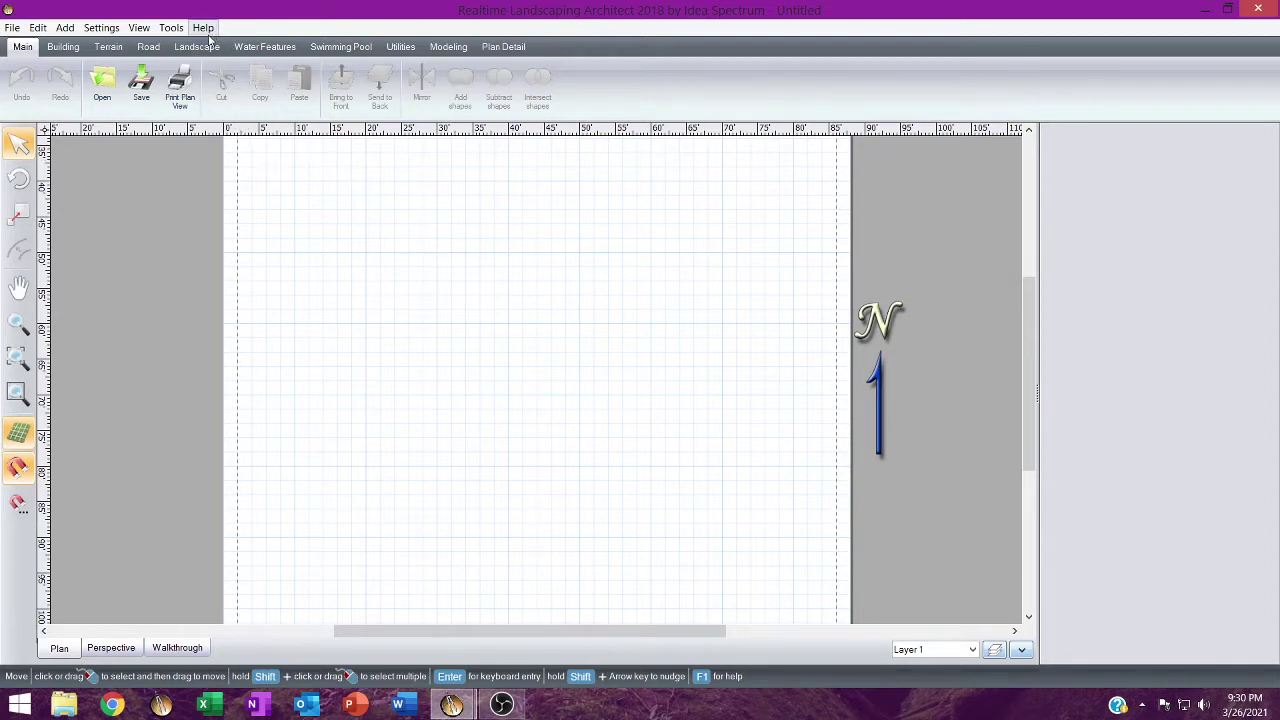
# Draw a square house outline measuring 20' by 20' on the plan.
pyautogui.click(63, 46)
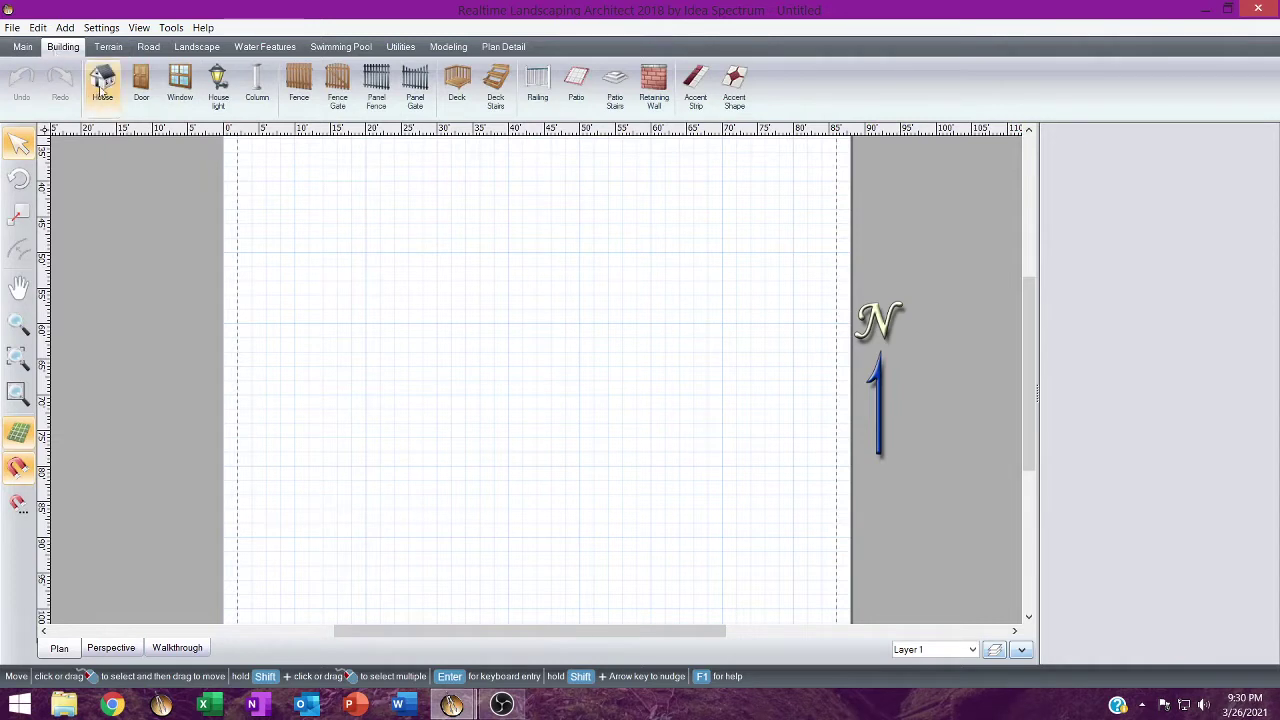
pyautogui.click(101, 88)
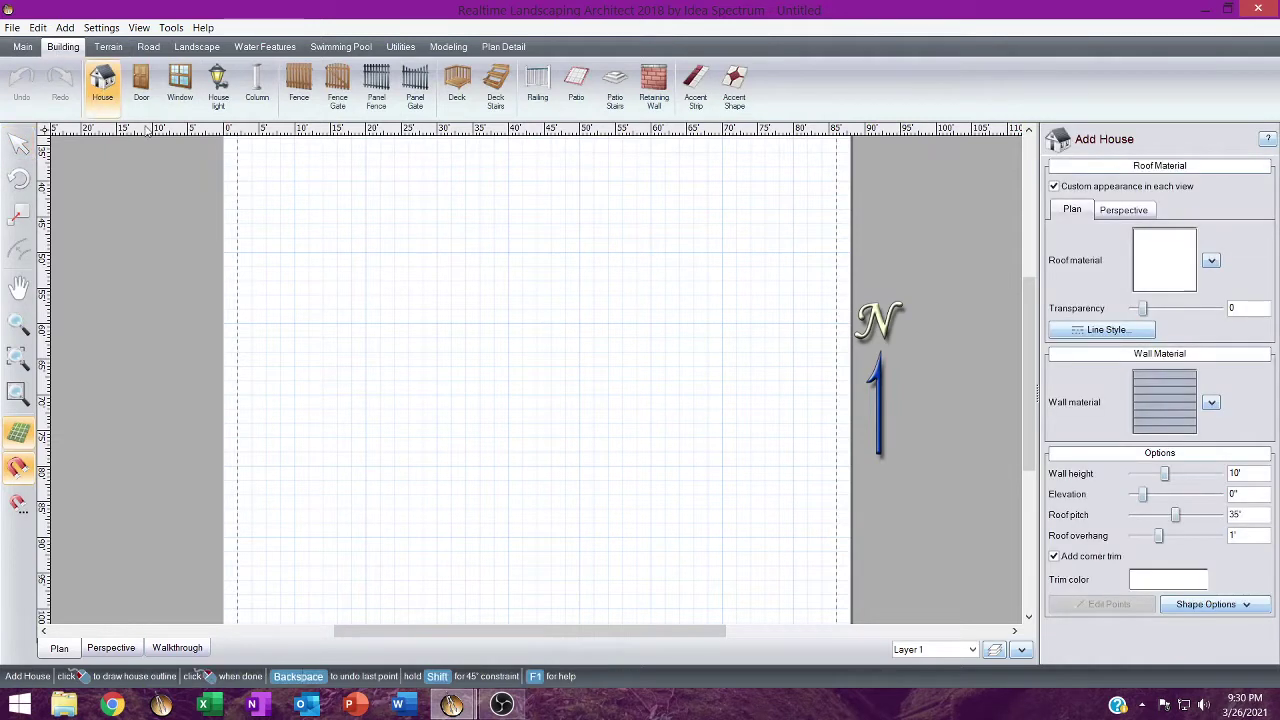
pyautogui.click(436, 310)
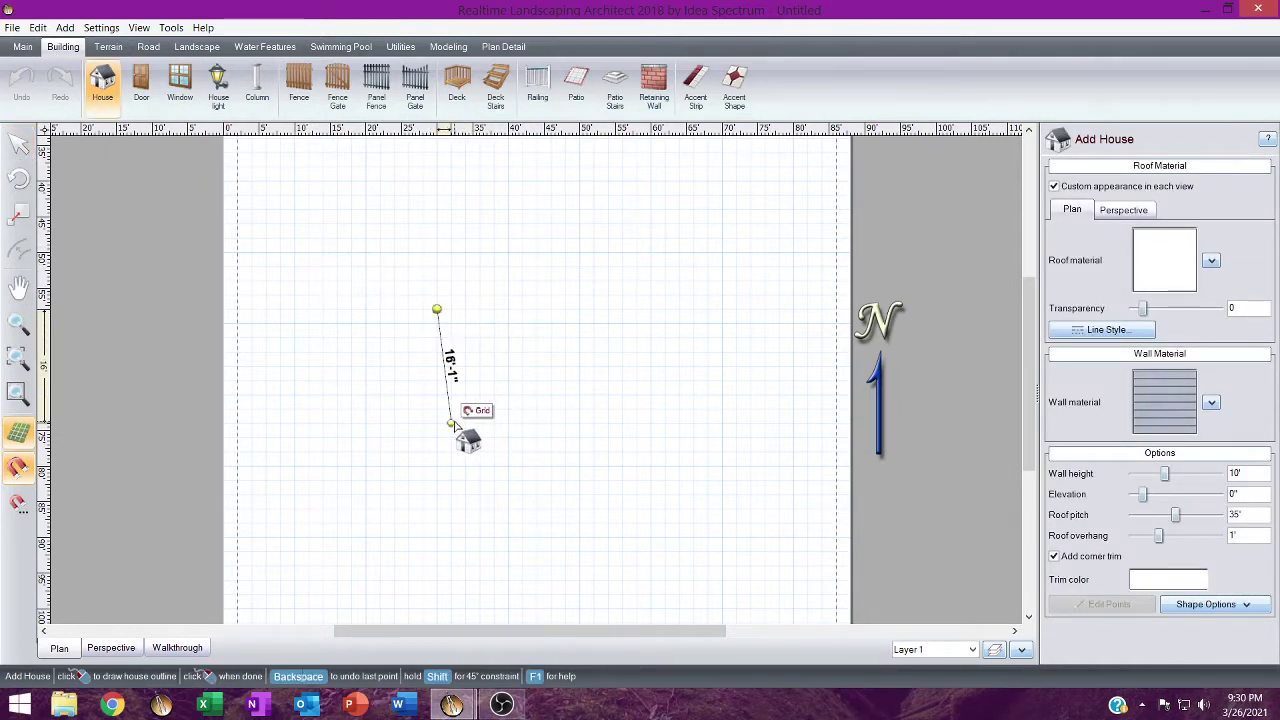
pyautogui.click(436, 451)
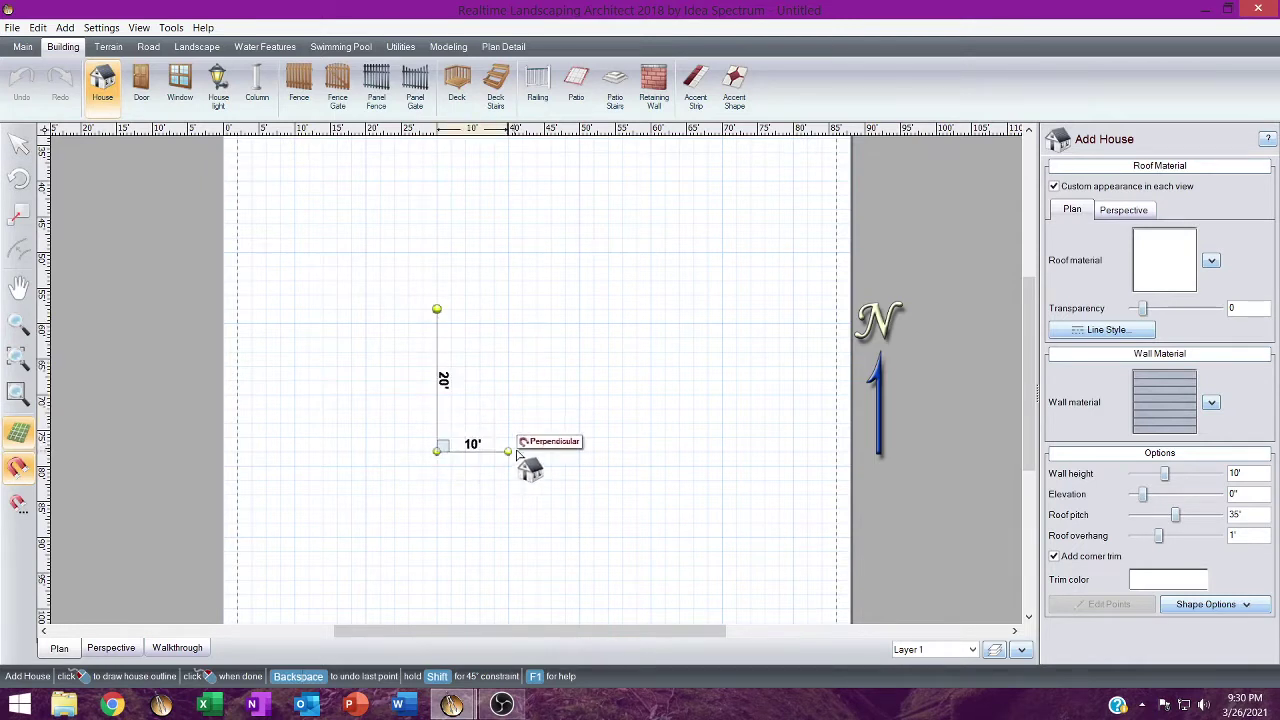
pyautogui.click(580, 452)
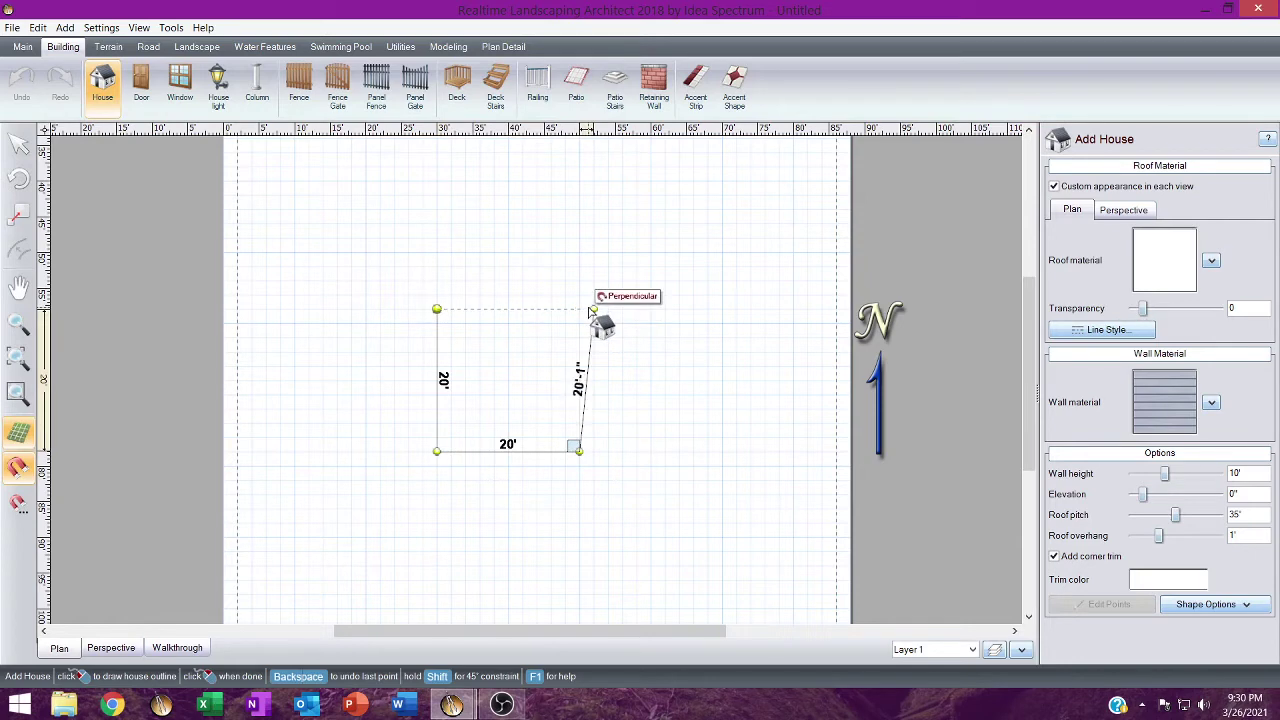
pyautogui.click(581, 309)
pyautogui.click(438, 308)
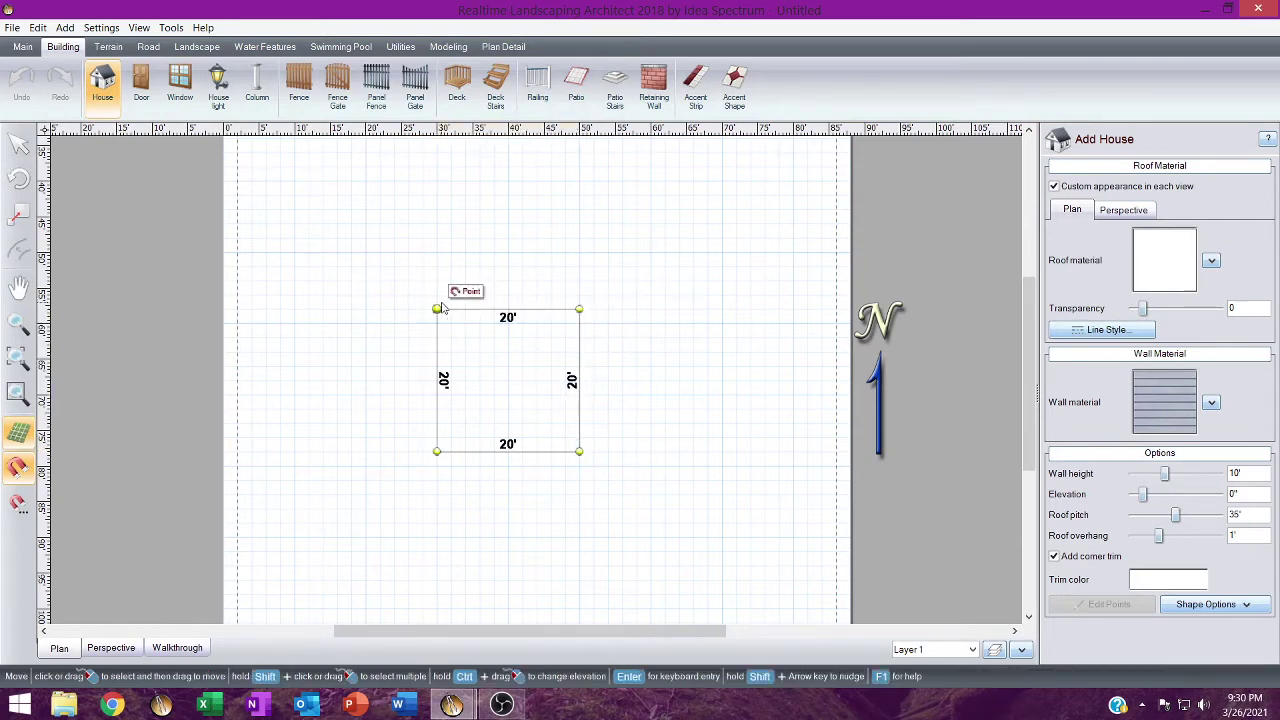
# In the perspective view, set the house's wall height to 0" and its elevation to 8'.
pyautogui.click(108, 648)
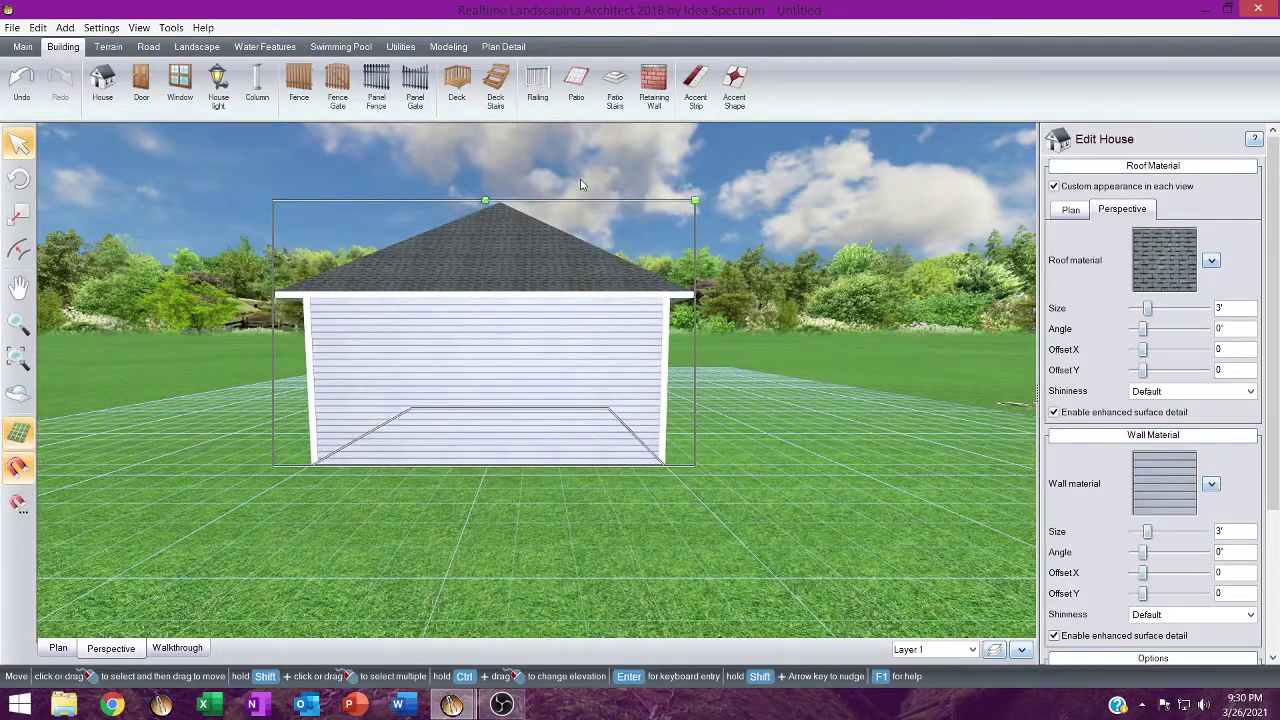
pyautogui.scroll(-1, 1277, 505)
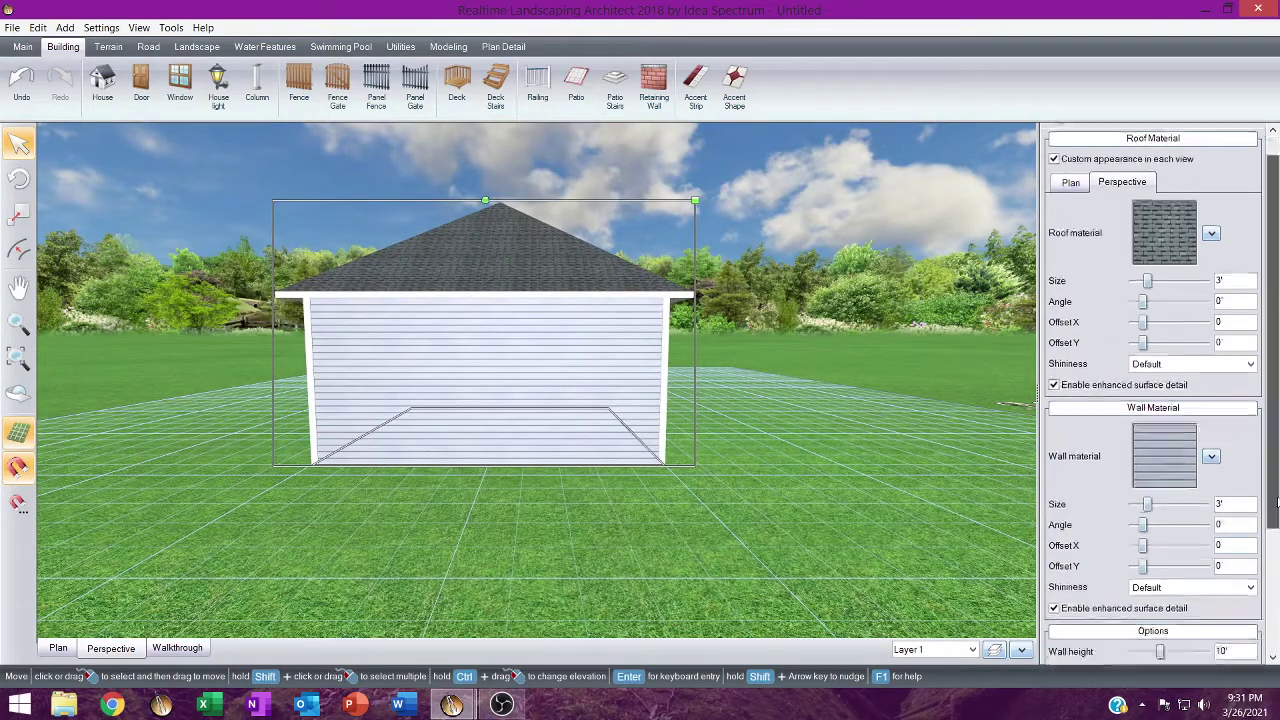
pyautogui.scroll(-3, 1277, 505)
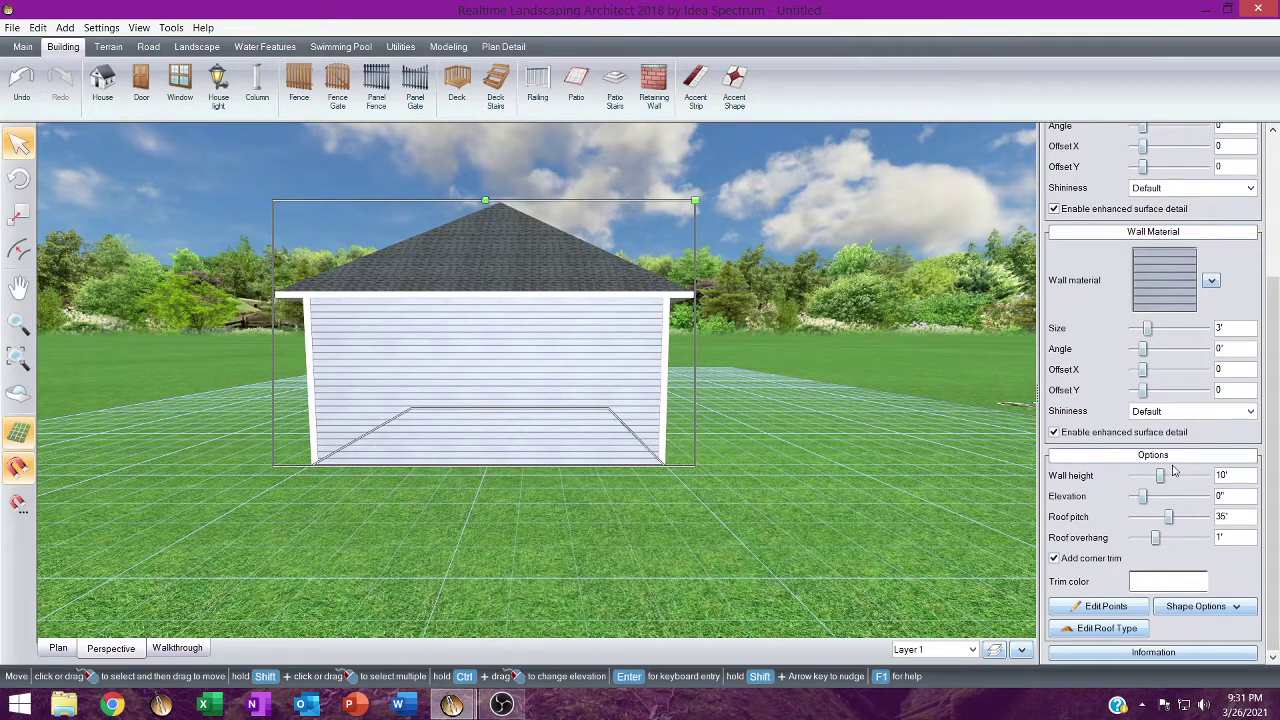
pyautogui.moveTo(1160, 475); pyautogui.dragTo(1133, 472)
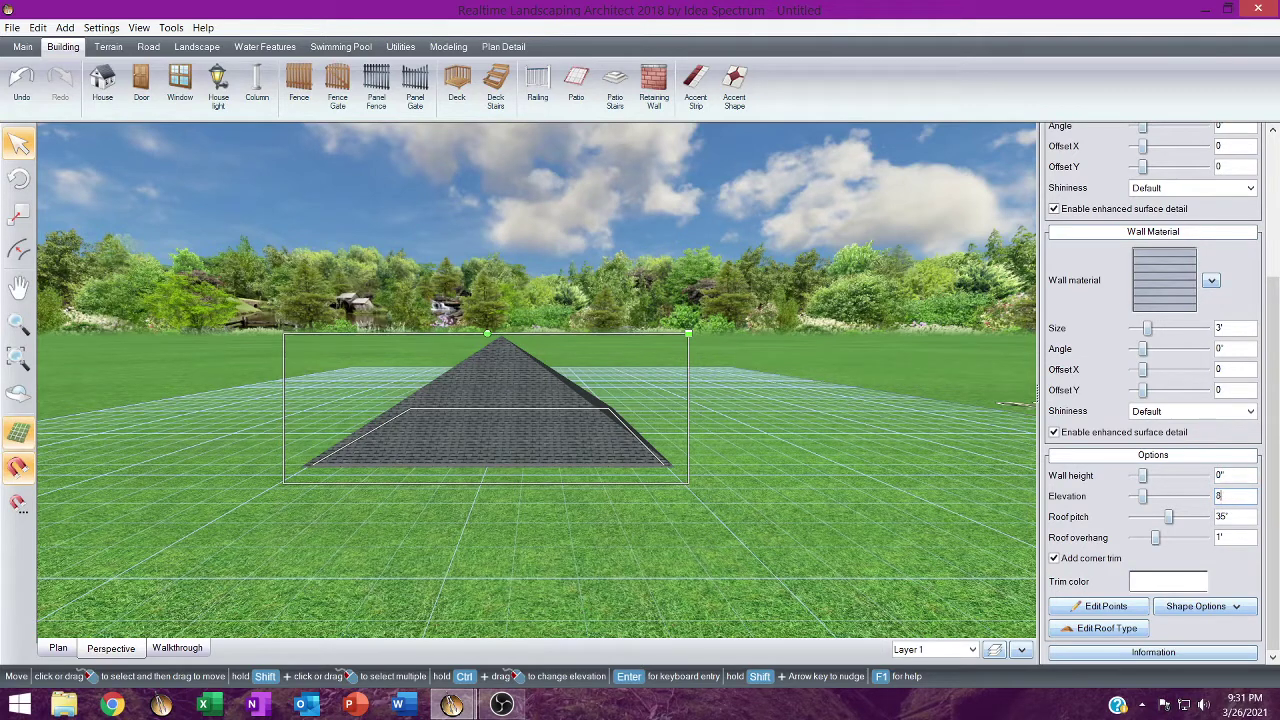
pyautogui.press('Tab')
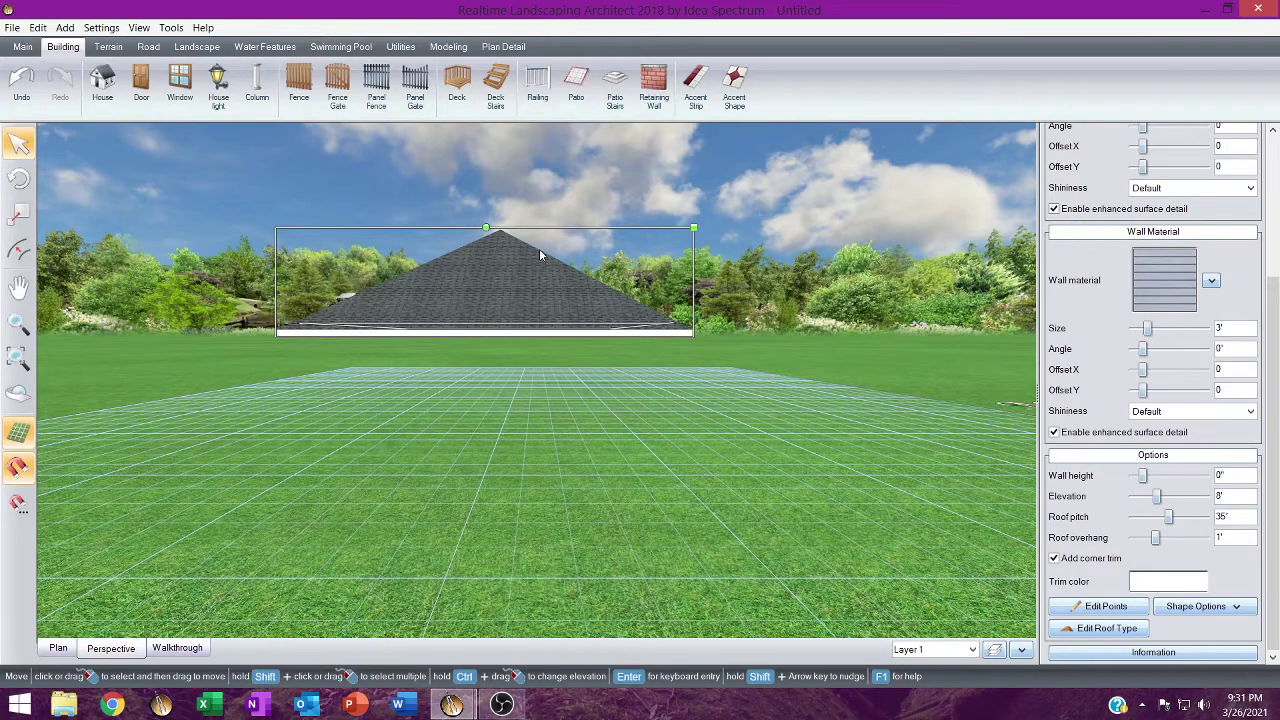
# Add a 2' by 2' box beside the house in plan view and move it just inside the house's lower-left corner.
pyautogui.click(257, 86)
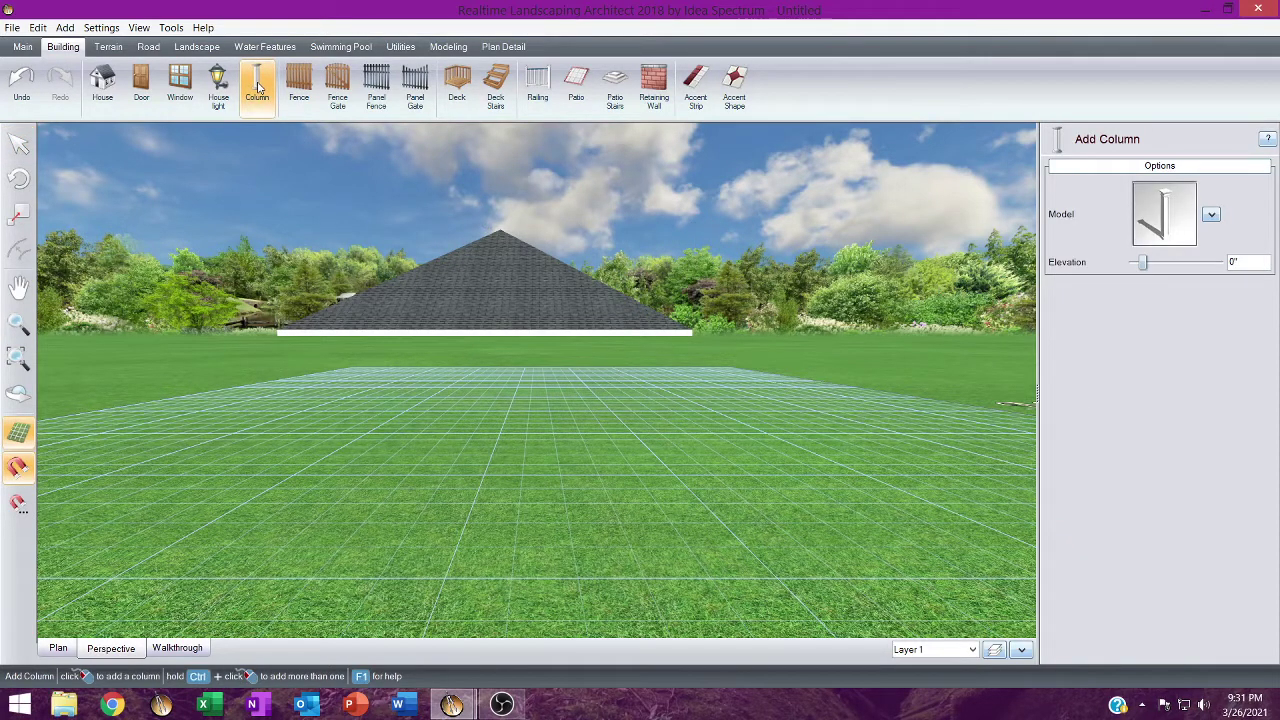
pyautogui.click(449, 47)
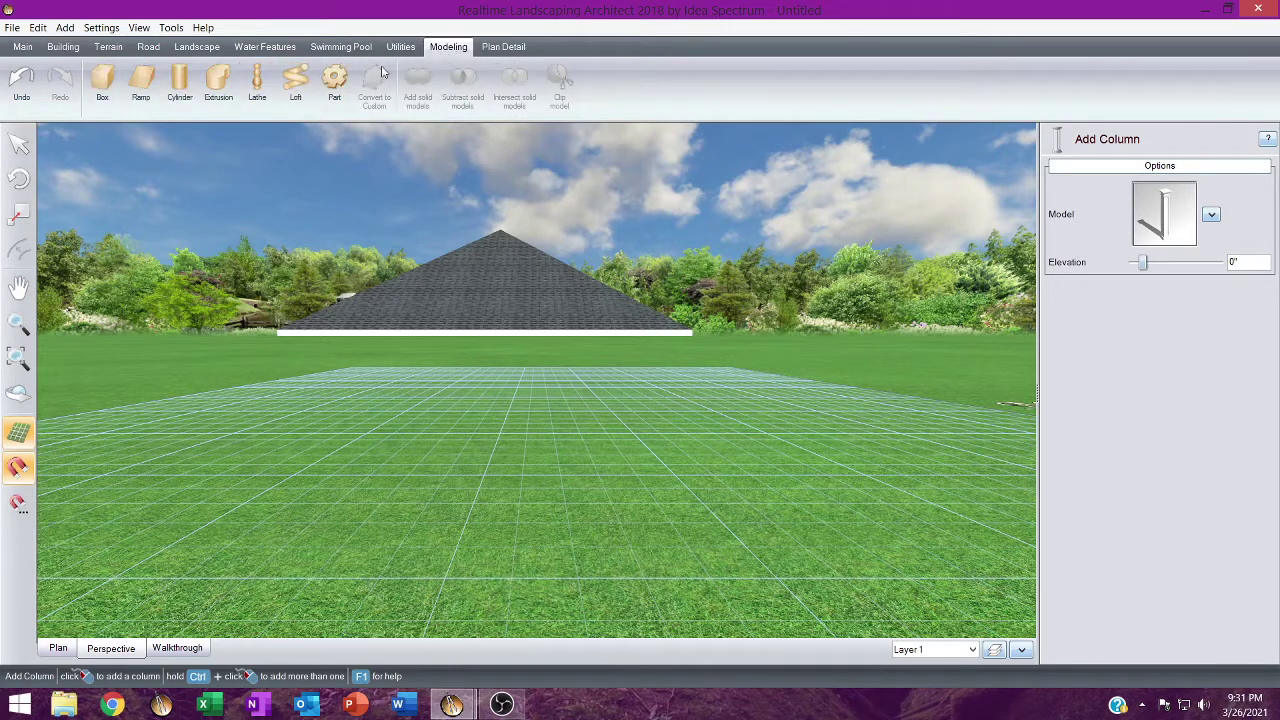
pyautogui.click(102, 84)
pyautogui.click(60, 648)
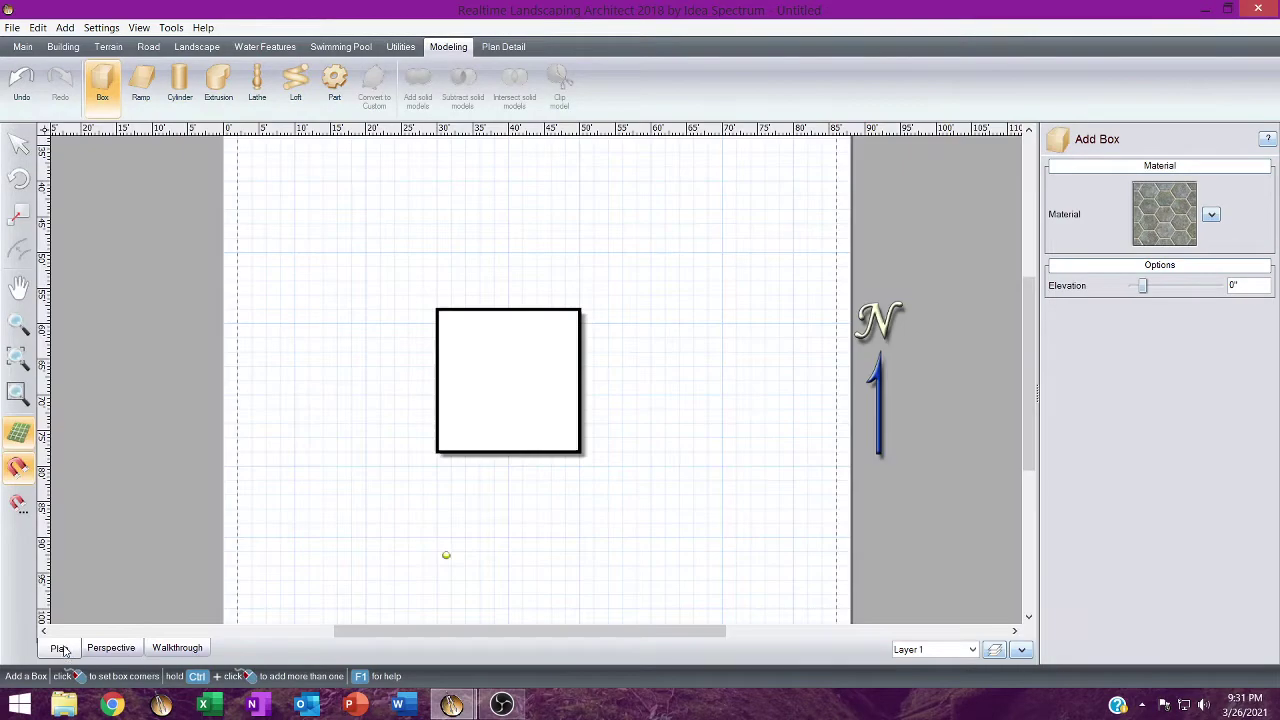
pyautogui.scroll(3, 465, 457)
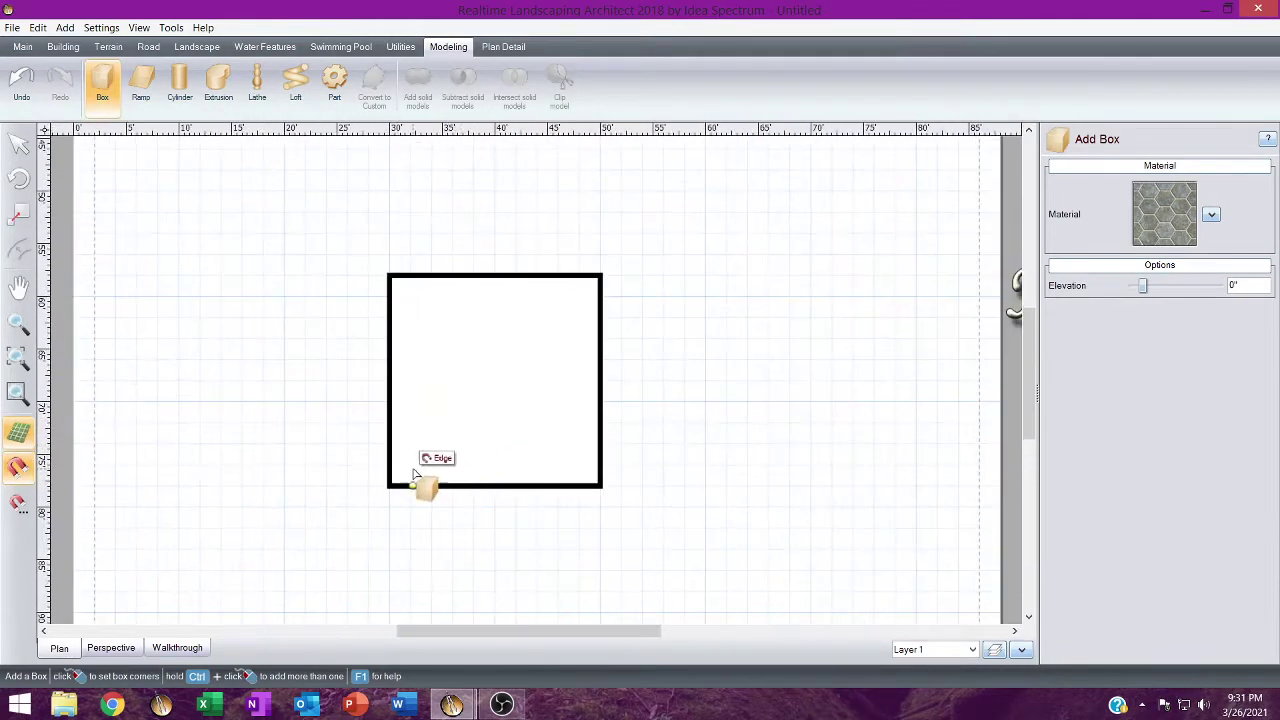
pyautogui.click(327, 487)
pyautogui.scroll(-3, 349, 491)
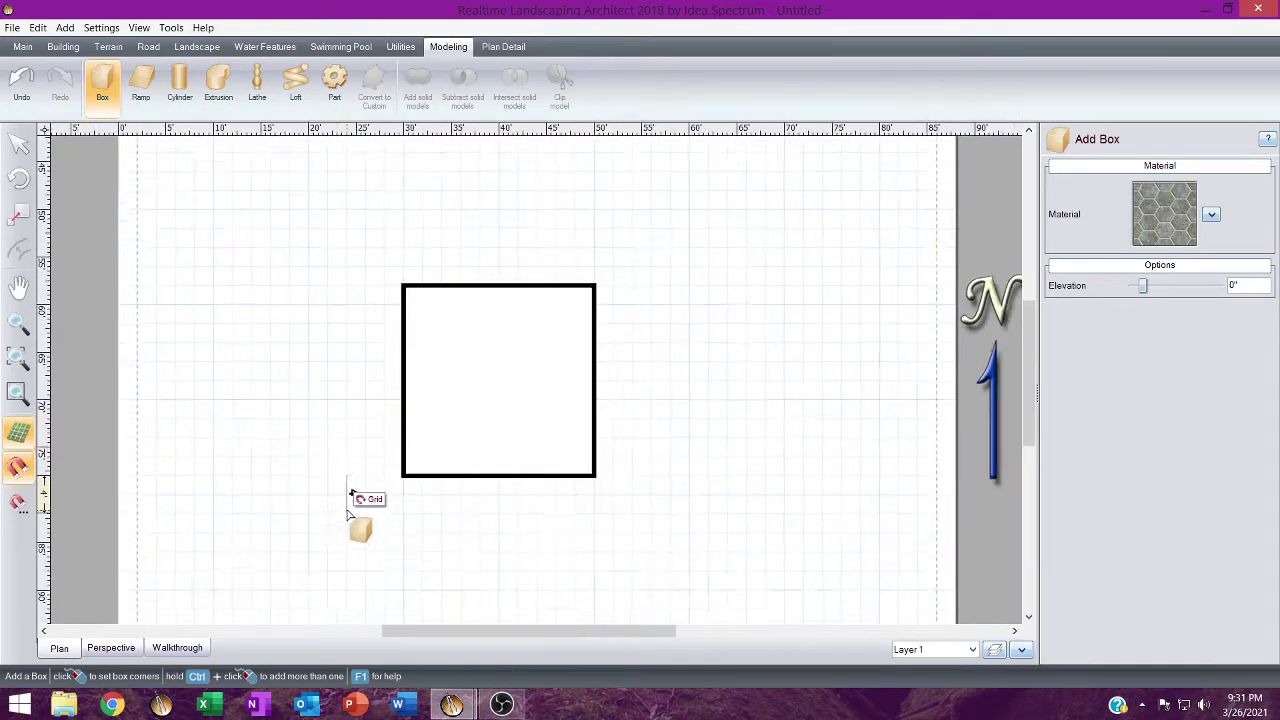
pyautogui.scroll(2, 420, 495)
pyautogui.click(422, 496)
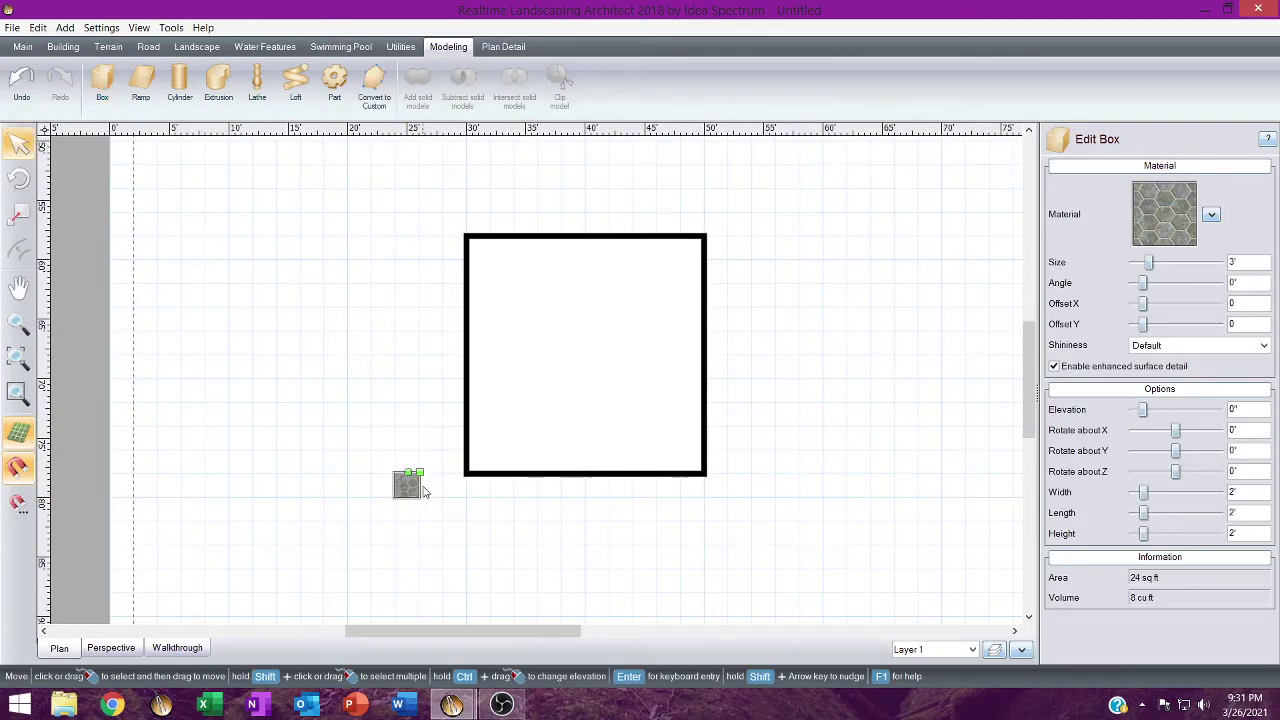
pyautogui.moveTo(401, 486); pyautogui.dragTo(484, 451)
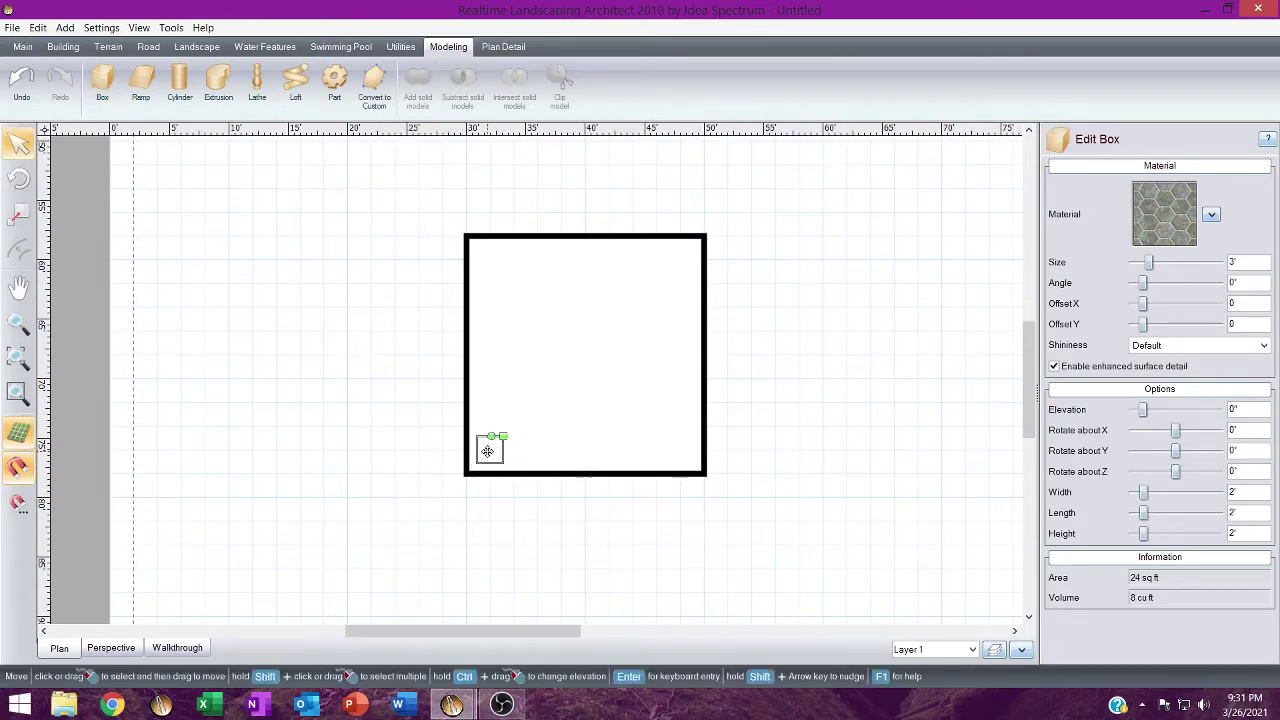
# Set the roof's plan transparency to 100 and copy the box into the other three corners of the house.
pyautogui.click(562, 345)
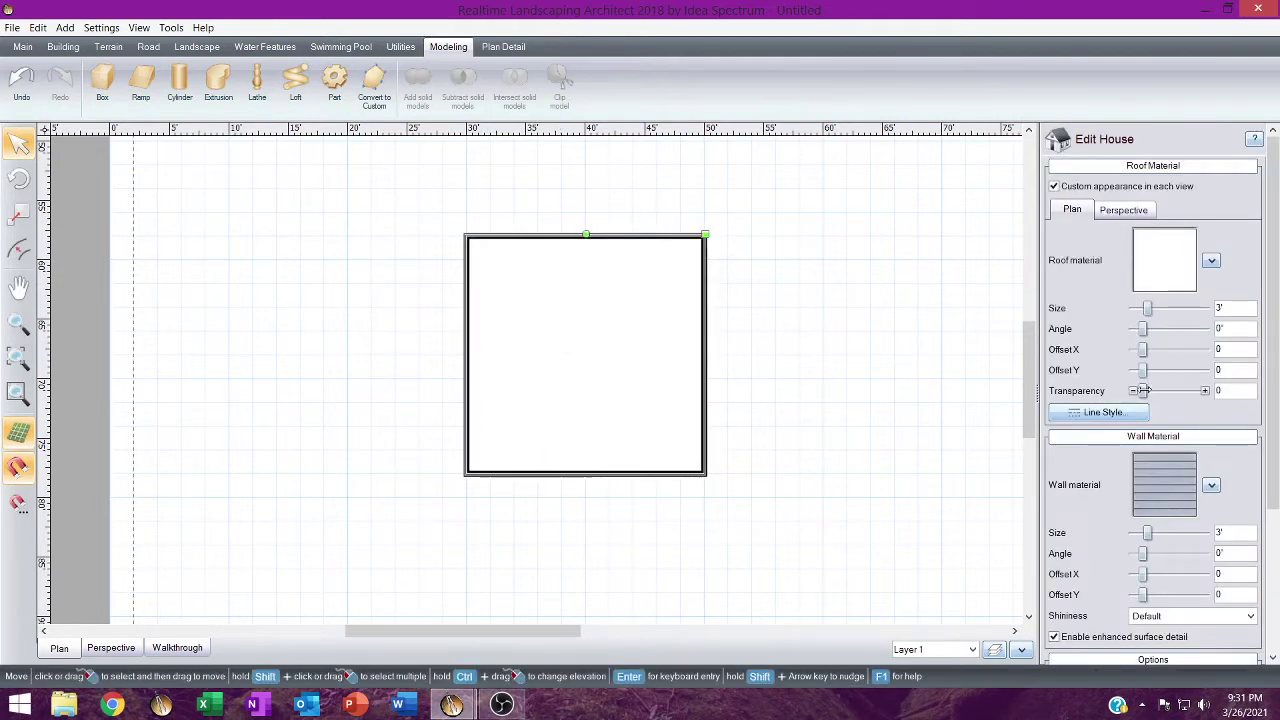
pyautogui.moveTo(1144, 391); pyautogui.dragTo(1198, 391)
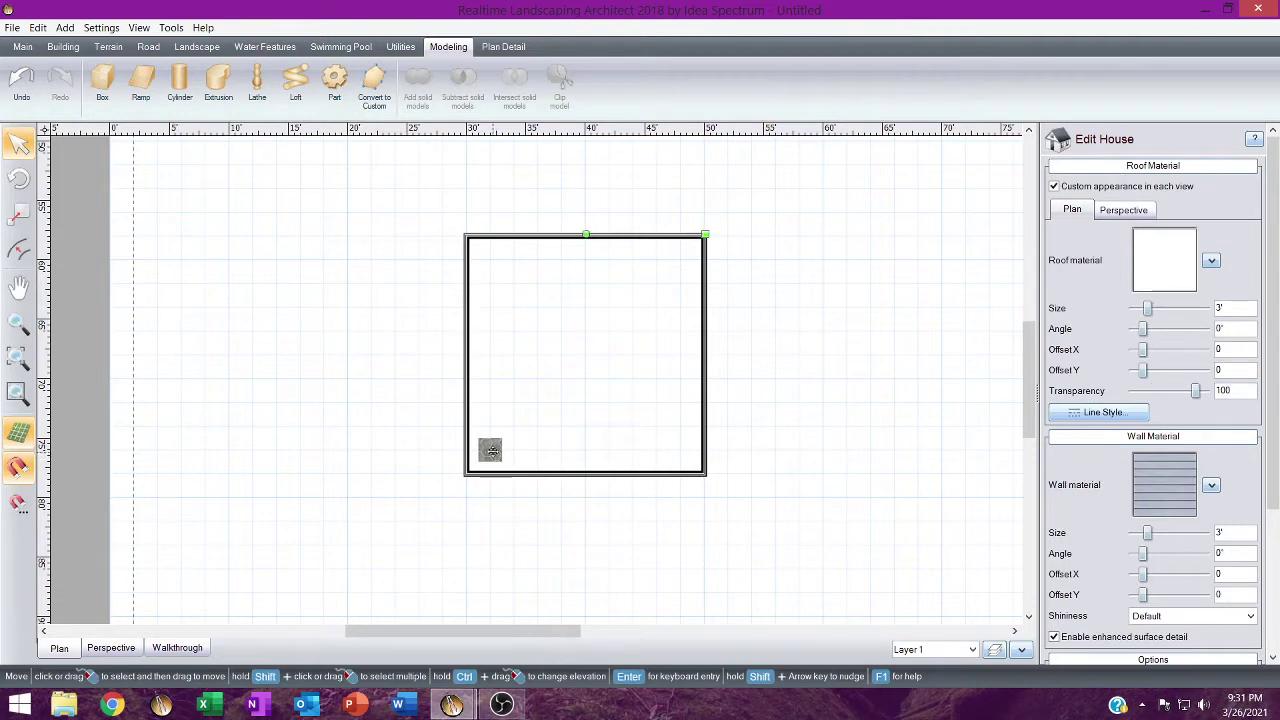
pyautogui.click(490, 449)
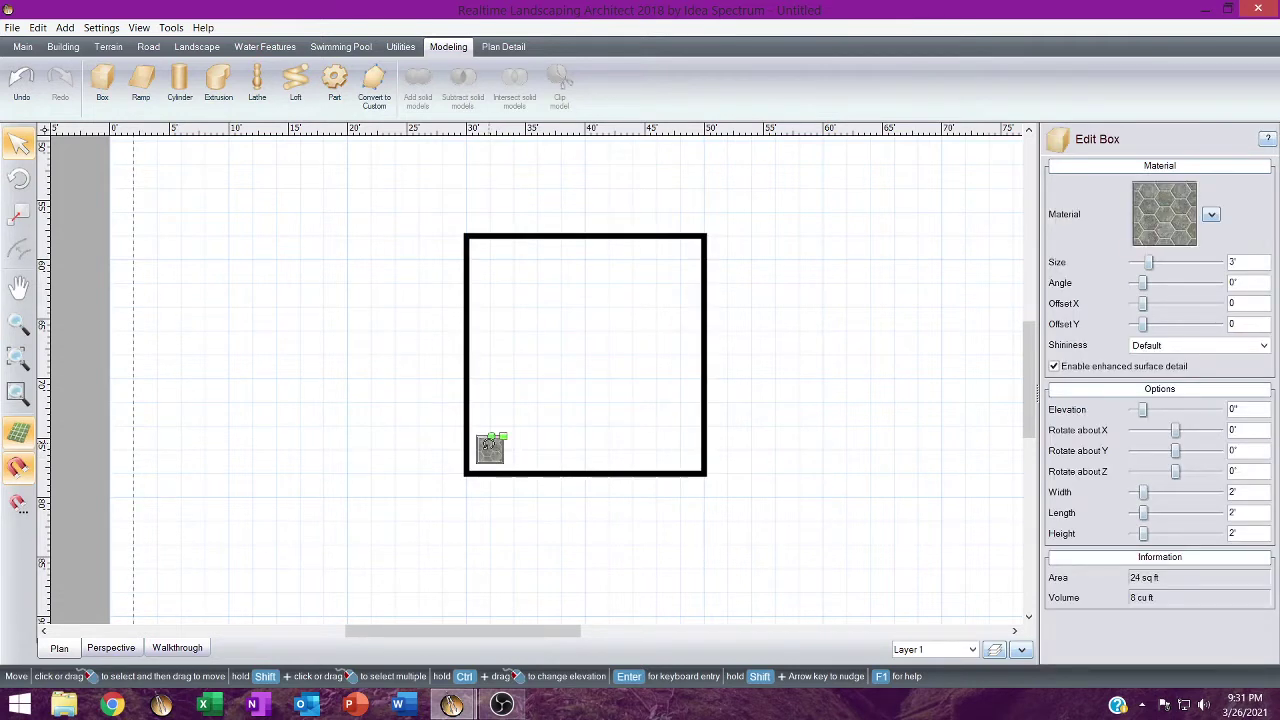
pyautogui.moveTo(489, 445); pyautogui.dragTo(679, 444)
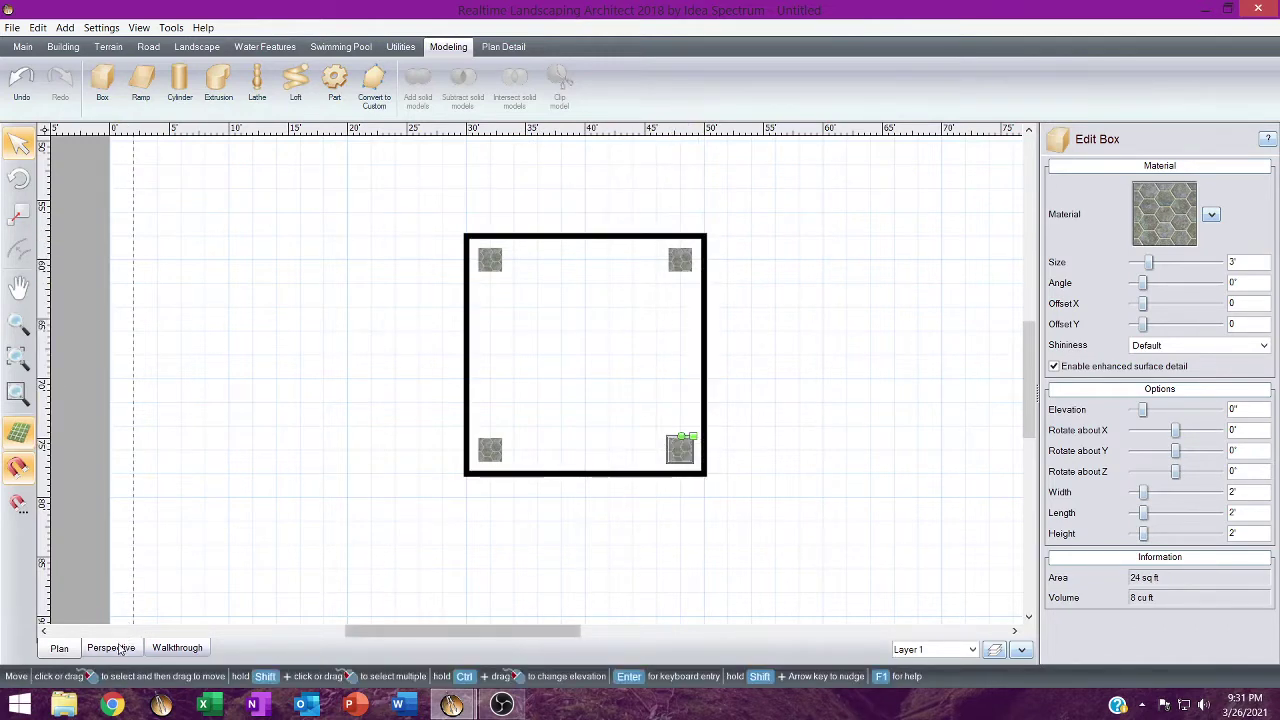
# Select all four boxes in the perspective view and raise their height to 8'-3" so they reach the roof.
pyautogui.click(113, 648)
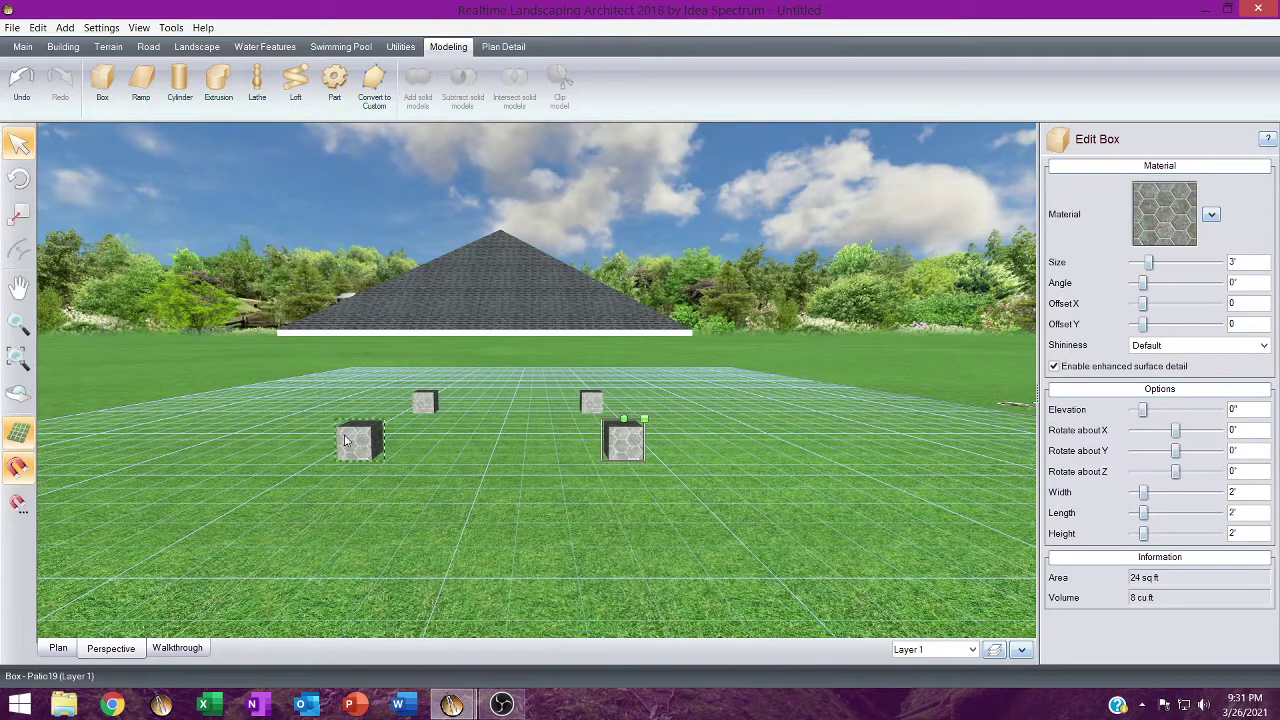
pyautogui.click(344, 435)
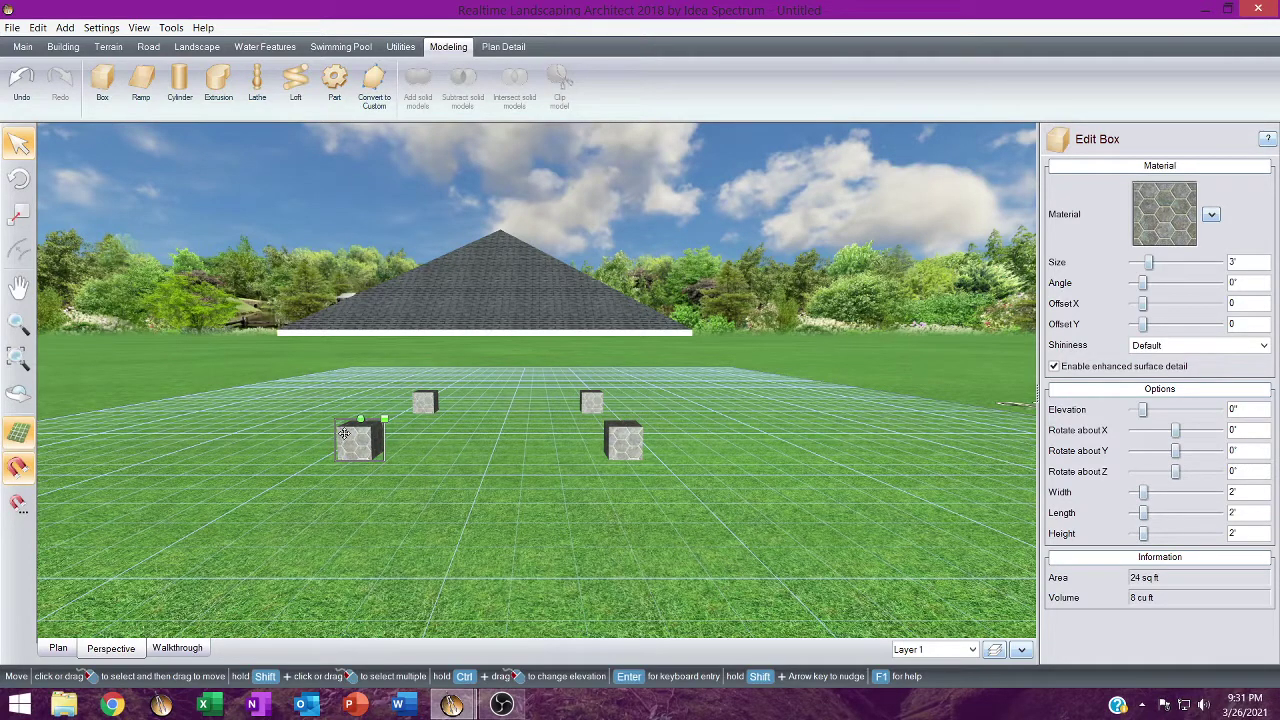
pyautogui.hotkey('ctrl', 'a')
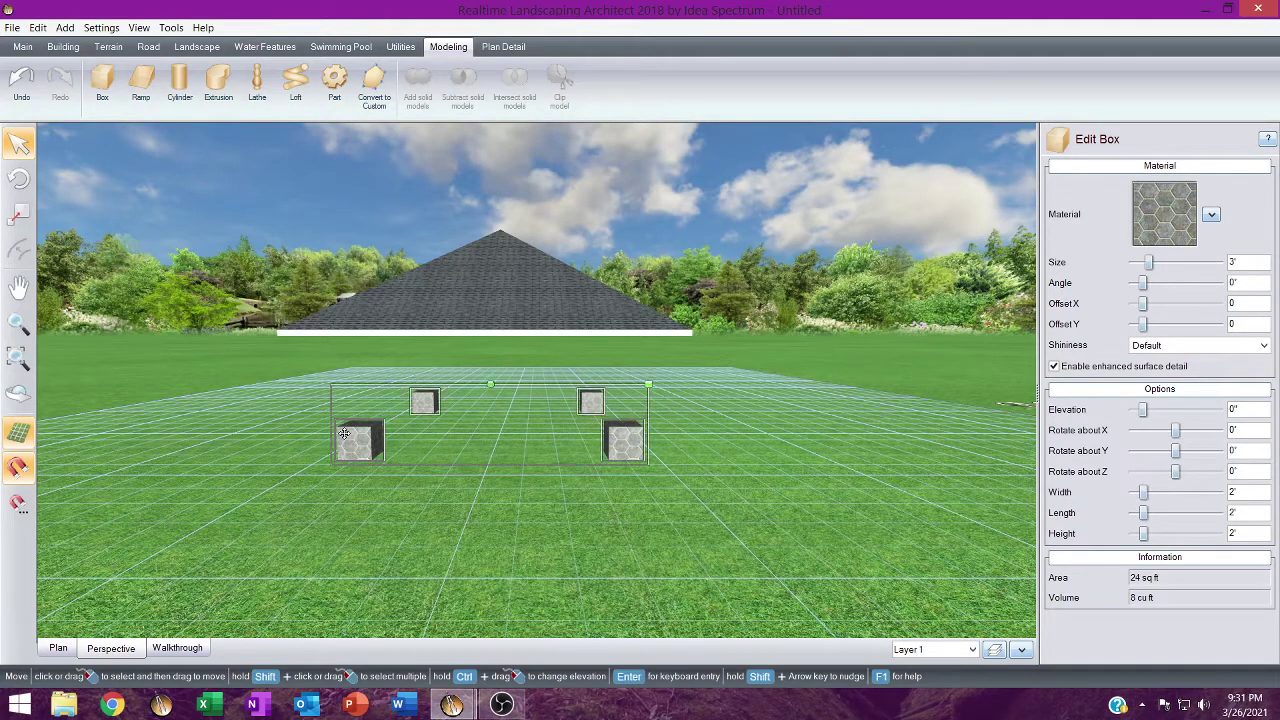
pyautogui.moveTo(344, 431); pyautogui.dragTo(691, 356, button='middle')
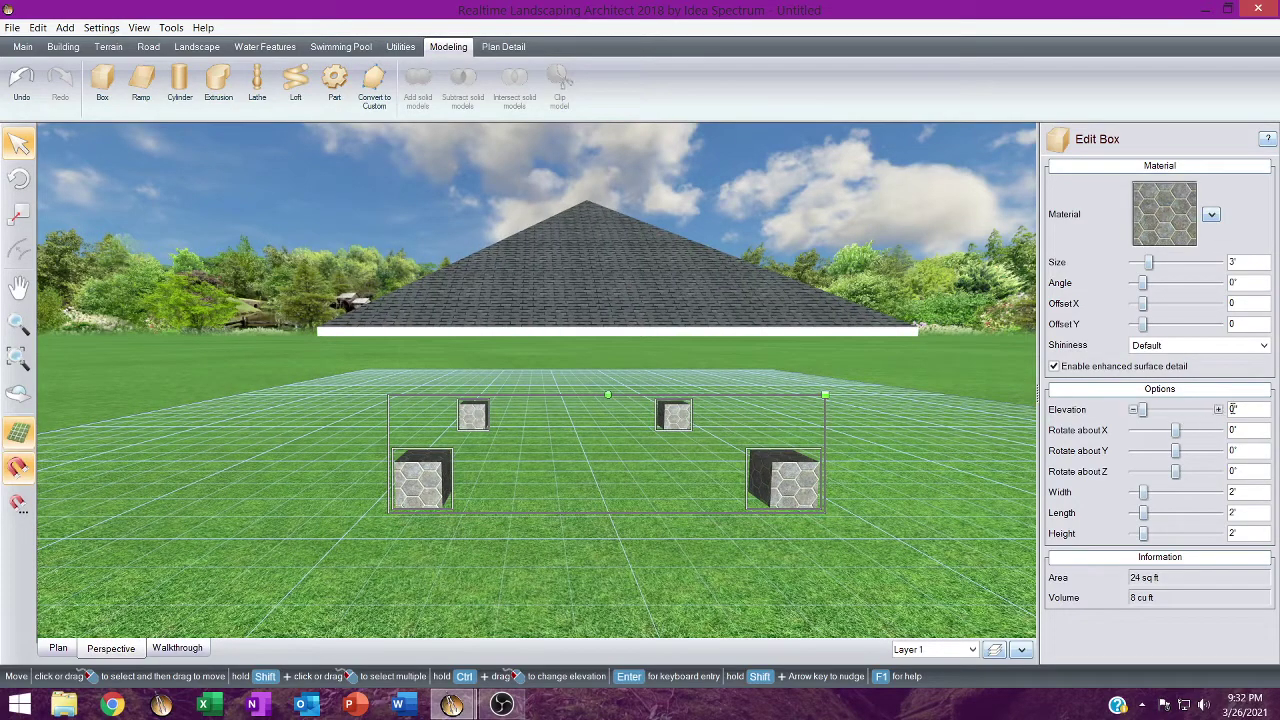
pyautogui.click(1219, 411)
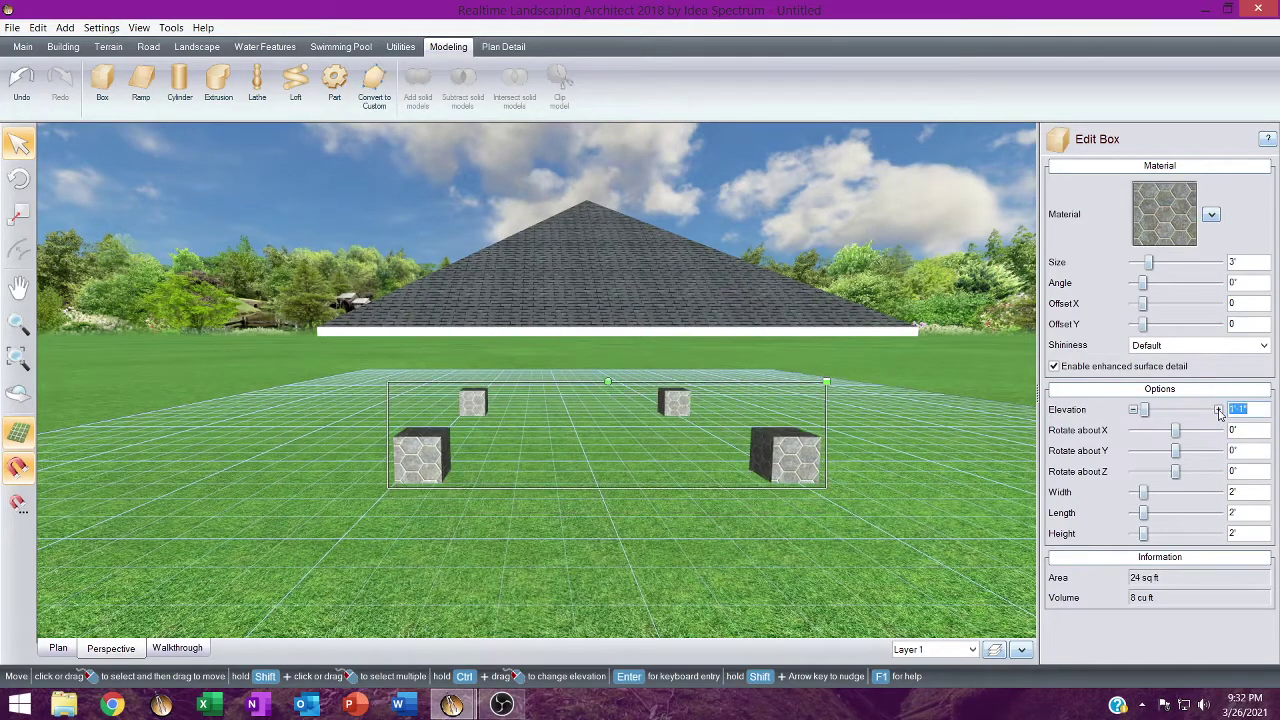
pyautogui.click(21, 82)
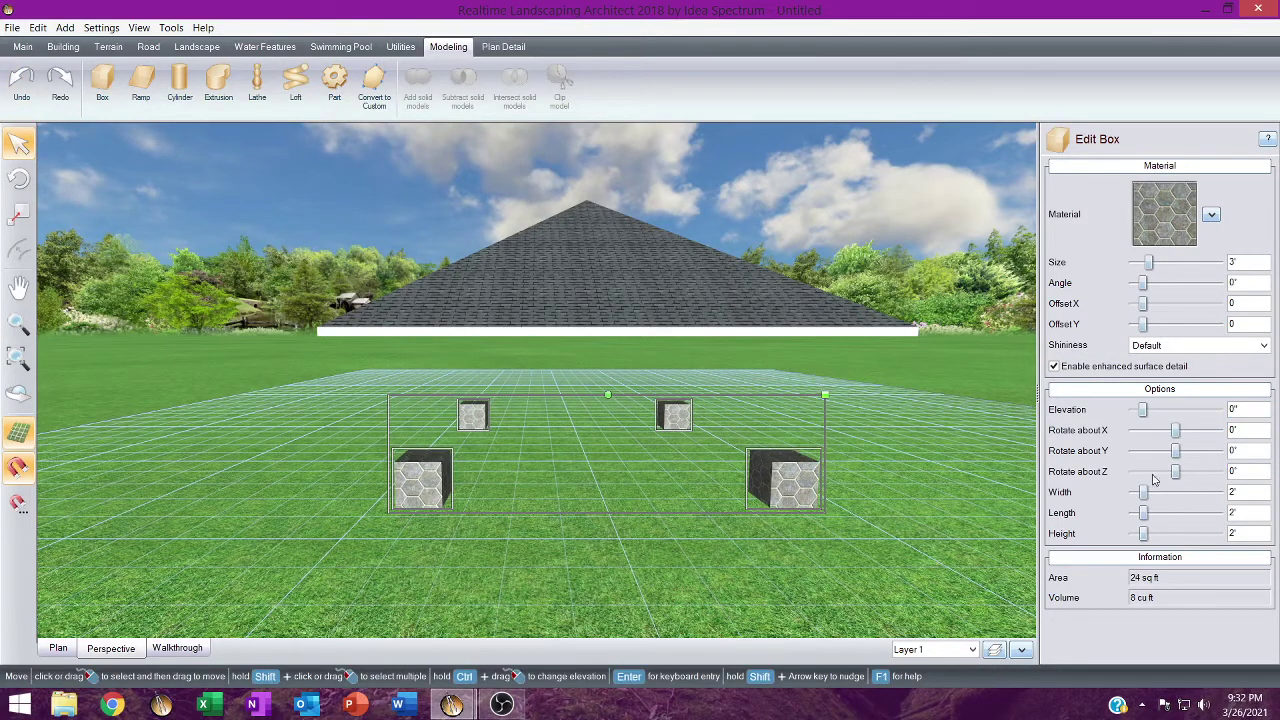
pyautogui.click(1220, 536)
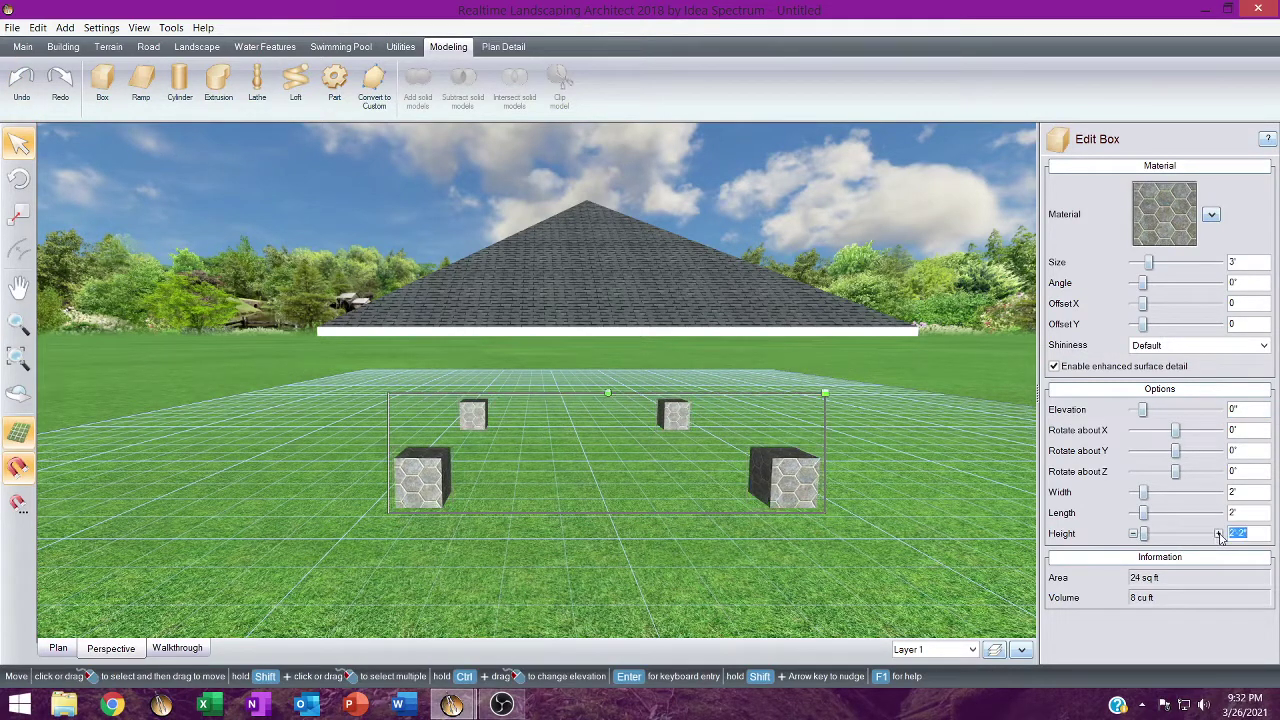
pyautogui.click(1220, 536)
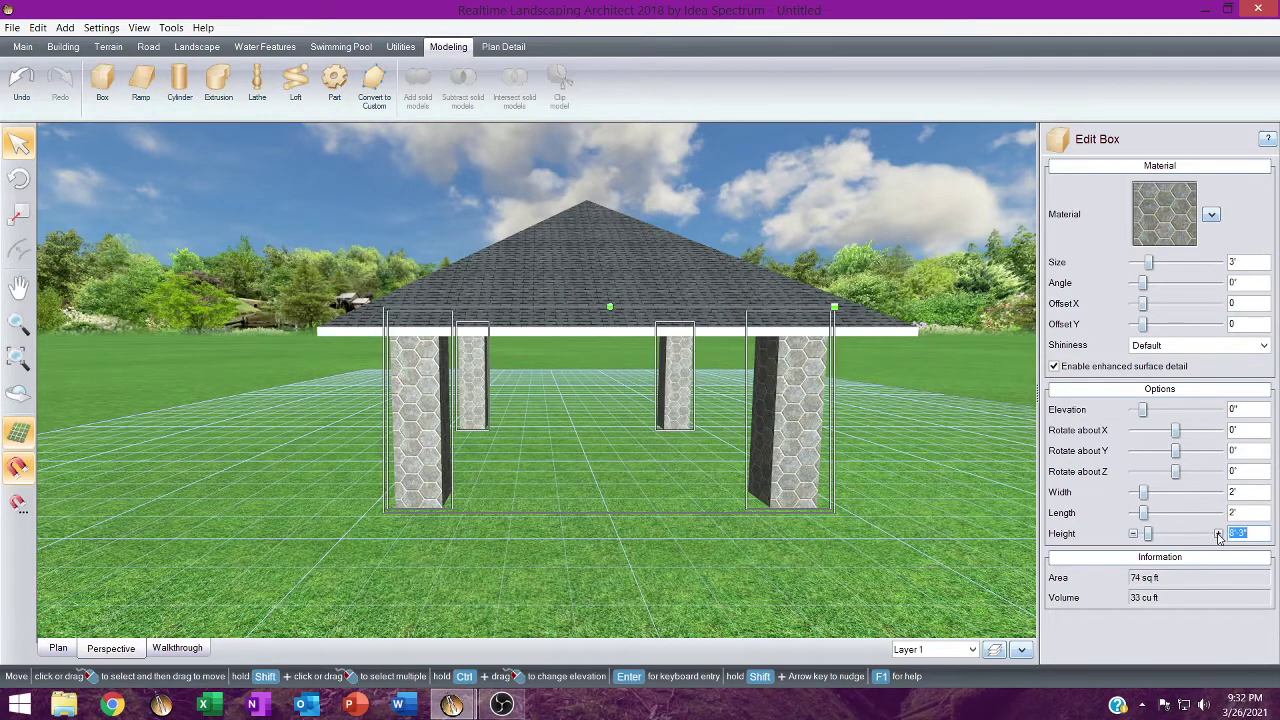
# Set the width and length of the four columns to 1'.
pyautogui.click(1248, 494)
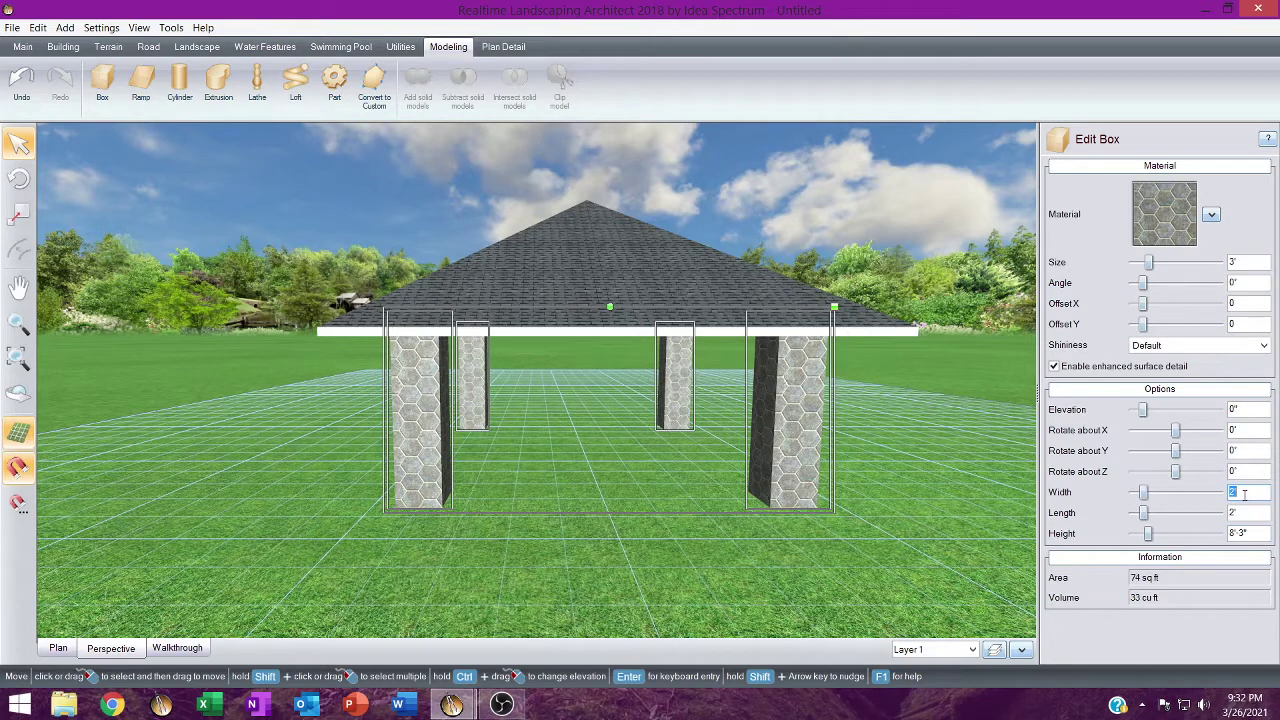
pyautogui.write('1')
pyautogui.click(1247, 511)
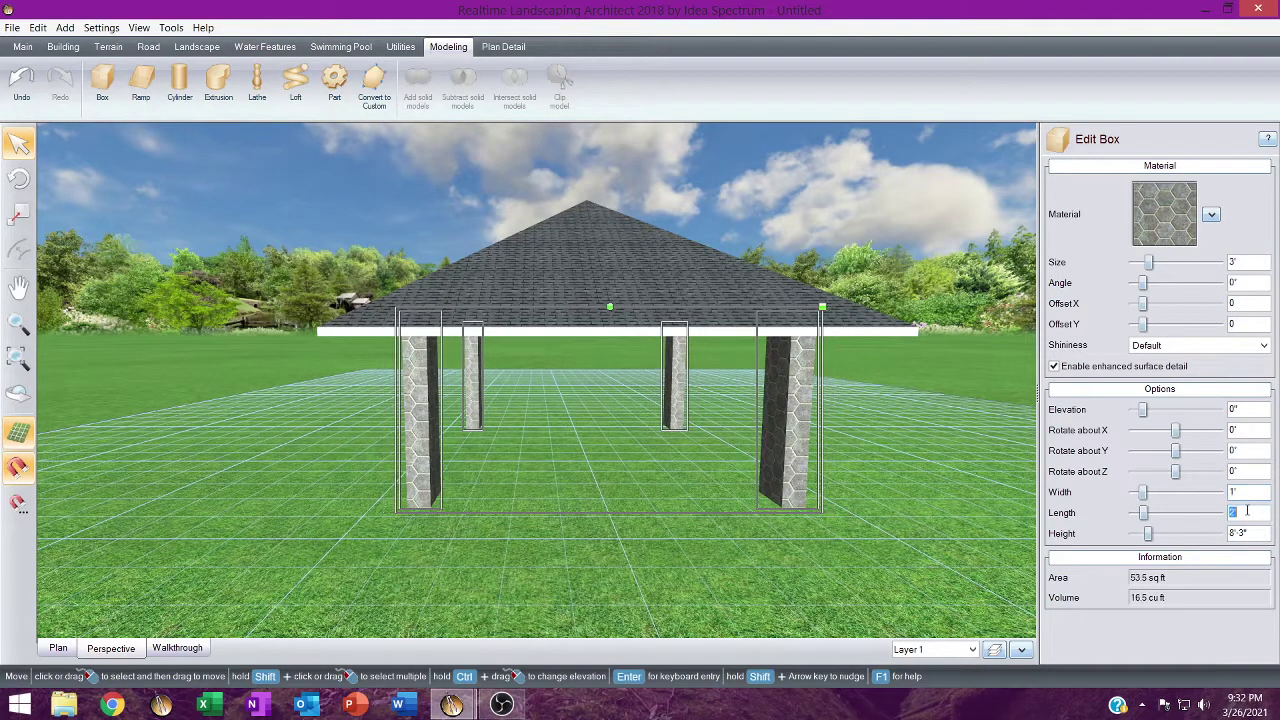
# Select the raised house roof and set its wall height to 1" to close off the underside.
pyautogui.moveTo(957, 464); pyautogui.dragTo(876, 404, button='middle')
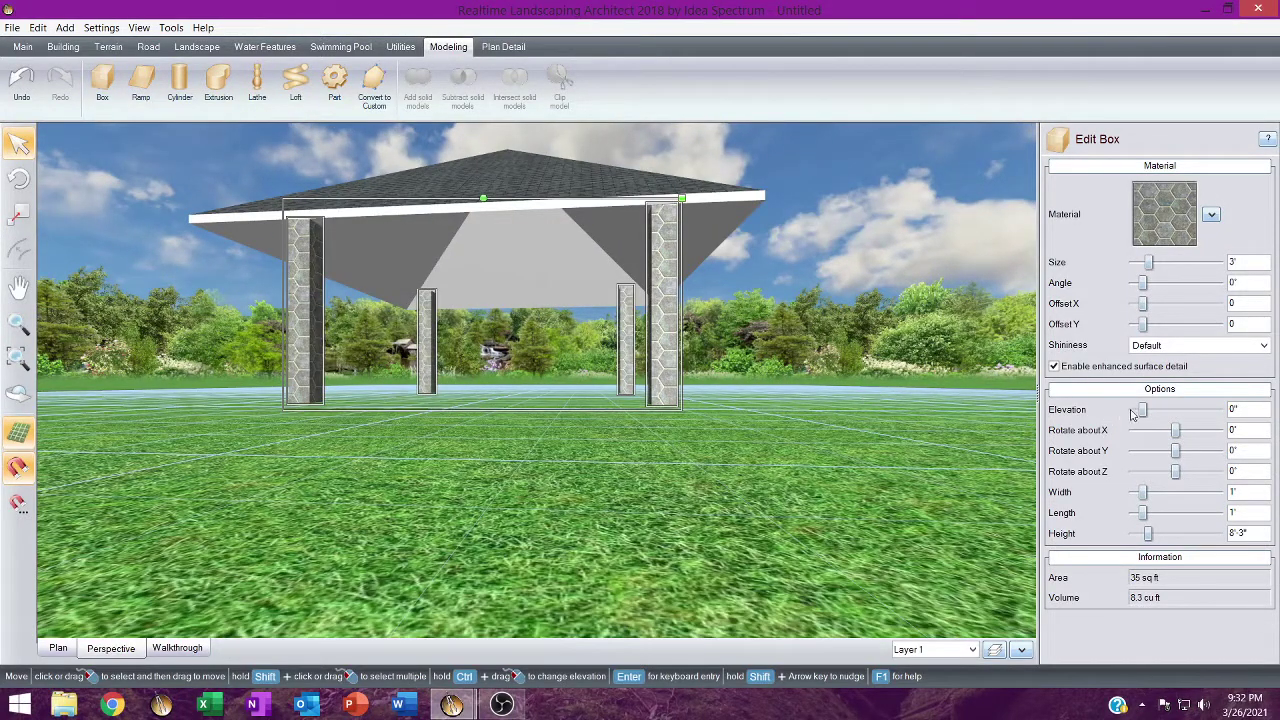
pyautogui.click(573, 190)
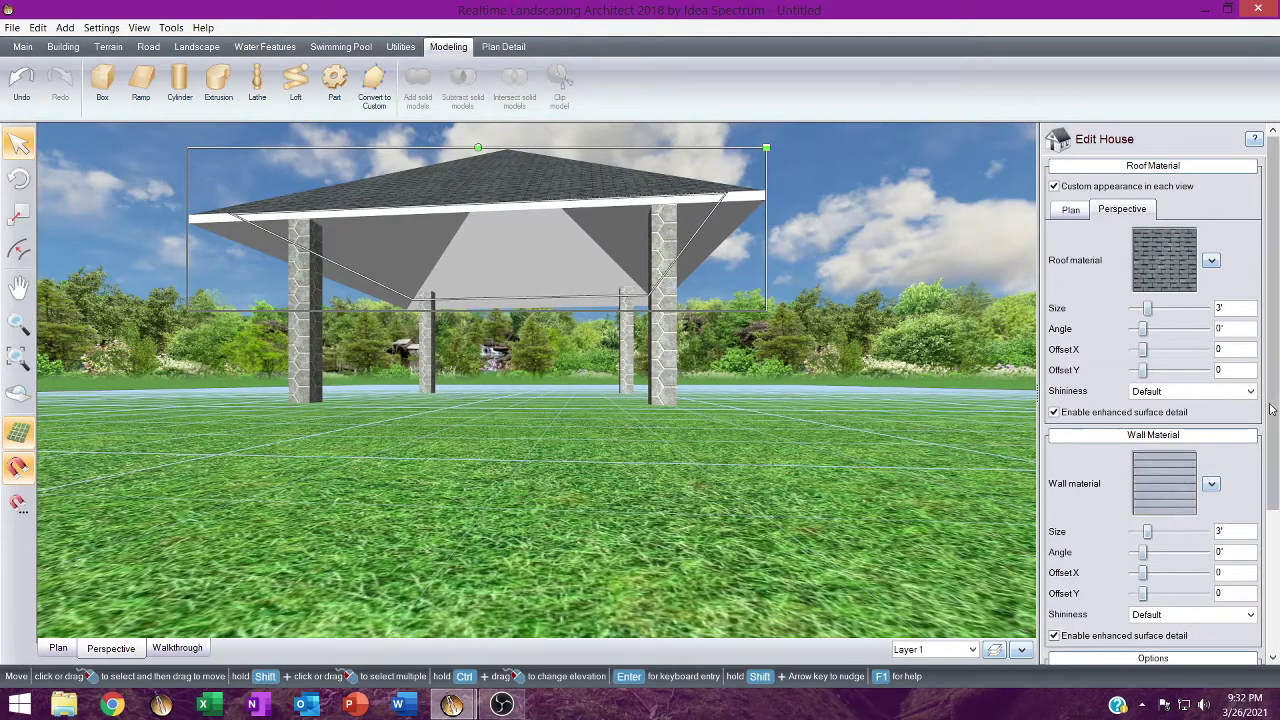
pyautogui.moveTo(1272, 417); pyautogui.dragTo(1275, 510)
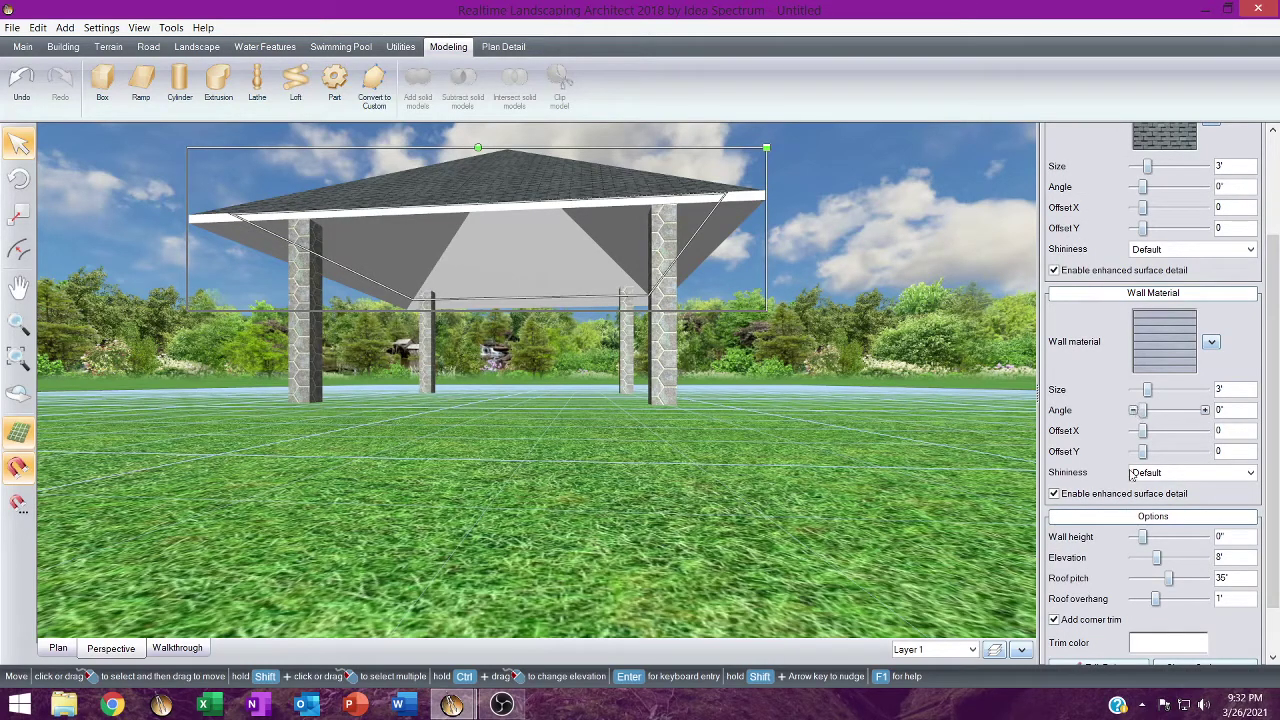
pyautogui.click(1205, 539)
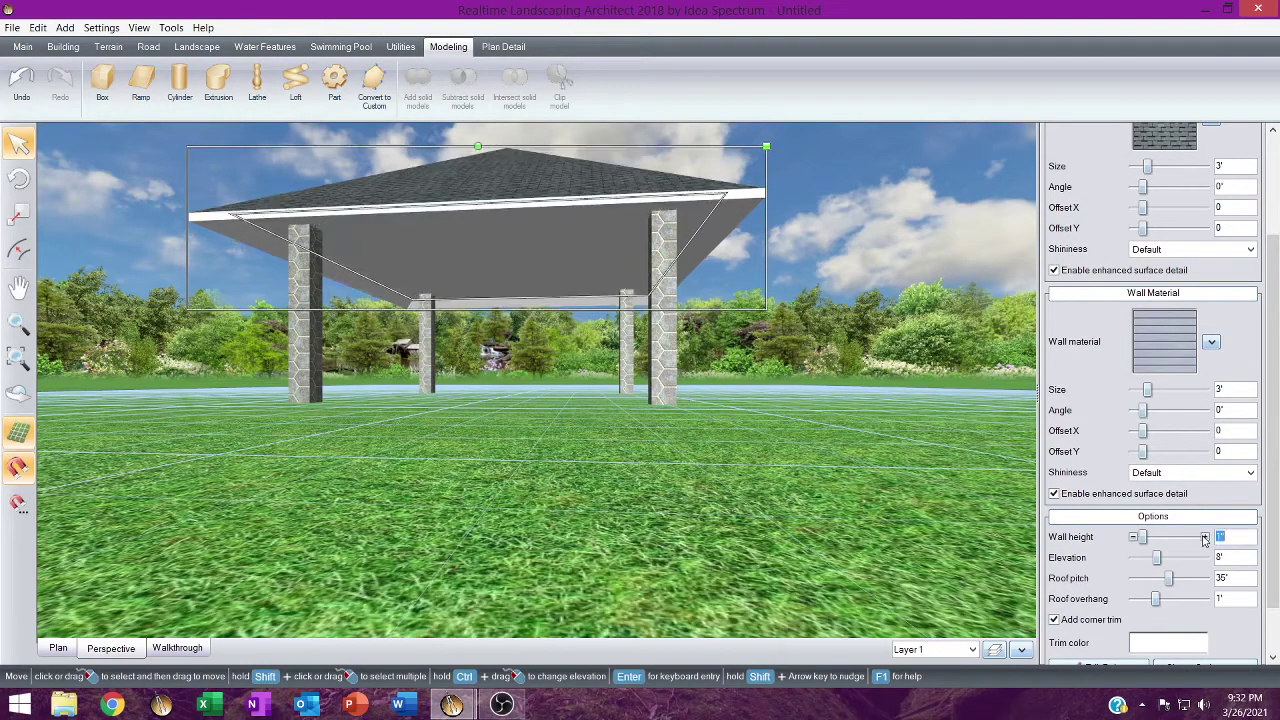
pyautogui.moveTo(831, 354); pyautogui.dragTo(968, 221, button='middle')
pyautogui.moveTo(915, 304); pyautogui.dragTo(868, 285, button='middle')
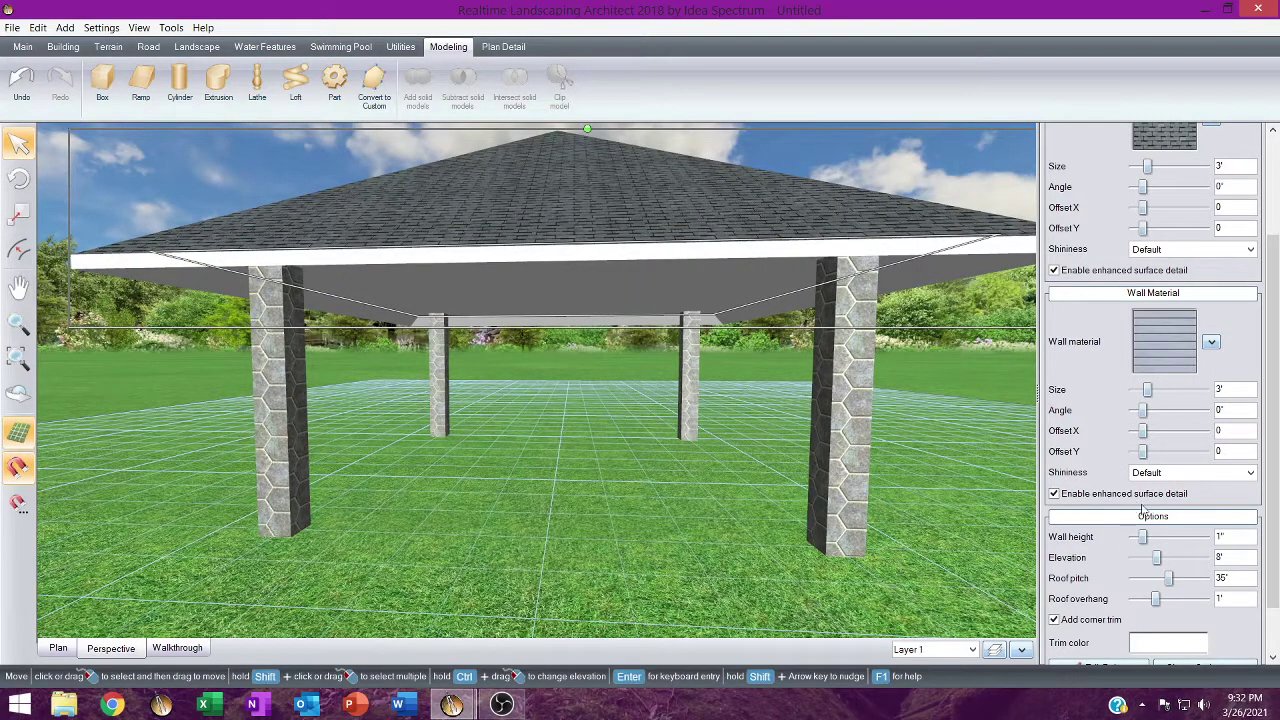
# Start editing the house's roof type and convert the front end of the roof from hip to gable.
pyautogui.scroll(3, 1265, 418)
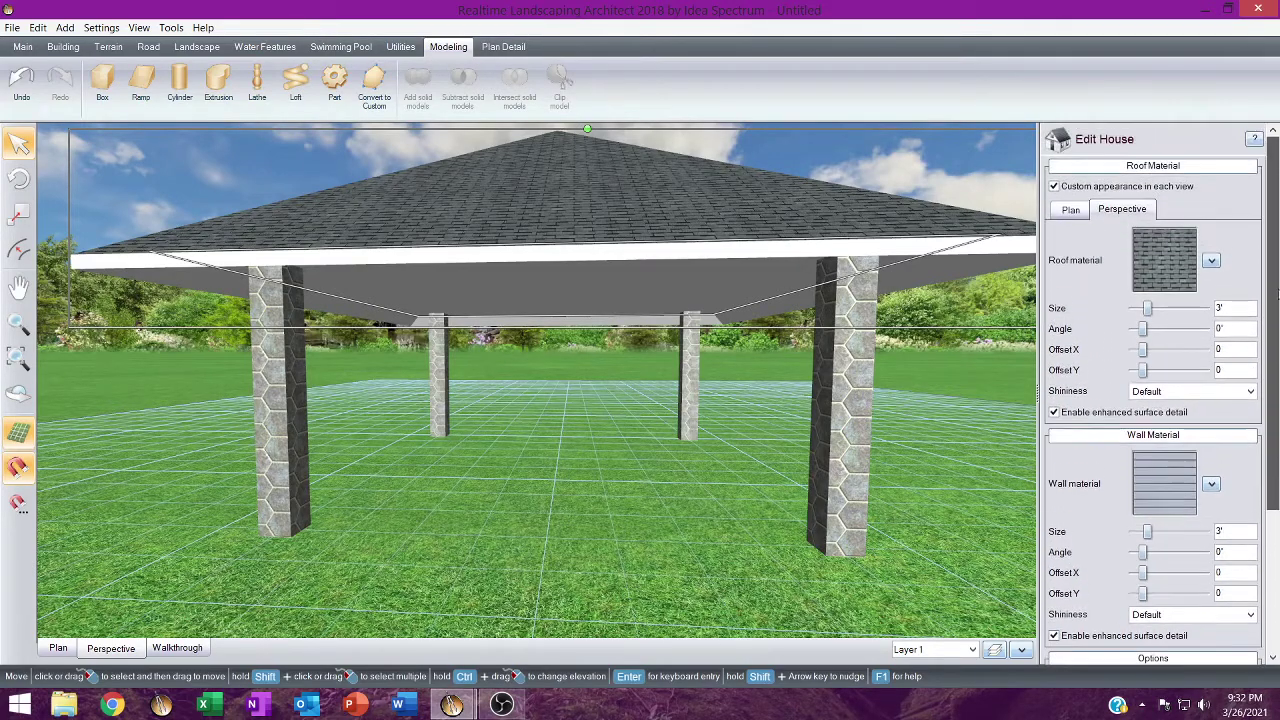
pyautogui.moveTo(496, 206)
pyautogui.mouseDown(button='middle')
pyautogui.moveTo(500, 238)
pyautogui.moveTo(571, 256)
pyautogui.moveTo(502, 224)
pyautogui.mouseUp(button='middle')
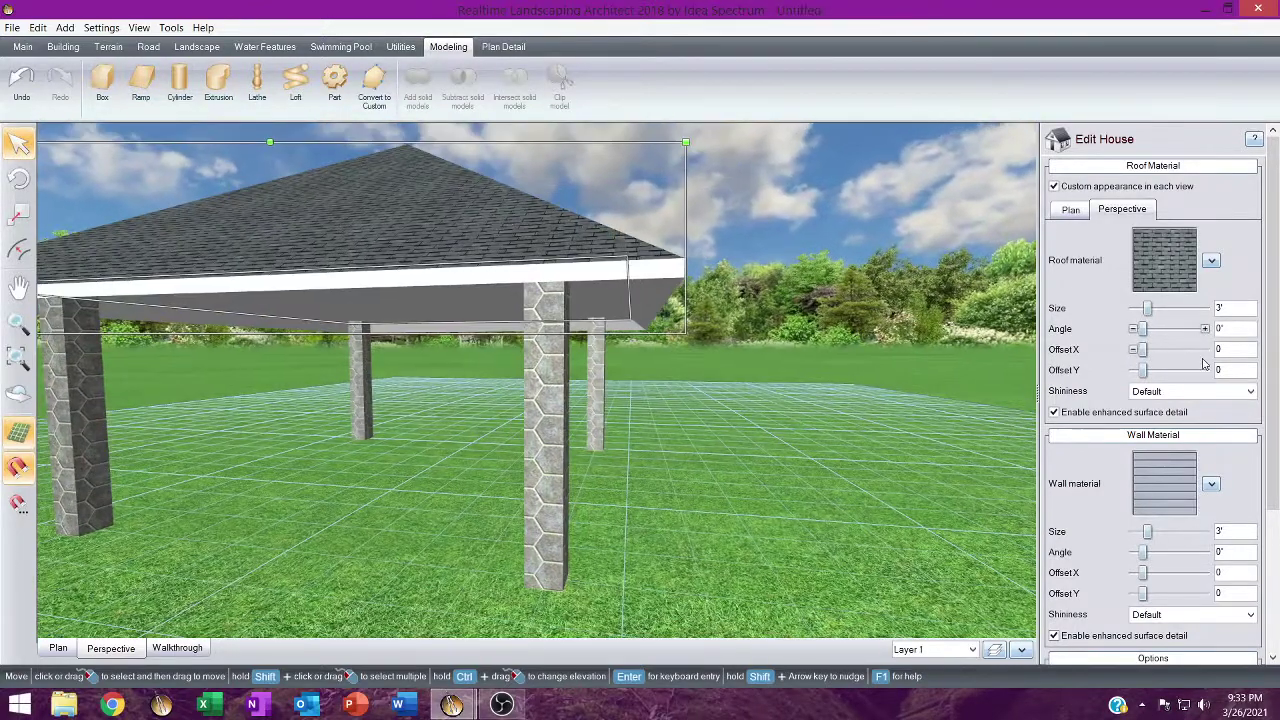
pyautogui.scroll(-4, 1257, 356)
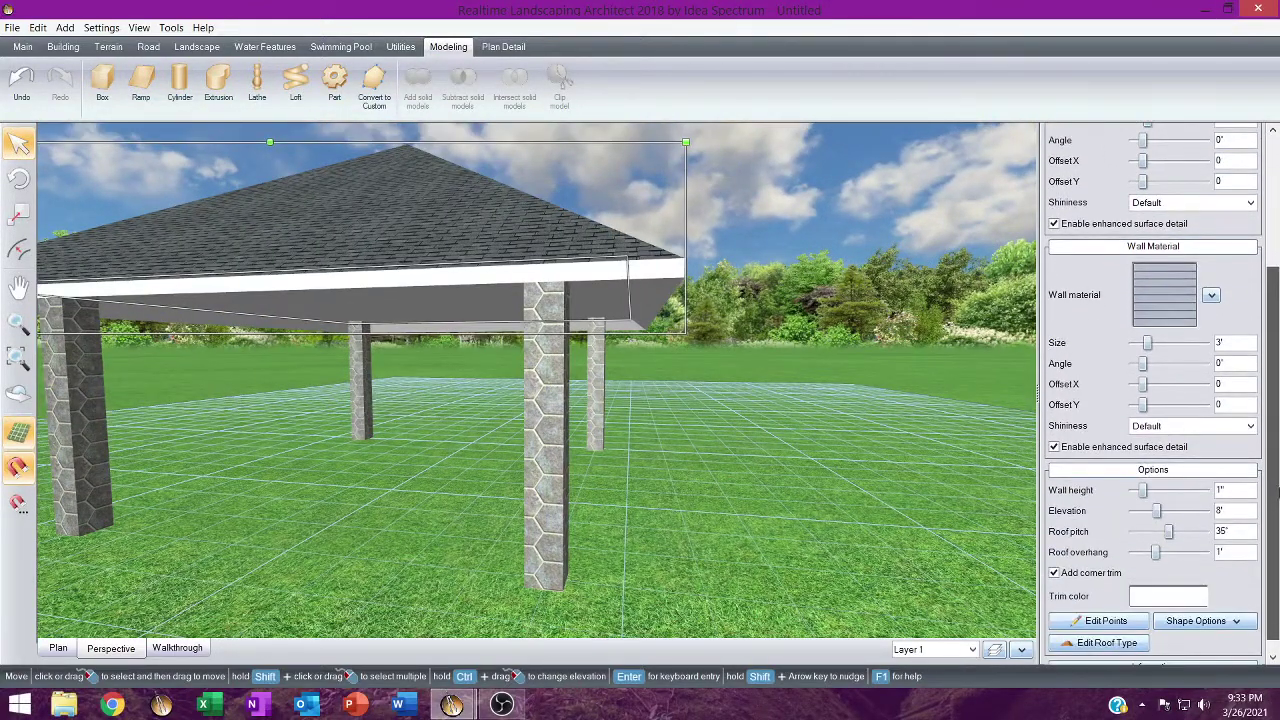
pyautogui.click(1096, 645)
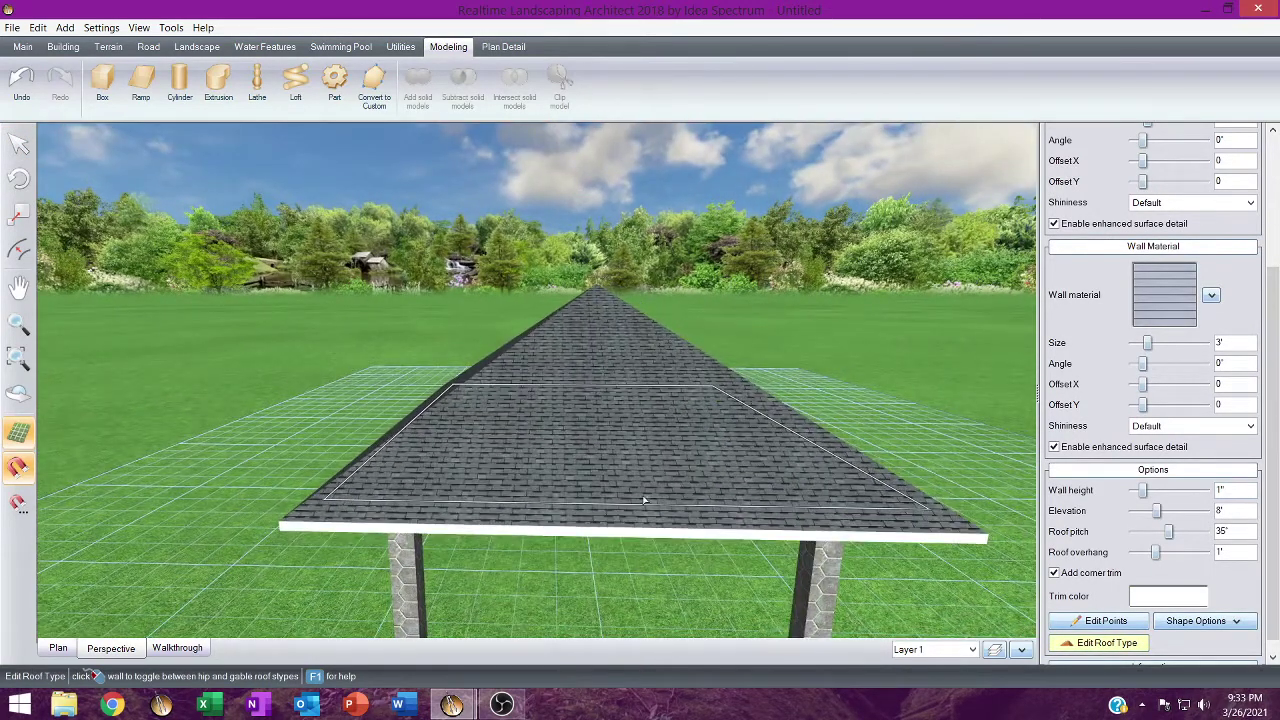
pyautogui.click(1103, 646)
pyautogui.click(1092, 648)
pyautogui.click(659, 503)
# Convert the opposite end of the roof to a gable as well and finish editing the roof type.
pyautogui.moveTo(677, 487); pyautogui.dragTo(396, 507, button='right')
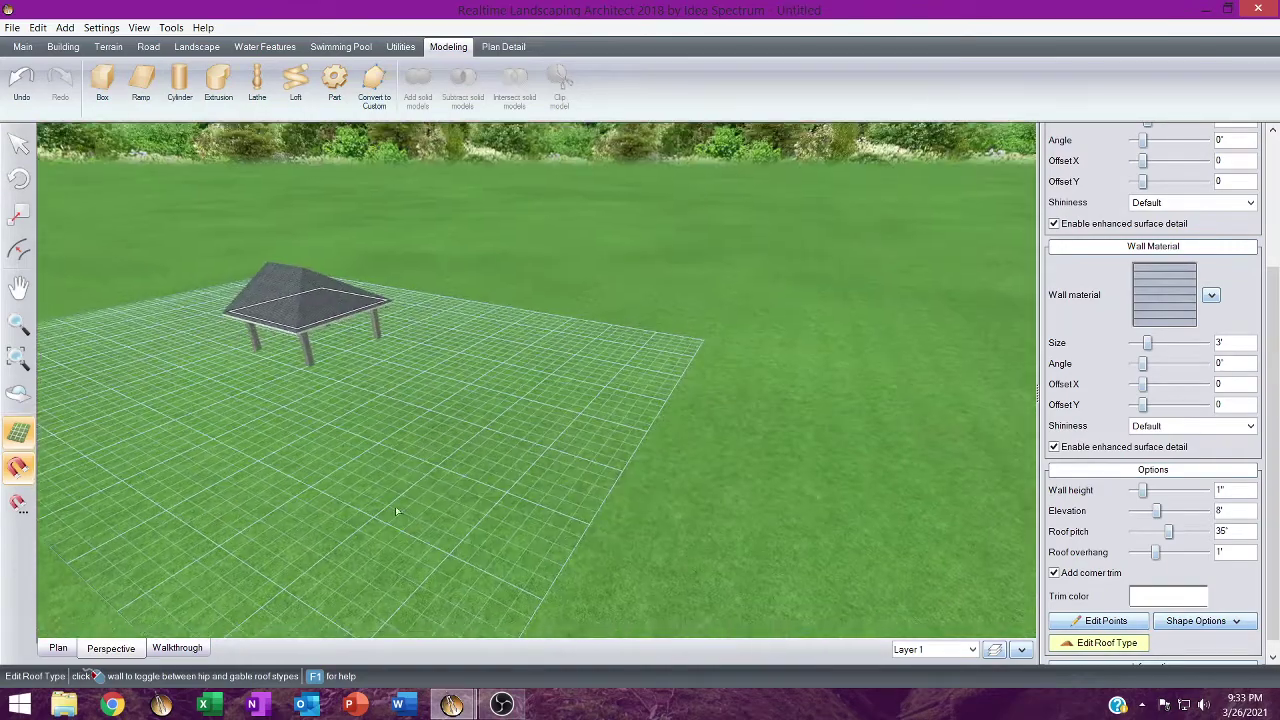
pyautogui.click(328, 320)
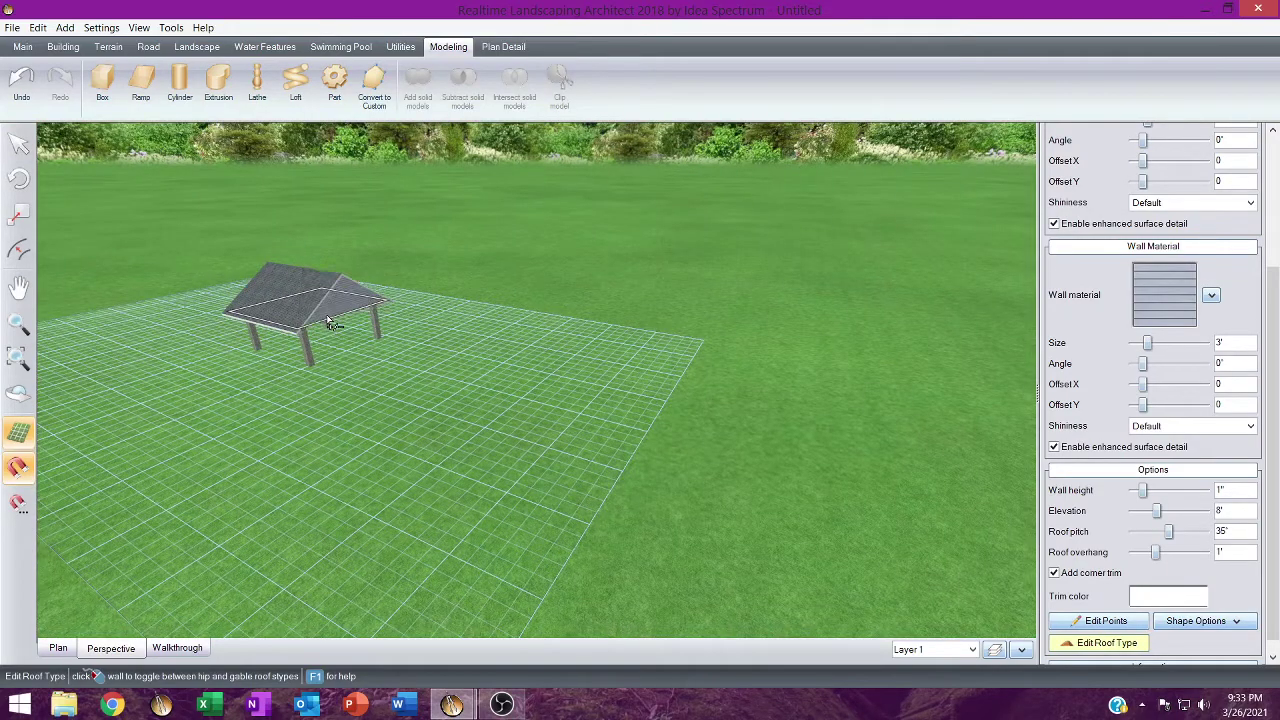
pyautogui.moveTo(328, 320); pyautogui.dragTo(262, 272, button='right')
pyautogui.moveTo(490, 350); pyautogui.dragTo(786, 401, button='middle')
pyautogui.moveTo(786, 401); pyautogui.dragTo(601, 390, button='right')
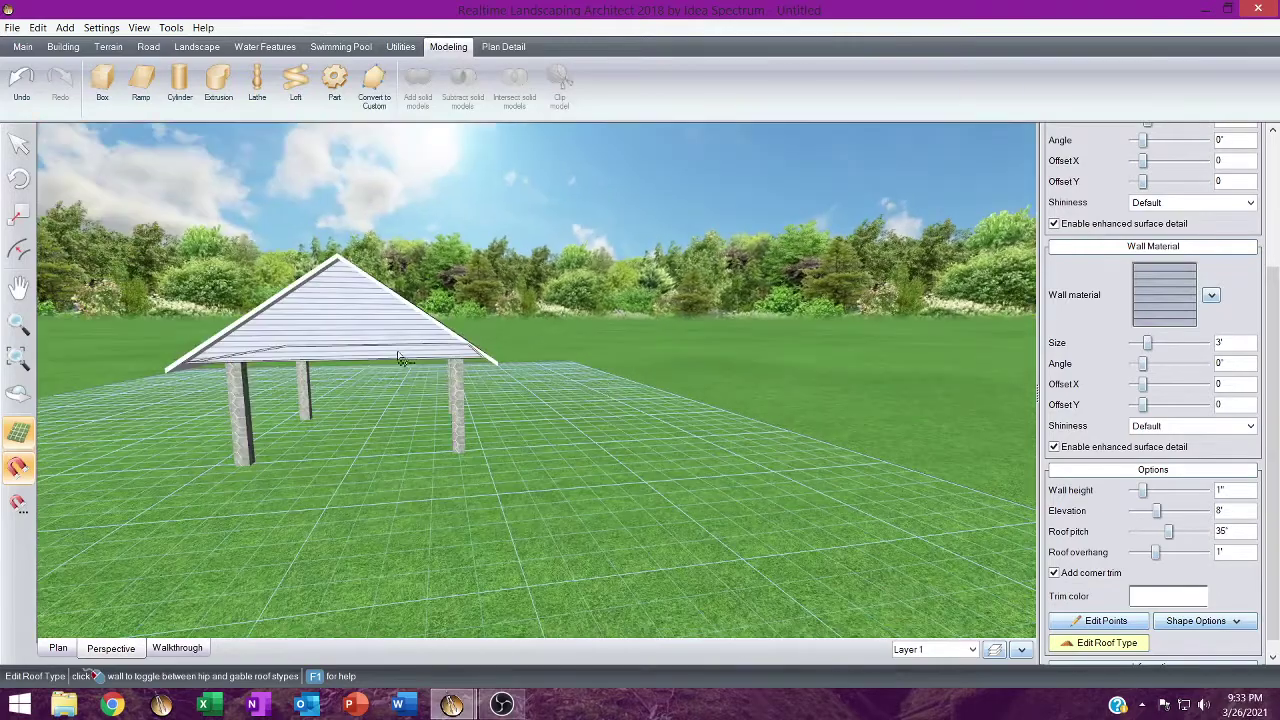
pyautogui.moveTo(441, 482); pyautogui.dragTo(981, 319, button='middle')
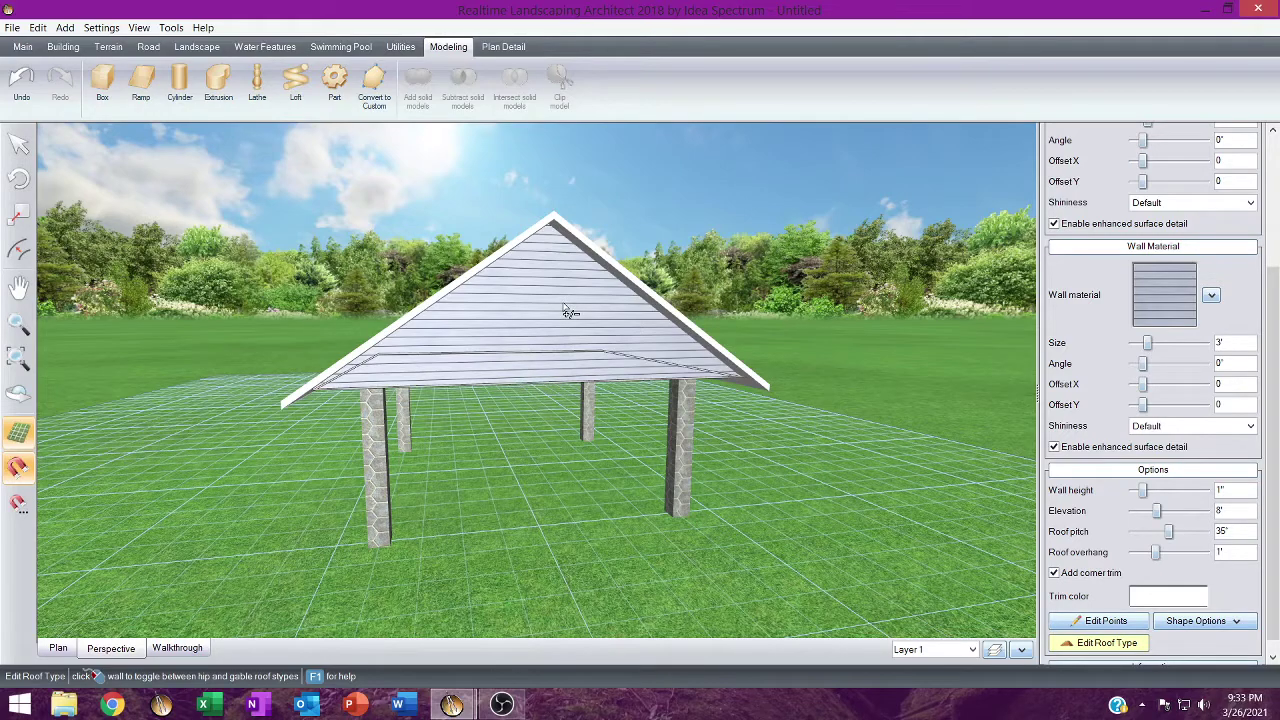
pyautogui.moveTo(581, 303)
pyautogui.mouseDown(button='middle')
pyautogui.moveTo(600, 281)
pyautogui.moveTo(582, 297)
pyautogui.moveTo(590, 307)
pyautogui.mouseUp(button='middle')
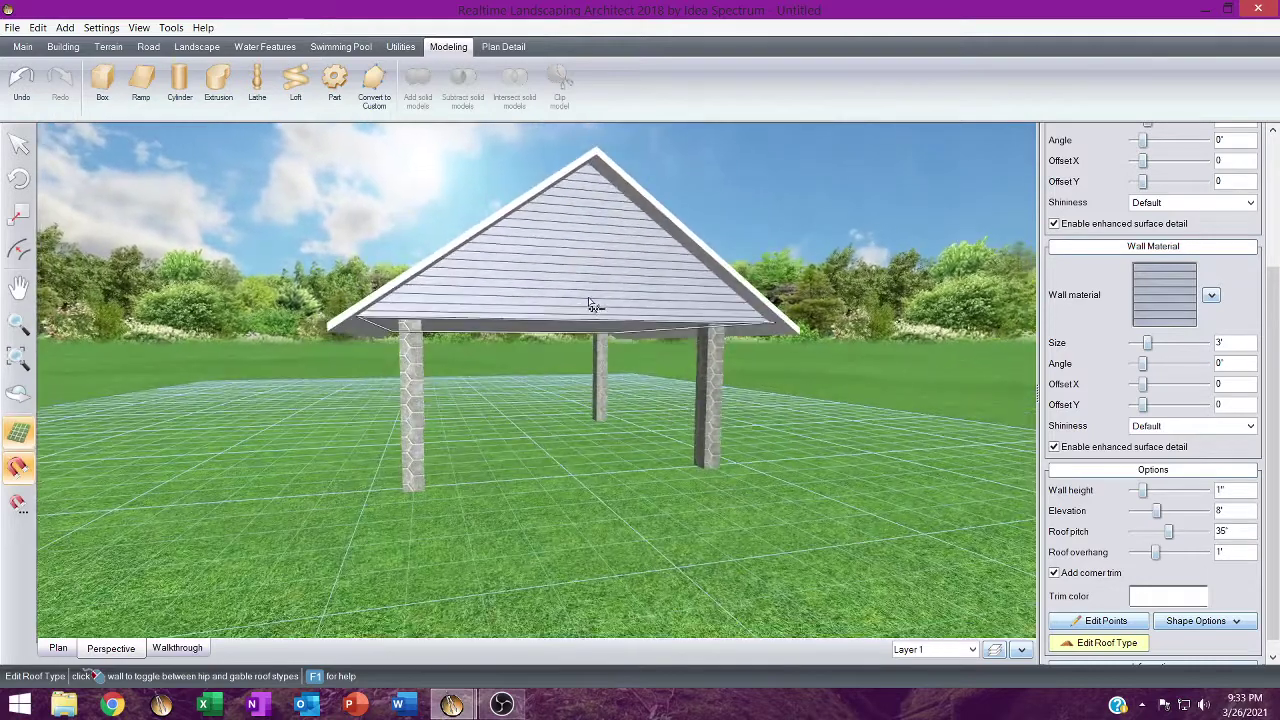
pyautogui.click(1133, 650)
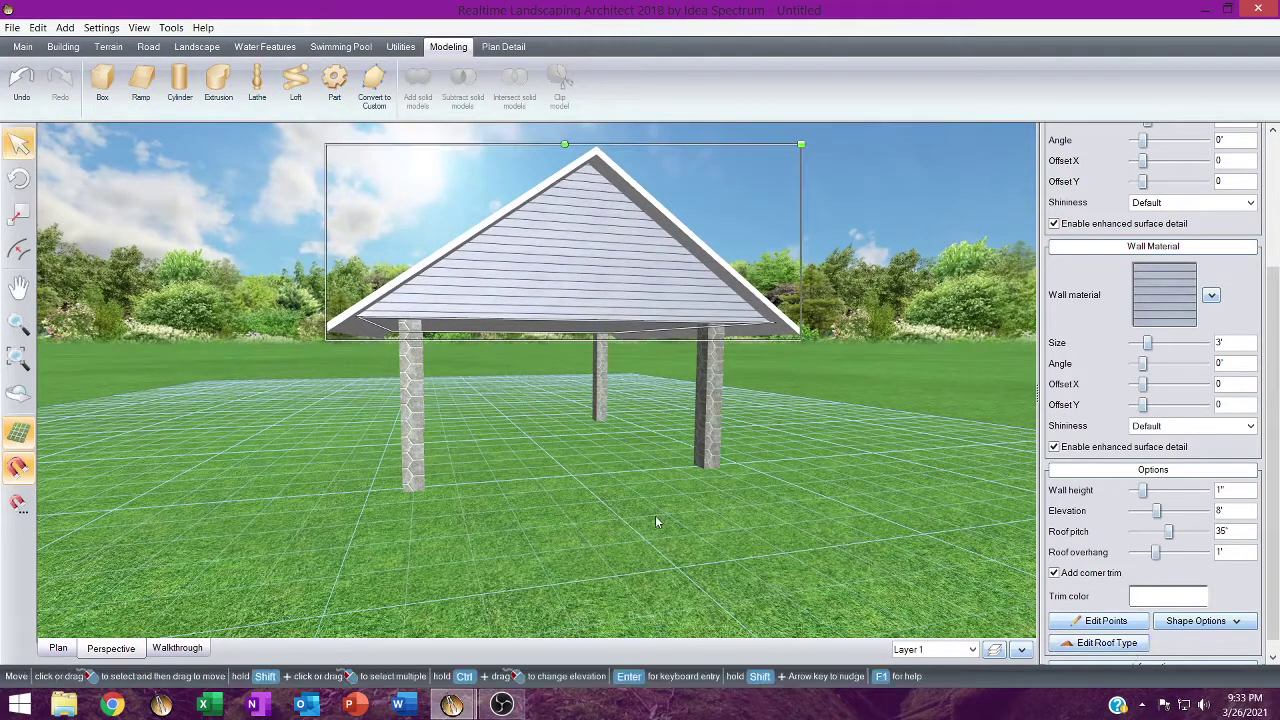
pyautogui.moveTo(655, 519); pyautogui.dragTo(621, 516, button='middle')
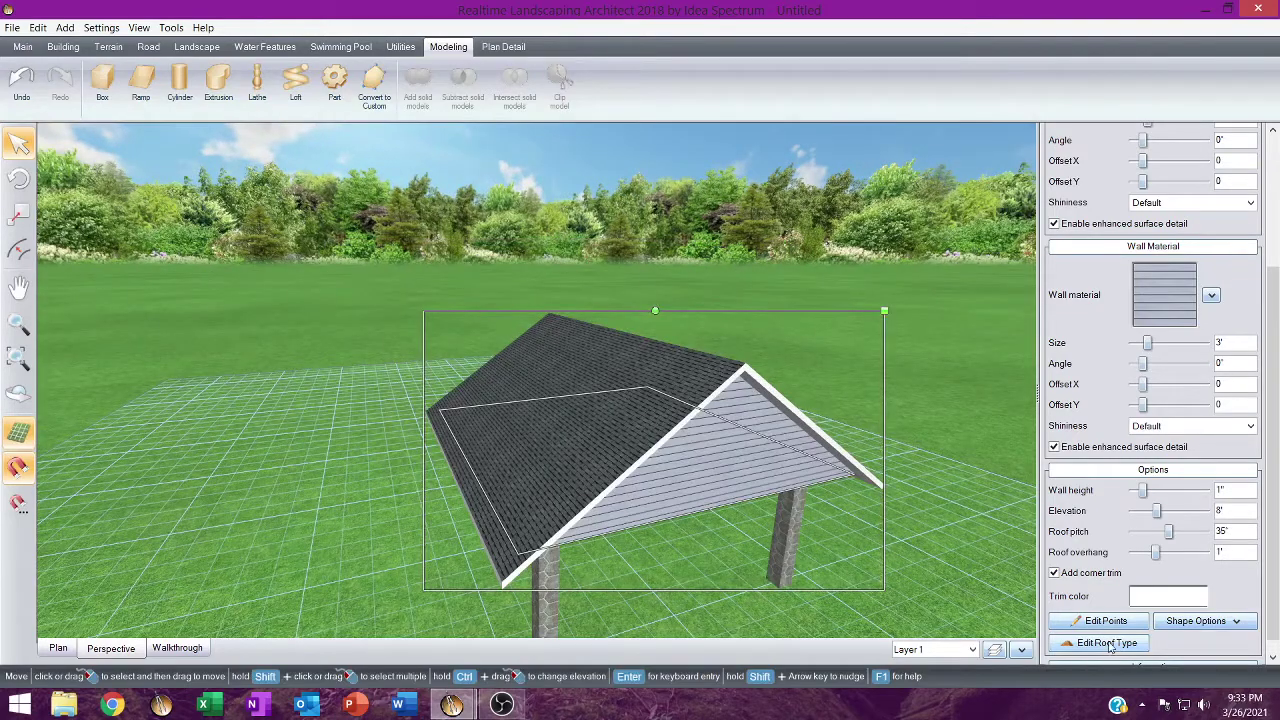
# Change both gable ends of the pavilion roof back to the hip type.
pyautogui.click(1107, 644)
pyautogui.click(714, 512)
pyautogui.moveTo(714, 511); pyautogui.dragTo(862, 549, button='middle')
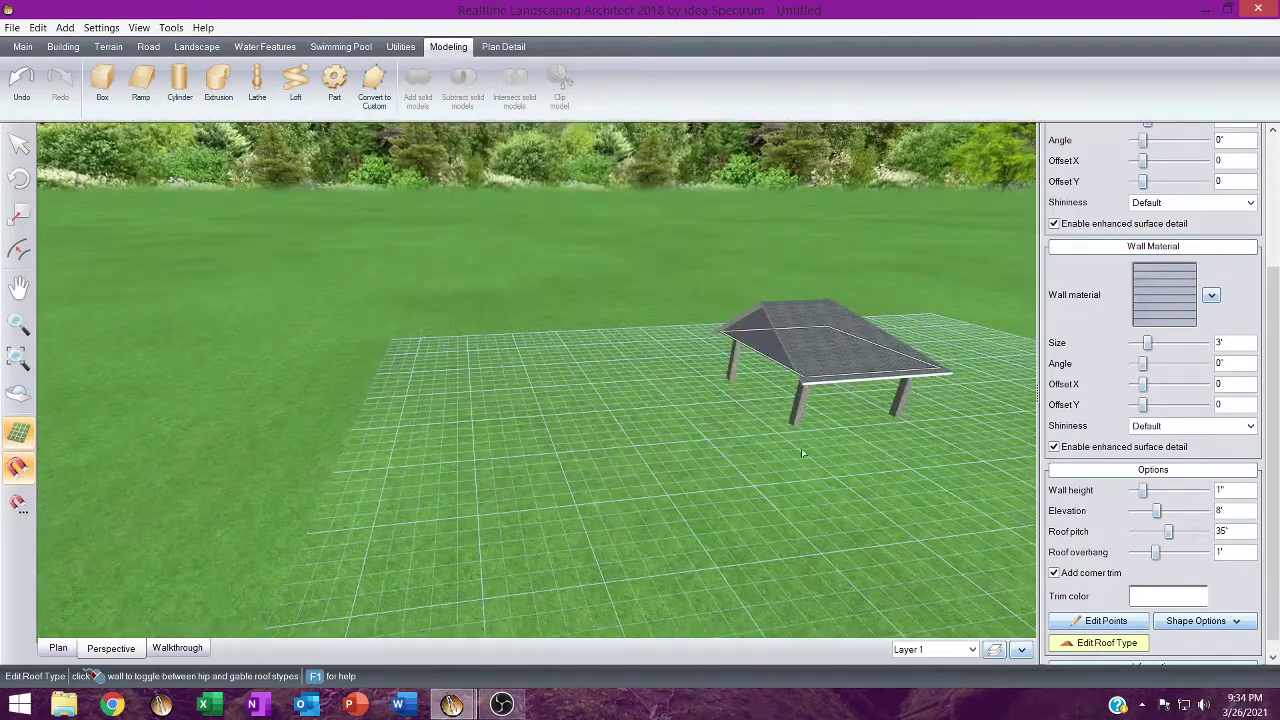
pyautogui.click(763, 360)
pyautogui.moveTo(766, 357); pyautogui.dragTo(630, 454, button='middle')
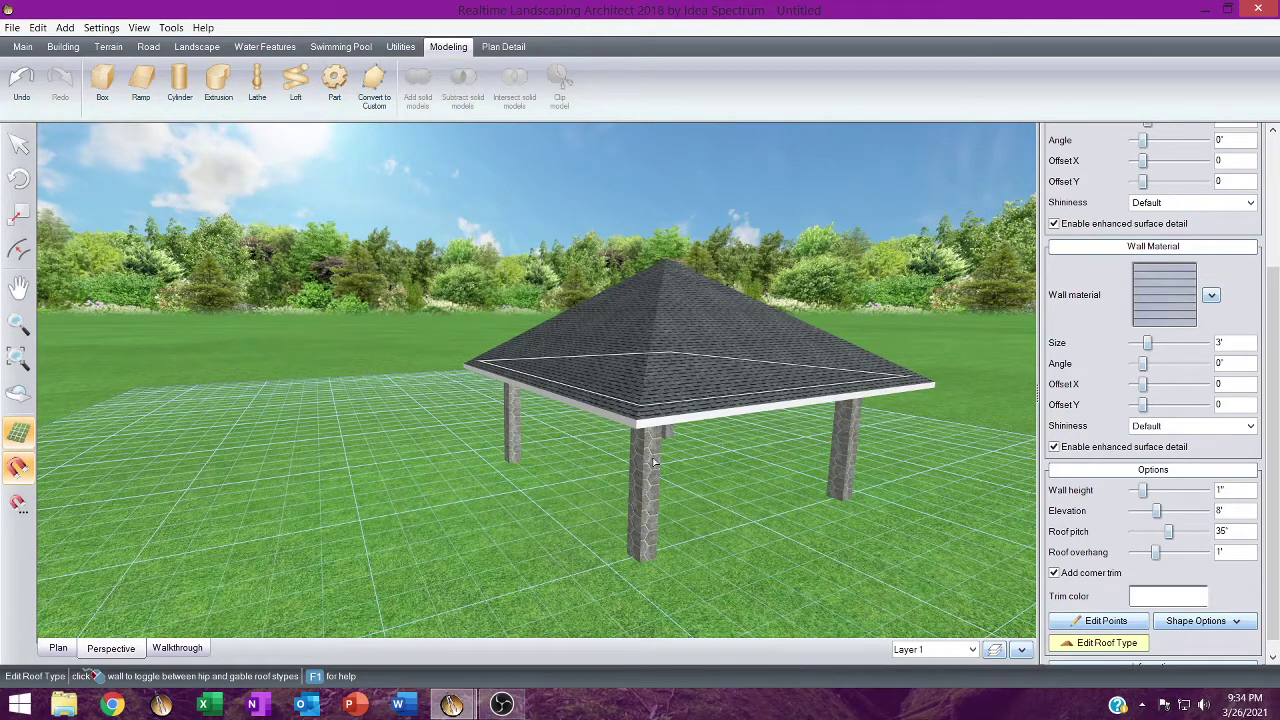
pyautogui.moveTo(655, 462); pyautogui.dragTo(626, 472, button='middle')
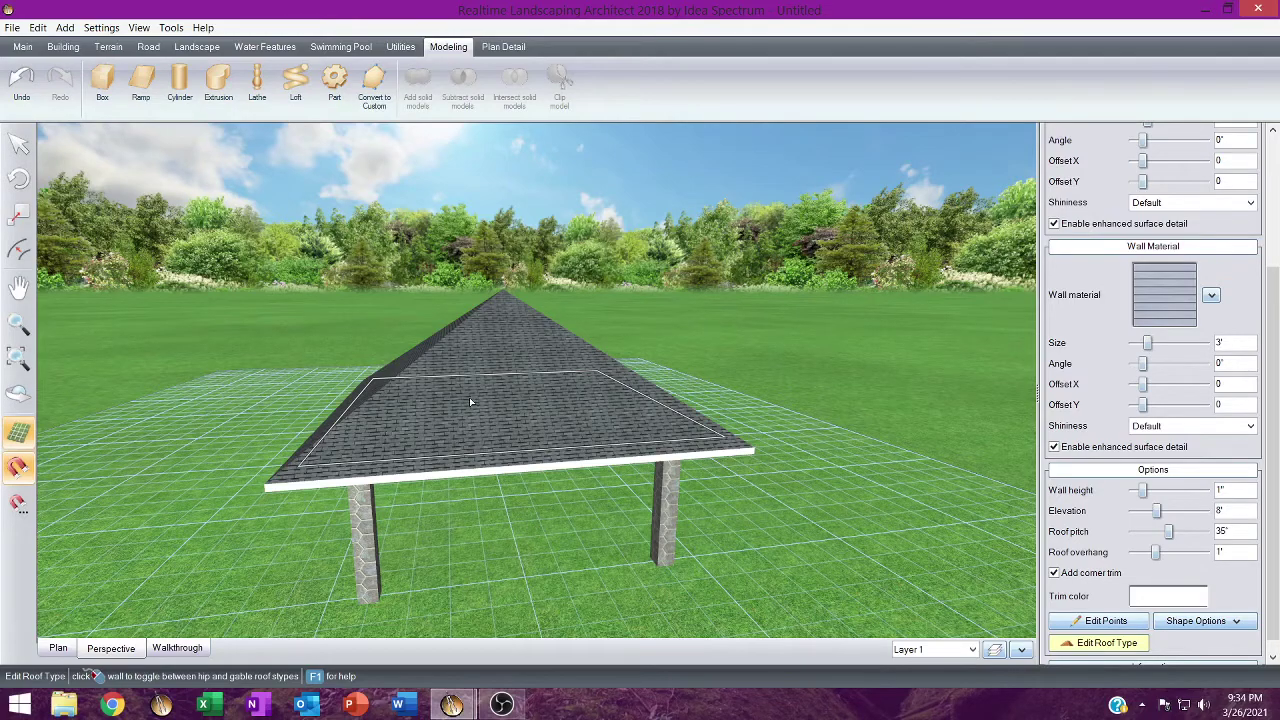
pyautogui.moveTo(443, 397); pyautogui.dragTo(411, 372, button='right')
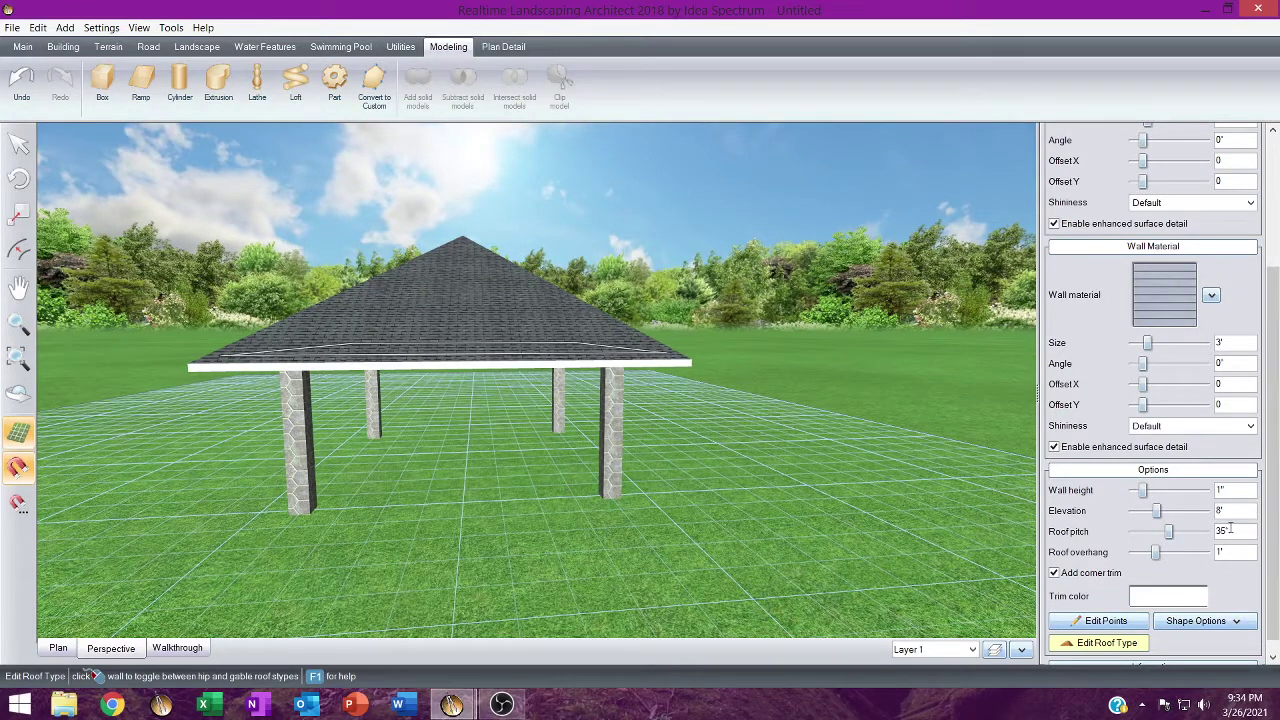
# Set the pavilion's roof pitch to 14 degrees.
pyautogui.moveTo(1138, 533)
pyautogui.doubleClick(1238, 531)
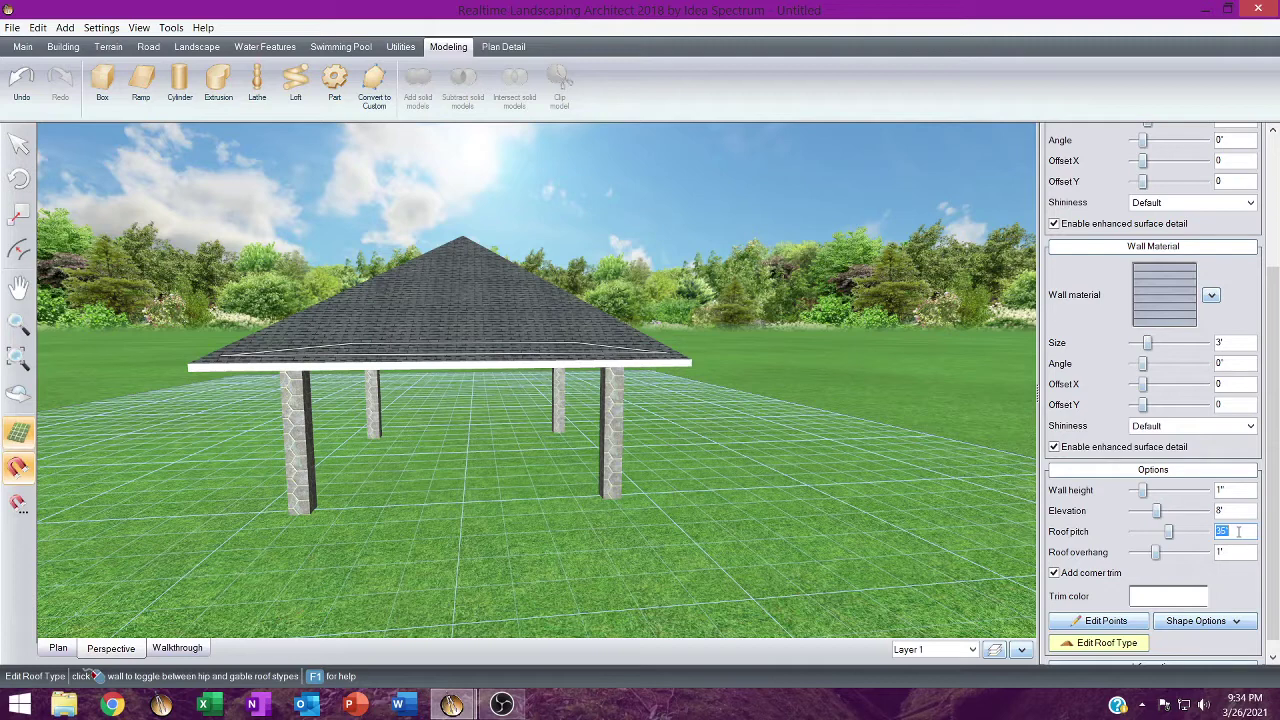
pyautogui.write('14')
pyautogui.press('Return')
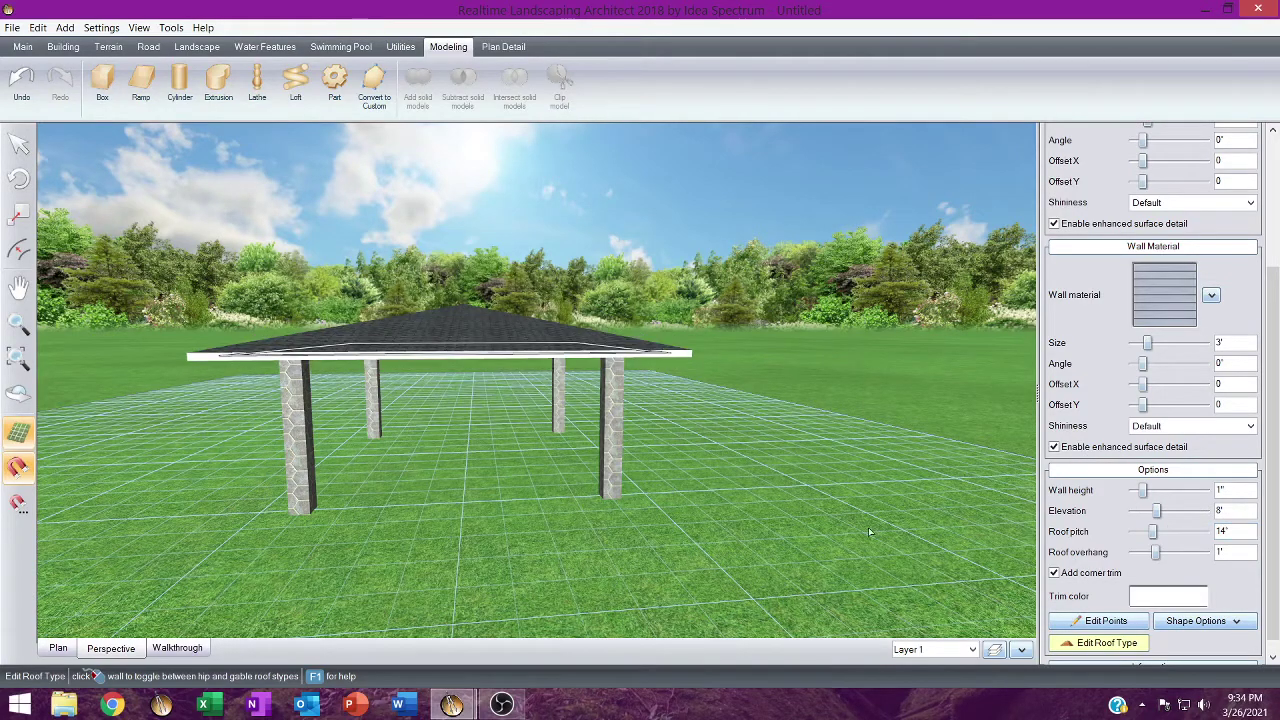
pyautogui.moveTo(868, 533); pyautogui.dragTo(920, 576, button='middle')
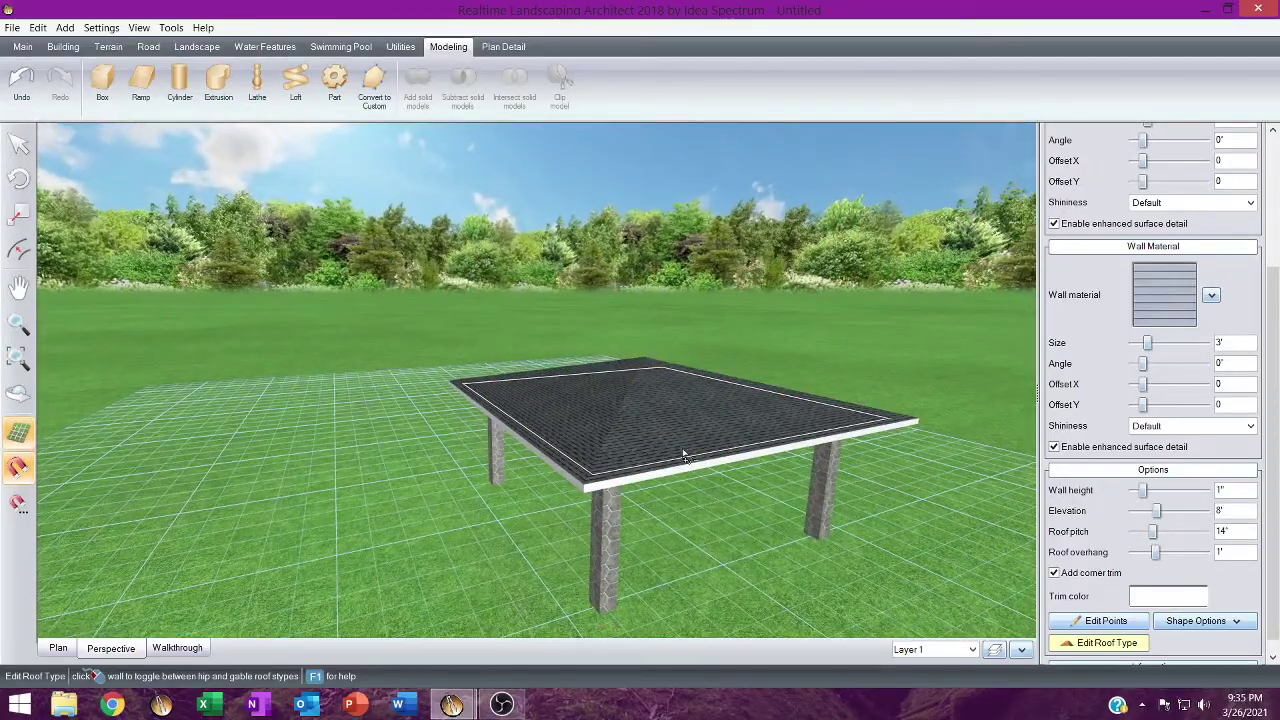
pyautogui.moveTo(620, 445); pyautogui.dragTo(579, 441, button='middle')
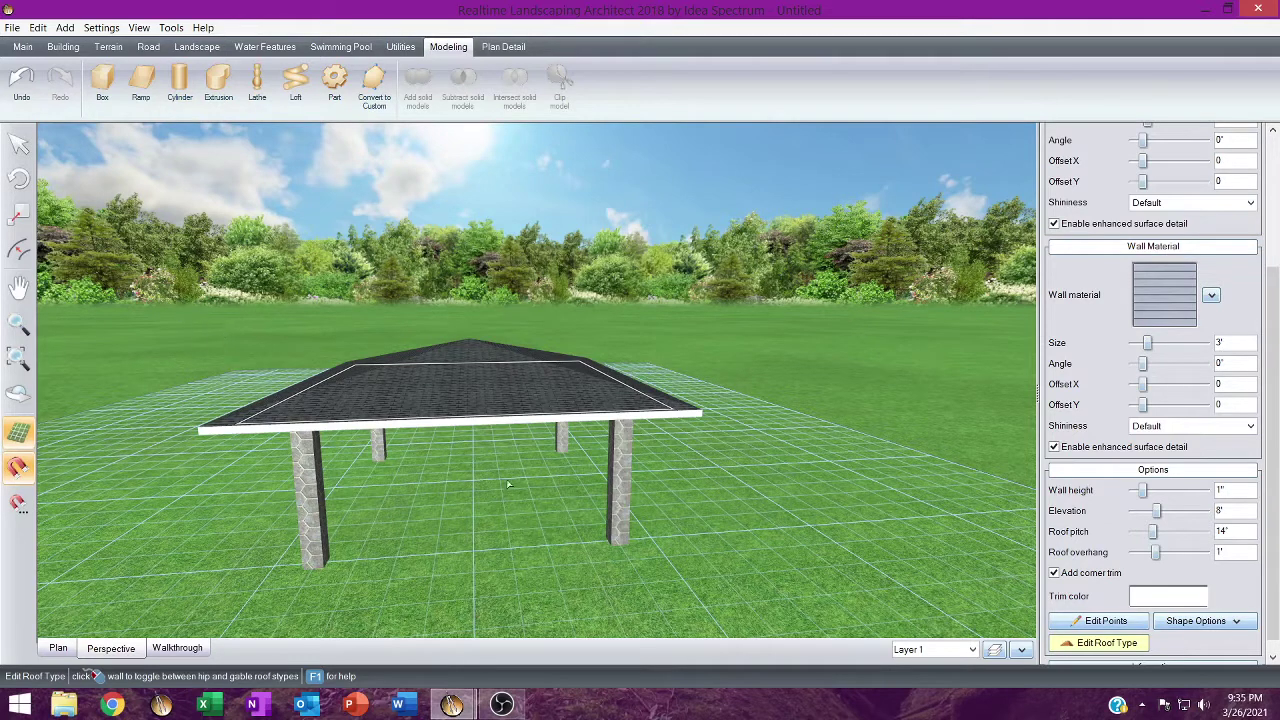
# Finish editing the roof type, then select the entire pavilion with its columns and delete it.
pyautogui.click(1105, 645)
pyautogui.moveTo(191, 292); pyautogui.dragTo(755, 602)
pyautogui.press('Delete')
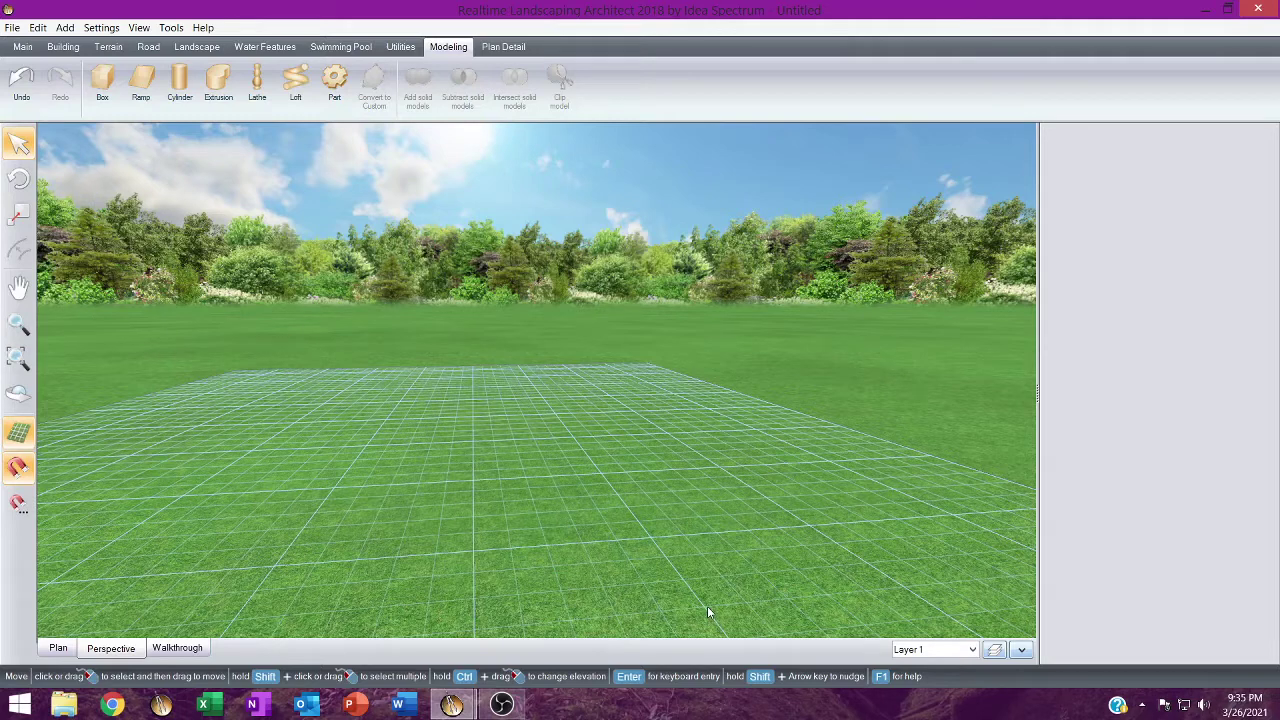
# Switch to the open Boards_archive.rla drawing and look over its overall plan layout.
pyautogui.moveTo(476, 692)
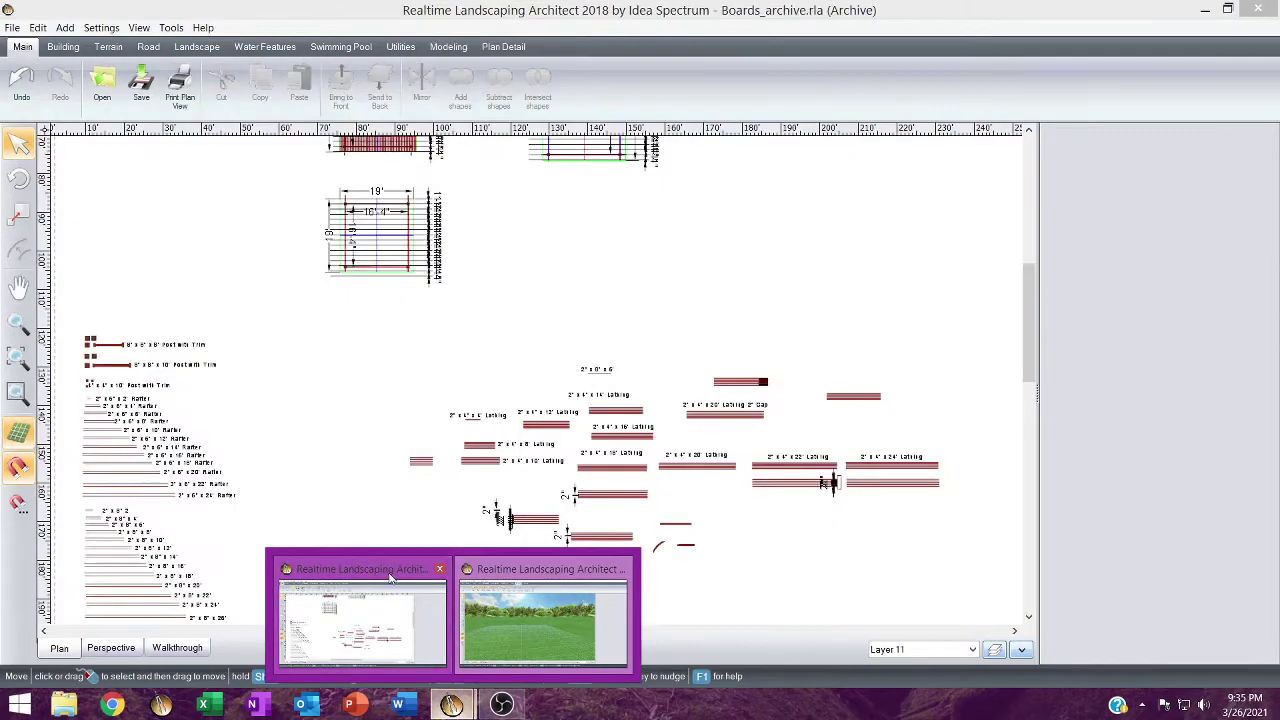
pyautogui.click(390, 577)
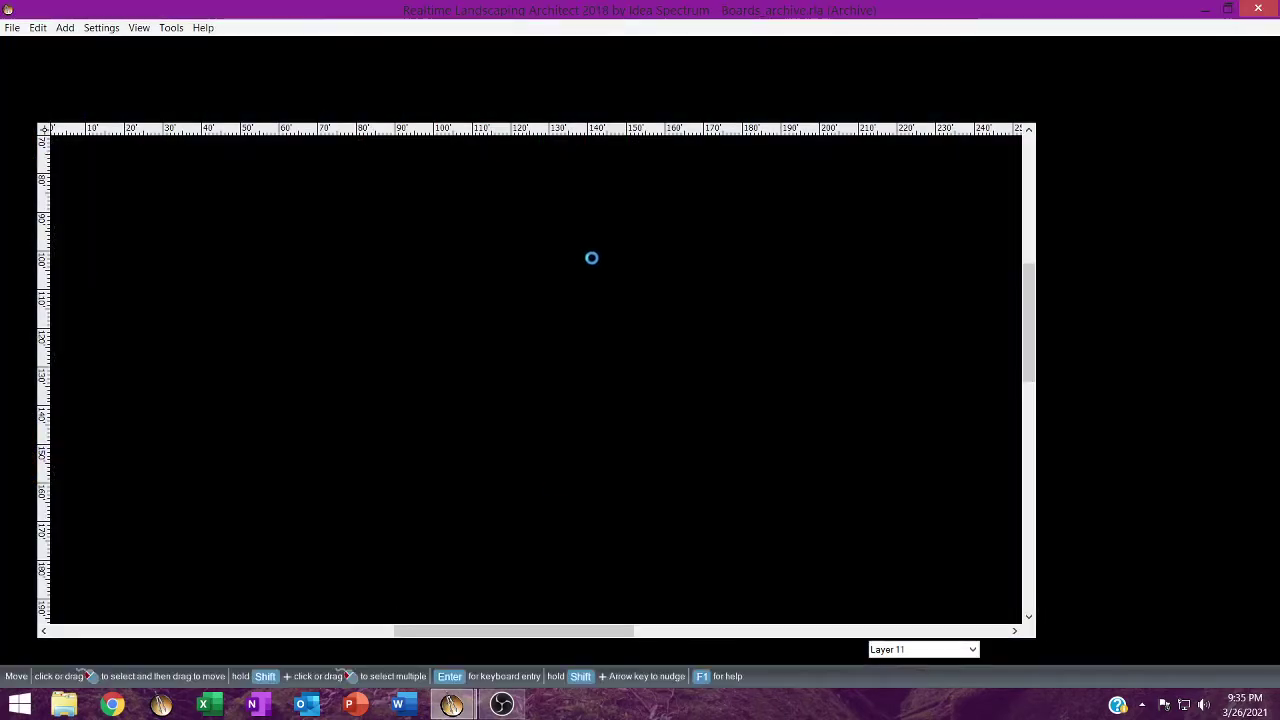
pyautogui.scroll(-4, 574, 327)
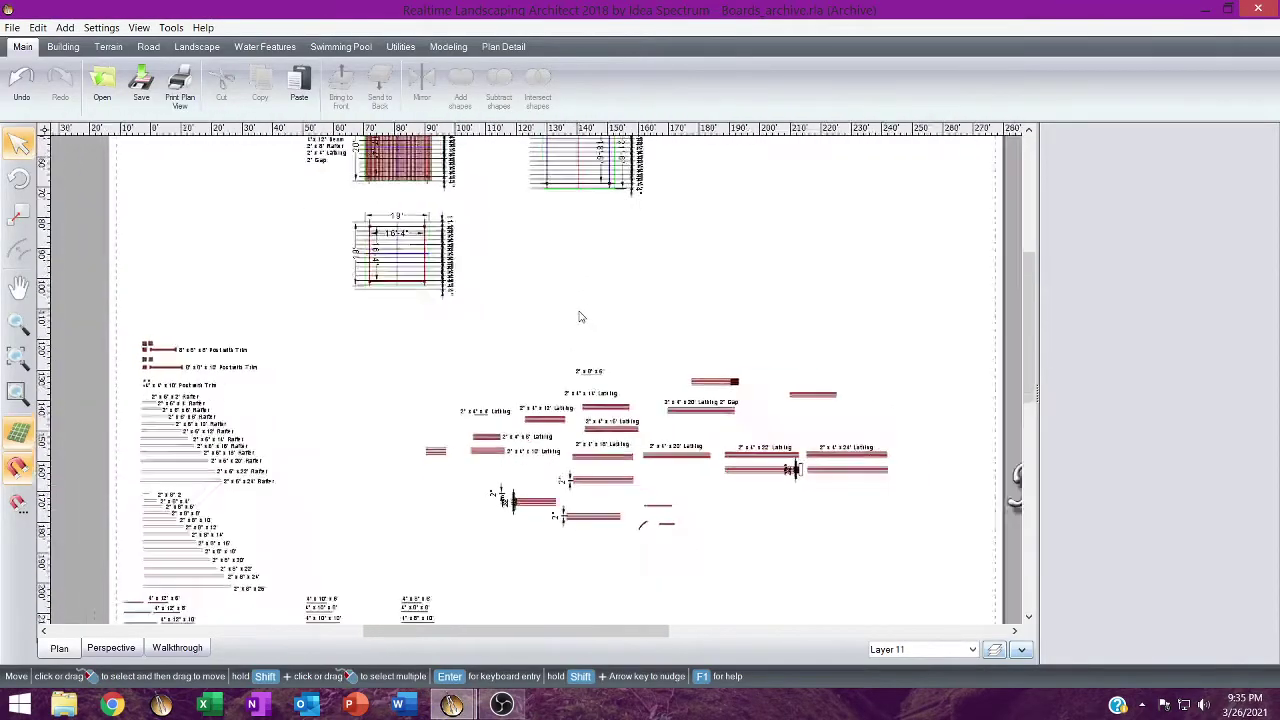
pyautogui.moveTo(573, 308); pyautogui.dragTo(692, 110, button='middle')
pyautogui.moveTo(690, 612); pyautogui.dragTo(723, 678, button='middle')
pyautogui.moveTo(606, 332); pyautogui.dragTo(588, 439, button='middle')
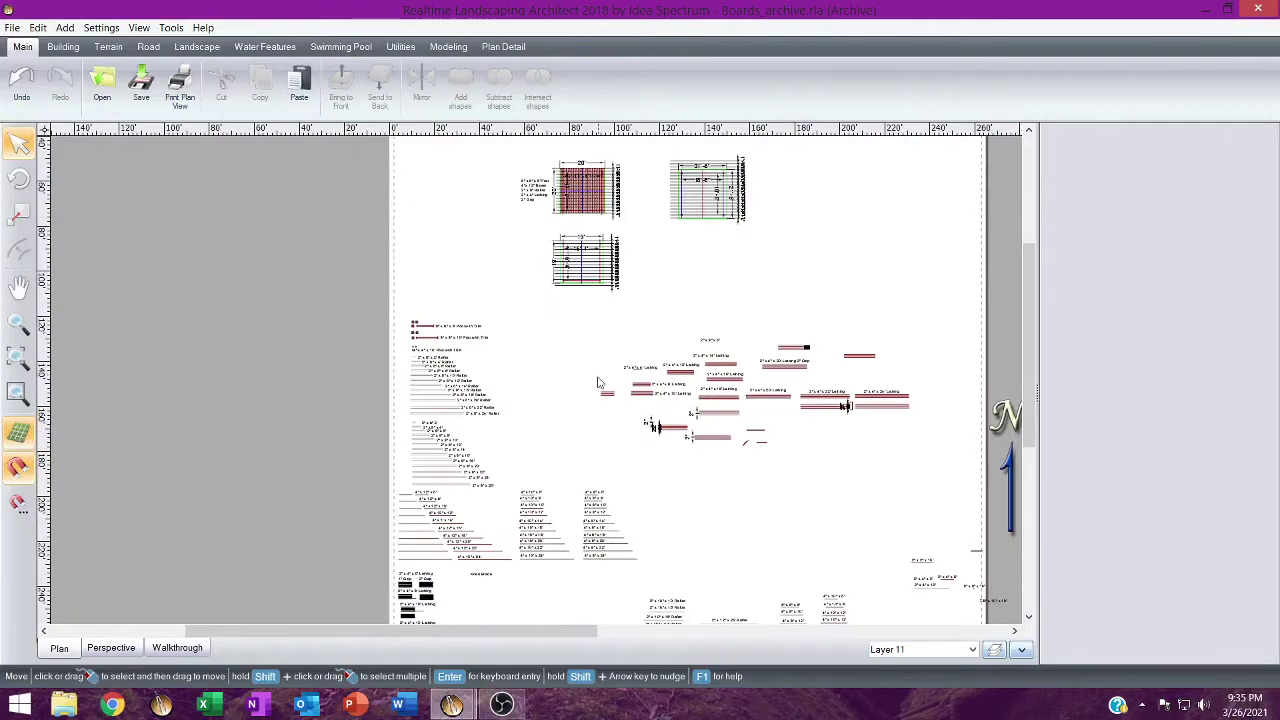
# Examine the board library's labelled posts, rafters and beams and their available sizes.
pyautogui.scroll(3, 575, 390)
pyautogui.scroll(5, 510, 375)
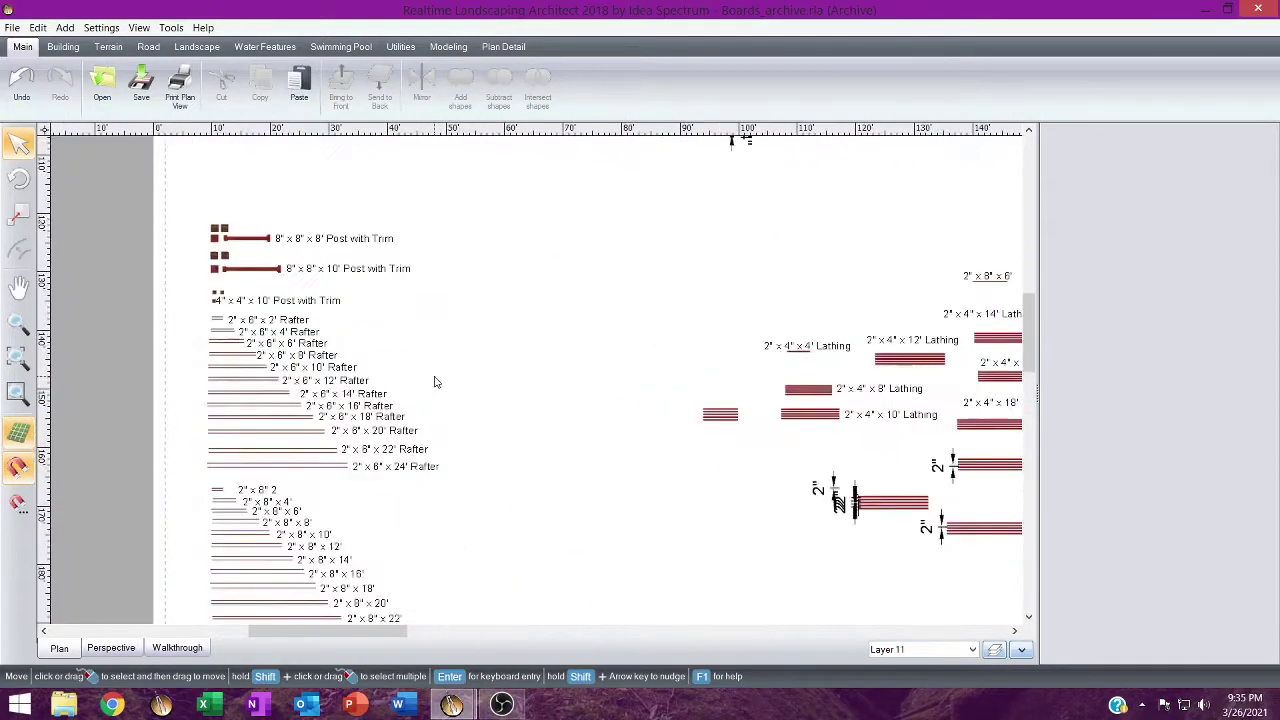
pyautogui.moveTo(513, 395); pyautogui.dragTo(843, 556, button='middle')
pyautogui.scroll(2, 549, 411)
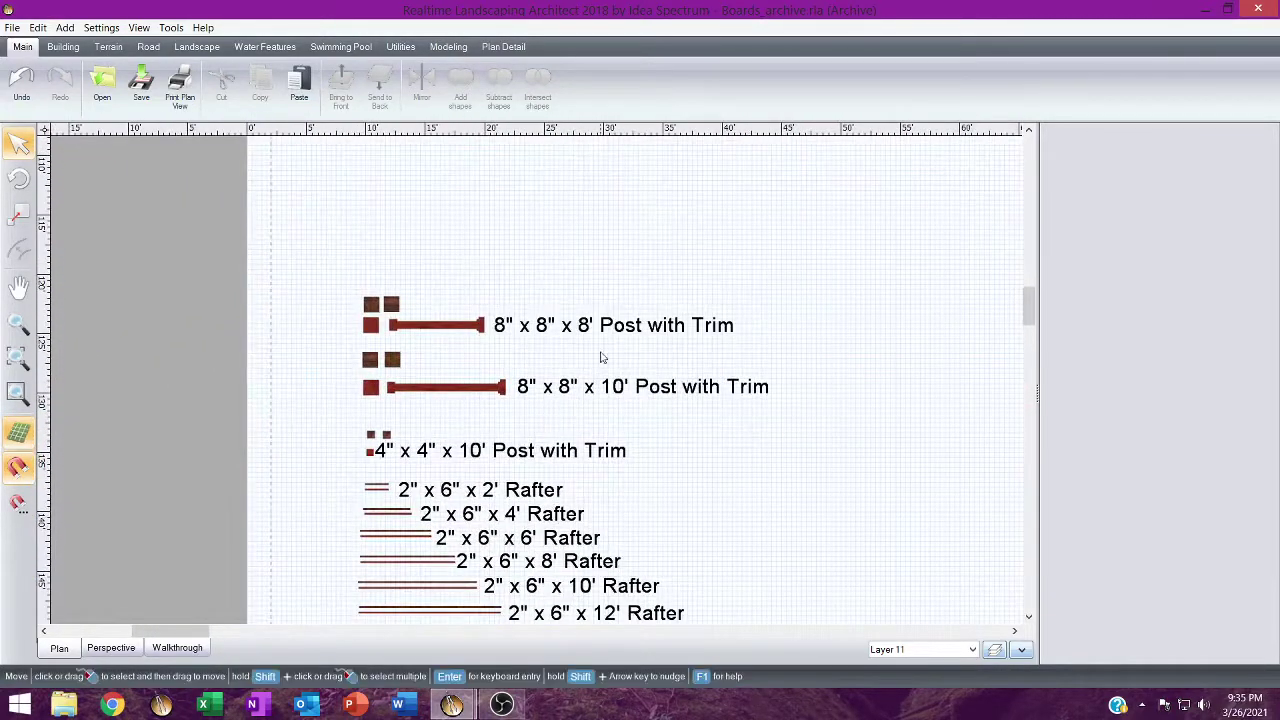
pyautogui.moveTo(668, 428); pyautogui.dragTo(686, 234, button='middle')
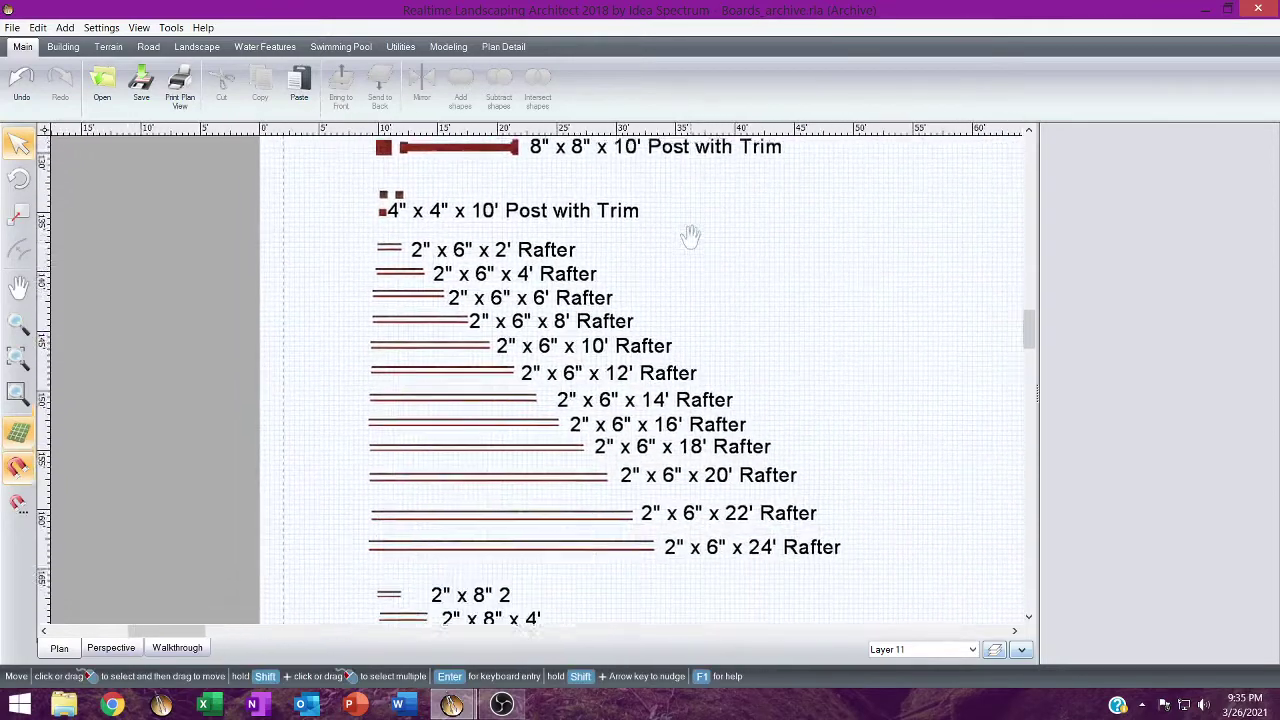
pyautogui.moveTo(590, 364); pyautogui.dragTo(556, 86, button='middle')
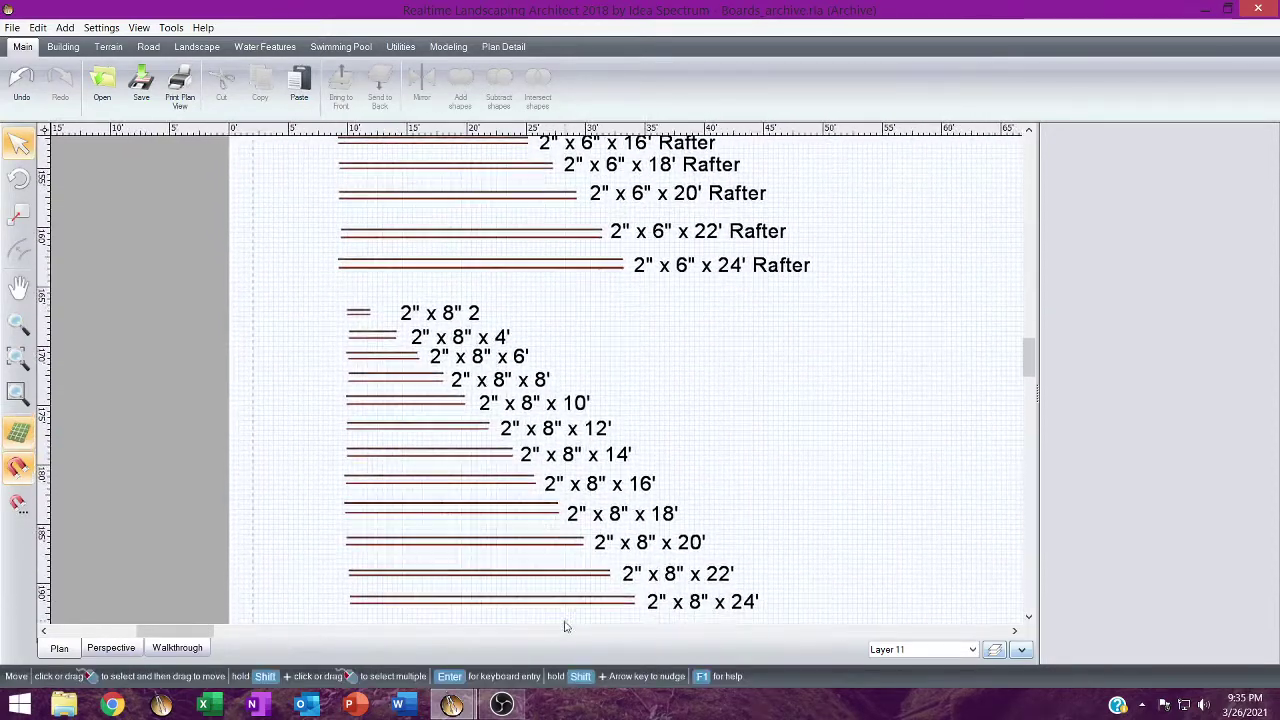
pyautogui.moveTo(741, 500); pyautogui.dragTo(601, 150, button='middle')
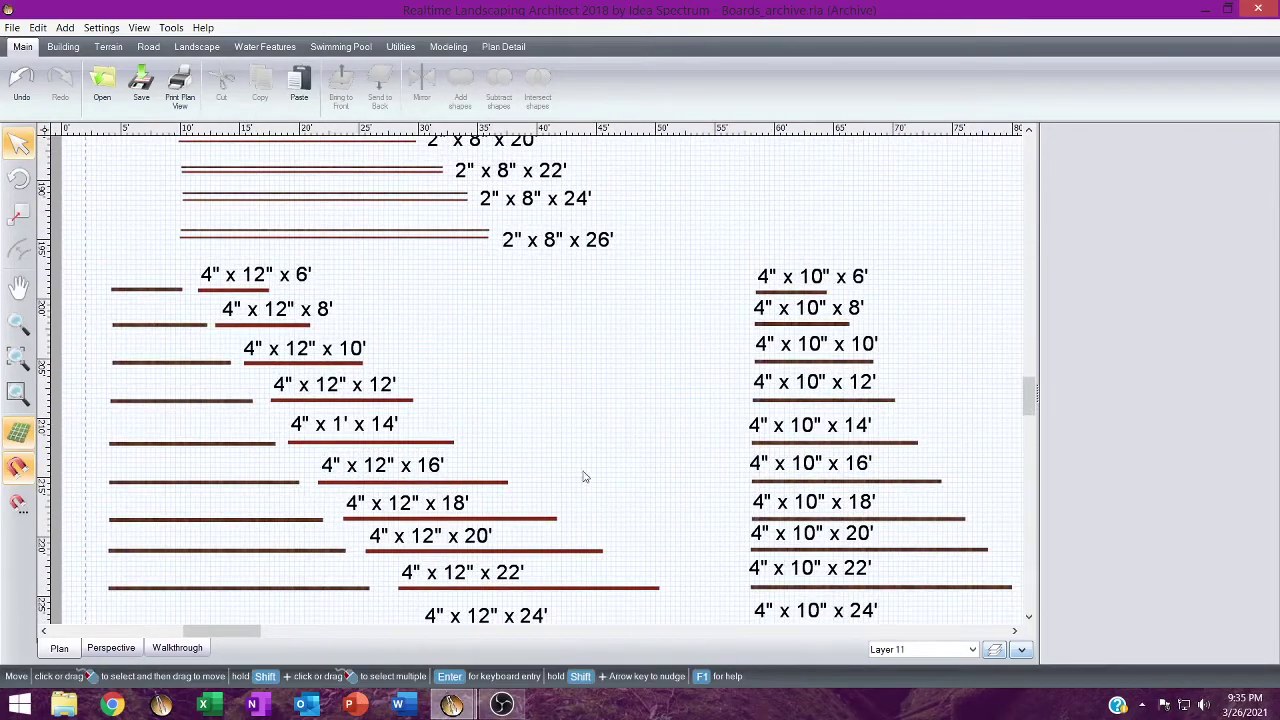
pyautogui.moveTo(661, 458); pyautogui.dragTo(746, 434, button='middle')
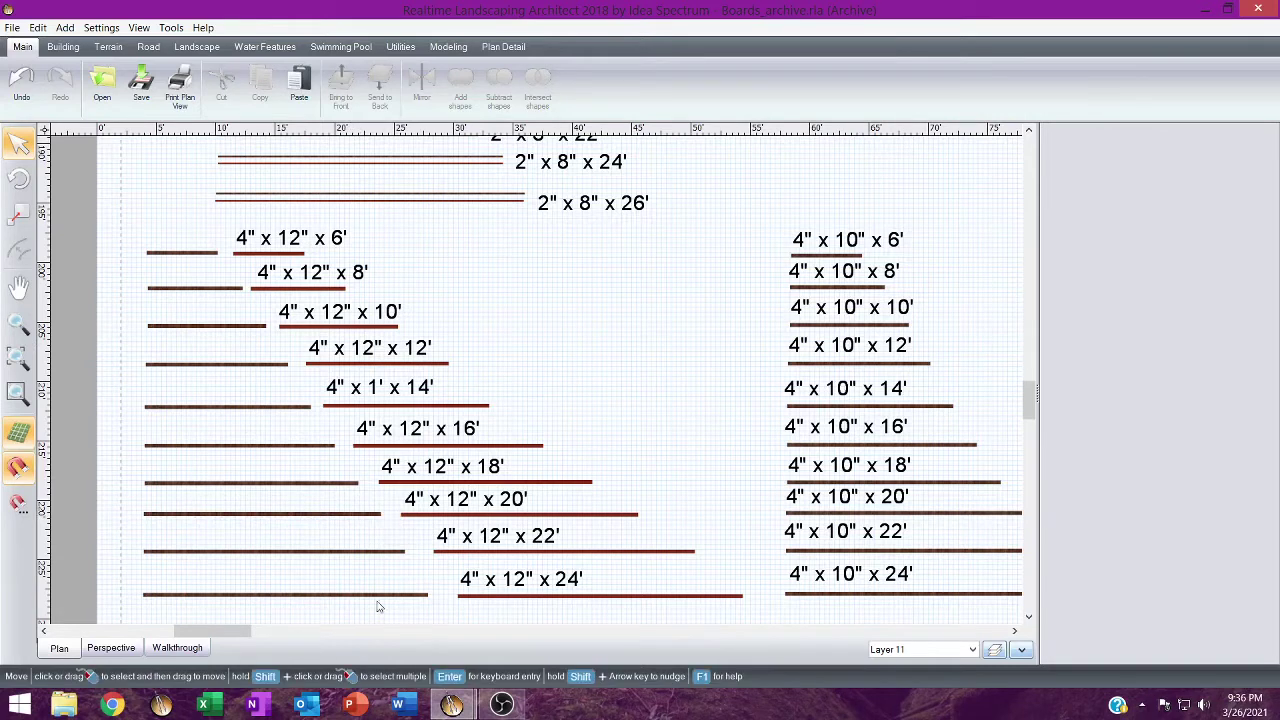
# Switch to the other open, untitled drawing and show its empty lot in plan view.
pyautogui.click(451, 706)
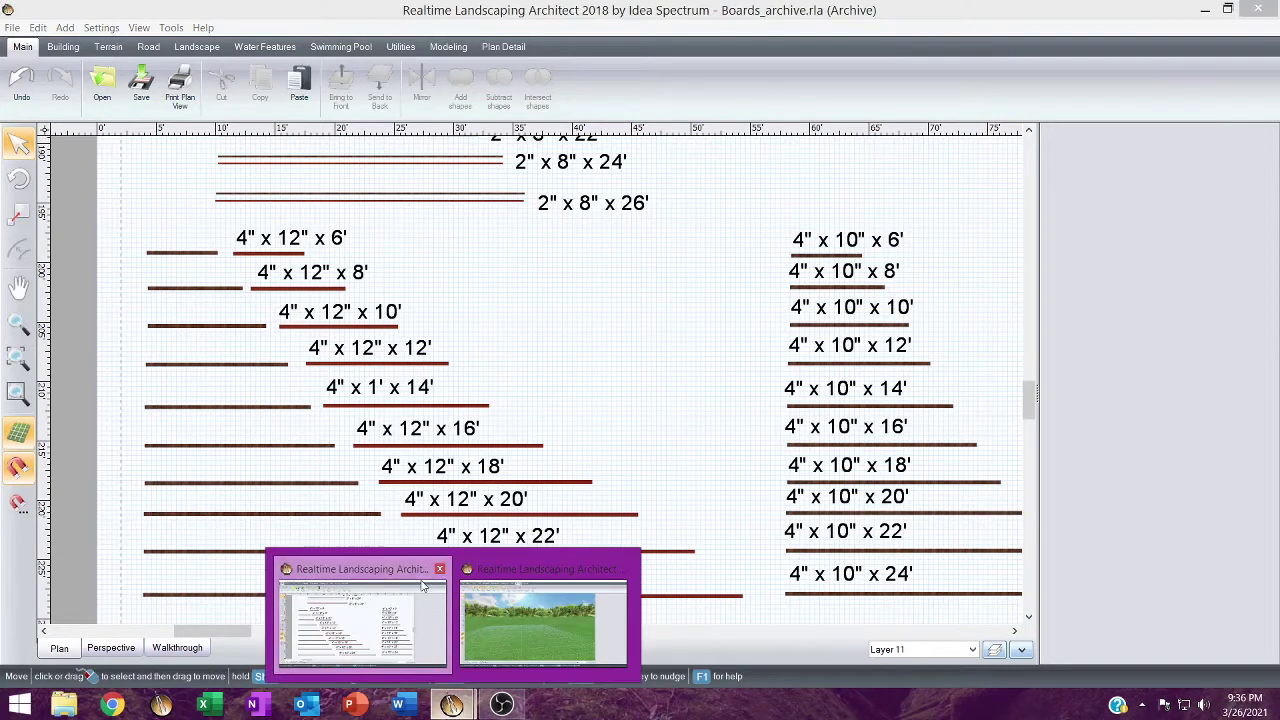
pyautogui.click(475, 572)
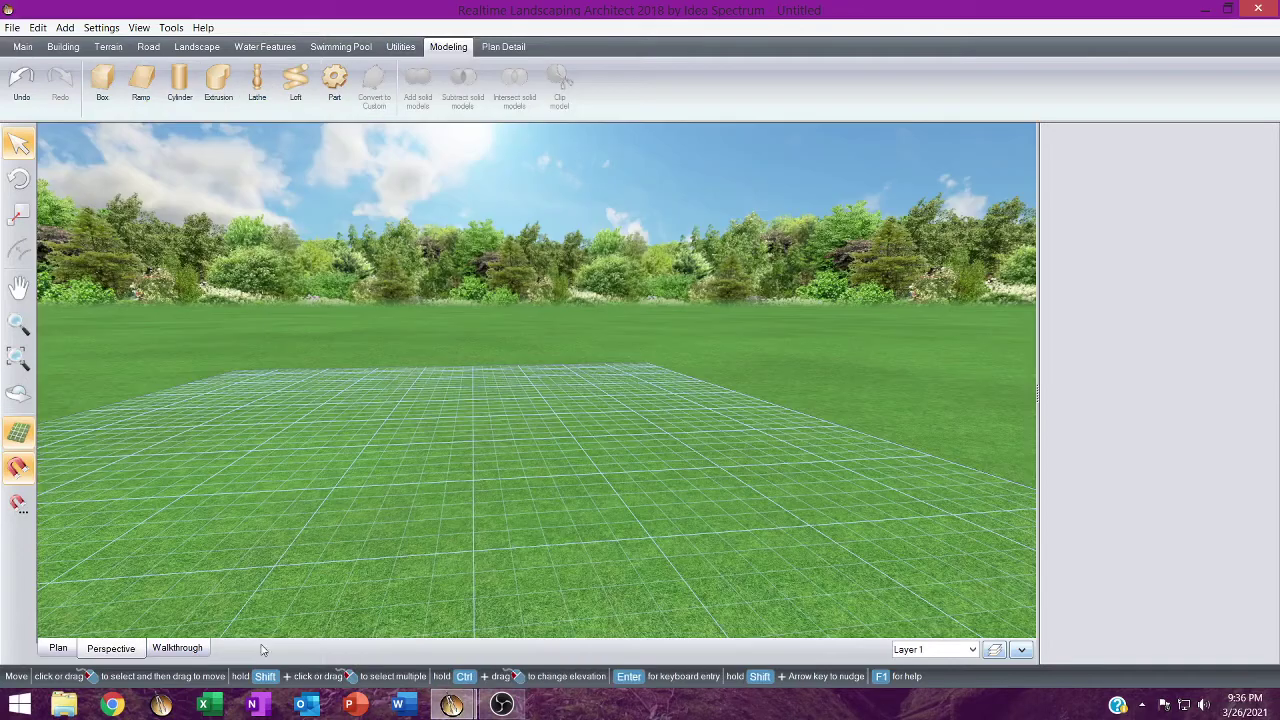
pyautogui.click(59, 648)
pyautogui.scroll(3, 522, 395)
pyautogui.scroll(-7, 522, 395)
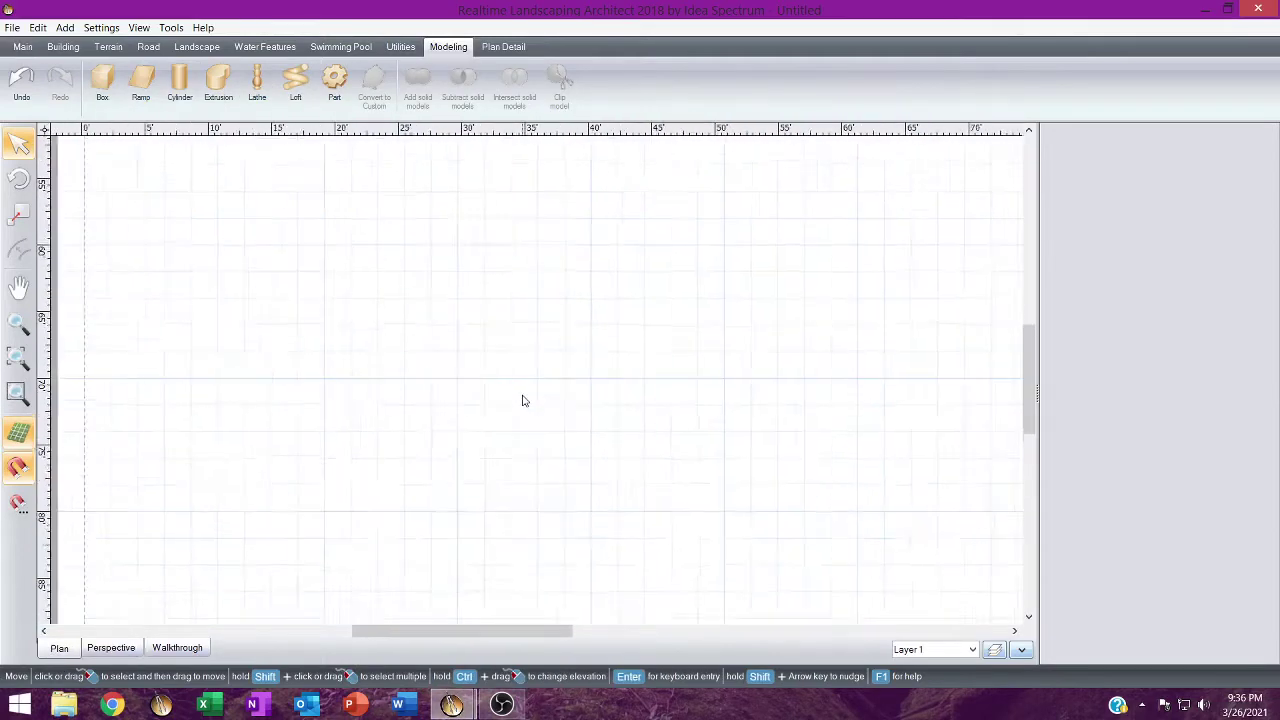
pyautogui.moveTo(522, 393); pyautogui.dragTo(462, 403, button='middle')
pyautogui.scroll(-1, 454, 392)
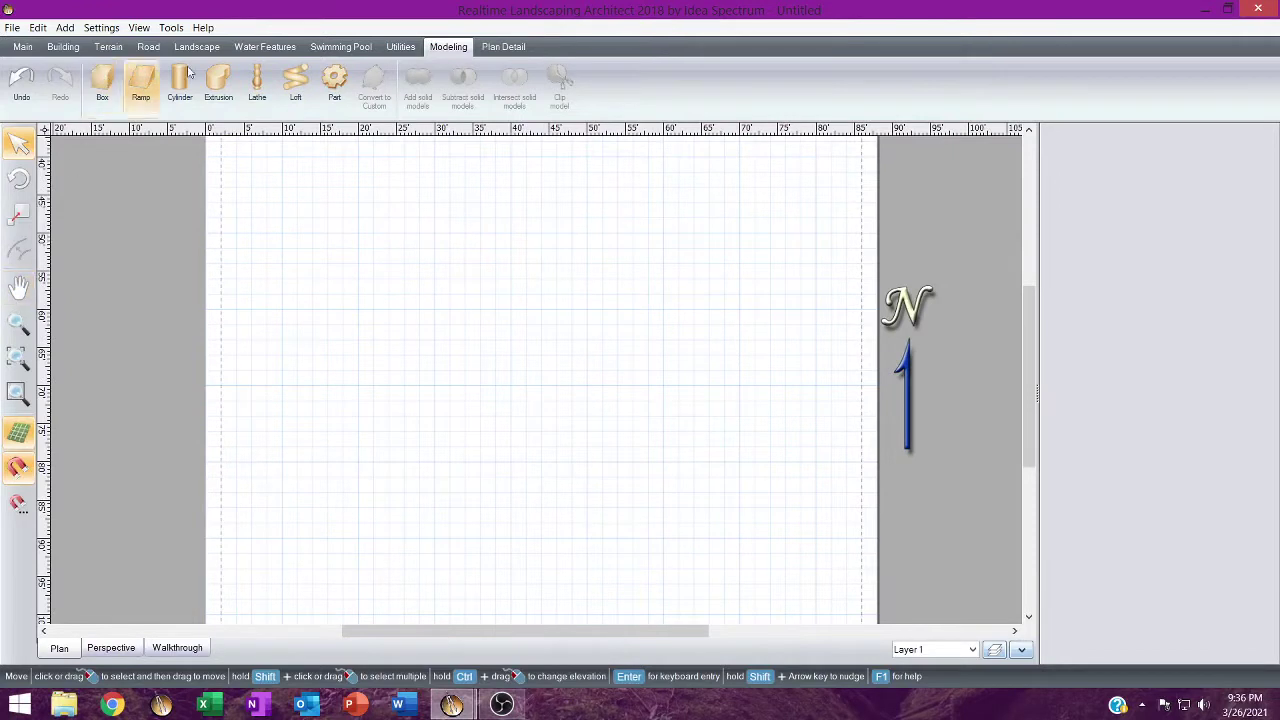
# Draw a 20' by 20' plan-detail rectangle for the pavilion outline and set its transparency to 100.
pyautogui.click(488, 48)
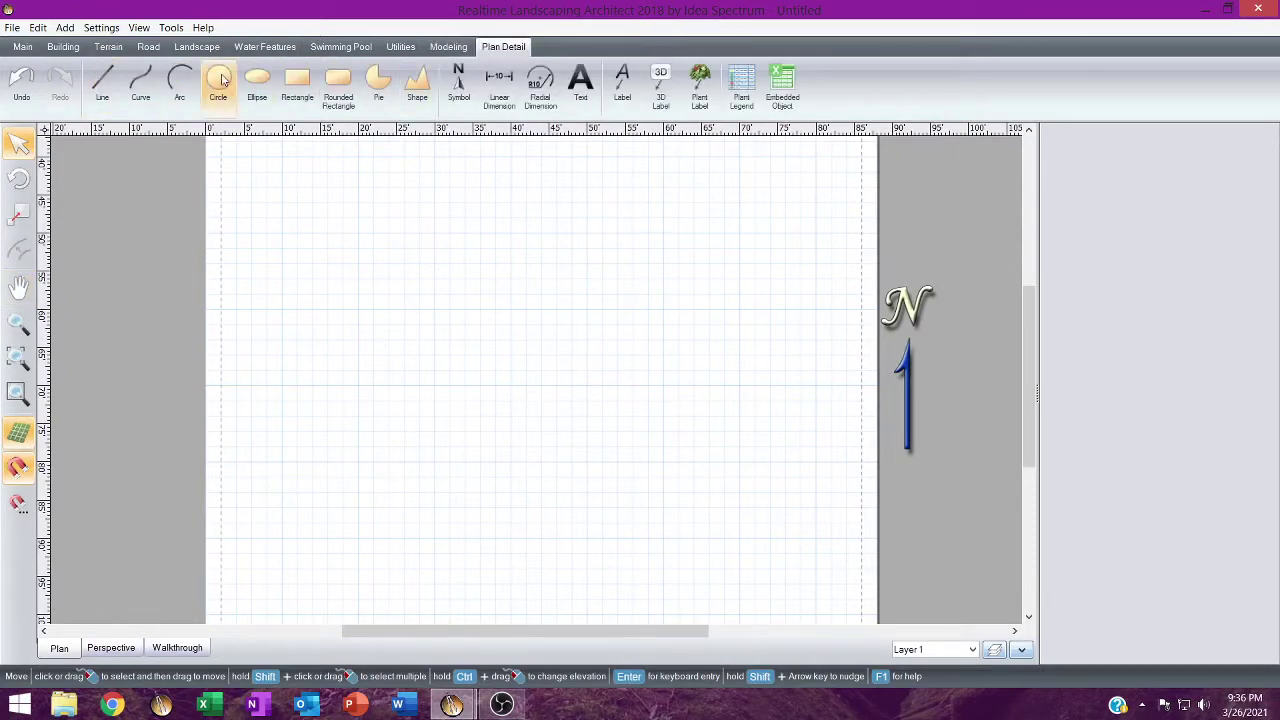
pyautogui.click(303, 72)
pyautogui.click(343, 263)
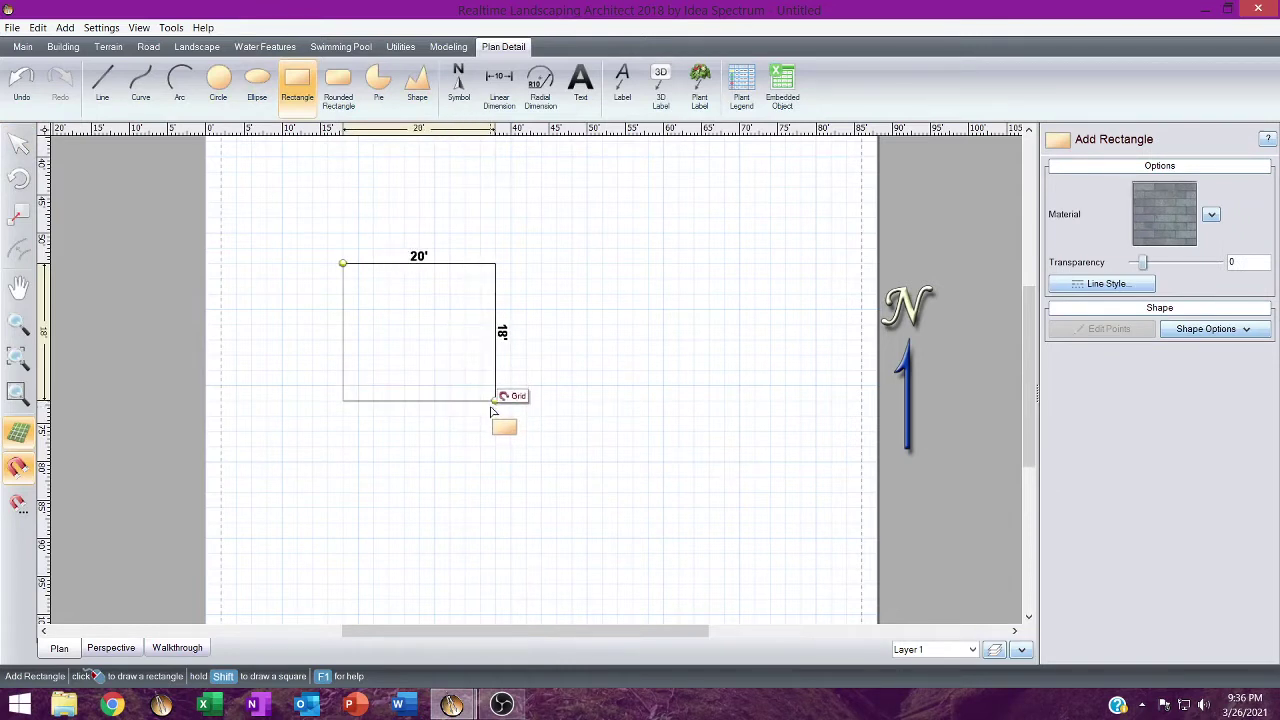
pyautogui.click(495, 415)
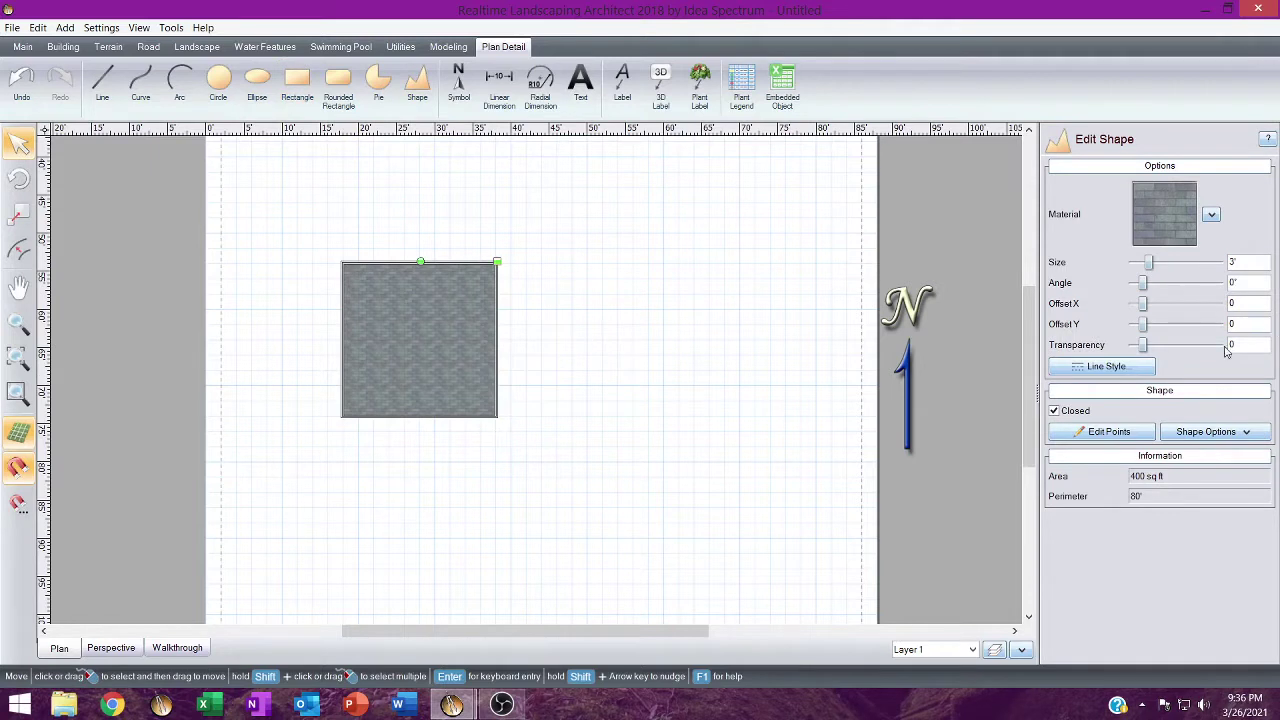
pyautogui.moveTo(1143, 344); pyautogui.dragTo(1214, 345)
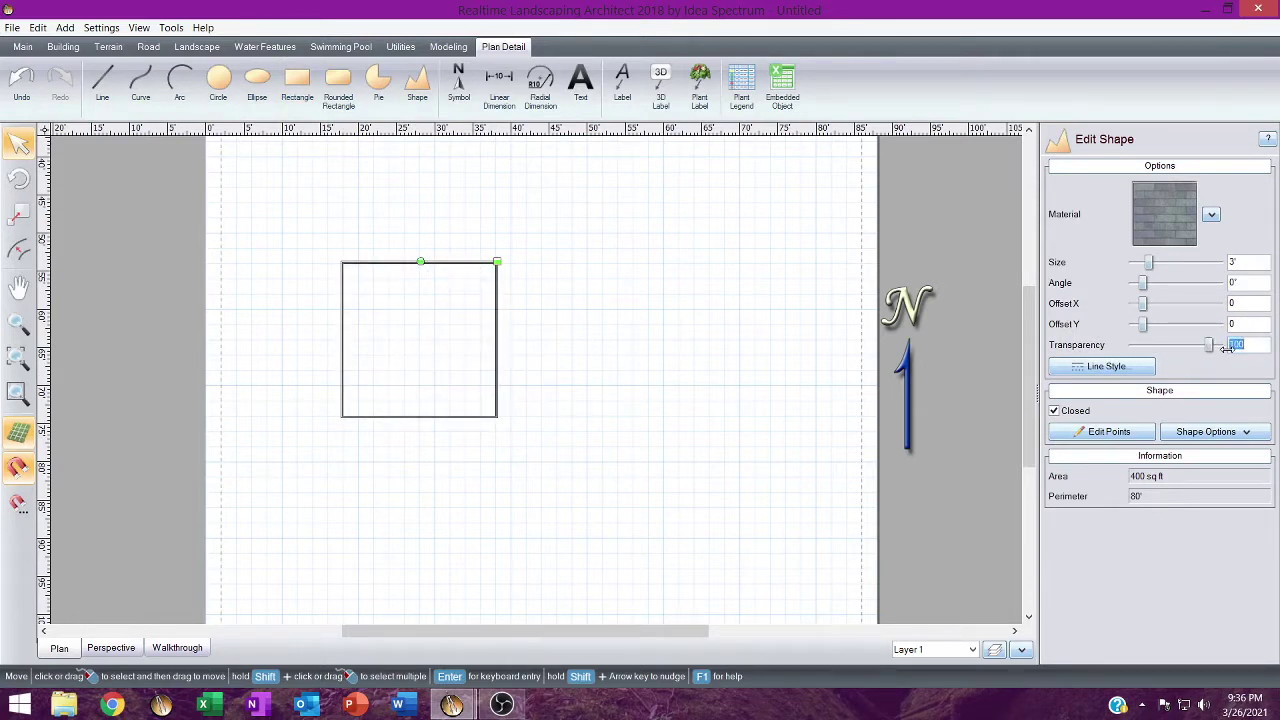
# Draw a 1'-6" by 1'-6" rectangle inside the upper-left corner of the 20' outline, with snapping off for its second corner.
pyautogui.scroll(3, 477, 257)
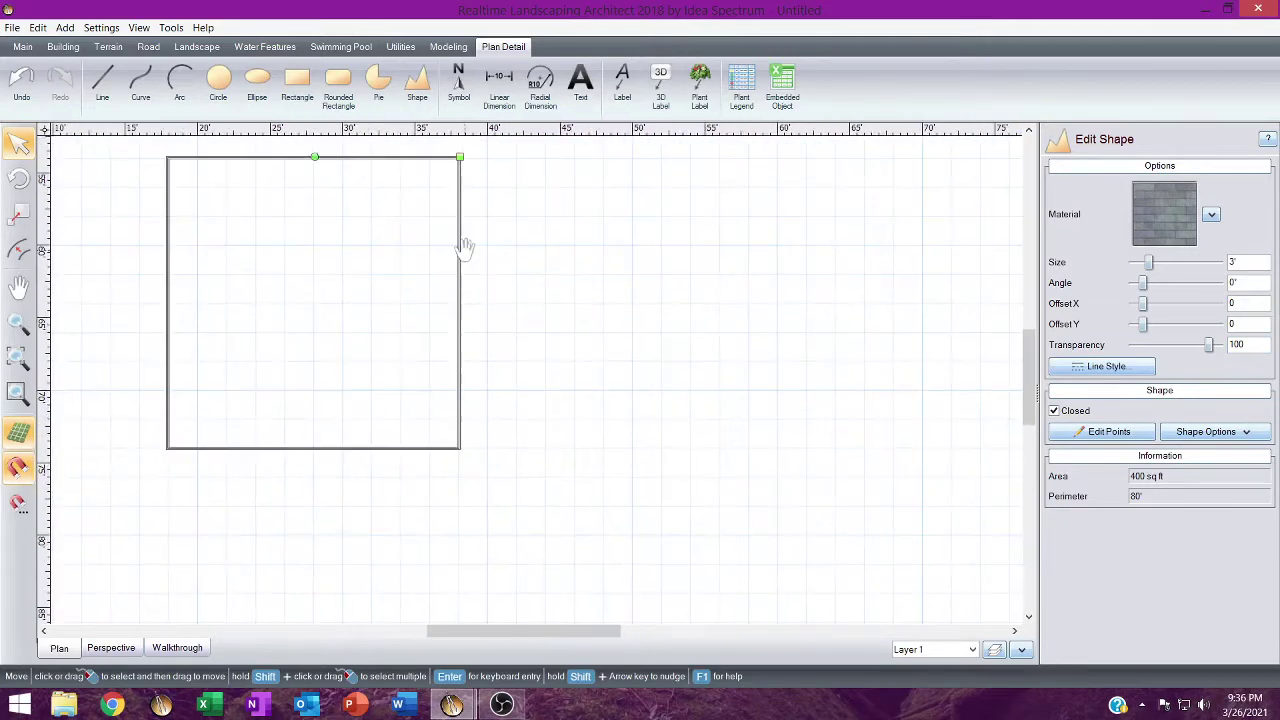
pyautogui.moveTo(465, 249); pyautogui.dragTo(683, 371, button='middle')
pyautogui.scroll(2, 563, 356)
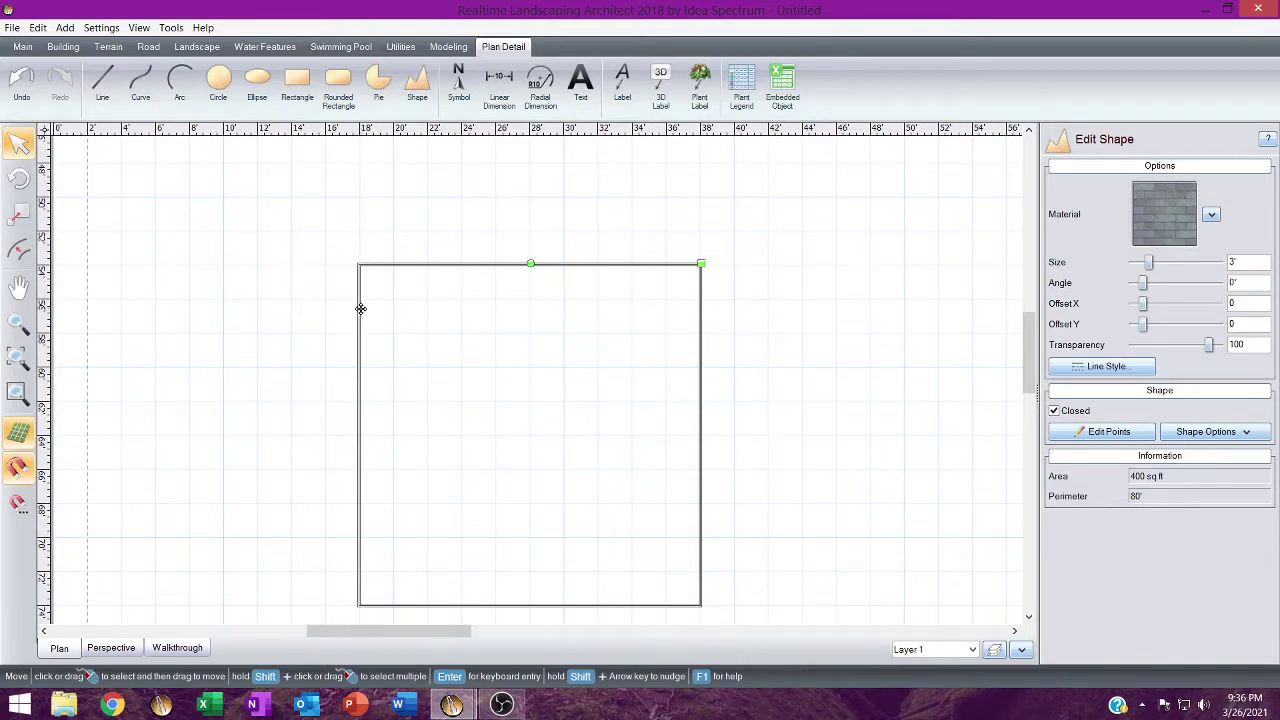
pyautogui.click(300, 85)
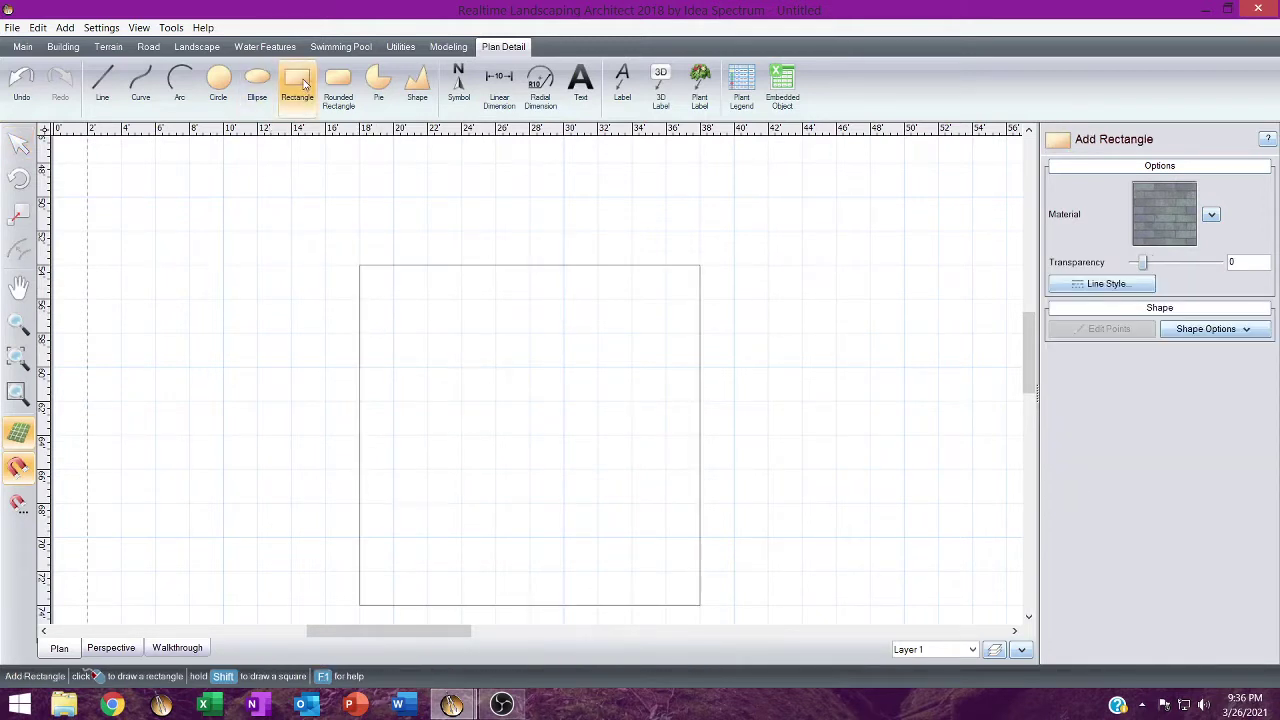
pyautogui.click(371, 267)
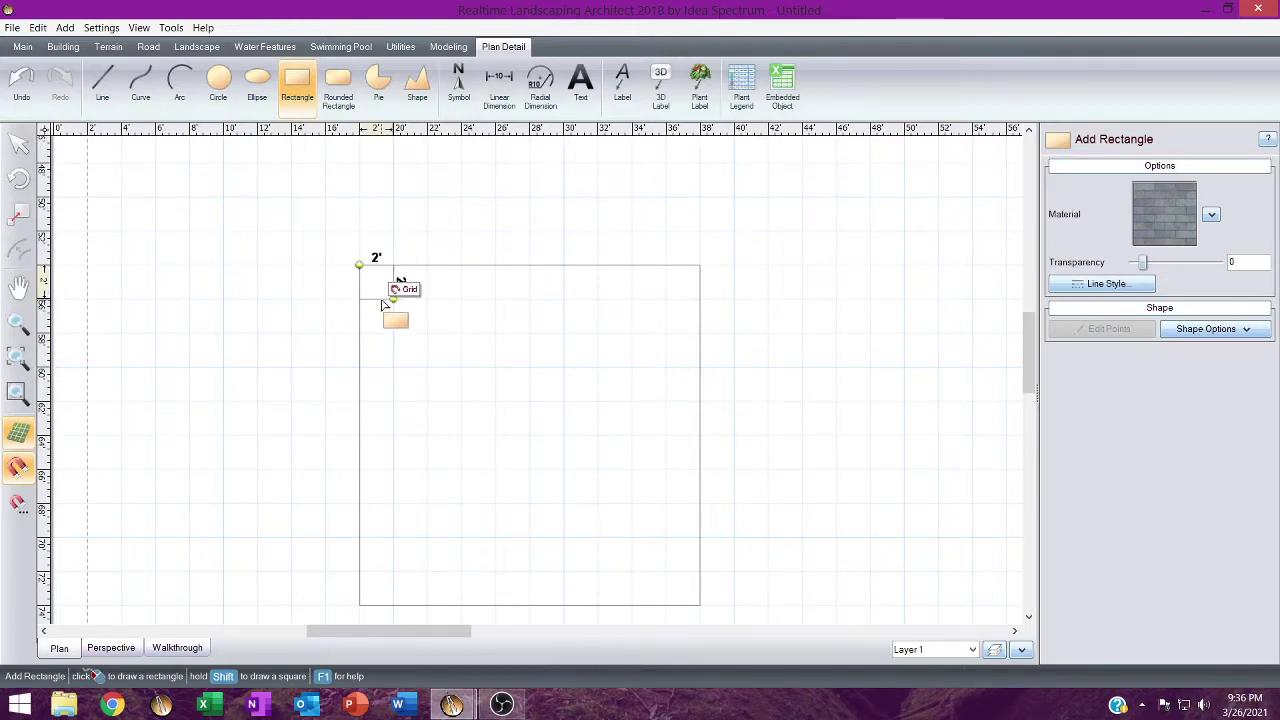
pyautogui.scroll(5, 382, 305)
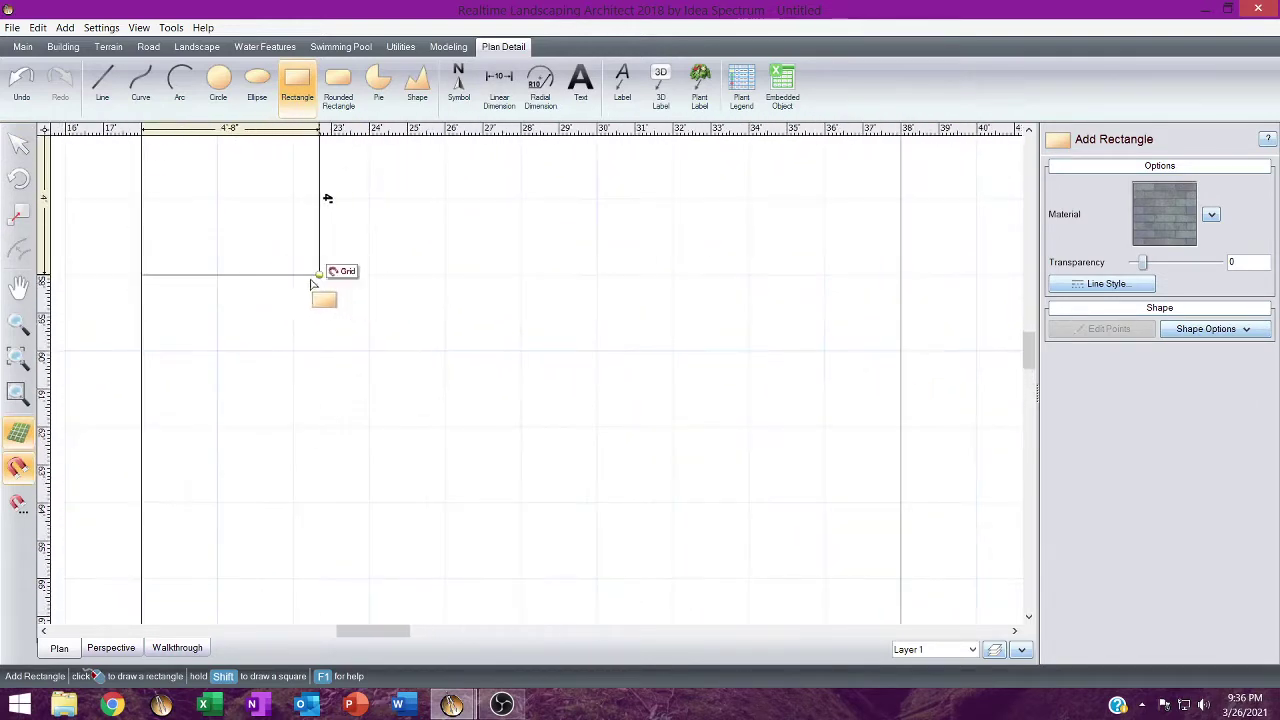
pyautogui.moveTo(309, 282); pyautogui.dragTo(563, 437, button='middle')
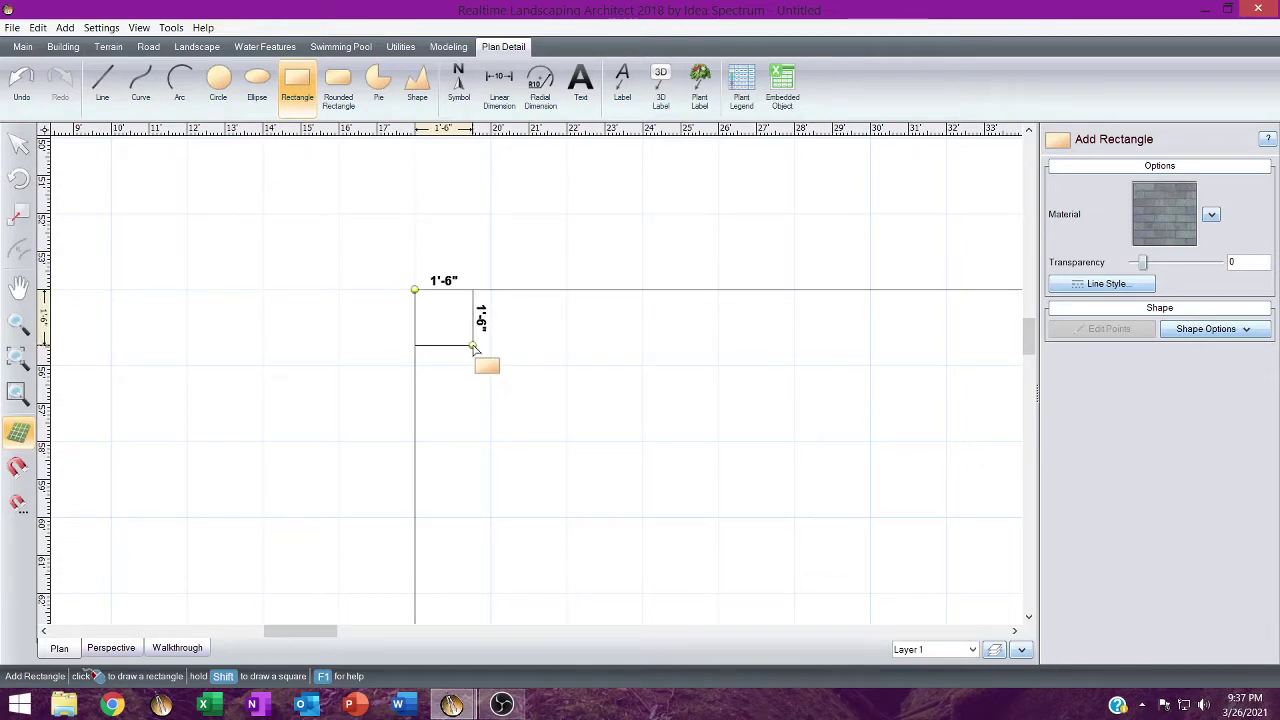
pyautogui.click(473, 346)
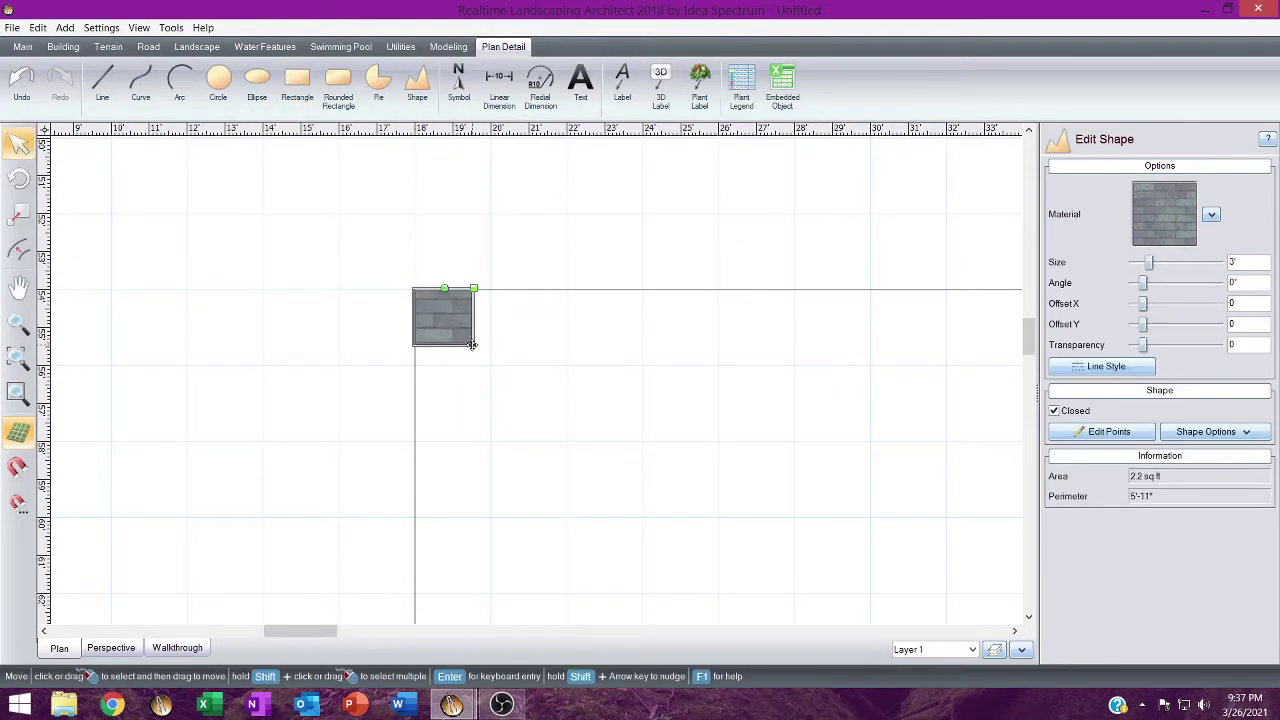
# Draw a matching 1'-6" by 1'-6" rectangle inside the lower-right corner of the 20' outline.
pyautogui.moveTo(650, 484); pyautogui.dragTo(186, 543, button='middle')
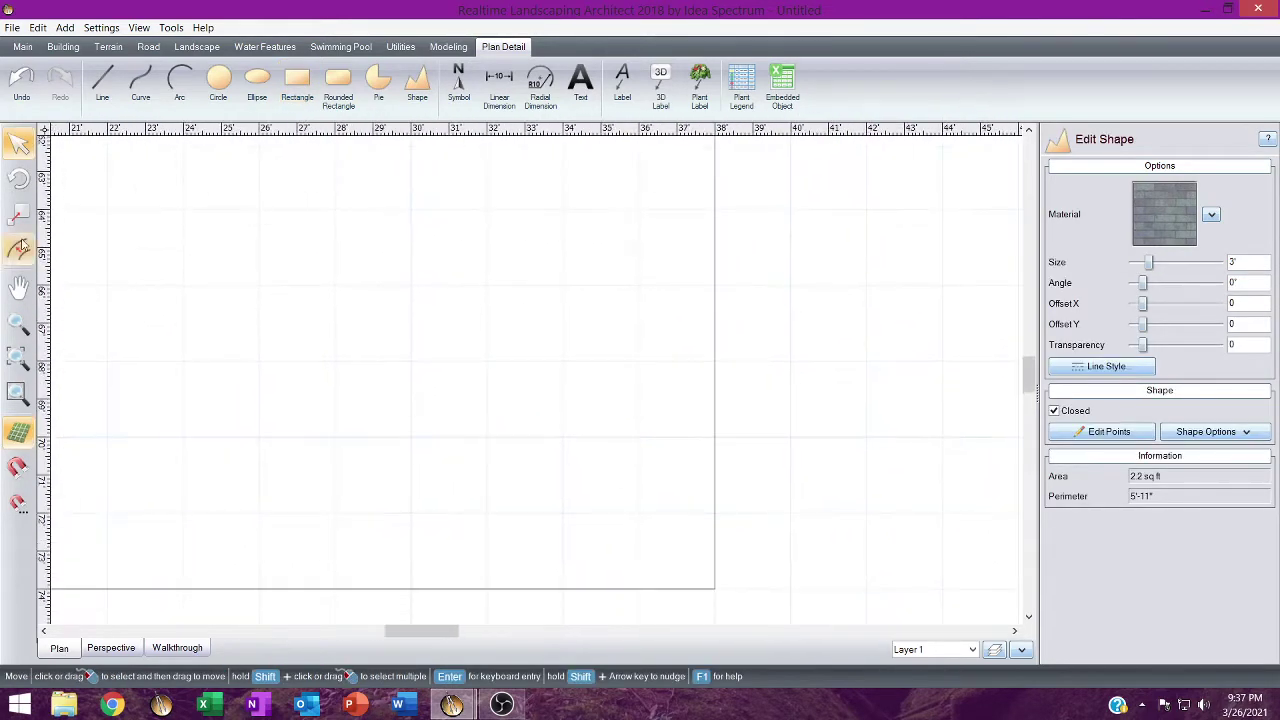
pyautogui.click(299, 88)
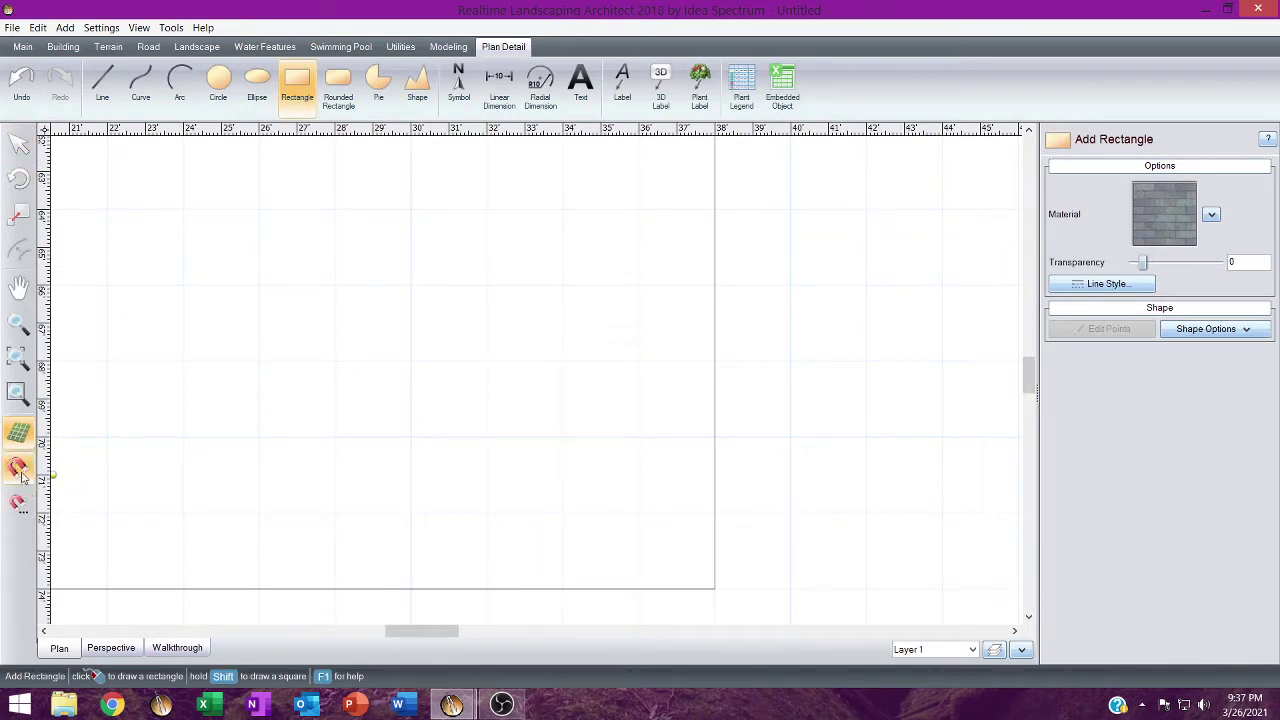
pyautogui.click(714, 588)
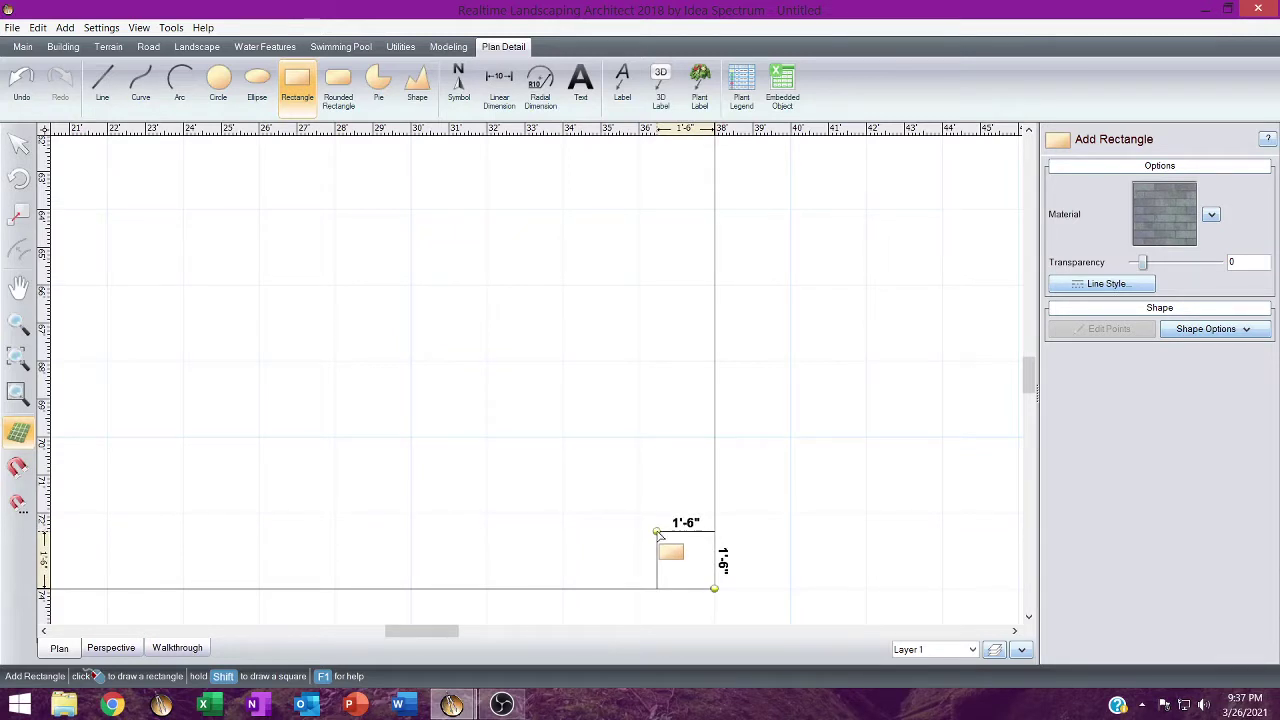
pyautogui.click(657, 533)
# Draw a rectangle between the inner corners of the two small corner squares and set its transparency to 100.
pyautogui.scroll(1, 663, 534)
pyautogui.scroll(-2, 666, 525)
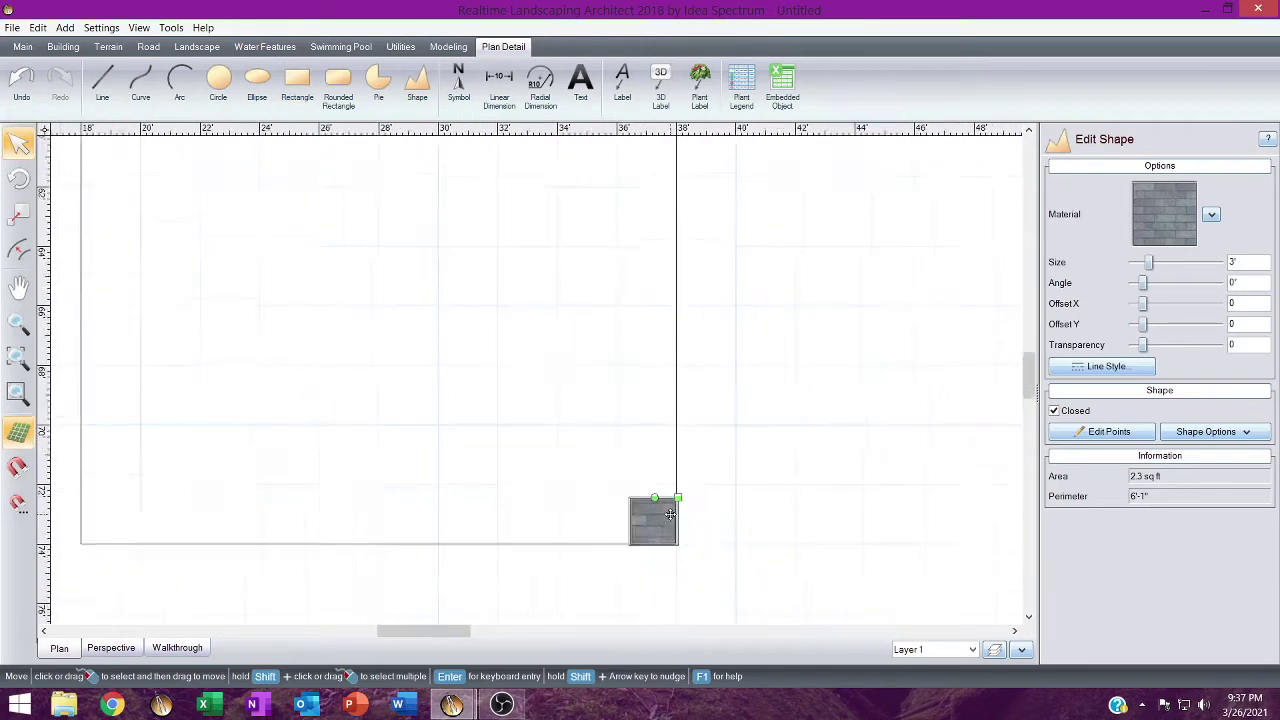
pyautogui.scroll(-2, 668, 515)
pyautogui.moveTo(599, 491); pyautogui.dragTo(646, 579, button='middle')
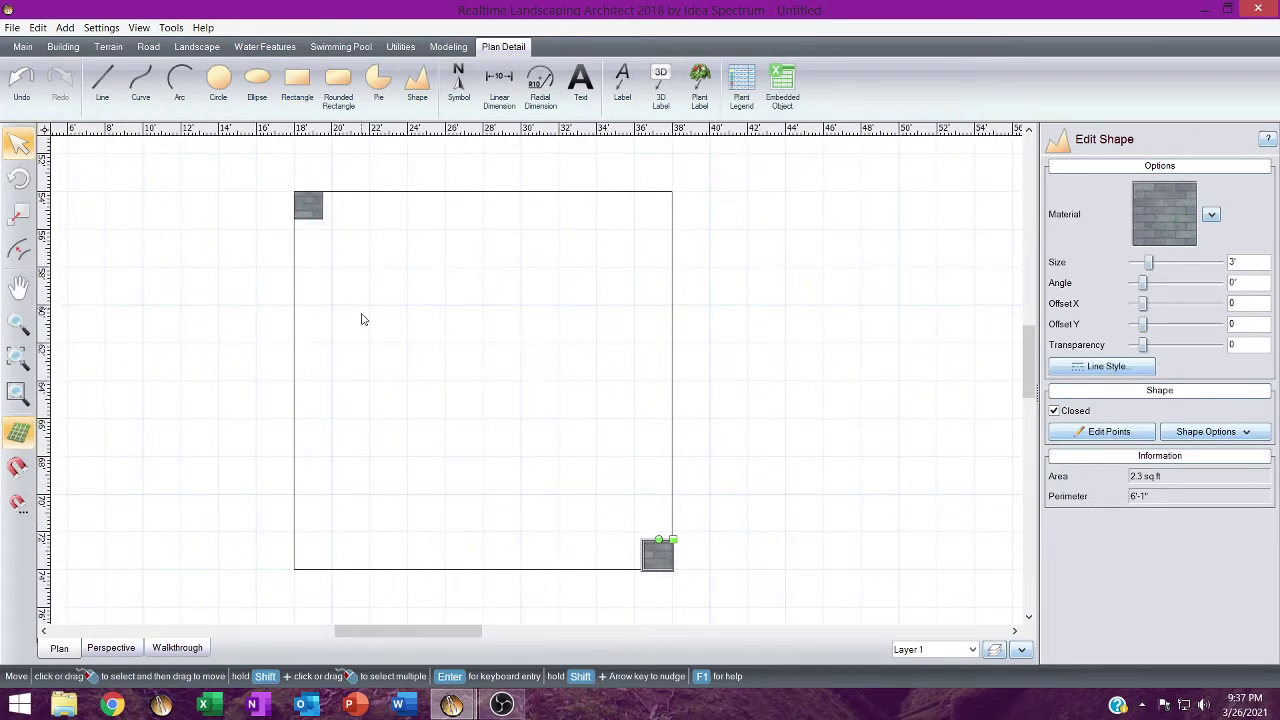
pyautogui.click(297, 82)
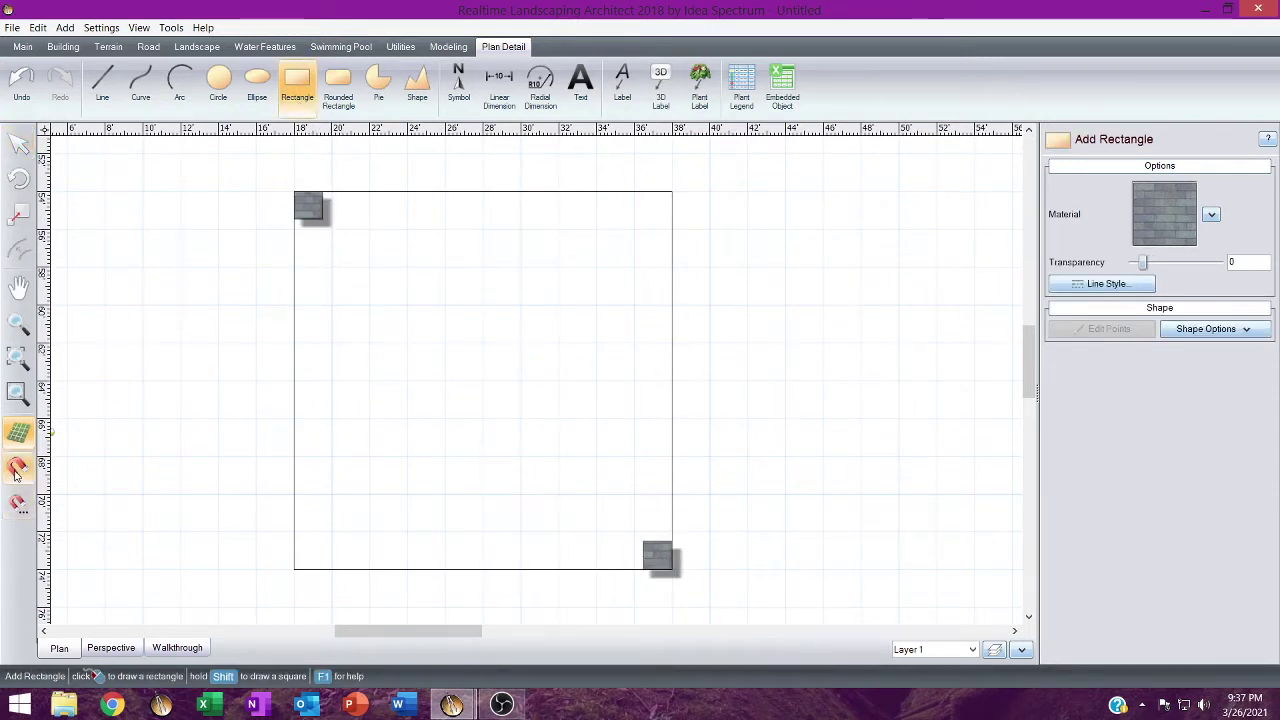
pyautogui.click(322, 218)
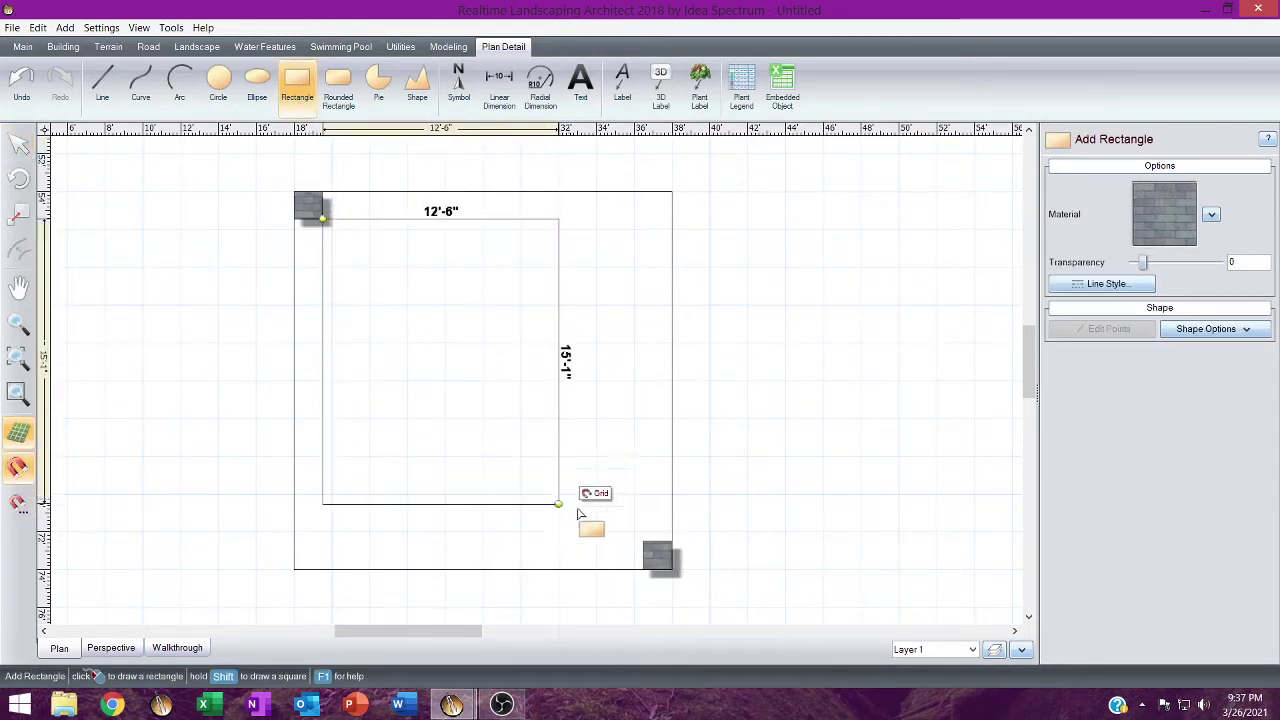
pyautogui.click(640, 541)
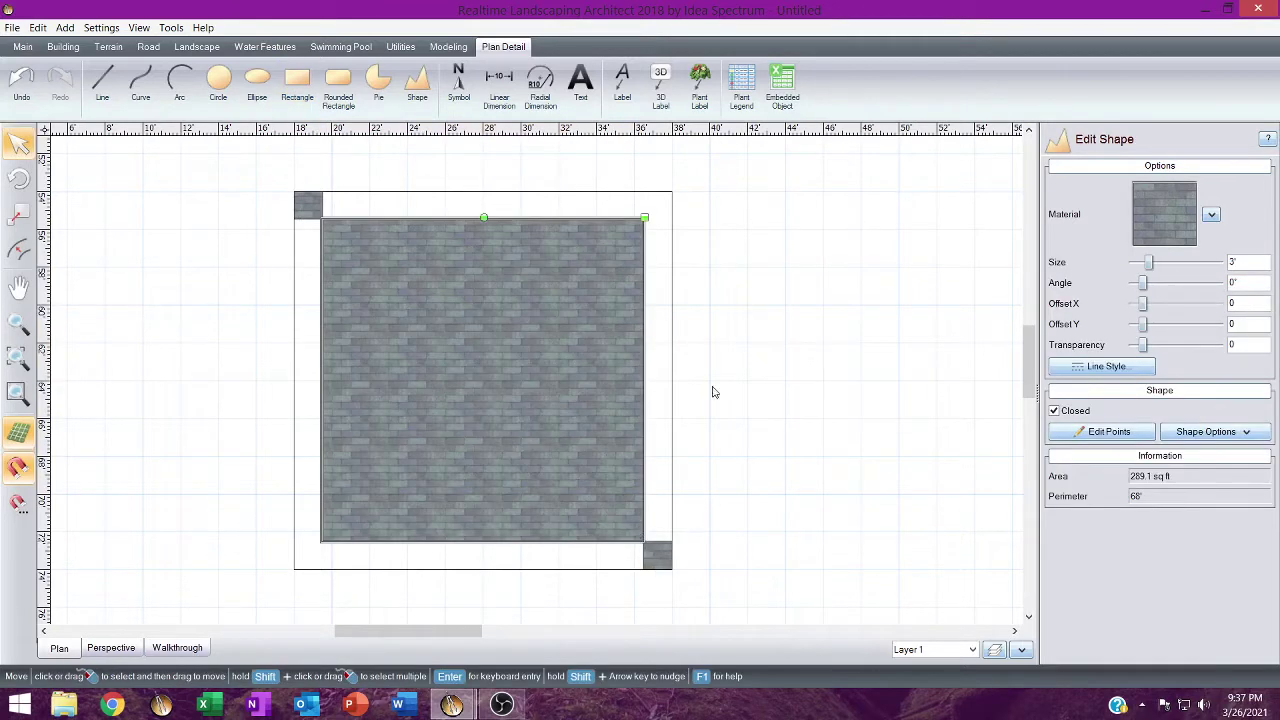
pyautogui.moveTo(1143, 344); pyautogui.dragTo(1208, 343)
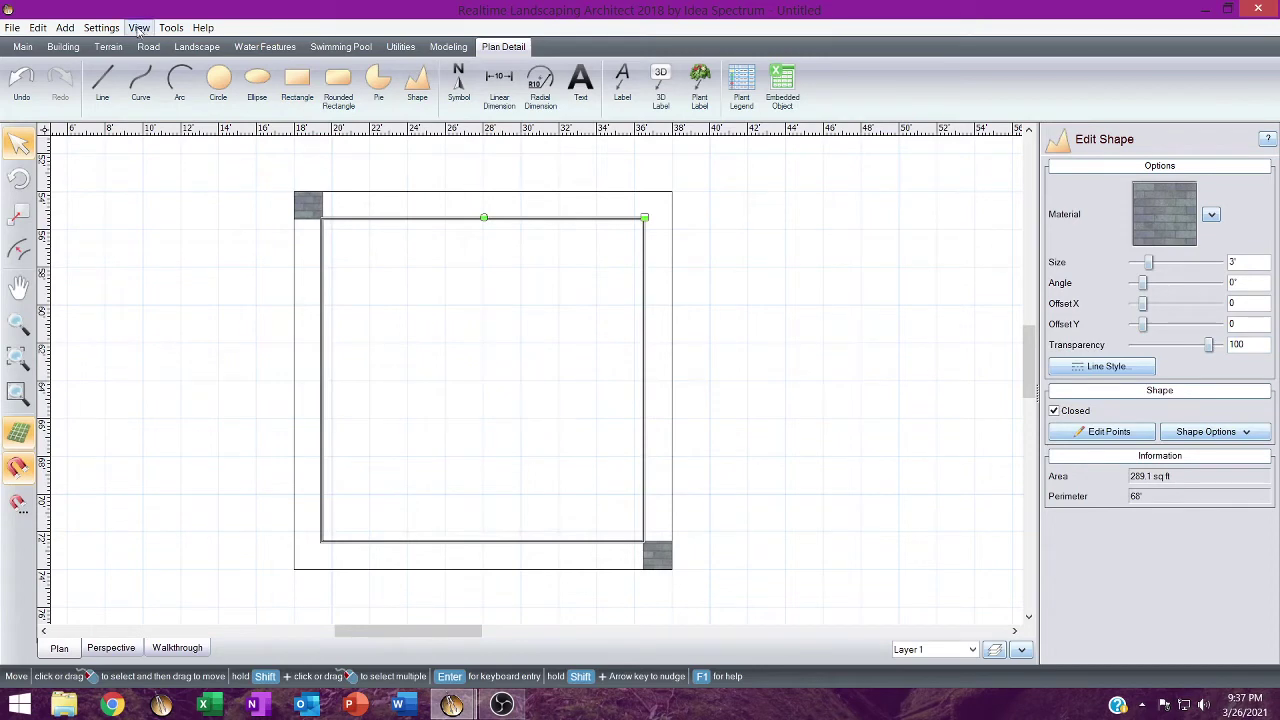
# Turn off shadows in the plan view.
pyautogui.click(139, 28)
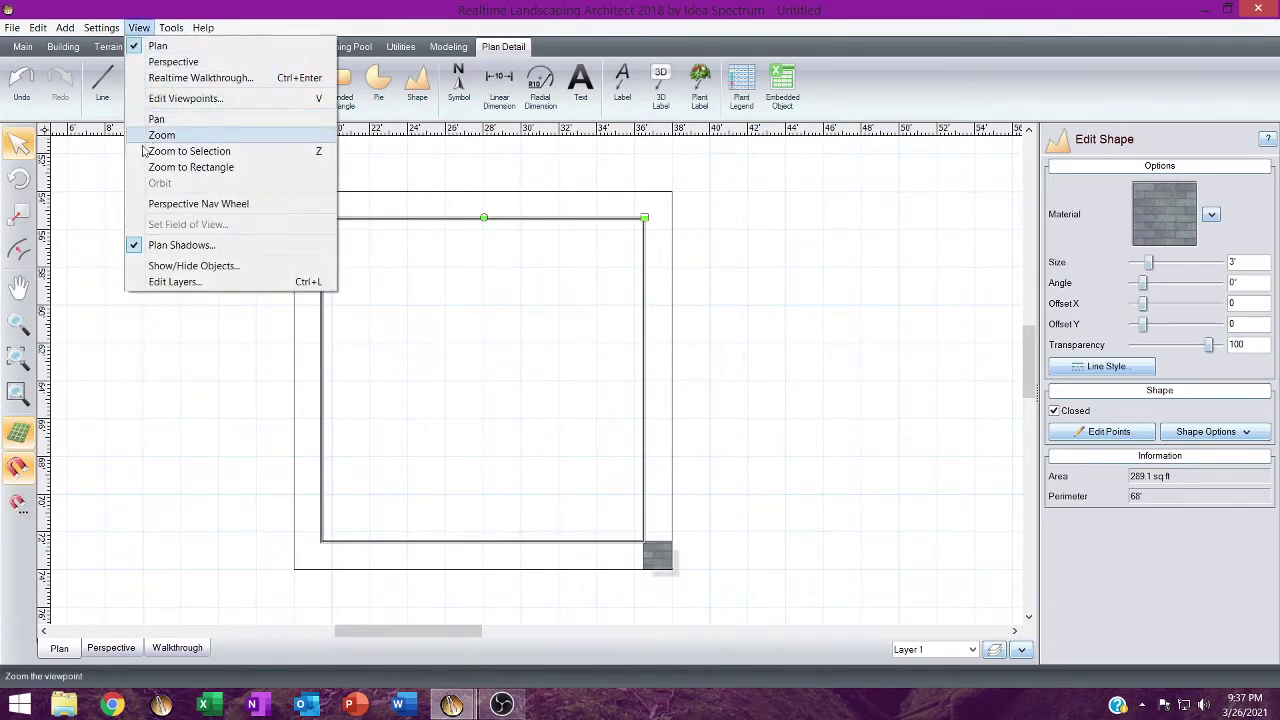
pyautogui.click(158, 246)
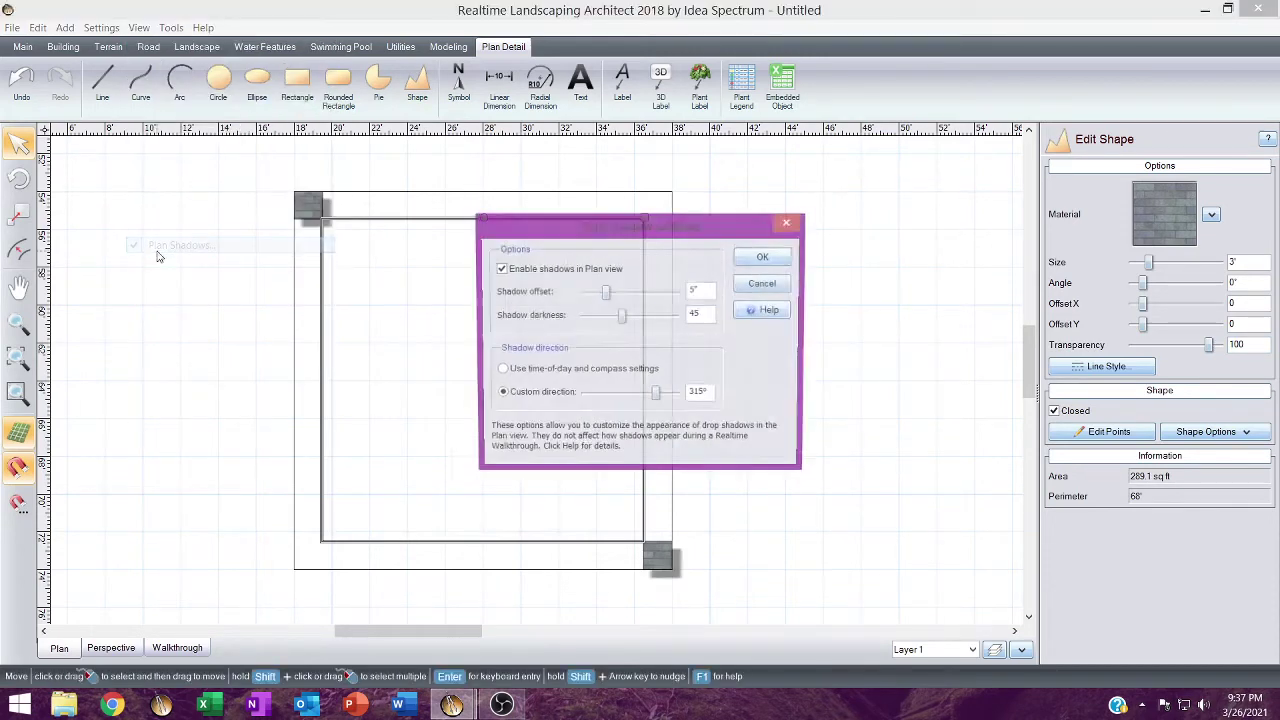
pyautogui.click(499, 269)
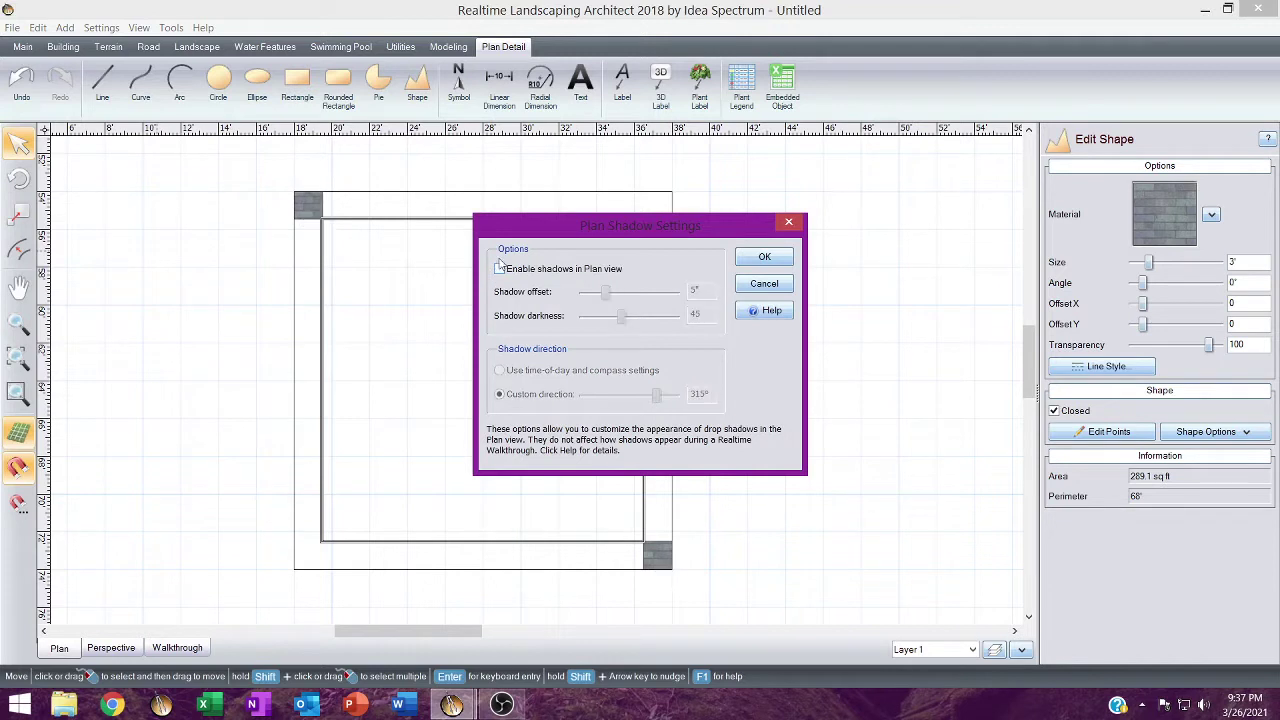
pyautogui.click(764, 257)
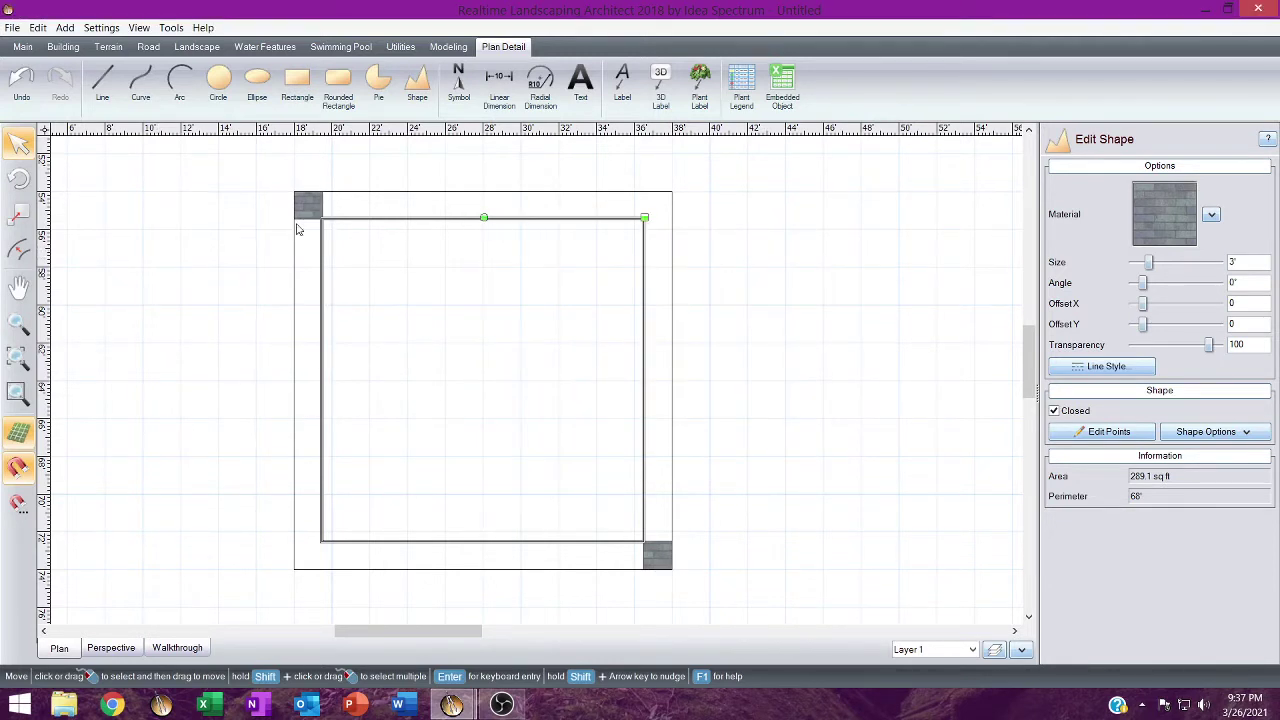
# Delete the two small filled squares at the opposite corners of the outline.
pyautogui.moveTo(258, 163); pyautogui.dragTo(346, 250)
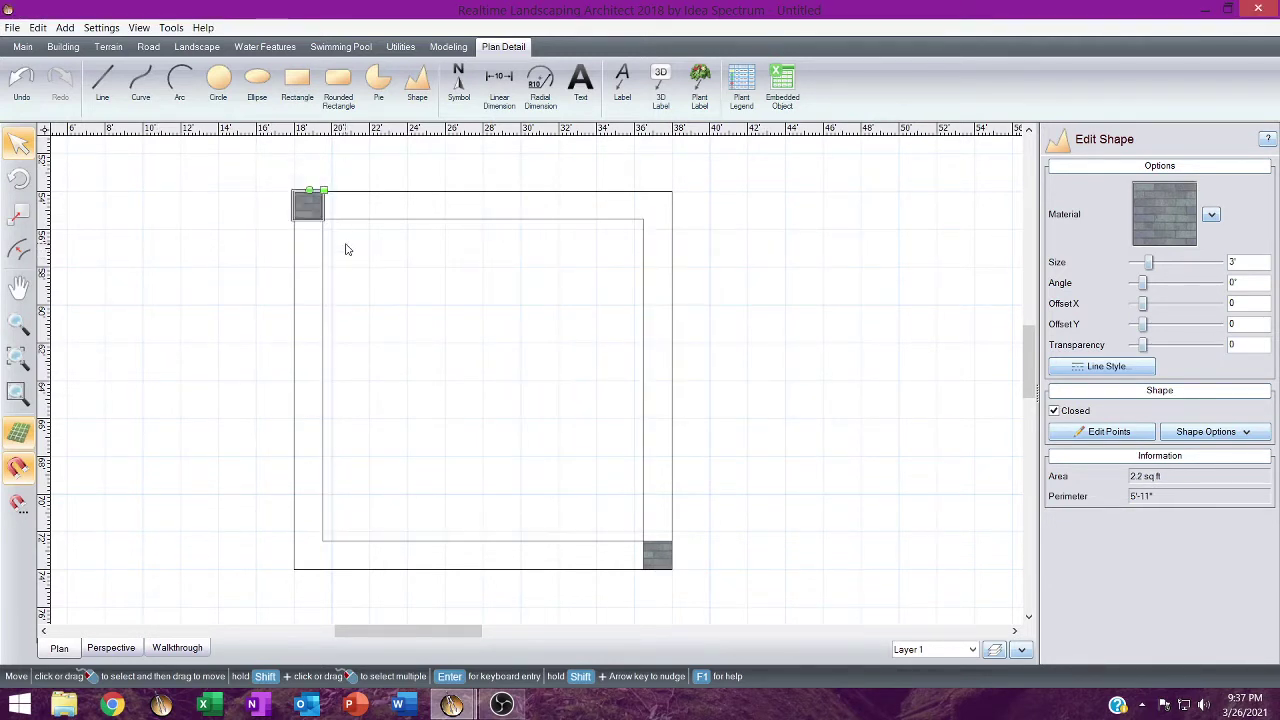
pyautogui.press('Delete')
pyautogui.moveTo(576, 498); pyautogui.dragTo(702, 613)
pyautogui.press('Delete')
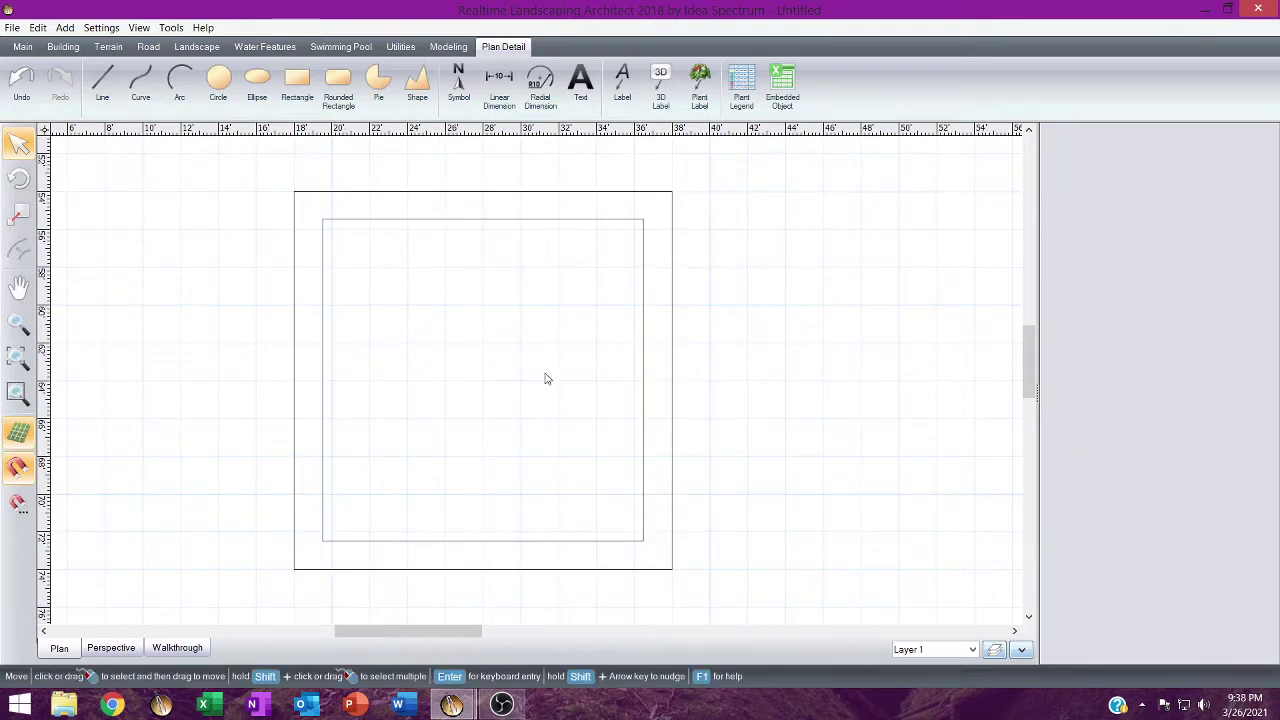
# Draw a vertical centre line about 20'-11" long from the midpoint of the outer square's upper edge to just past its lower edge.
pyautogui.click(632, 221)
pyautogui.click(100, 80)
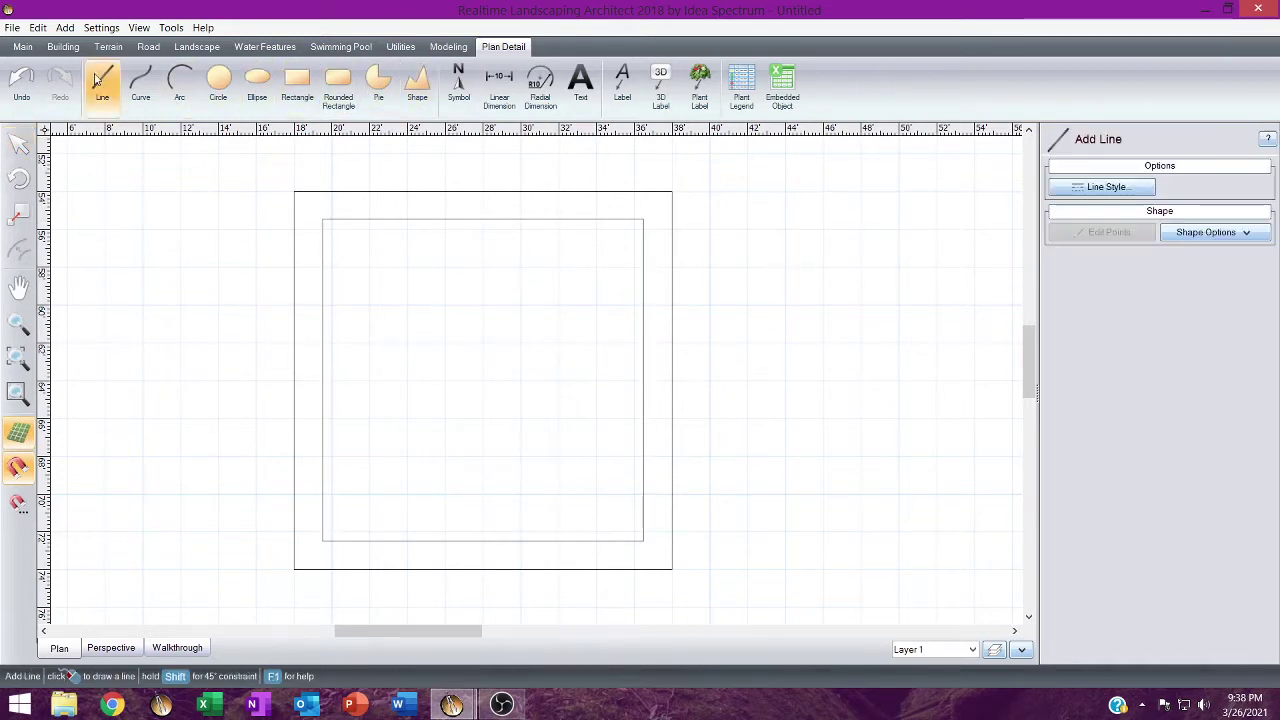
pyautogui.click(483, 191)
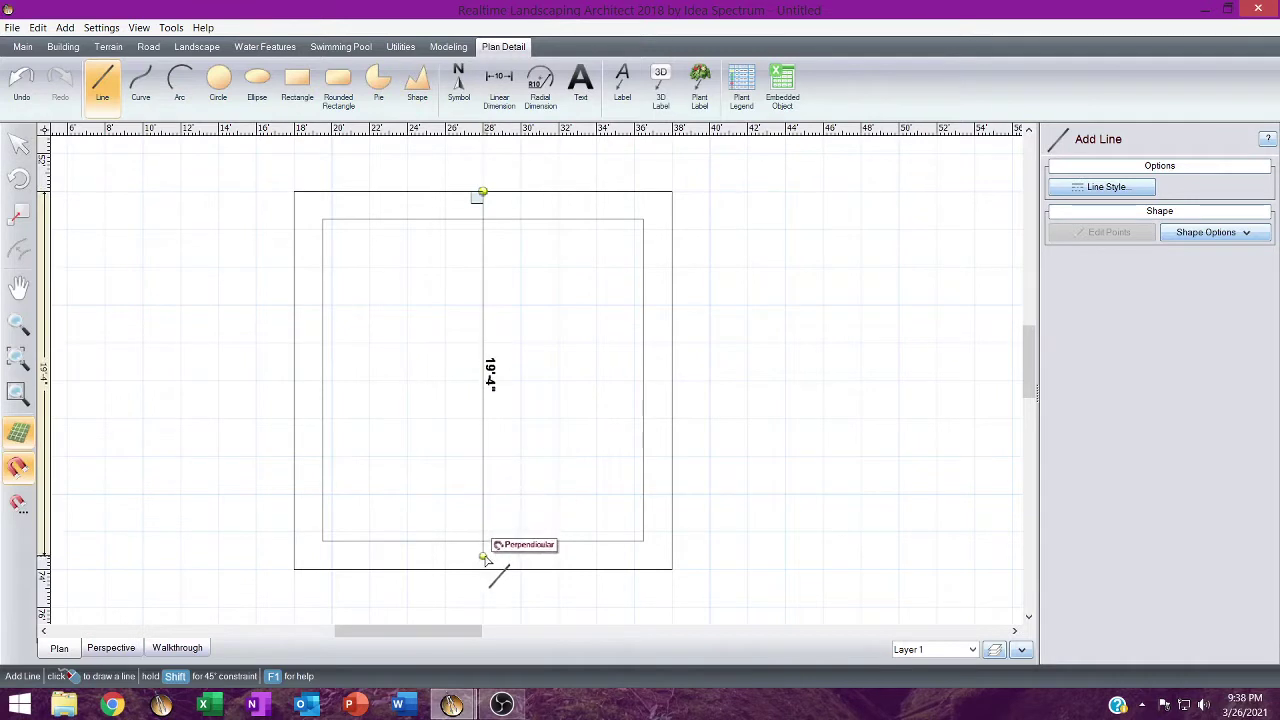
pyautogui.click(477, 592)
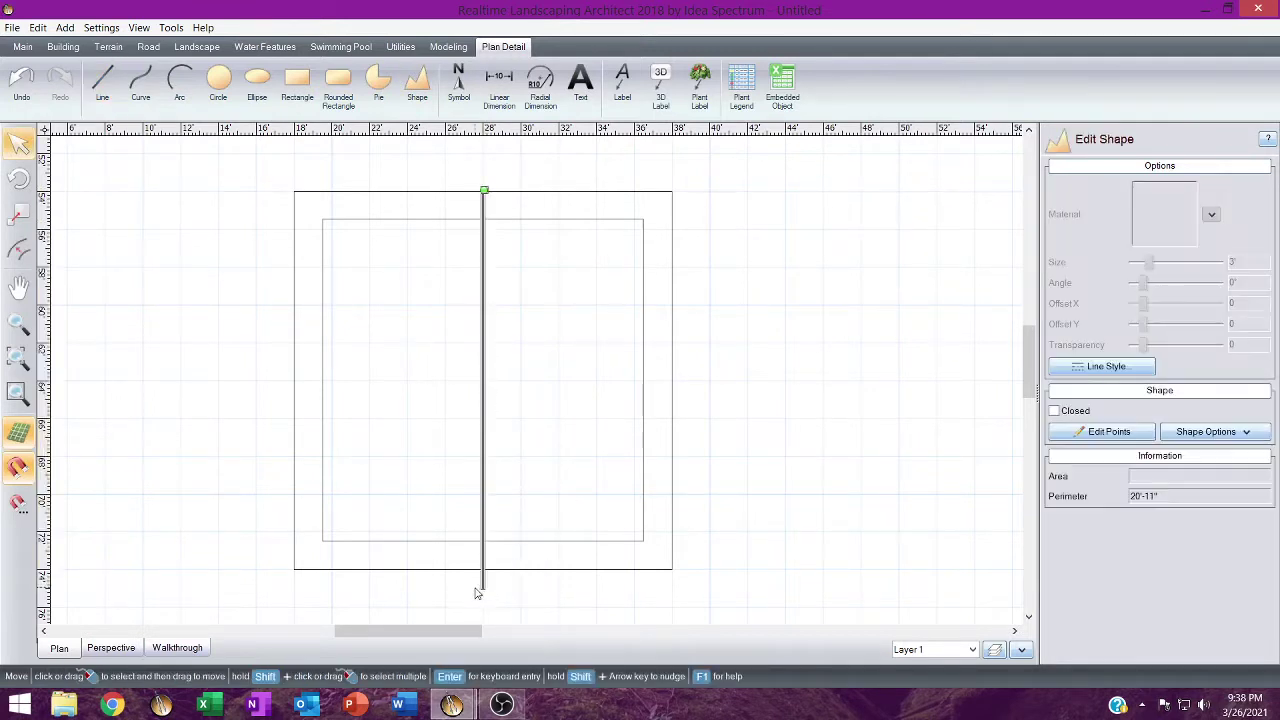
# Set the vertical centre line's line style to 1" width and red.
pyautogui.click(1090, 368)
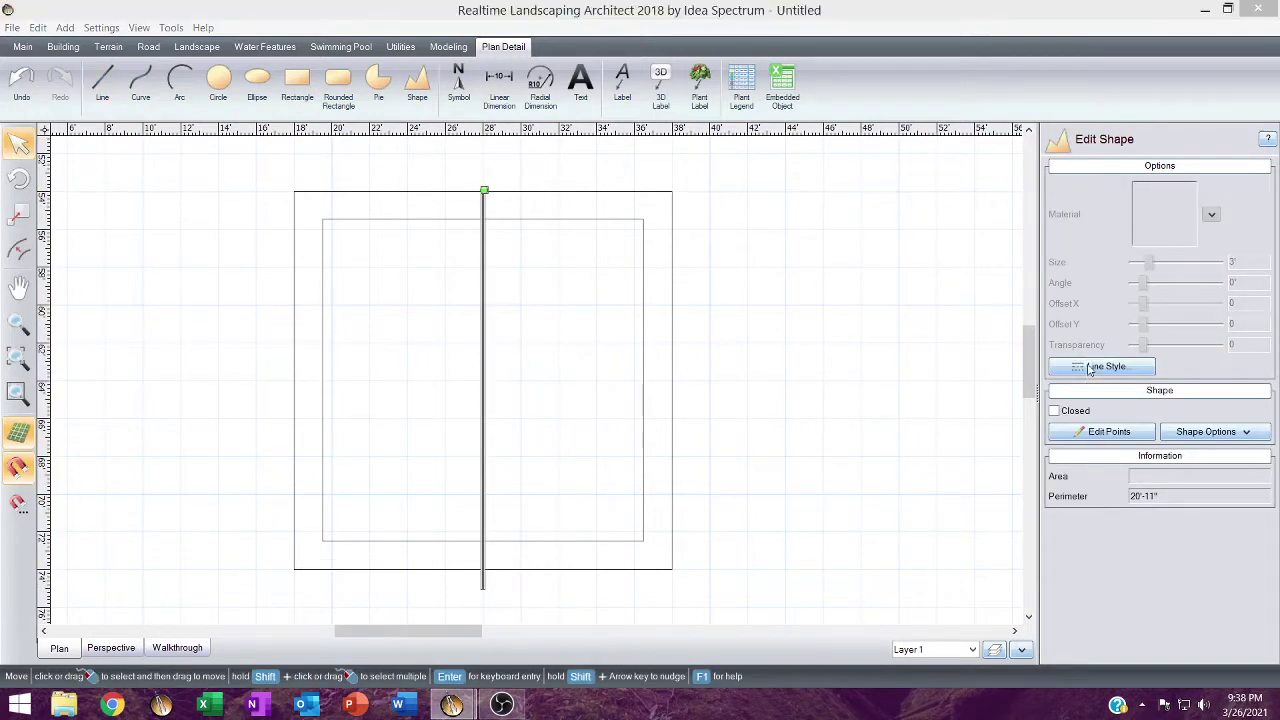
pyautogui.click(666, 328)
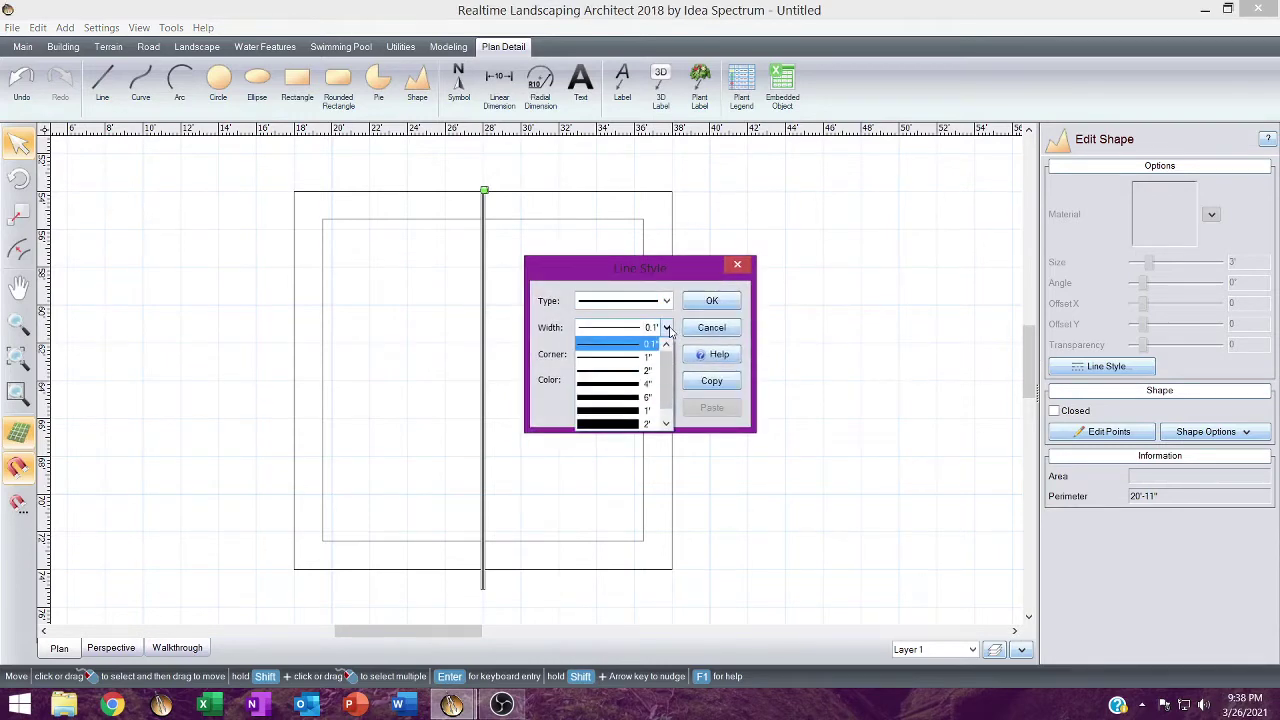
pyautogui.click(638, 357)
pyautogui.click(652, 379)
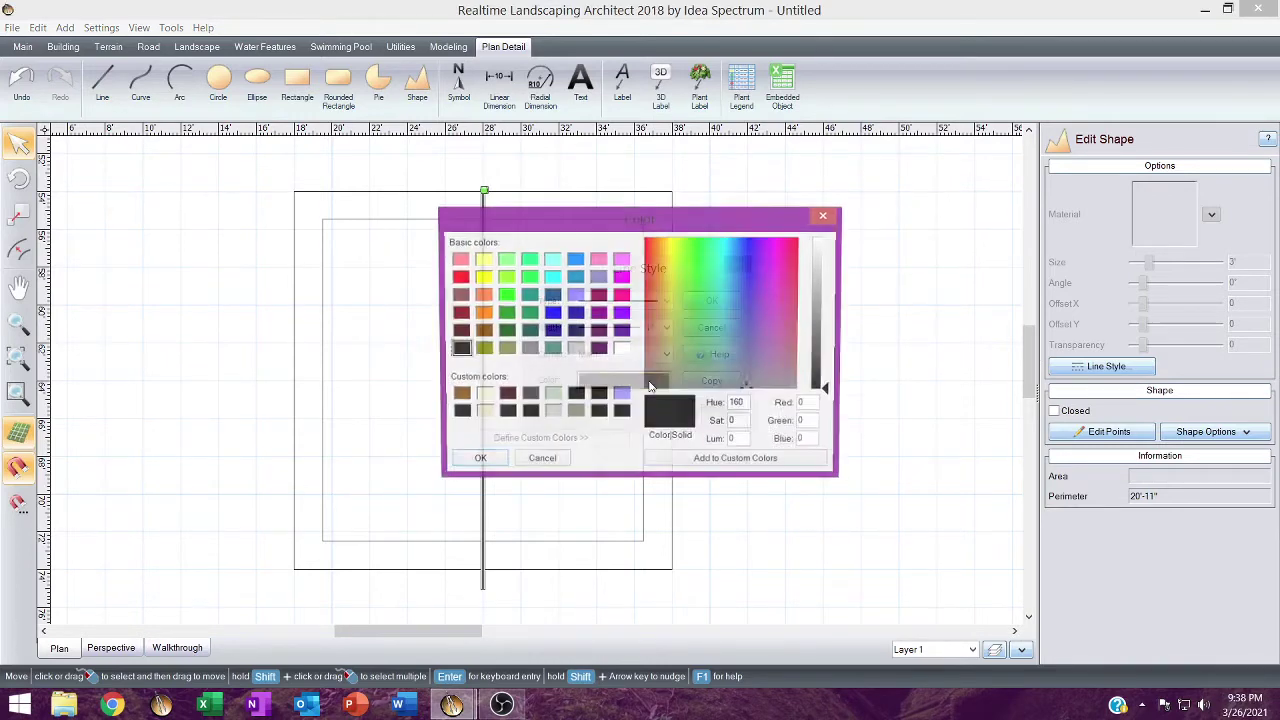
pyautogui.click(458, 278)
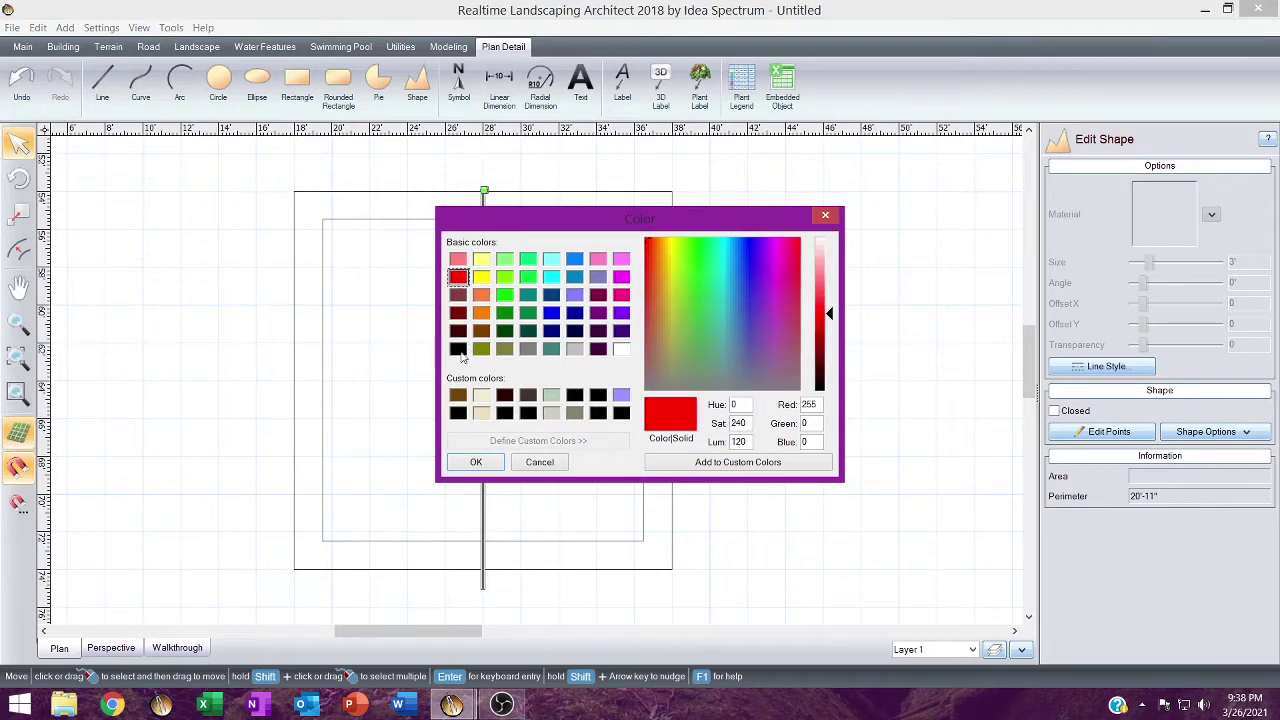
pyautogui.click(476, 462)
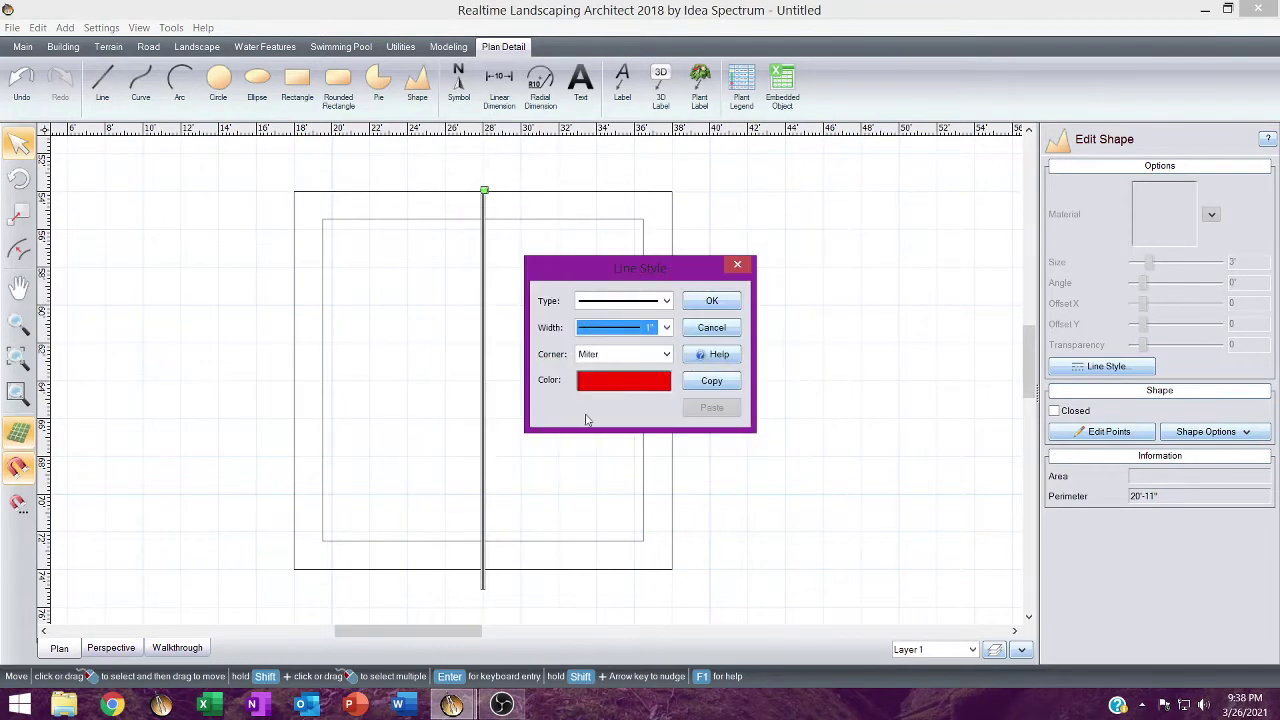
pyautogui.click(711, 300)
# Set the outer 20' square's outline to 1" width and bright green.
pyautogui.click(672, 252)
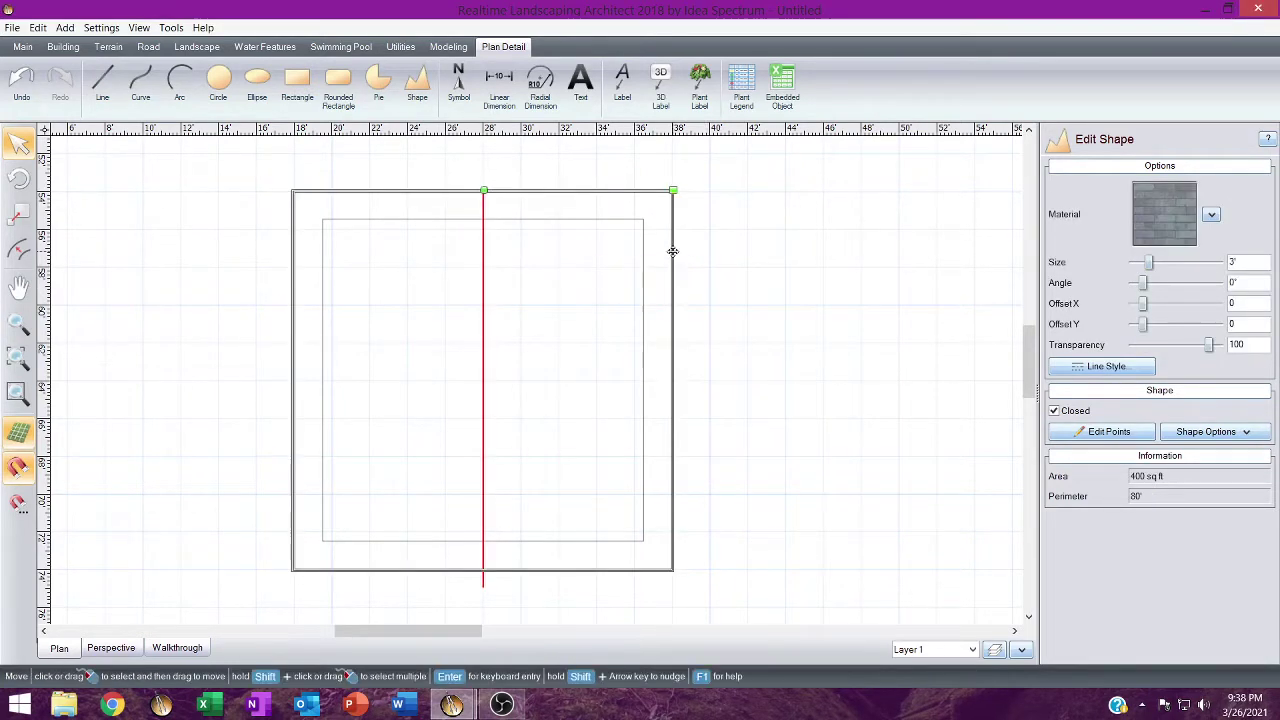
pyautogui.click(1104, 368)
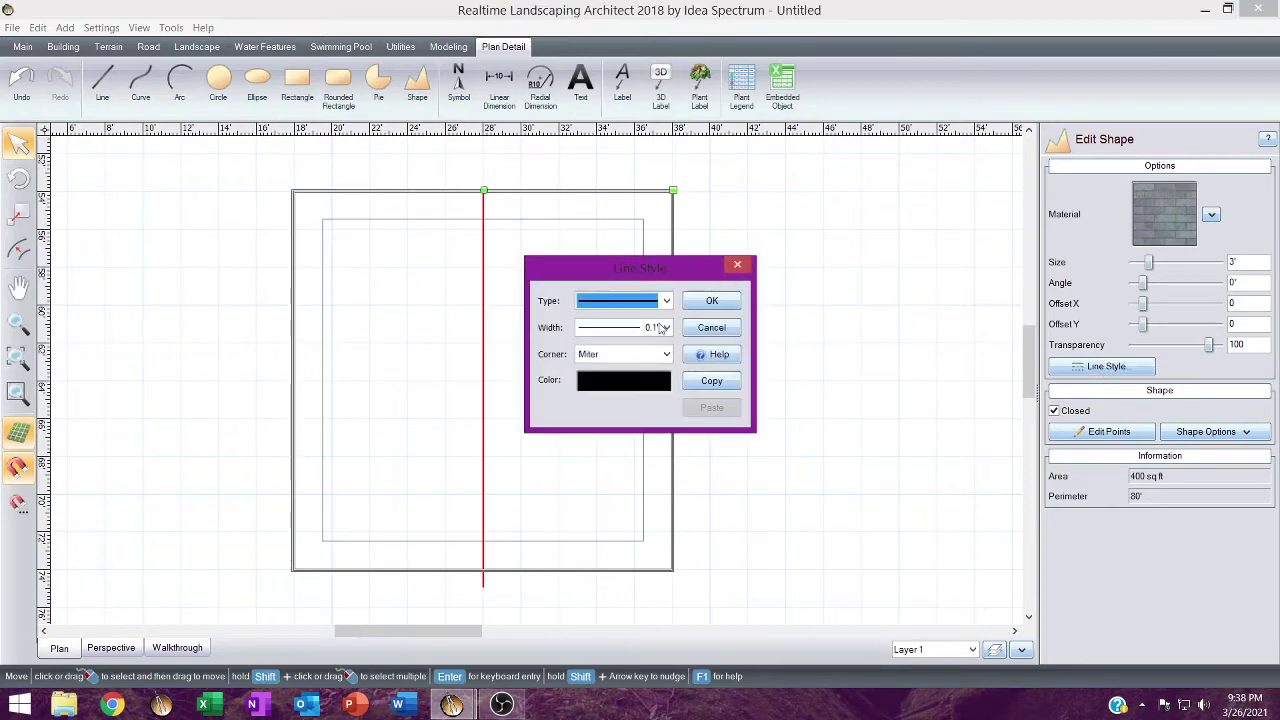
pyautogui.click(665, 327)
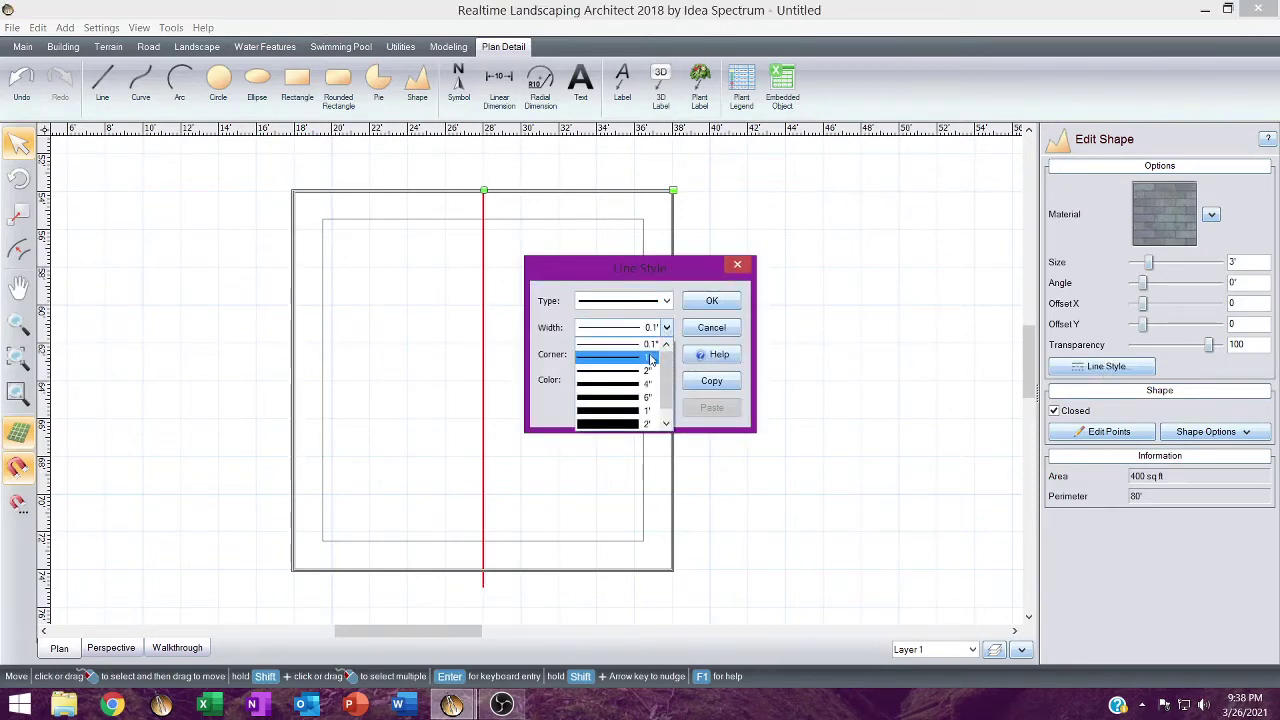
pyautogui.click(660, 355)
pyautogui.click(636, 386)
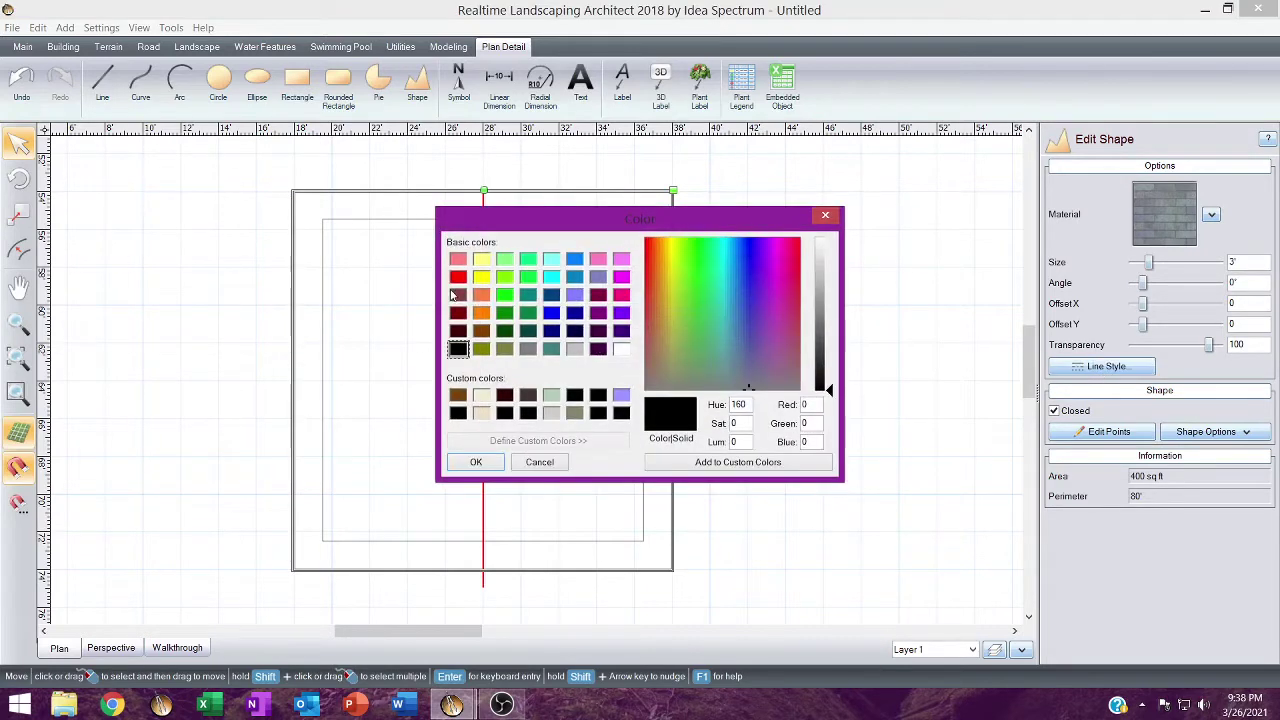
pyautogui.click(505, 295)
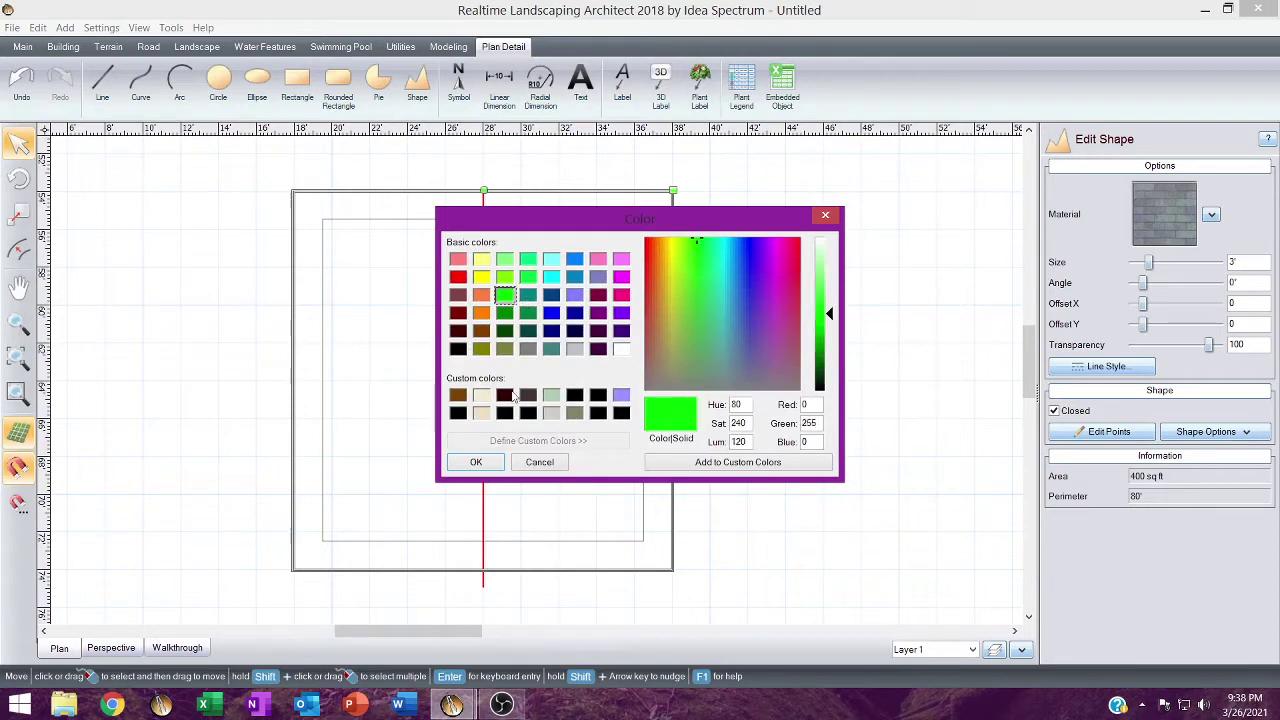
pyautogui.click(478, 461)
pyautogui.click(718, 300)
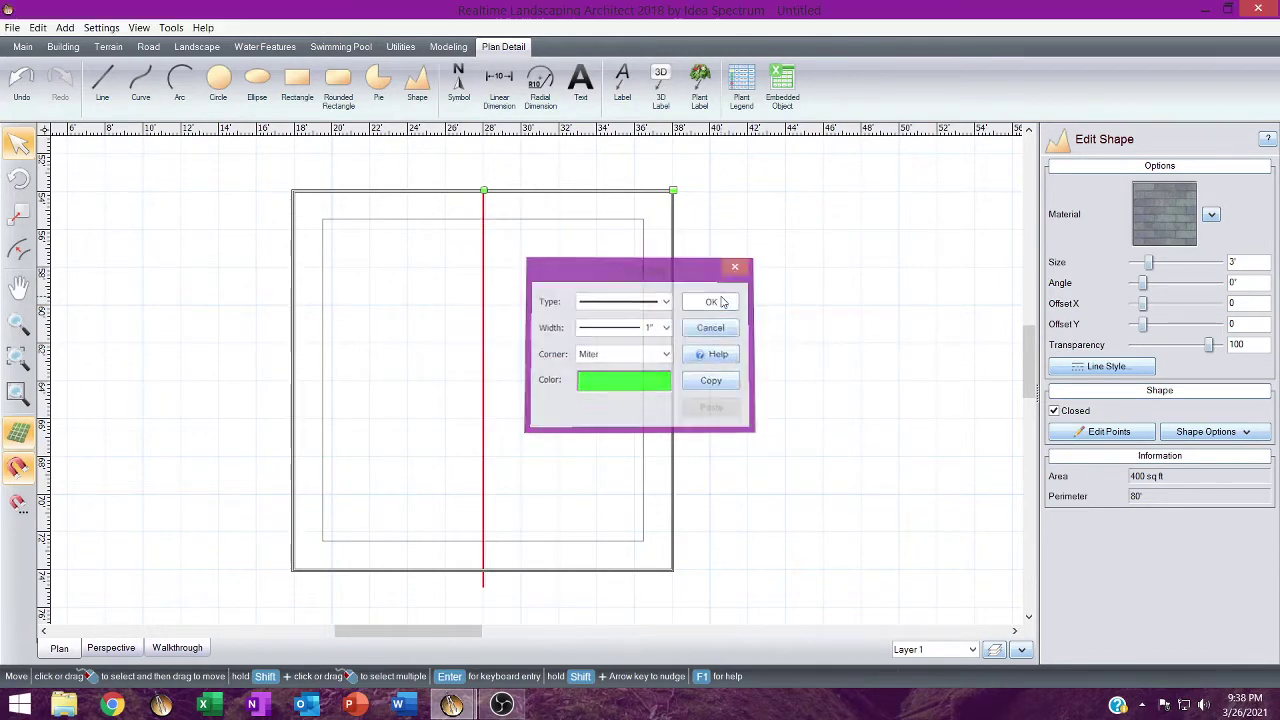
pyautogui.click(808, 252)
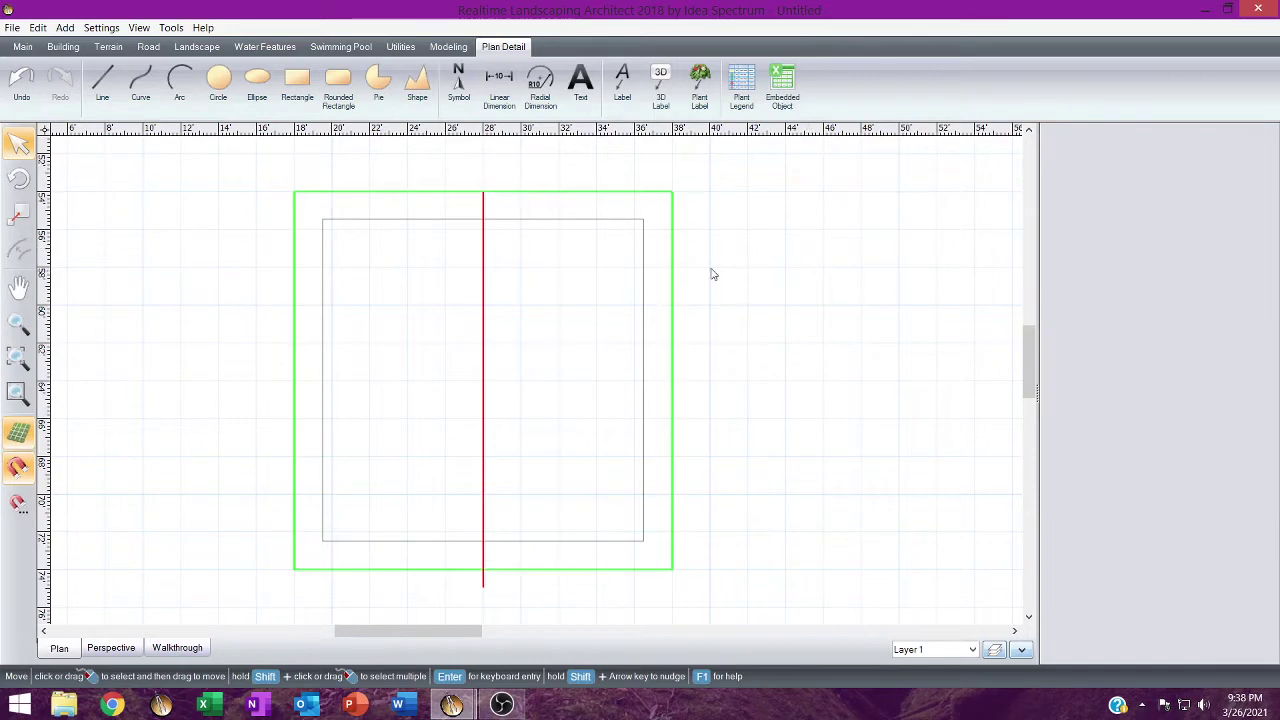
pyautogui.click(309, 193)
# Switch to the Boards_archive.rla drawing and copy the upright 8" x 8" x 8' Post with Trim.
pyautogui.click(452, 706)
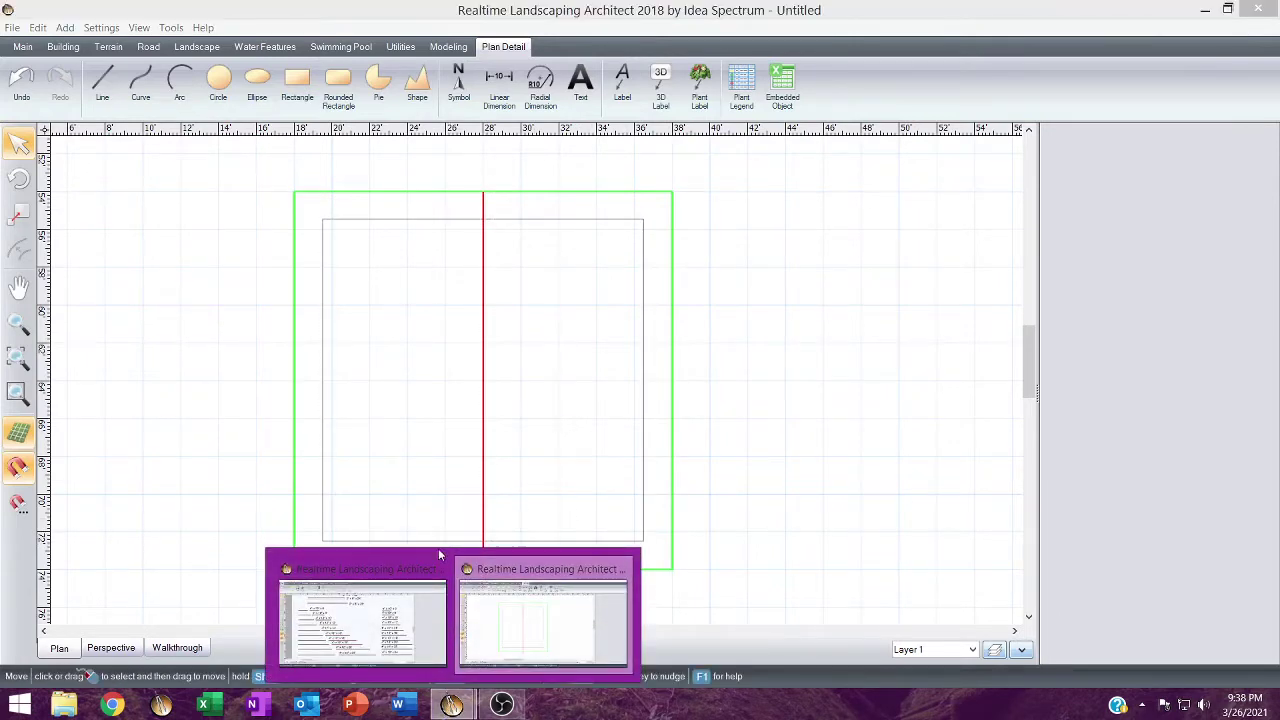
pyautogui.click(413, 571)
pyautogui.scroll(1, 440, 395)
pyautogui.scroll(-3, 444, 397)
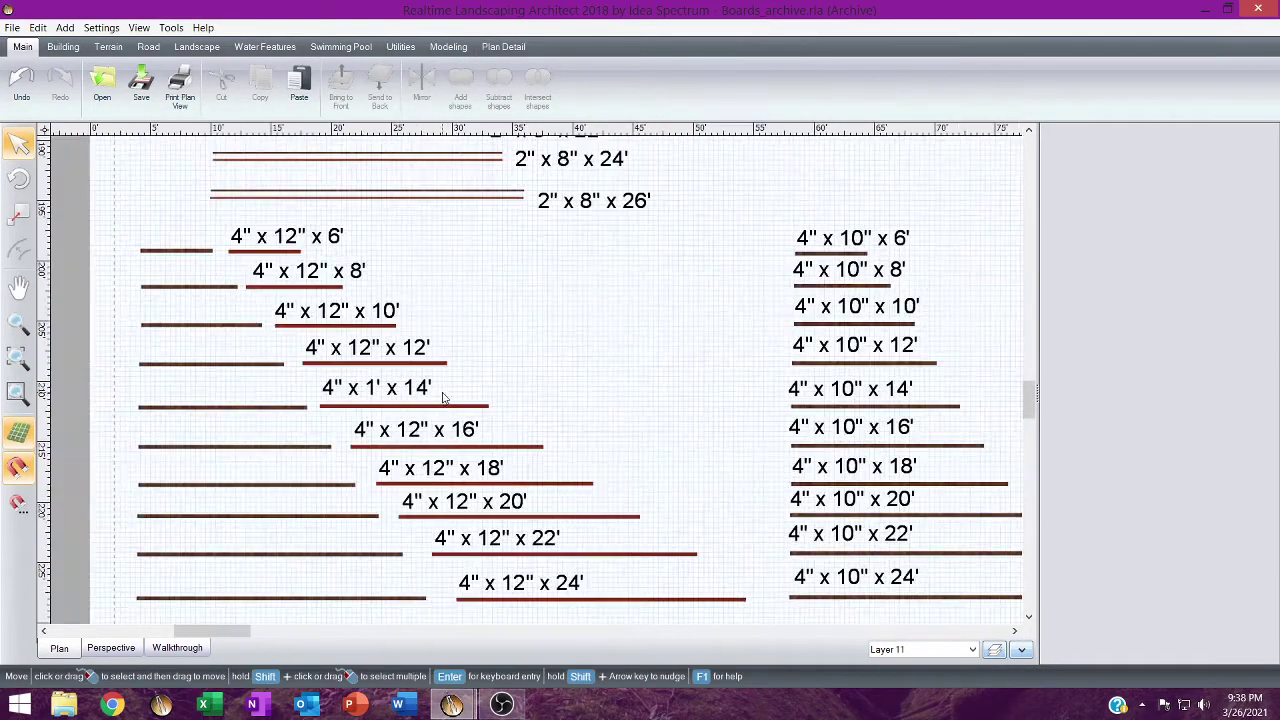
pyautogui.scroll(5, 435, 390)
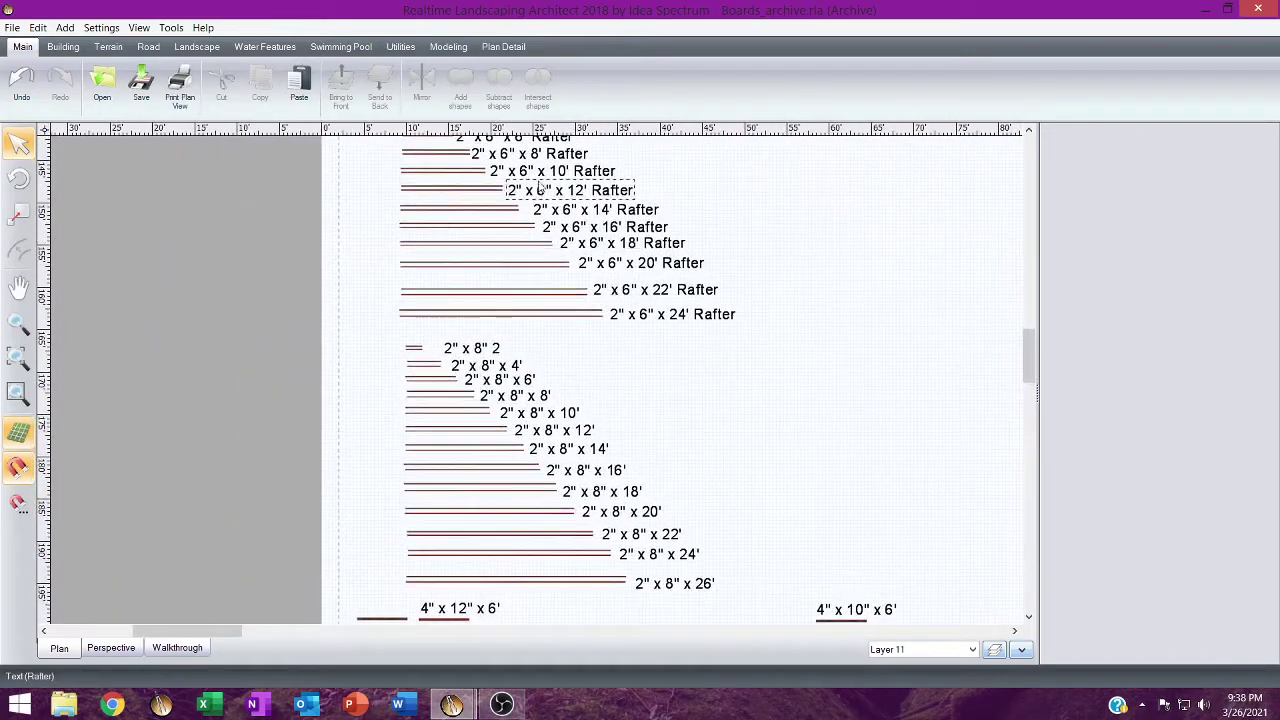
pyautogui.scroll(4, 663, 289)
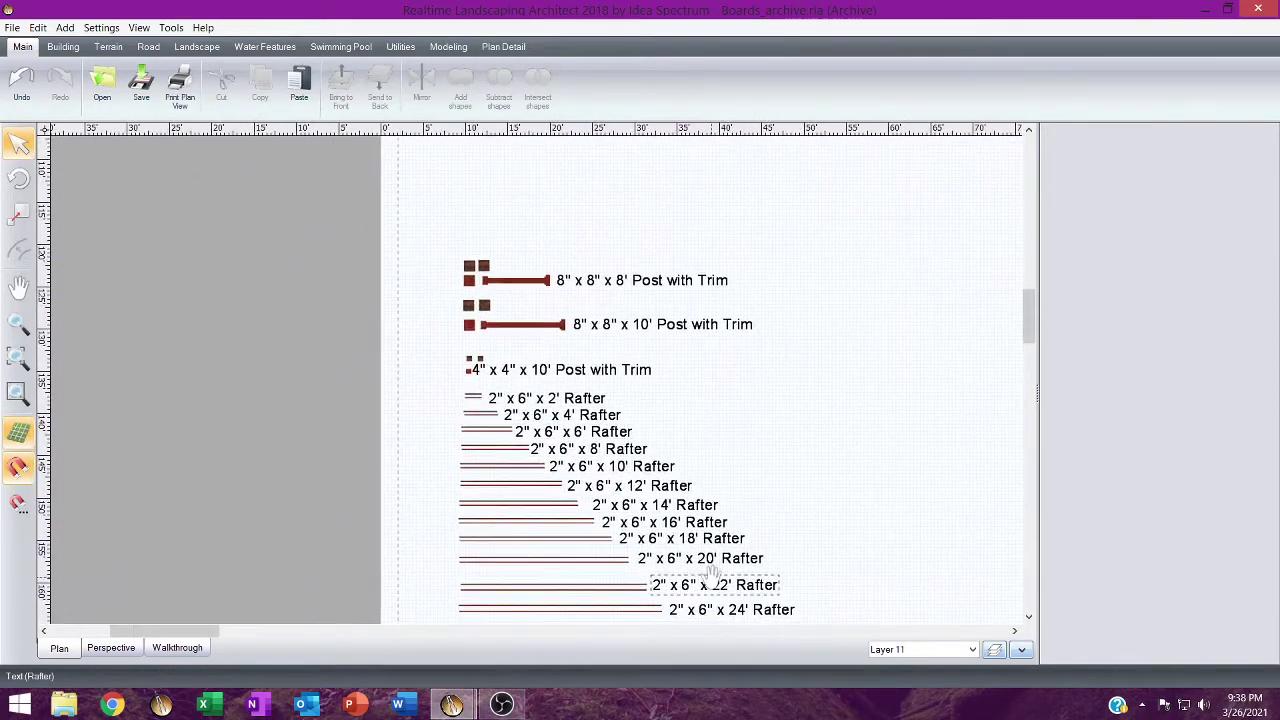
pyautogui.click(469, 265)
pyautogui.click(470, 281)
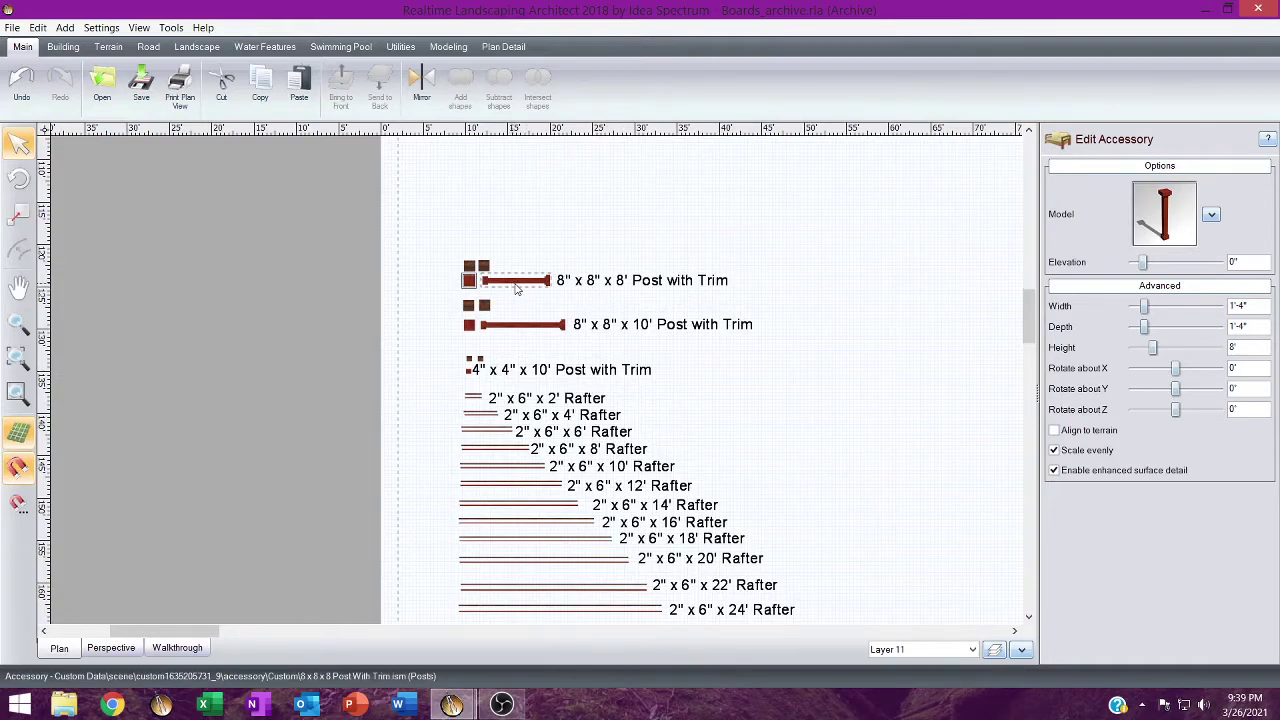
pyautogui.scroll(6, 516, 288)
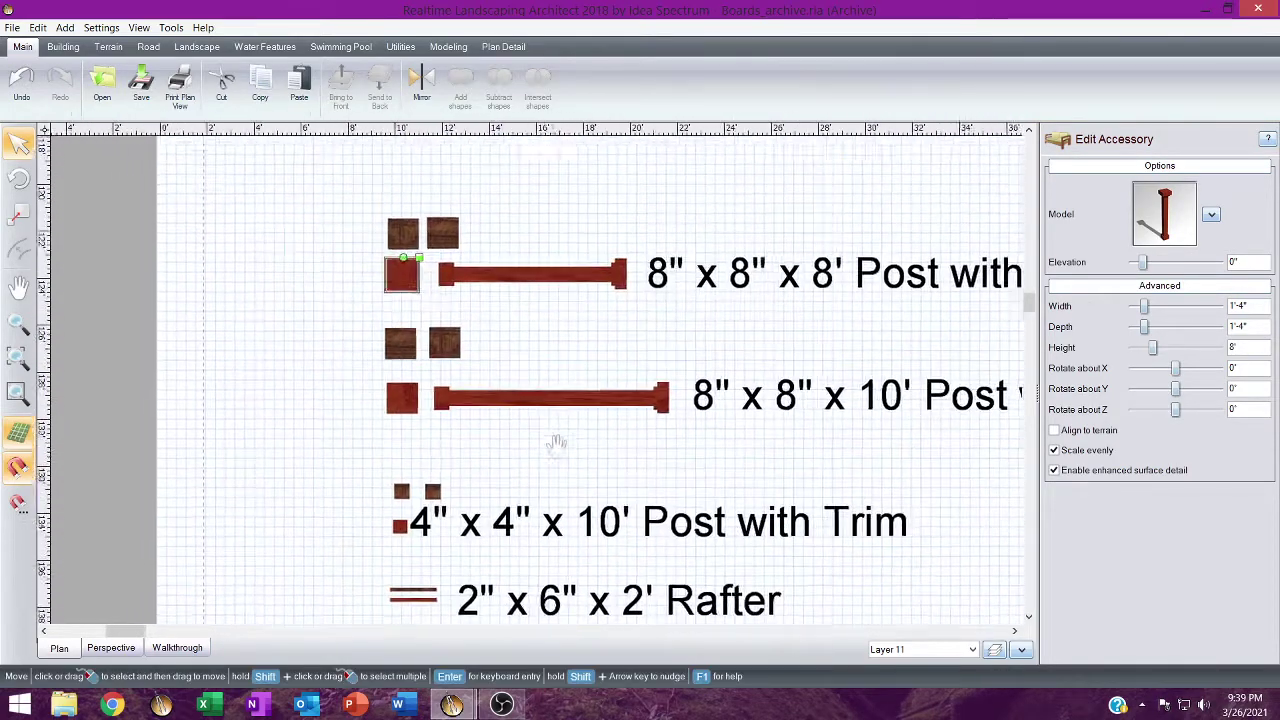
pyautogui.scroll(6, 534, 414)
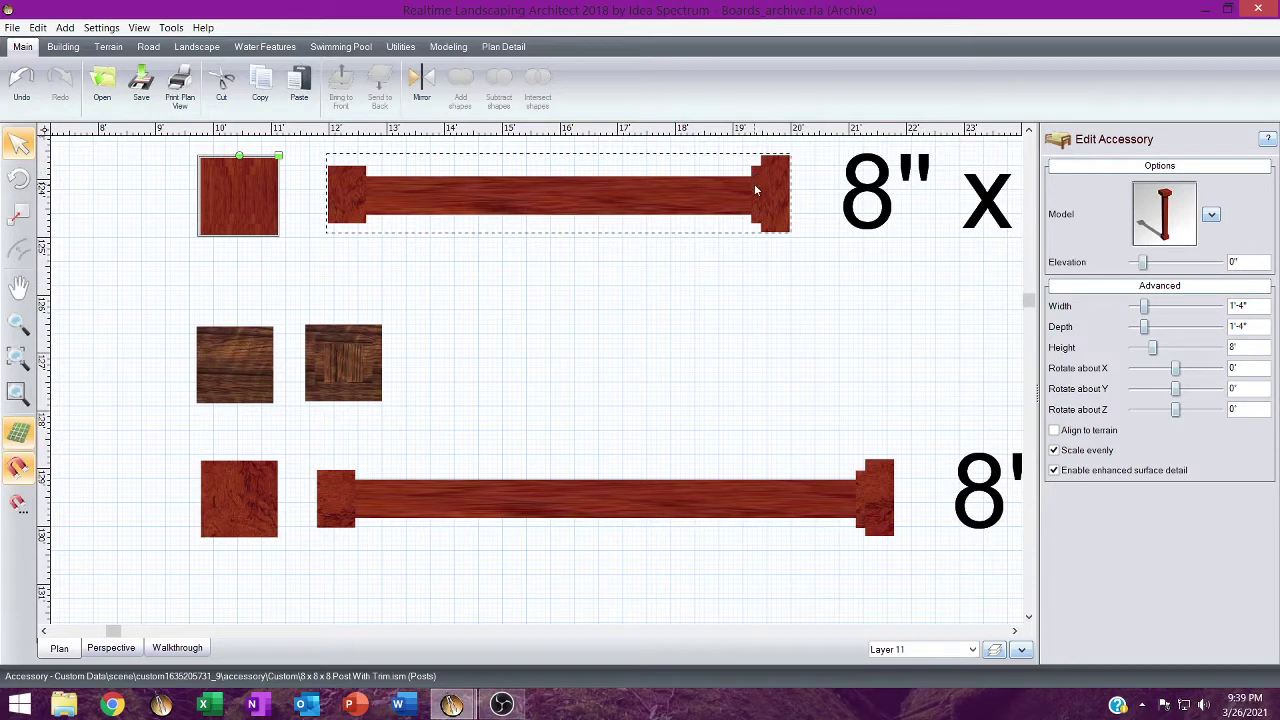
pyautogui.click(360, 177)
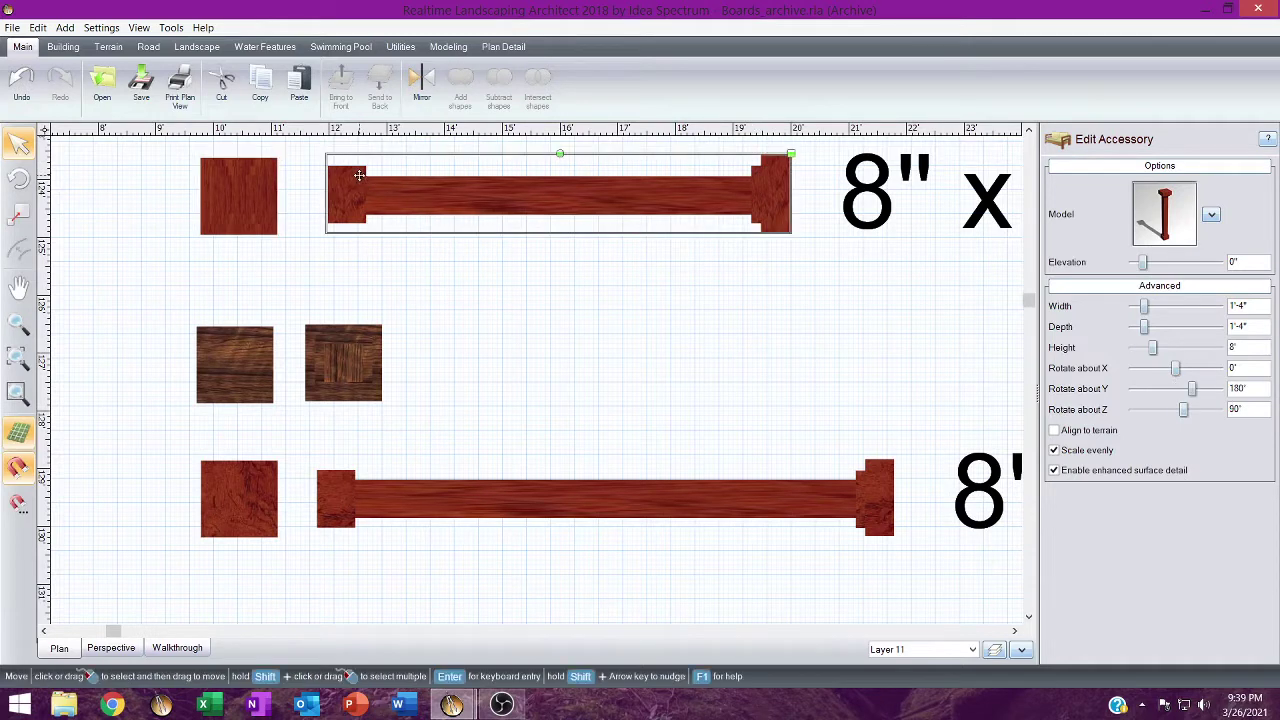
pyautogui.click(238, 204)
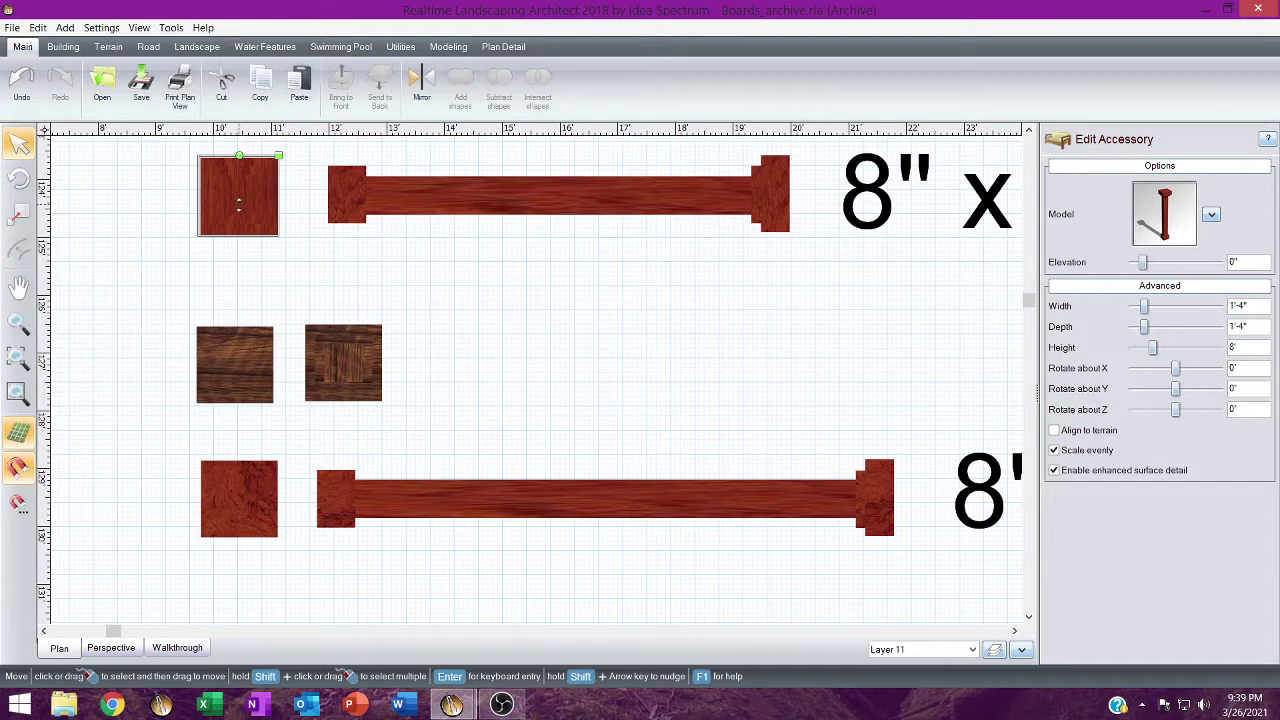
# Switch back to the pavilion plan, paste the post and centre it on the inner square's upper-right corner.
pyautogui.moveTo(451, 705)
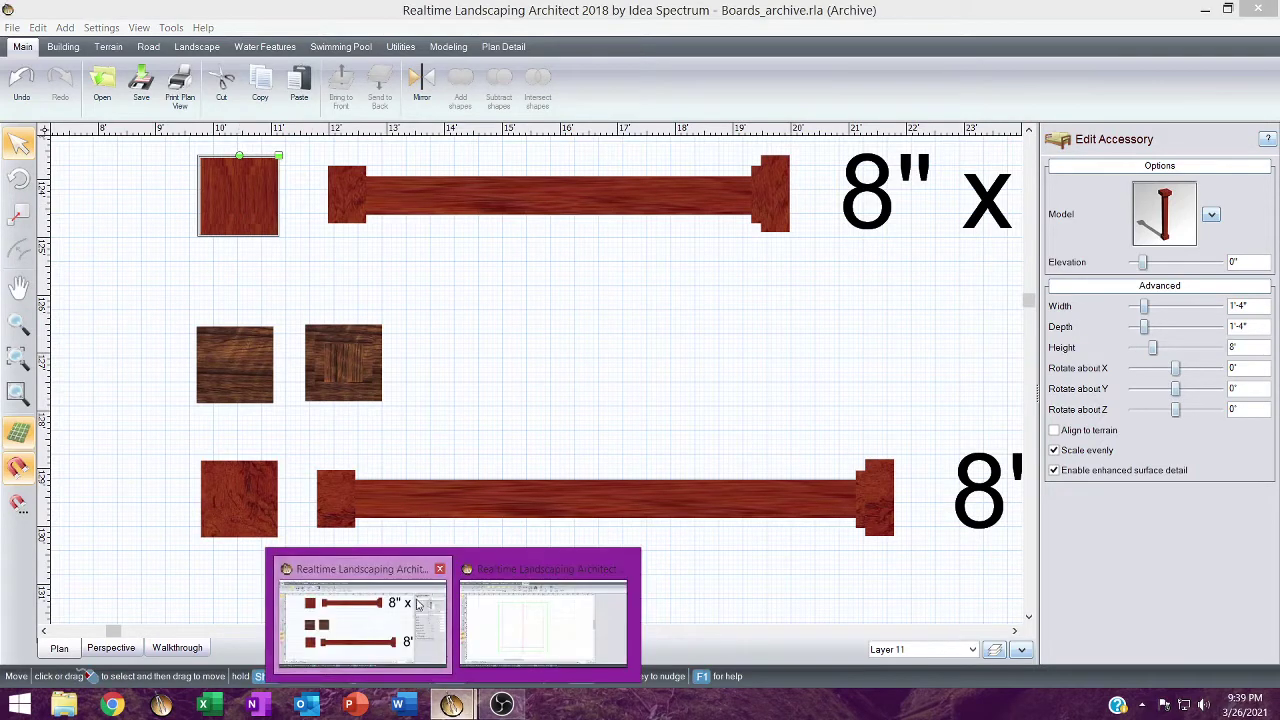
pyautogui.click(517, 594)
pyautogui.scroll(1, 543, 243)
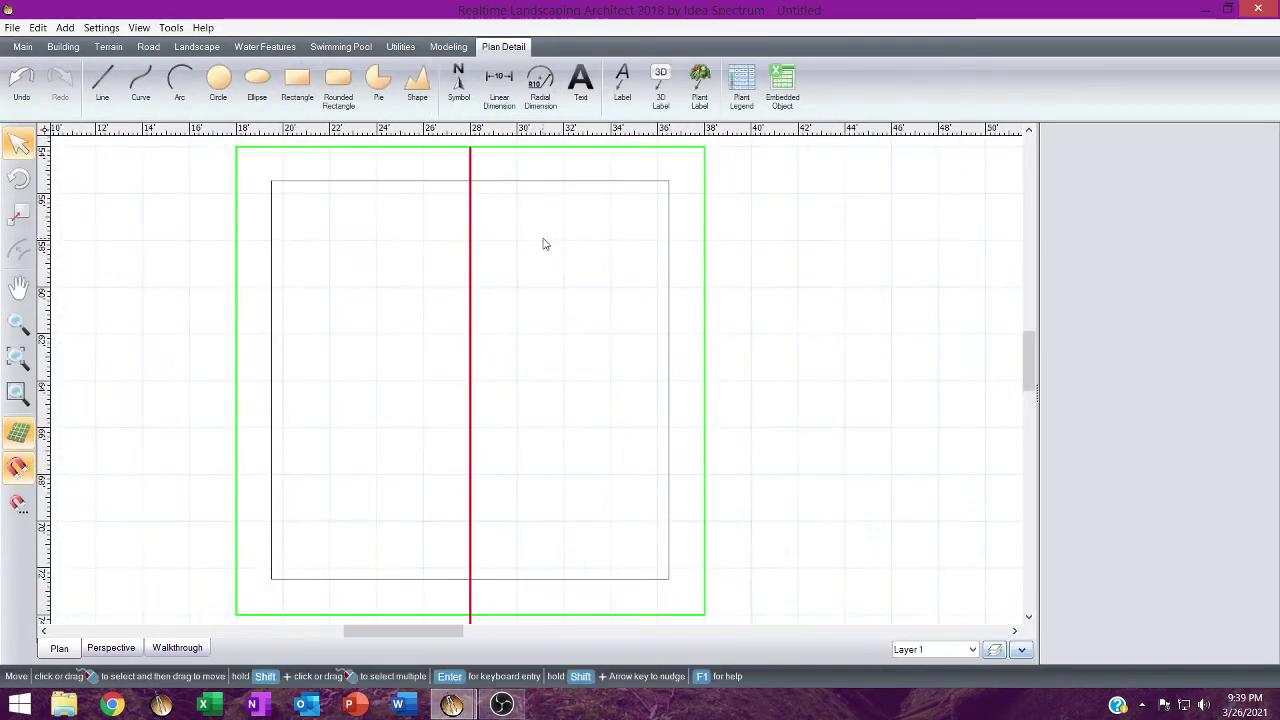
pyautogui.hotkey('ctrl', 'v')
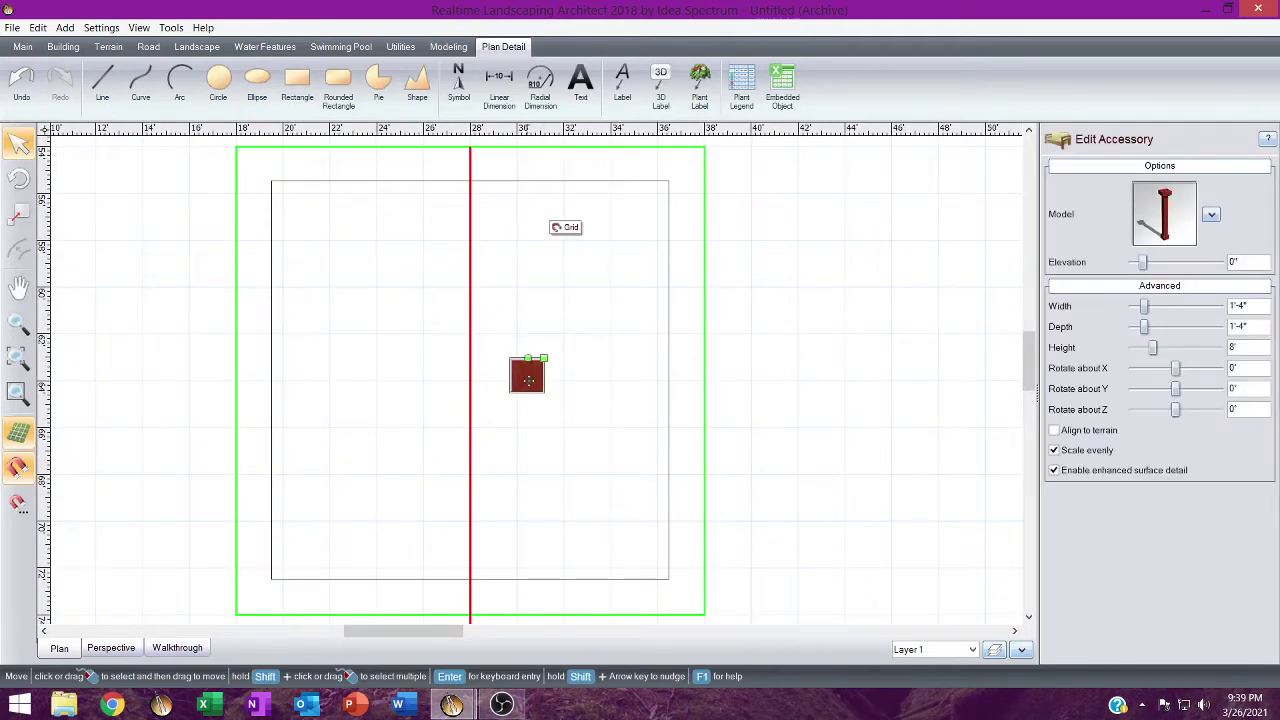
pyautogui.moveTo(529, 379); pyautogui.dragTo(666, 194)
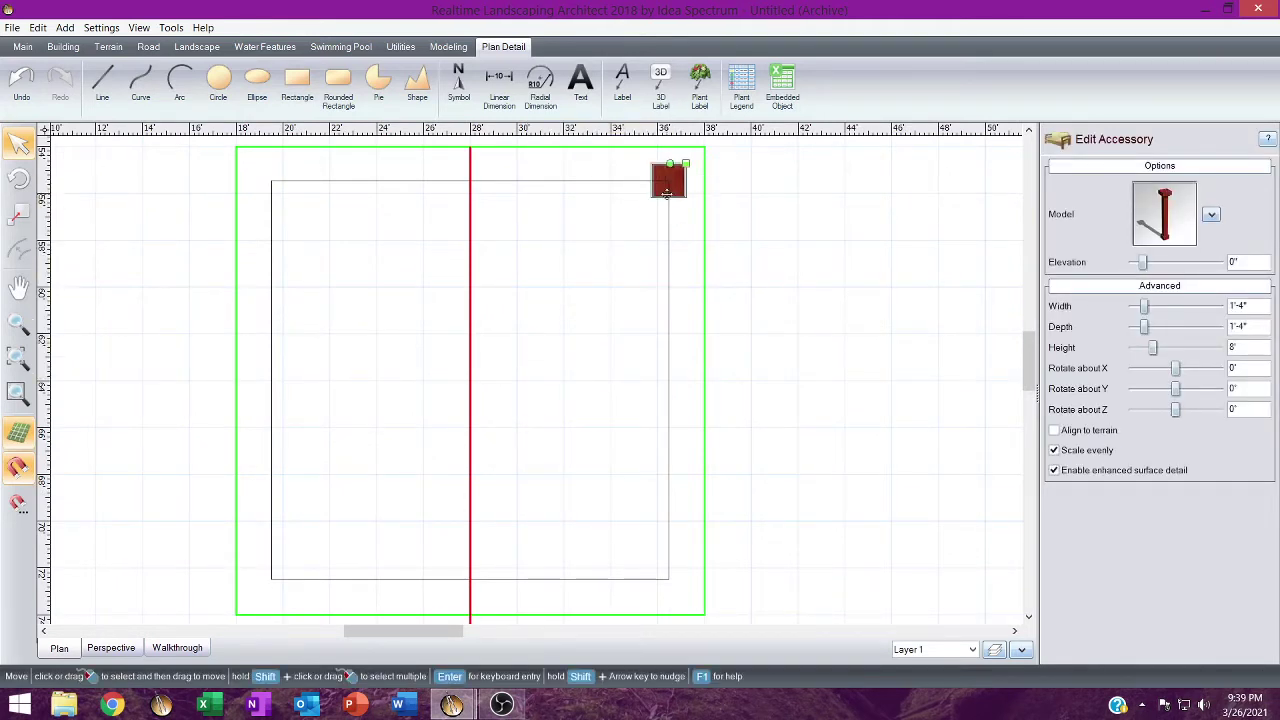
# Copy the post onto the inner square's upper-left, lower-left and lower-right corners.
pyautogui.hotkey('ctrl', 'c')
pyautogui.hotkey('ctrl', 'v')
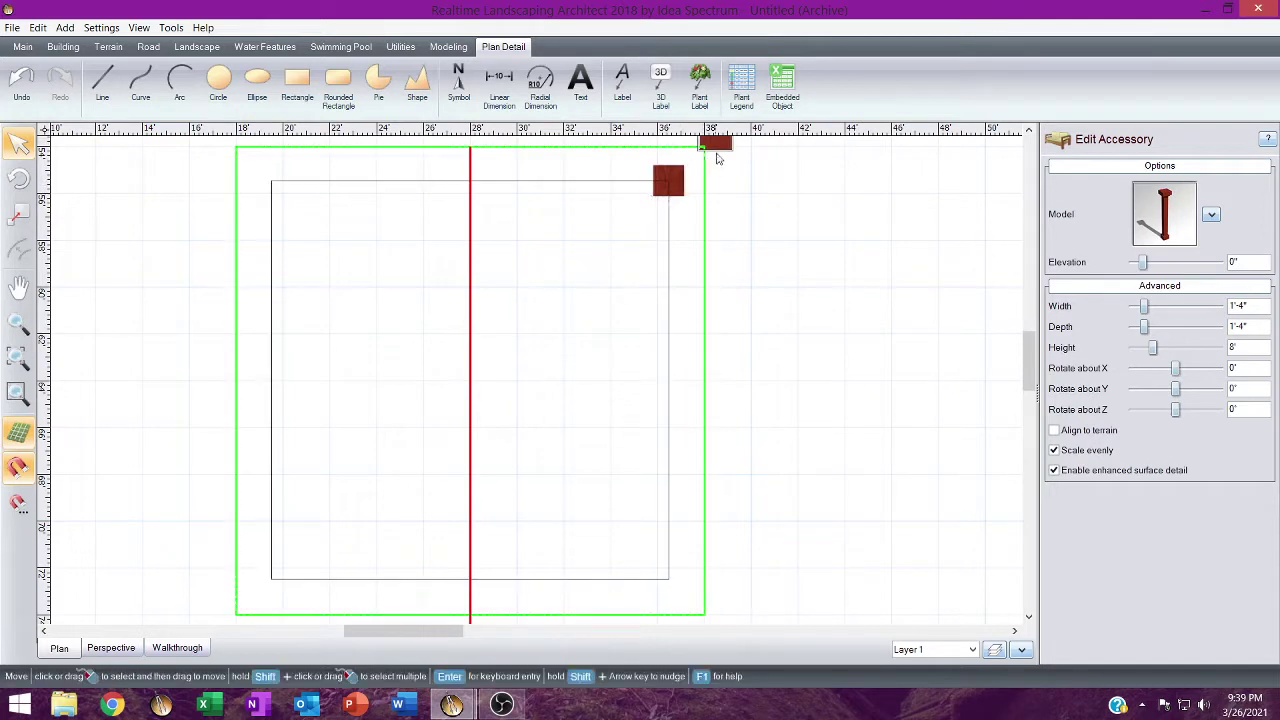
pyautogui.moveTo(705, 142); pyautogui.dragTo(260, 180)
pyautogui.hotkey('ctrl', 'v')
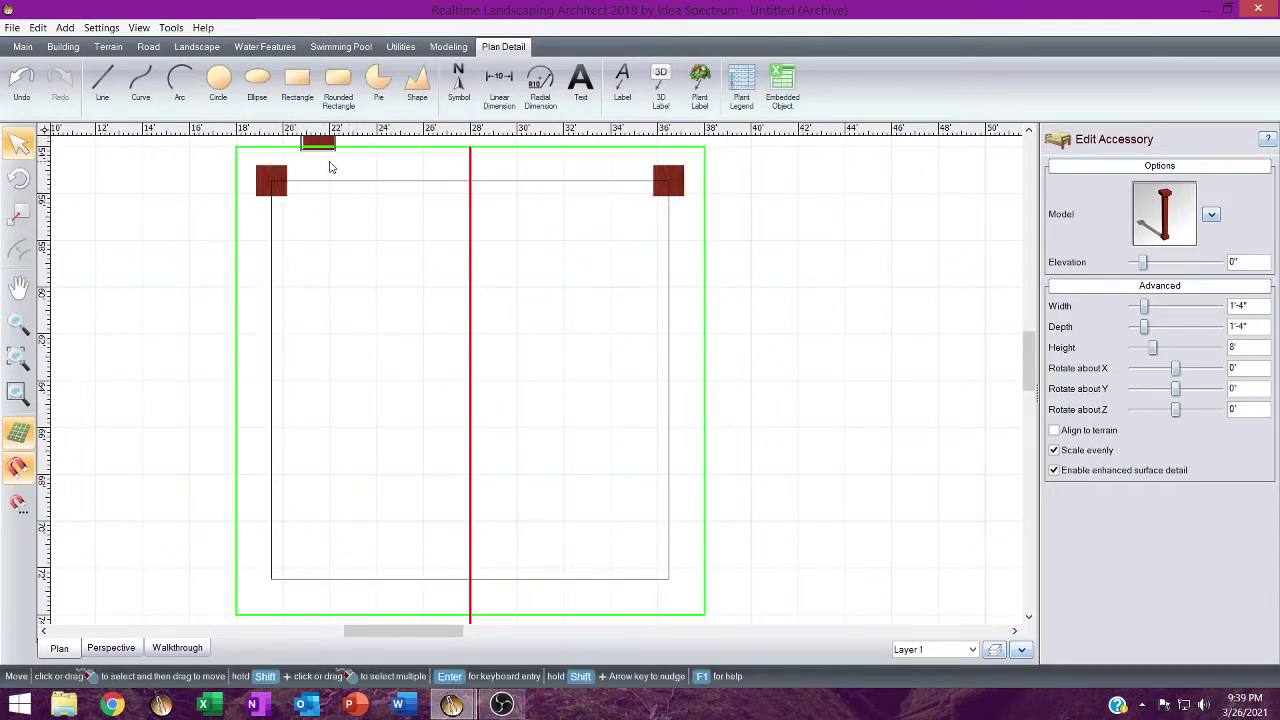
pyautogui.moveTo(318, 142); pyautogui.dragTo(285, 588)
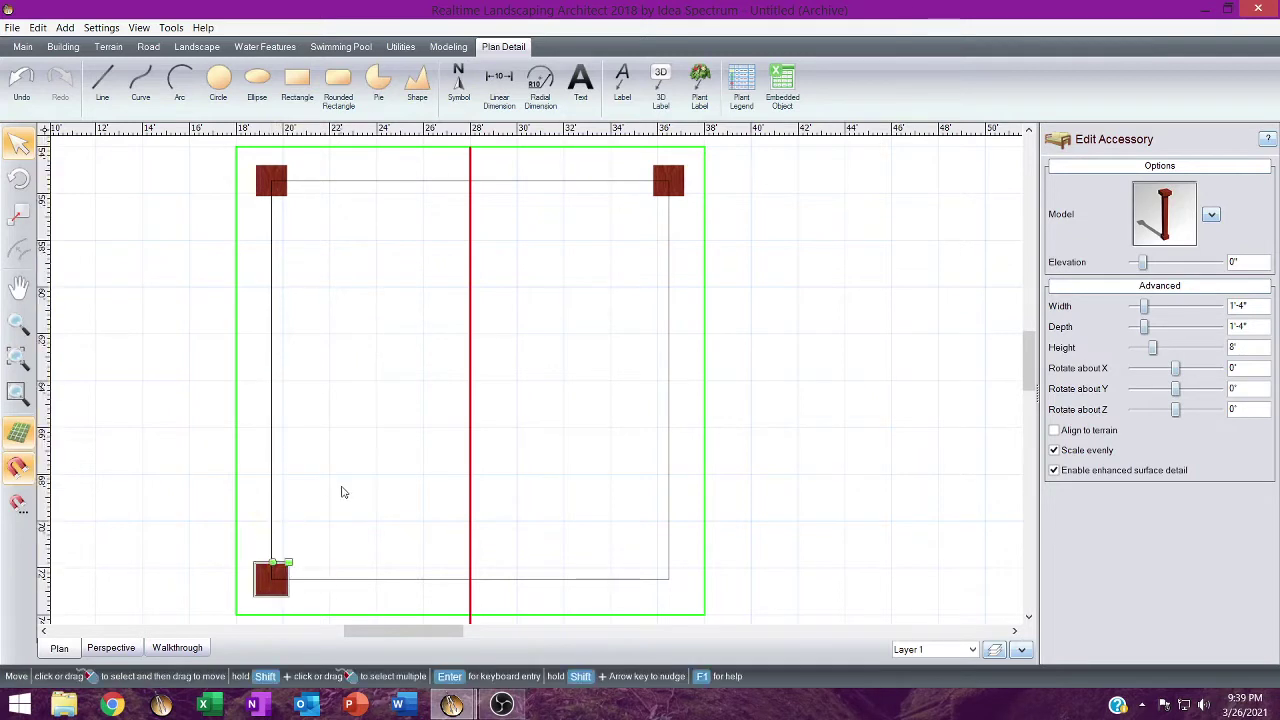
pyautogui.hotkey('ctrl', 'v')
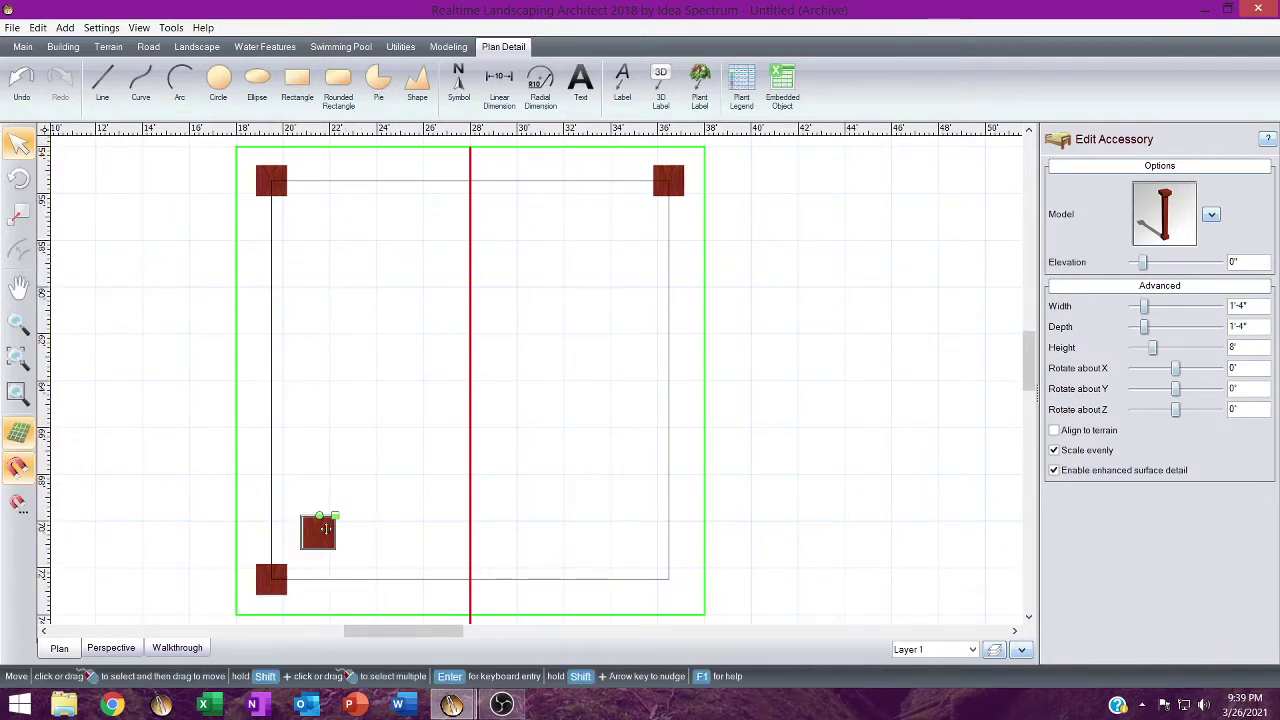
pyautogui.moveTo(325, 532); pyautogui.dragTo(670, 576)
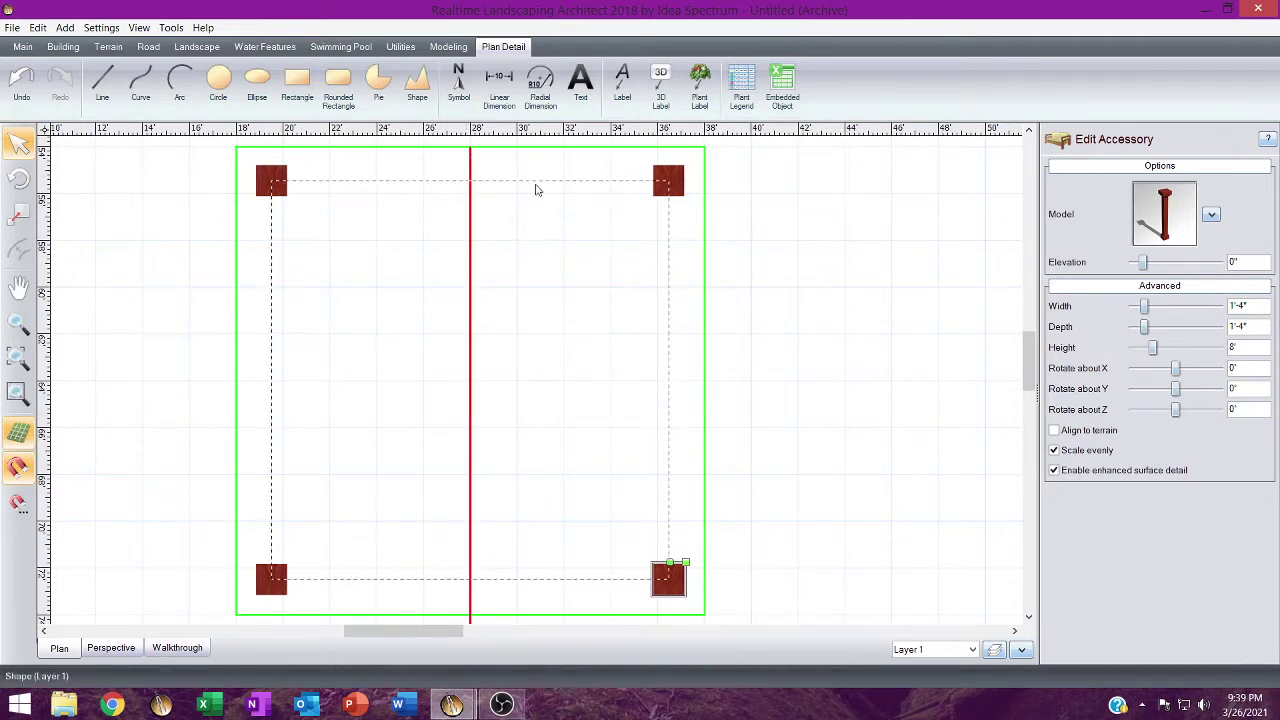
# Add a vertical linear dimension between the centres of the two right-hand posts, placed outside the green square.
pyautogui.click(499, 85)
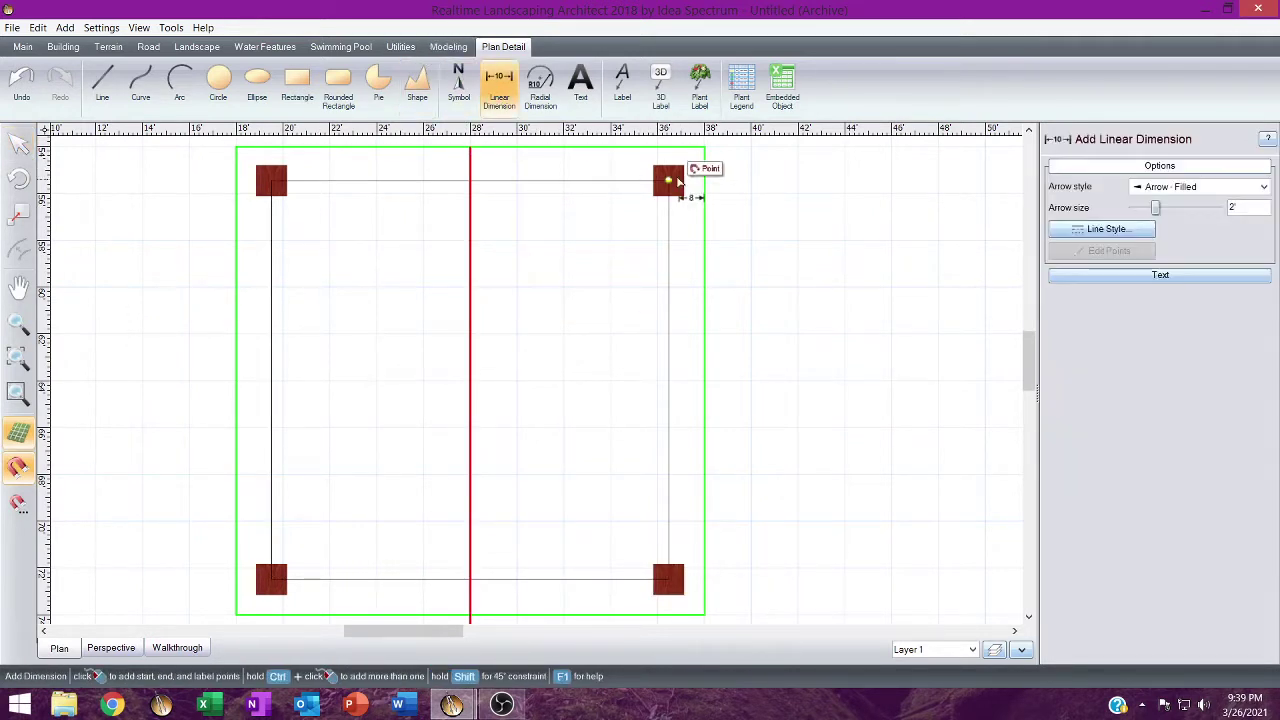
pyautogui.click(672, 181)
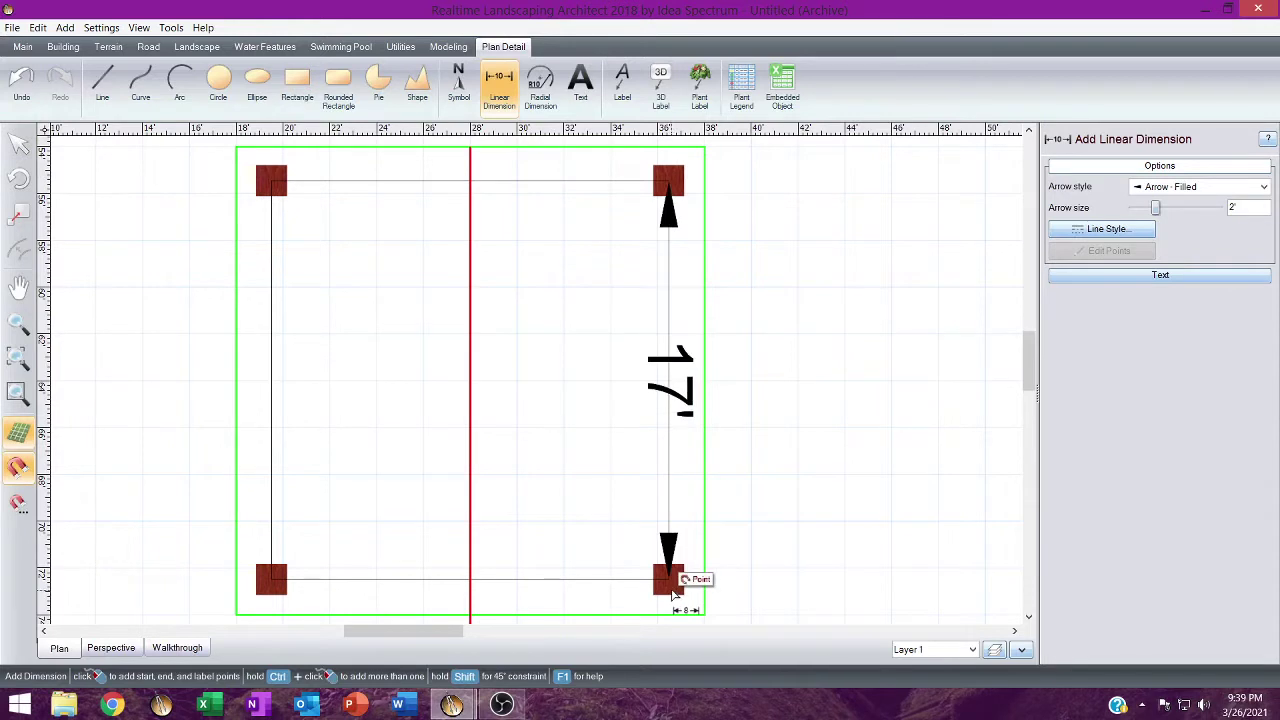
pyautogui.click(673, 592)
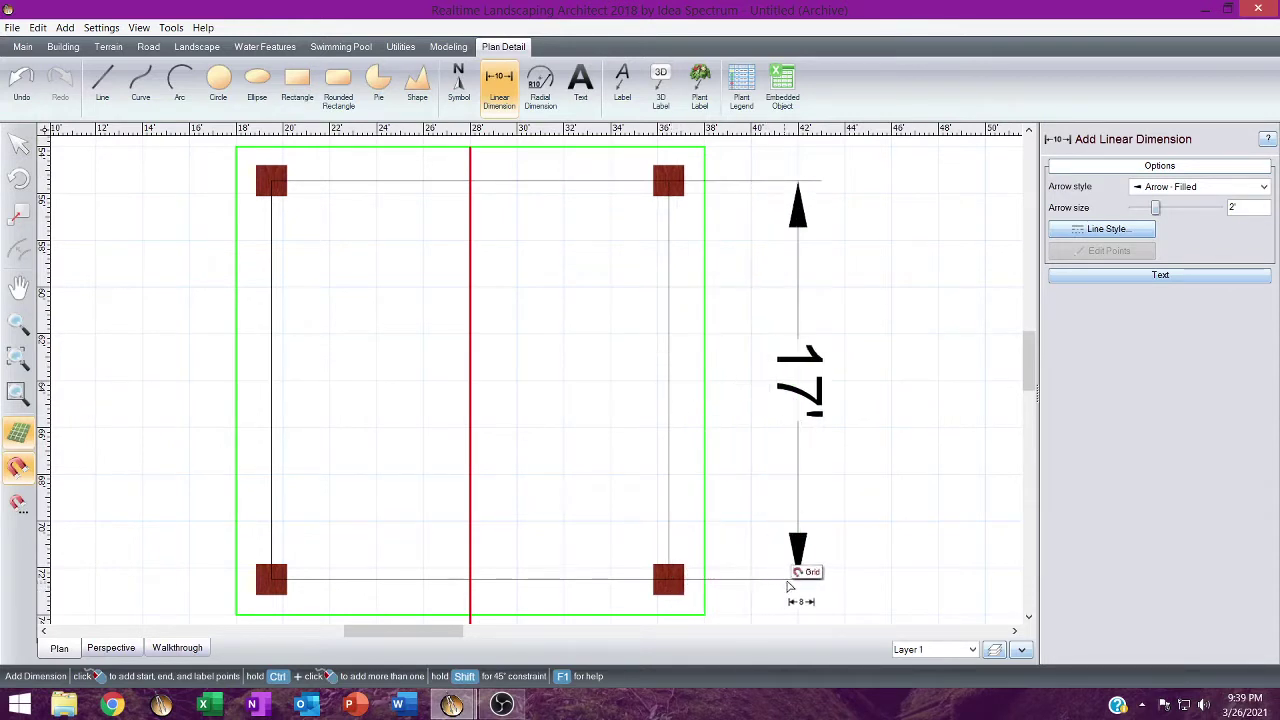
pyautogui.click(843, 560)
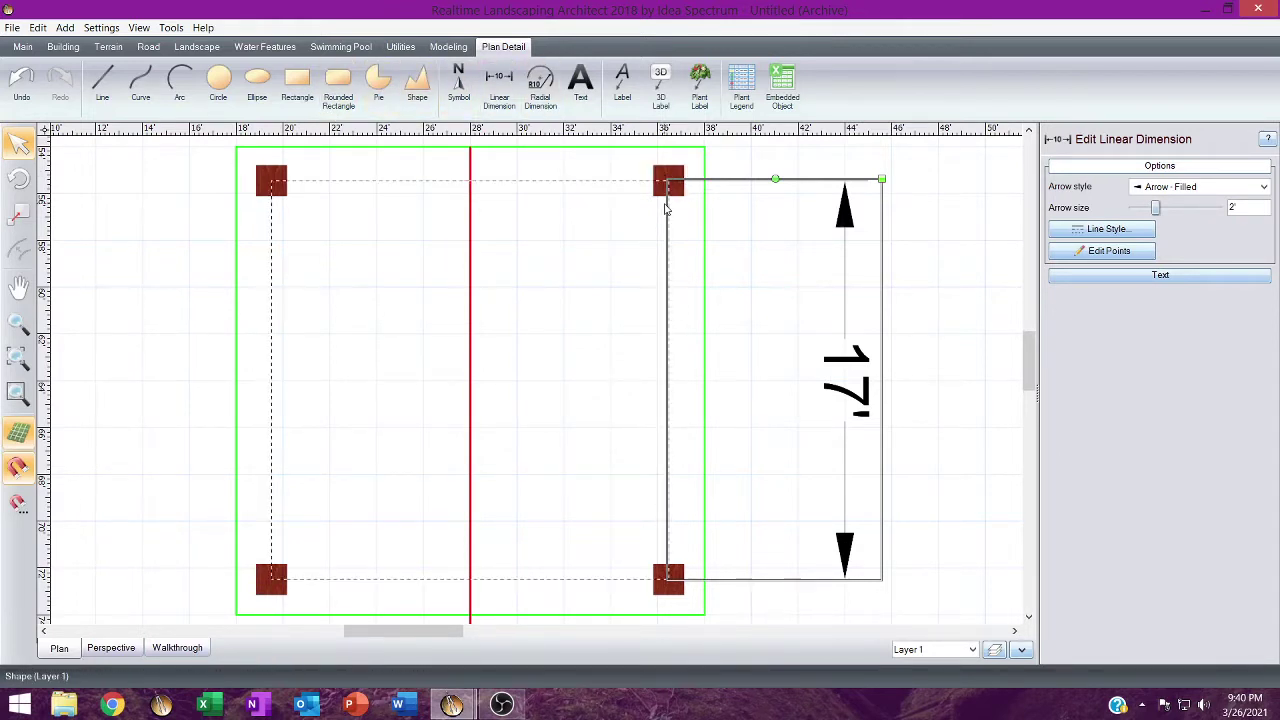
# Add a horizontal linear dimension between the centres of the two upper posts.
pyautogui.click(499, 82)
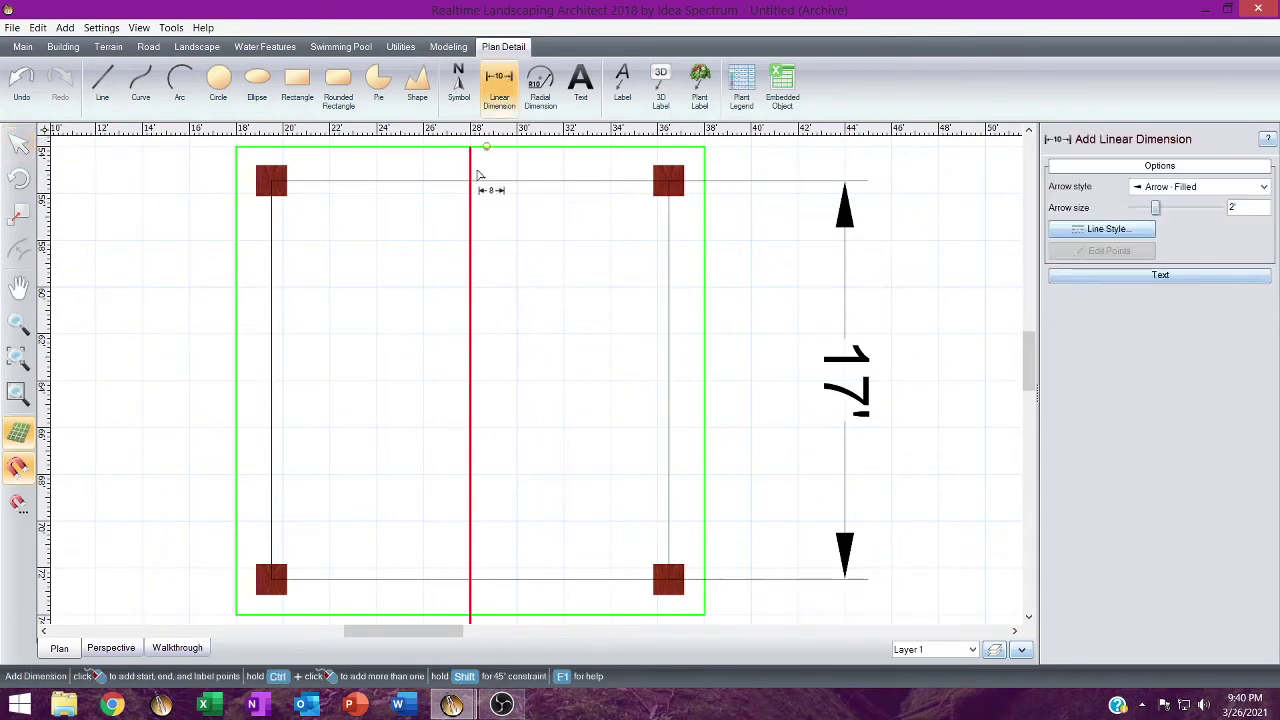
pyautogui.scroll(3, 471, 323)
pyautogui.click(278, 332)
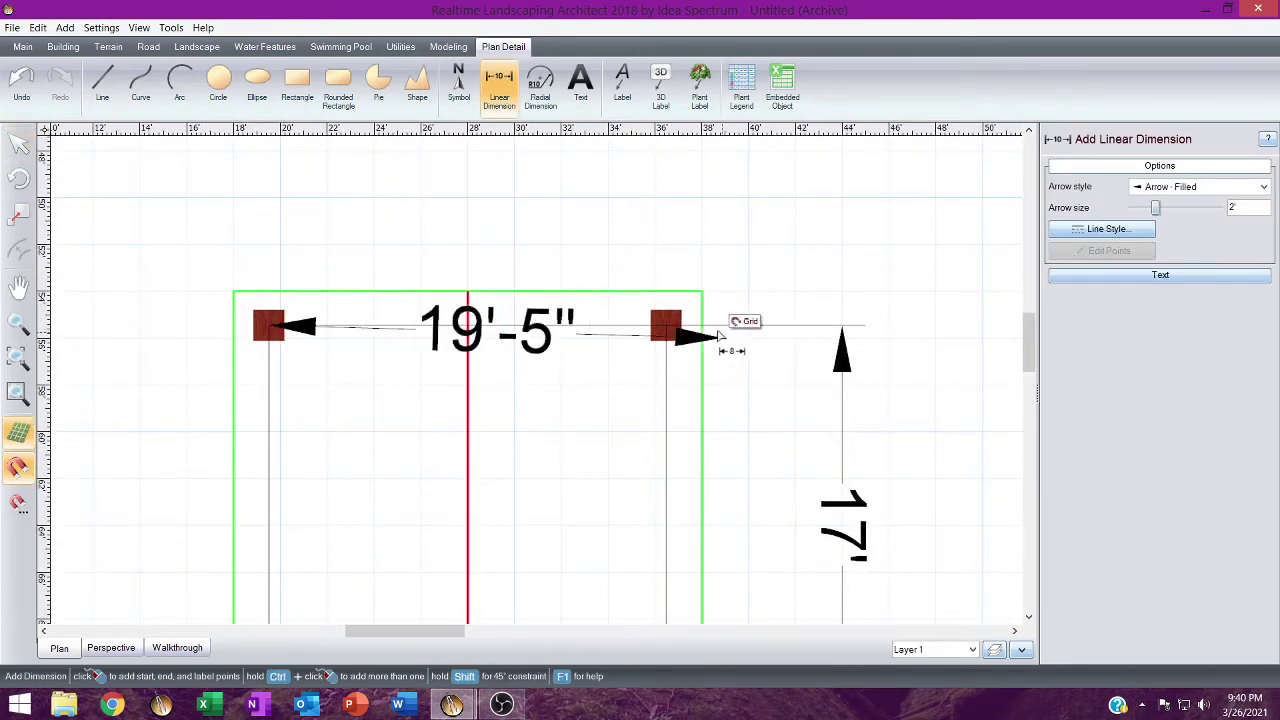
pyautogui.click(672, 324)
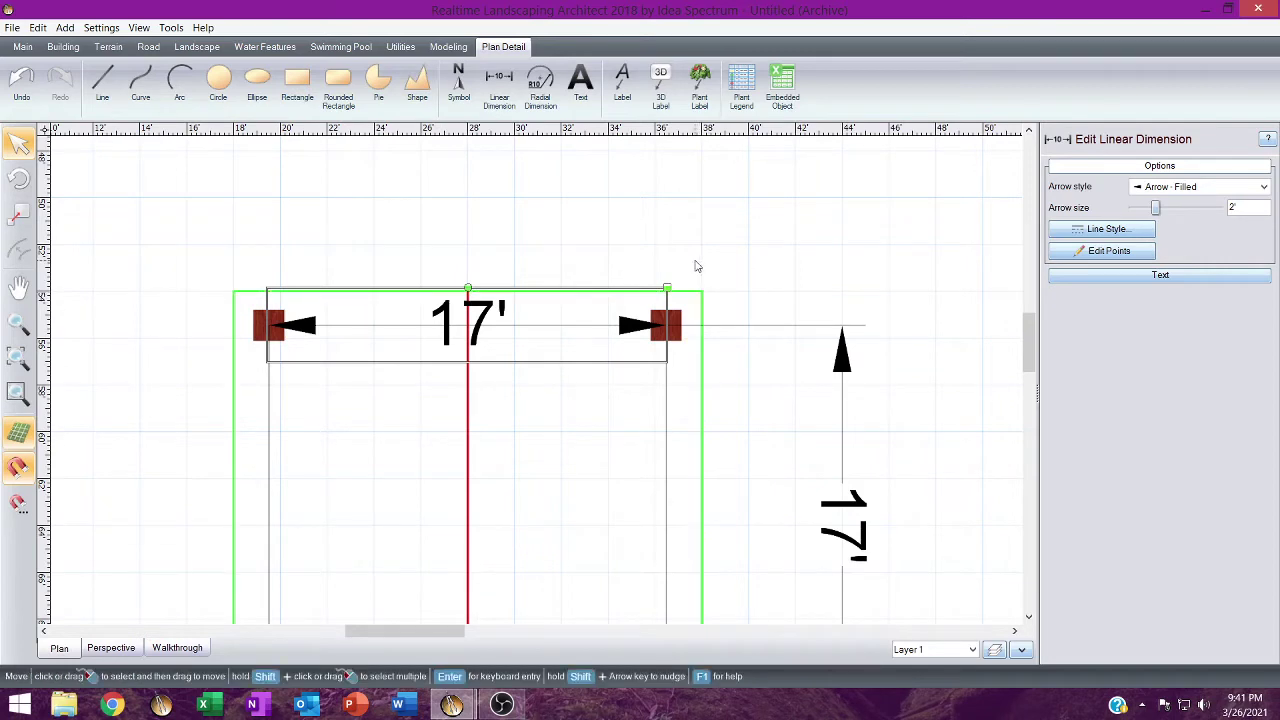
# Switch to the Boards_archive.rla drawing and copy the 4" x 8" x 22' beam.
pyautogui.moveTo(746, 361); pyautogui.dragTo(743, 36, button='middle')
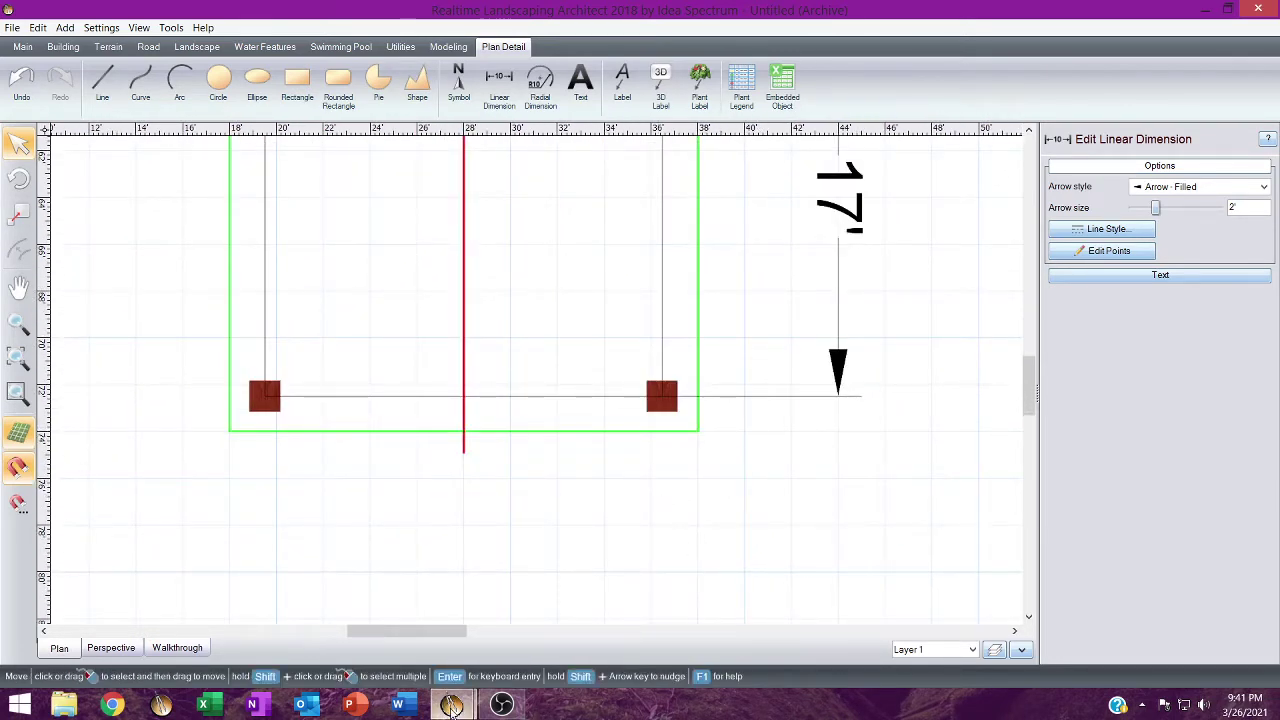
pyautogui.moveTo(451, 704)
pyautogui.click(388, 624)
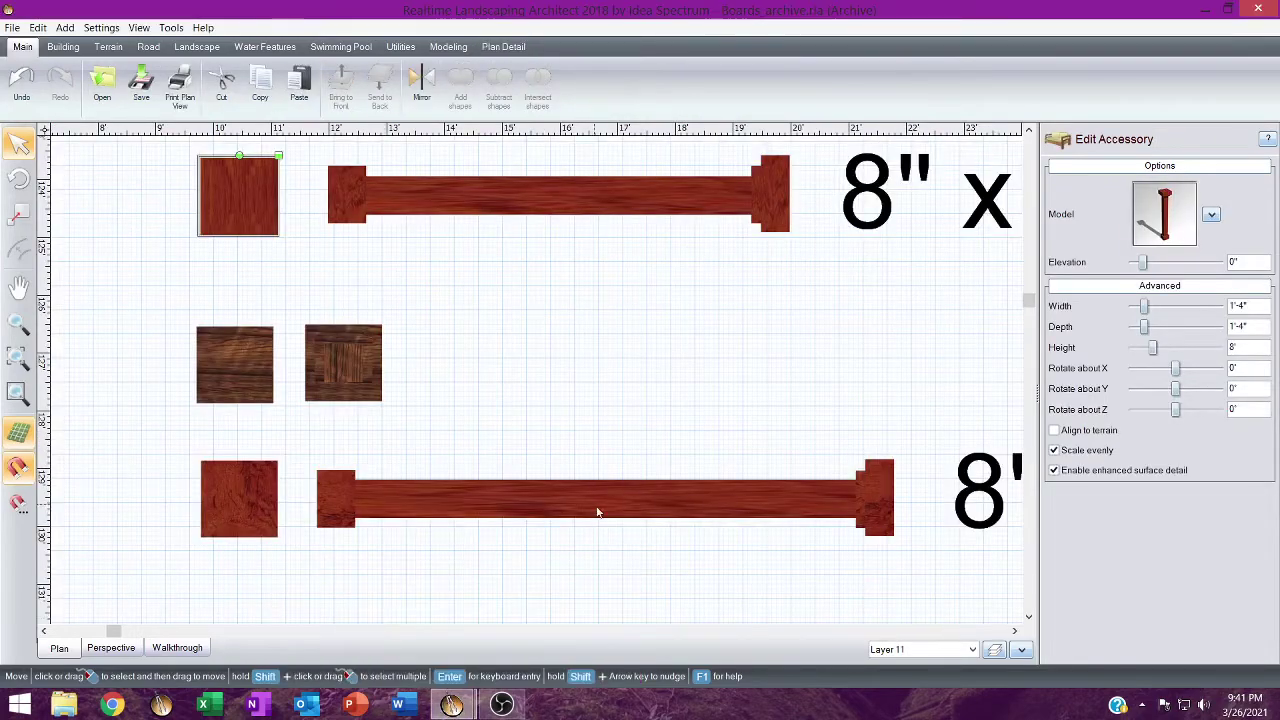
pyautogui.scroll(2, 612, 518)
pyautogui.scroll(-4, 618, 524)
pyautogui.scroll(-2, 625, 530)
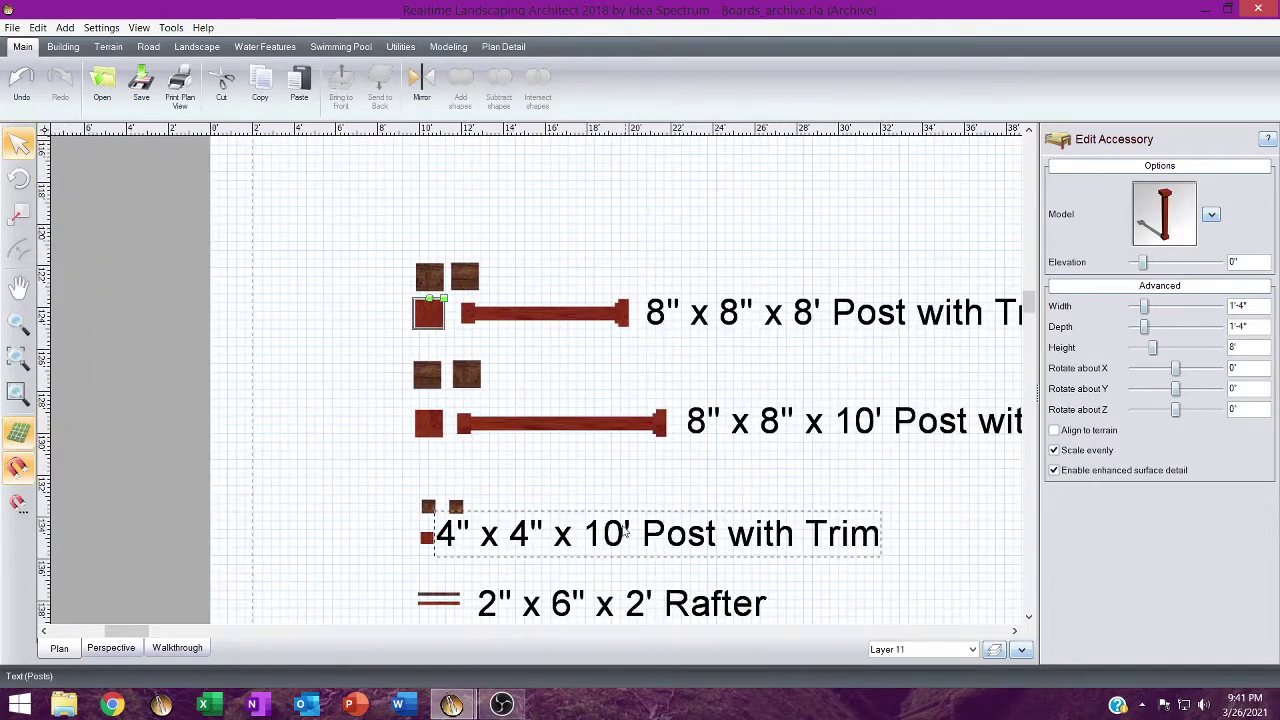
pyautogui.moveTo(618, 515); pyautogui.dragTo(360, 110, button='middle')
pyautogui.moveTo(342, 606); pyautogui.dragTo(242, 403, button='middle')
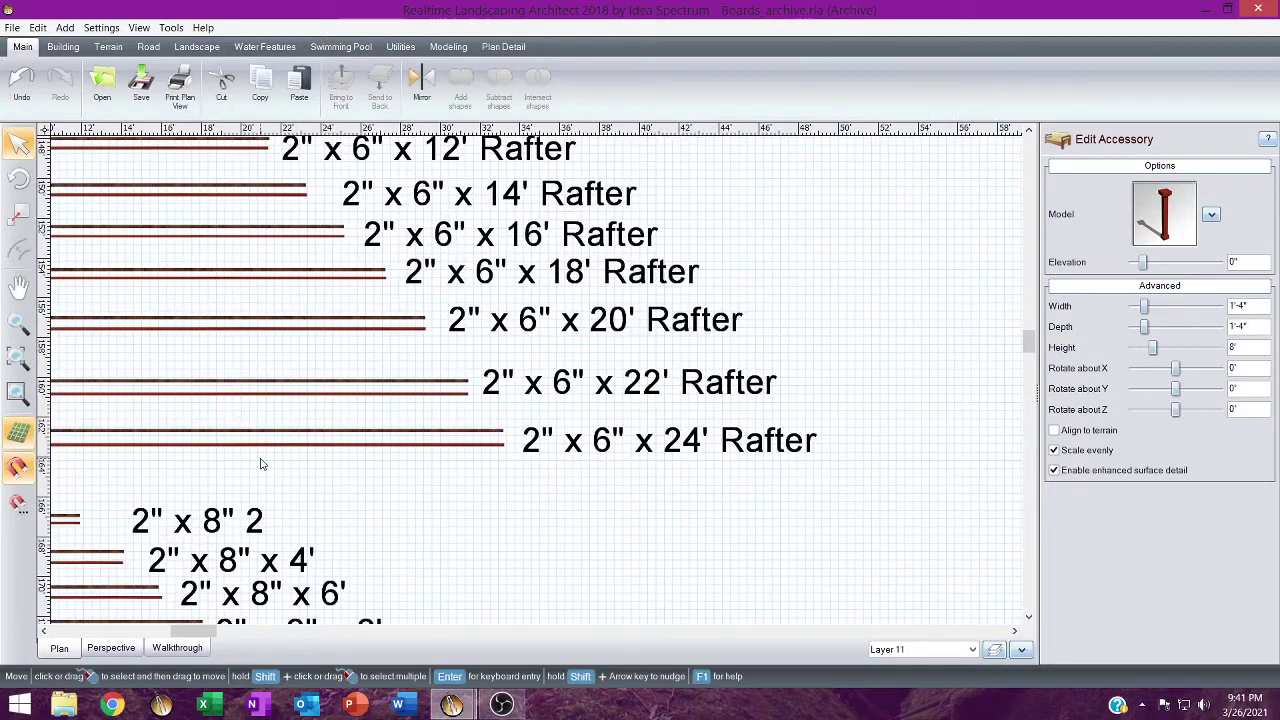
pyautogui.scroll(-2, 331, 526)
pyautogui.moveTo(543, 443); pyautogui.dragTo(1003, 294, button='middle')
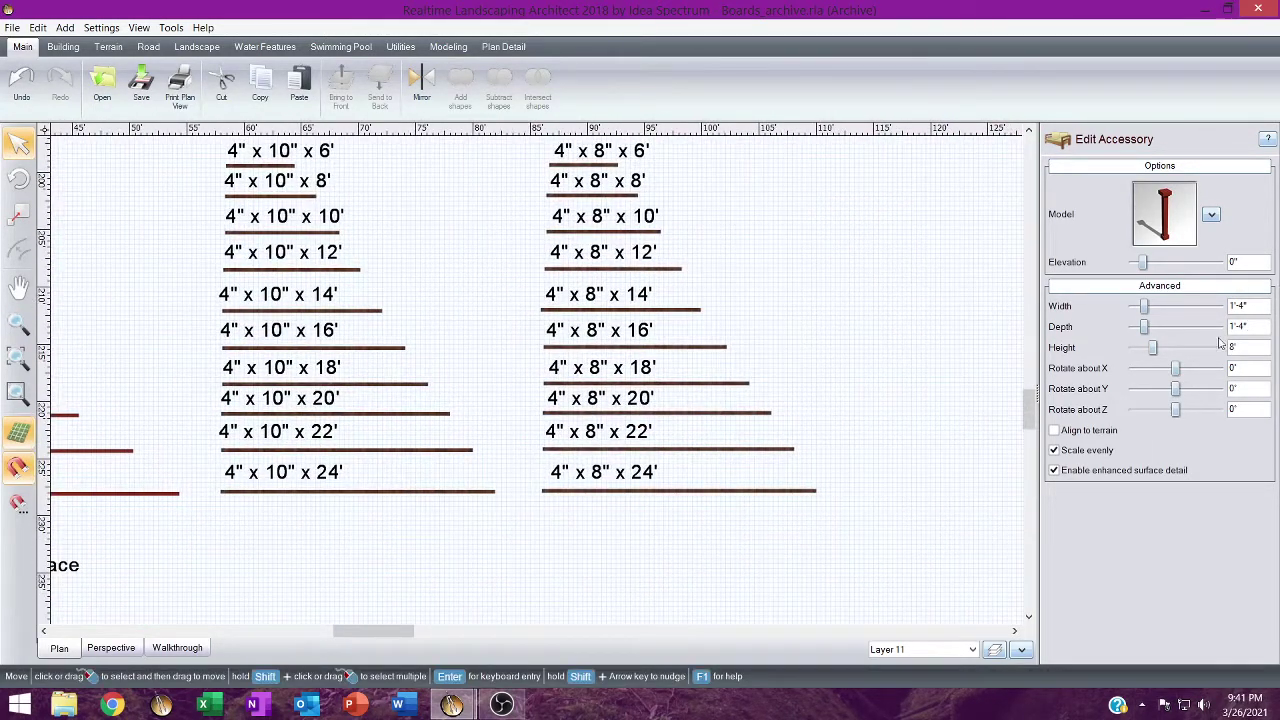
pyautogui.click(747, 449)
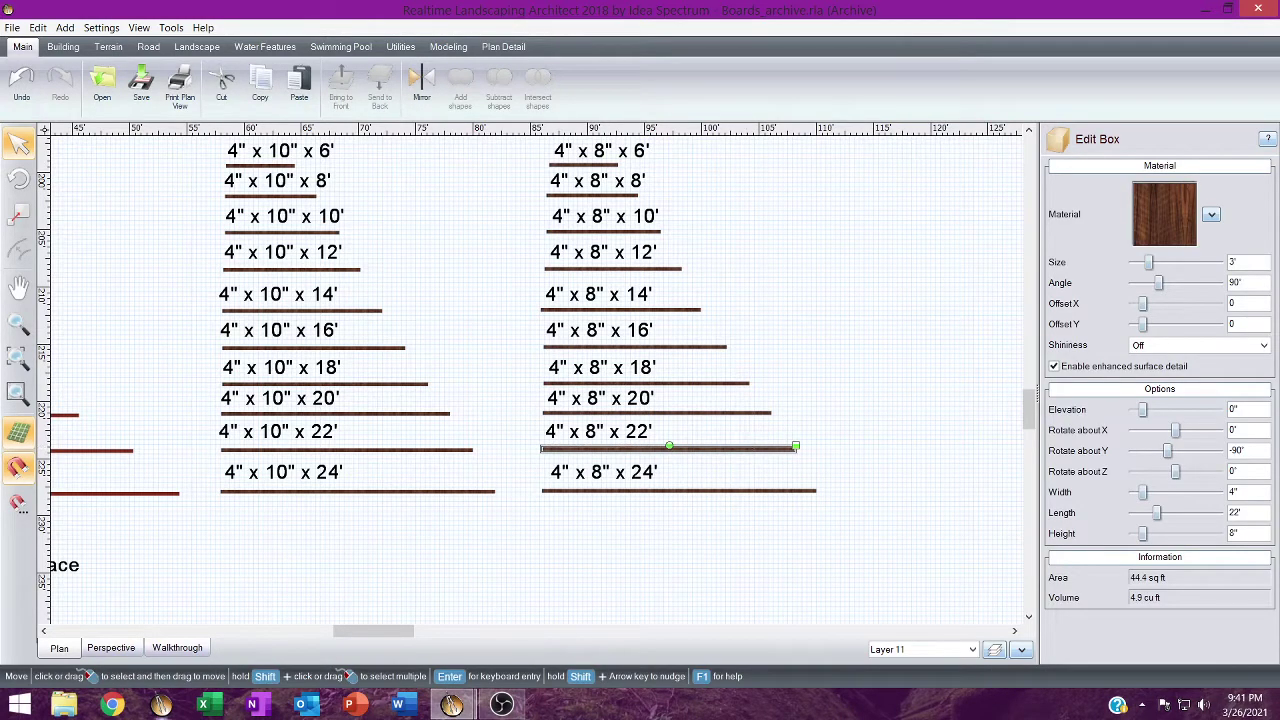
# Paste the 4" x 8" x 22' beam into the pavilion plan, turn it vertical and place one along each side's pair of posts.
pyautogui.click(451, 705)
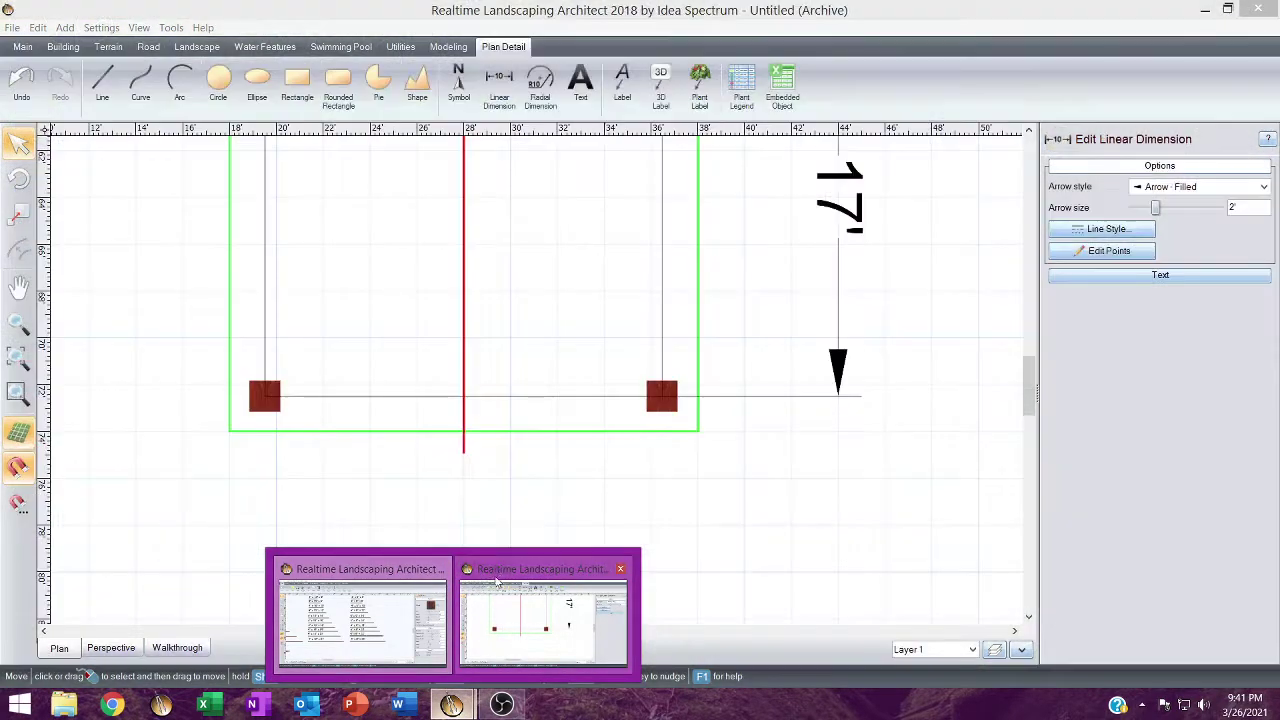
pyautogui.click(499, 577)
pyautogui.hotkey('ctrl', 'v')
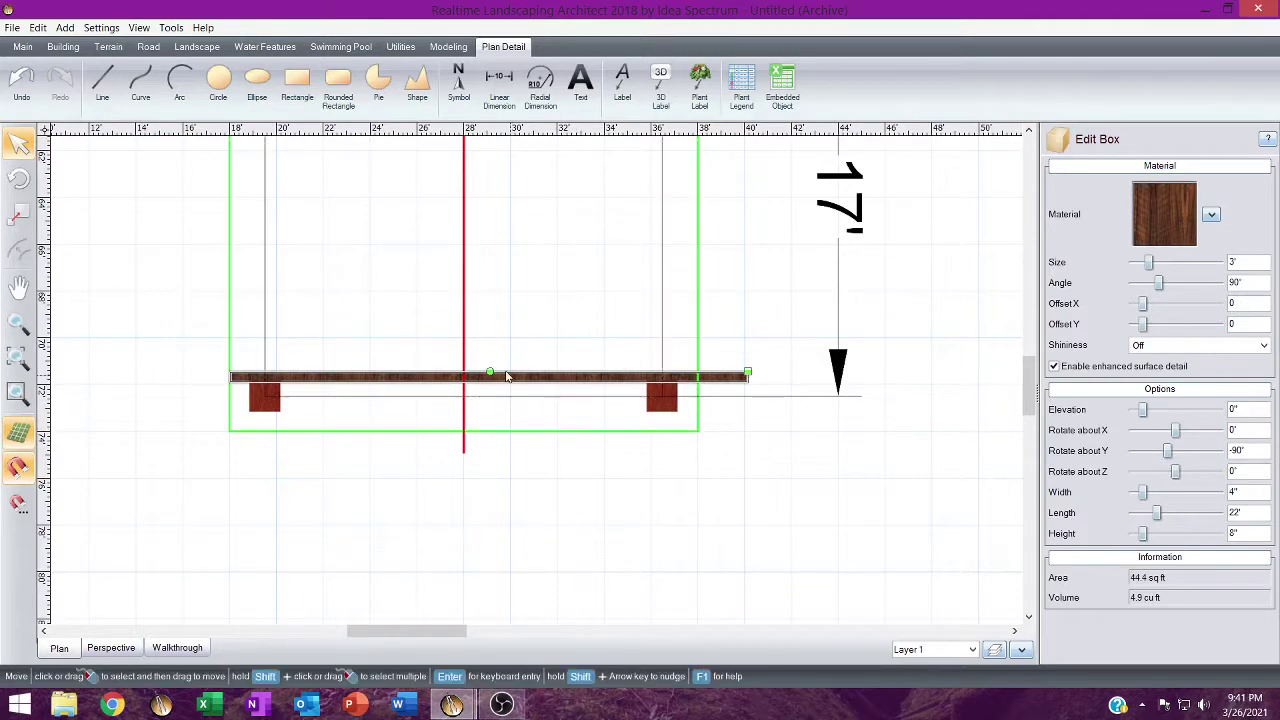
pyautogui.moveTo(486, 371); pyautogui.dragTo(514, 372)
pyautogui.moveTo(486, 506); pyautogui.dragTo(268, 432)
pyautogui.scroll(3, 333, 383)
pyautogui.scroll(-2, 334, 217)
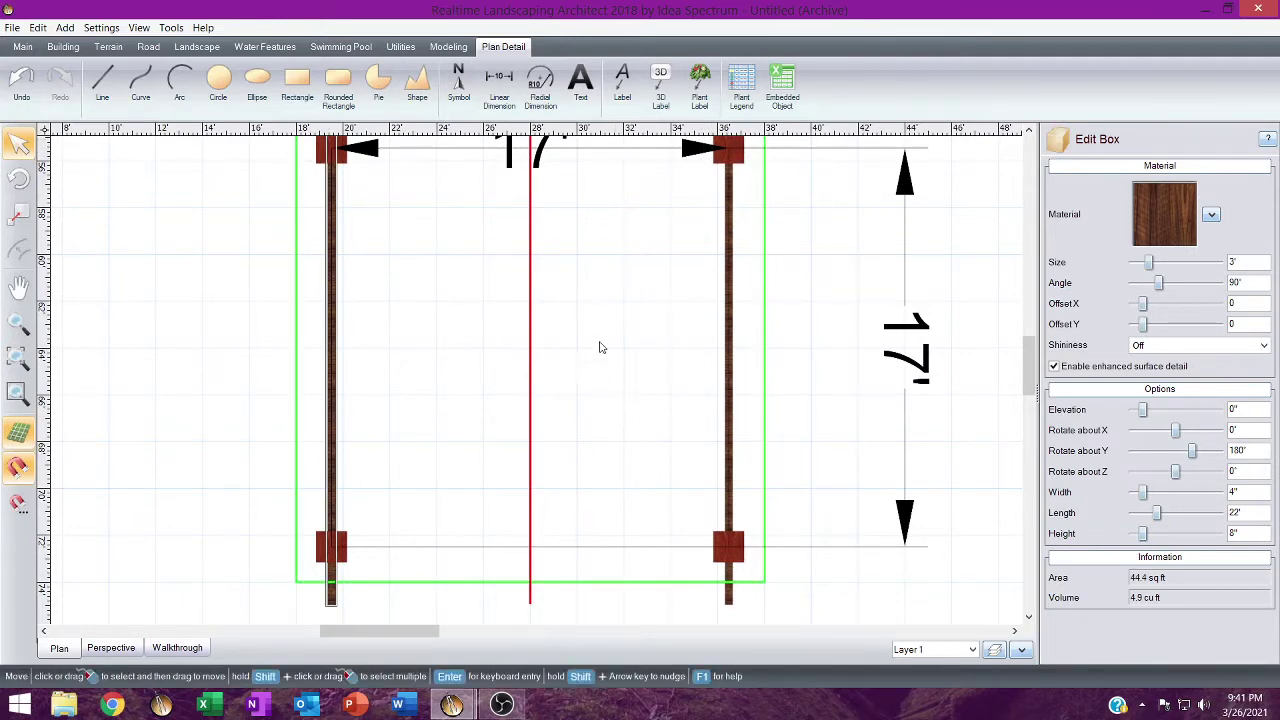
pyautogui.moveTo(600, 346); pyautogui.dragTo(594, 434, button='middle')
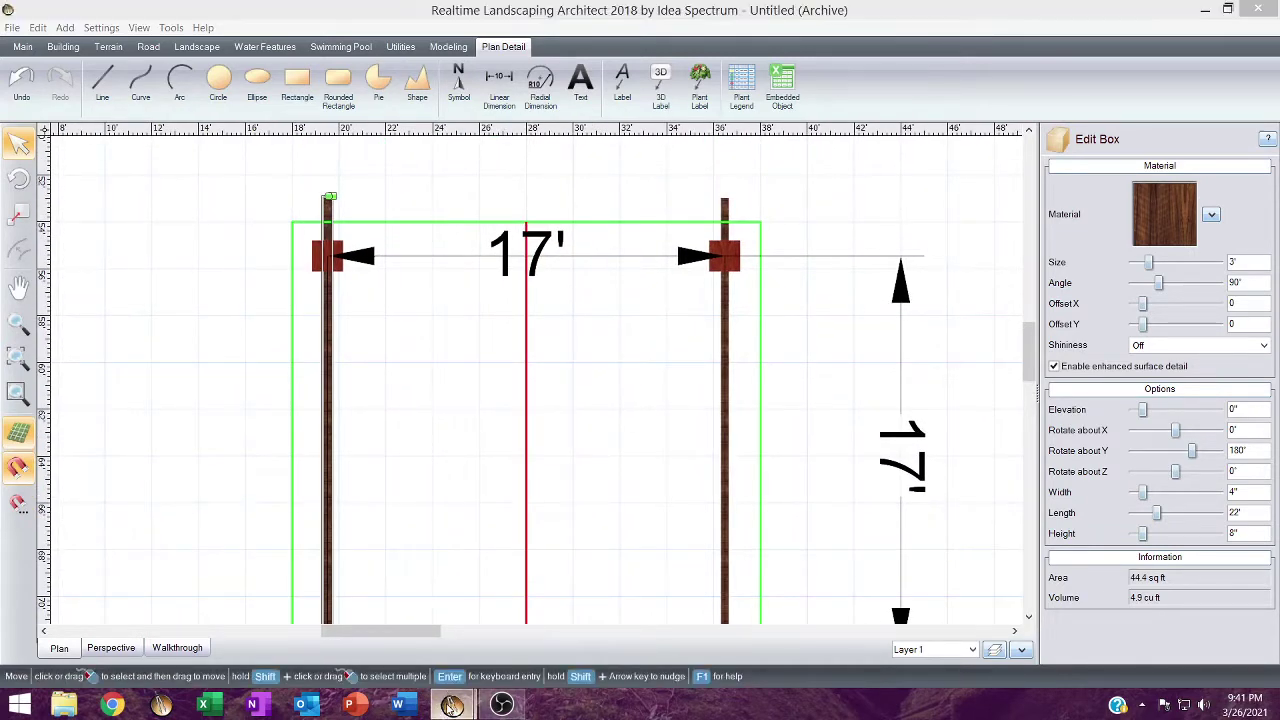
# Copy the 4" x 8" x 18' beam from Boards_archive.rla into the pavilion plan and centre it across the two upper posts.
pyautogui.moveTo(451, 705)
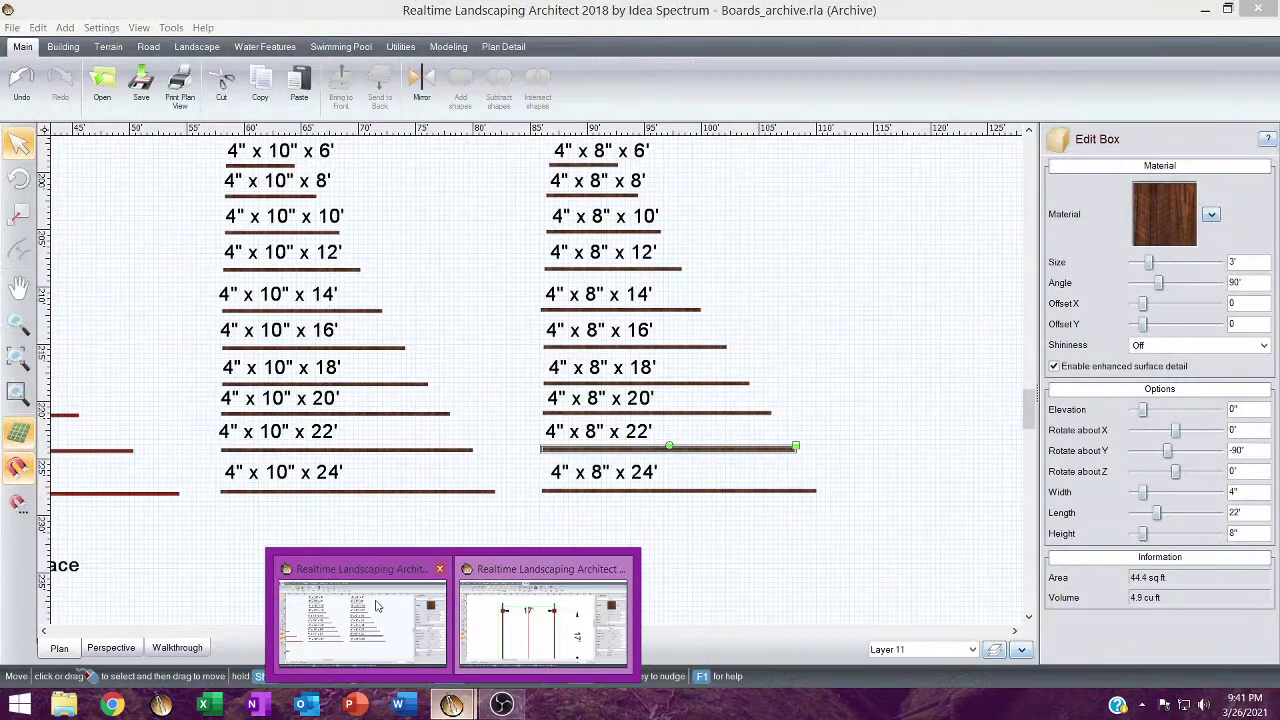
pyautogui.click(377, 605)
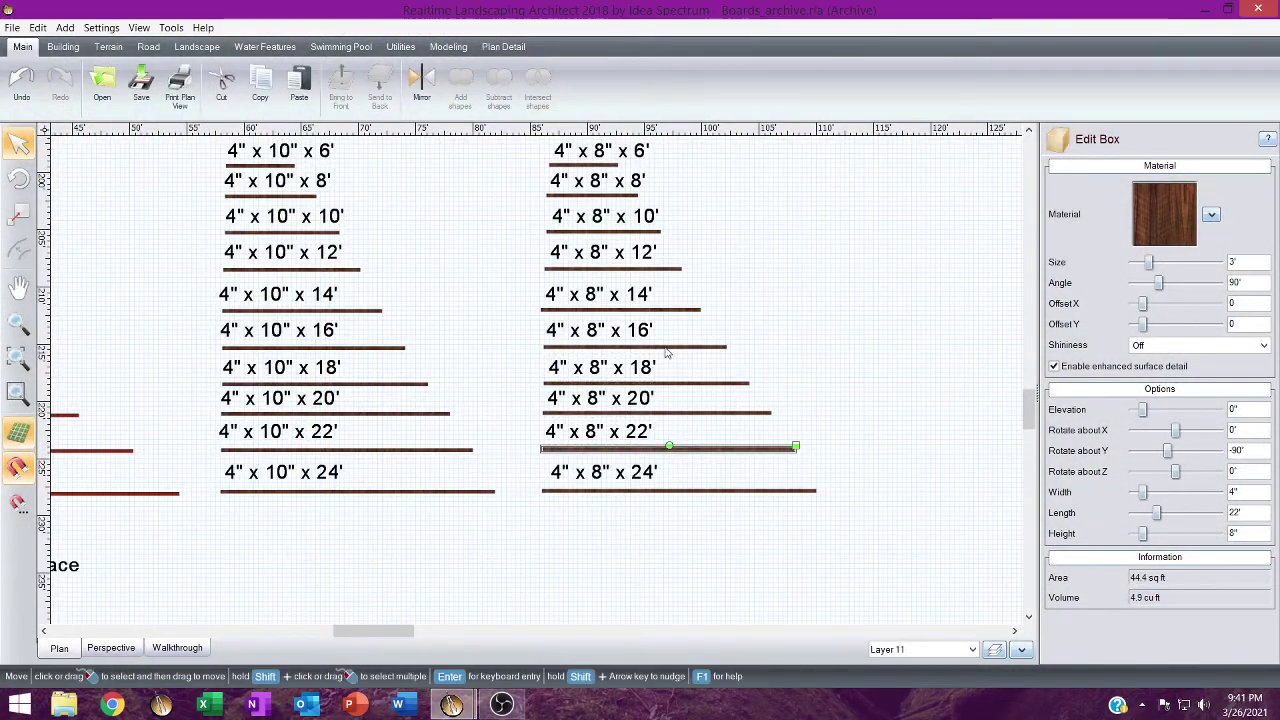
pyautogui.click(670, 388)
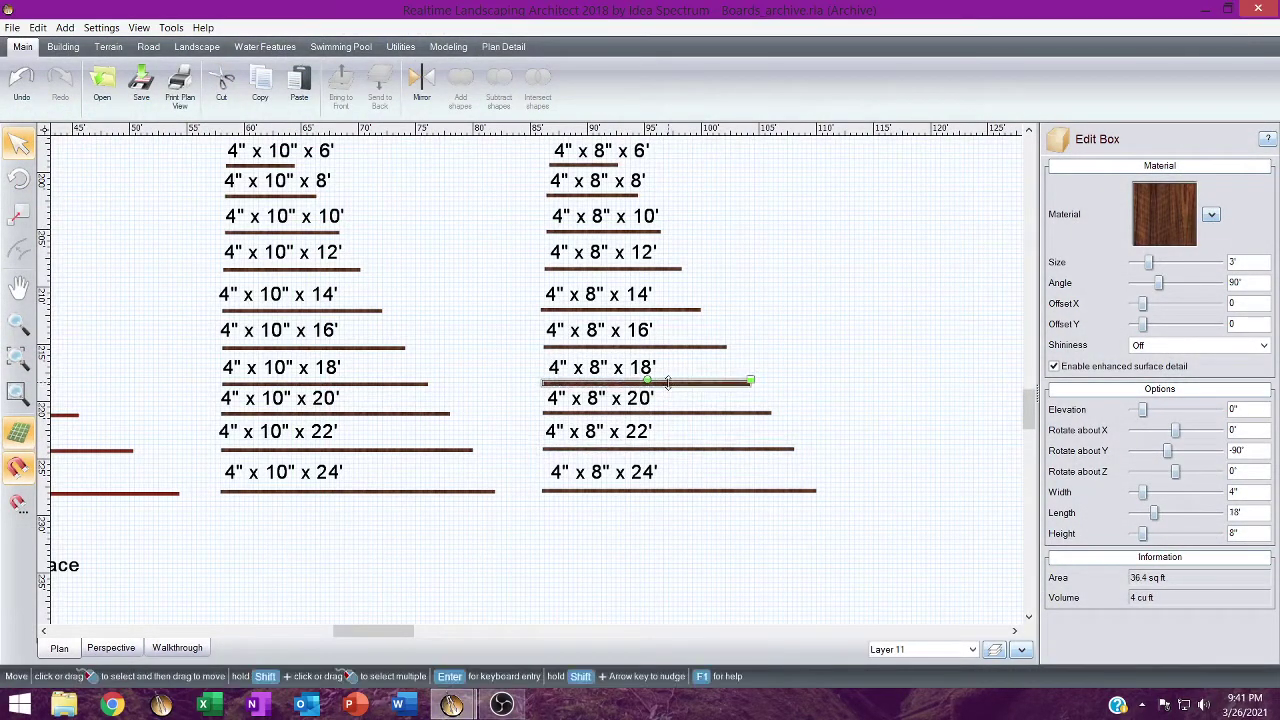
pyautogui.moveTo(455, 705)
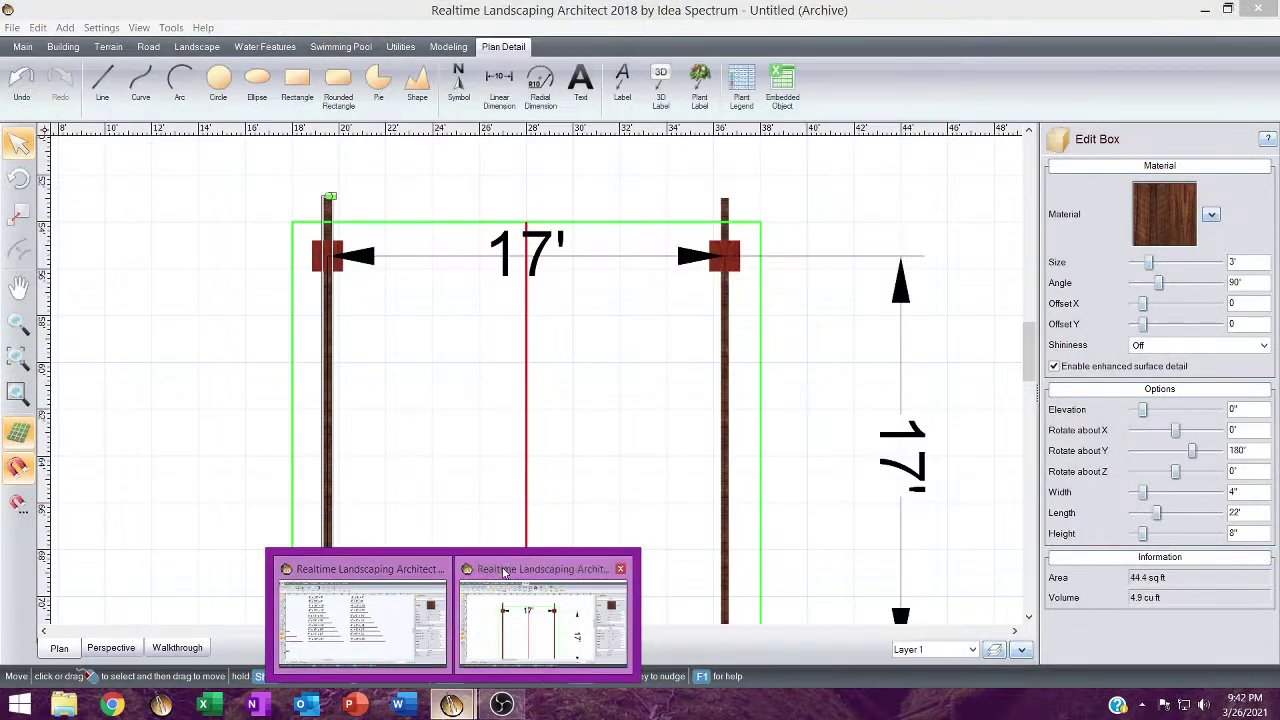
pyautogui.click(507, 573)
pyautogui.hotkey('ctrl', 'v')
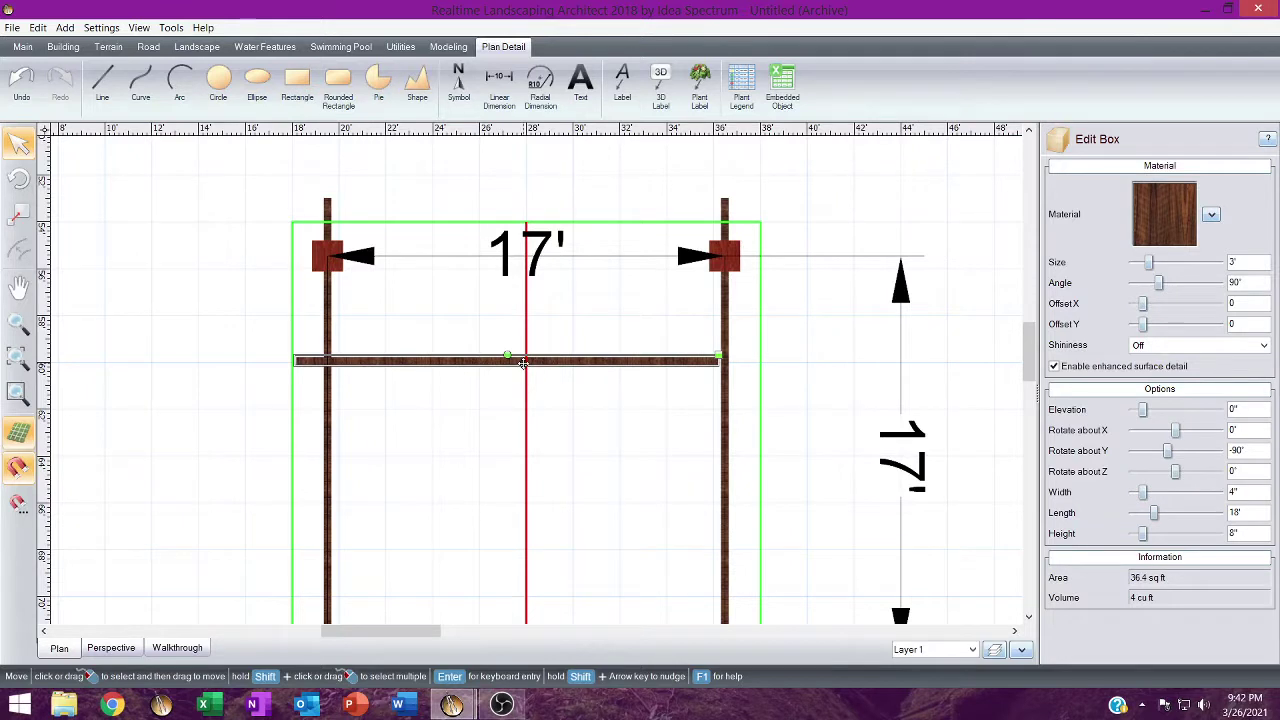
pyautogui.moveTo(522, 363); pyautogui.dragTo(551, 253)
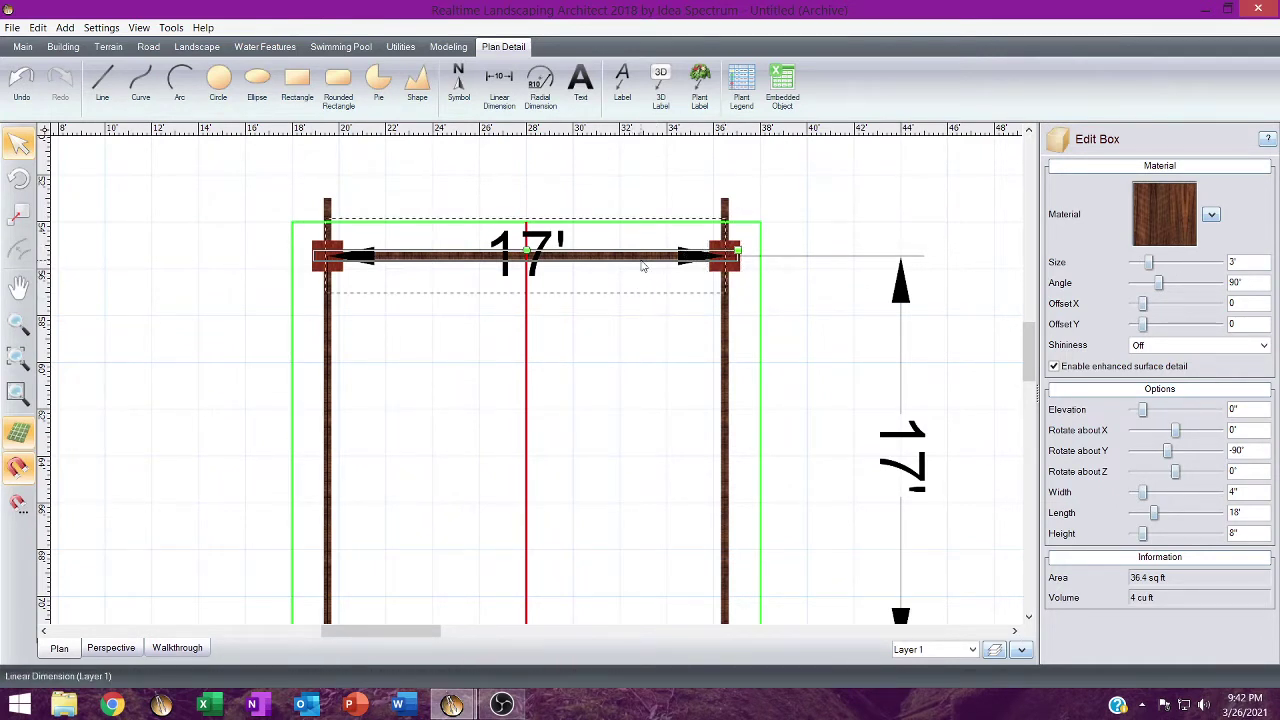
# Delete the 18' cross beam and both vertical 22' beams from the pavilion plan.
pyautogui.press('Delete')
pyautogui.click(726, 208)
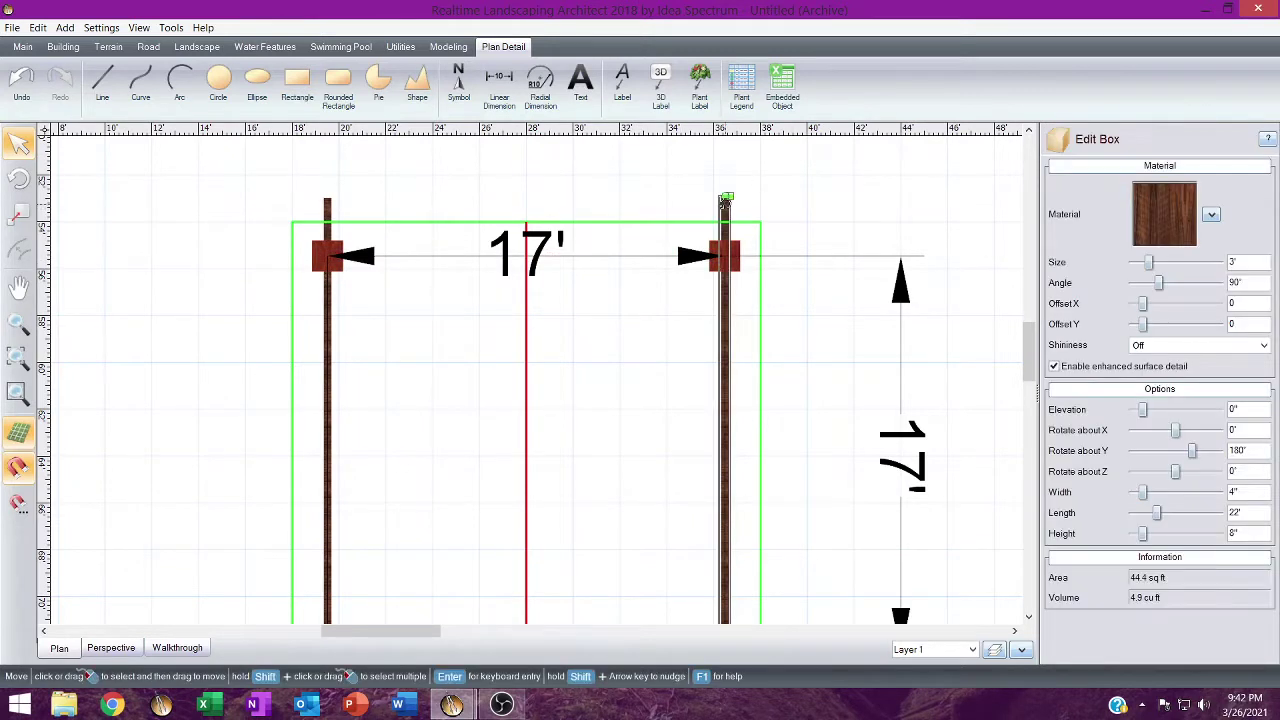
pyautogui.press('Delete')
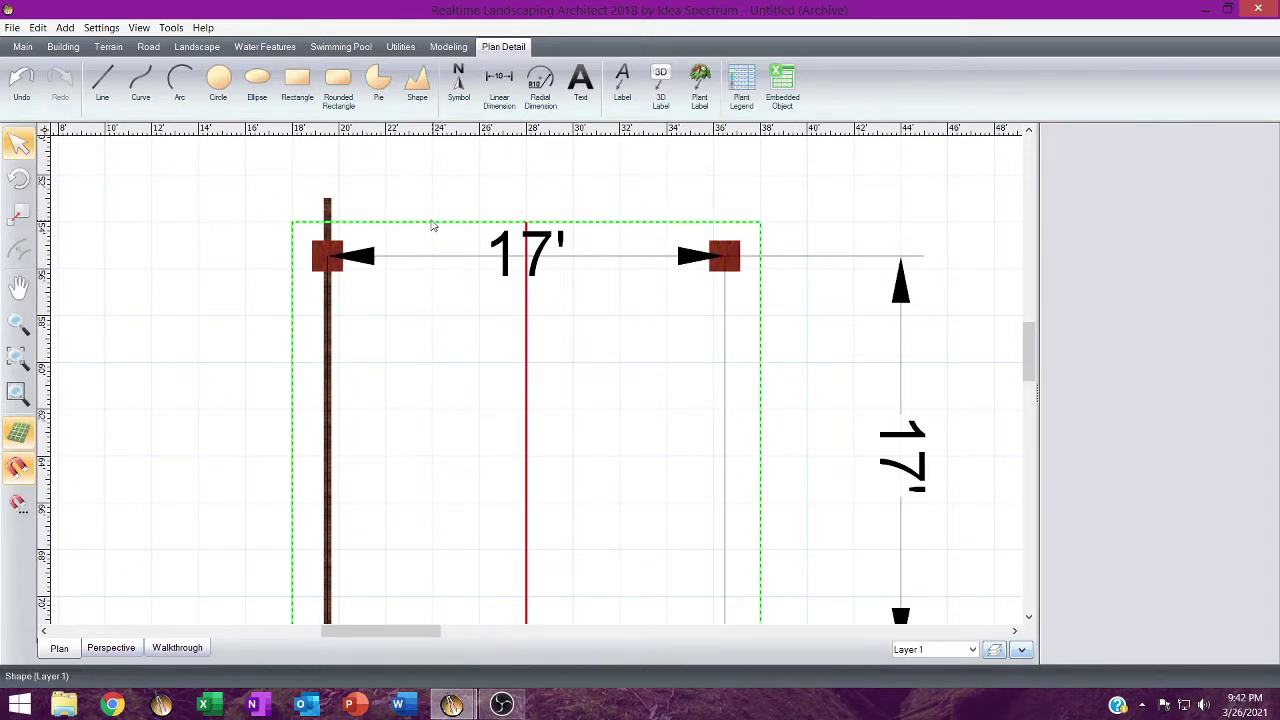
pyautogui.click(328, 208)
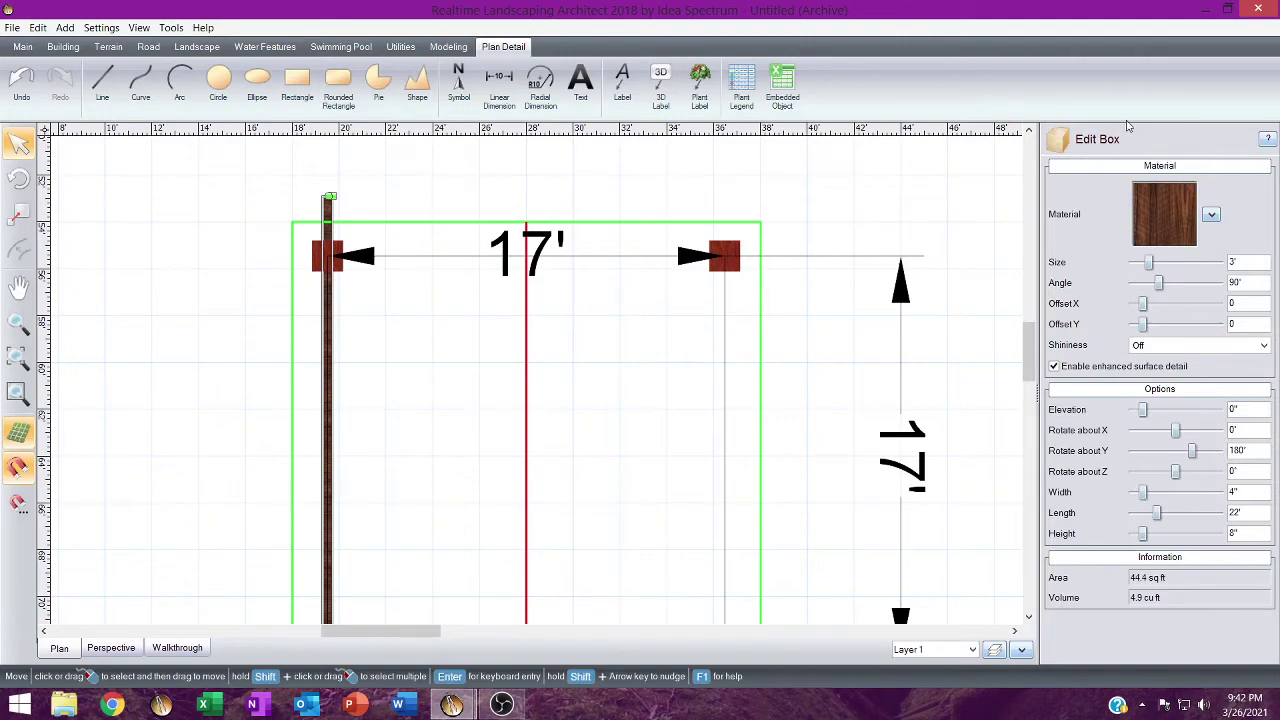
pyautogui.press('Delete')
# Switch to the Boards_archive.rla drawing and copy the red 4" x 12" x 22' beam.
pyautogui.moveTo(451, 705)
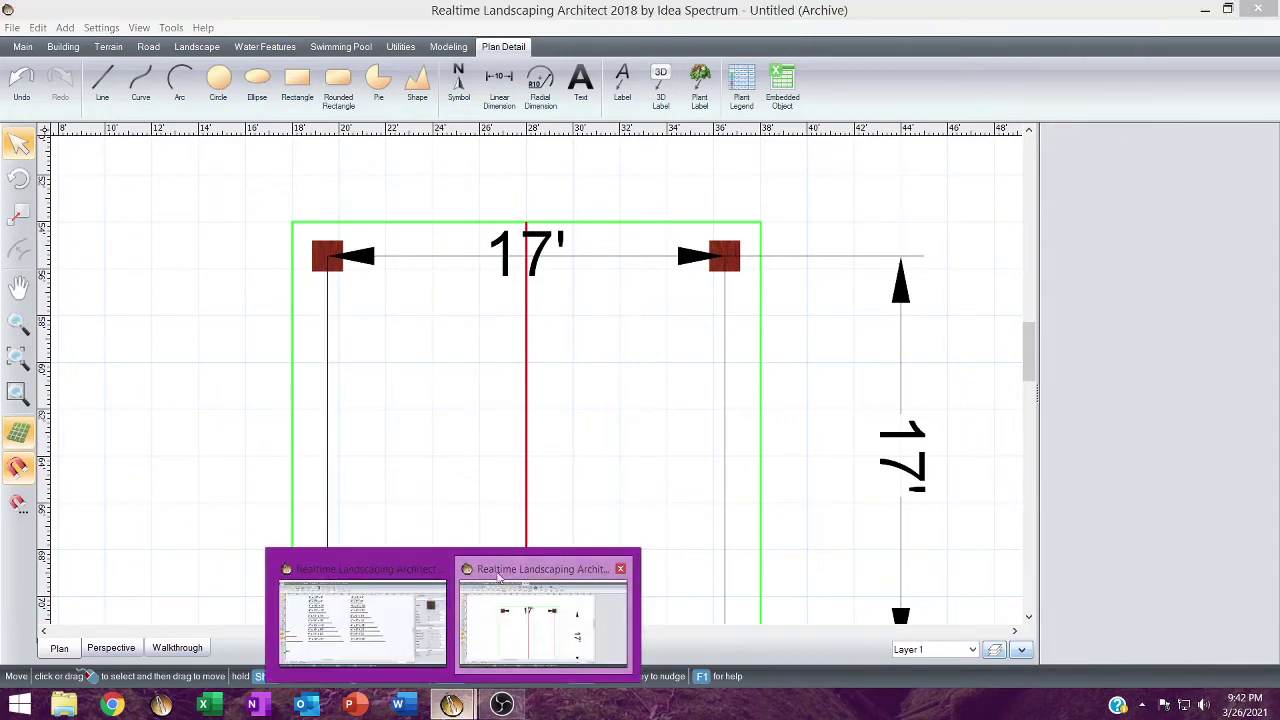
pyautogui.click(413, 590)
pyautogui.scroll(2, 641, 385)
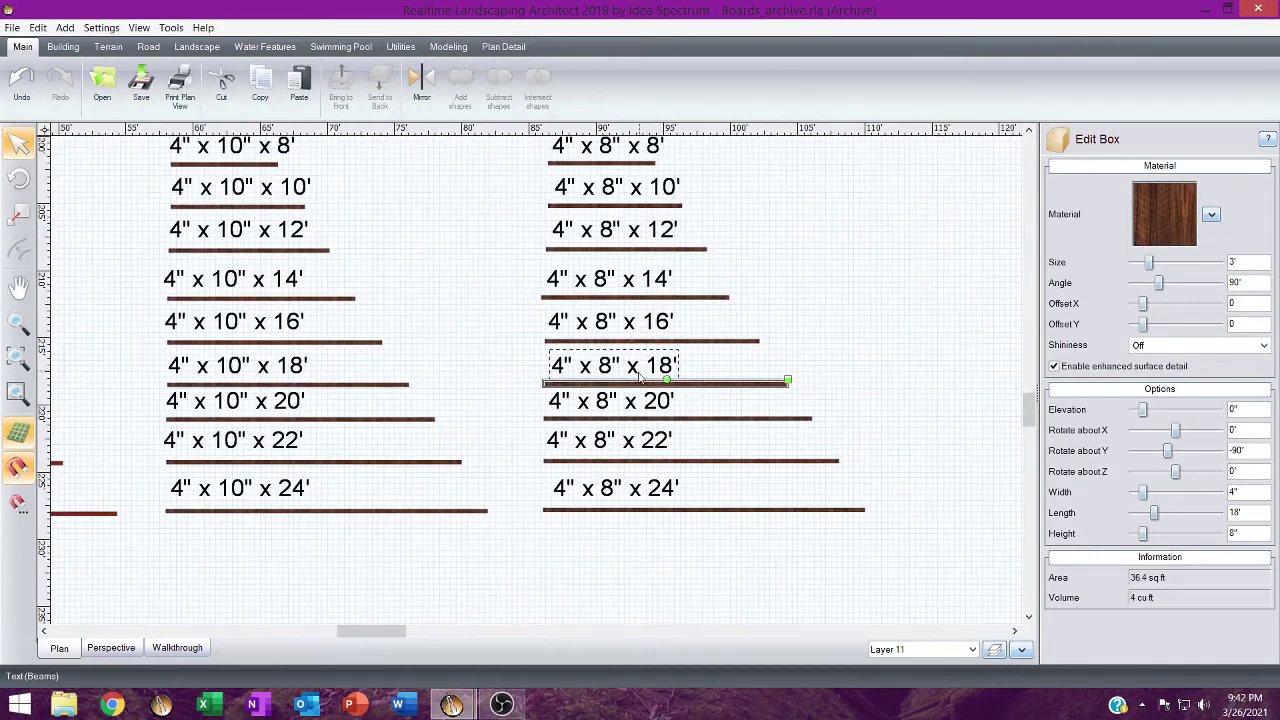
pyautogui.scroll(-2, 643, 411)
pyautogui.scroll(-4, 643, 411)
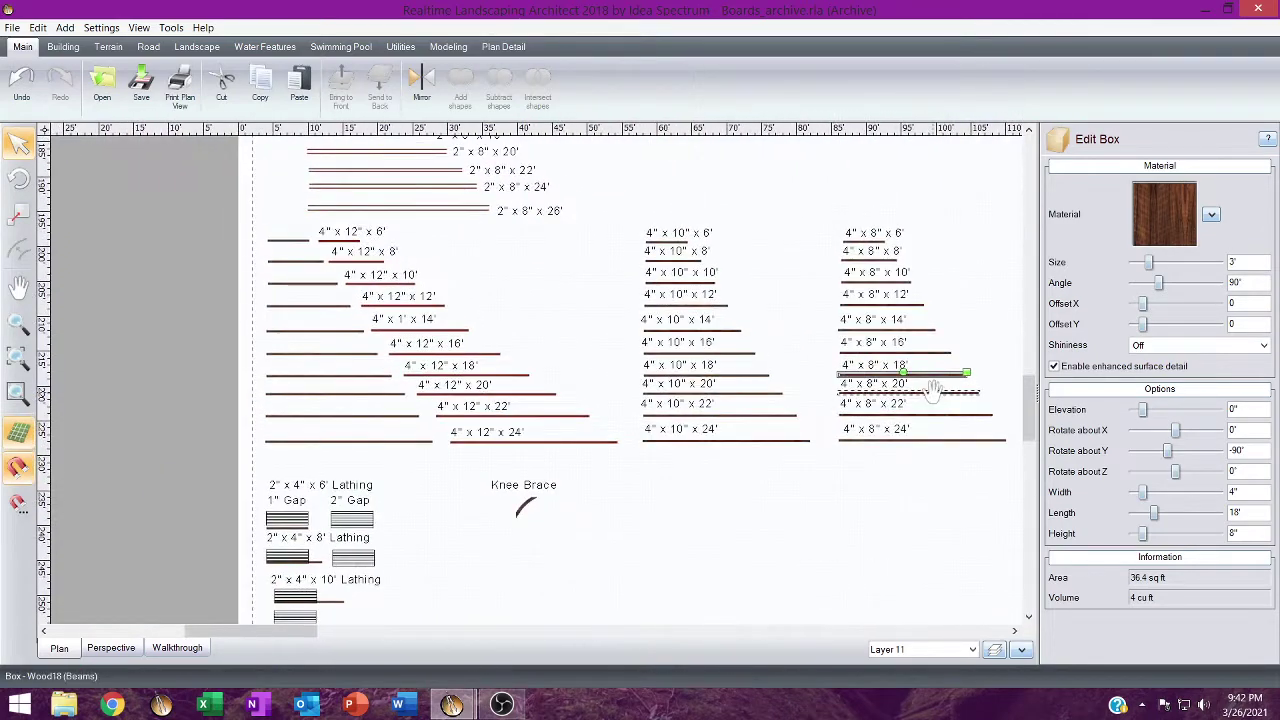
pyautogui.click(508, 376)
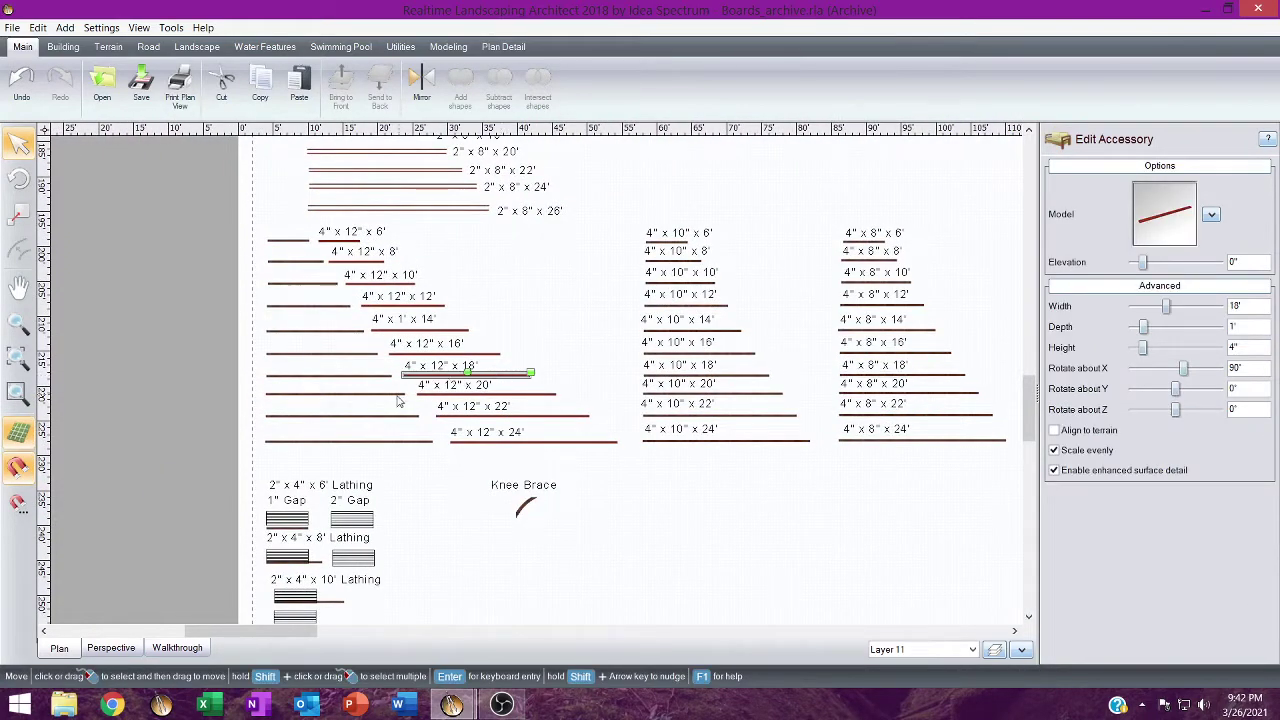
pyautogui.scroll(2, 532, 377)
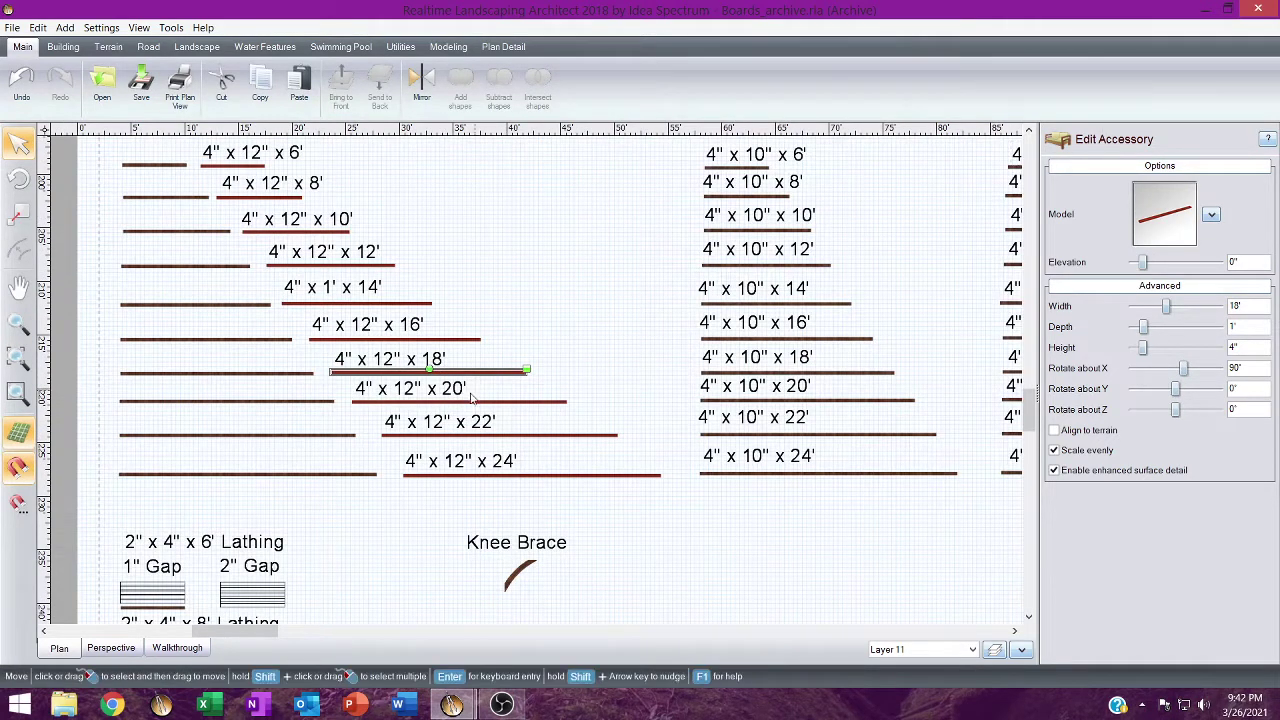
pyautogui.click(512, 436)
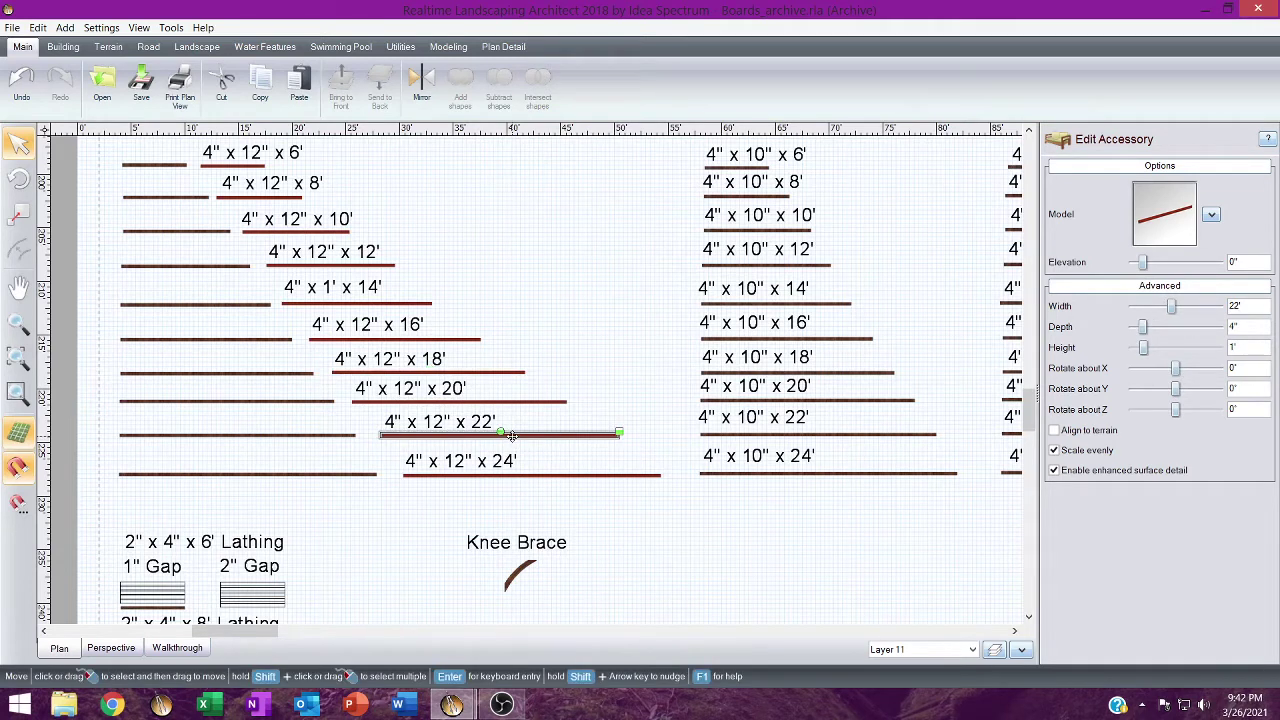
# Paste the 4" x 12" x 22' beam into the pavilion plan, rotate it to -90° about Y and centre one on each side's pair of posts.
pyautogui.moveTo(452, 705)
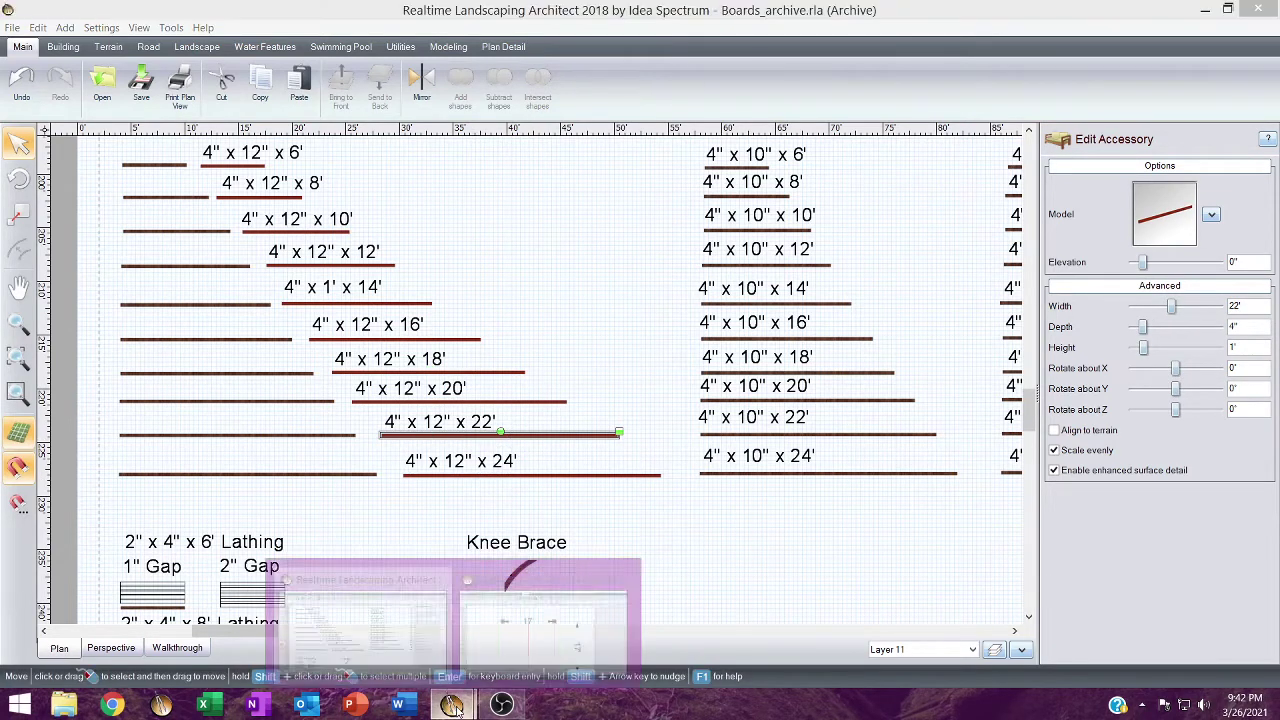
pyautogui.click(498, 615)
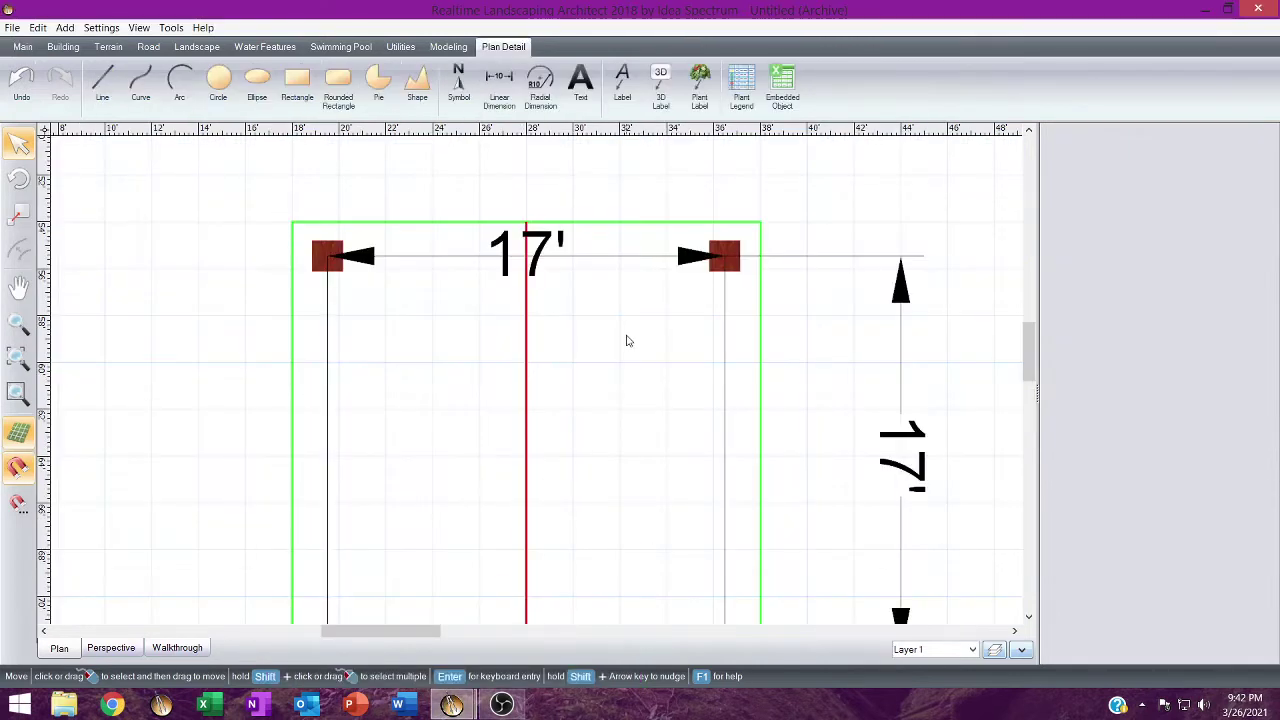
pyautogui.hotkey('ctrl', 'v')
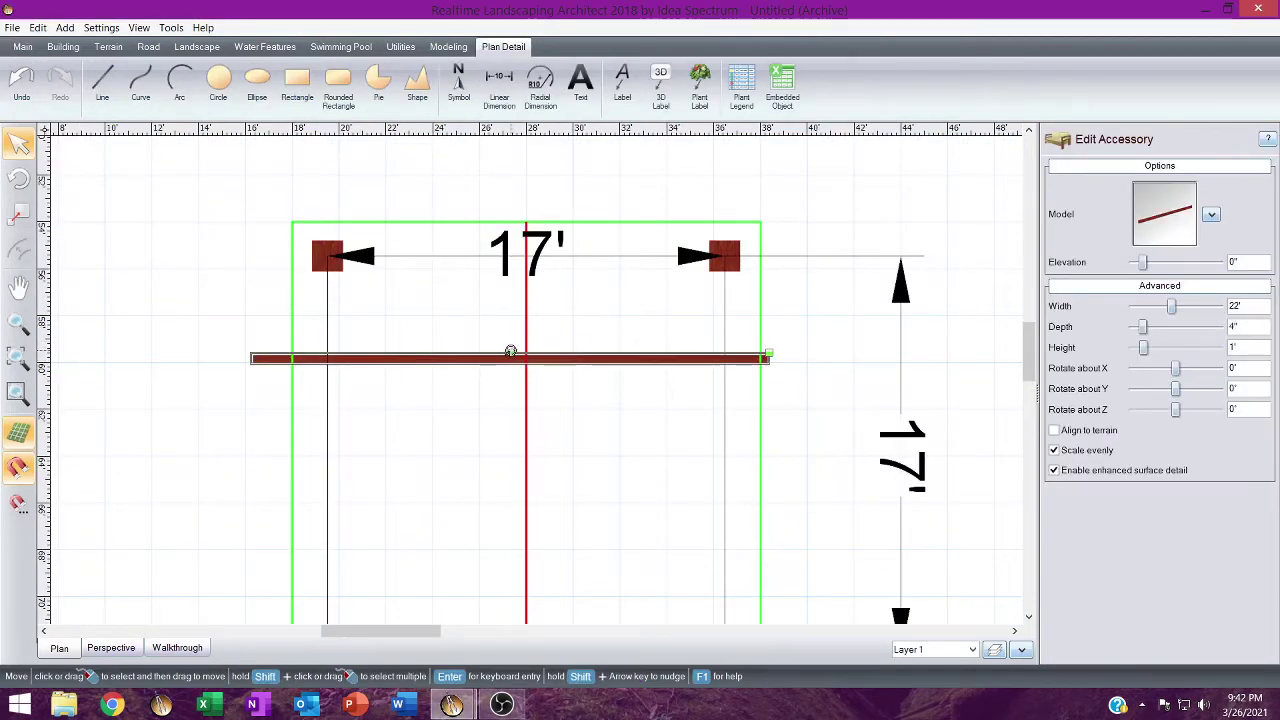
pyautogui.moveTo(511, 353); pyautogui.dragTo(720, 433)
pyautogui.hotkey('ctrl', 'd')
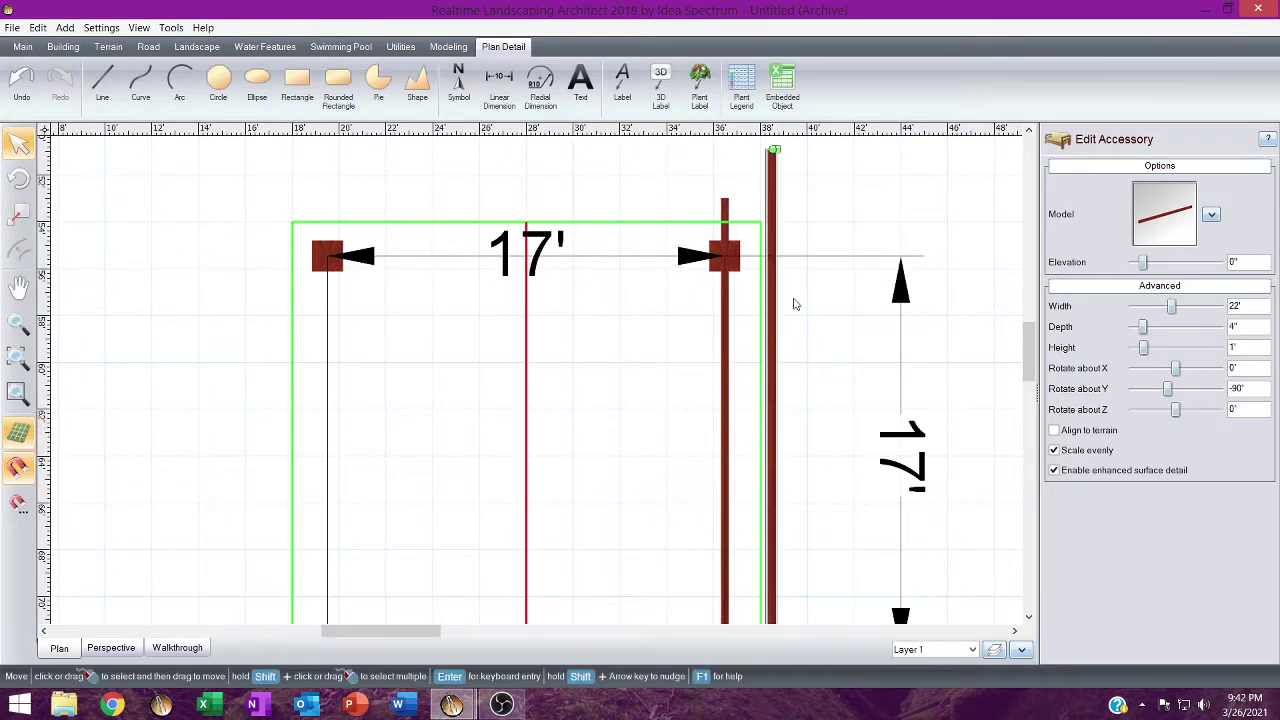
pyautogui.moveTo(773, 274); pyautogui.dragTo(339, 326)
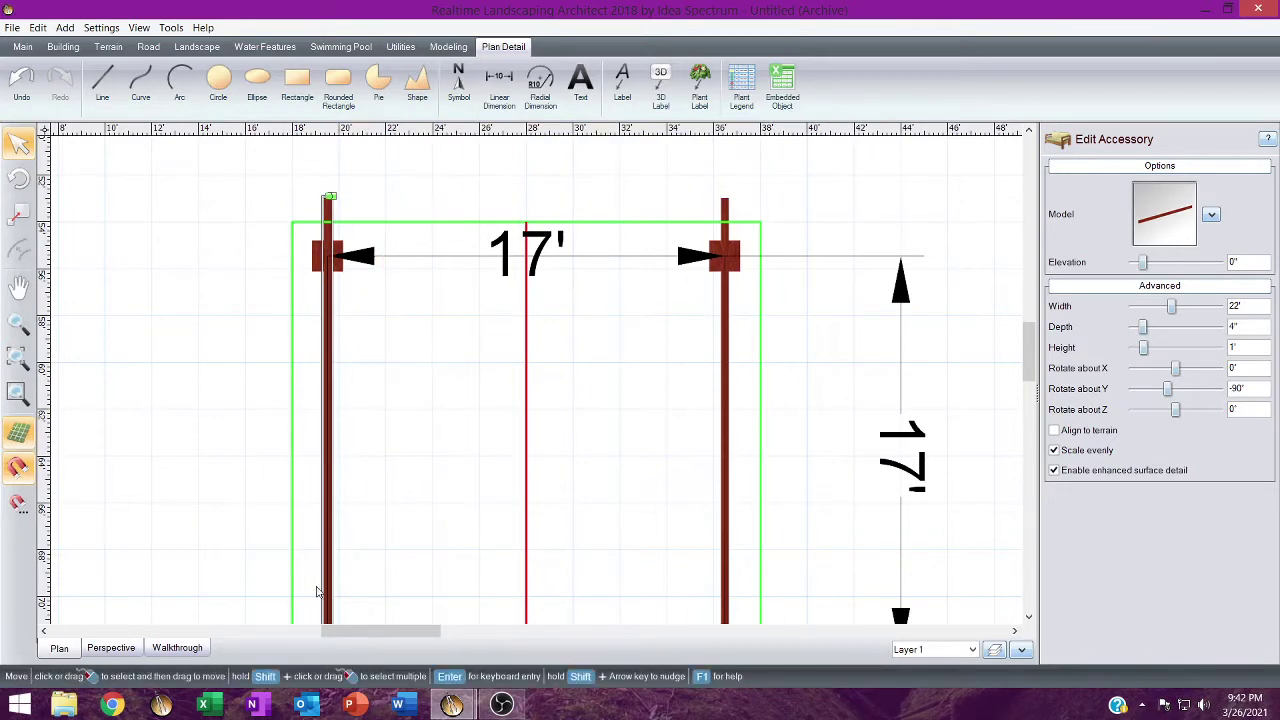
# Copy the 4" x 12" x 18' beam from Boards_archive.rla into the pavilion plan and centre it across the two upper posts.
pyautogui.moveTo(456, 700)
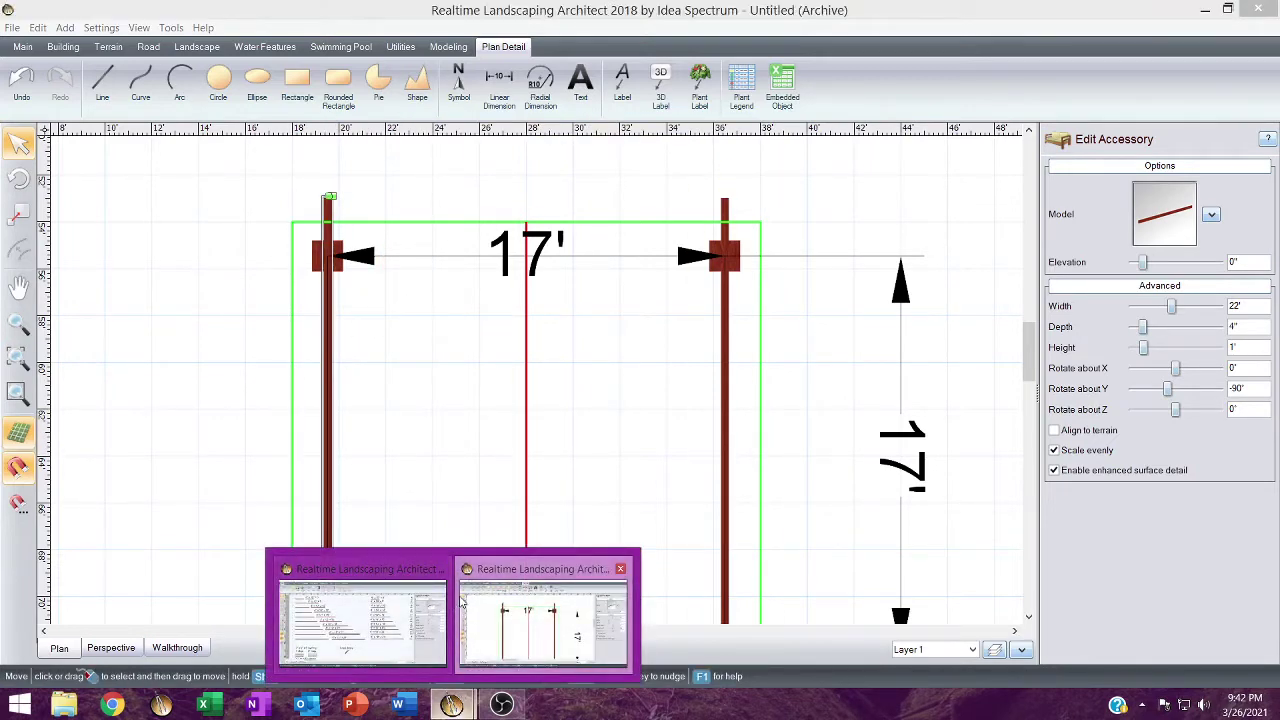
pyautogui.click(360, 620)
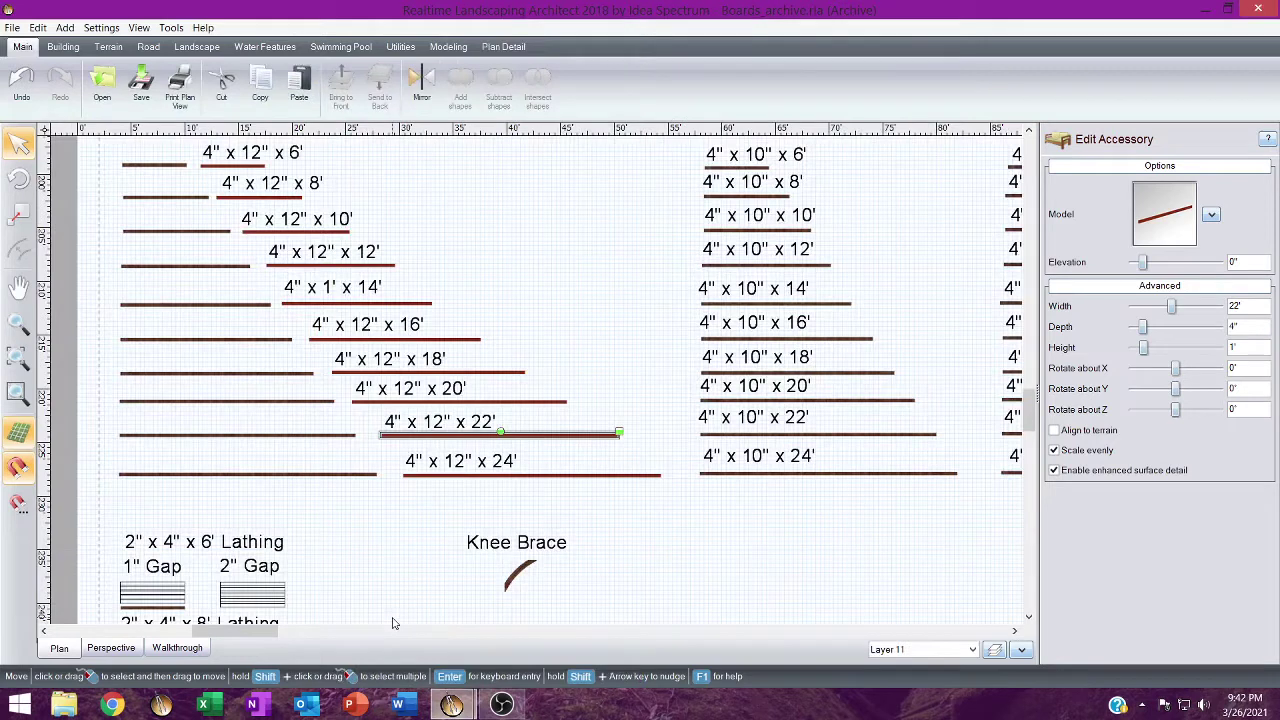
pyautogui.click(441, 372)
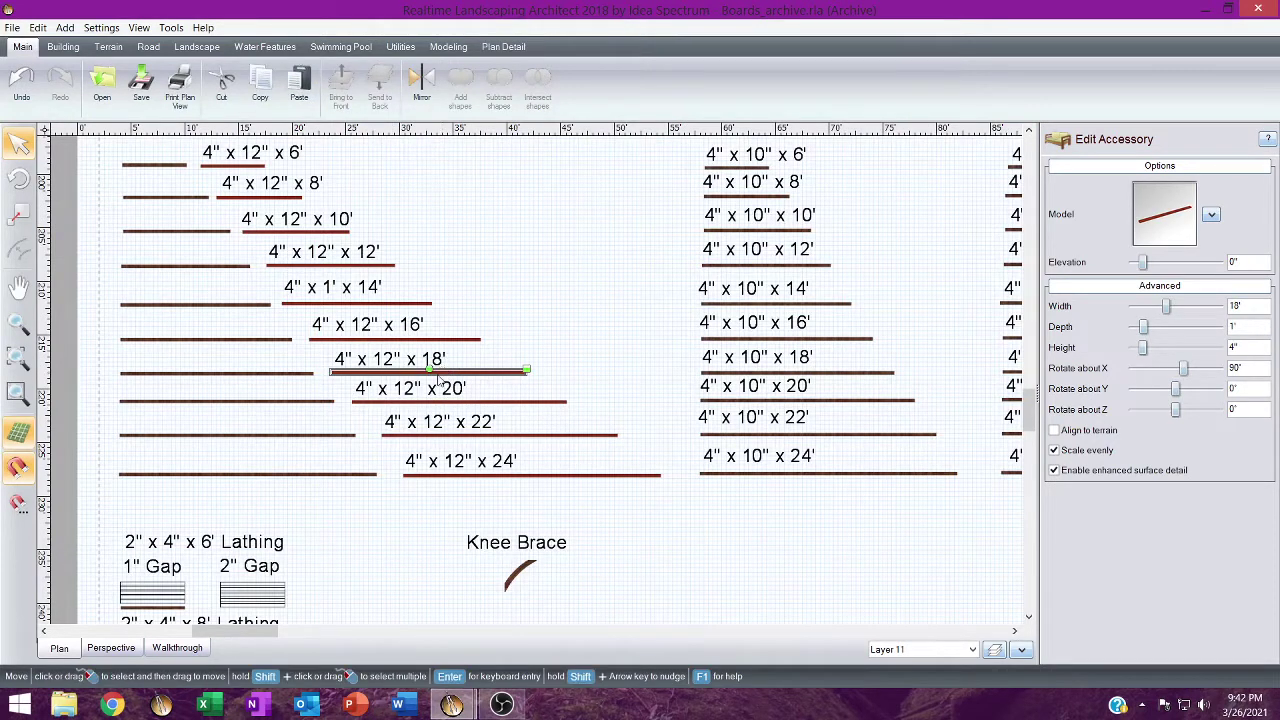
pyautogui.moveTo(455, 700)
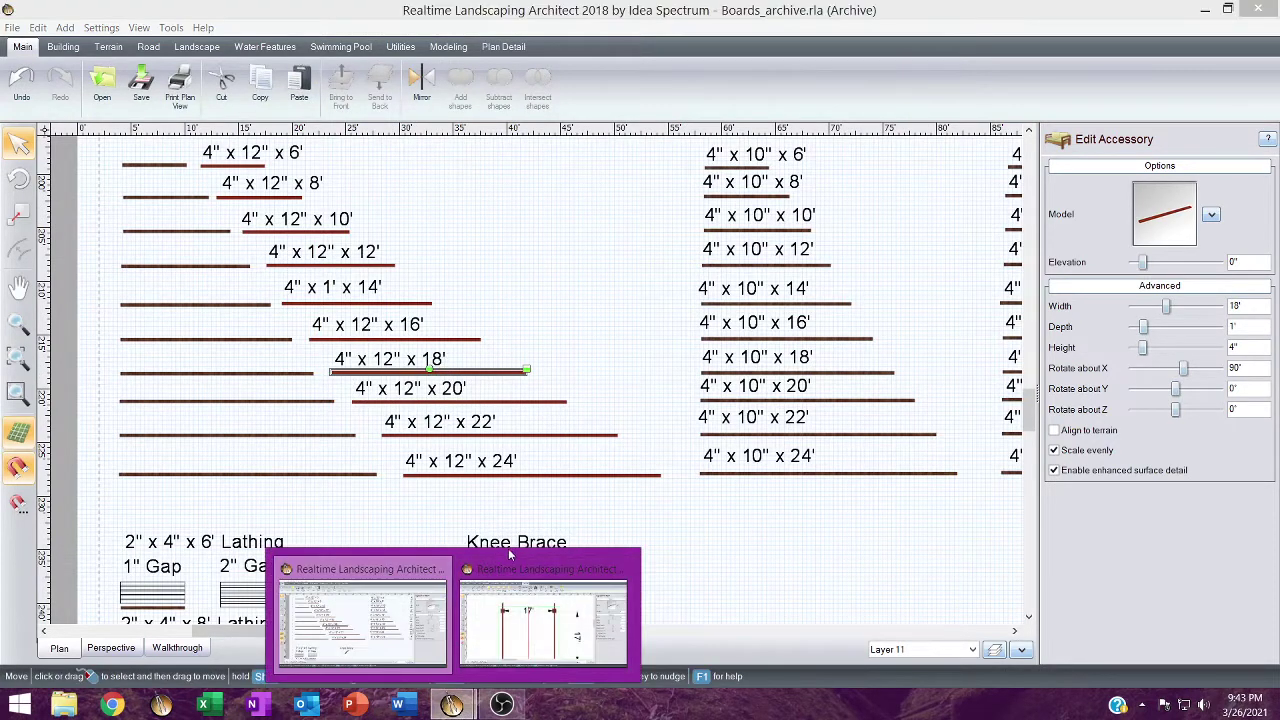
pyautogui.click(483, 577)
pyautogui.hotkey('ctrl', 'v')
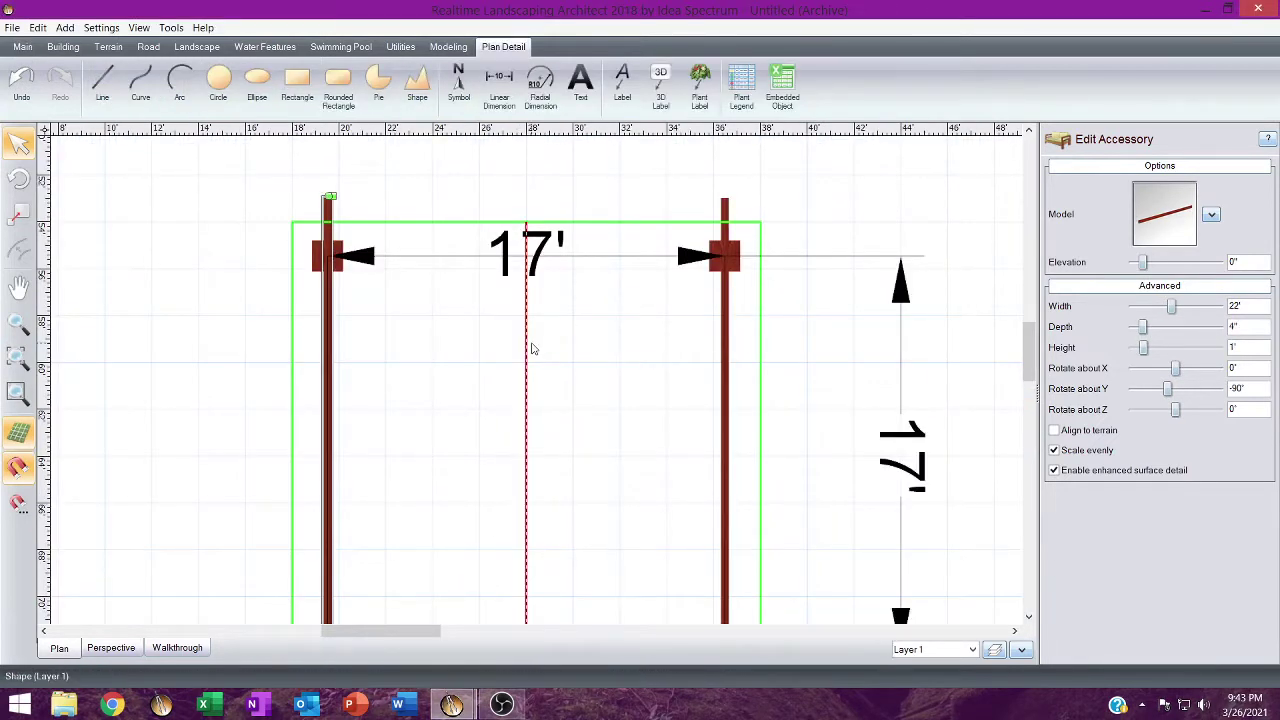
pyautogui.click(541, 362)
pyautogui.moveTo(541, 362); pyautogui.dragTo(524, 256)
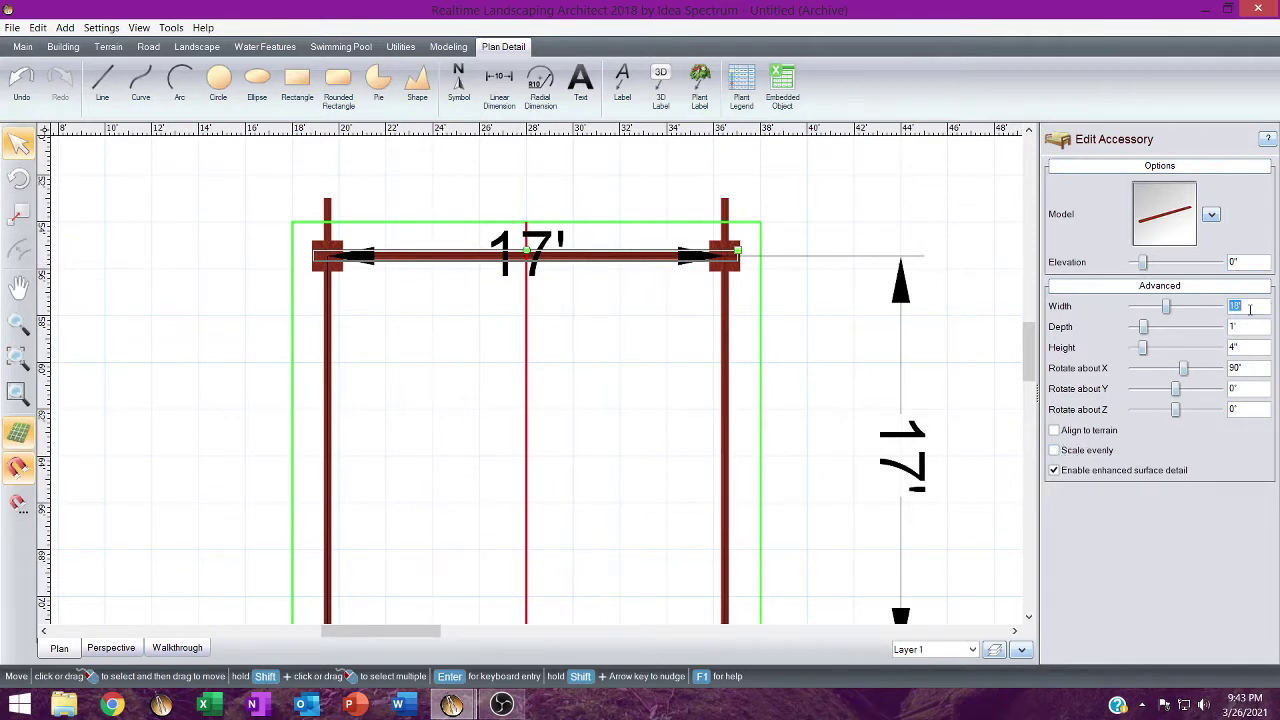
# Set the cross beam's width to 17' with even scaling off, and centre a copy of it across the two lower posts.
pyautogui.press('Tab')
pyautogui.moveTo(580, 343); pyautogui.dragTo(627, 270)
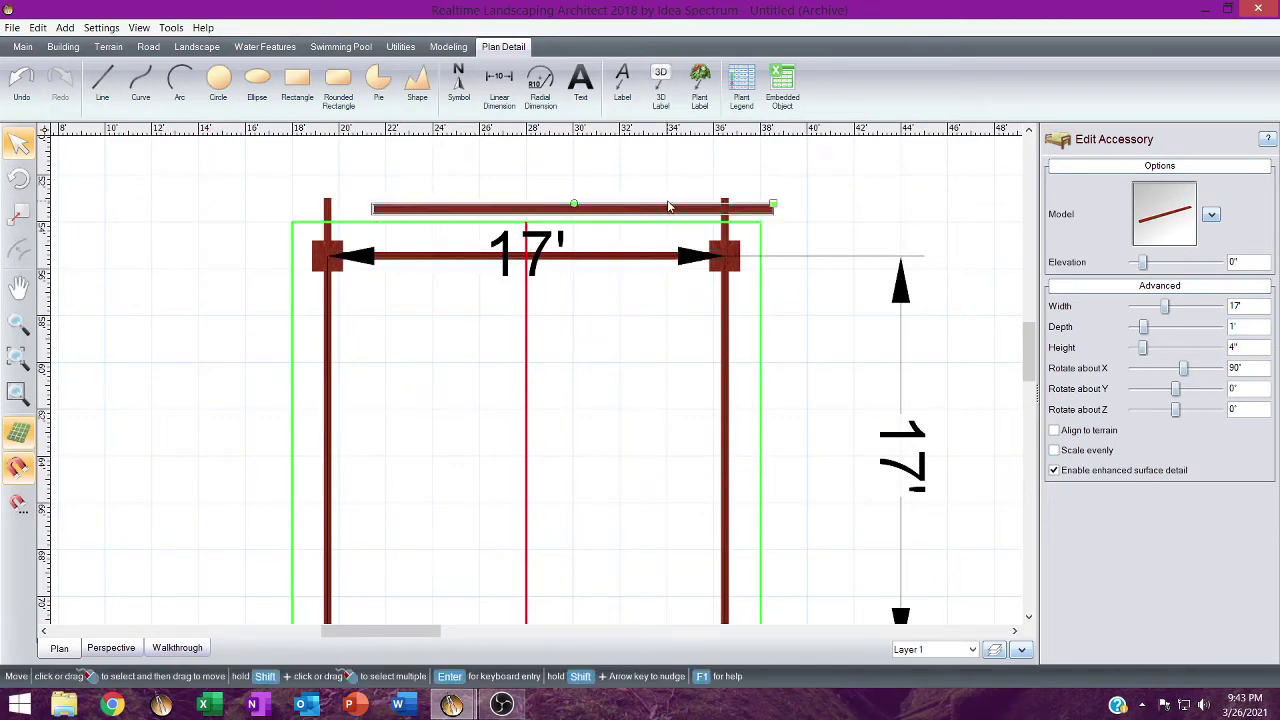
pyautogui.moveTo(665, 206); pyautogui.dragTo(646, 477)
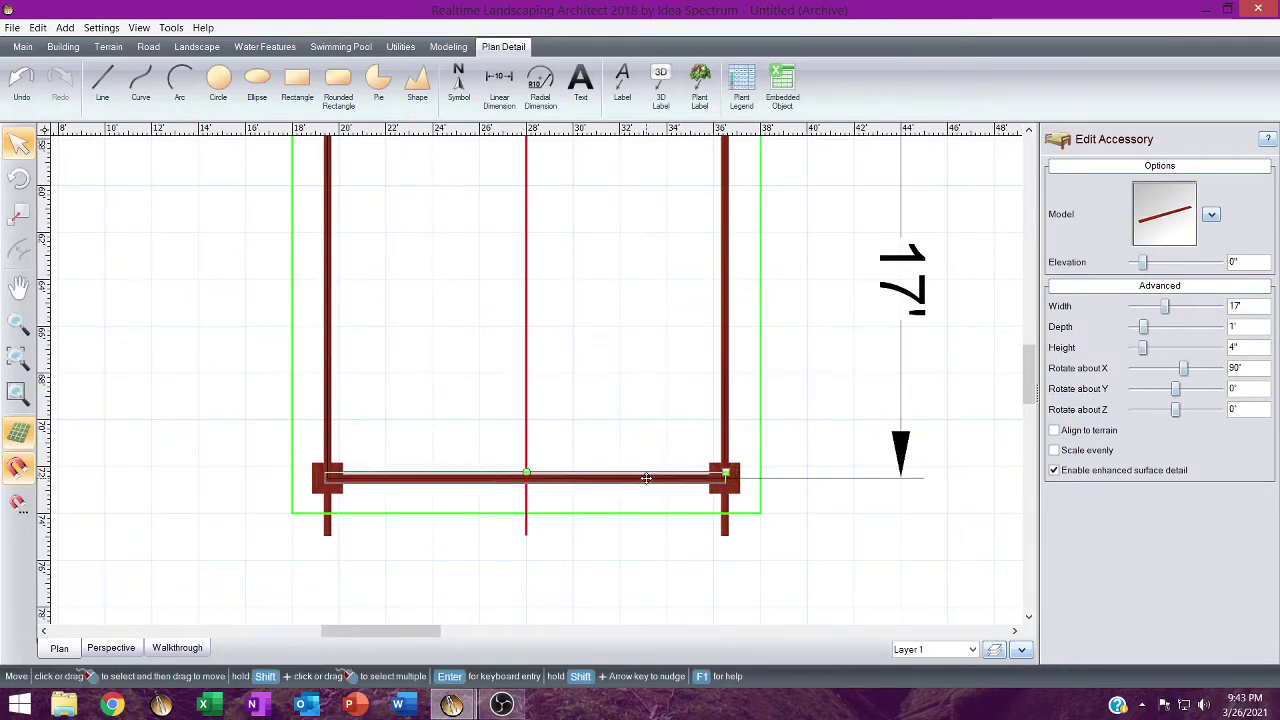
# In the perspective view, select both 17' cross beams and raise their elevation to 8'-6".
pyautogui.click(111, 648)
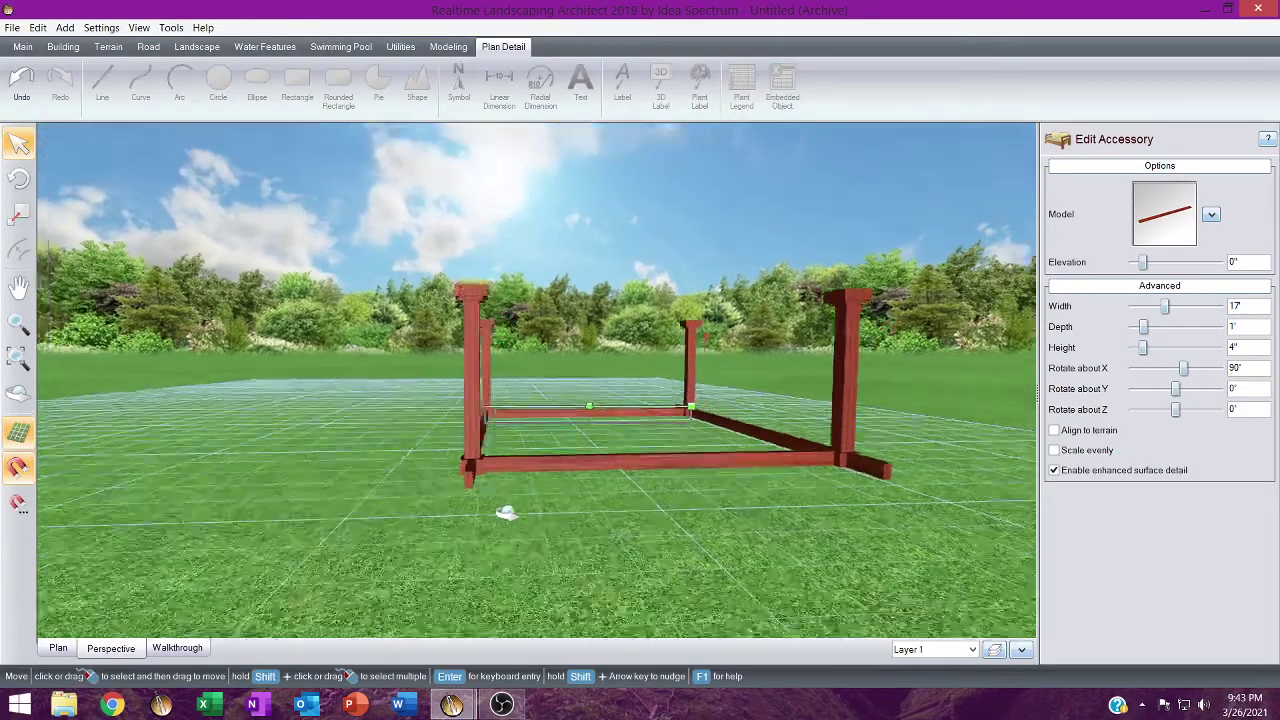
pyautogui.moveTo(507, 512)
pyautogui.mouseDown(button='middle')
pyautogui.moveTo(520, 509)
pyautogui.moveTo(491, 505)
pyautogui.mouseUp(button='middle')
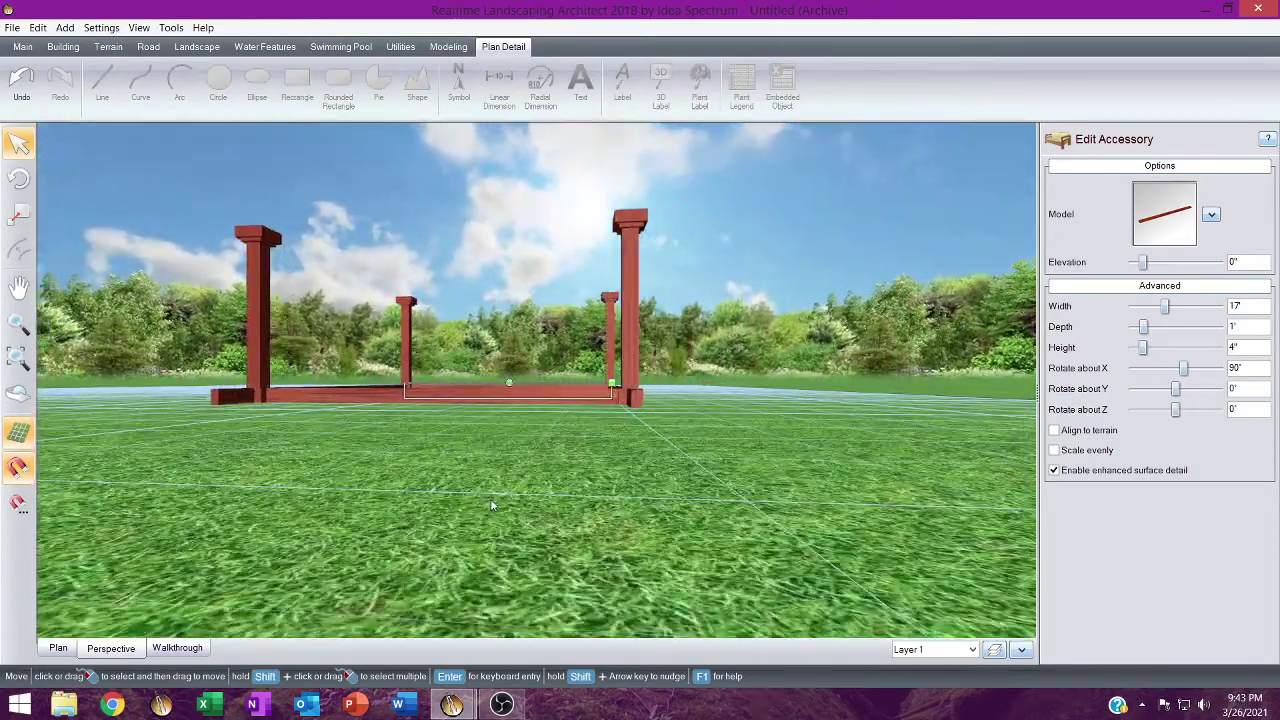
pyautogui.keyDown('shift'); pyautogui.click(527, 422); pyautogui.keyUp('shift')
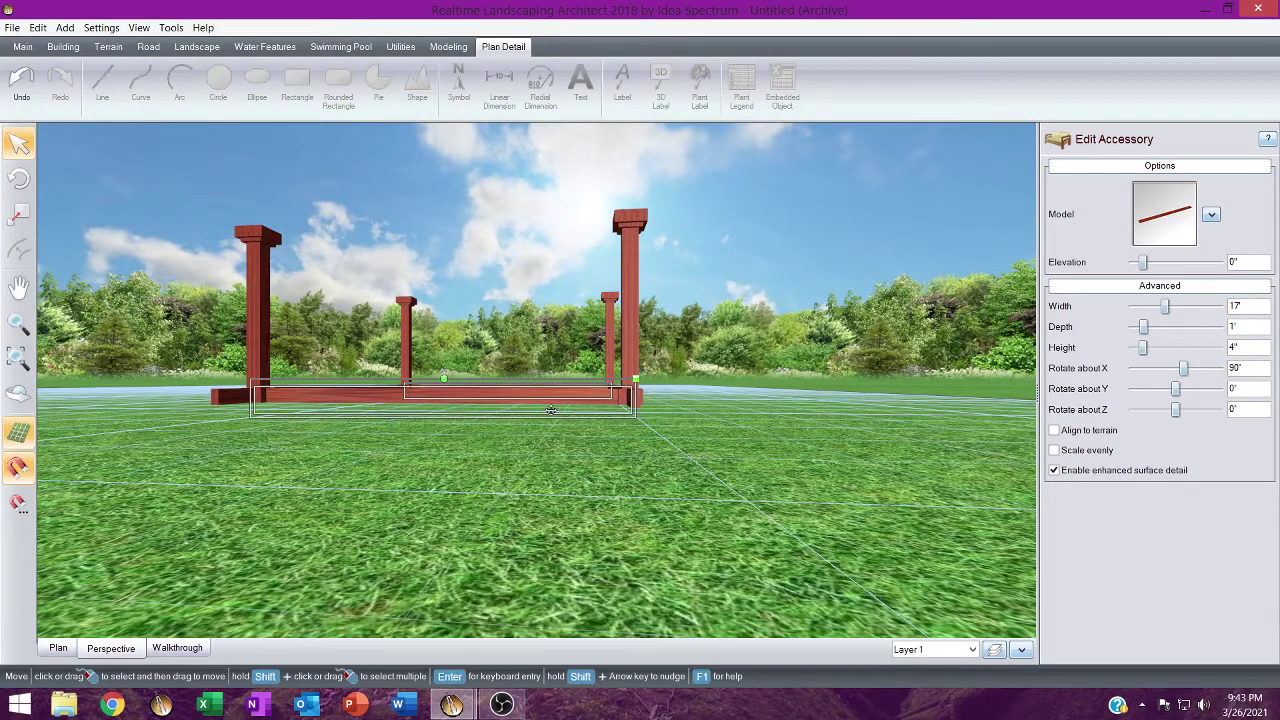
pyautogui.moveTo(545, 410); pyautogui.dragTo(548, 456, button='middle')
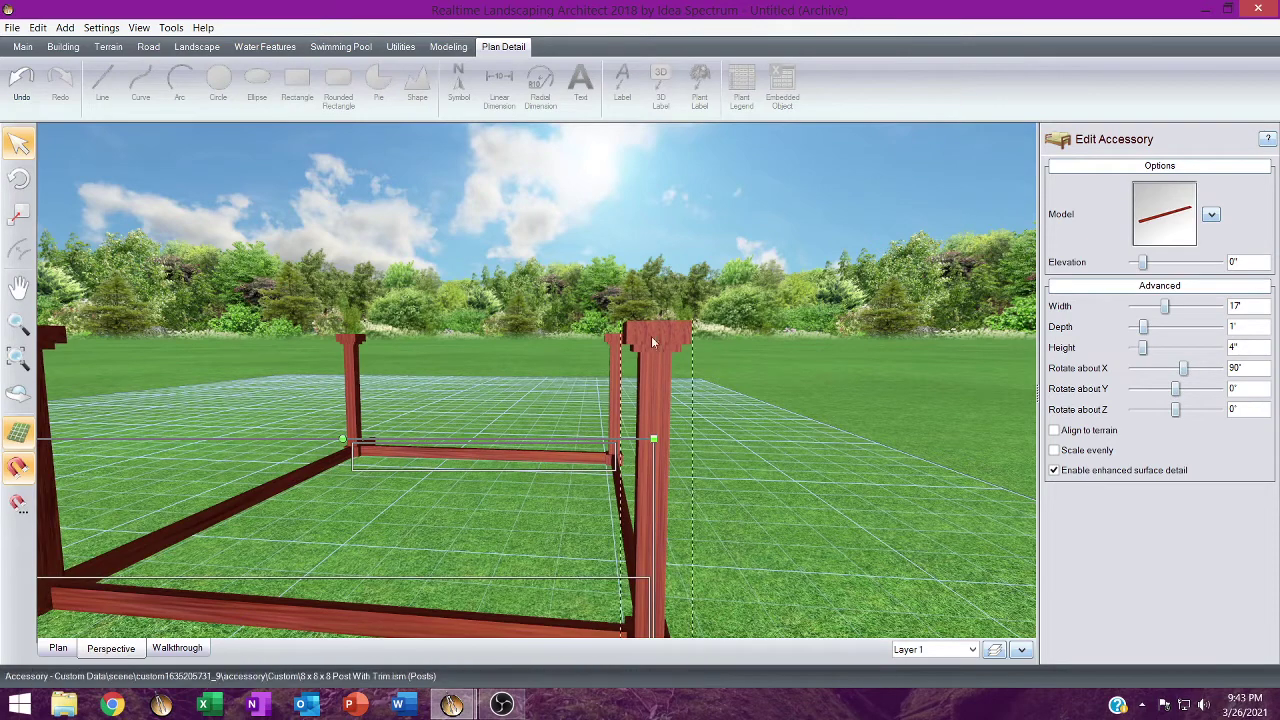
pyautogui.moveTo(703, 354); pyautogui.dragTo(643, 209, button='middle')
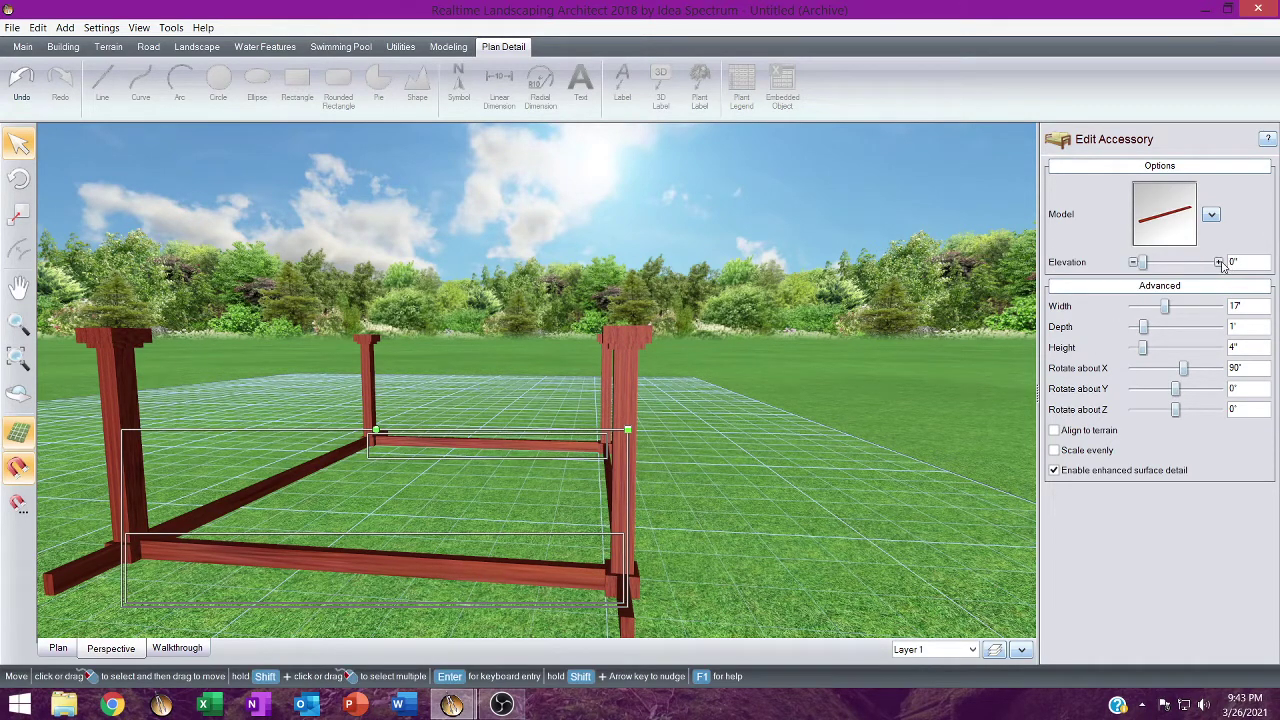
pyautogui.moveTo(1219, 262); pyautogui.dragTo(1221, 263)
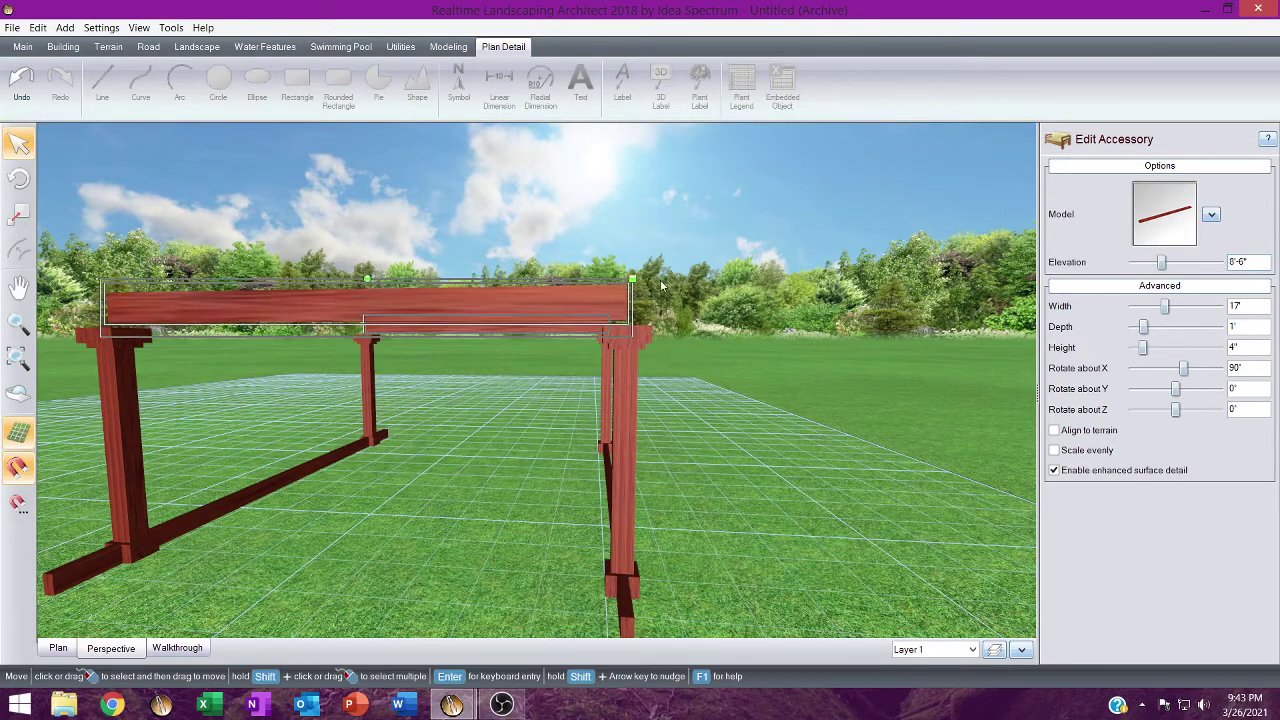
# Lower both 17' cross beams to an elevation of 8'-4" and check how they sit against the post caps.
pyautogui.moveTo(655, 300); pyautogui.dragTo(630, 700, button='middle')
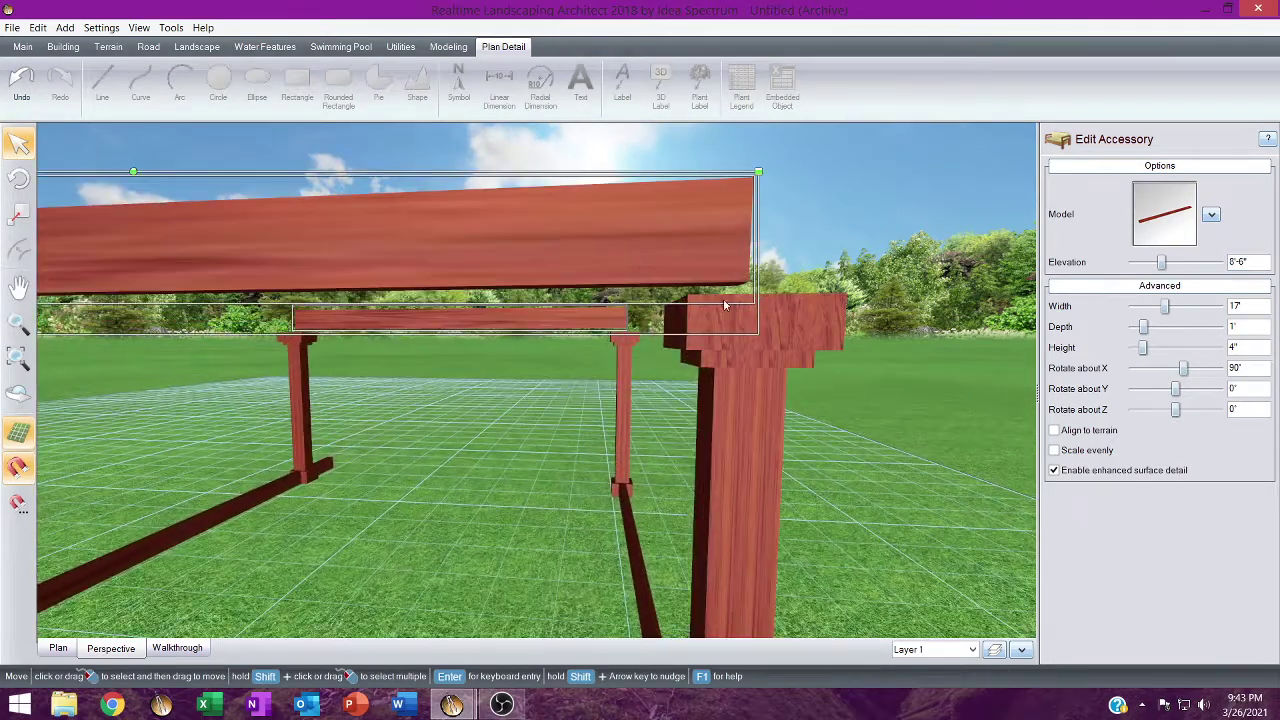
pyautogui.click(1133, 263)
pyautogui.click(1133, 263)
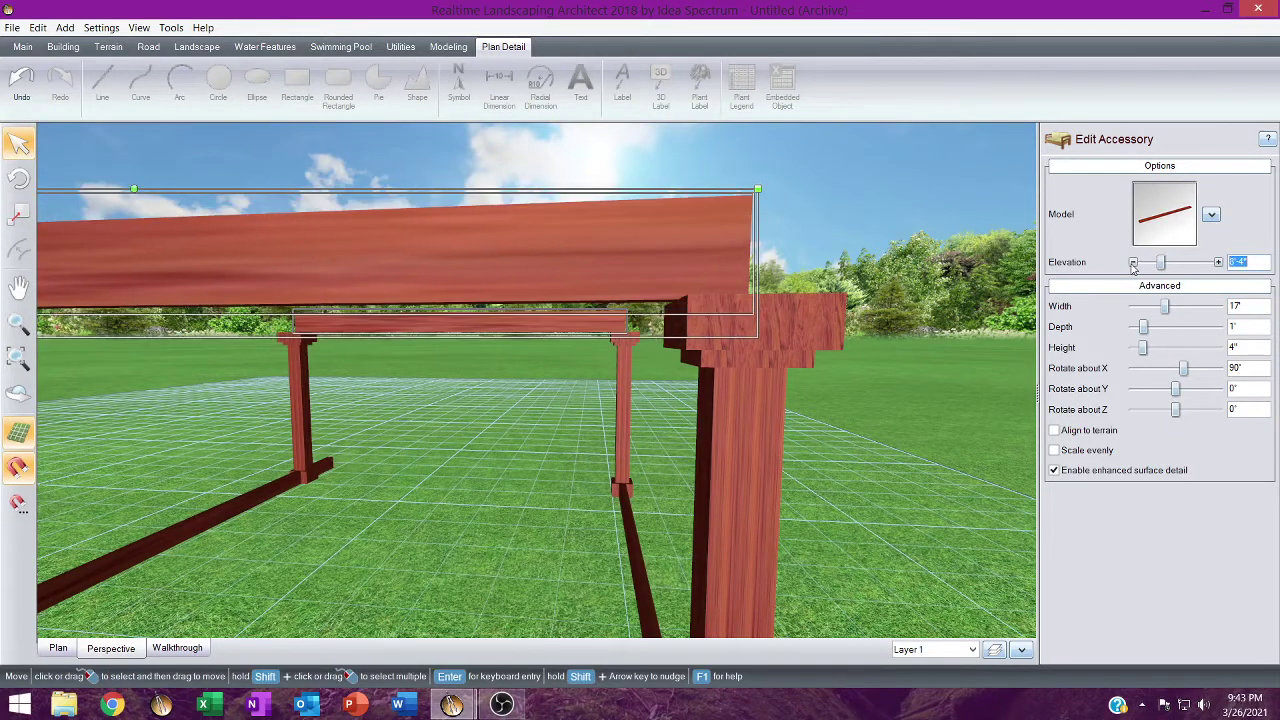
pyautogui.moveTo(765, 260); pyautogui.dragTo(660, 295, button='middle')
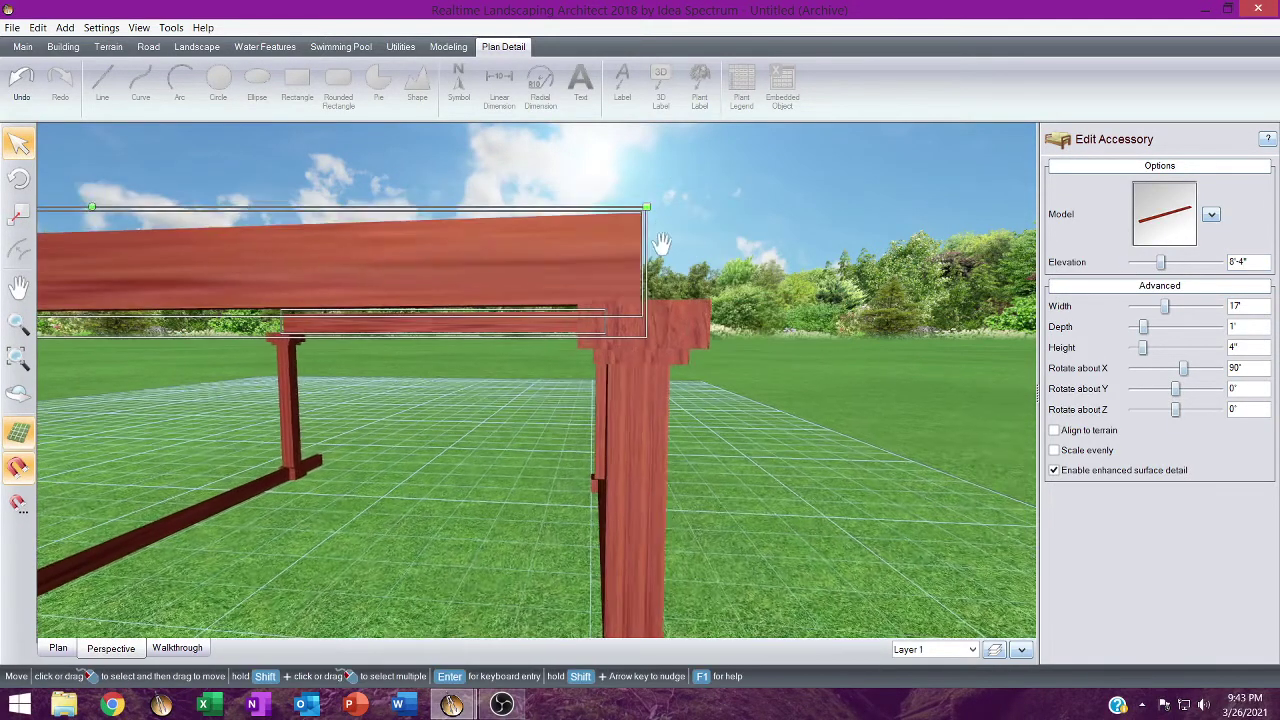
pyautogui.click(654, 307)
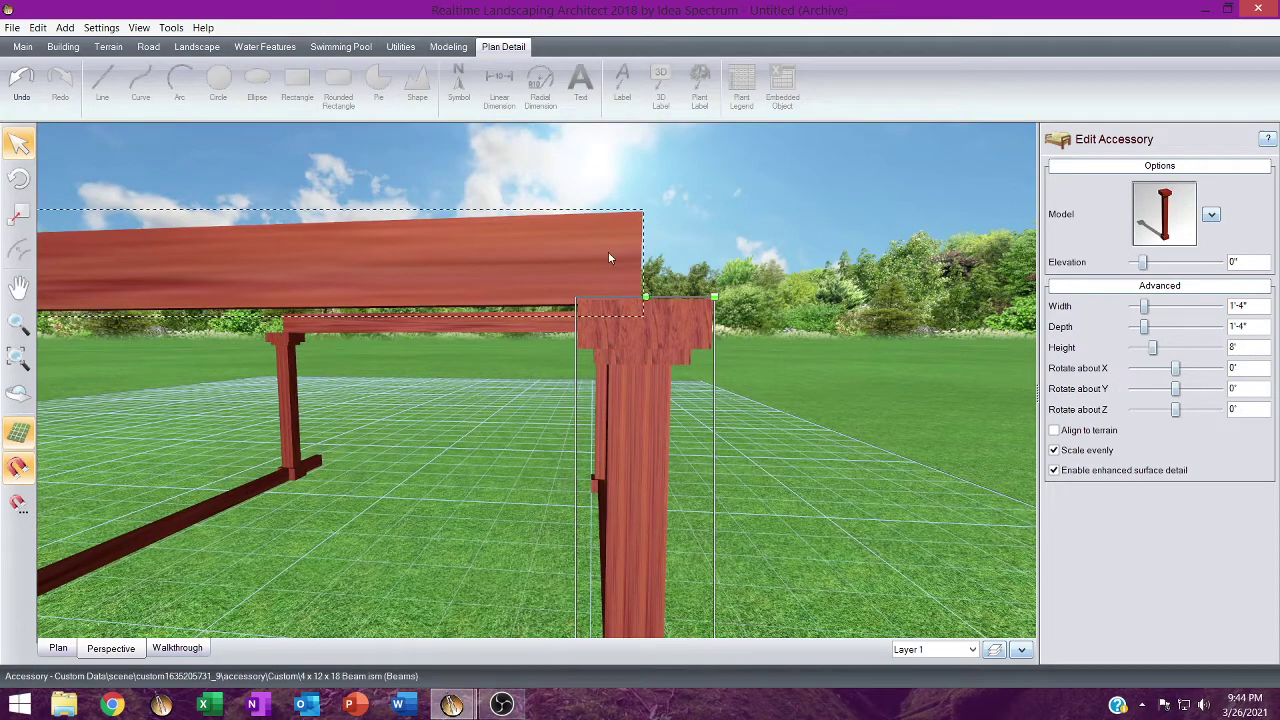
pyautogui.click(580, 246)
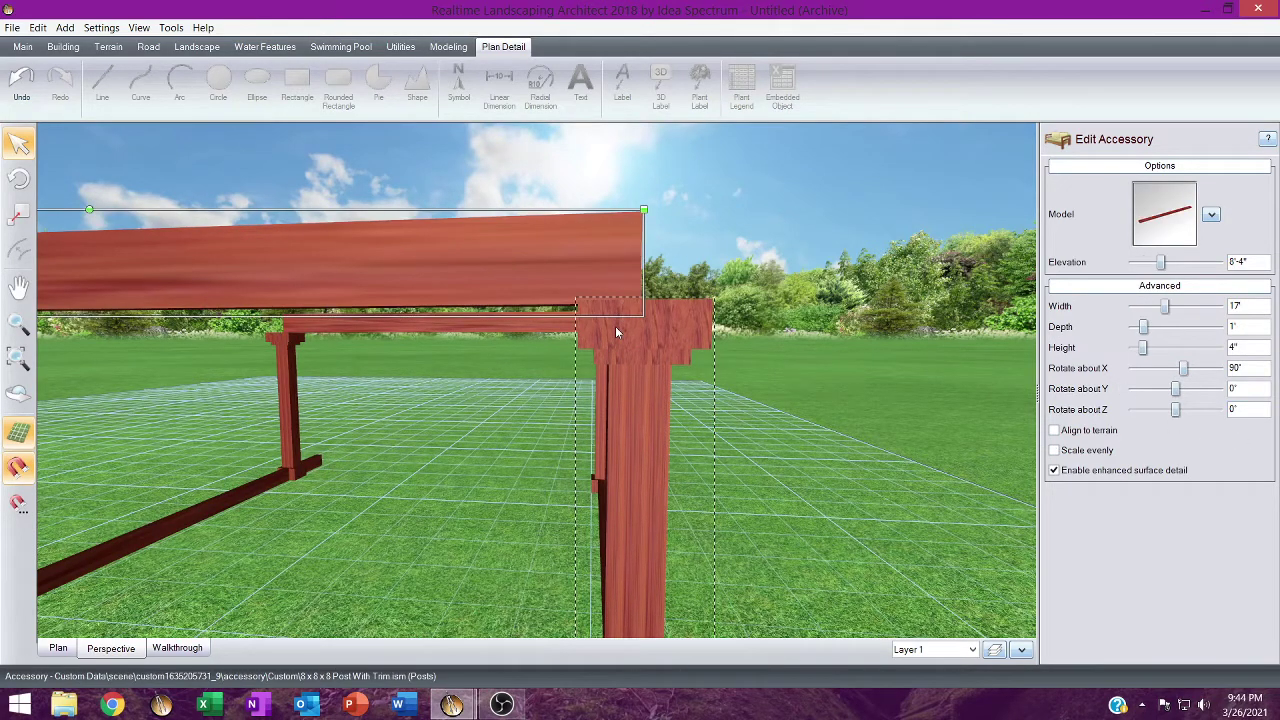
pyautogui.moveTo(615, 326); pyautogui.dragTo(600, 377, button='middle')
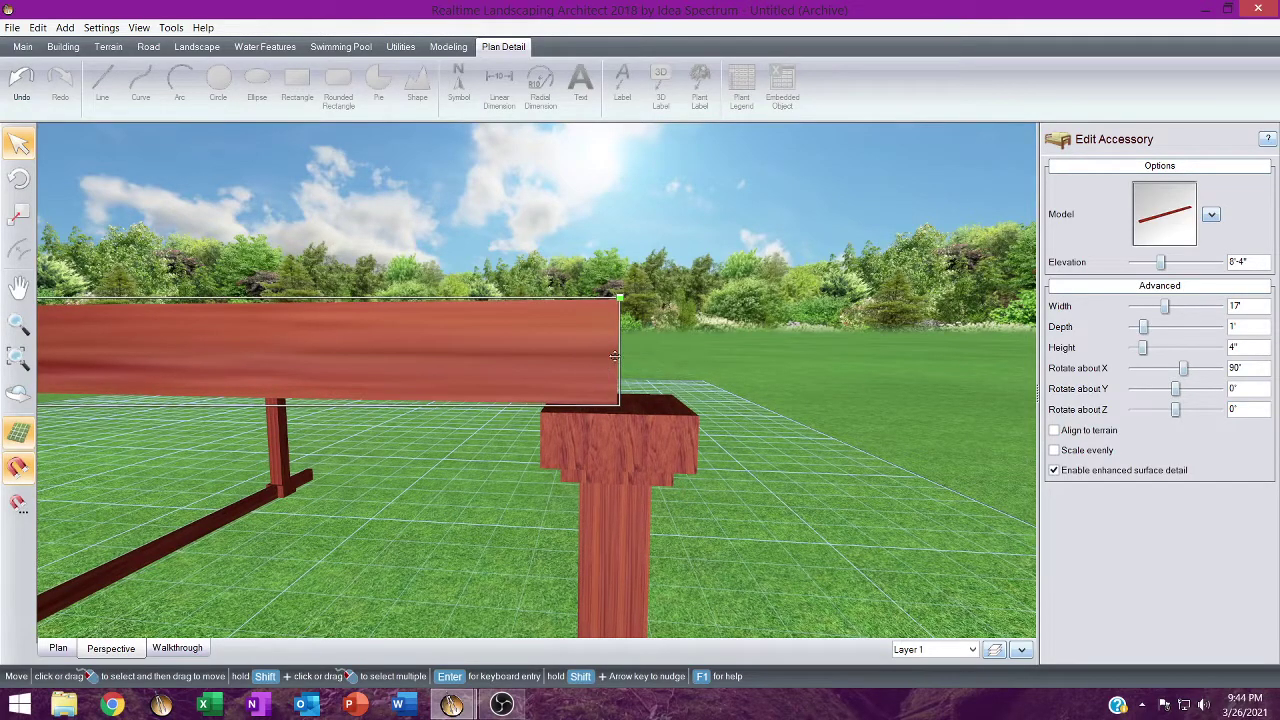
pyautogui.scroll(-6, 623, 374)
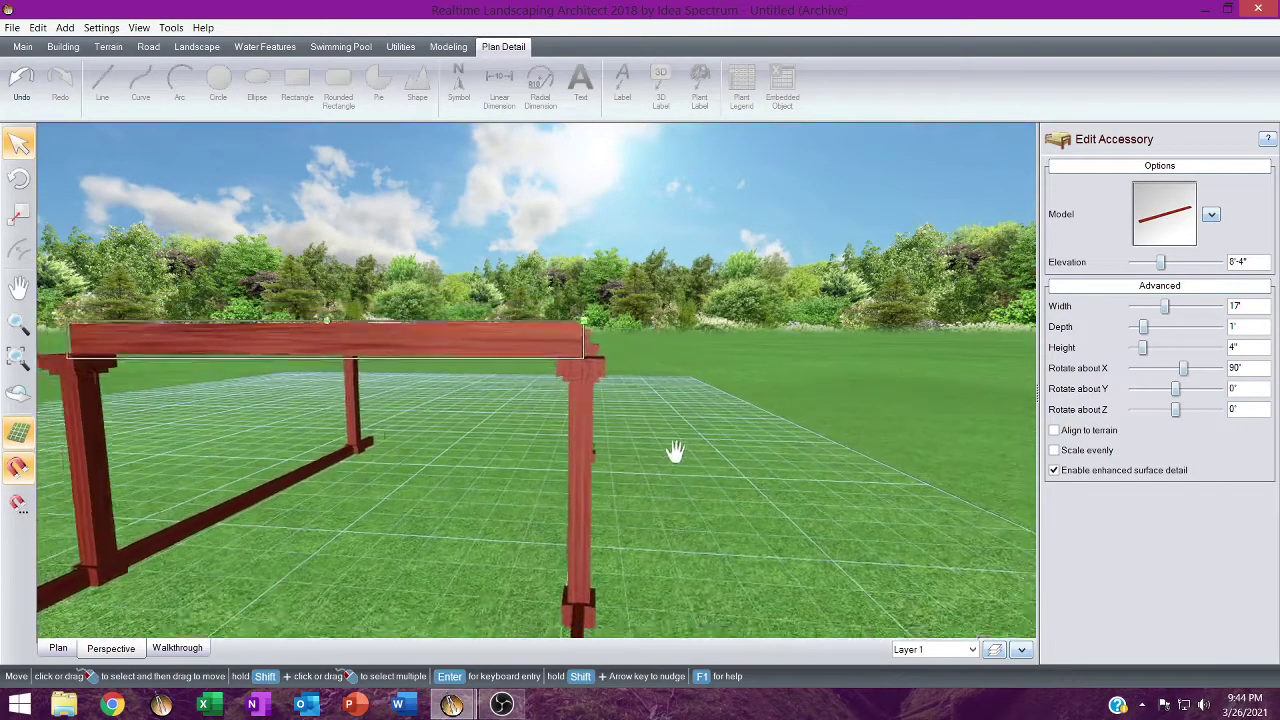
# Select both 22' side beams and raise their elevation to 8'-4" to match the cross beams.
pyautogui.click(581, 578)
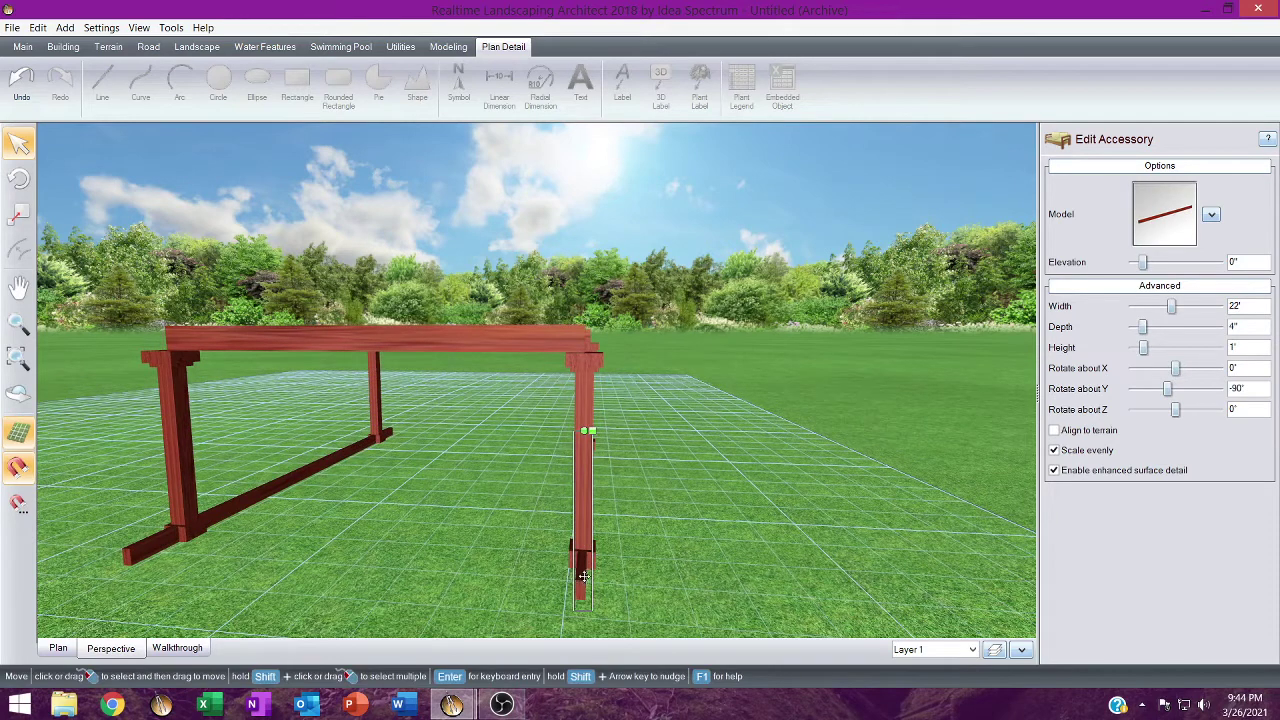
pyautogui.keyDown('shift'); pyautogui.click(596, 570); pyautogui.keyUp('shift')
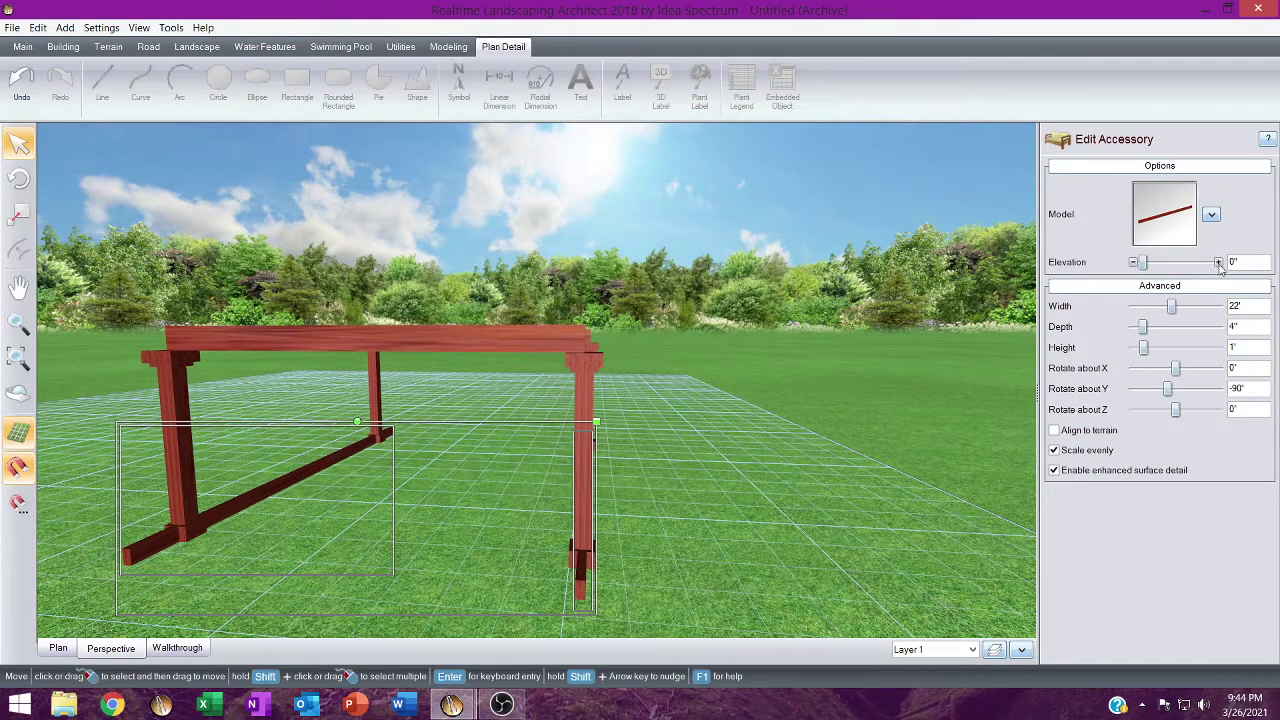
pyautogui.click(1218, 262)
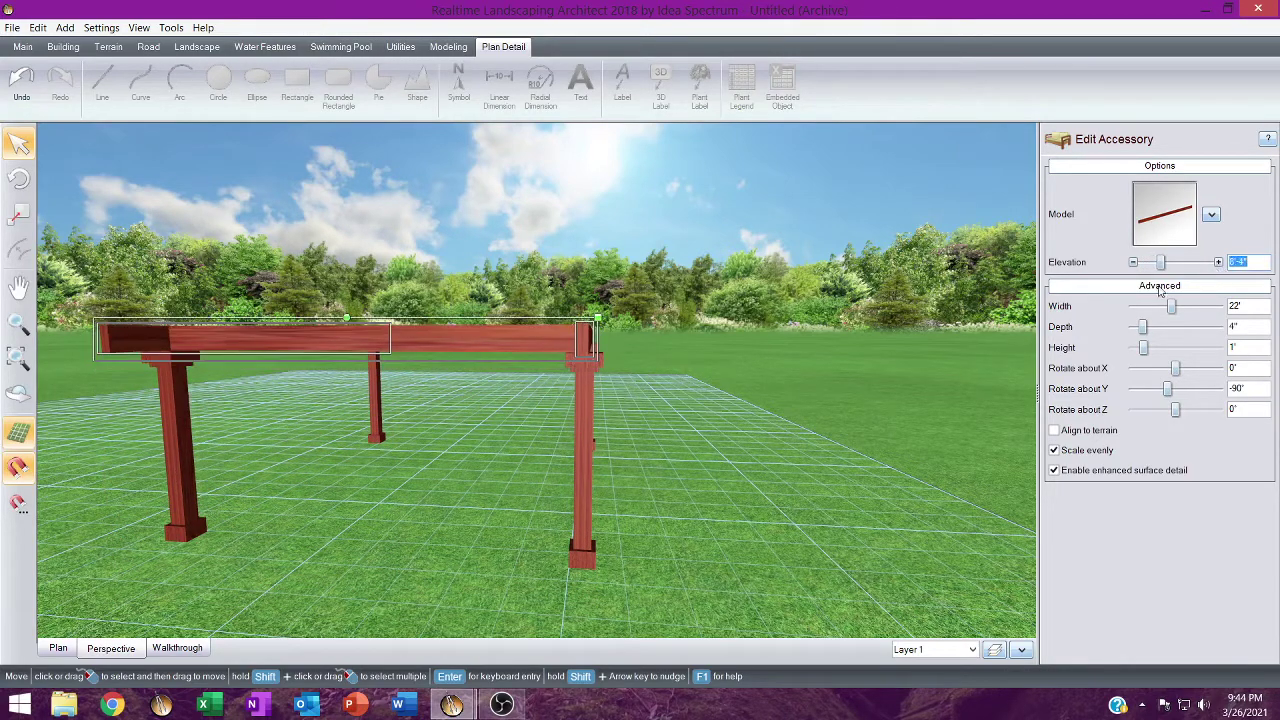
pyautogui.moveTo(680, 352); pyautogui.dragTo(735, 480, button='middle')
pyautogui.moveTo(786, 145); pyautogui.dragTo(822, 260, button='middle')
pyautogui.moveTo(822, 260); pyautogui.dragTo(833, 309, button='right')
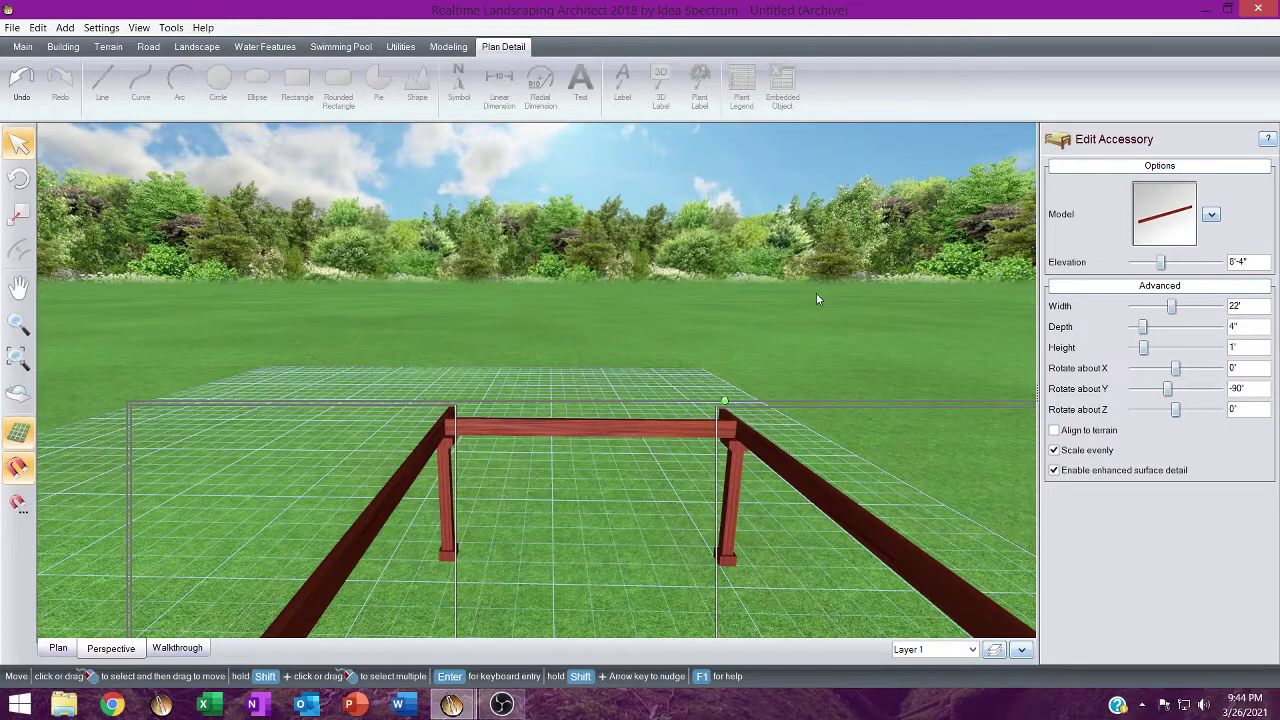
# Copy the group of rafter-spacing linear dimensions from Boards_archive.rla and paste it into the pavilion's plan view.
pyautogui.moveTo(451, 705)
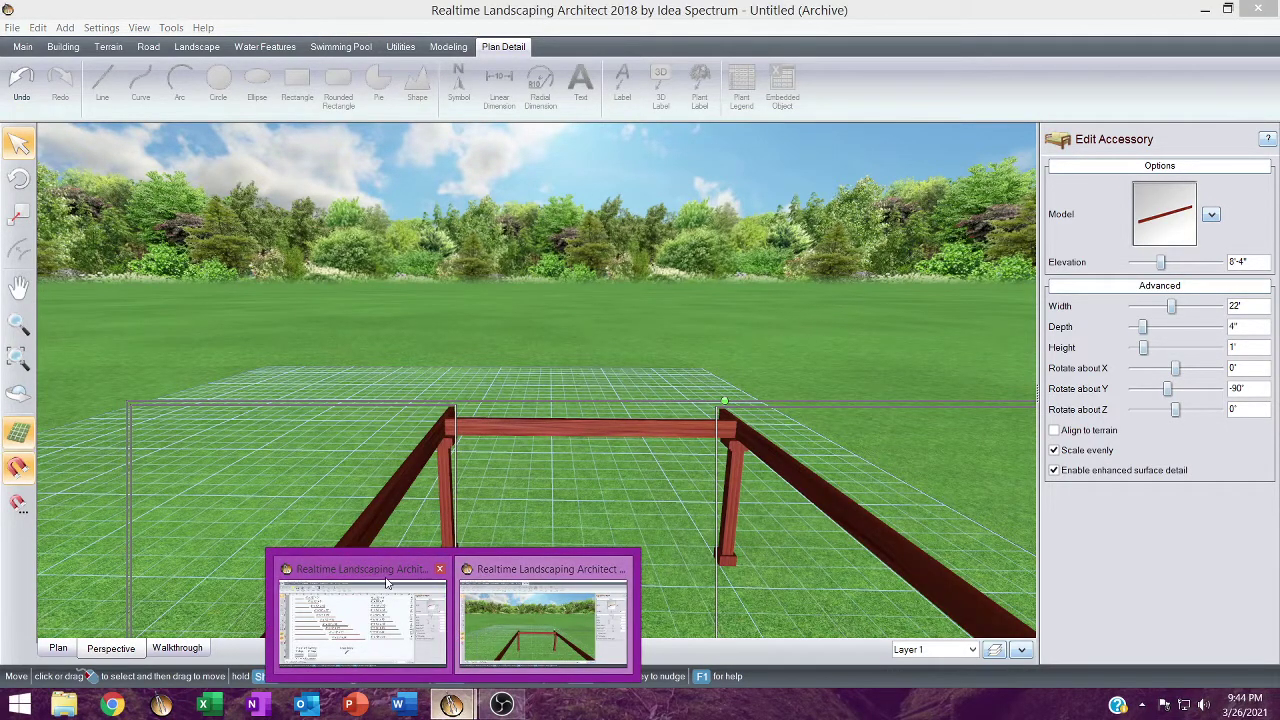
pyautogui.click(440, 600)
pyautogui.scroll(-5, 645, 529)
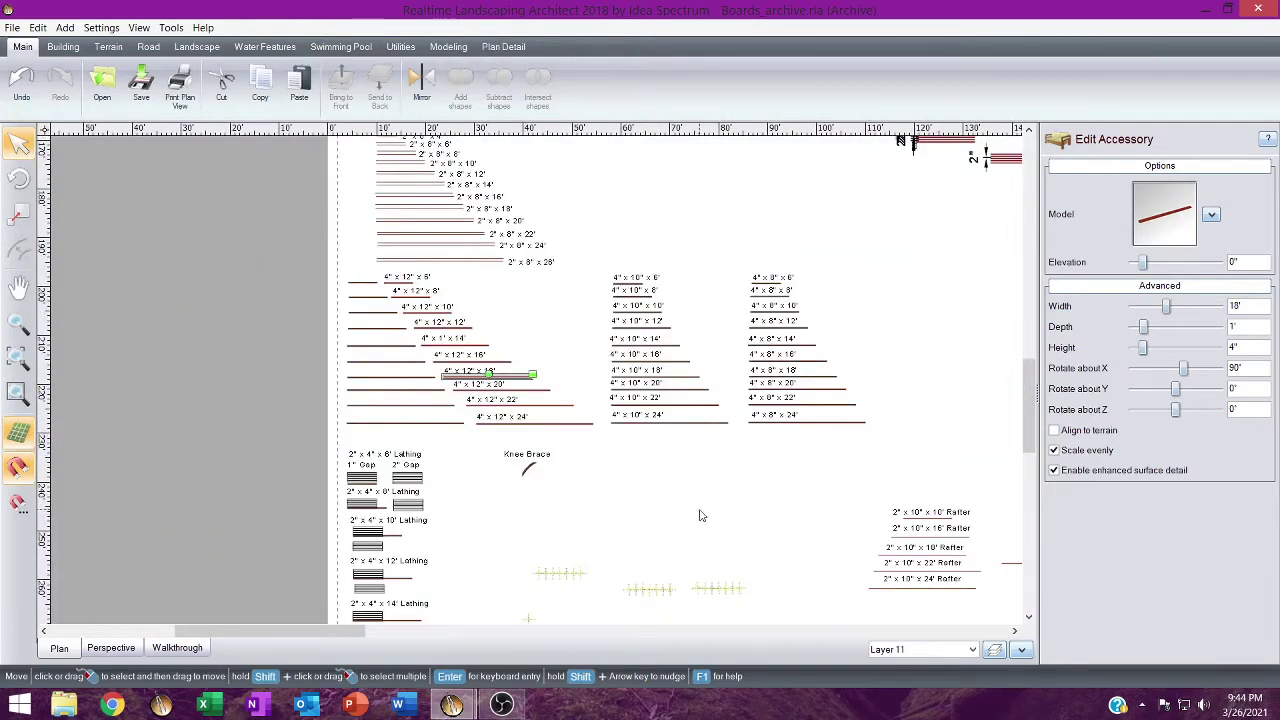
pyautogui.moveTo(697, 494); pyautogui.dragTo(452, 196, button='middle')
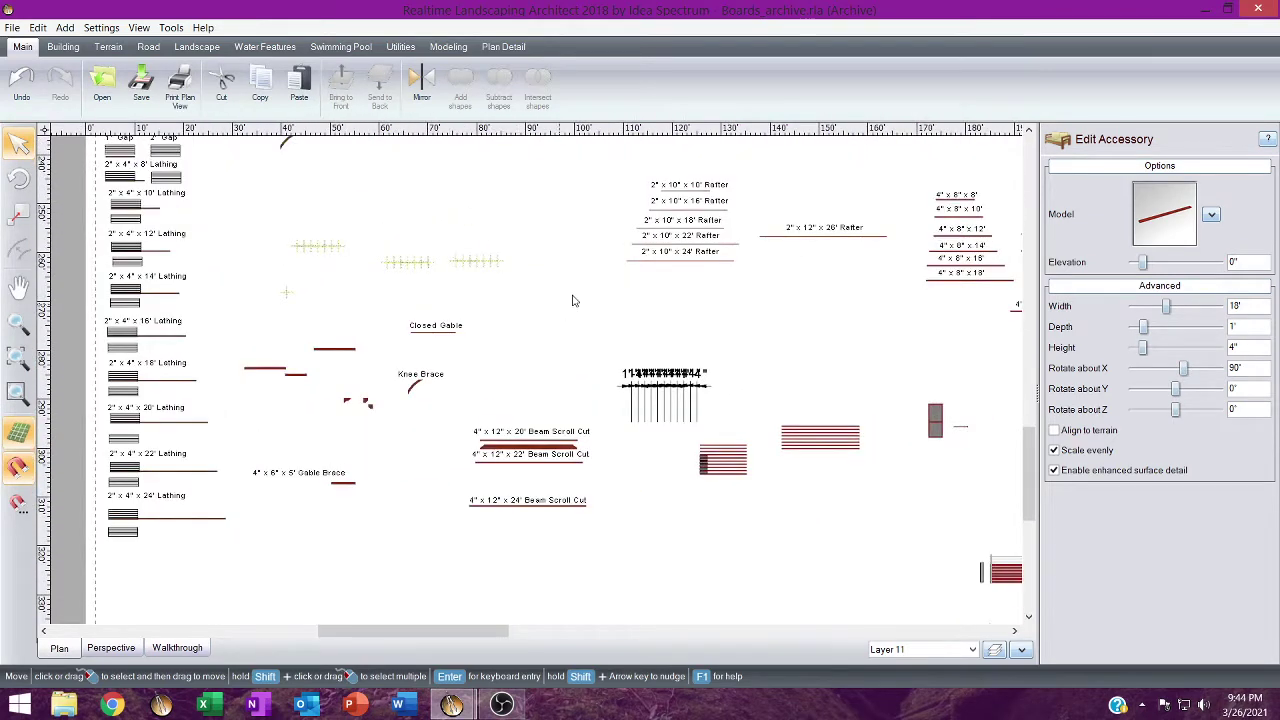
pyautogui.moveTo(603, 360); pyautogui.dragTo(737, 441)
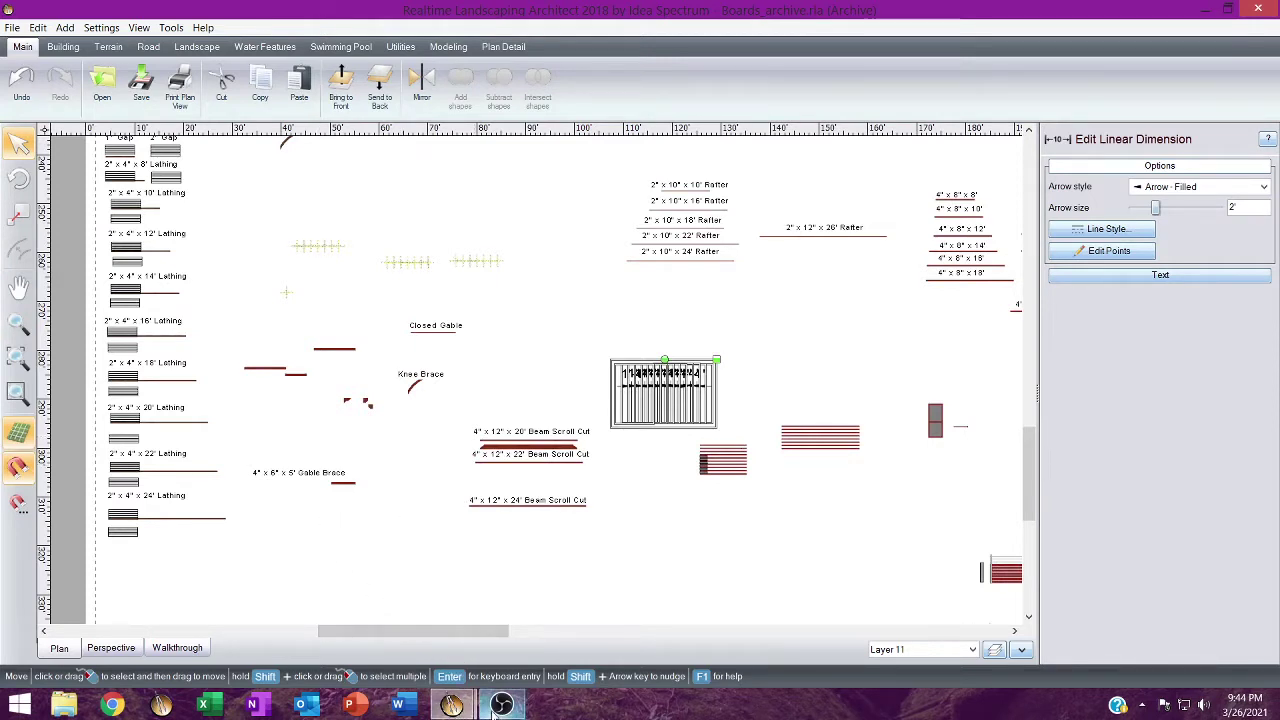
pyautogui.moveTo(447, 707)
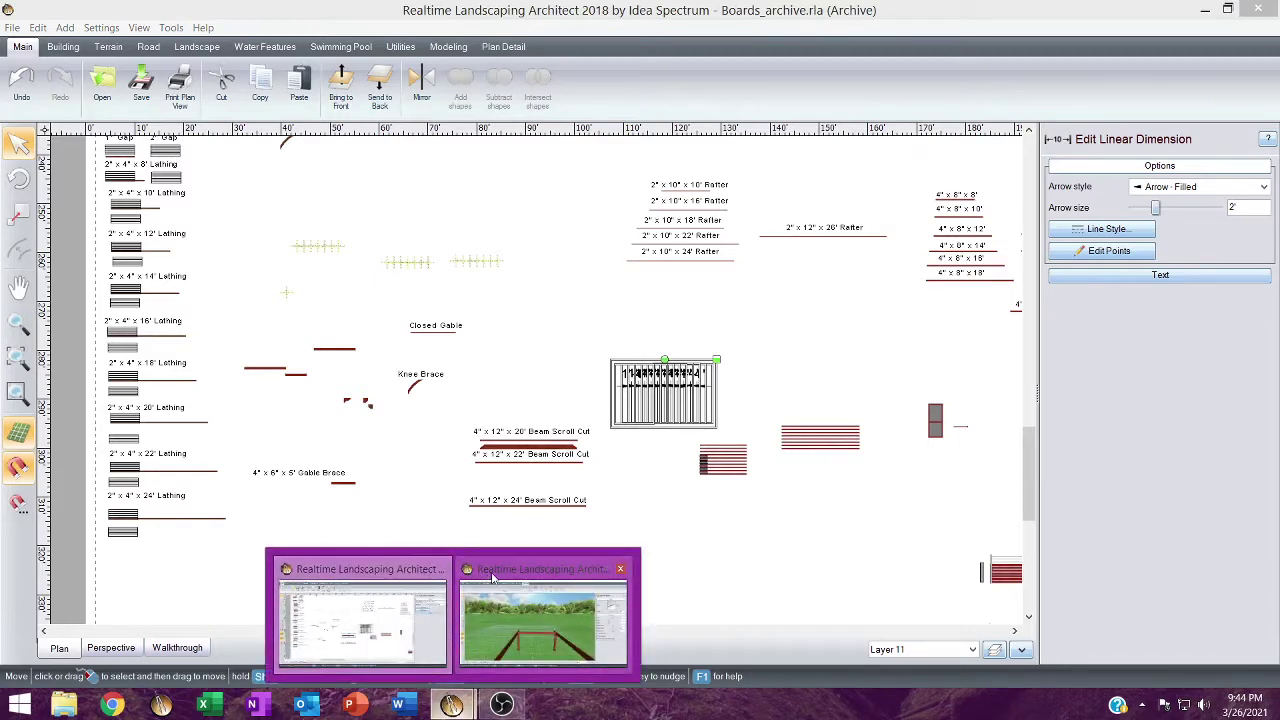
pyautogui.click(543, 625)
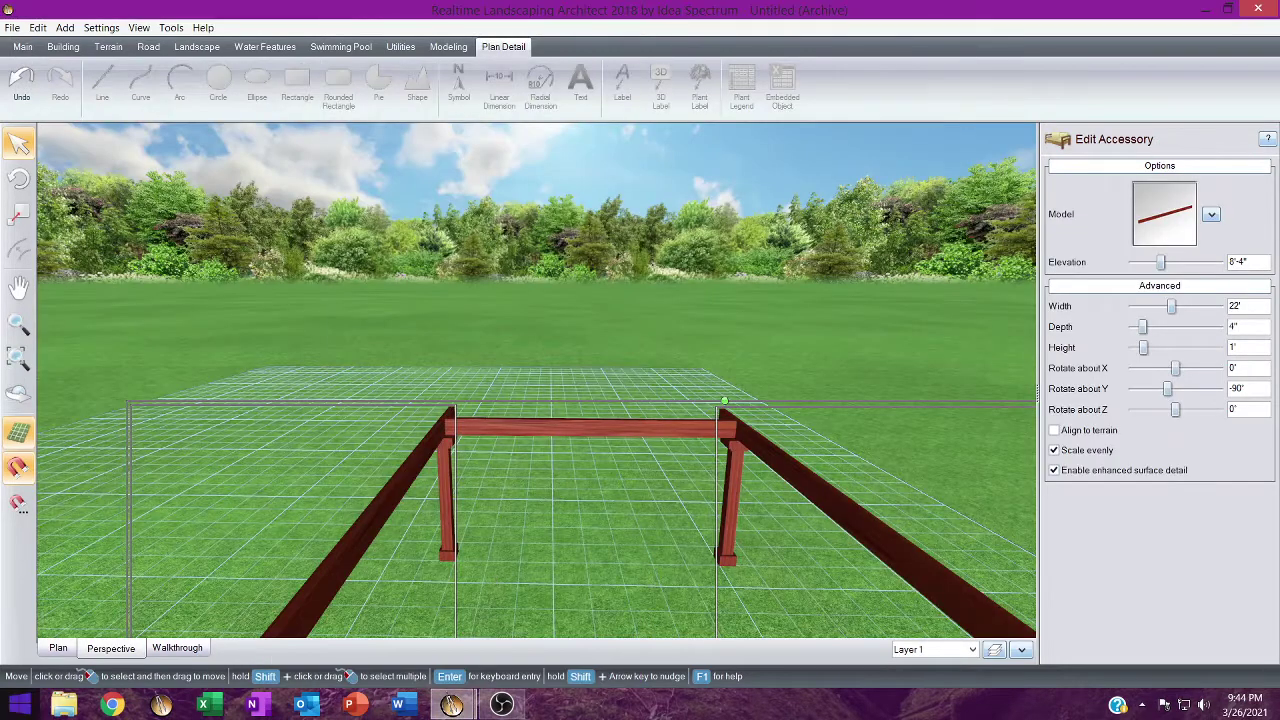
pyautogui.click(58, 648)
pyautogui.hotkey('ctrl', 'v')
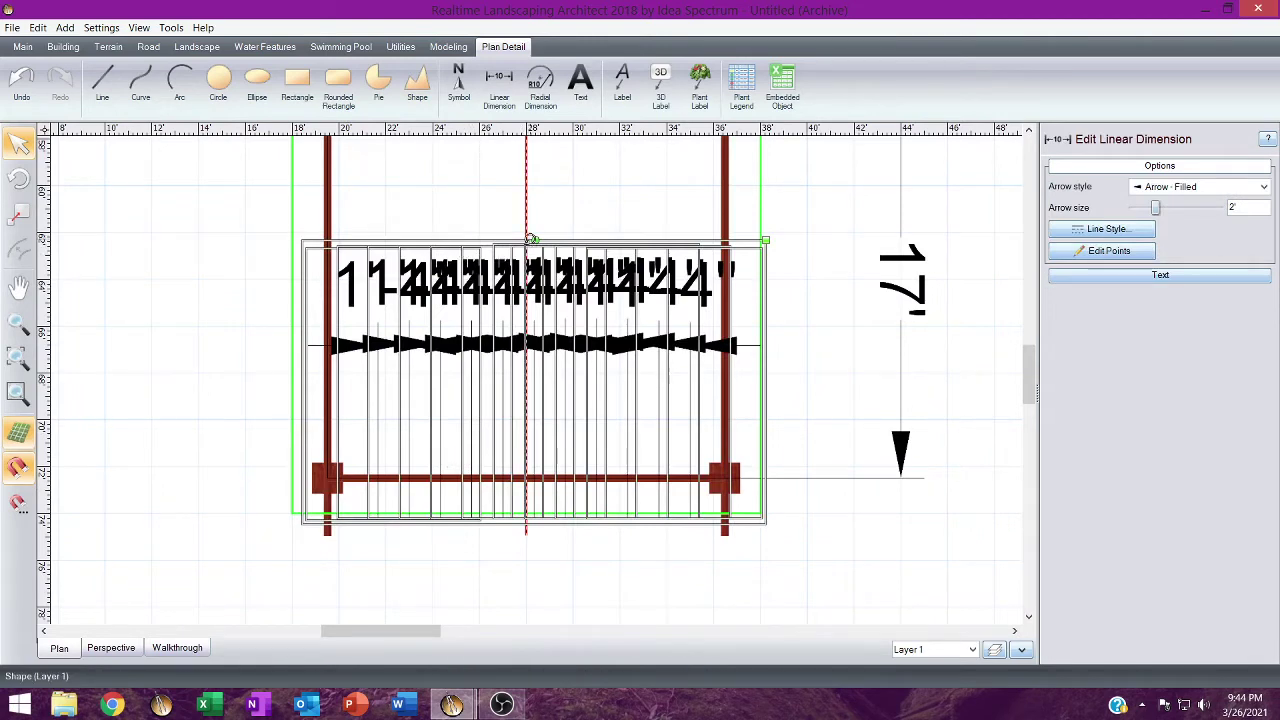
# Rotate the pasted rafter-spacing dimension group to run vertically with its text facing outward, and place it beside the pavilion's left beam.
pyautogui.moveTo(531, 240); pyautogui.dragTo(693, 383)
pyautogui.moveTo(600, 382); pyautogui.dragTo(829, 312)
pyautogui.moveTo(807, 254); pyautogui.dragTo(747, 322, button='middle')
pyautogui.moveTo(706, 245); pyautogui.dragTo(426, 281)
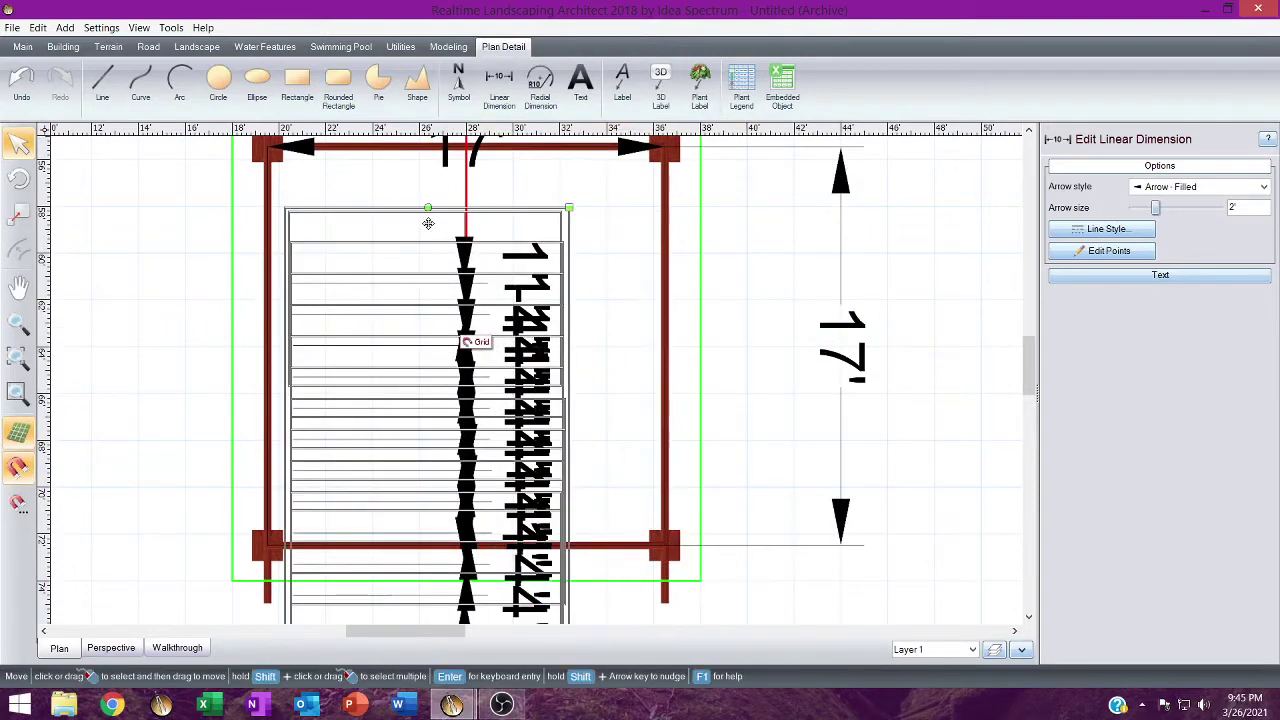
pyautogui.moveTo(430, 209); pyautogui.dragTo(430, 566)
pyautogui.moveTo(371, 462); pyautogui.dragTo(172, 392)
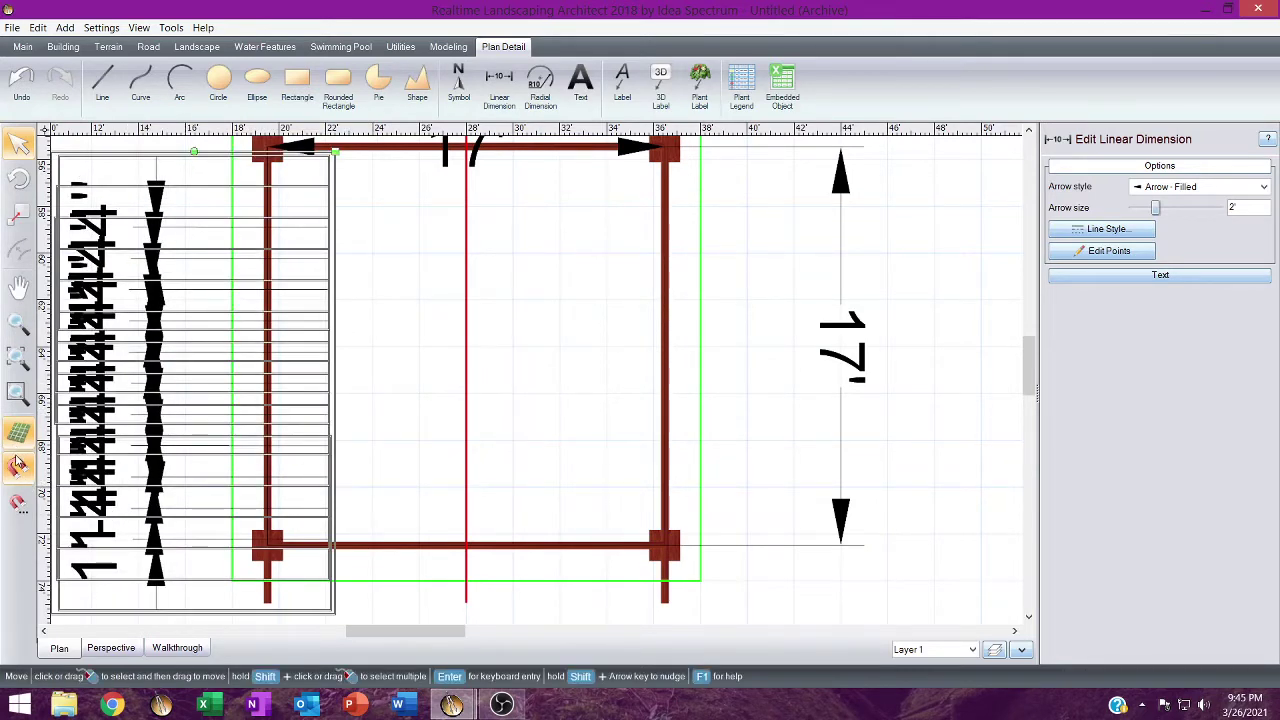
# Turn off snapping and shift the dimension group so its lowest extension line meets the lower edge of the pavilion outline.
pyautogui.scroll(-3, 322, 410)
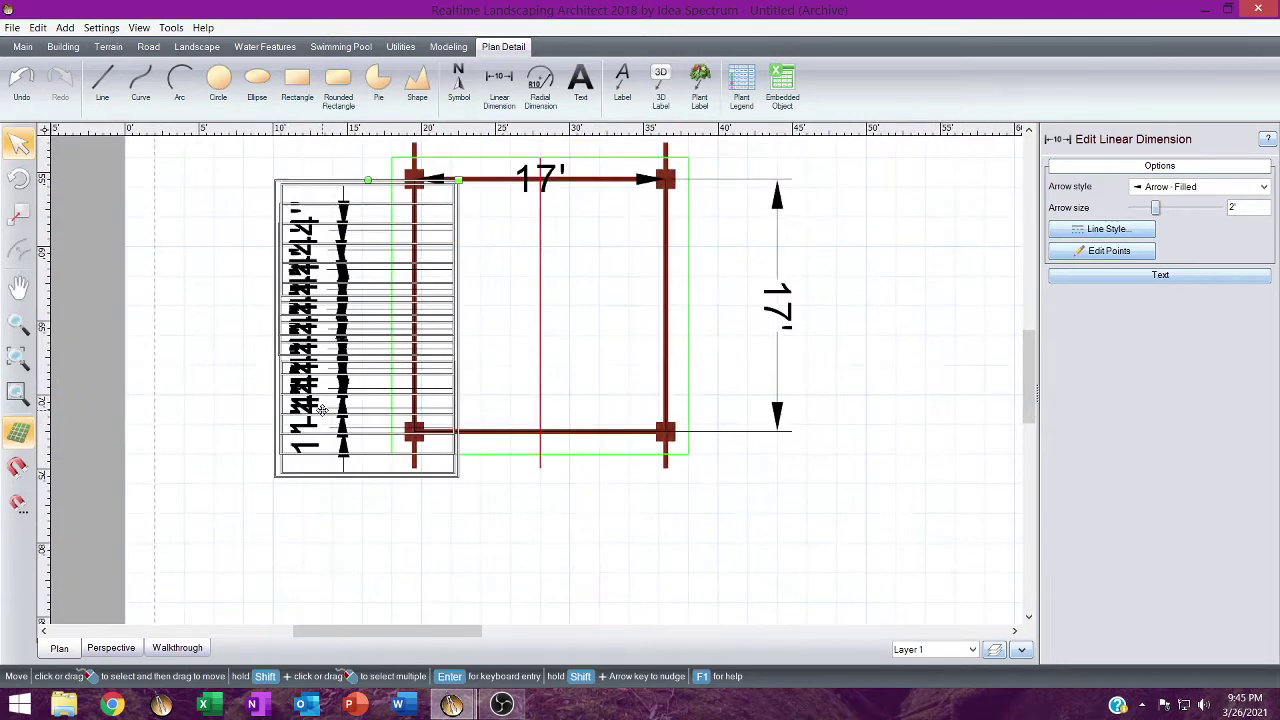
pyautogui.scroll(4, 322, 410)
pyautogui.moveTo(314, 430); pyautogui.dragTo(300, 490)
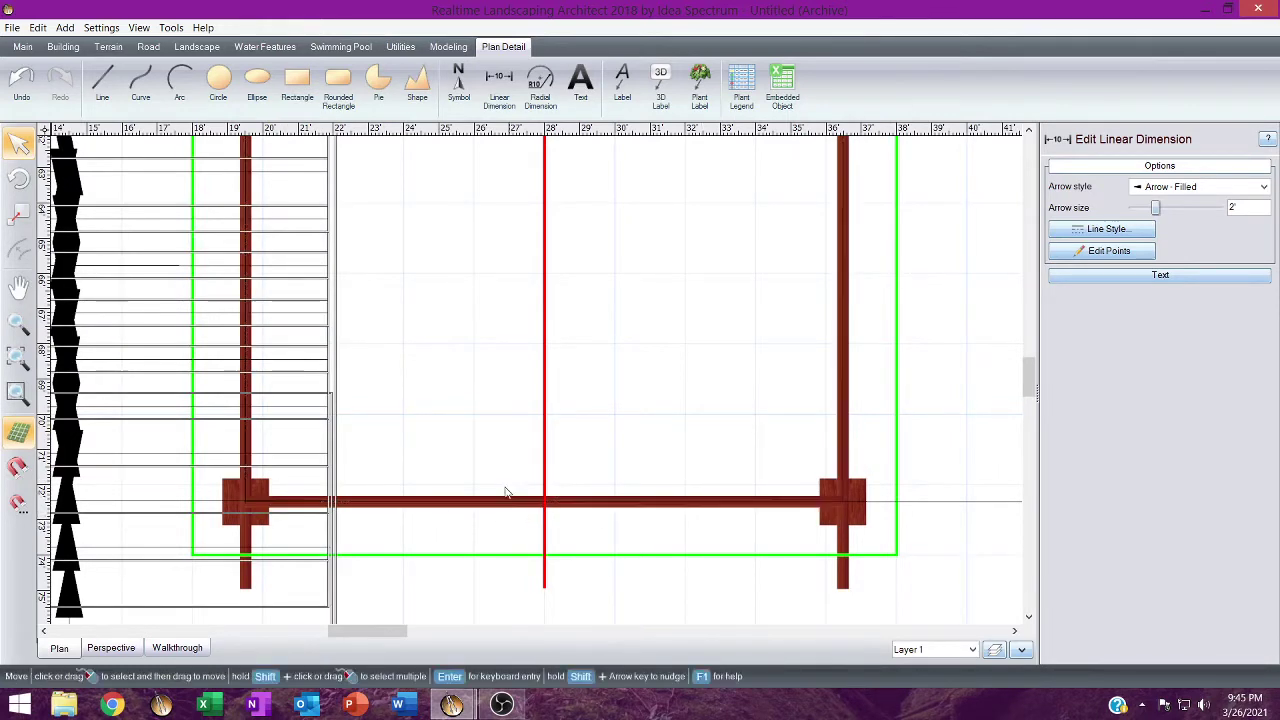
pyautogui.moveTo(177, 437); pyautogui.dragTo(417, 677, button='middle')
pyautogui.scroll(1, 410, 246)
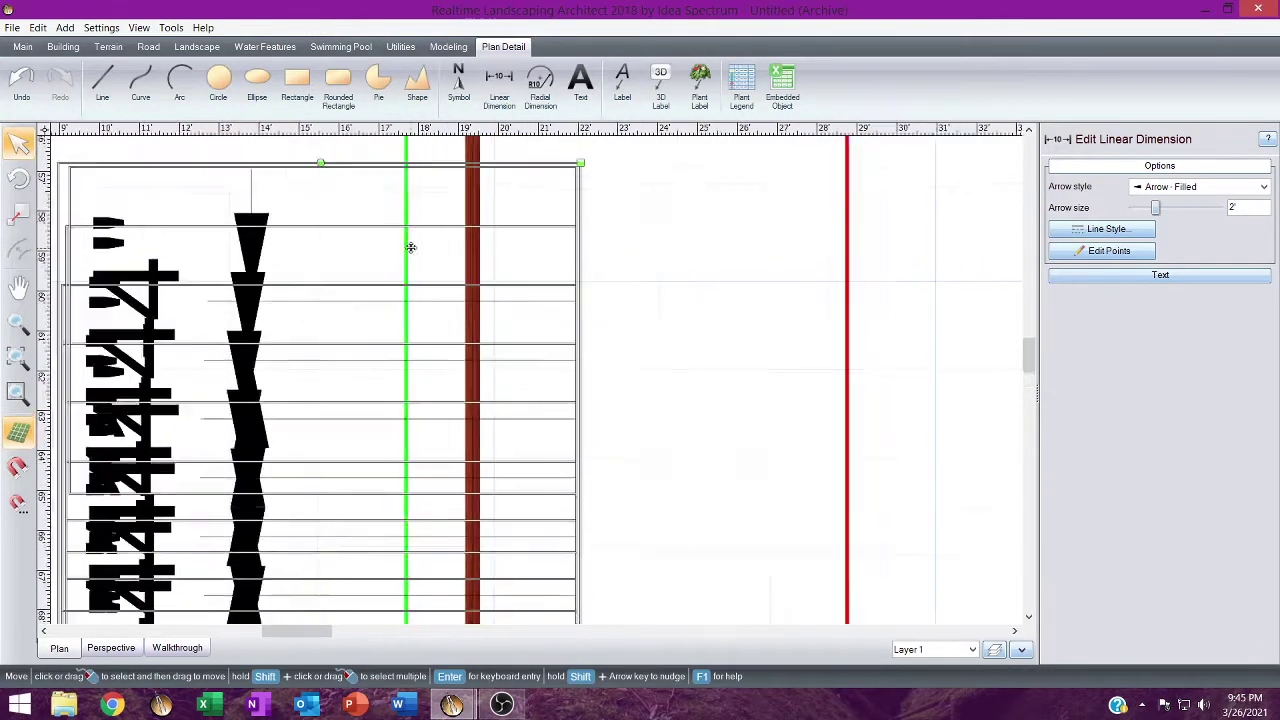
# Paste a second copy of the dimension group and place it over the first so the spacing continues past the pavilion's upper edge.
pyautogui.scroll(-3, 411, 252)
pyautogui.hotkey('ctrl', 'v')
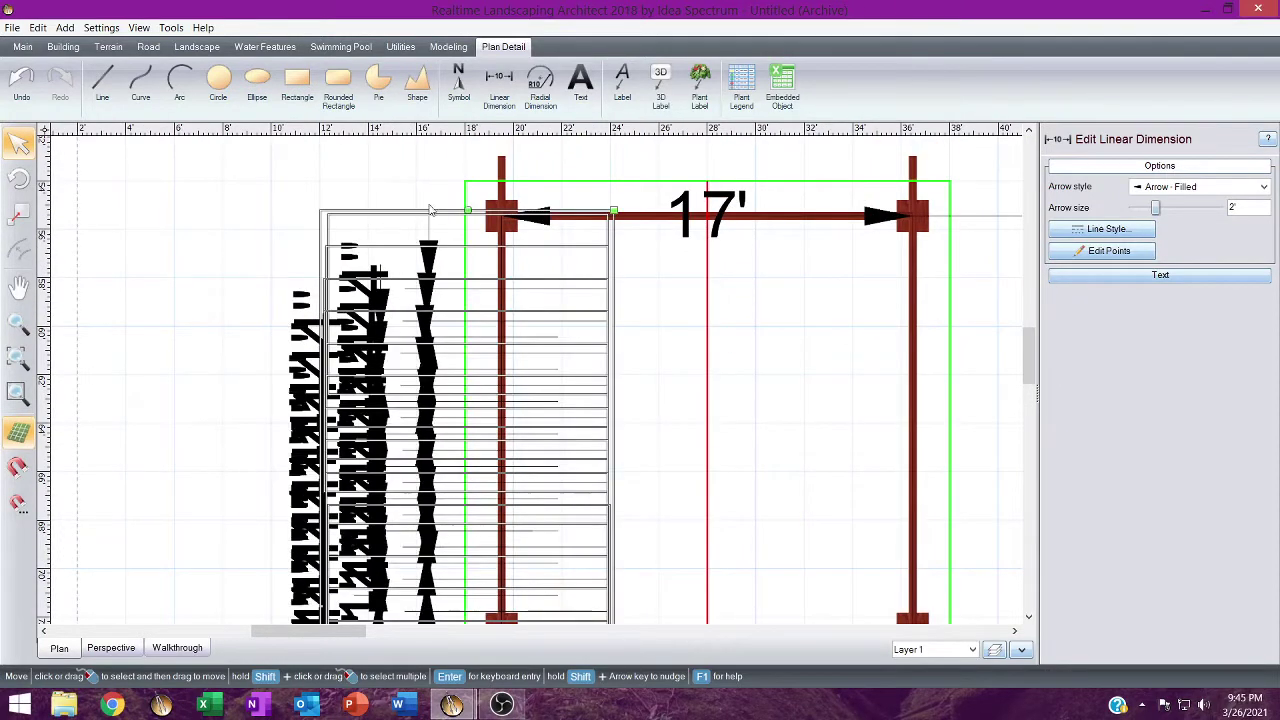
pyautogui.moveTo(477, 291); pyautogui.dragTo(423, 146)
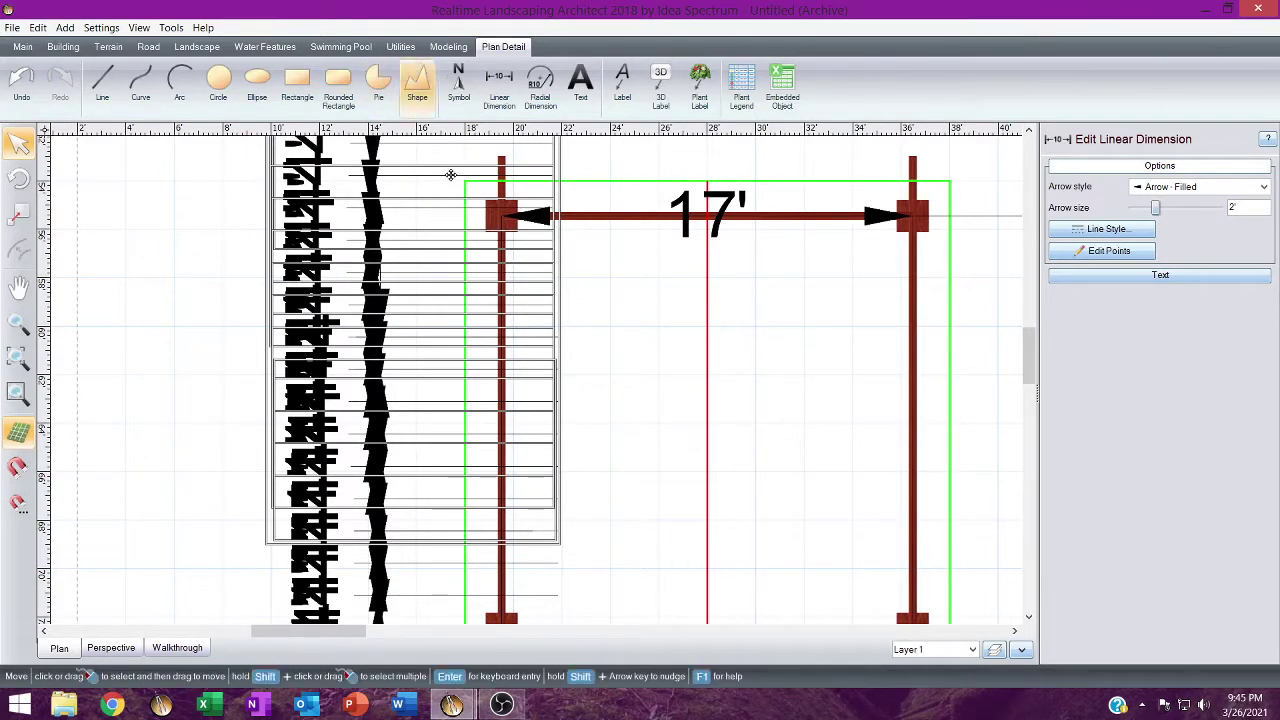
# Edit the dimensions' points to stretch all extension lines across the pavilion, past the 17' dimension on its right side.
pyautogui.click(1088, 251)
pyautogui.scroll(-5, 809, 329)
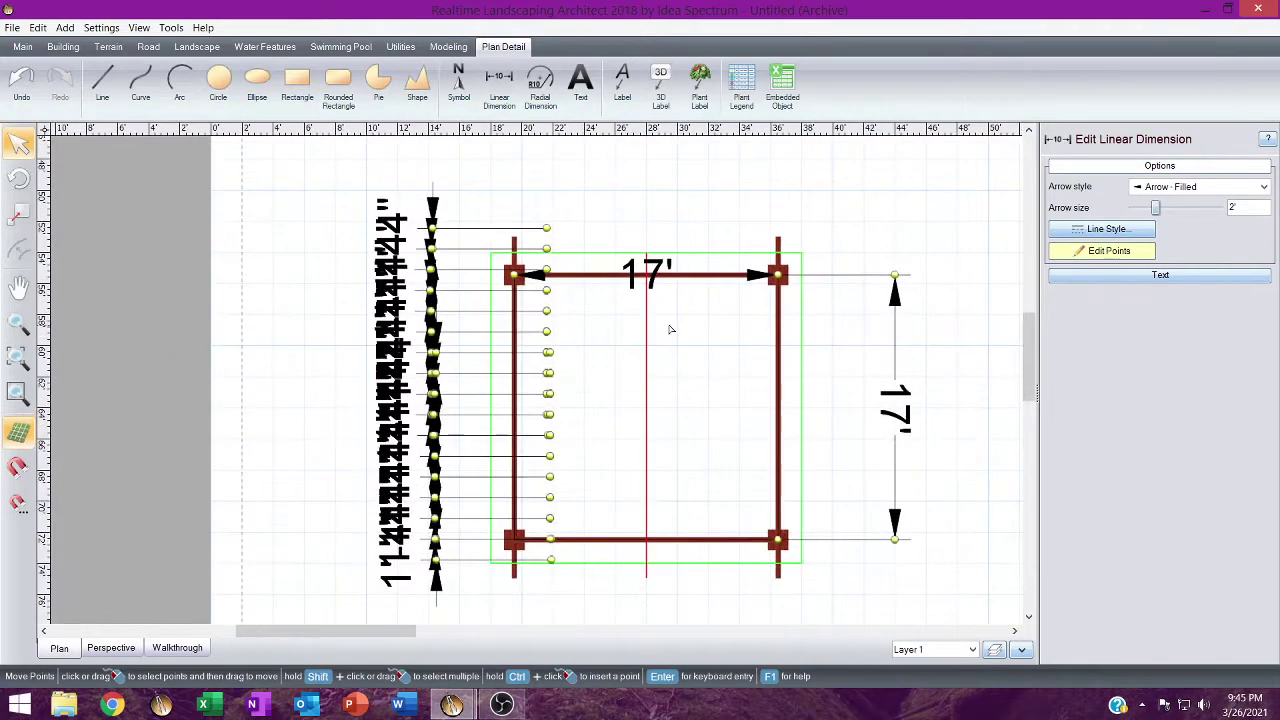
pyautogui.moveTo(521, 215); pyautogui.dragTo(627, 603)
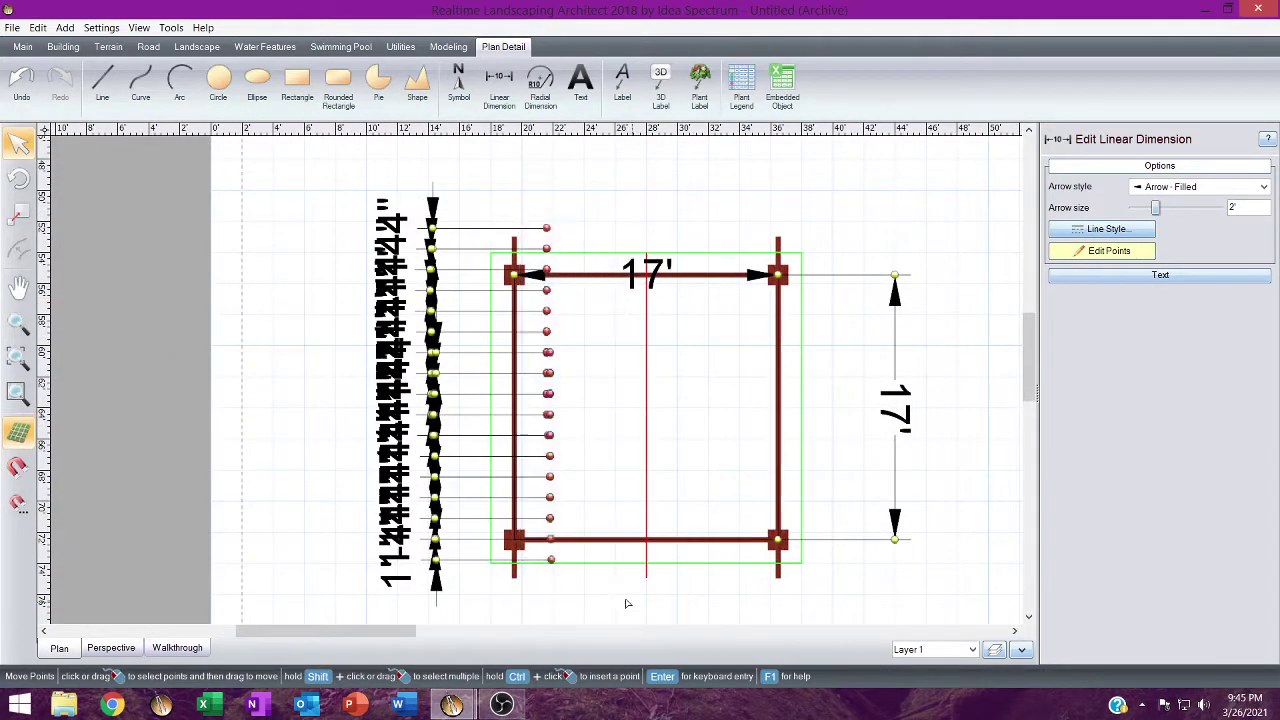
pyautogui.moveTo(560, 568); pyautogui.dragTo(944, 610)
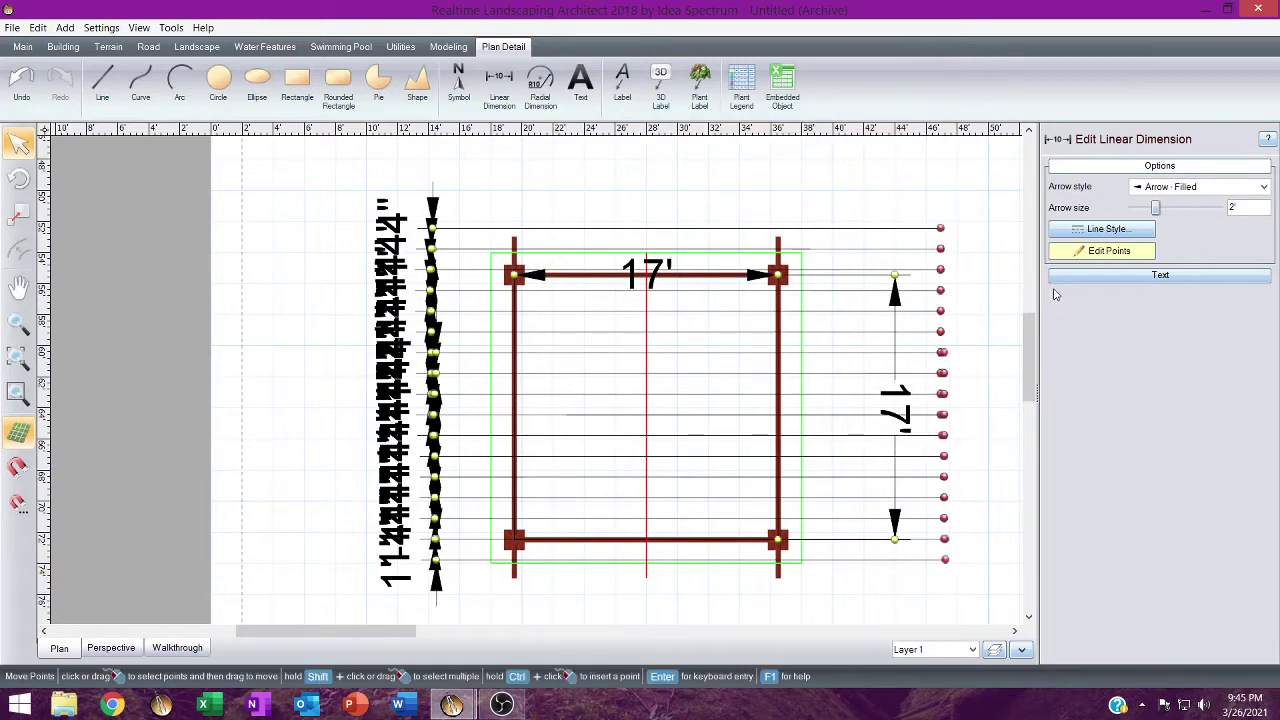
pyautogui.click(1104, 252)
pyautogui.click(265, 224)
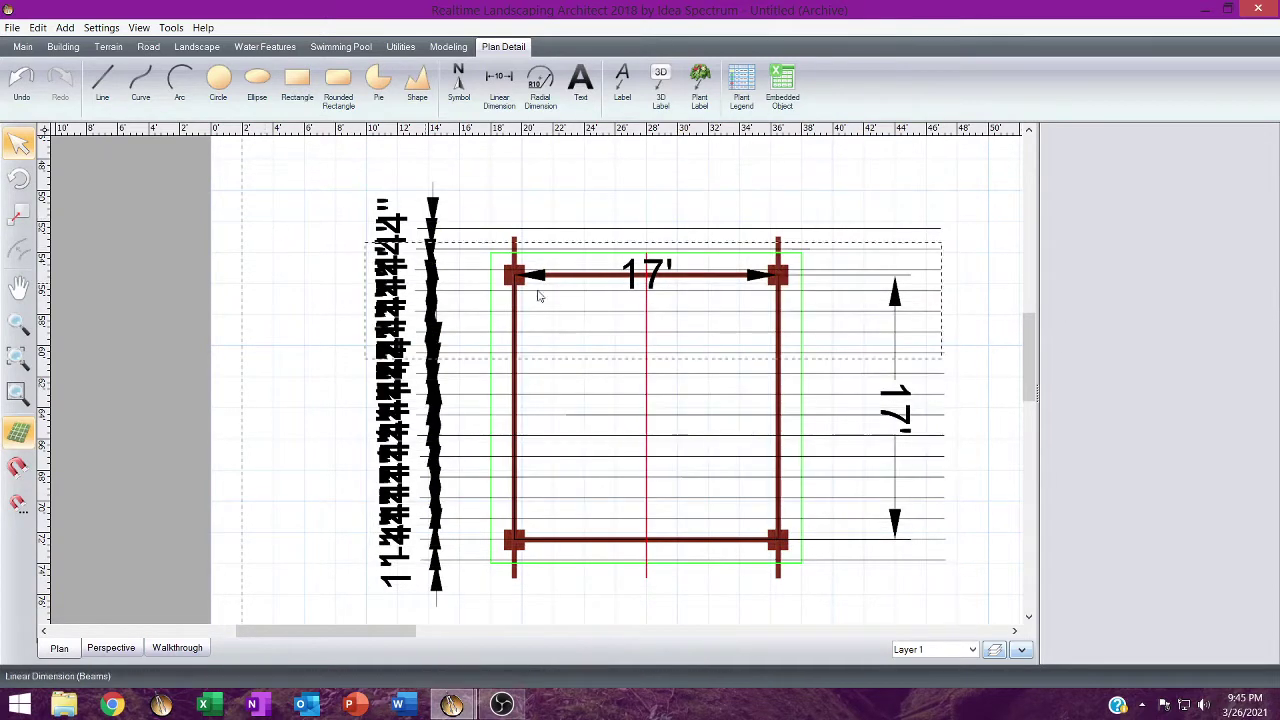
pyautogui.scroll(4, 569, 289)
pyautogui.scroll(3, 573, 290)
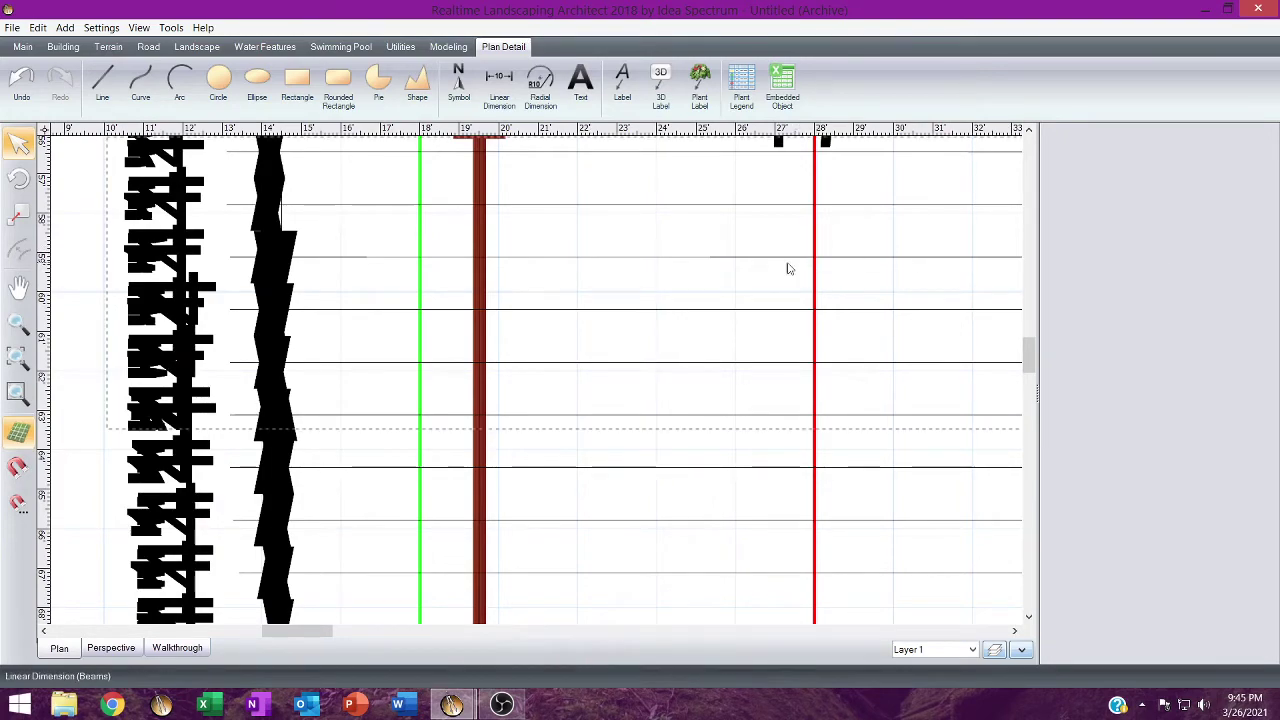
pyautogui.scroll(-2, 713, 319)
pyautogui.scroll(-3, 716, 320)
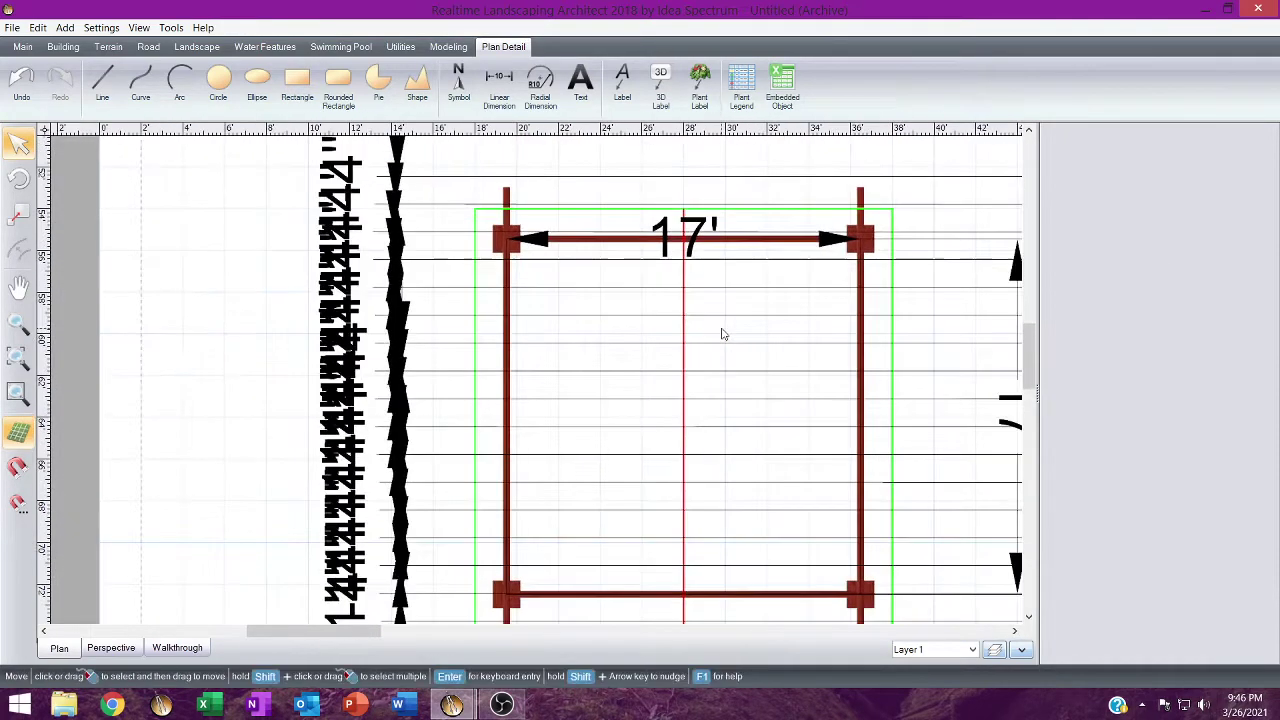
pyautogui.moveTo(716, 322); pyautogui.dragTo(629, 226, button='middle')
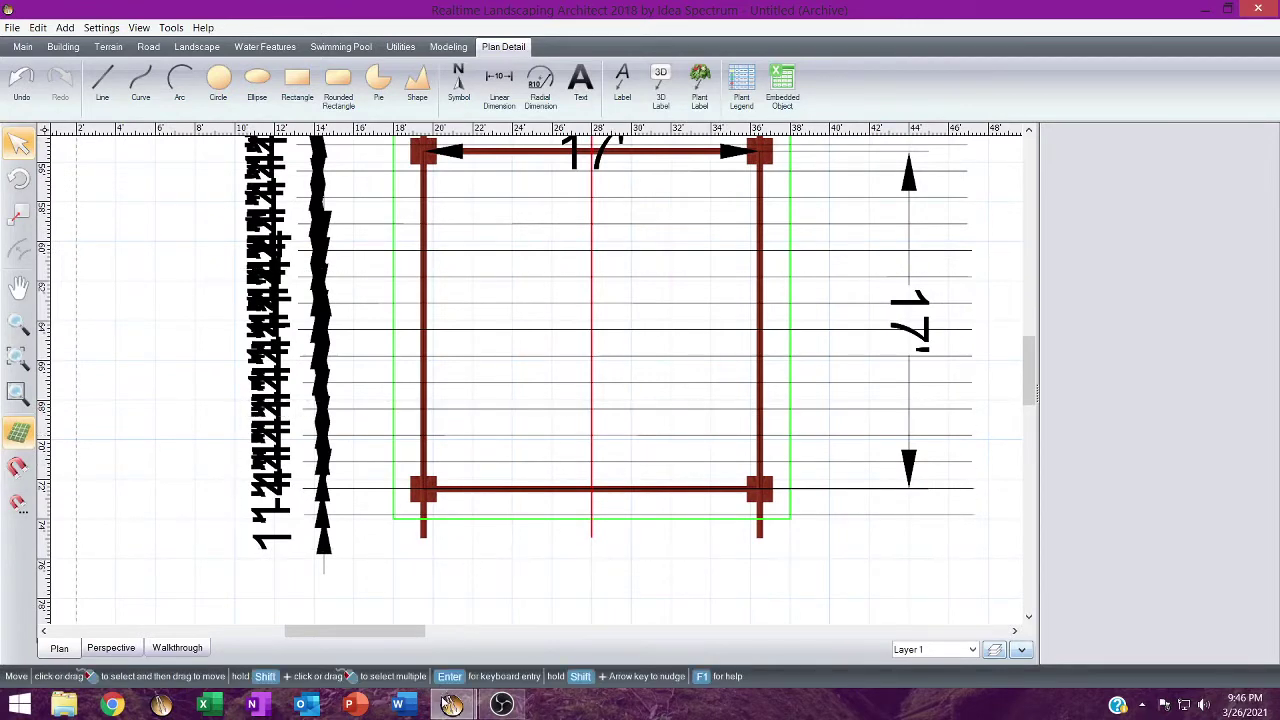
# Switch to Boards_archive.rla, find the 2" x 6" rafters, and select and copy the 10' one.
pyautogui.moveTo(451, 704)
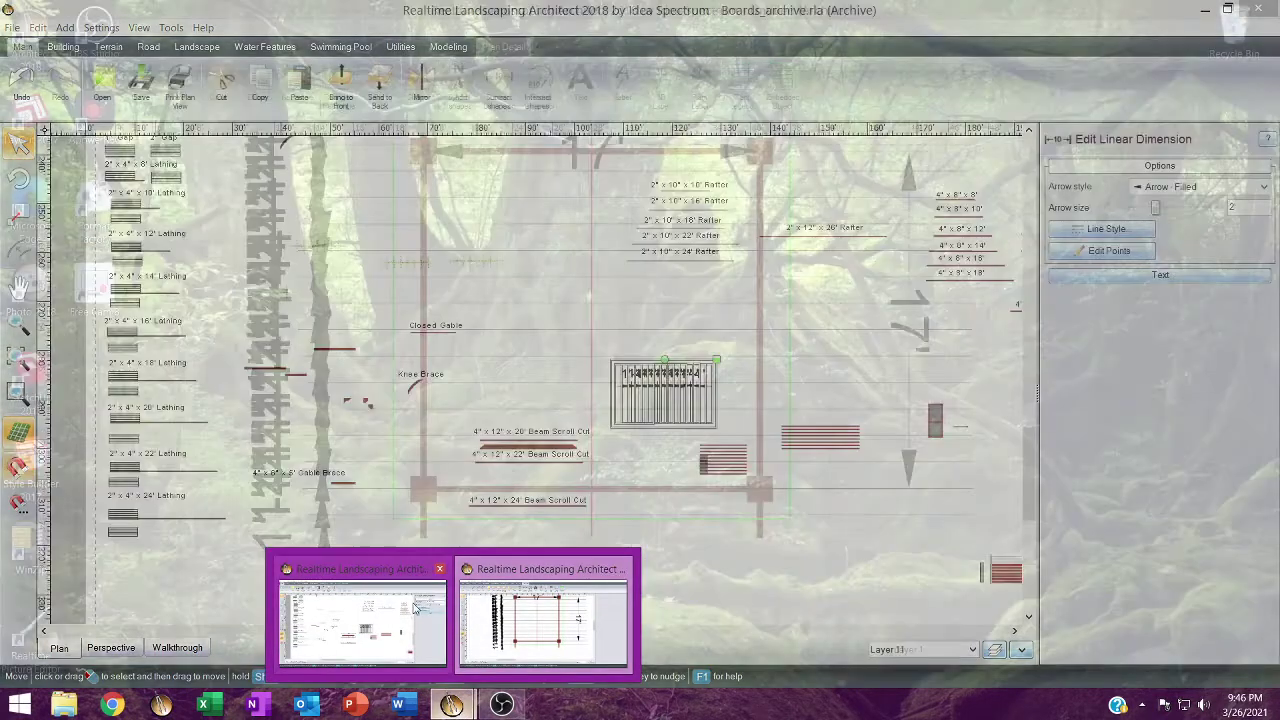
pyautogui.click(381, 592)
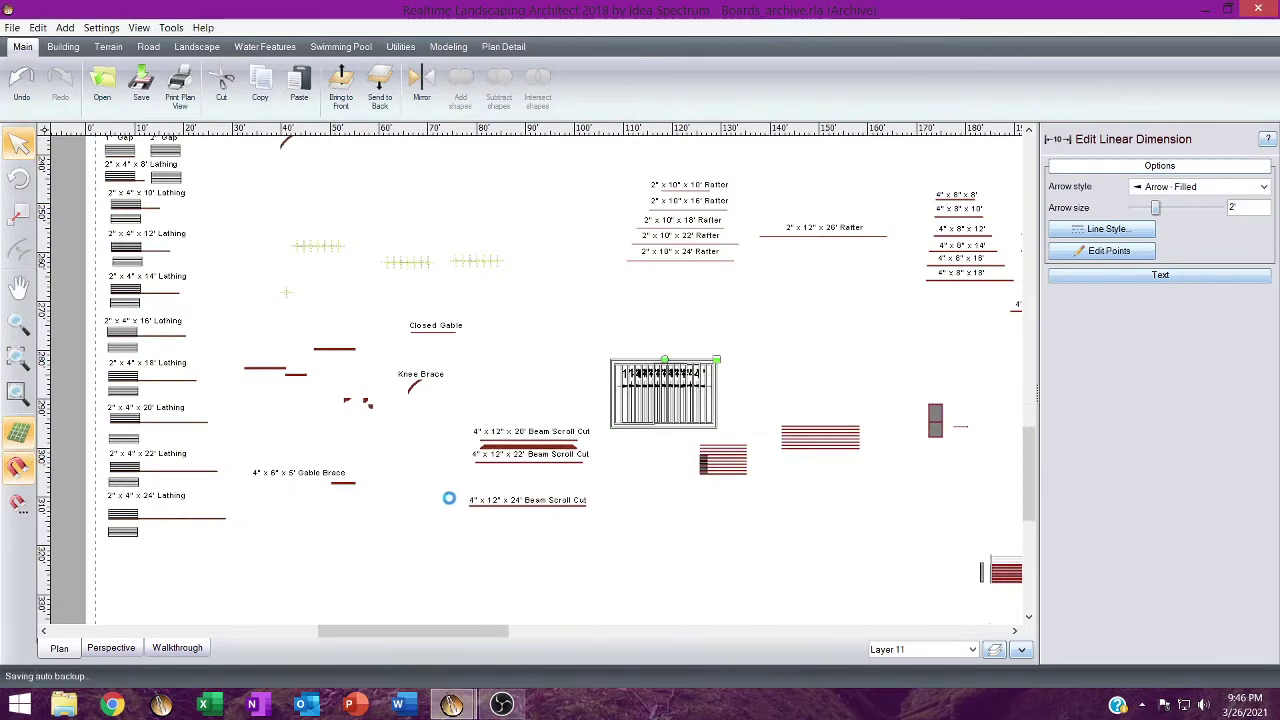
pyautogui.scroll(-3, 491, 474)
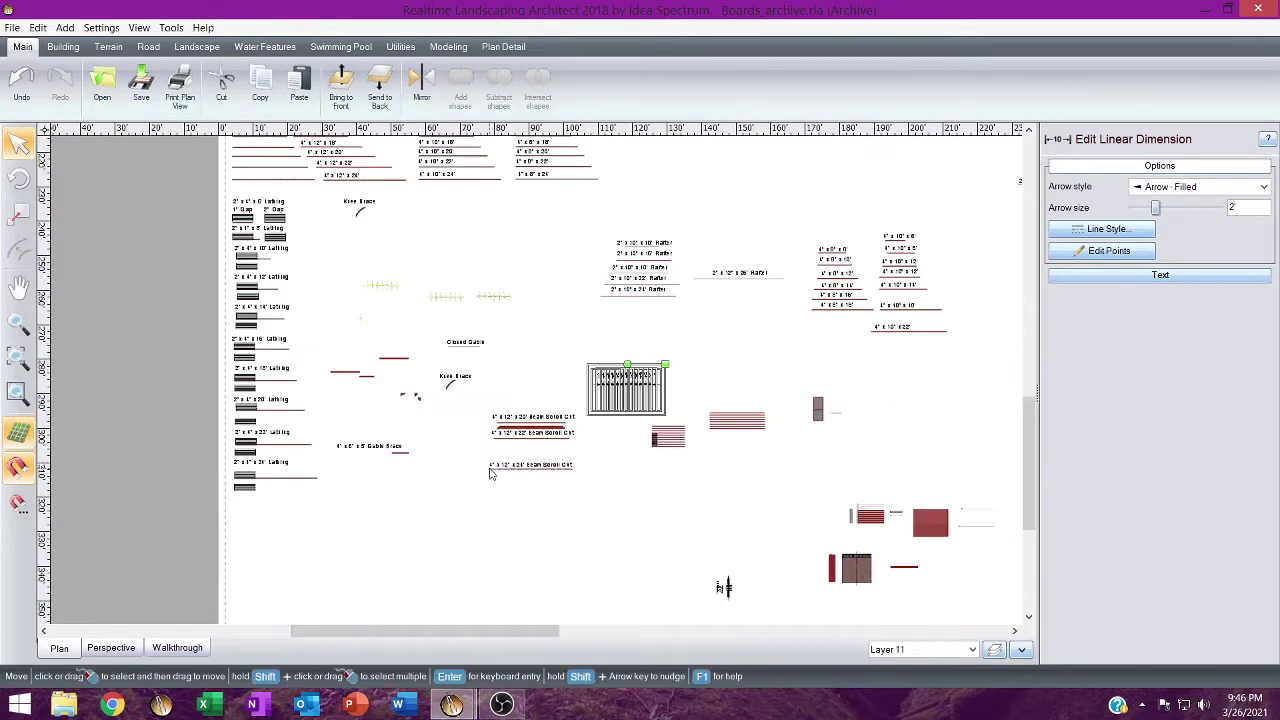
pyautogui.scroll(-3, 491, 474)
pyautogui.moveTo(440, 406); pyautogui.dragTo(531, 690, button='middle')
pyautogui.scroll(-2, 511, 236)
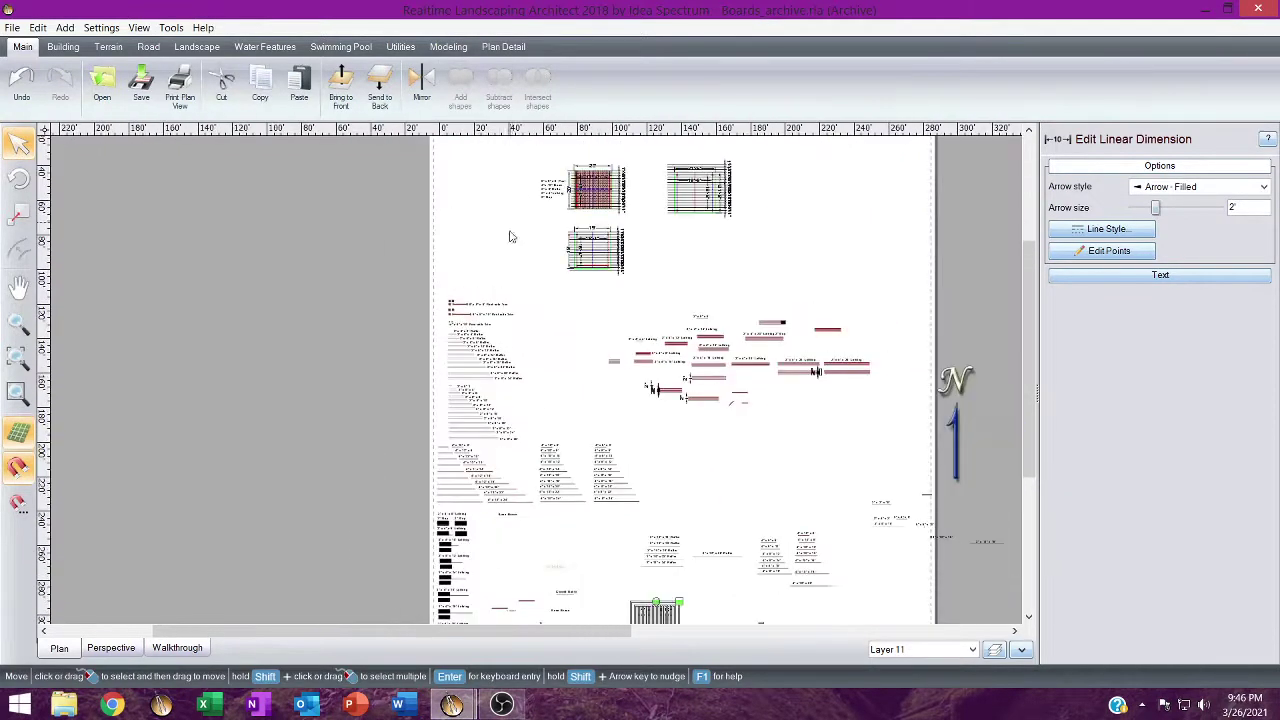
pyautogui.scroll(6, 509, 236)
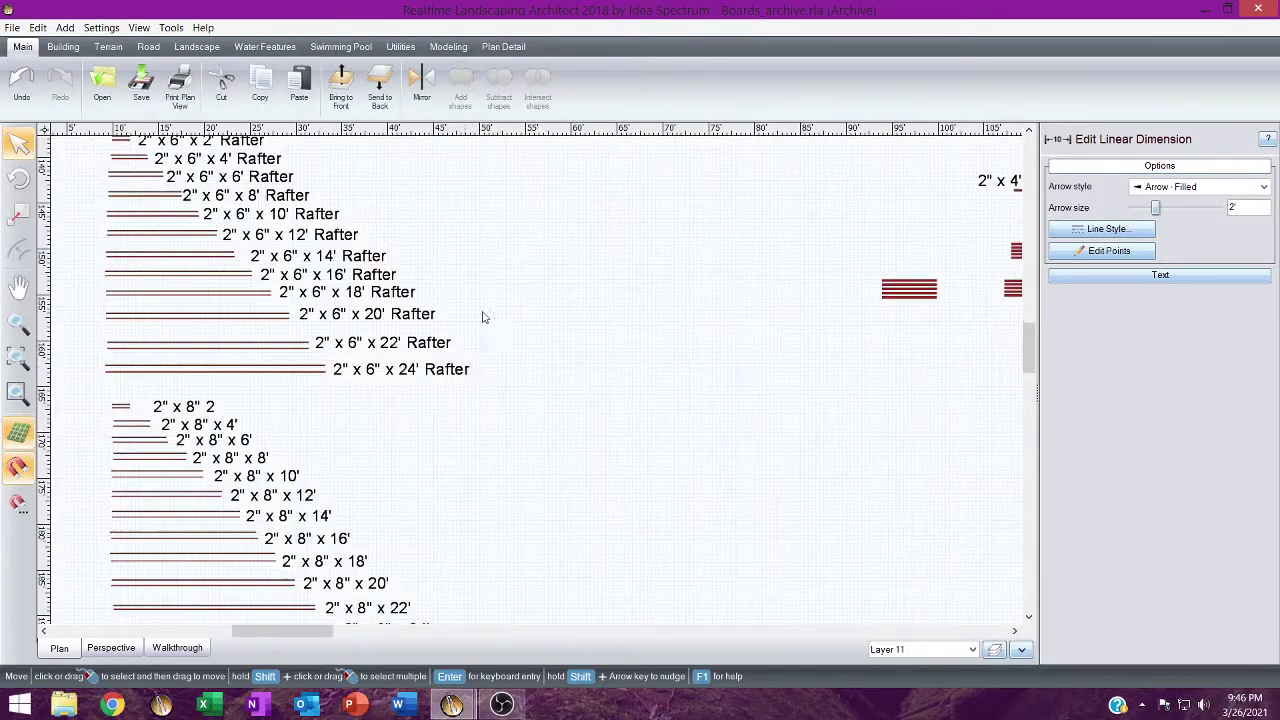
pyautogui.scroll(1, 452, 381)
pyautogui.moveTo(472, 372); pyautogui.dragTo(622, 274, button='middle')
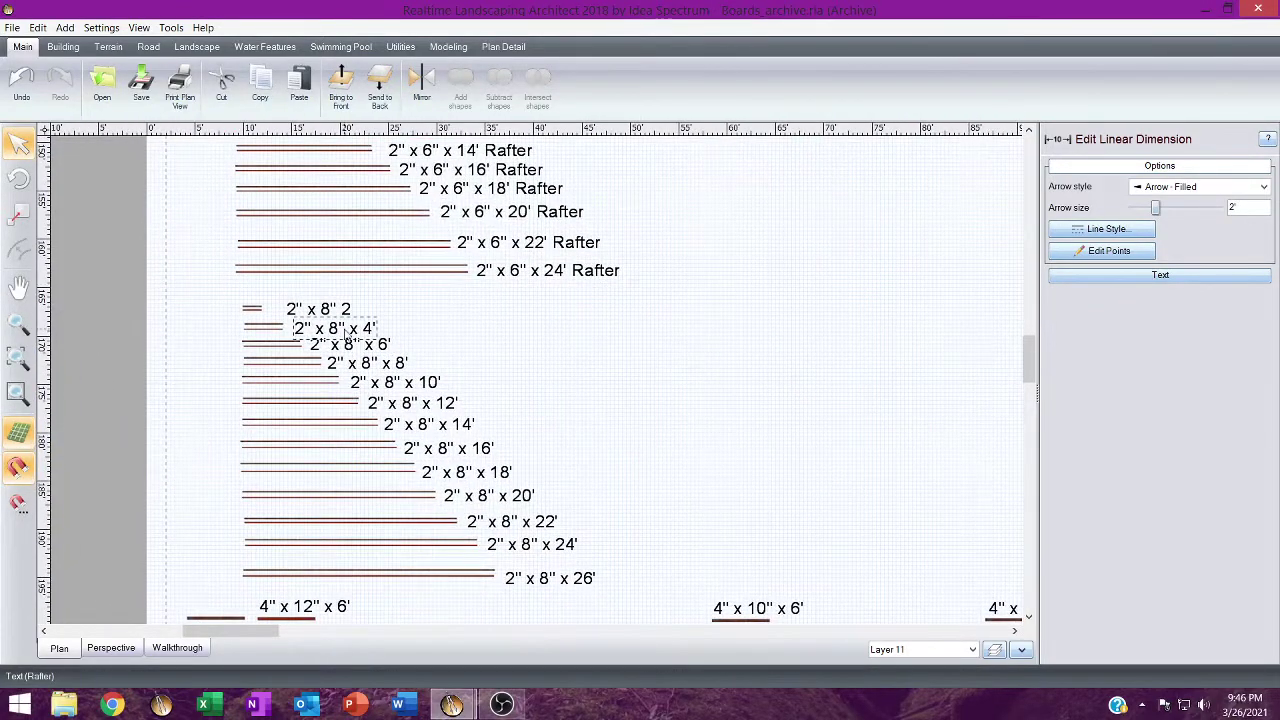
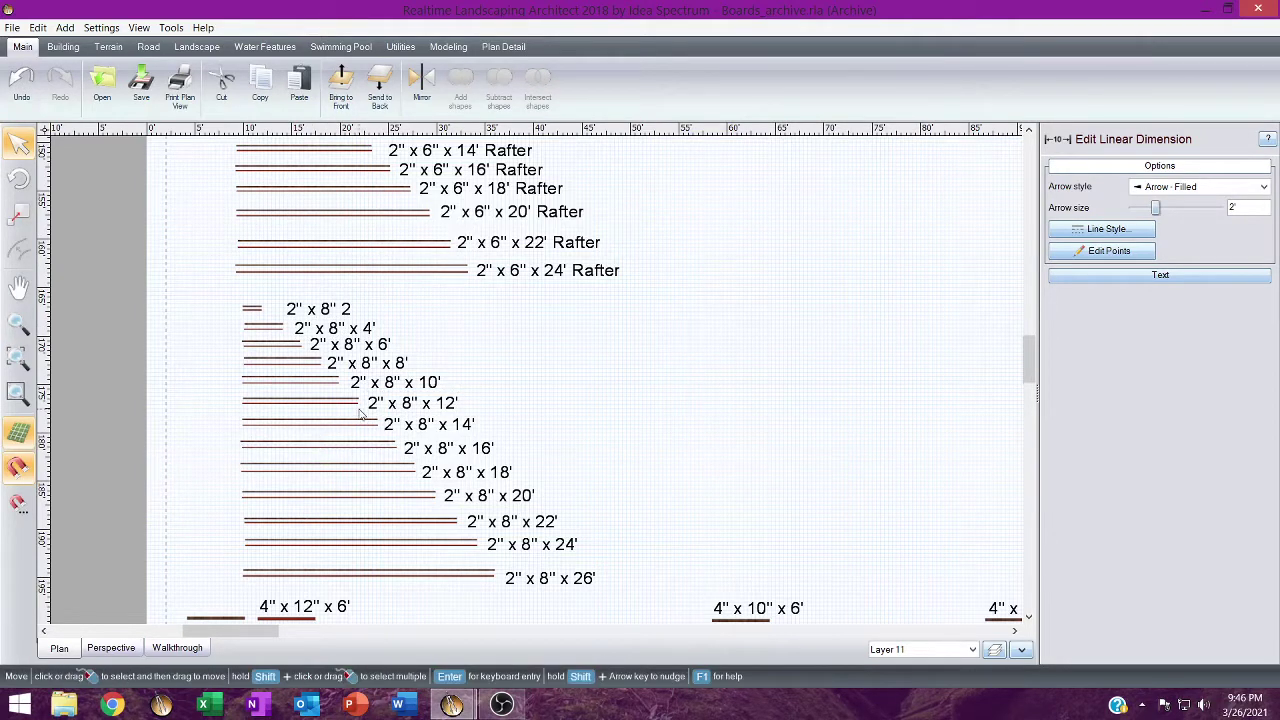
pyautogui.moveTo(413, 228); pyautogui.dragTo(491, 392, button='middle')
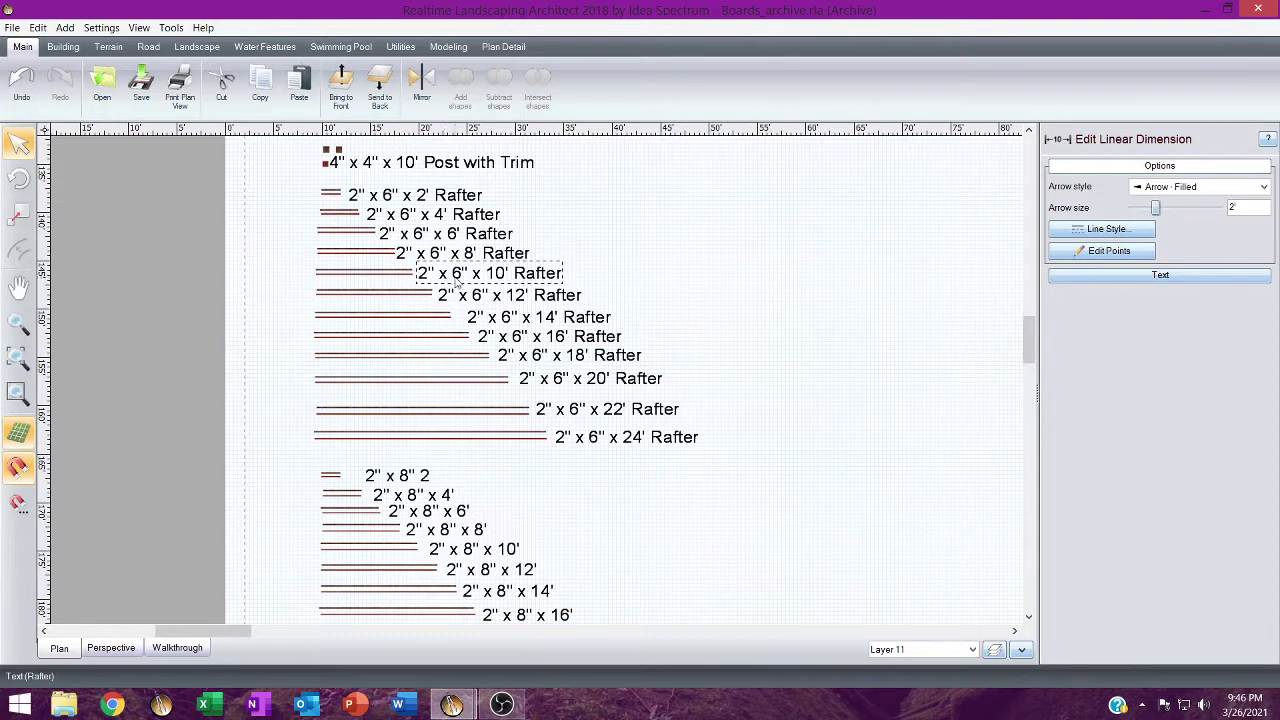
pyautogui.click(398, 276)
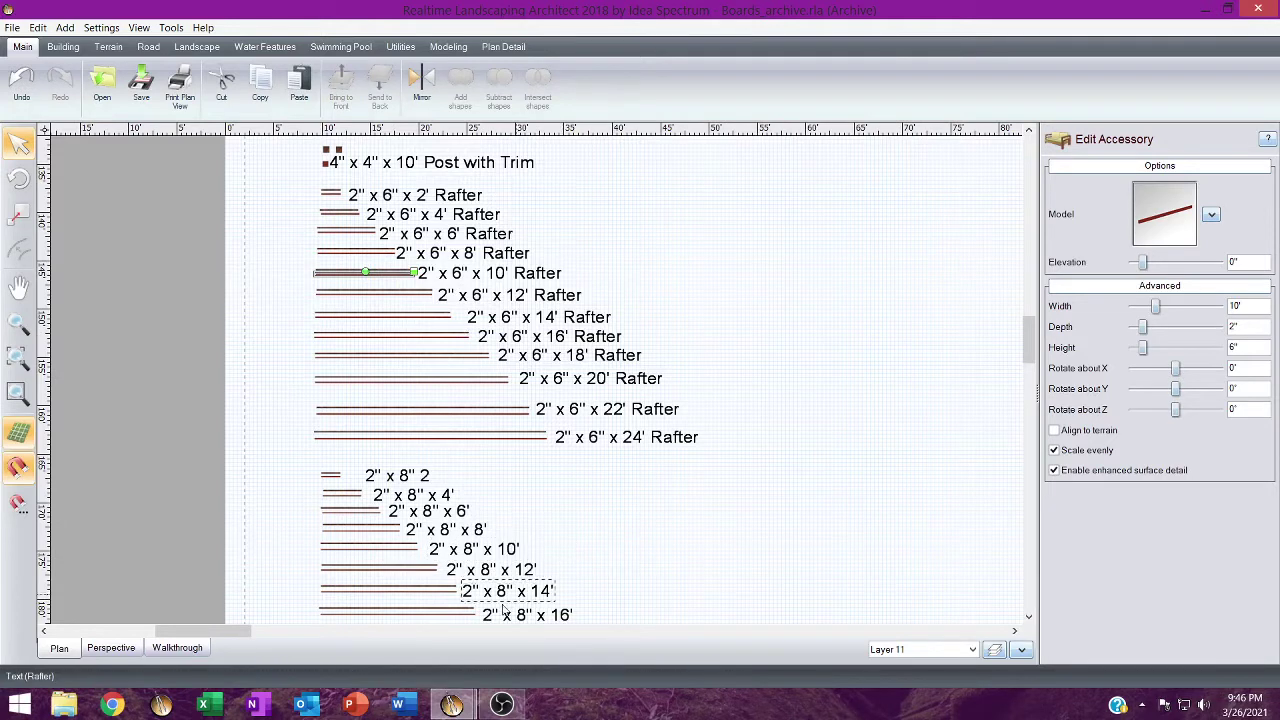
# Paste the 2" x 6" x 10' rafter into the pavilion plan and fit it between the outline's left edge and the centre line.
pyautogui.click(455, 704)
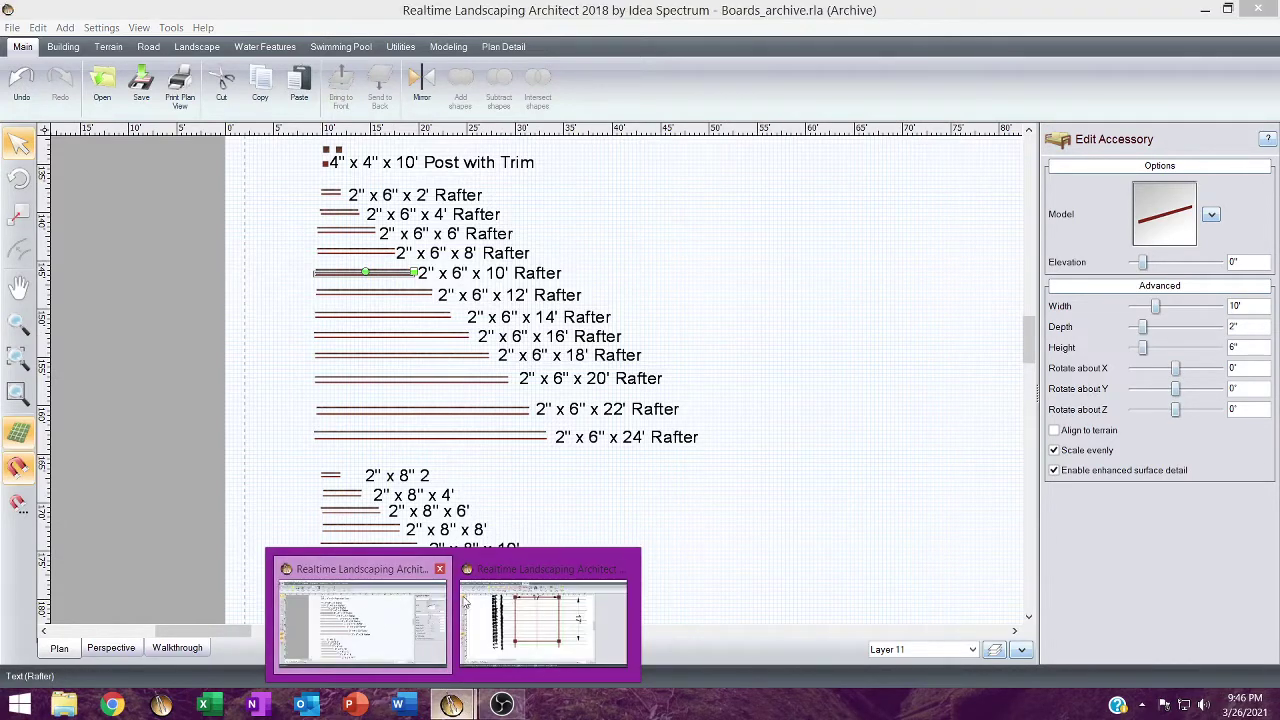
pyautogui.click(527, 620)
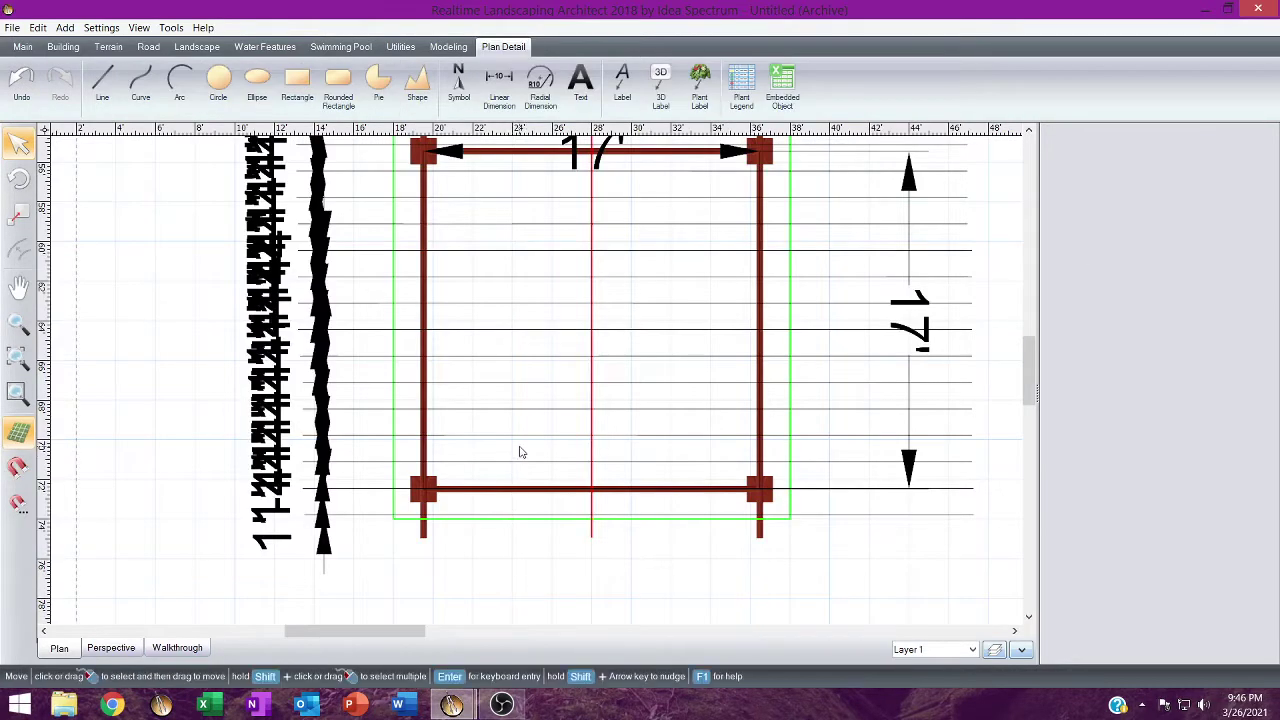
pyautogui.hotkey('ctrl', 'v')
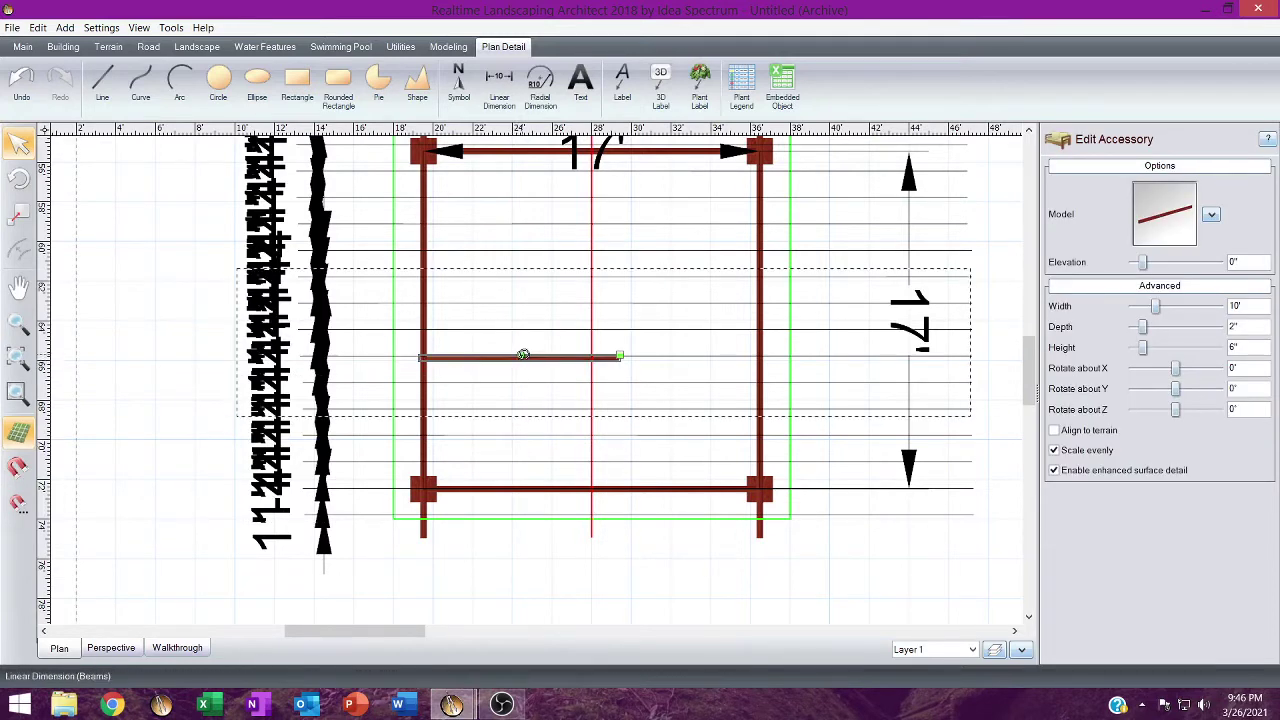
pyautogui.moveTo(532, 366); pyautogui.dragTo(507, 358)
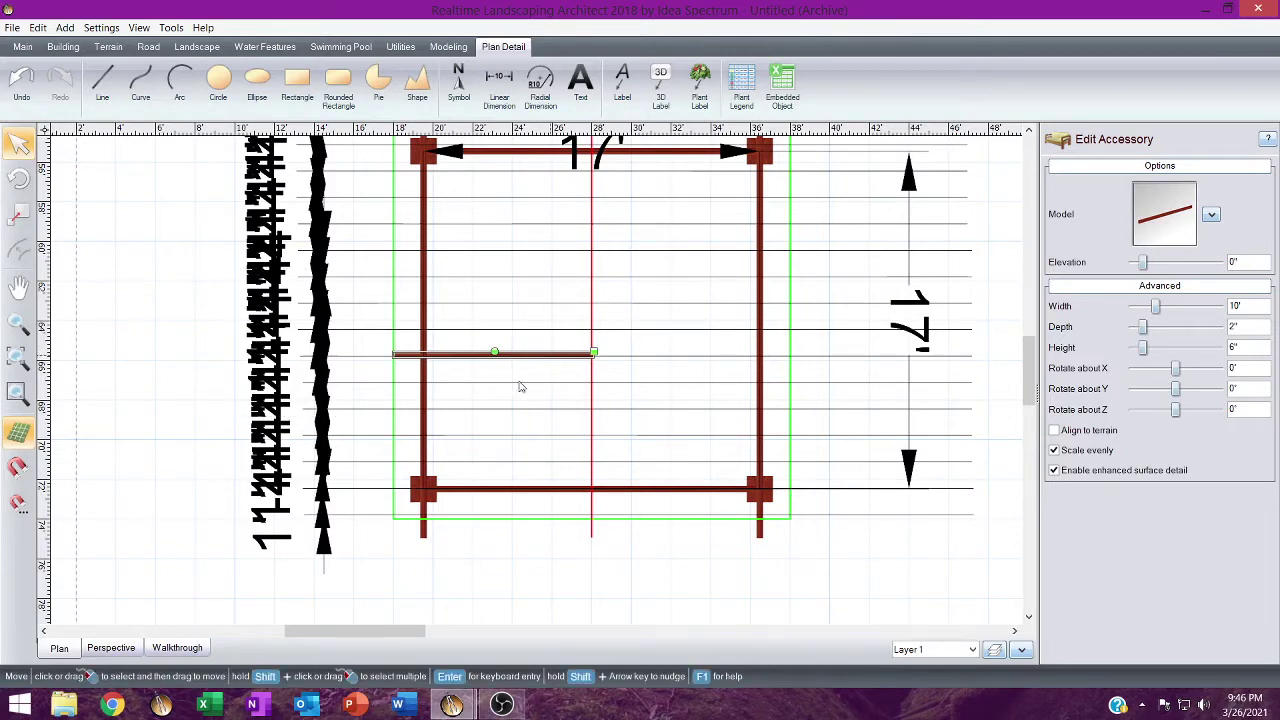
# In the perspective view, raise the 10' rafter to an elevation of 10'-5" and check its position above the side beam.
pyautogui.click(111, 648)
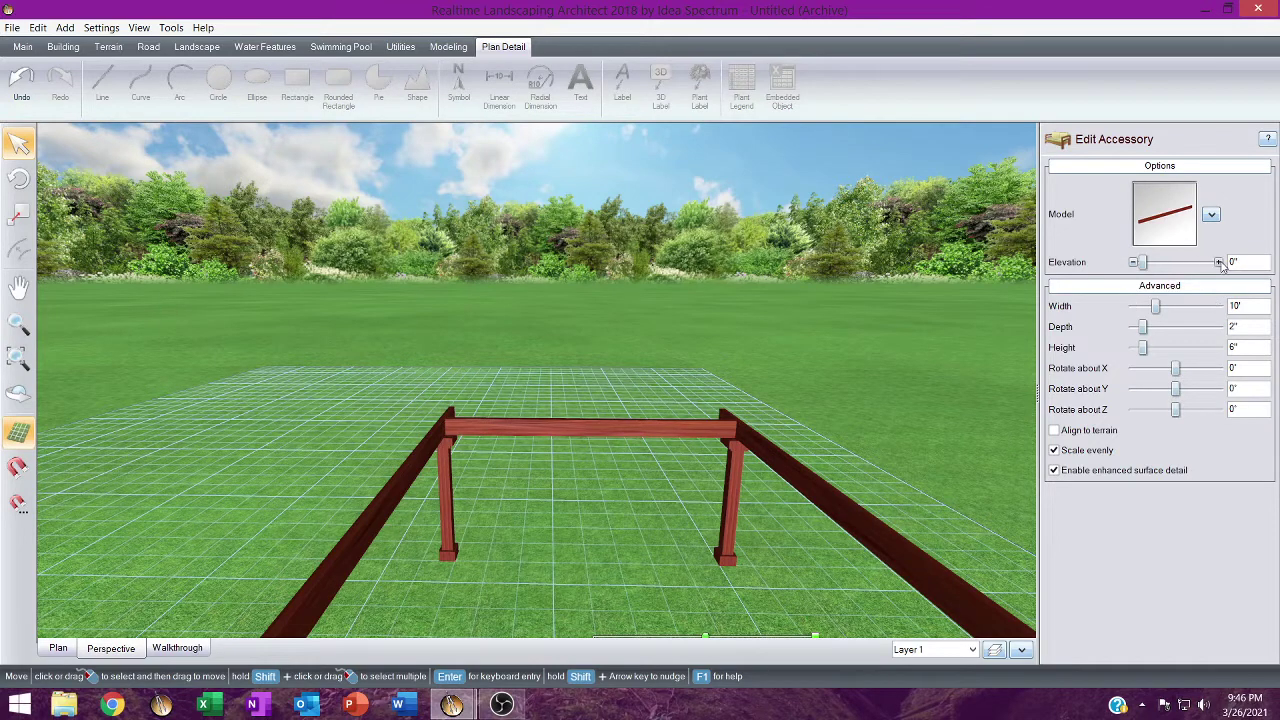
pyautogui.click(1219, 262)
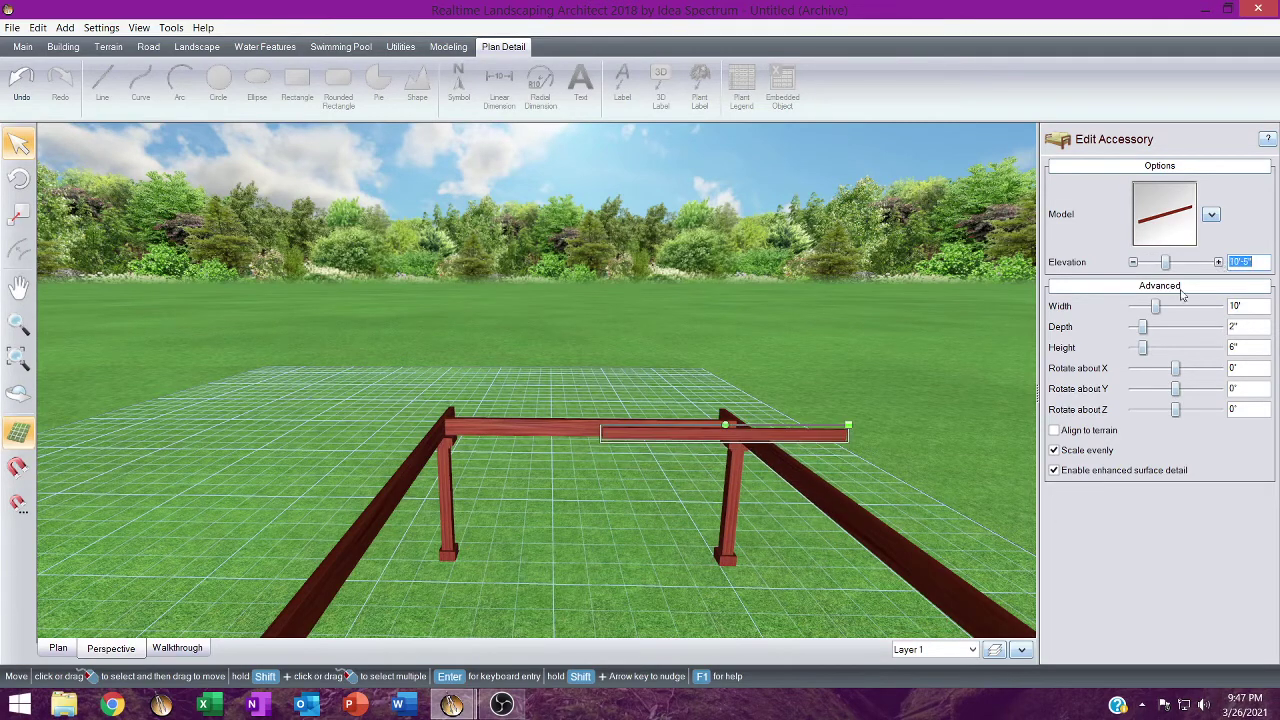
pyautogui.scroll(3, 768, 416)
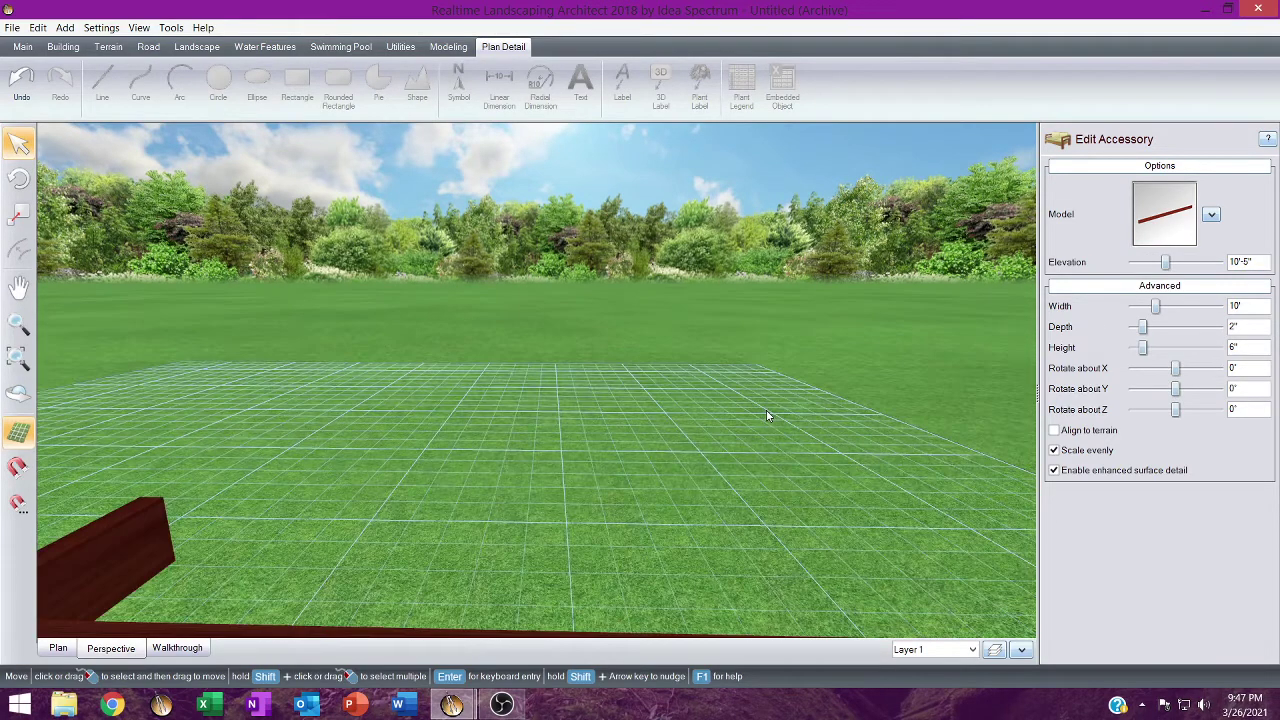
pyautogui.scroll(-3, 768, 416)
pyautogui.moveTo(766, 411); pyautogui.dragTo(592, 265, button='middle')
pyautogui.moveTo(616, 321); pyautogui.dragTo(633, 345, button='right')
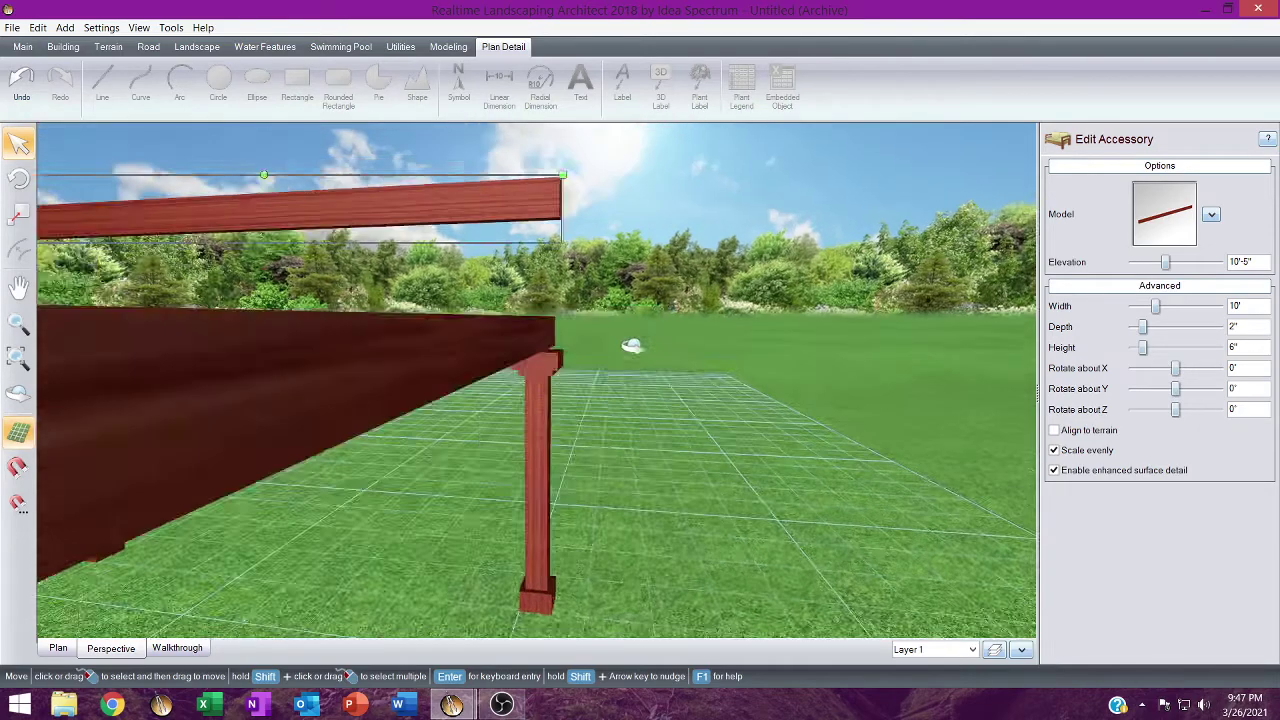
pyautogui.scroll(-2, 632, 345)
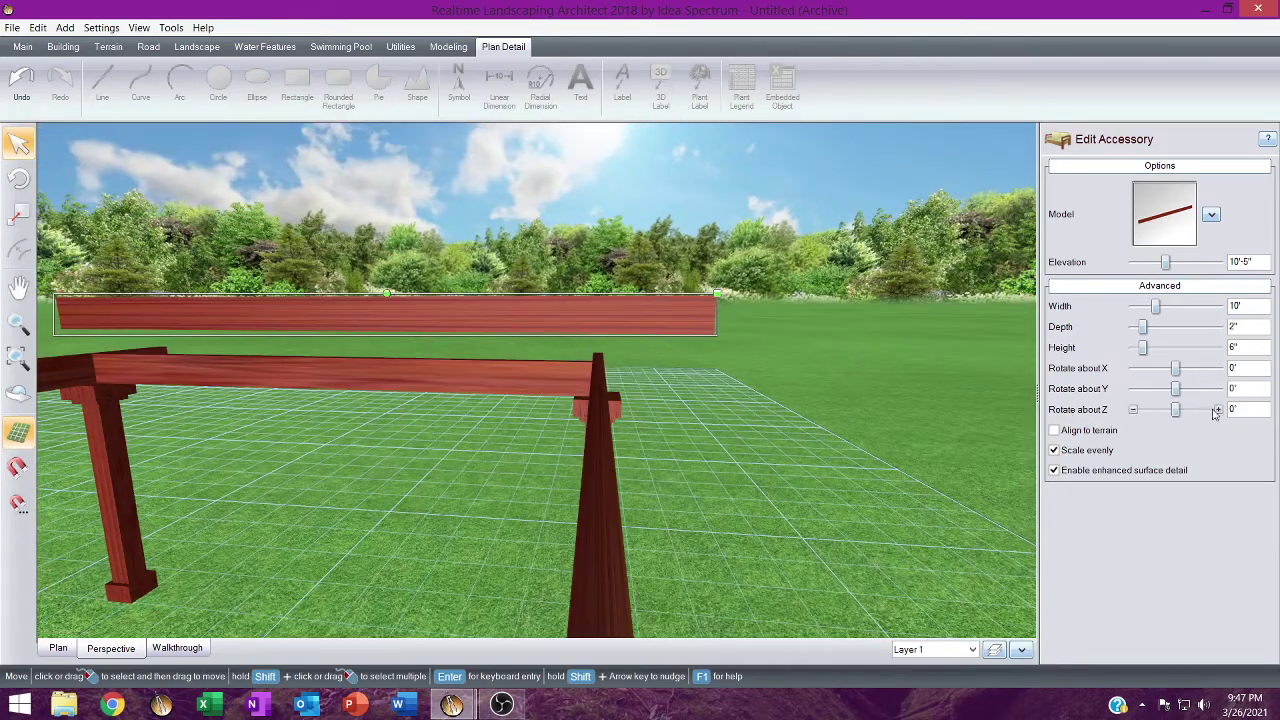
# Rotate the 10' rafter about Z to 14 degrees so it slopes down over the side beam.
pyautogui.click(1218, 410)
pyautogui.click(1218, 410)
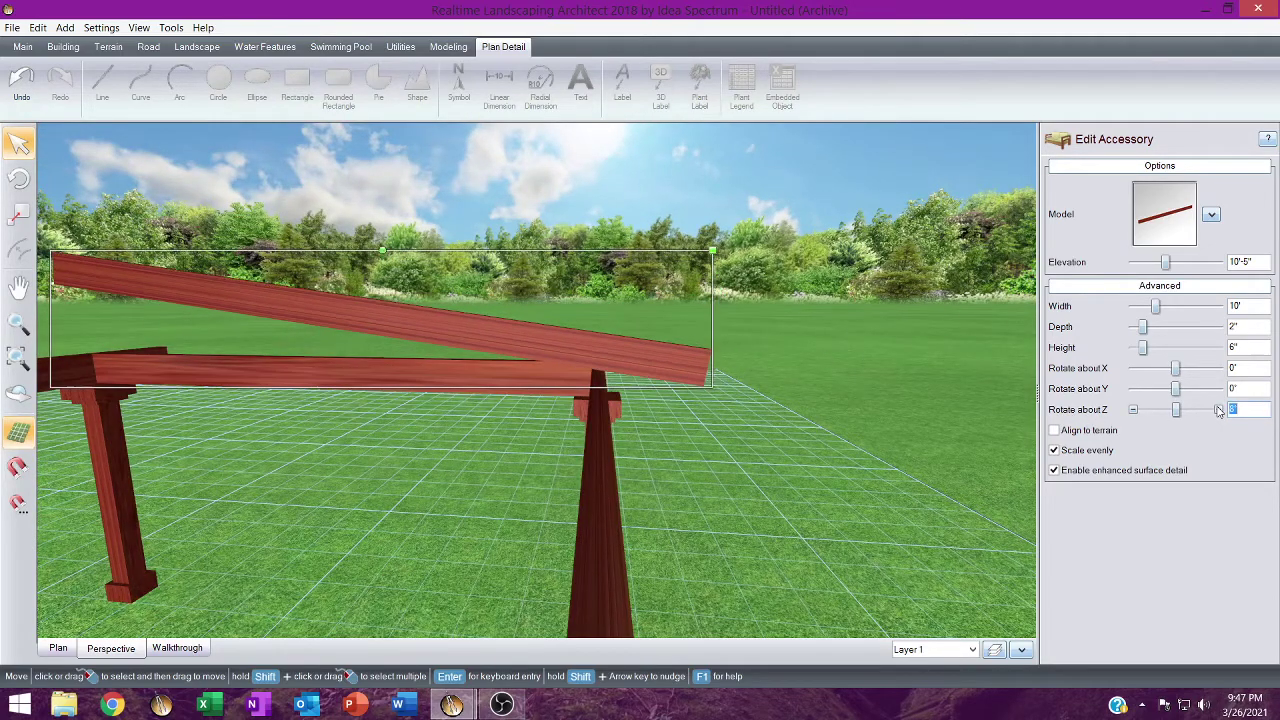
pyautogui.click(1218, 410)
pyautogui.click(1218, 410)
pyautogui.click(1218, 410)
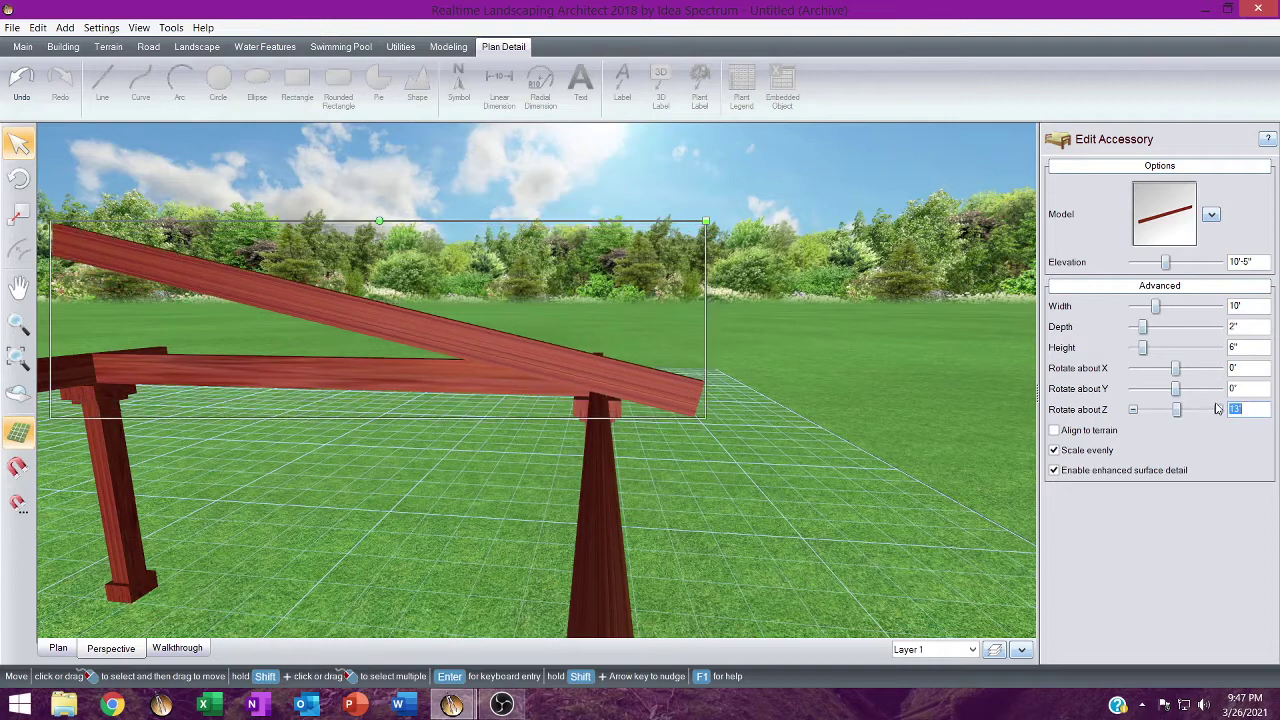
pyautogui.click(1218, 410)
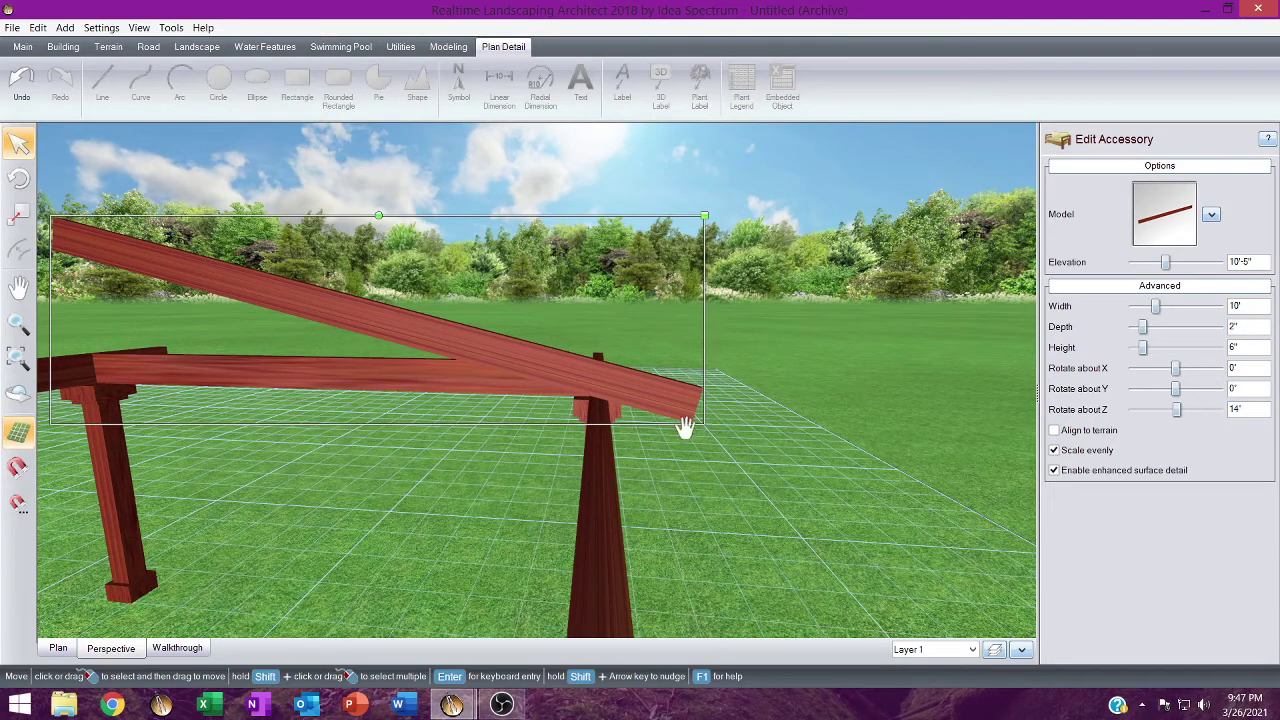
# Delete the sloped 10' rafter from the pavilion plan.
pyautogui.click(59, 648)
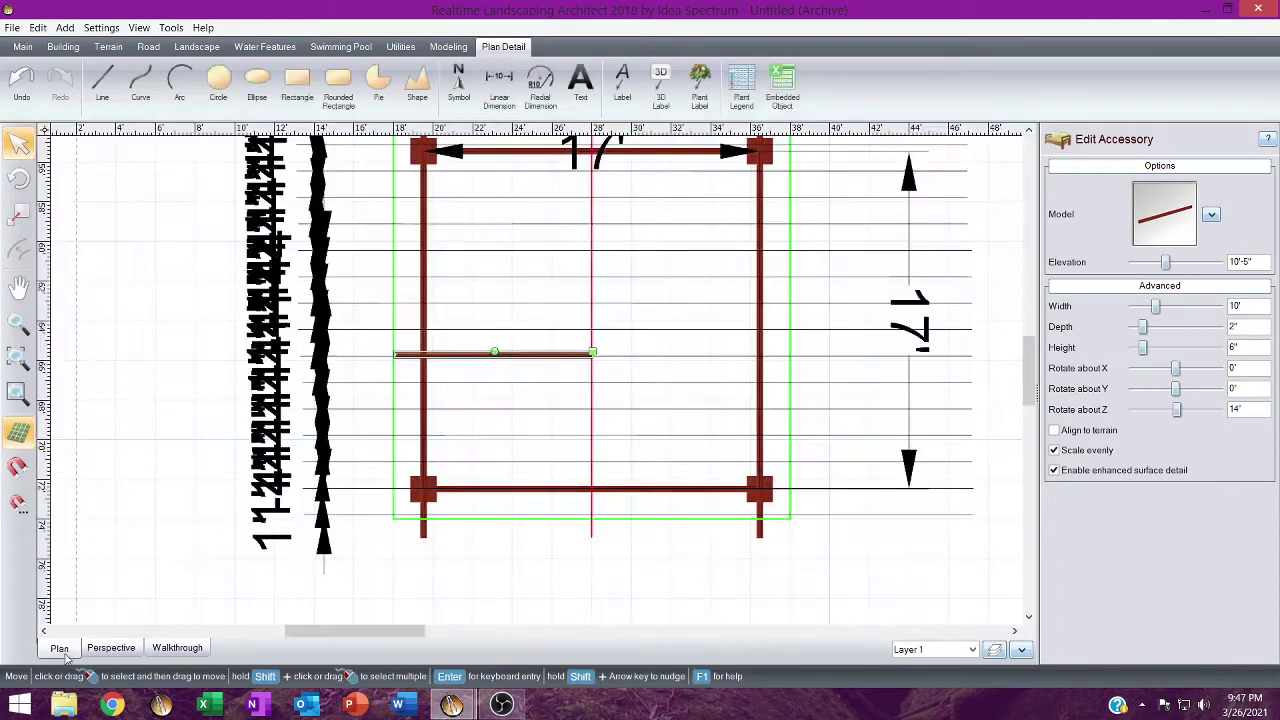
pyautogui.scroll(2, 443, 295)
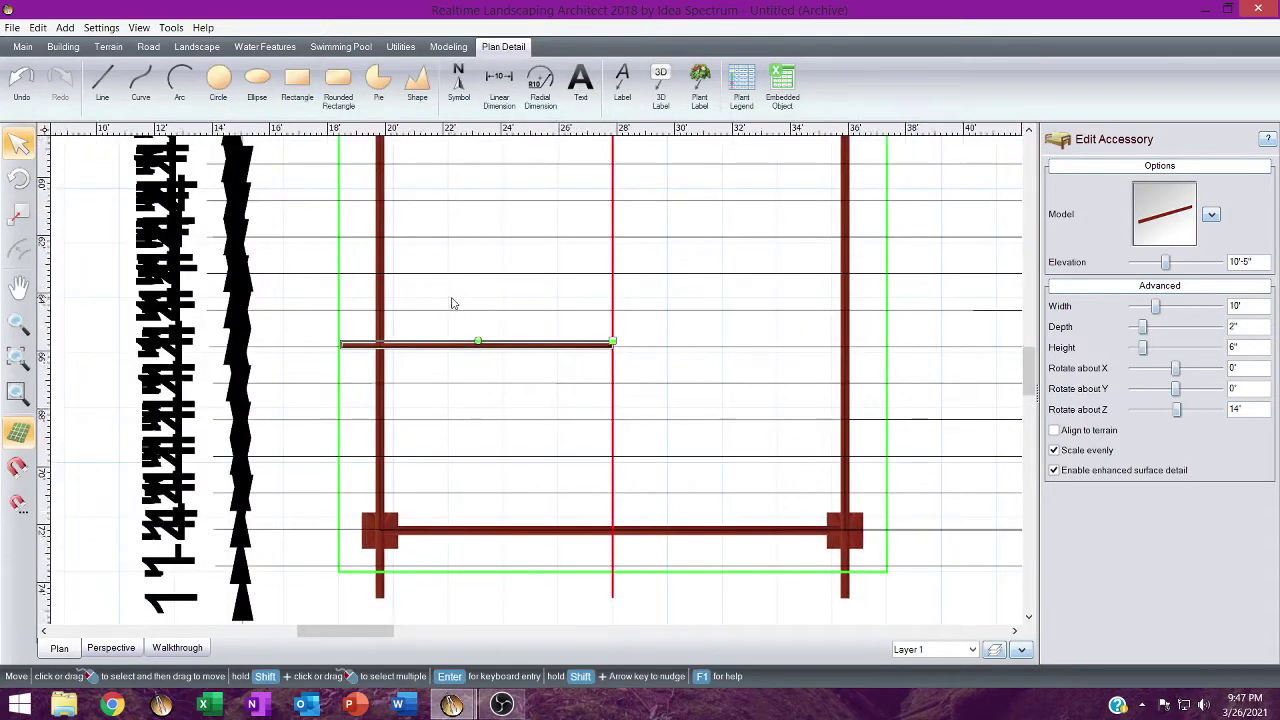
pyautogui.scroll(2, 451, 303)
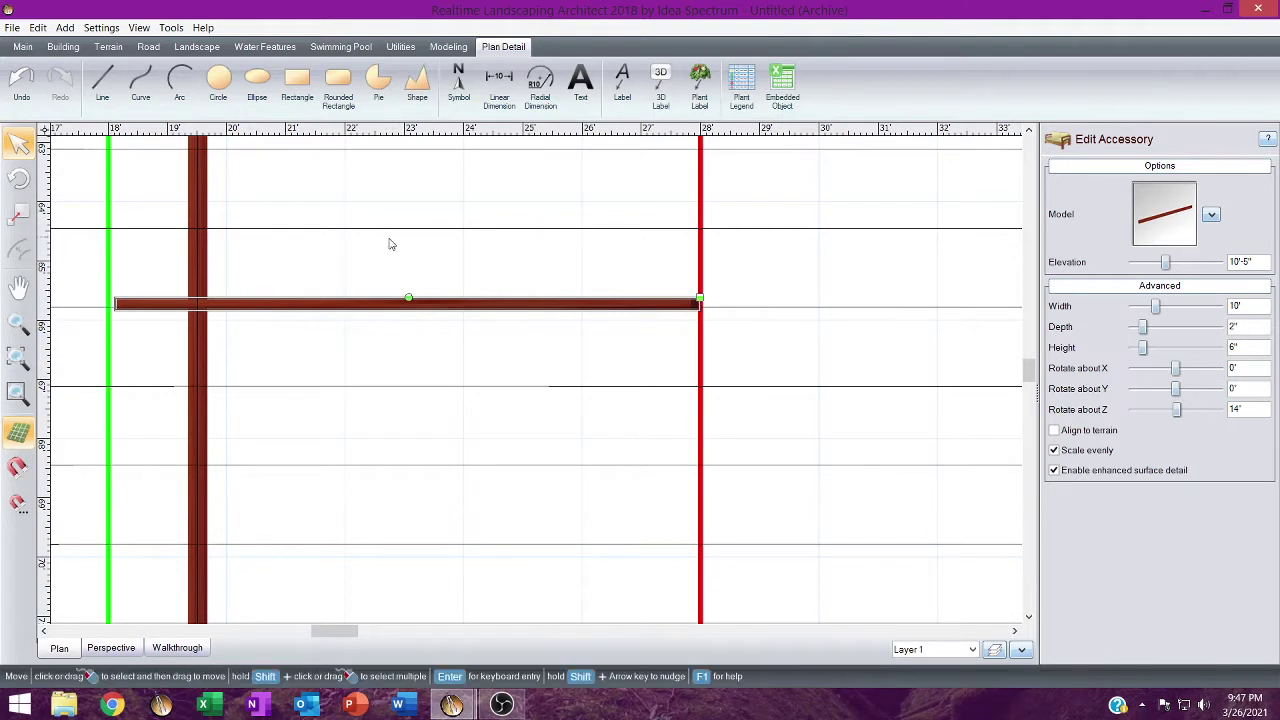
pyautogui.press('Delete')
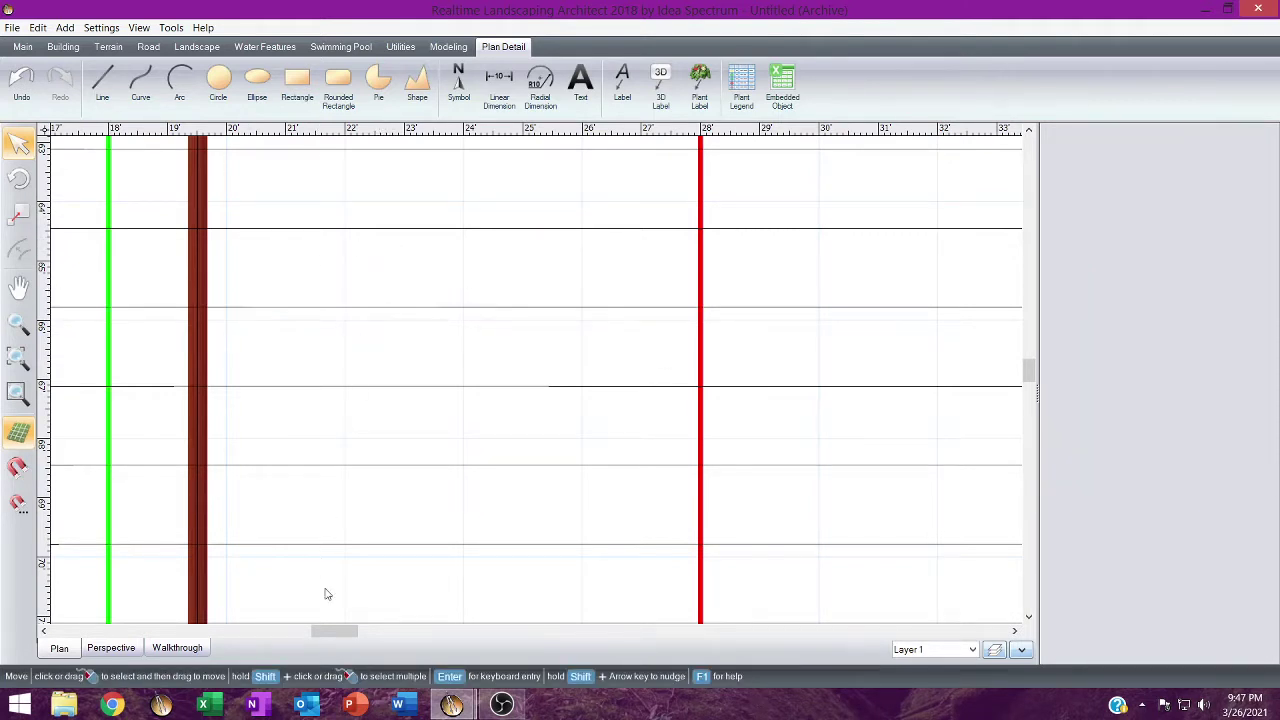
# Switch to Boards_archive.rla and select and copy the 2" x 6" x 12' rafter.
pyautogui.moveTo(451, 705)
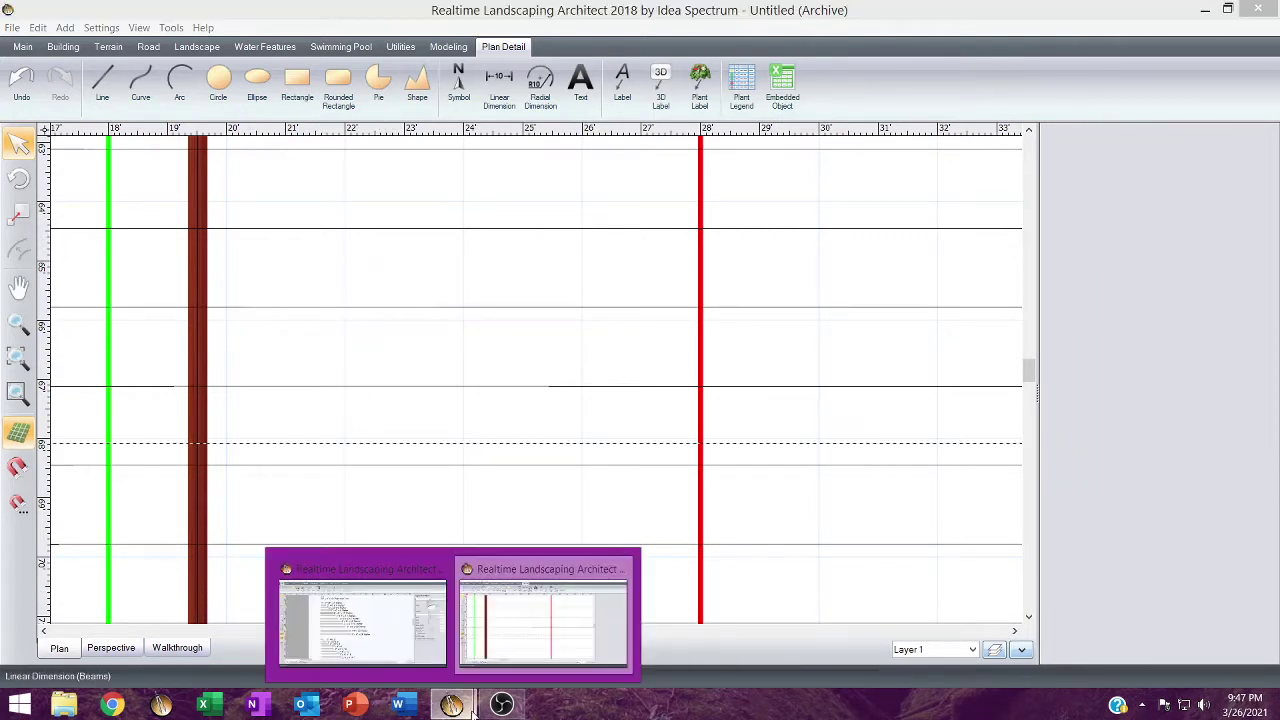
pyautogui.click(372, 585)
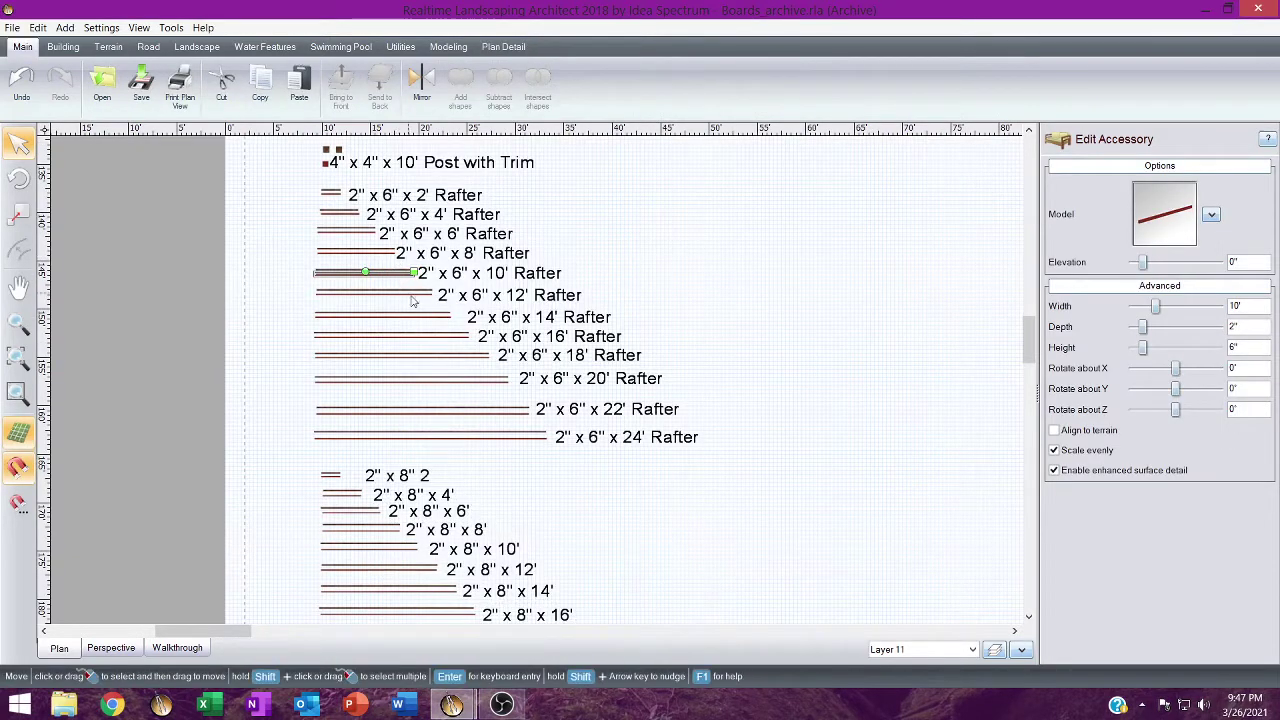
pyautogui.scroll(2, 424, 305)
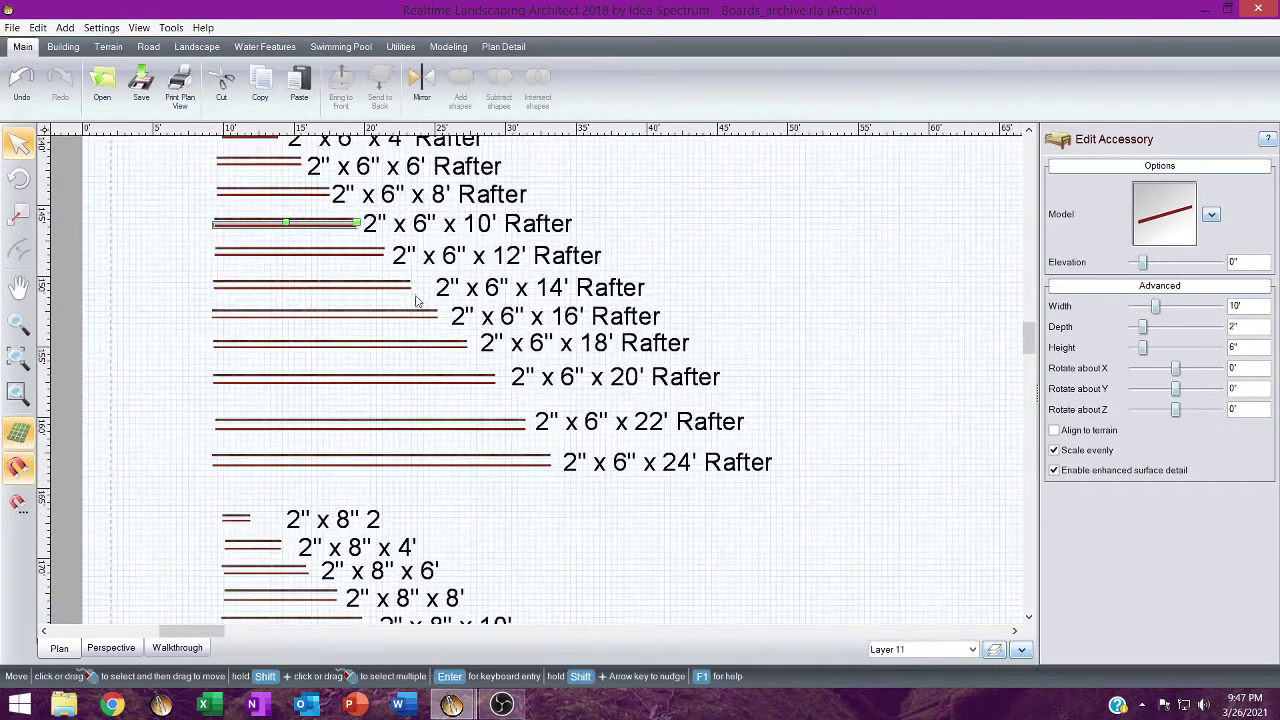
pyautogui.click(337, 255)
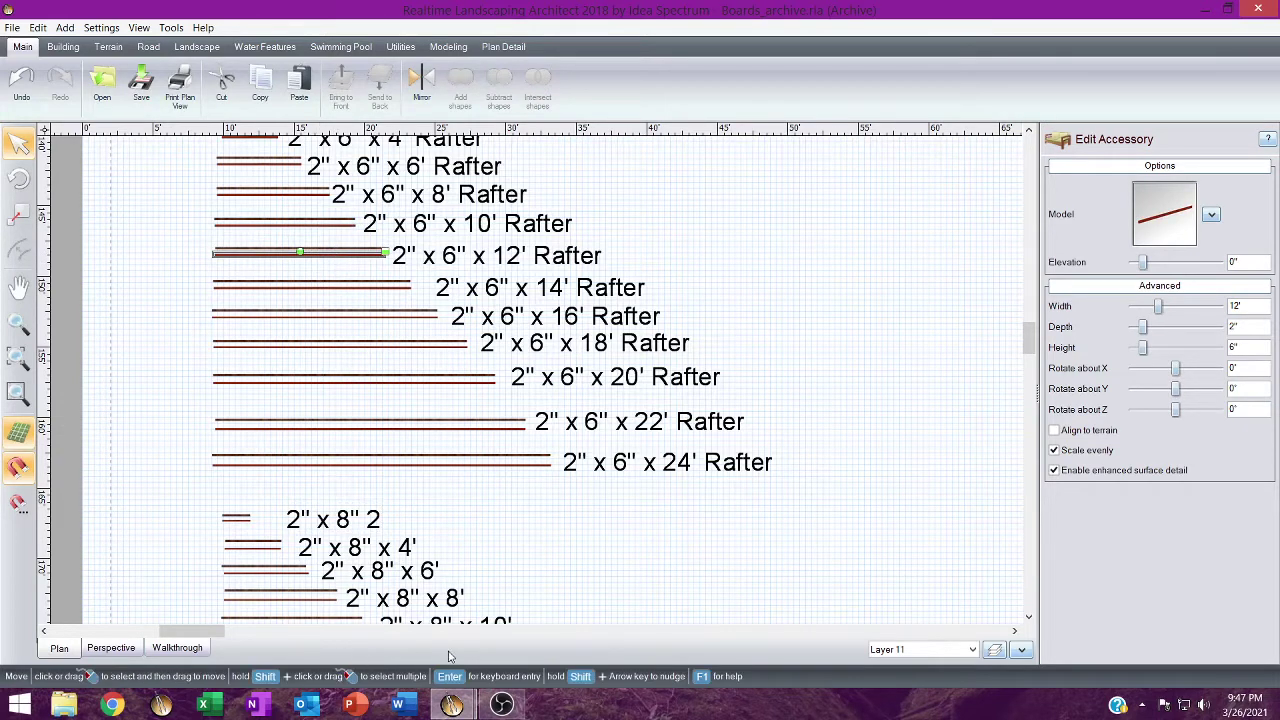
# Paste the 12' rafter into the pavilion plan and align it on a spacing line, overhanging the outline's left edge and the centre line.
pyautogui.moveTo(451, 706)
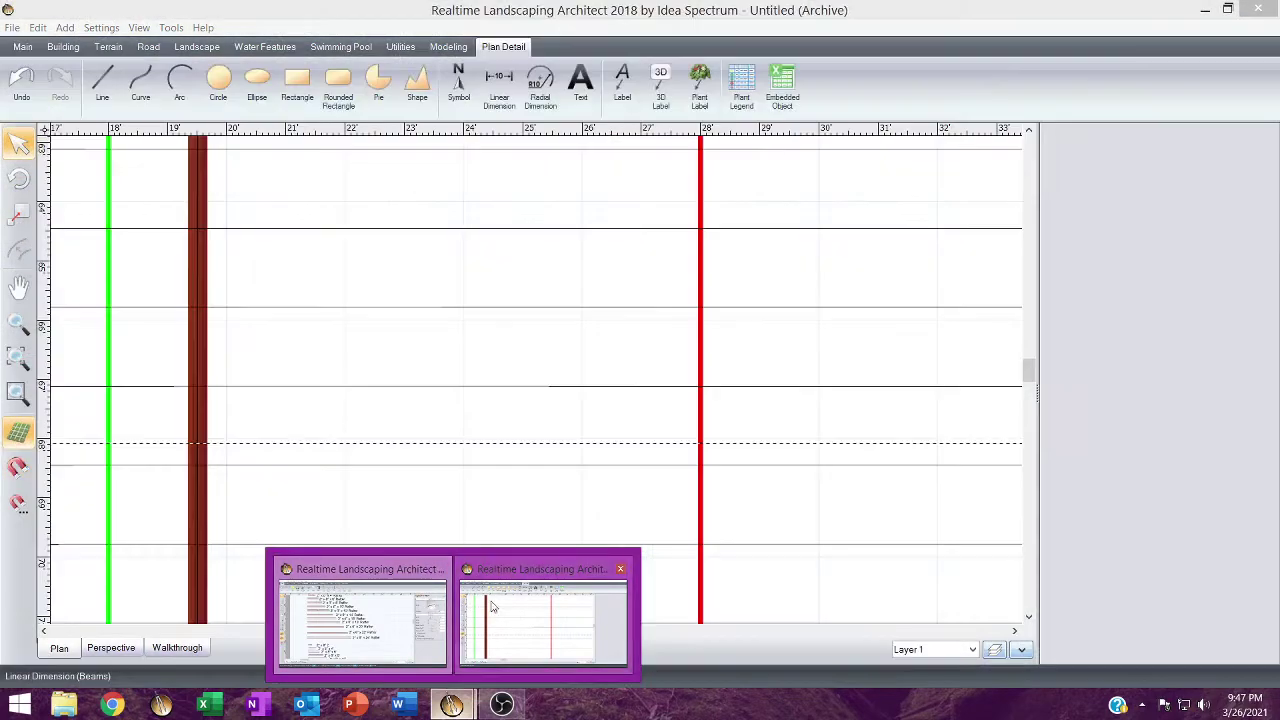
pyautogui.click(543, 615)
pyautogui.hotkey('ctrl', 'v')
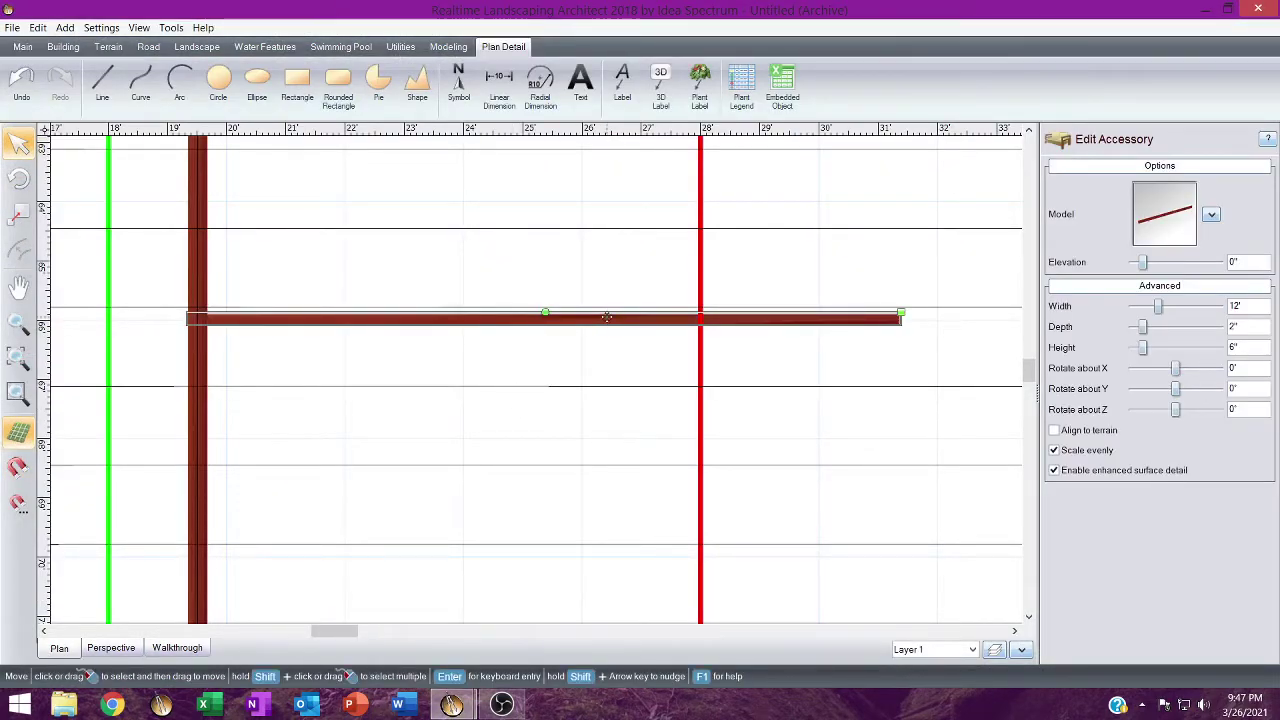
pyautogui.moveTo(600, 317); pyautogui.dragTo(478, 306)
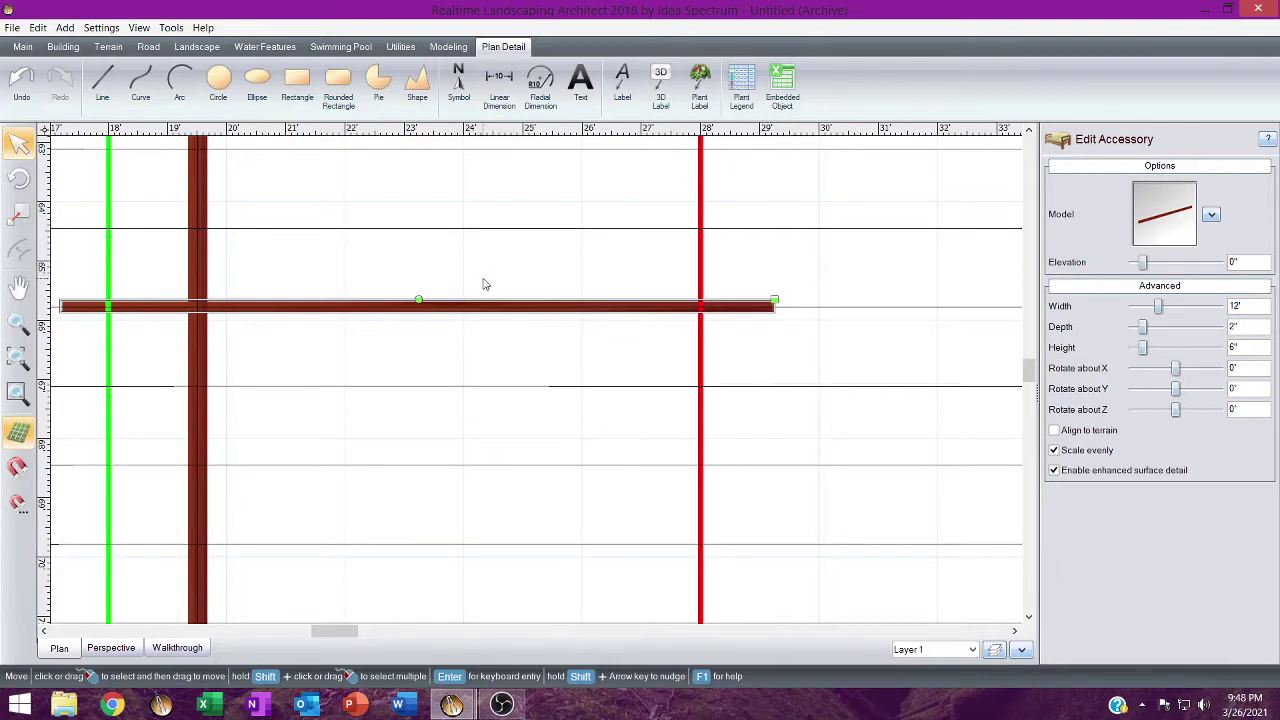
# In the perspective view, raise the 12' rafter to an elevation of 9'-1".
pyautogui.scroll(-4, 483, 284)
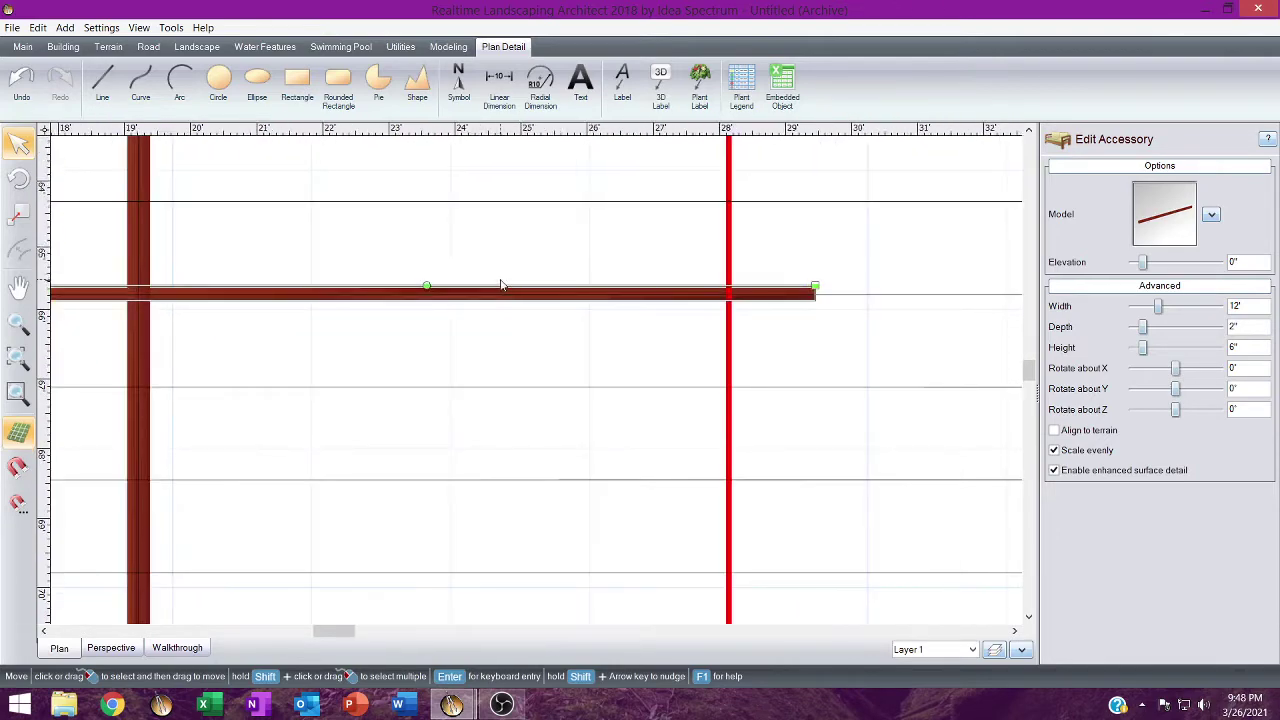
pyautogui.scroll(-4, 475, 255)
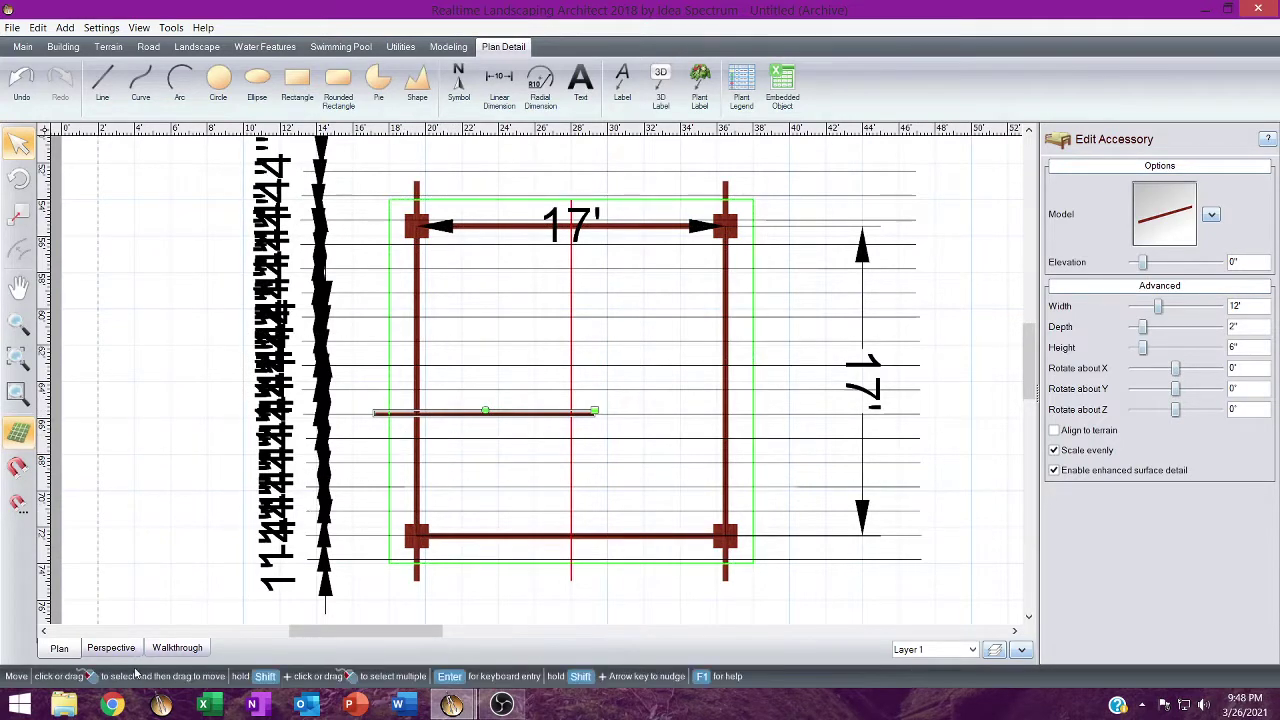
pyautogui.click(111, 648)
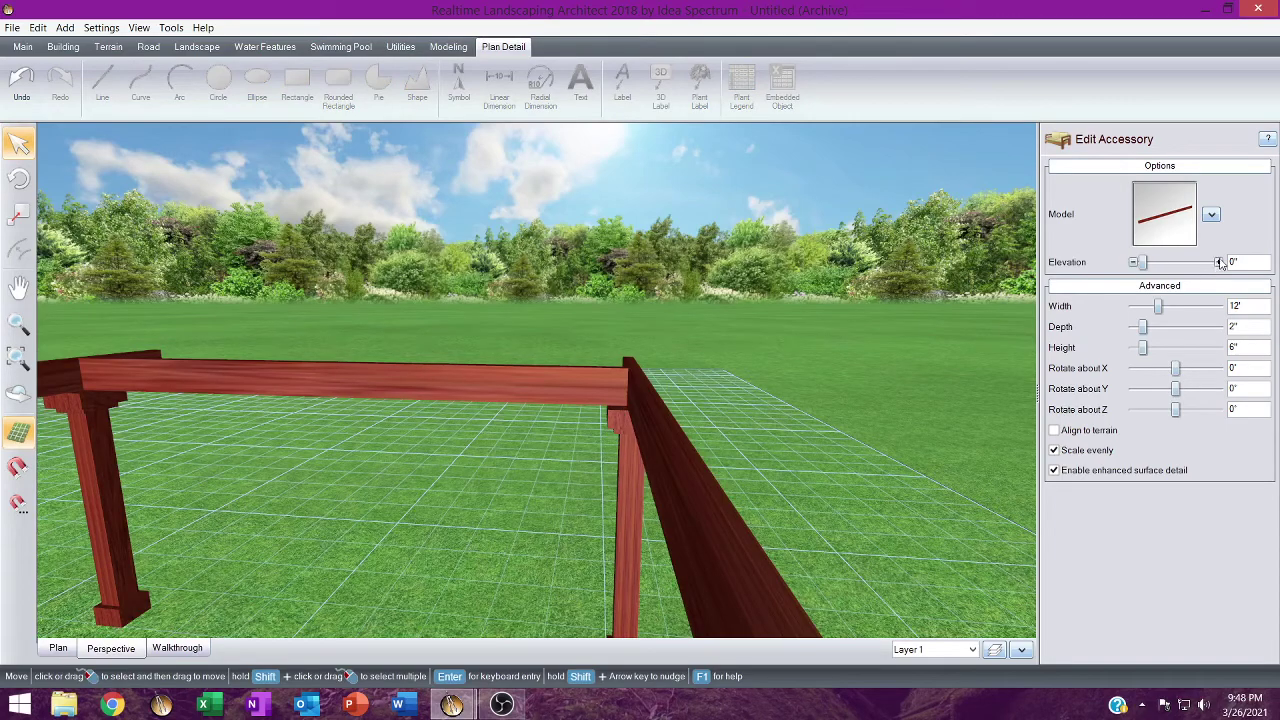
pyautogui.moveTo(589, 437); pyautogui.dragTo(649, 323)
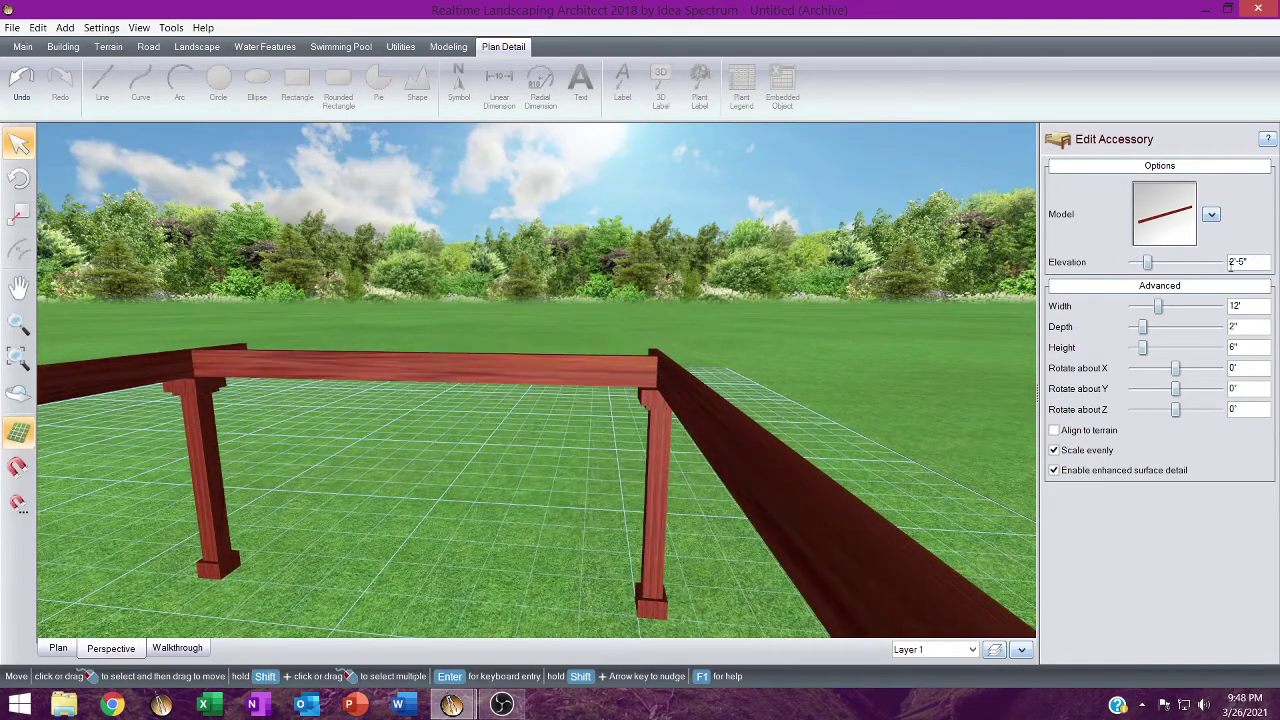
pyautogui.click(1218, 263)
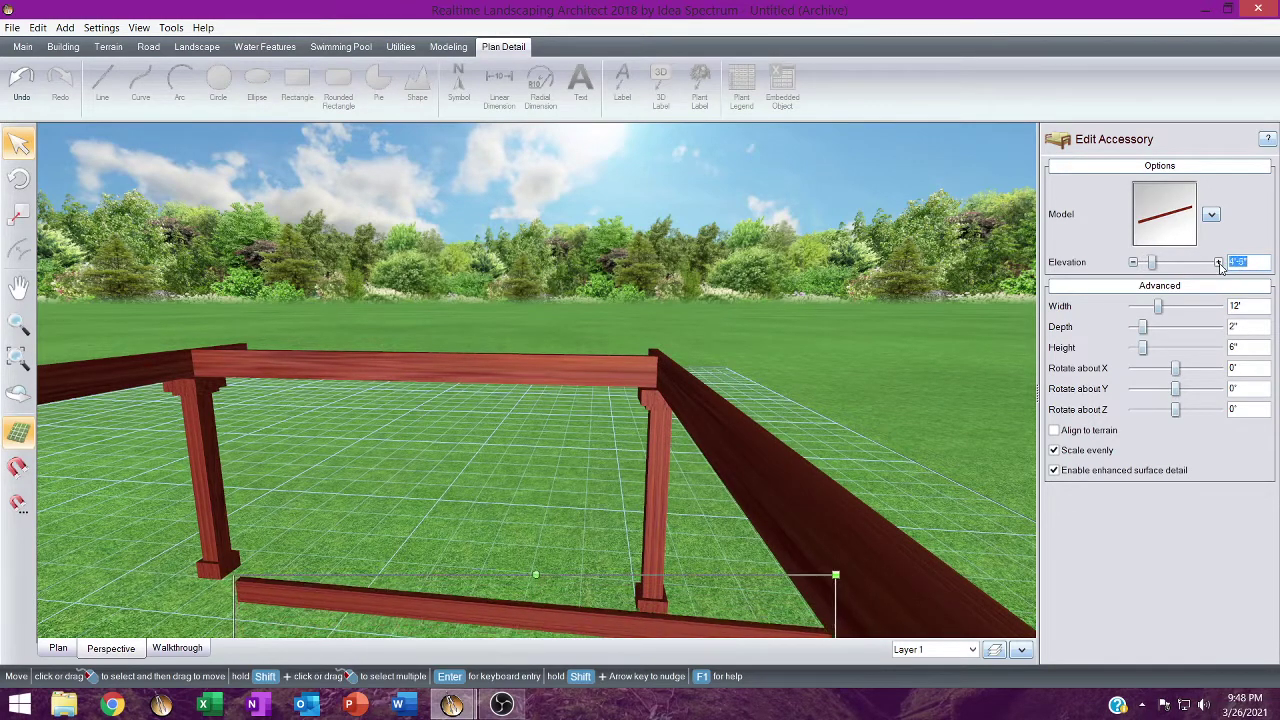
pyautogui.click(1218, 263)
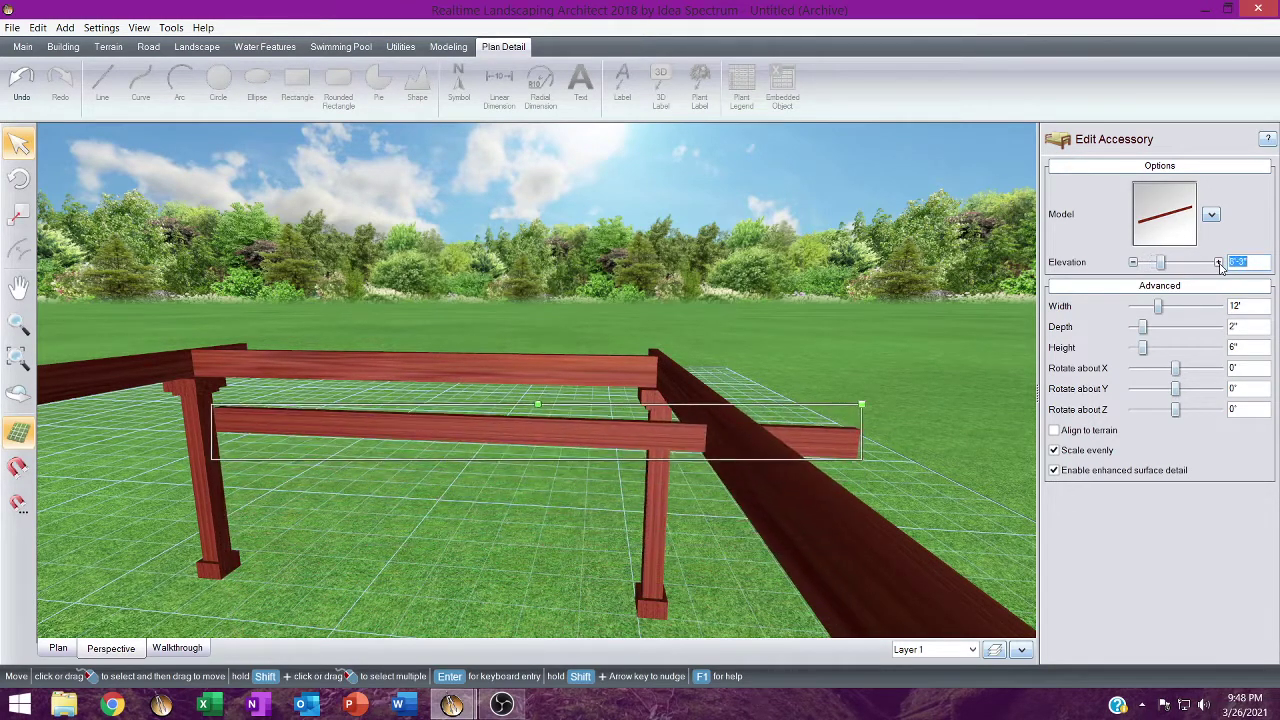
pyautogui.click(1218, 263)
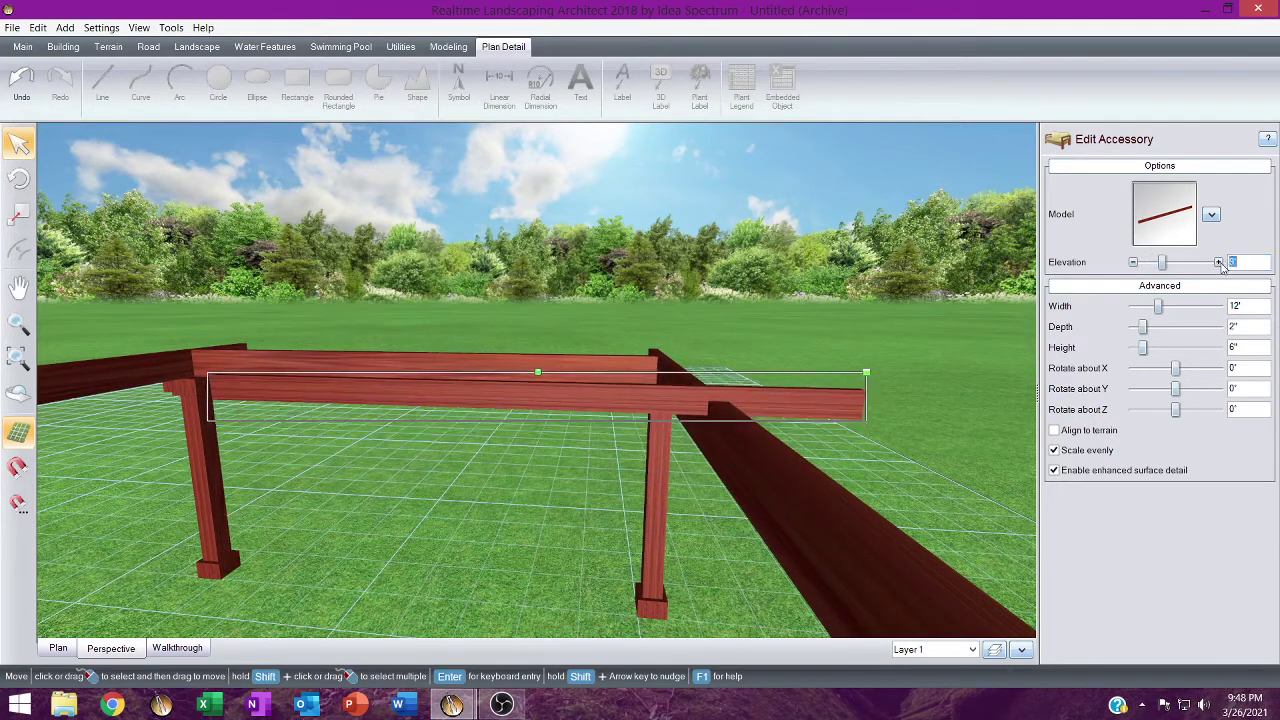
# Rotate the 12' rafter about Z to 14 degrees and check its slope against the side beam.
pyautogui.click(1218, 409)
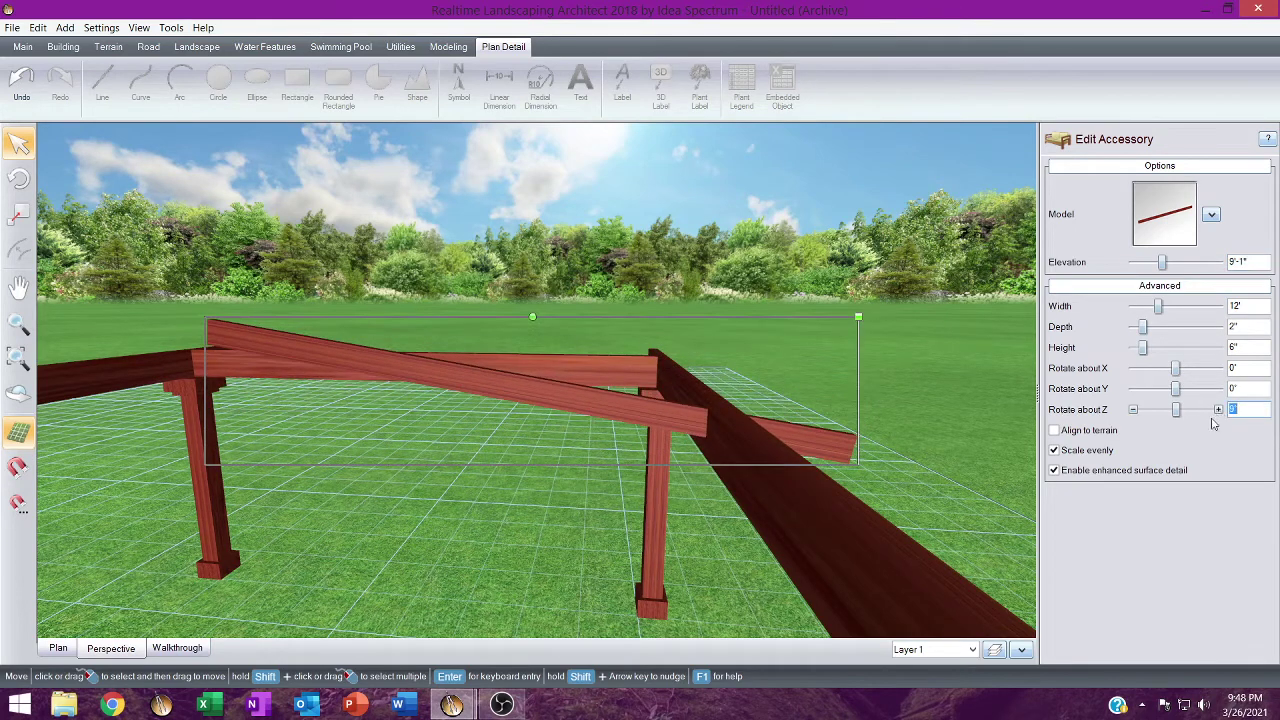
pyautogui.click(1218, 409)
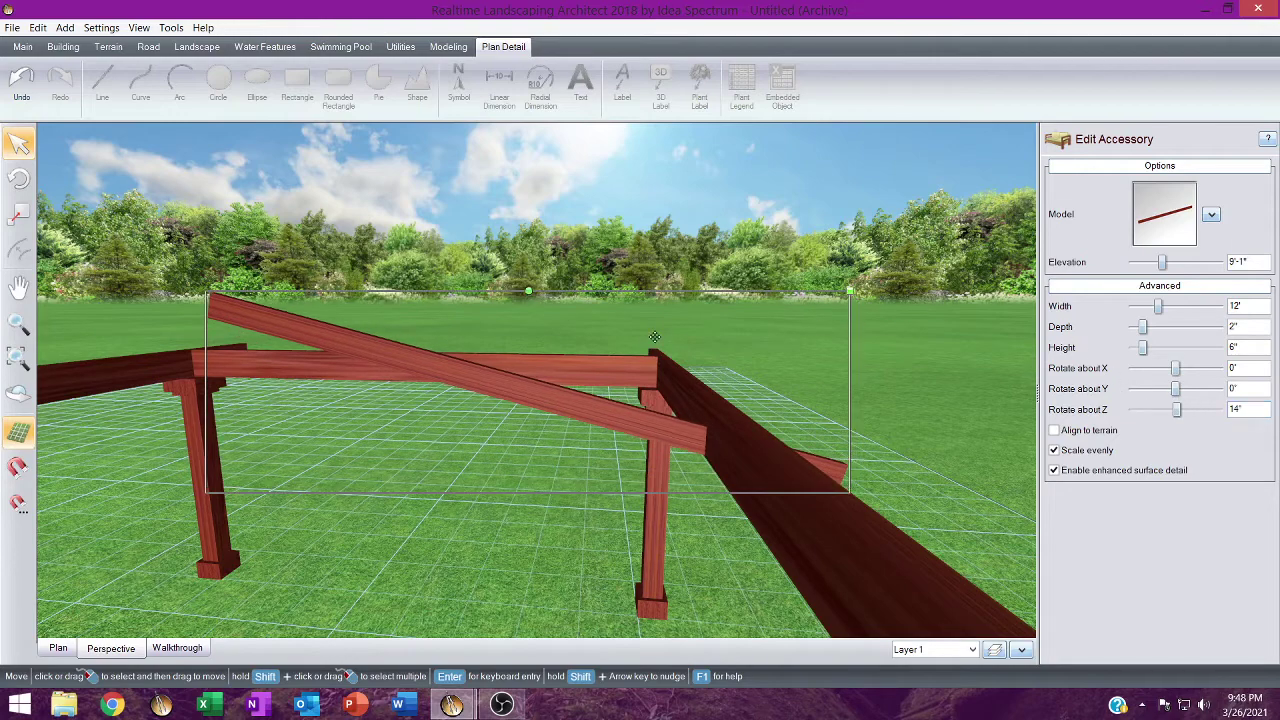
pyautogui.moveTo(654, 338); pyautogui.dragTo(608, 432, button='middle')
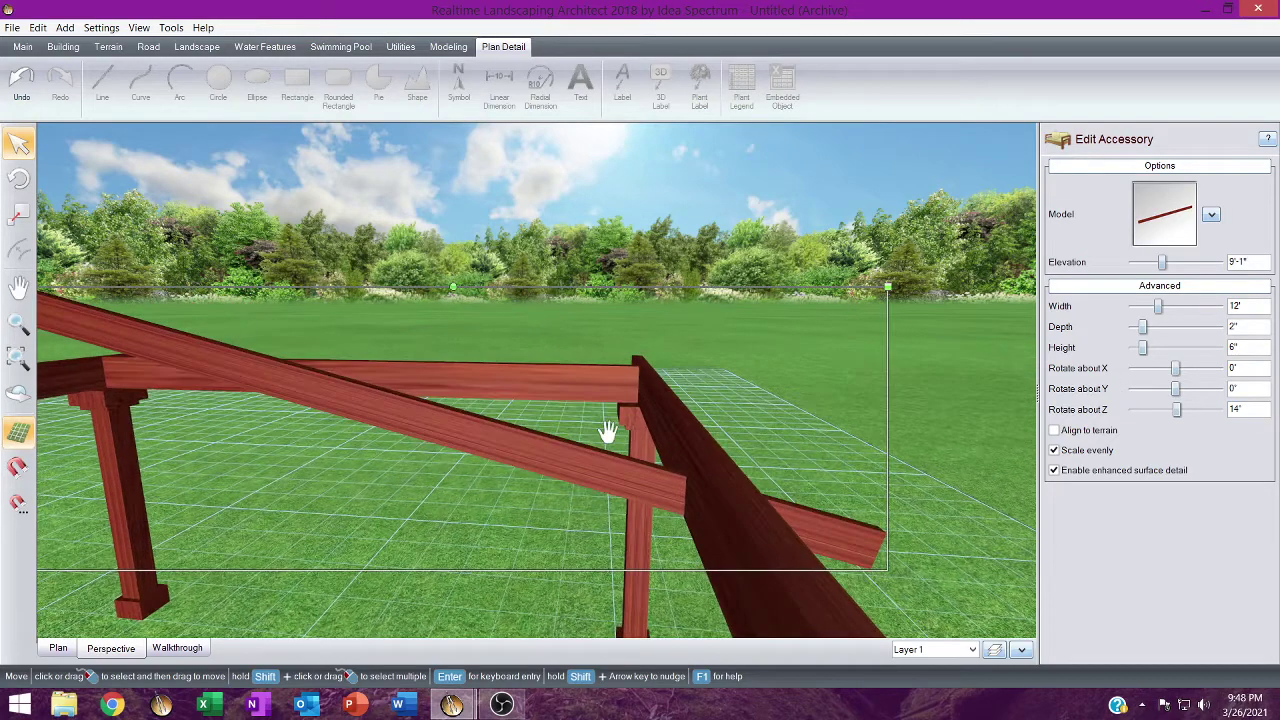
# Return to Boards_archive.rla, find the 2" x 10" rafters, and select and copy the 22' one.
pyautogui.click(58, 648)
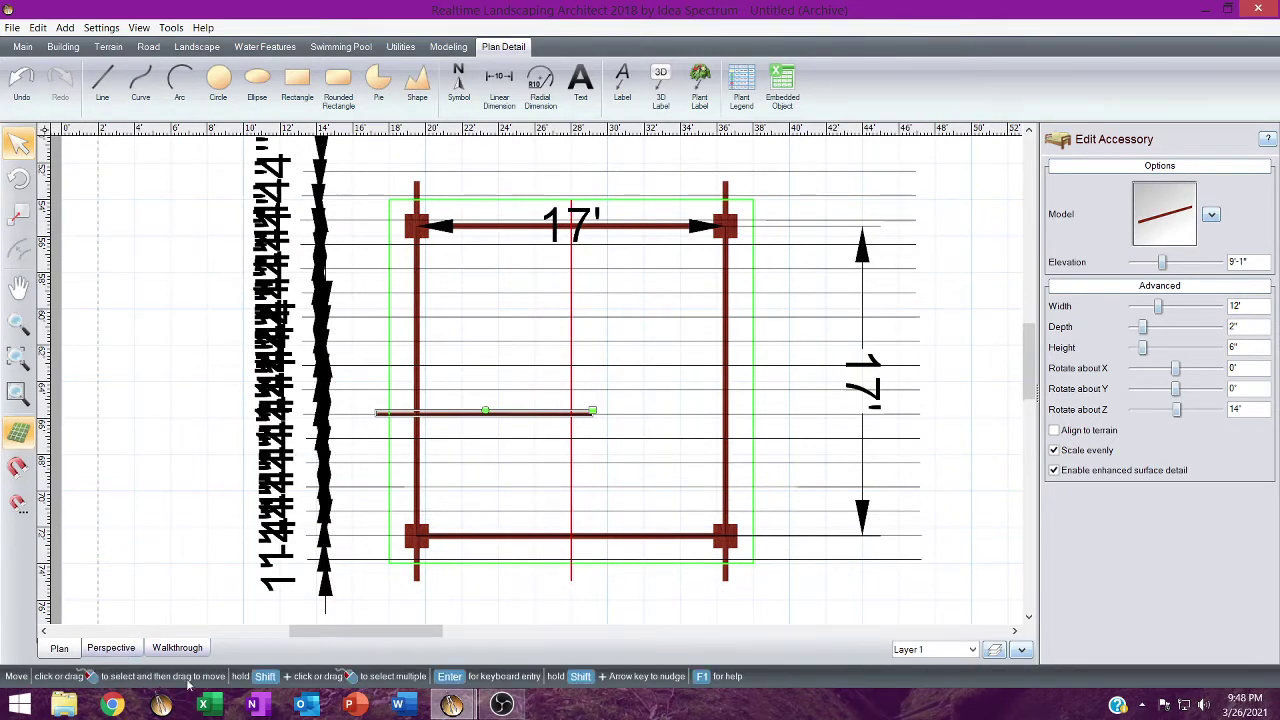
pyautogui.moveTo(452, 706)
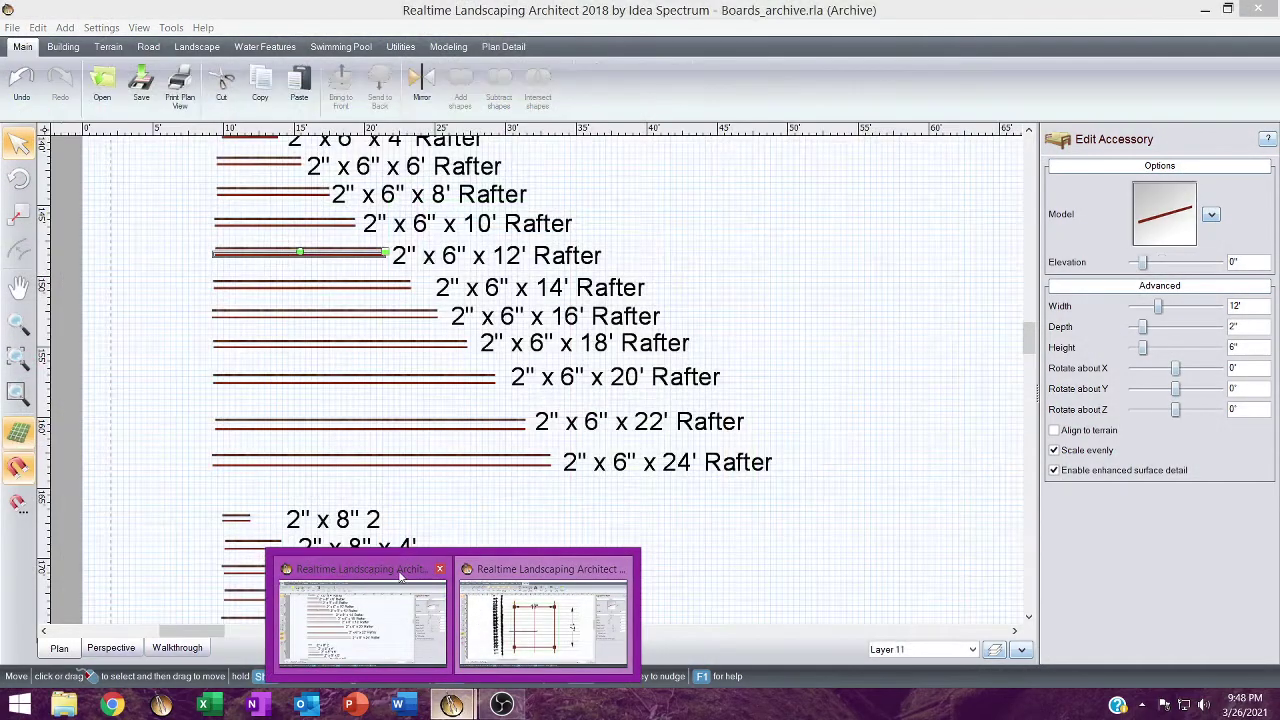
pyautogui.click(400, 576)
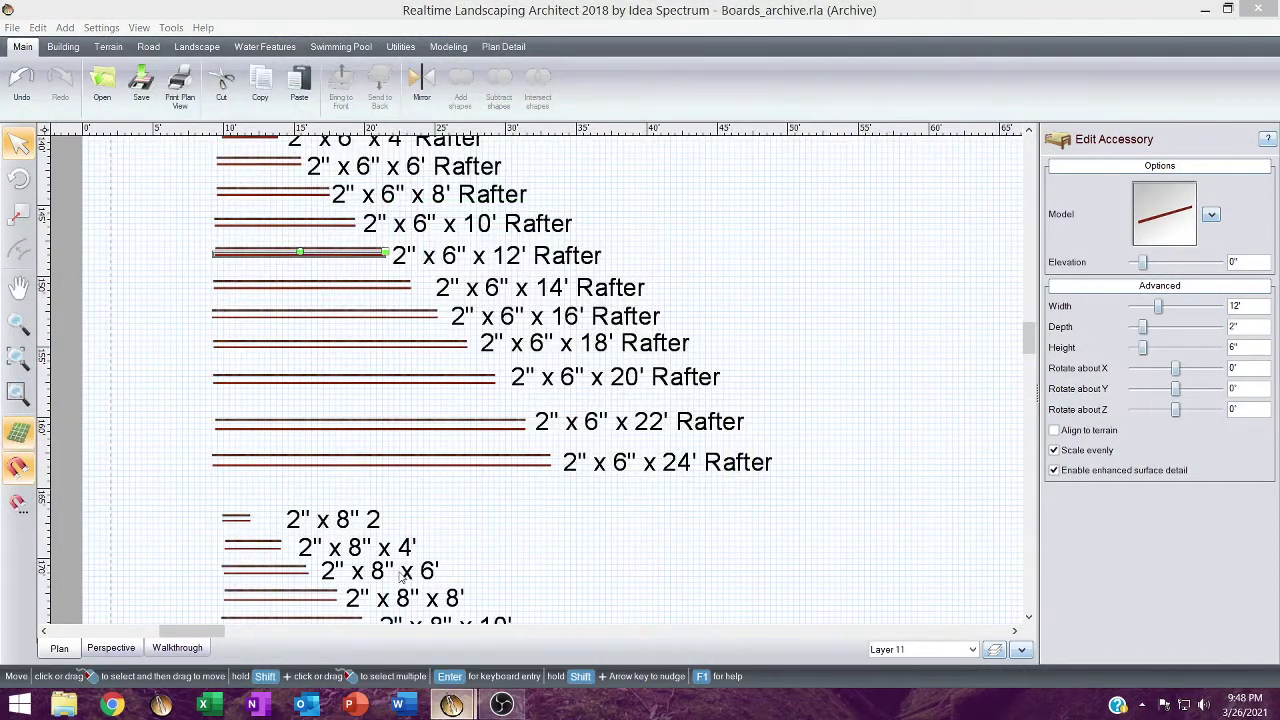
pyautogui.scroll(1, 443, 508)
pyautogui.scroll(-2, 457, 528)
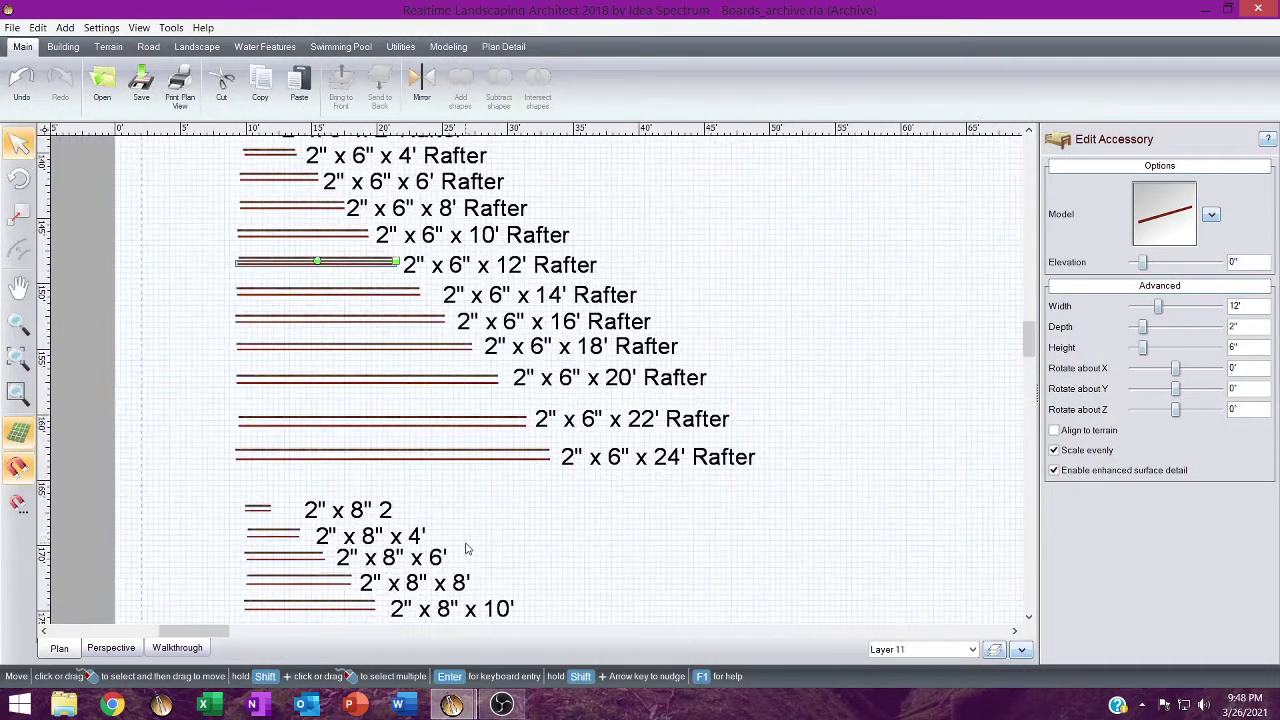
pyautogui.scroll(-3, 465, 548)
pyautogui.moveTo(445, 545); pyautogui.dragTo(323, 270, button='middle')
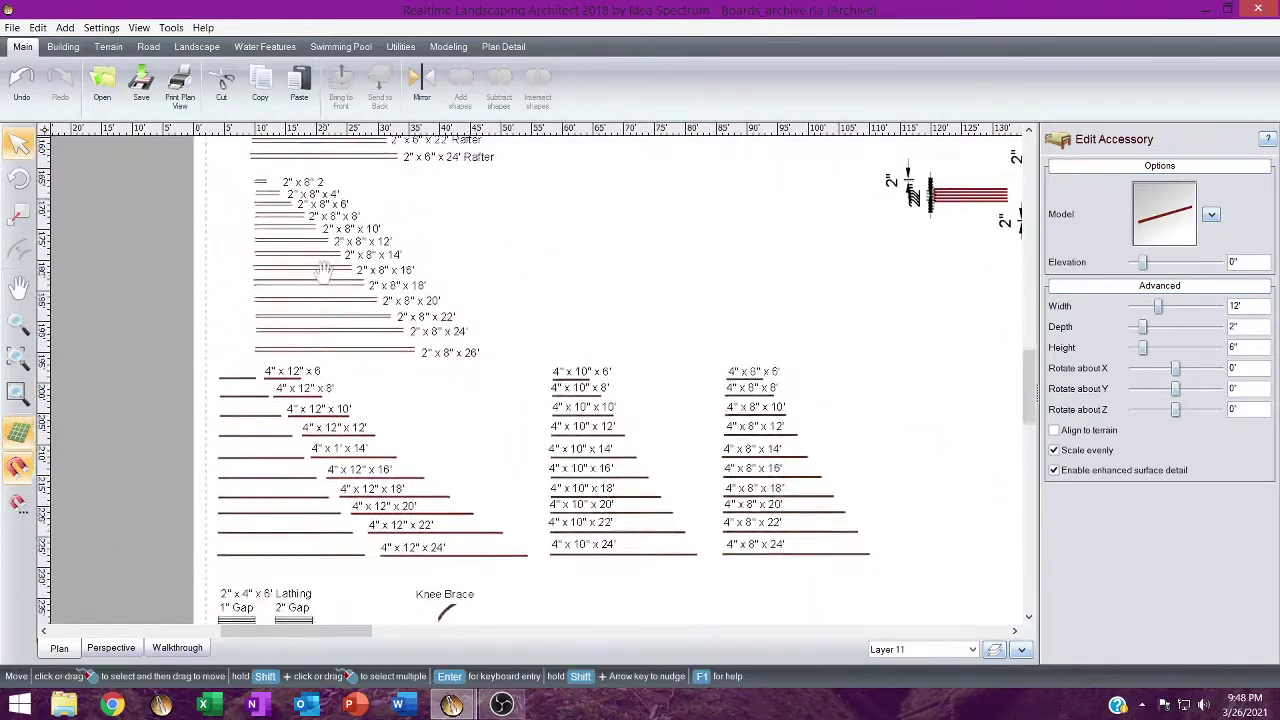
pyautogui.moveTo(396, 422); pyautogui.dragTo(196, 615, button='middle')
pyautogui.moveTo(202, 135); pyautogui.dragTo(937, 544, button='middle')
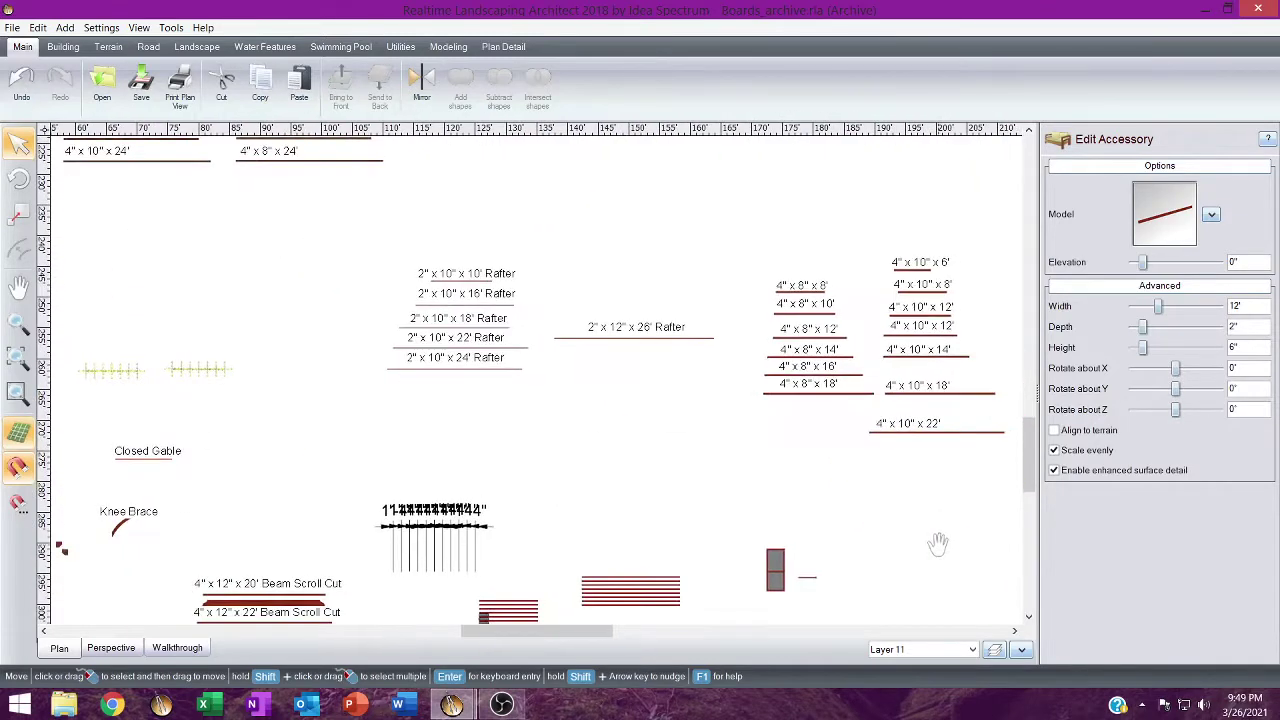
pyautogui.scroll(5, 1233, 686)
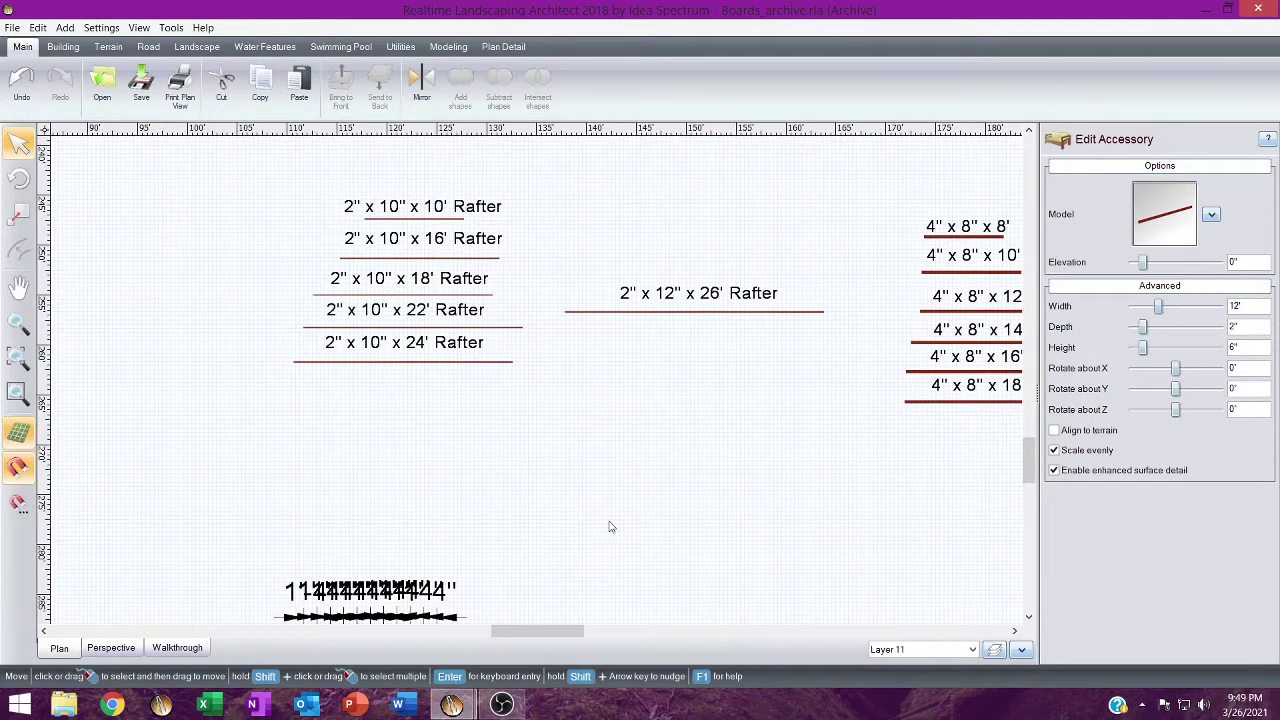
pyautogui.click(424, 327)
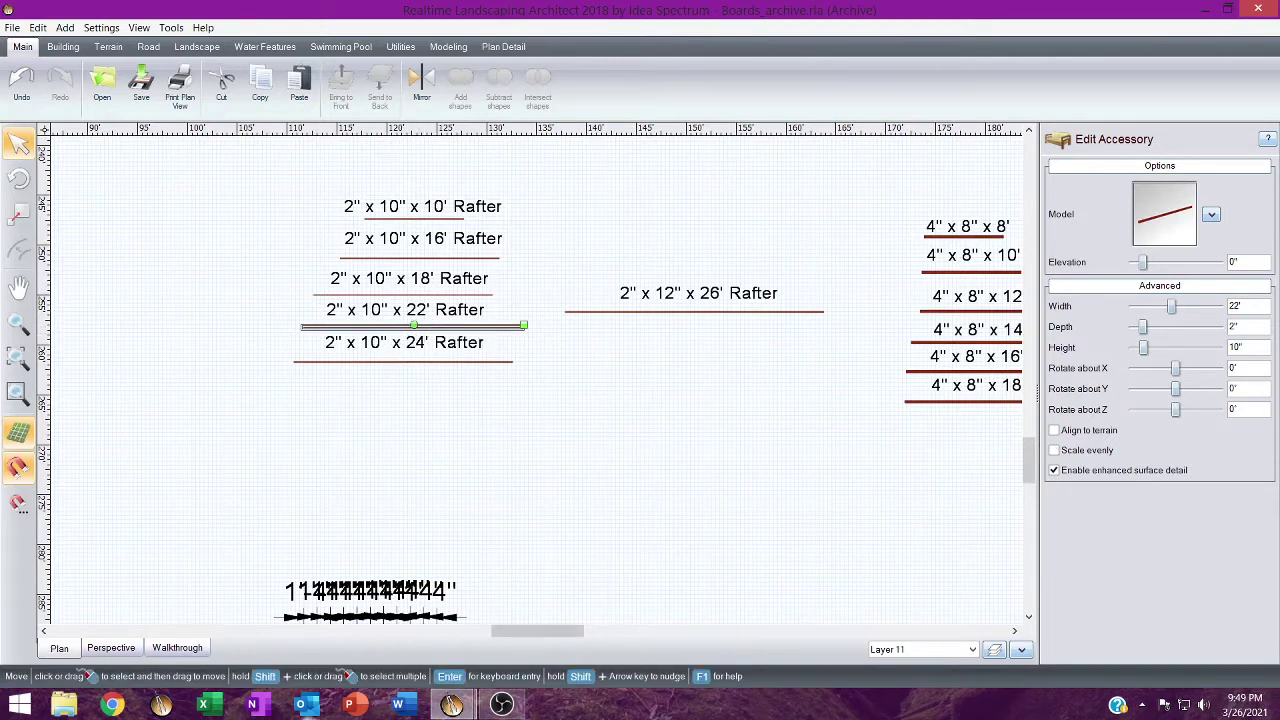
pyautogui.click(110, 648)
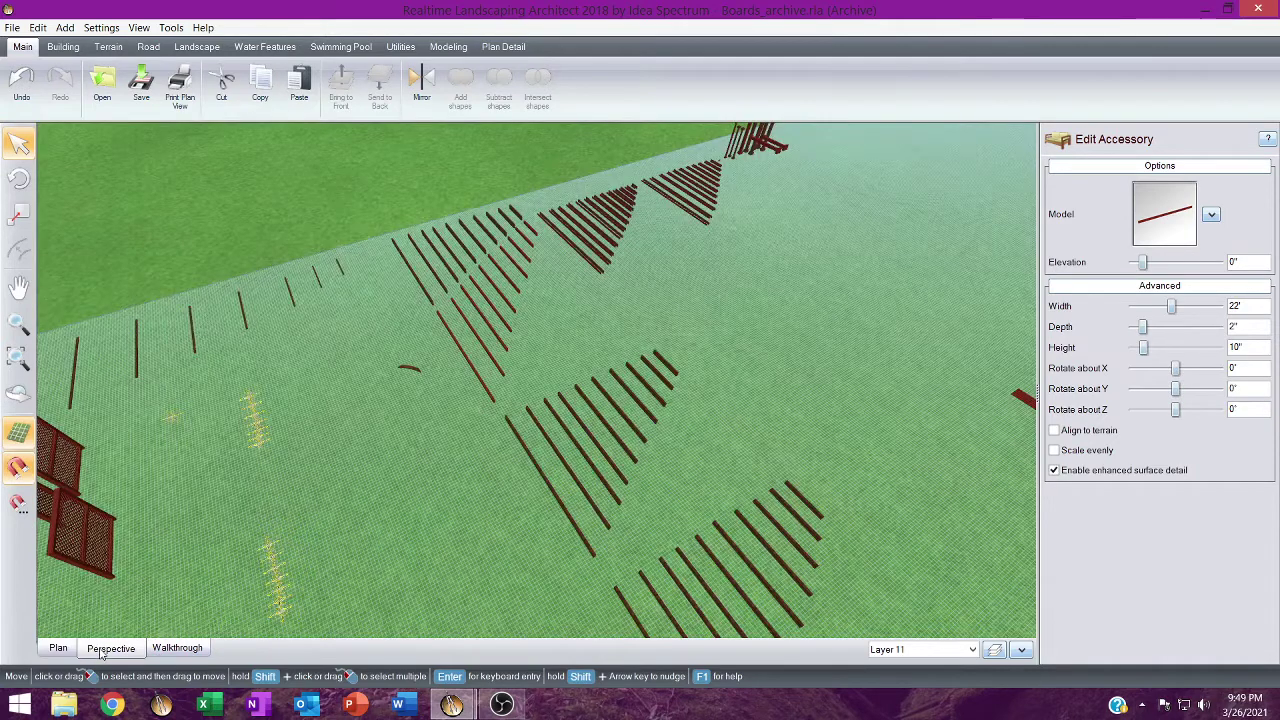
pyautogui.click(59, 648)
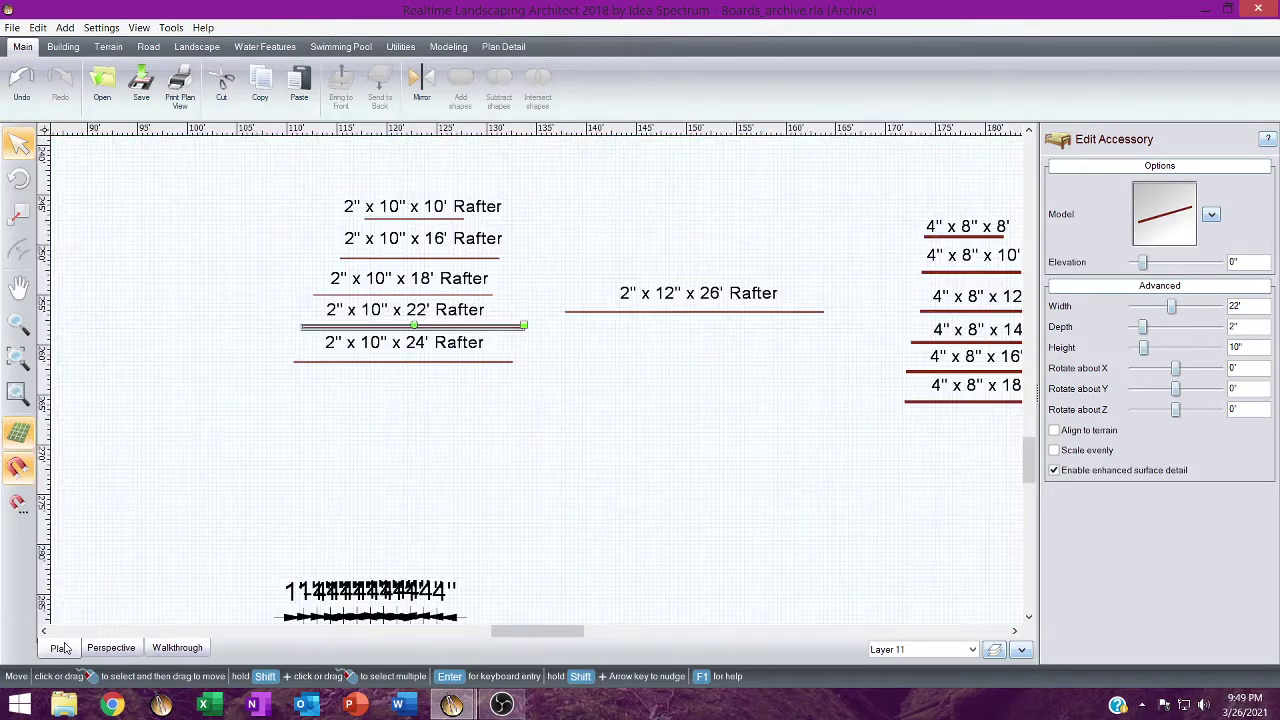
# Paste the 2" x 10" x 22' rafter into the pavilion plan, rotate it -90 degrees about Y and align it with the centre line.
pyautogui.click(451, 705)
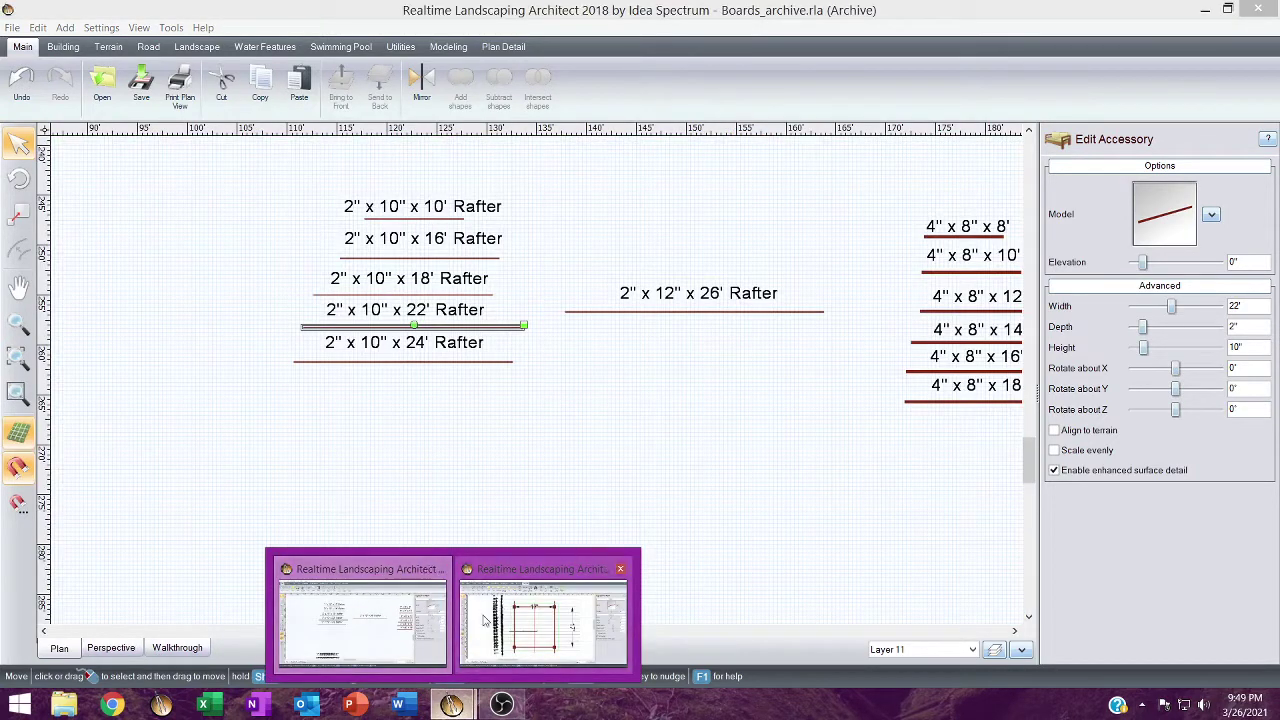
pyautogui.click(485, 624)
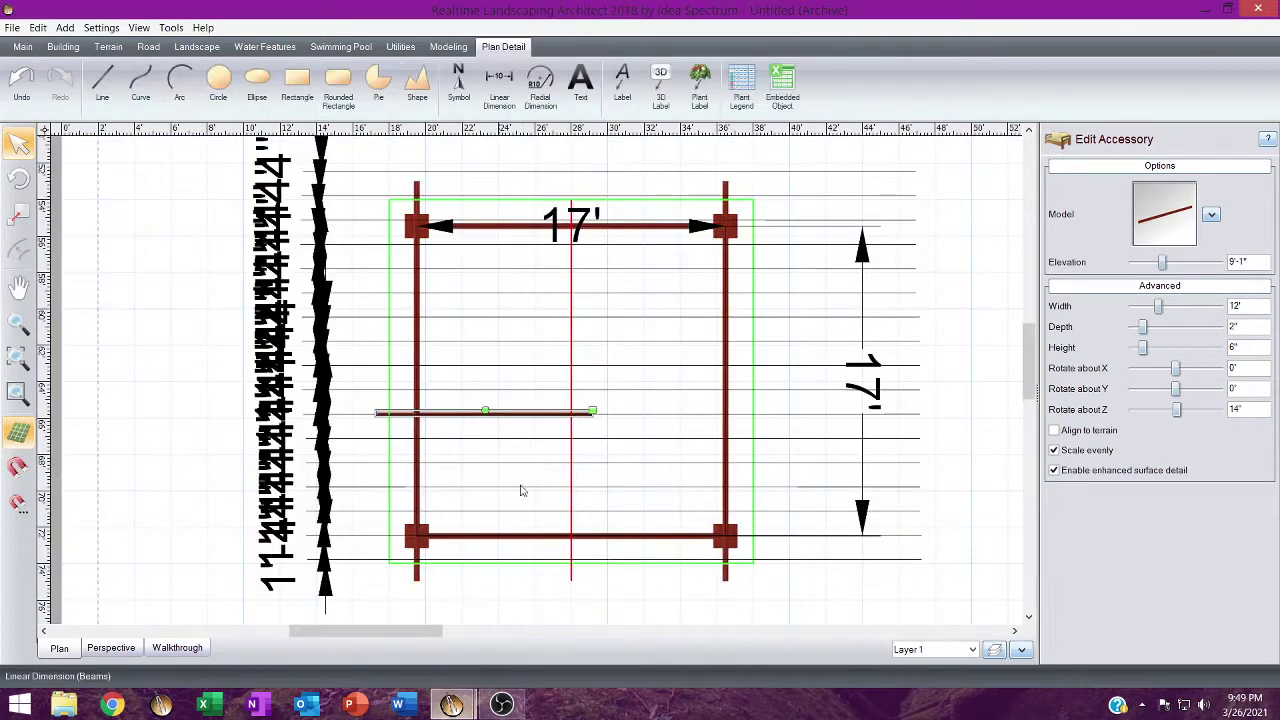
pyautogui.click(559, 391)
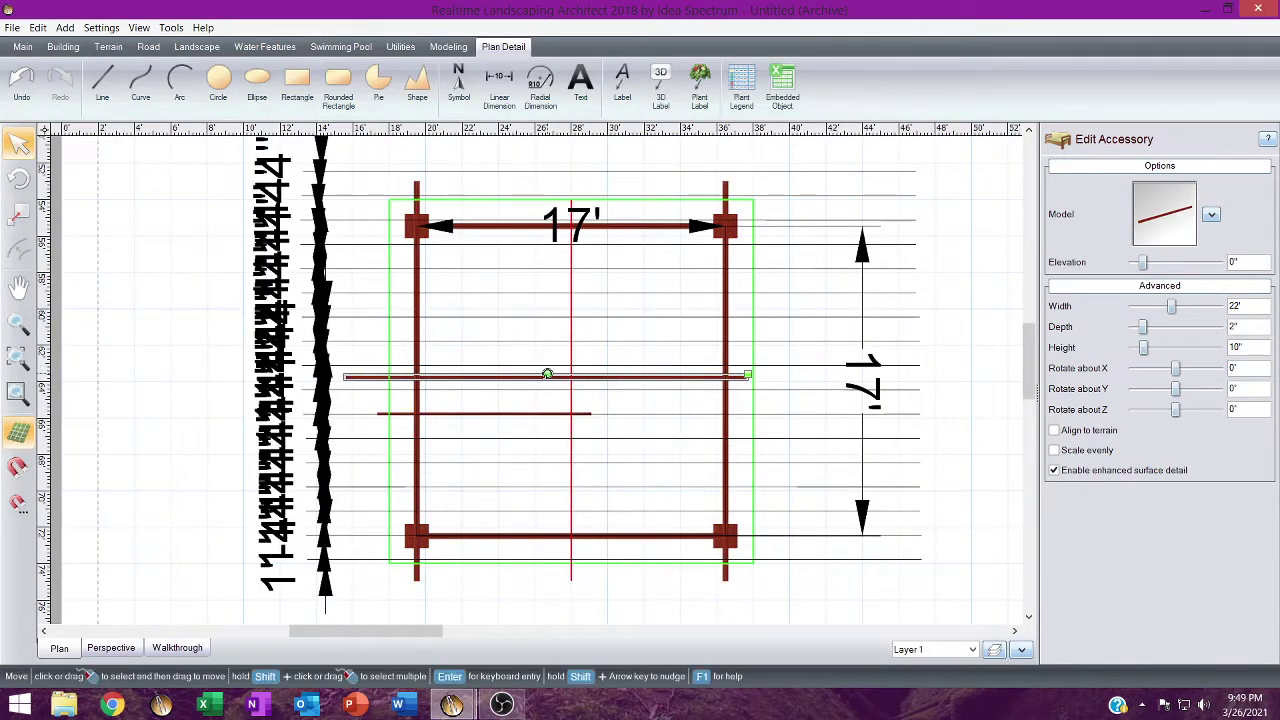
pyautogui.moveTo(547, 375); pyautogui.dragTo(570, 424)
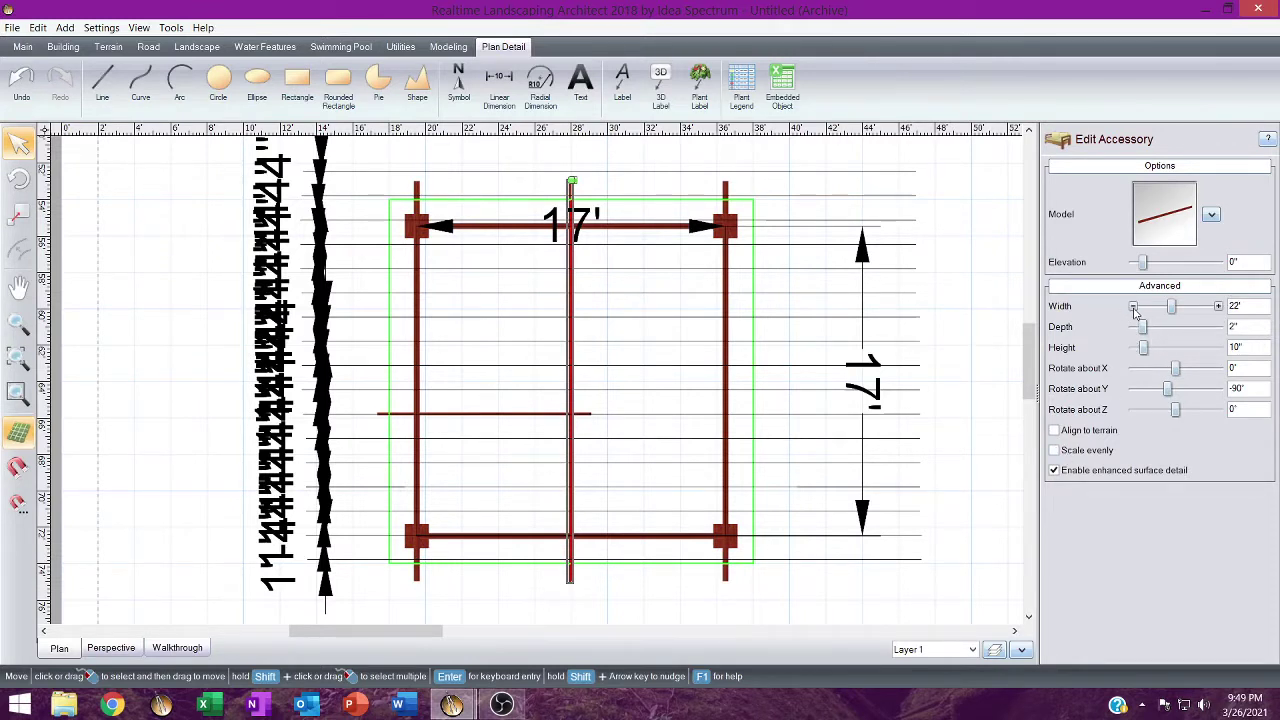
# Shorten the 2" x 10" ridge board to a width of 20' to match the 20' by 20' outline.
pyautogui.click(1134, 309)
pyautogui.click(1134, 309)
pyautogui.click(1134, 309)
pyautogui.click(1134, 309)
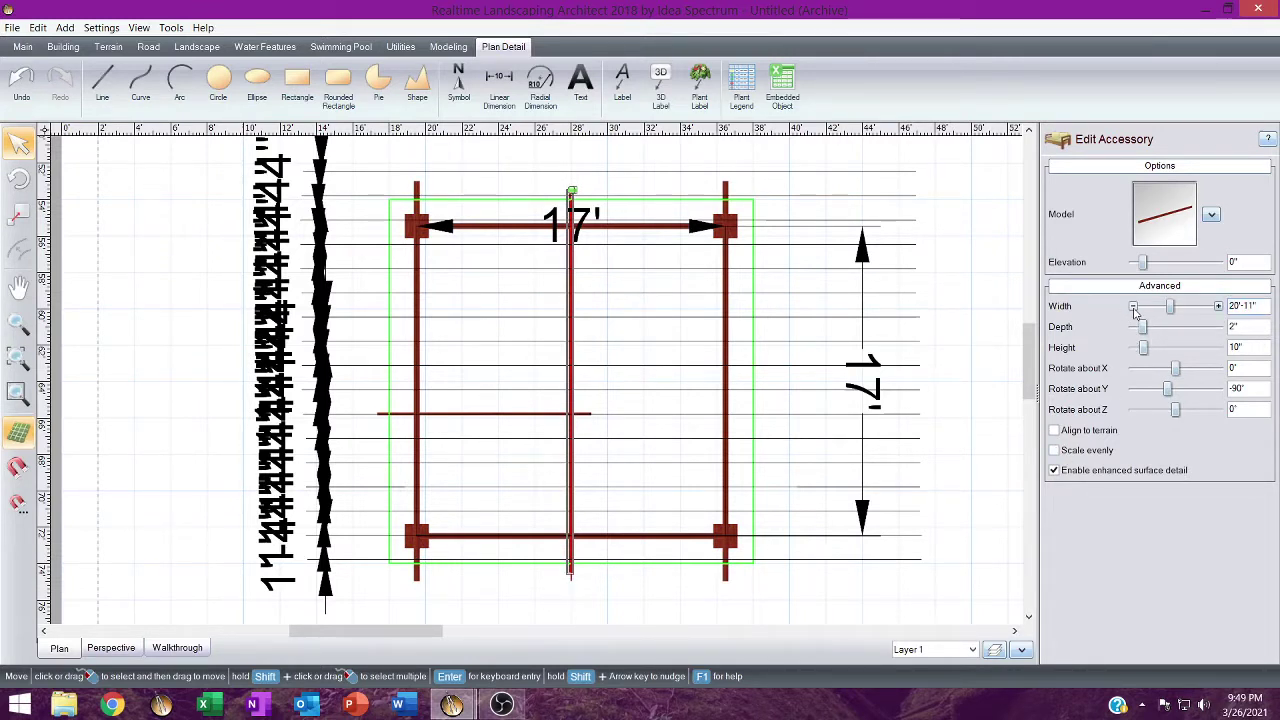
pyautogui.click(1134, 309)
pyautogui.click(1134, 309)
pyautogui.click(1134, 309)
pyautogui.click(1134, 309)
pyautogui.click(1134, 309)
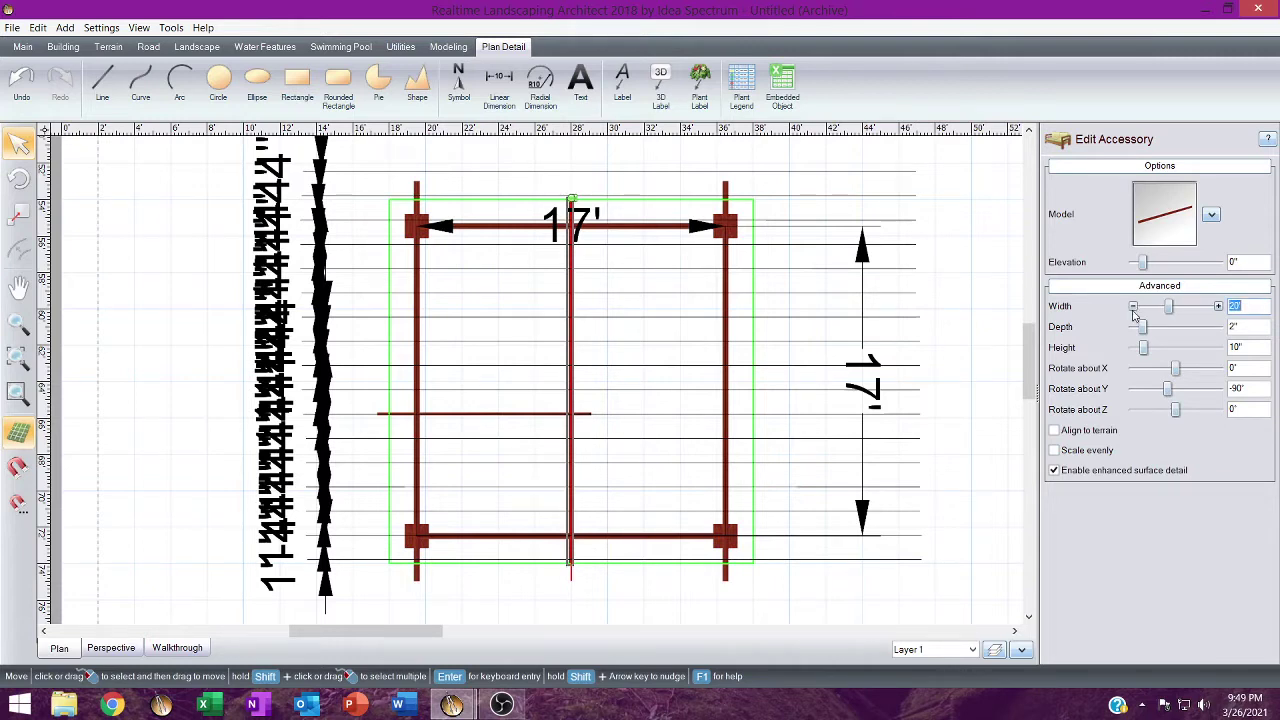
# Nudge the ridge board onto the centre line at 28' and check that both ends meet the green outline.
pyautogui.moveTo(533, 228); pyautogui.dragTo(598, 356, button='middle')
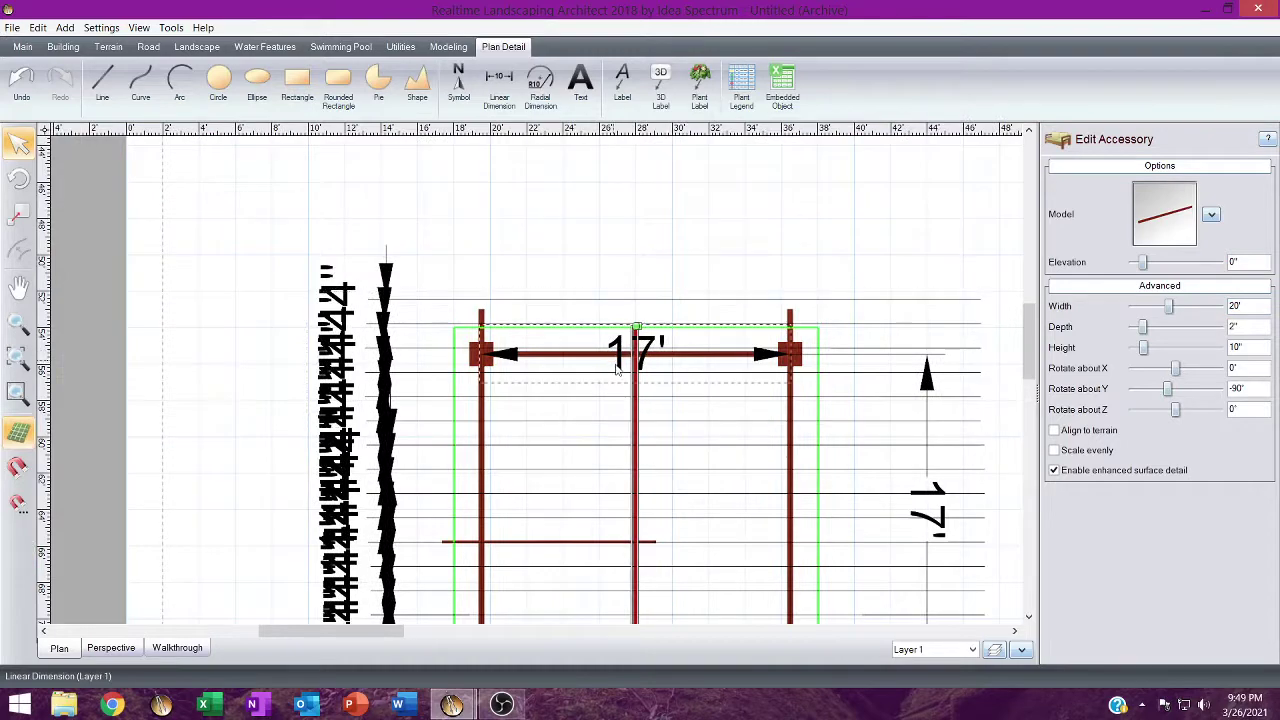
pyautogui.scroll(5, 620, 365)
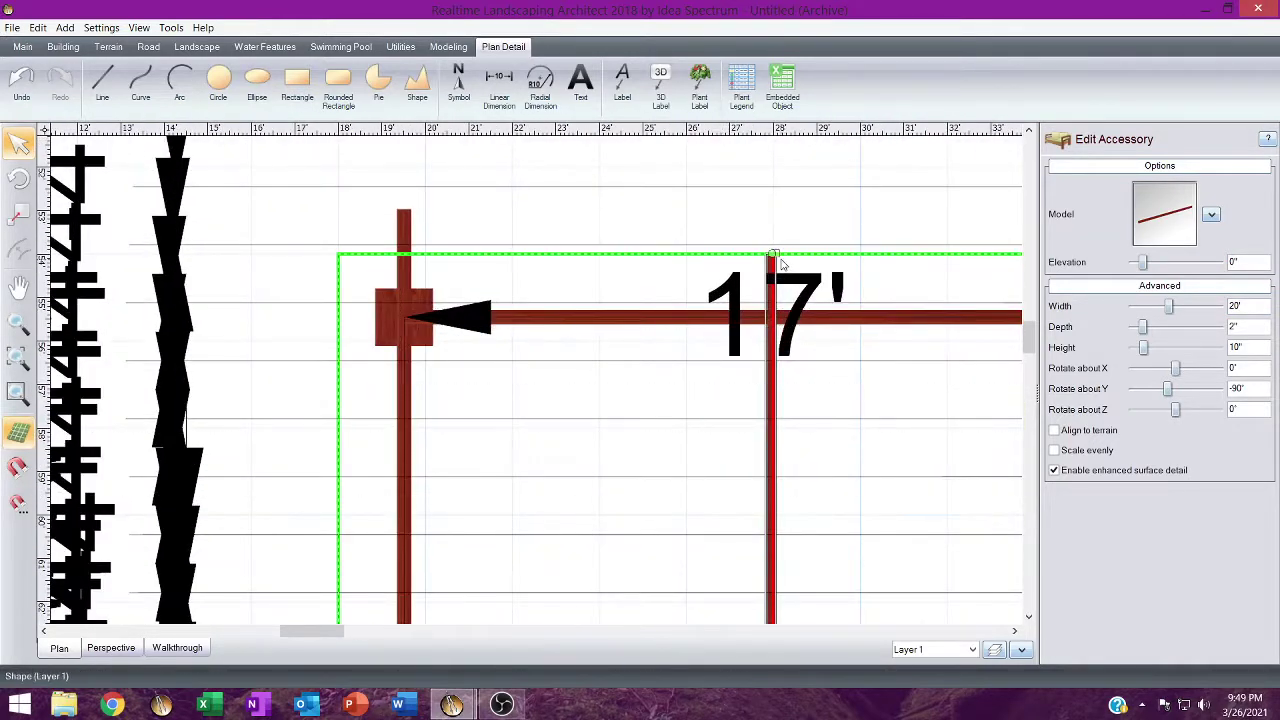
pyautogui.scroll(4, 755, 243)
pyautogui.moveTo(763, 257); pyautogui.dragTo(578, 462, button='middle')
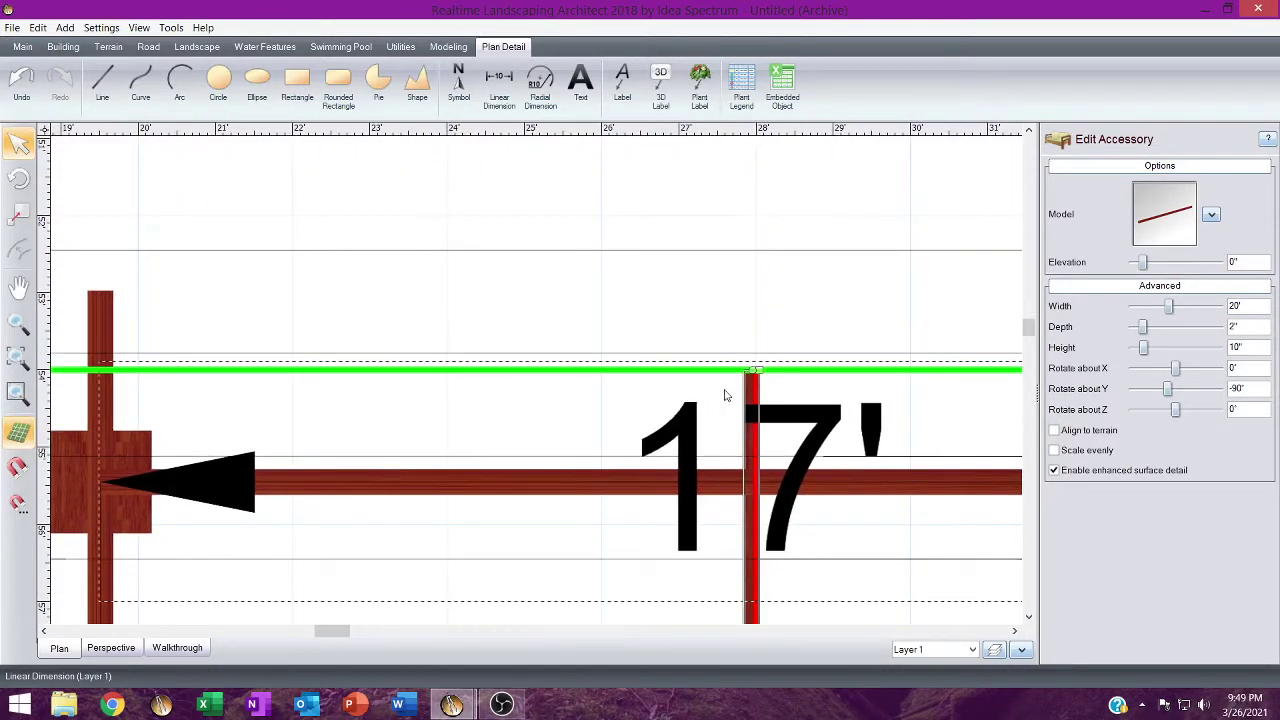
pyautogui.moveTo(754, 388); pyautogui.dragTo(758, 378)
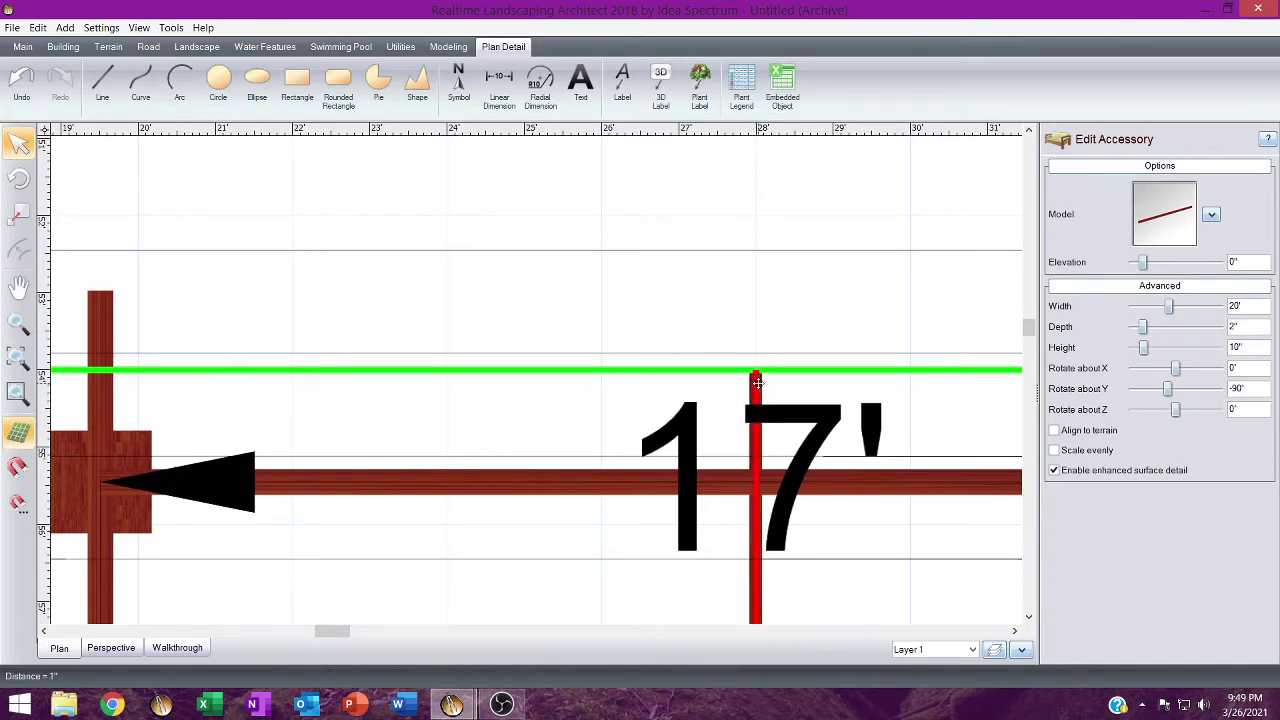
pyautogui.moveTo(758, 381); pyautogui.dragTo(758, 381)
pyautogui.moveTo(806, 514); pyautogui.dragTo(653, 178, button='middle')
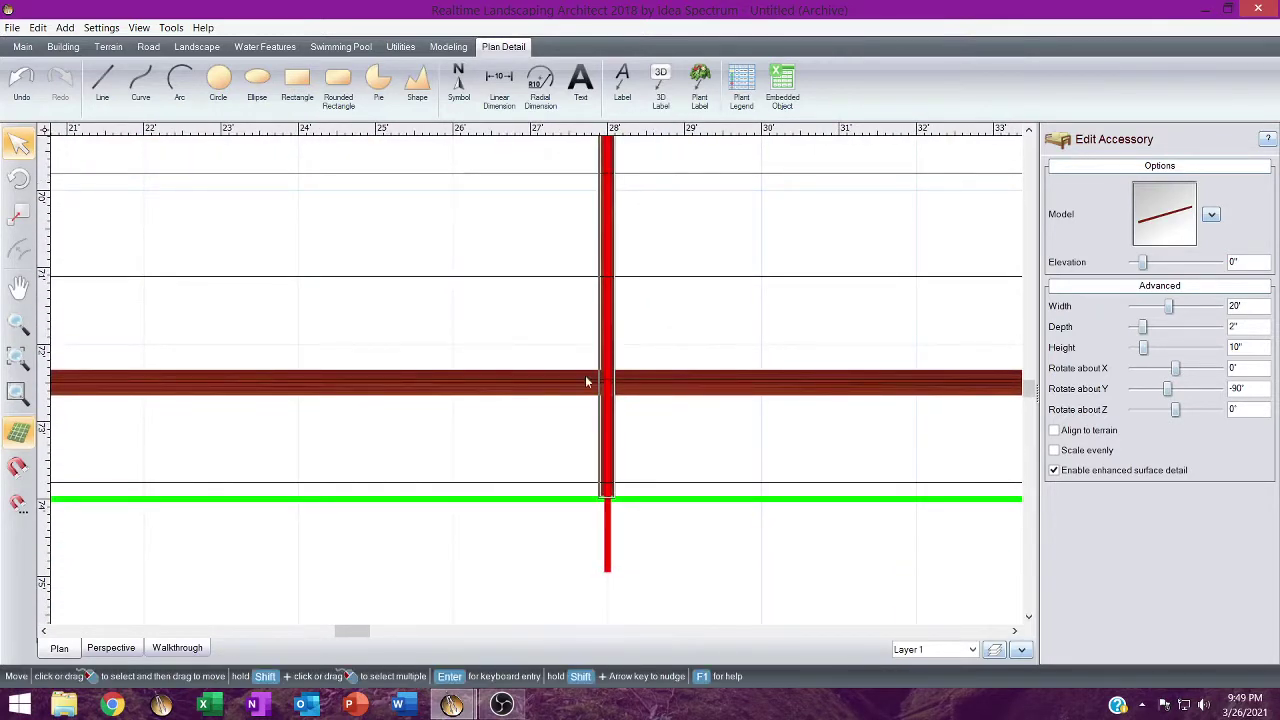
# In the perspective view, raise the sloped 12' rafter to an elevation of 10'-1" and inspect how it meets the side beam.
pyautogui.moveTo(508, 245); pyautogui.dragTo(549, 690, button='middle')
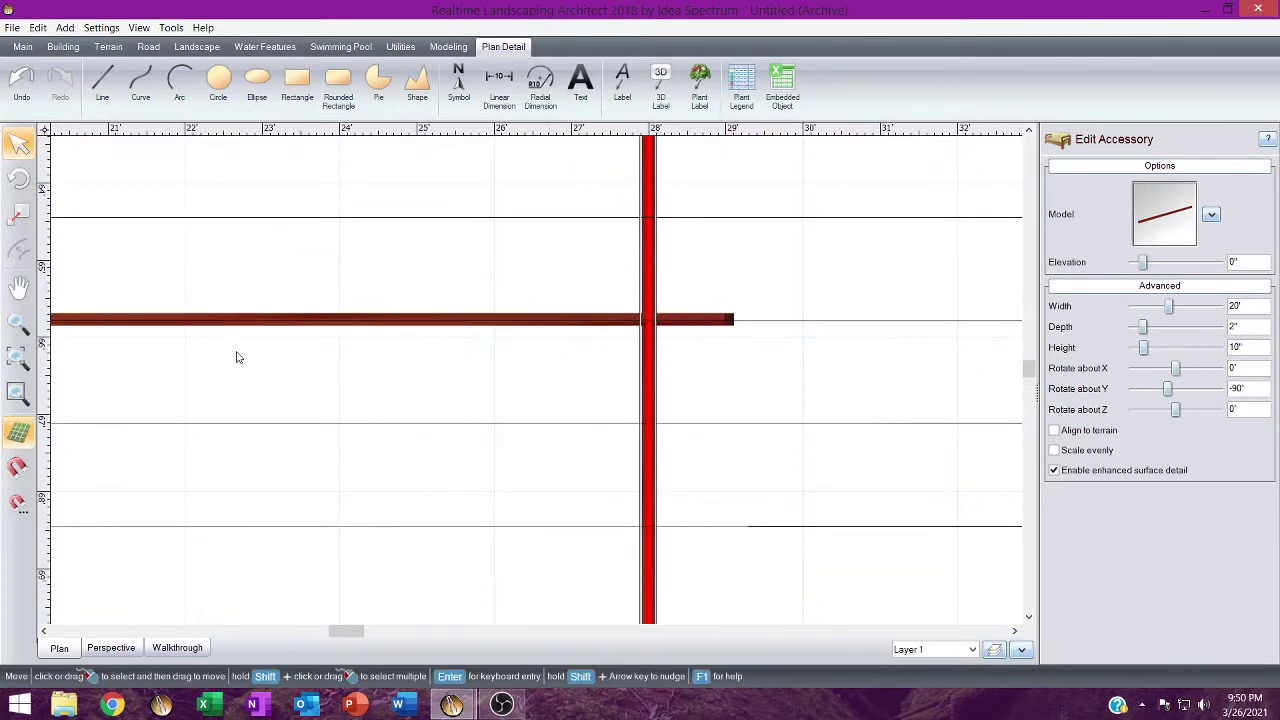
pyautogui.moveTo(237, 357); pyautogui.dragTo(491, 371, button='middle')
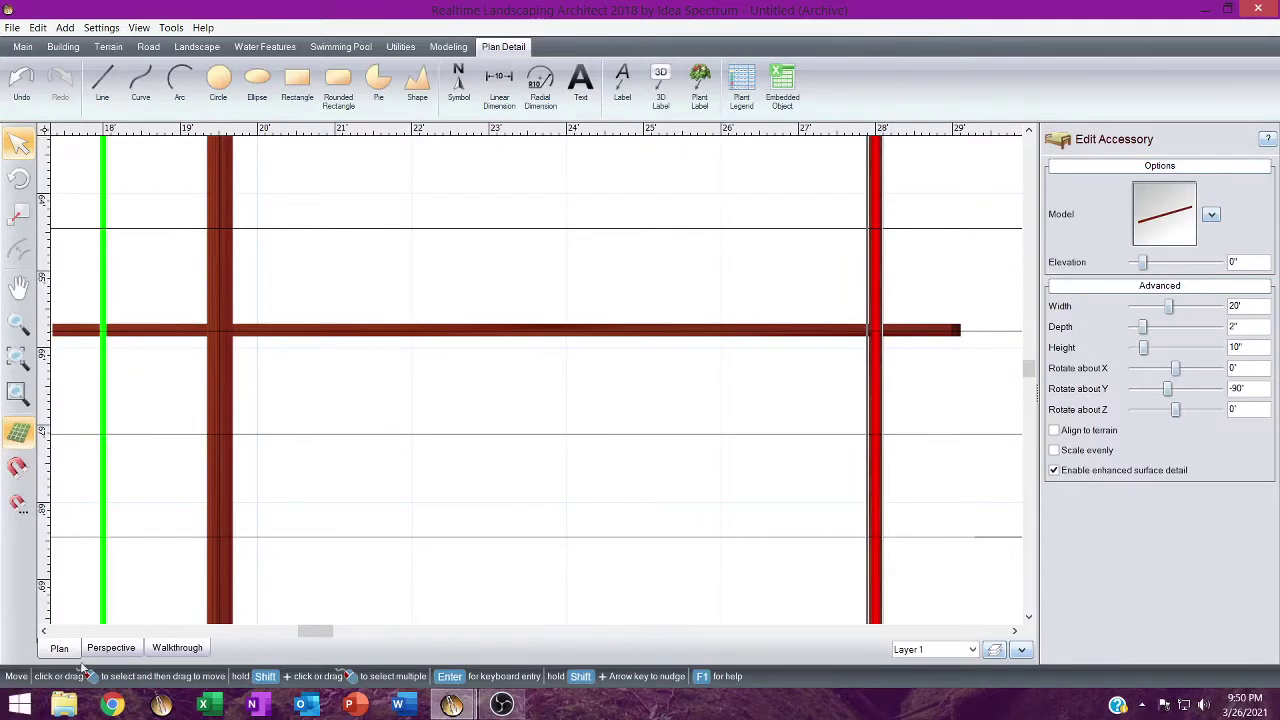
pyautogui.click(108, 650)
pyautogui.moveTo(447, 432); pyautogui.dragTo(452, 406, button='middle')
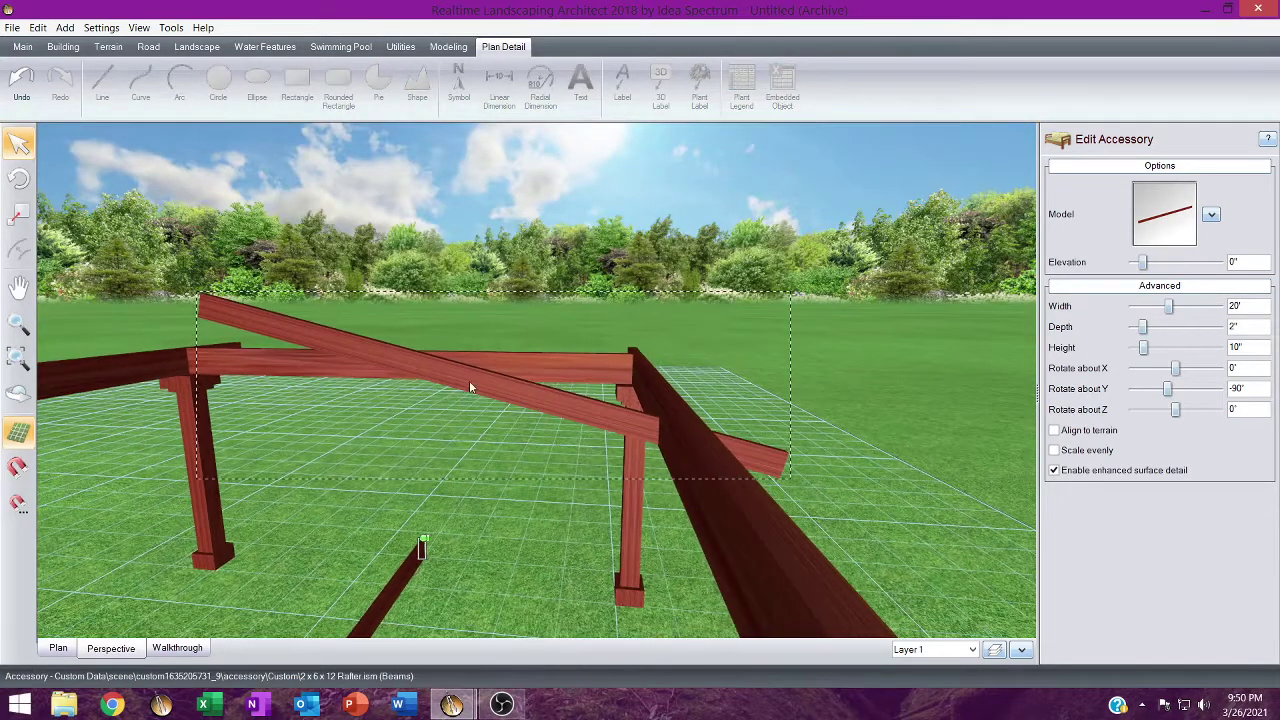
pyautogui.click(469, 386)
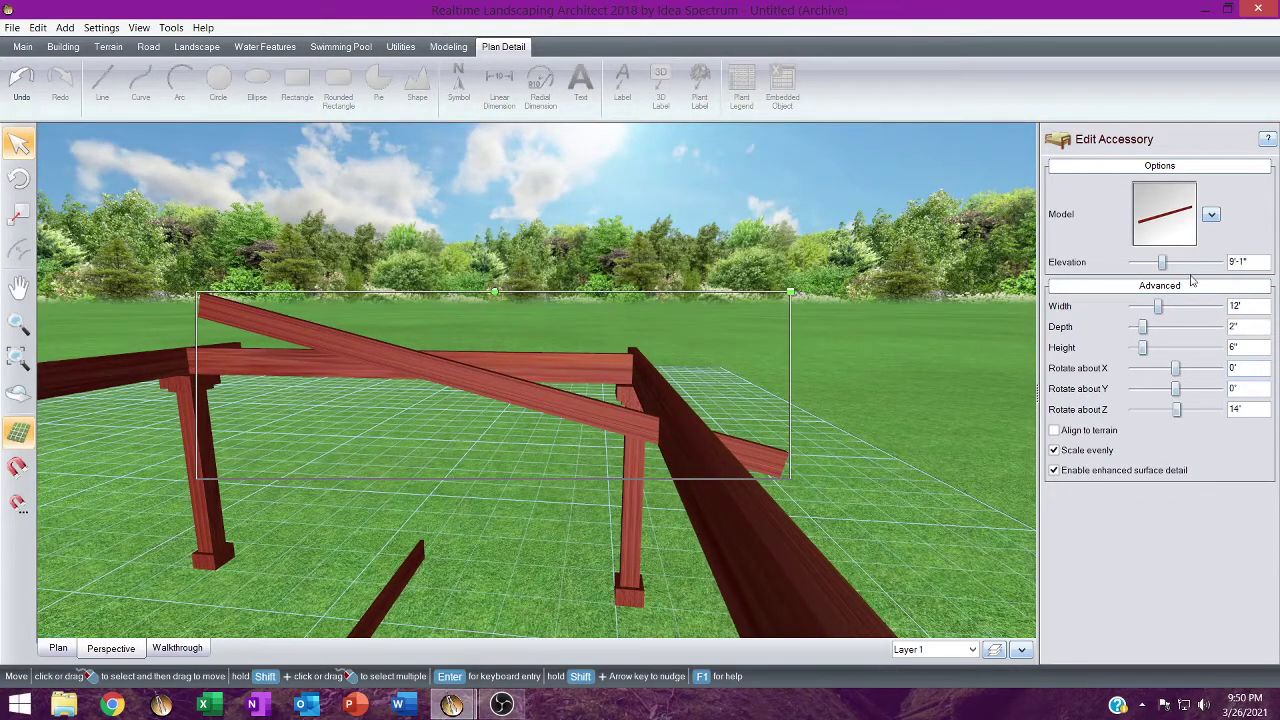
pyautogui.click(1219, 262)
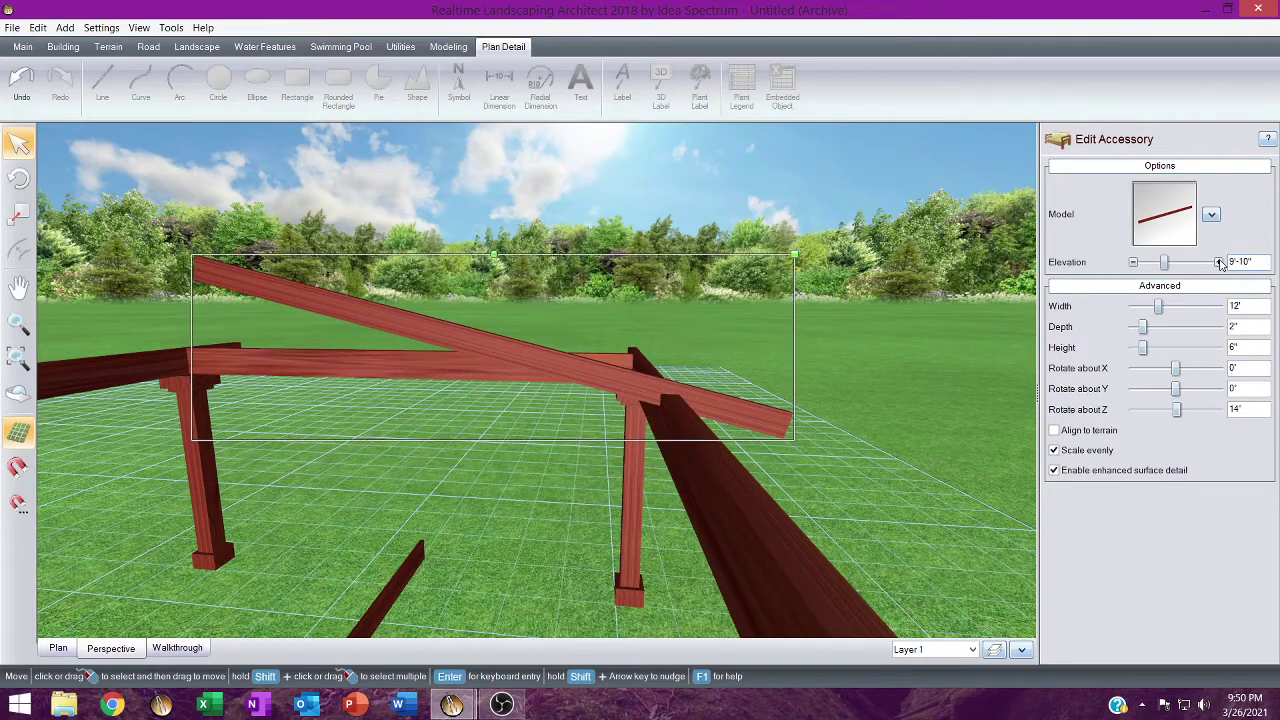
pyautogui.scroll(3, 595, 553)
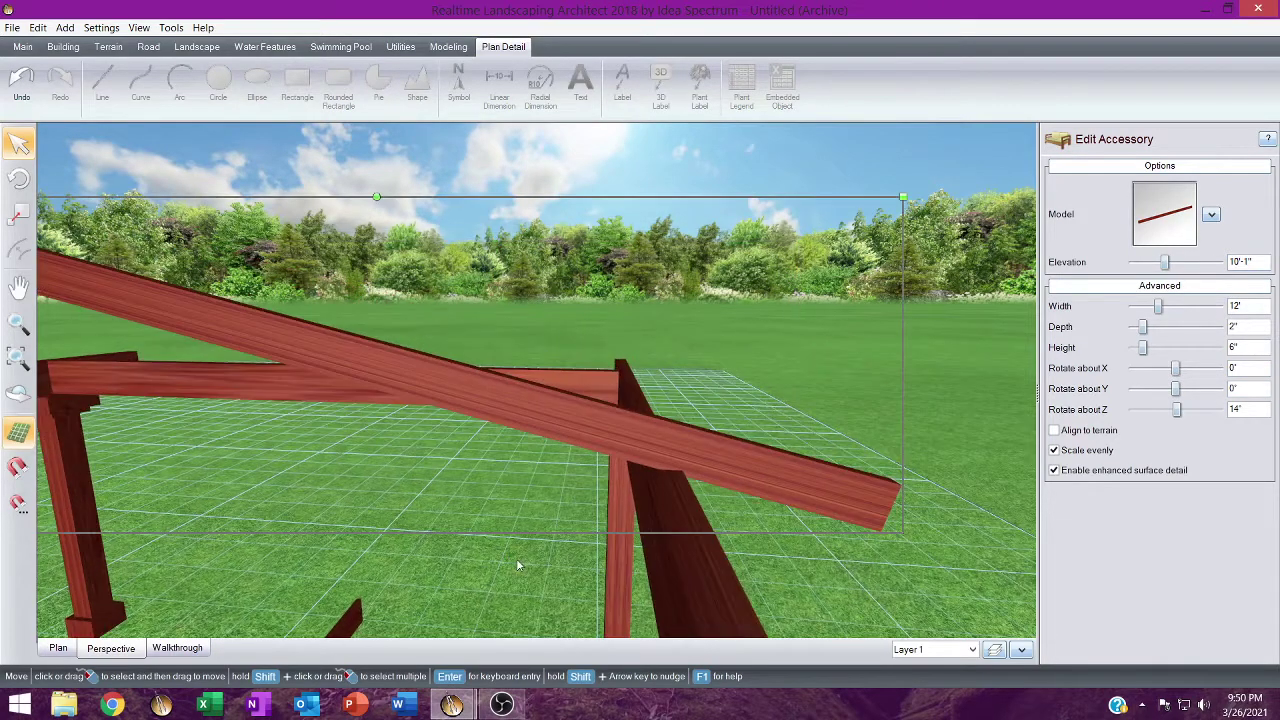
pyautogui.moveTo(595, 553); pyautogui.dragTo(592, 536, button='middle')
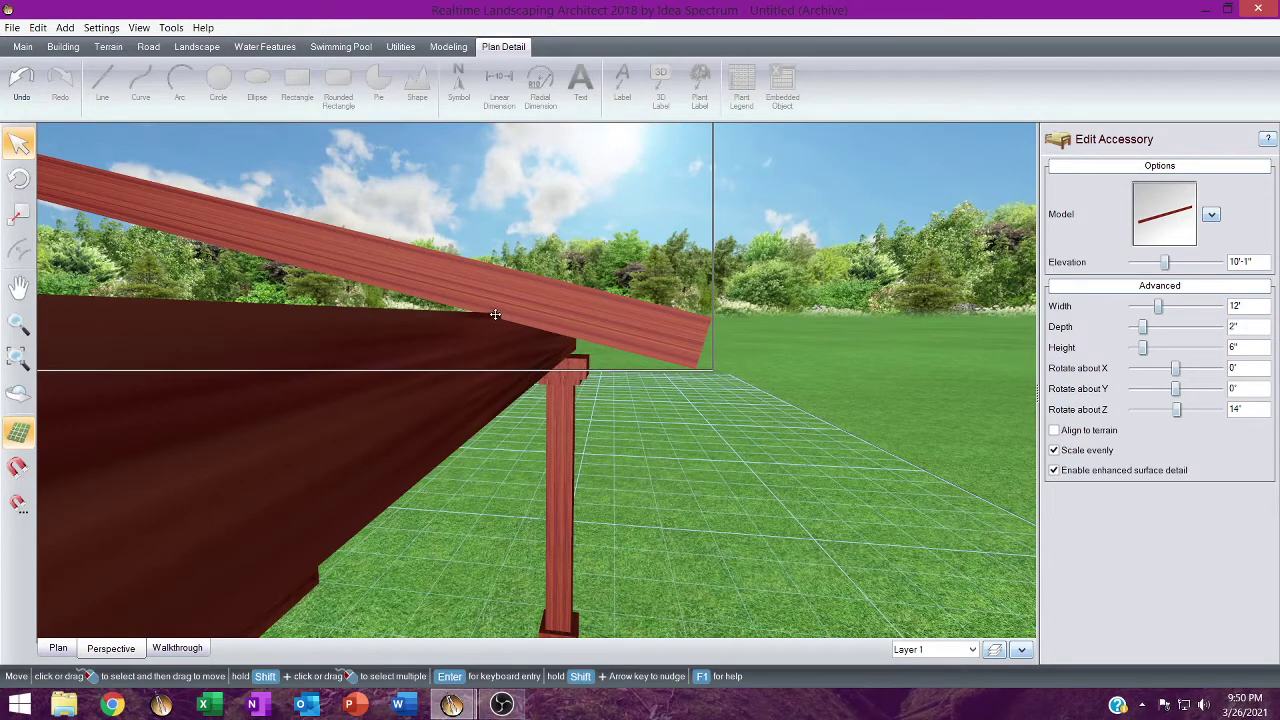
pyautogui.scroll(-3, 488, 320)
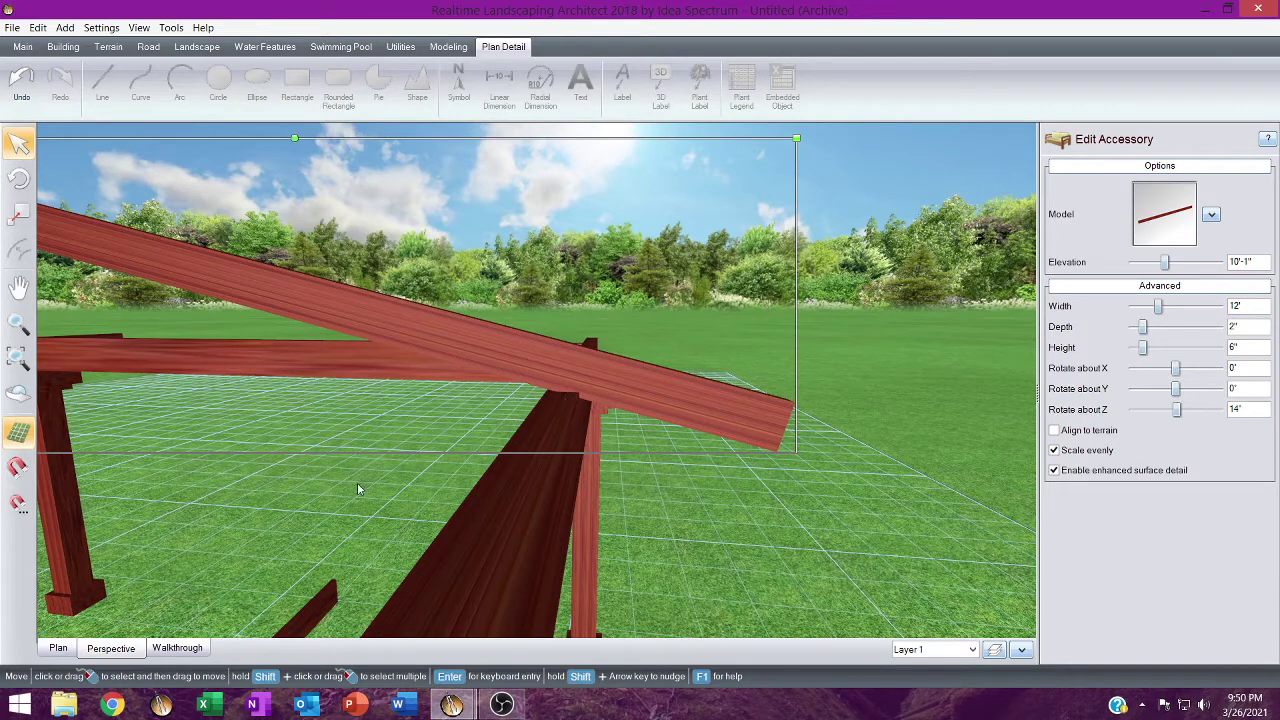
# Raise the 20' ridge board lying on the ground to an elevation of 10'-10".
pyautogui.scroll(-4, 358, 489)
pyautogui.click(397, 566)
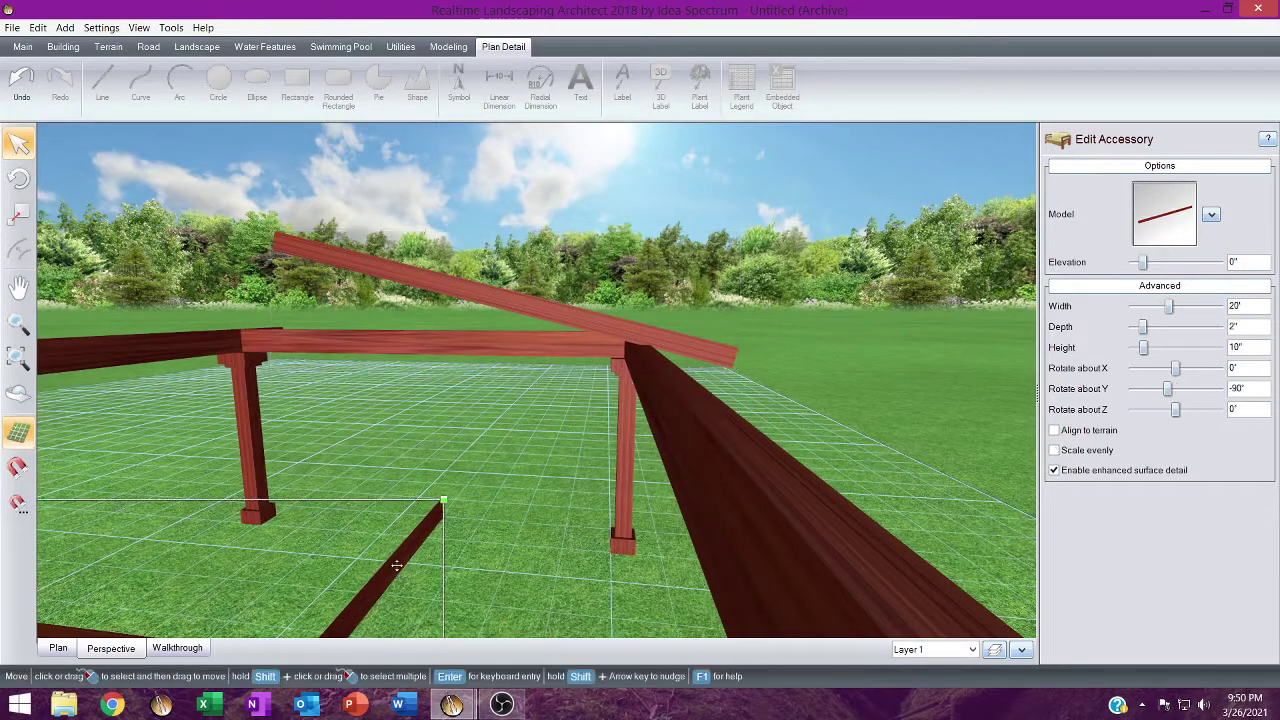
pyautogui.click(1219, 263)
pyautogui.click(1219, 263)
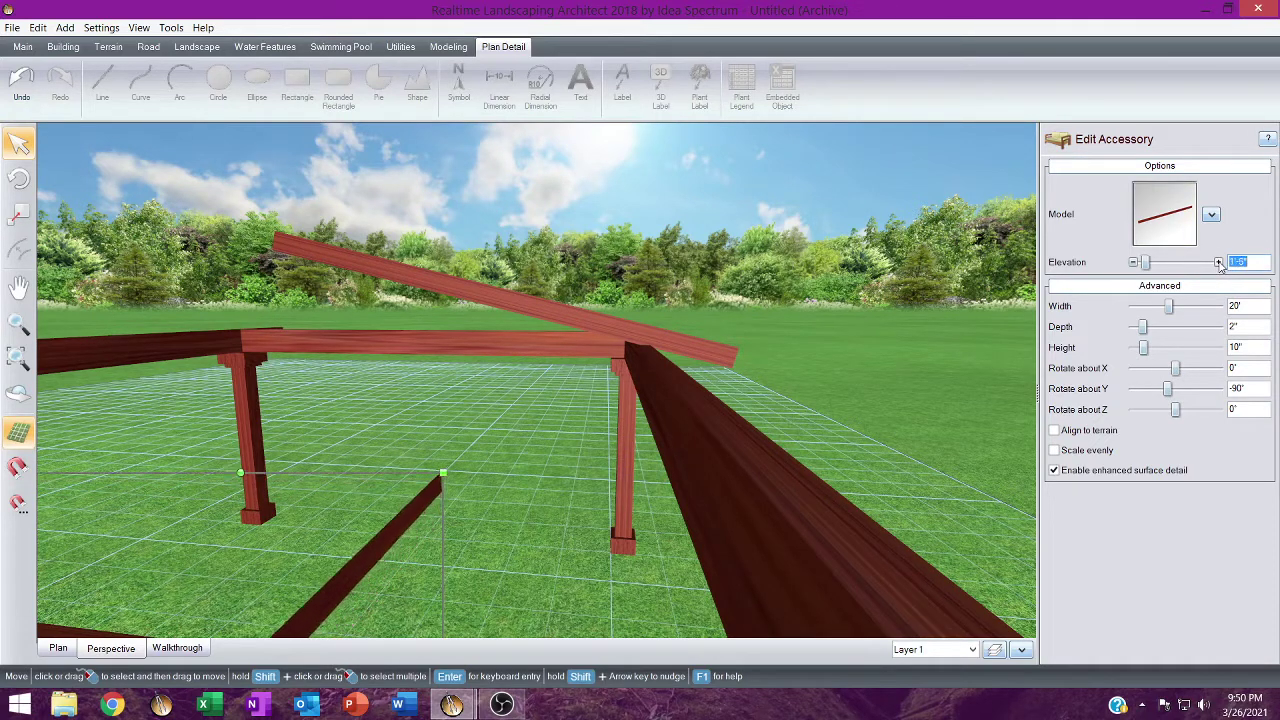
pyautogui.click(1219, 263)
pyautogui.click(1219, 263)
pyautogui.click(1219, 263)
pyautogui.click(1219, 263)
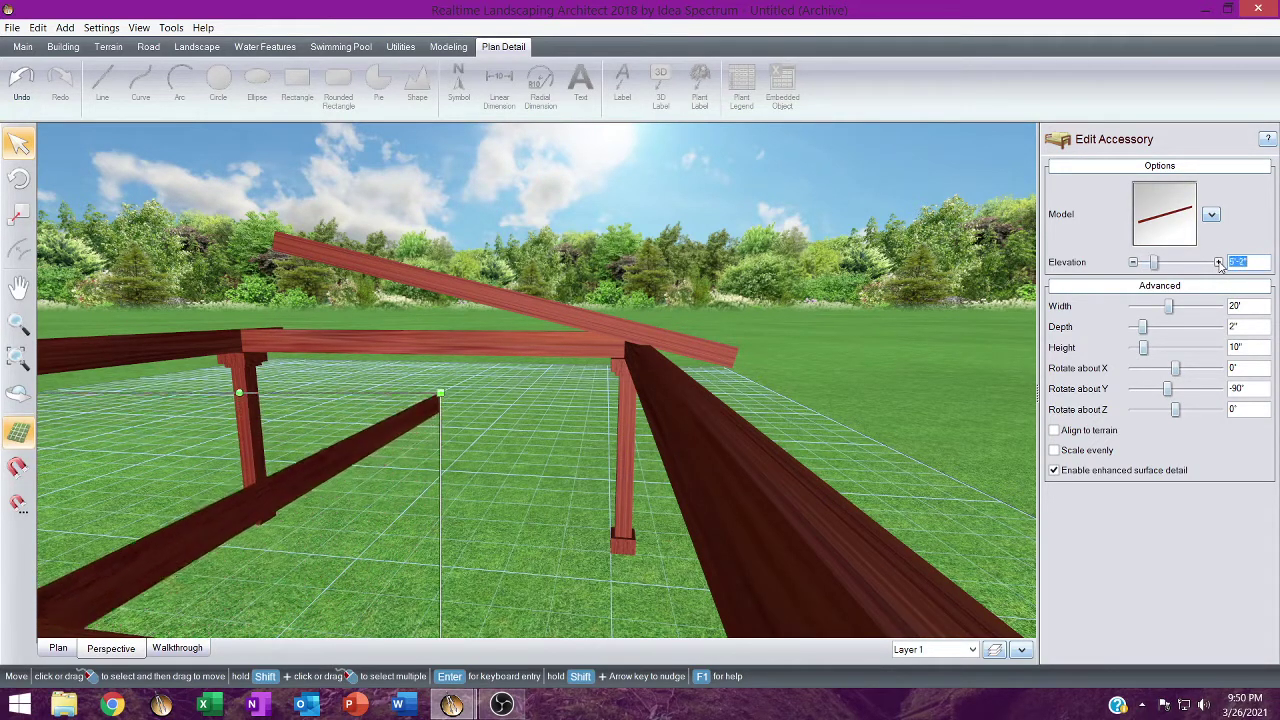
pyautogui.click(1219, 263)
pyautogui.click(1219, 263)
pyautogui.click(1219, 263)
pyautogui.click(1219, 263)
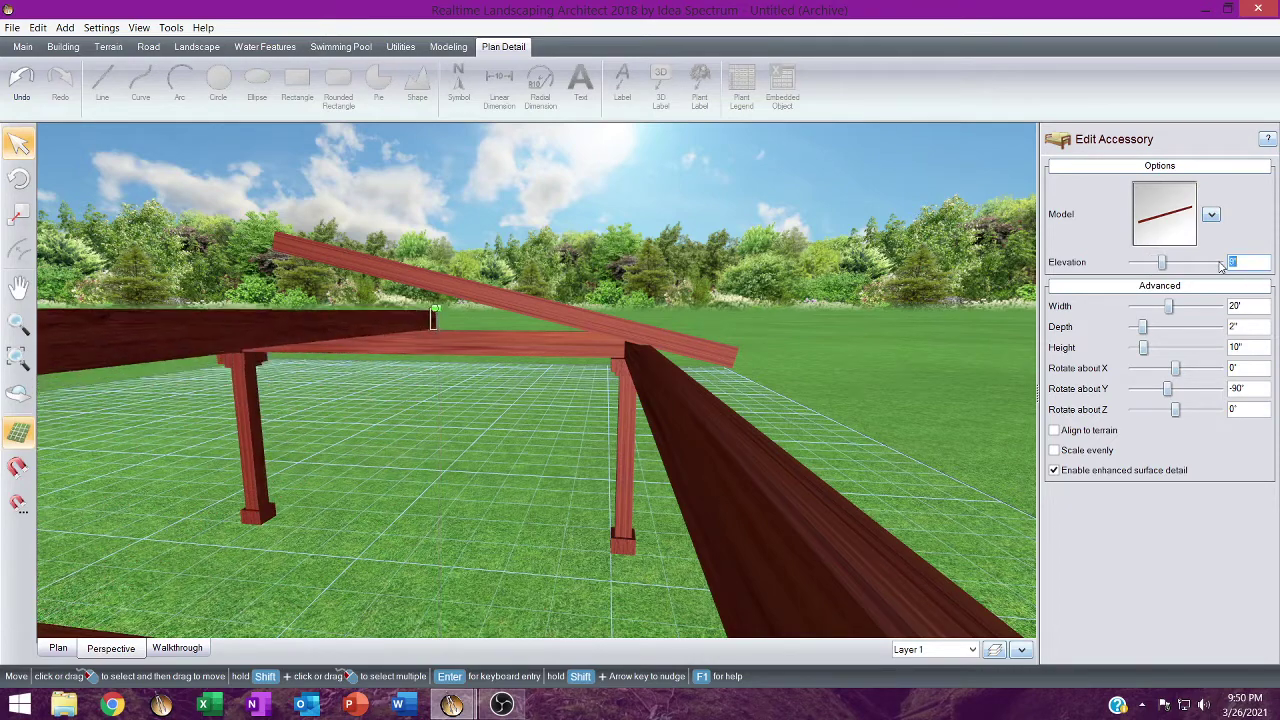
pyautogui.click(1219, 263)
pyautogui.click(1219, 263)
pyautogui.click(1219, 263)
pyautogui.click(1219, 263)
pyautogui.click(1219, 263)
pyautogui.click(1219, 263)
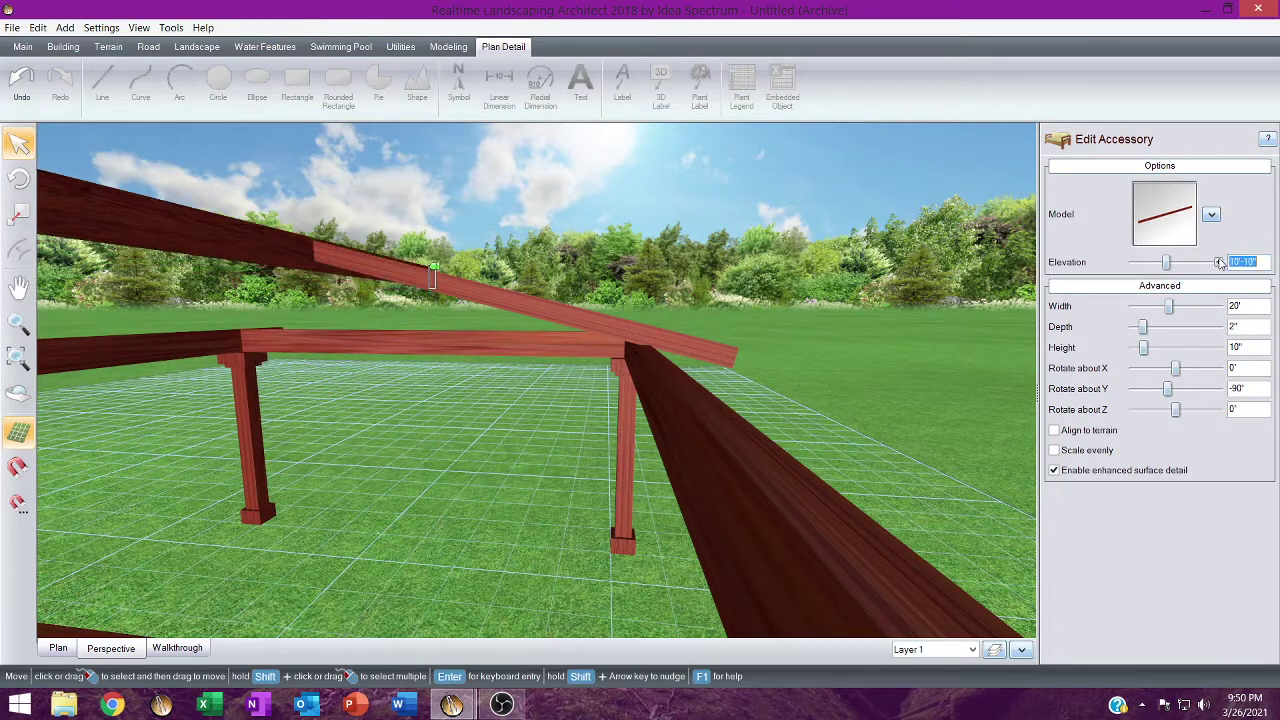
# Turn off even scaling for the sloped 12' rafter and shorten its width to 10'-5".
pyautogui.moveTo(298, 284); pyautogui.dragTo(258, 289, button='middle')
pyautogui.moveTo(341, 459)
pyautogui.mouseDown(button='middle')
pyautogui.moveTo(371, 451)
pyautogui.moveTo(351, 438)
pyautogui.mouseUp(button='middle')
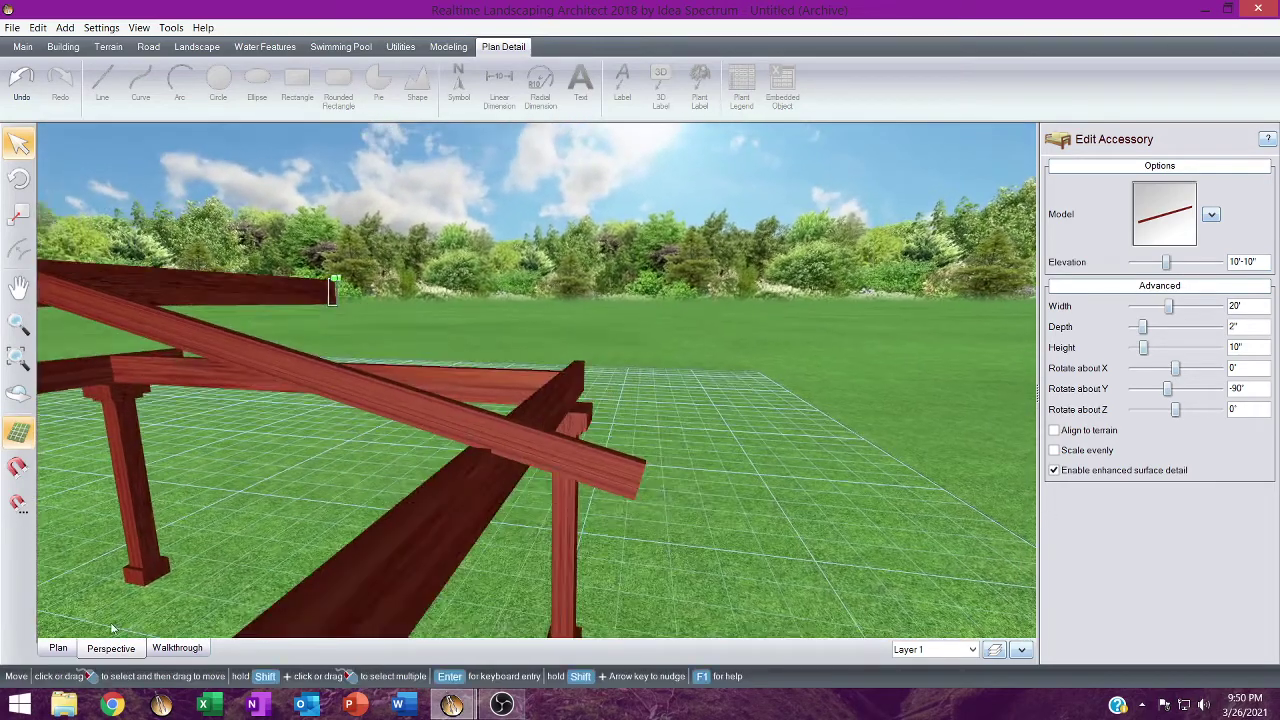
pyautogui.click(60, 648)
pyautogui.scroll(1, 708, 240)
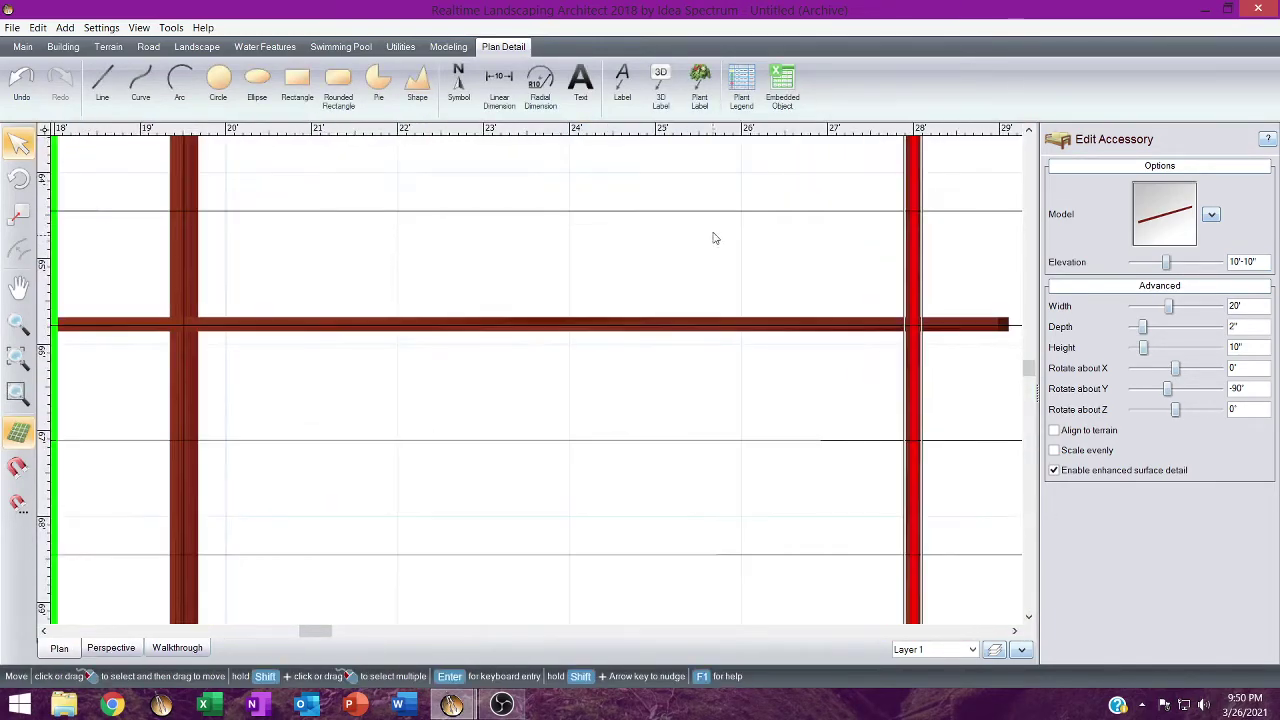
pyautogui.scroll(-1, 702, 233)
pyautogui.scroll(-1, 702, 233)
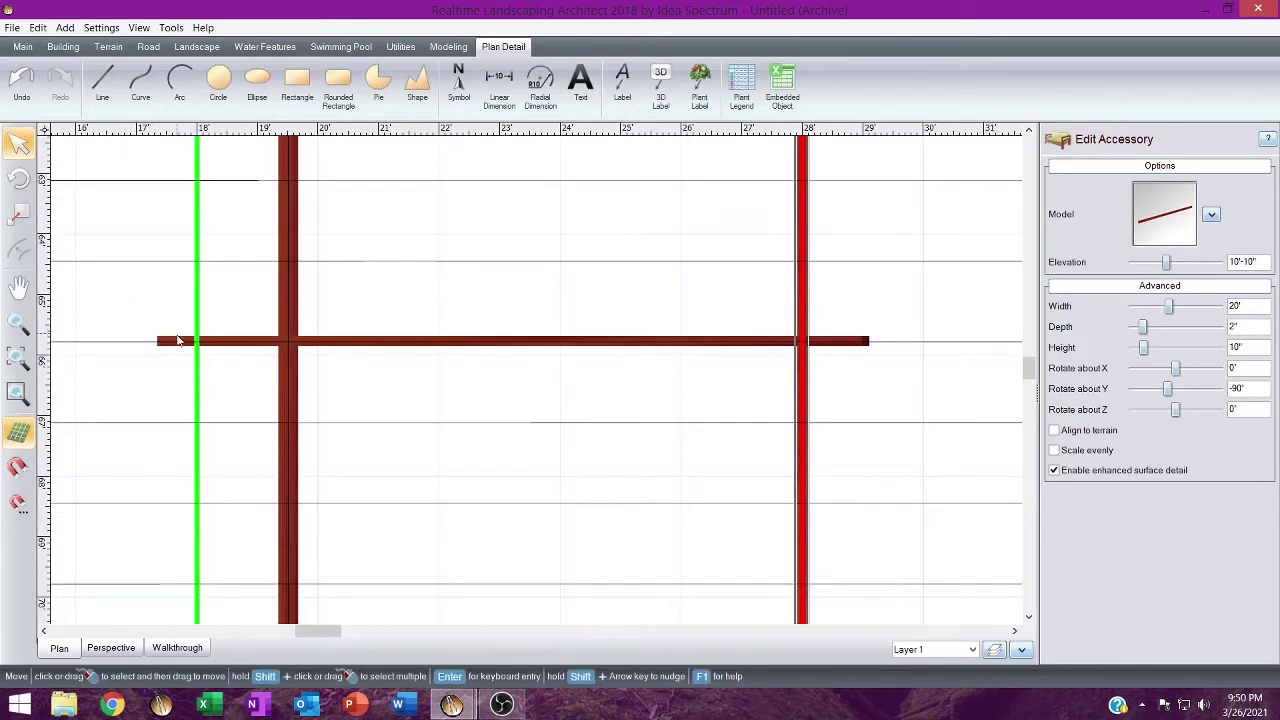
pyautogui.click(177, 342)
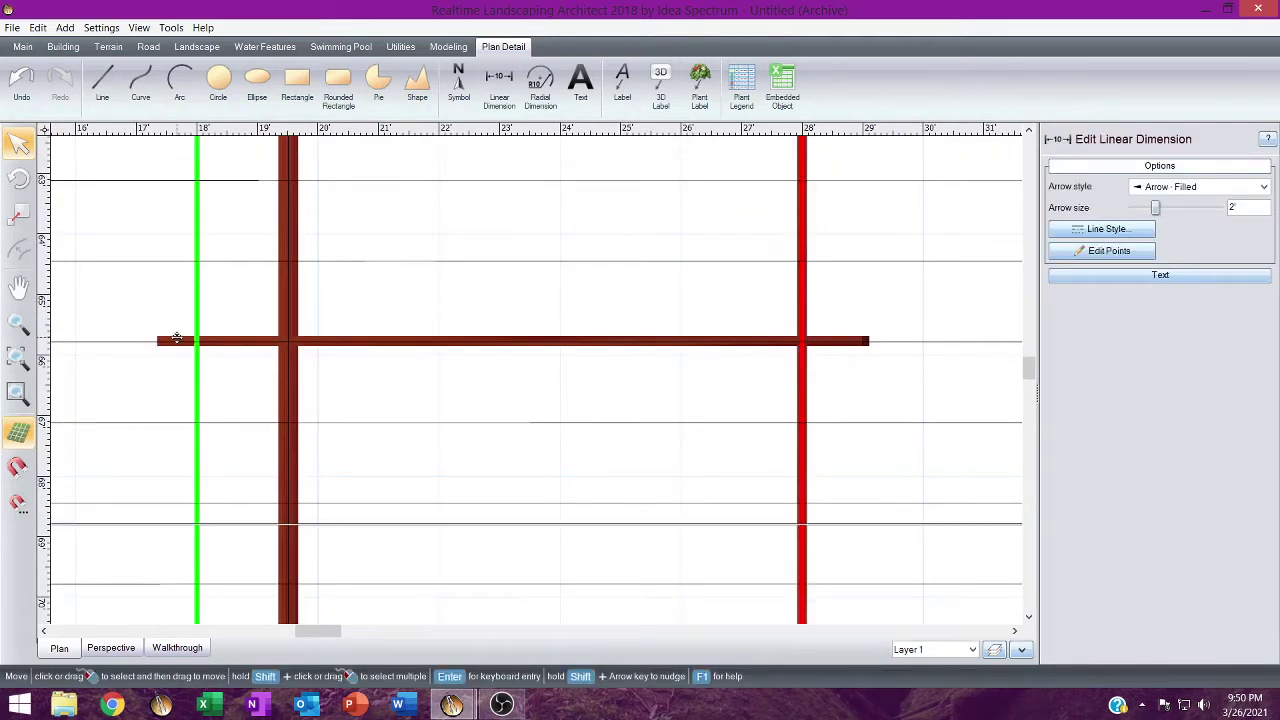
pyautogui.click(111, 648)
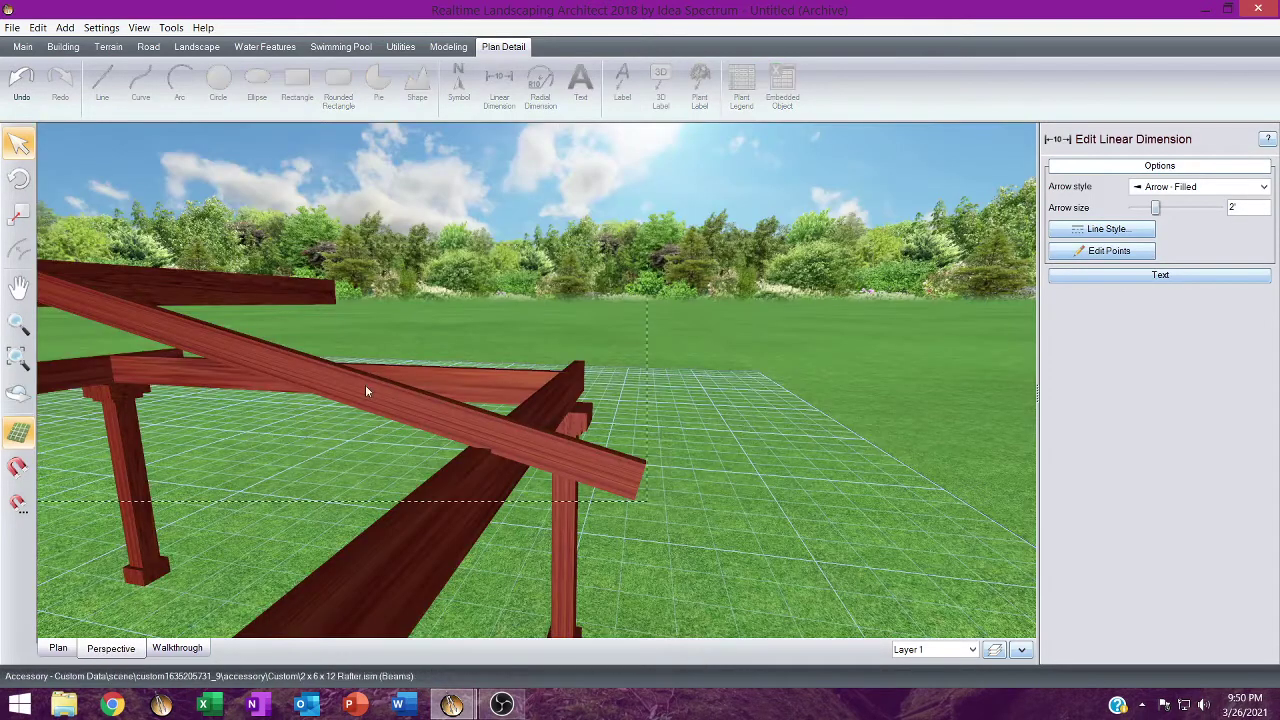
pyautogui.click(326, 389)
pyautogui.click(58, 649)
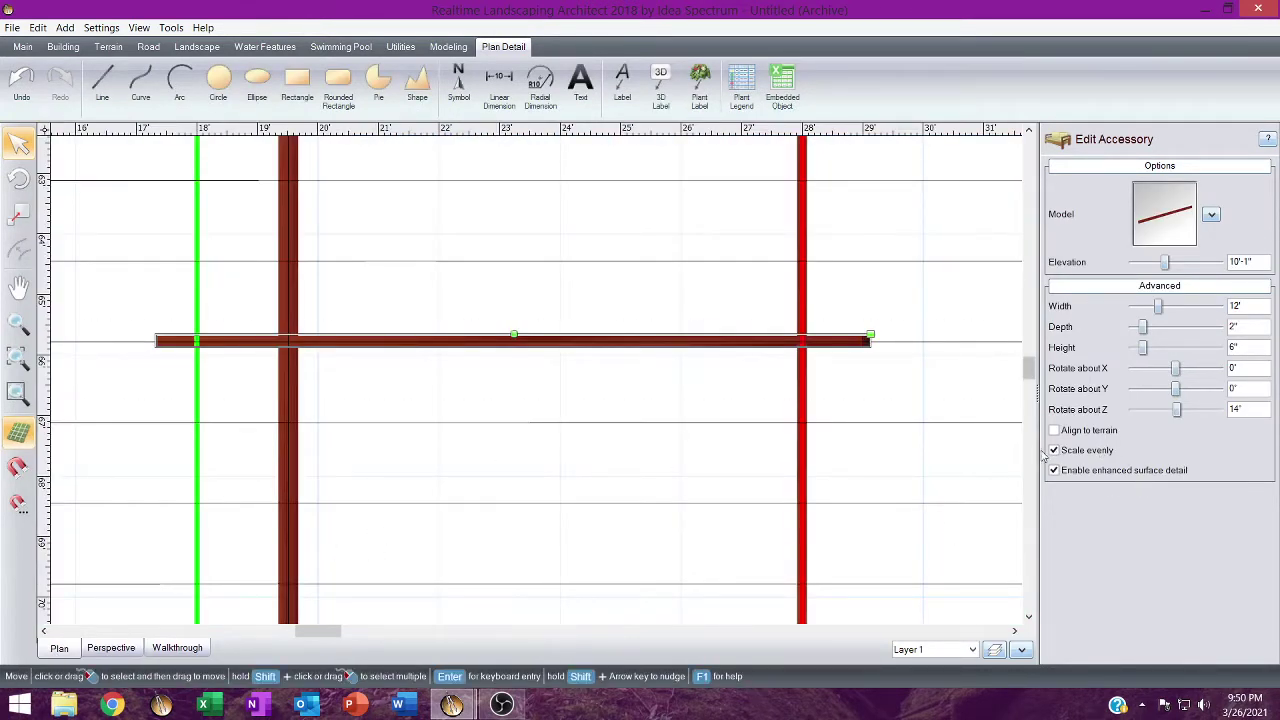
pyautogui.click(1054, 451)
pyautogui.click(1133, 307)
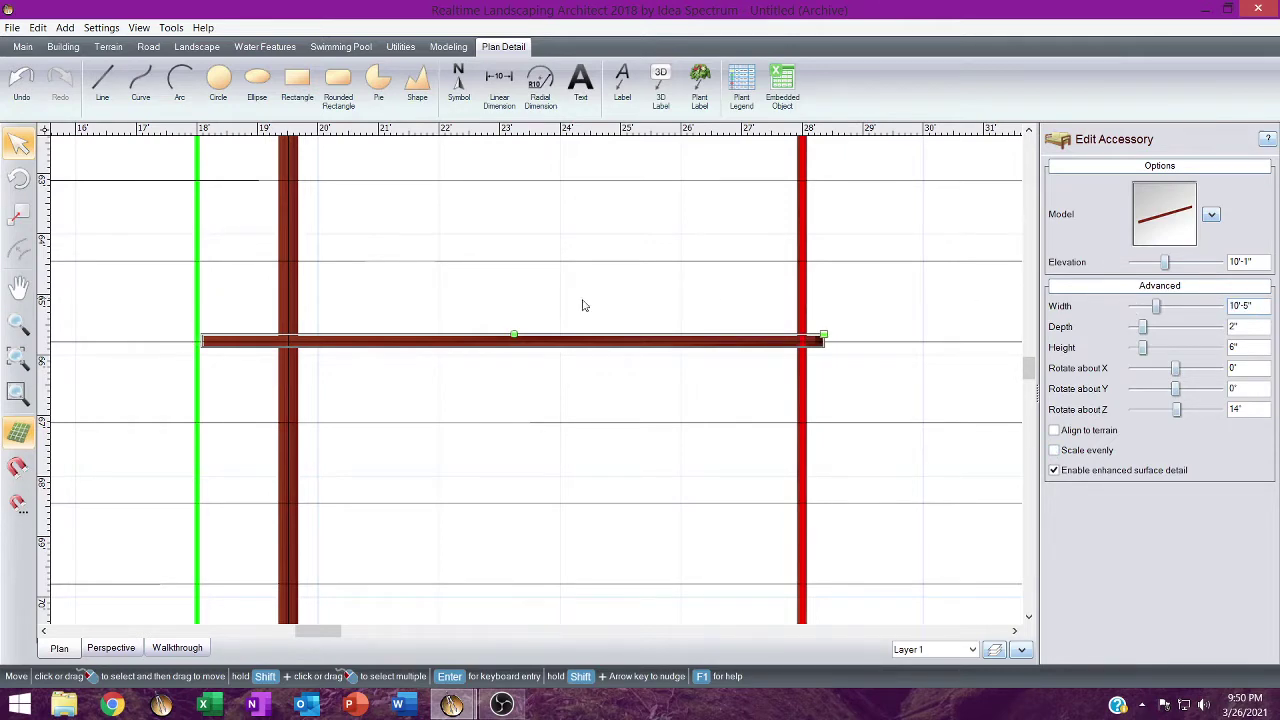
# Align the shortened rafter's eave end with the green roof outline in plan, and check its fit against the ridge board in perspective.
pyautogui.moveTo(498, 327); pyautogui.dragTo(659, 341, button='middle')
pyautogui.scroll(-3, 366, 325)
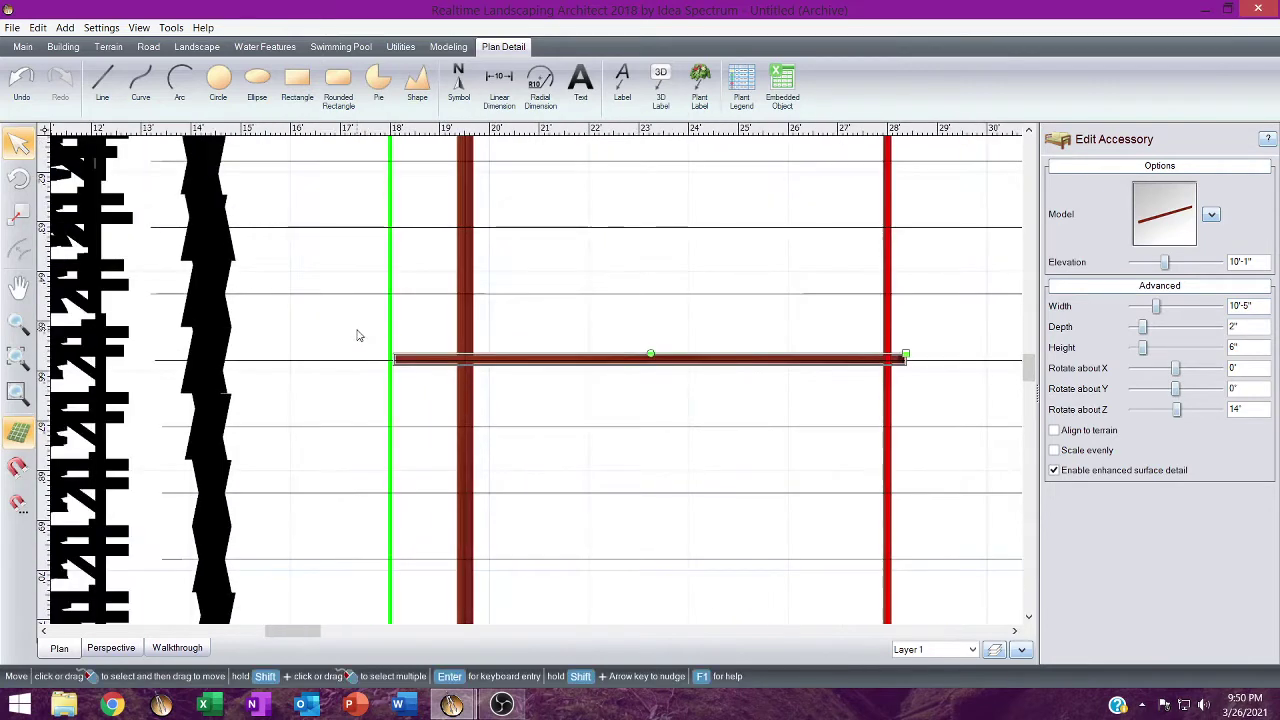
pyautogui.scroll(3, 360, 334)
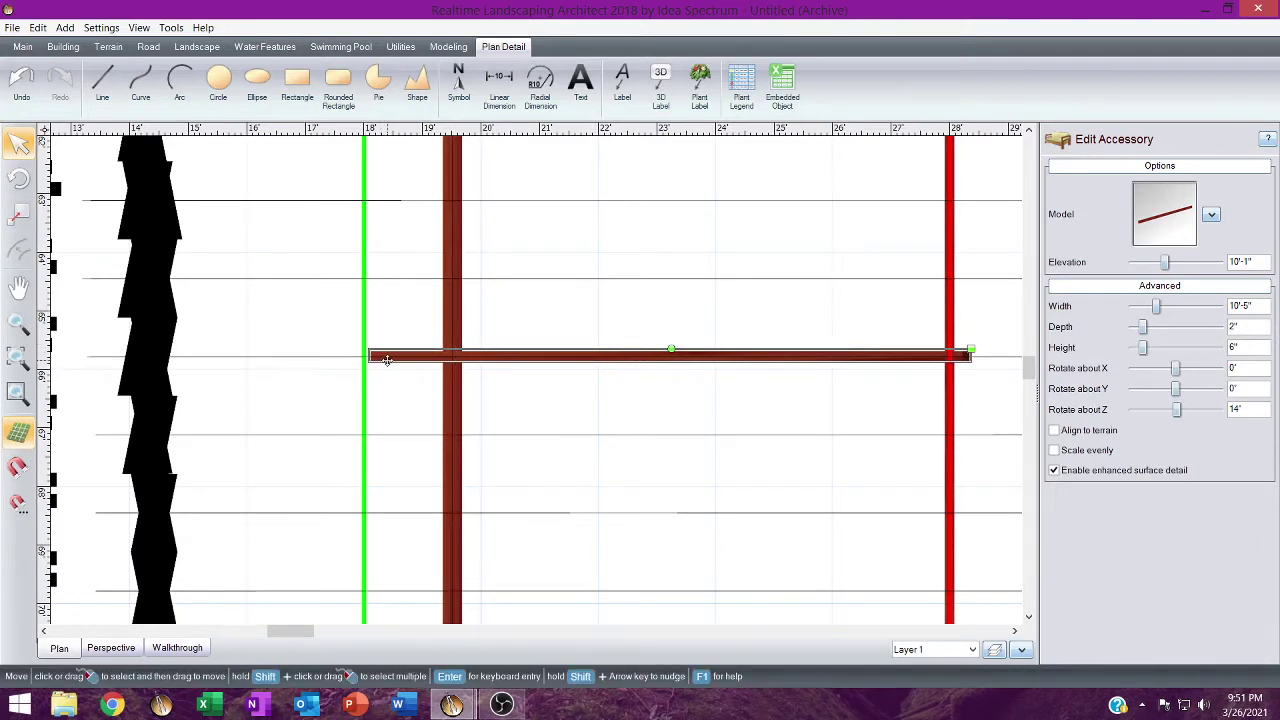
pyautogui.moveTo(387, 360); pyautogui.dragTo(372, 358)
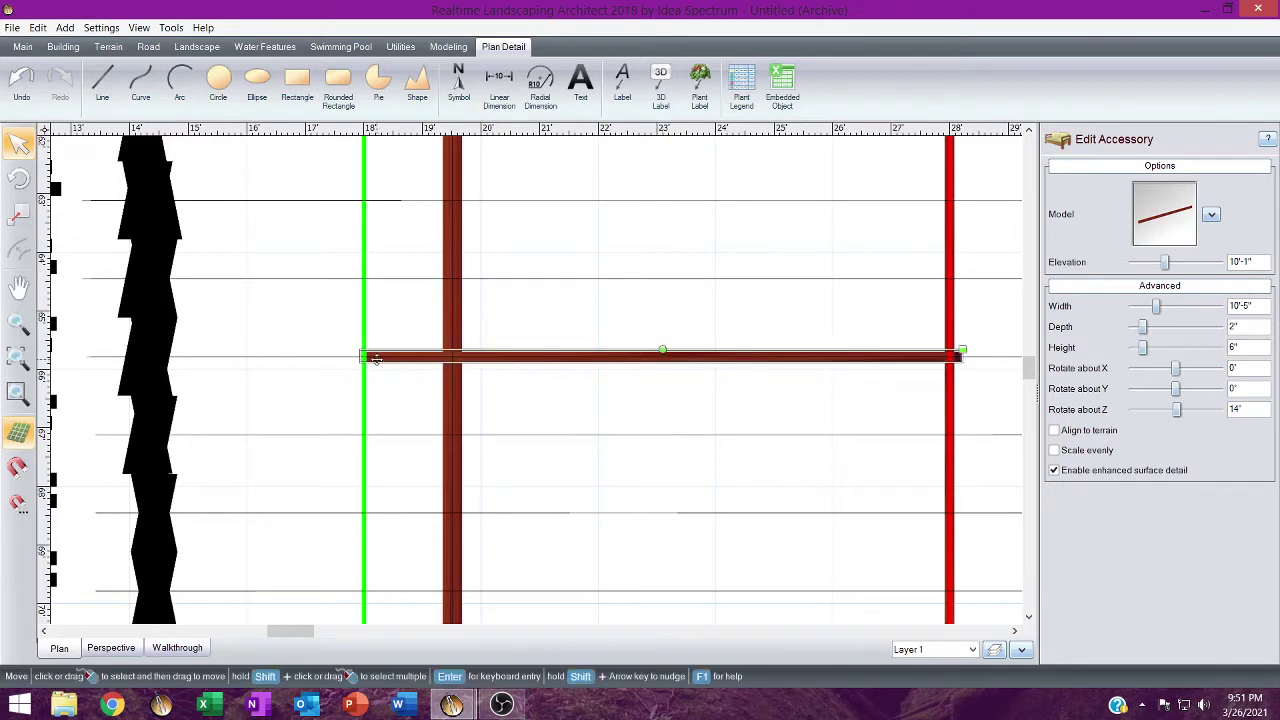
pyautogui.scroll(2, 329, 344)
pyautogui.moveTo(274, 311); pyautogui.dragTo(390, 351, button='middle')
pyautogui.moveTo(415, 384); pyautogui.dragTo(412, 385)
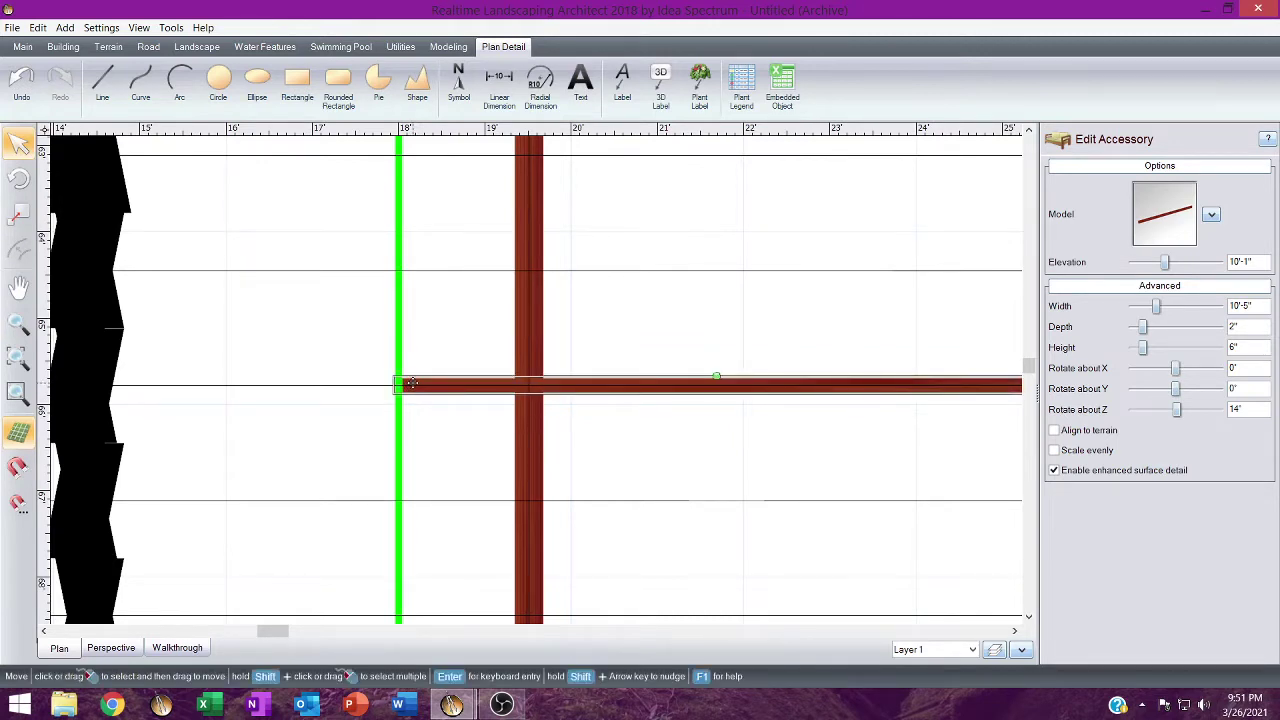
pyautogui.click(111, 648)
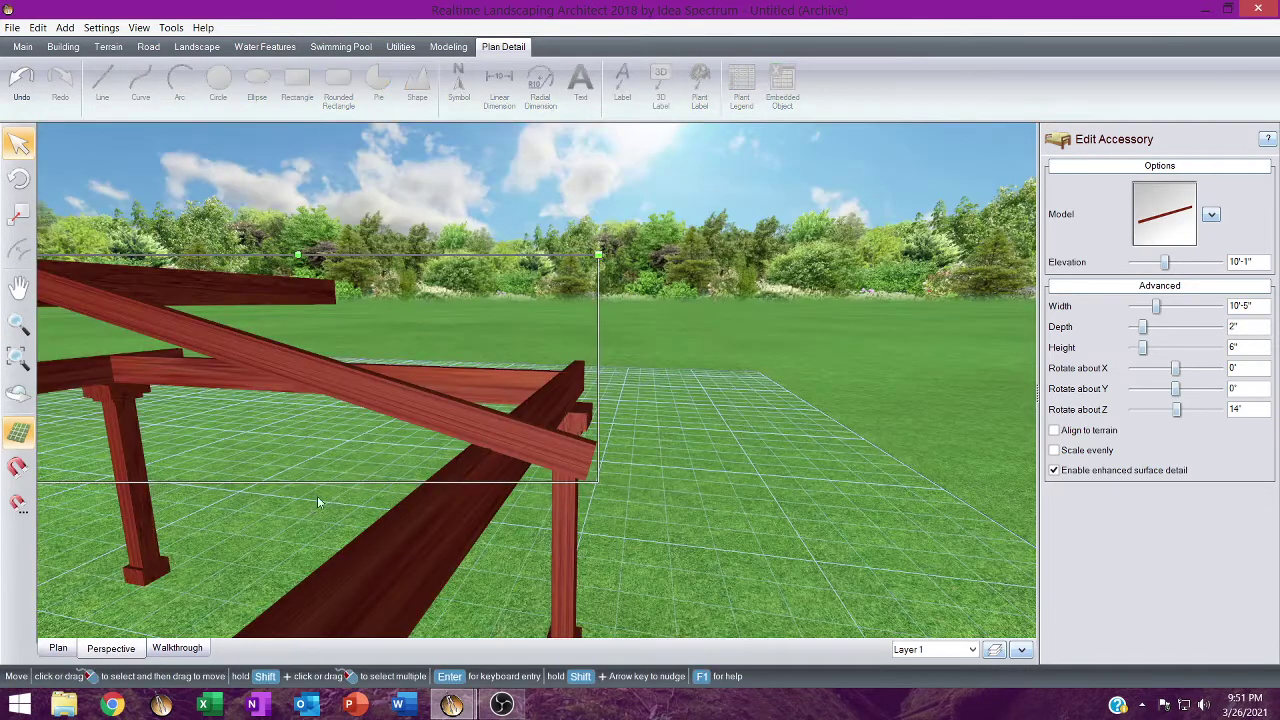
pyautogui.moveTo(317, 503); pyautogui.dragTo(540, 151, button='middle')
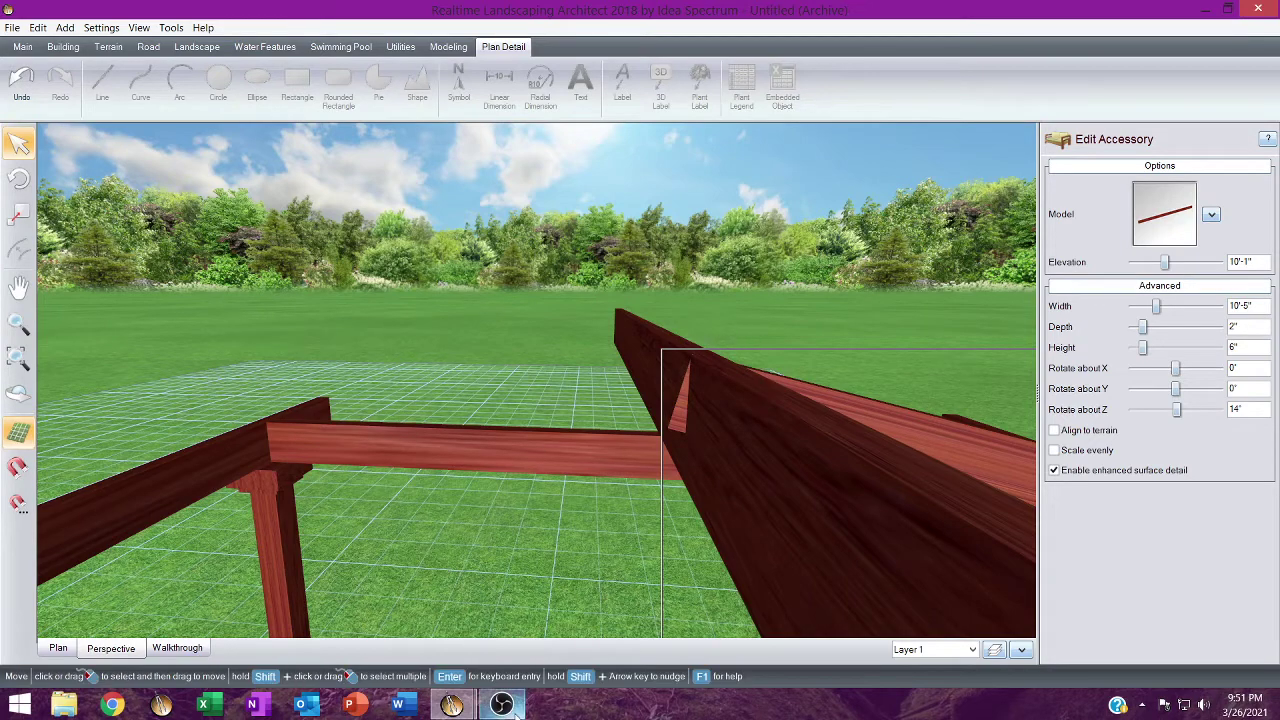
pyautogui.moveTo(451, 705)
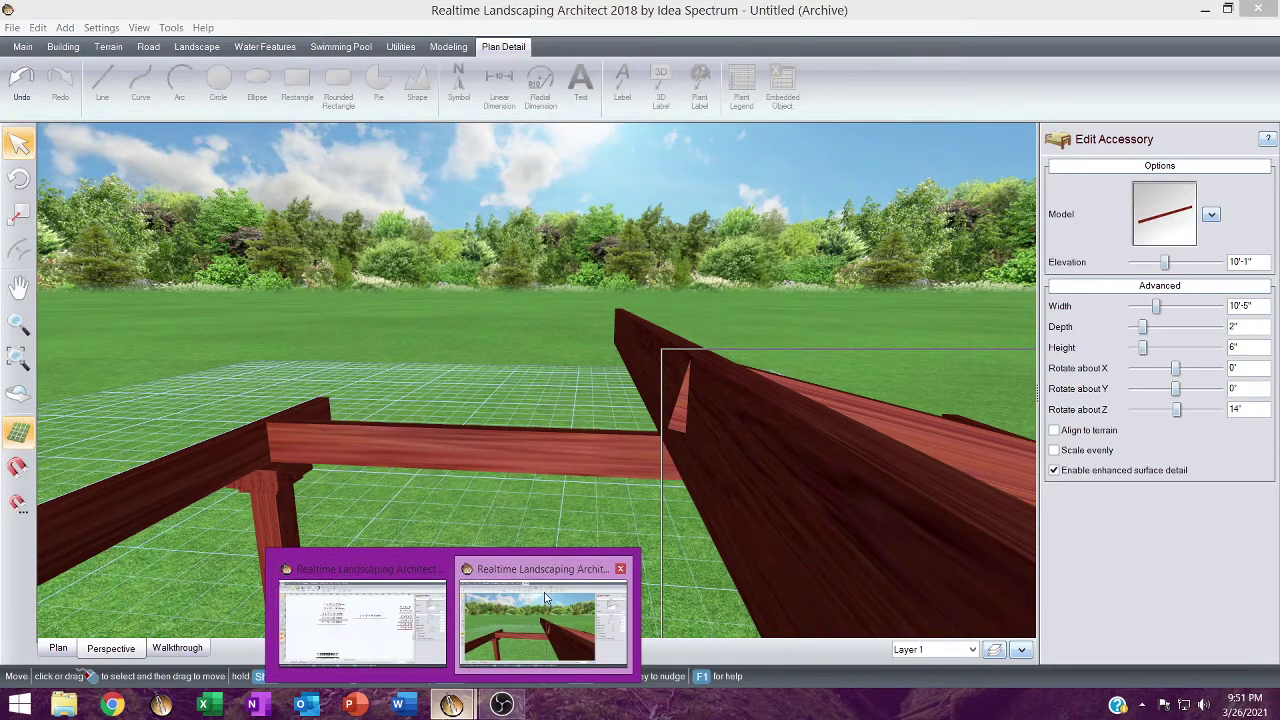
pyautogui.click(707, 430)
pyautogui.moveTo(708, 431); pyautogui.dragTo(605, 225, button='middle')
pyautogui.moveTo(579, 349); pyautogui.dragTo(373, 397, button='middle')
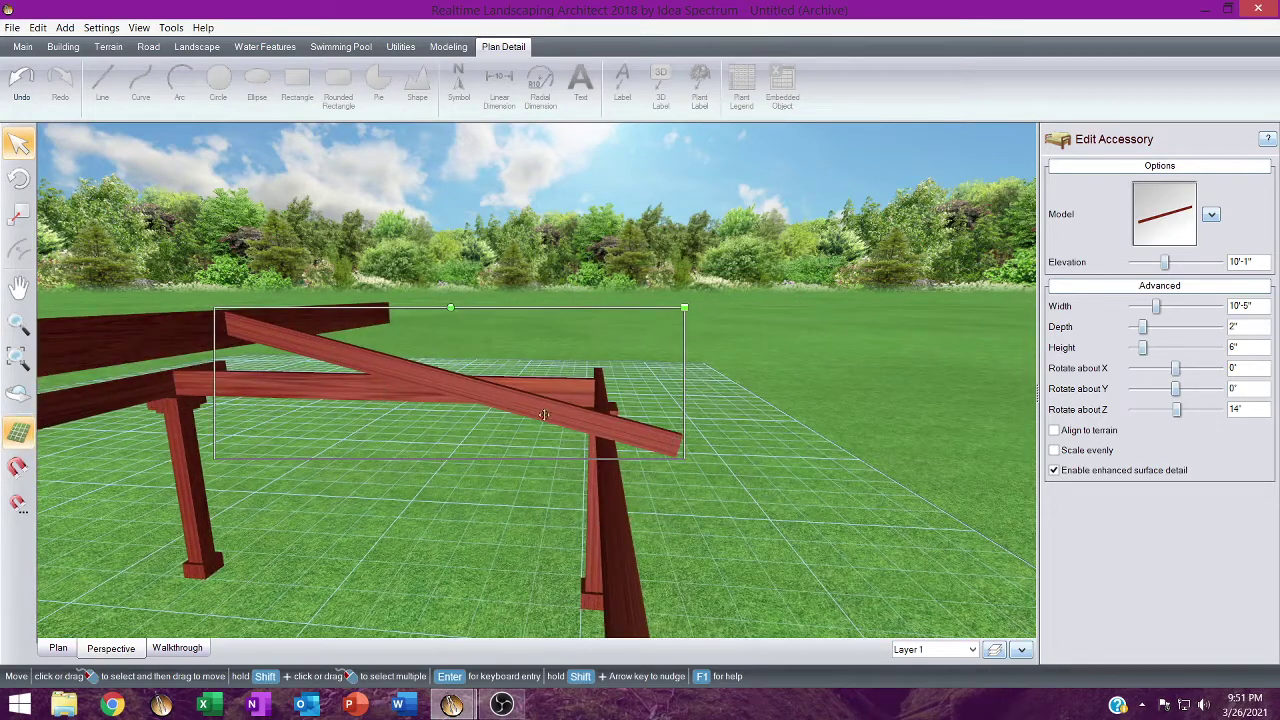
# Copy the rafter in plan onto the adjacent spacing line above it, with its end on the green outline.
pyautogui.click(58, 648)
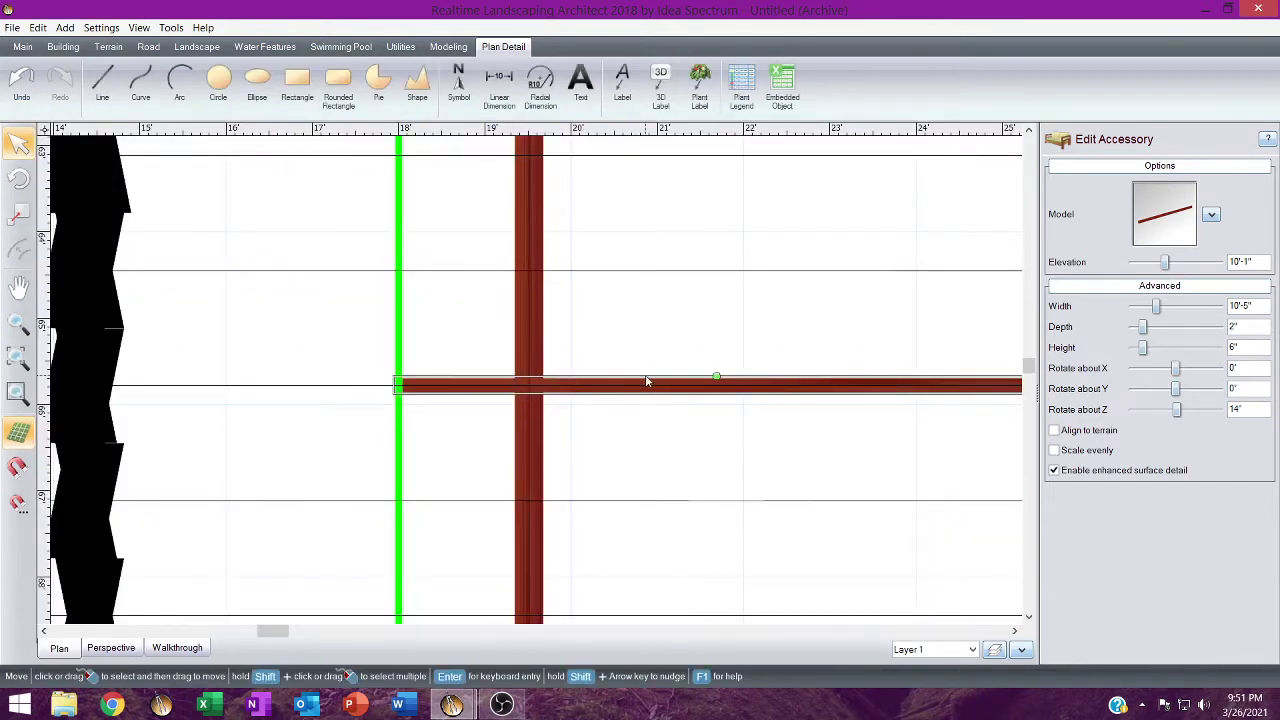
pyautogui.moveTo(646, 381); pyautogui.dragTo(519, 272)
pyautogui.moveTo(409, 269); pyautogui.dragTo(437, 337, button='middle')
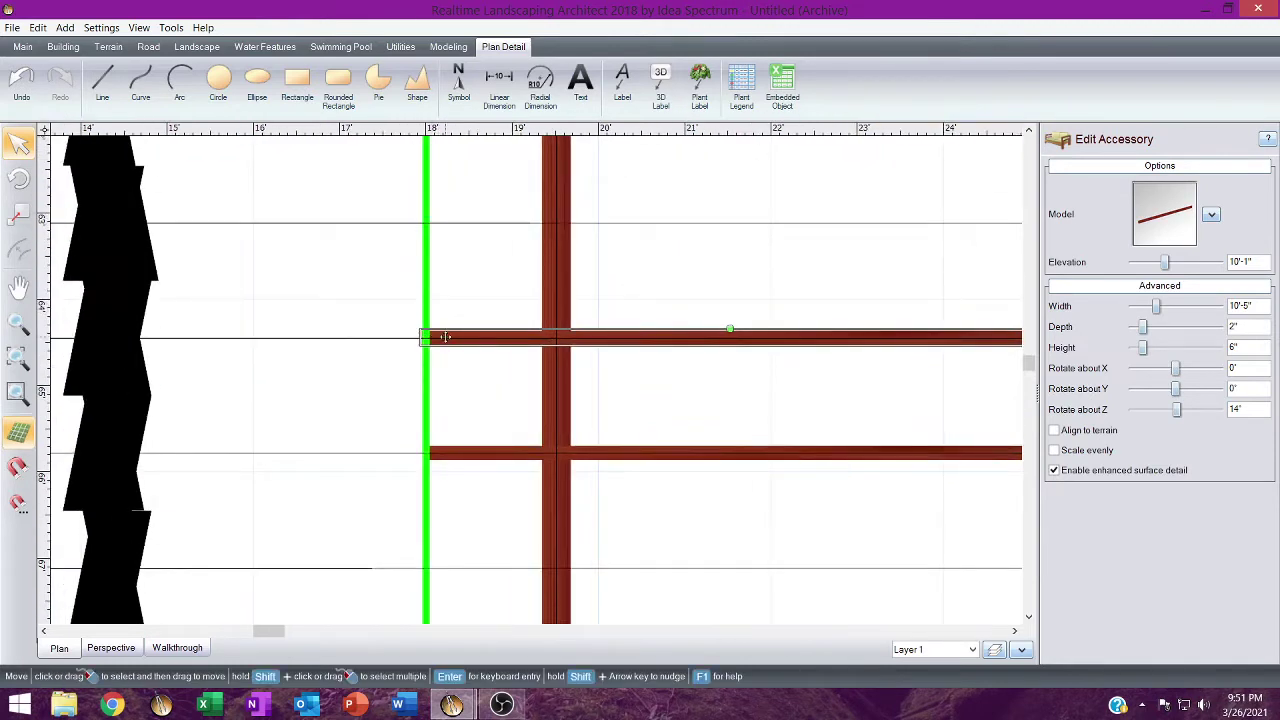
pyautogui.moveTo(445, 337); pyautogui.dragTo(449, 334)
# Select both rafters and move them down to the last two spacing lines beside the lower corner post.
pyautogui.moveTo(449, 334); pyautogui.dragTo(430, 65, button='middle')
pyautogui.moveTo(424, 610); pyautogui.dragTo(425, 356, button='middle')
pyautogui.scroll(2, 565, 463)
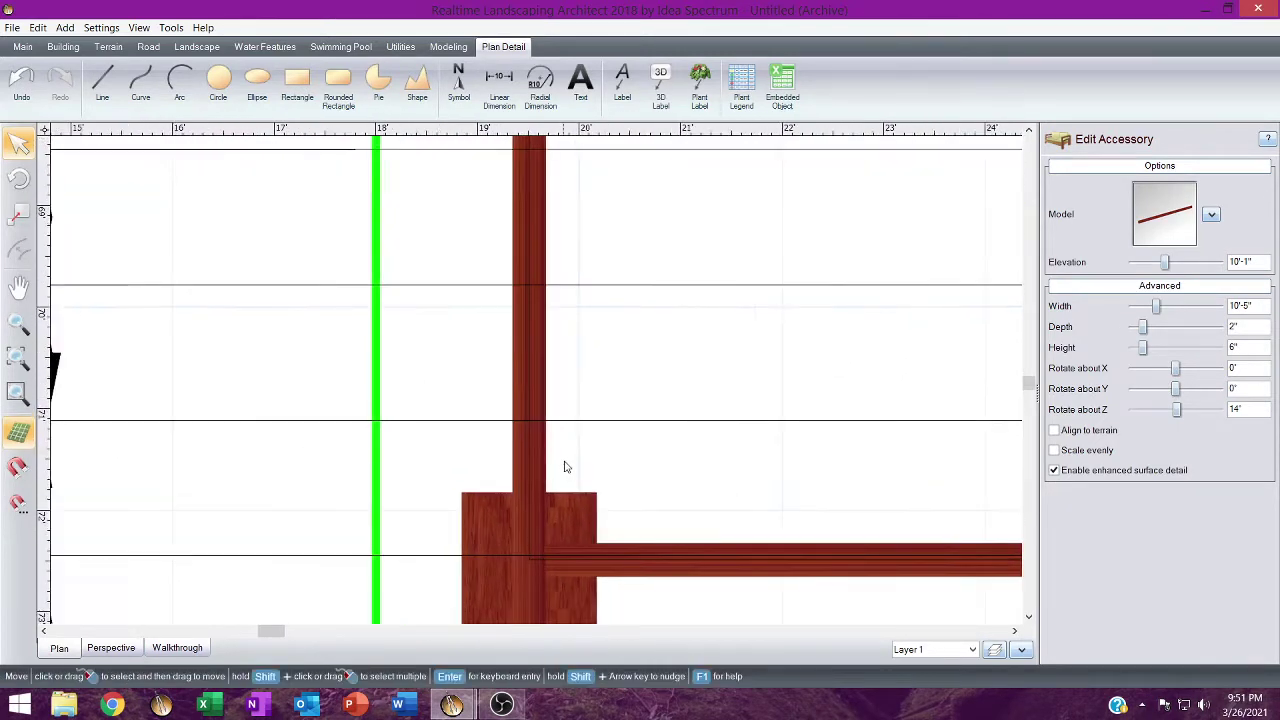
pyautogui.scroll(-1, 566, 461)
pyautogui.scroll(-6, 565, 459)
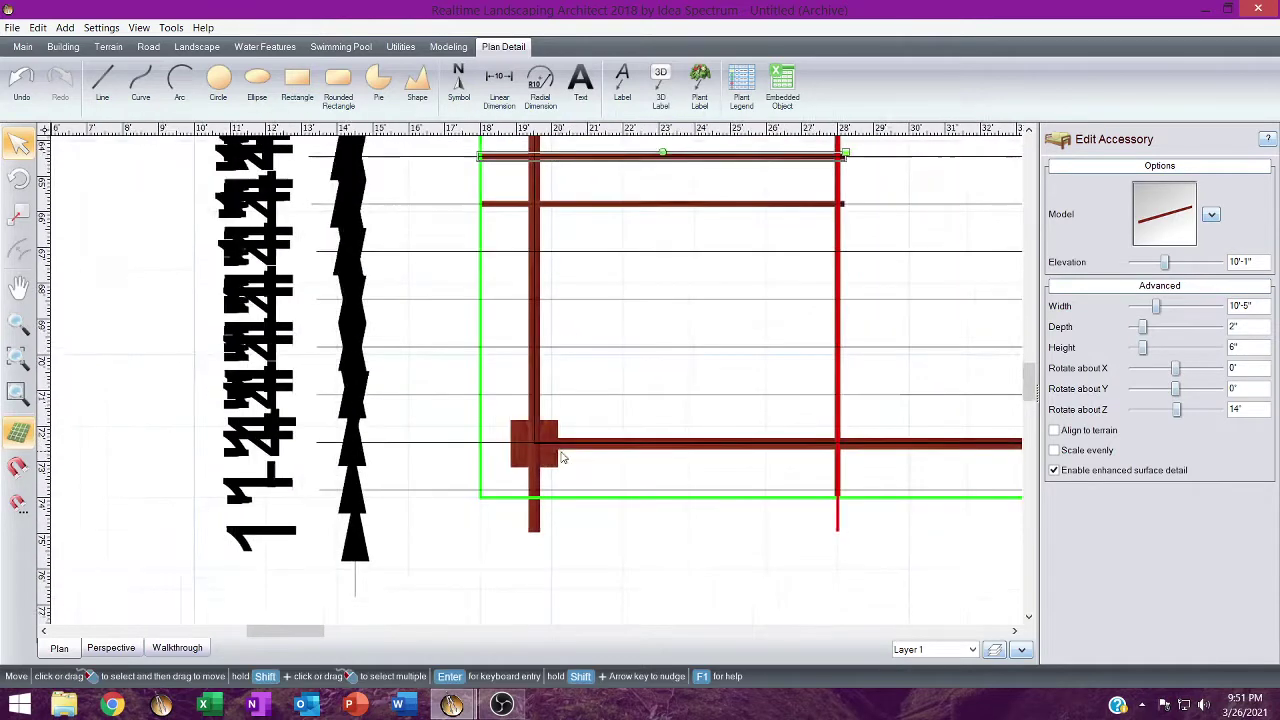
pyautogui.moveTo(561, 453); pyautogui.dragTo(540, 495, button='middle')
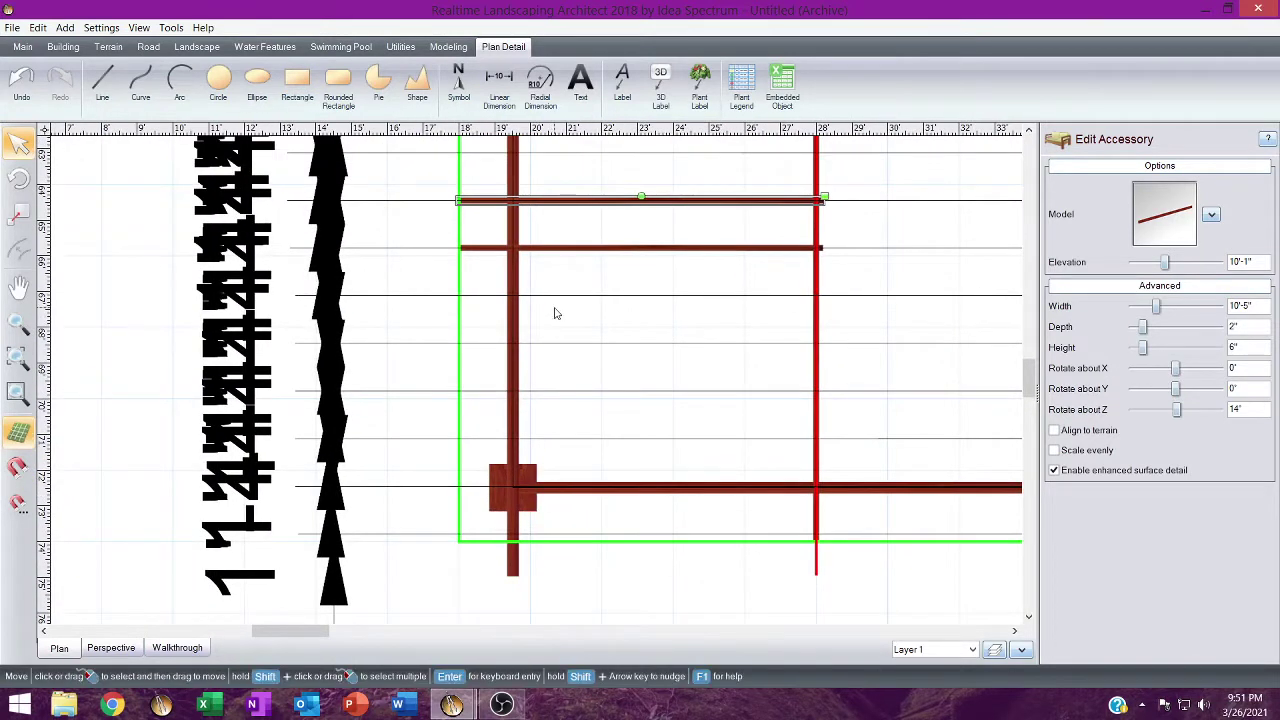
pyautogui.keyDown('shift'); pyautogui.click(555, 248); pyautogui.keyUp('shift')
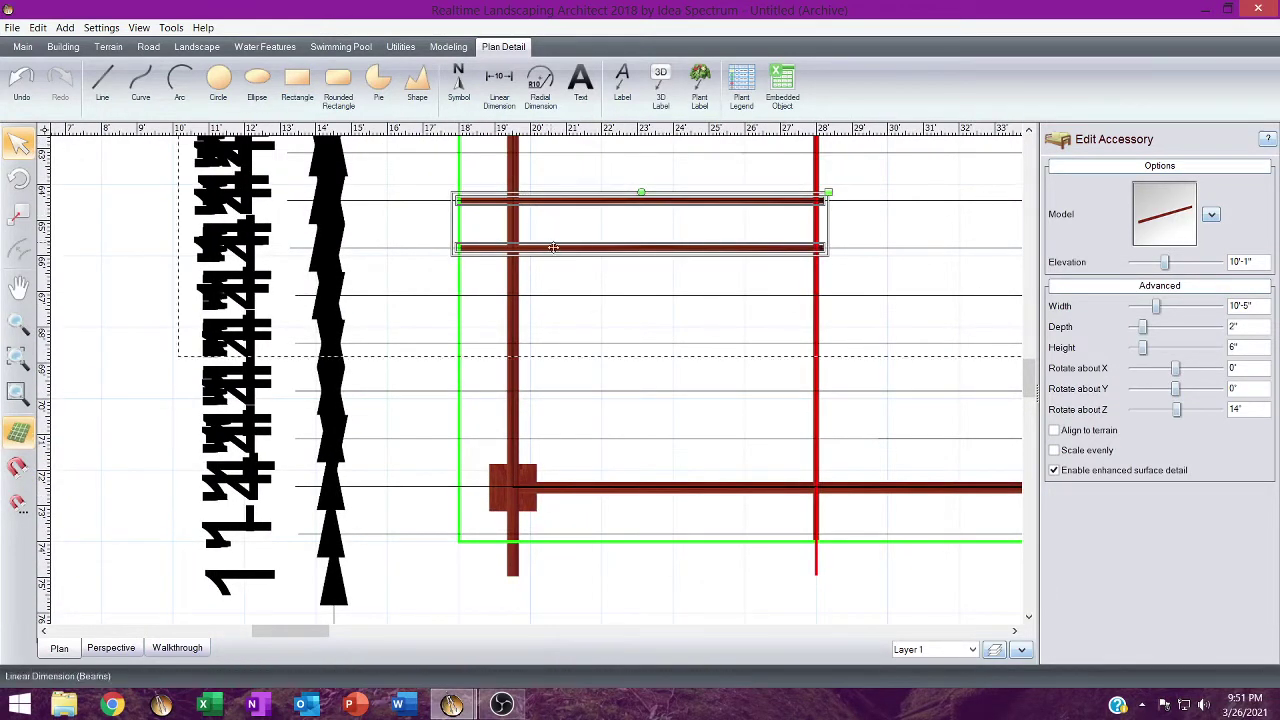
pyautogui.moveTo(555, 248); pyautogui.dragTo(562, 533)
# Fine-position the two selected rafters so their ends meet the green outline and they are centered on the spacing lines.
pyautogui.scroll(2, 558, 502)
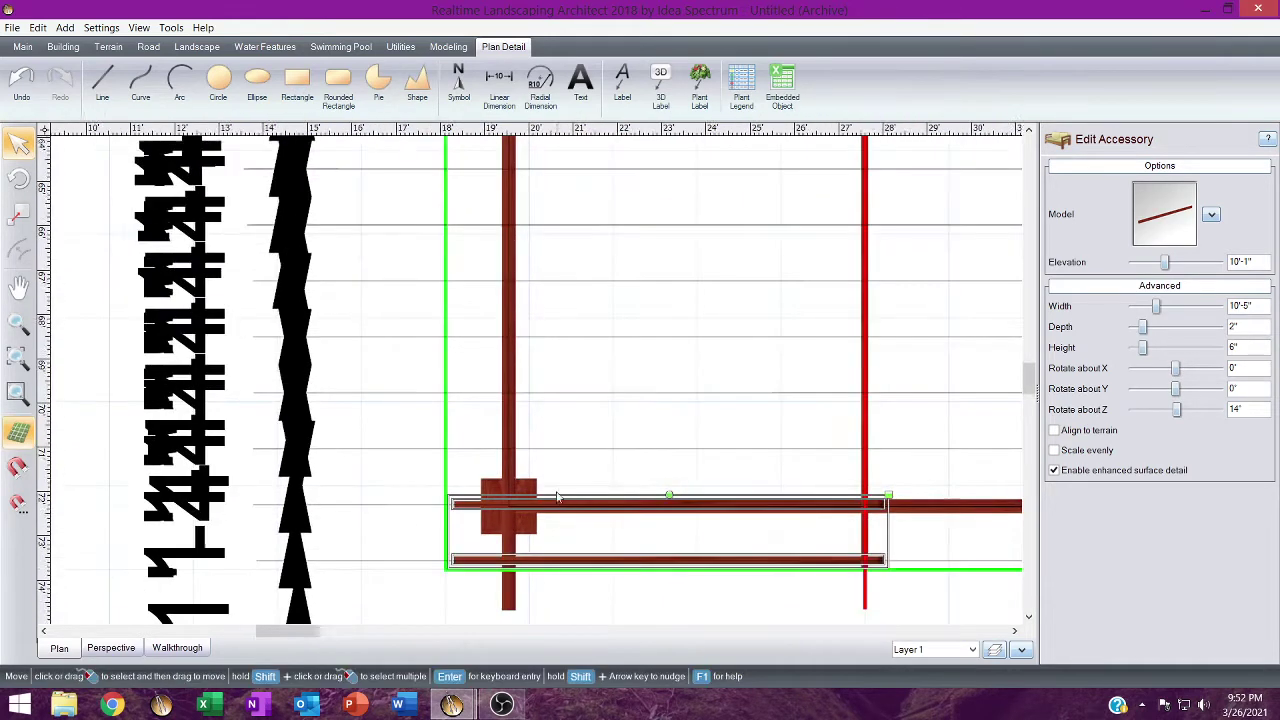
pyautogui.moveTo(566, 508); pyautogui.dragTo(543, 400, button='middle')
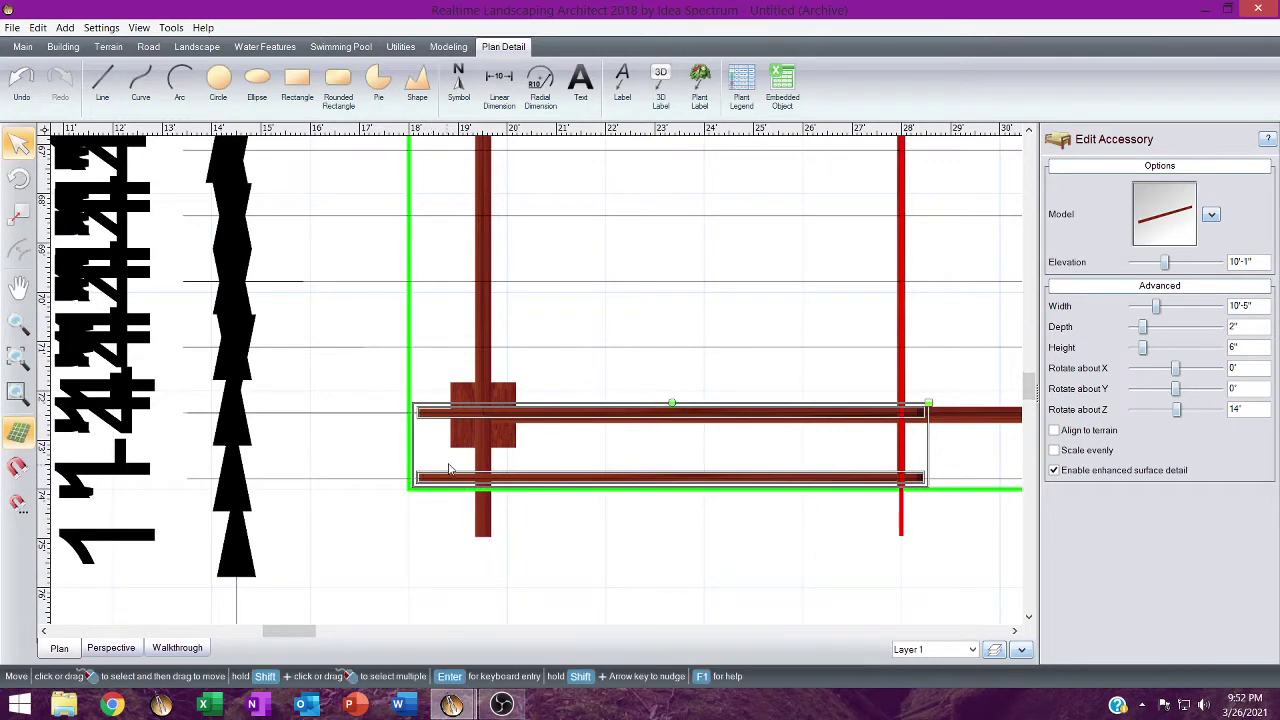
pyautogui.scroll(2, 450, 470)
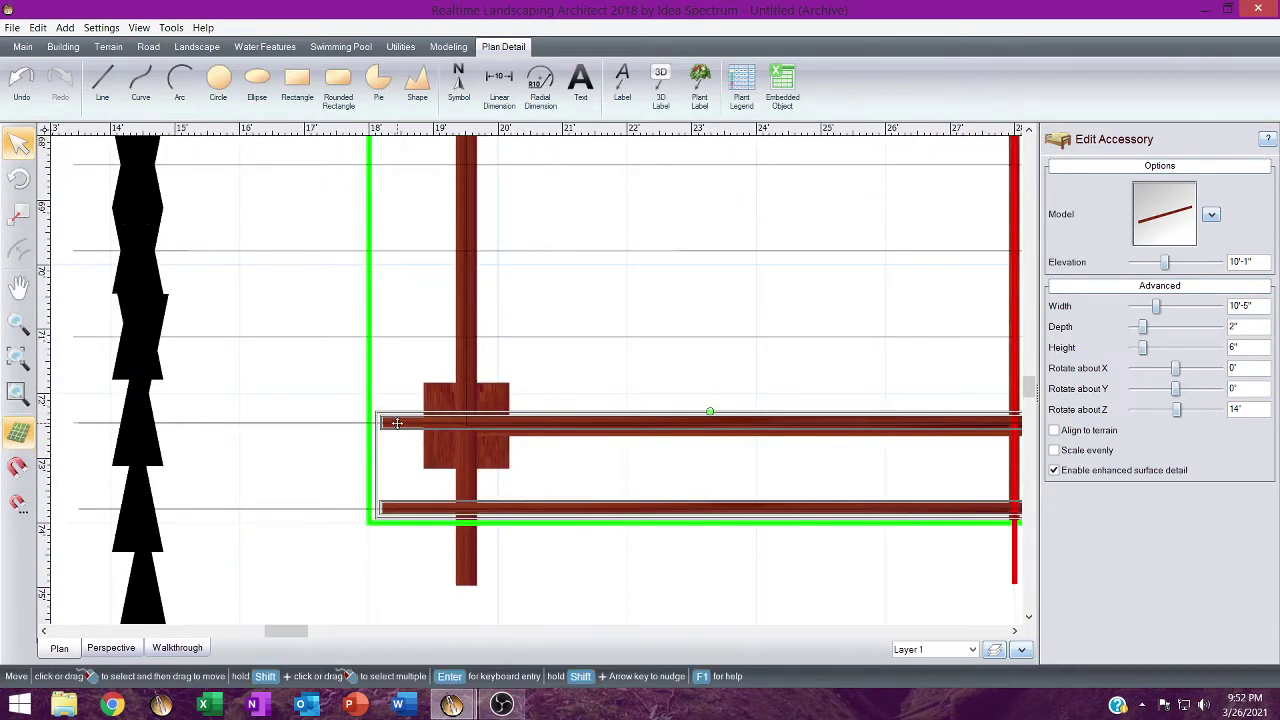
pyautogui.moveTo(397, 423); pyautogui.dragTo(379, 426)
pyautogui.scroll(3, 465, 405)
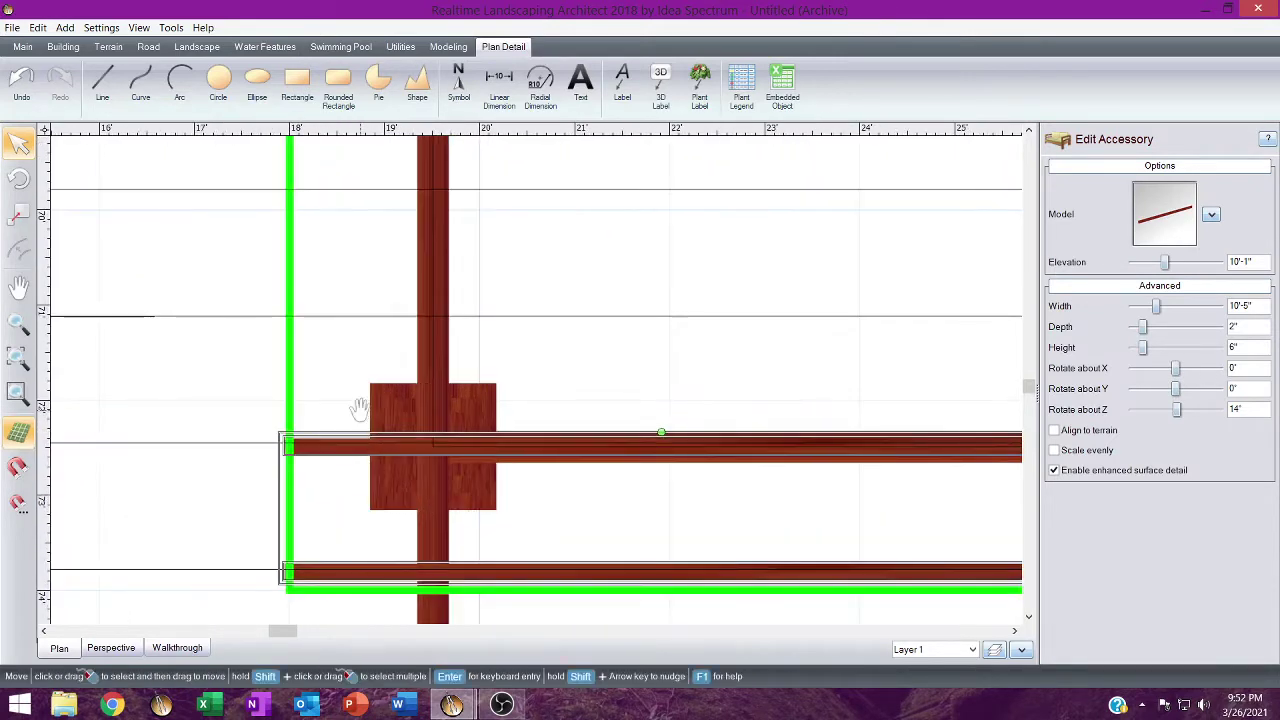
pyautogui.moveTo(465, 407); pyautogui.dragTo(469, 407, button='middle')
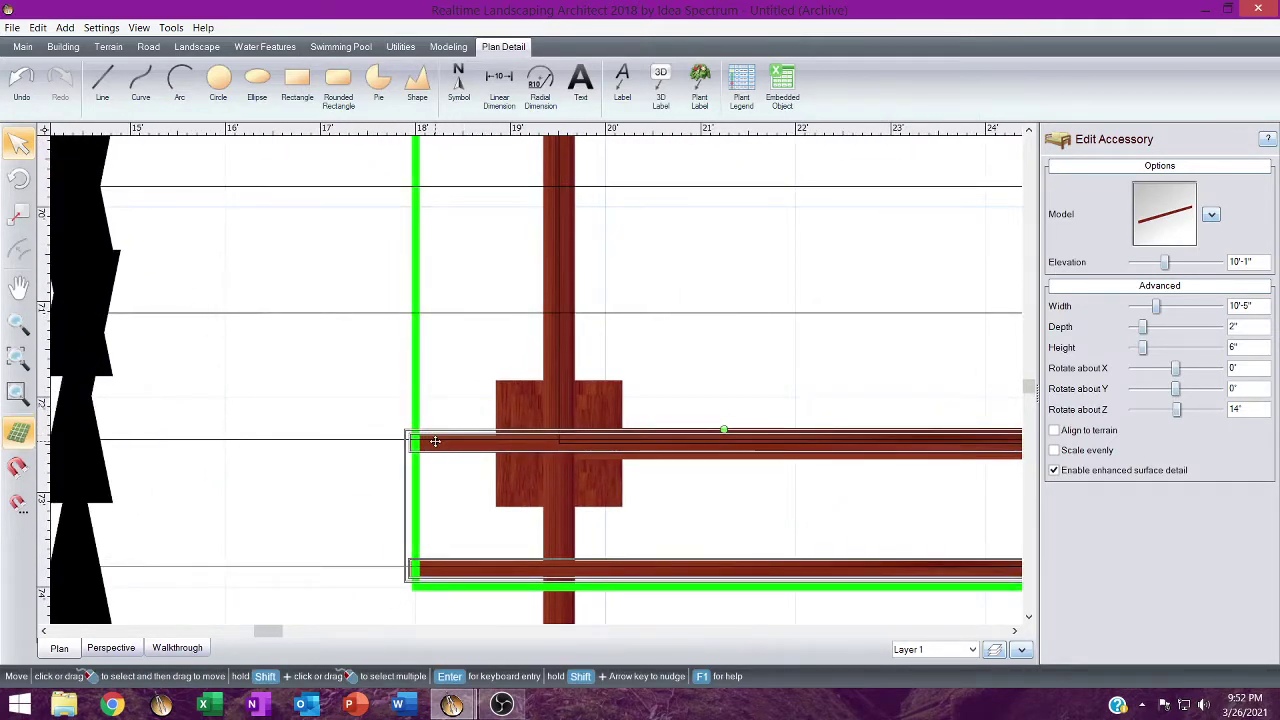
pyautogui.moveTo(435, 441); pyautogui.dragTo(437, 436)
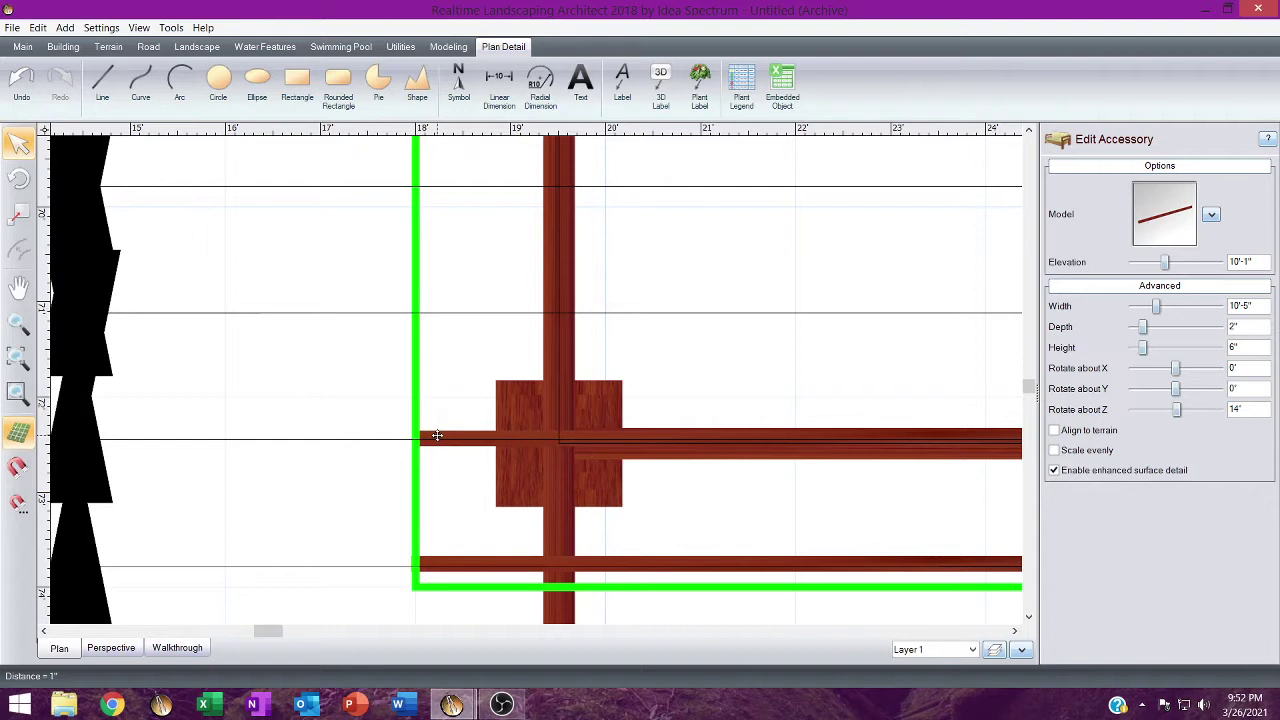
pyautogui.moveTo(437, 435); pyautogui.dragTo(437, 437)
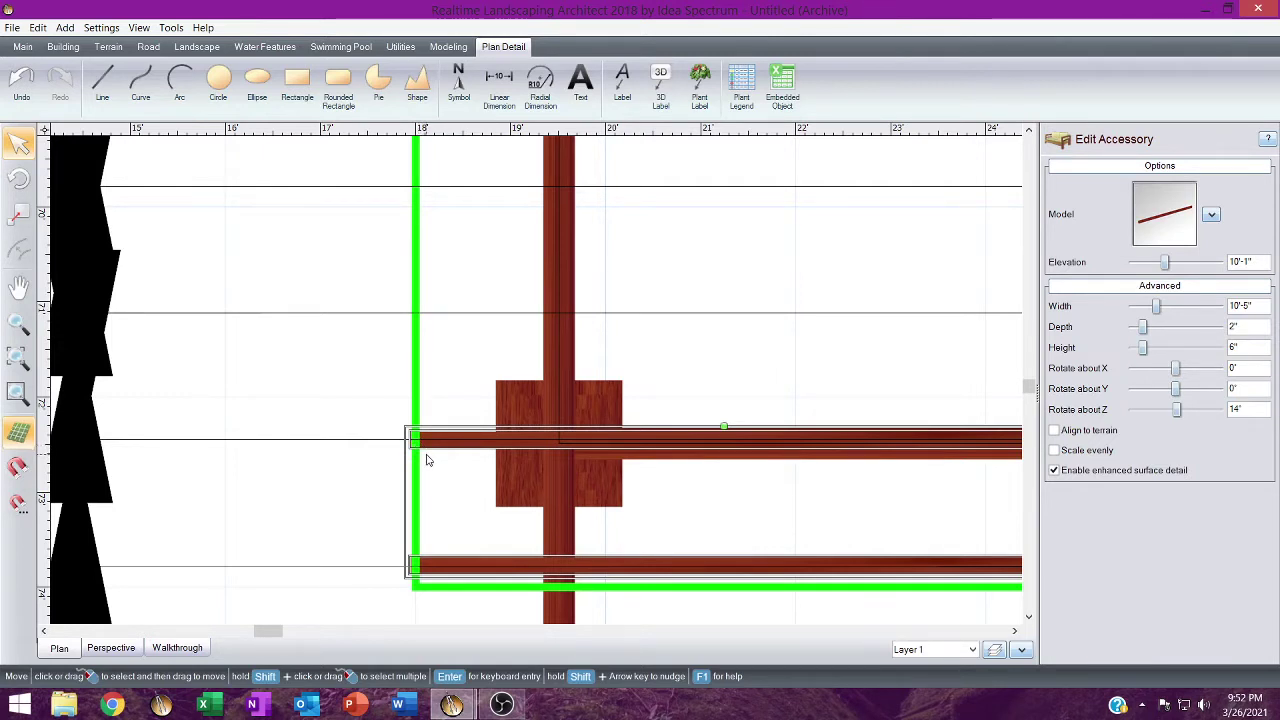
# Copy the rafter pair onto the next two spacing lines above, aligning the ends with the green outline.
pyautogui.moveTo(430, 460); pyautogui.dragTo(620, 267)
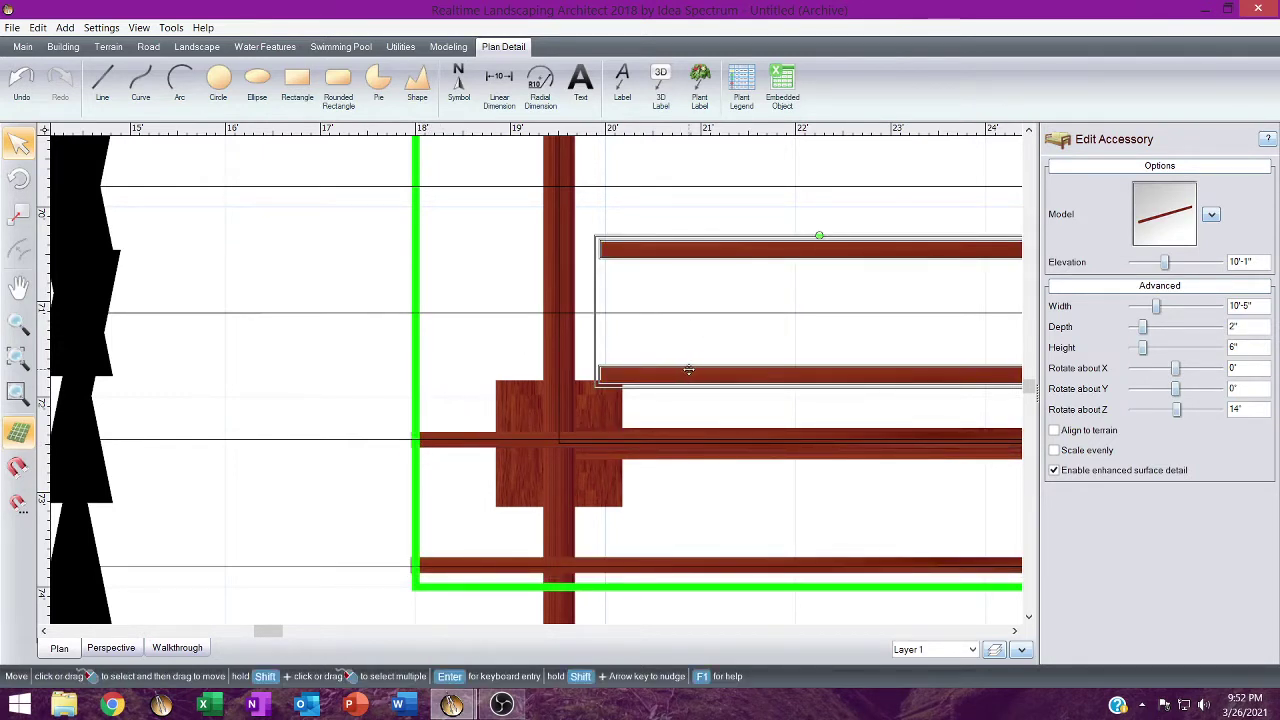
pyautogui.moveTo(689, 370); pyautogui.dragTo(490, 314)
pyautogui.moveTo(393, 301); pyautogui.dragTo(414, 323, button='middle')
pyautogui.moveTo(441, 334); pyautogui.dragTo(448, 331)
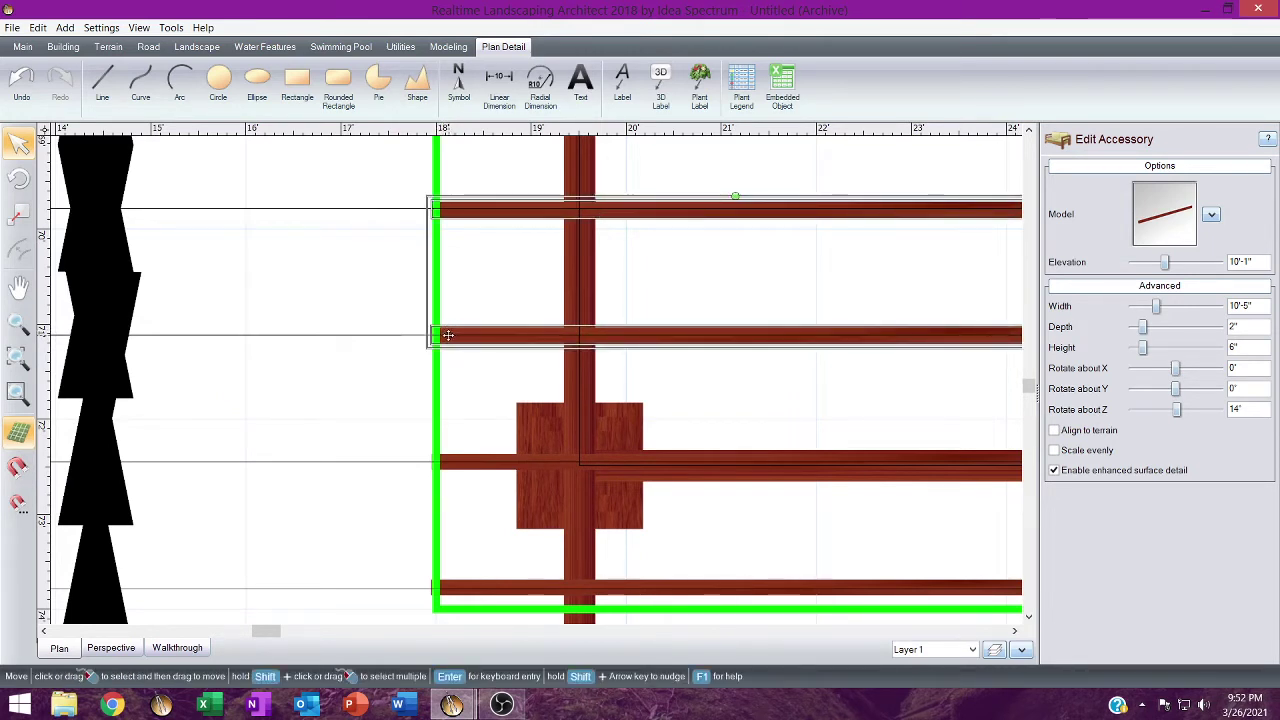
# Copy the four selected rafters onto the next four spacing lines above, with their ends on the green outline.
pyautogui.click(446, 337)
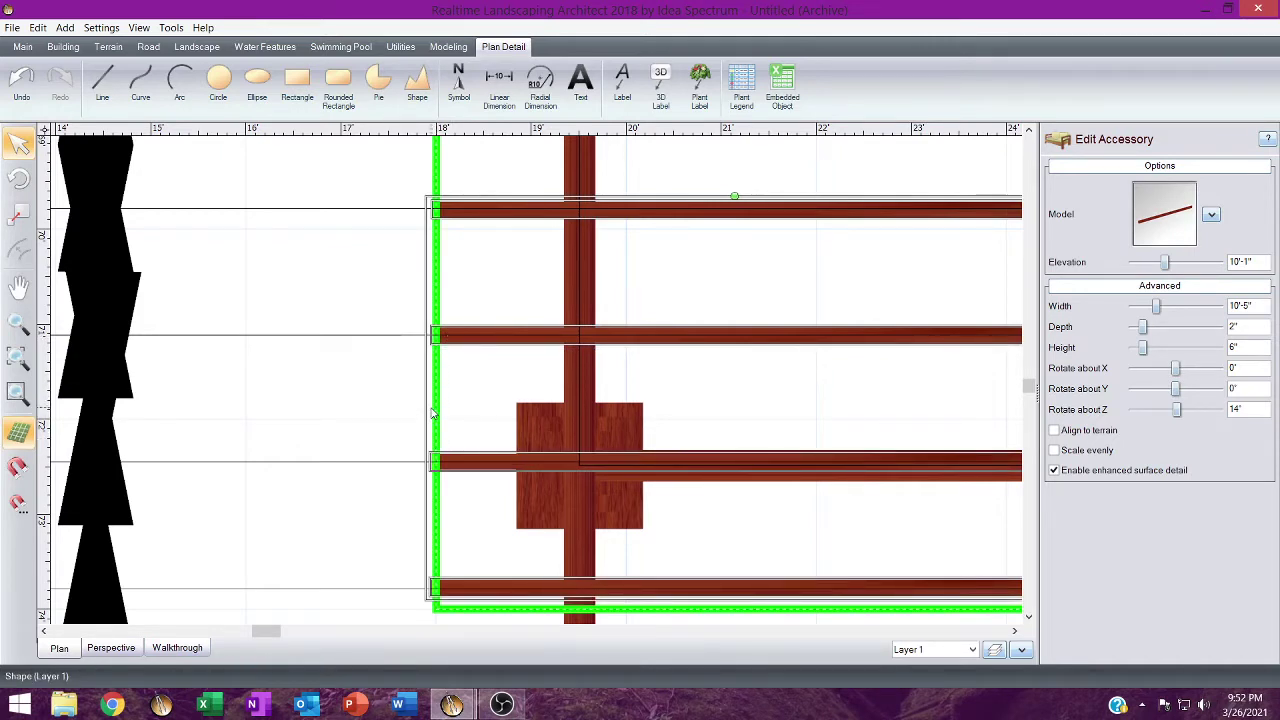
pyautogui.hotkey('ctrl', 'v')
pyautogui.scroll(1, 514, 416)
pyautogui.scroll(-3, 550, 420)
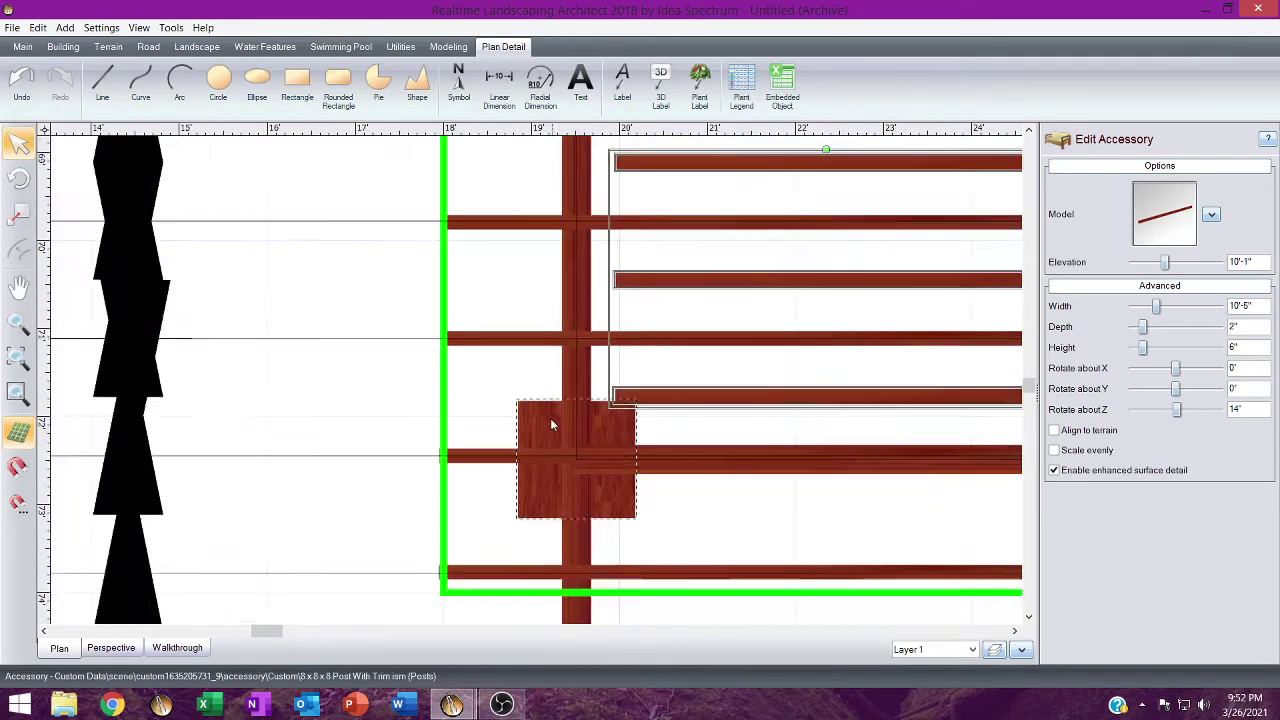
pyautogui.scroll(-1, 545, 338)
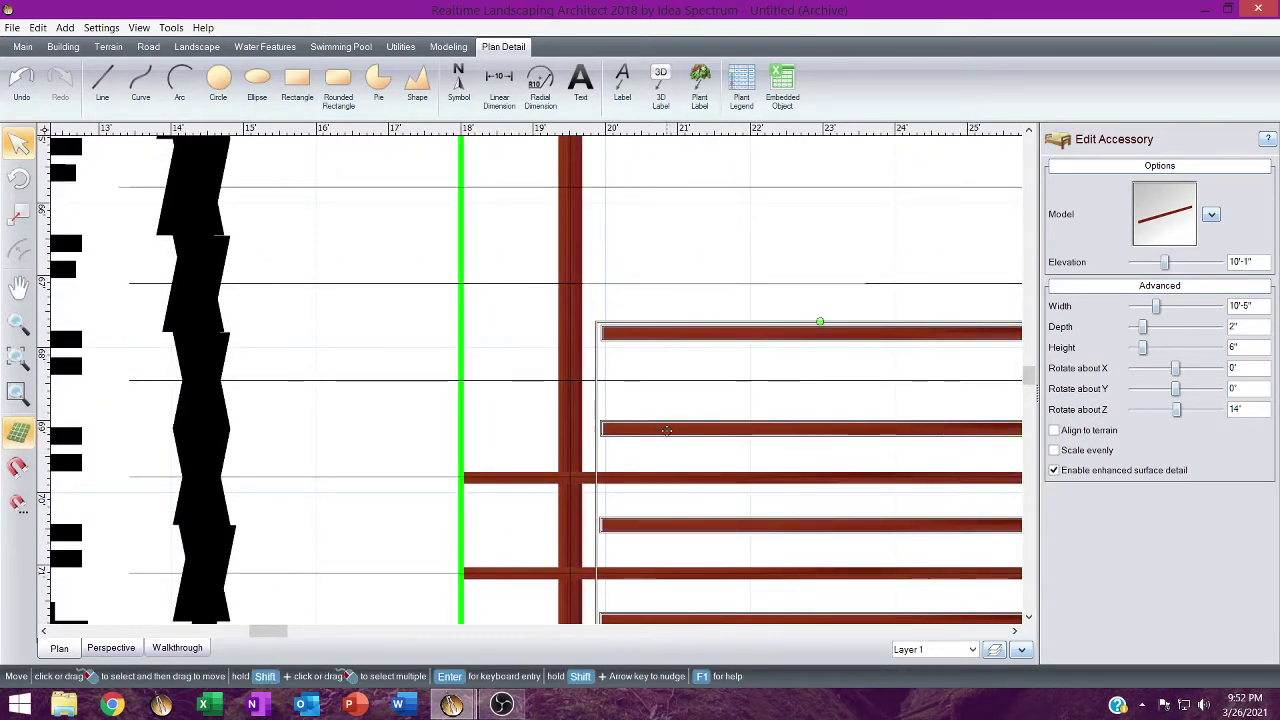
pyautogui.moveTo(668, 423); pyautogui.dragTo(524, 183)
pyautogui.scroll(2, 467, 368)
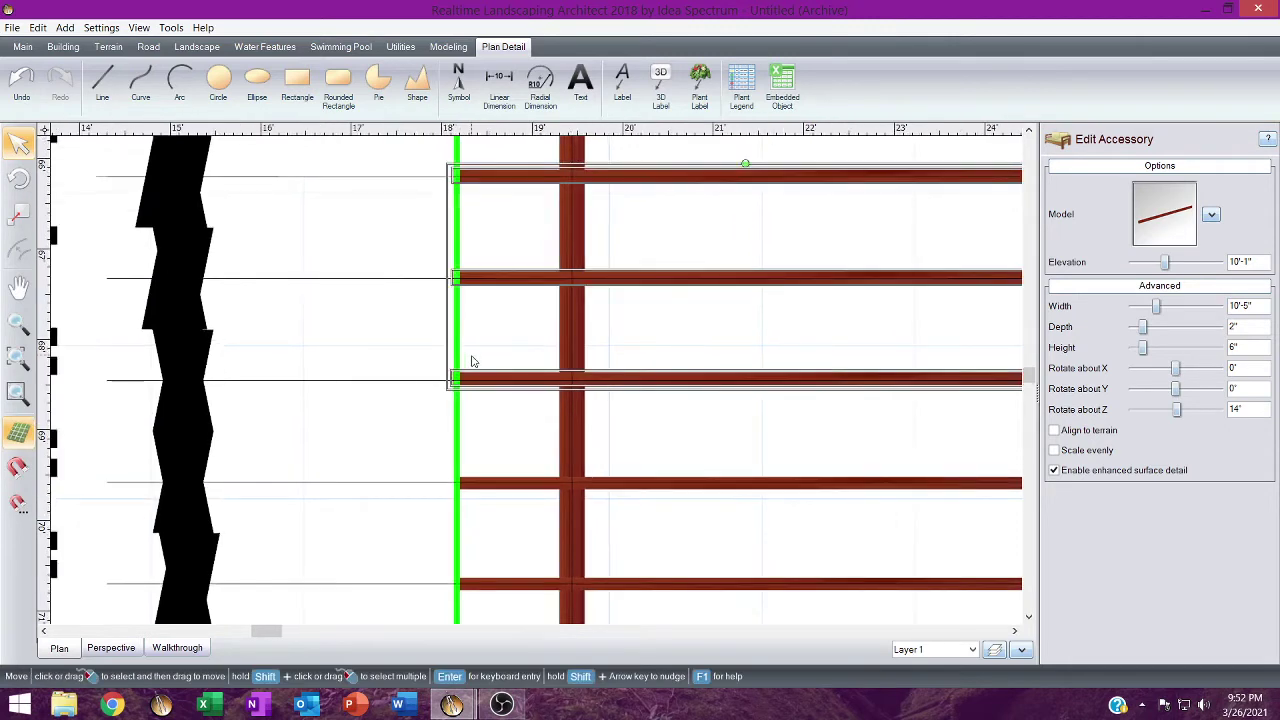
pyautogui.scroll(1, 467, 368)
pyautogui.click(448, 380)
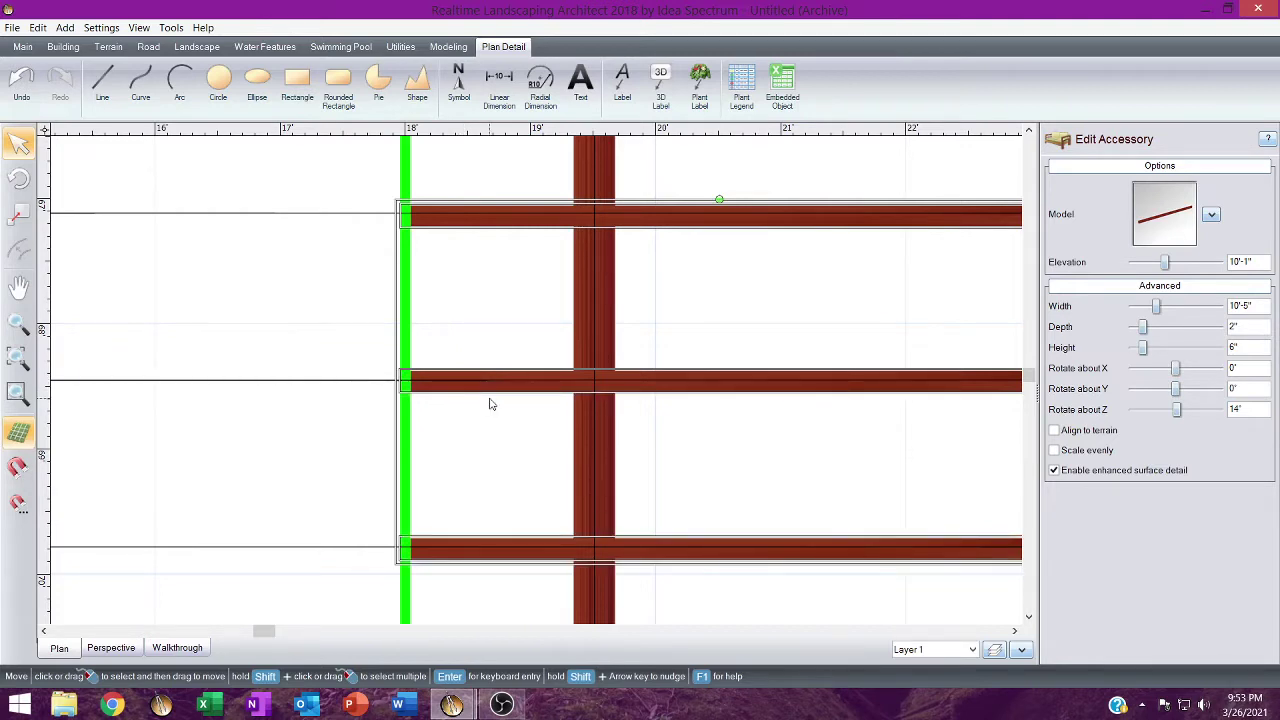
# Copy the eight rafters onto the remaining spacing lines above, with their ends on the green outline and centered on the lines.
pyautogui.scroll(-1, 495, 415)
pyautogui.scroll(-2, 534, 434)
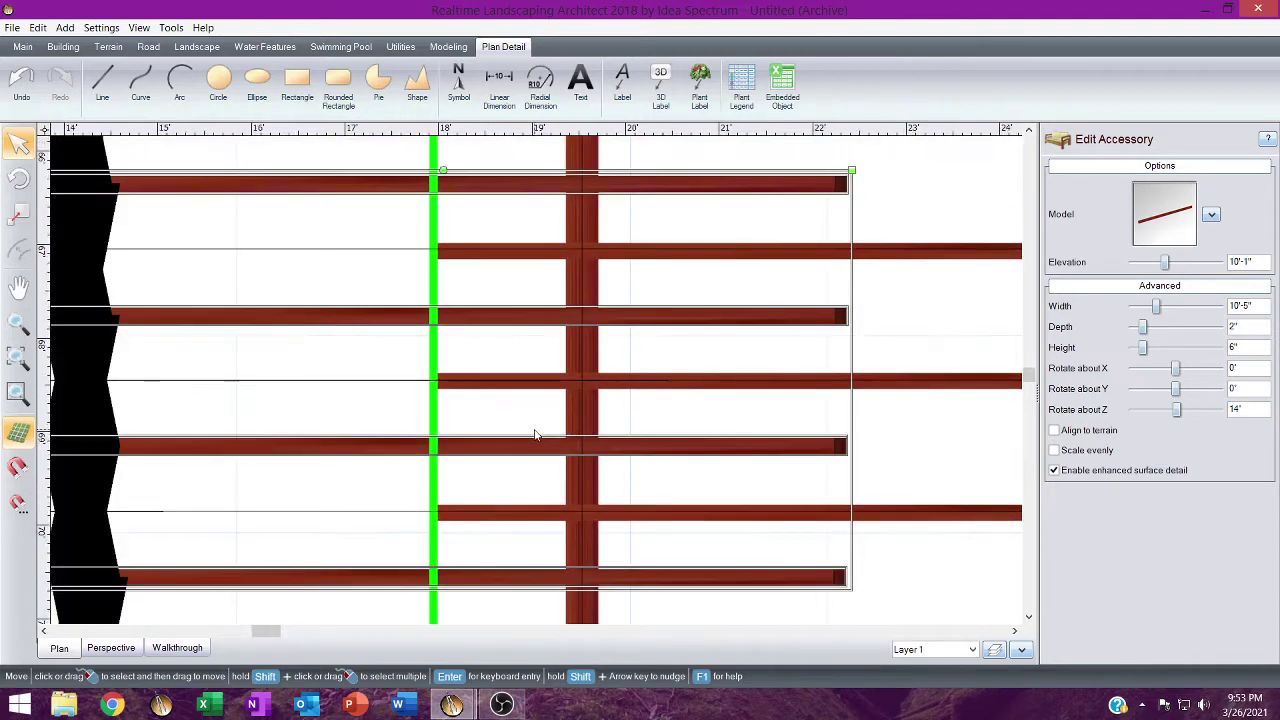
pyautogui.scroll(-2, 531, 424)
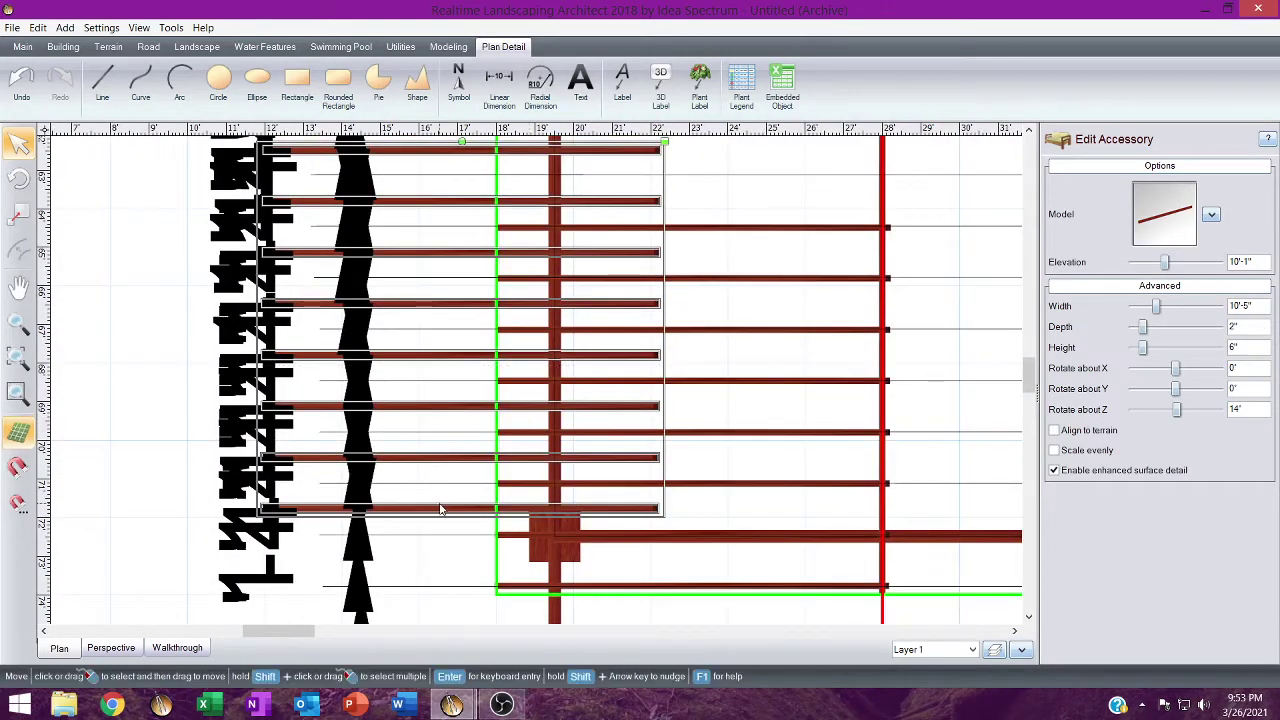
pyautogui.moveTo(442, 507); pyautogui.dragTo(678, 511)
pyautogui.scroll(3, 474, 545)
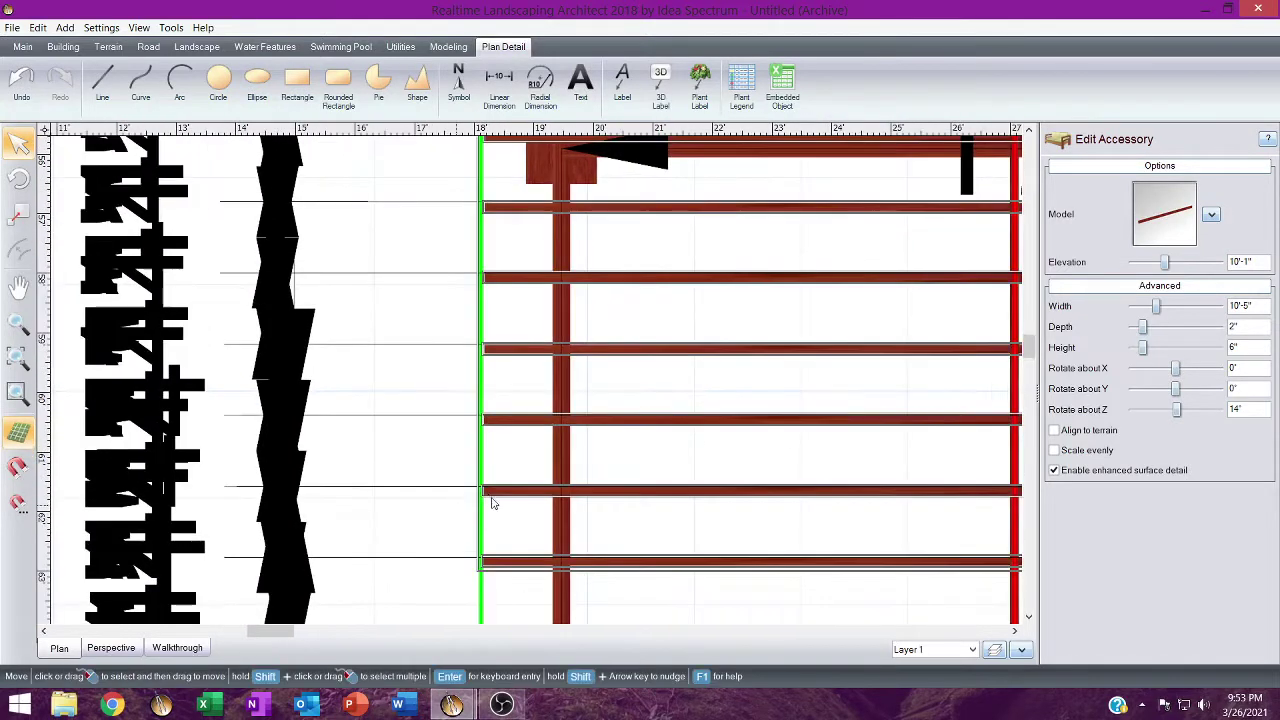
pyautogui.moveTo(484, 544); pyautogui.dragTo(542, 348, button='middle')
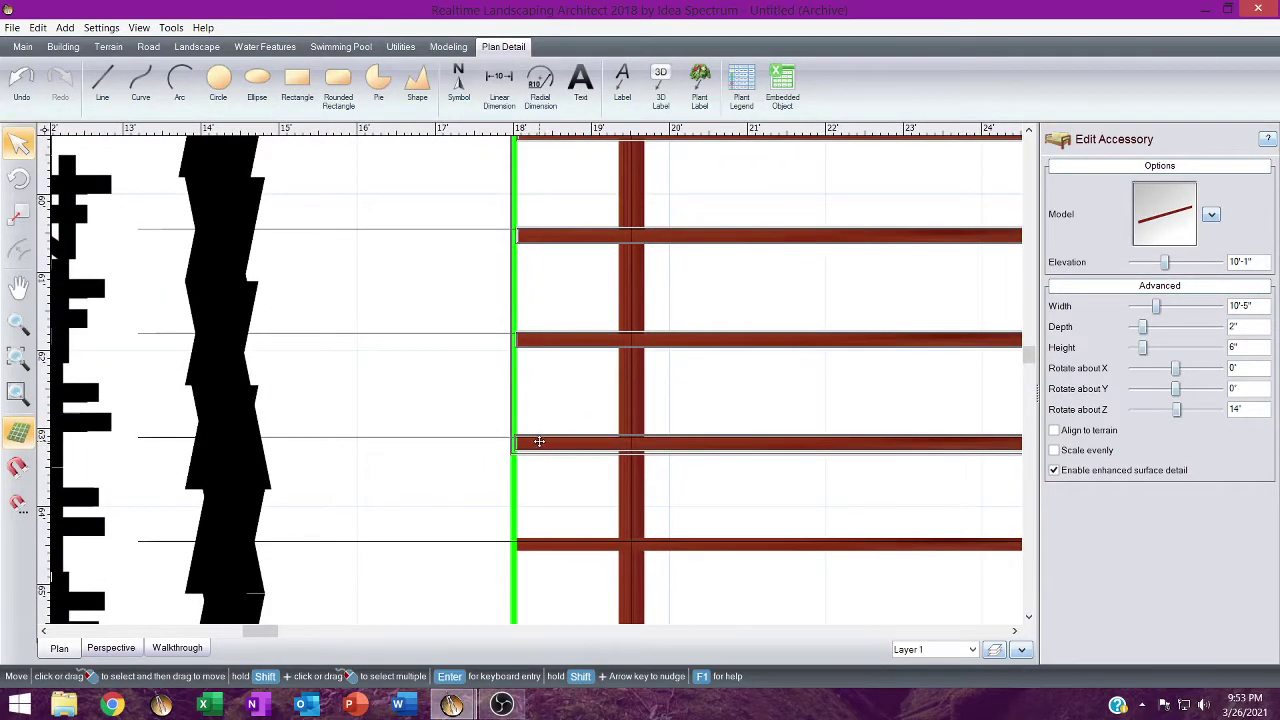
pyautogui.moveTo(539, 441); pyautogui.dragTo(534, 440)
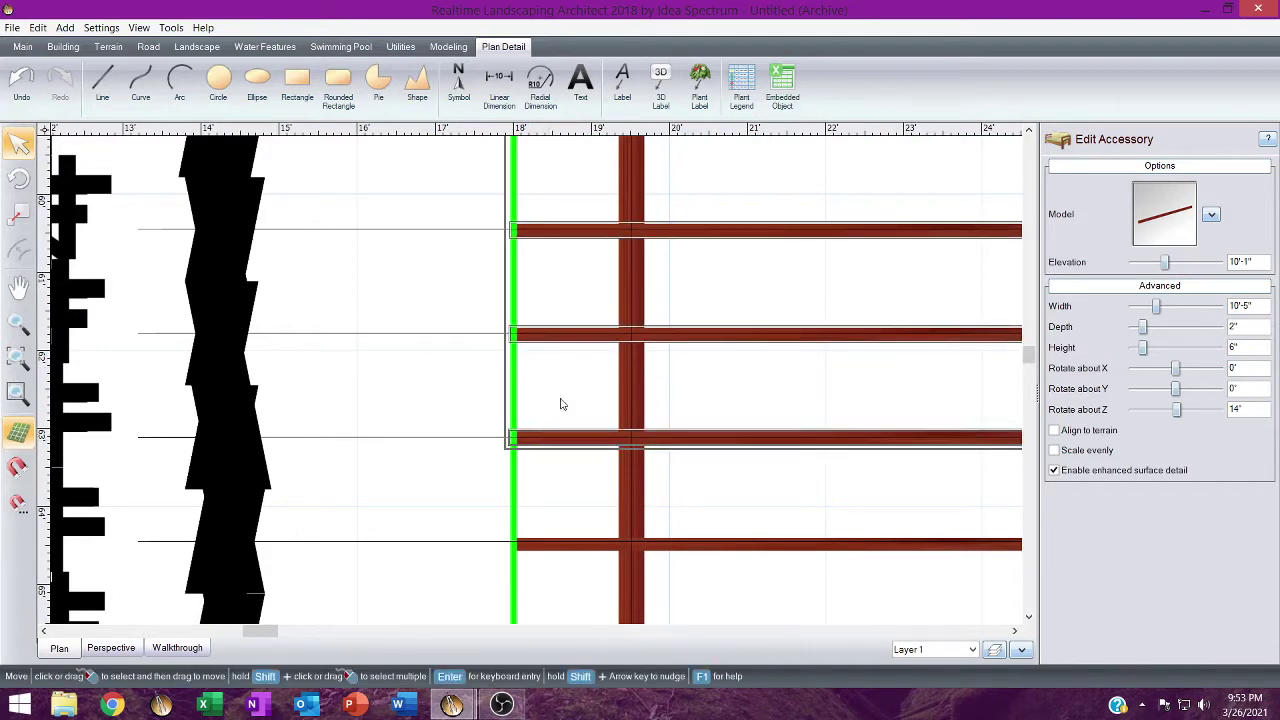
# Select only the uppermost end rafter outside the green outline, picking it in the perspective view, and return to plan.
pyautogui.scroll(-5, 563, 570)
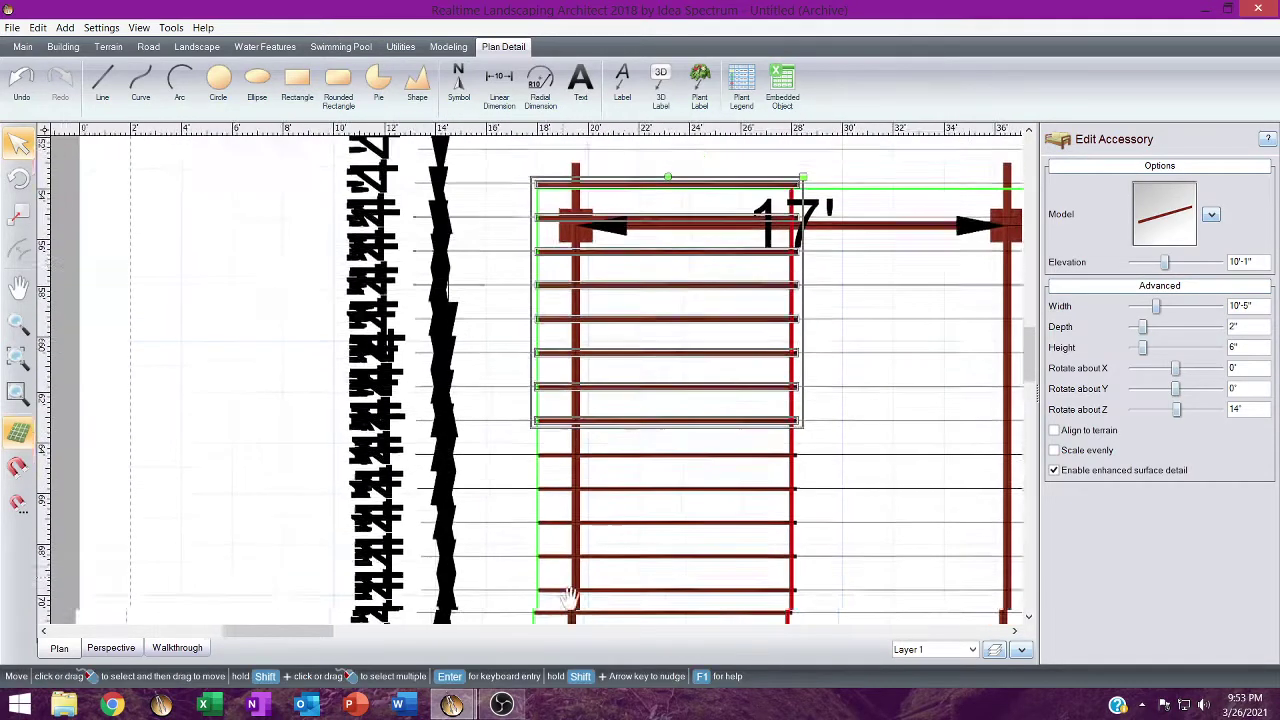
pyautogui.moveTo(569, 598); pyautogui.dragTo(580, 716, button='middle')
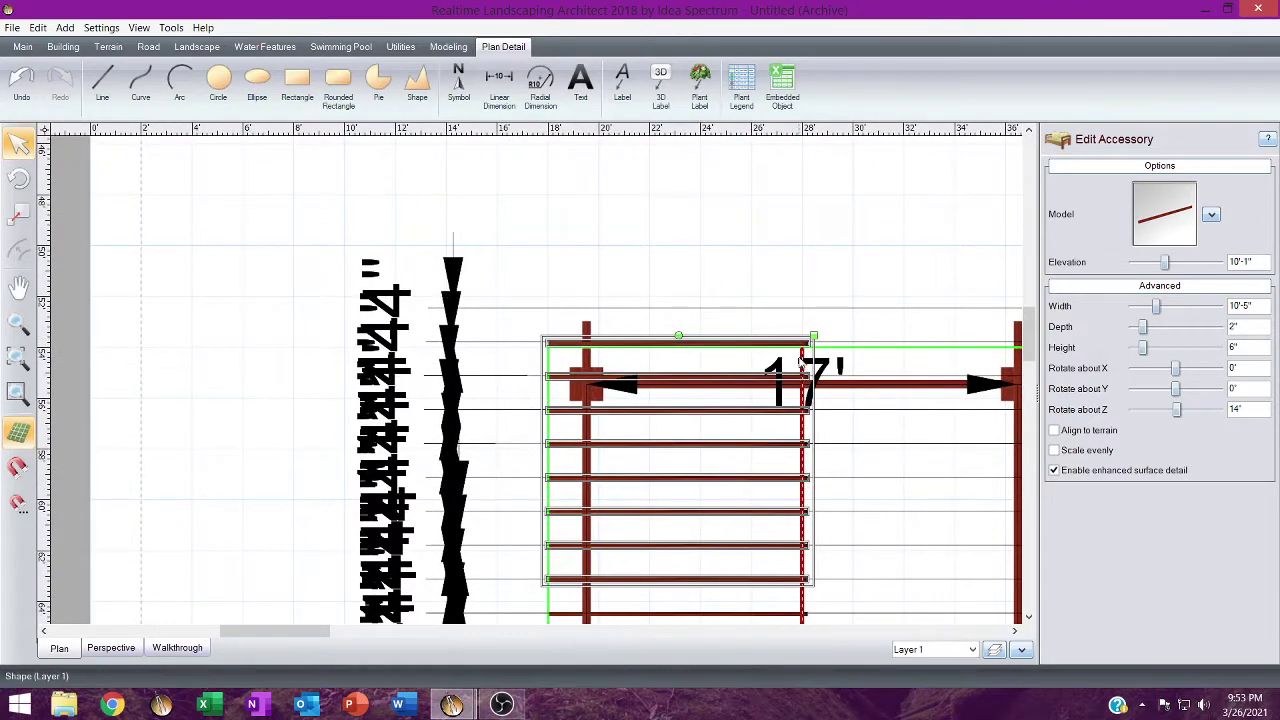
pyautogui.click(631, 271)
pyautogui.scroll(4, 600, 275)
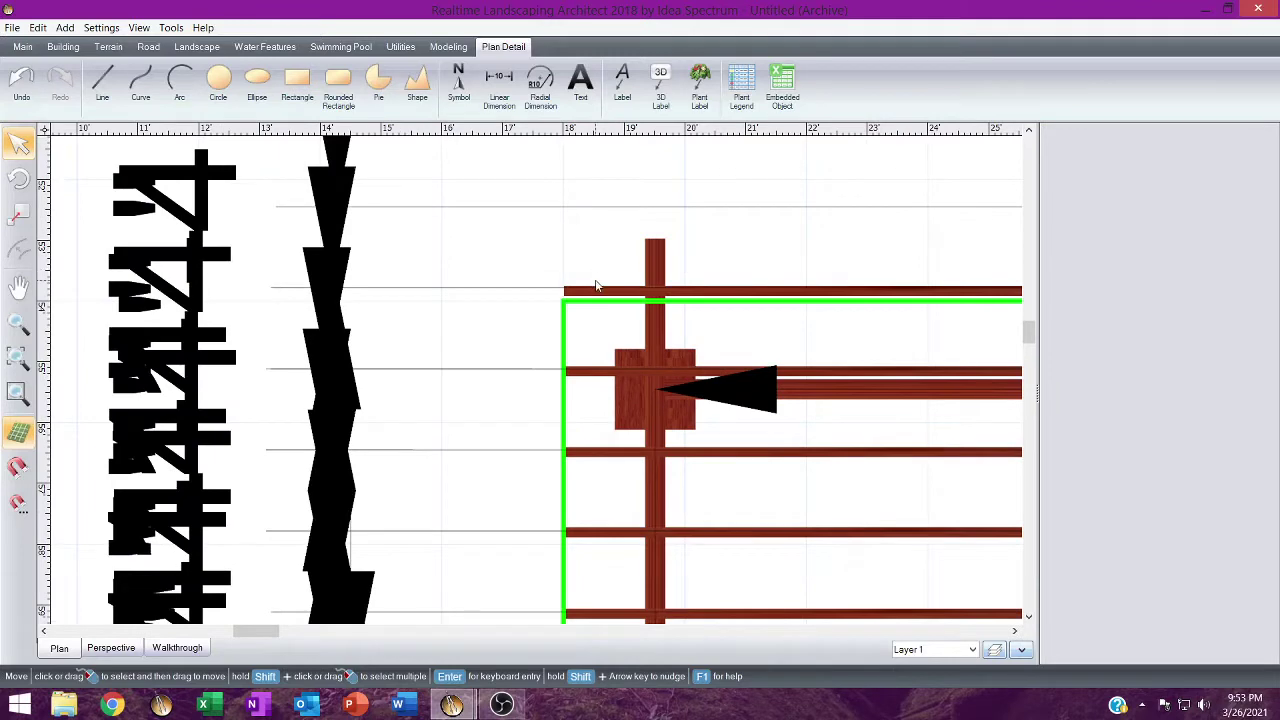
pyautogui.click(597, 300)
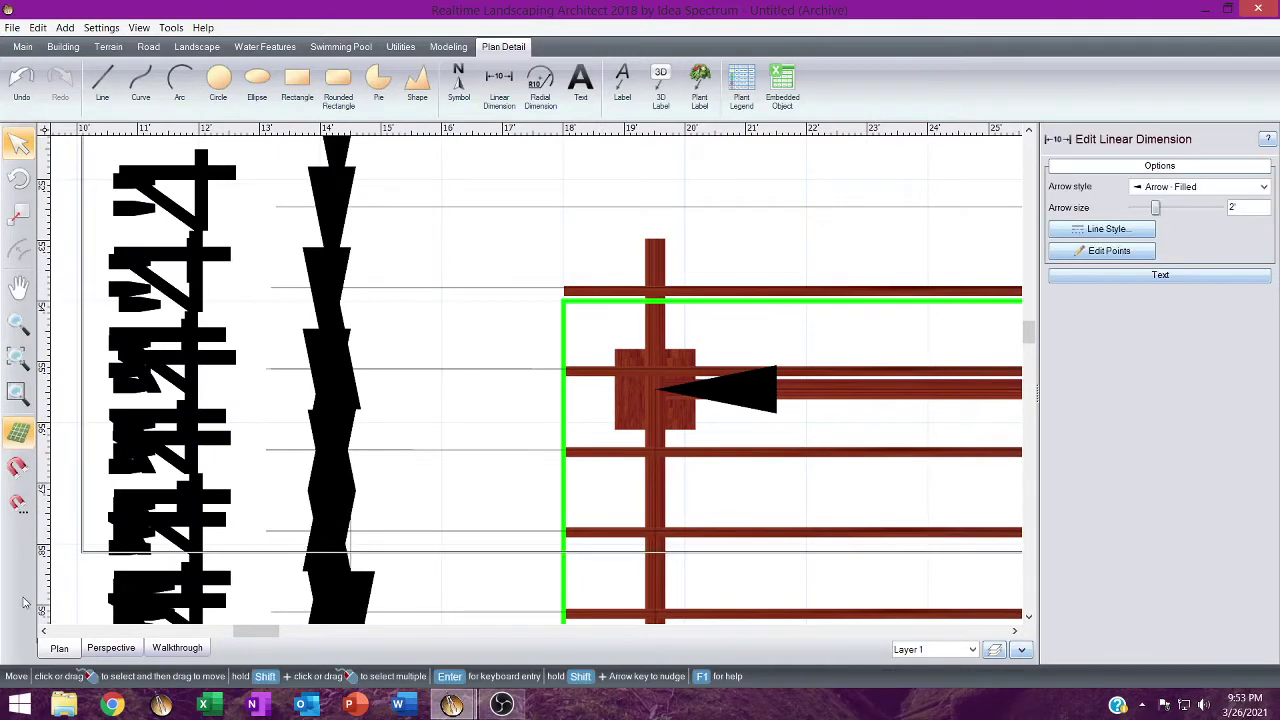
pyautogui.click(112, 647)
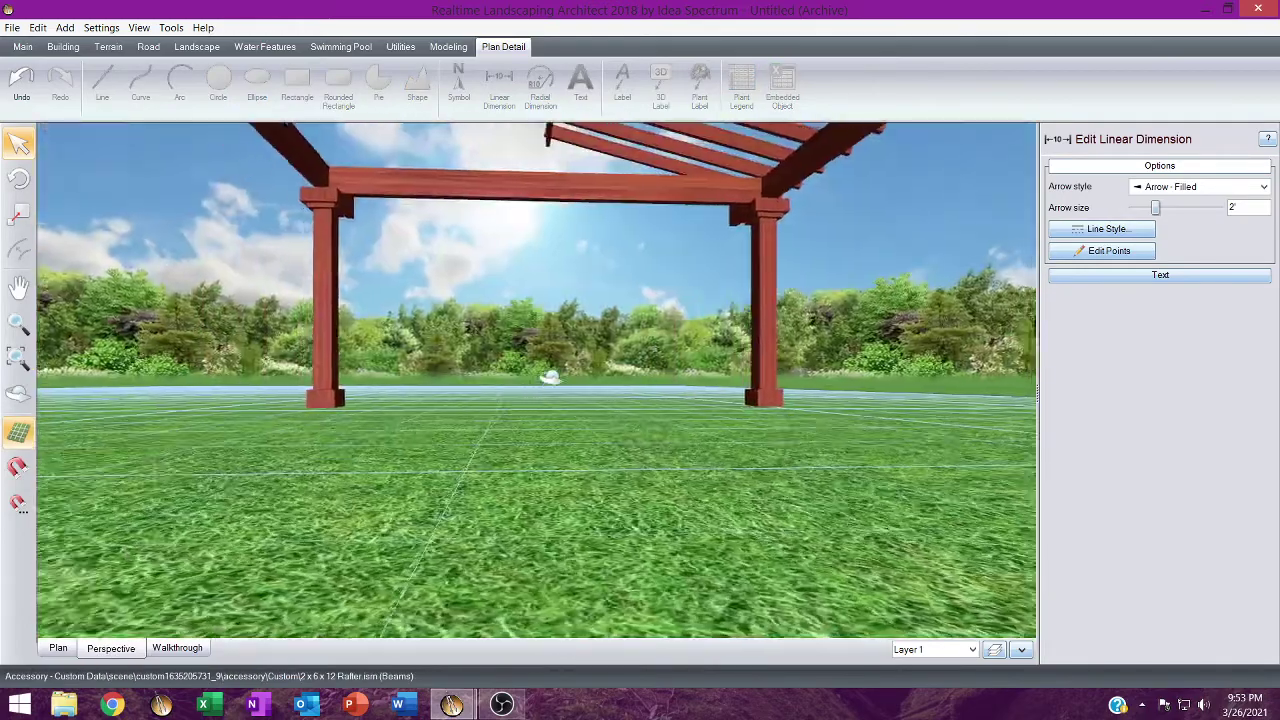
pyautogui.moveTo(551, 378); pyautogui.dragTo(405, 400, button='right')
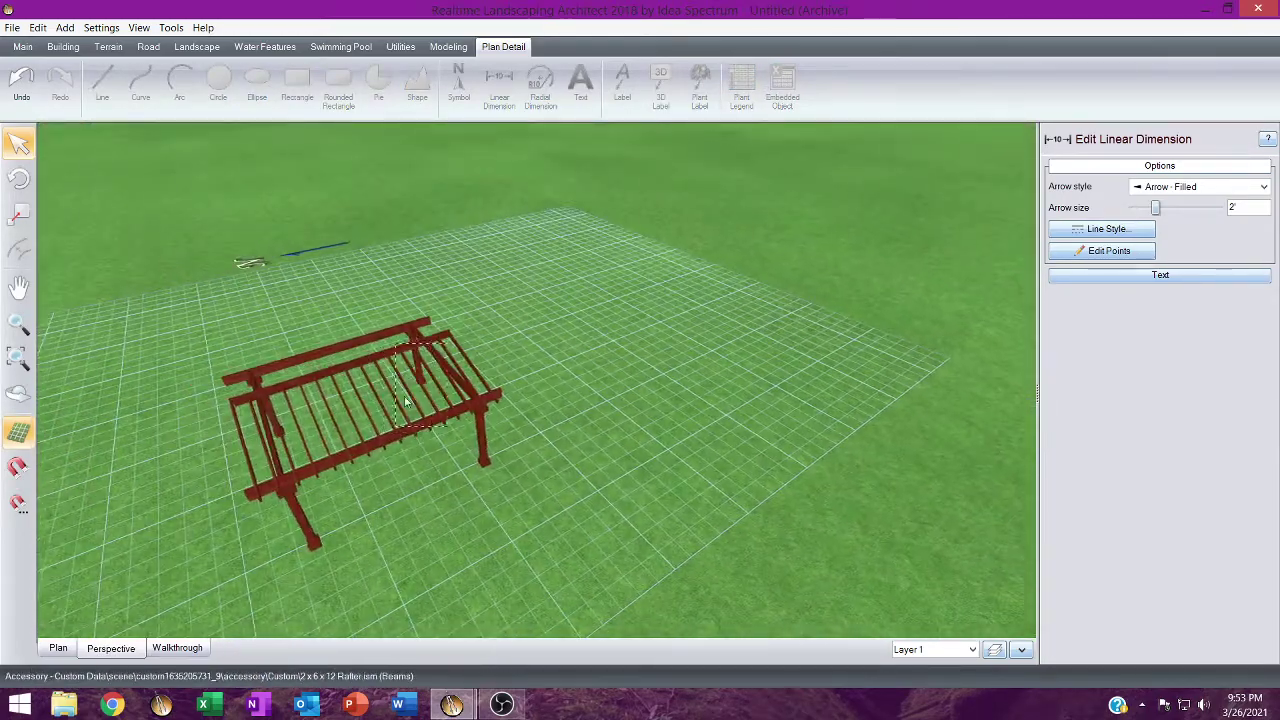
pyautogui.scroll(-3, 108, 415)
pyautogui.scroll(5, 108, 415)
pyautogui.moveTo(108, 415); pyautogui.dragTo(506, 306, button='middle')
pyautogui.scroll(3, 482, 467)
pyautogui.scroll(-2, 482, 467)
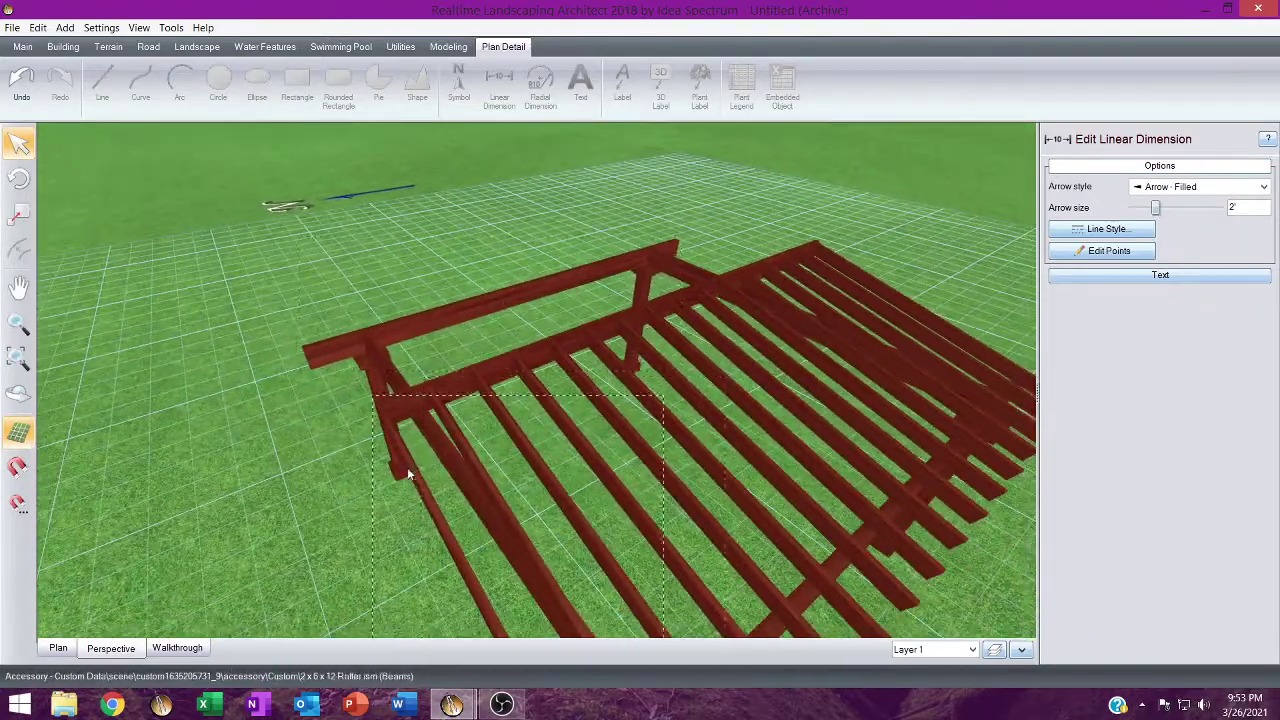
pyautogui.click(408, 469)
pyautogui.click(58, 648)
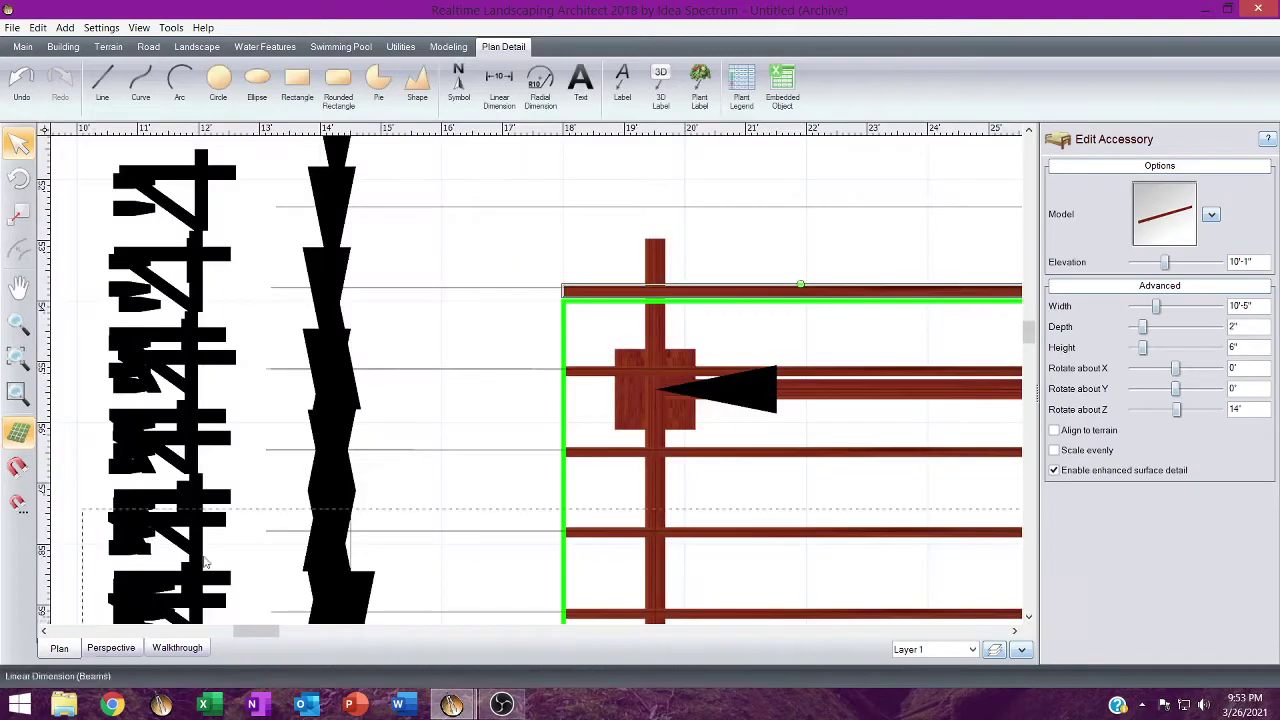
# Move the selected end rafter down onto the upper edge of the green outline, flush with its corner.
pyautogui.moveTo(573, 292); pyautogui.dragTo(572, 305)
pyautogui.scroll(3, 572, 305)
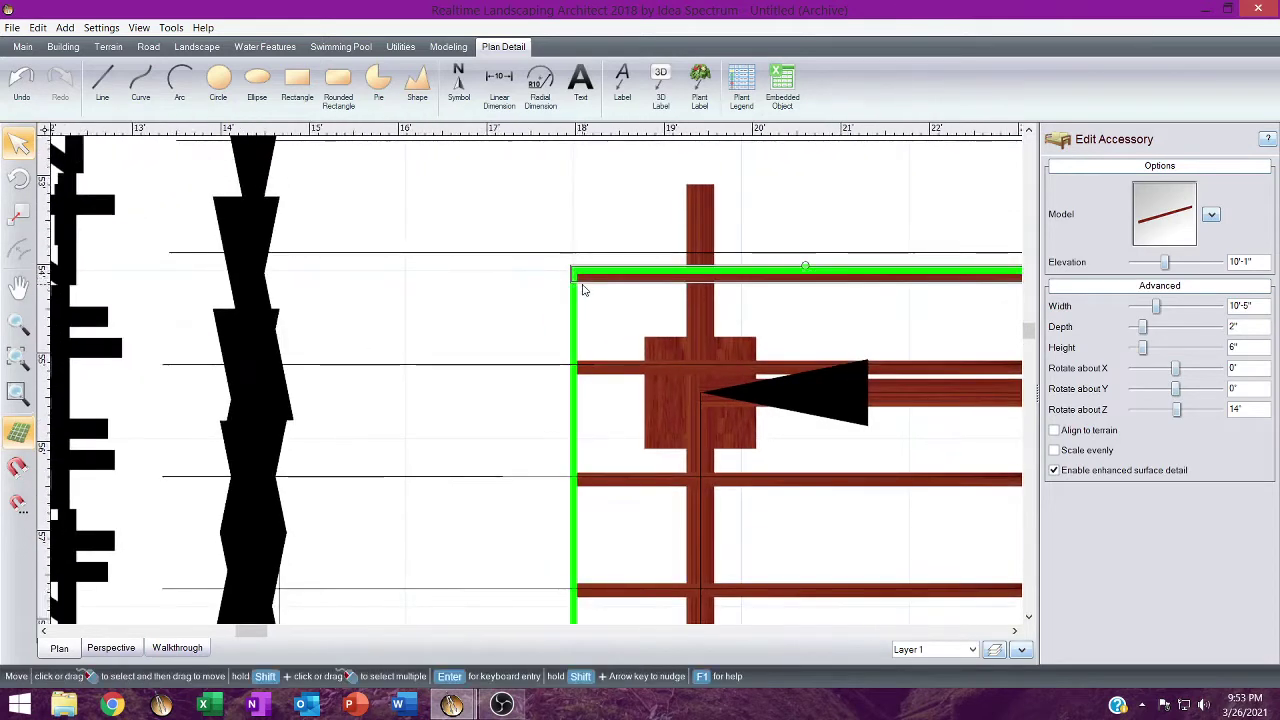
pyautogui.moveTo(597, 258); pyautogui.dragTo(598, 257)
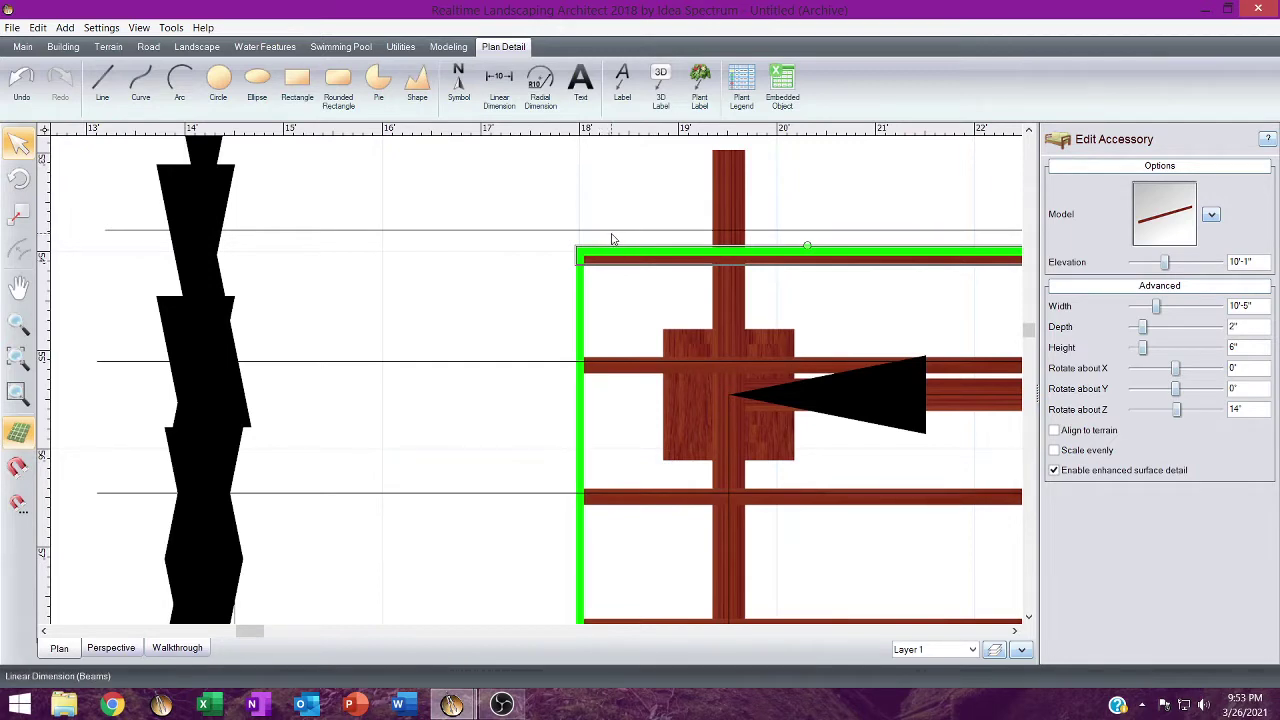
pyautogui.click(687, 330)
# Select all the rafters, duplicate them, and place the copies on the opposite side of the ridge board.
pyautogui.scroll(-2, 689, 327)
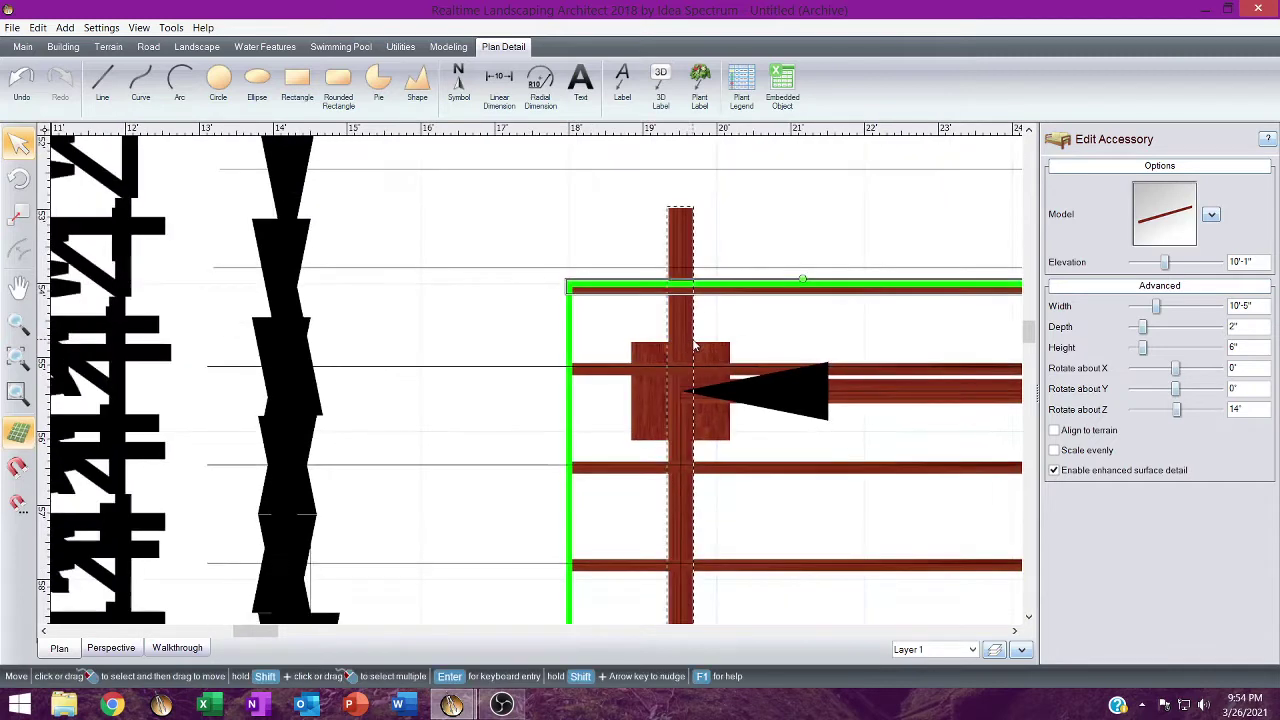
pyautogui.scroll(-3, 694, 344)
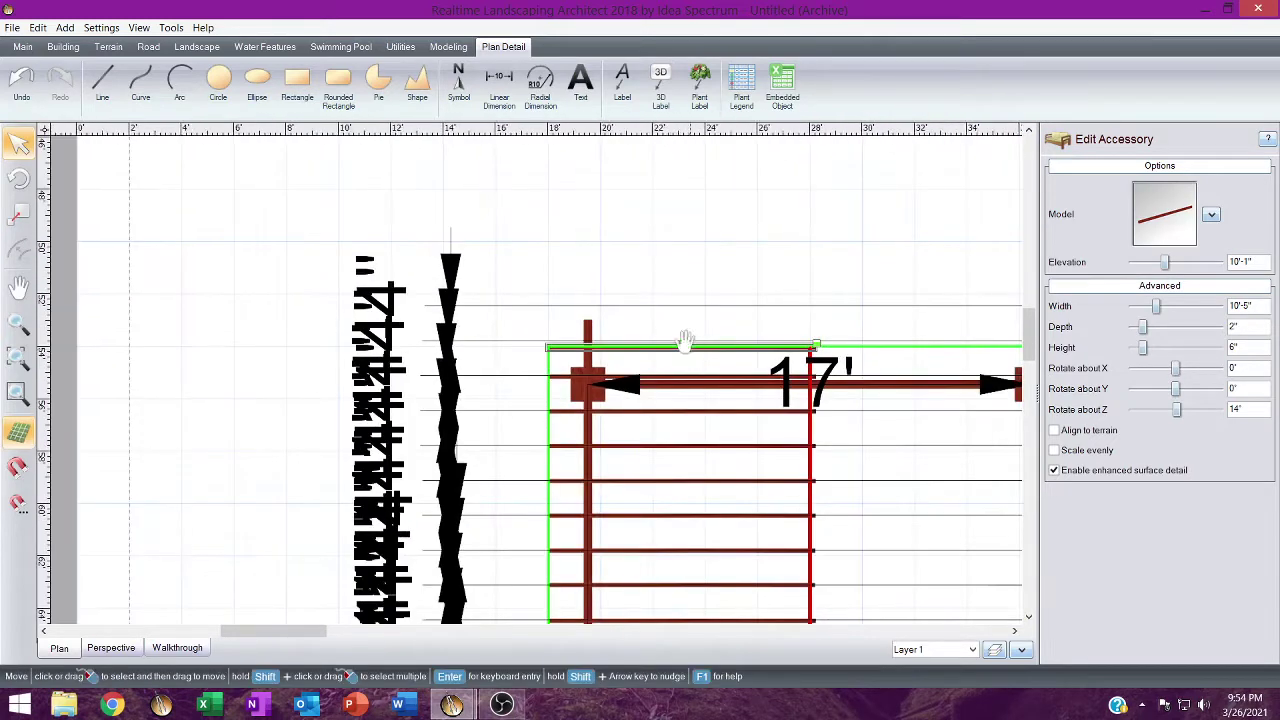
pyautogui.moveTo(685, 341); pyautogui.dragTo(637, 194, button='middle')
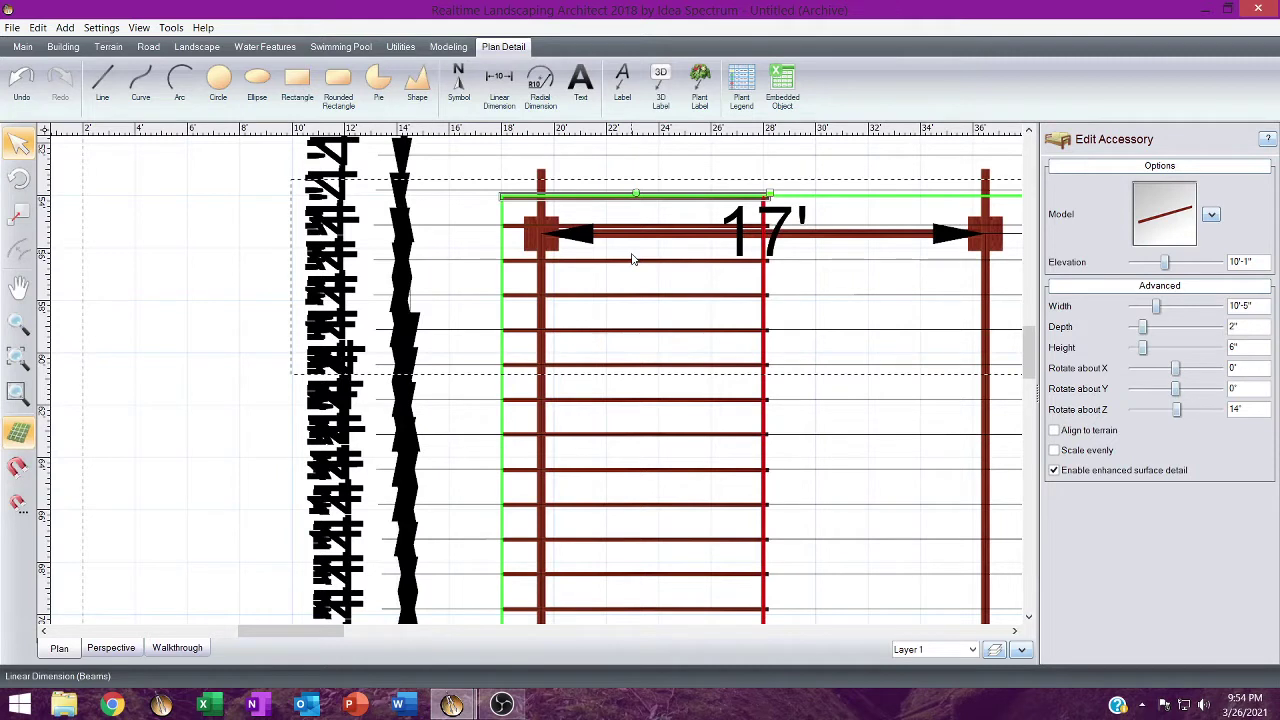
pyautogui.hotkey('ctrl', 'a')
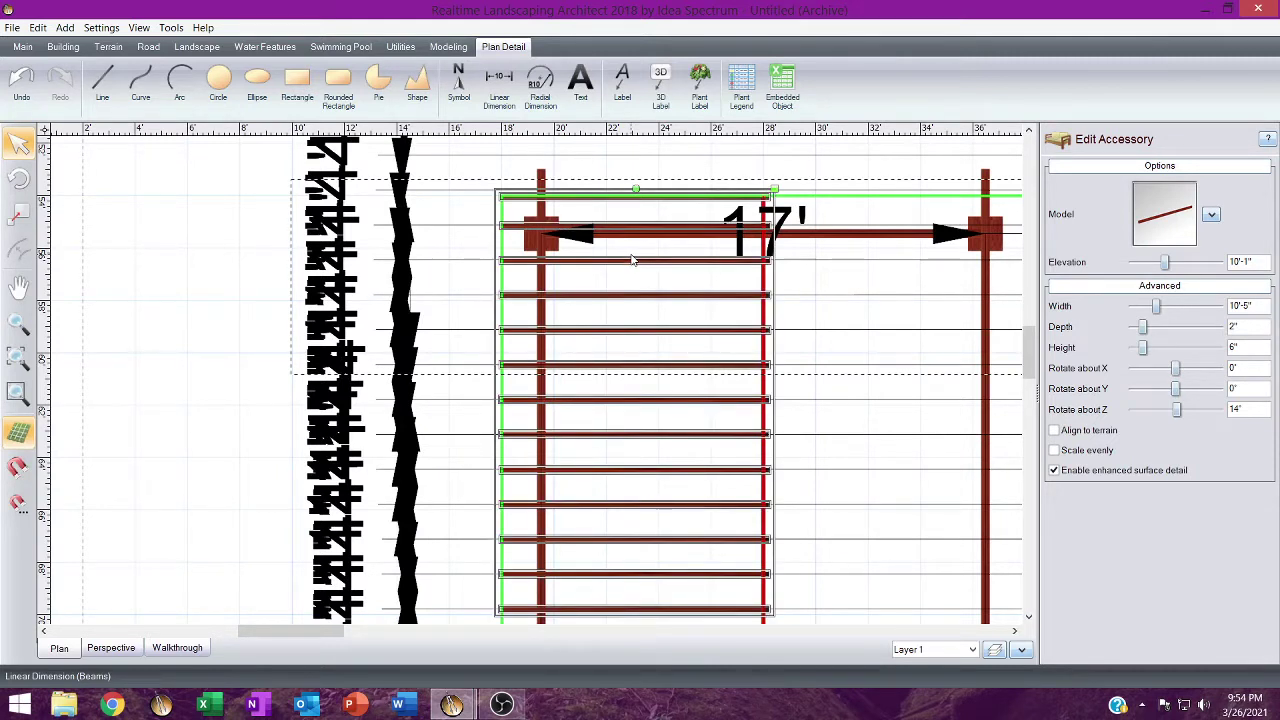
pyautogui.hotkey('ctrl', 'v')
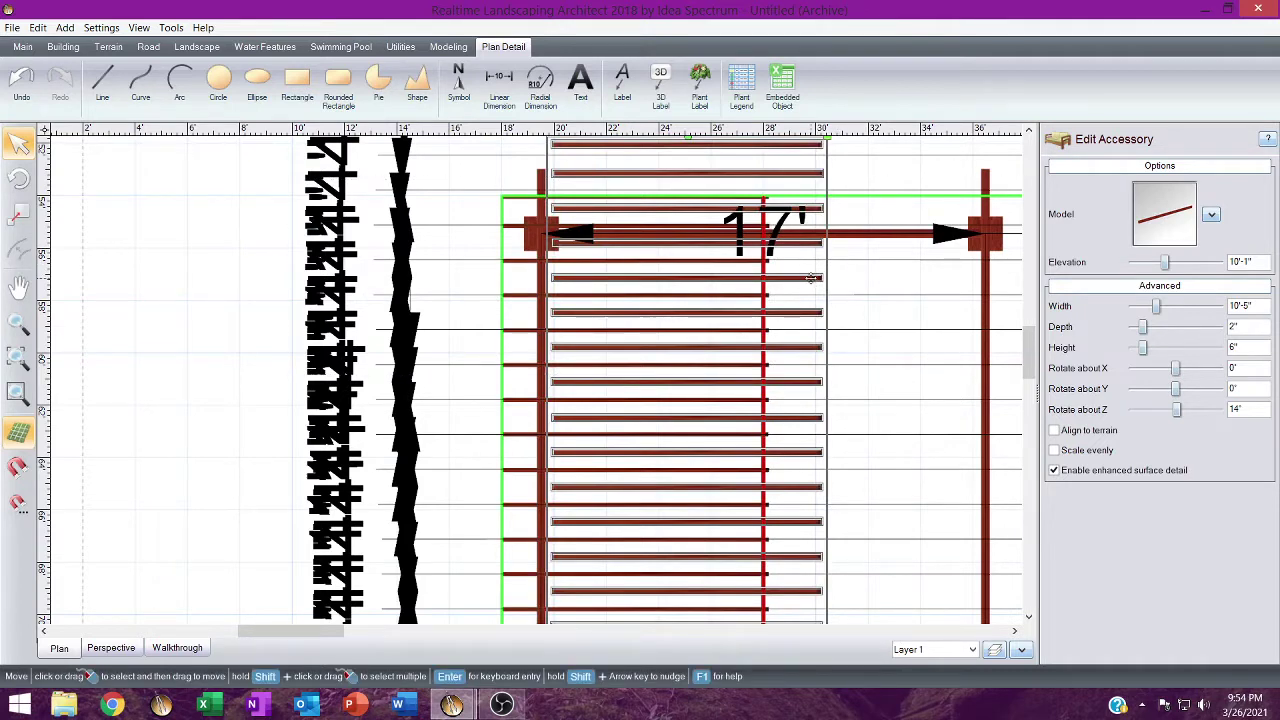
pyautogui.moveTo(810, 278); pyautogui.dragTo(1008, 272)
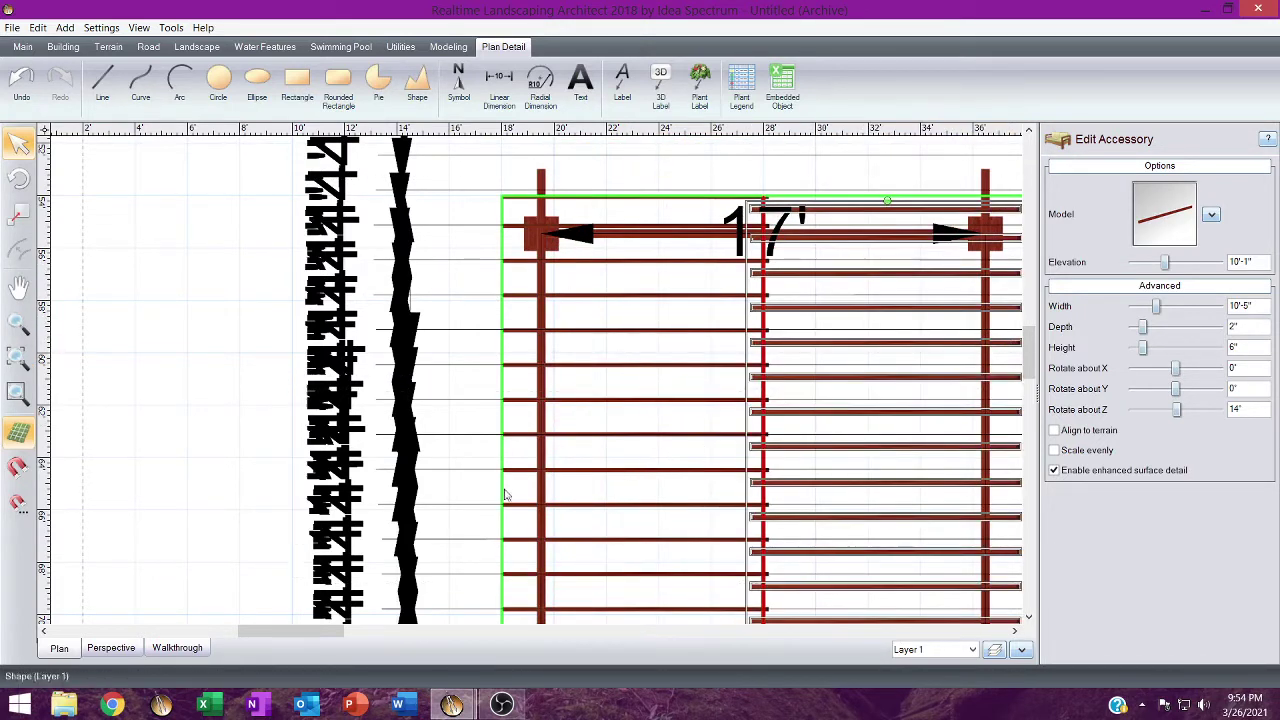
# Rotate the copied rafters about Z to -14° so they slope down from the ridge on the opposite side.
pyautogui.click(106, 648)
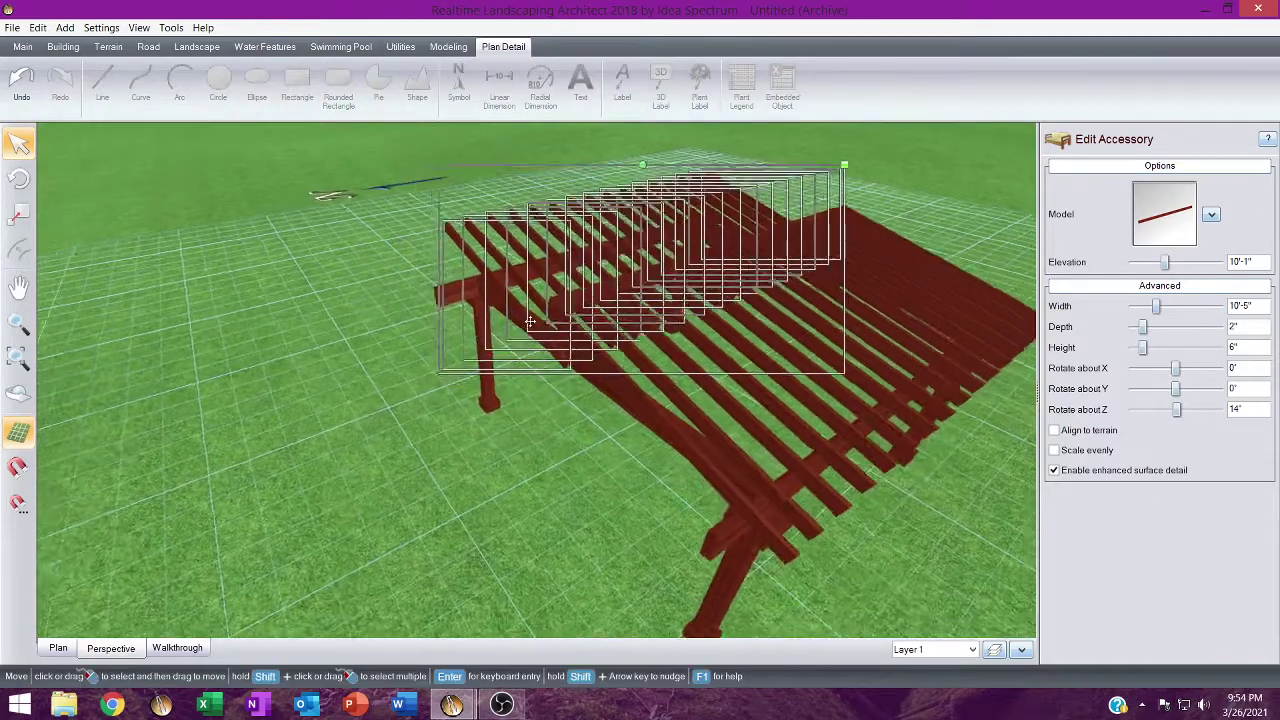
pyautogui.moveTo(530, 321); pyautogui.dragTo(622, 308, button='middle')
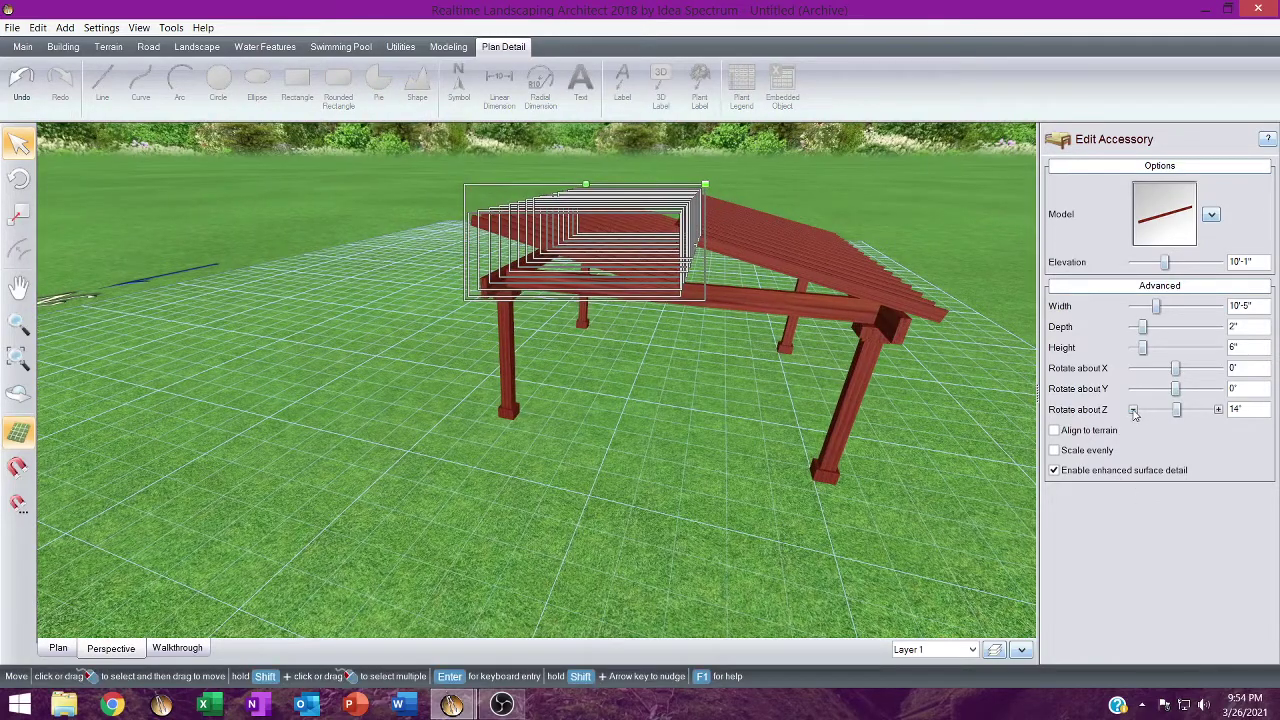
pyautogui.click(1134, 410)
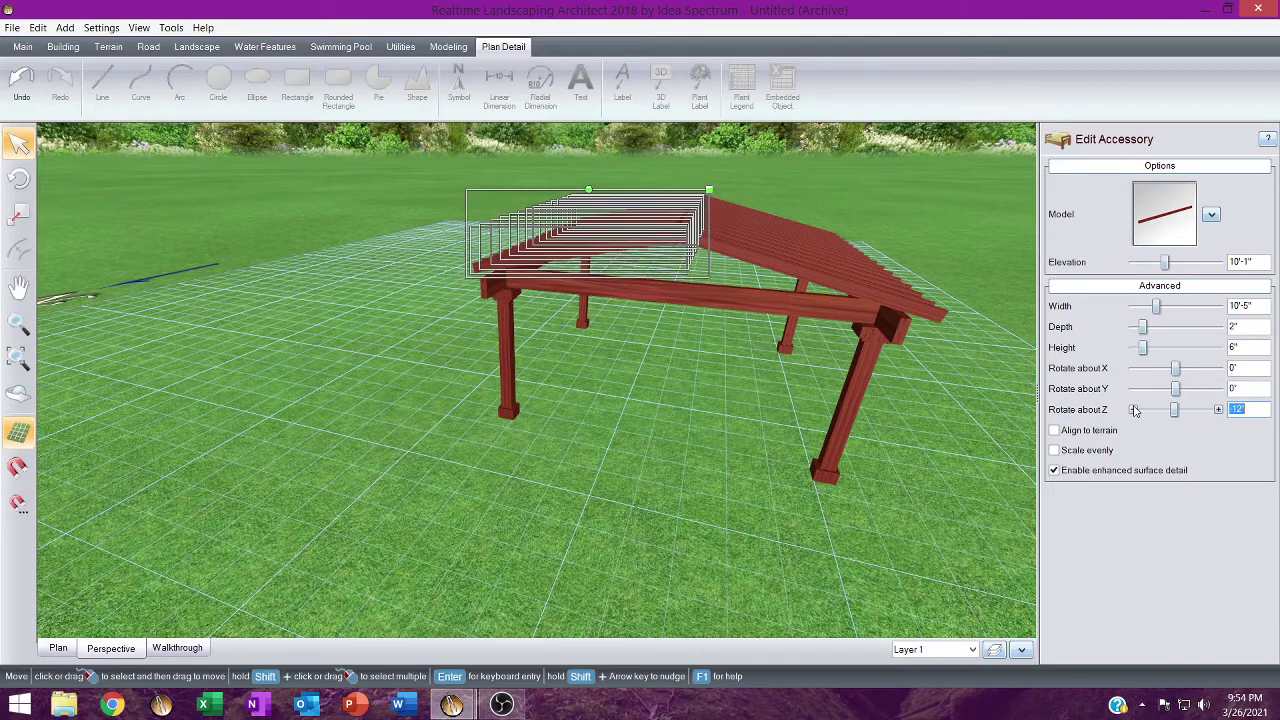
pyautogui.click(1133, 411)
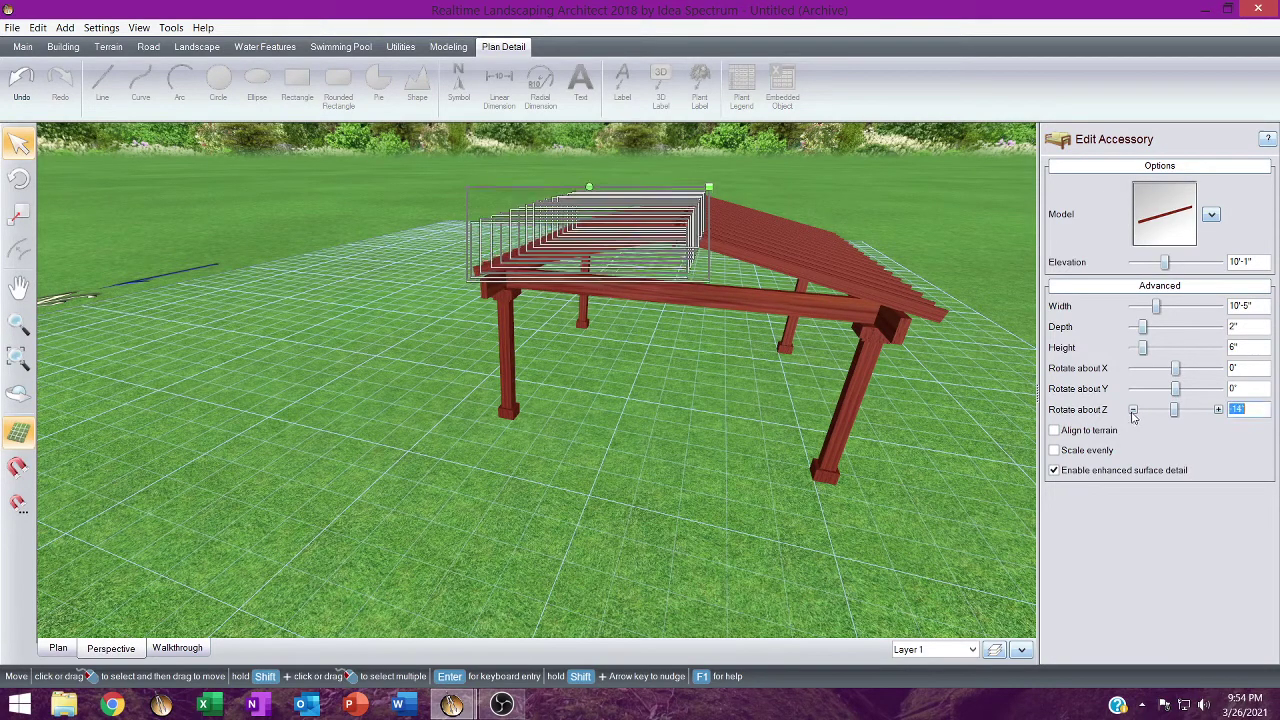
# Move the copied rafters in plan so their end rafter sits inside the lower corner of the green outline.
pyautogui.click(59, 650)
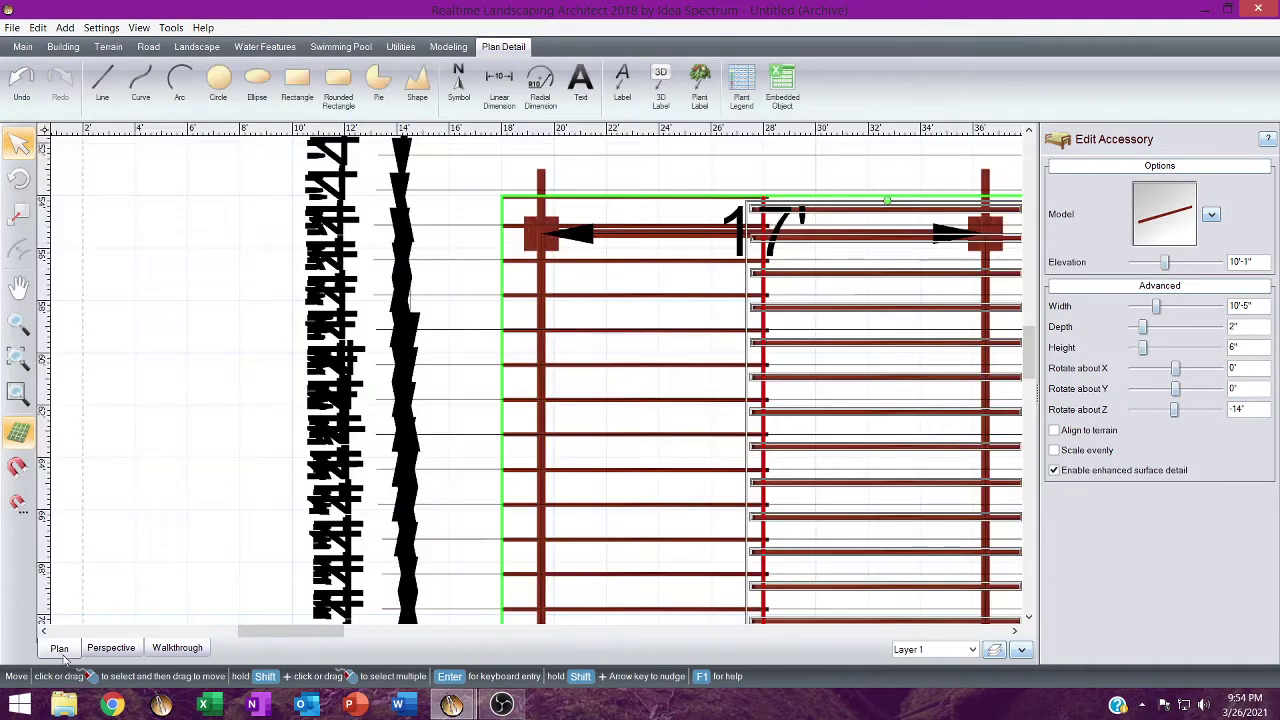
pyautogui.moveTo(730, 480); pyautogui.dragTo(572, 174, button='middle')
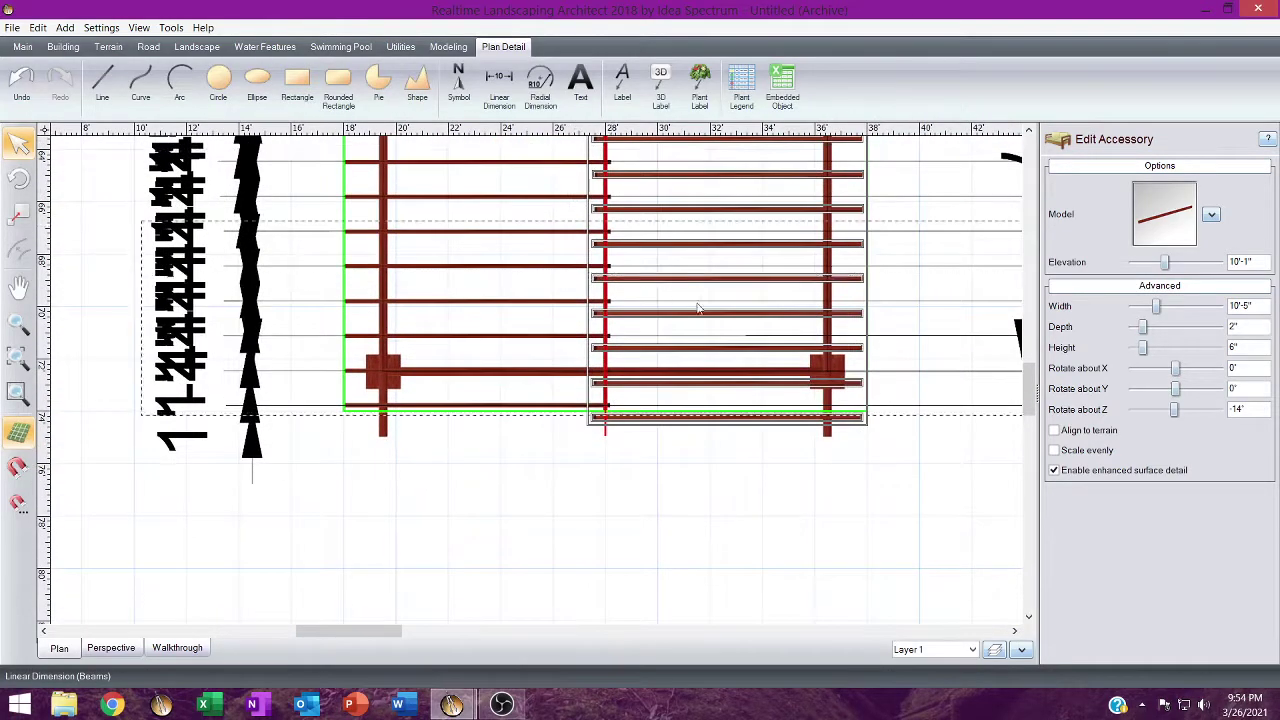
pyautogui.scroll(5, 794, 437)
pyautogui.moveTo(806, 424); pyautogui.dragTo(125, 409, button='middle')
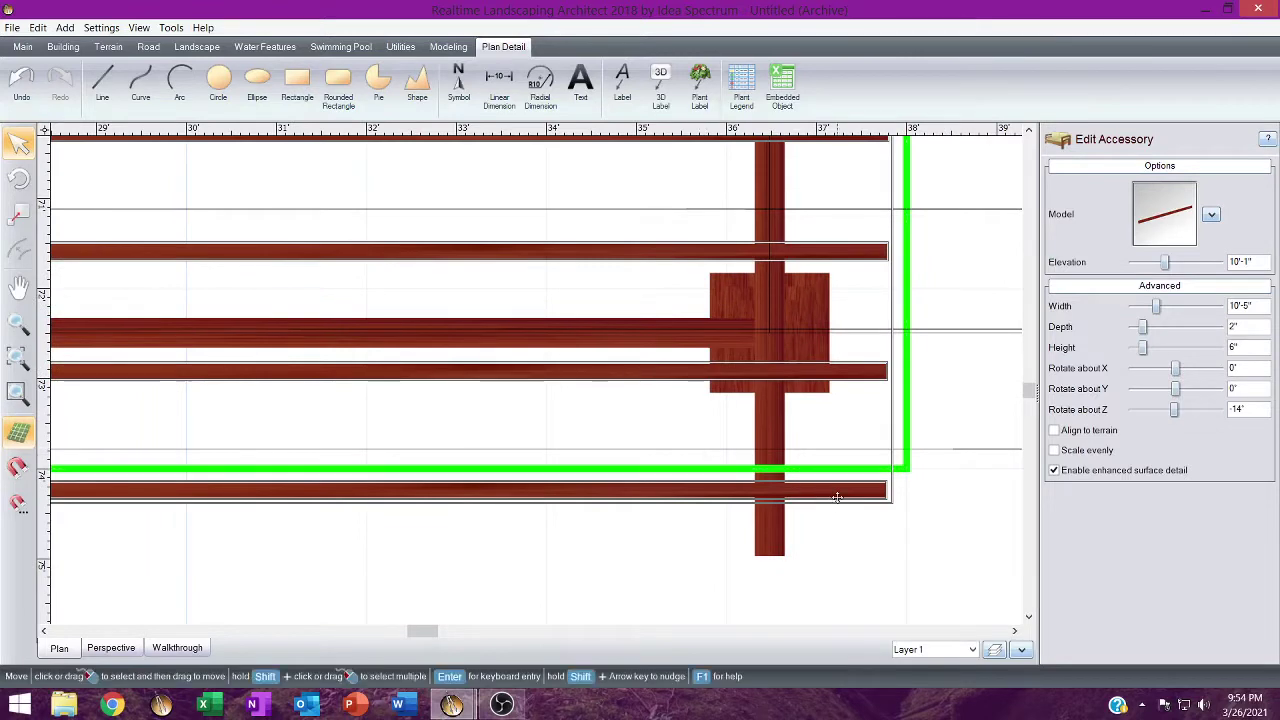
pyautogui.moveTo(848, 502); pyautogui.dragTo(858, 539)
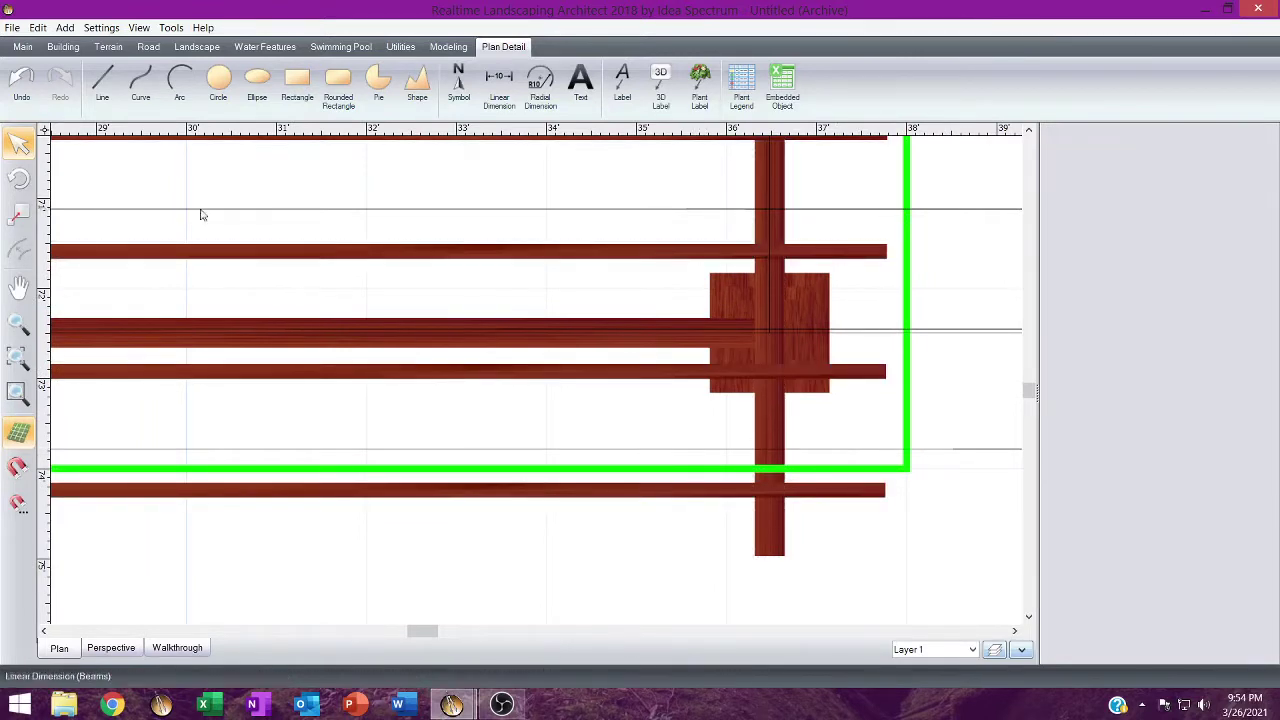
pyautogui.click(18, 89)
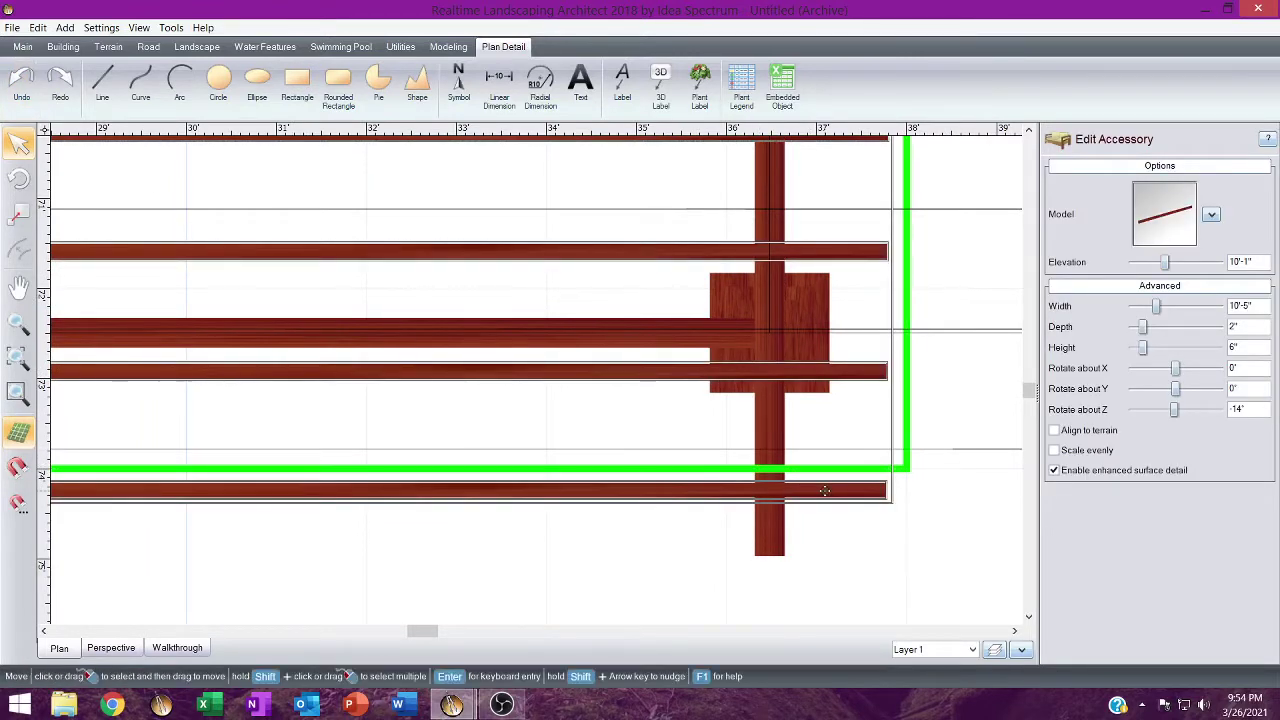
pyautogui.moveTo(822, 490); pyautogui.dragTo(848, 451)
# Fine-tune the copied rafters' position so they line up with the opposite rafters at the ridge board.
pyautogui.moveTo(534, 458); pyautogui.dragTo(968, 446, button='middle')
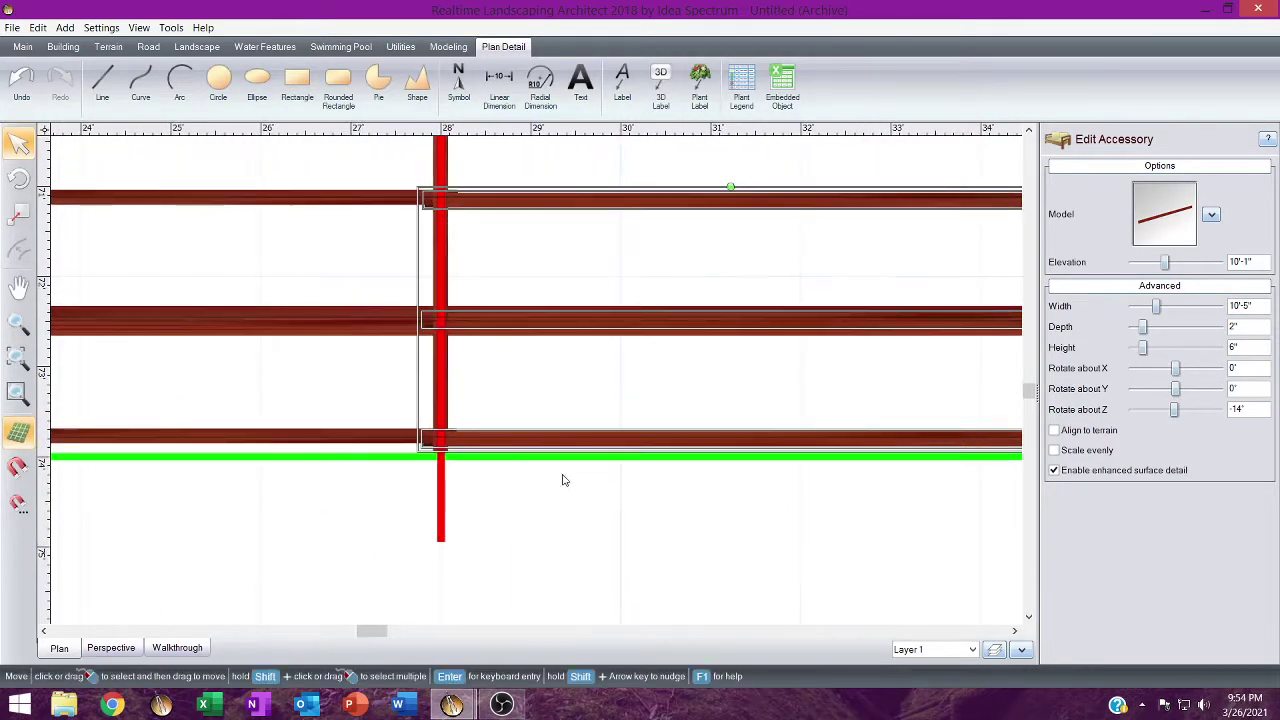
pyautogui.scroll(4, 563, 480)
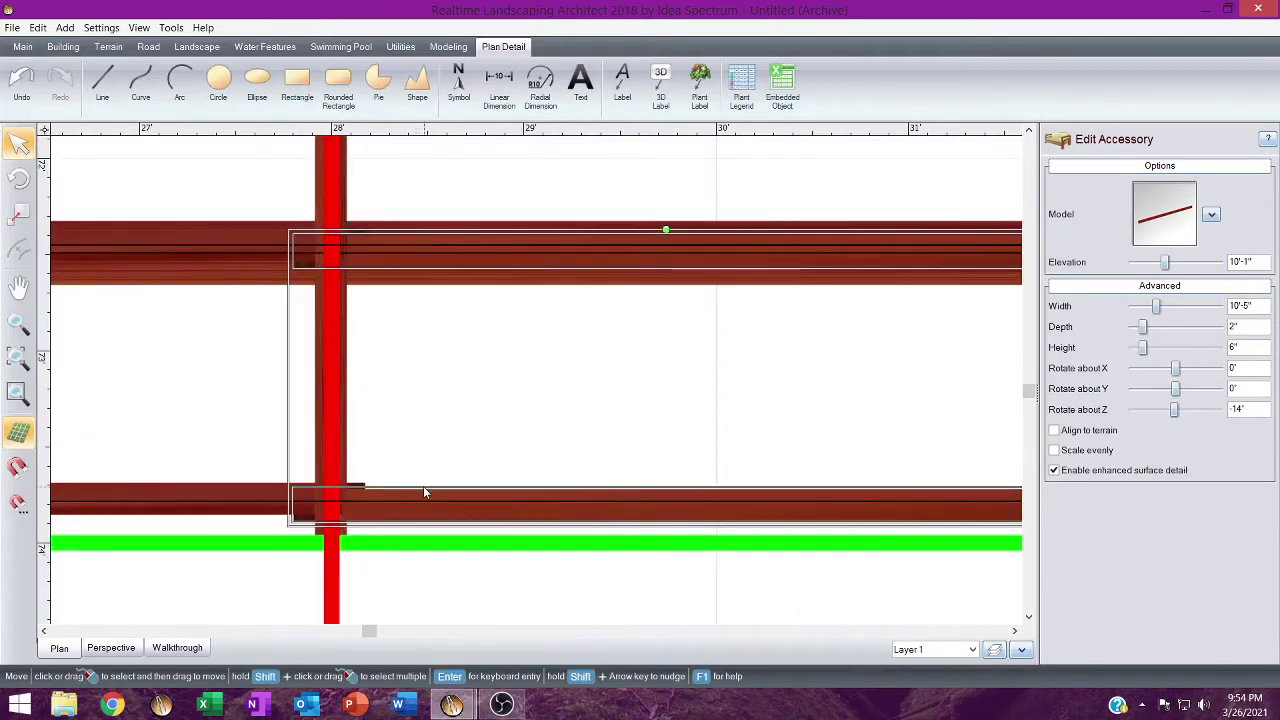
pyautogui.moveTo(412, 497); pyautogui.dragTo(412, 491)
pyautogui.moveTo(938, 579); pyautogui.dragTo(106, 437, button='middle')
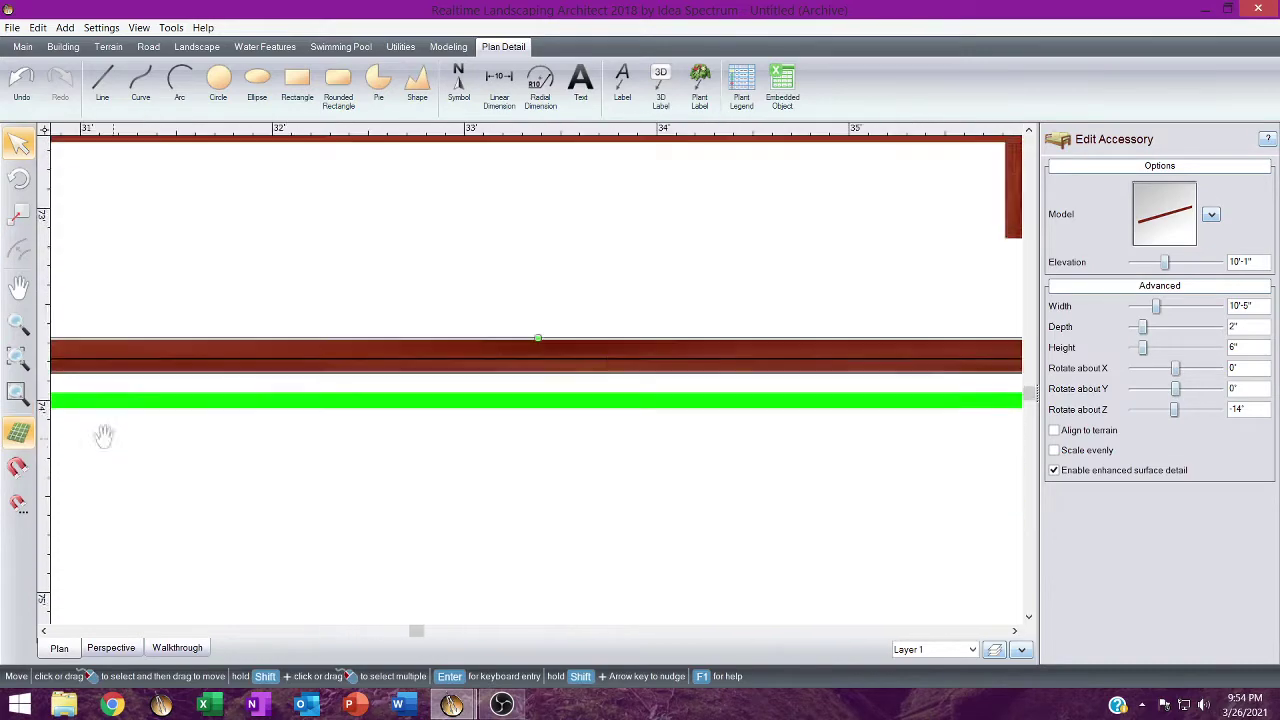
pyautogui.moveTo(940, 403); pyautogui.dragTo(434, 460, button='middle')
pyautogui.moveTo(897, 460); pyautogui.dragTo(890, 457, button='middle')
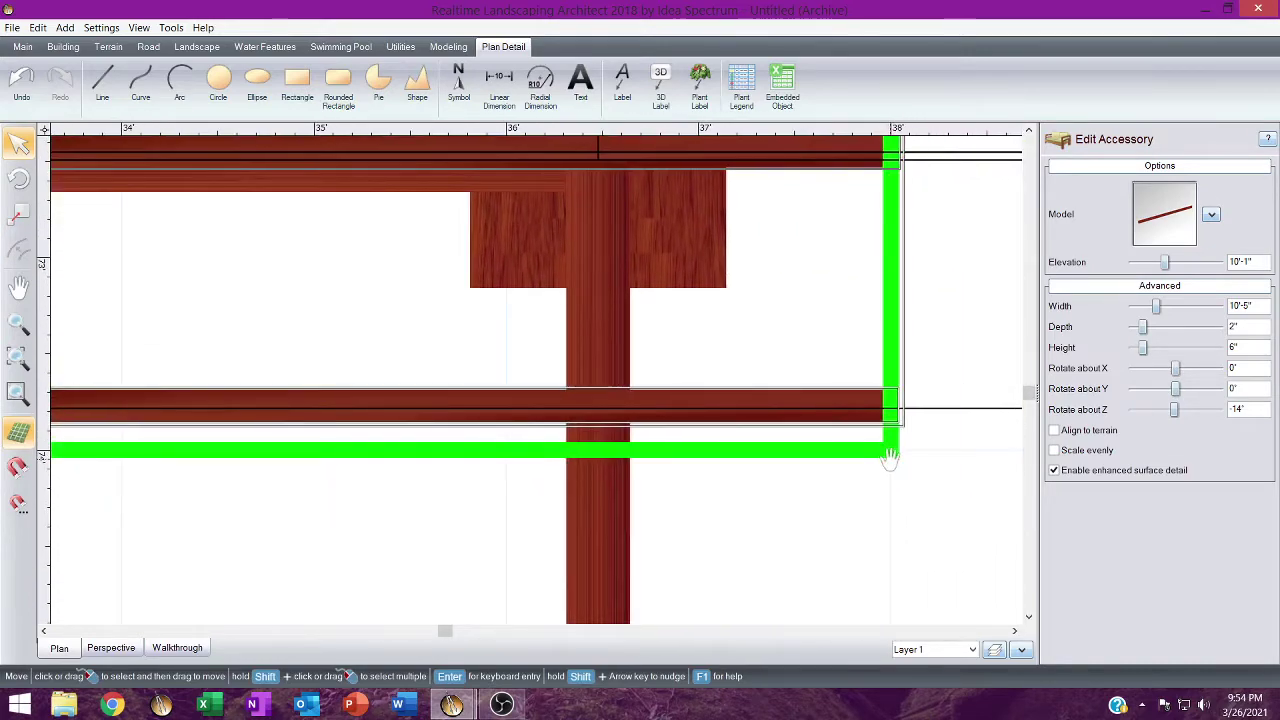
# Examine both sides of the rafter roof in perspective, from the ridge joint down to the beams and posts.
pyautogui.click(108, 648)
pyautogui.click(786, 215)
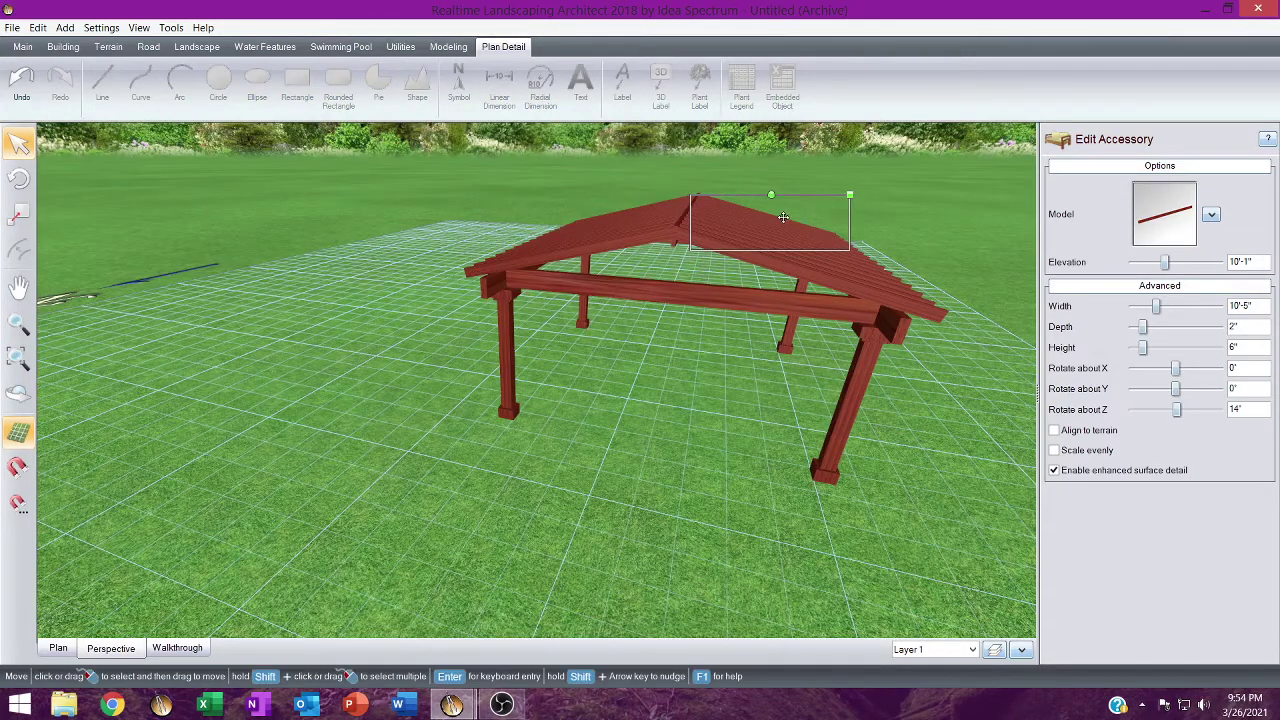
pyautogui.moveTo(710, 310); pyautogui.dragTo(590, 600, button='middle')
pyautogui.moveTo(572, 183); pyautogui.dragTo(570, 194, button='middle')
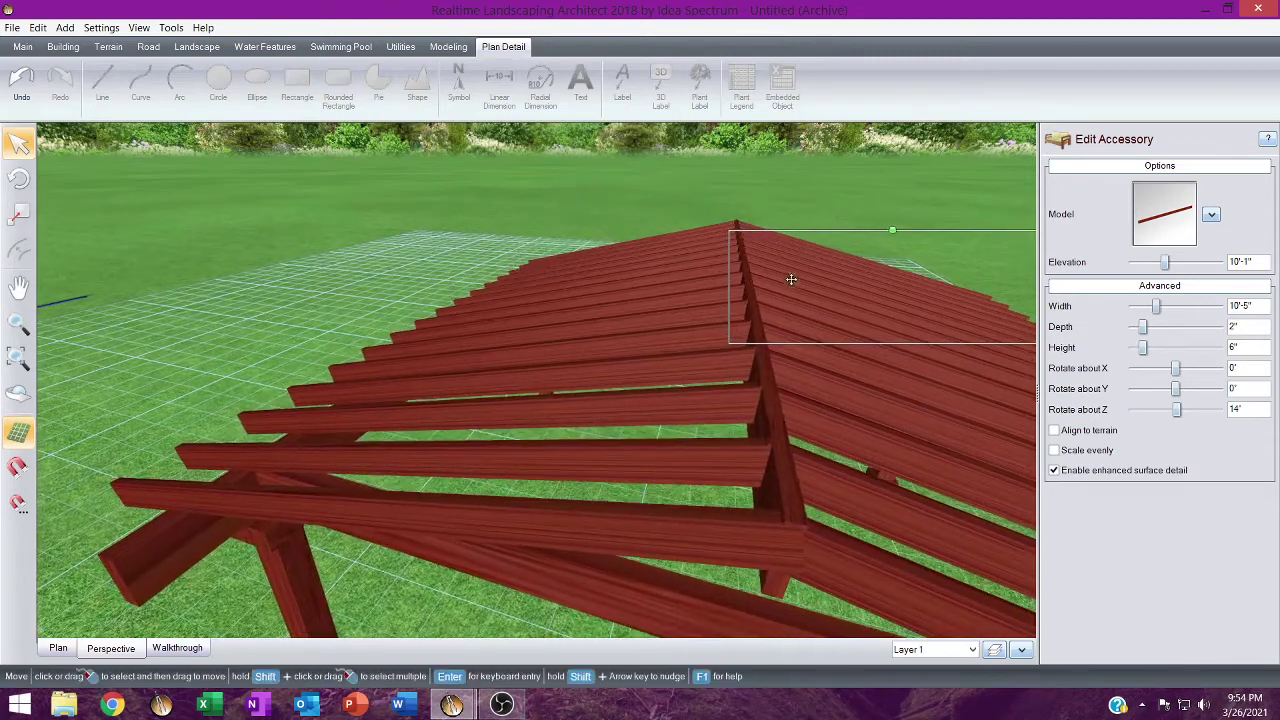
pyautogui.moveTo(791, 277); pyautogui.dragTo(748, 214, button='middle')
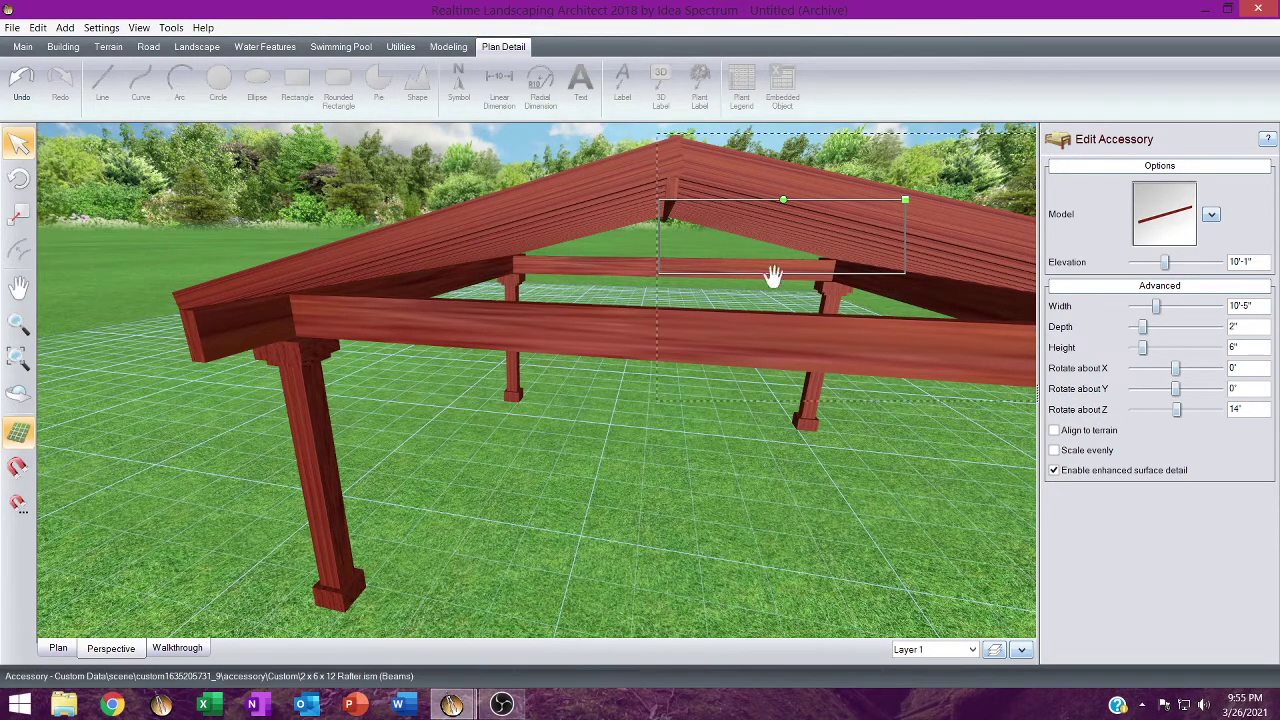
pyautogui.moveTo(773, 277); pyautogui.dragTo(655, 157, button='right')
pyautogui.moveTo(664, 213); pyautogui.dragTo(692, 218, button='middle')
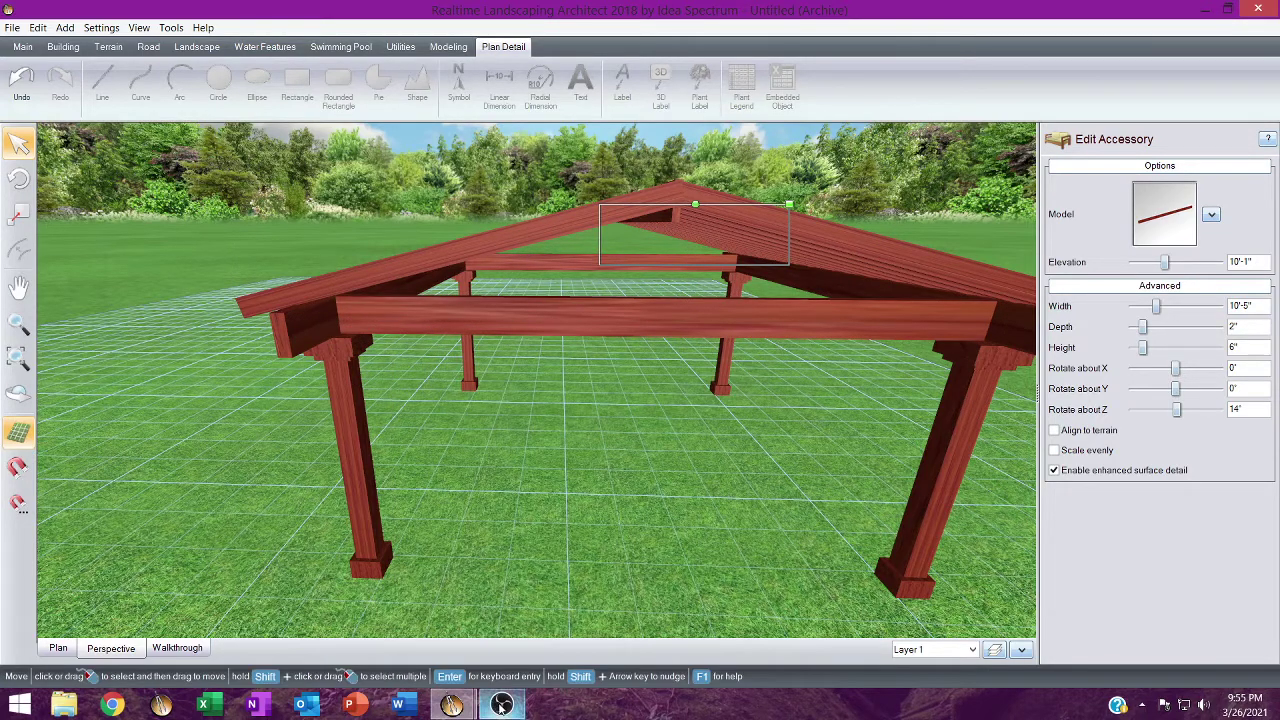
# Copy the Knee Brace from the Boards_archive.rla drawing and paste it into the pavilion drawing.
pyautogui.moveTo(452, 705)
pyautogui.click(357, 612)
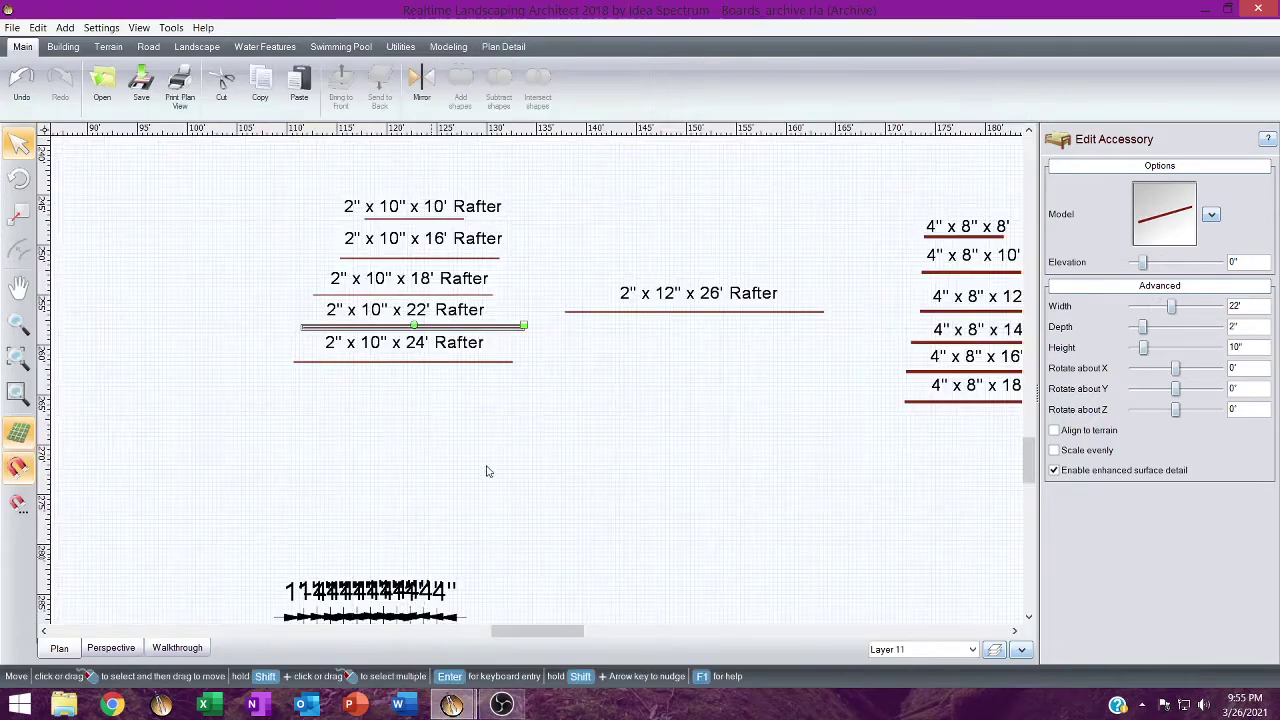
pyautogui.scroll(-5, 510, 476)
pyautogui.moveTo(517, 277); pyautogui.dragTo(814, 283, button='middle')
pyautogui.click(416, 347)
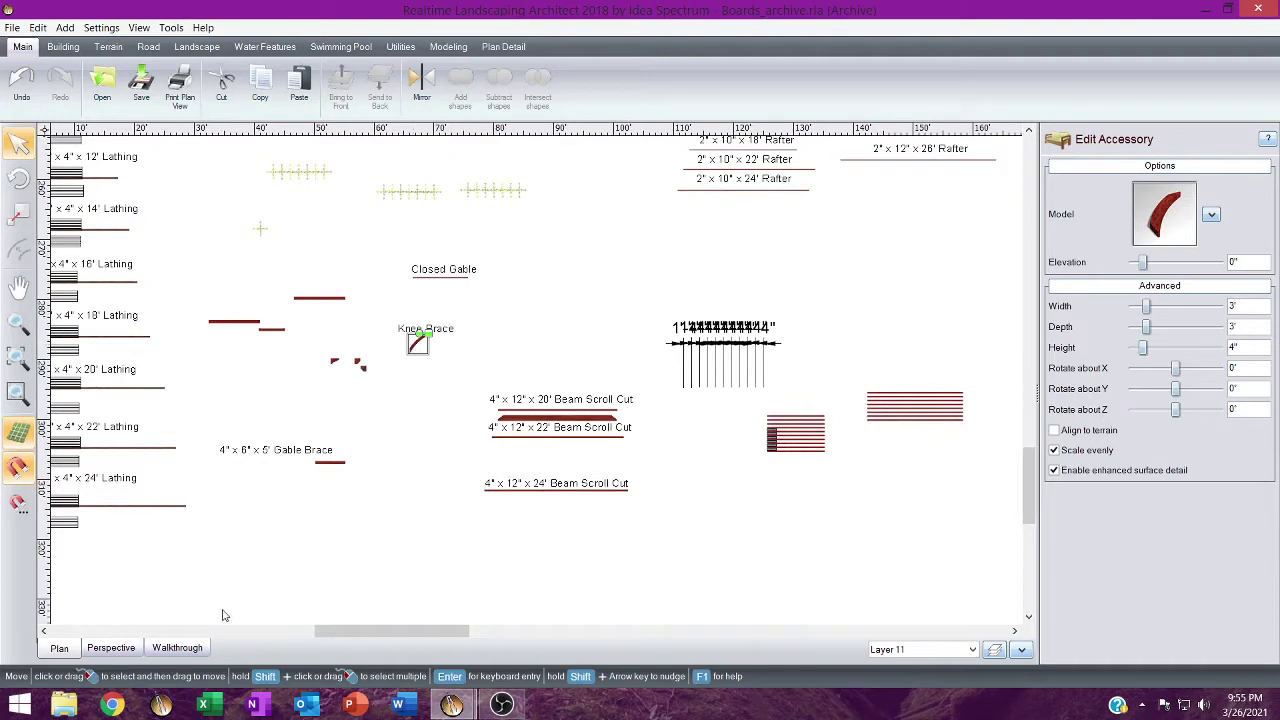
pyautogui.click(111, 648)
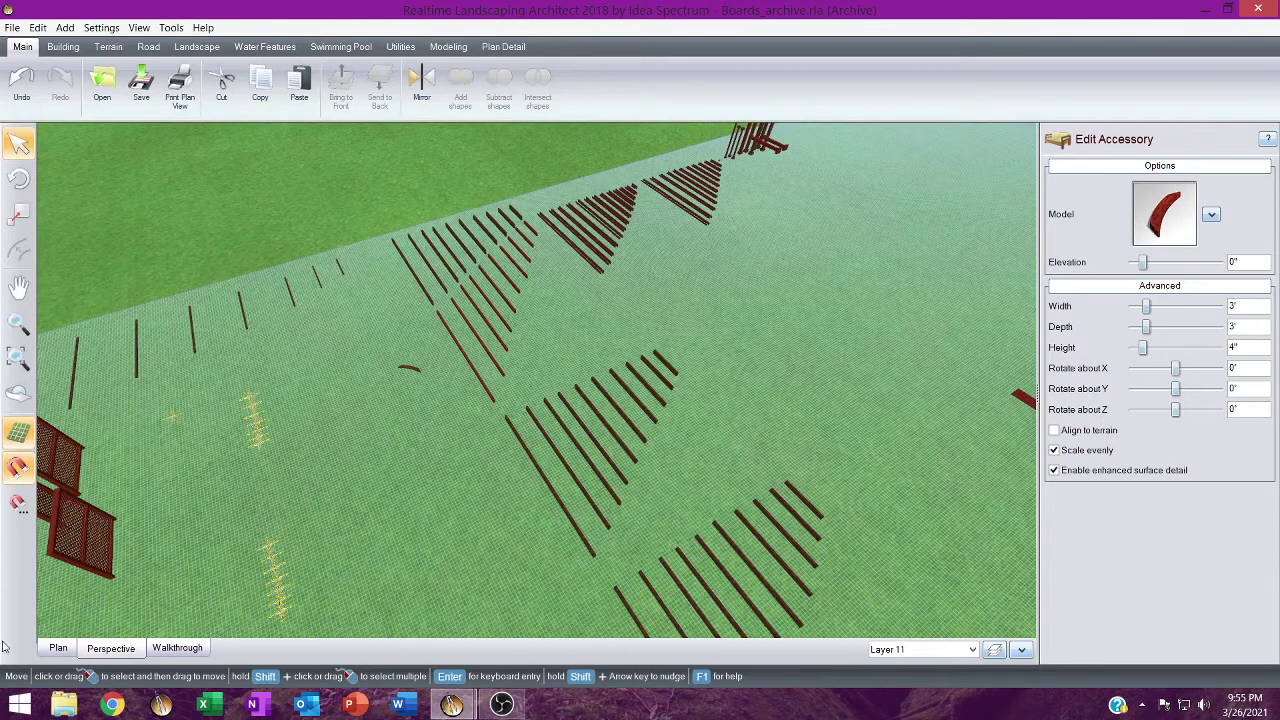
pyautogui.moveTo(451, 705)
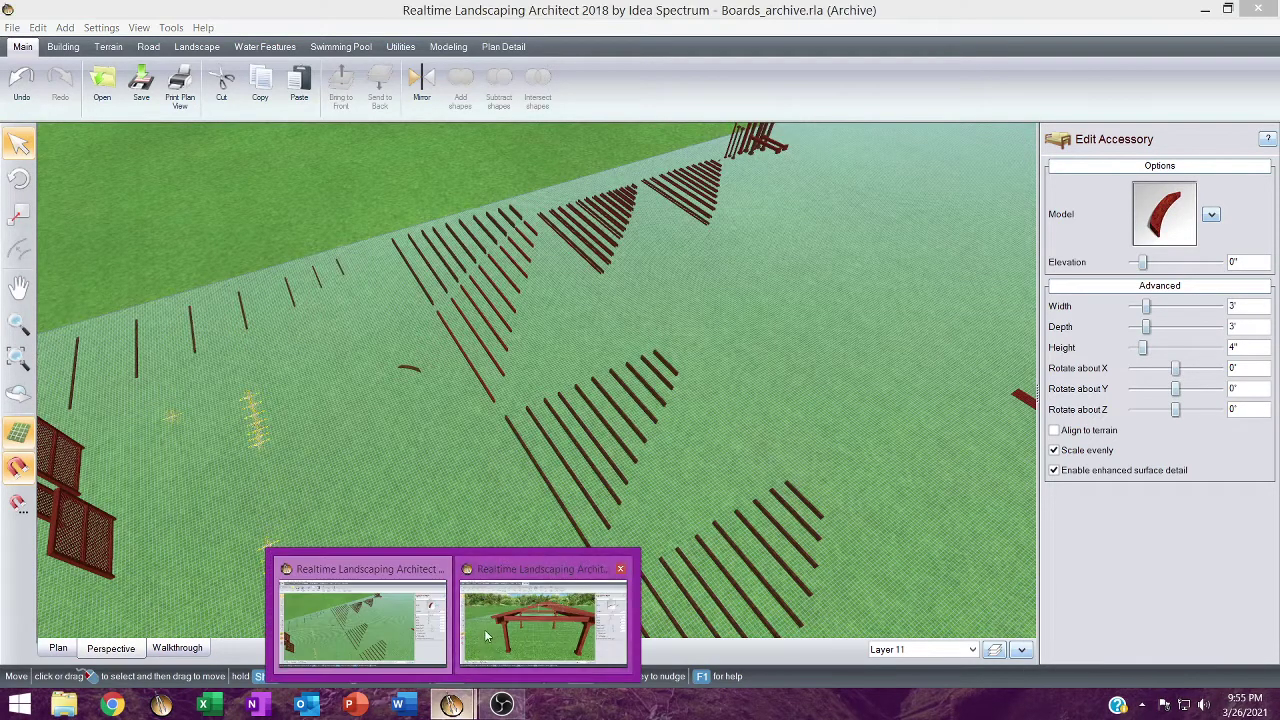
pyautogui.click(540, 620)
pyautogui.hotkey('ctrl', 'v')
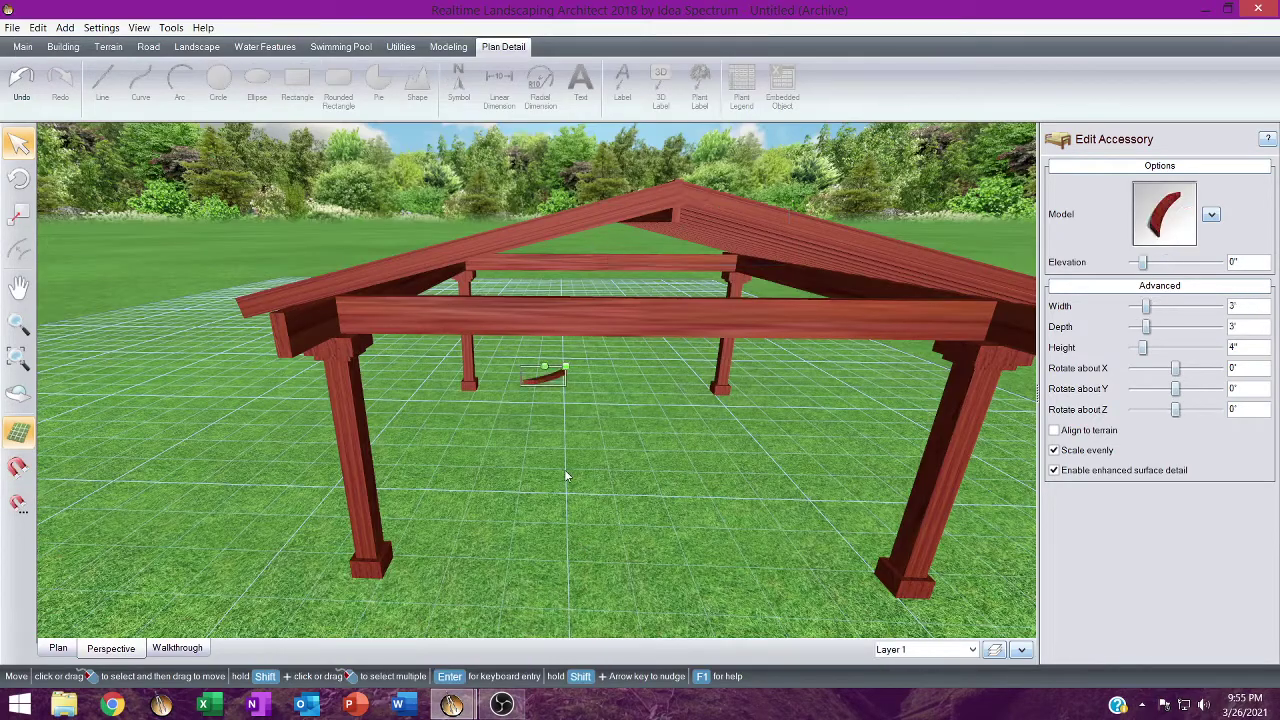
# Bring the knee brace to the open ground near the front posts and rotate it about X to 90°.
pyautogui.moveTo(545, 379); pyautogui.dragTo(533, 521)
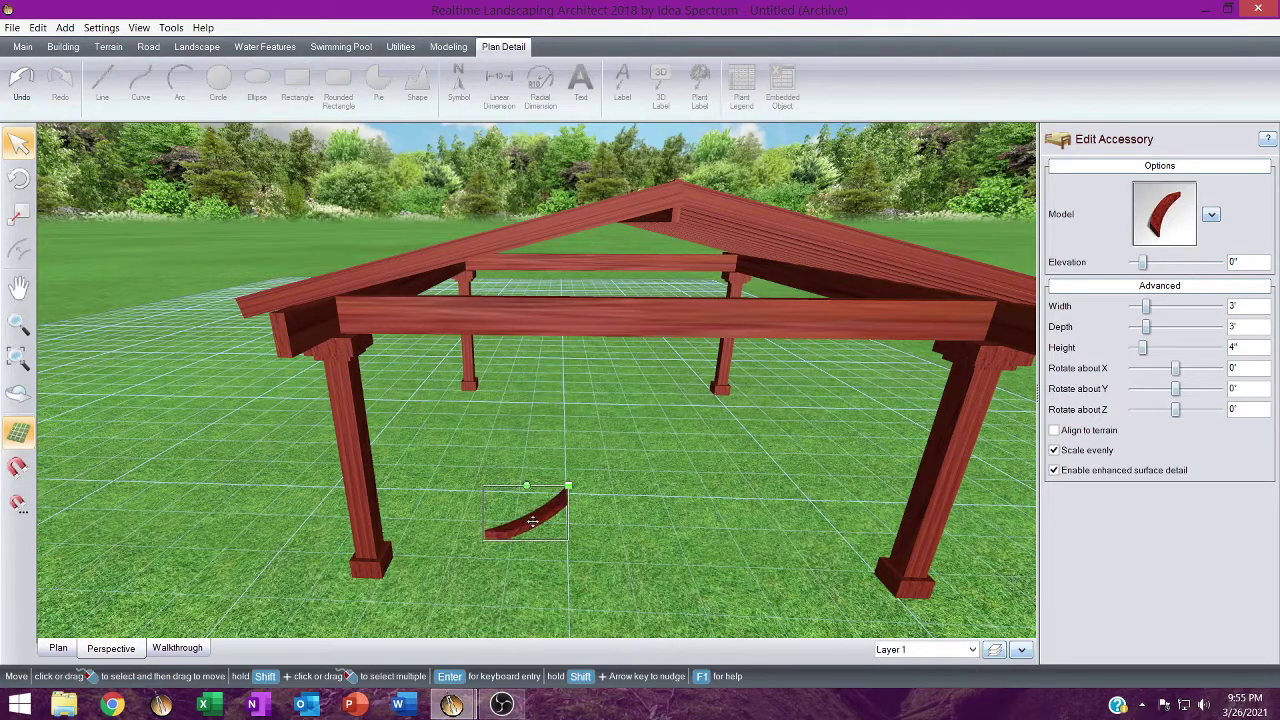
pyautogui.scroll(3, 538, 519)
pyautogui.moveTo(538, 519); pyautogui.dragTo(547, 436, button='middle')
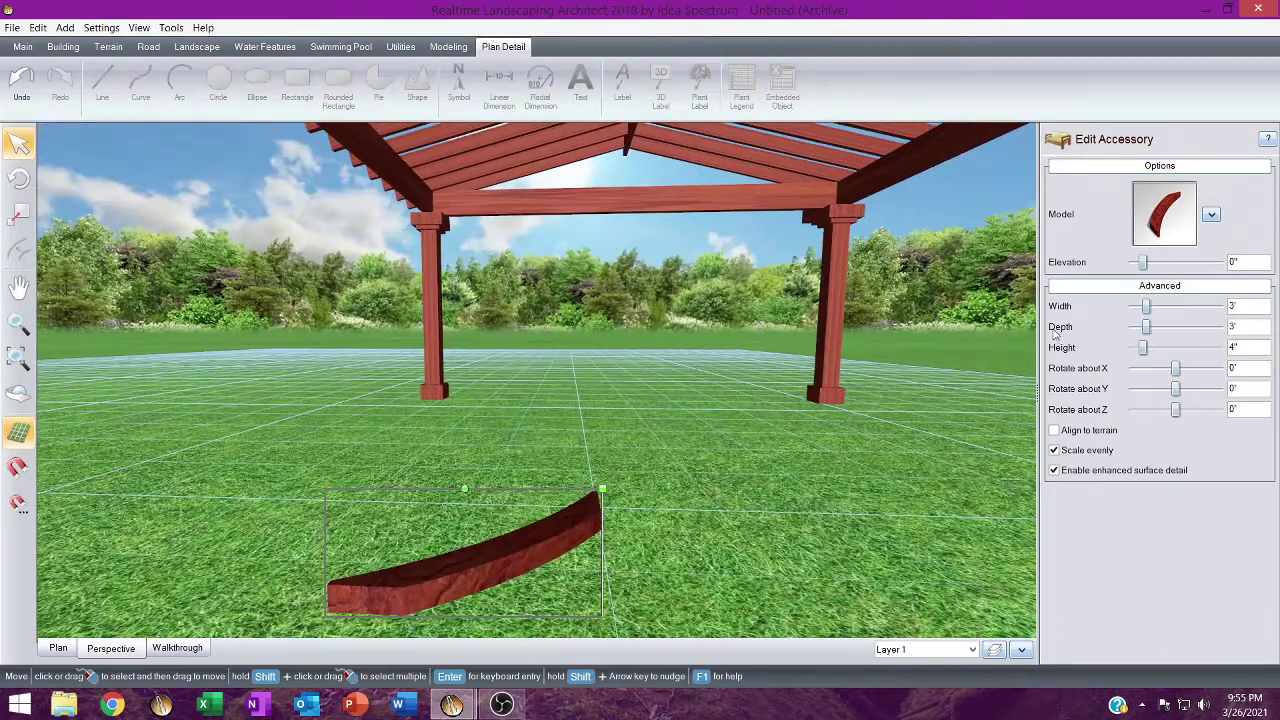
pyautogui.click(1219, 369)
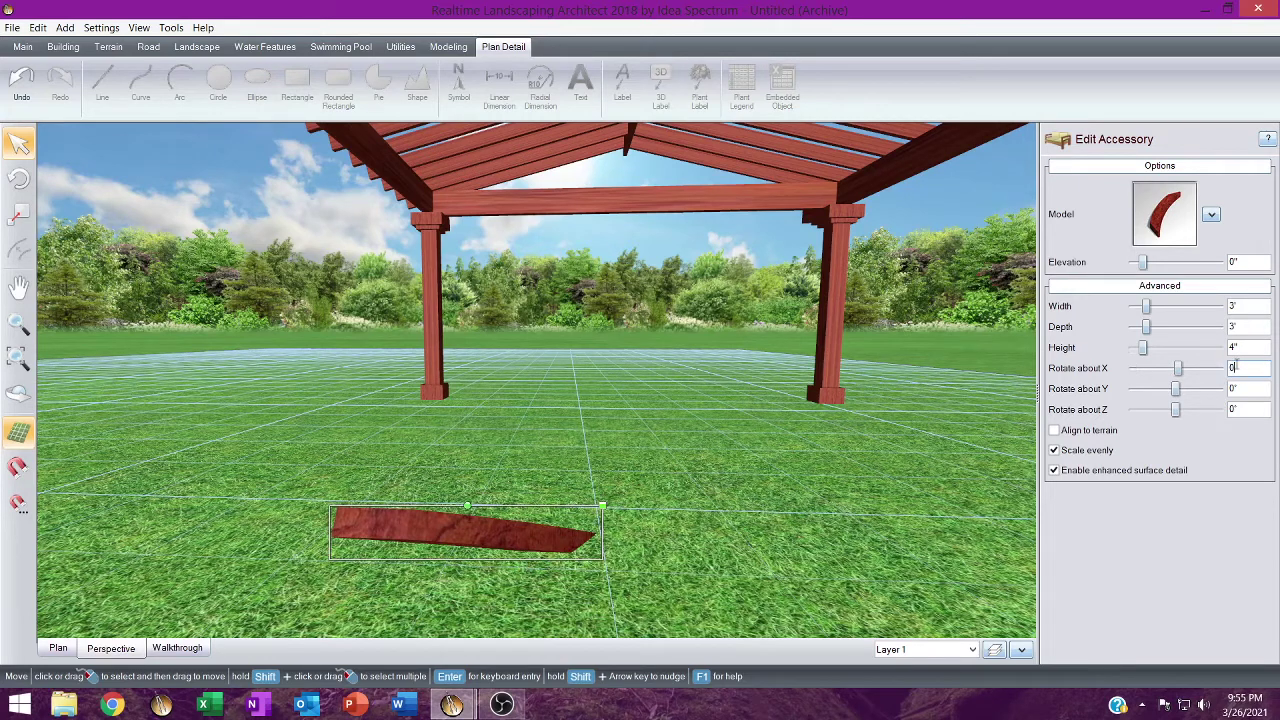
pyautogui.press('Return')
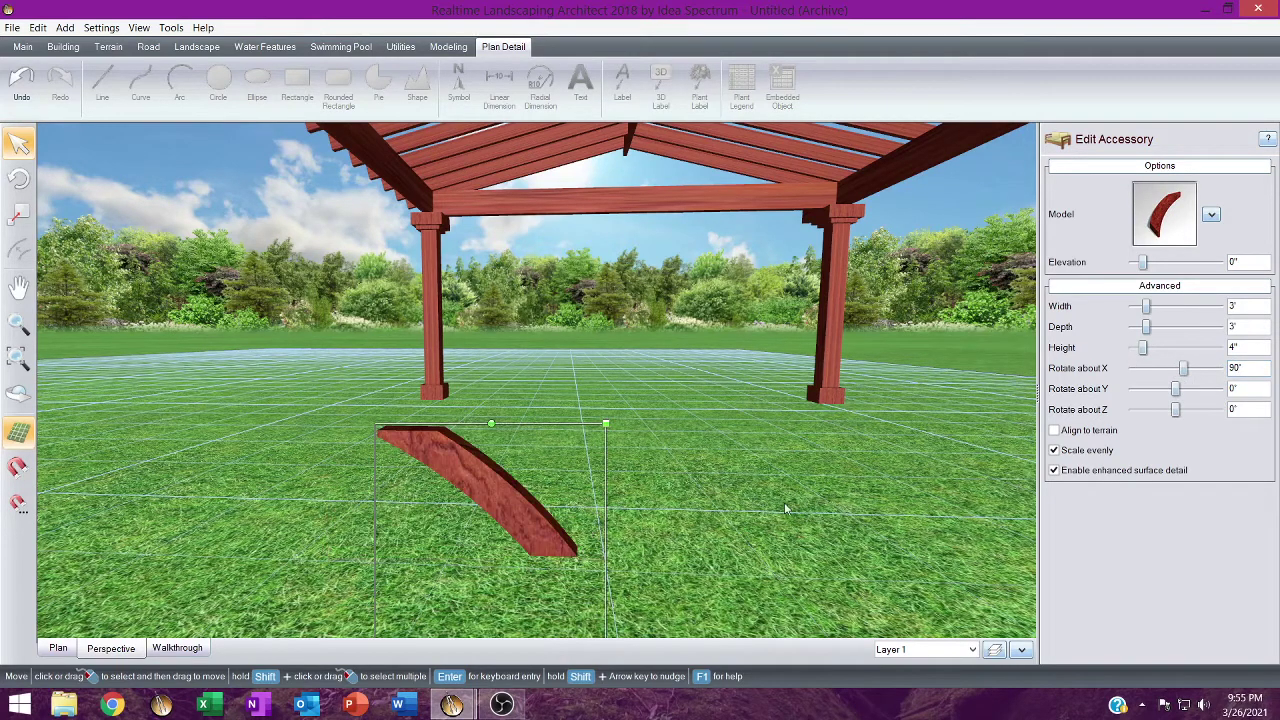
# Place the knee brace beside the post and raise its elevation to 6'-8", up to the cross beam.
pyautogui.moveTo(532, 492); pyautogui.dragTo(795, 377)
pyautogui.moveTo(797, 377); pyautogui.dragTo(218, 485, button='middle')
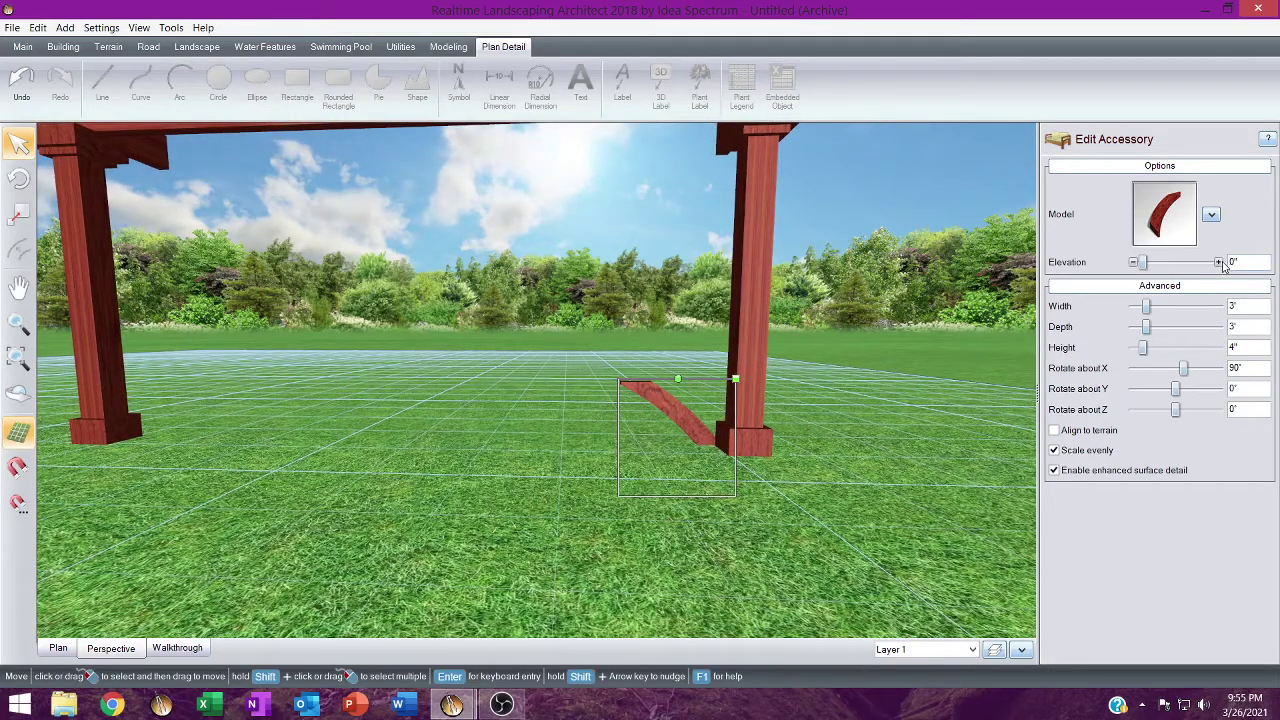
pyautogui.click(1220, 263)
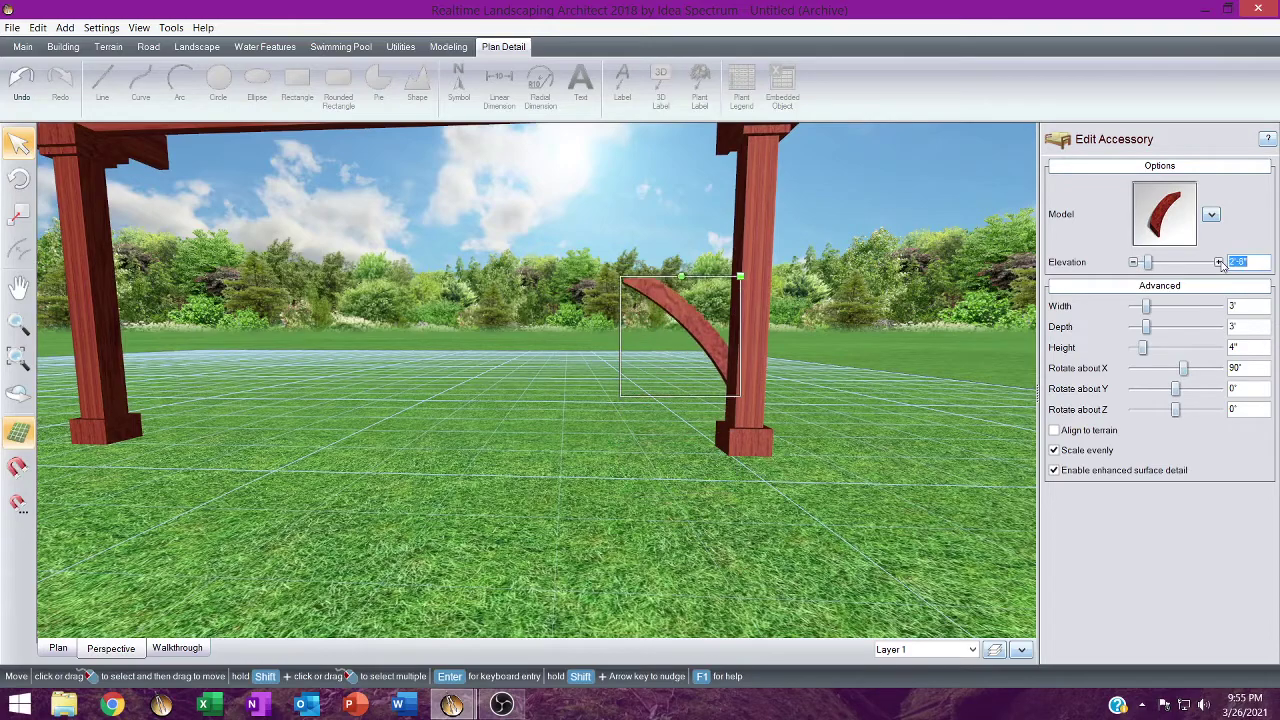
pyautogui.moveTo(1220, 263); pyautogui.dragTo(1220, 263)
pyautogui.moveTo(872, 200); pyautogui.dragTo(860, 243, button='right')
pyautogui.moveTo(694, 180); pyautogui.dragTo(622, 220, button='middle')
pyautogui.moveTo(622, 220); pyautogui.dragTo(610, 235, button='right')
pyautogui.moveTo(594, 188); pyautogui.dragTo(566, 340, button='middle')
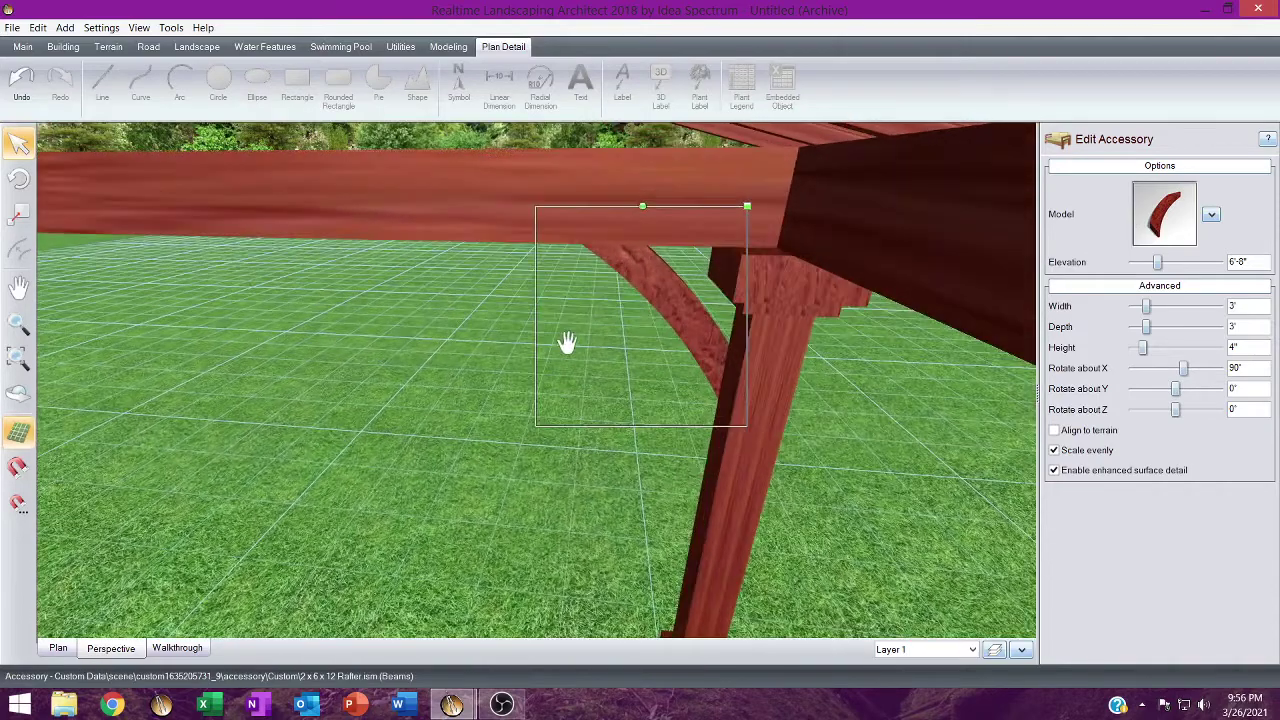
# Shift the knee brace toward the beam's face and lower its elevation to 6'-6".
pyautogui.moveTo(615, 249); pyautogui.dragTo(617, 270)
pyautogui.moveTo(570, 241); pyautogui.dragTo(563, 291, button='middle')
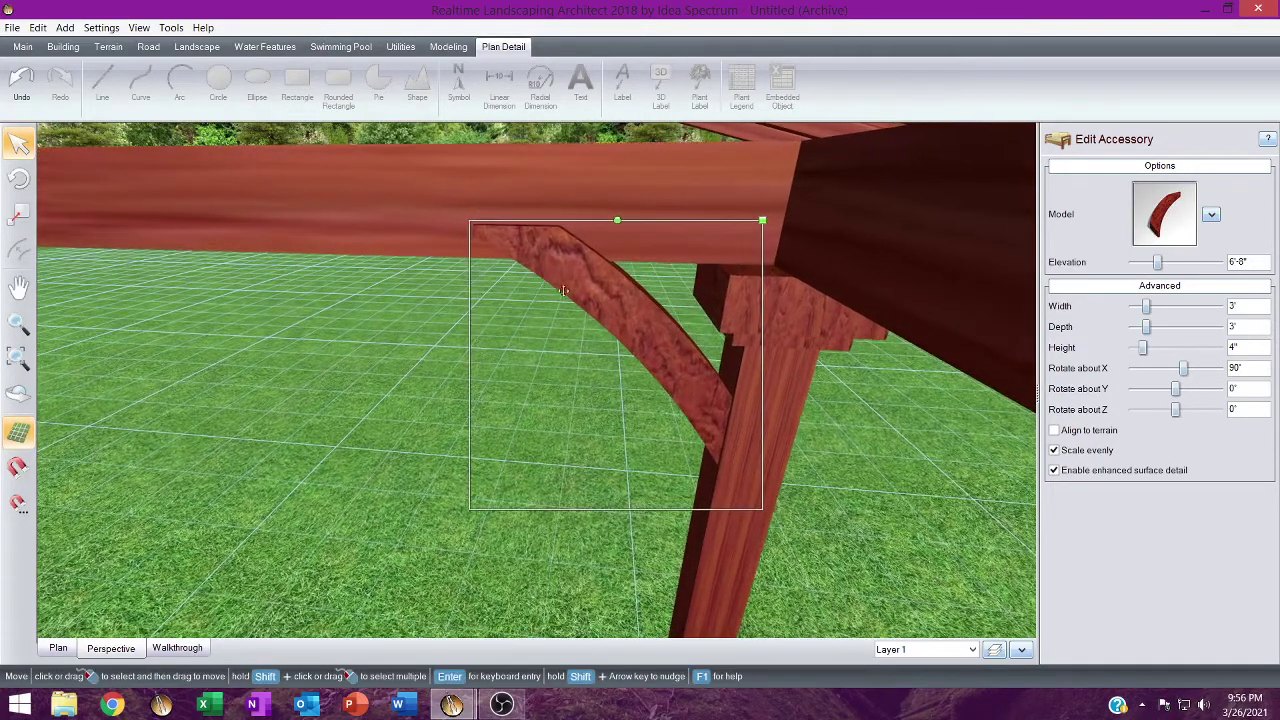
pyautogui.moveTo(497, 226); pyautogui.dragTo(555, 301, button='middle')
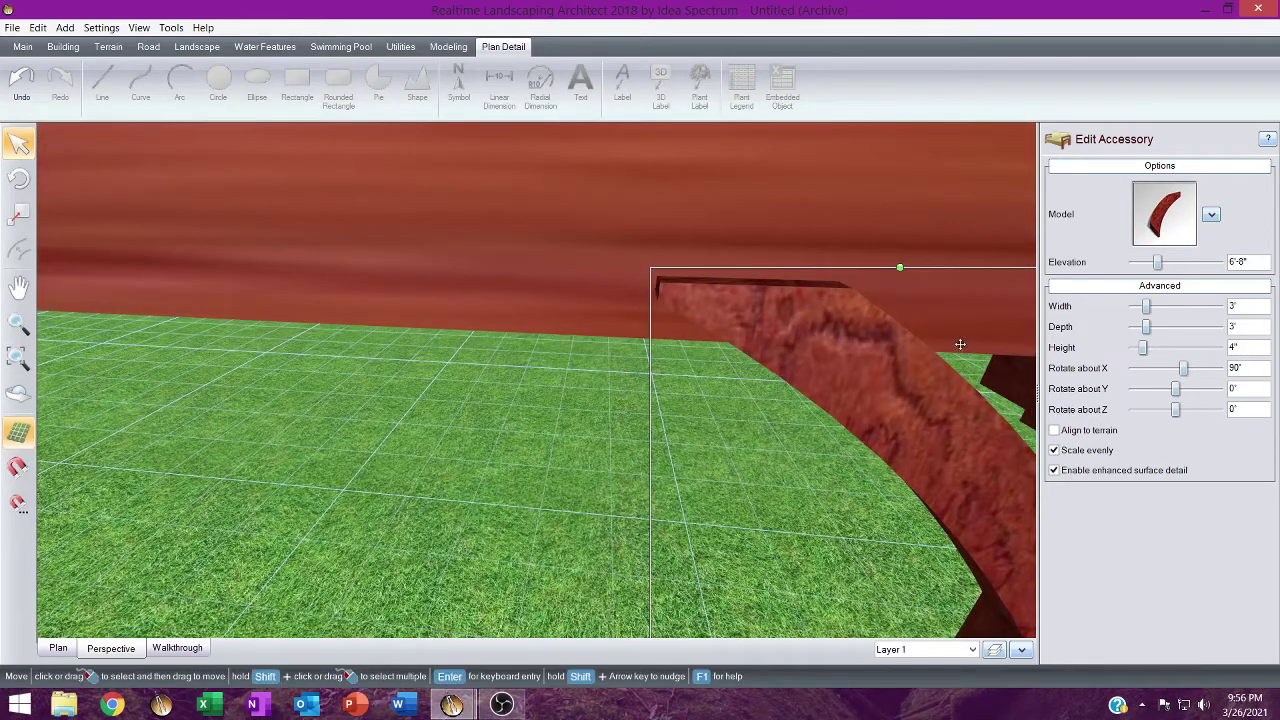
pyautogui.click(1135, 262)
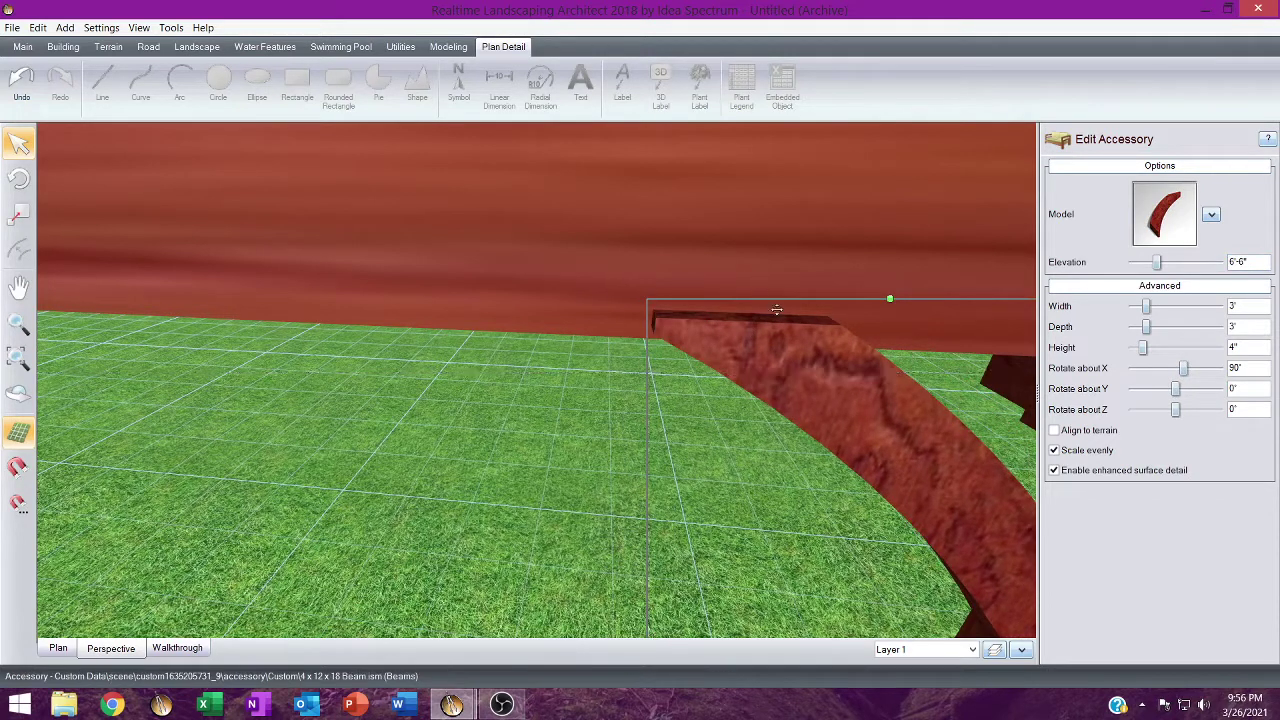
pyautogui.moveTo(803, 374); pyautogui.dragTo(795, 334, button='right')
pyautogui.moveTo(787, 288); pyautogui.dragTo(781, 268)
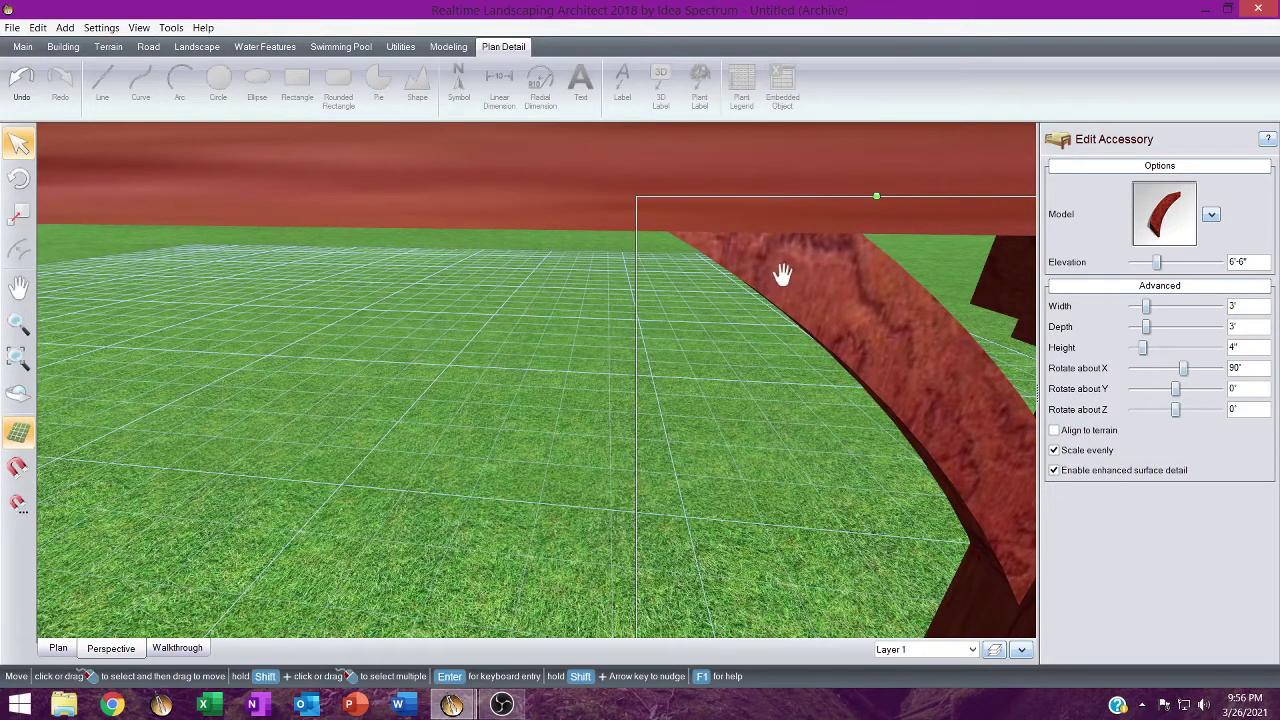
pyautogui.moveTo(782, 274); pyautogui.dragTo(728, 243, button='middle')
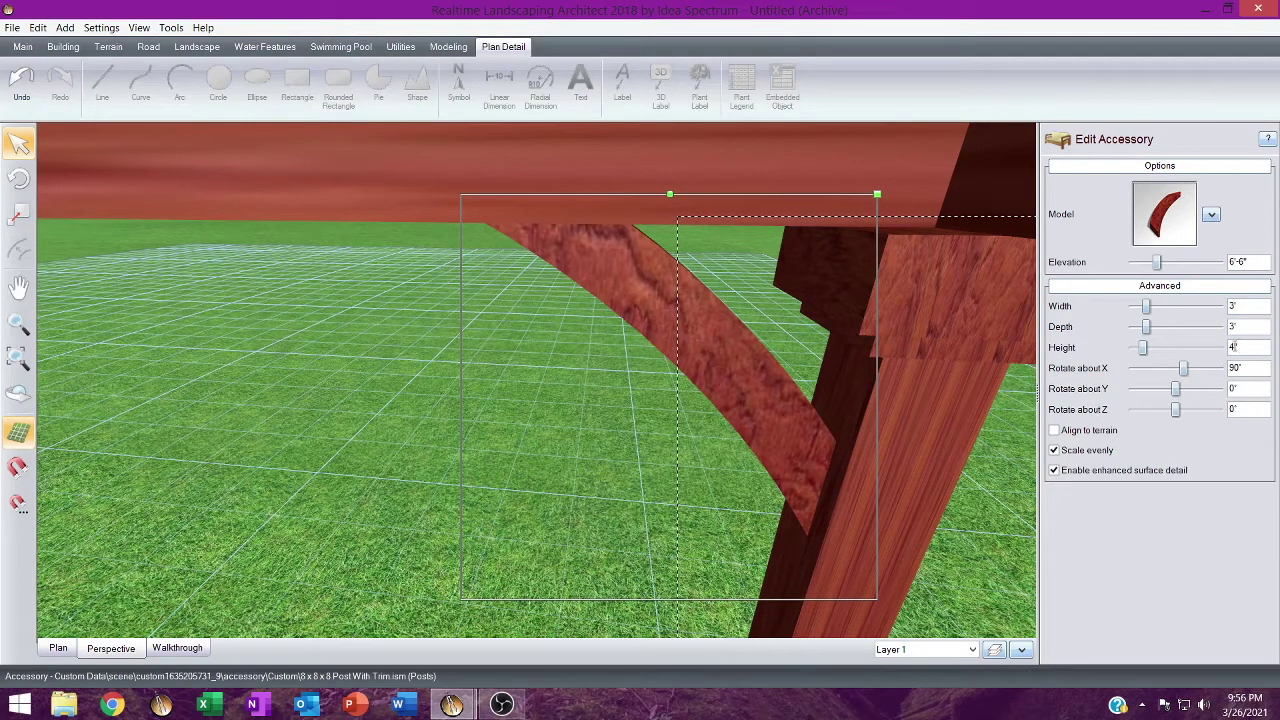
# Examine how the knee brace meets the post and beam, and slide it along the cross beam by about 8".
pyautogui.moveTo(848, 372)
pyautogui.mouseDown(button='right')
pyautogui.moveTo(843, 357)
pyautogui.moveTo(846, 368)
pyautogui.mouseUp(button='right')
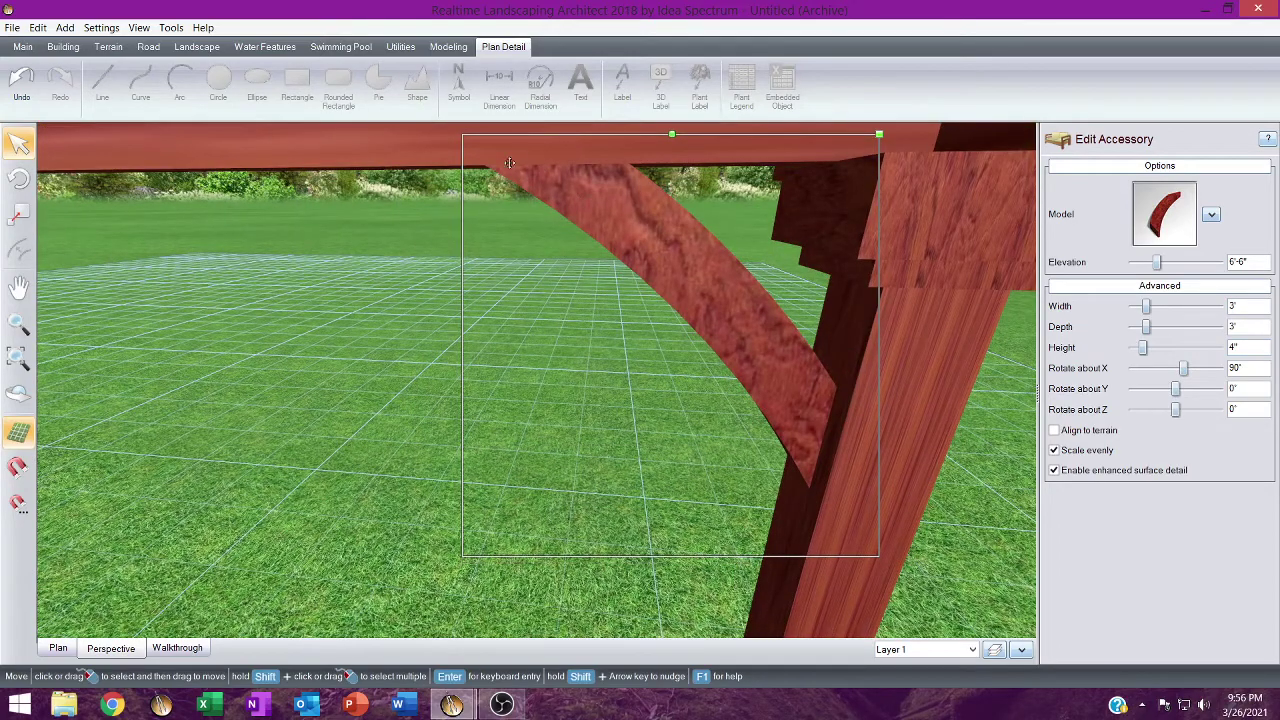
pyautogui.moveTo(553, 172); pyautogui.dragTo(405, 165, button='middle')
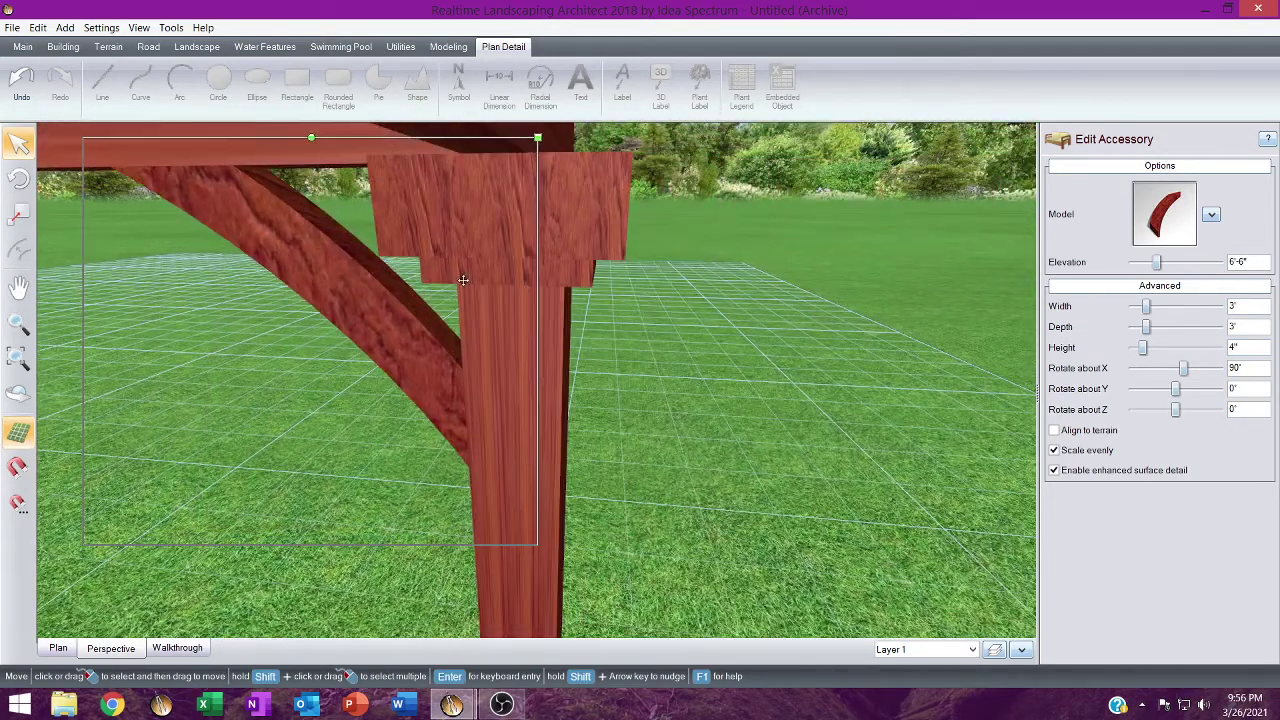
pyautogui.moveTo(463, 280); pyautogui.dragTo(449, 277, button='right')
pyautogui.moveTo(397, 259); pyautogui.dragTo(421, 271)
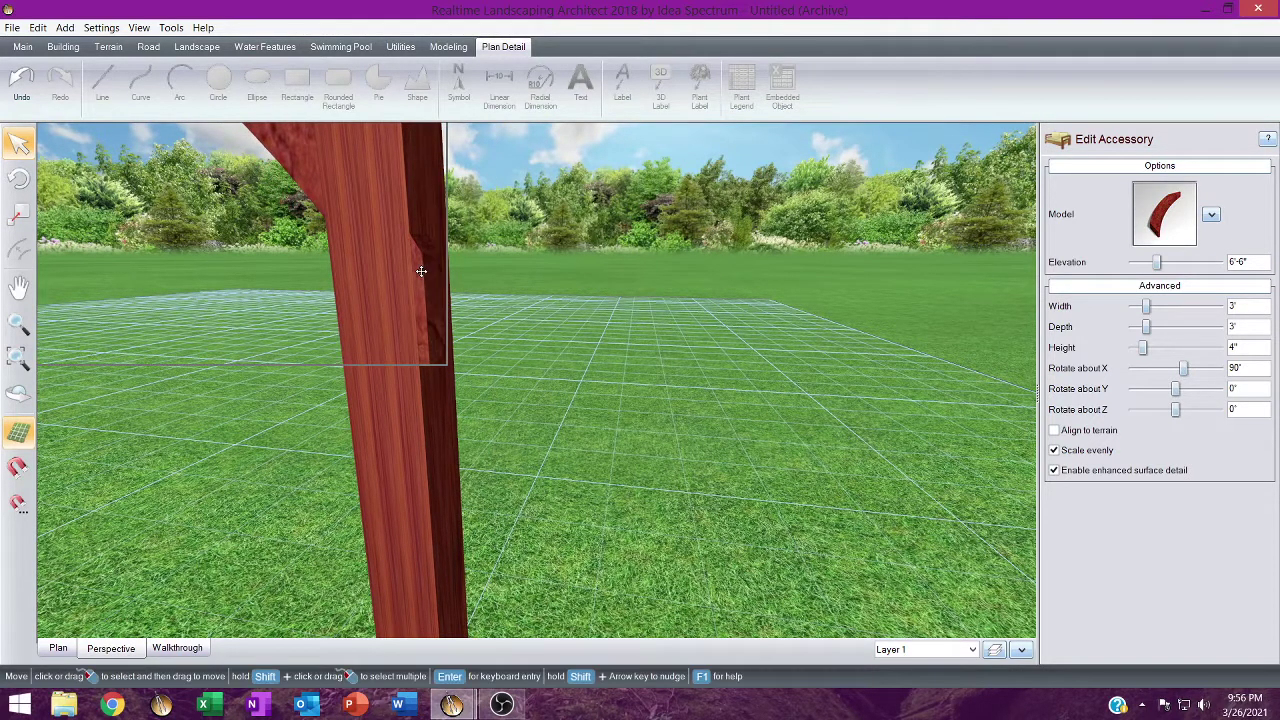
pyautogui.moveTo(421, 272); pyautogui.dragTo(433, 289, button='right')
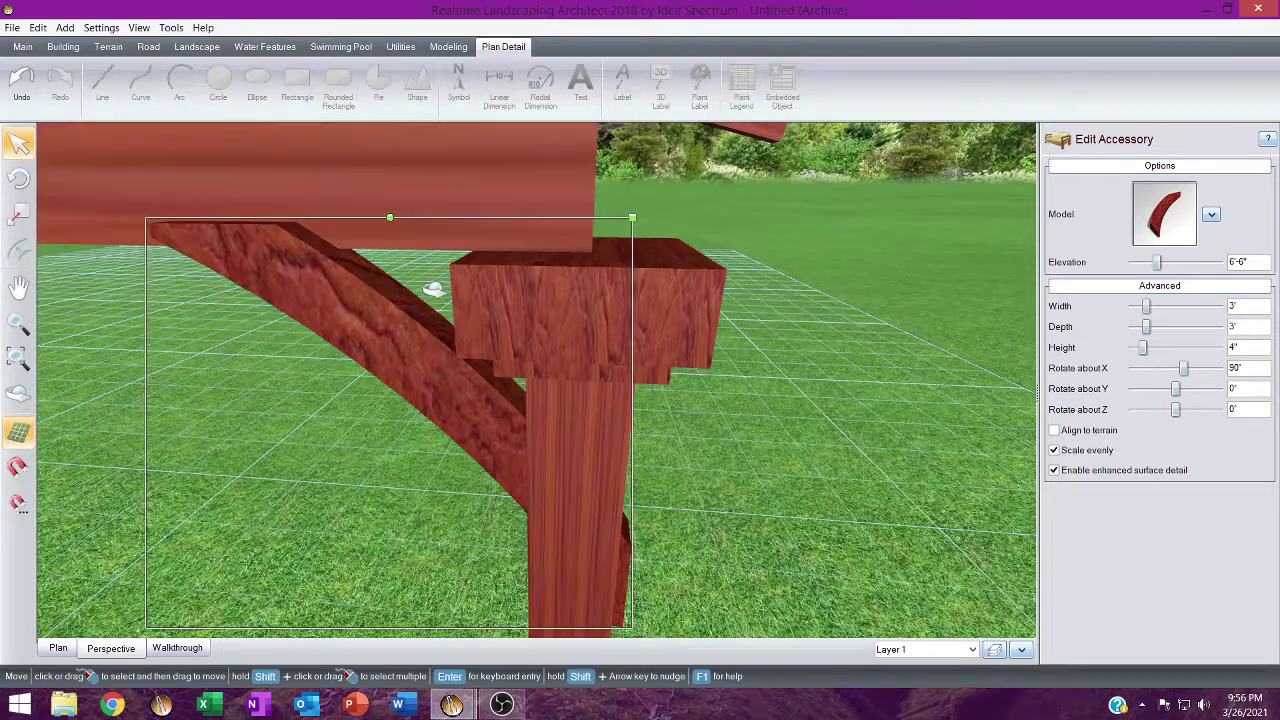
pyautogui.moveTo(378, 308); pyautogui.dragTo(382, 297)
pyautogui.moveTo(382, 297); pyautogui.dragTo(269, 294, button='middle')
pyautogui.moveTo(269, 294); pyautogui.dragTo(307, 328, button='right')
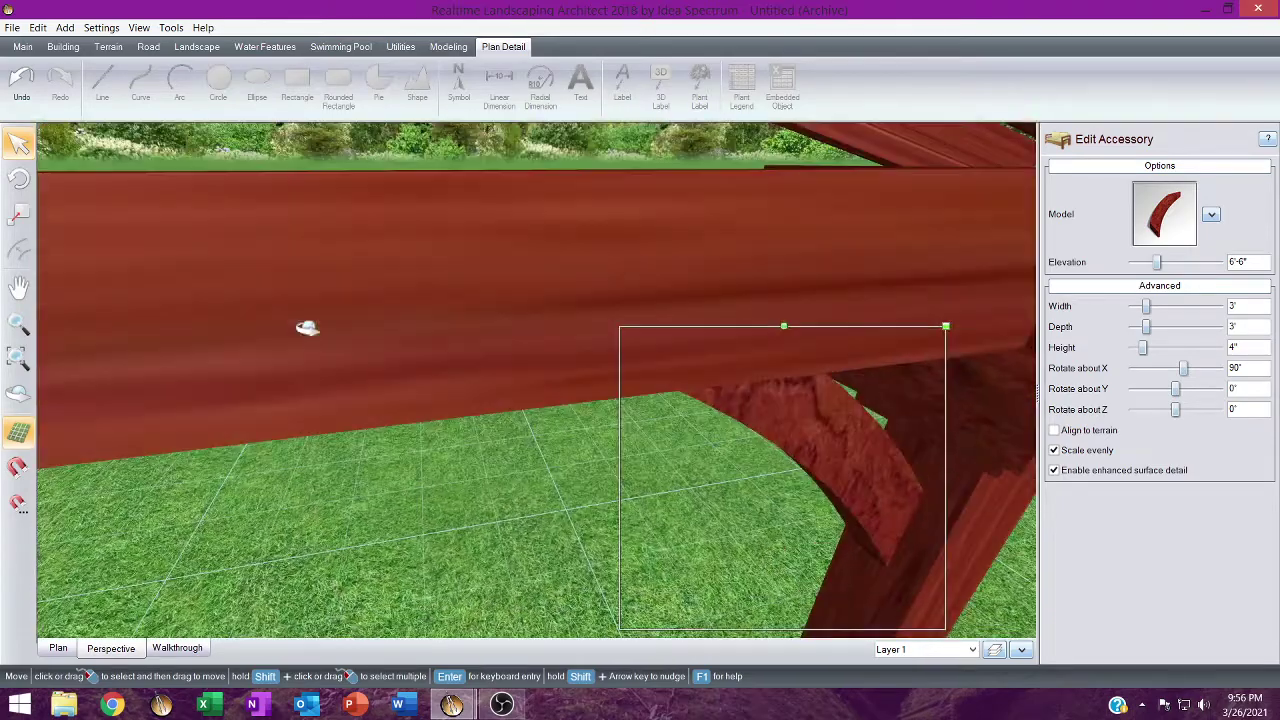
pyautogui.moveTo(389, 259); pyautogui.dragTo(366, 205, button='middle')
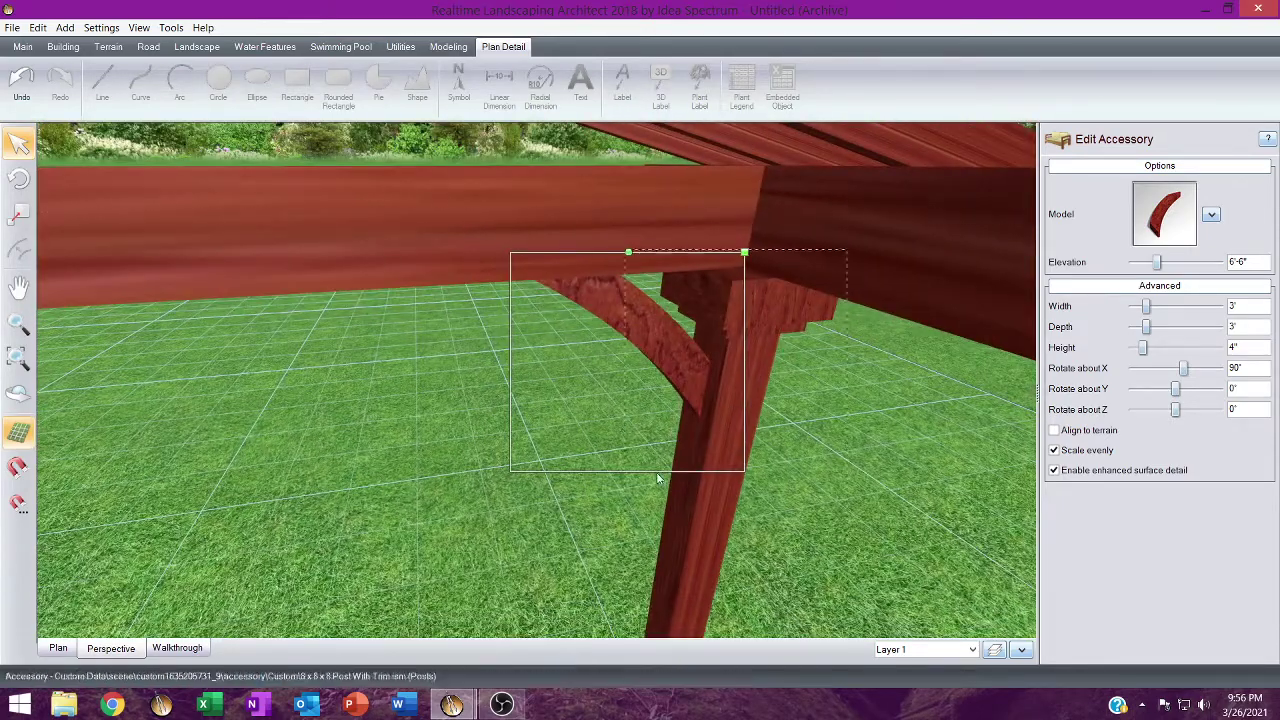
pyautogui.moveTo(635, 321); pyautogui.dragTo(582, 333)
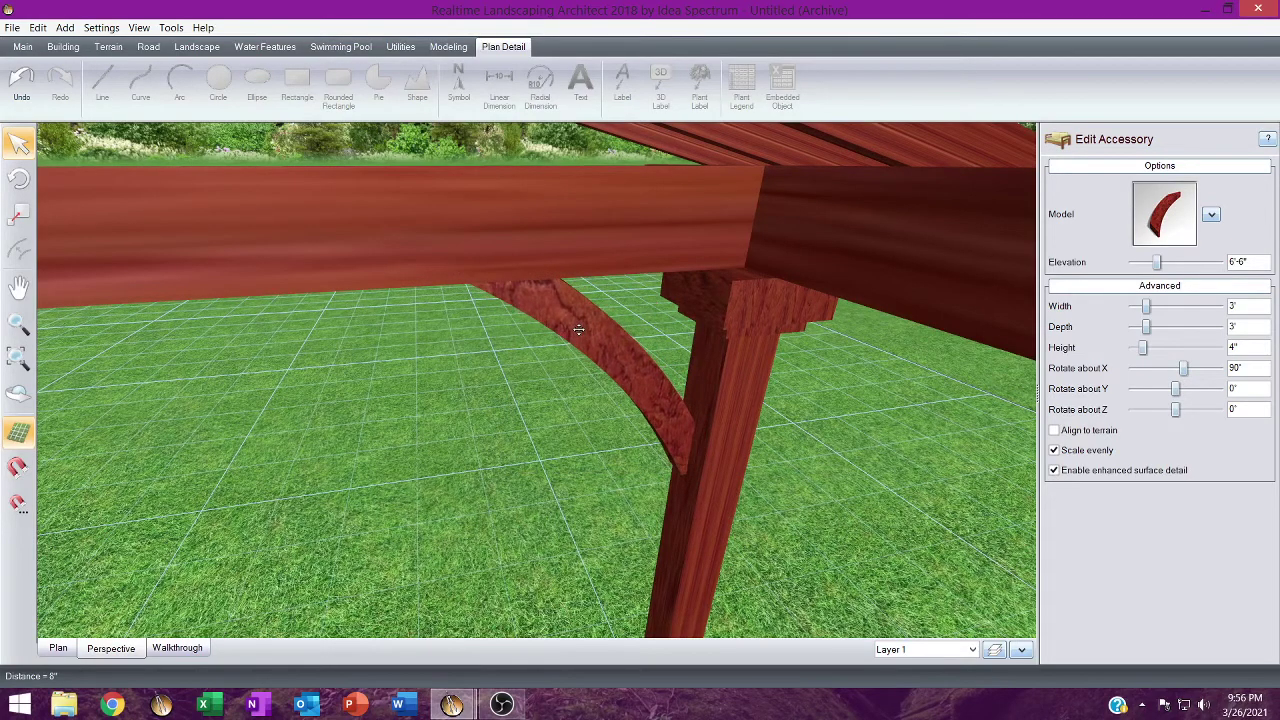
# Nudge the knee brace along the cross beam by about 2" to seat its lower end against the post.
pyautogui.moveTo(582, 333); pyautogui.dragTo(557, 314, button='right')
pyautogui.moveTo(557, 314); pyautogui.dragTo(560, 188, button='middle')
pyautogui.scroll(2, 546, 200)
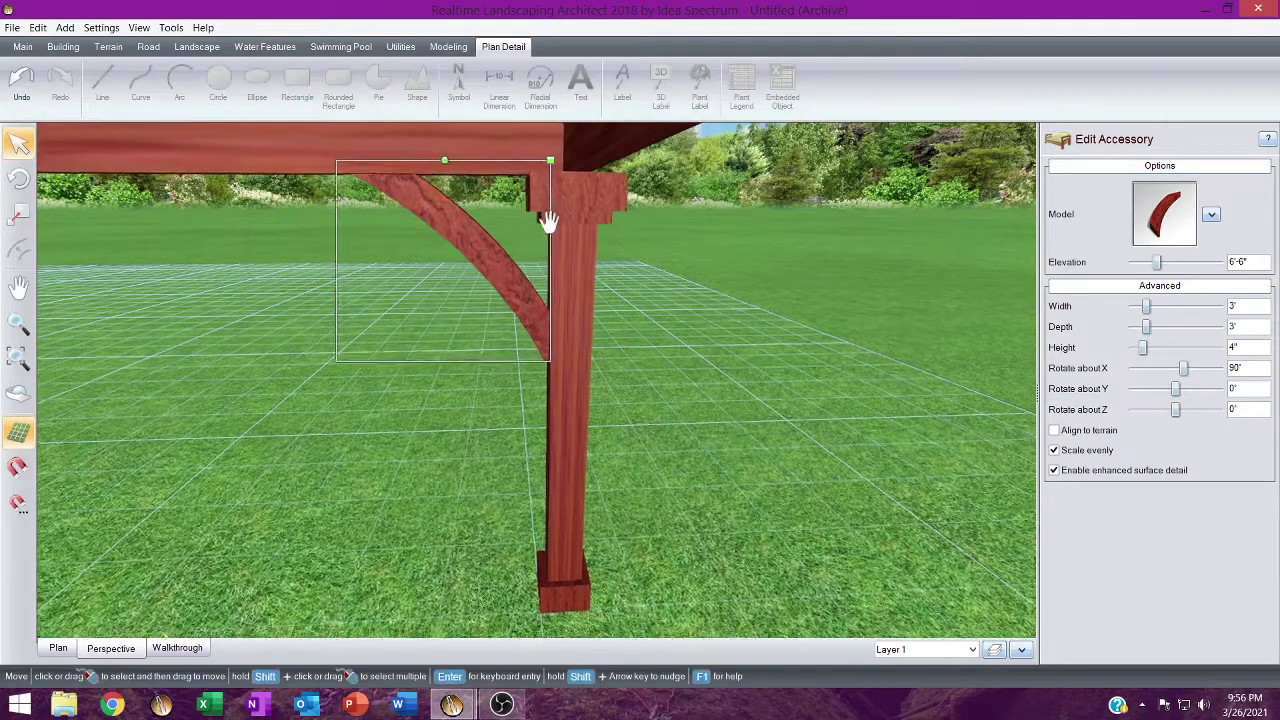
pyautogui.moveTo(478, 234); pyautogui.dragTo(516, 231)
pyautogui.moveTo(511, 212); pyautogui.dragTo(390, 366, button='middle')
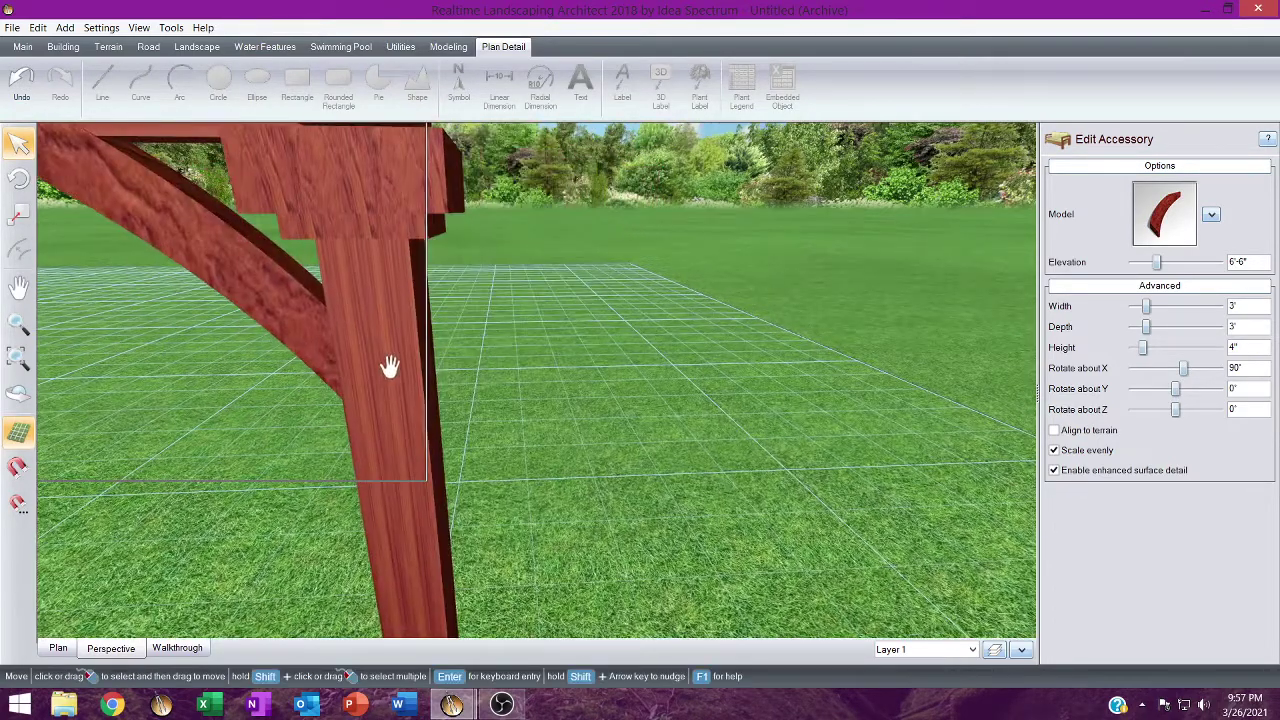
pyautogui.moveTo(398, 393); pyautogui.dragTo(416, 393)
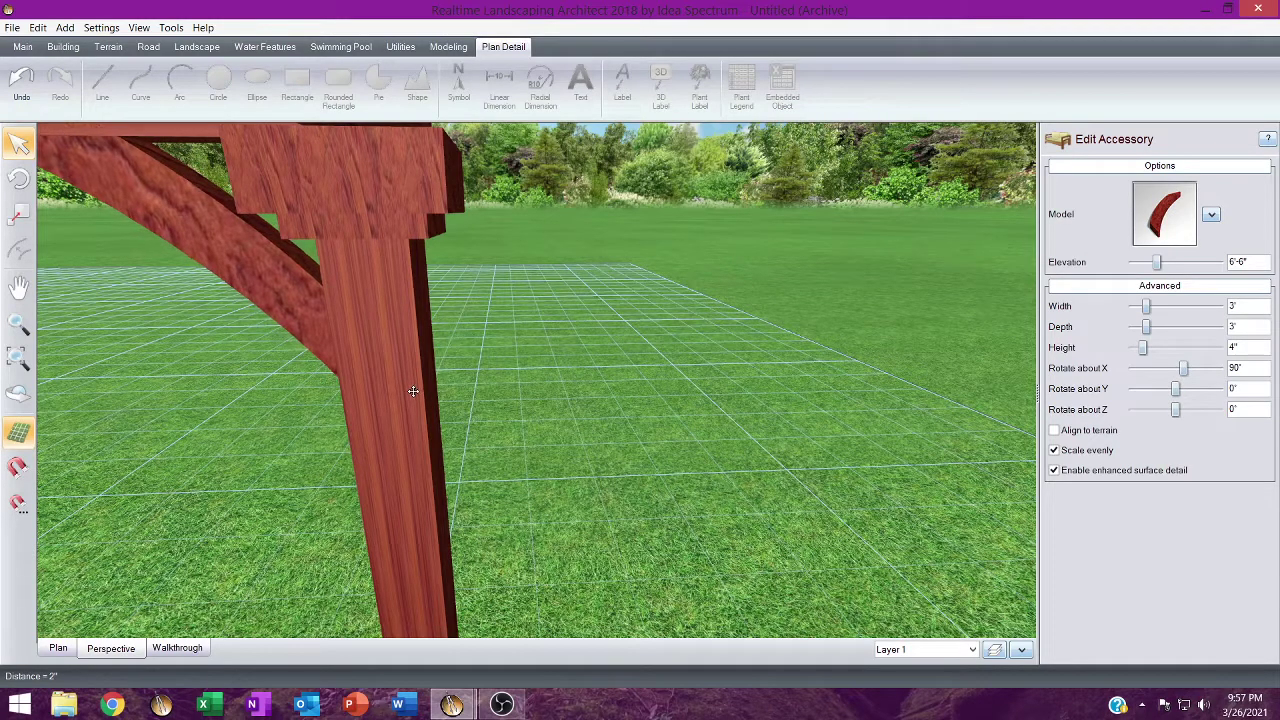
pyautogui.moveTo(413, 391); pyautogui.dragTo(413, 392)
# Paste another knee brace and bring it forward, clear of the cross beam and the first brace.
pyautogui.moveTo(413, 392); pyautogui.dragTo(569, 575, button='middle')
pyautogui.moveTo(553, 534); pyautogui.dragTo(475, 335, button='middle')
pyautogui.hotkey('ctrl', 'v')
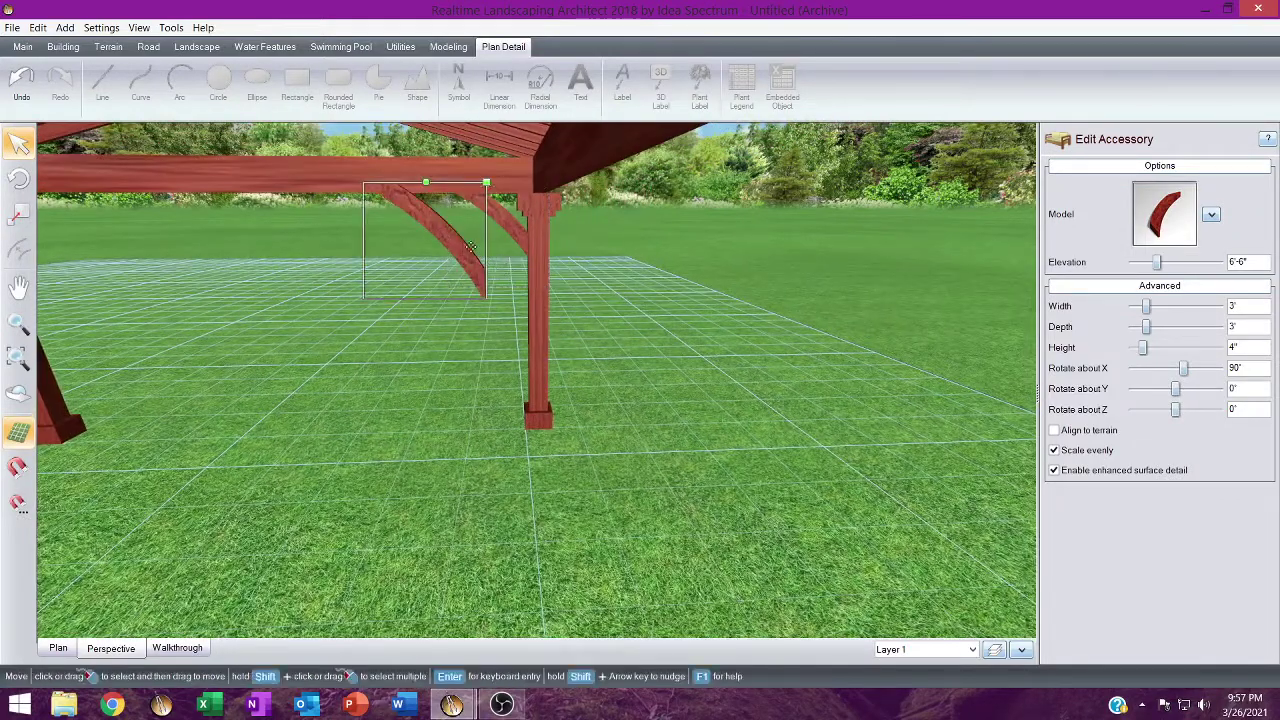
pyautogui.moveTo(439, 249); pyautogui.dragTo(574, 537)
pyautogui.moveTo(574, 537); pyautogui.dragTo(589, 389, button='right')
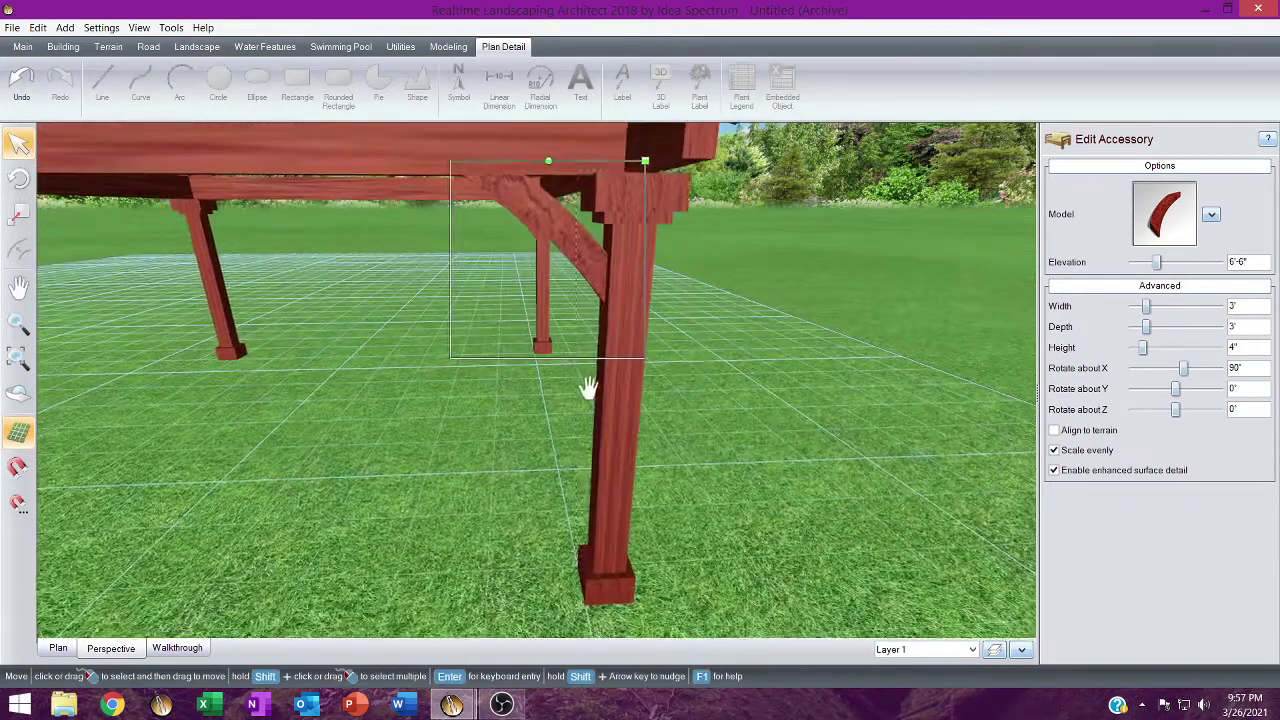
pyautogui.moveTo(589, 389); pyautogui.dragTo(408, 443)
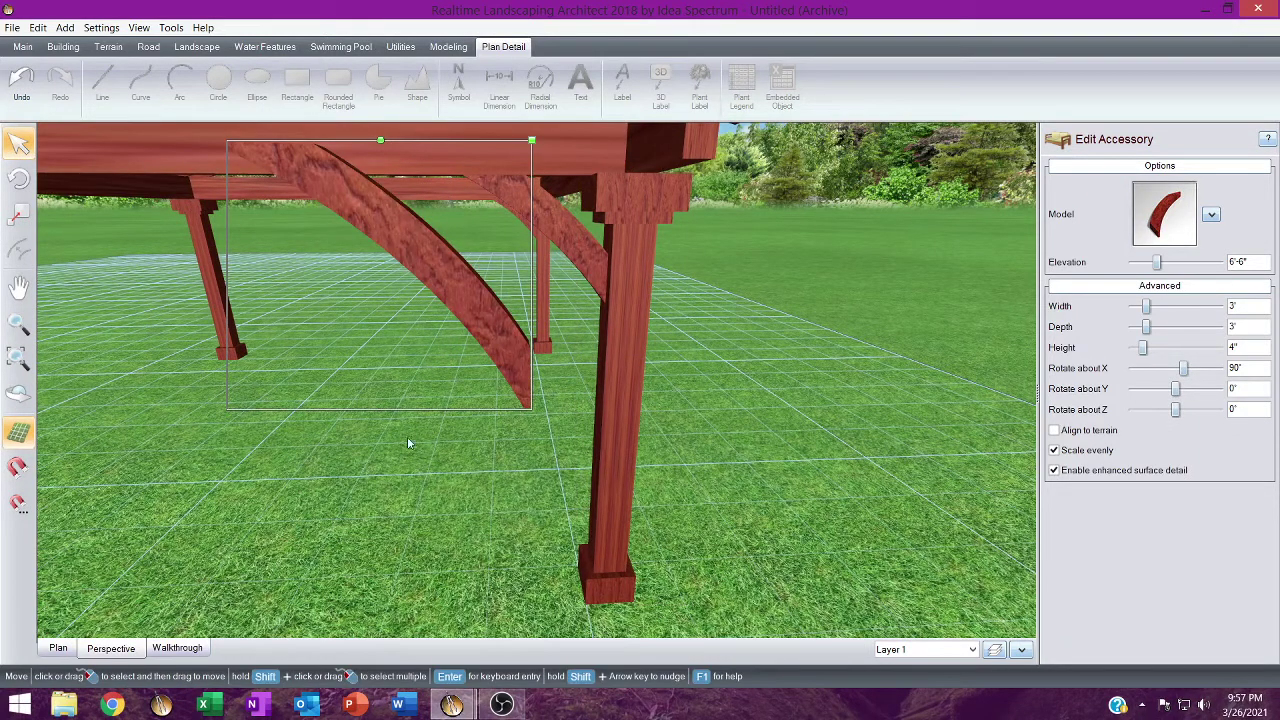
# In plan view, rotate the pasted knee brace about Y to -180° and move it toward the opposite post.
pyautogui.click(56, 649)
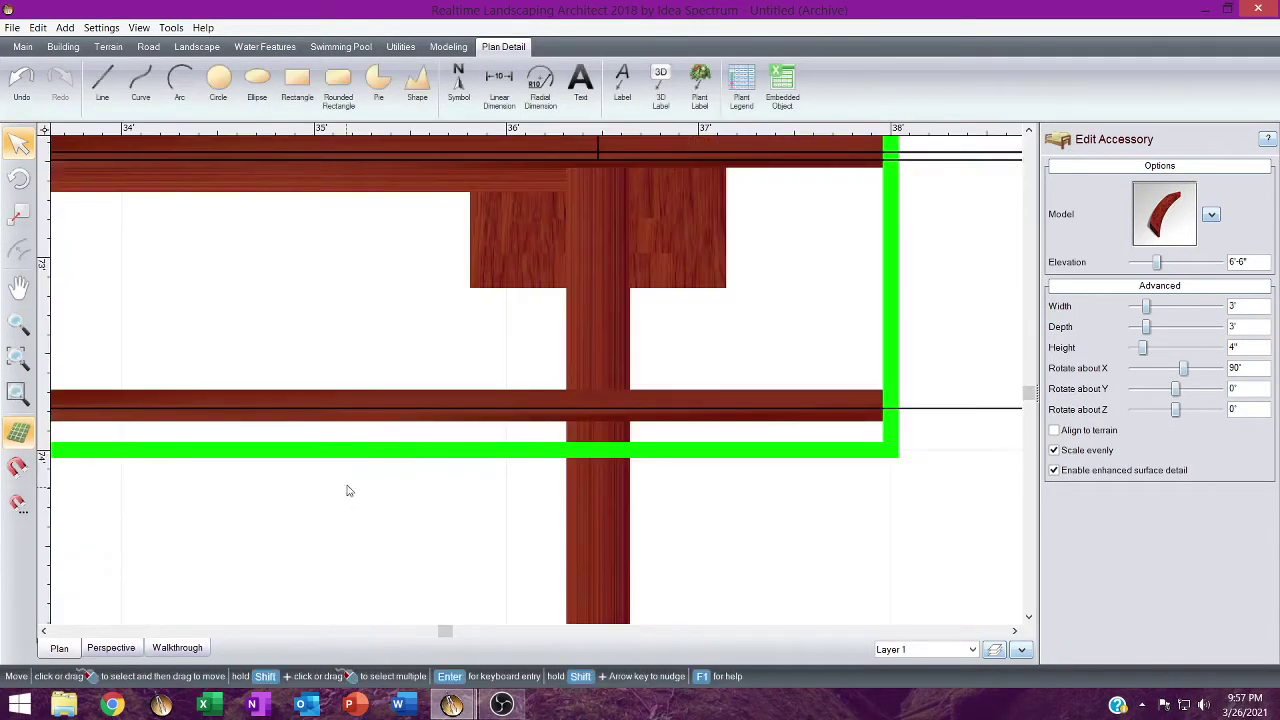
pyautogui.scroll(-8, 541, 446)
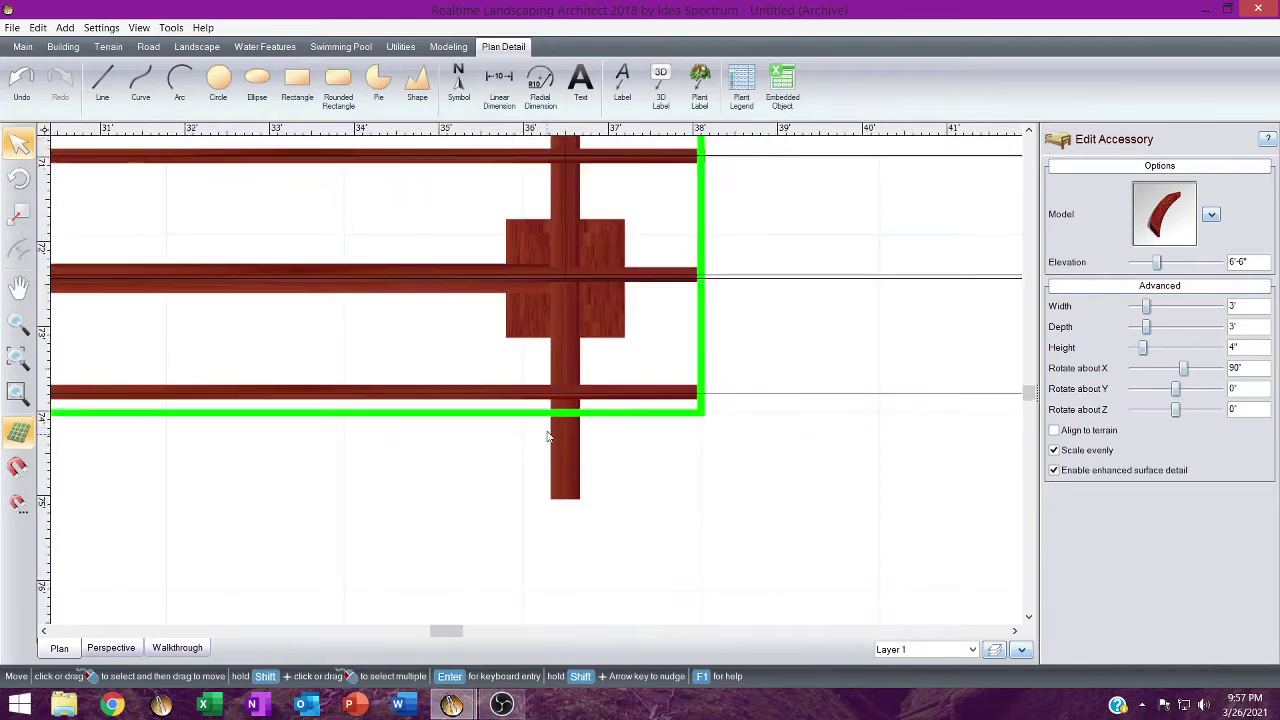
pyautogui.scroll(-3, 516, 399)
pyautogui.moveTo(386, 368); pyautogui.dragTo(421, 545, button='middle')
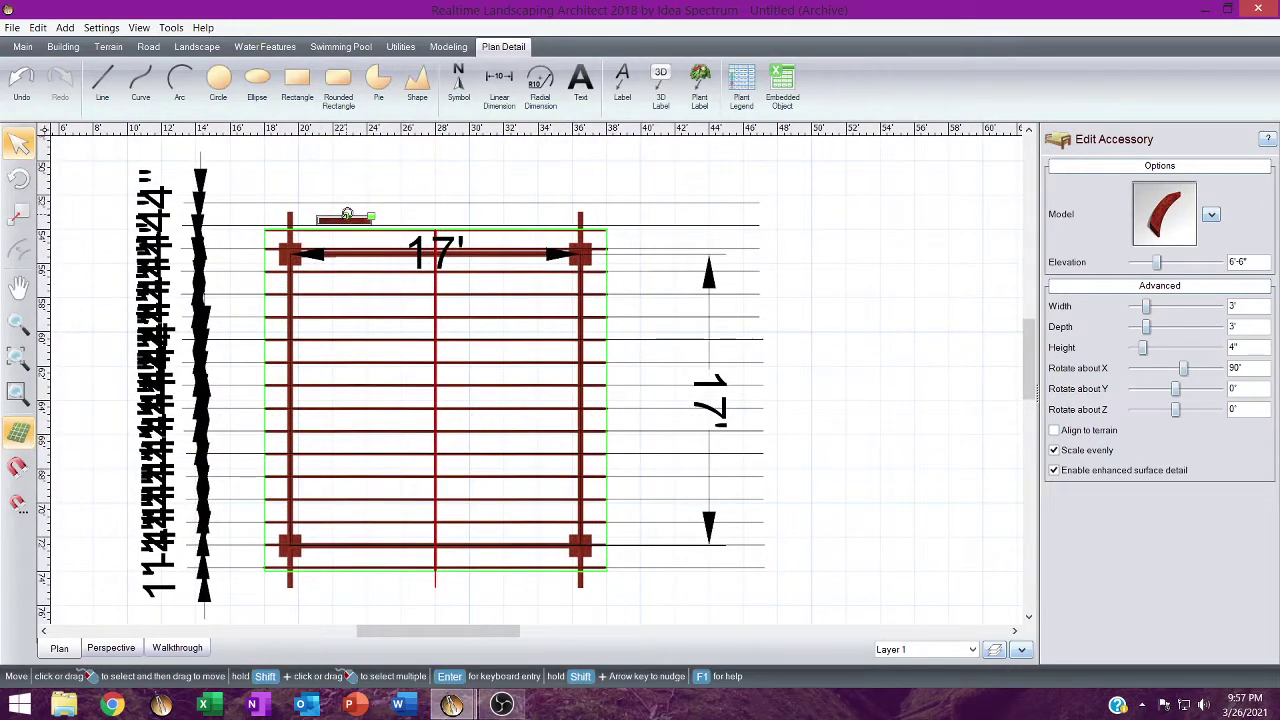
pyautogui.moveTo(346, 214); pyautogui.dragTo(298, 370)
pyautogui.moveTo(350, 217); pyautogui.dragTo(556, 252)
pyautogui.click(101, 652)
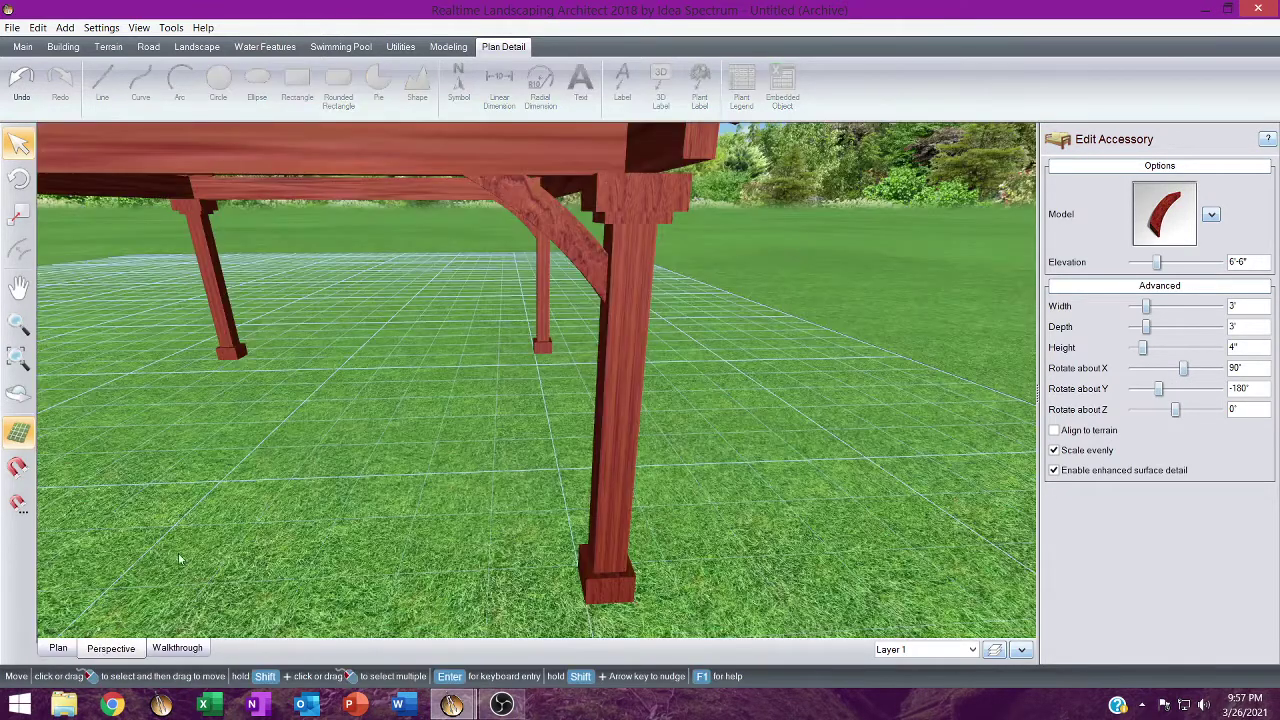
# Move the rotated knee brace to the far post at the other end of the first brace's cross beam.
pyautogui.moveTo(371, 332); pyautogui.dragTo(1160, 342, button='right')
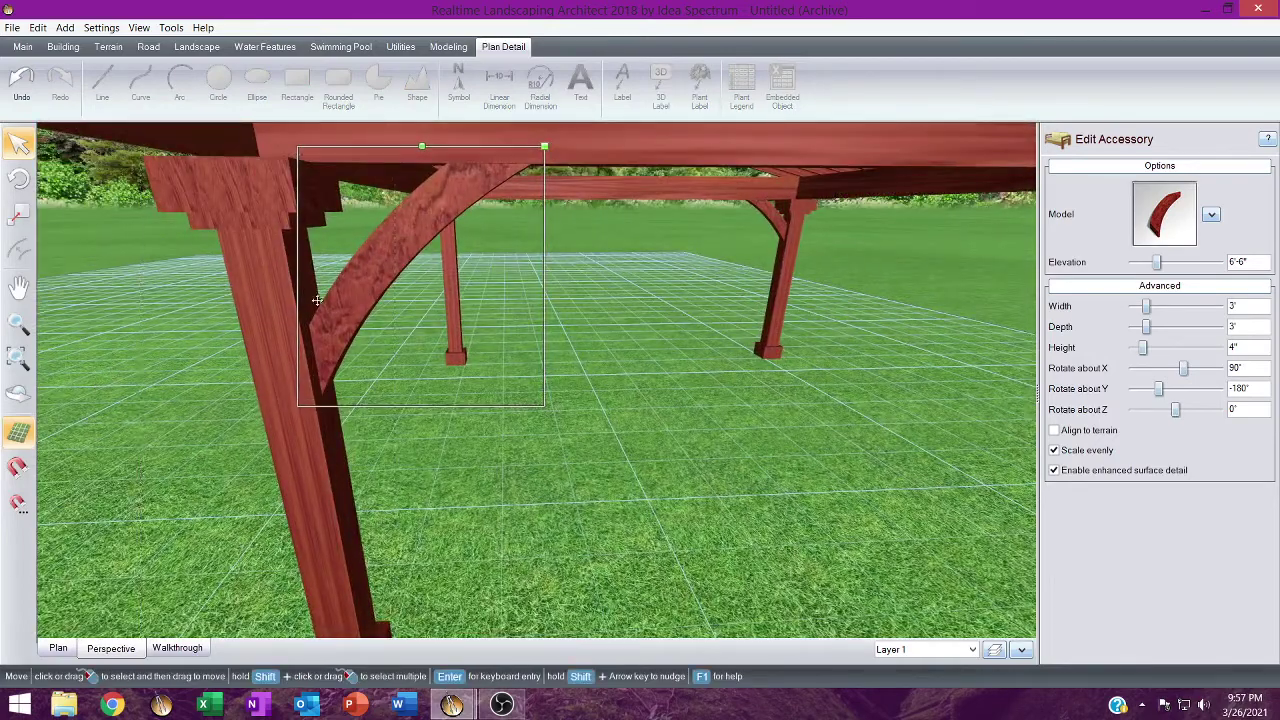
pyautogui.moveTo(110, 368); pyautogui.dragTo(328, 312, button='right')
pyautogui.moveTo(410, 336); pyautogui.dragTo(370, 343)
pyautogui.moveTo(384, 336); pyautogui.dragTo(603, 390, button='right')
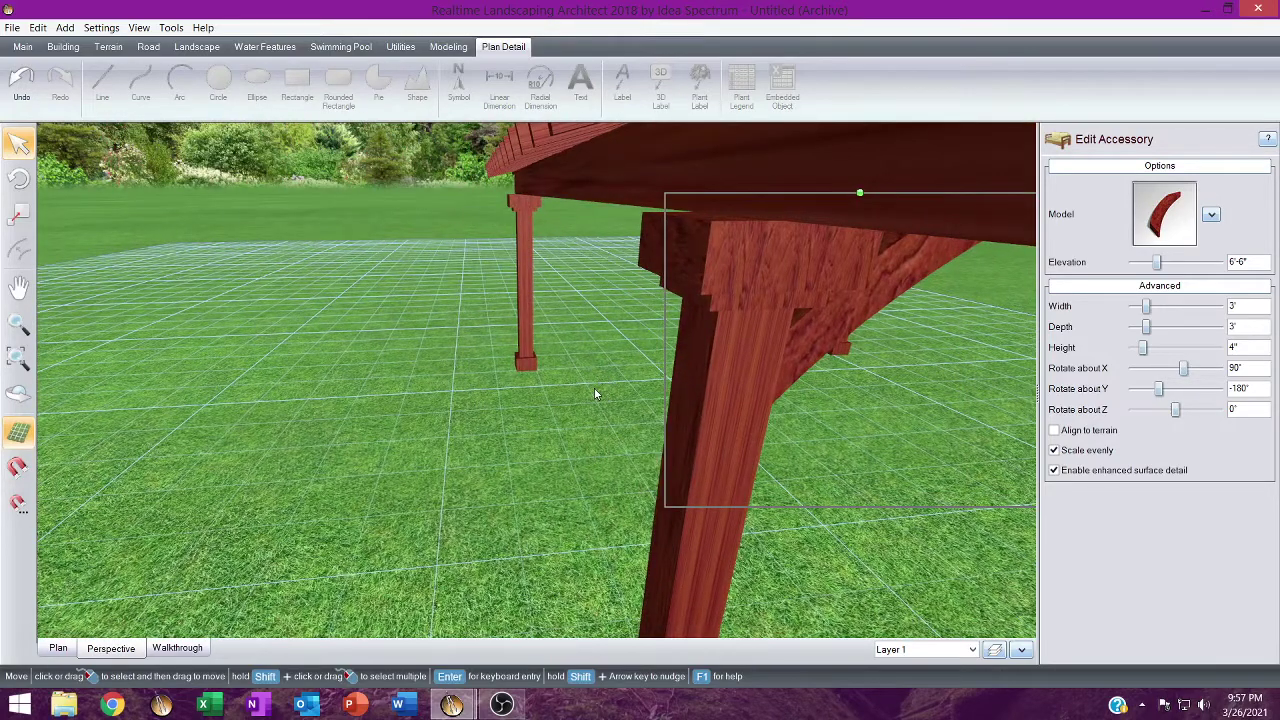
pyautogui.moveTo(594, 390); pyautogui.dragTo(510, 196)
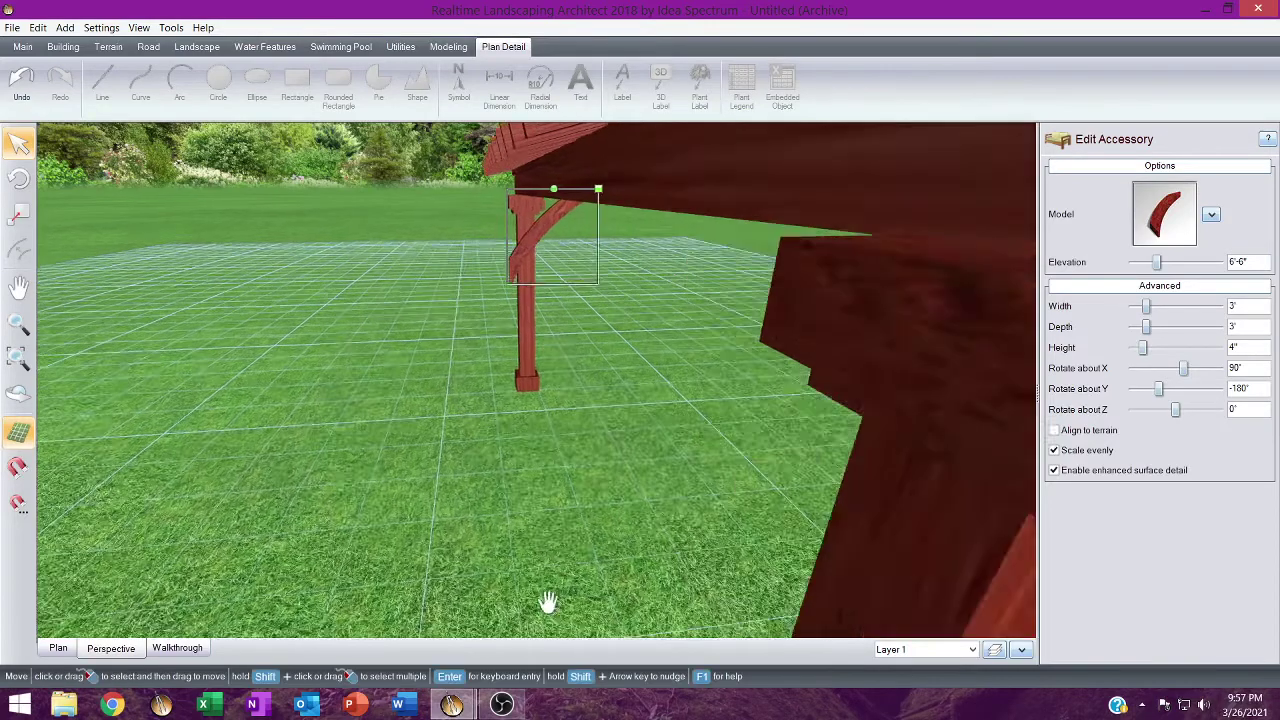
# Align the second knee brace under the cross beam and seat its lower end against the post, mirroring the first brace.
pyautogui.scroll(3, 548, 601)
pyautogui.moveTo(550, 332); pyautogui.dragTo(554, 282)
pyautogui.moveTo(534, 298); pyautogui.dragTo(470, 411, button='middle')
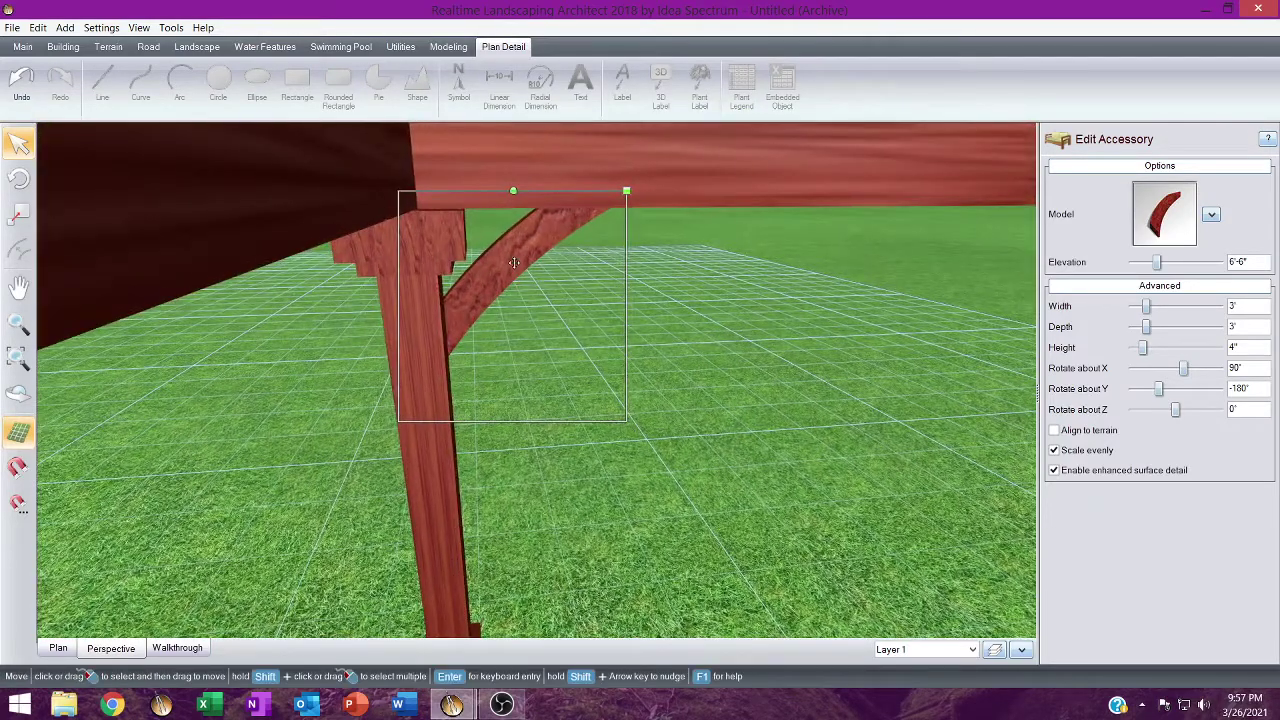
pyautogui.moveTo(513, 262); pyautogui.dragTo(514, 275)
pyautogui.moveTo(520, 274); pyautogui.dragTo(250, 289, button='middle')
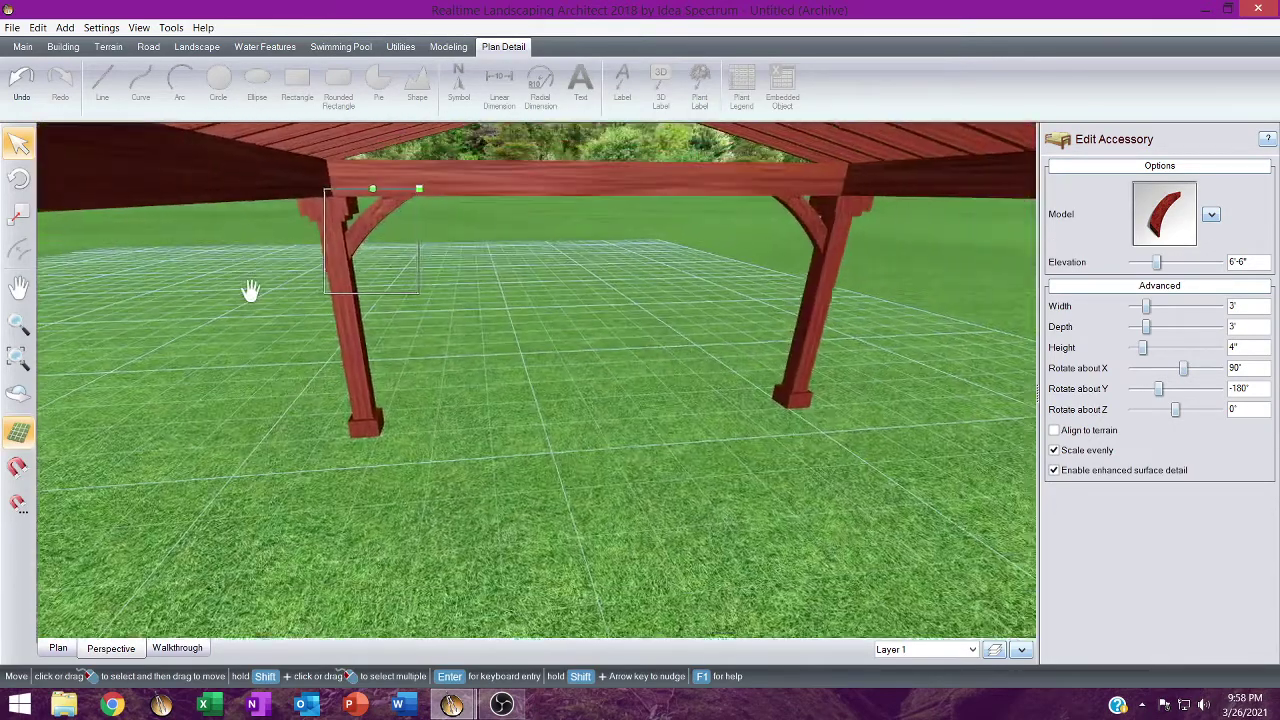
# Paste a third knee brace and rotate it about Y to 90°, parallel to the side beam.
pyautogui.hotkey('ctrl', 'v')
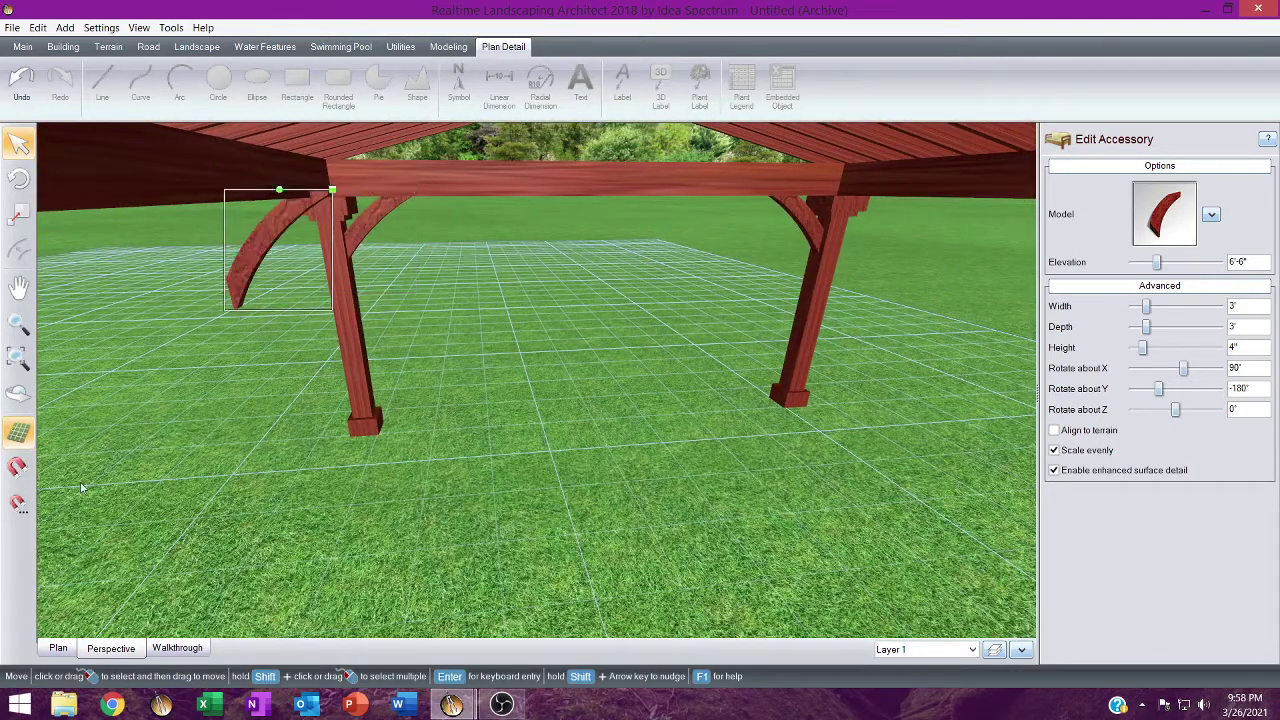
pyautogui.click(58, 648)
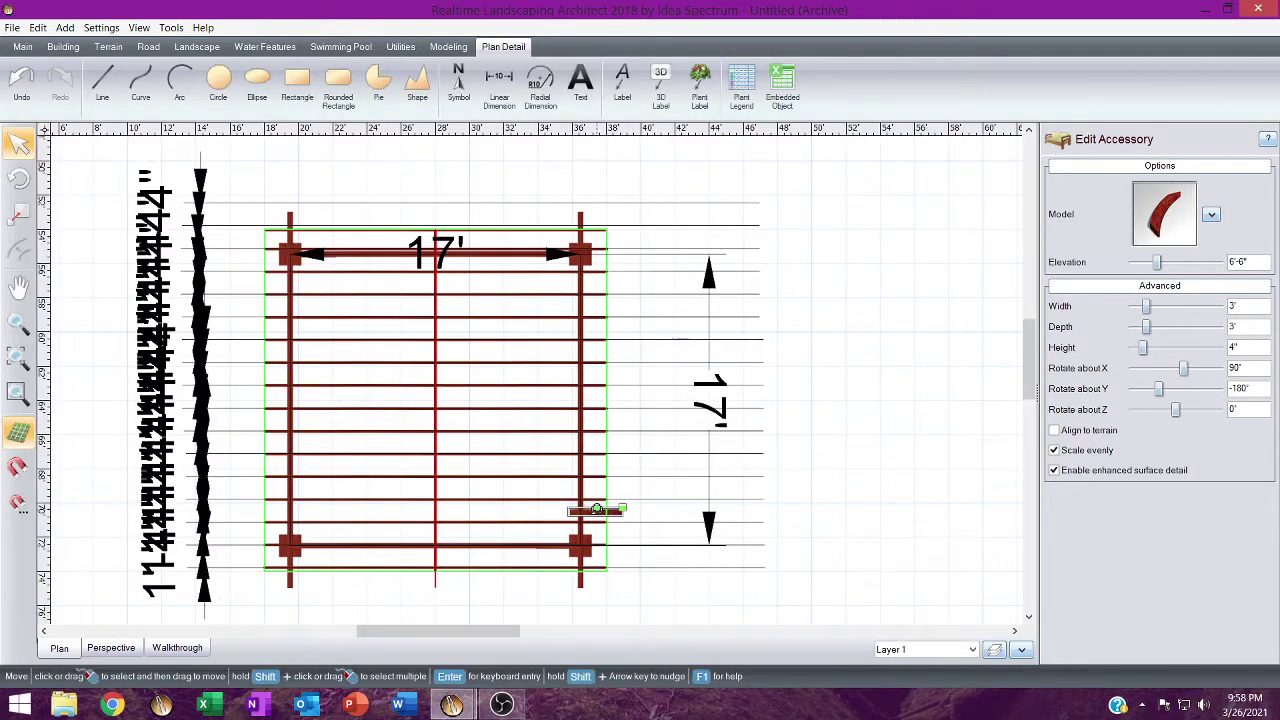
pyautogui.moveTo(596, 509); pyautogui.dragTo(628, 527)
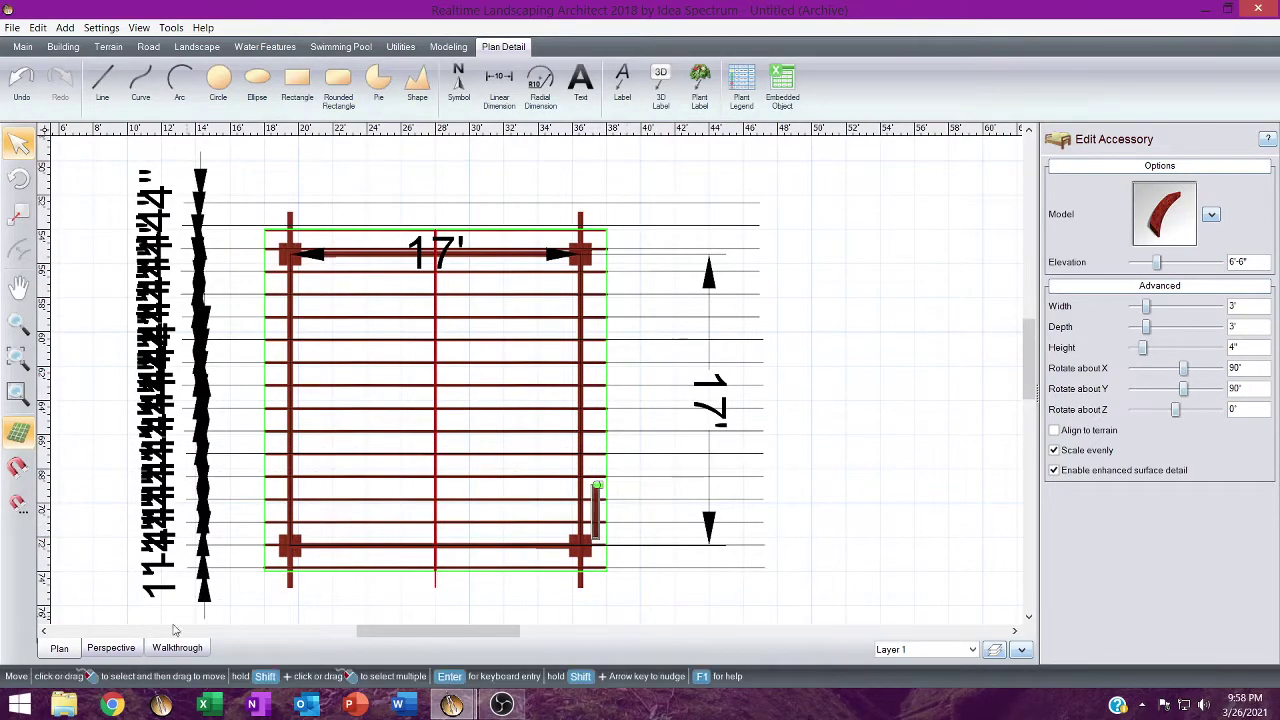
pyautogui.click(110, 648)
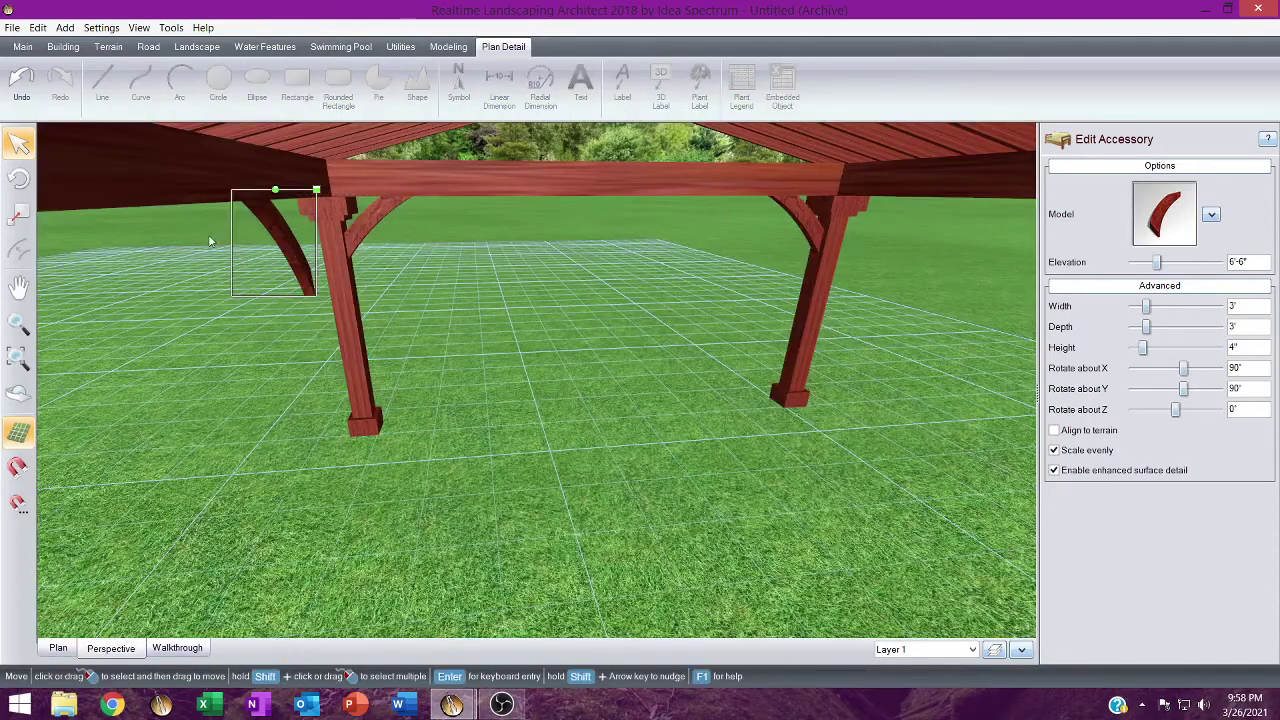
# Move the third knee brace beneath the side beam, up to the corner post that holds the second brace.
pyautogui.scroll(3, 343, 380)
pyautogui.moveTo(449, 361); pyautogui.dragTo(502, 359, button='middle')
pyautogui.moveTo(502, 359); pyautogui.dragTo(456, 480, button='right')
pyautogui.moveTo(631, 285); pyautogui.dragTo(583, 268)
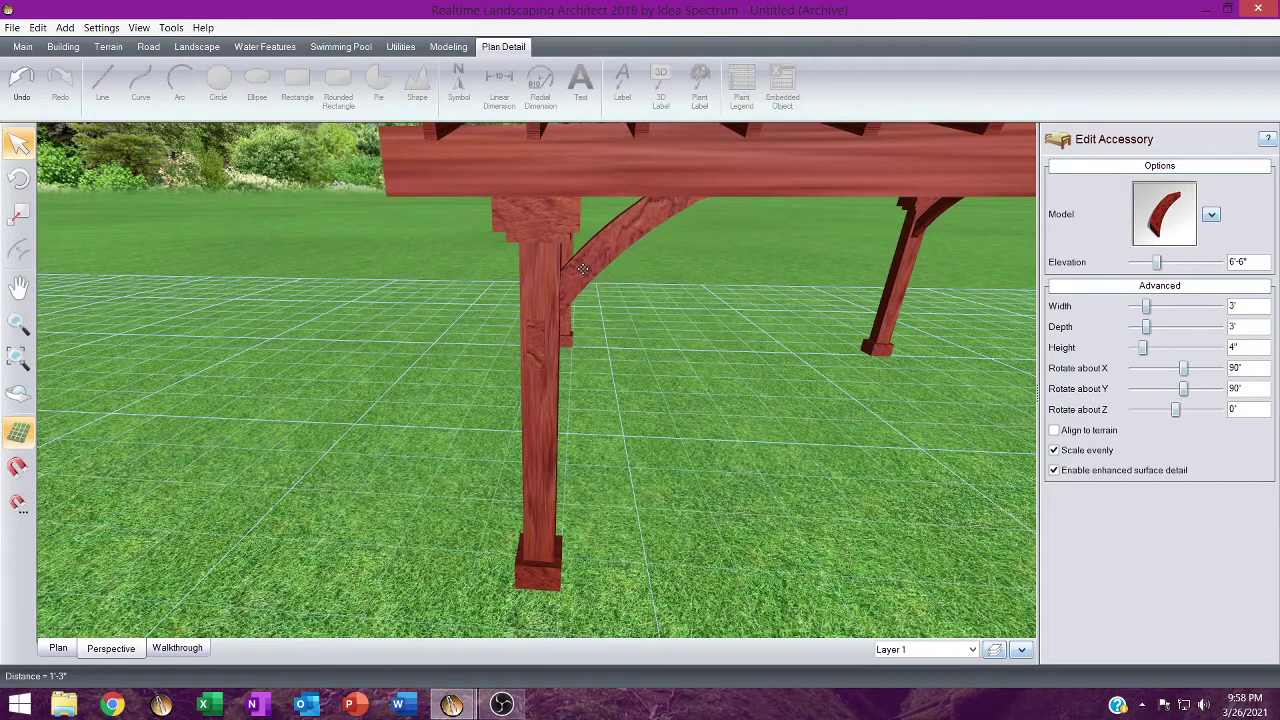
pyautogui.click(581, 272)
pyautogui.scroll(2, 571, 406)
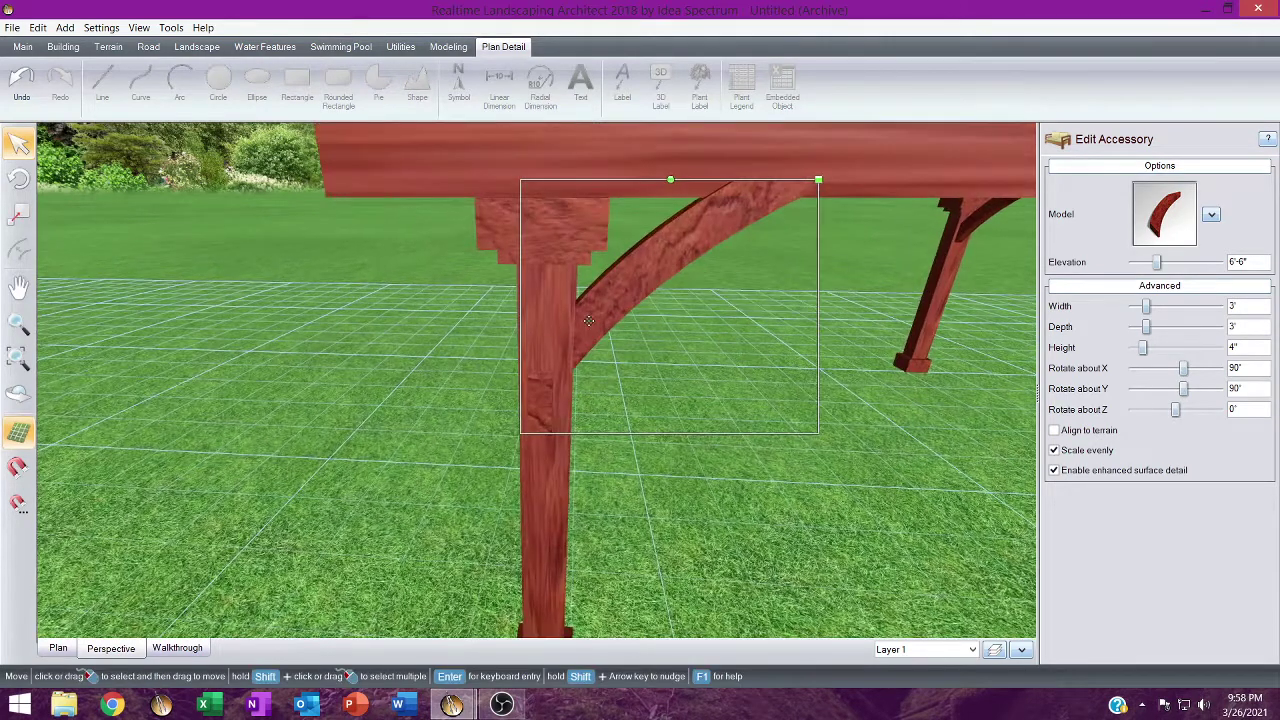
pyautogui.moveTo(589, 320); pyautogui.dragTo(563, 273)
# Center the third knee brace under the side beam and fit its lower end to the corner post's face.
pyautogui.moveTo(525, 410); pyautogui.dragTo(506, 570, button='middle')
pyautogui.moveTo(570, 273); pyautogui.dragTo(580, 191)
pyautogui.moveTo(580, 191); pyautogui.dragTo(543, 614, button='middle')
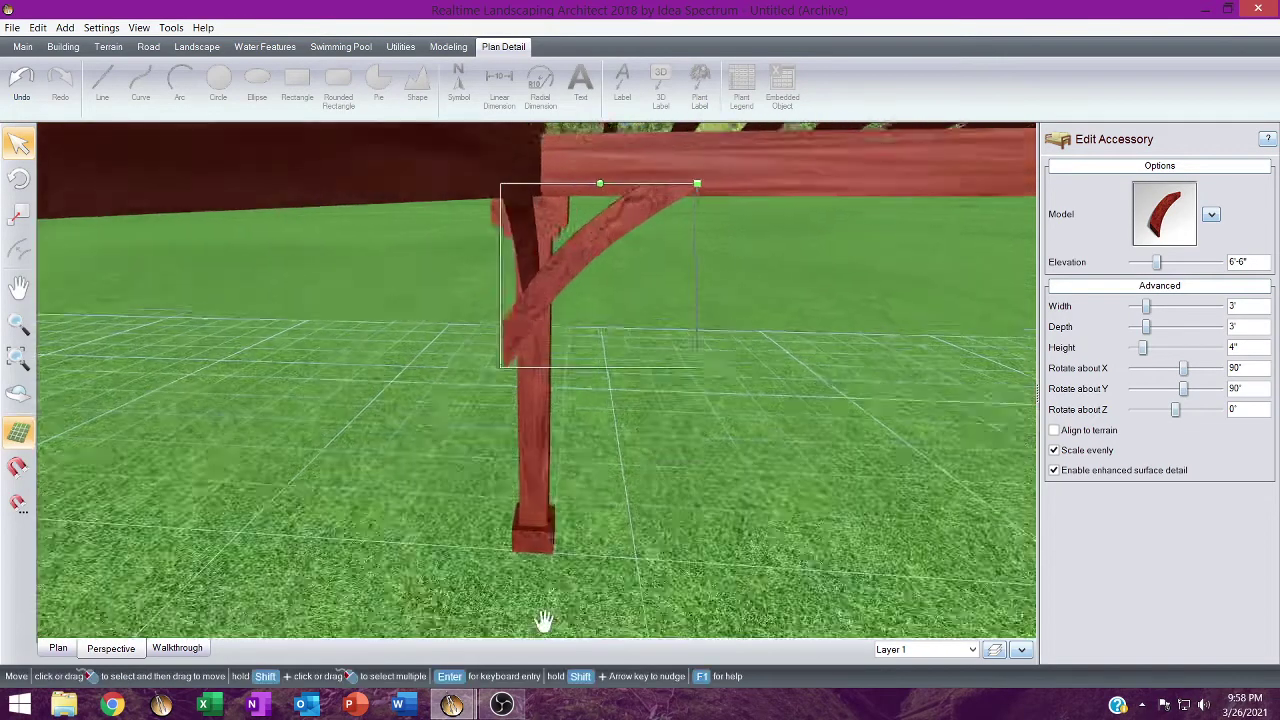
pyautogui.scroll(3, 541, 236)
pyautogui.moveTo(588, 306); pyautogui.dragTo(600, 278)
pyautogui.moveTo(600, 278); pyautogui.dragTo(529, 129, button='middle')
pyautogui.moveTo(480, 560); pyautogui.dragTo(382, 361, button='middle')
# Duplicate the side-beam knee brace and rotate the copy about Y to -90°.
pyautogui.hotkey('ctrl', 'c')
pyautogui.hotkey('ctrl', 'v')
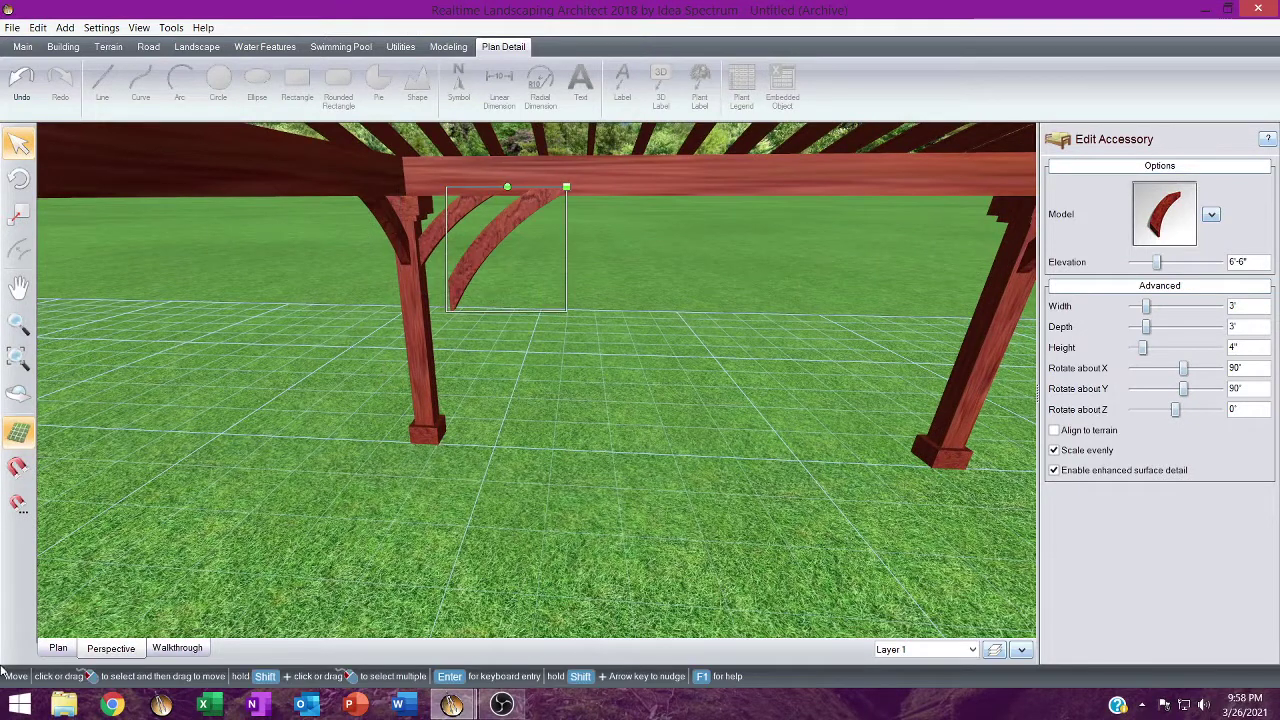
pyautogui.click(58, 648)
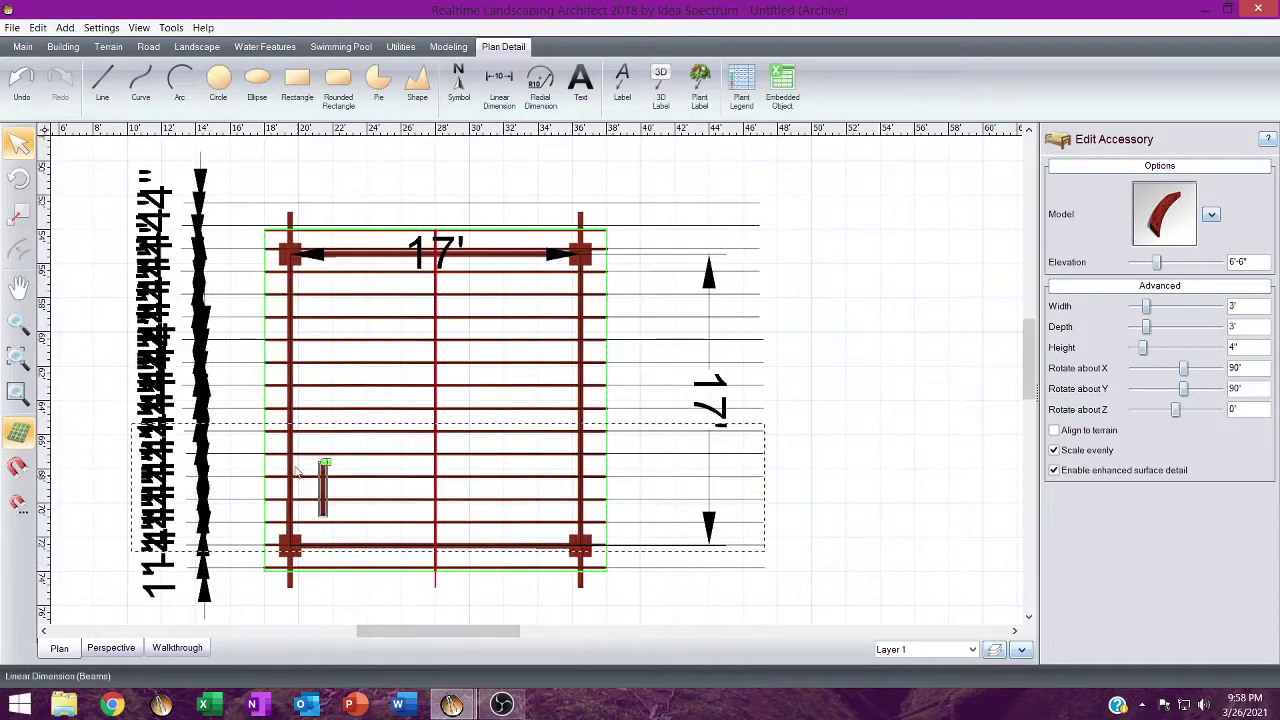
pyautogui.moveTo(322, 463); pyautogui.dragTo(321, 560)
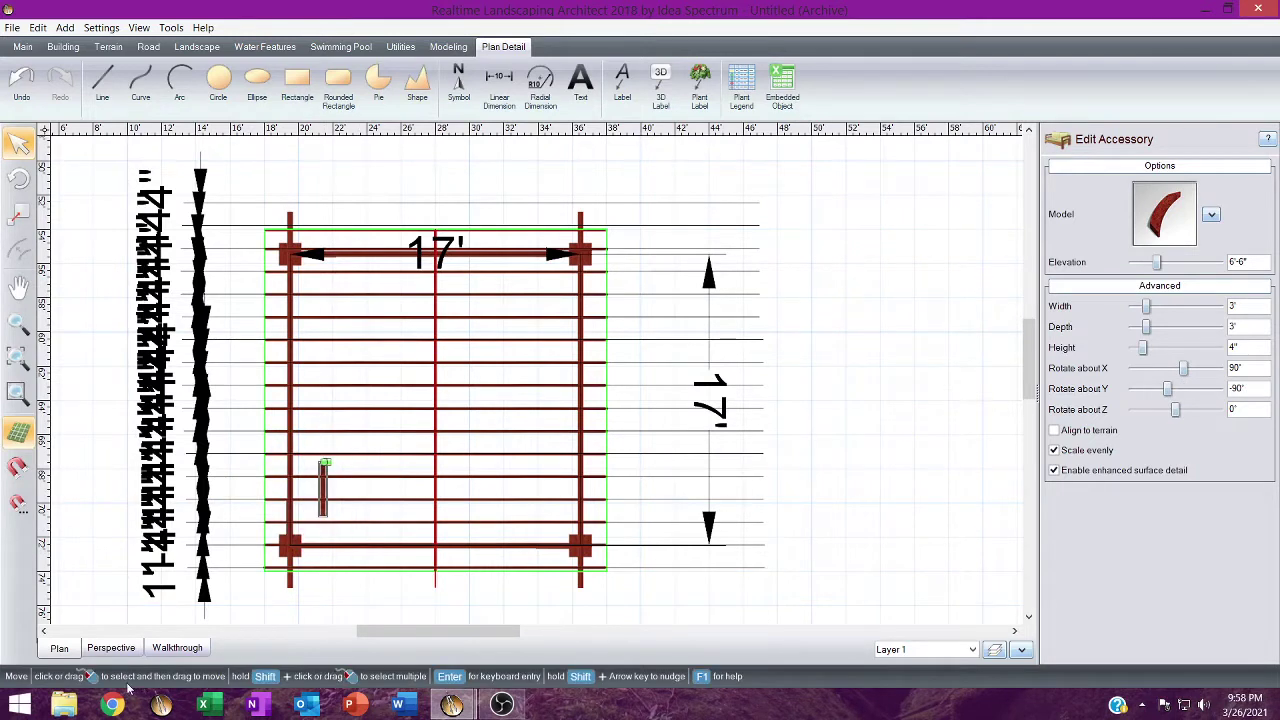
pyautogui.click(110, 648)
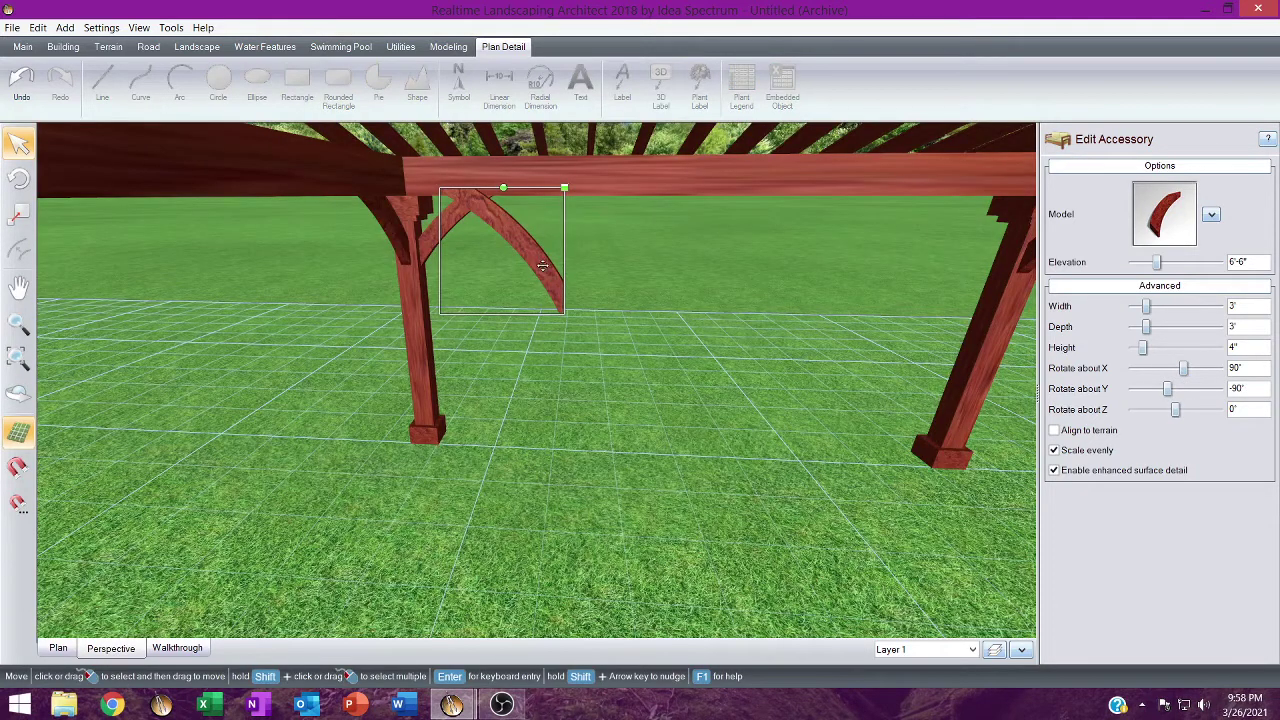
# Move the duplicated knee brace along the side beam and fit its lower end against the opposite corner post.
pyautogui.moveTo(542, 265); pyautogui.dragTo(958, 325)
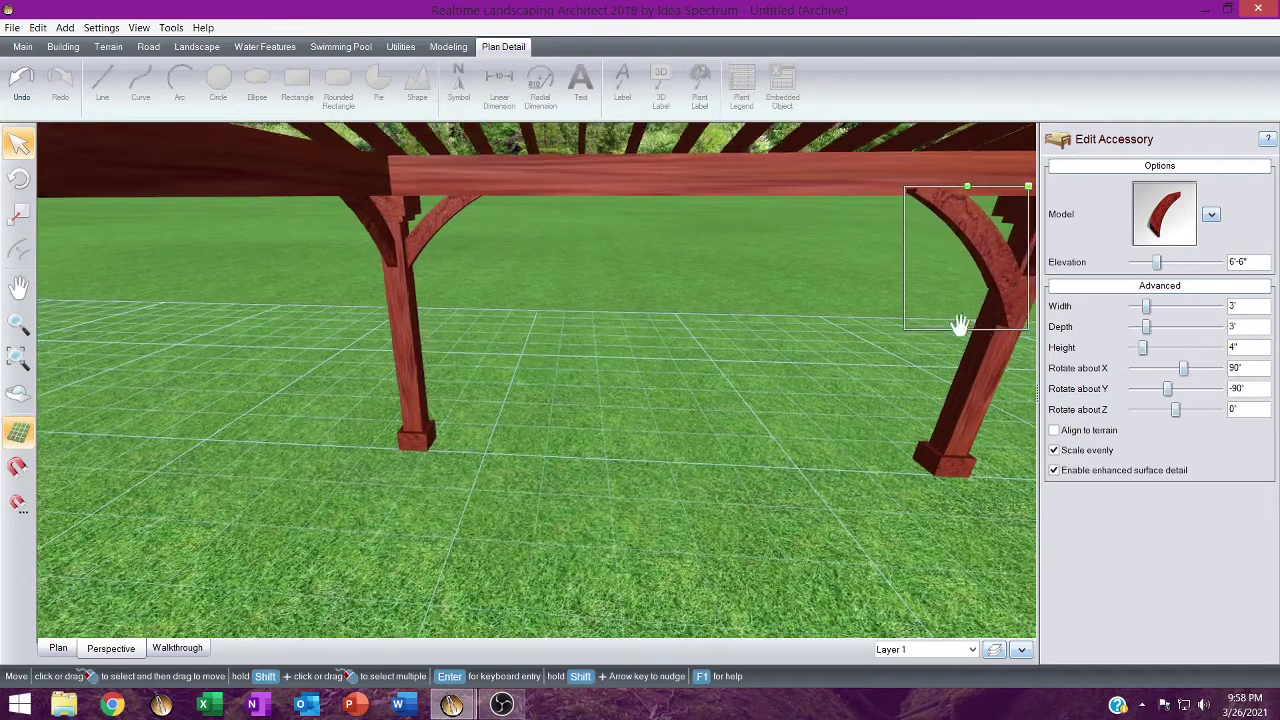
pyautogui.moveTo(960, 325); pyautogui.dragTo(350, 593, button='middle')
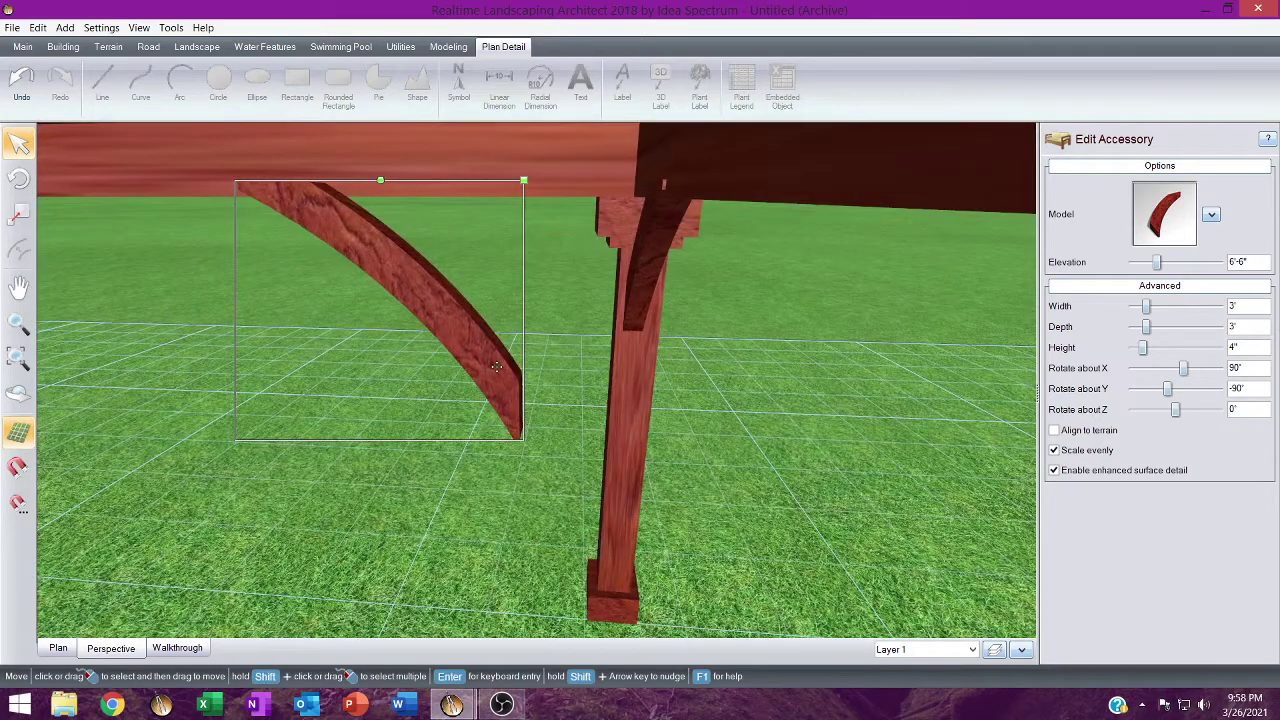
pyautogui.moveTo(496, 367); pyautogui.dragTo(645, 340)
pyautogui.moveTo(651, 363); pyautogui.dragTo(712, 130, button='middle')
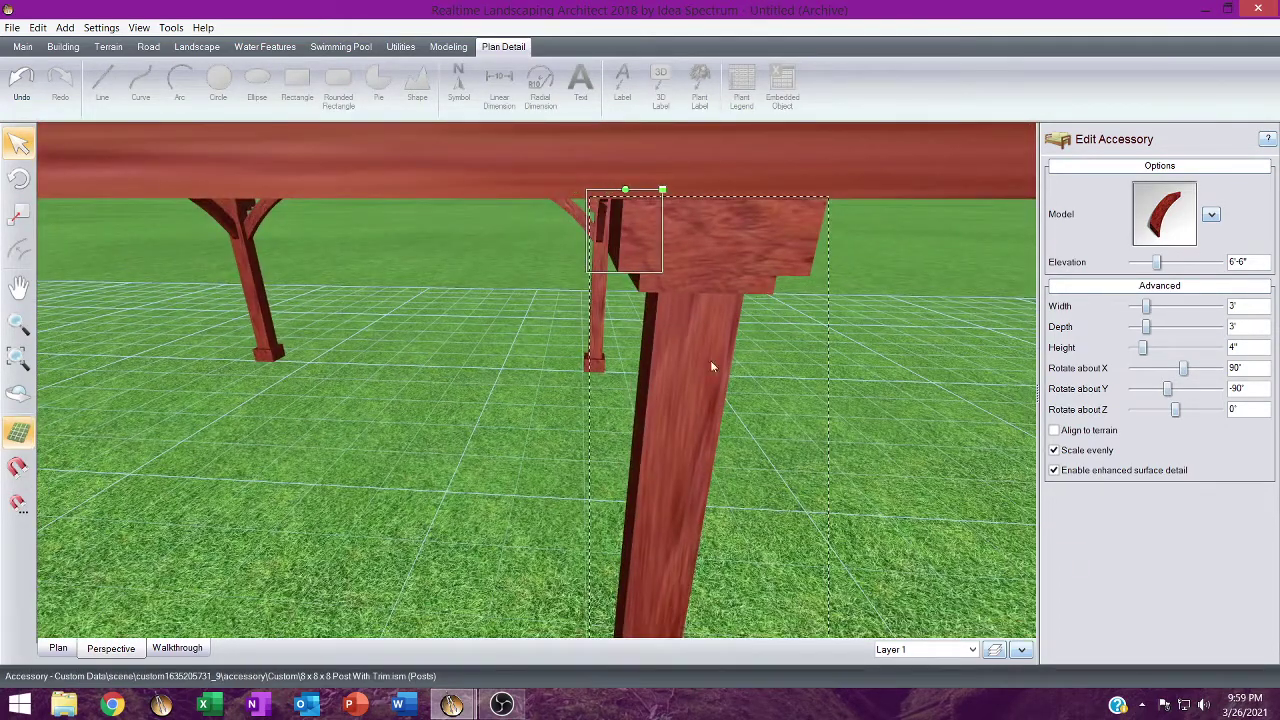
pyautogui.moveTo(629, 218); pyautogui.dragTo(564, 572)
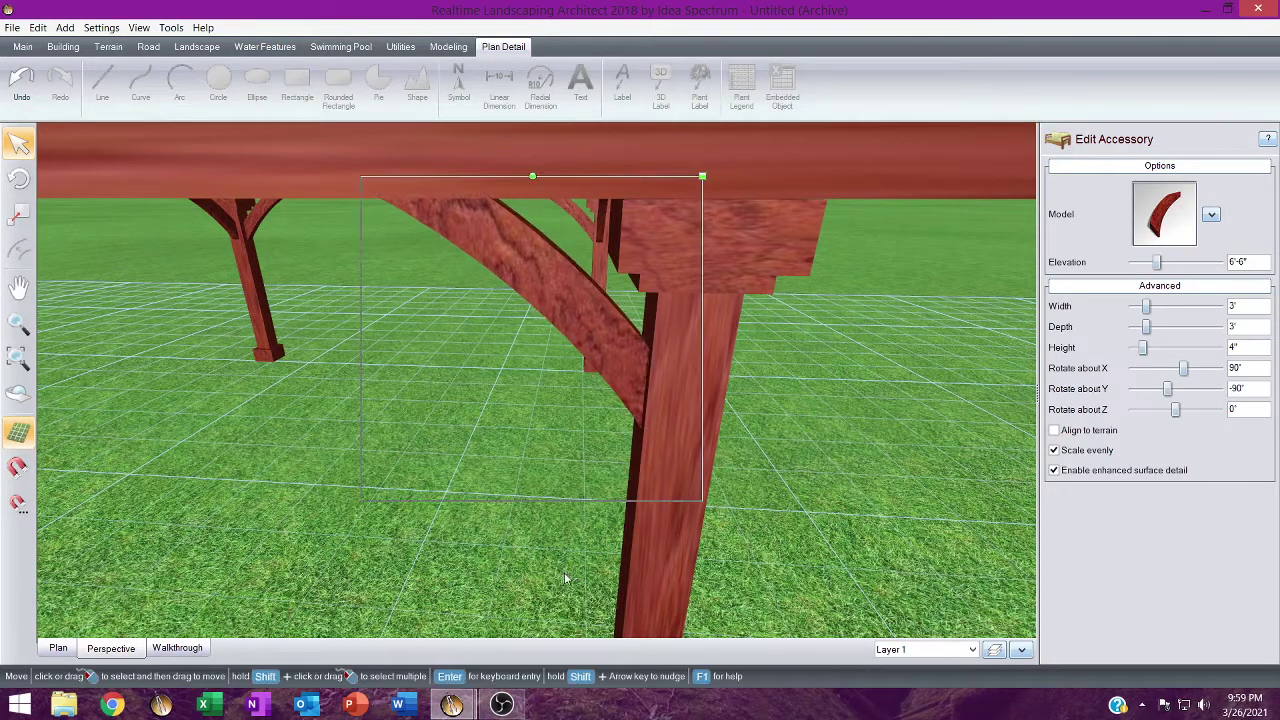
# Examine the placed knee braces and the open rafter framing from the gable end and from above.
pyautogui.moveTo(564, 572); pyautogui.dragTo(444, 539, button='middle')
pyautogui.scroll(-10, 457, 545)
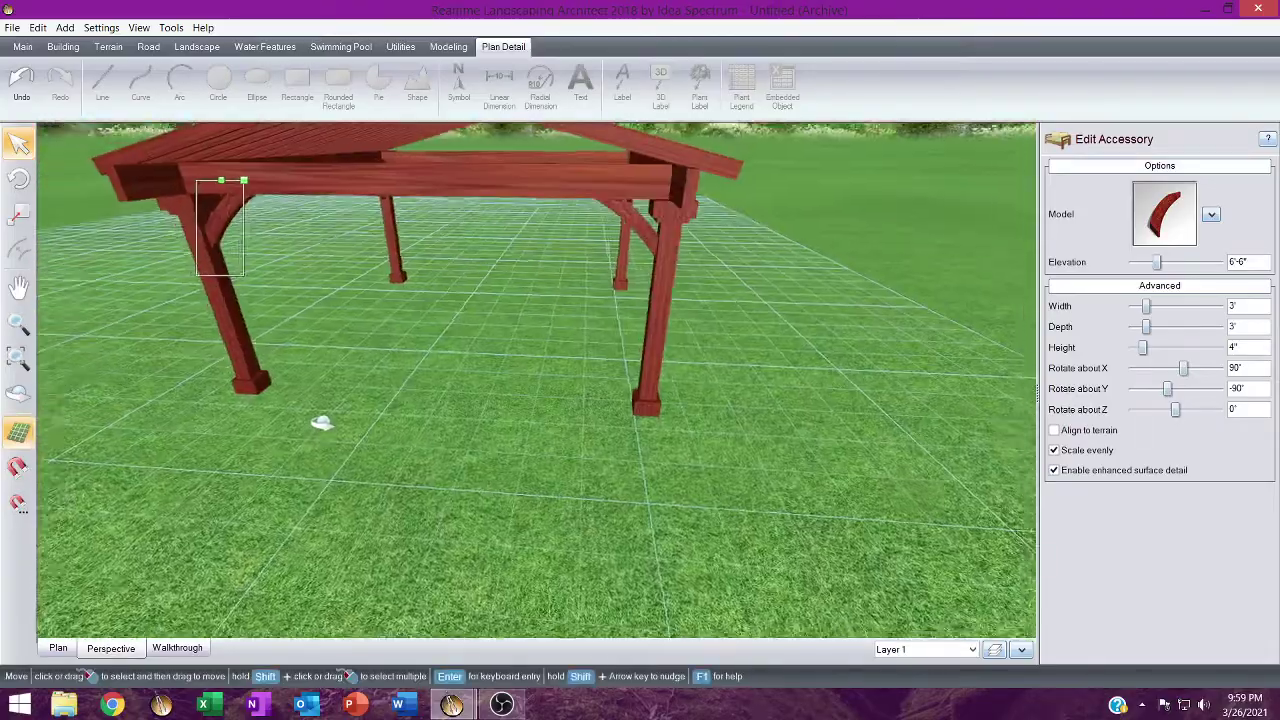
pyautogui.moveTo(321, 422); pyautogui.dragTo(334, 431, button='right')
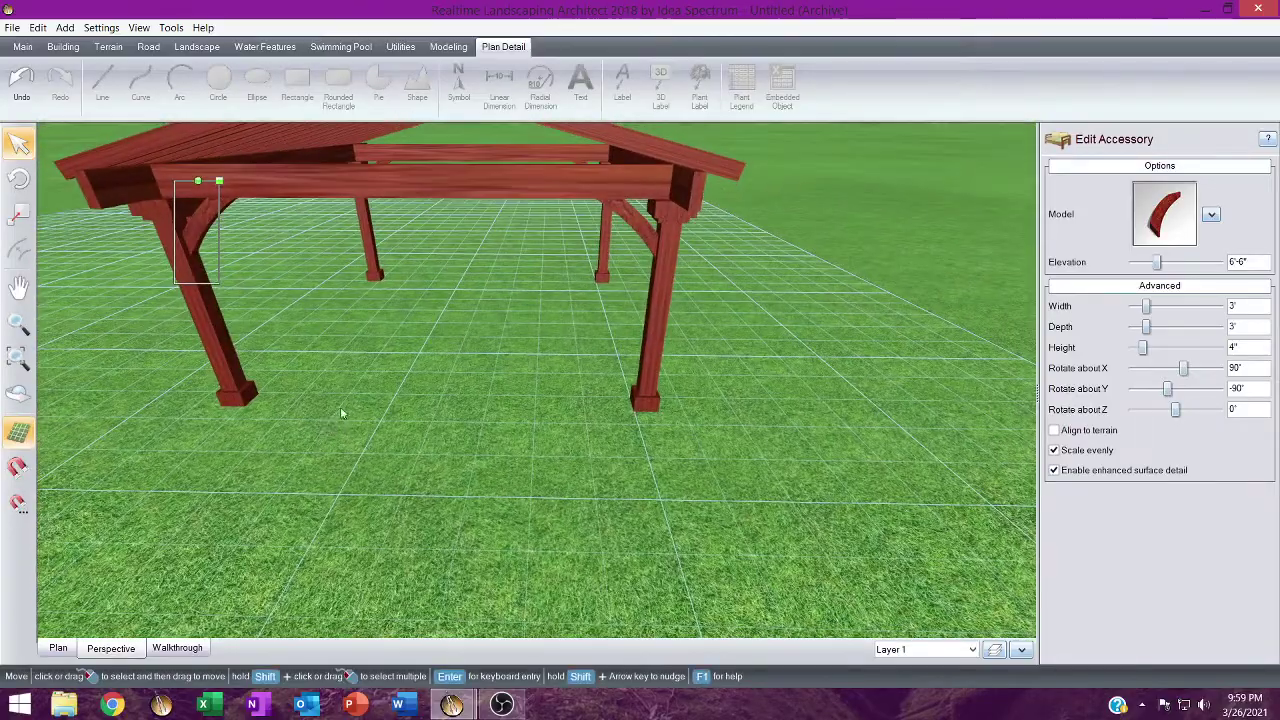
pyautogui.scroll(3, 564, 208)
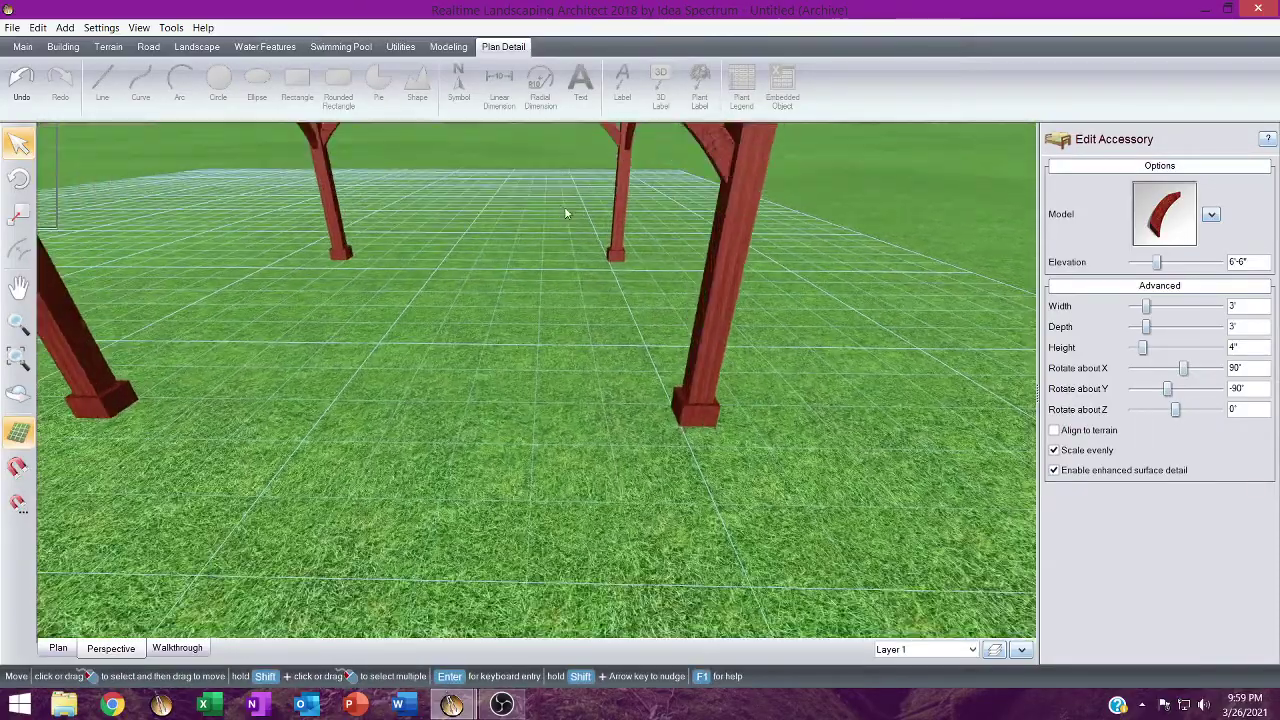
pyautogui.scroll(-5, 565, 208)
pyautogui.moveTo(565, 208); pyautogui.dragTo(567, 273, button='right')
pyautogui.scroll(3, 555, 276)
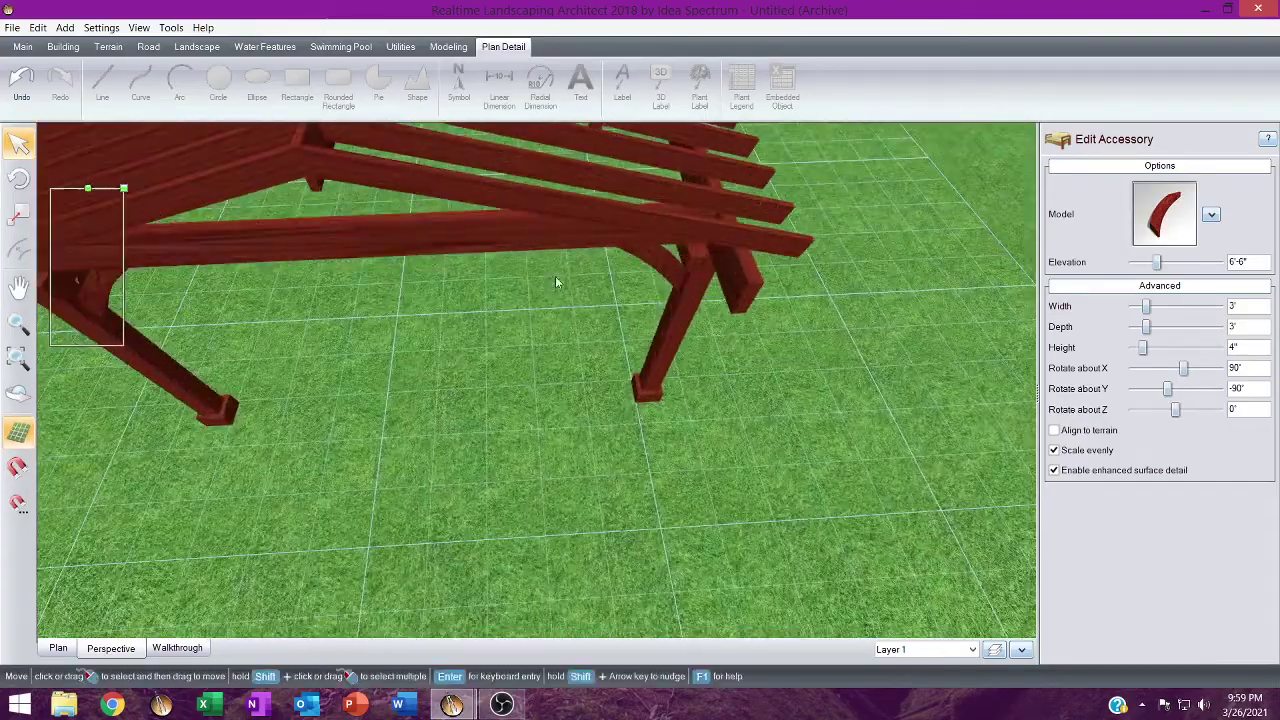
pyautogui.scroll(-4, 554, 280)
pyautogui.moveTo(510, 283); pyautogui.dragTo(505, 343, button='middle')
pyautogui.moveTo(505, 343); pyautogui.dragTo(560, 360, button='right')
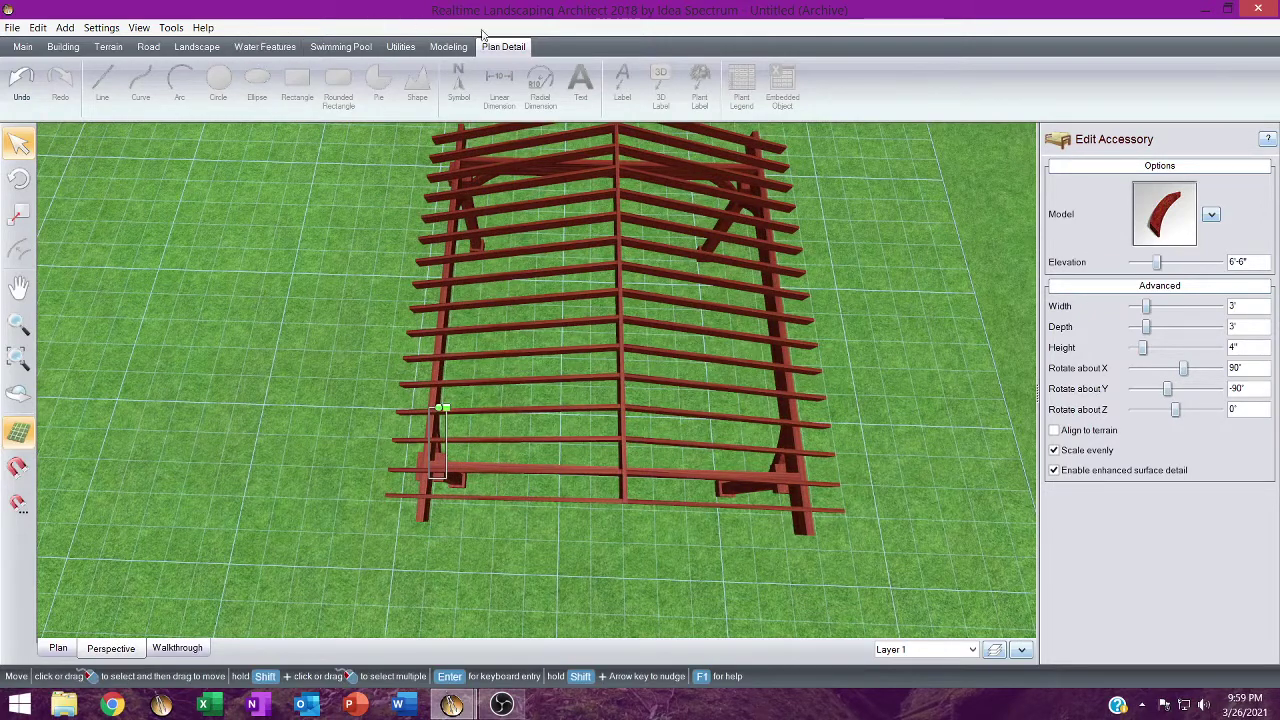
# In plan view, draw a box about 9'-11" by 20' over the roof's left half up to the ridge, with a height of 1".
pyautogui.click(447, 48)
pyautogui.click(103, 88)
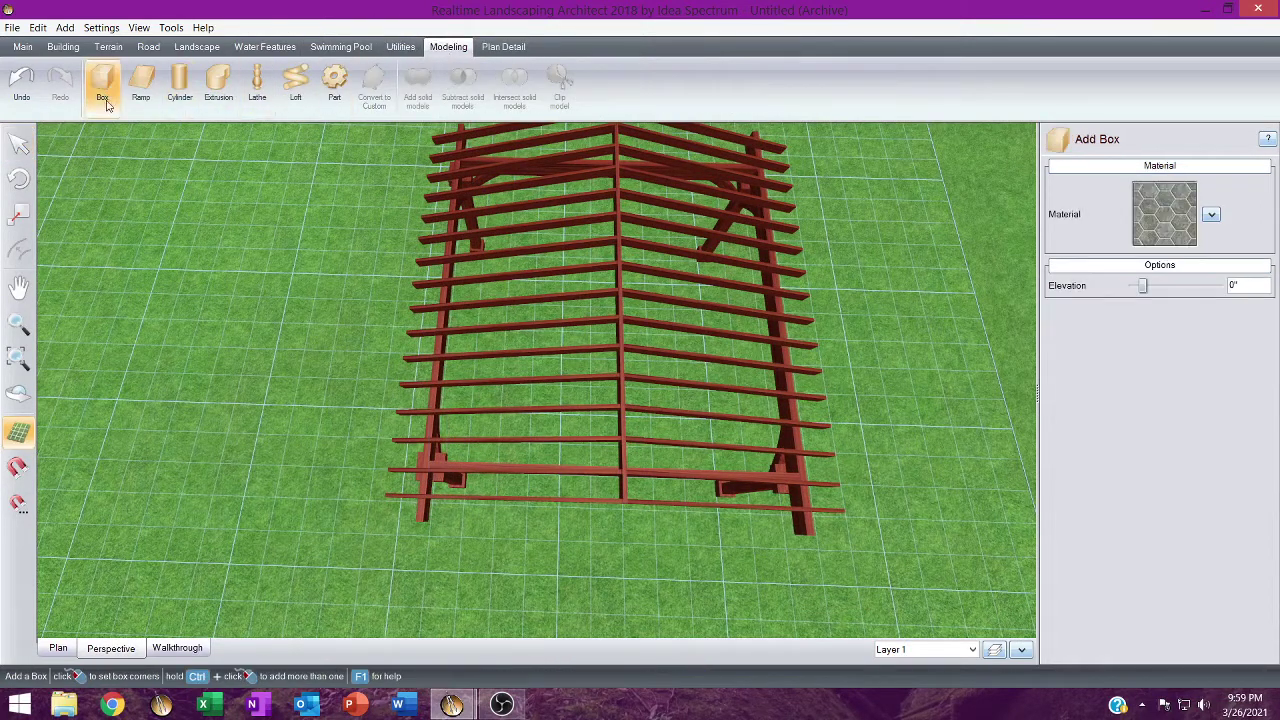
pyautogui.click(58, 649)
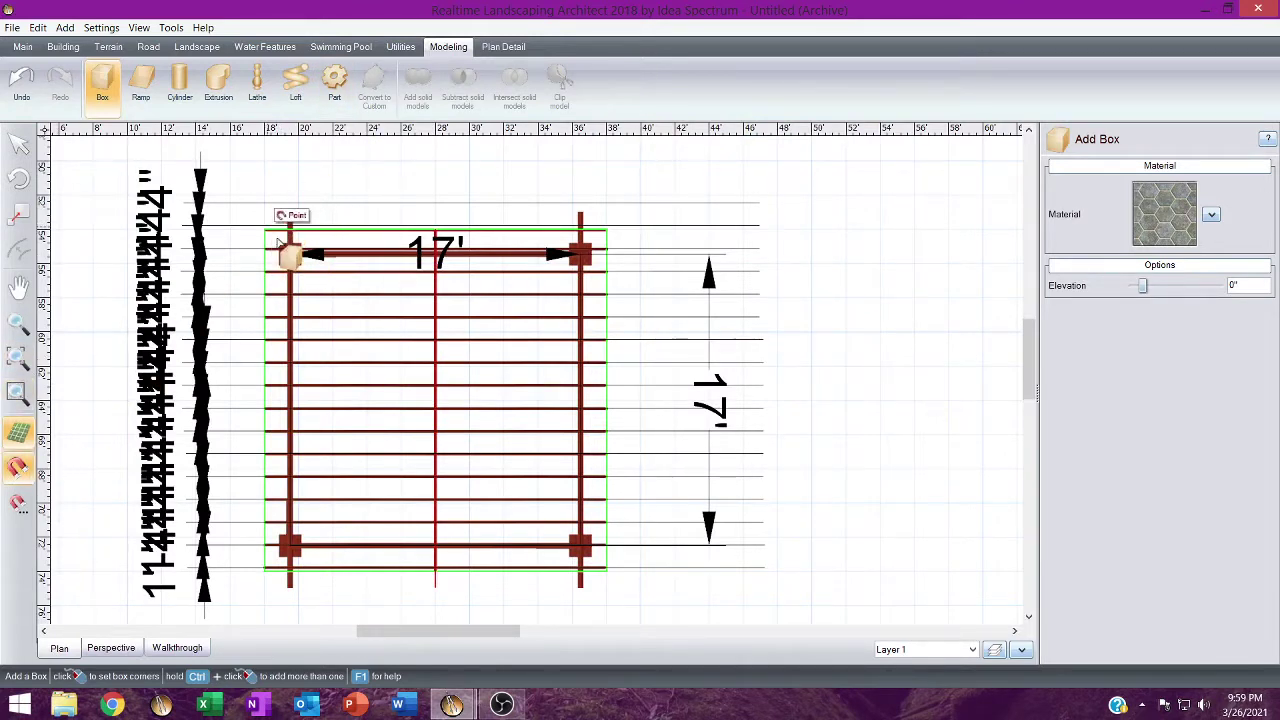
pyautogui.click(278, 240)
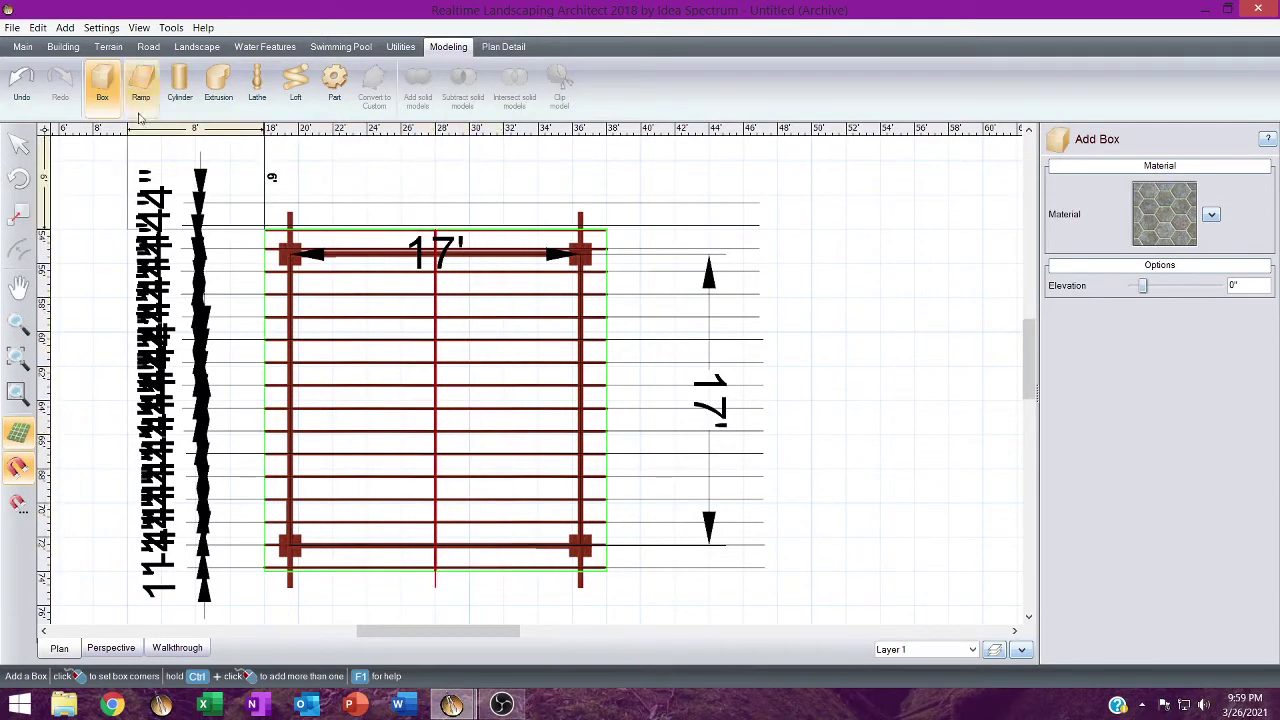
pyautogui.scroll(3, 429, 523)
pyautogui.moveTo(414, 529); pyautogui.dragTo(553, 267, button='middle')
pyautogui.click(519, 442)
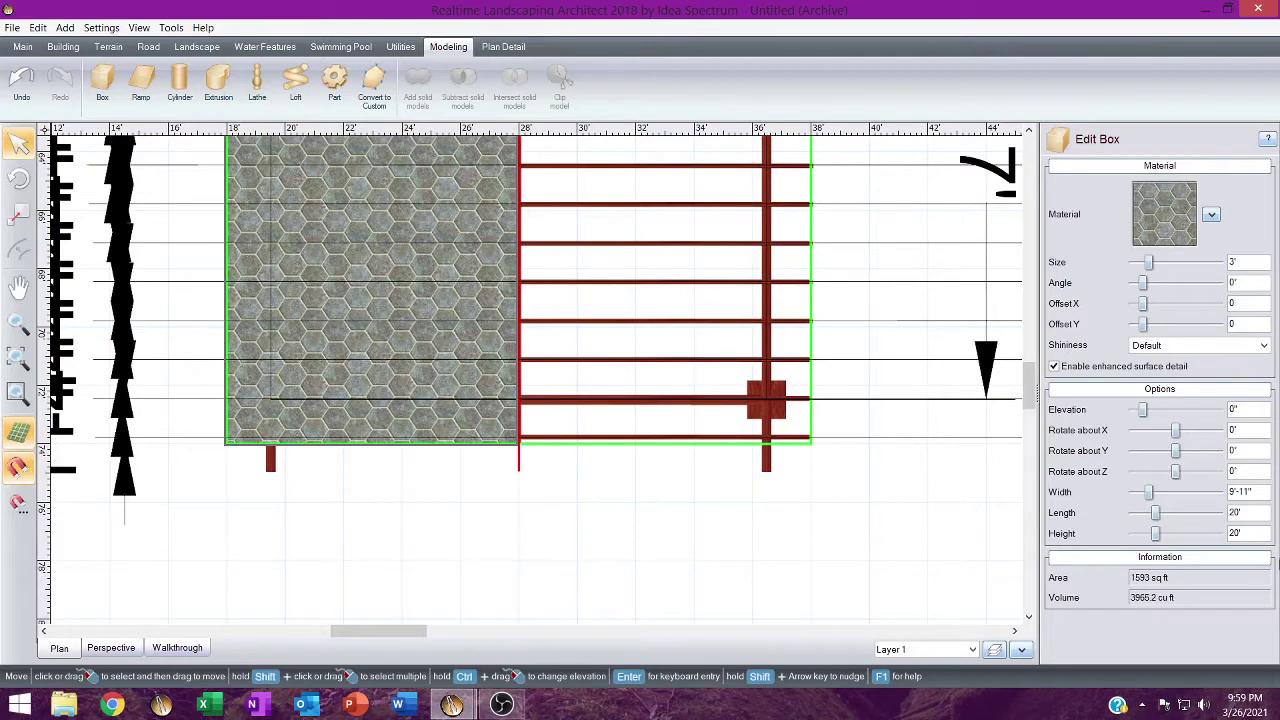
pyautogui.moveTo(1158, 533); pyautogui.dragTo(1128, 533)
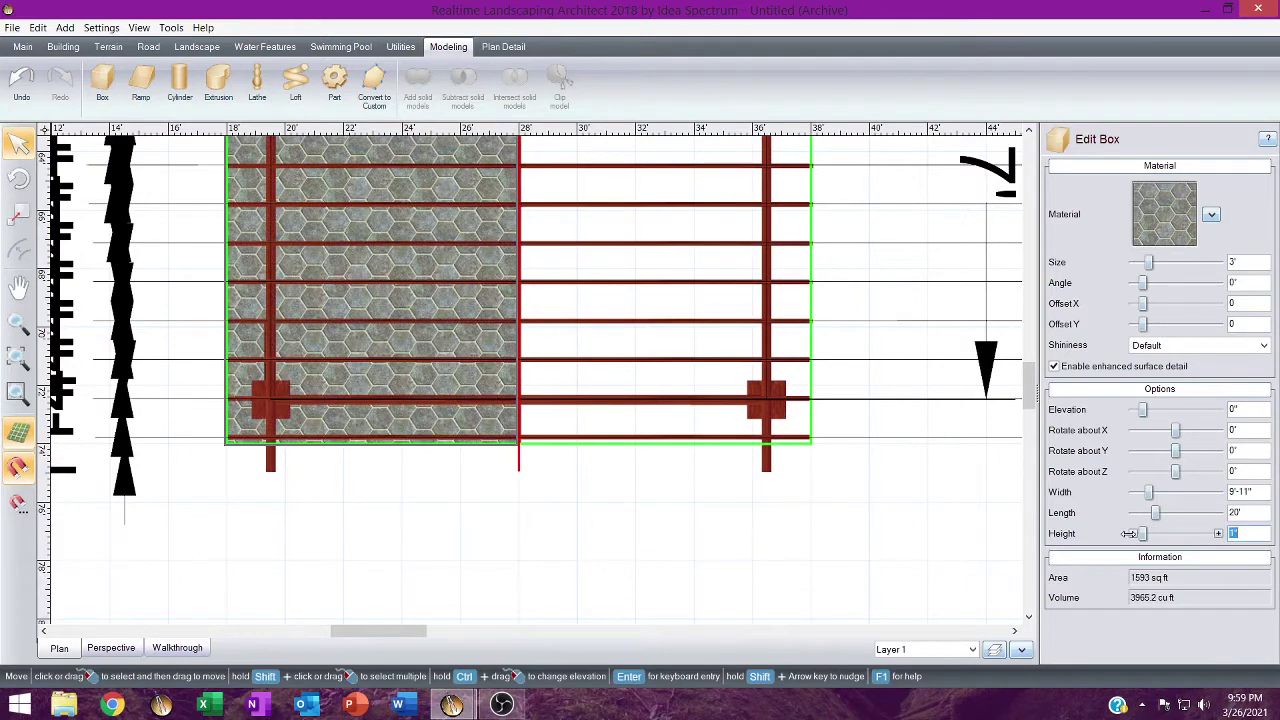
# In perspective view, rotate the flat roof box about Z to 14° to match the rafter slope.
pyautogui.click(113, 648)
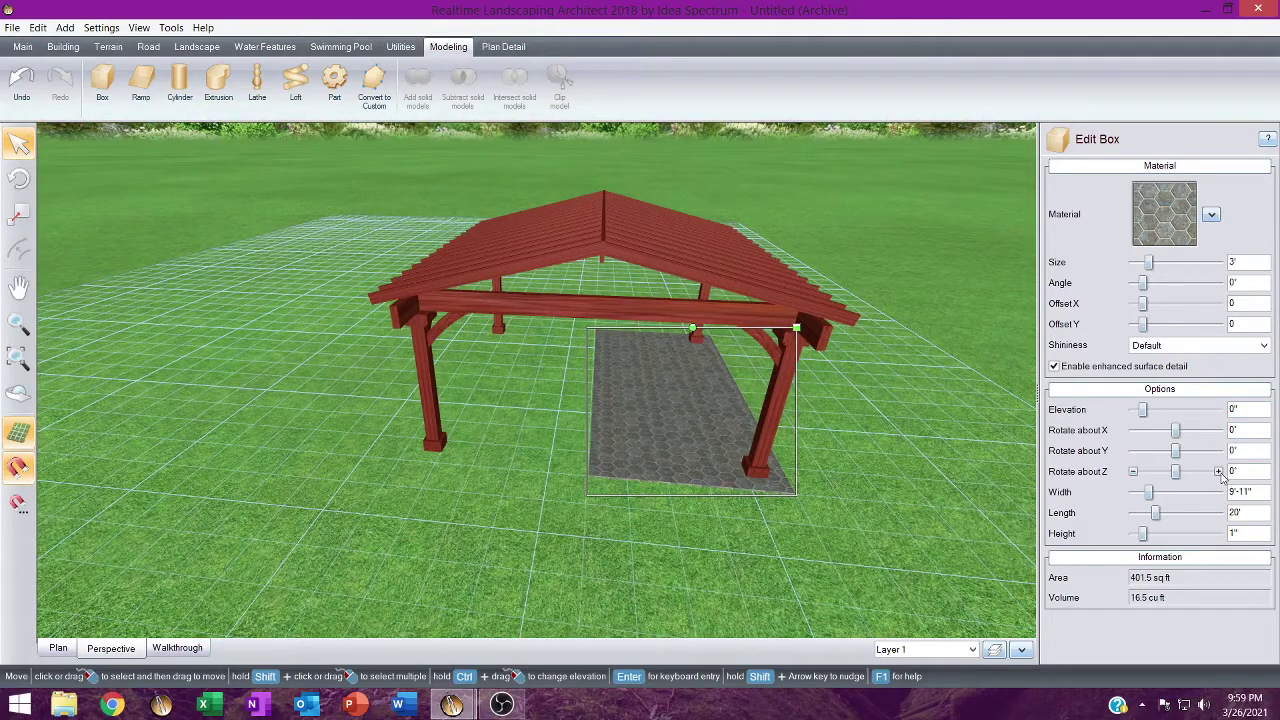
pyautogui.click(1219, 471)
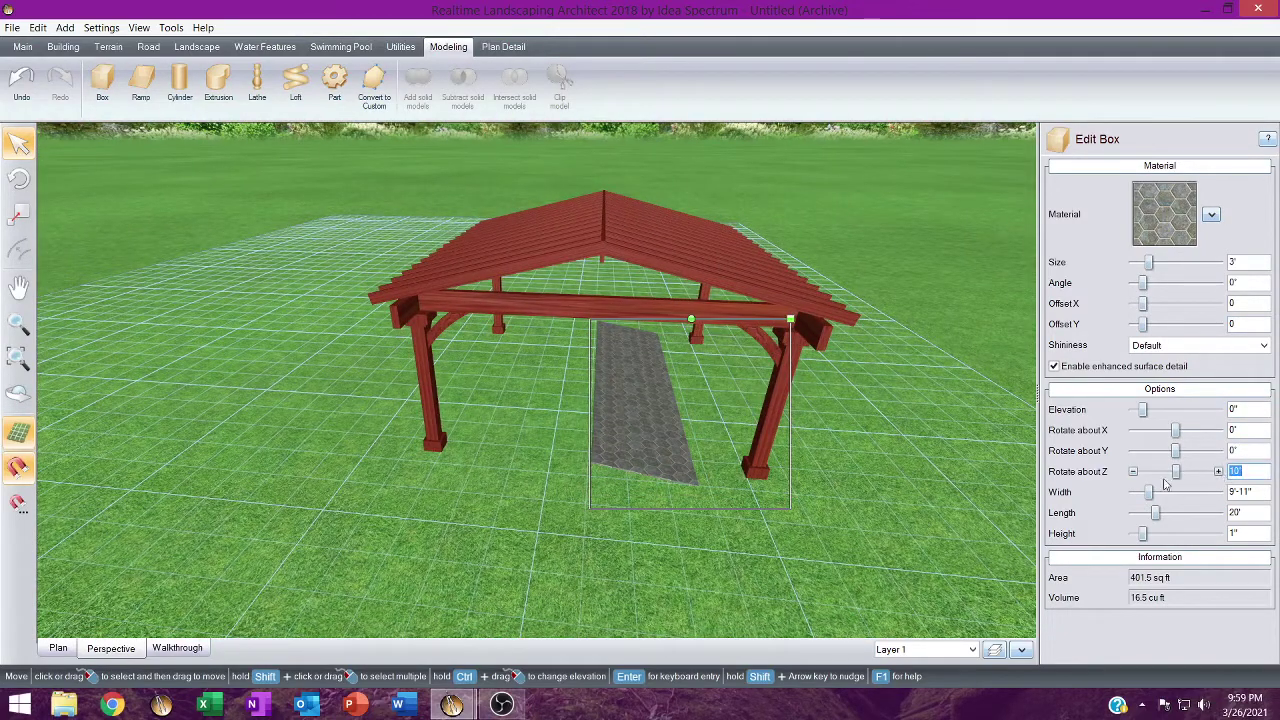
pyautogui.click(1219, 471)
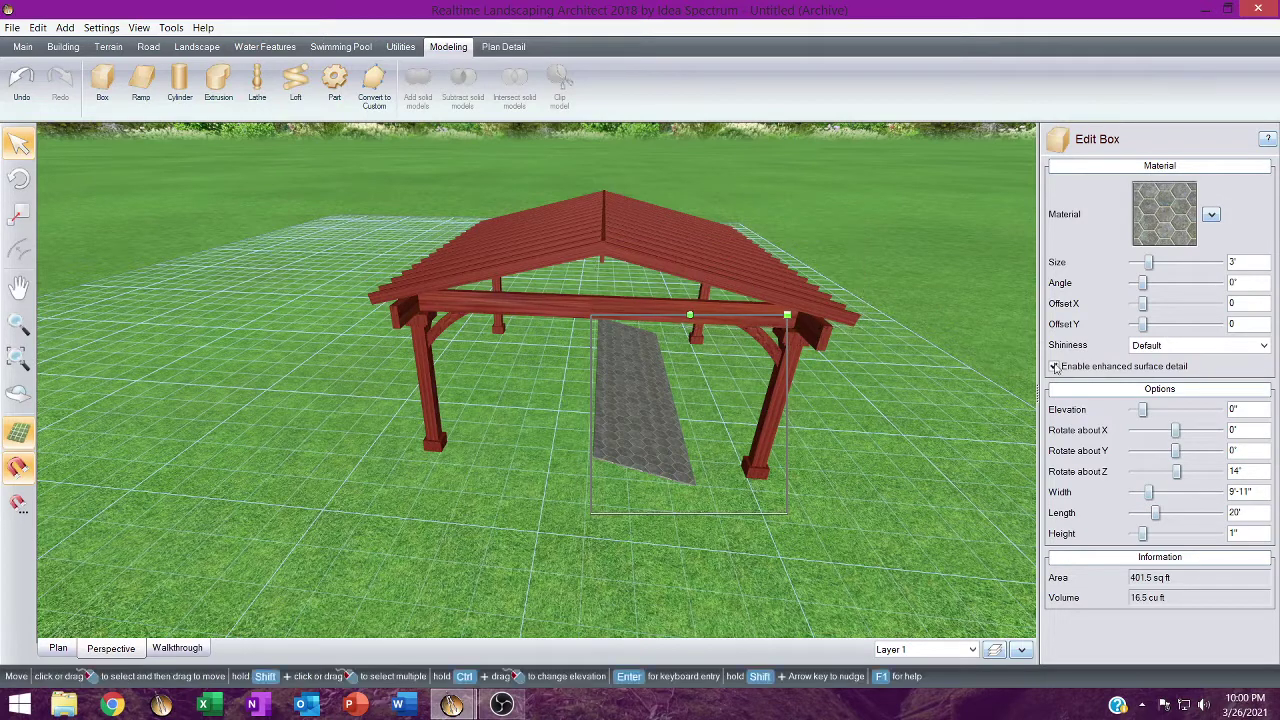
# Raise the sloped roof box to an elevation of 10'-4" so it rests on top of the rafters.
pyautogui.click(1218, 409)
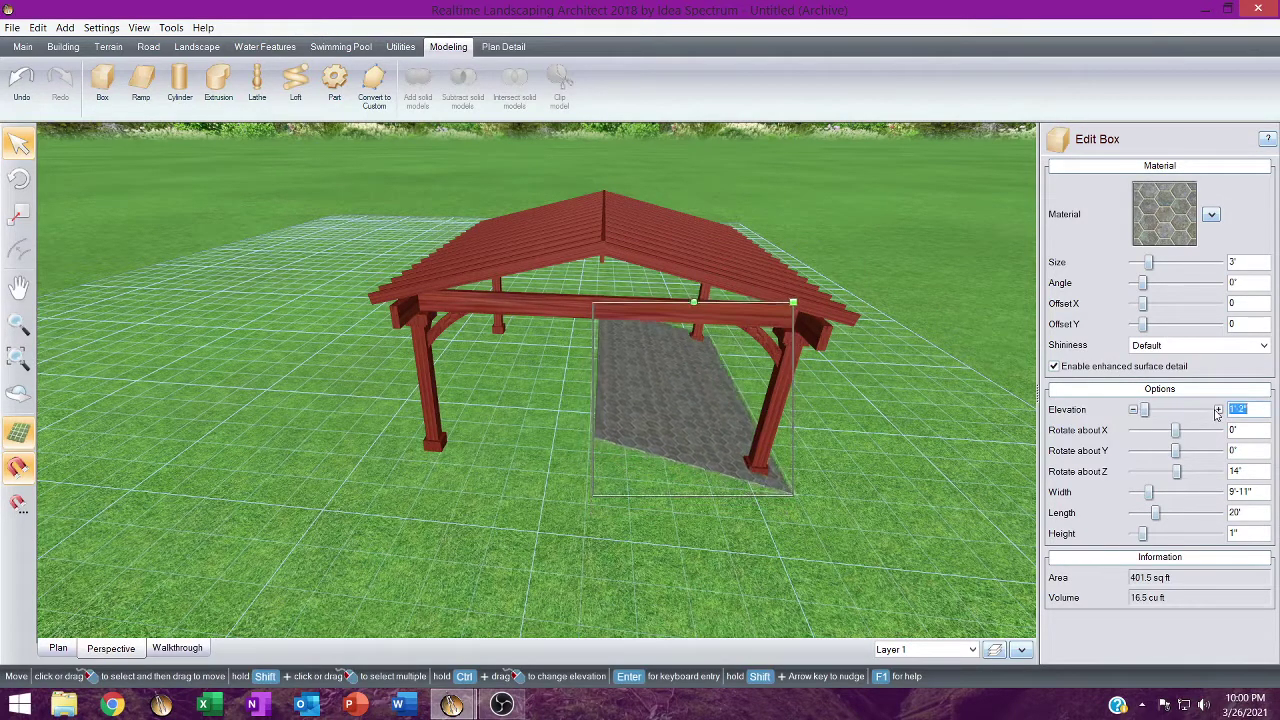
pyautogui.moveTo(1218, 409); pyautogui.dragTo(1218, 411)
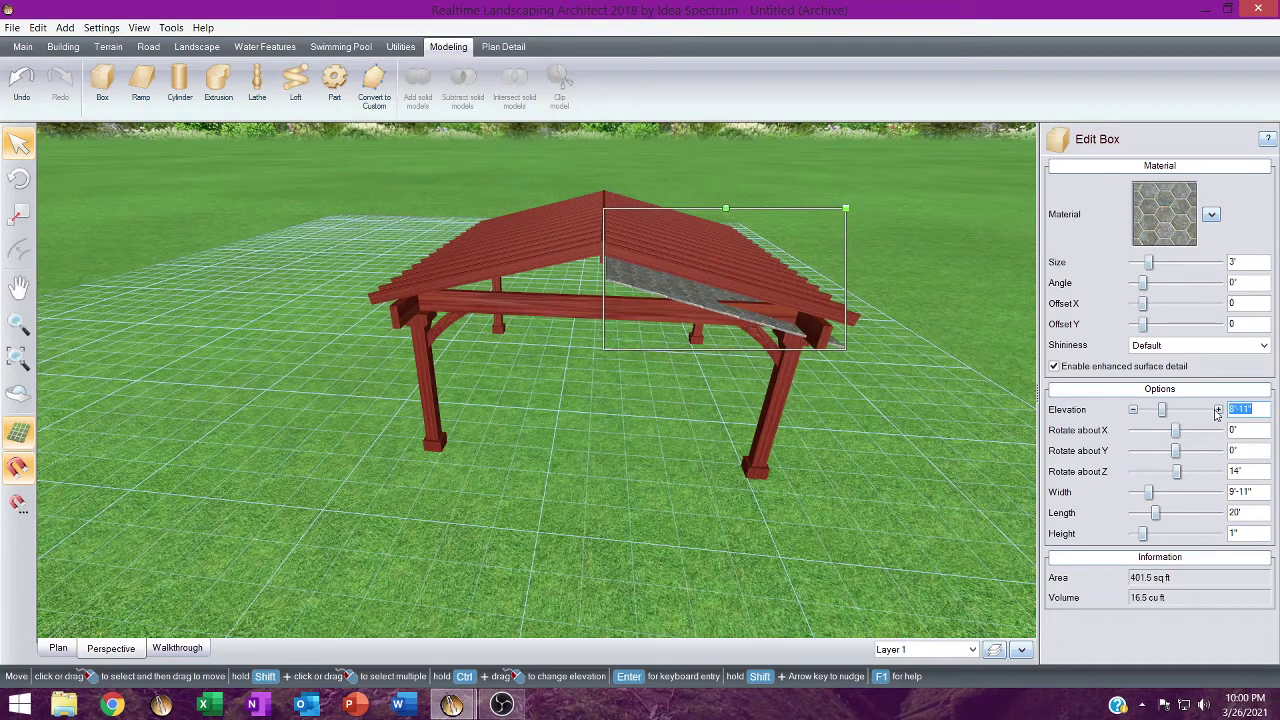
pyautogui.moveTo(1218, 411); pyautogui.dragTo(1218, 411)
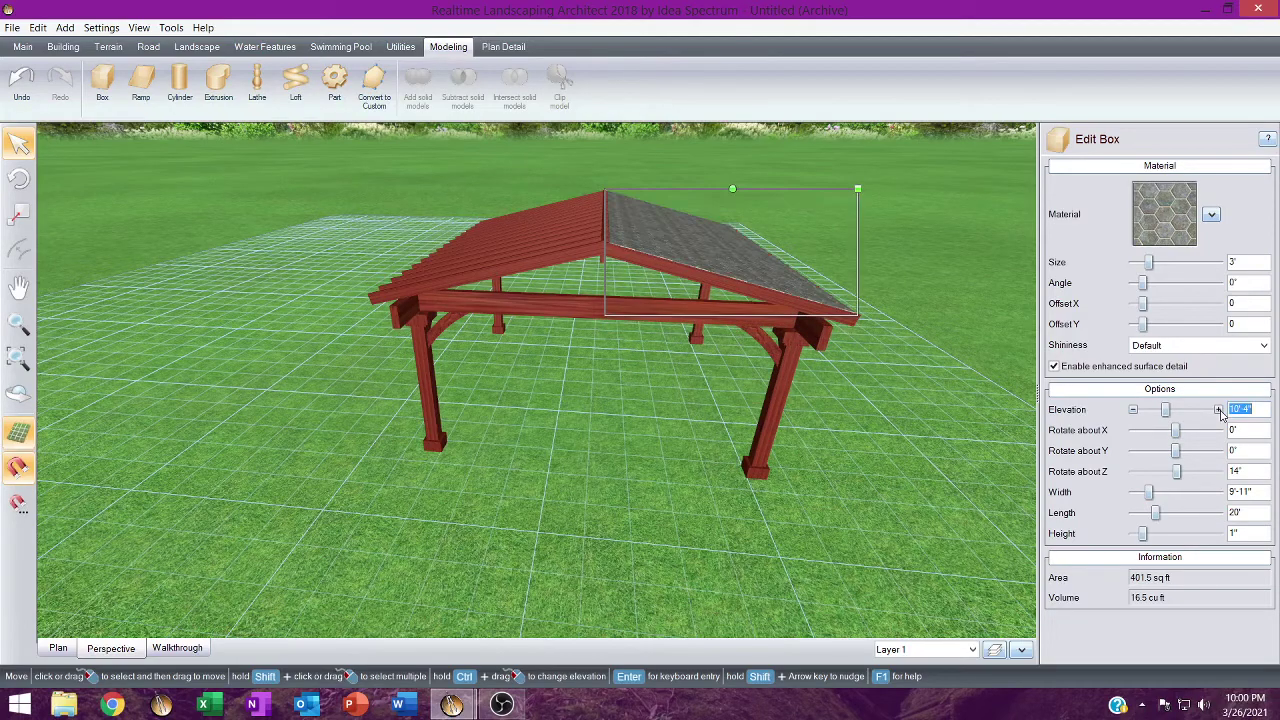
# Inspect the roof box at the ridge and try an elevation of 10'-3" before restoring 10'-4".
pyautogui.moveTo(585, 390); pyautogui.dragTo(515, 585, button='middle')
pyautogui.moveTo(486, 140); pyautogui.dragTo(529, 627, button='middle')
pyautogui.scroll(2, 549, 521)
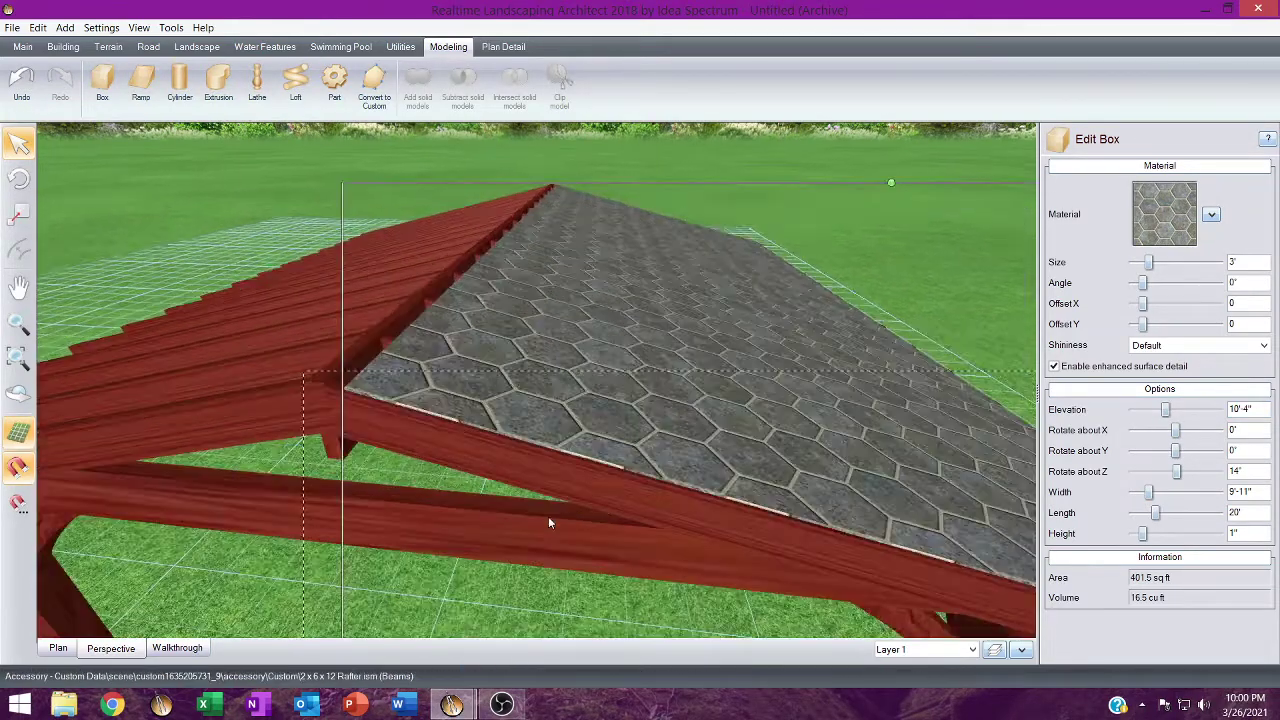
pyautogui.scroll(4, 549, 520)
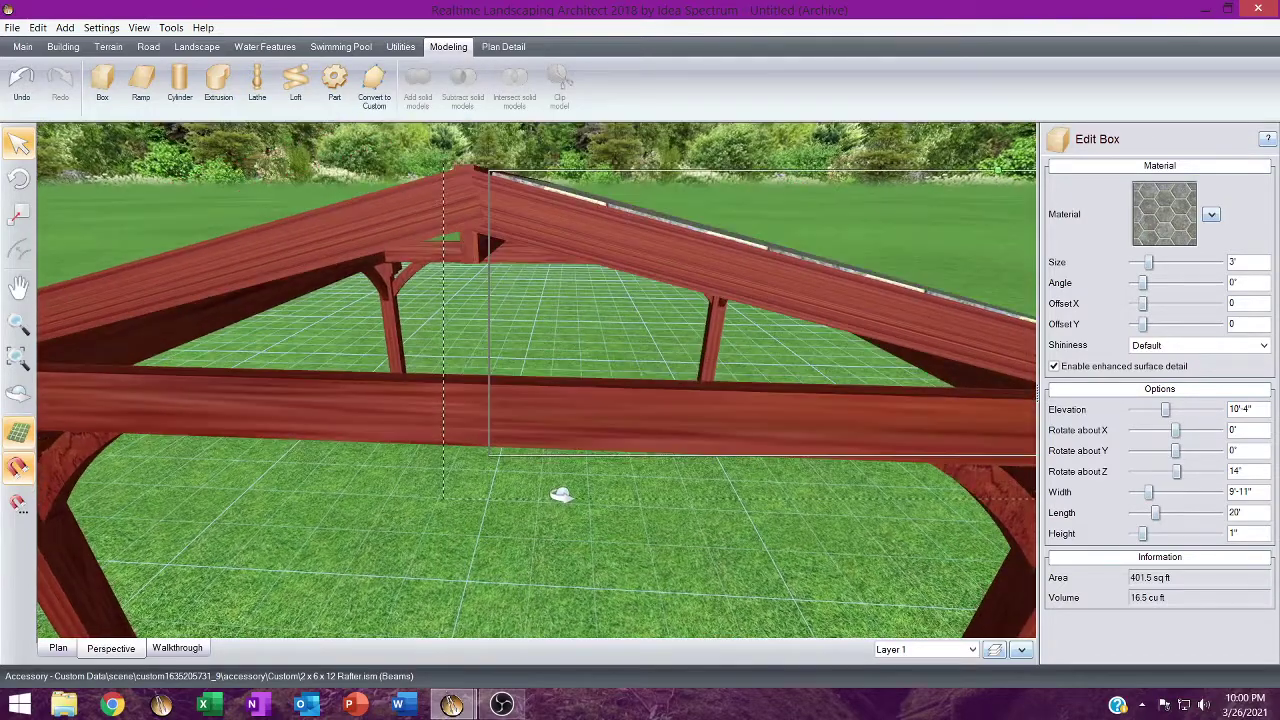
pyautogui.moveTo(873, 357); pyautogui.dragTo(1160, 362, button='right')
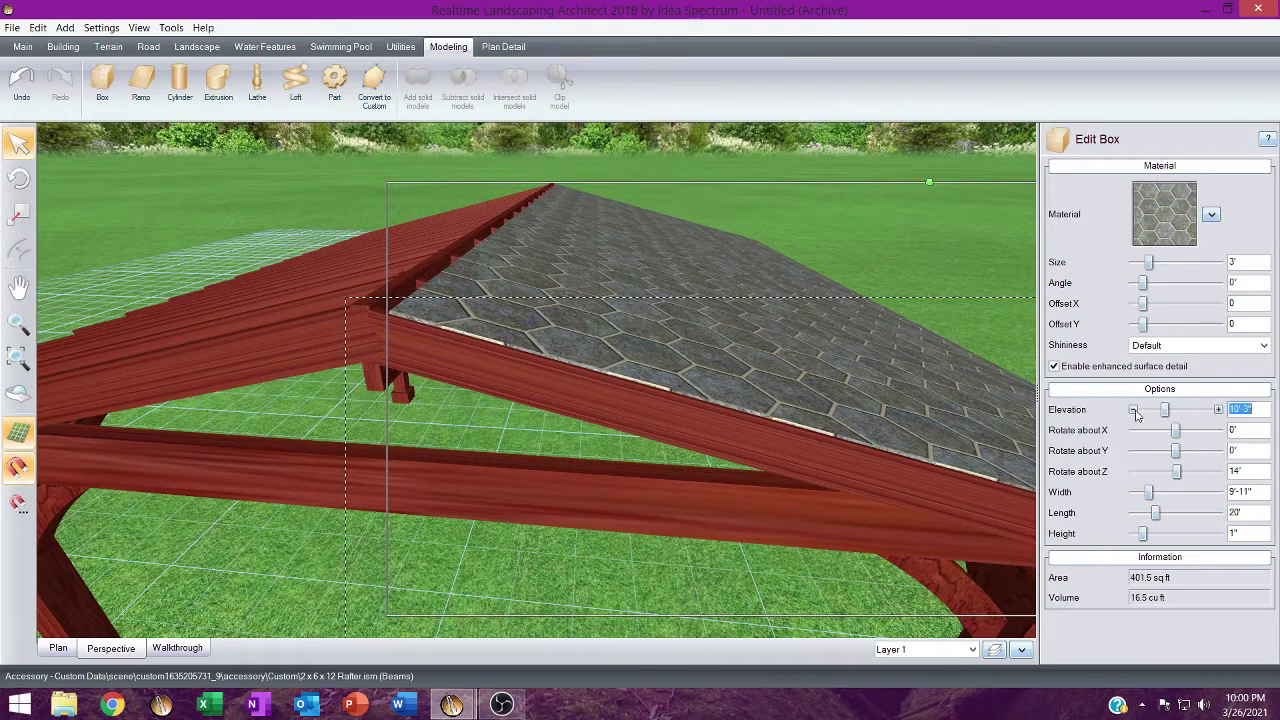
pyautogui.click(1134, 411)
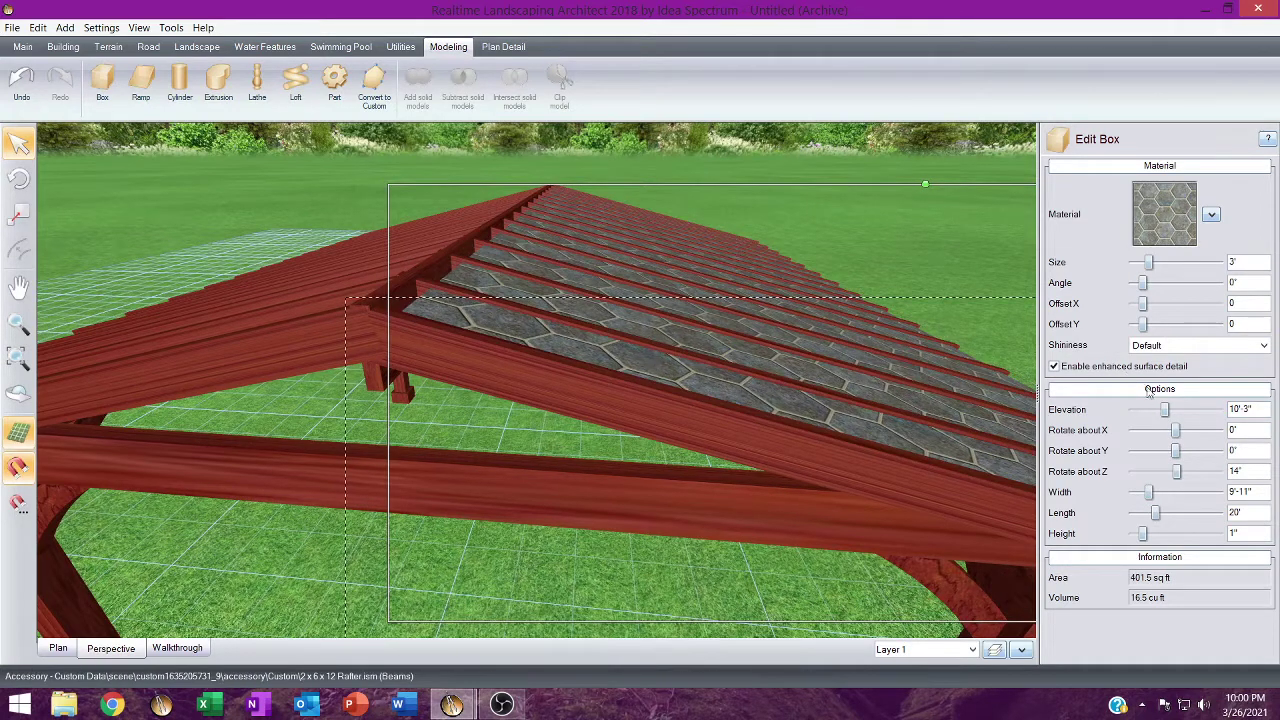
pyautogui.click(1219, 410)
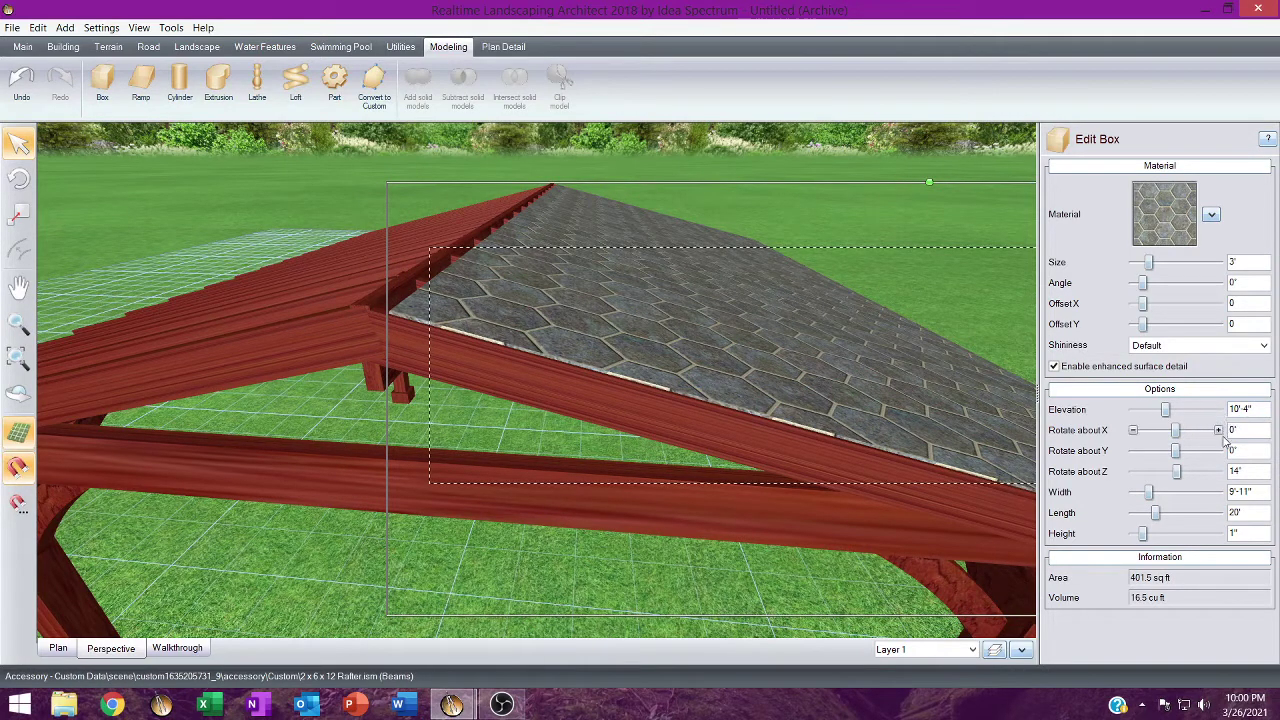
# Set the roof box's width to 10'-3" to cover the rafters from ridge to eave, keeping its elevation at 10'-4".
pyautogui.click(1218, 492)
pyautogui.click(1218, 492)
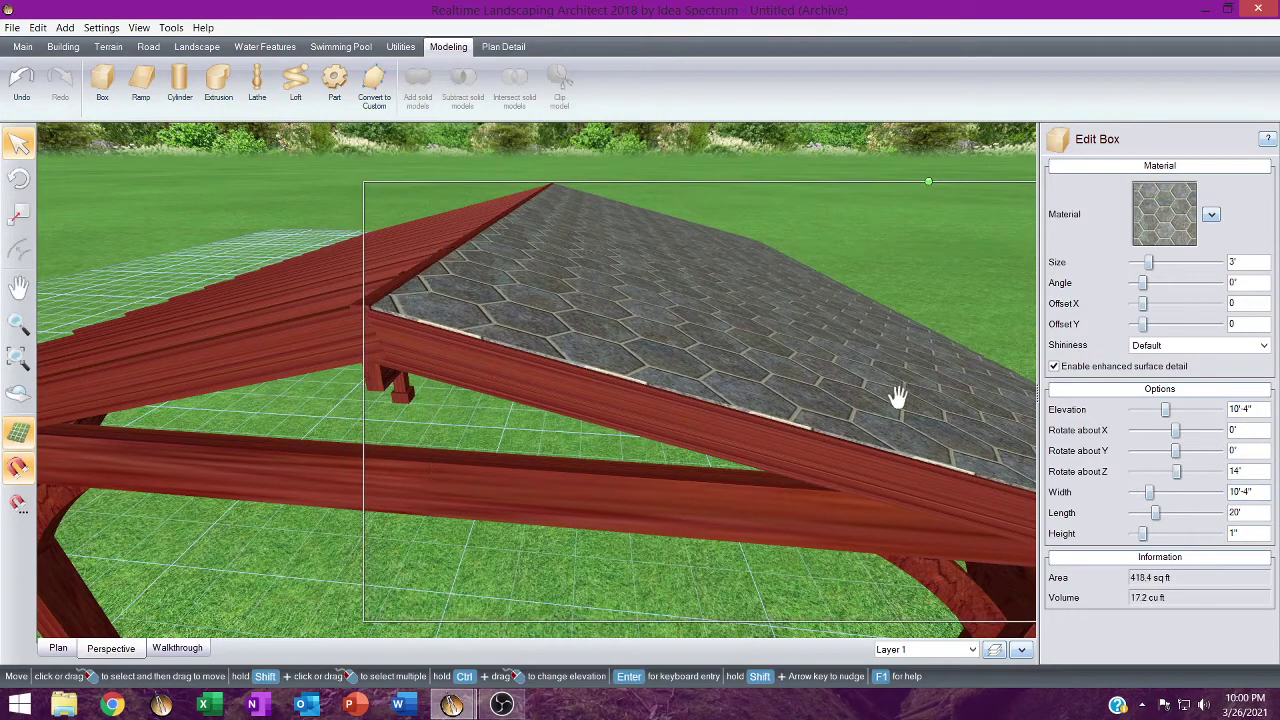
pyautogui.moveTo(898, 397); pyautogui.dragTo(606, 390, button='middle')
pyautogui.moveTo(580, 433); pyautogui.dragTo(580, 401, button='right')
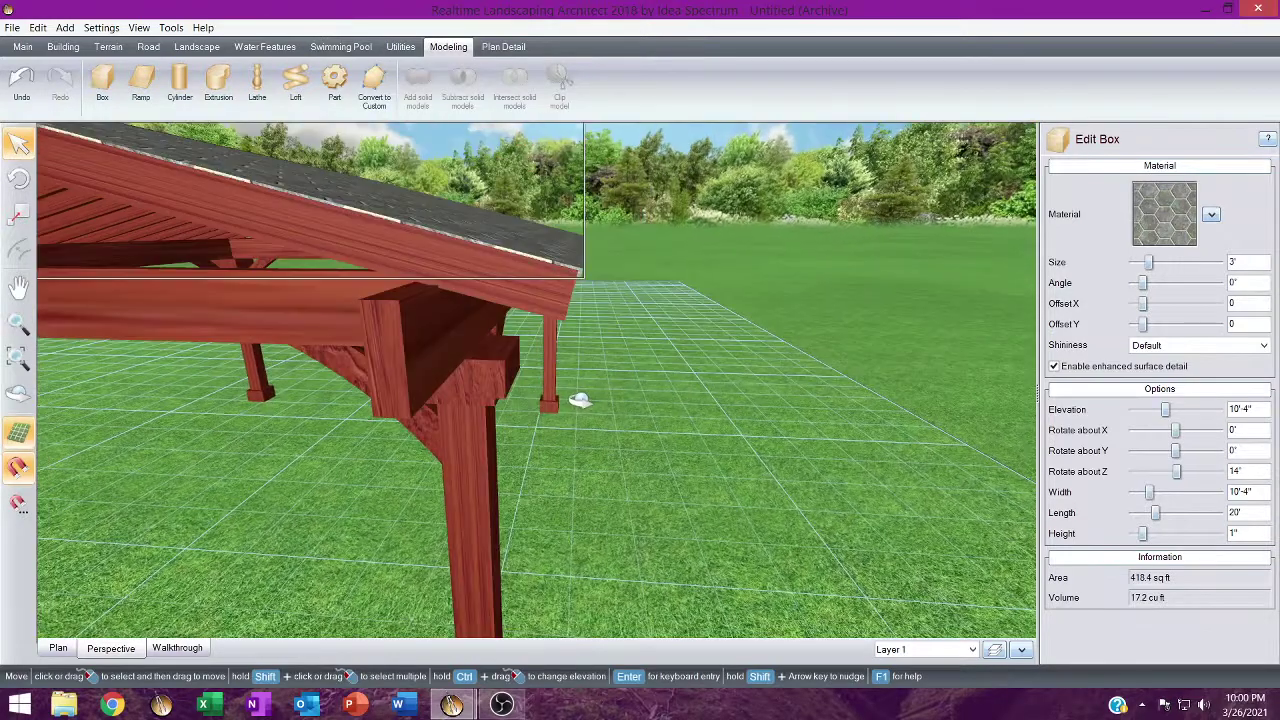
pyautogui.moveTo(582, 406); pyautogui.dragTo(546, 464, button='middle')
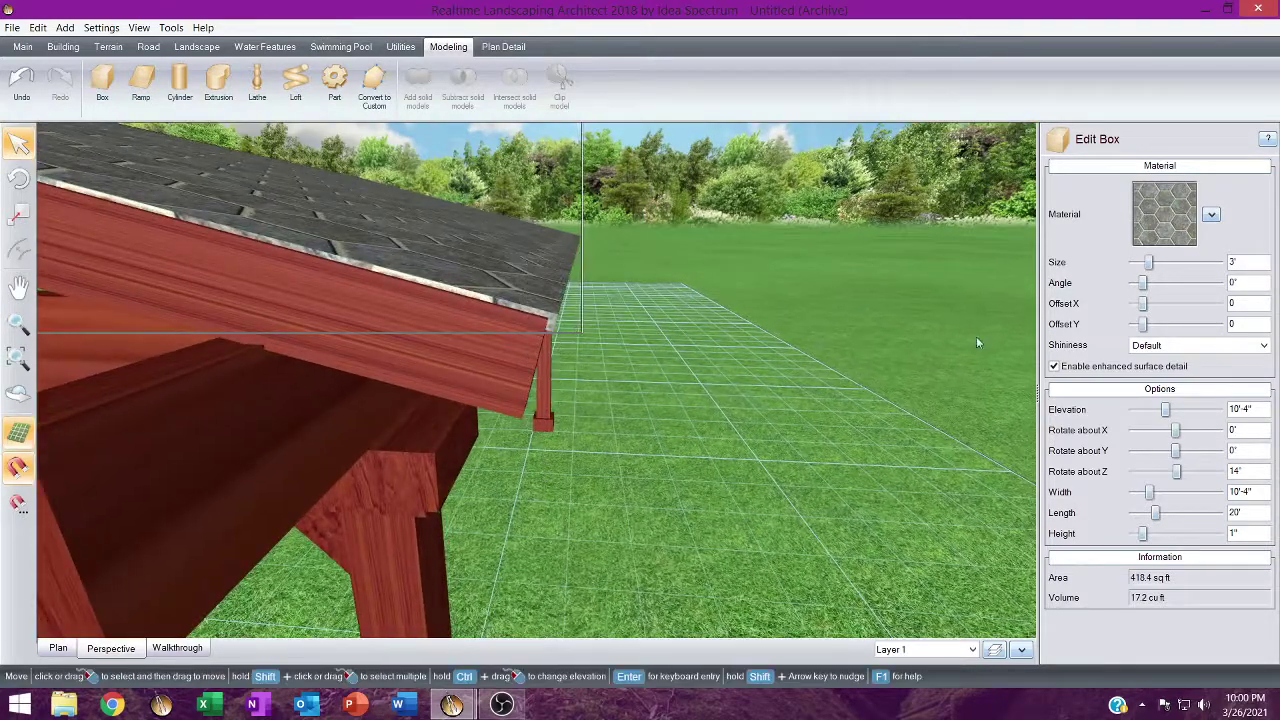
pyautogui.click(1133, 409)
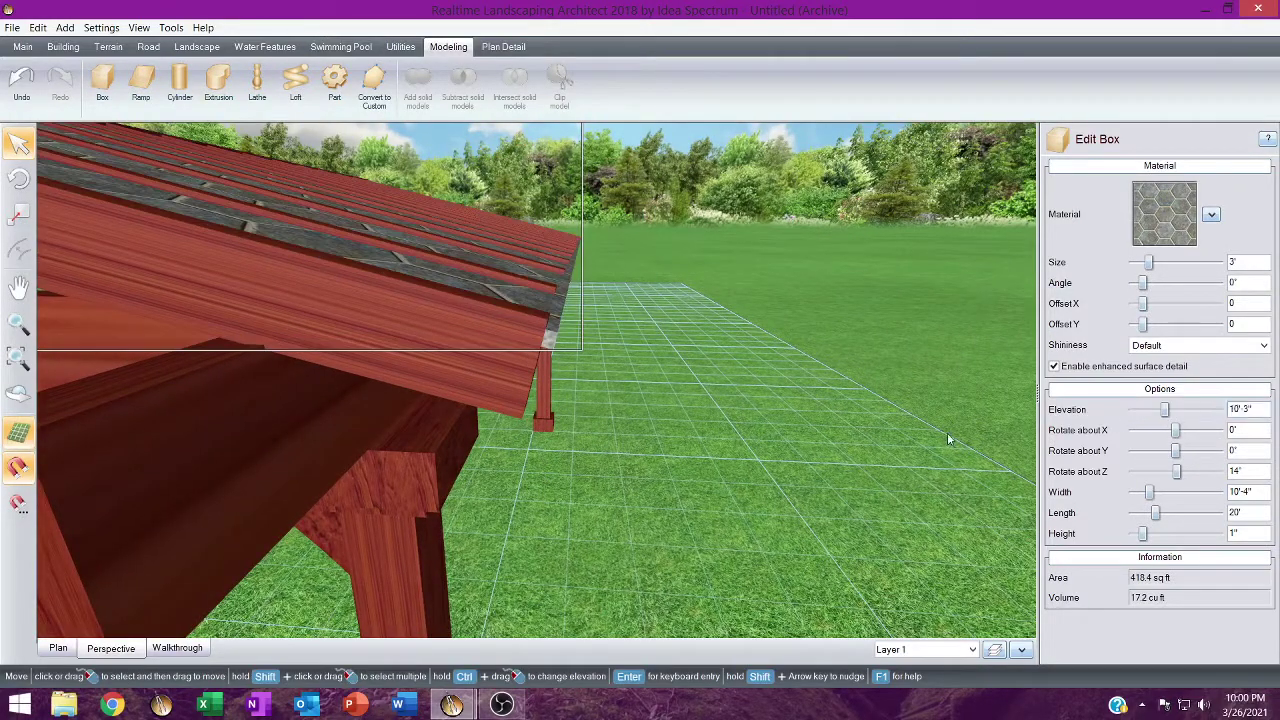
pyautogui.click(1218, 409)
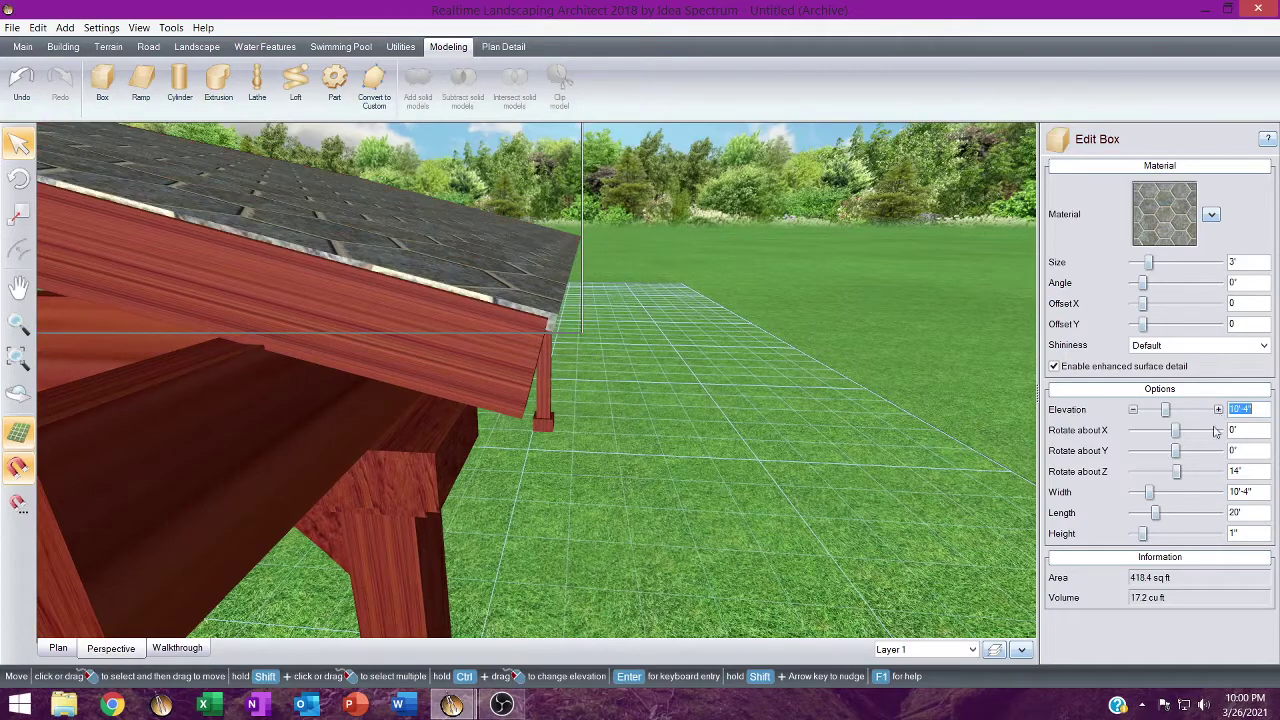
pyautogui.click(1133, 492)
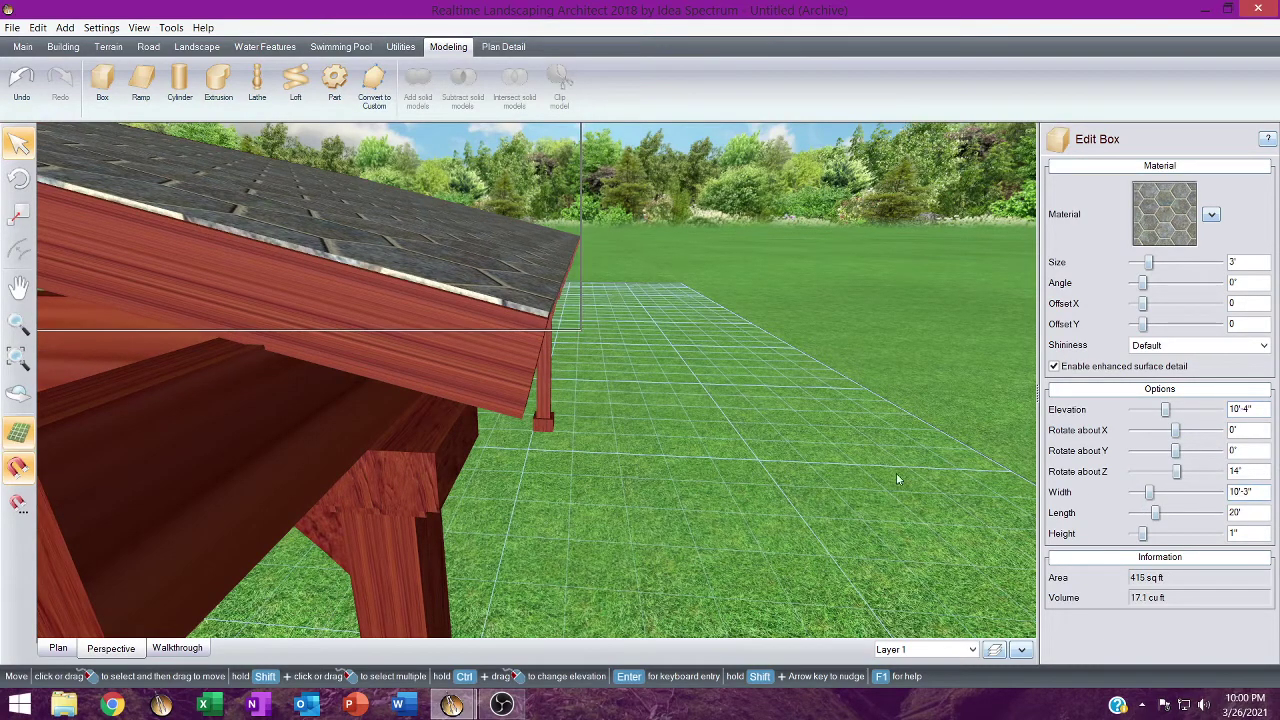
# Check how the roof box's upper edge meets the ridge at the gable end.
pyautogui.moveTo(896, 473); pyautogui.dragTo(843, 326, button='middle')
pyautogui.scroll(5, 514, 480)
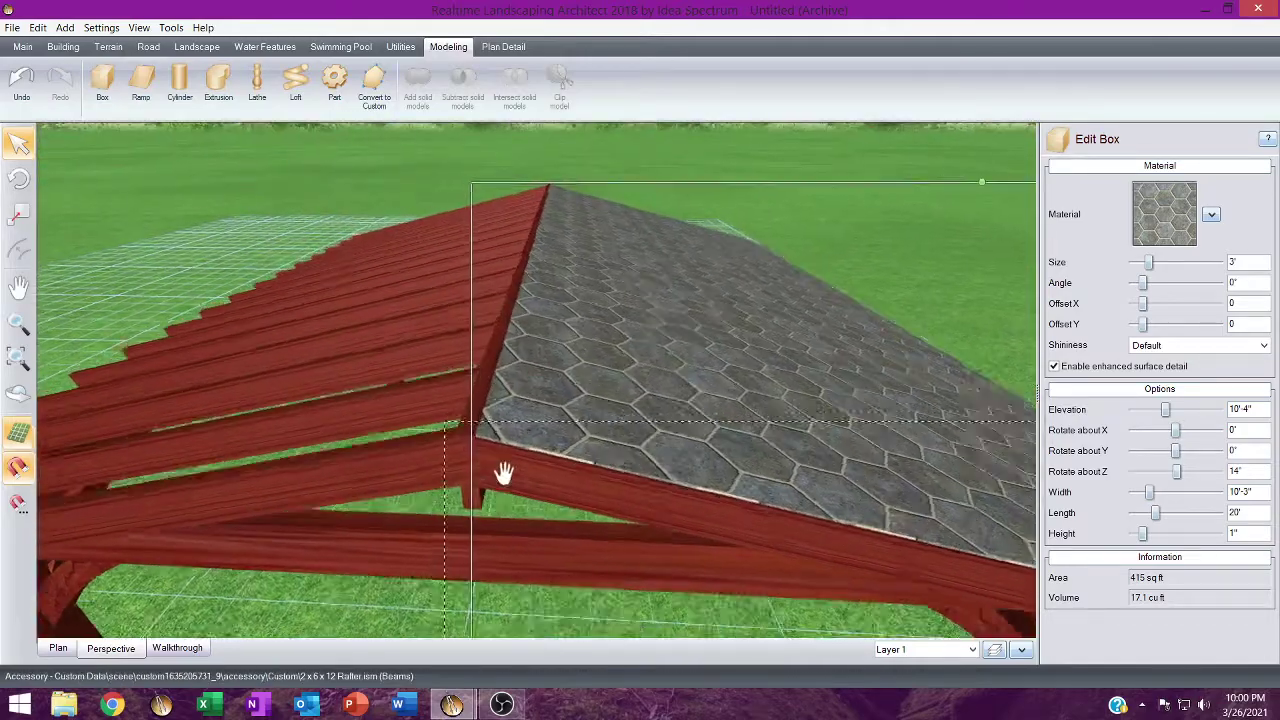
pyautogui.scroll(1, 517, 479)
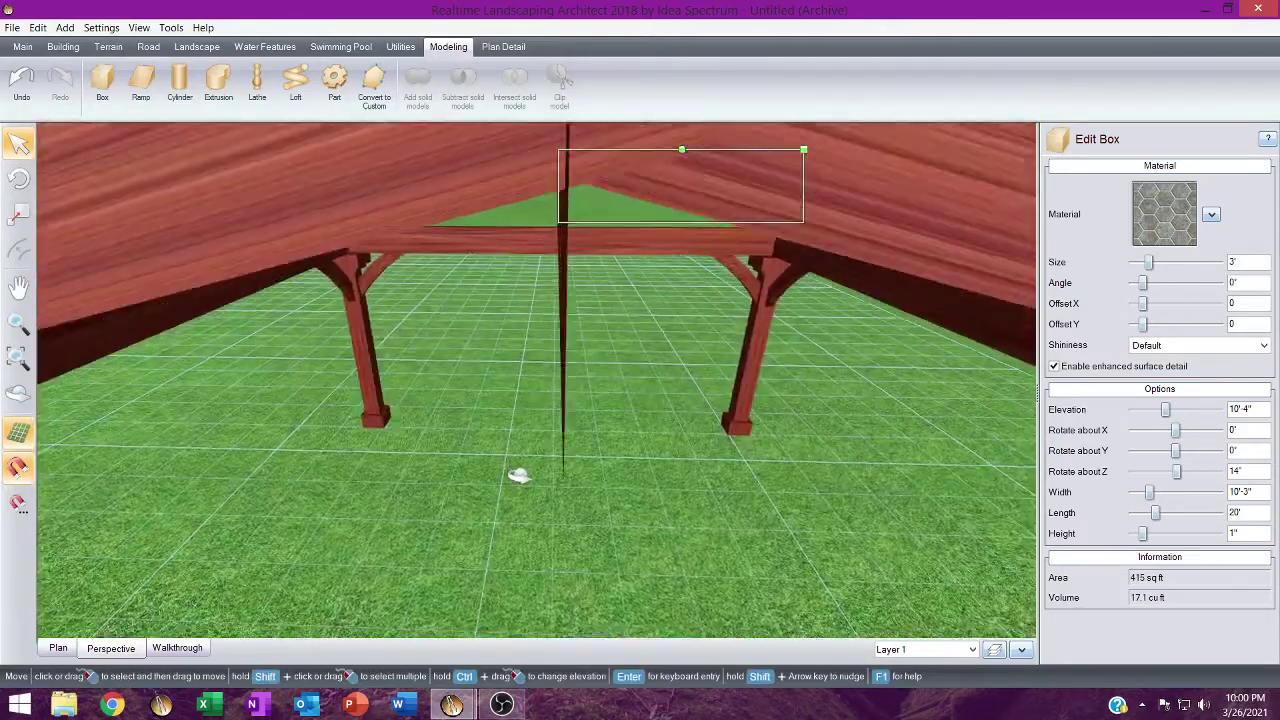
pyautogui.scroll(-2, 520, 478)
pyautogui.moveTo(520, 483); pyautogui.dragTo(520, 397, button='middle')
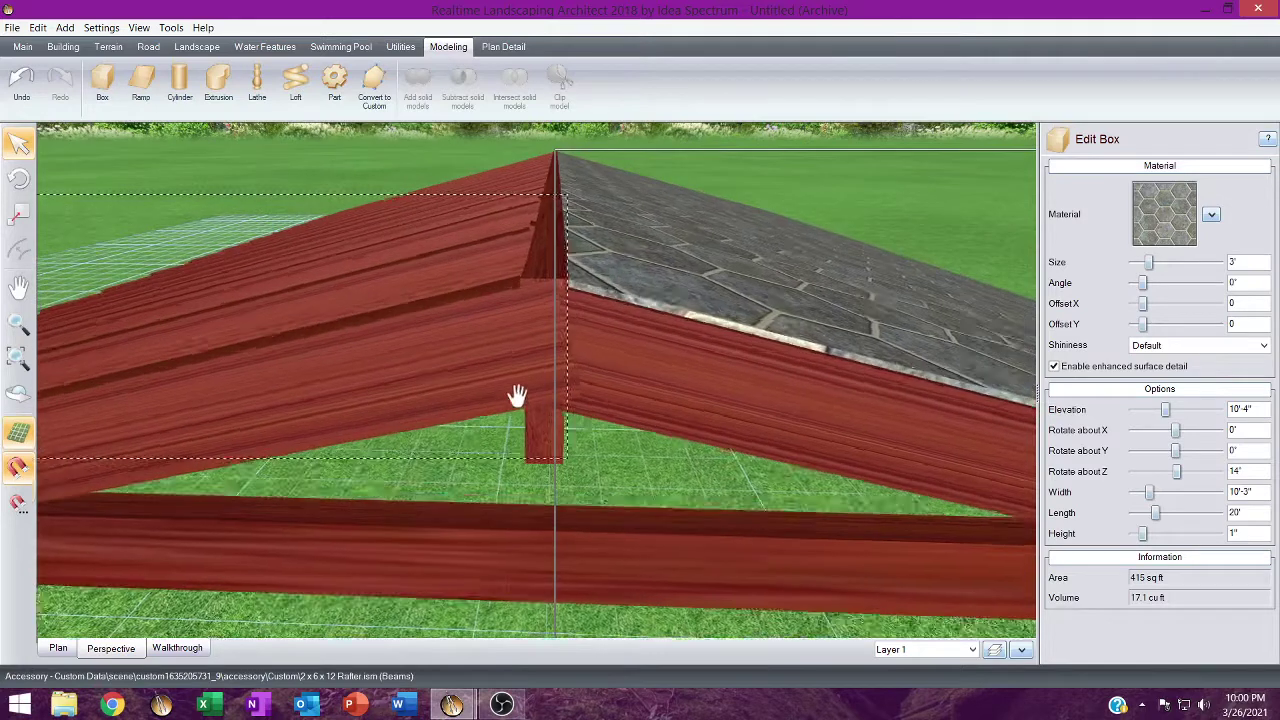
pyautogui.scroll(2, 520, 405)
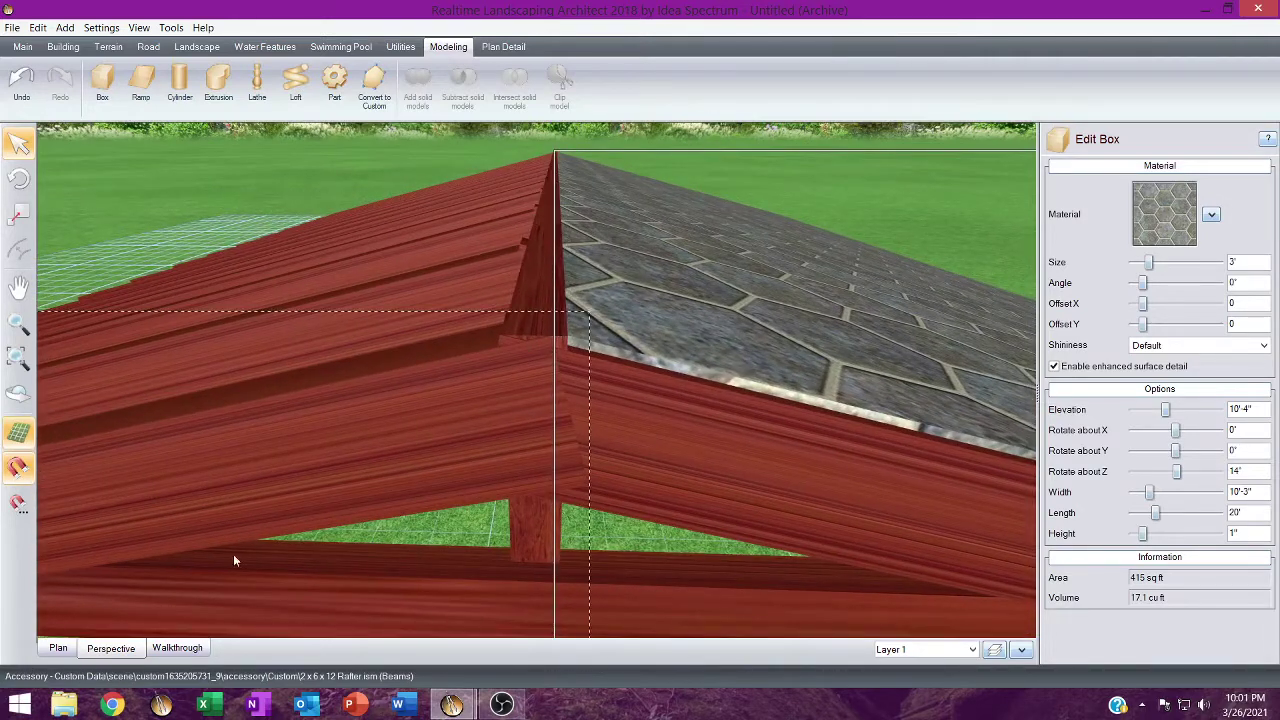
# Apply the Wood107_boards material from Deck & Fence Boards to the sloped roof box.
pyautogui.click(1150, 231)
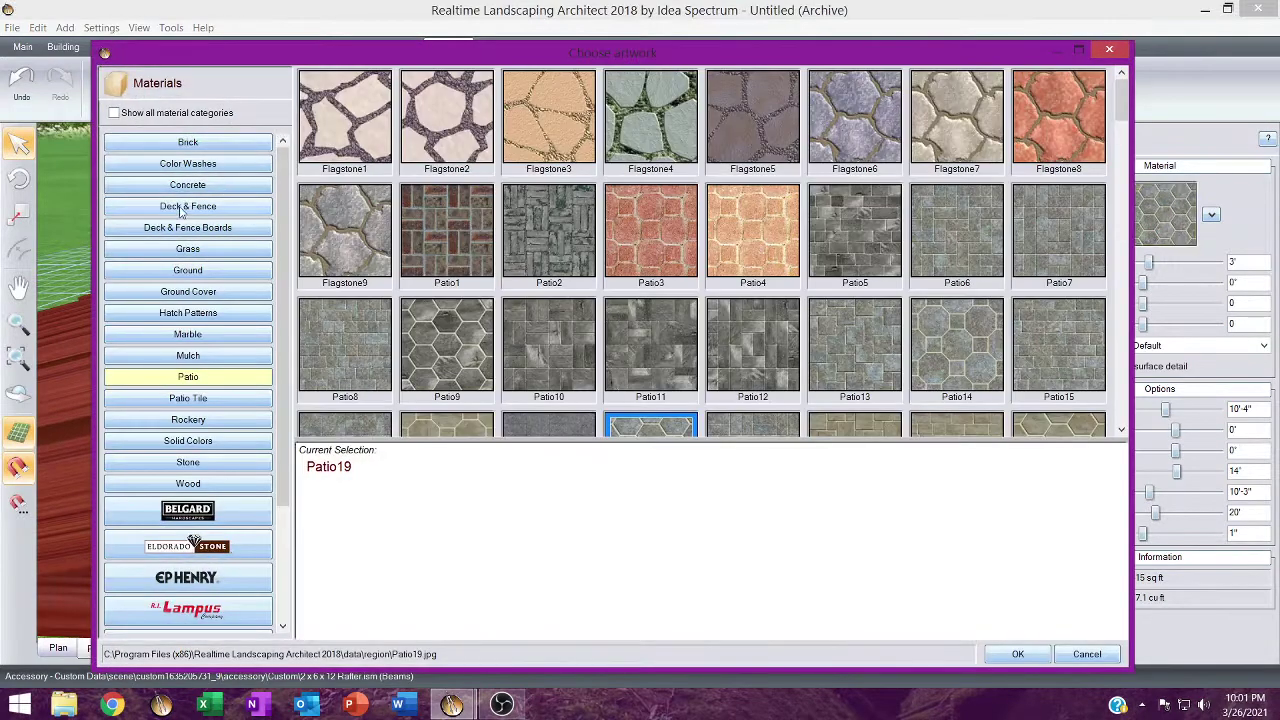
pyautogui.click(180, 230)
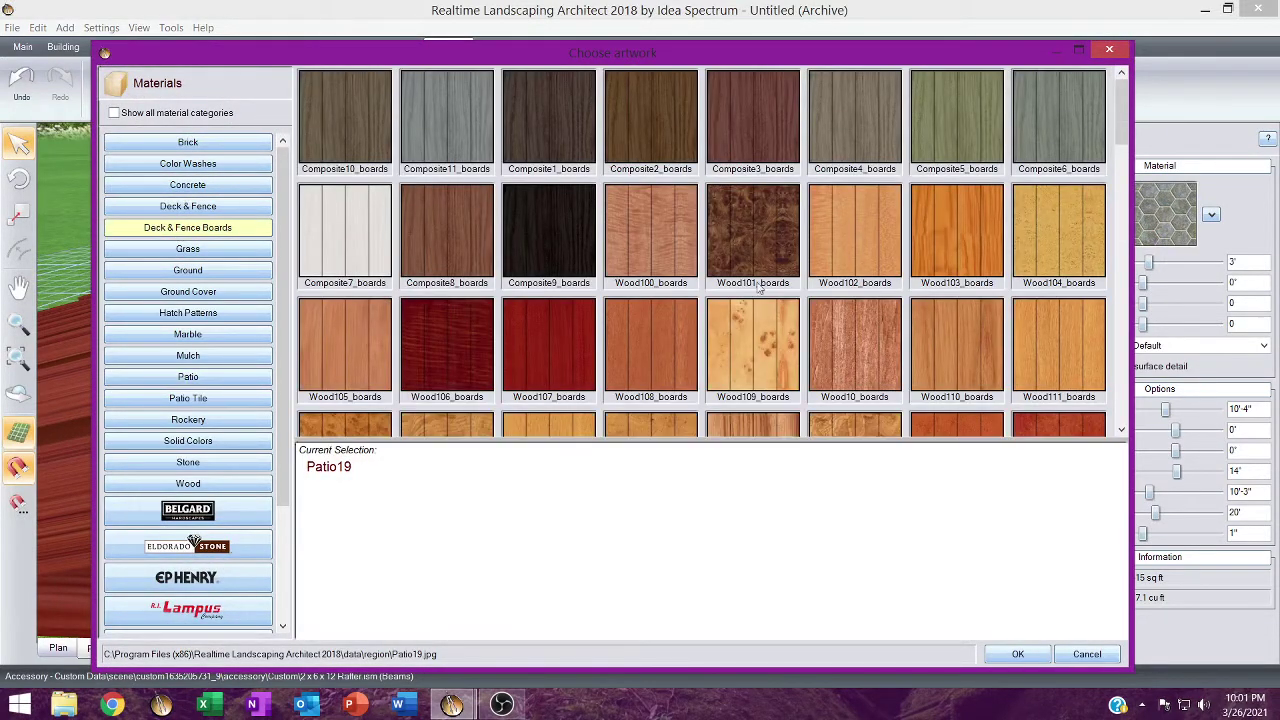
pyautogui.doubleClick(560, 346)
# Reduce the roof box's board texture size to 1'-3" and check the plank spacing on the slope.
pyautogui.scroll(5, 618, 335)
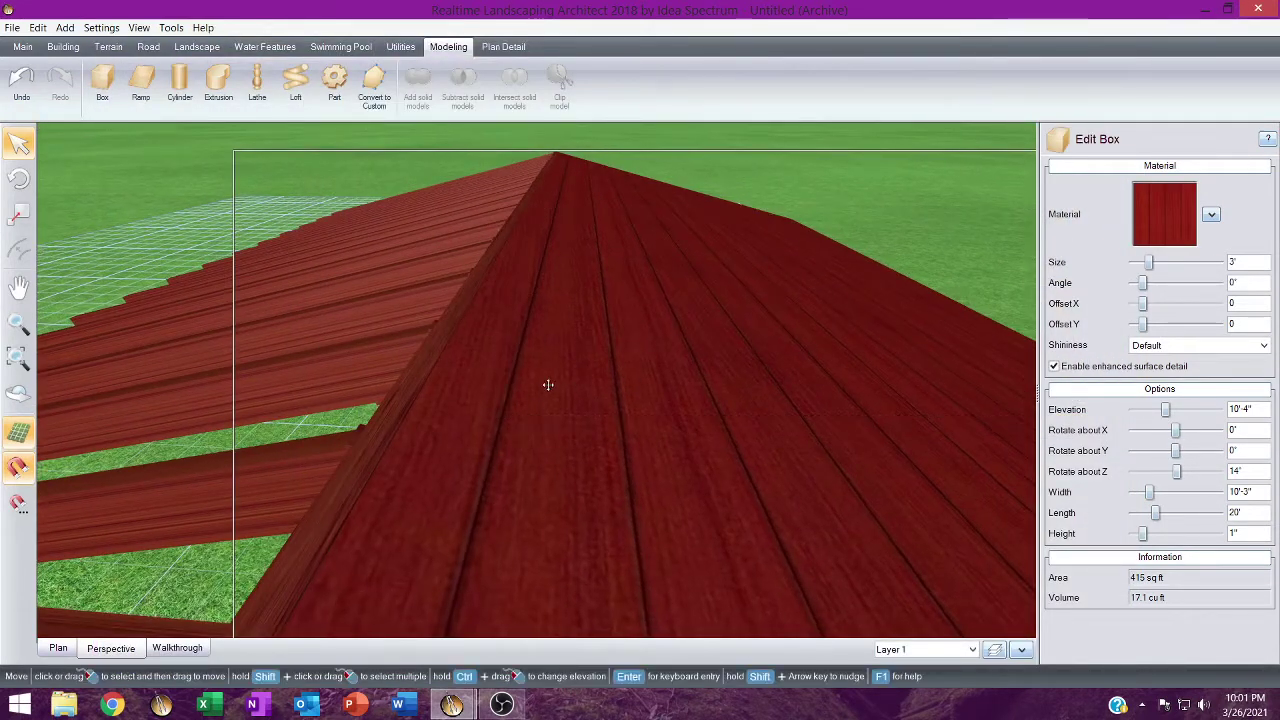
pyautogui.moveTo(804, 310); pyautogui.dragTo(700, 330, button='right')
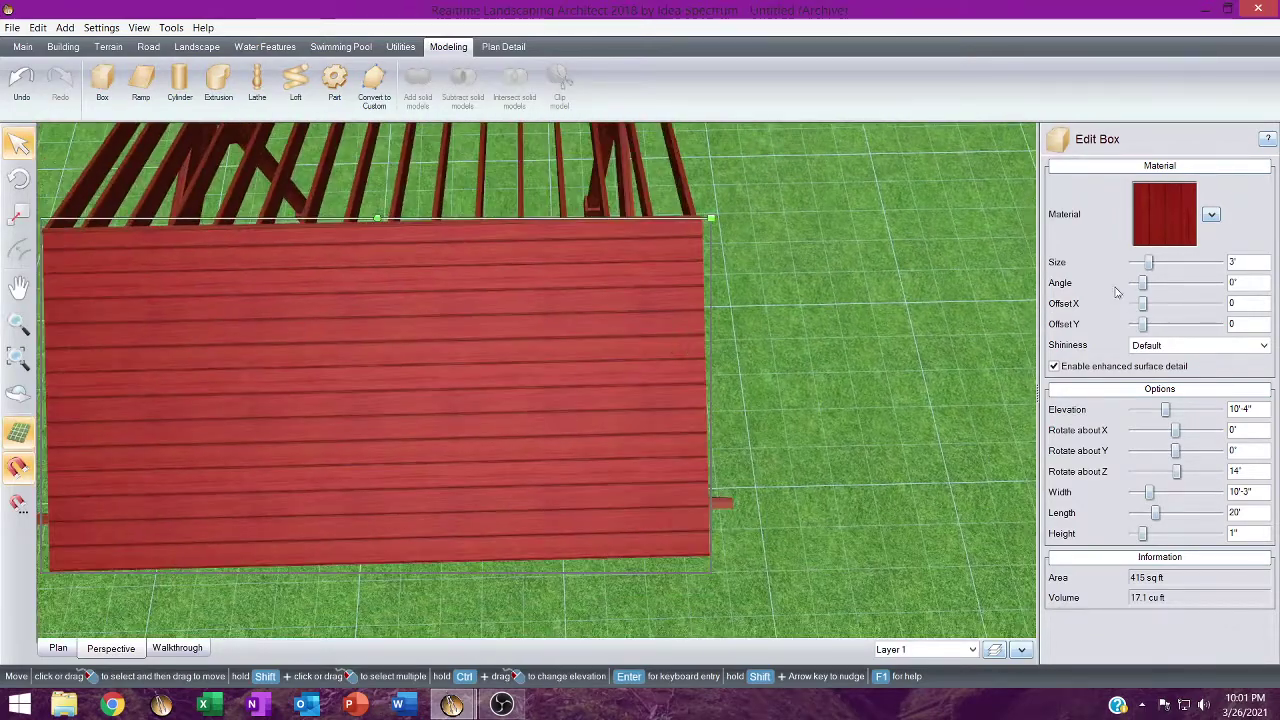
pyautogui.click(1133, 263)
pyautogui.click(1133, 263)
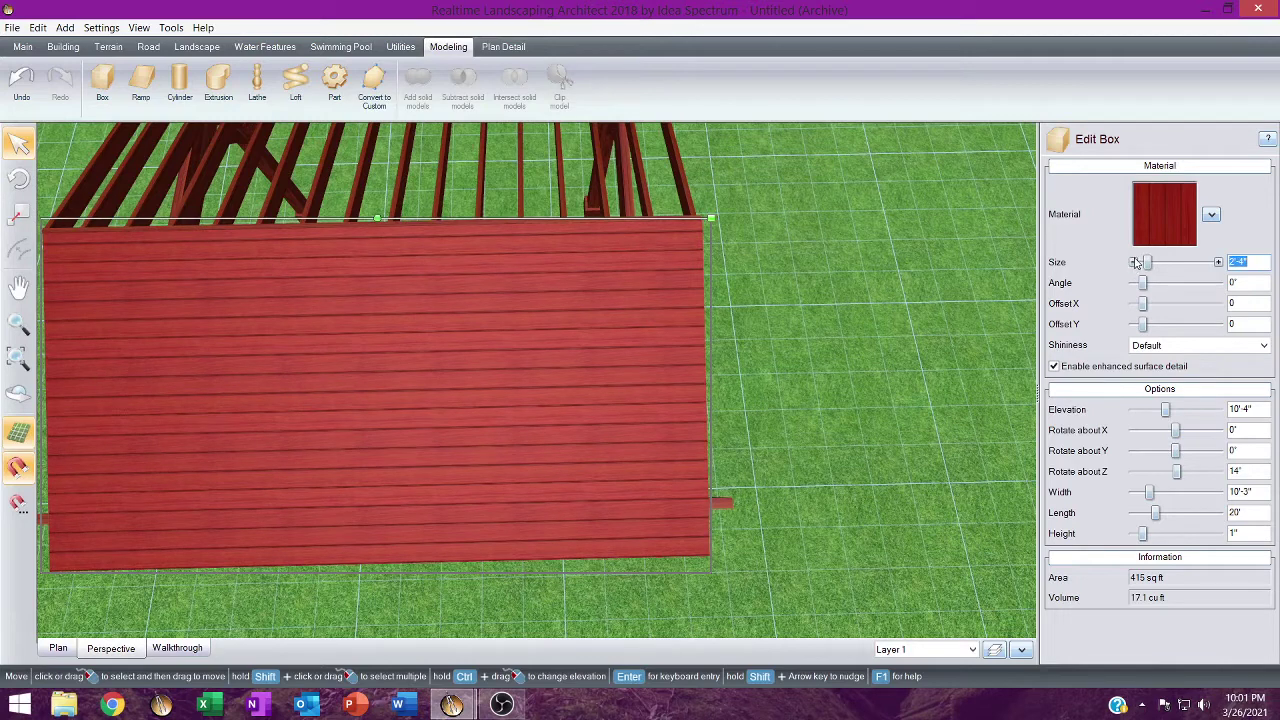
pyautogui.click(1132, 265)
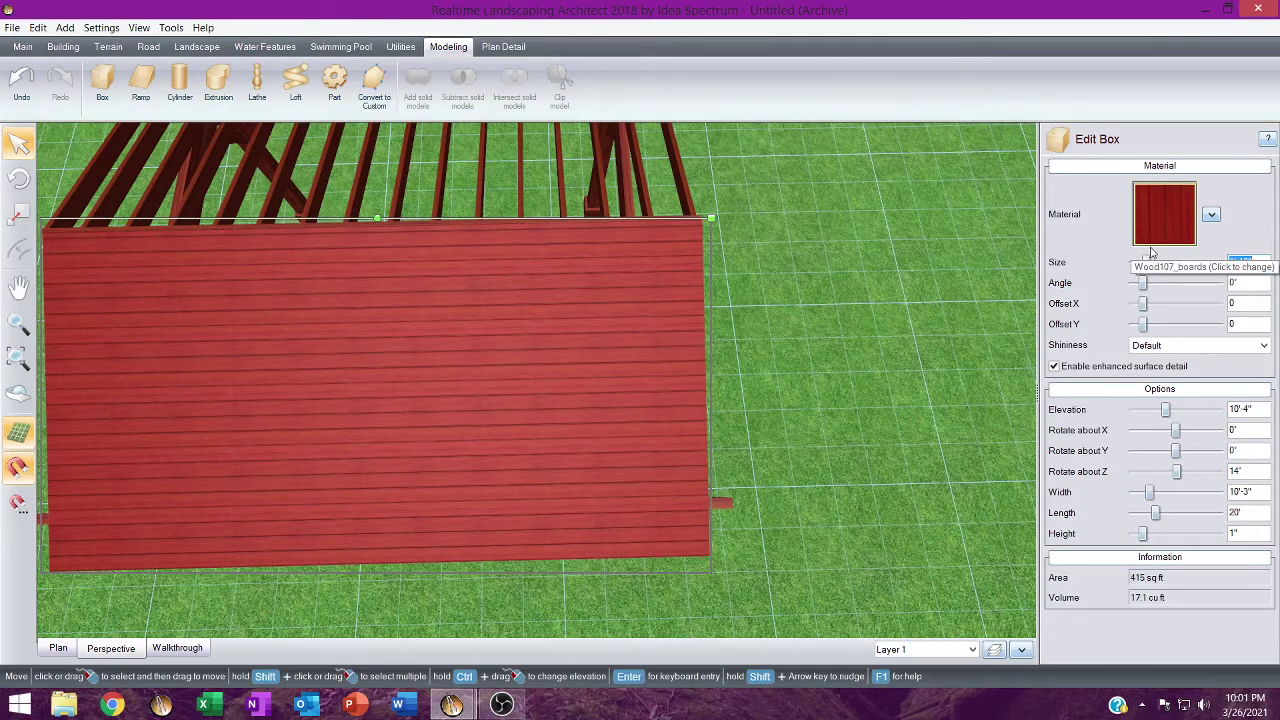
pyautogui.moveTo(865, 346); pyautogui.dragTo(903, 329)
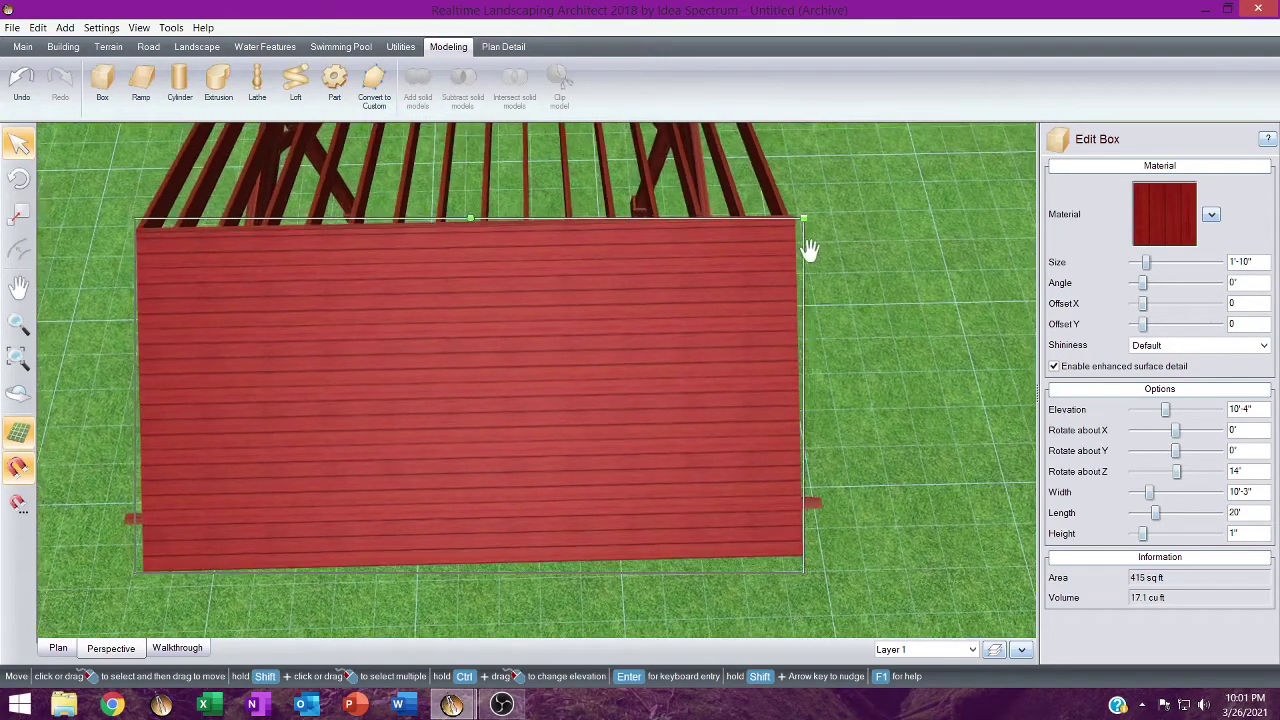
pyautogui.click(1135, 262)
pyautogui.click(1135, 262)
pyautogui.click(1135, 262)
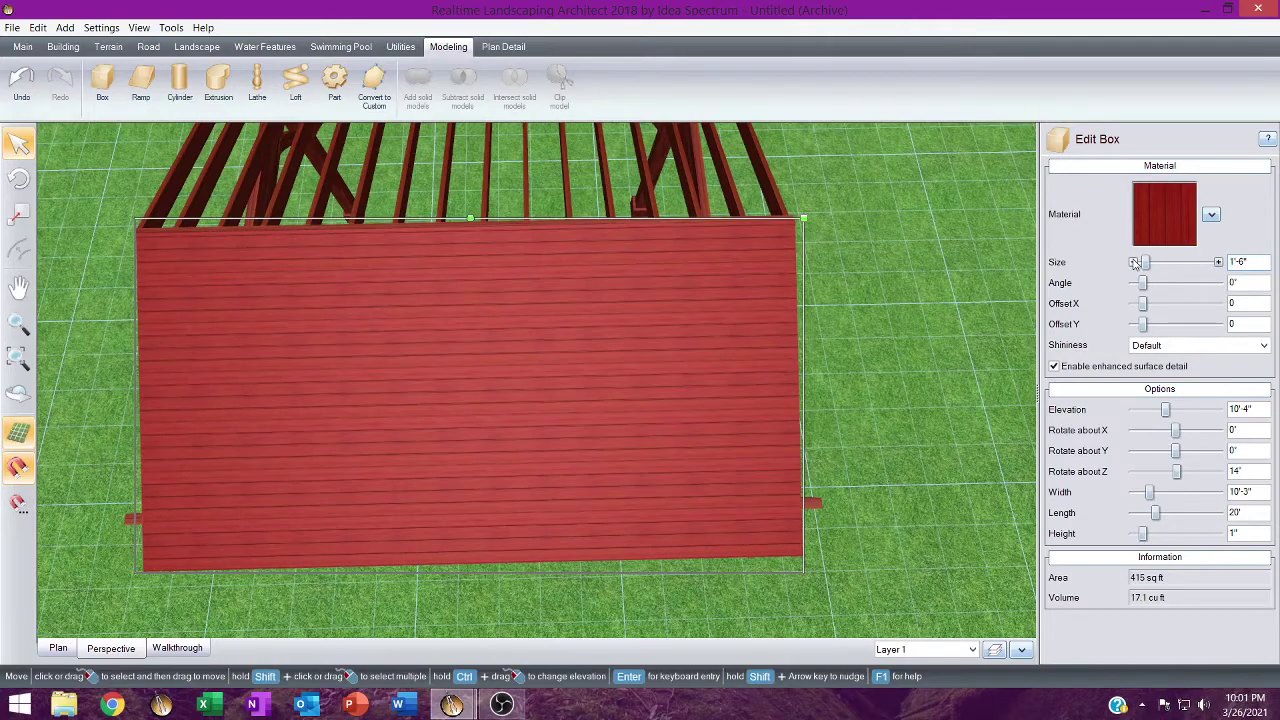
pyautogui.click(1135, 262)
pyautogui.click(1135, 262)
pyautogui.click(1135, 262)
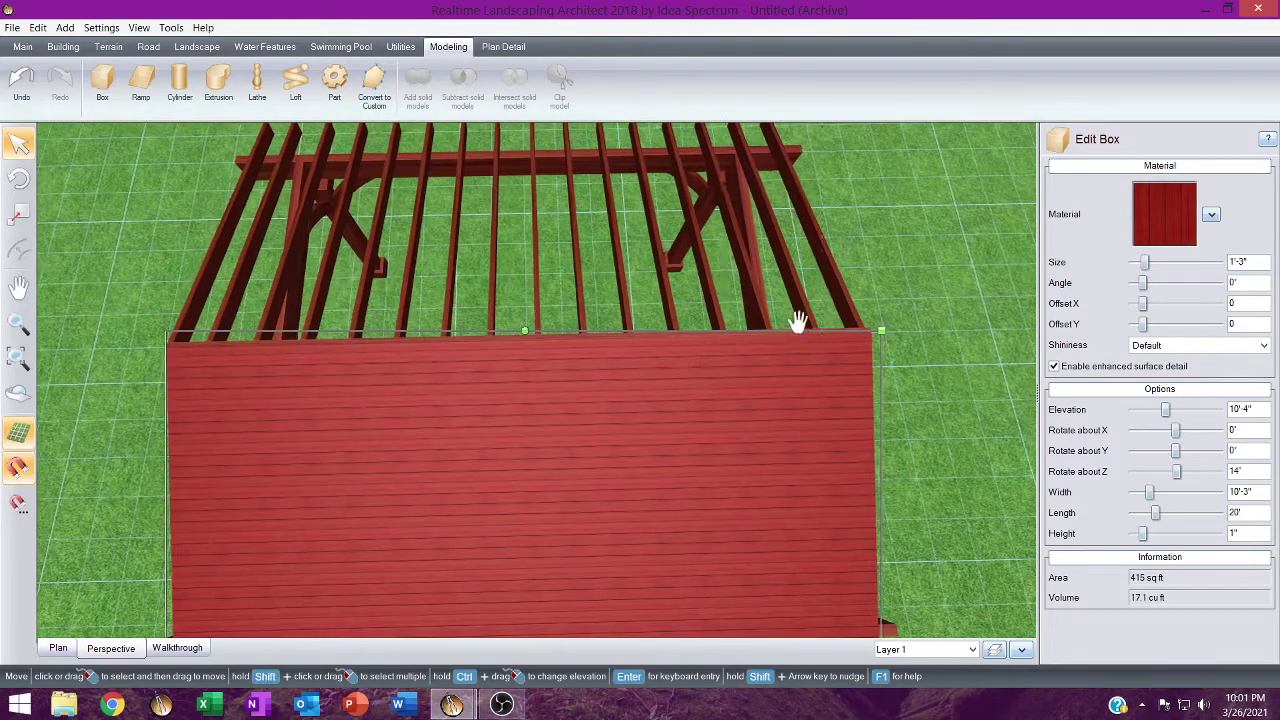
pyautogui.moveTo(798, 322); pyautogui.dragTo(670, 222, button='middle')
pyautogui.scroll(3, 798, 316)
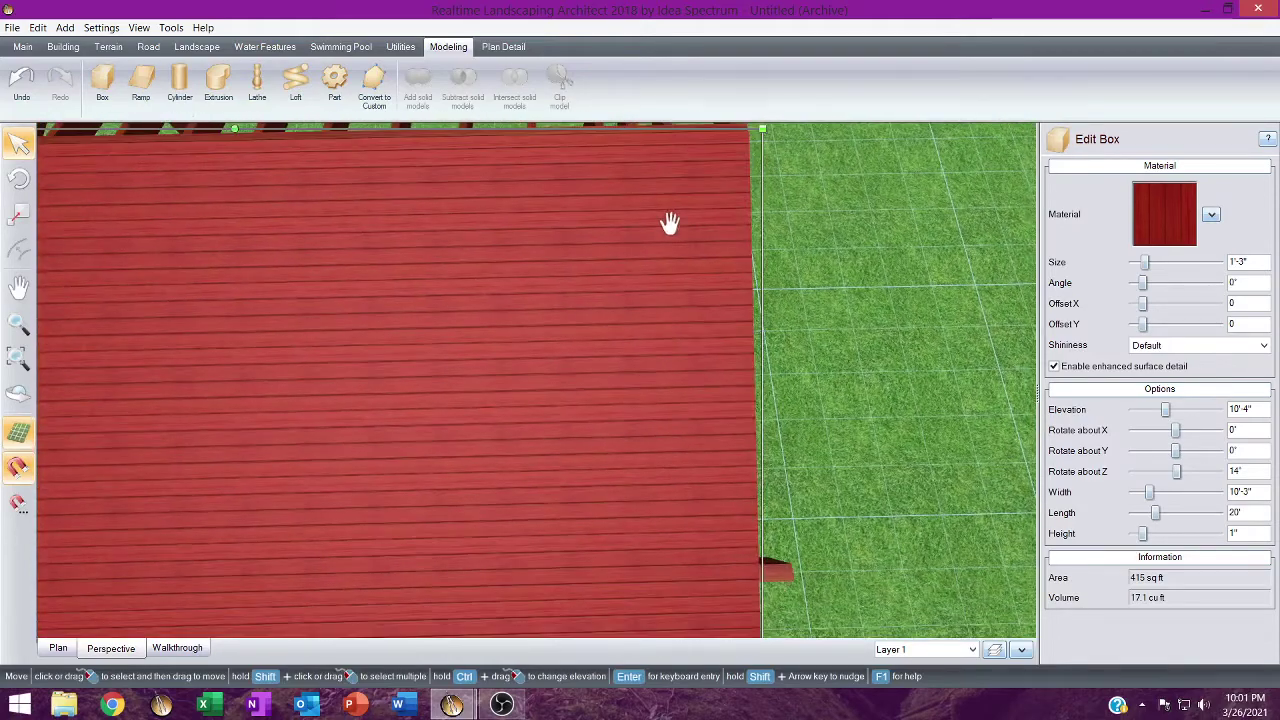
pyautogui.scroll(1, 678, 246)
pyautogui.scroll(-2, 686, 253)
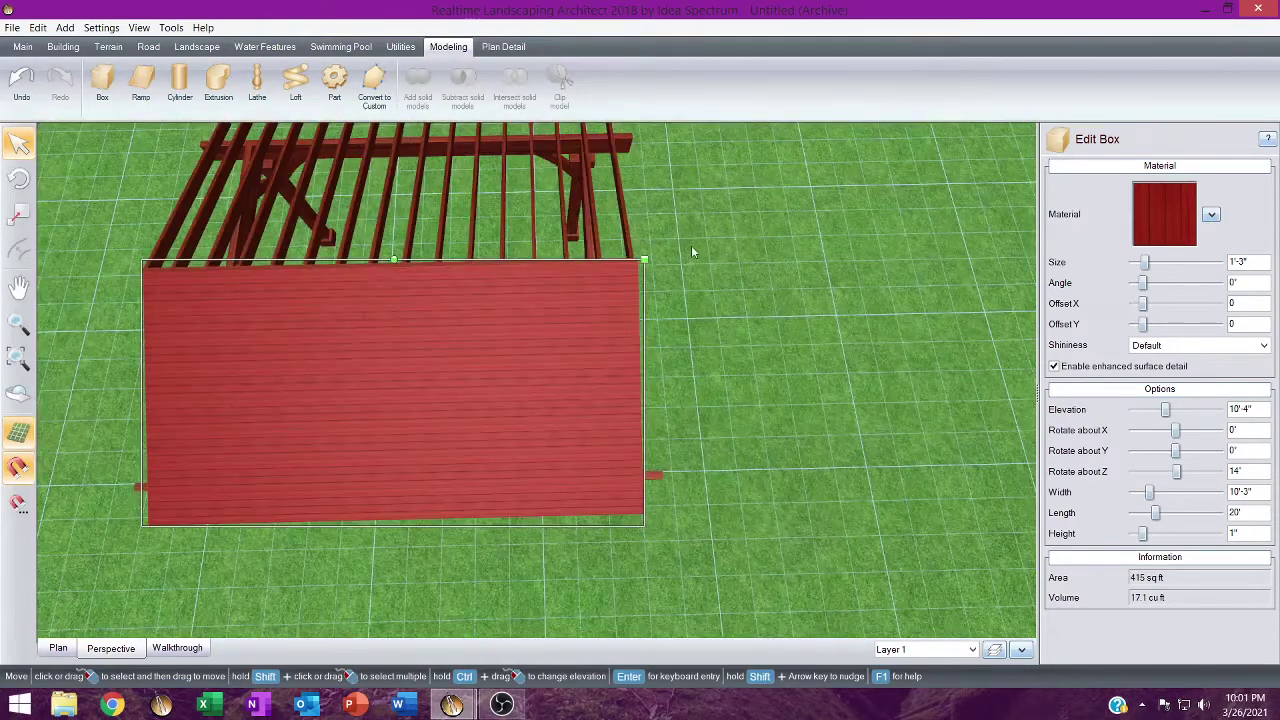
# Duplicate the board-covered roof box and set the copy's rotation about Z to -14° for the opposite slope.
pyautogui.moveTo(695, 237); pyautogui.dragTo(646, 231)
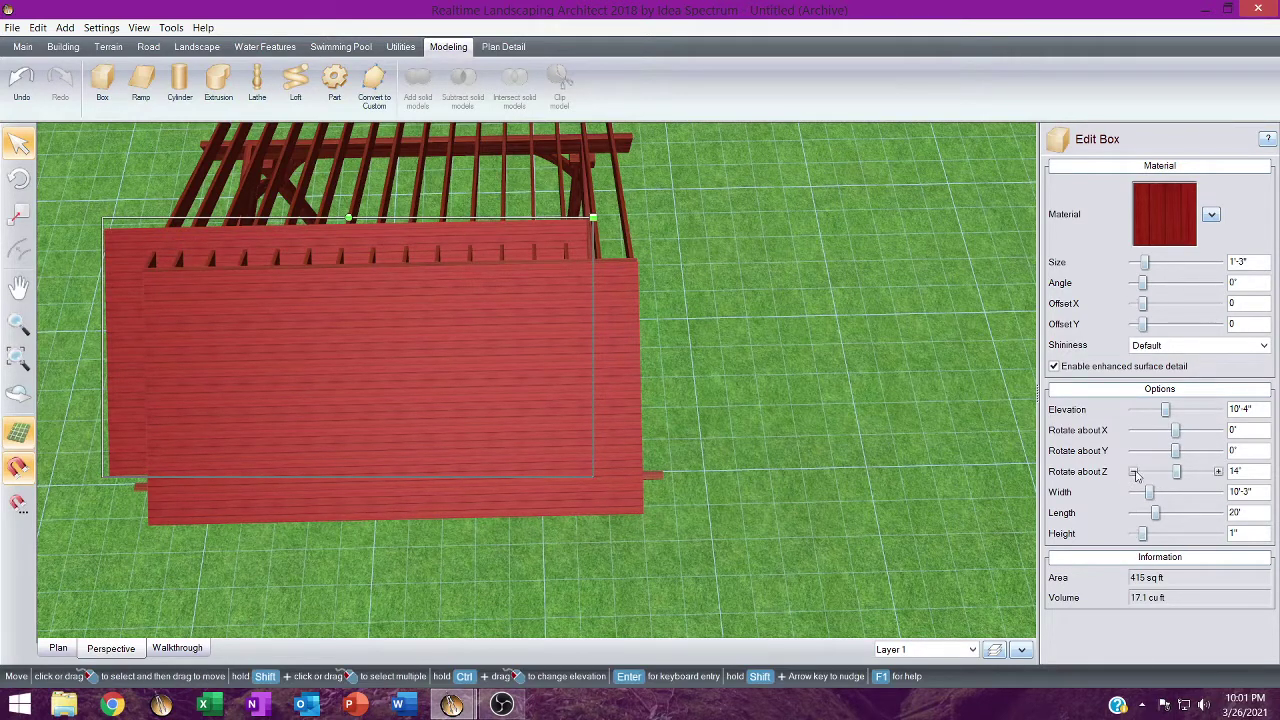
pyautogui.click(1134, 472)
pyautogui.click(1134, 472)
pyautogui.click(1134, 472)
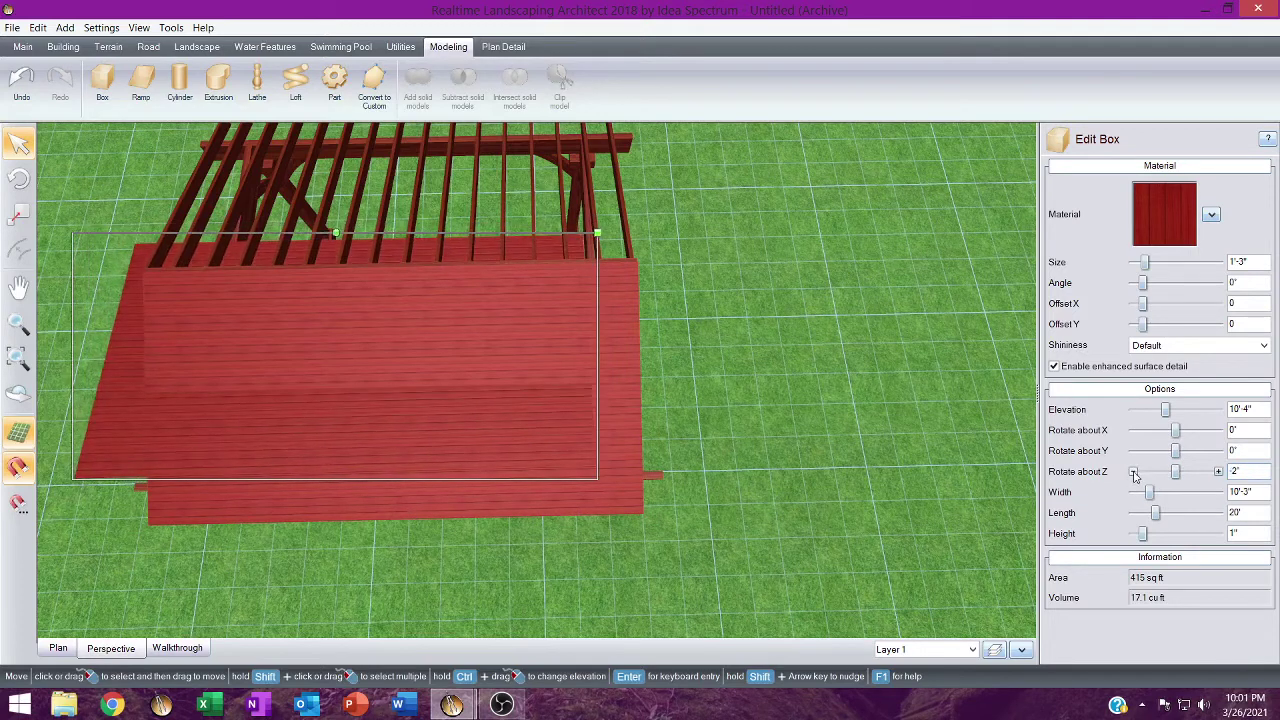
pyautogui.click(1134, 472)
pyautogui.click(1133, 473)
pyautogui.click(1133, 473)
pyautogui.click(1133, 473)
pyautogui.click(1133, 473)
pyautogui.click(1133, 473)
pyautogui.click(1133, 473)
pyautogui.click(1133, 473)
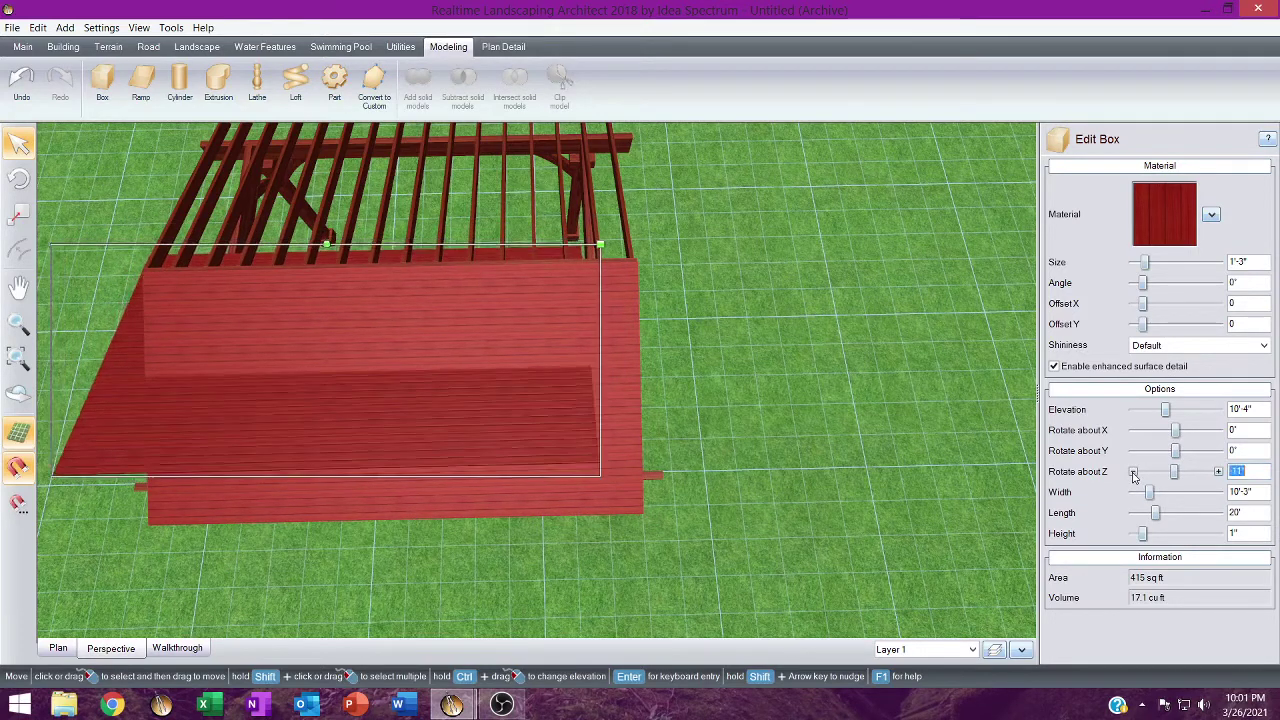
pyautogui.click(1133, 473)
pyautogui.click(1133, 473)
pyautogui.click(1133, 473)
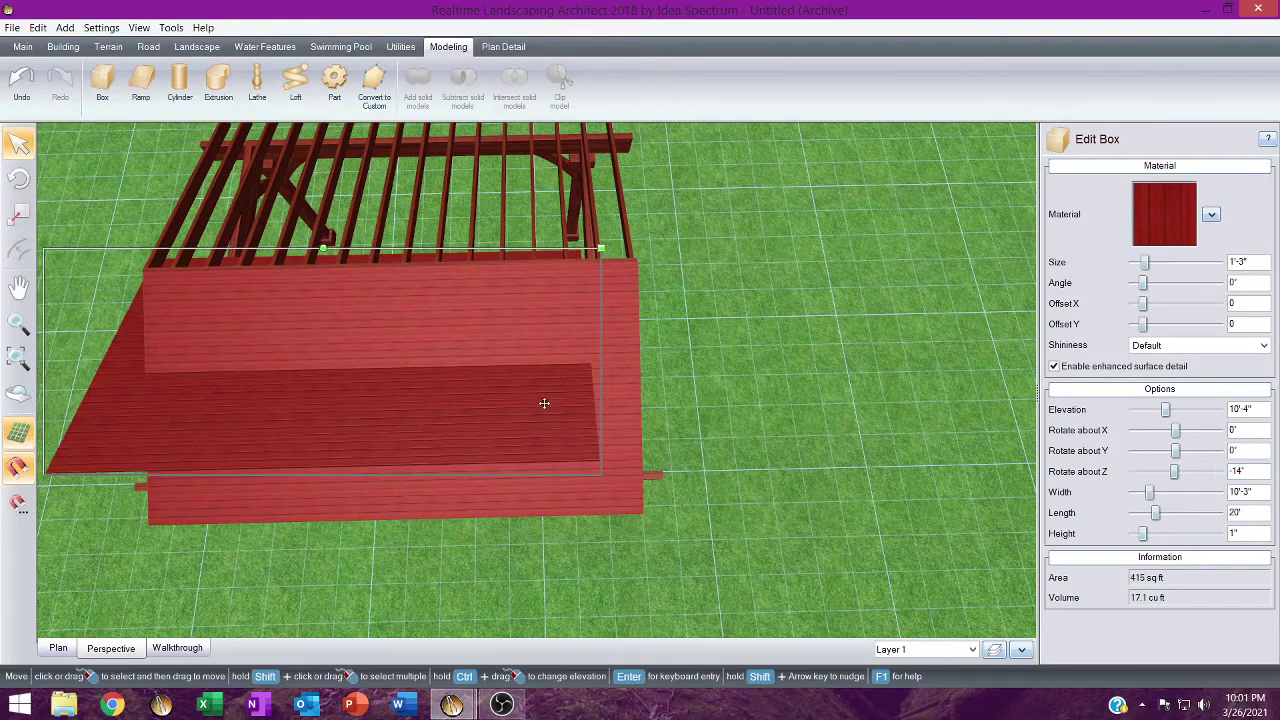
# Move the copied roof panel over the uncovered rafters, aligning it in plan with the ridge line, eave and gable-end outline.
pyautogui.moveTo(544, 403); pyautogui.dragTo(582, 227)
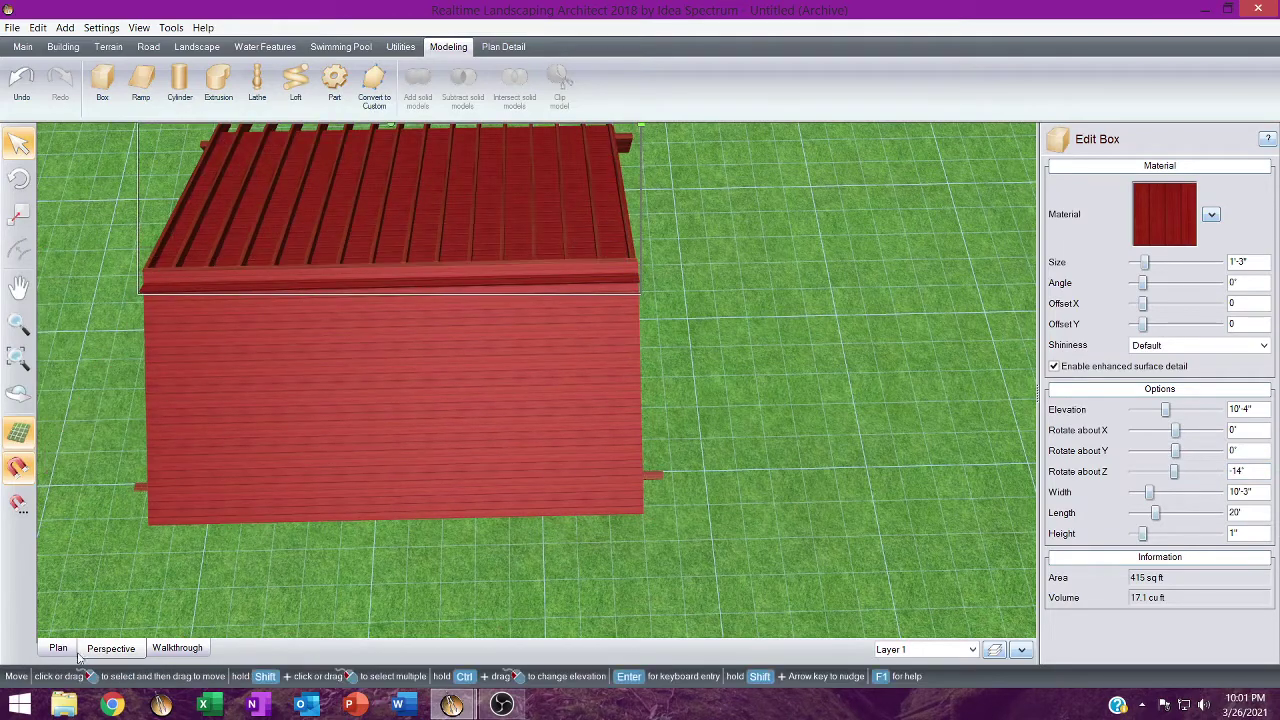
pyautogui.click(58, 648)
pyautogui.moveTo(537, 286); pyautogui.dragTo(560, 320, button='middle')
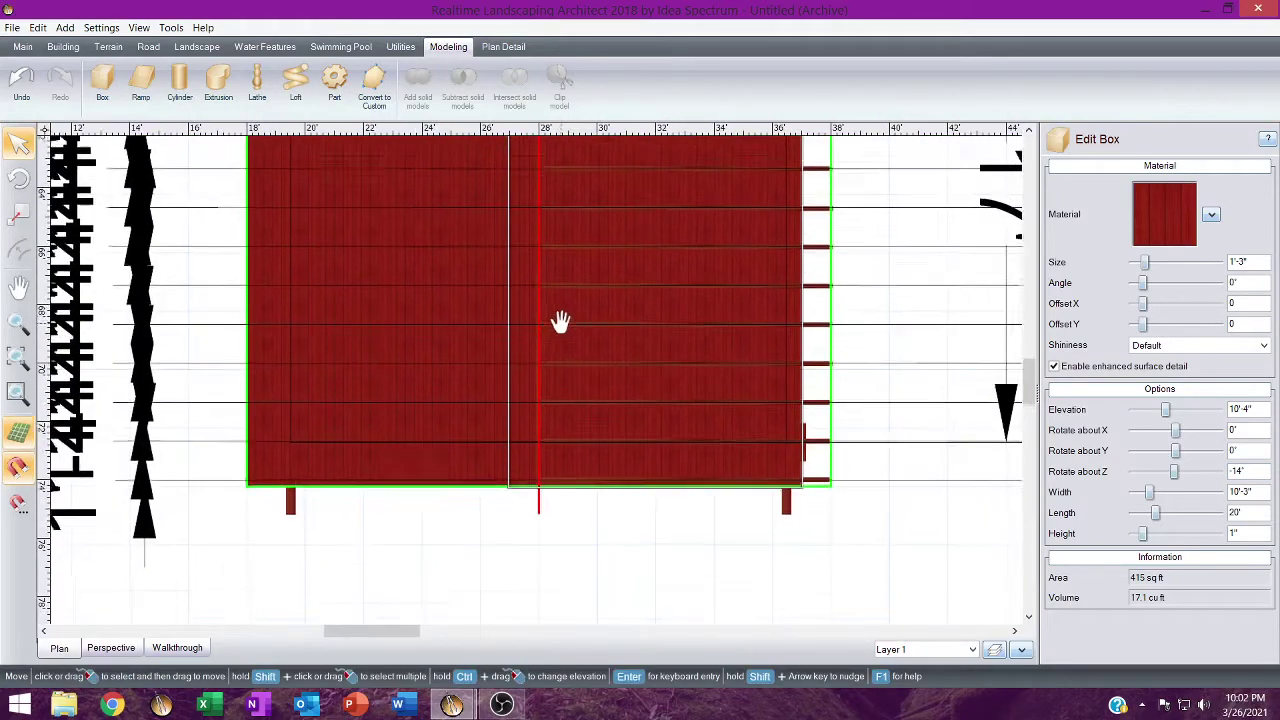
pyautogui.scroll(2, 777, 457)
pyautogui.moveTo(837, 451); pyautogui.dragTo(573, 388, button='middle')
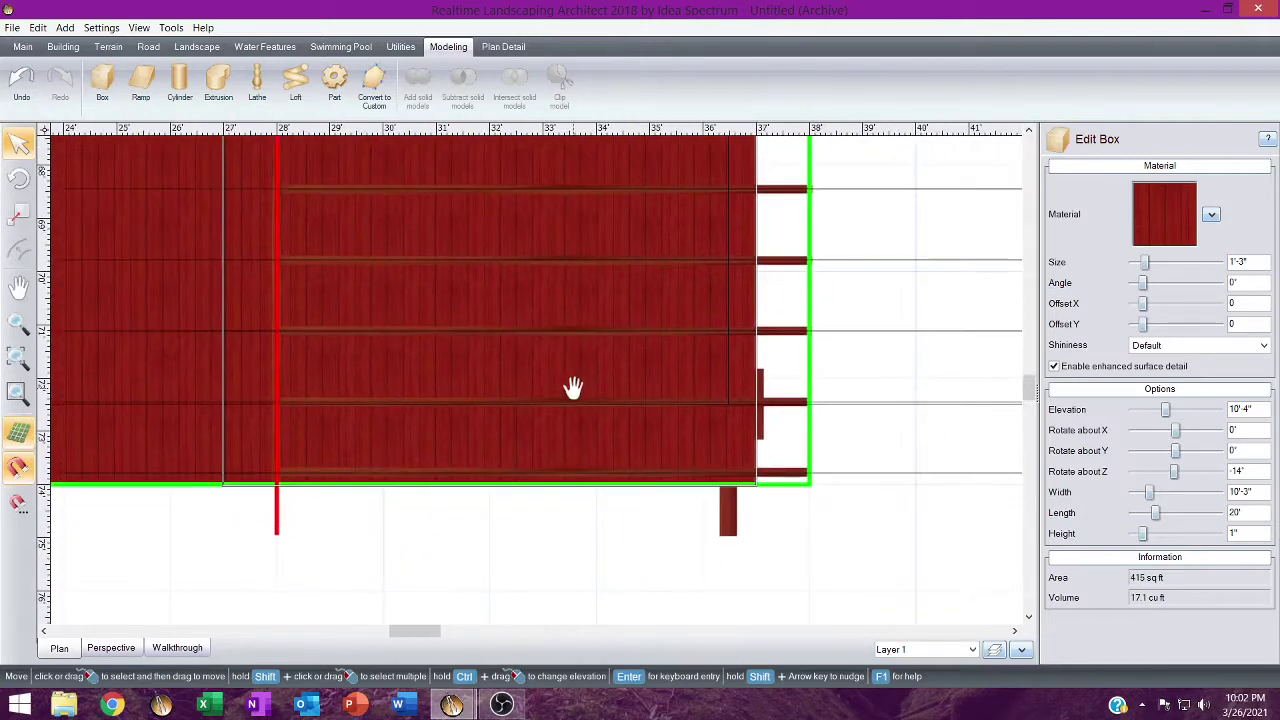
pyautogui.moveTo(714, 434); pyautogui.dragTo(777, 433)
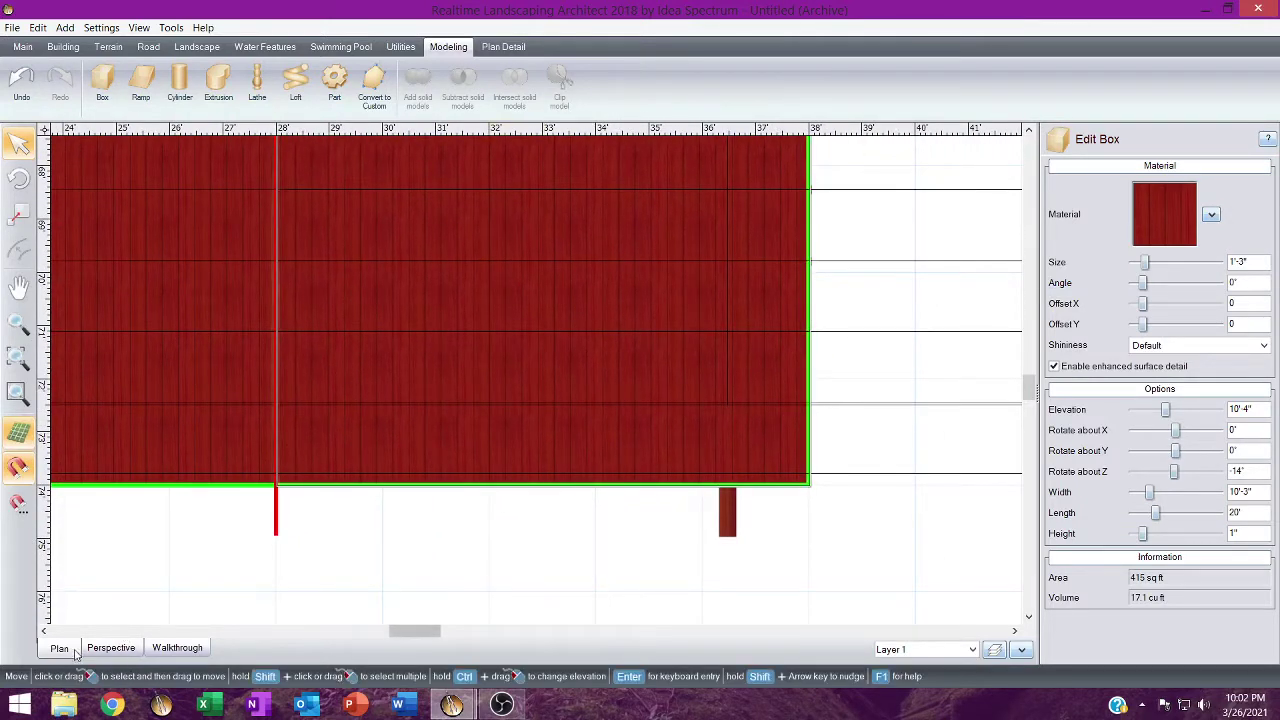
# Check the copied panel's alignment along the gable-end edge in plan, and inspect both slopes from the pavilion's gable end.
pyautogui.scroll(2, 800, 389)
pyautogui.scroll(1, 873, 421)
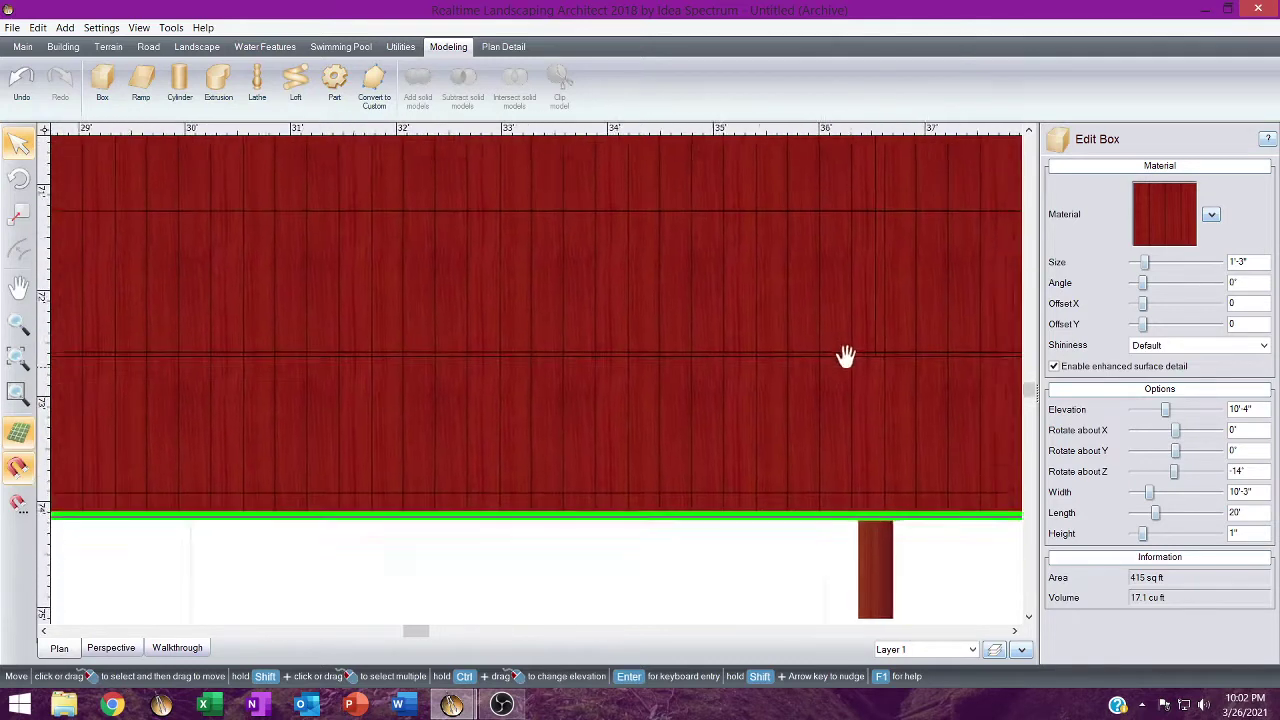
pyautogui.scroll(-1, 843, 357)
pyautogui.scroll(2, 840, 350)
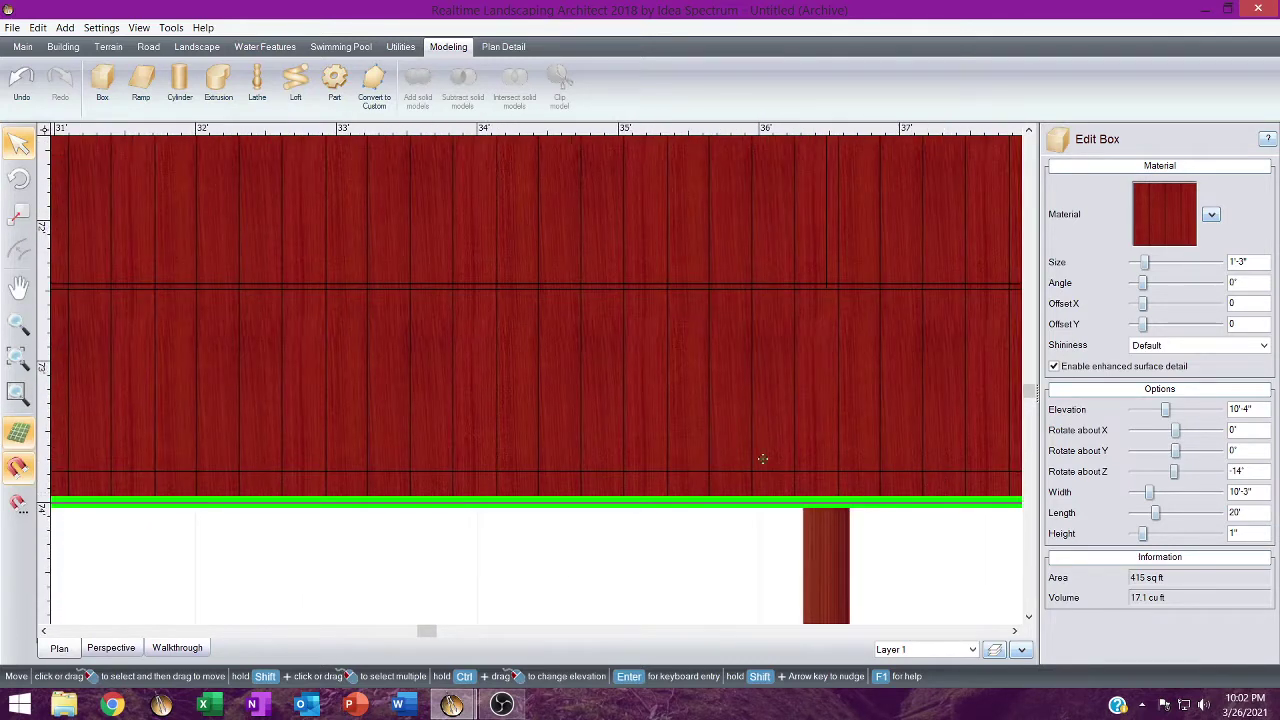
pyautogui.click(110, 648)
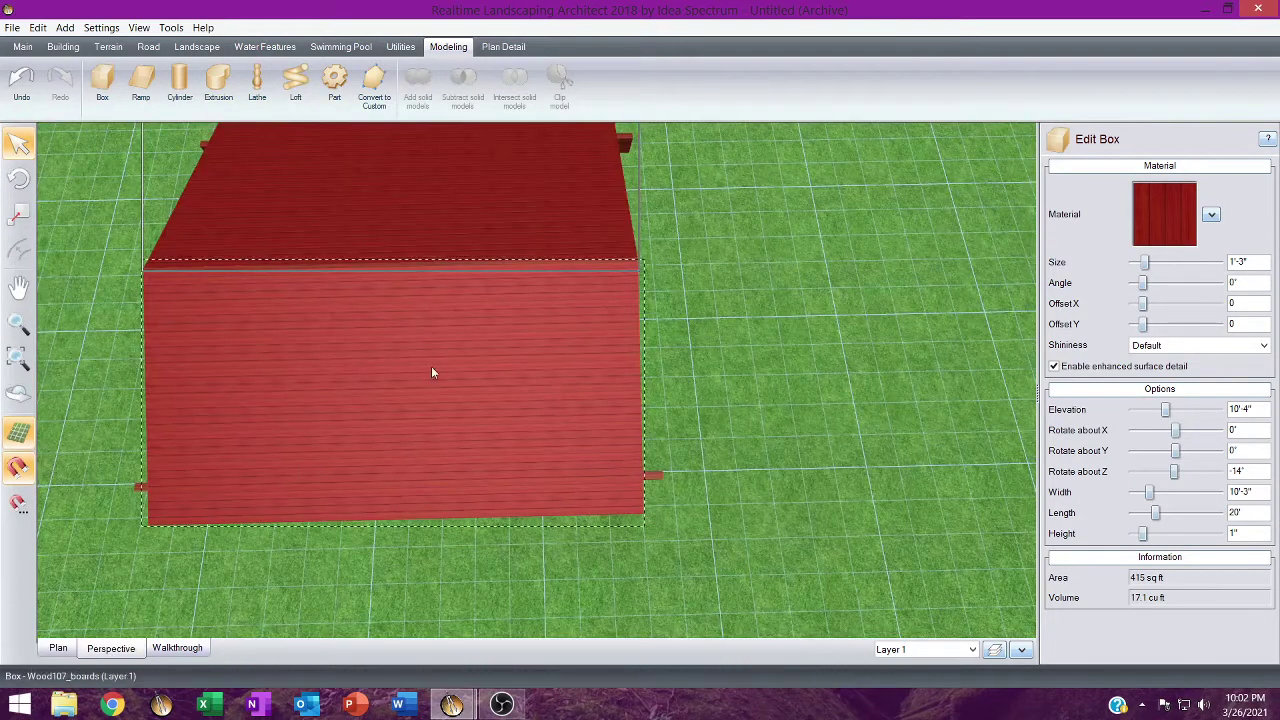
pyautogui.moveTo(431, 366); pyautogui.dragTo(197, 270, button='right')
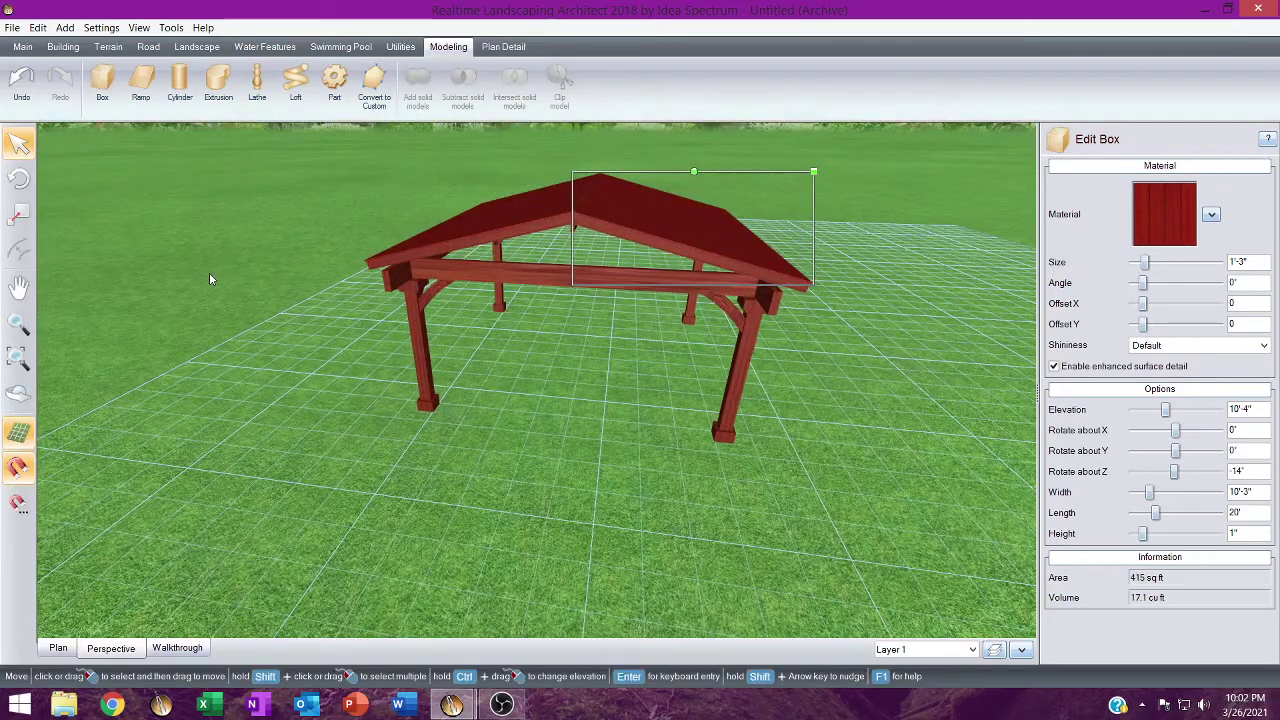
pyautogui.scroll(2, 603, 459)
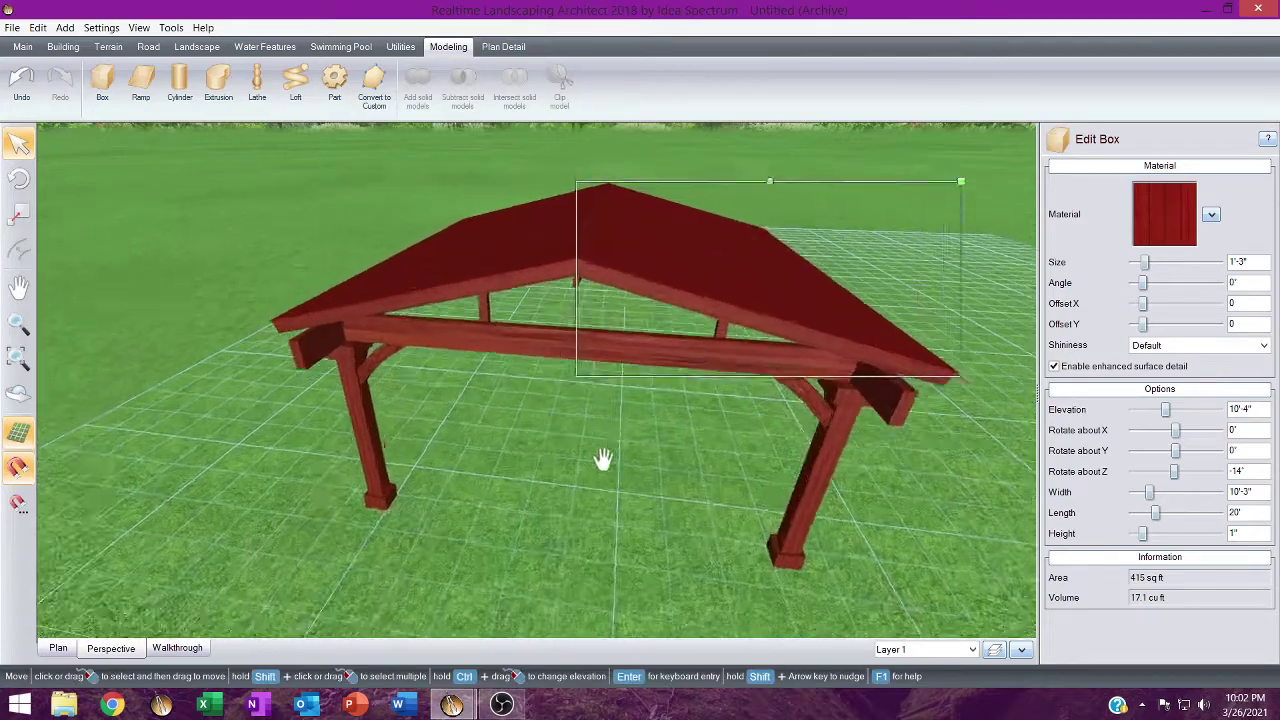
pyautogui.moveTo(603, 459); pyautogui.dragTo(677, 403, button='middle')
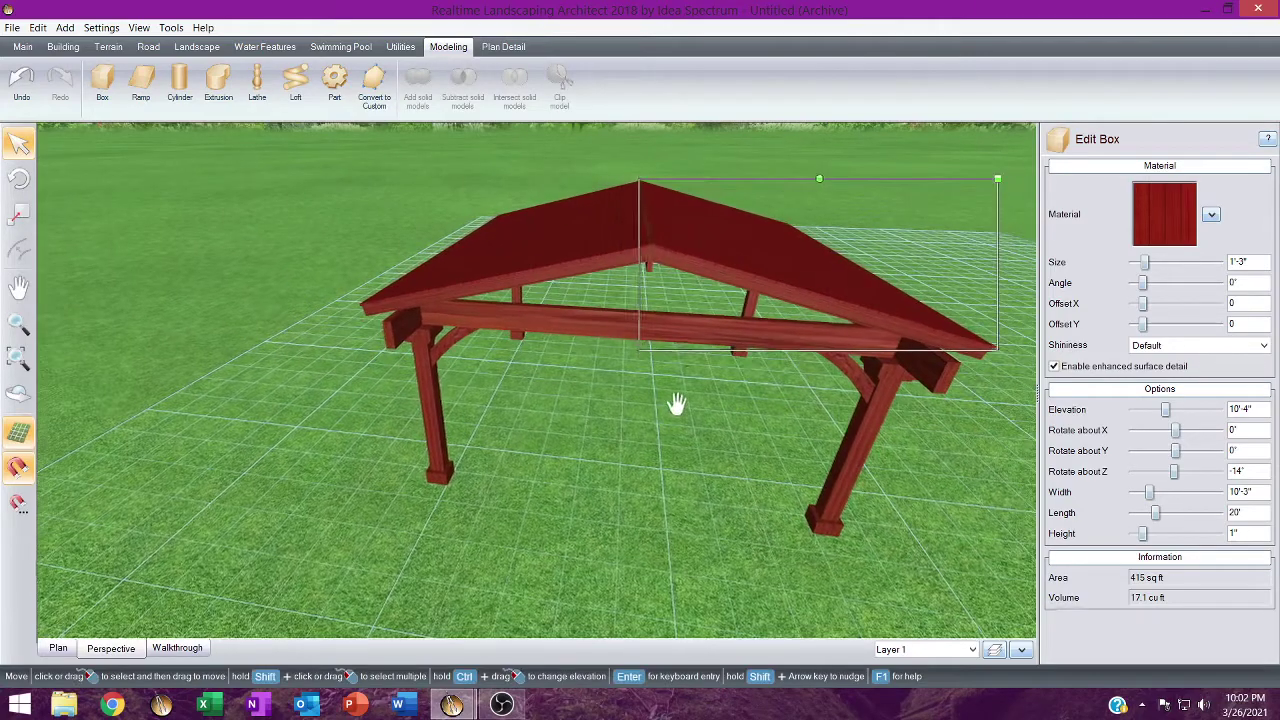
# Duplicate both roof panels in place as a second layer, setting the copies' elevation to 10'-5" and width to 10'-4".
pyautogui.keyDown('shift'); pyautogui.click(565, 270); pyautogui.keyUp('shift')
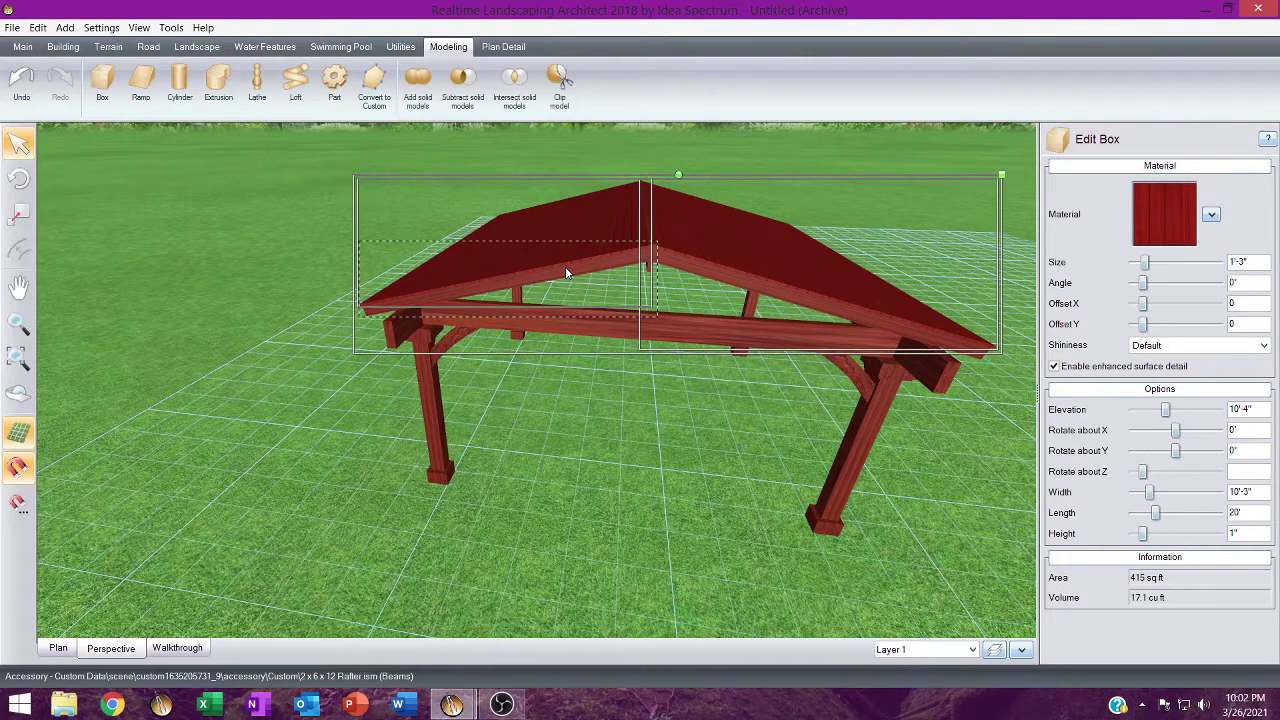
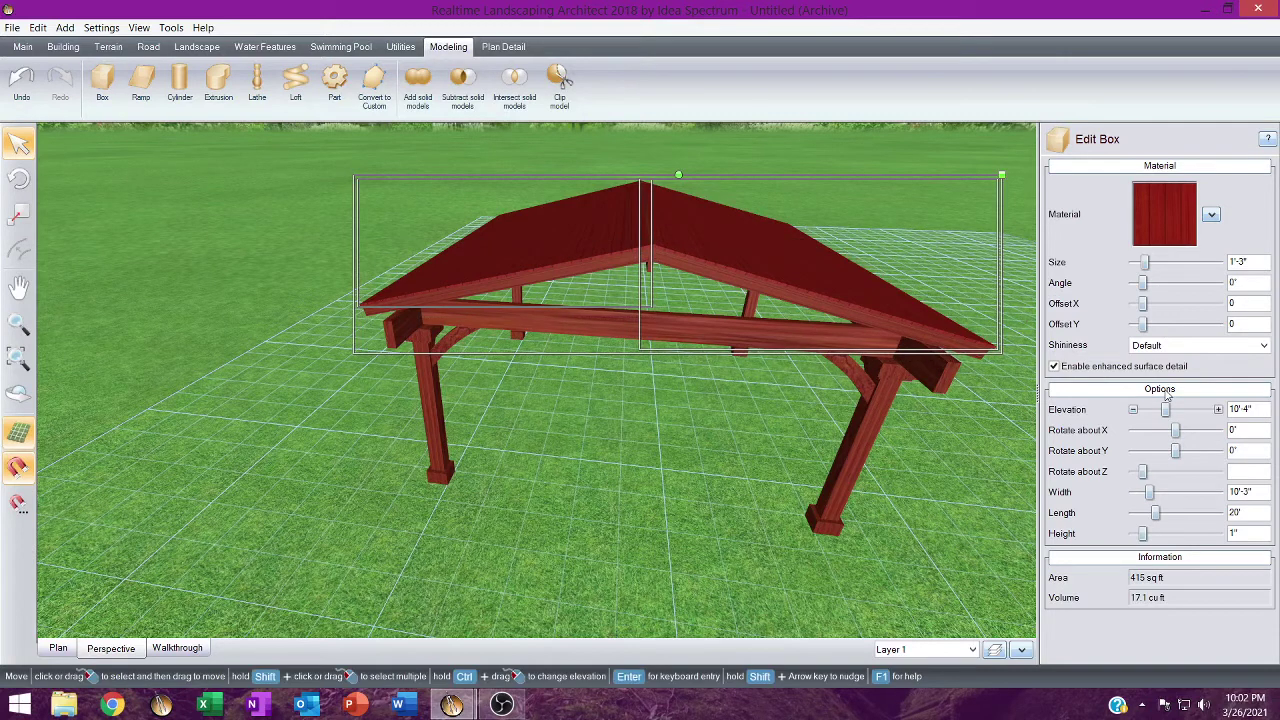
pyautogui.click(1219, 410)
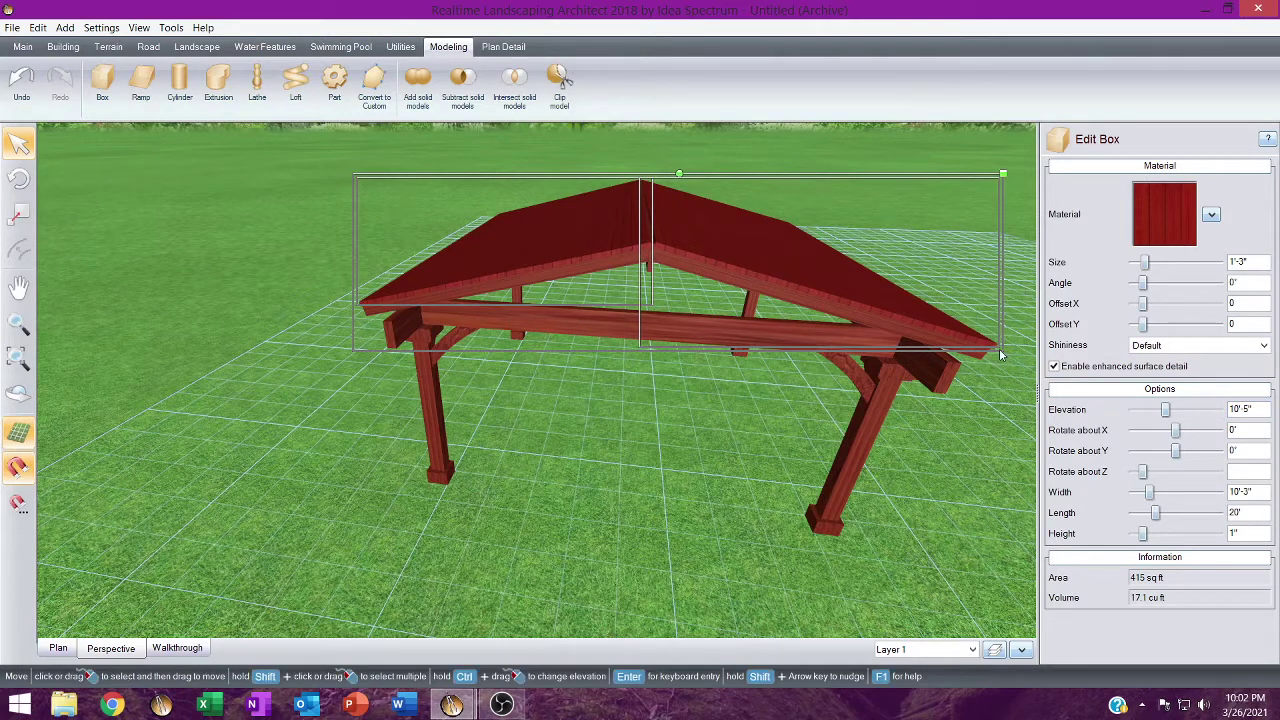
pyautogui.moveTo(1219, 495)
pyautogui.click(1219, 493)
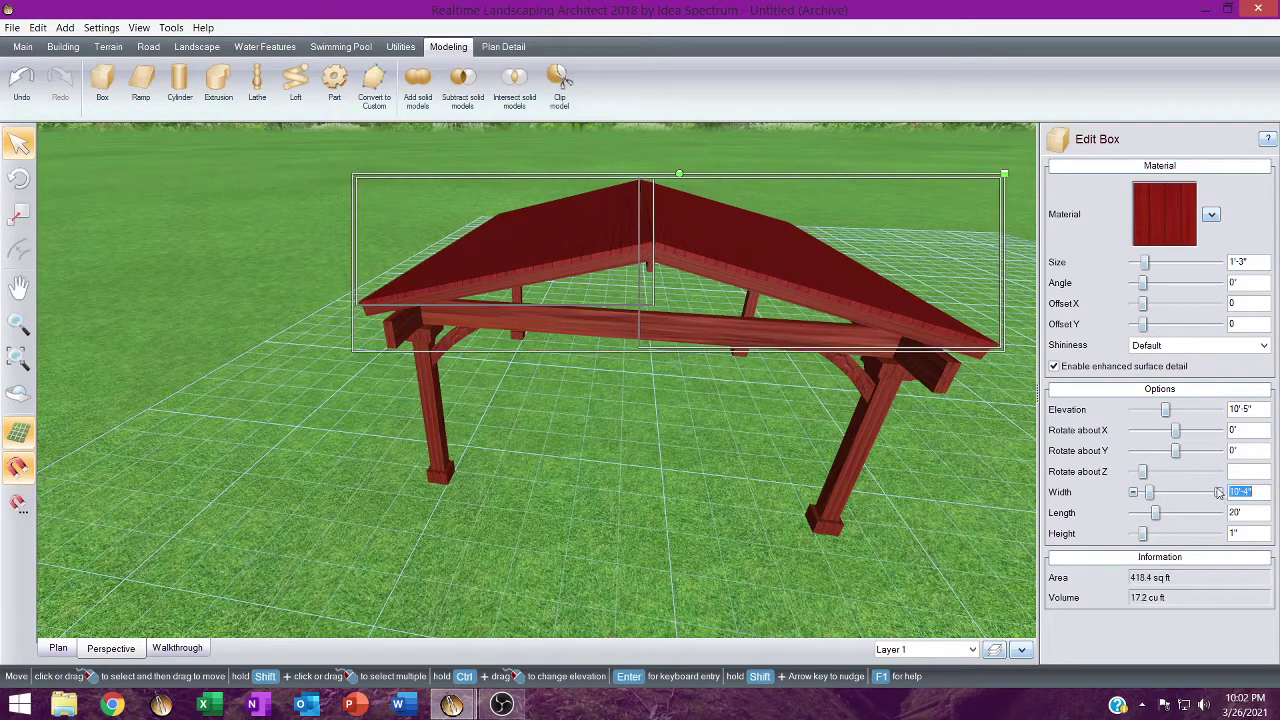
# Show all material categories and apply the Roof4 shingle from Composition to the two upper roof panels.
pyautogui.click(1168, 222)
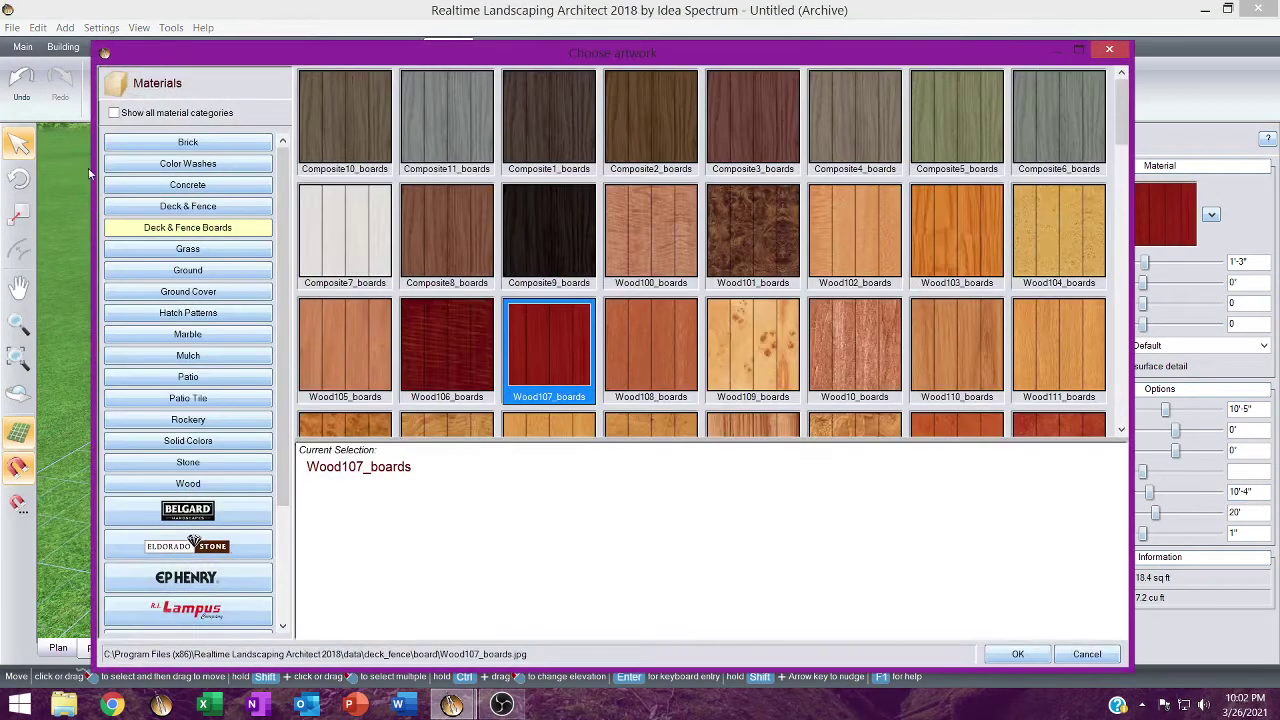
pyautogui.click(141, 112)
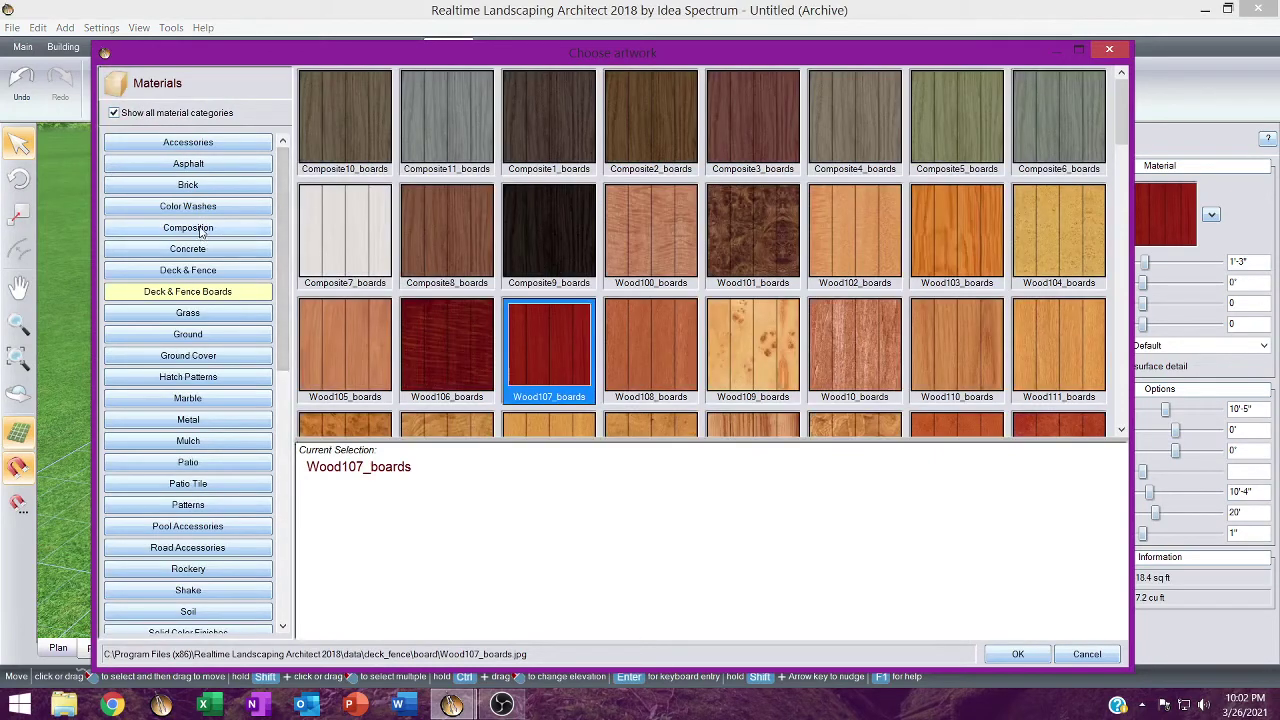
pyautogui.click(190, 228)
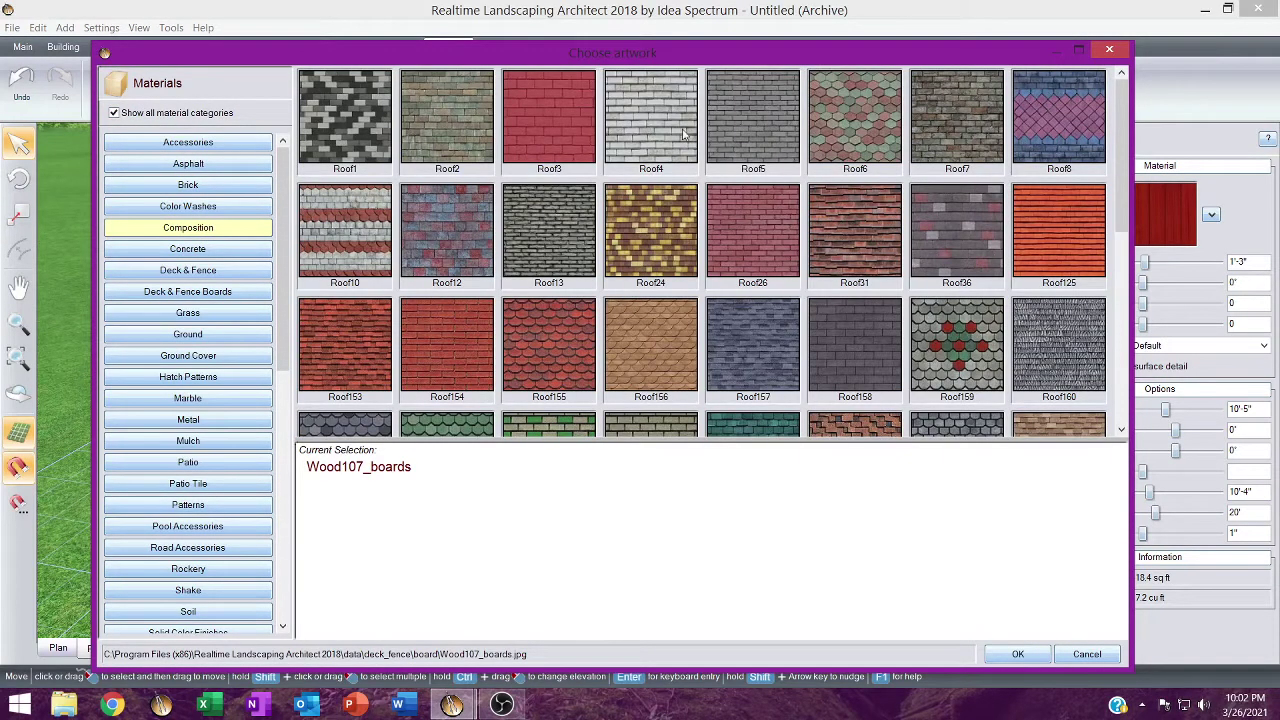
pyautogui.doubleClick(651, 150)
# Set the shingle texture's angle to 90° on both upper panels and check the finished roof from the gable end.
pyautogui.moveTo(586, 217); pyautogui.dragTo(433, 270, button='middle')
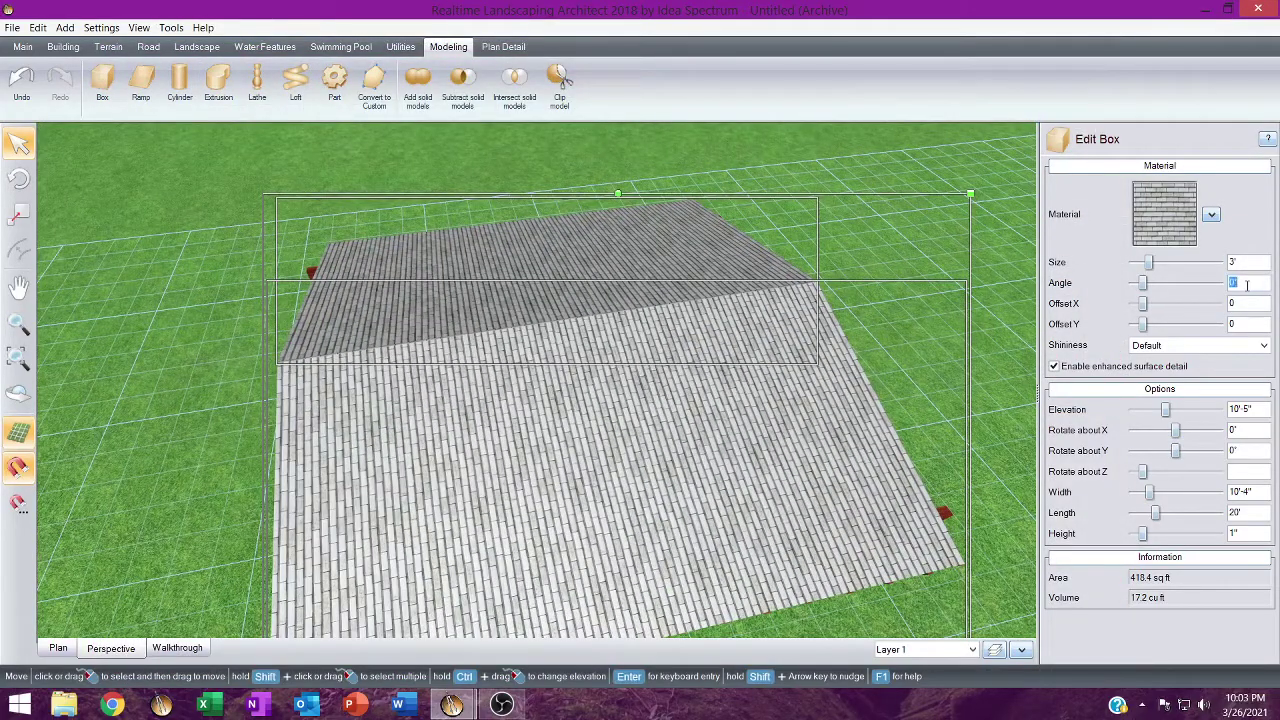
pyautogui.write('90')
pyautogui.press('Tab')
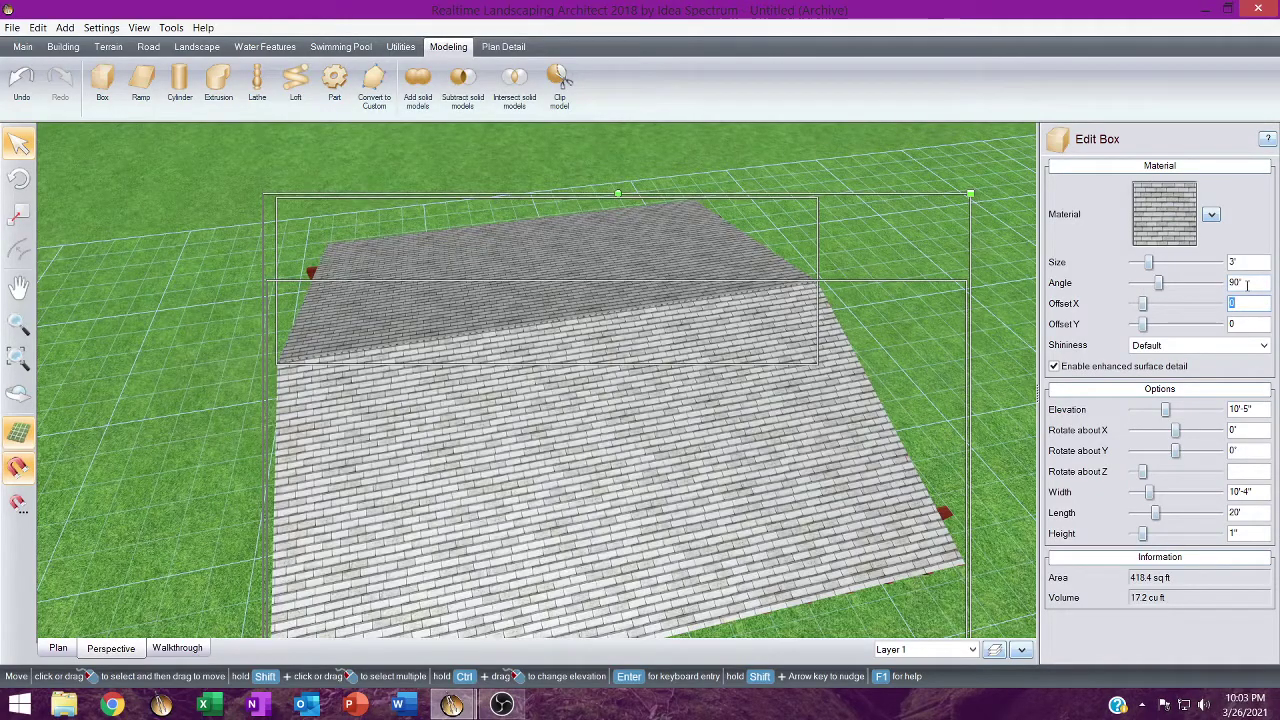
pyautogui.moveTo(928, 390); pyautogui.dragTo(736, 334, button='middle')
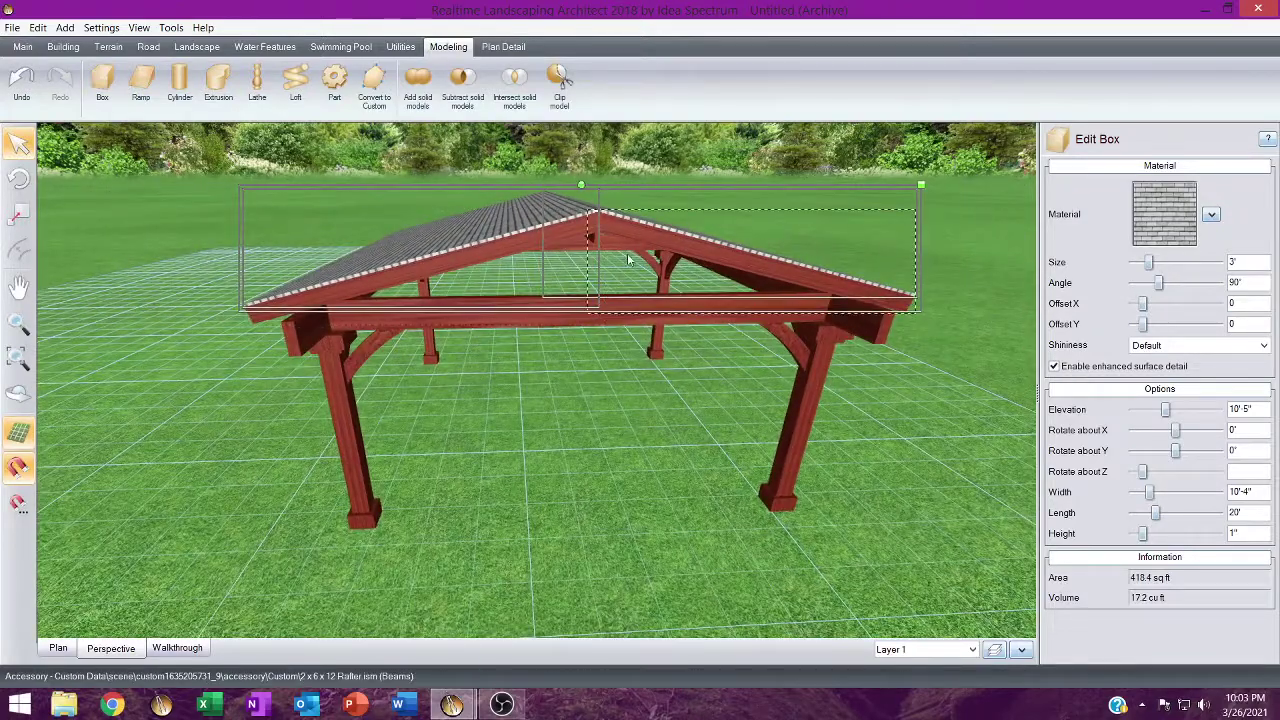
# Switch to the Boards_archive project and copy the 4" x 6" x 5' Gable Brace board from its plan view.
pyautogui.moveTo(451, 705)
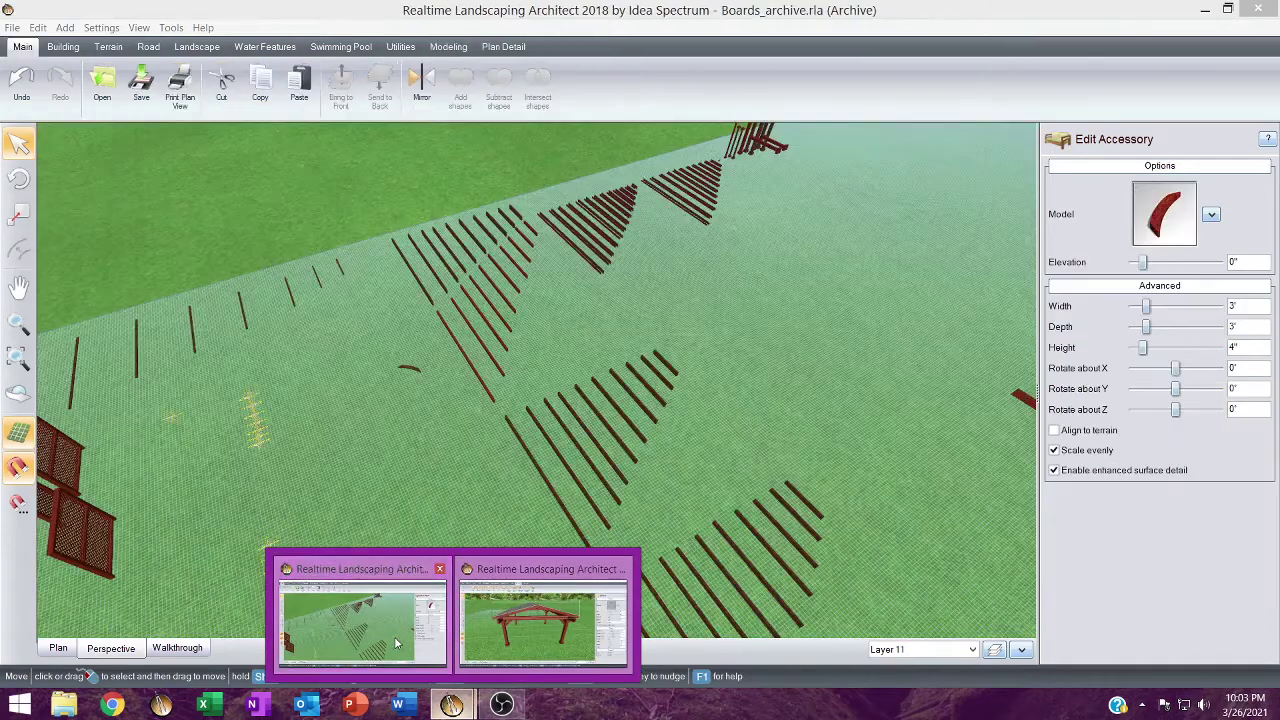
pyautogui.click(398, 642)
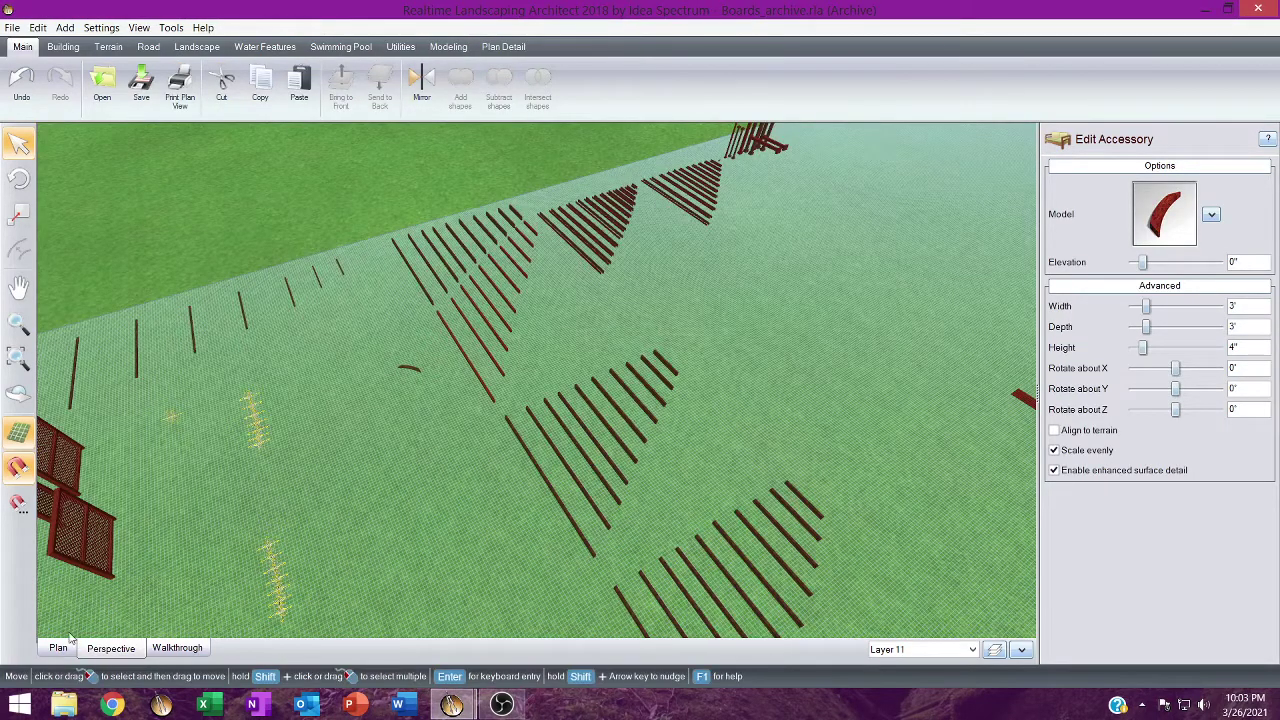
pyautogui.click(60, 647)
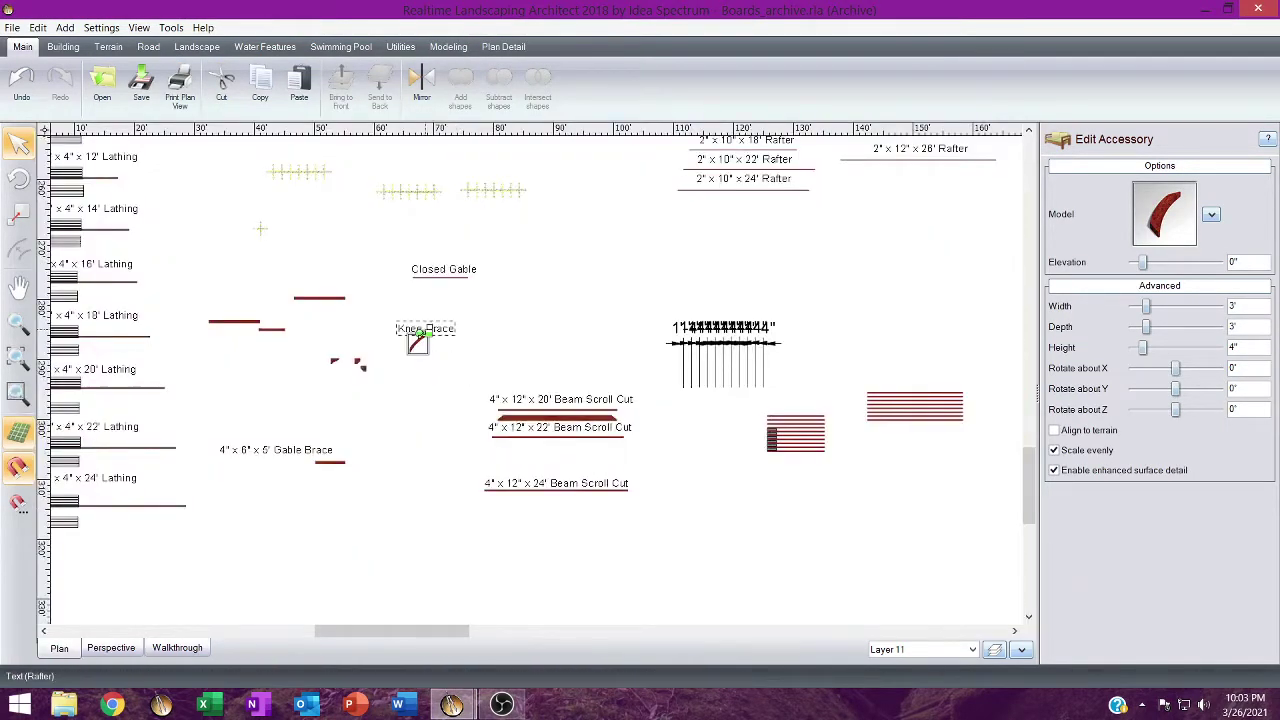
pyautogui.moveTo(377, 517); pyautogui.dragTo(466, 436, button='middle')
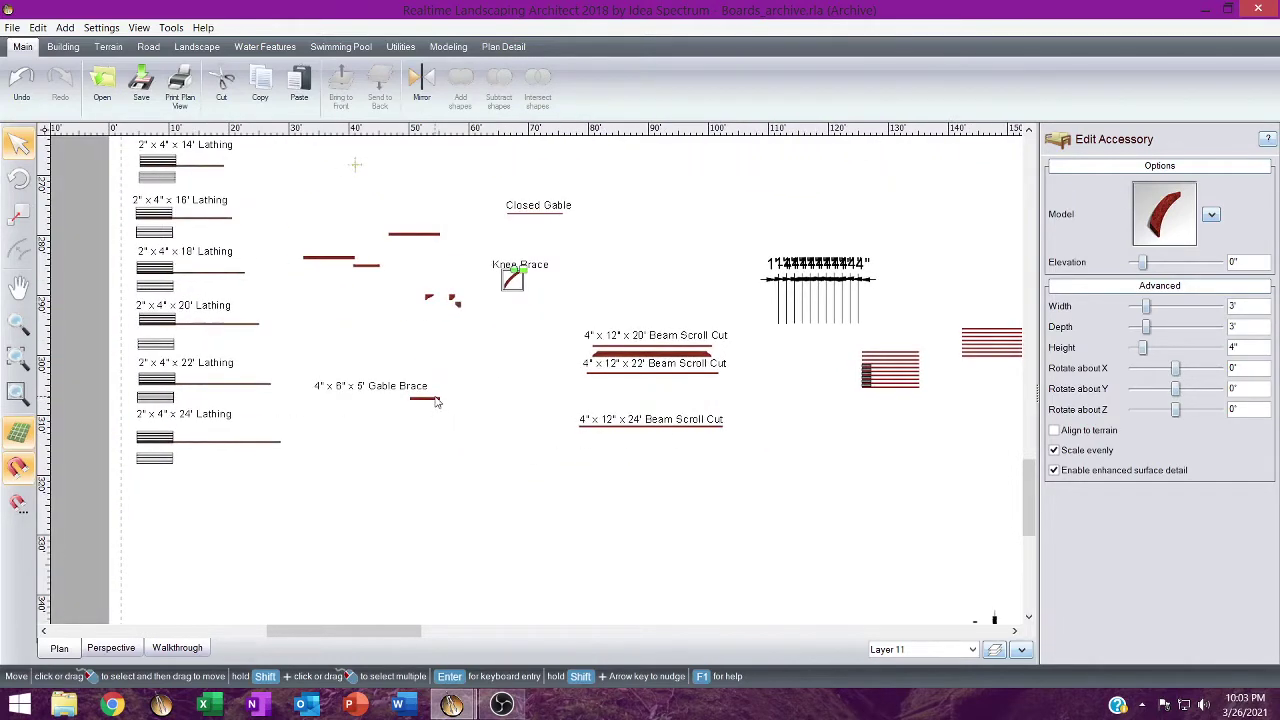
pyautogui.click(434, 399)
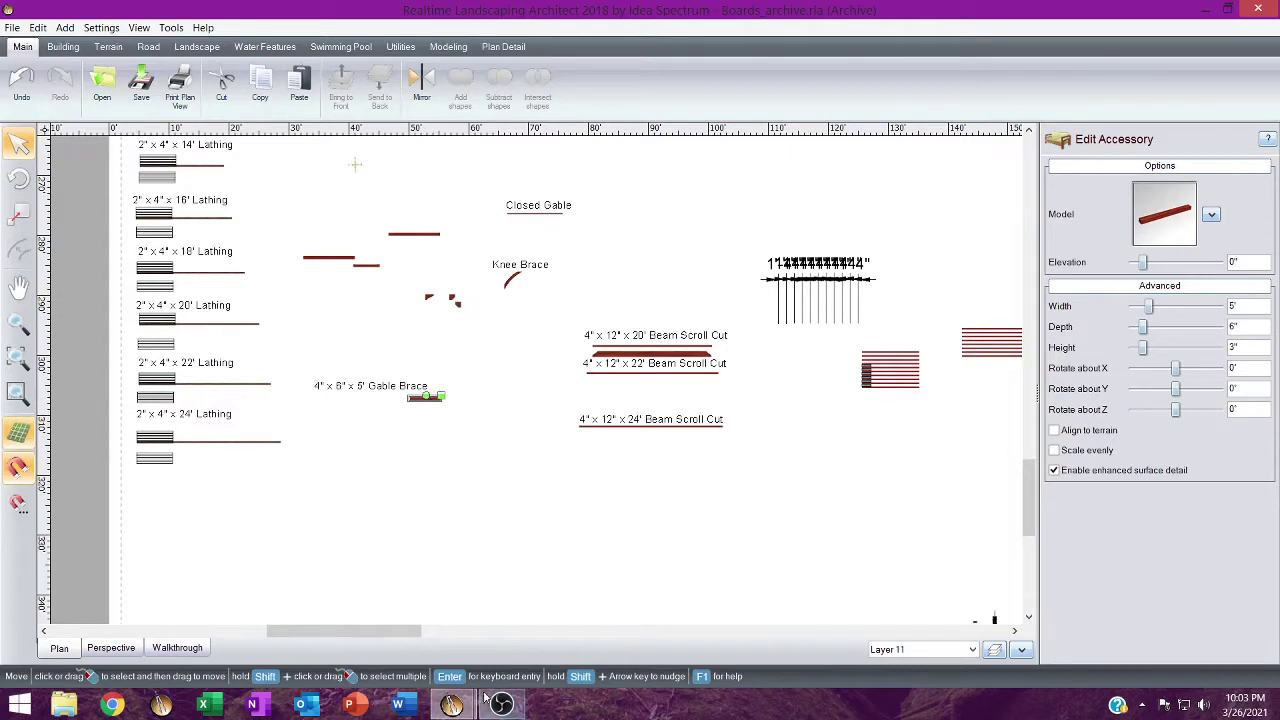
# Return to the pavilion project, paste the gable brace board and place it on the grass between the front posts.
pyautogui.moveTo(451, 705)
pyautogui.click(516, 618)
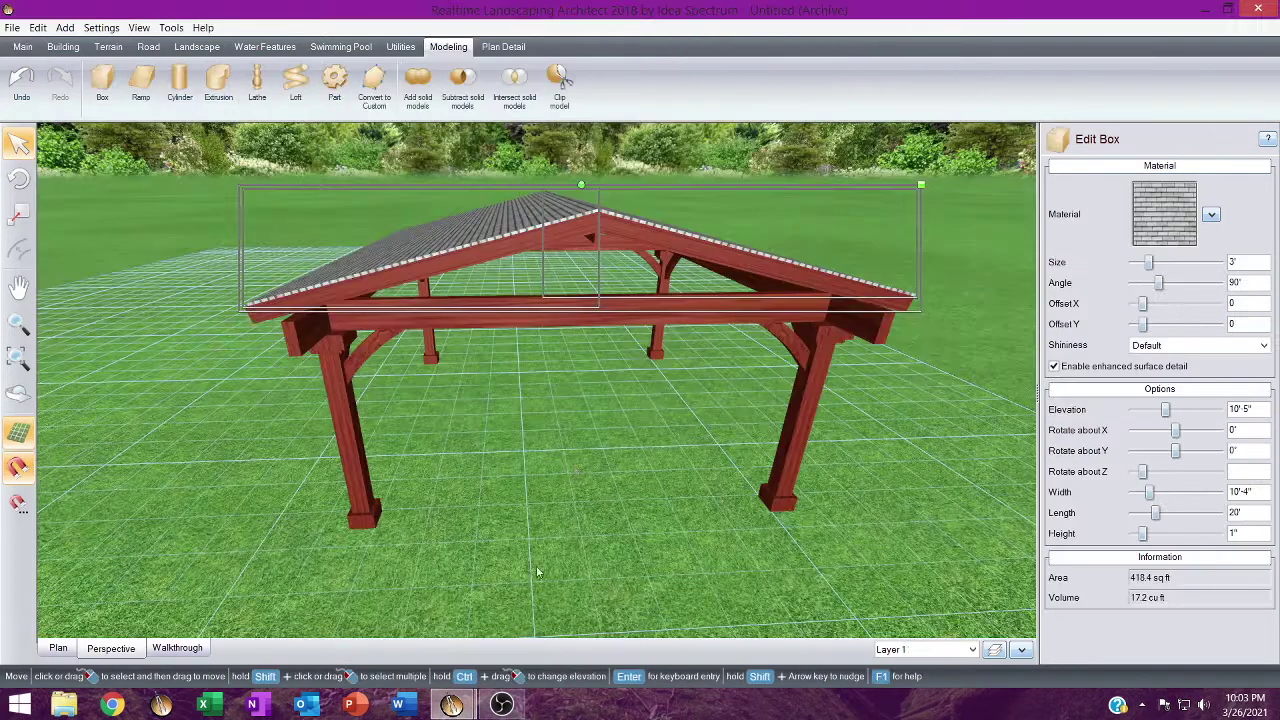
pyautogui.click(574, 462)
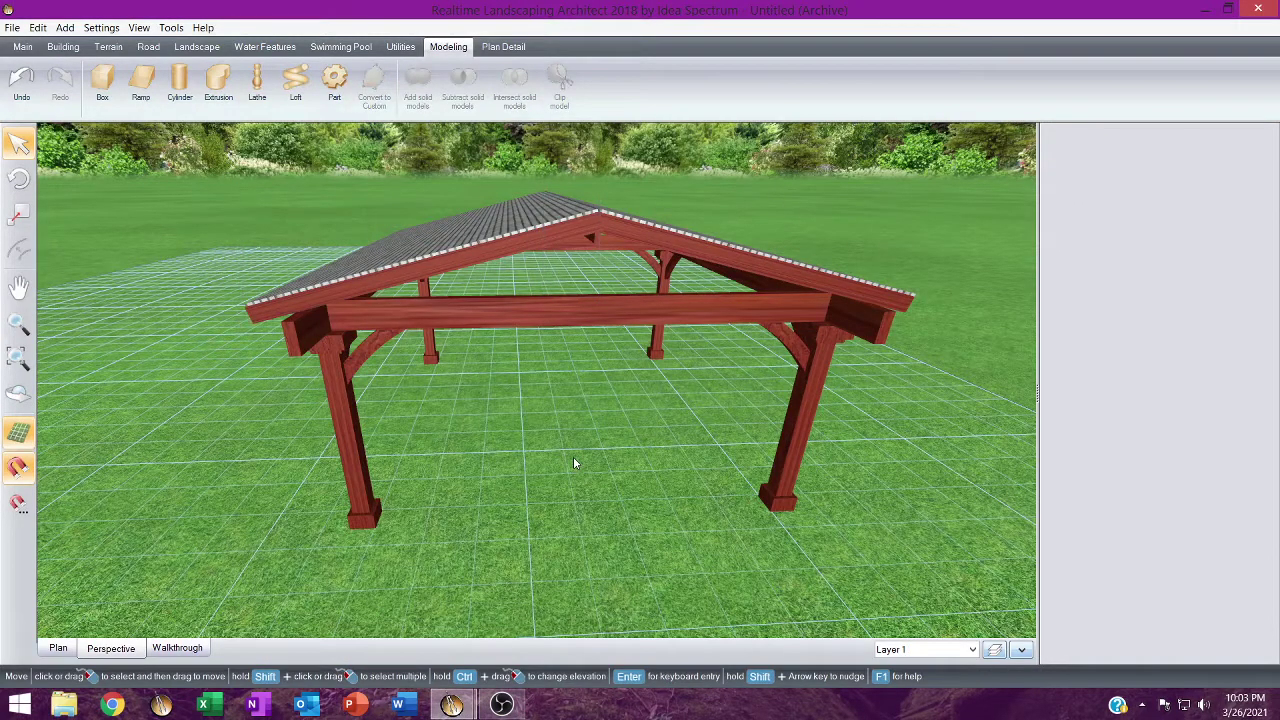
pyautogui.hotkey('ctrl', 'v')
pyautogui.moveTo(132, 402); pyautogui.dragTo(575, 497)
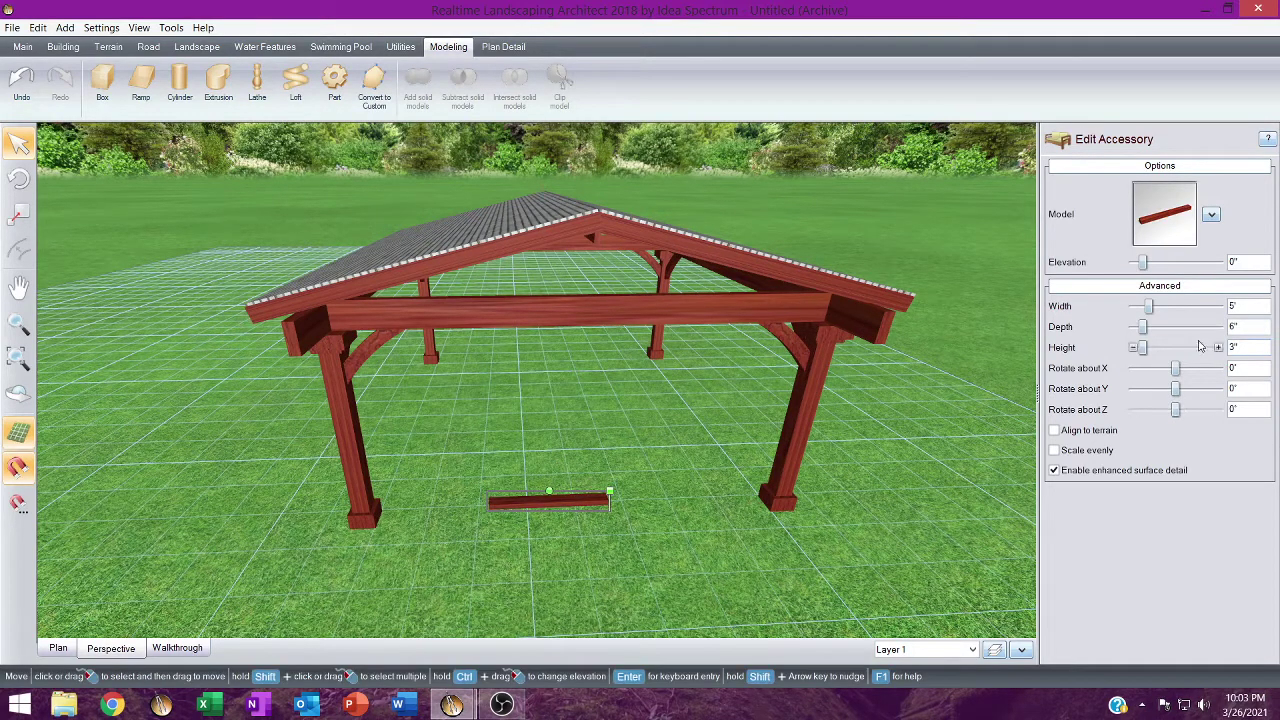
pyautogui.click(1220, 368)
pyautogui.click(1220, 368)
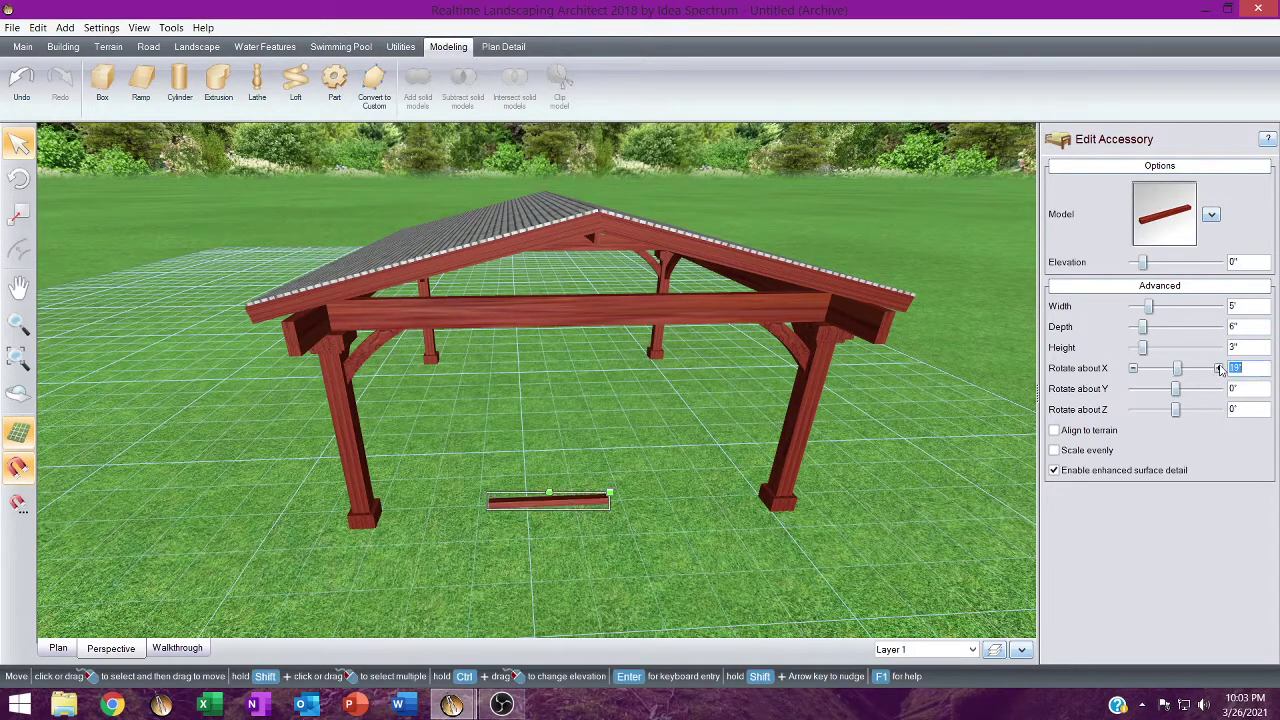
pyautogui.write('0')
pyautogui.click(1219, 389)
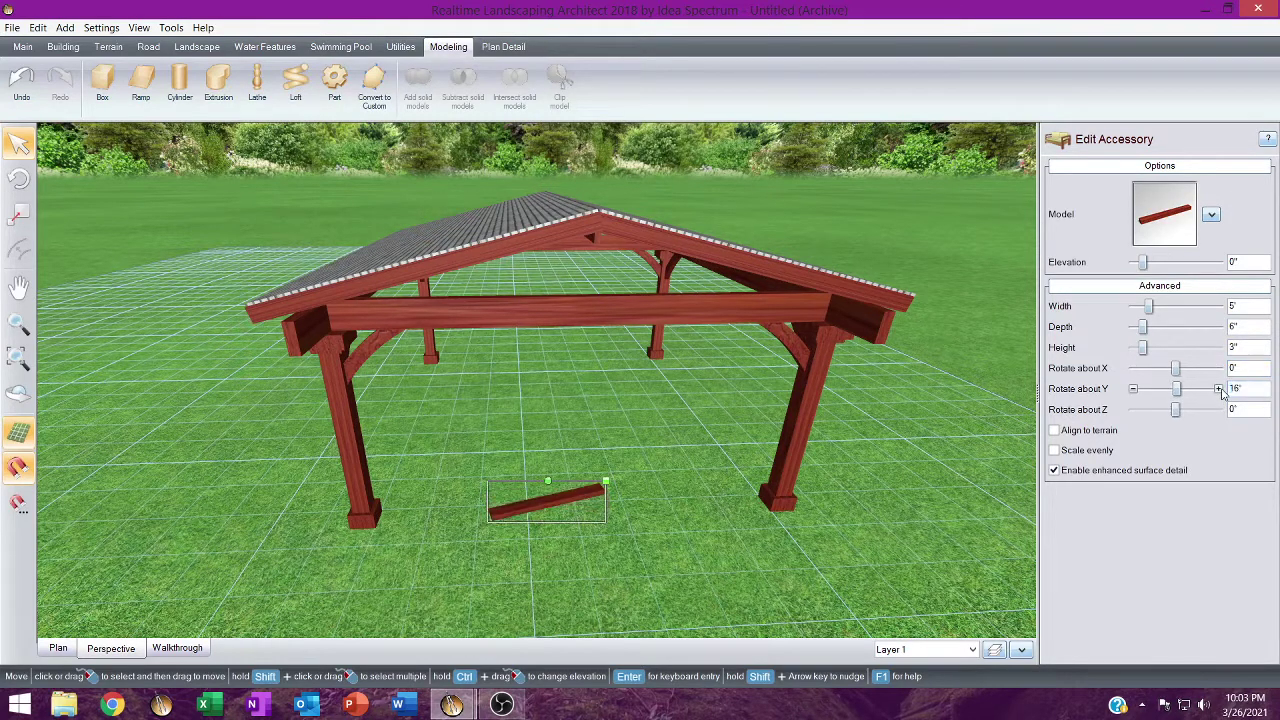
pyautogui.click(1219, 389)
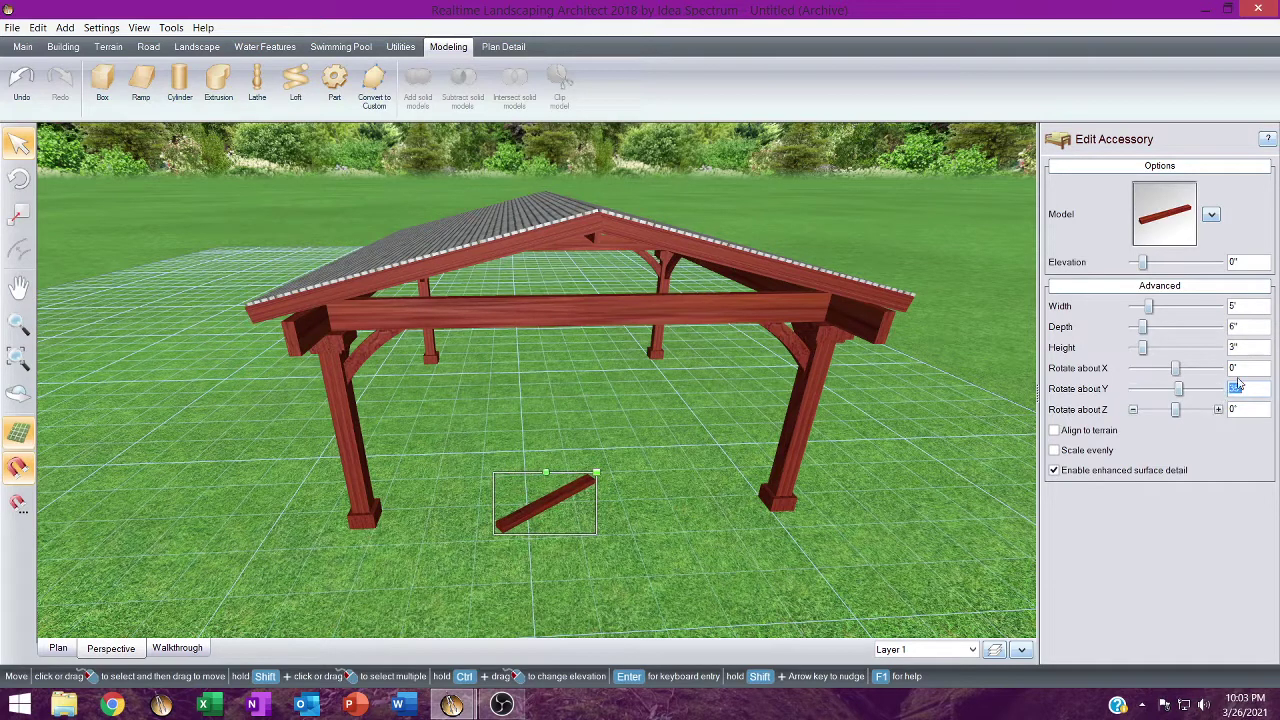
# Stand the gable brace board upright by setting its rotation to 90° about Z and 90° about Y.
pyautogui.click(1219, 410)
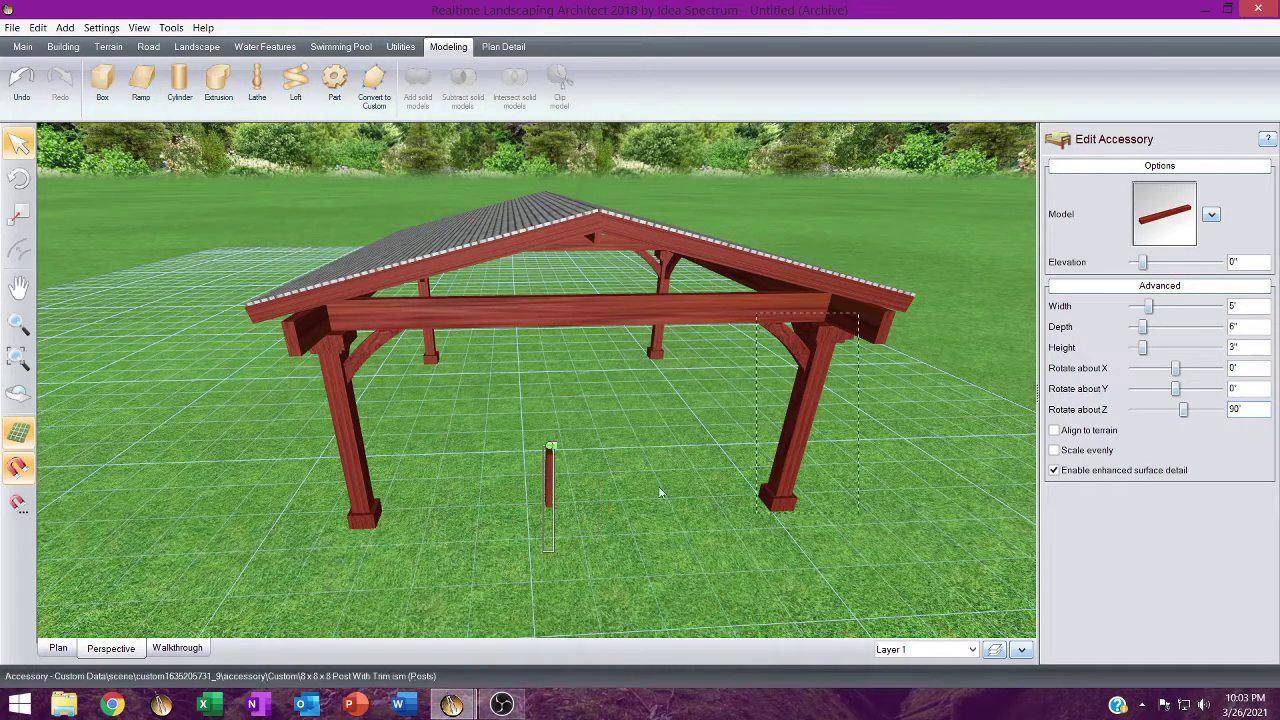
pyautogui.moveTo(528, 473); pyautogui.dragTo(517, 532, button='middle')
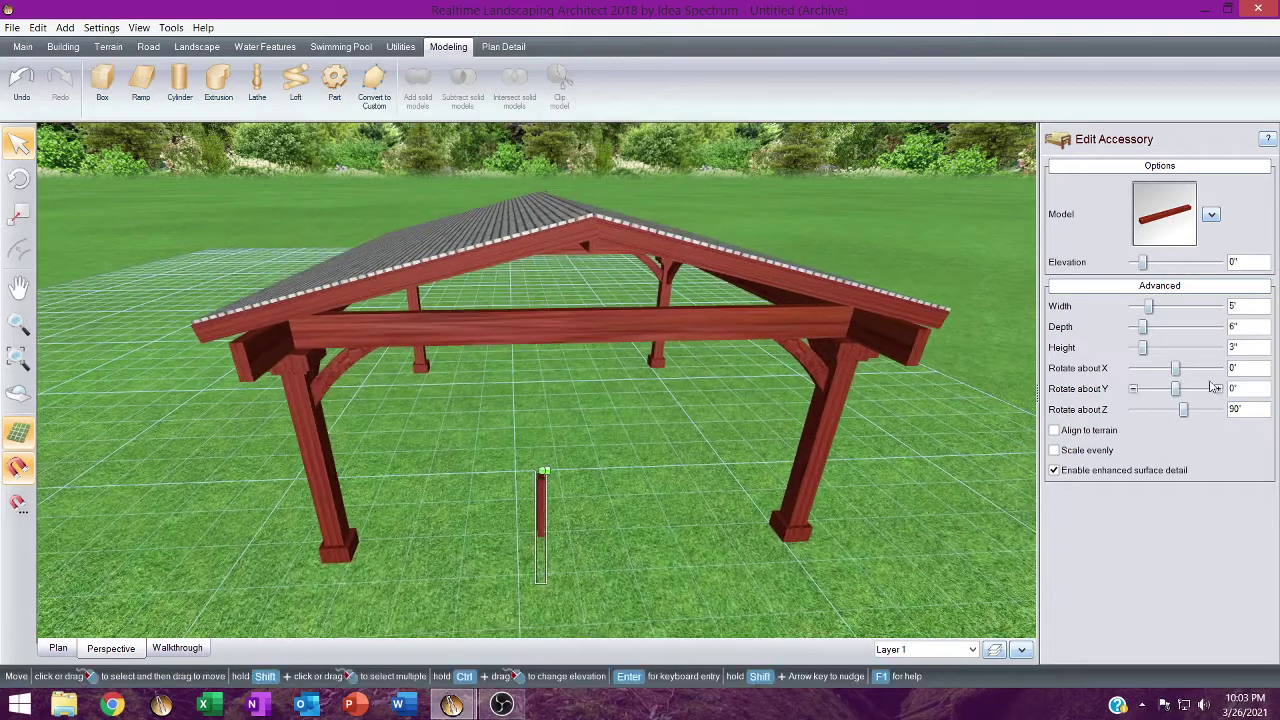
pyautogui.click(1219, 389)
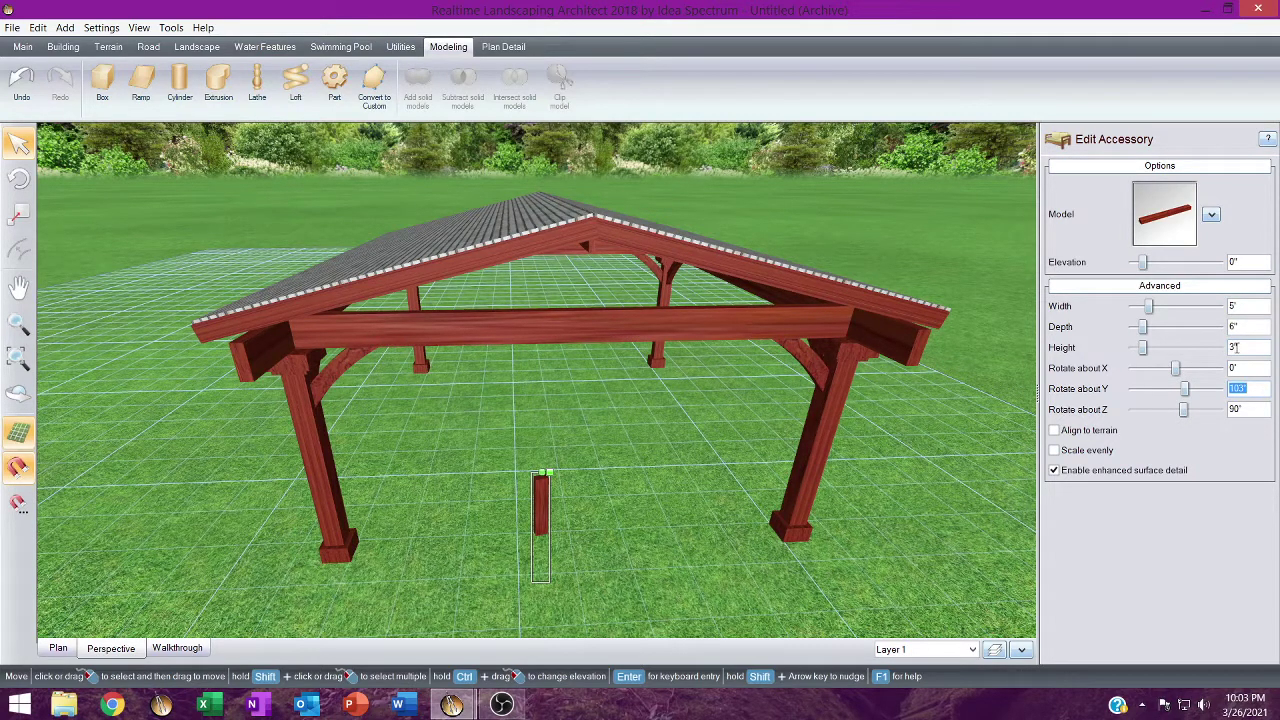
pyautogui.click(1241, 389)
pyautogui.write('90')
pyautogui.press('Tab')
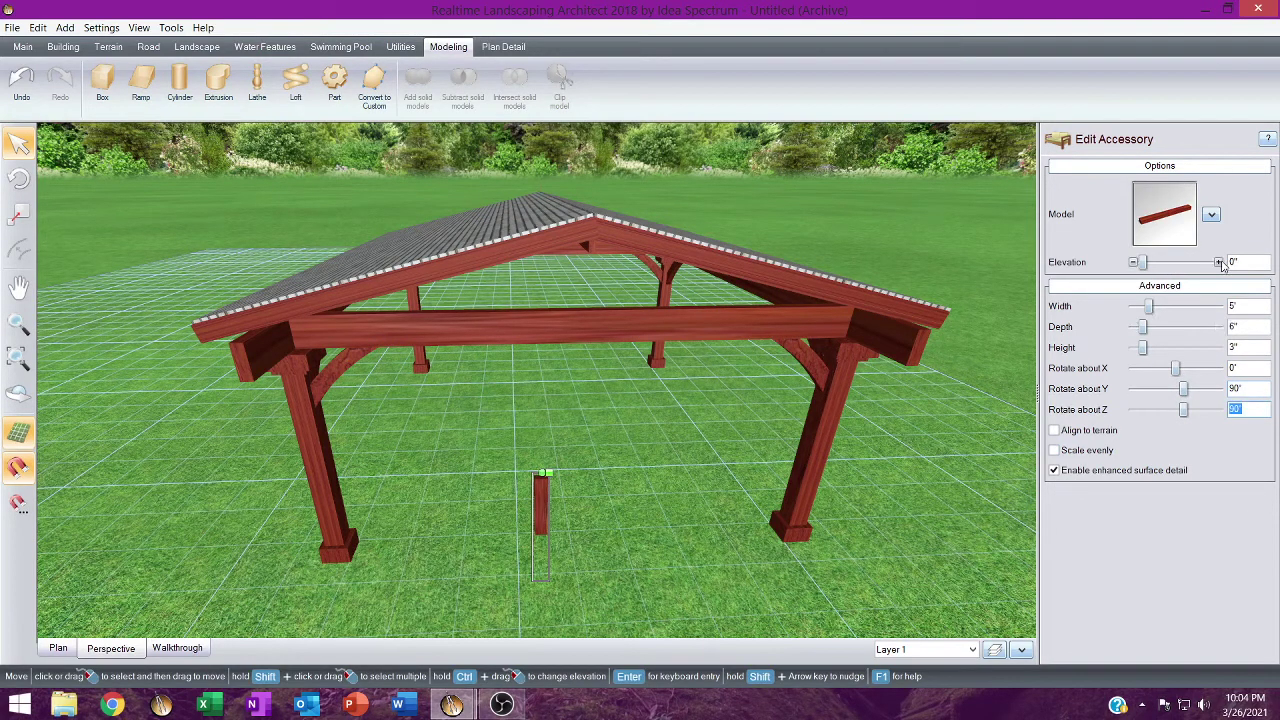
# Raise the upright board to elevation 10'-5" and, with snapping off, move it under the roof peak at the gable end.
pyautogui.click(1219, 262)
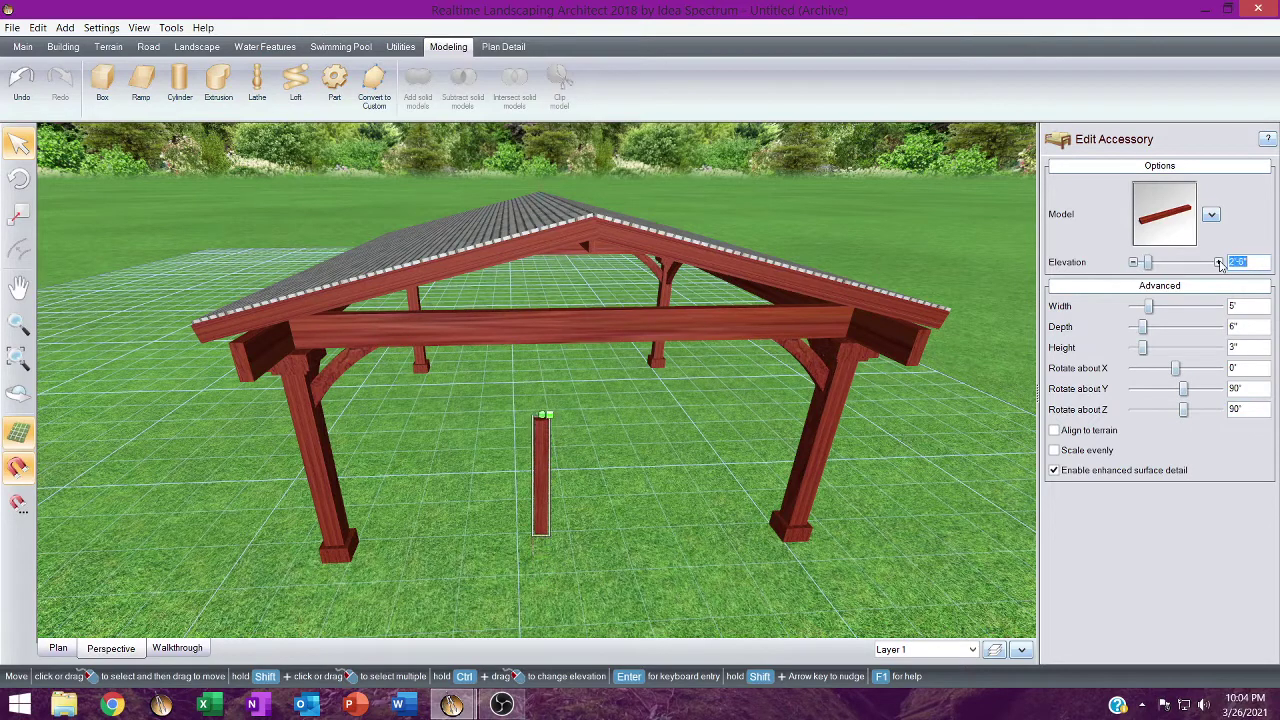
pyautogui.moveTo(1219, 262); pyautogui.dragTo(1219, 262)
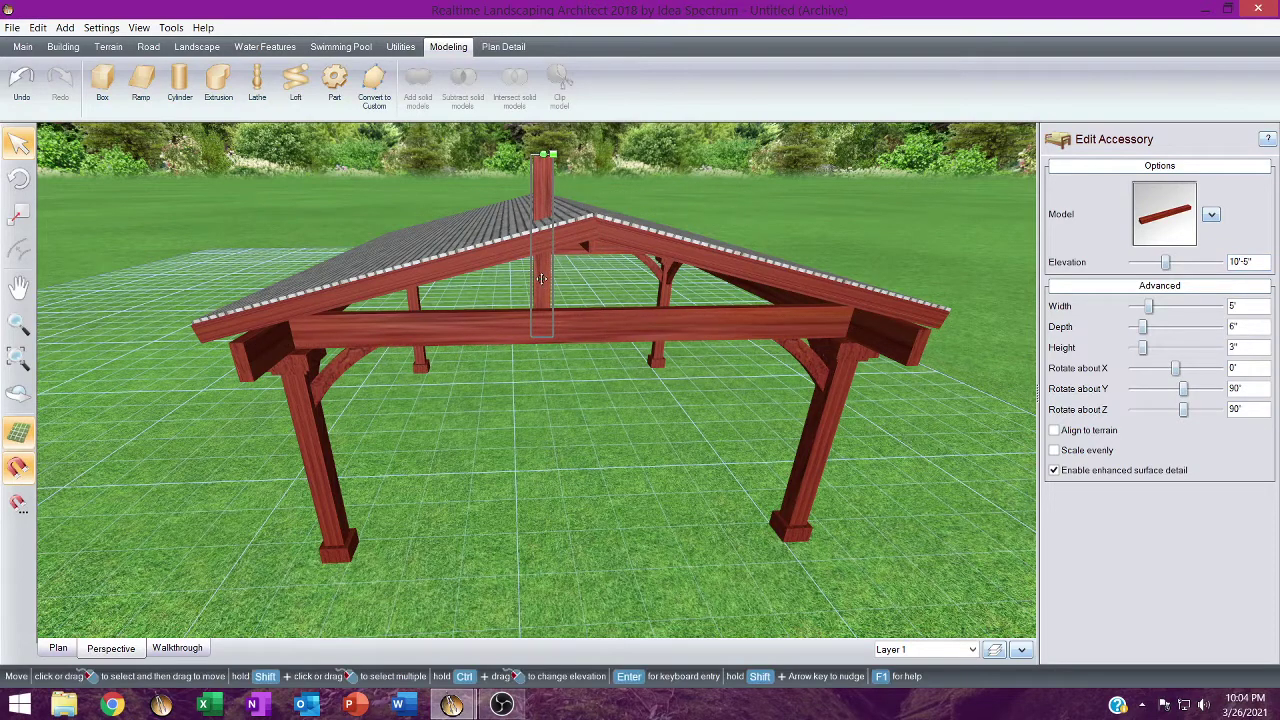
pyautogui.moveTo(540, 281); pyautogui.dragTo(580, 254)
pyautogui.scroll(3, 580, 254)
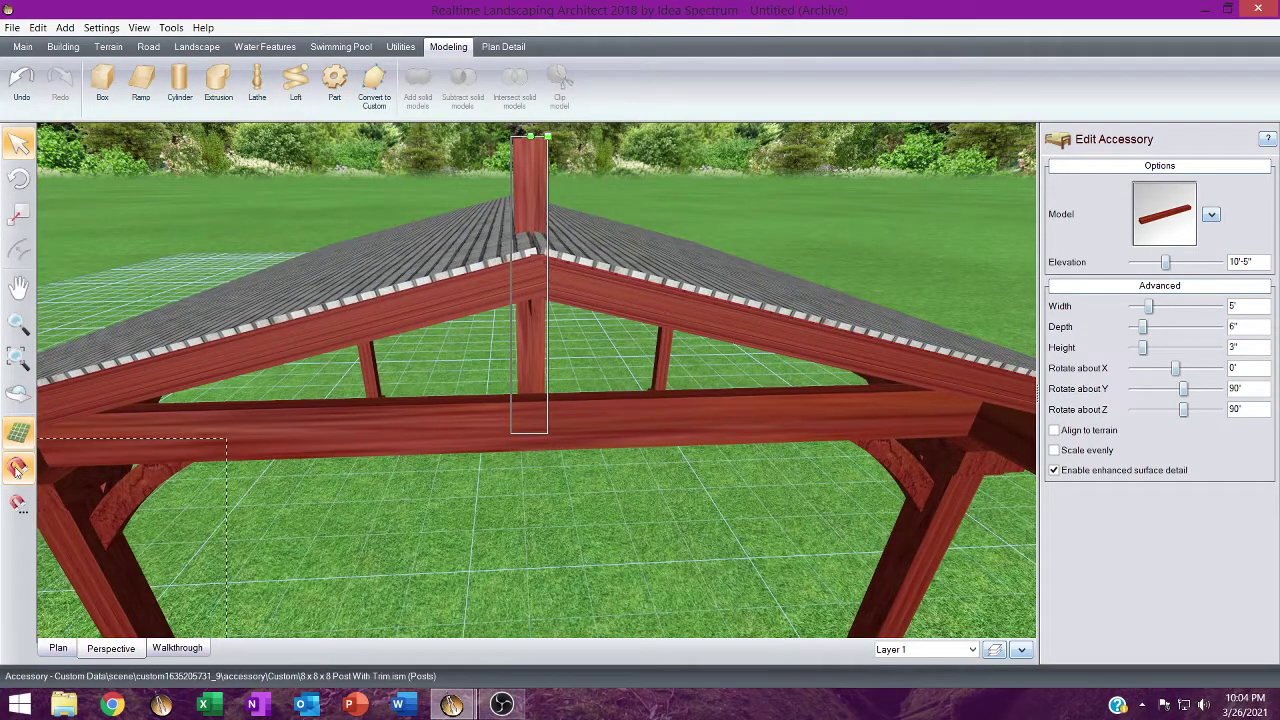
pyautogui.scroll(5, 498, 325)
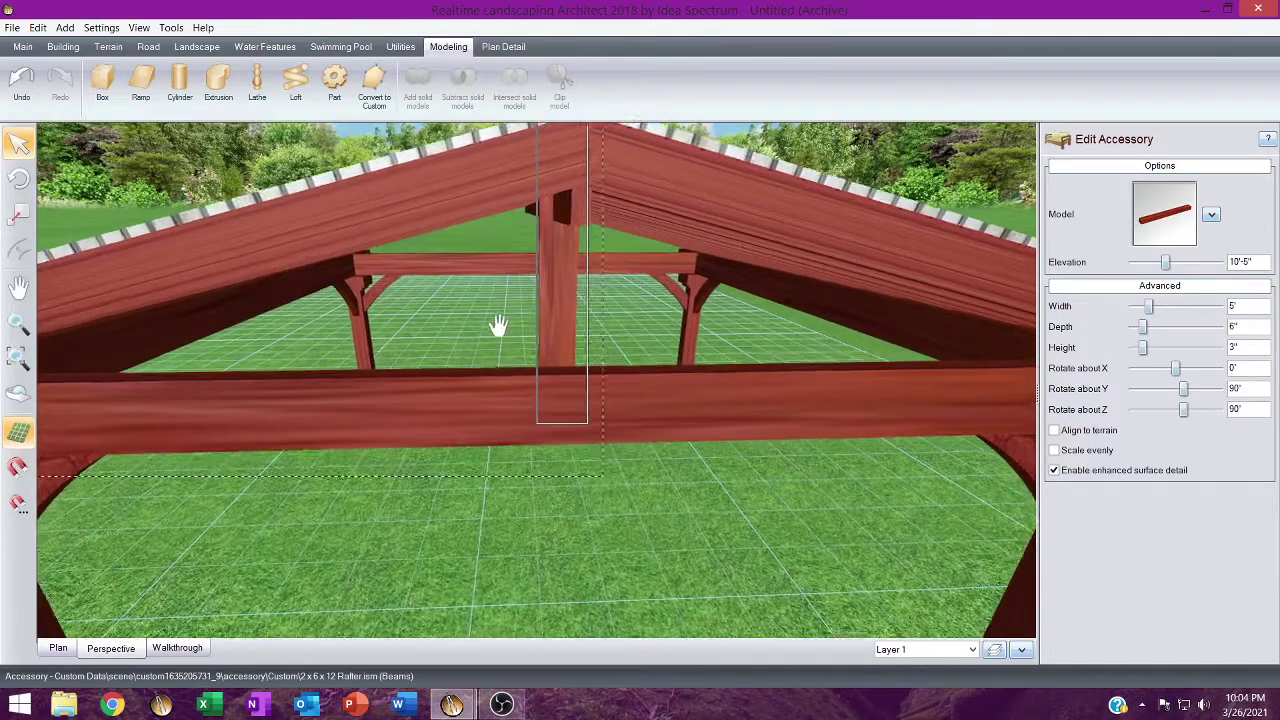
pyautogui.moveTo(562, 245); pyautogui.dragTo(568, 256)
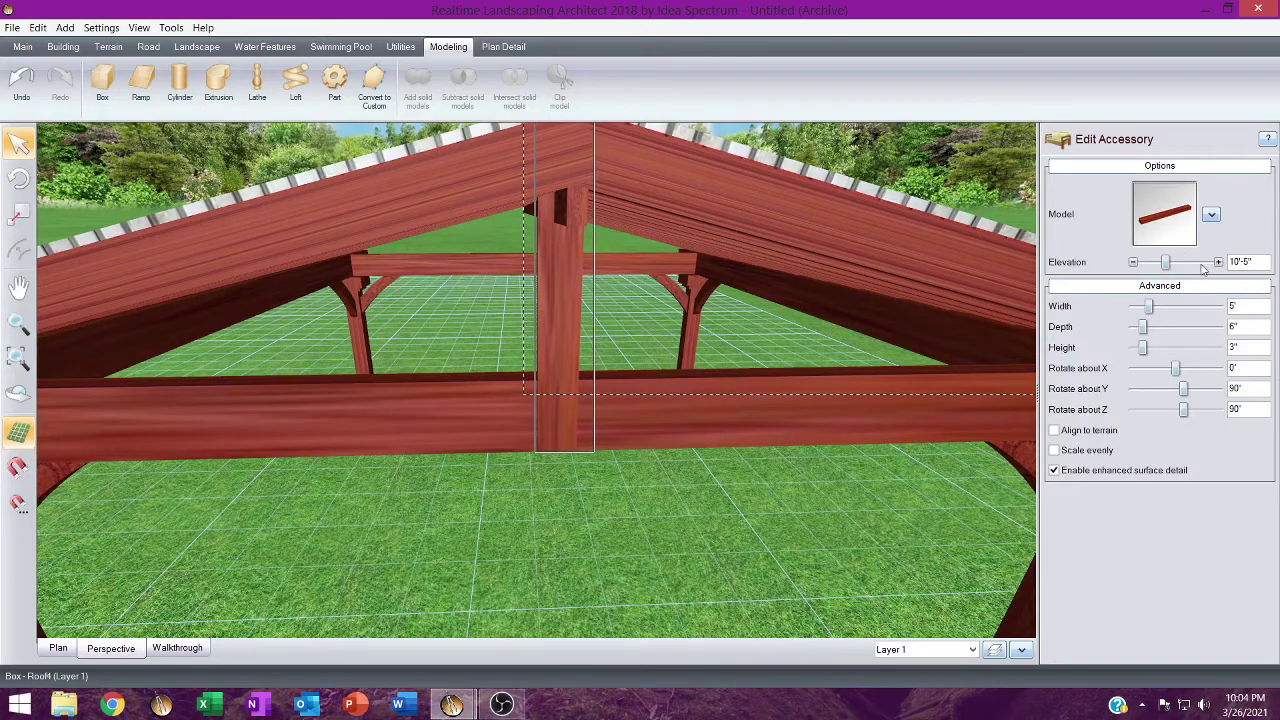
# Raise the gable post to elevation 10'-10" and nudge it into the gable-end crossbeam, centred under the ridge beam.
pyautogui.click(1219, 263)
pyautogui.click(1219, 263)
pyautogui.click(1219, 263)
pyautogui.click(1219, 263)
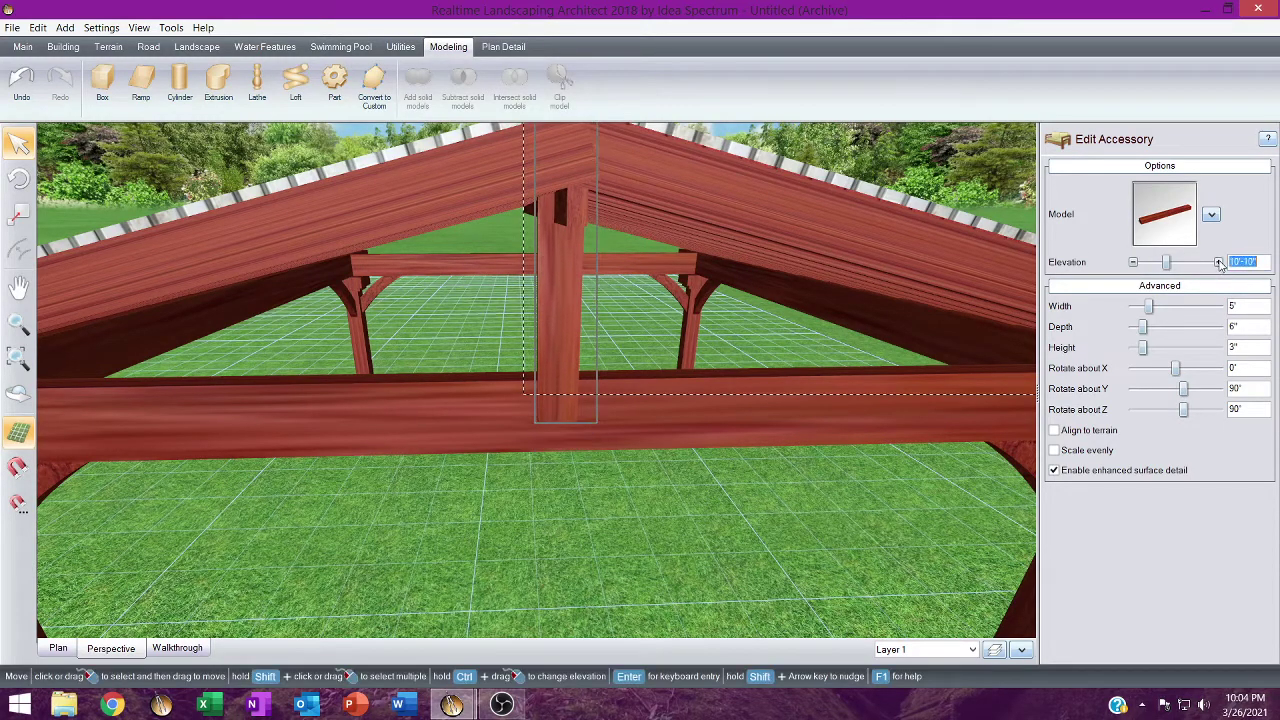
pyautogui.moveTo(652, 362); pyautogui.dragTo(618, 449, button='middle')
pyautogui.moveTo(618, 449); pyautogui.dragTo(616, 445, button='right')
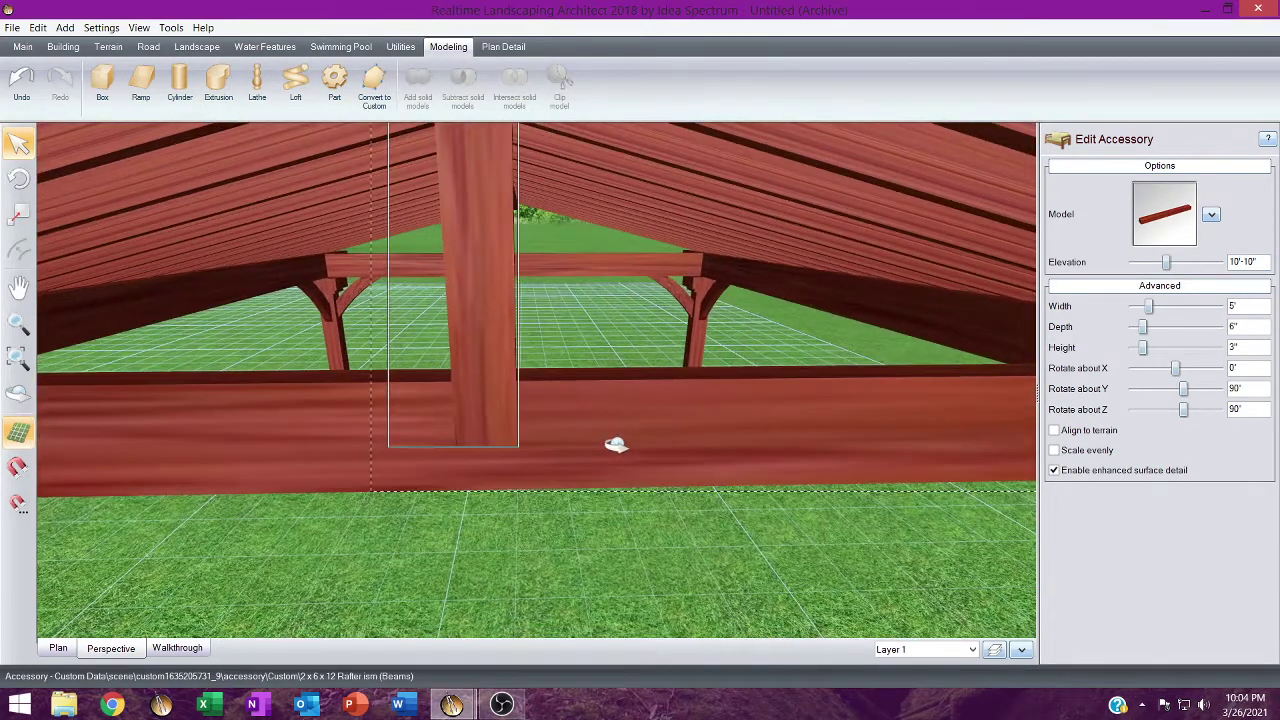
pyautogui.moveTo(548, 397); pyautogui.dragTo(556, 222, button='middle')
pyautogui.moveTo(556, 222); pyautogui.dragTo(556, 217, button='right')
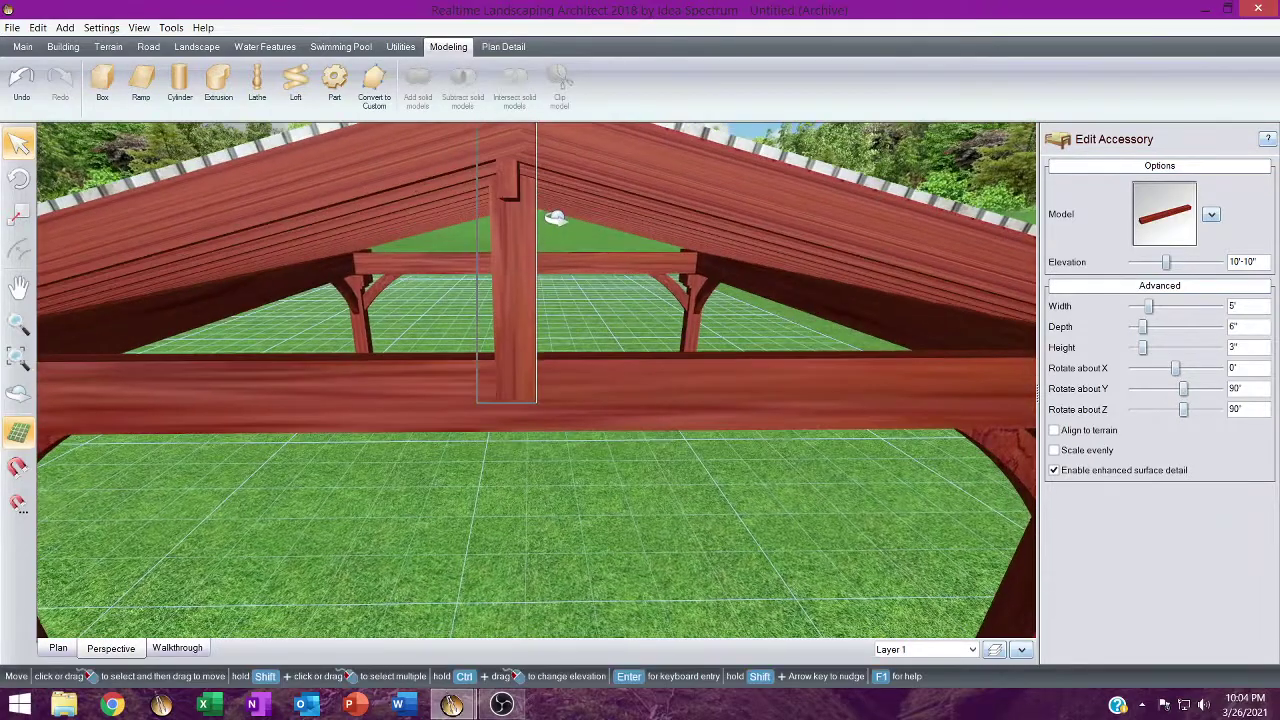
pyautogui.moveTo(556, 220); pyautogui.dragTo(573, 272, button='middle')
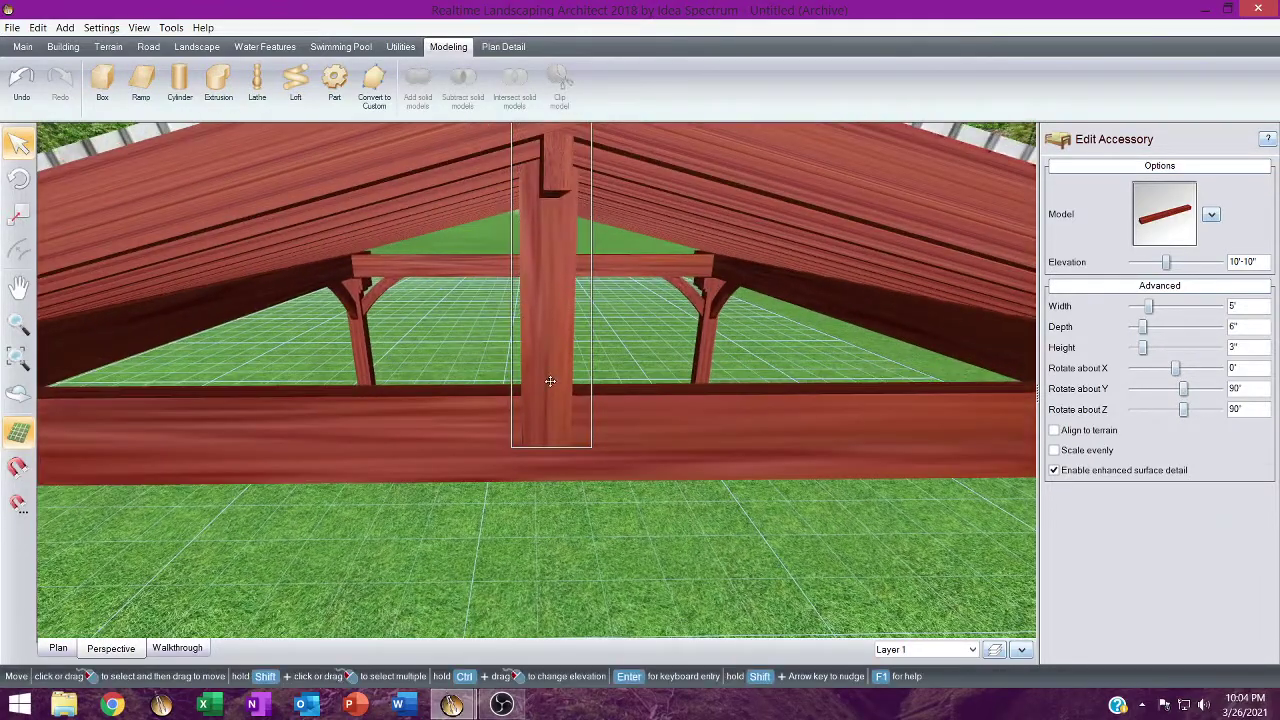
pyautogui.moveTo(550, 381); pyautogui.dragTo(553, 377)
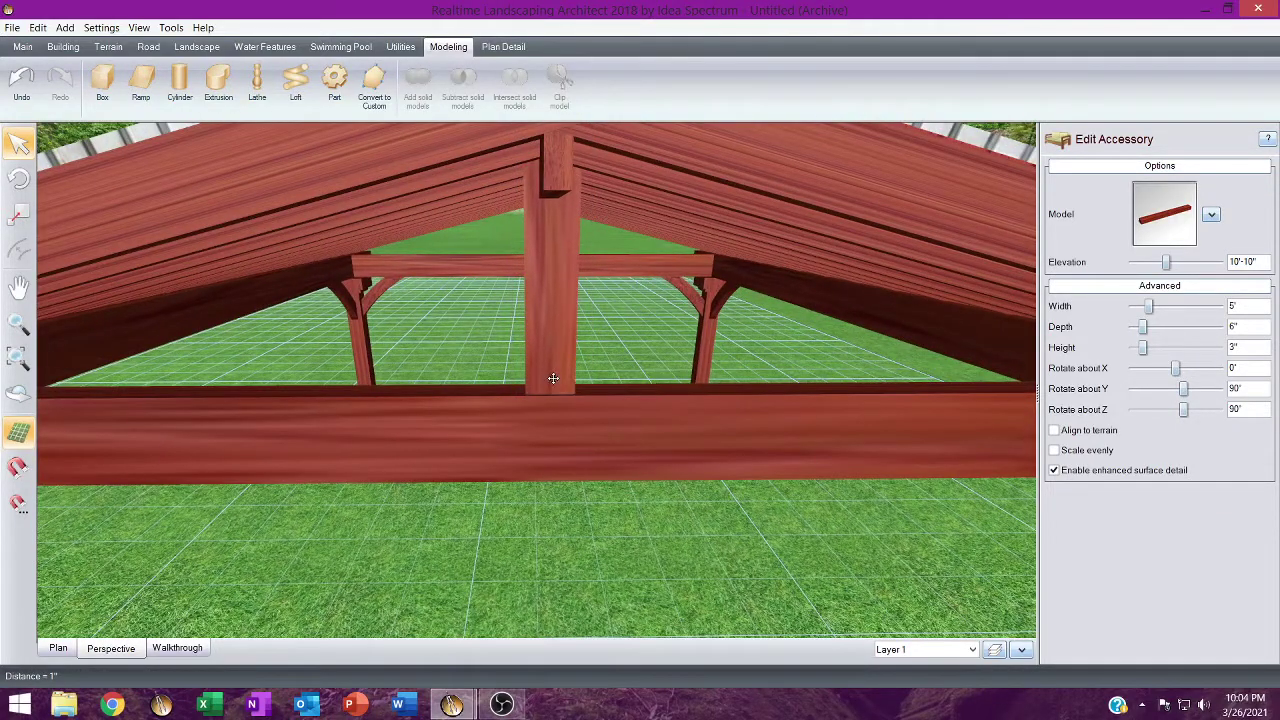
pyautogui.moveTo(553, 378); pyautogui.dragTo(553, 378)
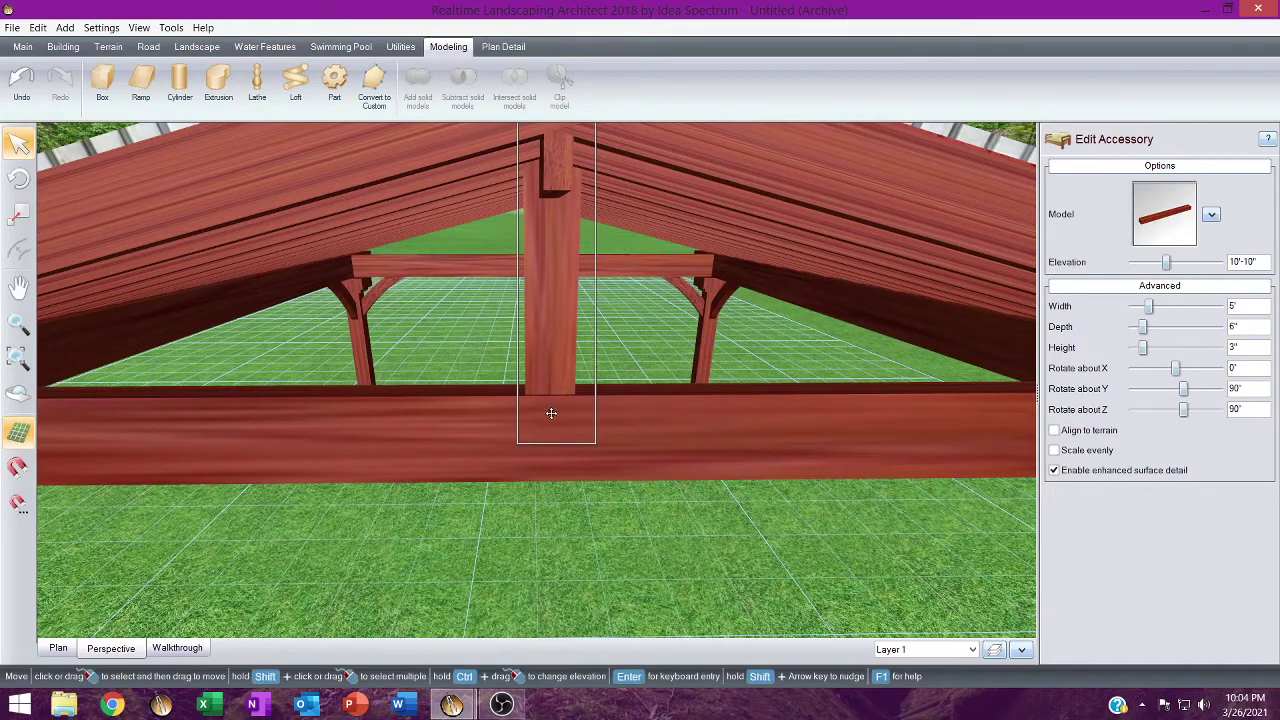
pyautogui.moveTo(723, 265)
pyautogui.mouseDown(button='right')
pyautogui.moveTo(714, 294)
pyautogui.moveTo(708, 285)
pyautogui.mouseUp(button='right')
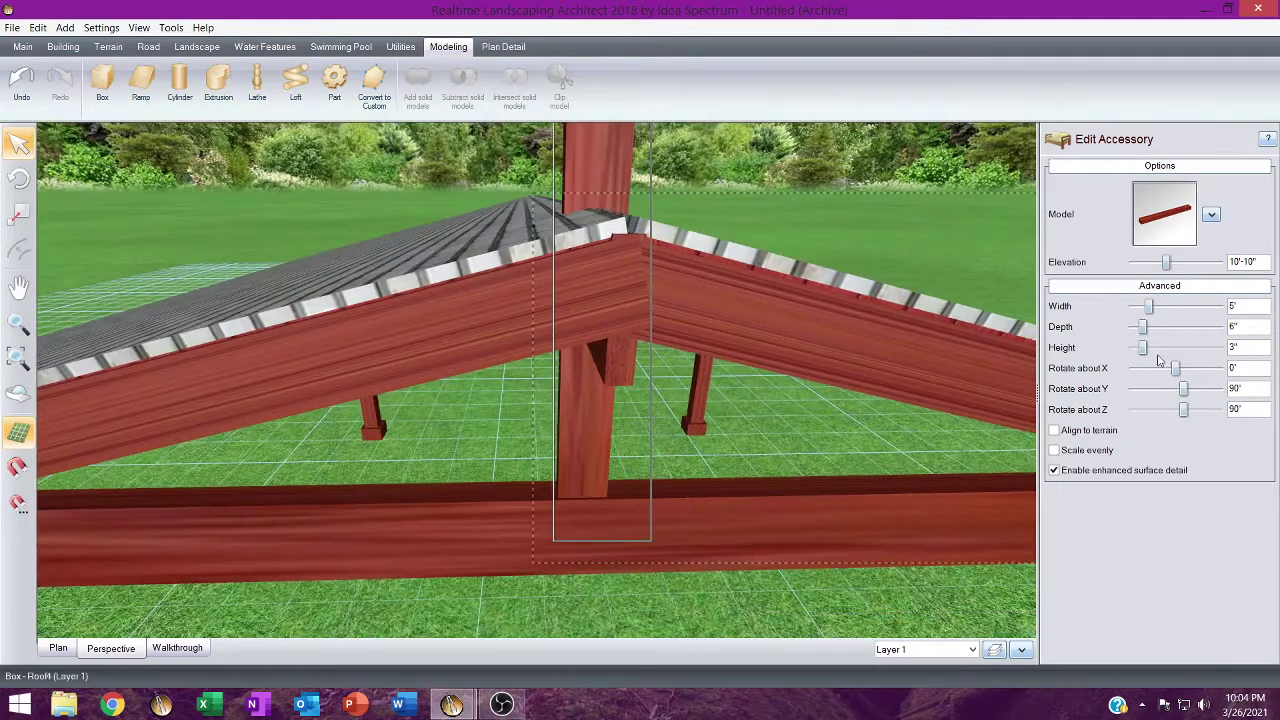
# Shorten the gable post to a width of 3' and lower it to elevation 9'-11".
pyautogui.click(1133, 306)
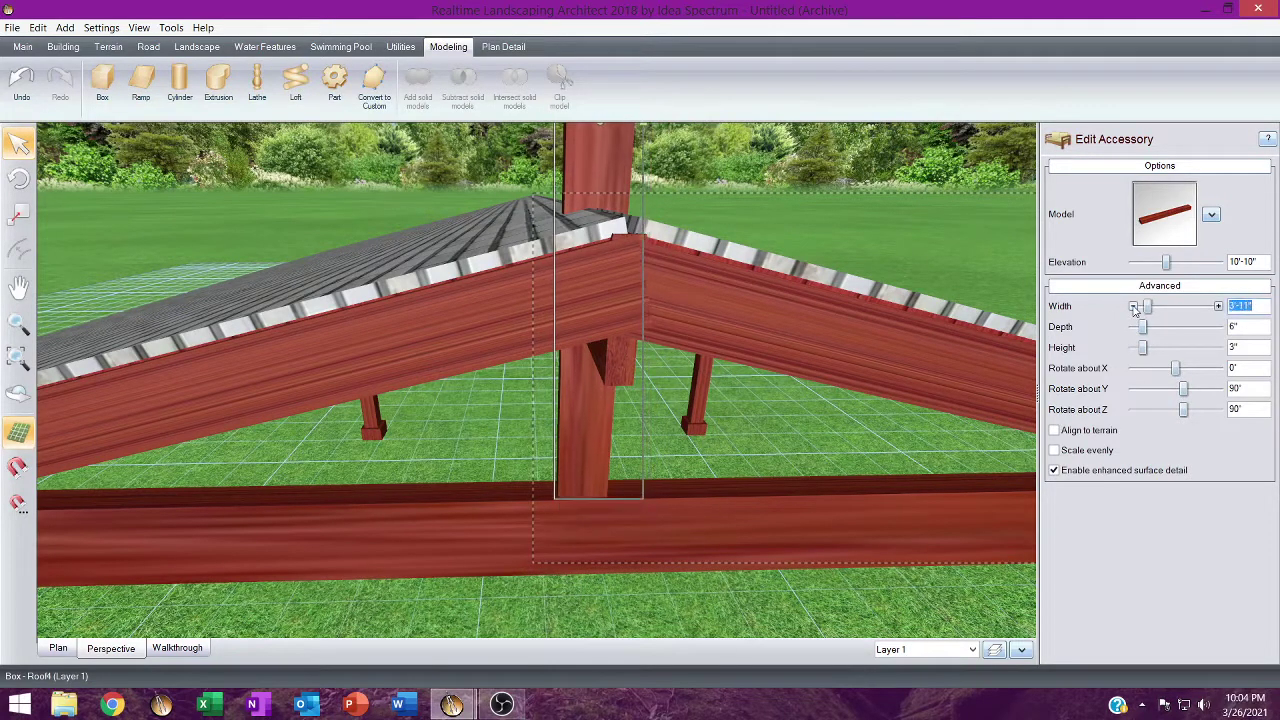
pyautogui.click(1133, 306)
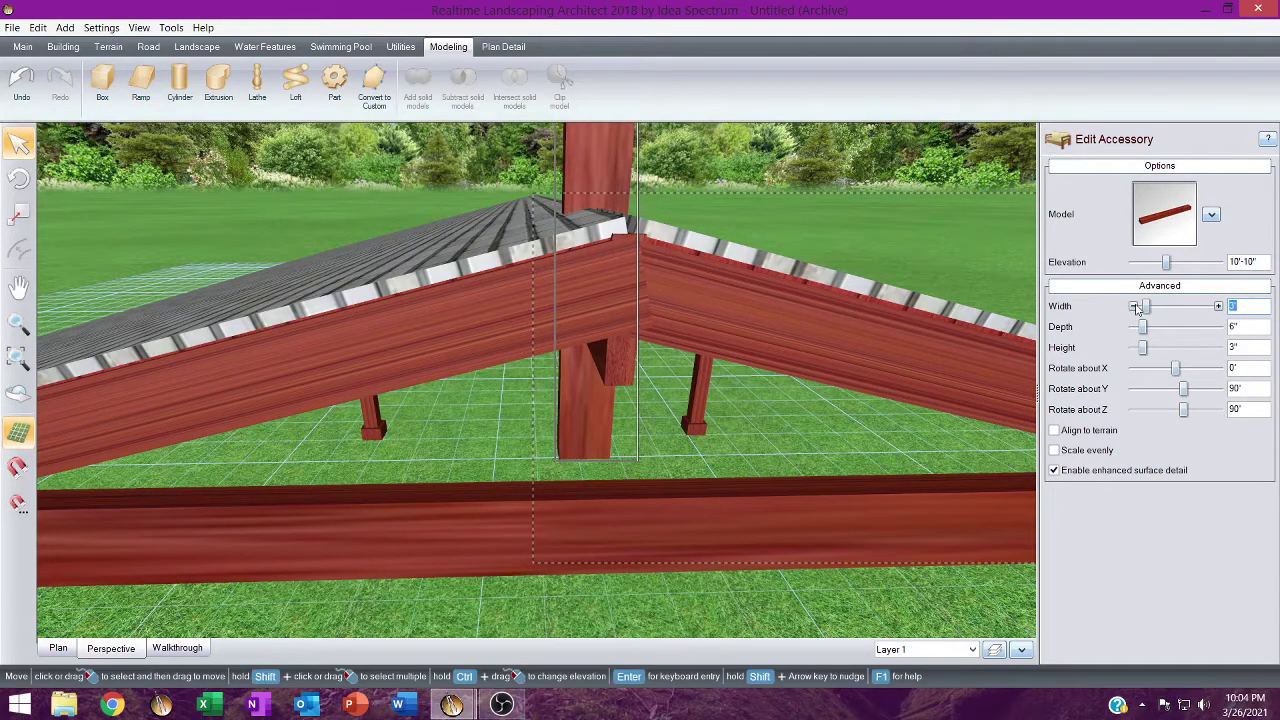
pyautogui.click(1133, 262)
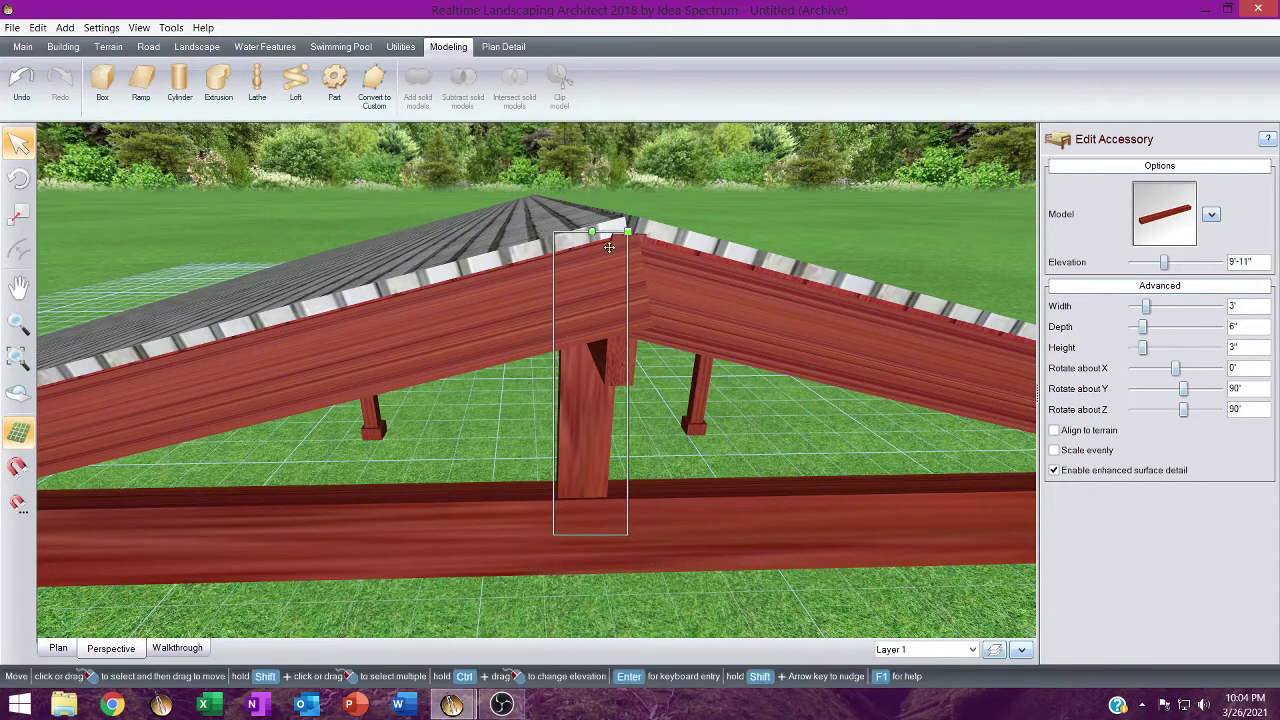
# Duplicate the gable post, rotate the copy 45° about X and place it as a diagonal brace from the post's foot toward the left rafter.
pyautogui.moveTo(608, 238)
pyautogui.mouseDown(button='middle')
pyautogui.moveTo(603, 250)
pyautogui.moveTo(606, 226)
pyautogui.moveTo(606, 237)
pyautogui.mouseUp(button='middle')
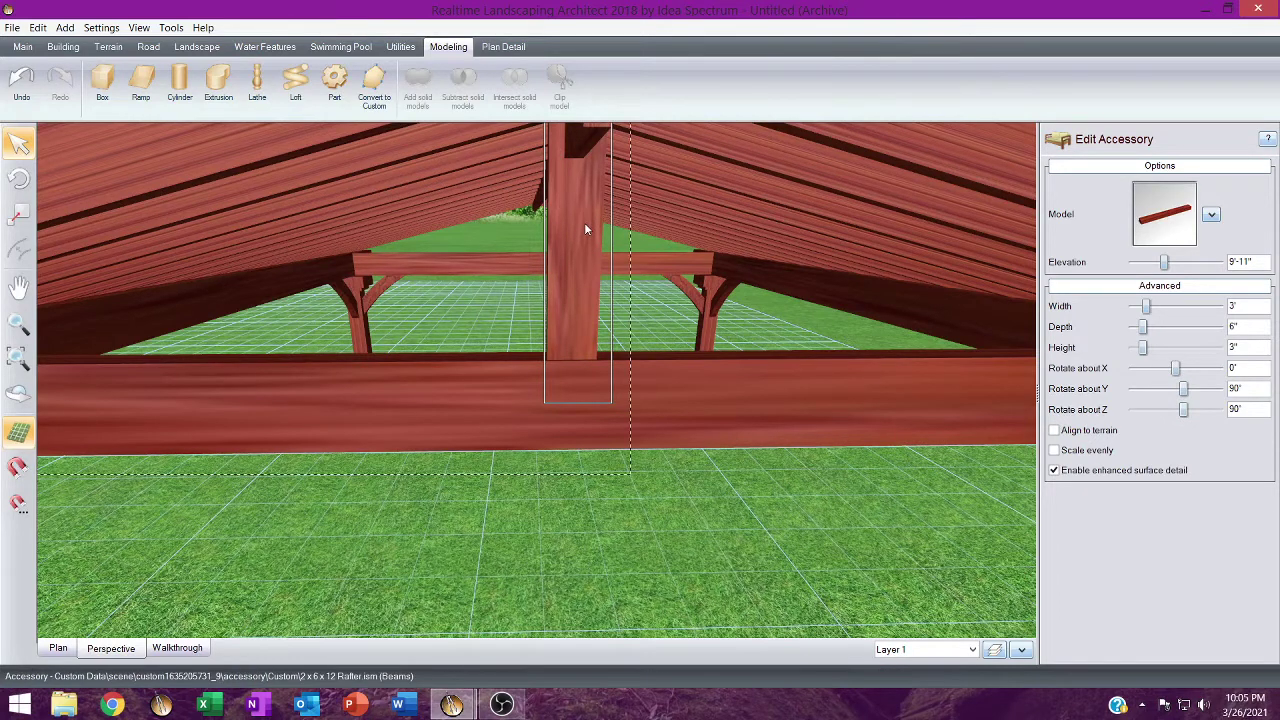
pyautogui.click(1218, 369)
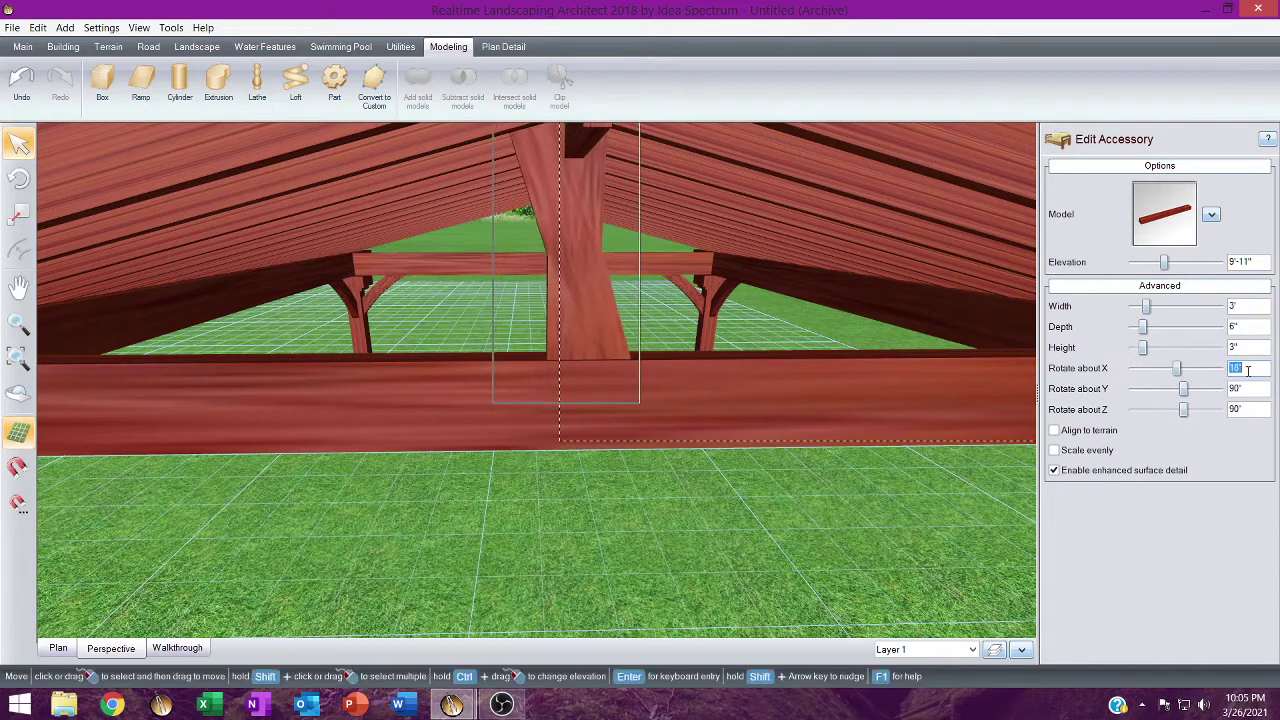
pyautogui.press('Tab')
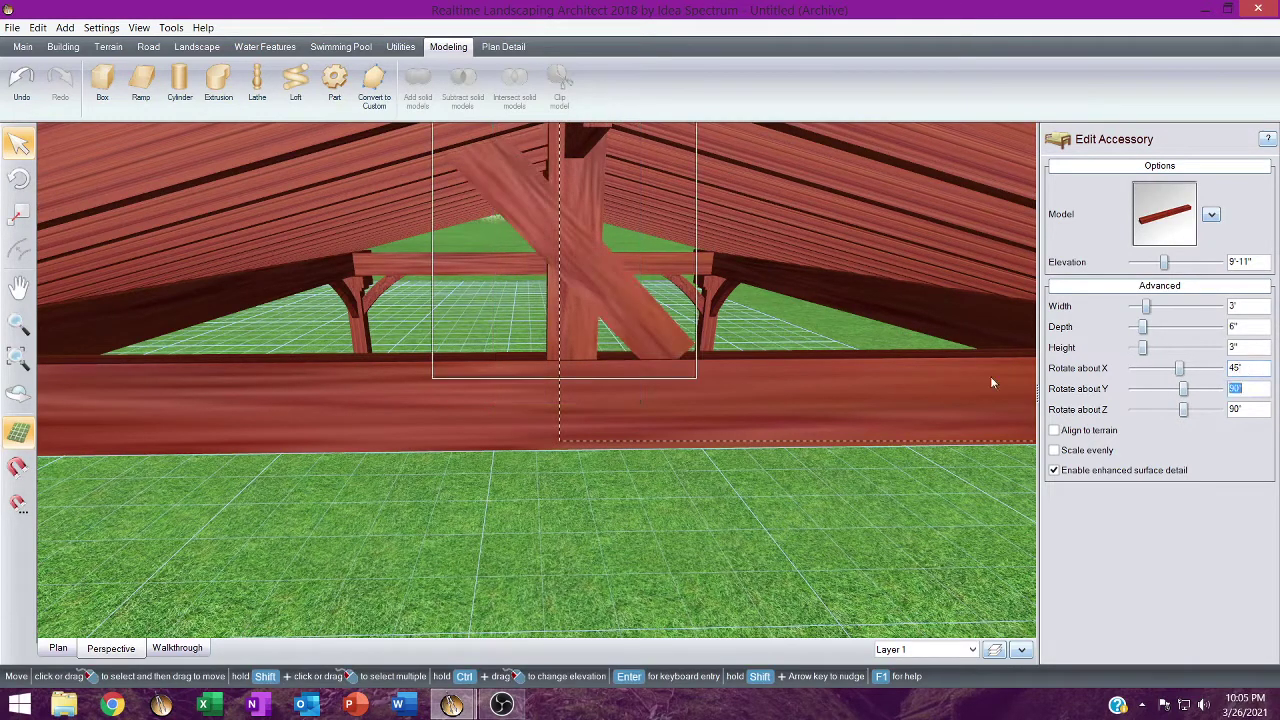
pyautogui.moveTo(598, 307); pyautogui.dragTo(452, 311)
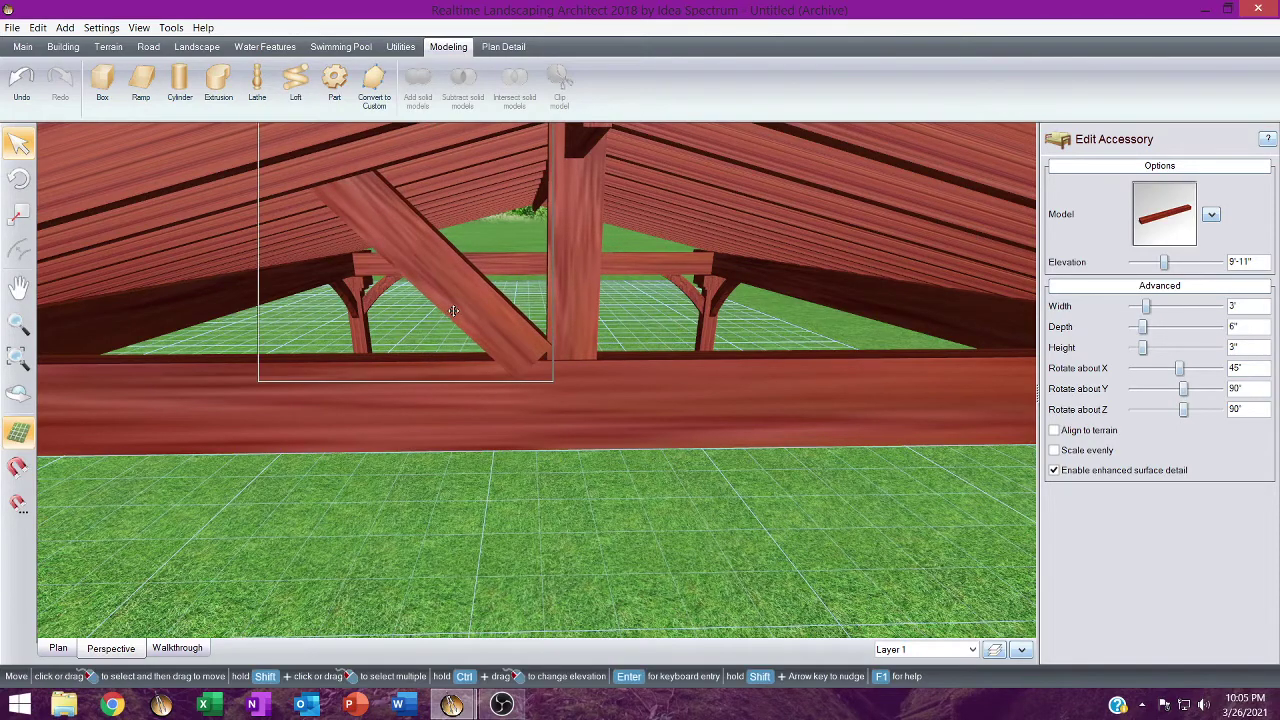
pyautogui.moveTo(457, 309); pyautogui.dragTo(427, 408, button='middle')
pyautogui.moveTo(425, 456); pyautogui.dragTo(429, 449)
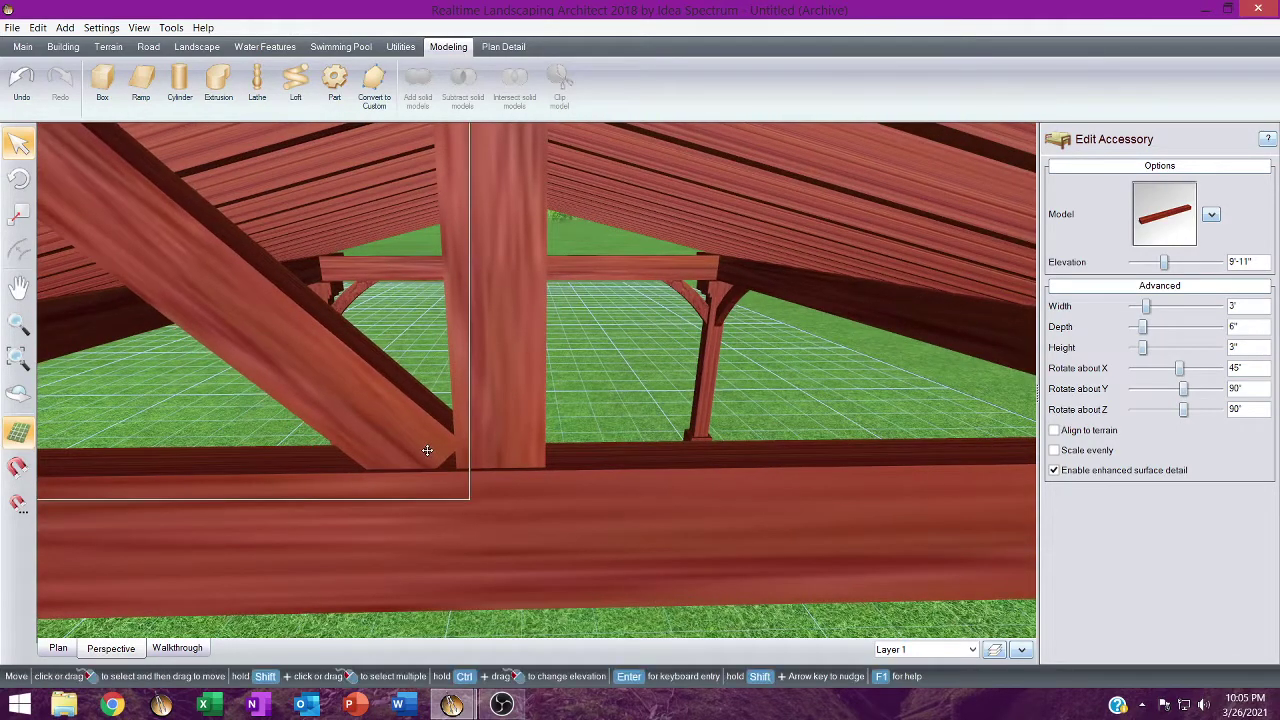
# Lower the left diagonal brace to elevation 9'-8" and butt its foot against the gable post.
pyautogui.click(1134, 262)
pyautogui.click(1134, 262)
pyautogui.click(1134, 262)
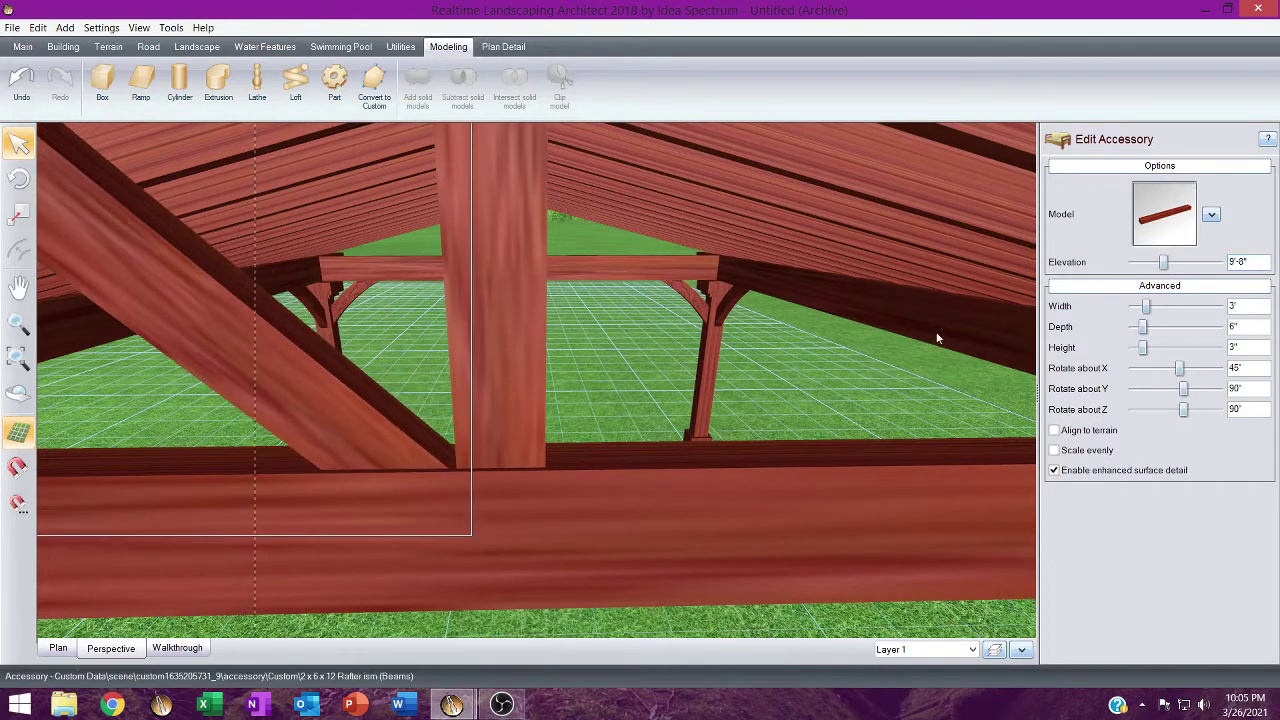
pyautogui.moveTo(414, 472); pyautogui.dragTo(420, 478)
pyautogui.moveTo(424, 472); pyautogui.dragTo(414, 462, button='middle')
pyautogui.moveTo(338, 405); pyautogui.dragTo(520, 290, button='middle')
pyautogui.moveTo(374, 255); pyautogui.dragTo(325, 274, button='middle')
pyautogui.moveTo(474, 340); pyautogui.dragTo(397, 350, button='middle')
# Duplicate the gable post, rotate the copy -45° about X and place it as a mirrored brace on the post's right side.
pyautogui.click(567, 271)
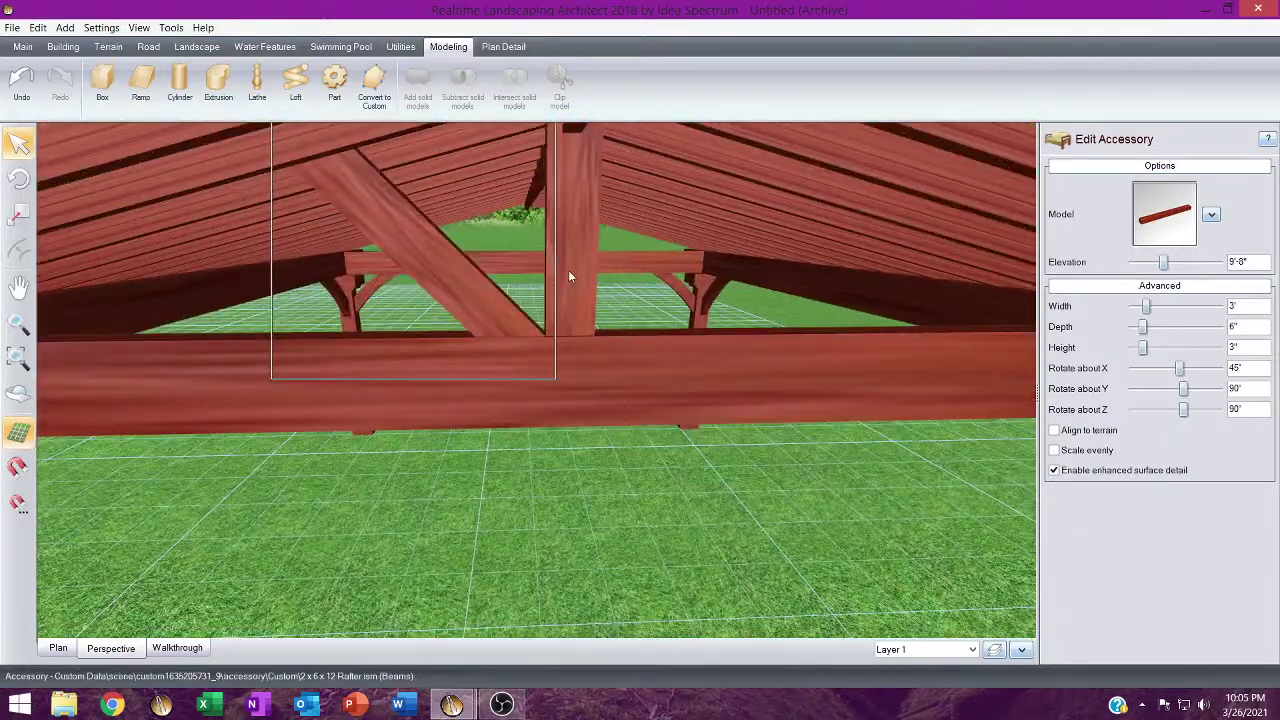
pyautogui.click(561, 274)
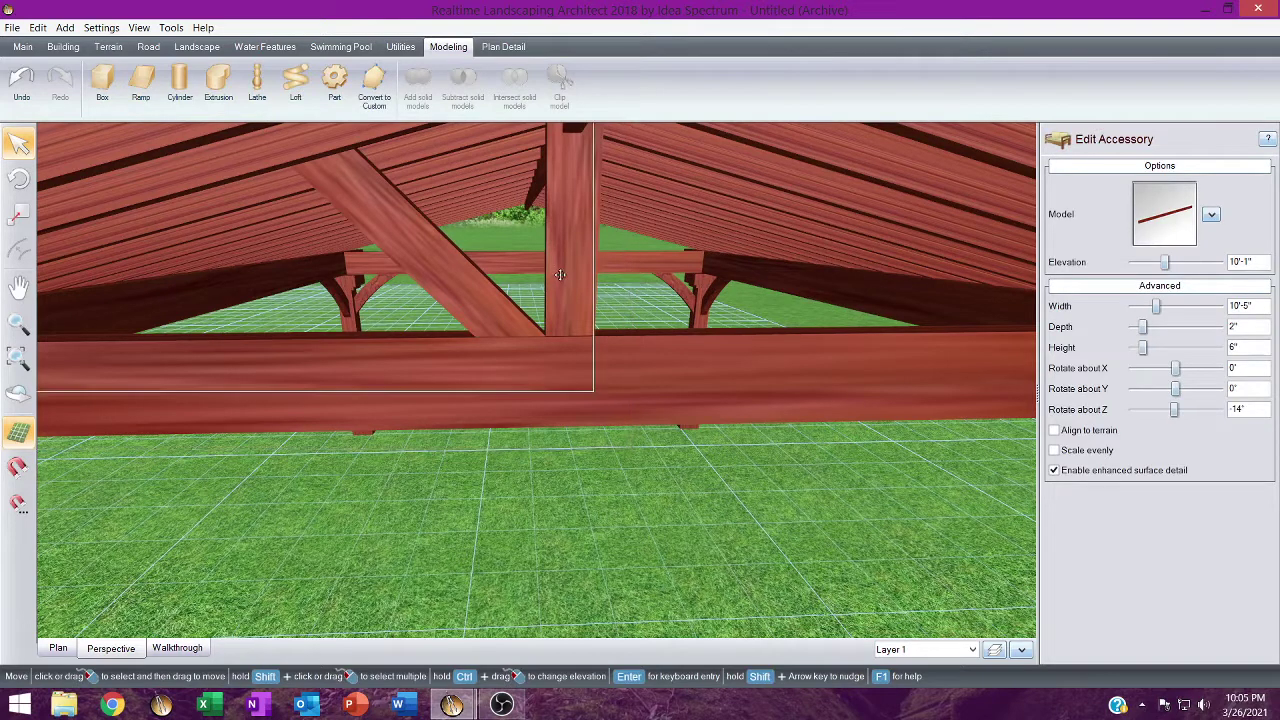
pyautogui.click(558, 276)
pyautogui.click(558, 276)
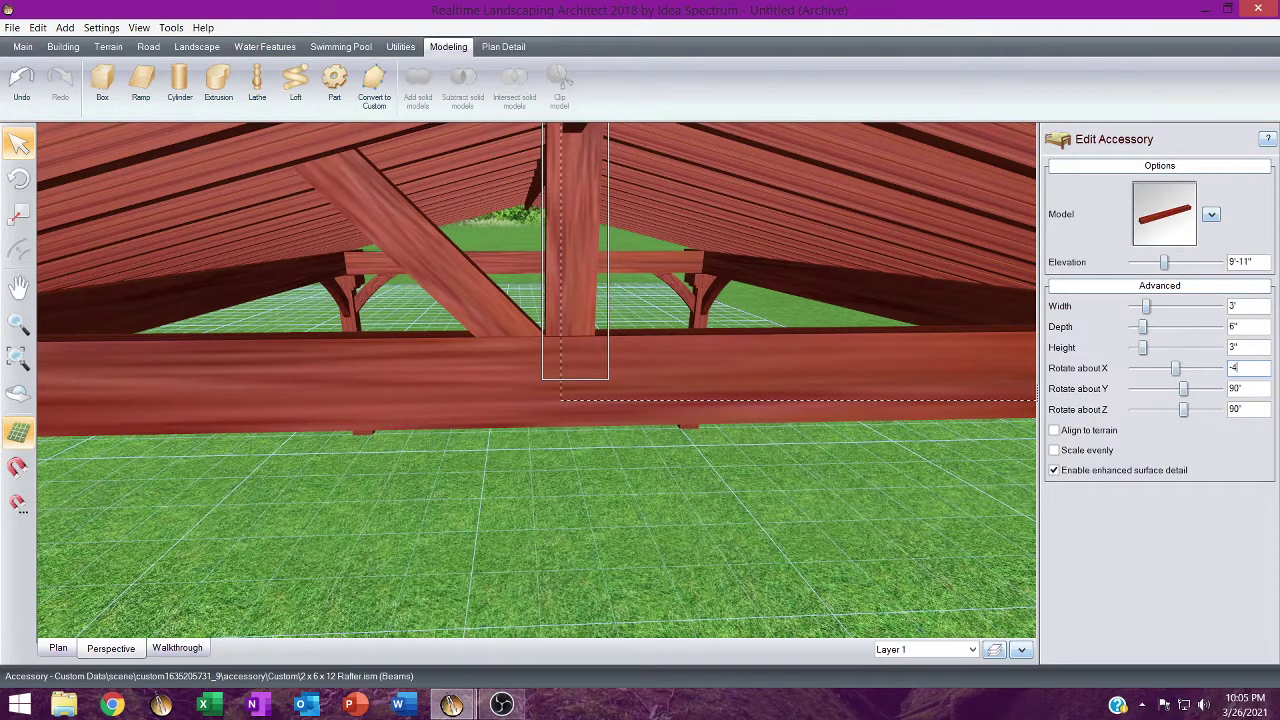
pyautogui.press('Return')
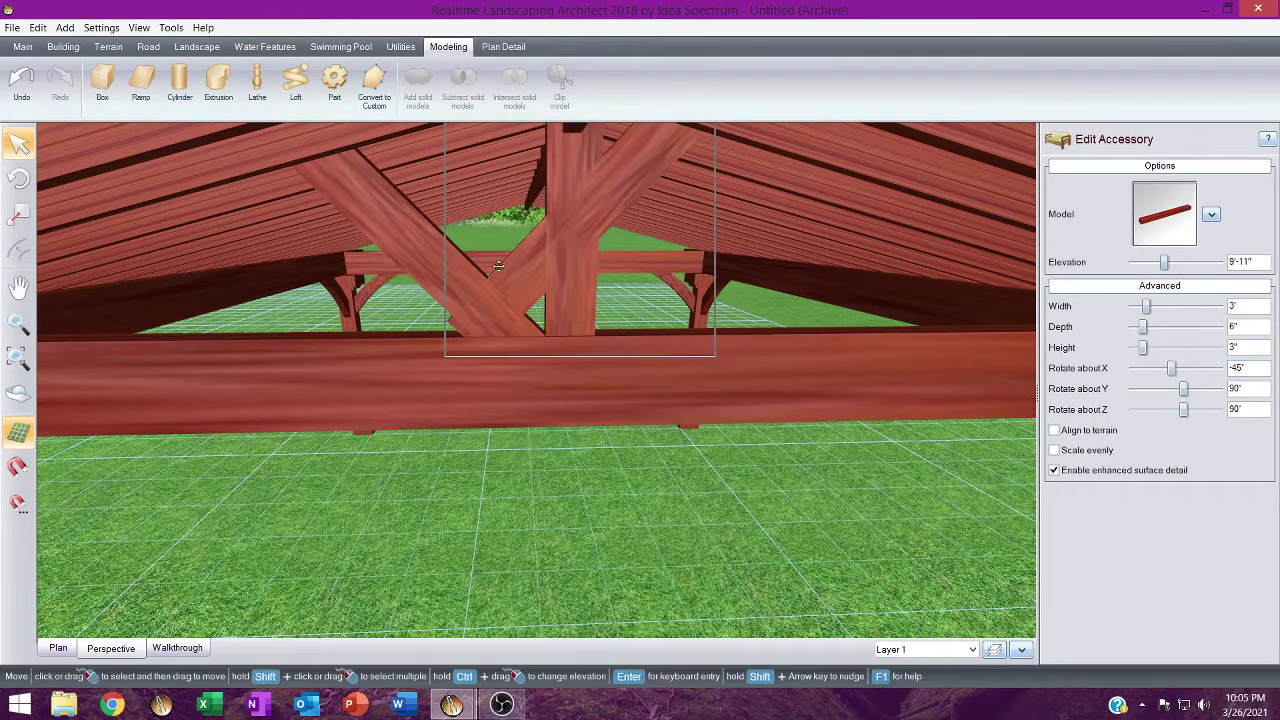
pyautogui.moveTo(572, 284); pyautogui.dragTo(644, 284)
pyautogui.scroll(3, 644, 284)
pyautogui.moveTo(644, 284); pyautogui.dragTo(607, 391, button='middle')
pyautogui.moveTo(546, 418); pyautogui.dragTo(537, 406)
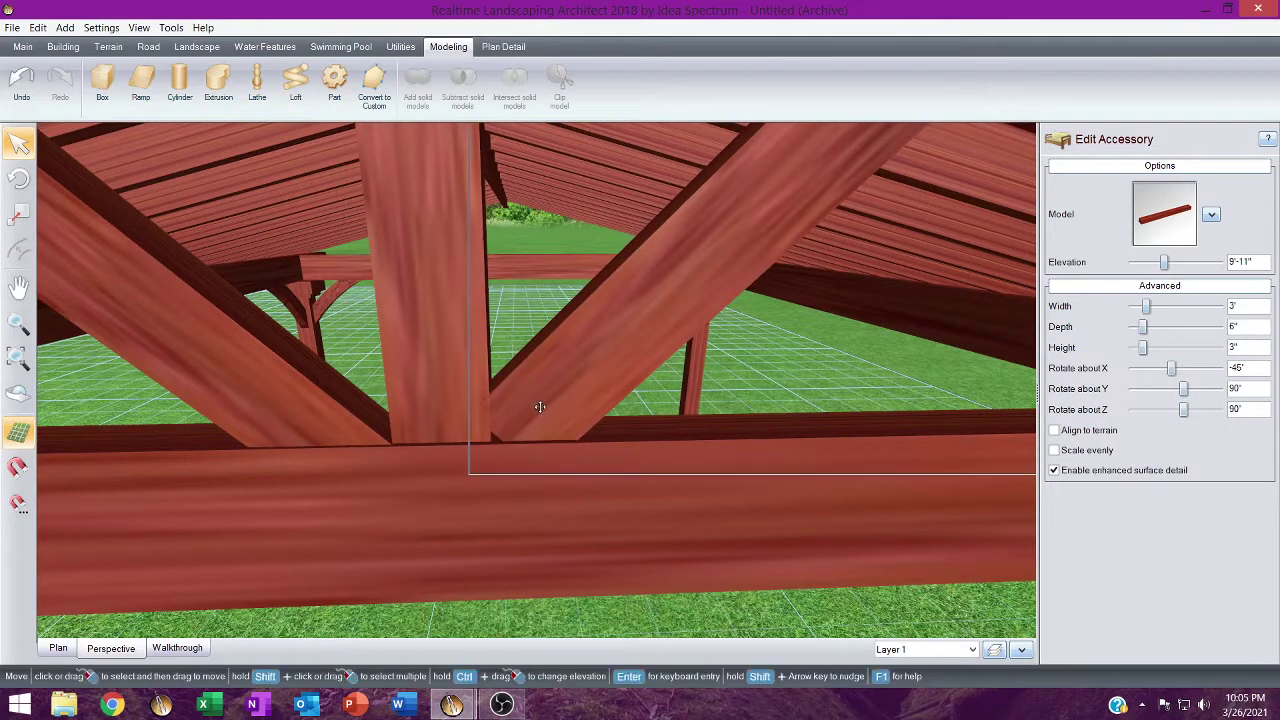
# Lower the right diagonal brace to elevation 9'-8" so its foot meets the corner between the post and the crossbeam.
pyautogui.click(1134, 262)
pyautogui.click(1134, 262)
pyautogui.click(1134, 262)
pyautogui.click(1134, 262)
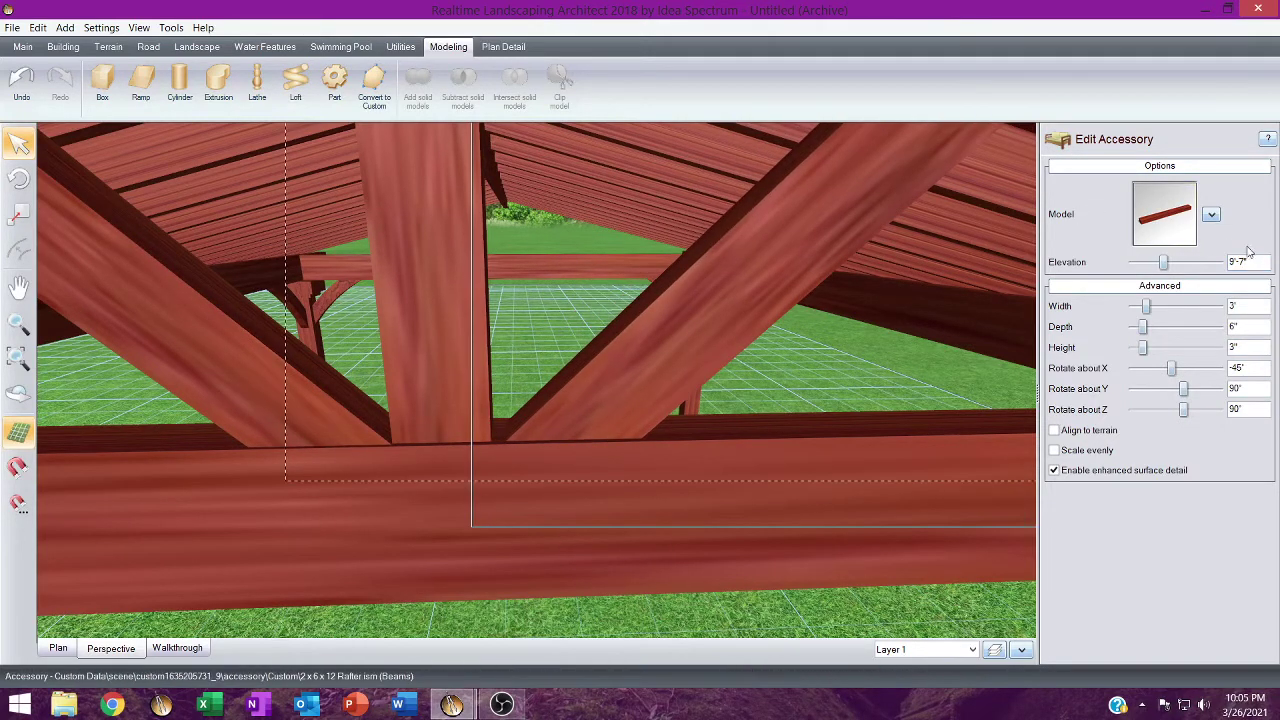
pyautogui.click(1219, 262)
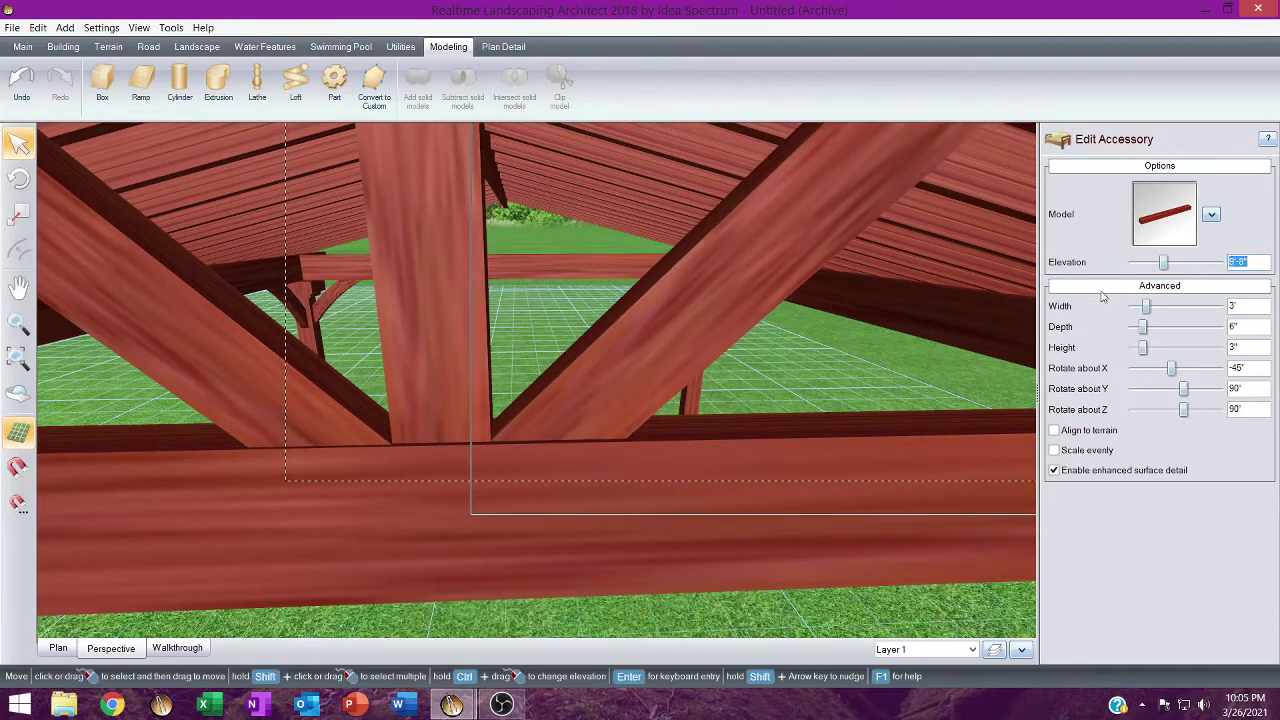
pyautogui.moveTo(876, 305); pyautogui.dragTo(853, 206, button='right')
pyautogui.moveTo(853, 206); pyautogui.dragTo(849, 214, button='middle')
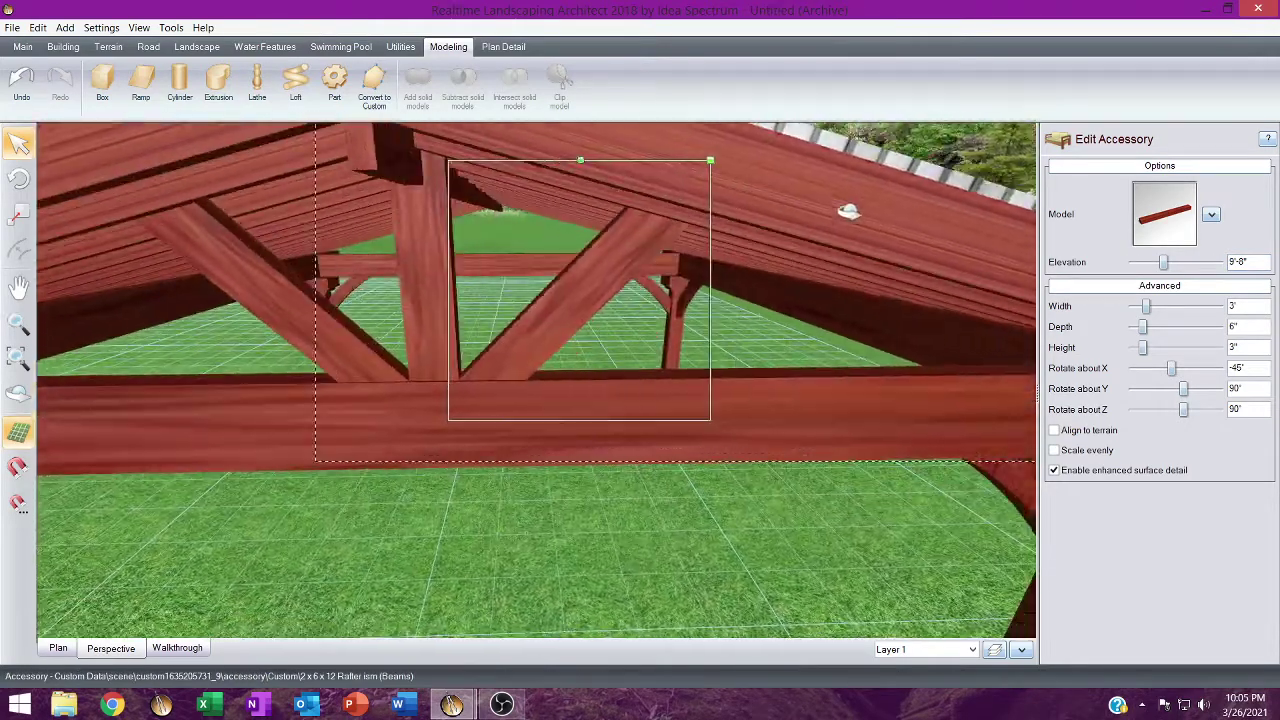
# Duplicate the gable post together with both diagonal braces and move the copies to the opposite gable end.
pyautogui.doubleClick(611, 334)
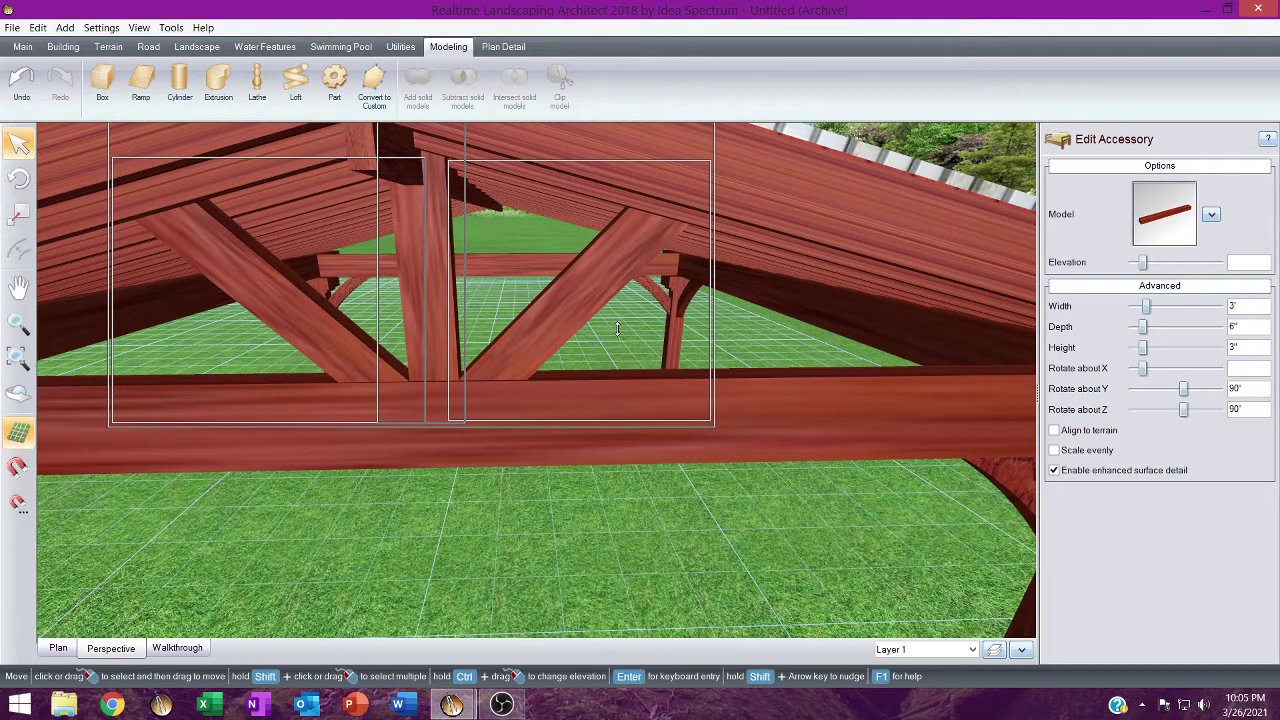
pyautogui.moveTo(617, 329); pyautogui.dragTo(438, 323)
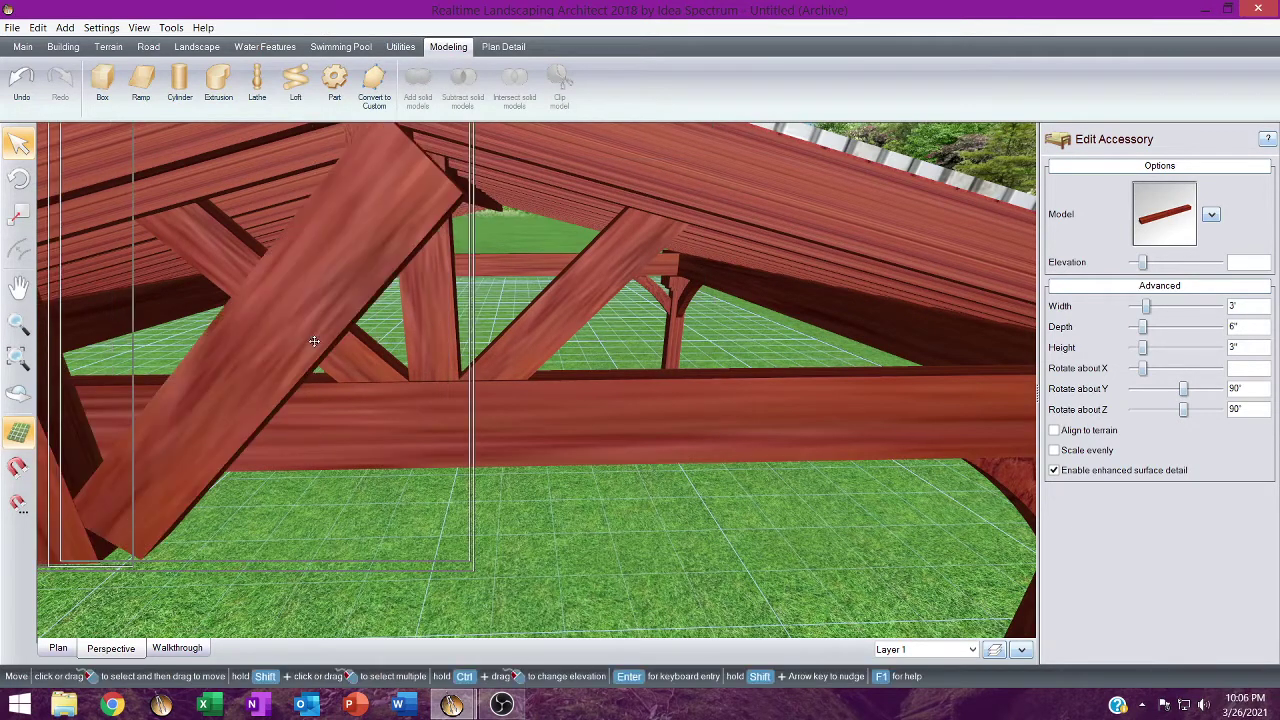
pyautogui.moveTo(314, 341); pyautogui.dragTo(530, 233)
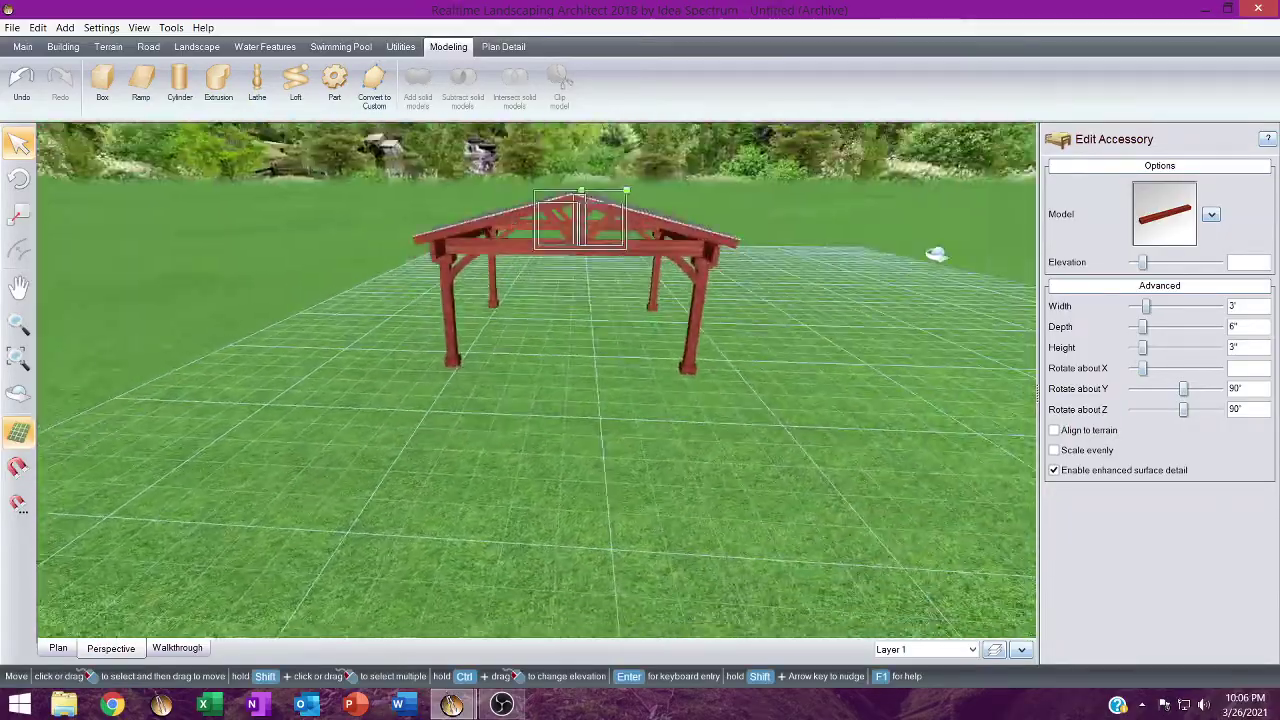
pyautogui.moveTo(936, 254); pyautogui.dragTo(945, 254, button='right')
pyautogui.moveTo(540, 435); pyautogui.dragTo(475, 620, button='middle')
pyautogui.moveTo(406, 134); pyautogui.dragTo(505, 198, button='middle')
pyautogui.moveTo(592, 252); pyautogui.dragTo(572, 276)
# Align the copied post and braces with the second gable's crossbeam, centred under the ridge beam.
pyautogui.scroll(5, 545, 226)
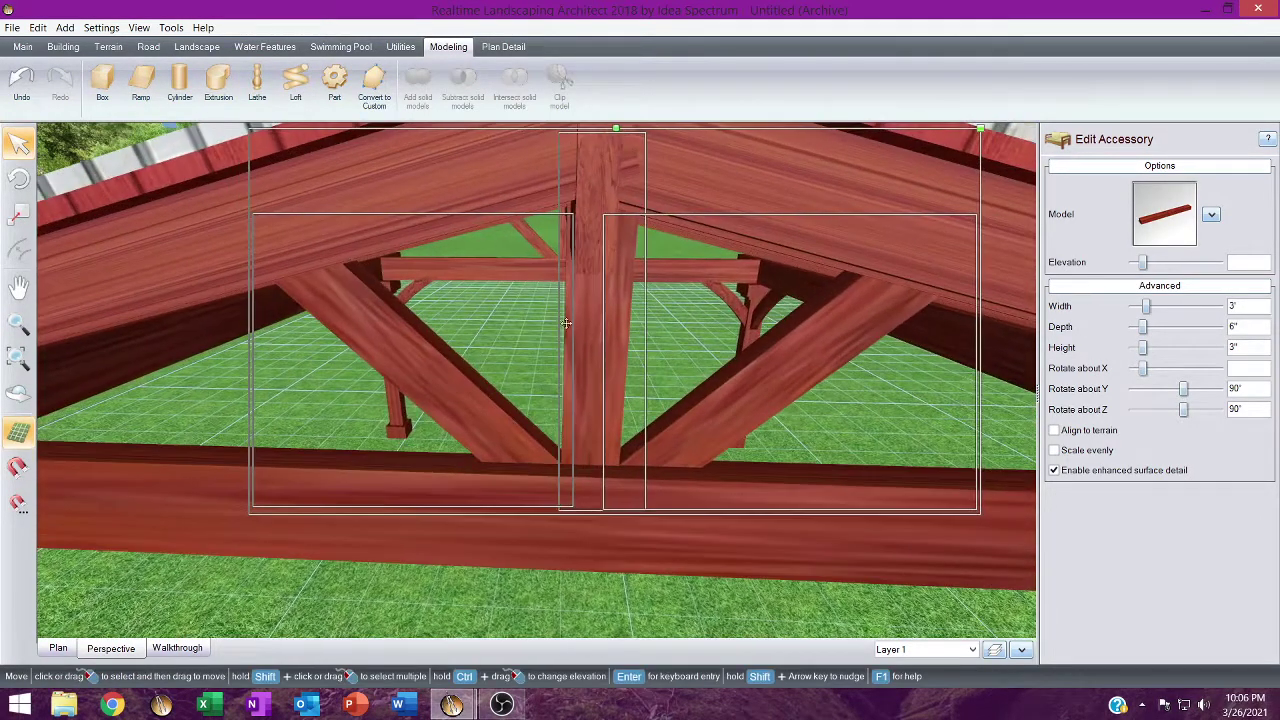
pyautogui.moveTo(566, 322)
pyautogui.mouseDown()
pyautogui.moveTo(577, 326)
pyautogui.moveTo(562, 320)
pyautogui.mouseUp()
pyautogui.scroll(-3, 572, 319)
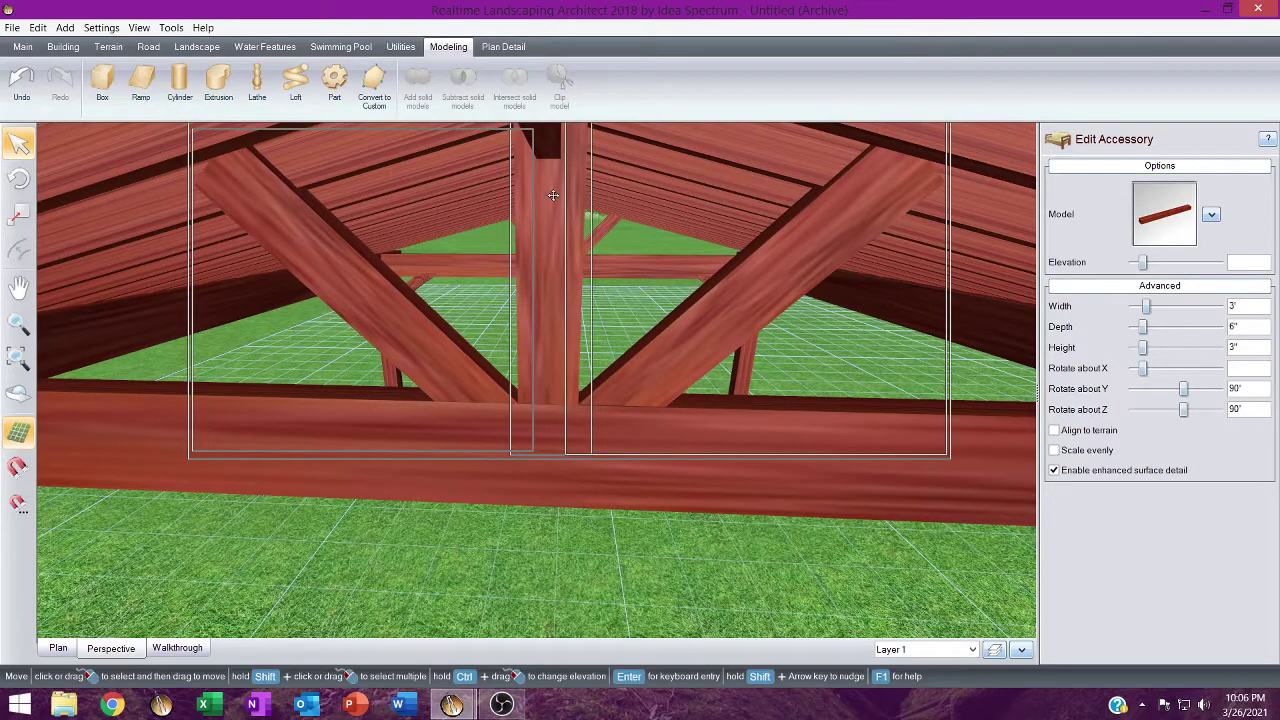
pyautogui.scroll(-5, 553, 195)
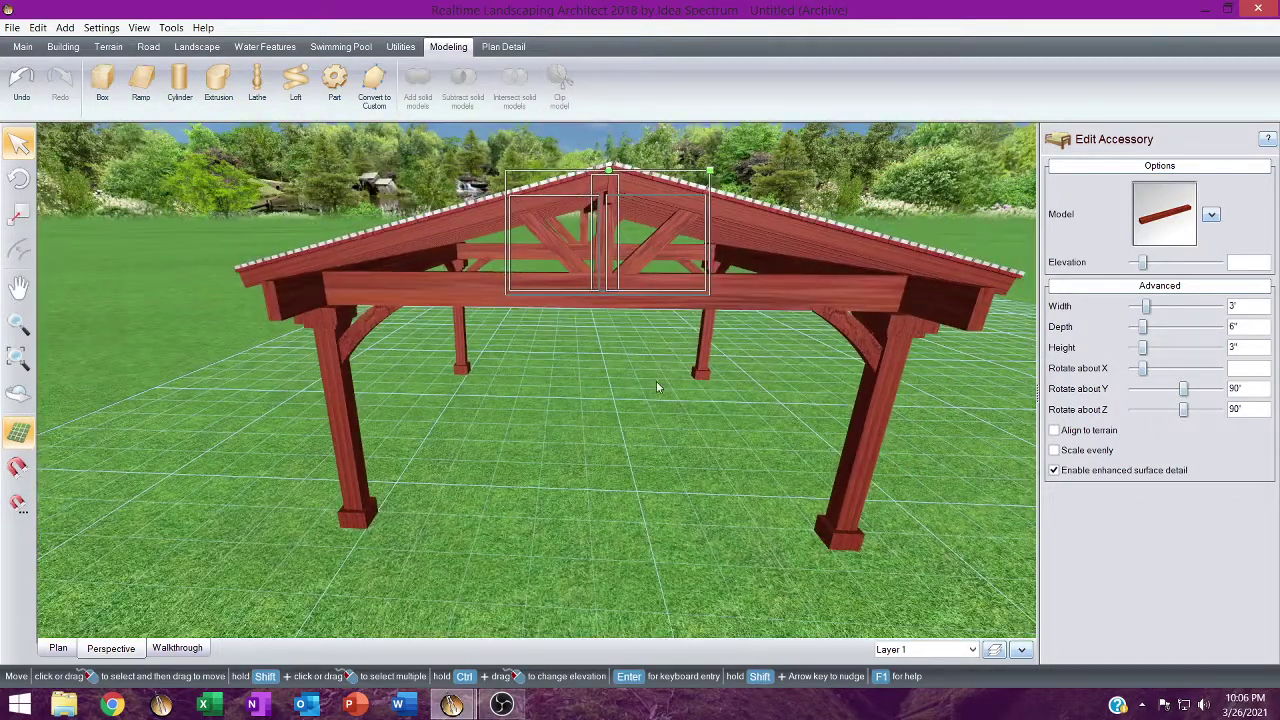
pyautogui.moveTo(657, 382)
pyautogui.mouseDown(button='right')
pyautogui.moveTo(703, 371)
pyautogui.moveTo(653, 390)
pyautogui.mouseUp(button='right')
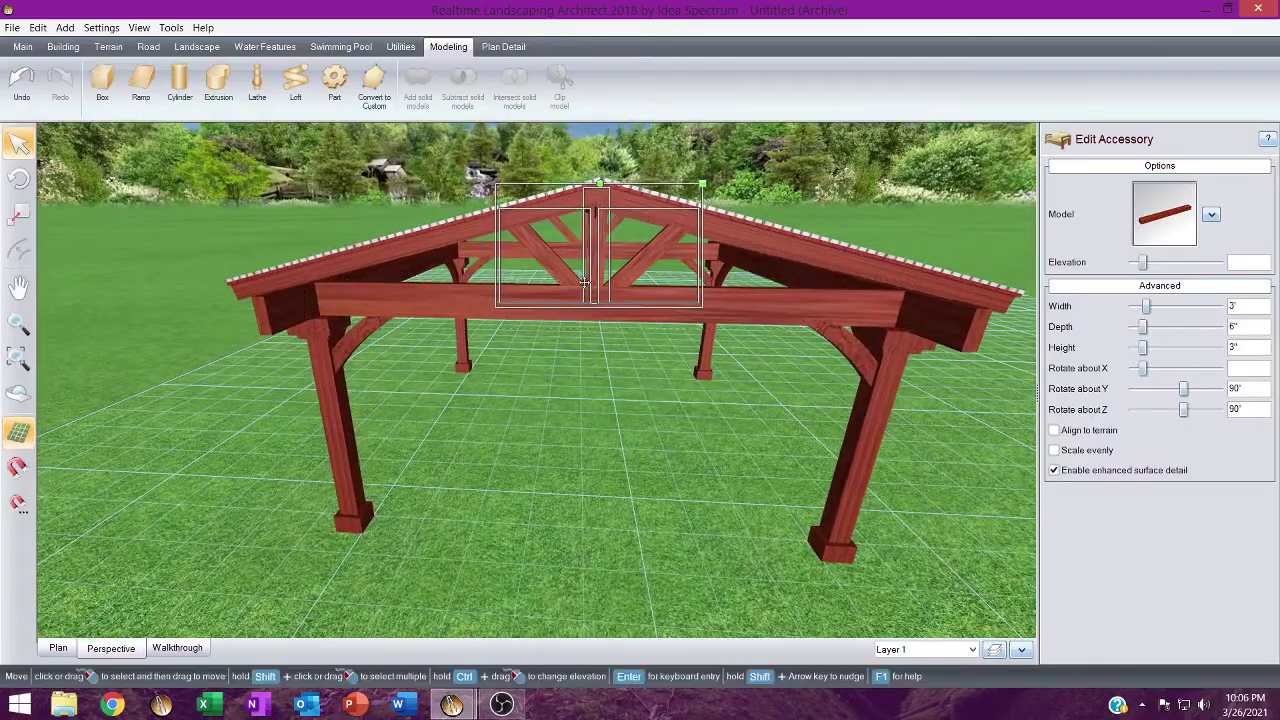
pyautogui.moveTo(585, 283); pyautogui.dragTo(592, 460, button='right')
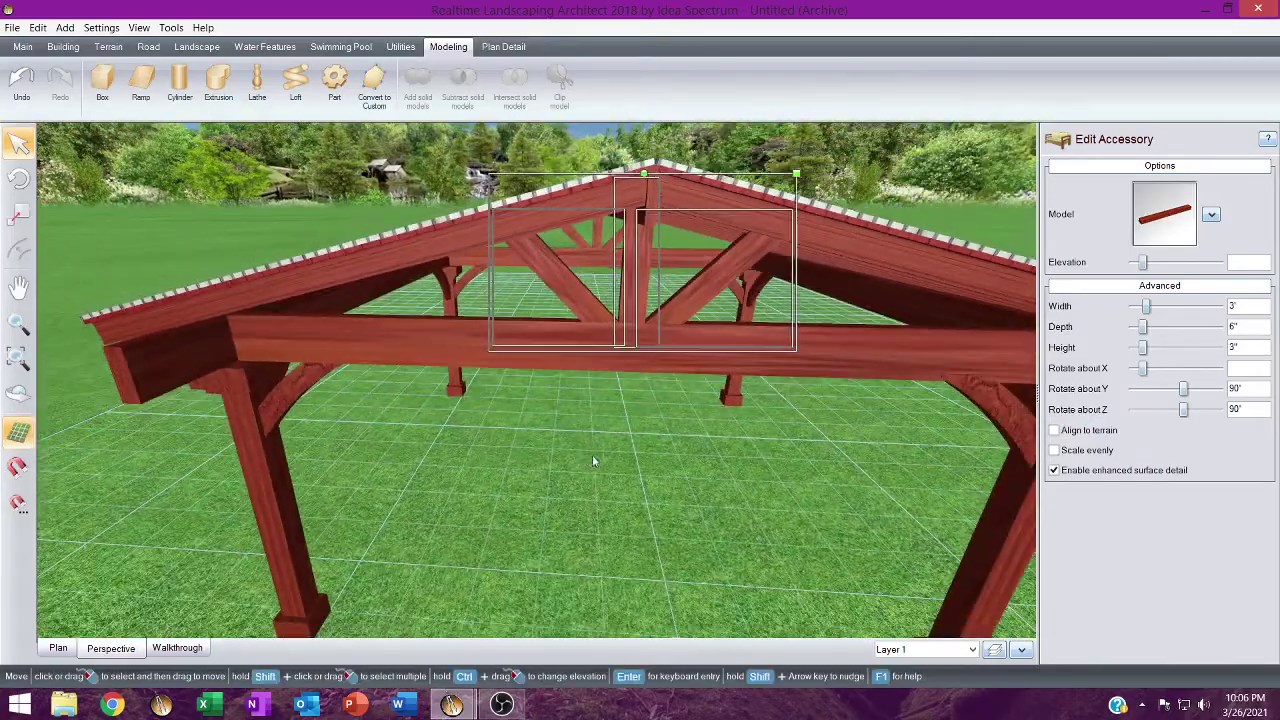
# Draw a ramp on the ground under the pavilion, rotate it -90° about Y and thin it to a width of 1".
pyautogui.click(141, 82)
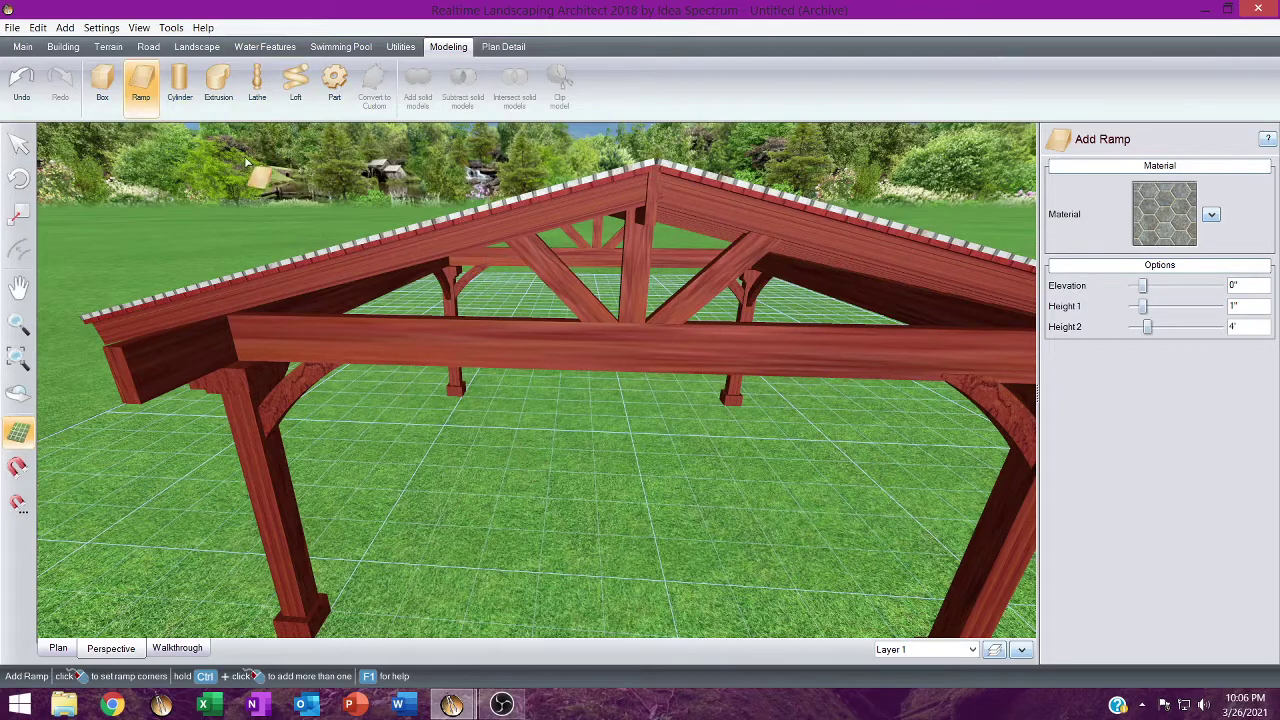
pyautogui.click(442, 440)
pyautogui.click(610, 478)
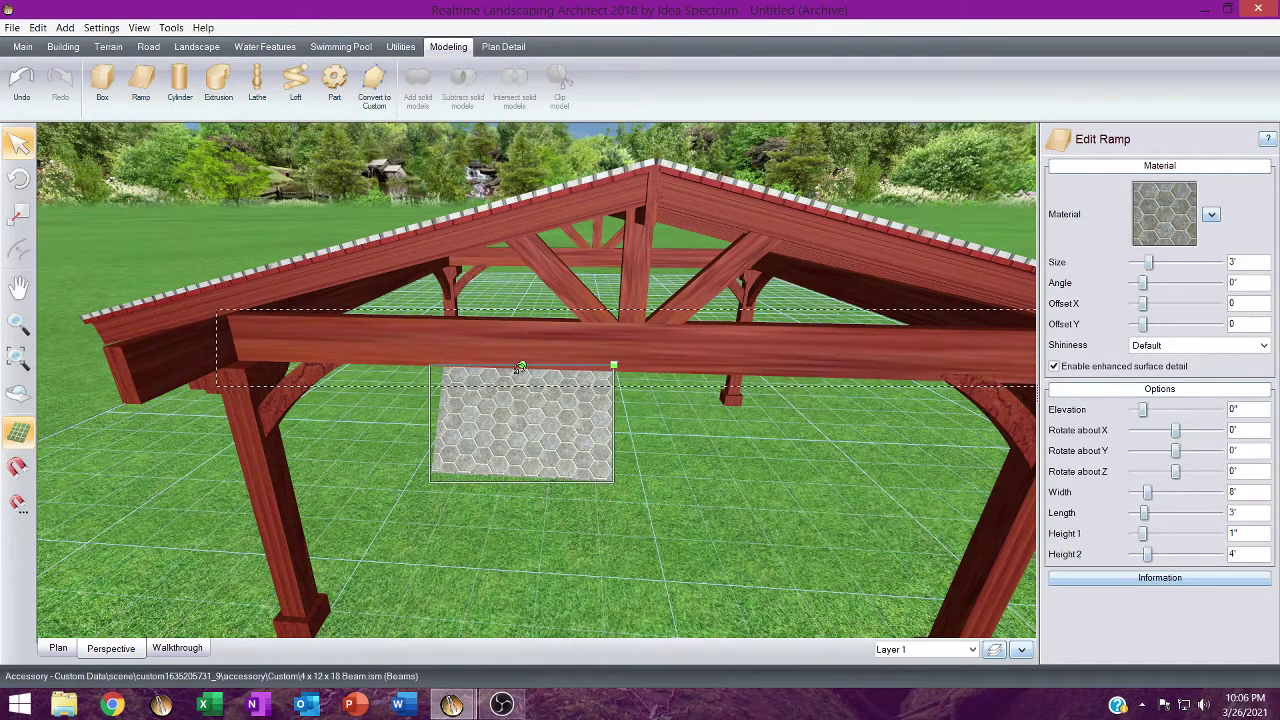
pyautogui.moveTo(521, 367); pyautogui.dragTo(633, 462)
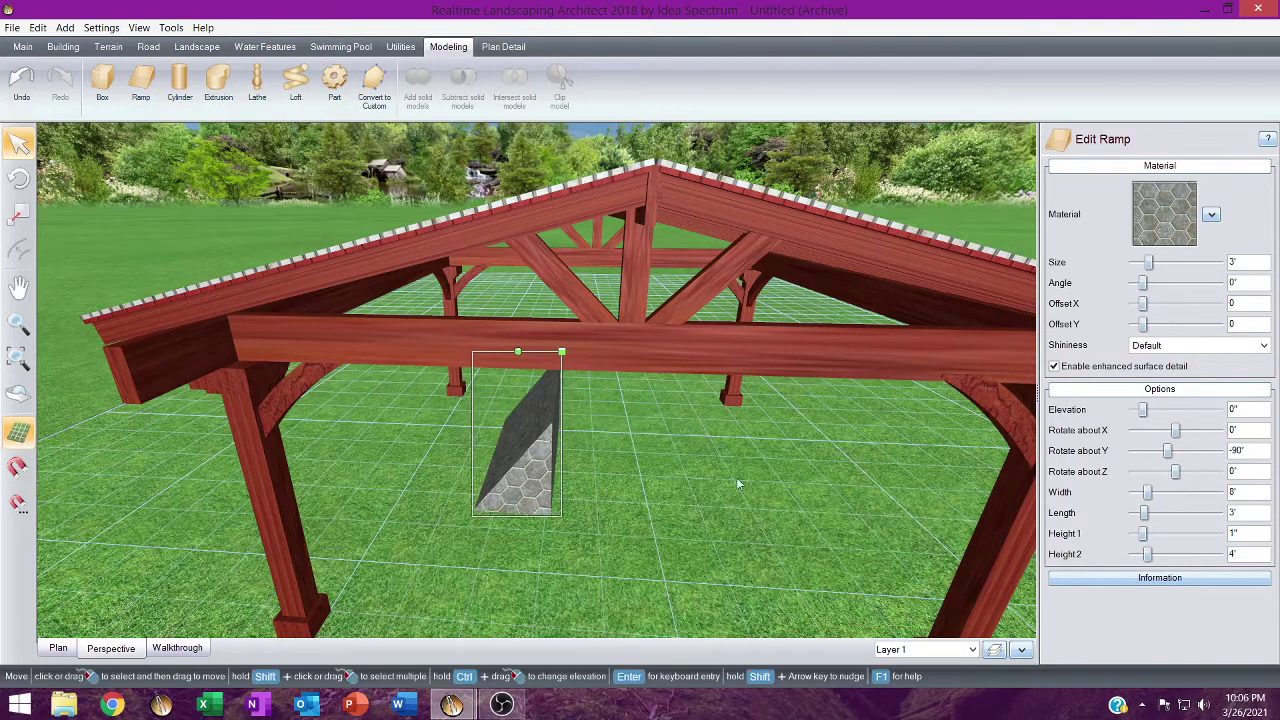
pyautogui.click(1133, 494)
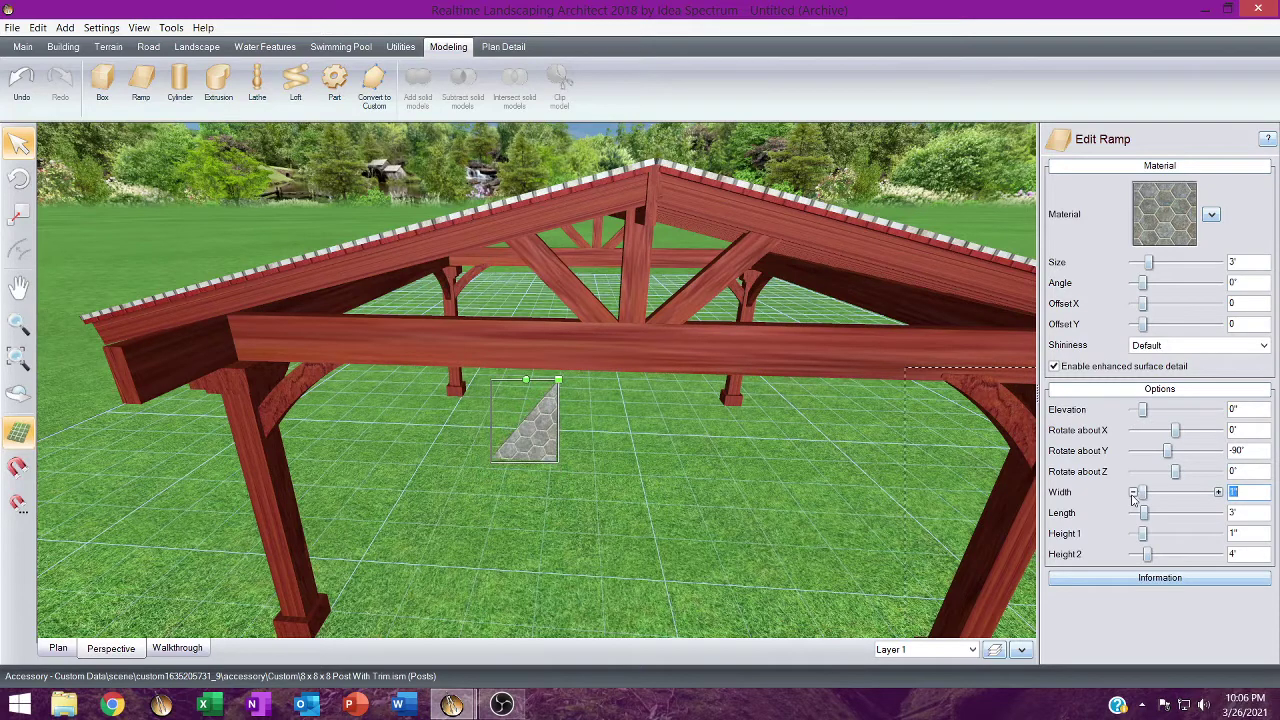
# Raise the ramp to elevation 8'-6" and position it in the gable opening behind the brace and crossbeam.
pyautogui.moveTo(544, 436); pyautogui.dragTo(546, 556)
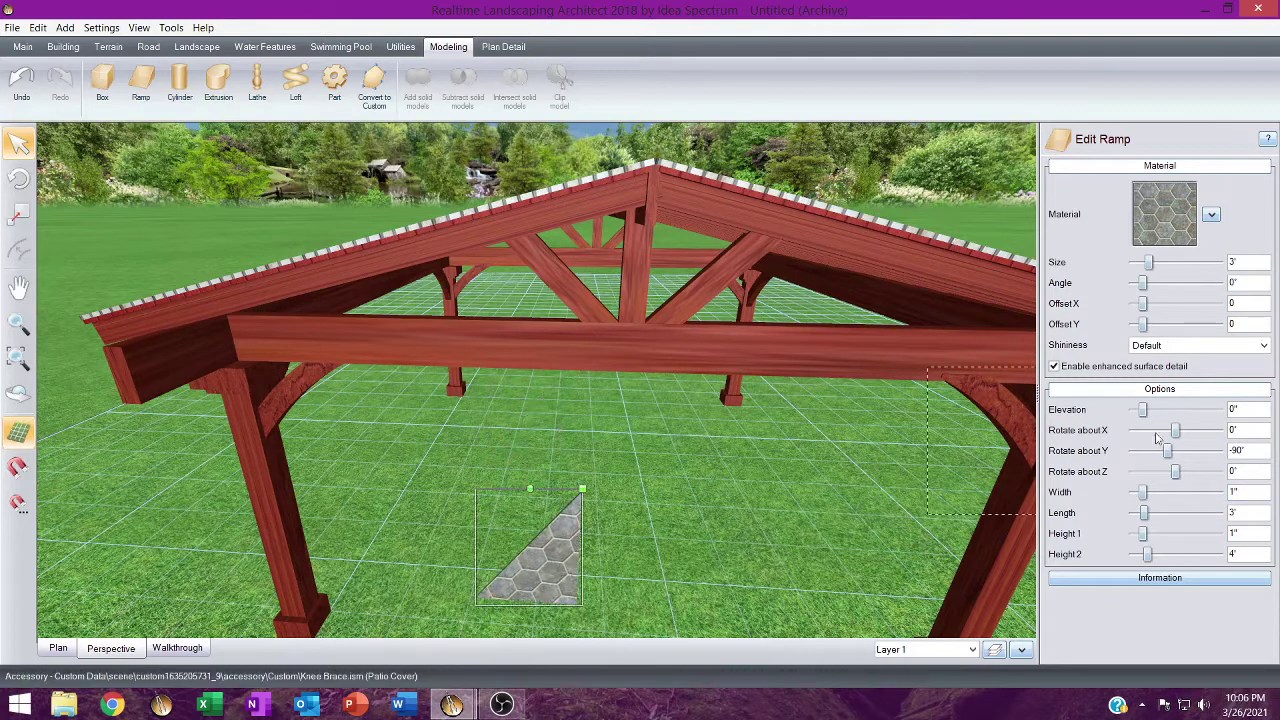
pyautogui.click(1220, 410)
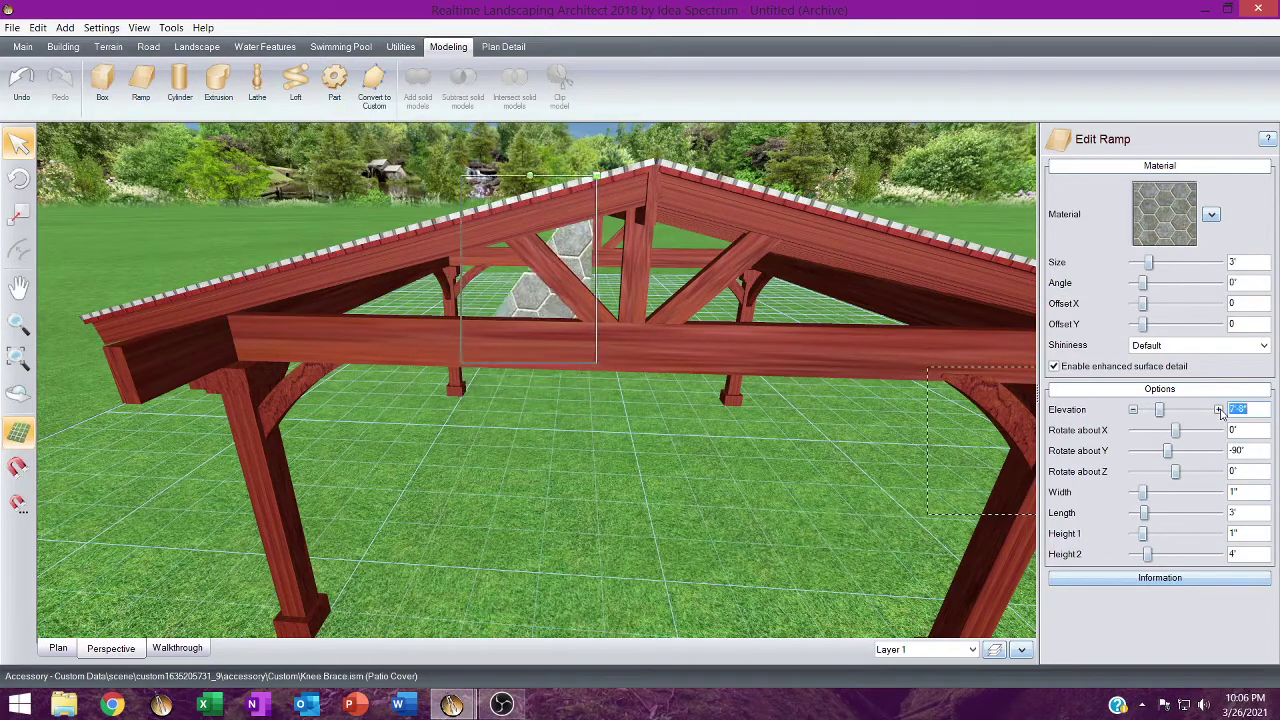
pyautogui.scroll(4, 537, 437)
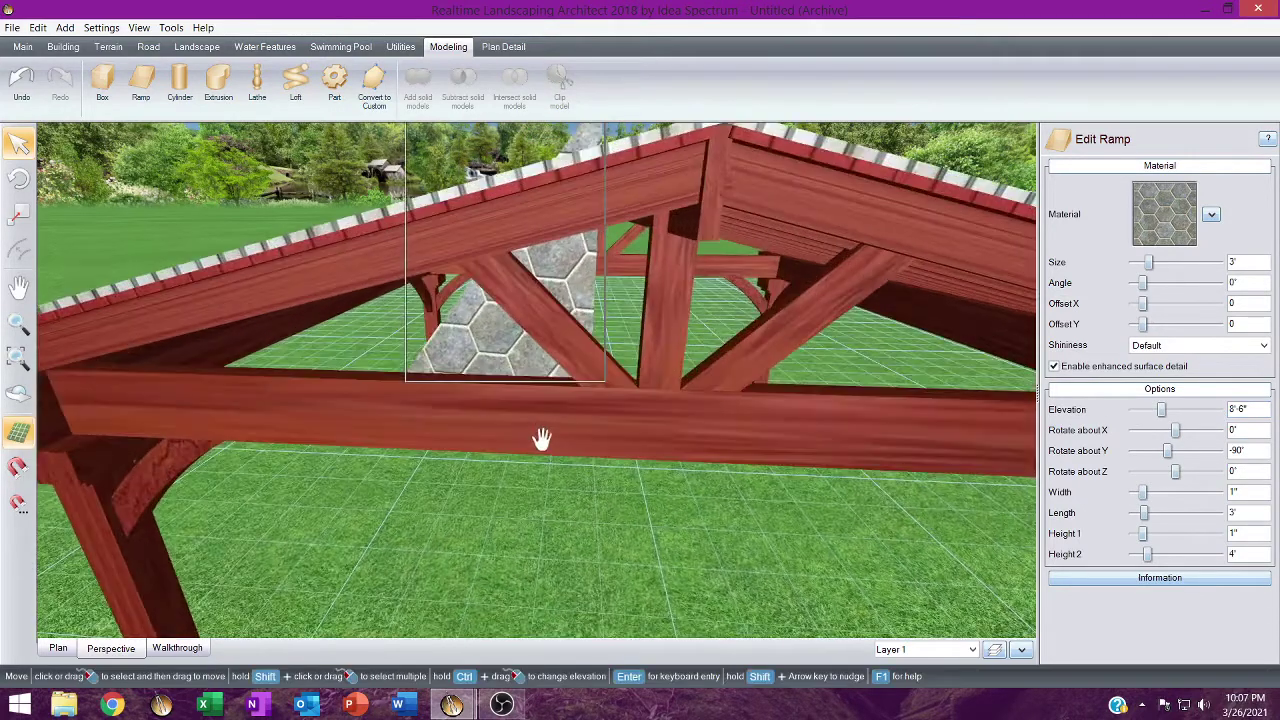
pyautogui.moveTo(537, 380); pyautogui.dragTo(547, 409)
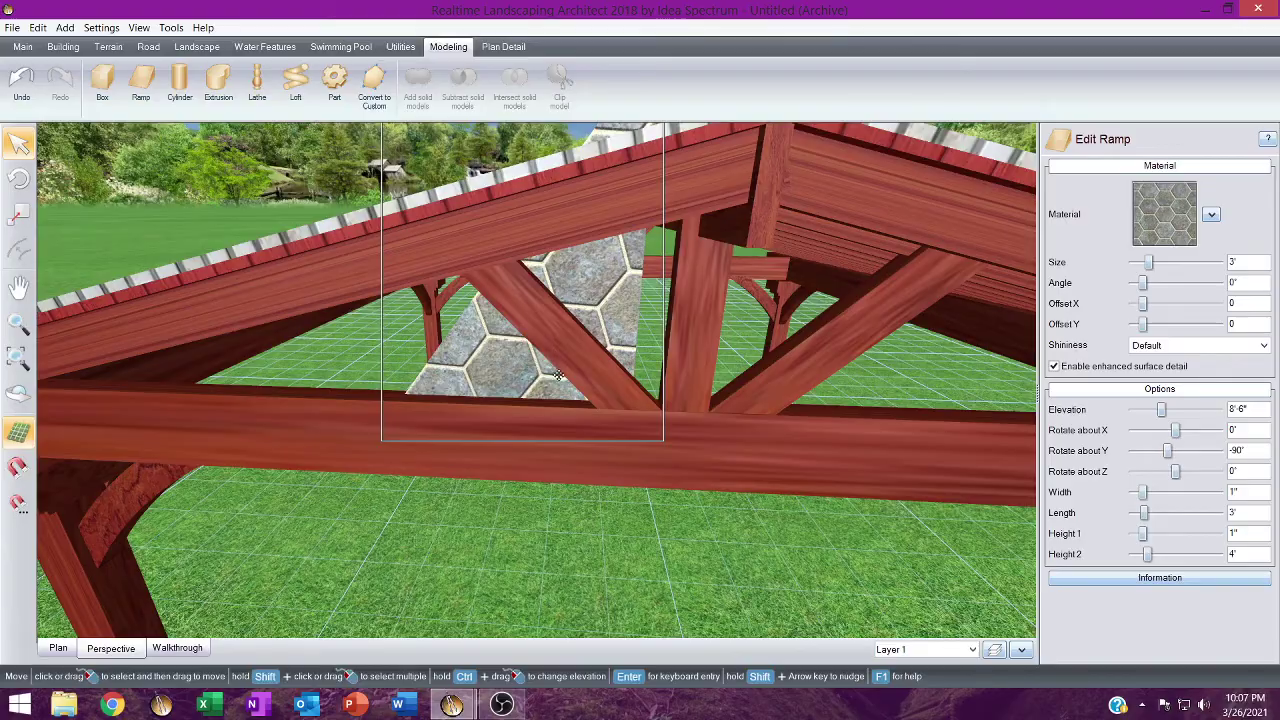
pyautogui.moveTo(551, 367); pyautogui.dragTo(550, 368)
# Set the ramp's Height 2 to 3'-11" and lengthen it to about 8'-5".
pyautogui.moveTo(551, 368); pyautogui.dragTo(950, 366, button='middle')
pyautogui.scroll(10, 576, 272)
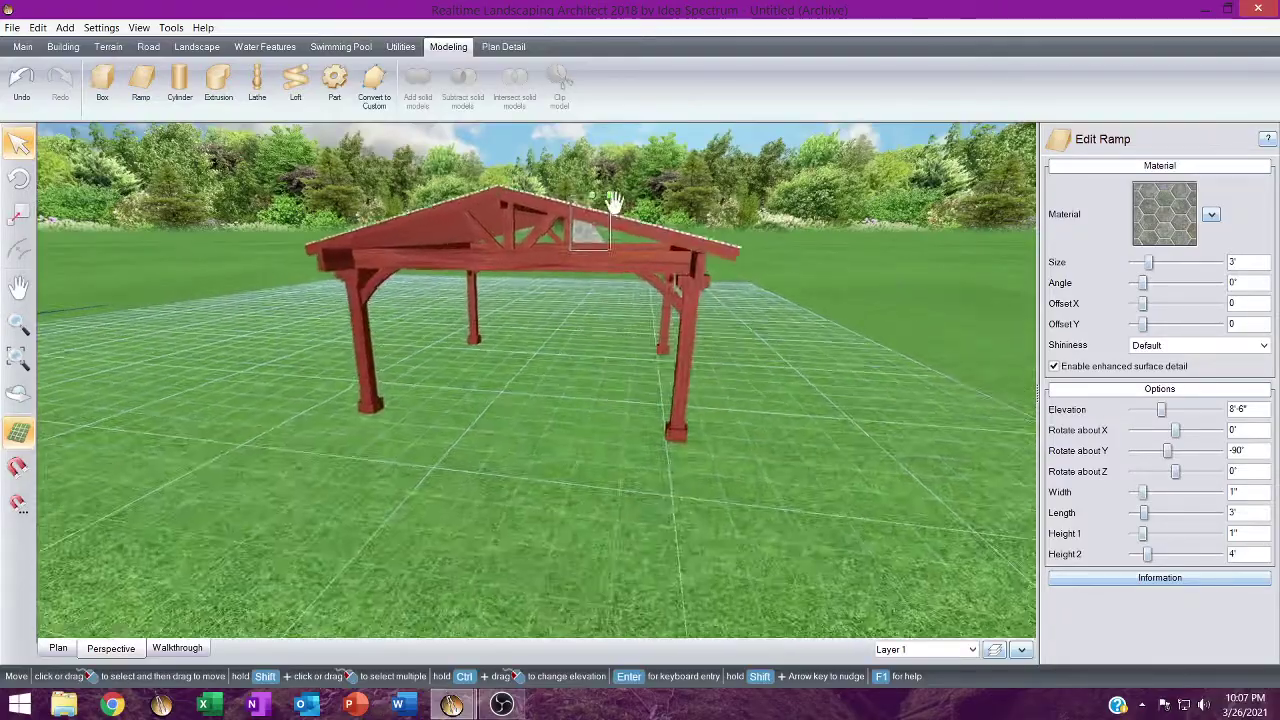
pyautogui.moveTo(598, 302); pyautogui.dragTo(567, 549, button='middle')
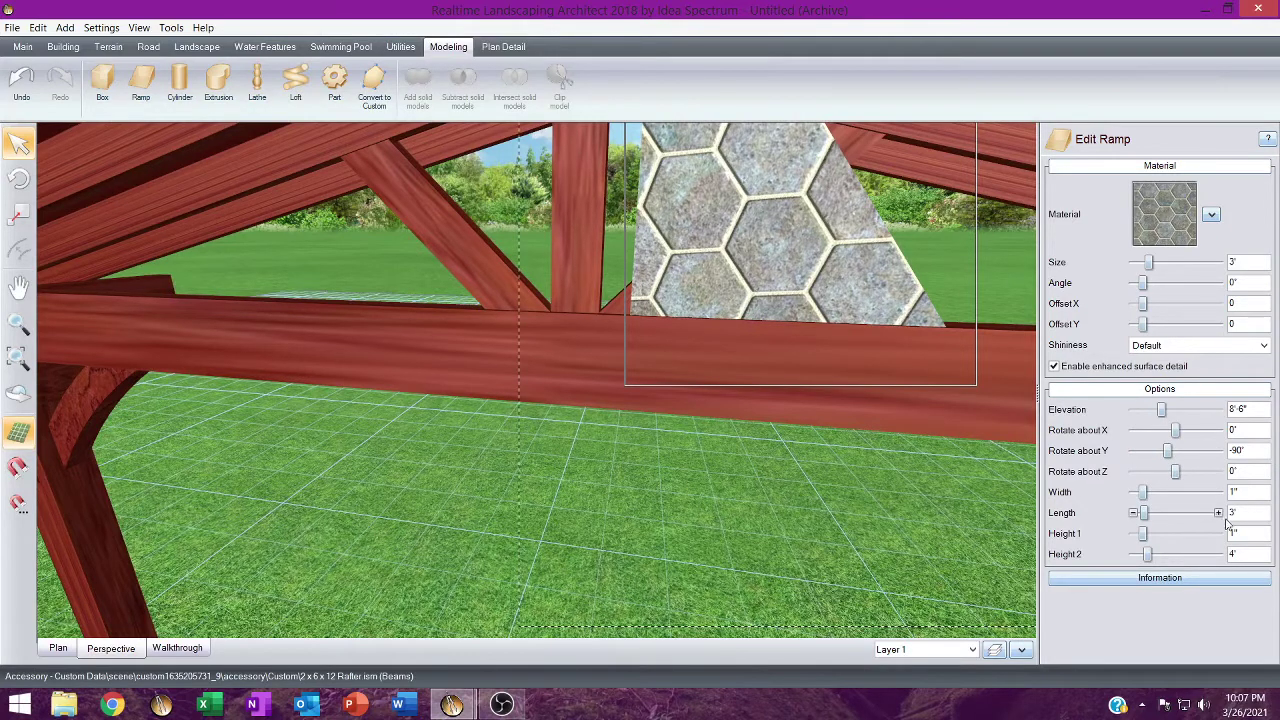
pyautogui.click(1219, 555)
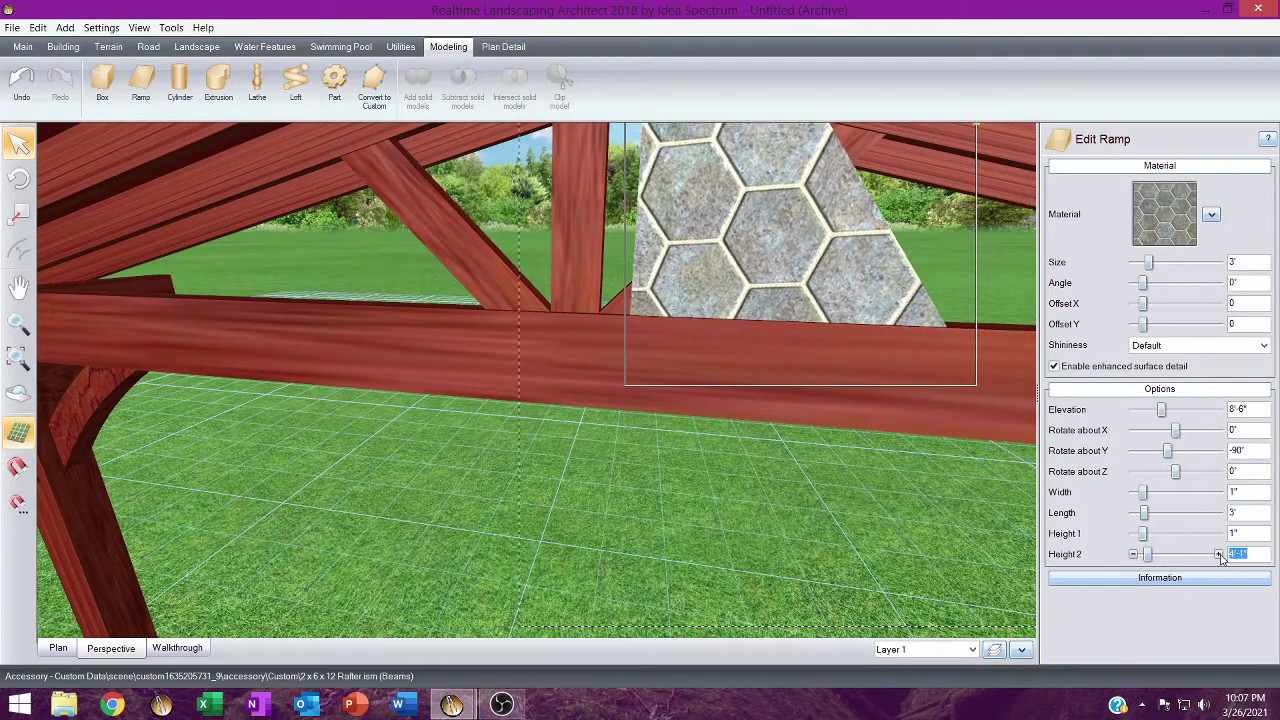
pyautogui.click(1133, 555)
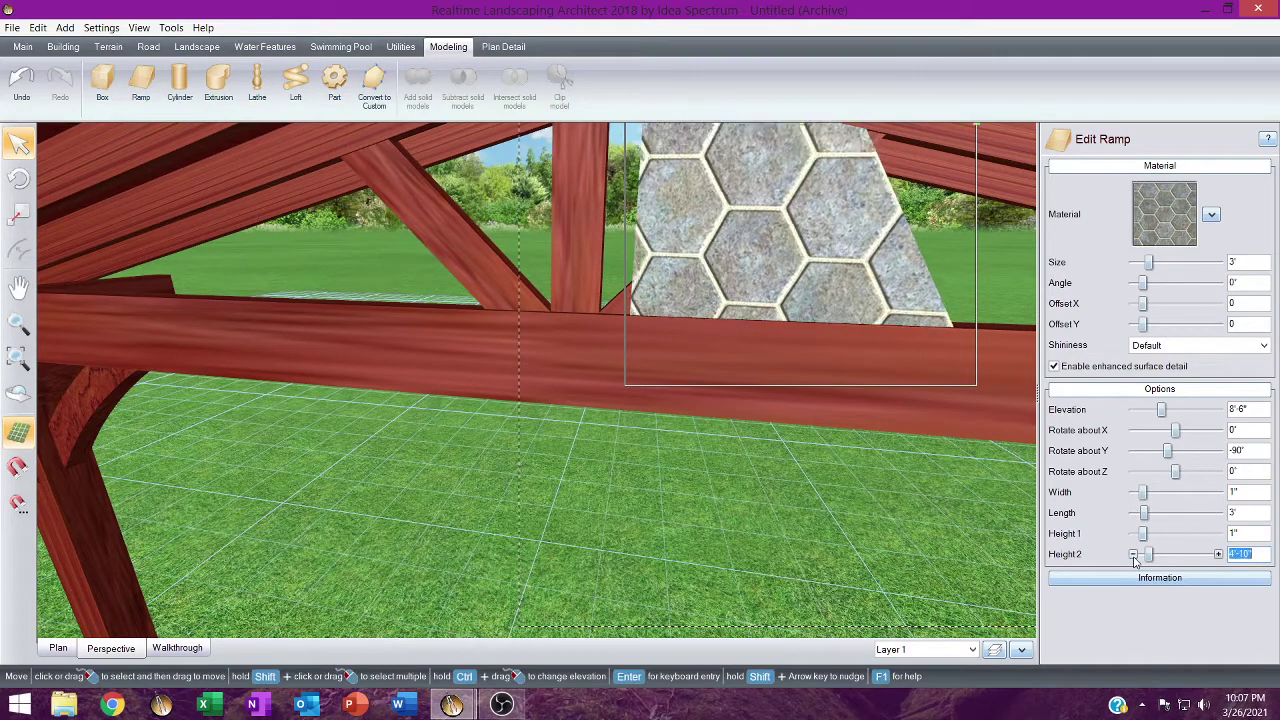
pyautogui.click(1219, 513)
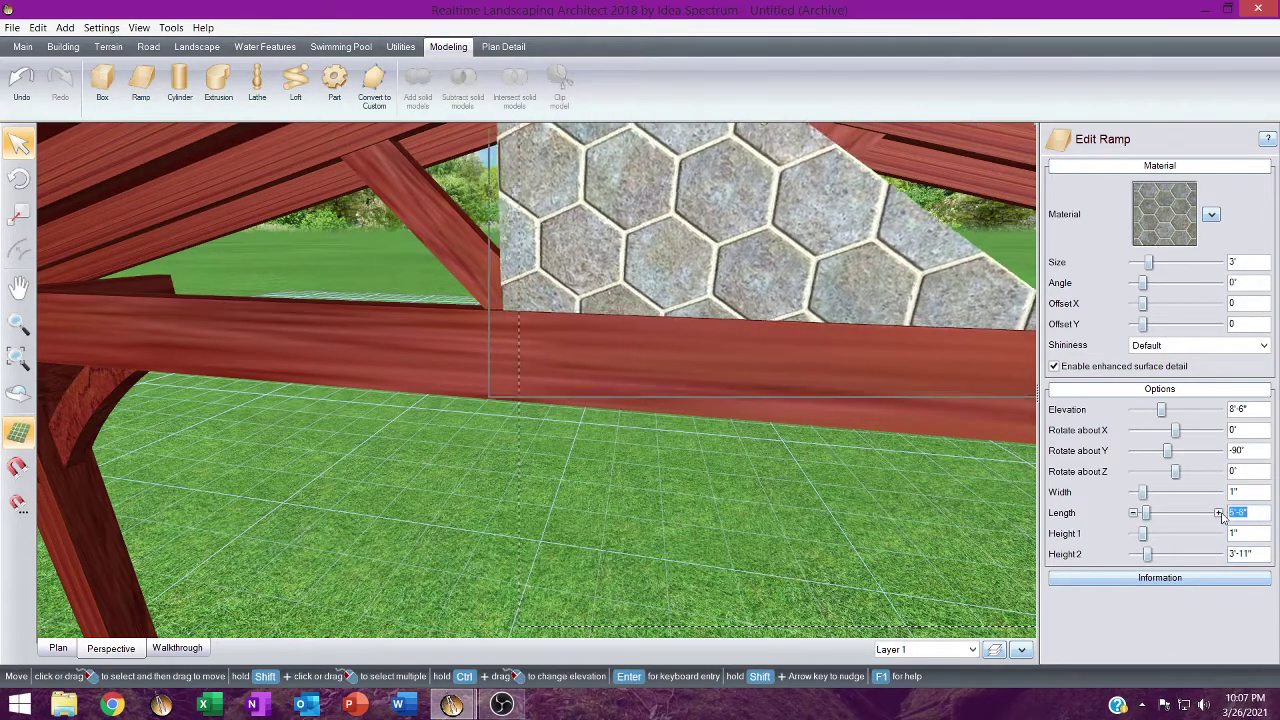
pyautogui.click(1219, 513)
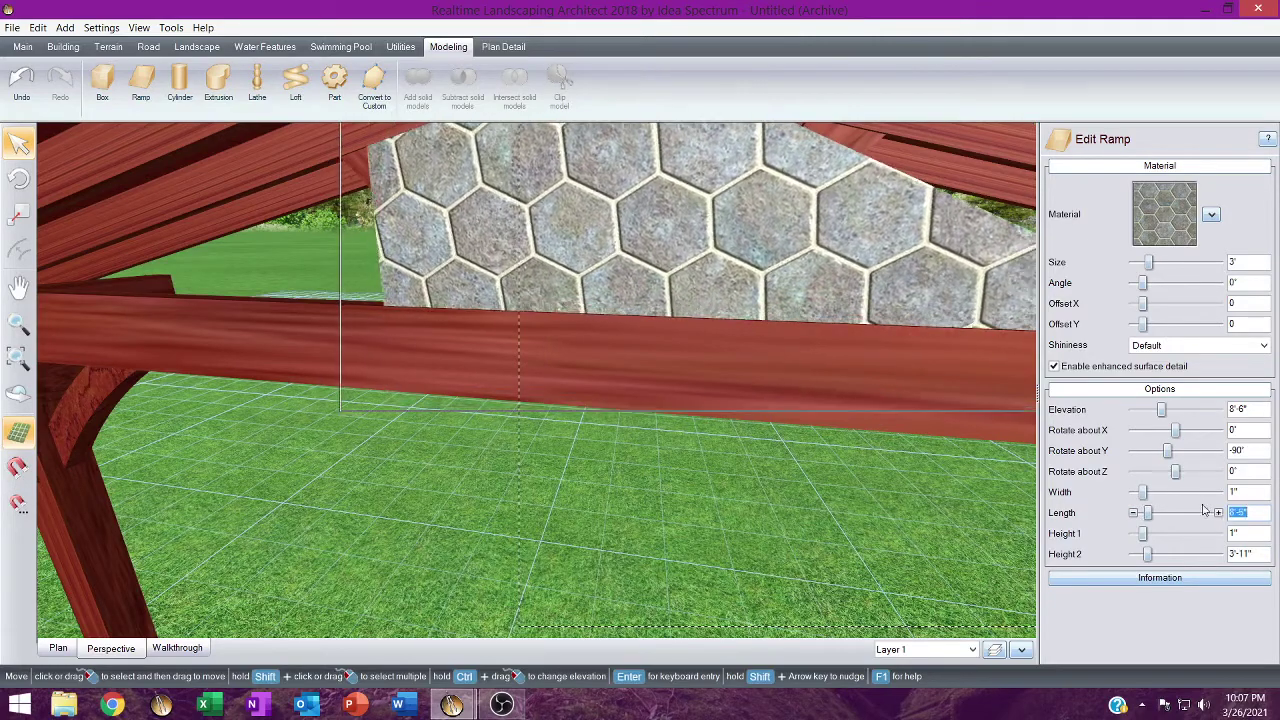
# Slide the ramp toward the eave to fit between rafter and crossbeam, and extend its length to 9'-7".
pyautogui.moveTo(804, 338); pyautogui.dragTo(620, 332, button='middle')
pyautogui.moveTo(572, 324); pyautogui.dragTo(885, 340)
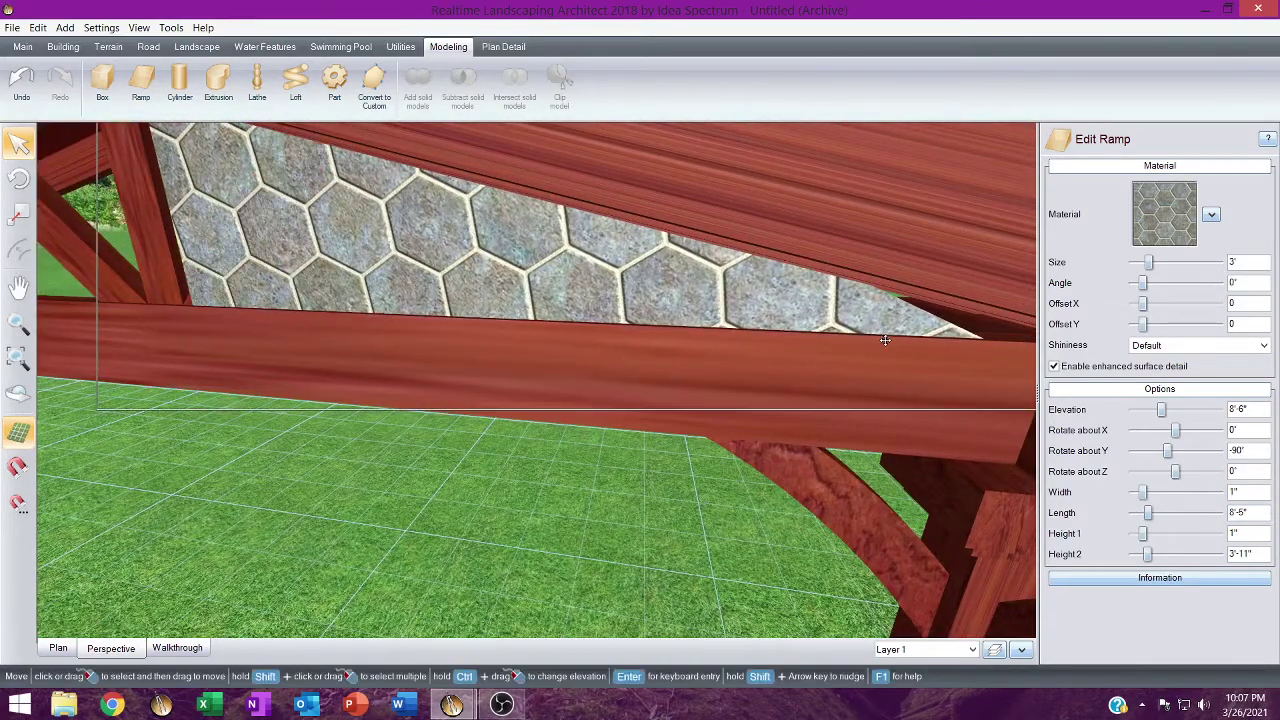
pyautogui.click(1219, 513)
pyautogui.click(1219, 513)
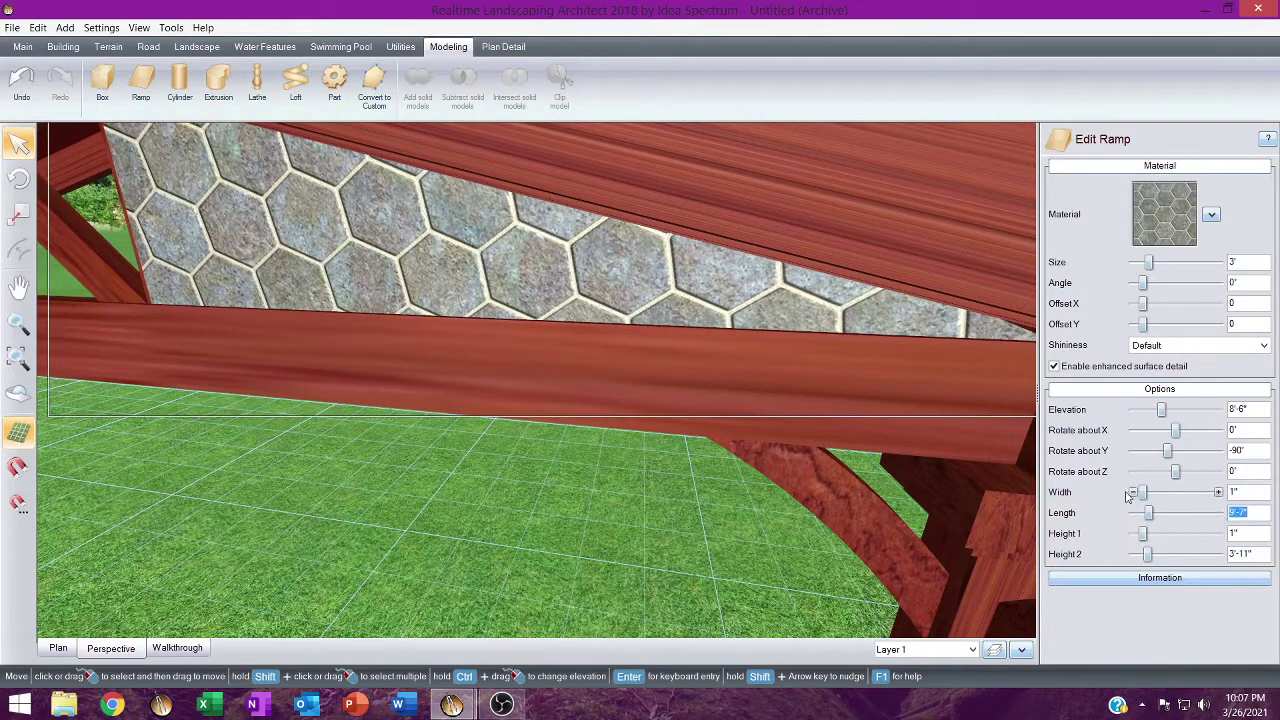
pyautogui.moveTo(890, 440); pyautogui.dragTo(784, 469, button='middle')
pyautogui.moveTo(784, 469); pyautogui.dragTo(780, 461, button='right')
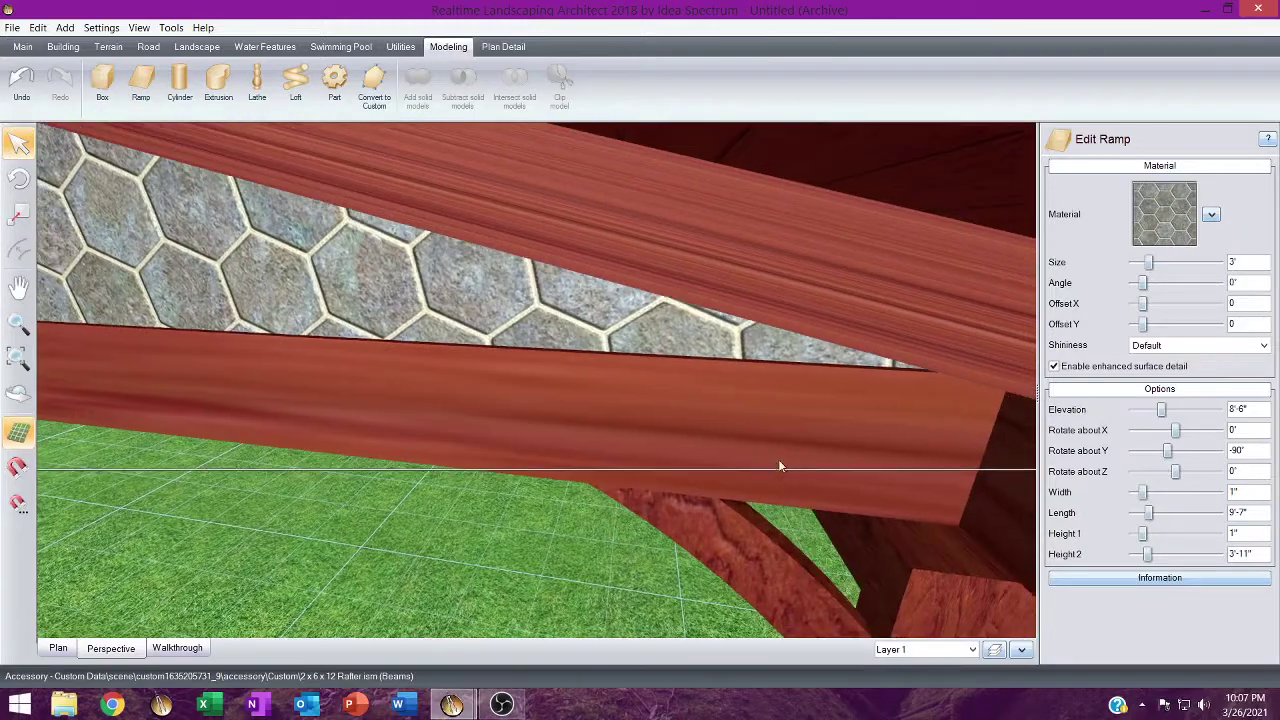
pyautogui.moveTo(780, 461); pyautogui.dragTo(80, 523, button='middle')
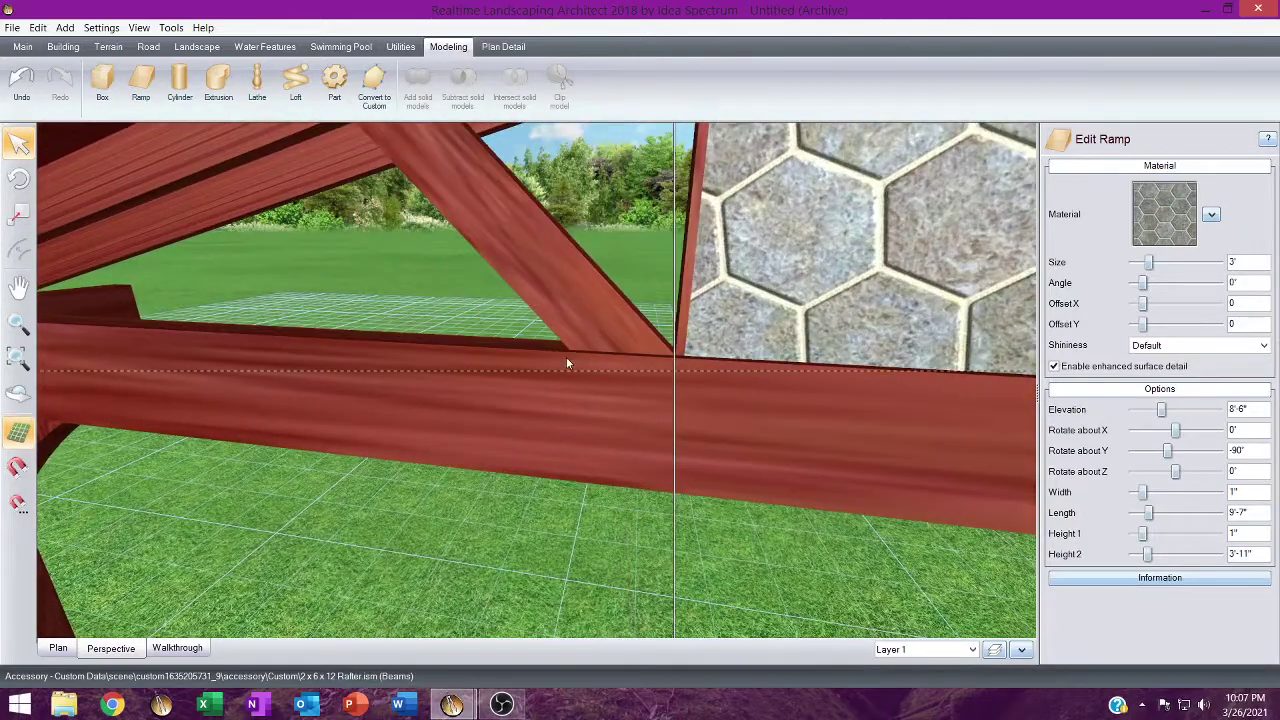
# Nudge the ramp panel into line with the gable's center post and lower its Height 2 to 3'-2" to clear the roof.
pyautogui.moveTo(716, 334); pyautogui.dragTo(726, 334)
pyautogui.moveTo(730, 333); pyautogui.dragTo(375, 198, button='middle')
pyautogui.moveTo(684, 195); pyautogui.dragTo(692, 195)
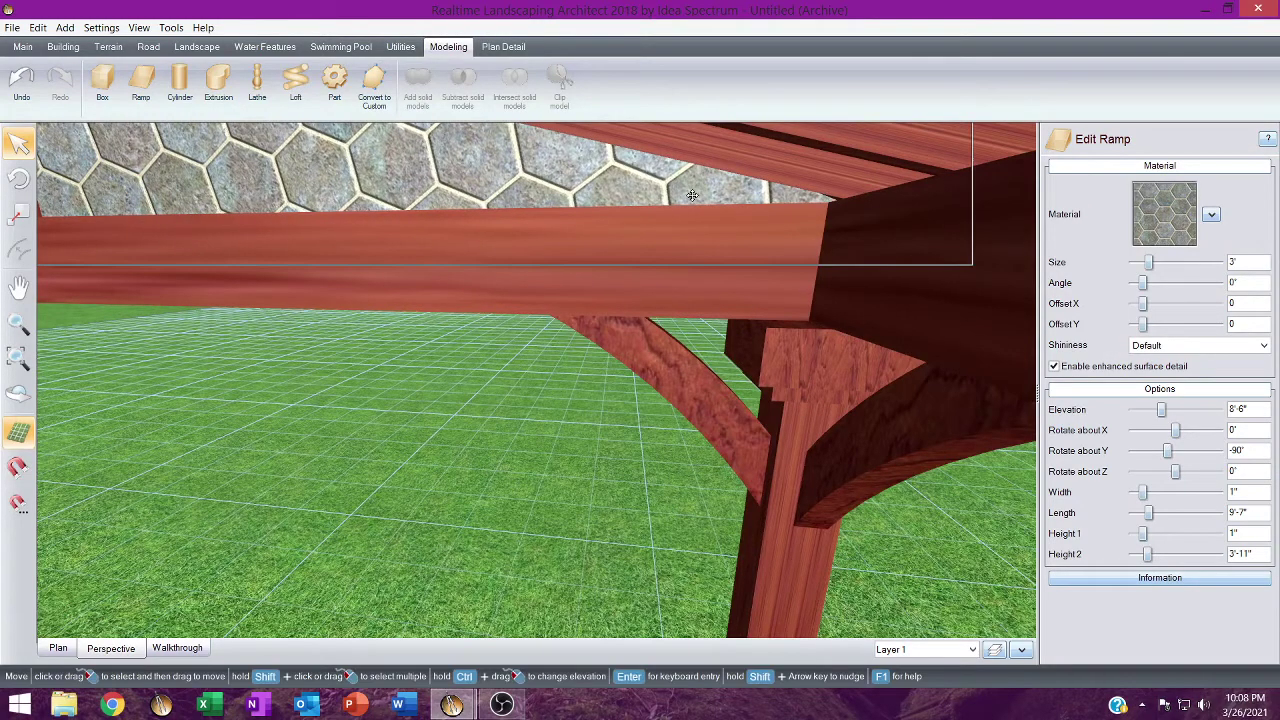
pyautogui.keyDown('ctrl'); pyautogui.moveTo(531, 232); pyautogui.dragTo(767, 287, button='middle'); pyautogui.keyUp('ctrl')
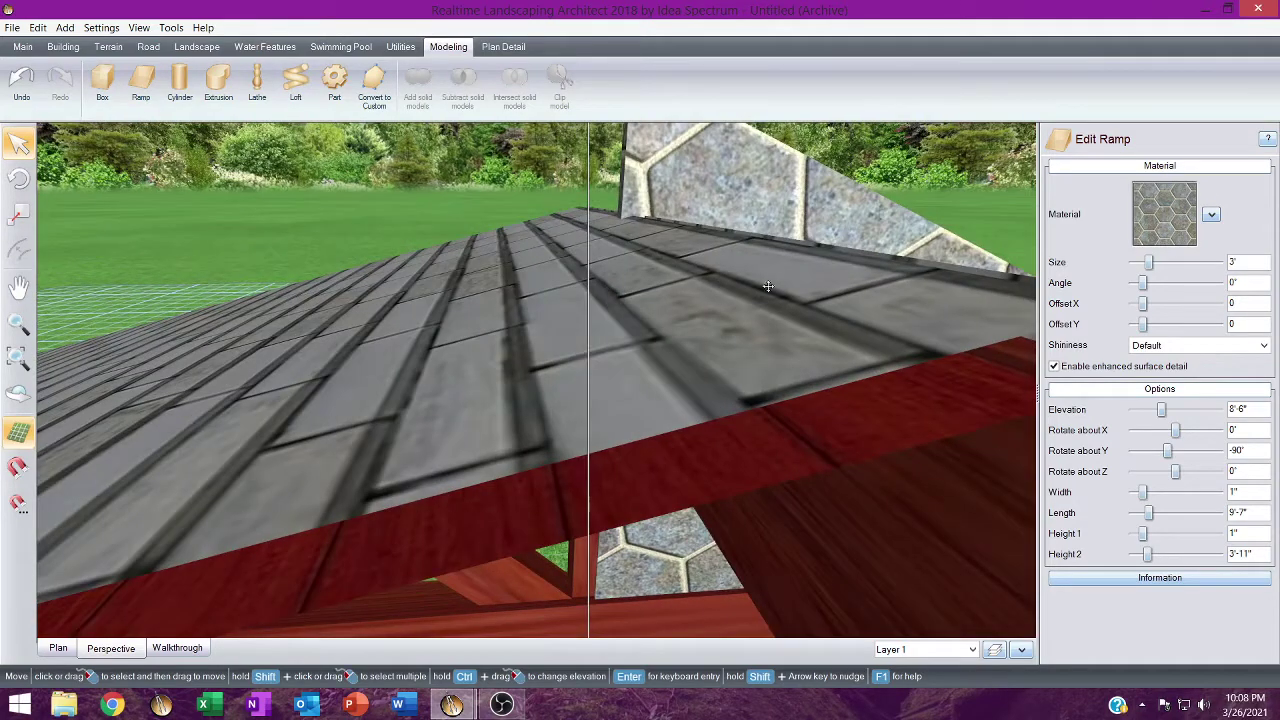
pyautogui.click(1133, 556)
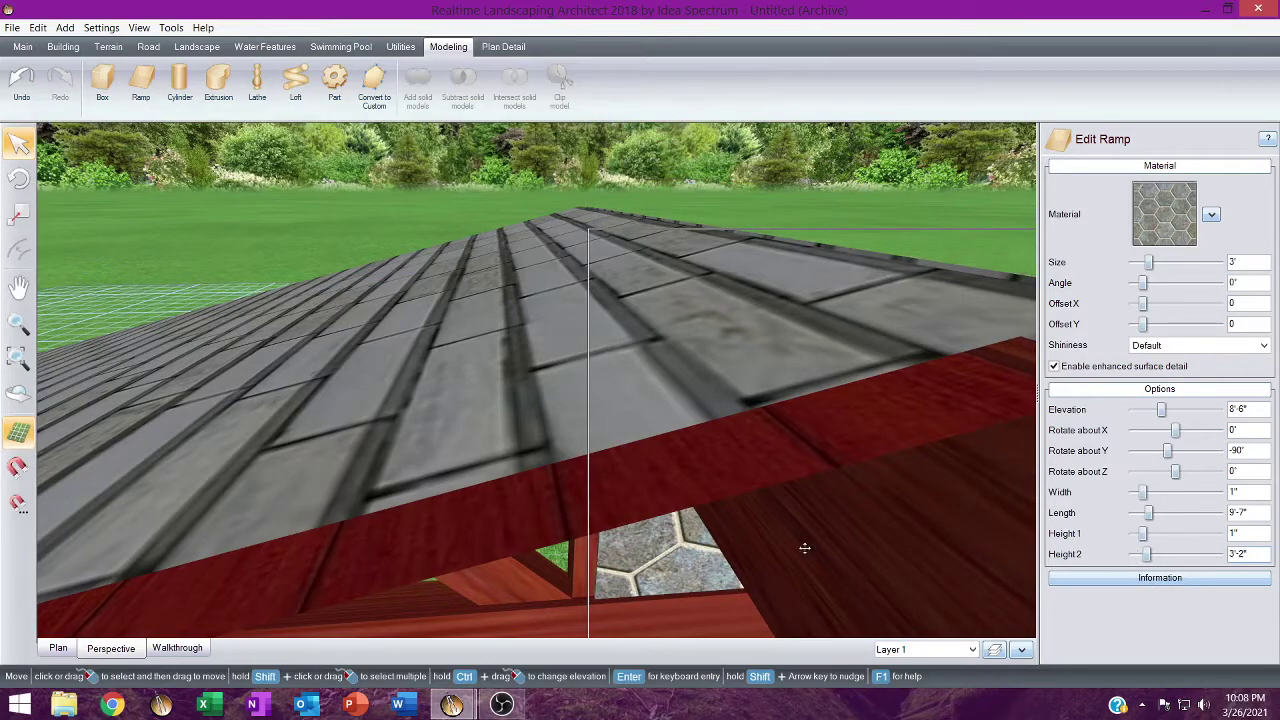
pyautogui.moveTo(805, 548); pyautogui.dragTo(706, 409, button='middle')
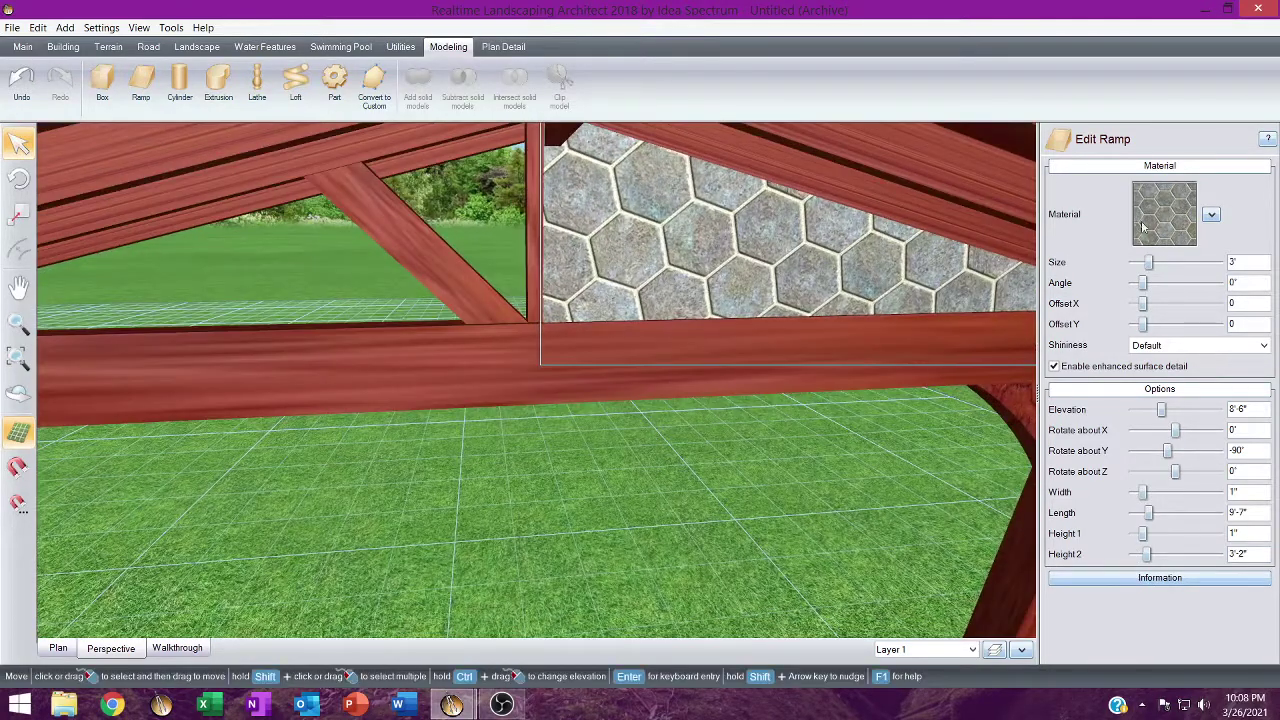
# Apply the Wood107_boards material from Deck & Fence Boards to the ramp panel and set its texture size to 1'-3".
pyautogui.click(1143, 227)
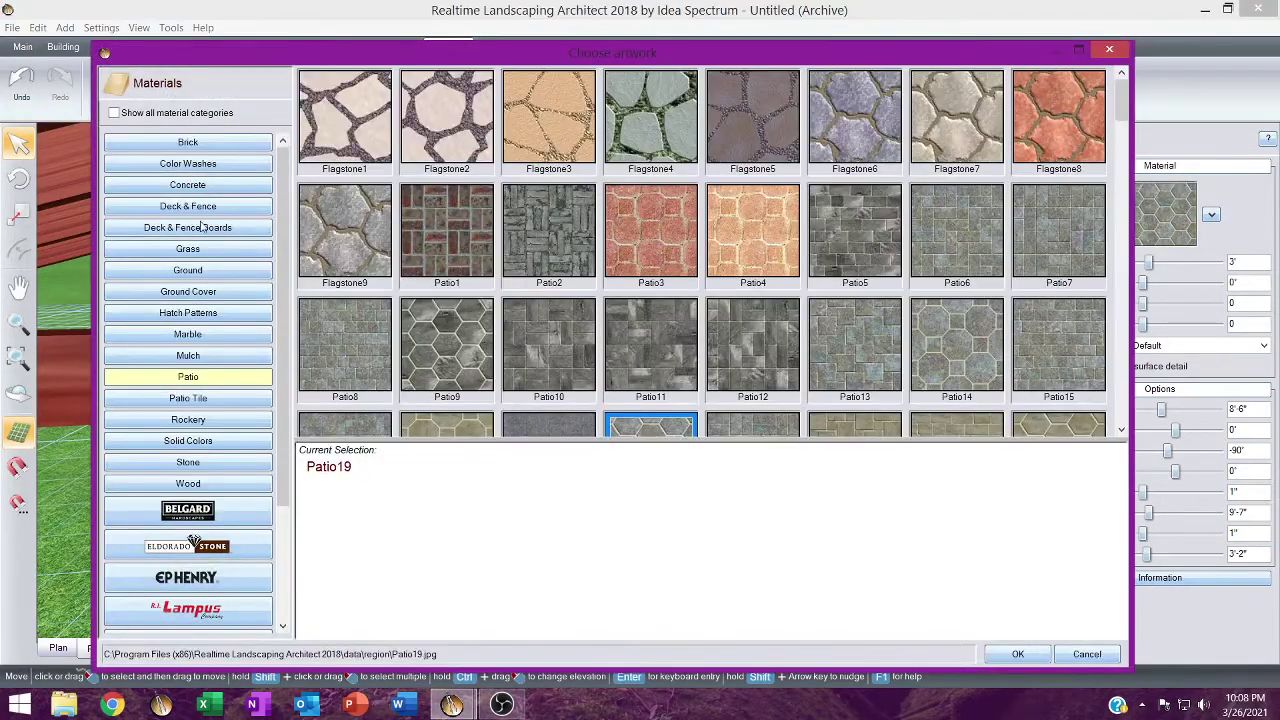
pyautogui.click(202, 228)
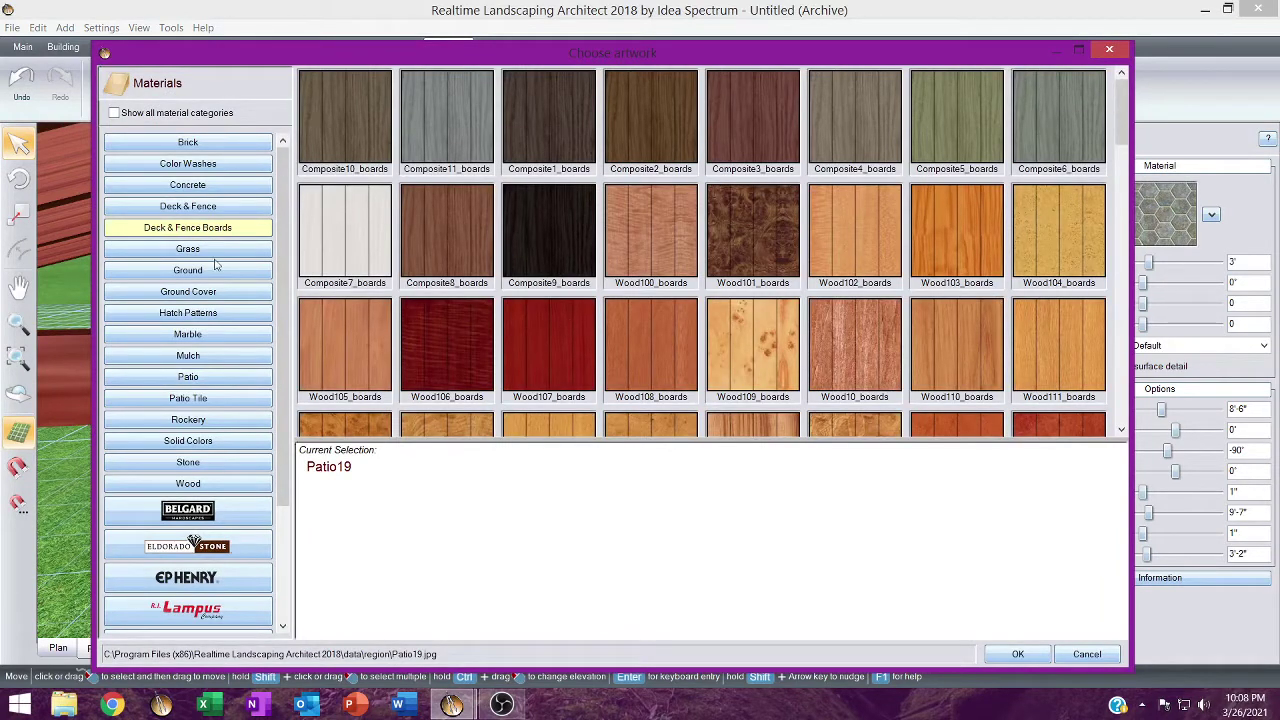
pyautogui.doubleClick(545, 334)
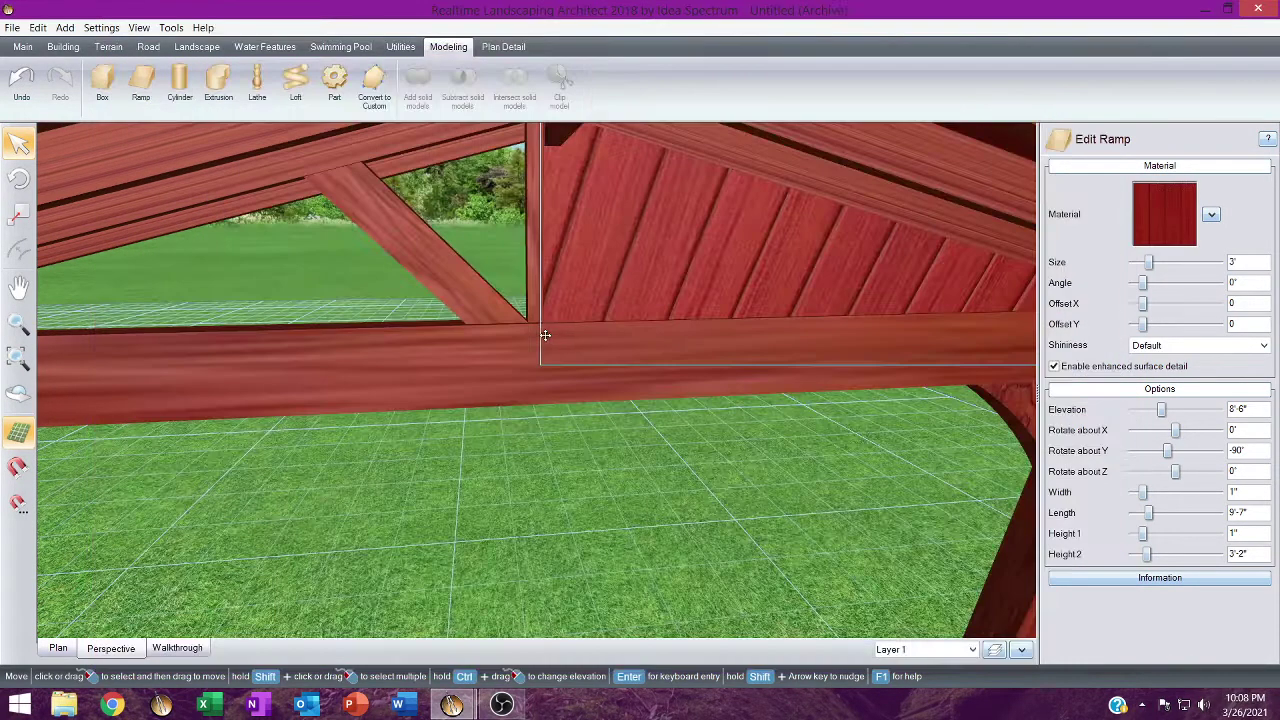
pyautogui.click(1134, 263)
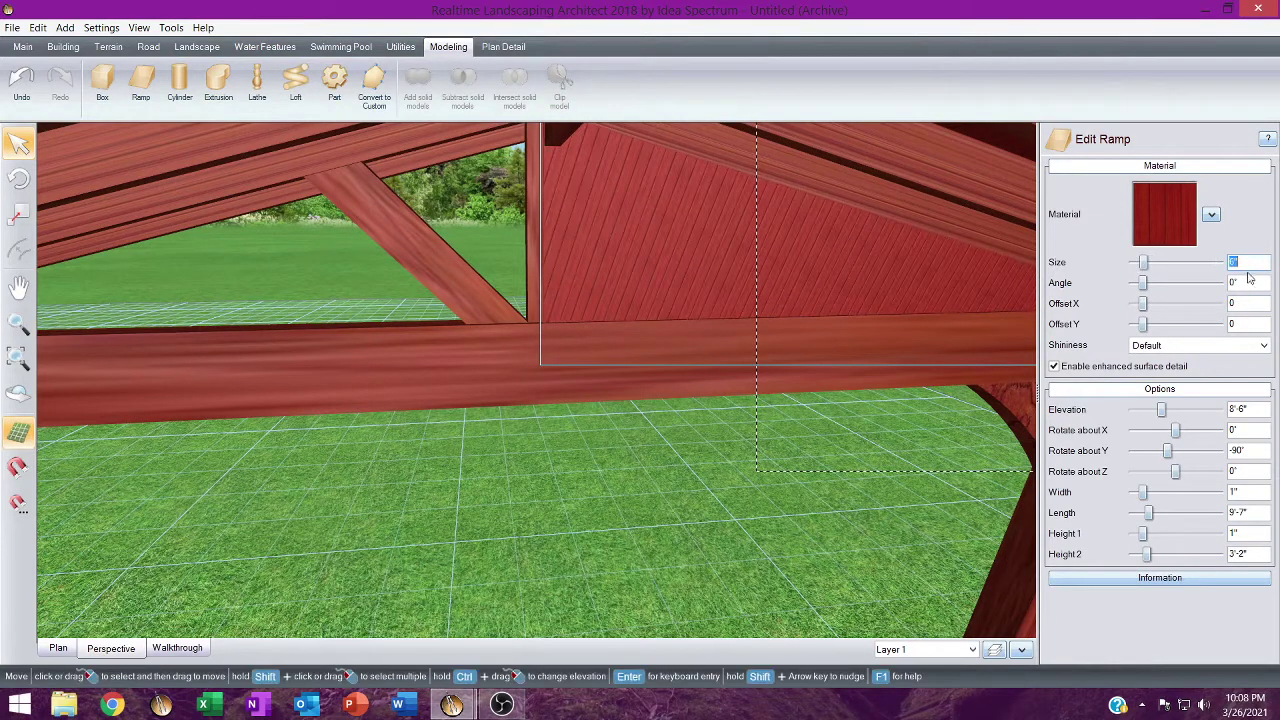
pyautogui.click(1219, 262)
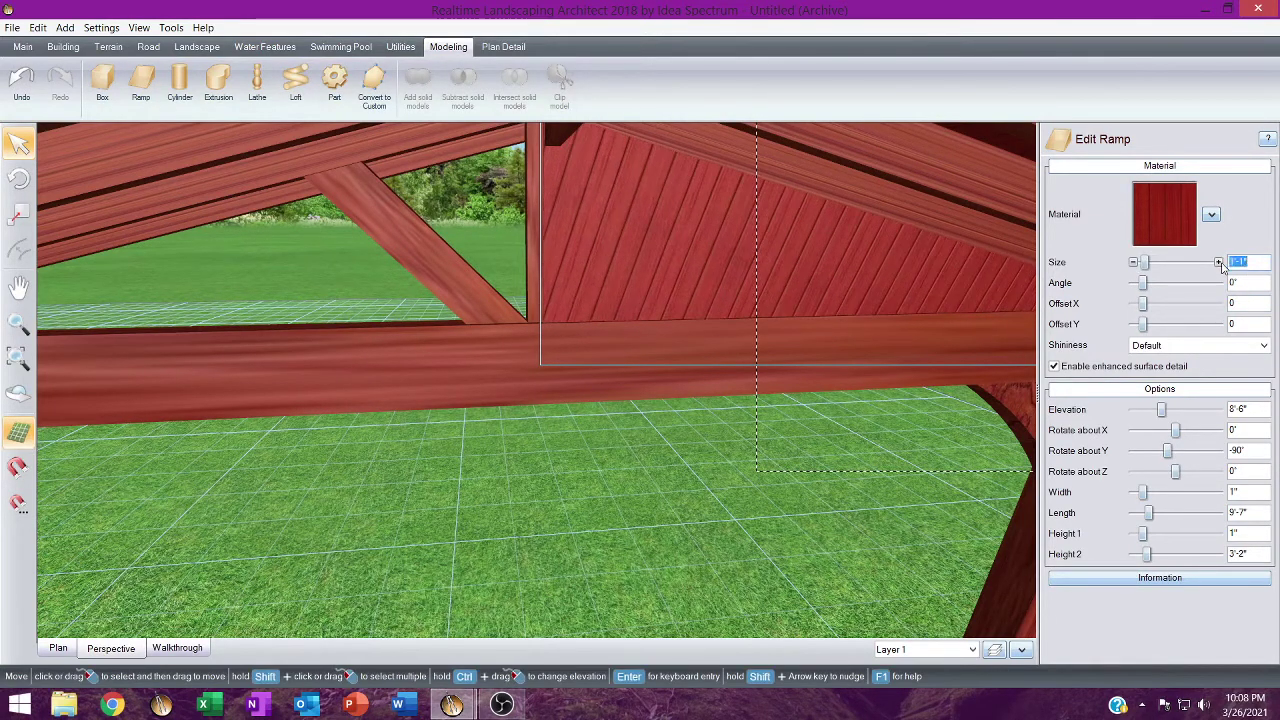
pyautogui.click(1219, 262)
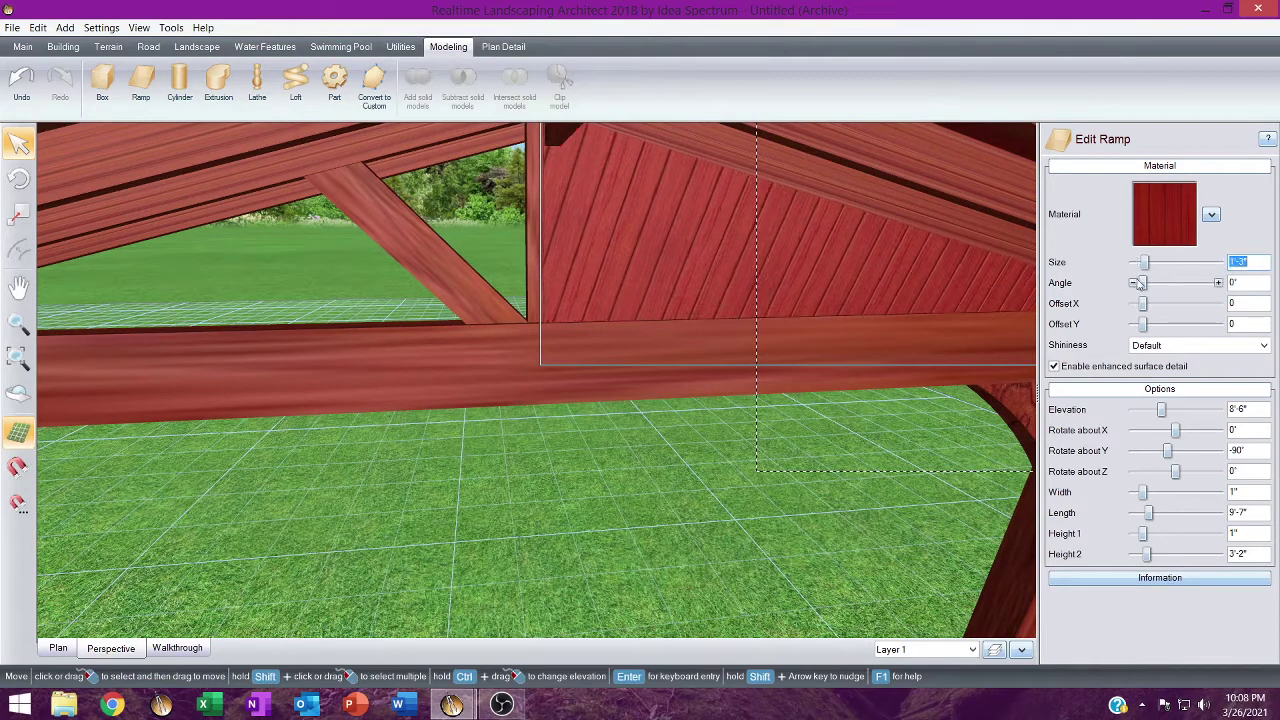
# Rotate the board texture on the ramp panel to an angle of about 160°.
pyautogui.click(1219, 283)
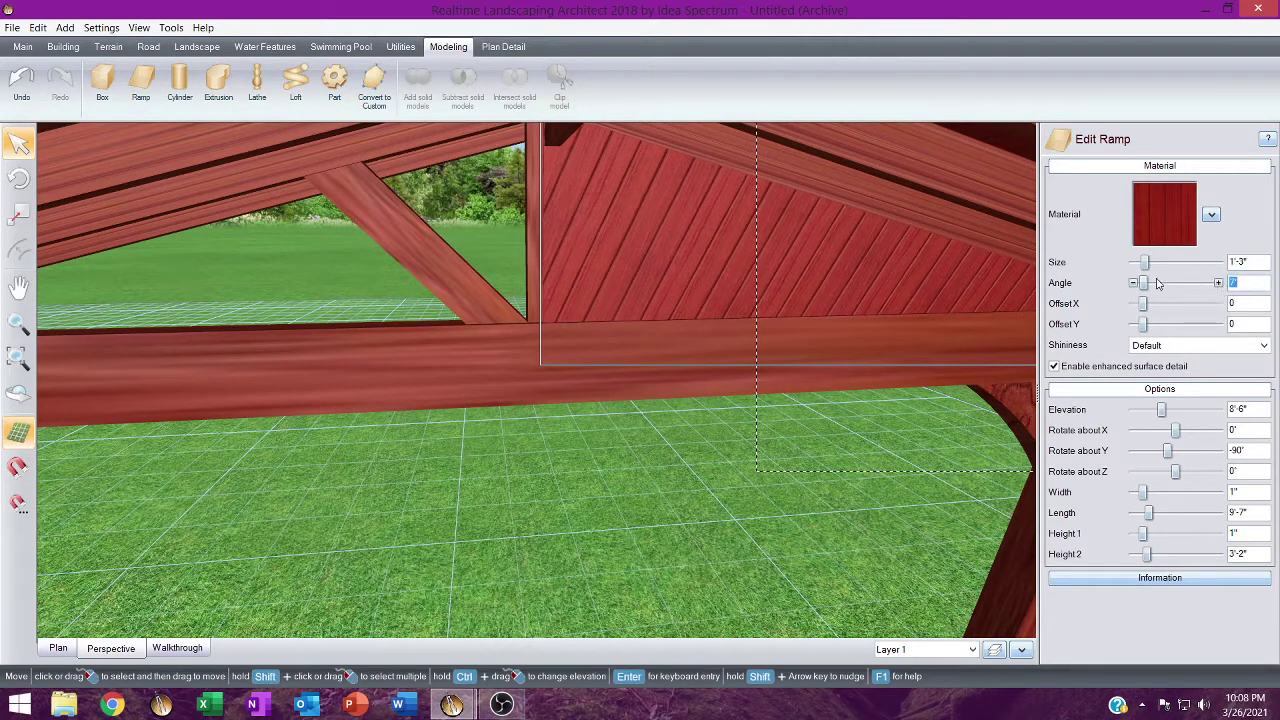
pyautogui.click(1219, 283)
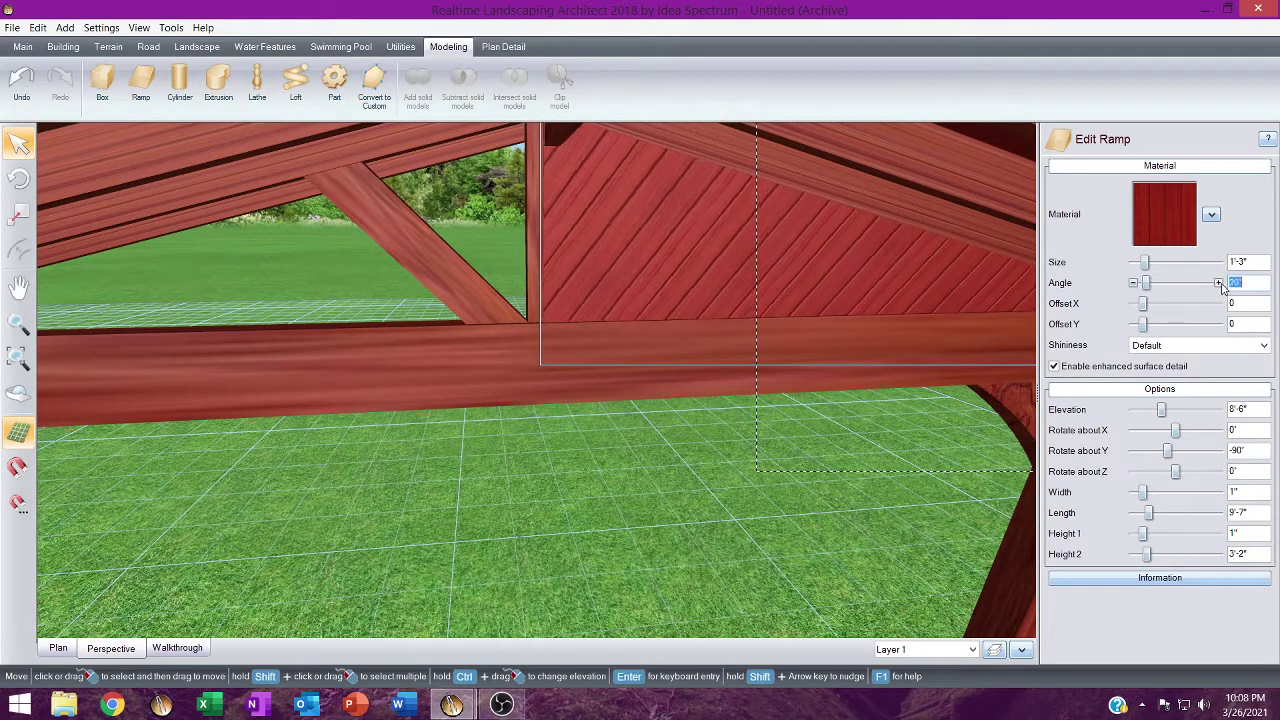
pyautogui.click(1219, 284)
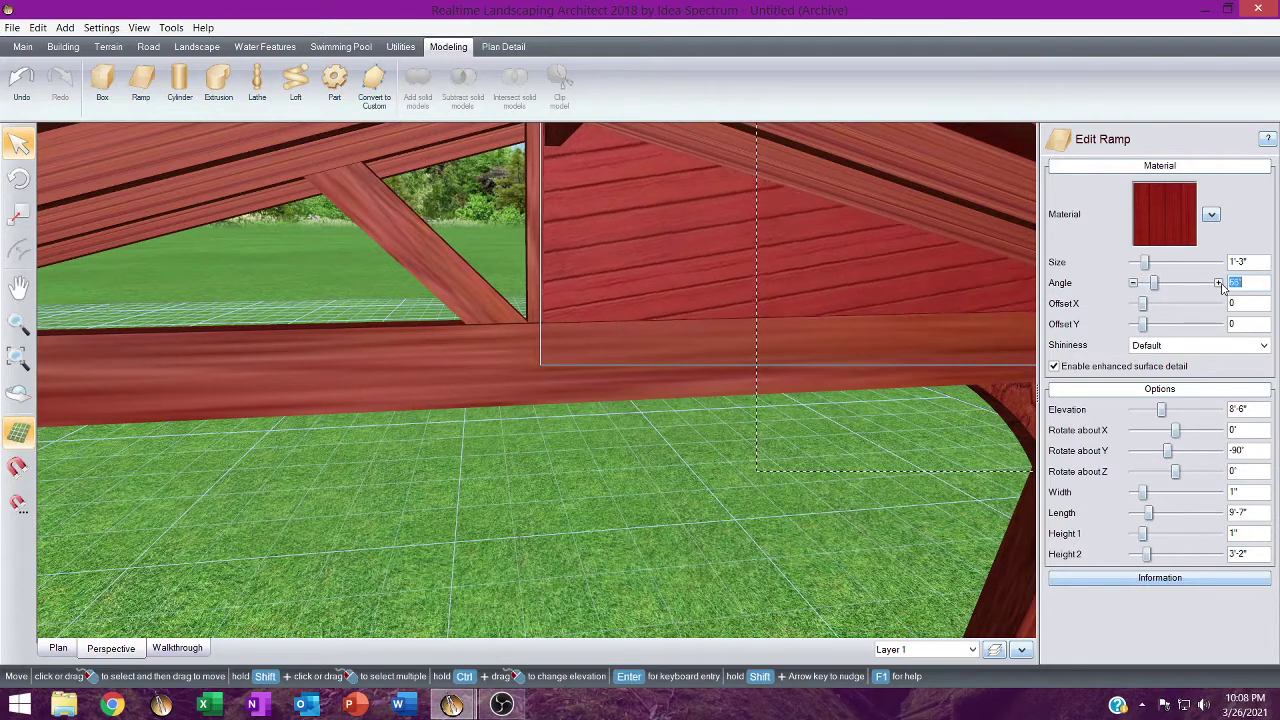
pyautogui.click(1219, 284)
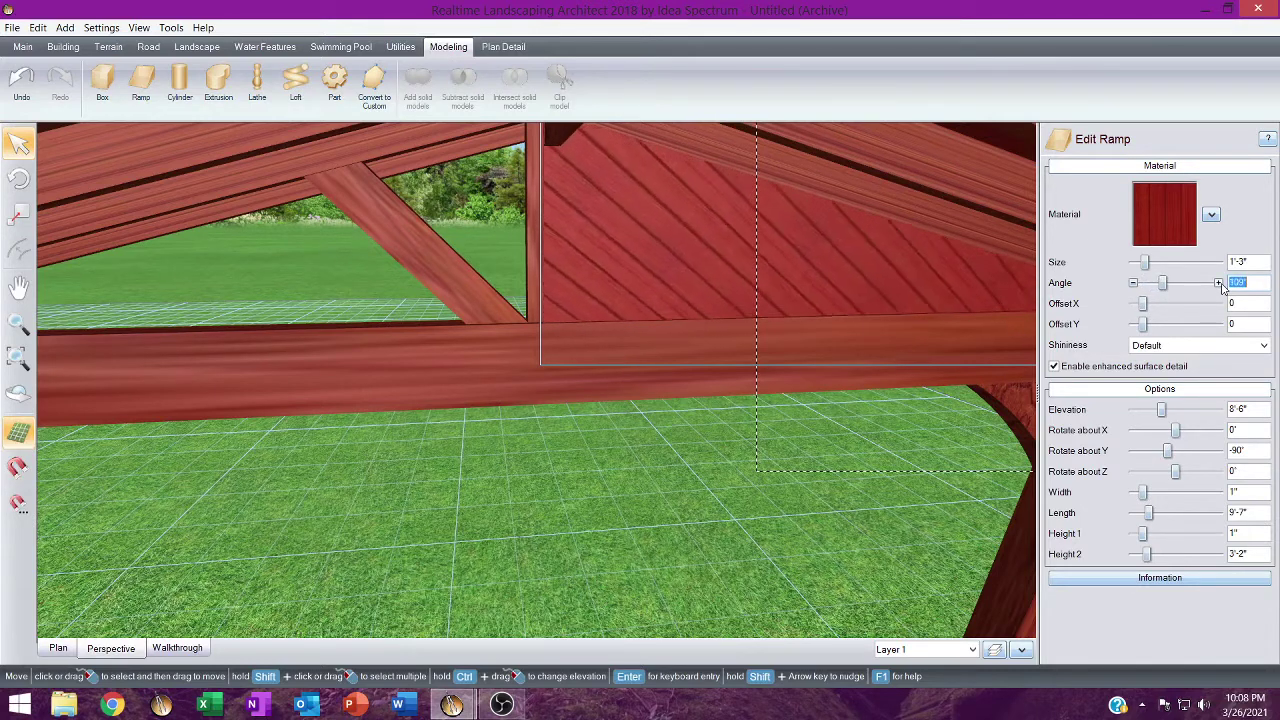
pyautogui.click(1219, 284)
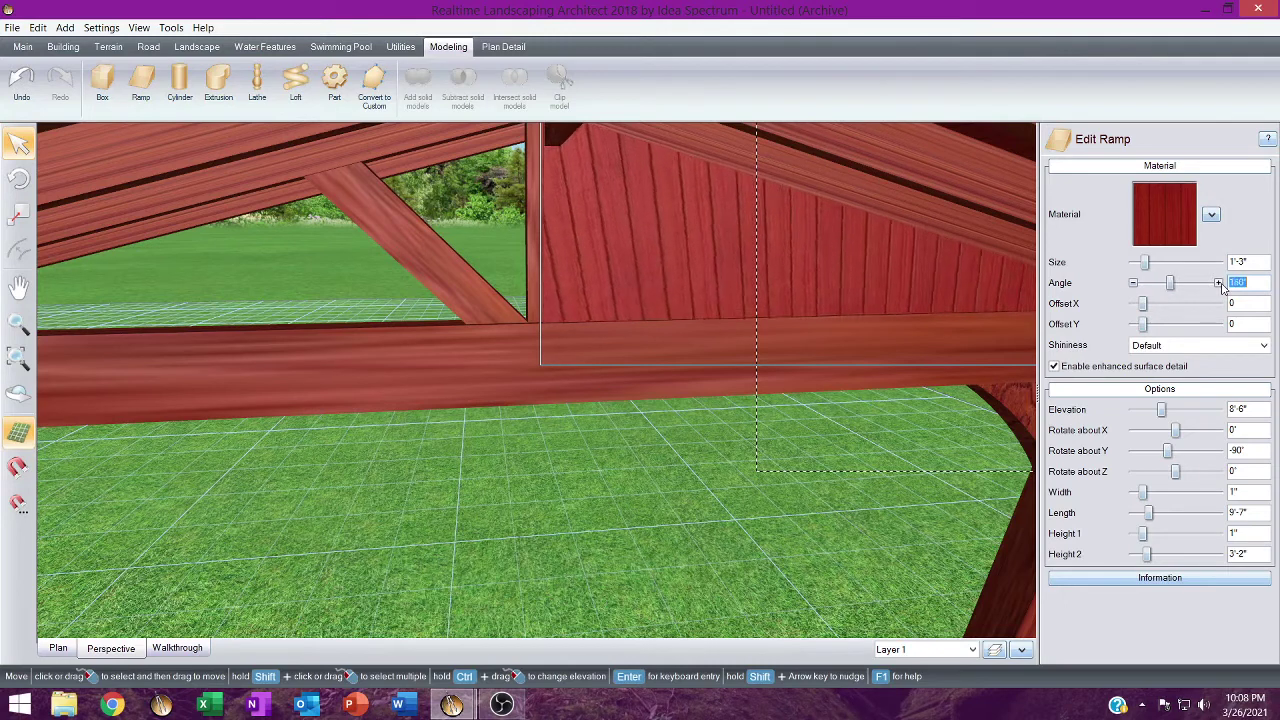
# Set the material angle of the gable's ramp panel to 162° so its boards run vertically on the inner face.
pyautogui.click(1219, 284)
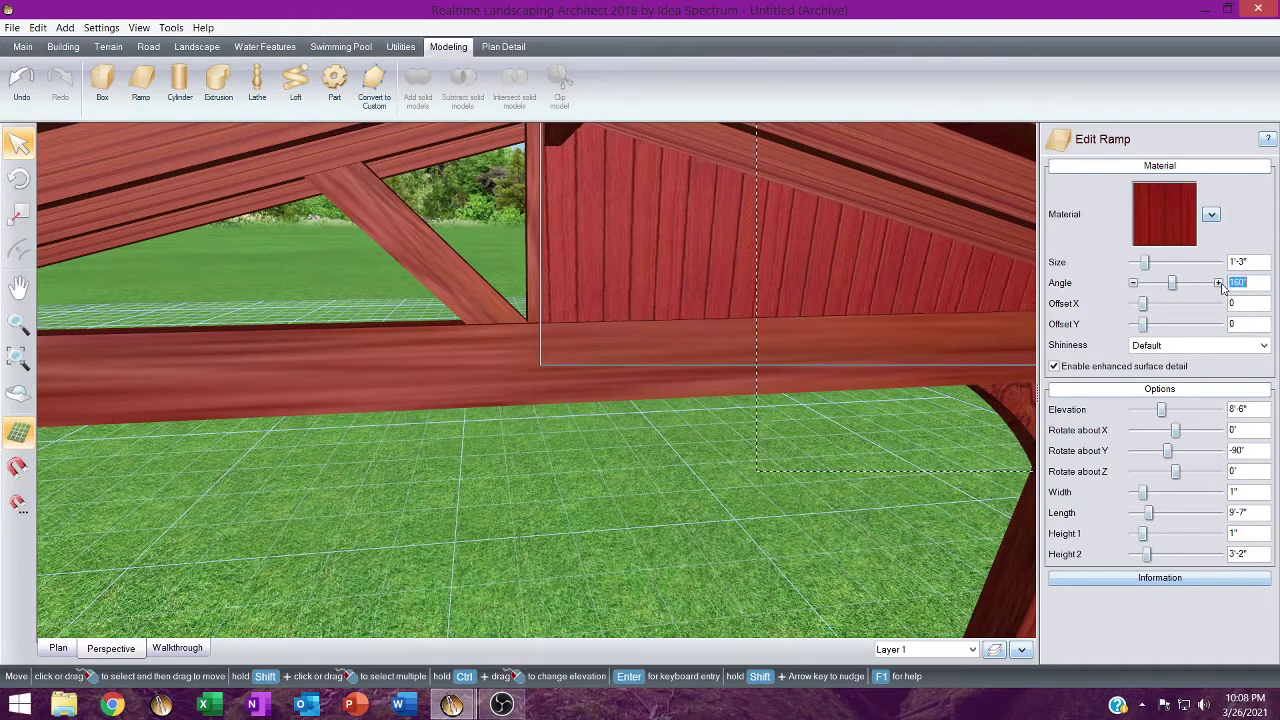
pyautogui.click(1219, 284)
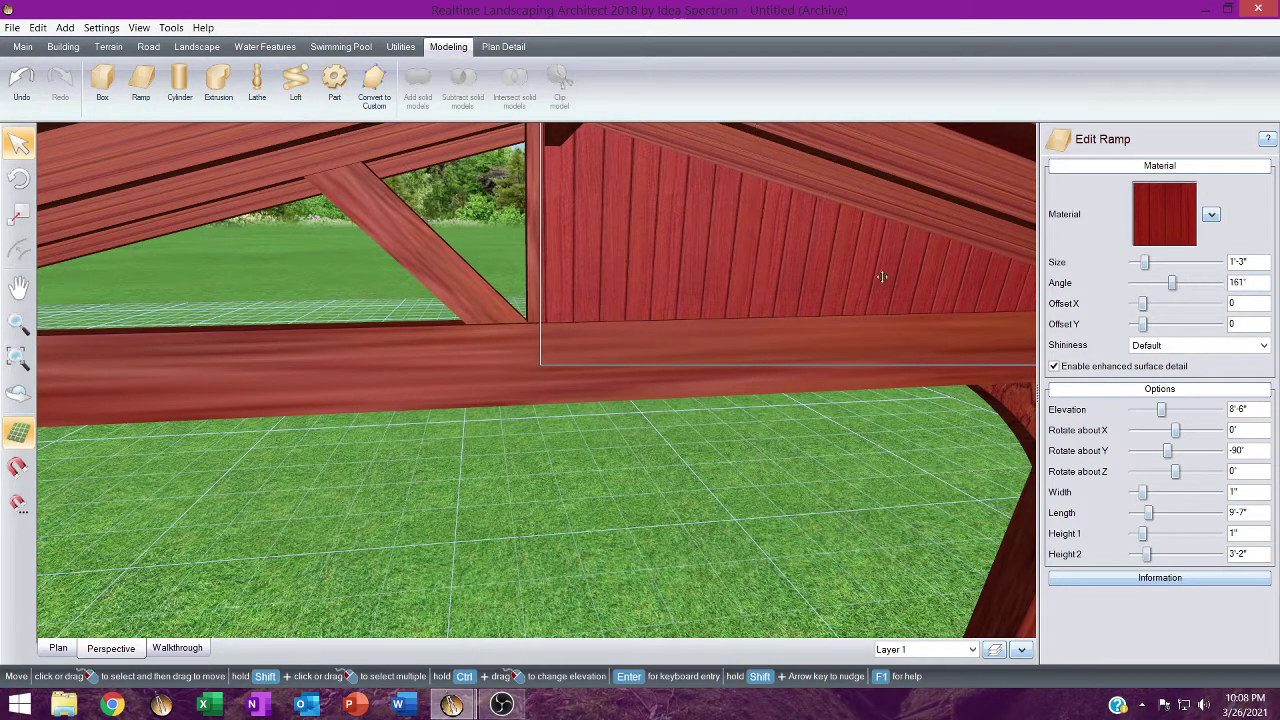
pyautogui.moveTo(725, 270); pyautogui.dragTo(680, 210, button='middle')
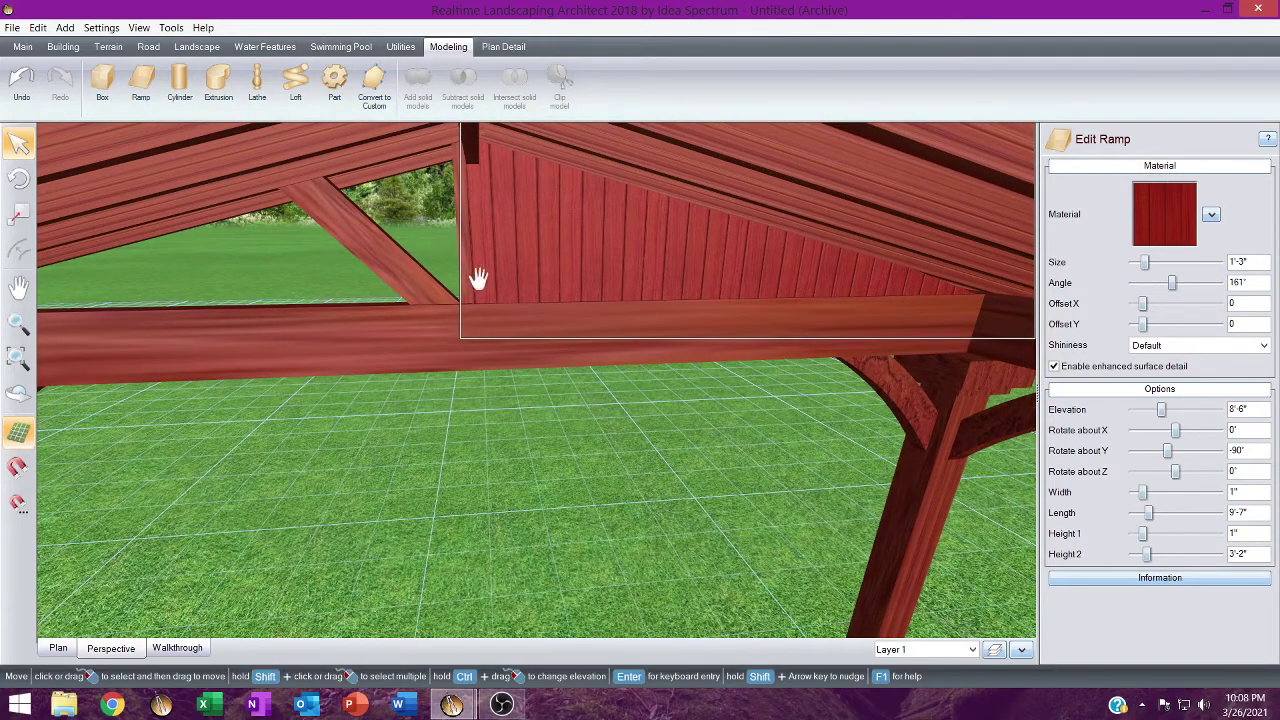
pyautogui.scroll(3, 479, 279)
pyautogui.moveTo(479, 279); pyautogui.dragTo(505, 423, button='middle')
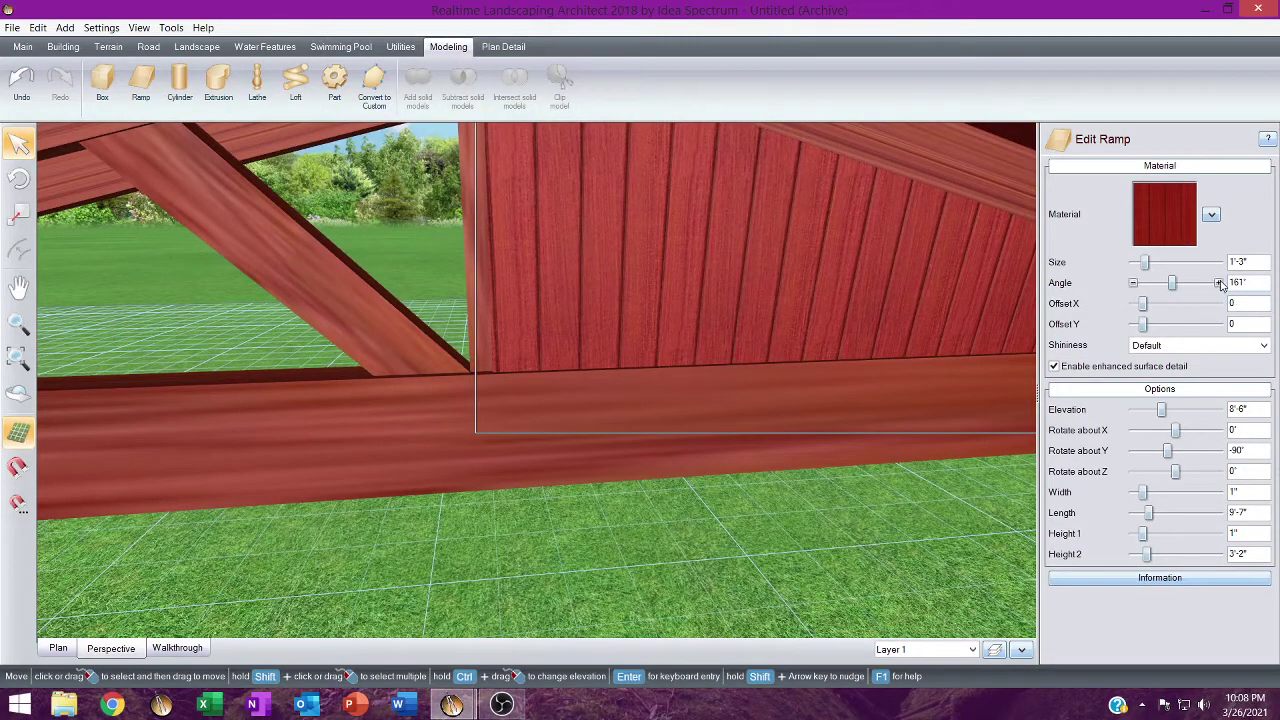
pyautogui.click(1219, 283)
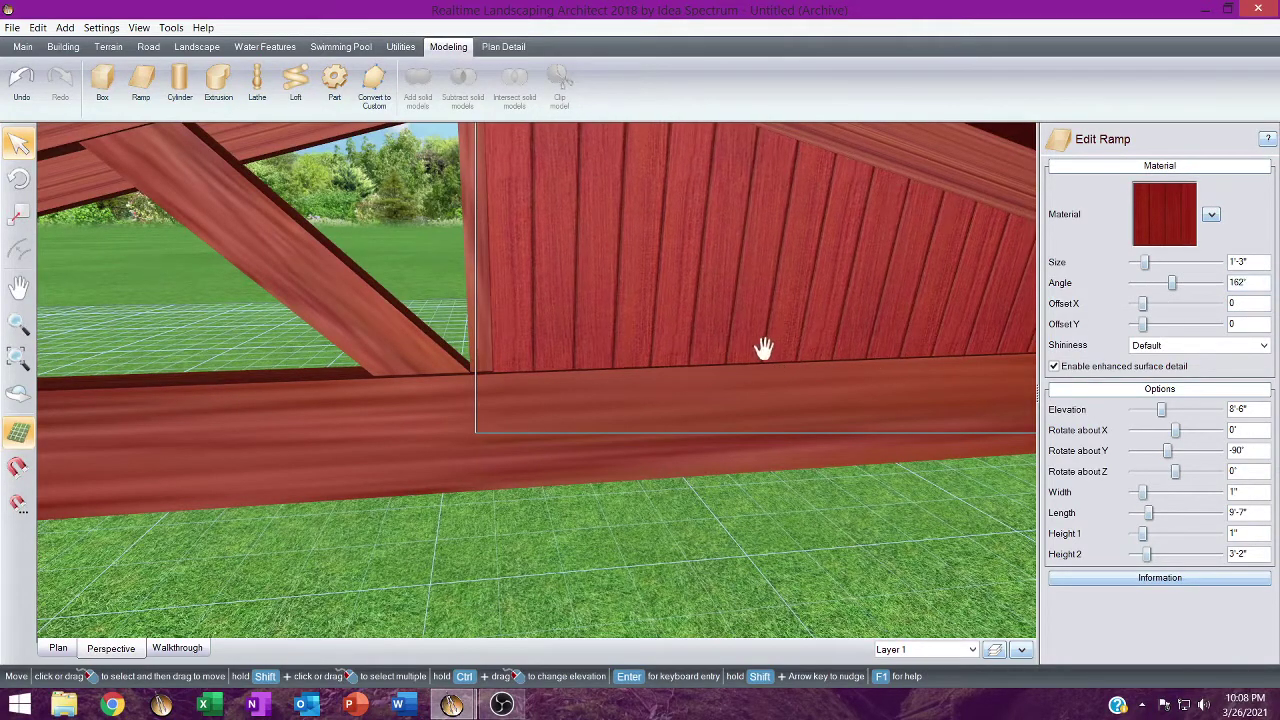
pyautogui.moveTo(763, 348); pyautogui.dragTo(769, 244, button='middle')
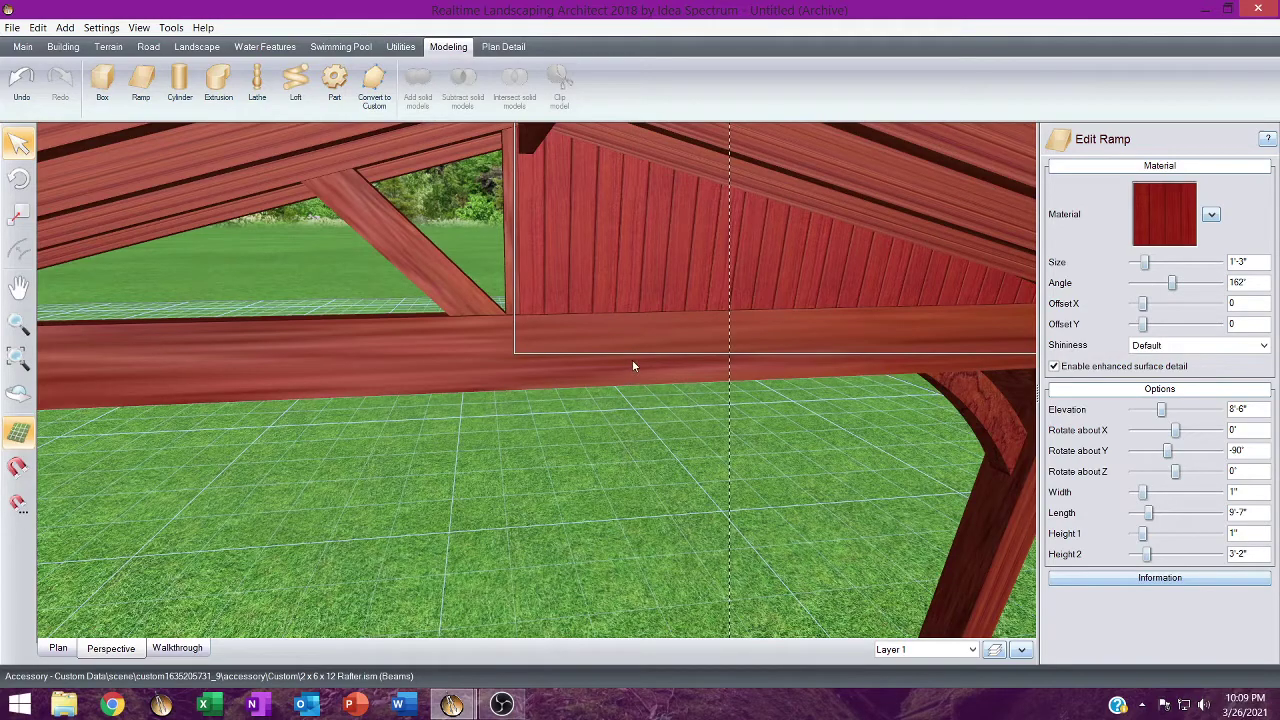
# Place a copy of the ramp panel just outside the first on the gable and set its material angle to 18°.
pyautogui.moveTo(657, 277); pyautogui.dragTo(634, 166, button='middle')
pyautogui.moveTo(548, 226); pyautogui.dragTo(550, 280, button='middle')
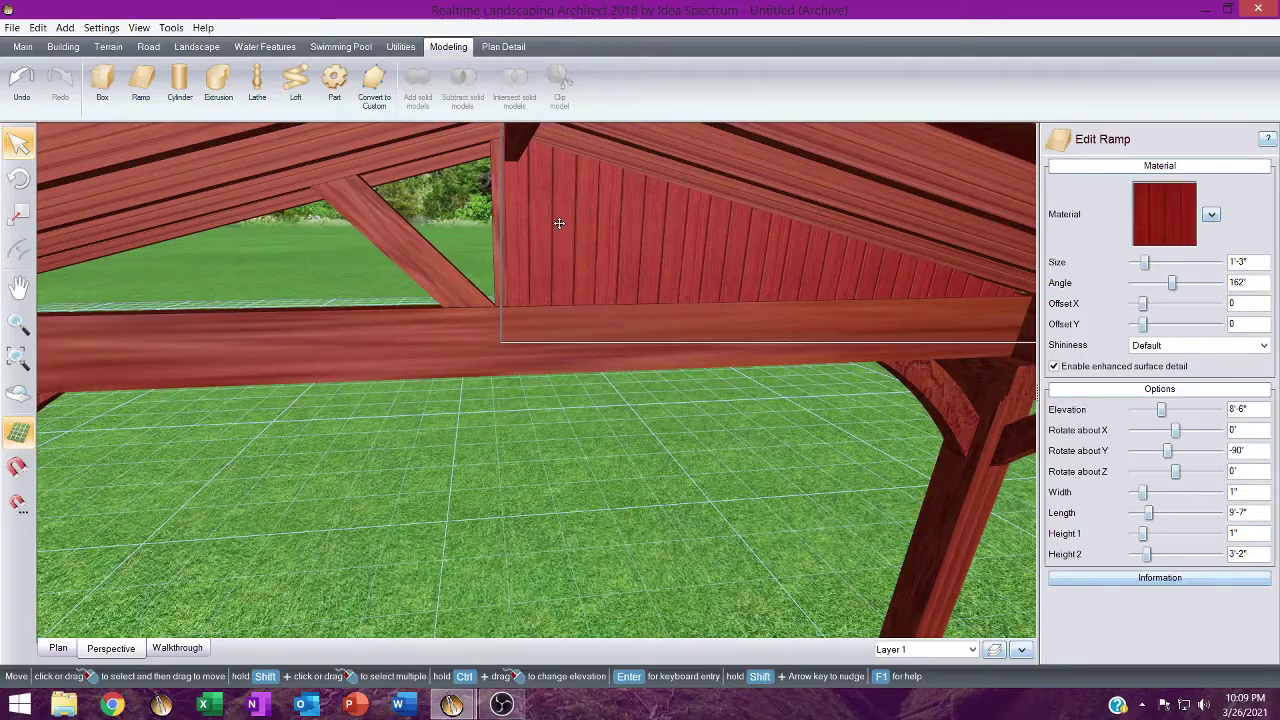
pyautogui.moveTo(560, 246); pyautogui.dragTo(600, 291, button='middle')
pyautogui.moveTo(600, 291); pyautogui.dragTo(723, 591, button='right')
pyautogui.moveTo(723, 591); pyautogui.dragTo(640, 524, button='middle')
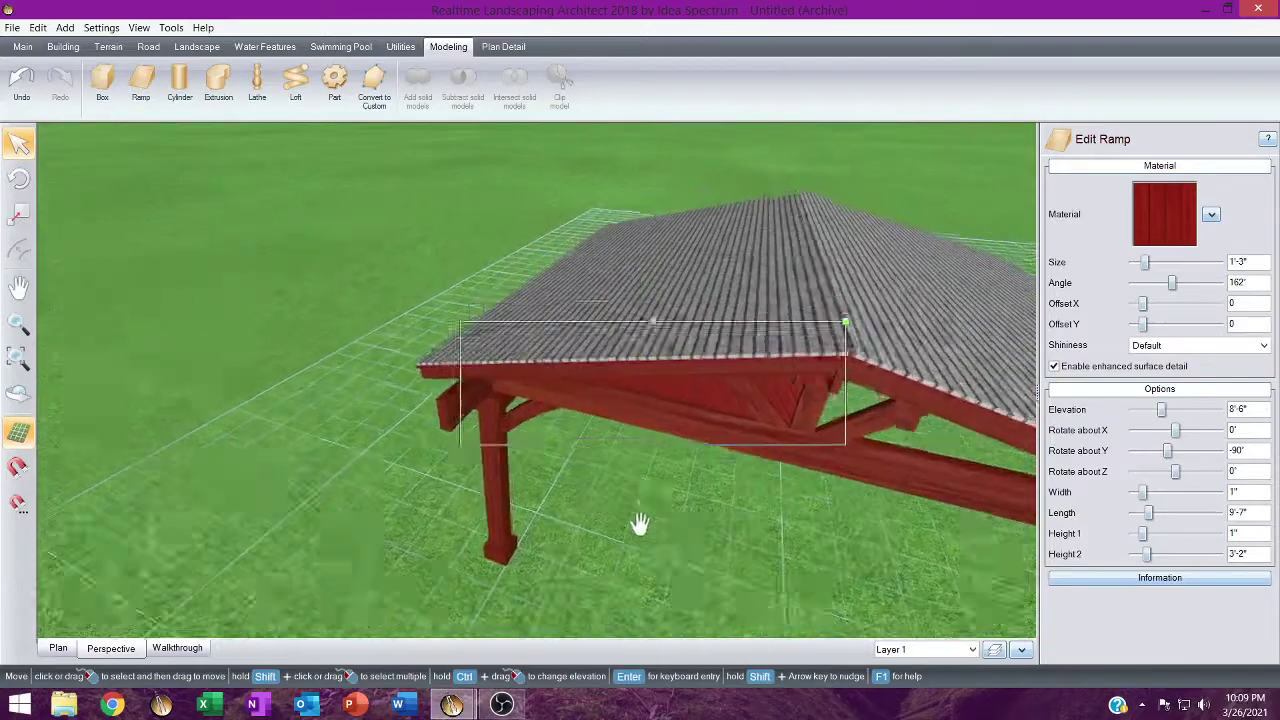
pyautogui.moveTo(640, 524); pyautogui.dragTo(780, 517, button='right')
pyautogui.moveTo(708, 300); pyautogui.dragTo(510, 541, button='middle')
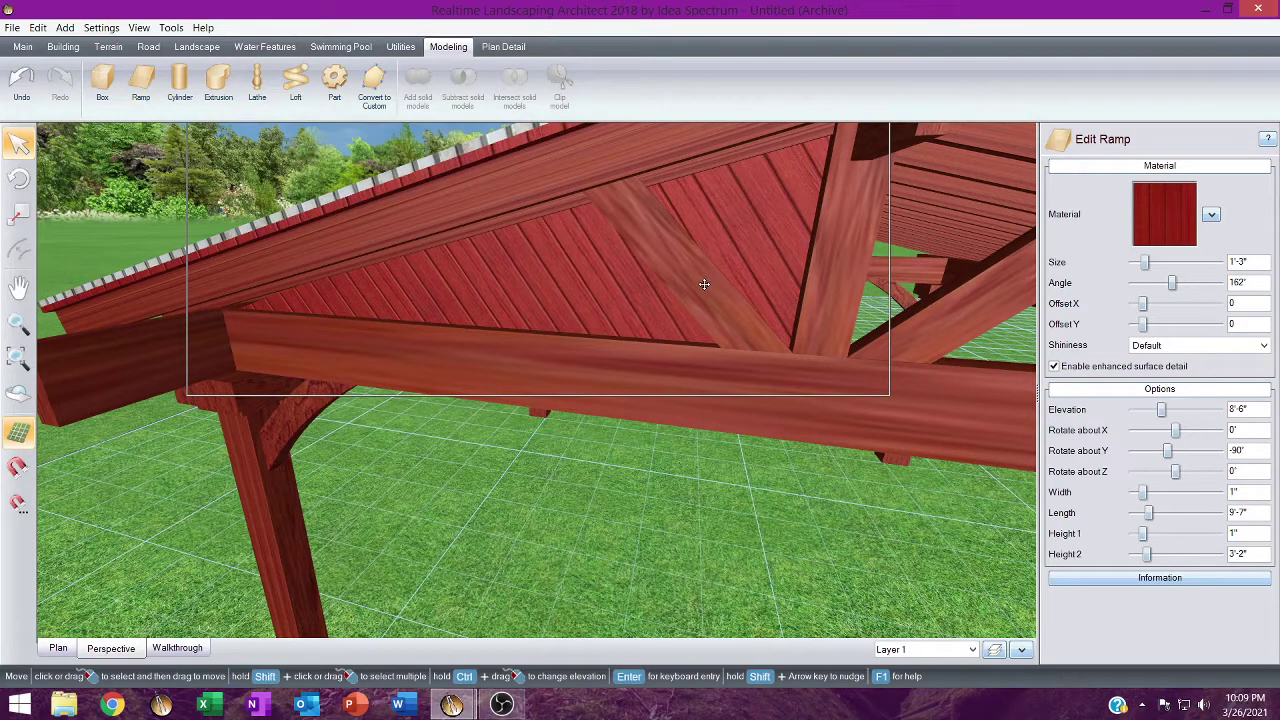
pyautogui.moveTo(704, 284); pyautogui.dragTo(702, 286)
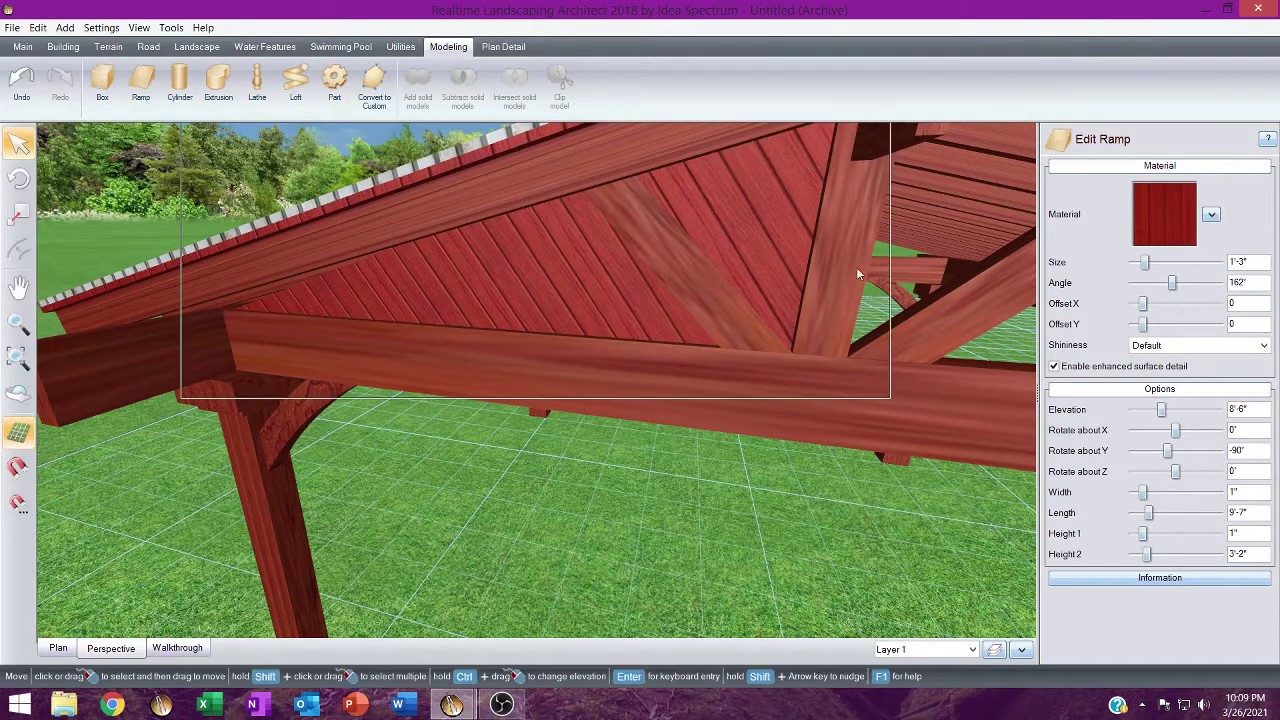
pyautogui.moveTo(1171, 283); pyautogui.dragTo(1147, 276)
pyautogui.scroll(-6, 777, 354)
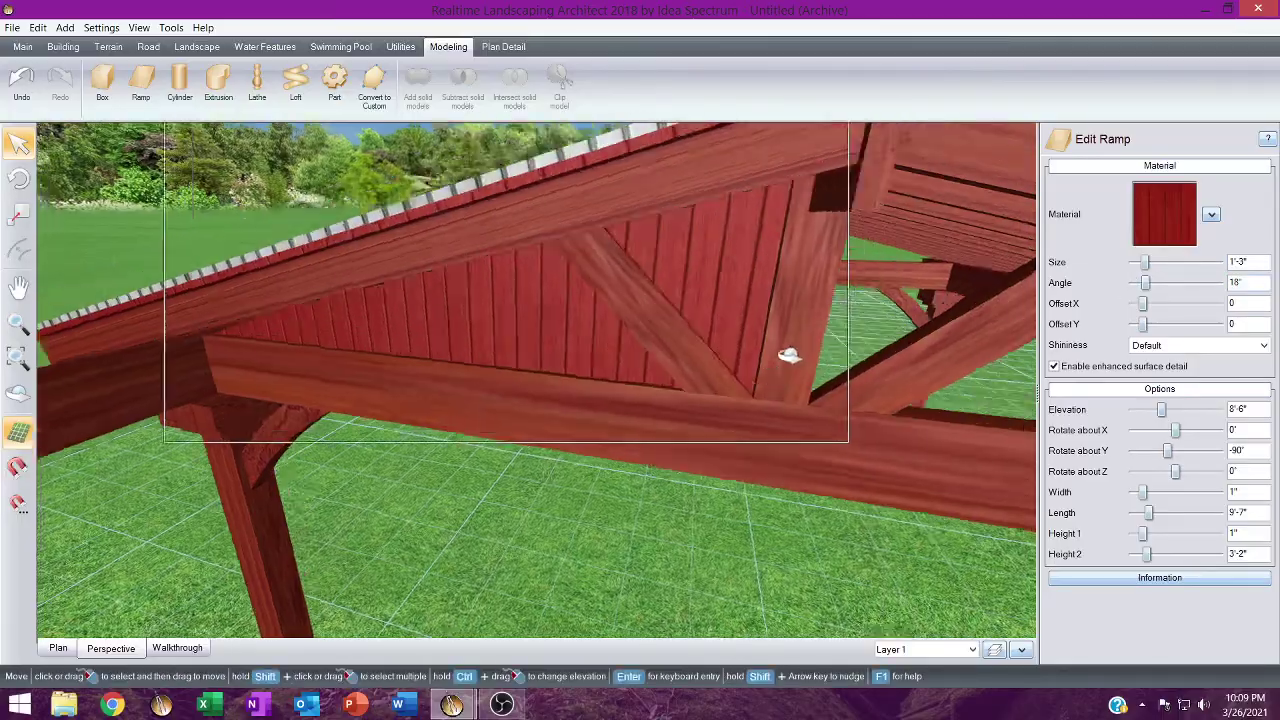
# Select the inner and outer ramp panels together and position a copy of the pair against the opposite gable's truss.
pyautogui.moveTo(390, 165); pyautogui.dragTo(520, 322, button='middle')
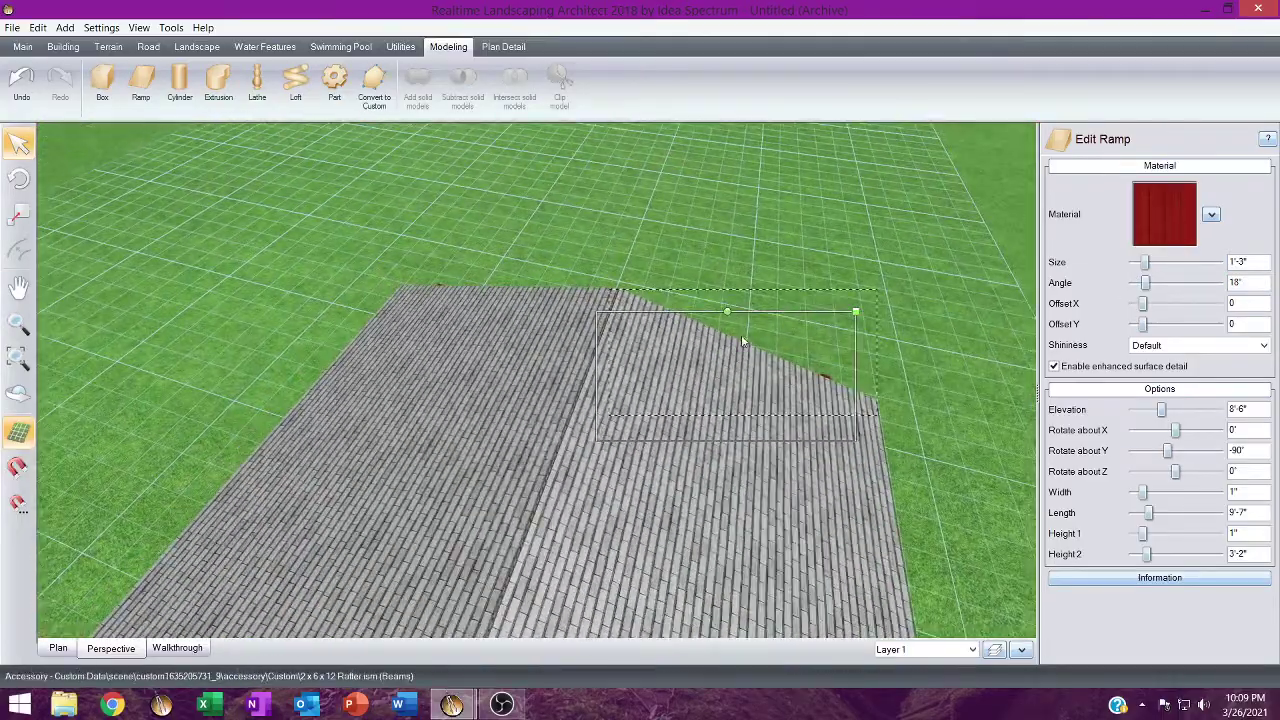
pyautogui.scroll(-2, 744, 322)
pyautogui.scroll(10, 744, 322)
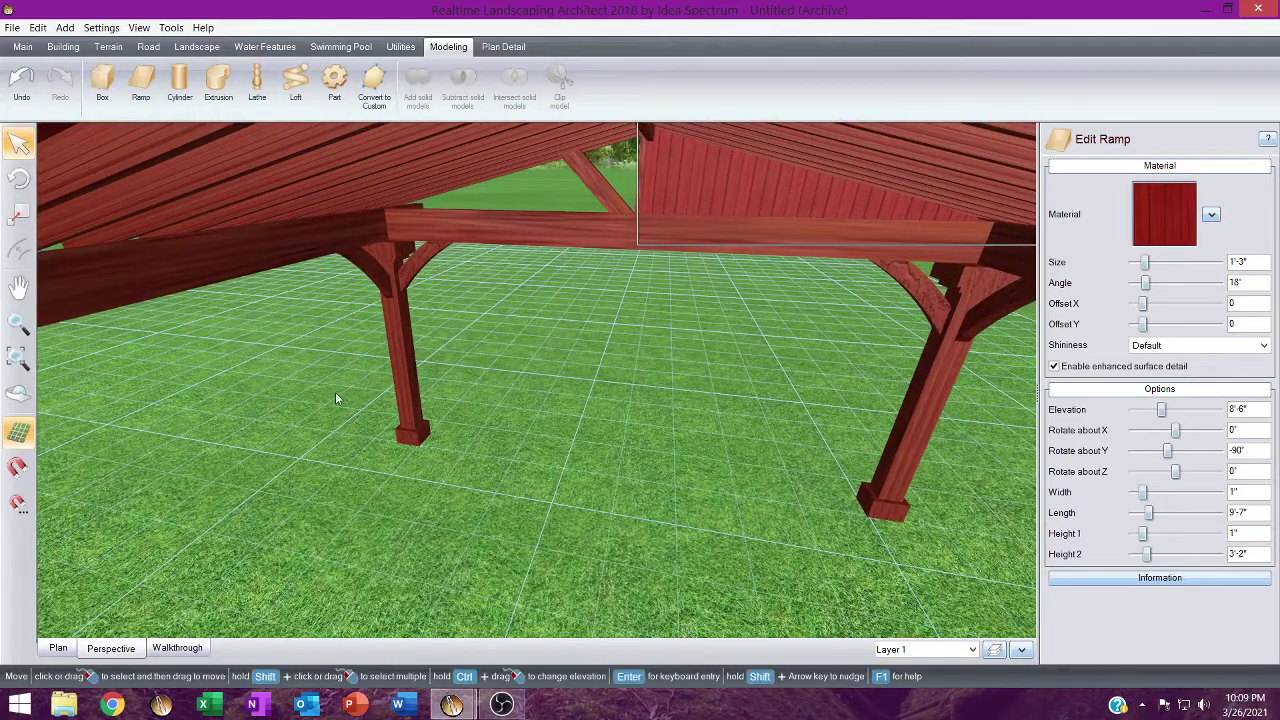
pyautogui.keyDown('shift'); pyautogui.click(680, 190); pyautogui.keyUp('shift')
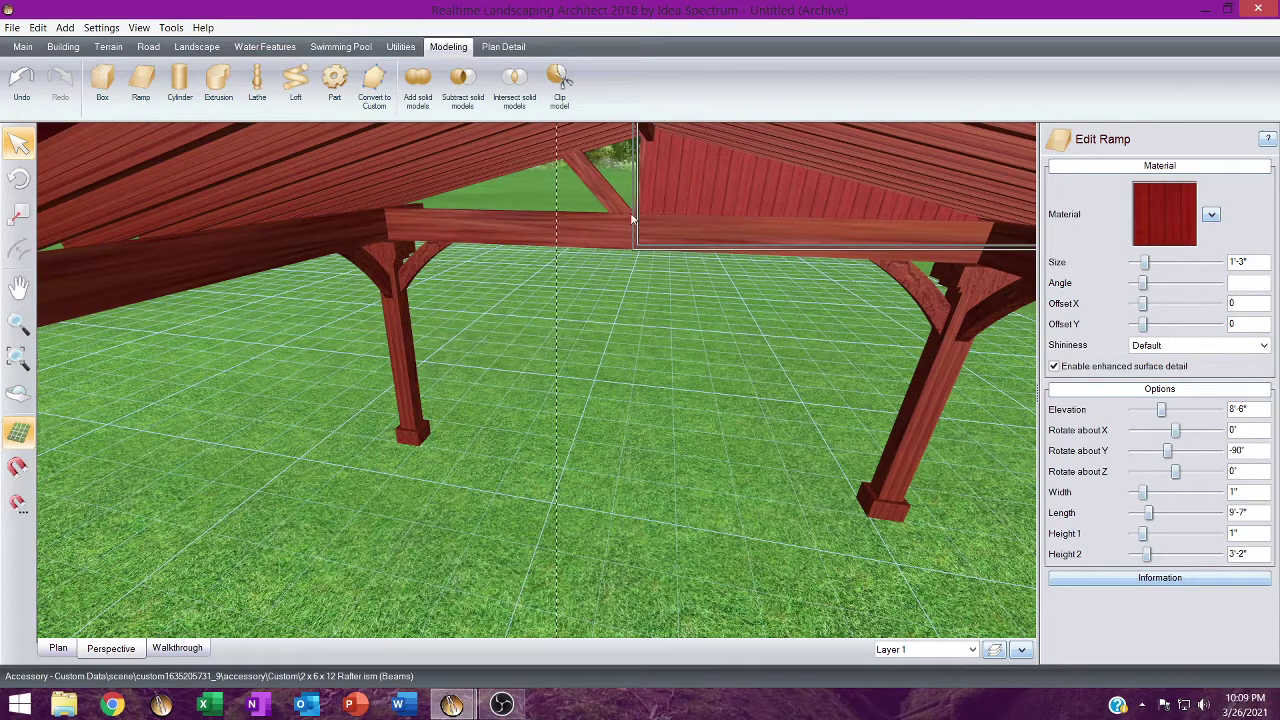
pyautogui.moveTo(631, 217); pyautogui.dragTo(610, 388)
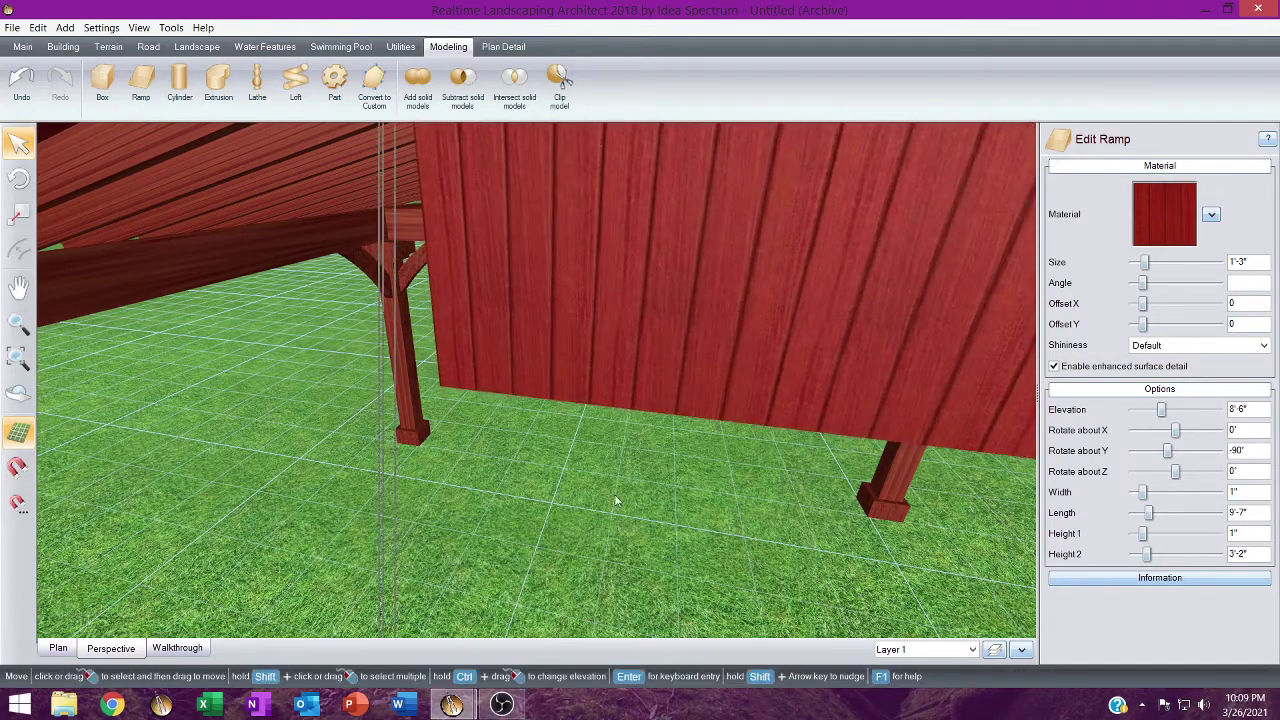
pyautogui.moveTo(615, 400); pyautogui.dragTo(633, 106, button='middle')
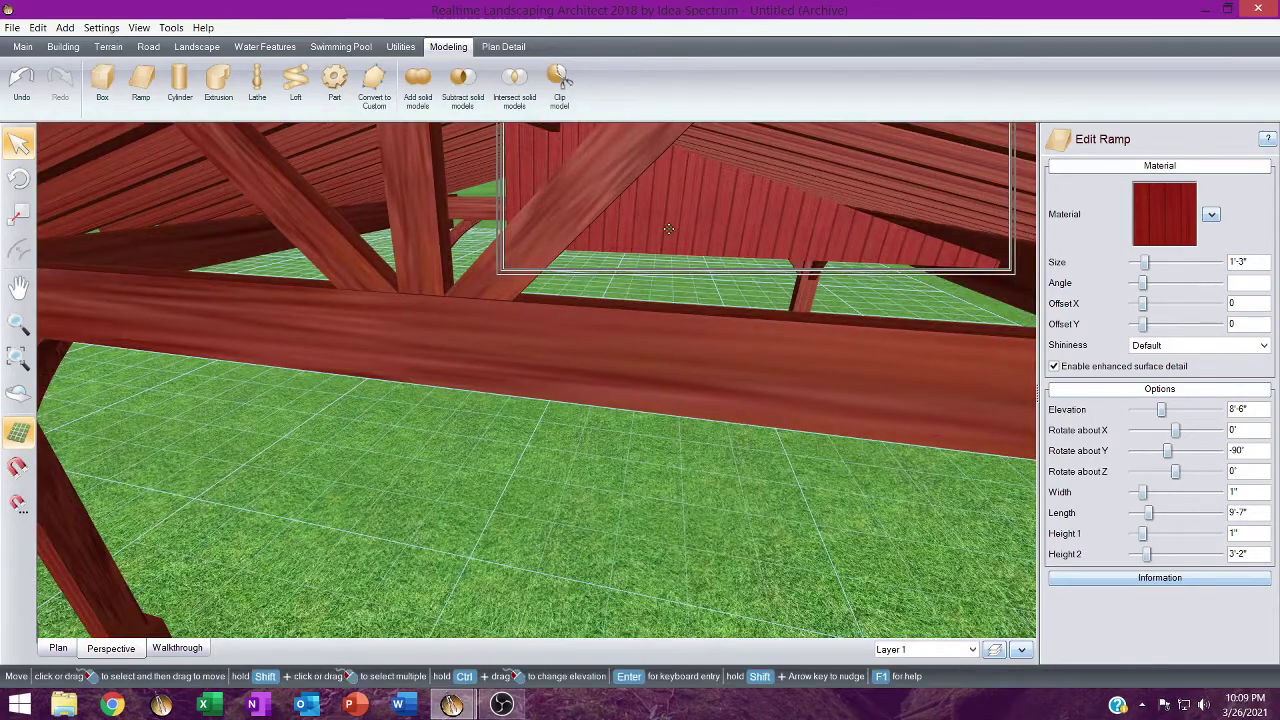
pyautogui.moveTo(670, 235); pyautogui.dragTo(677, 377)
pyautogui.moveTo(677, 377); pyautogui.dragTo(103, 400, button='right')
pyautogui.moveTo(310, 312); pyautogui.dragTo(344, 632, button='middle')
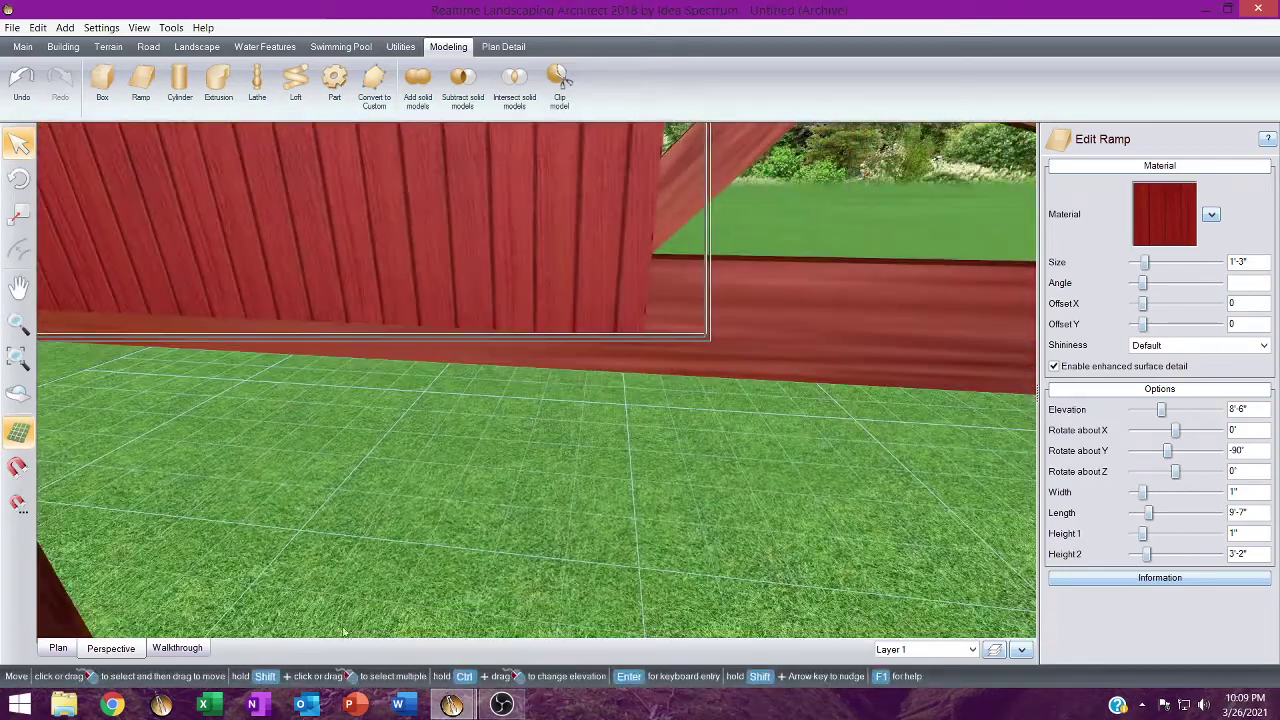
pyautogui.moveTo(544, 281); pyautogui.dragTo(467, 246)
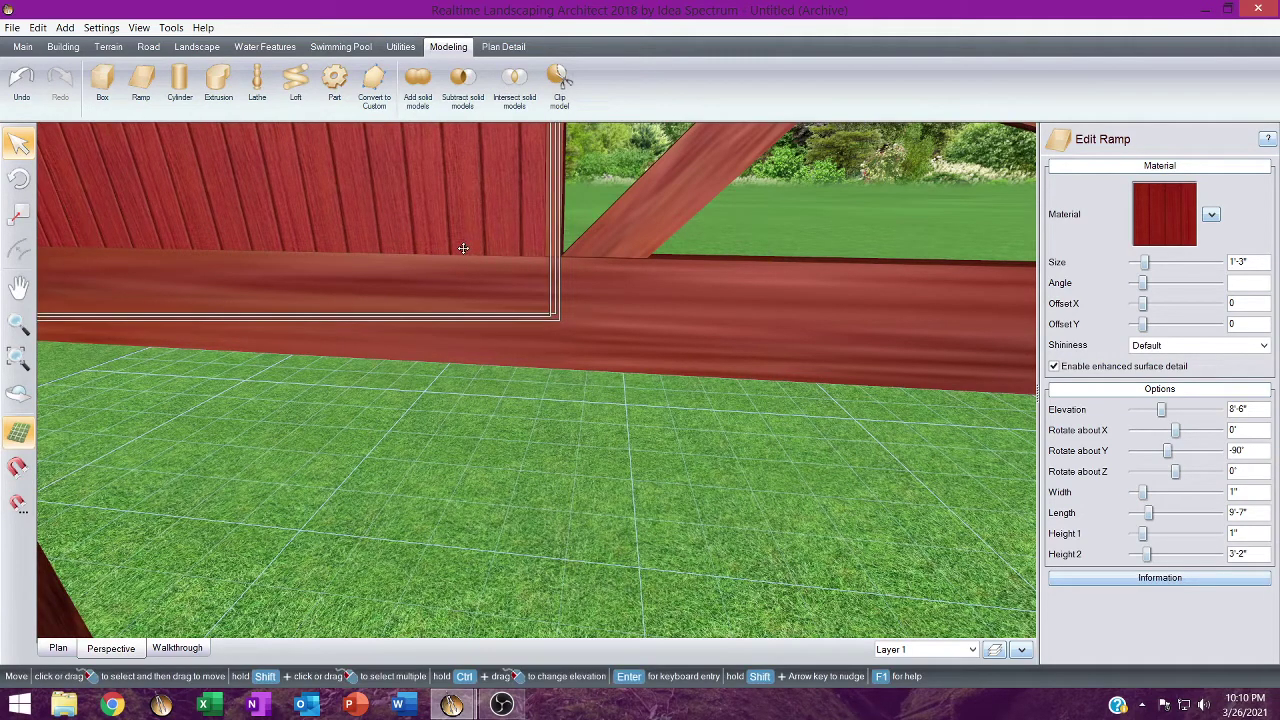
# Paste another copy of the panel pair and turn it in plan view to a rotation about Y of 90°.
pyautogui.hotkey('ctrl', 'v')
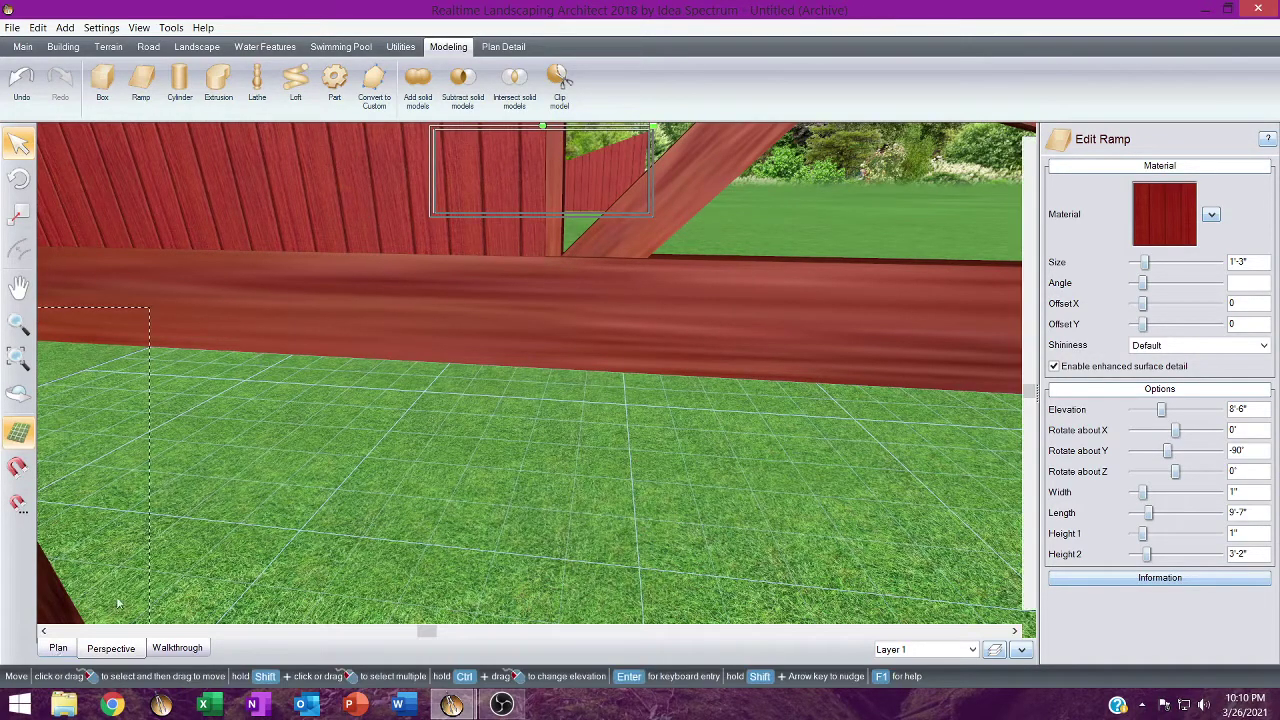
pyautogui.click(57, 648)
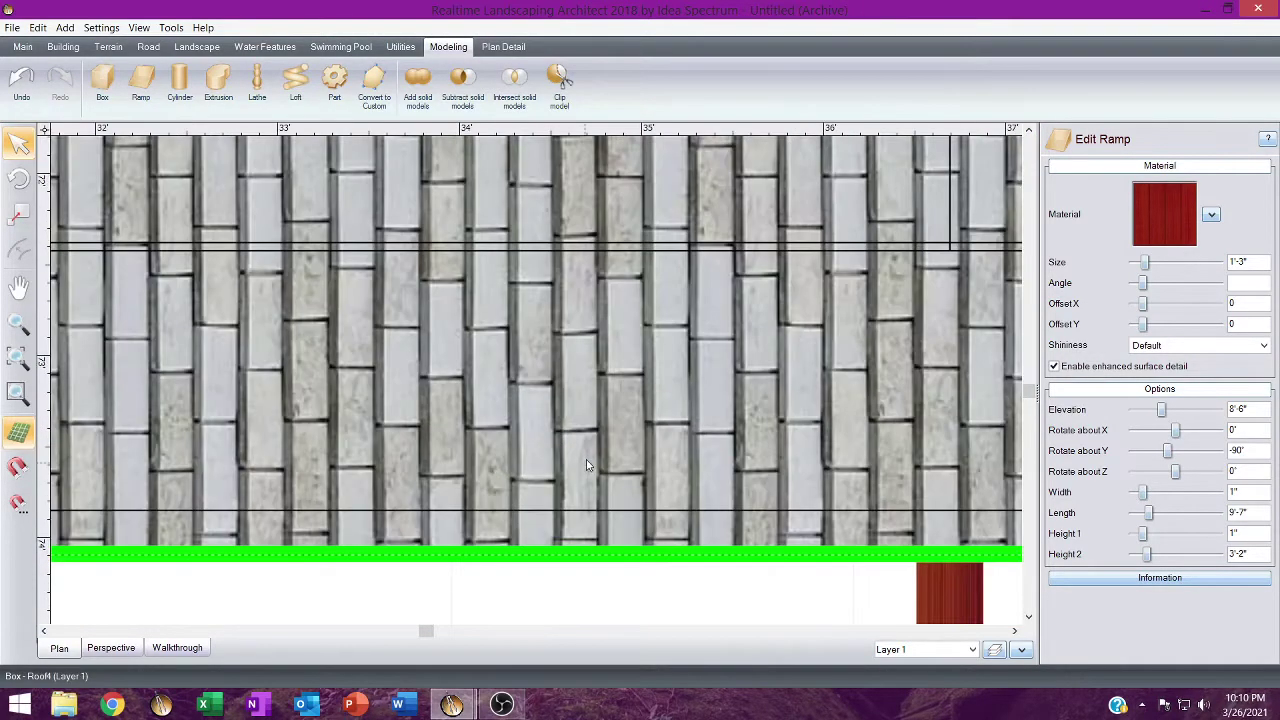
pyautogui.scroll(-6, 585, 470)
pyautogui.scroll(-5, 590, 470)
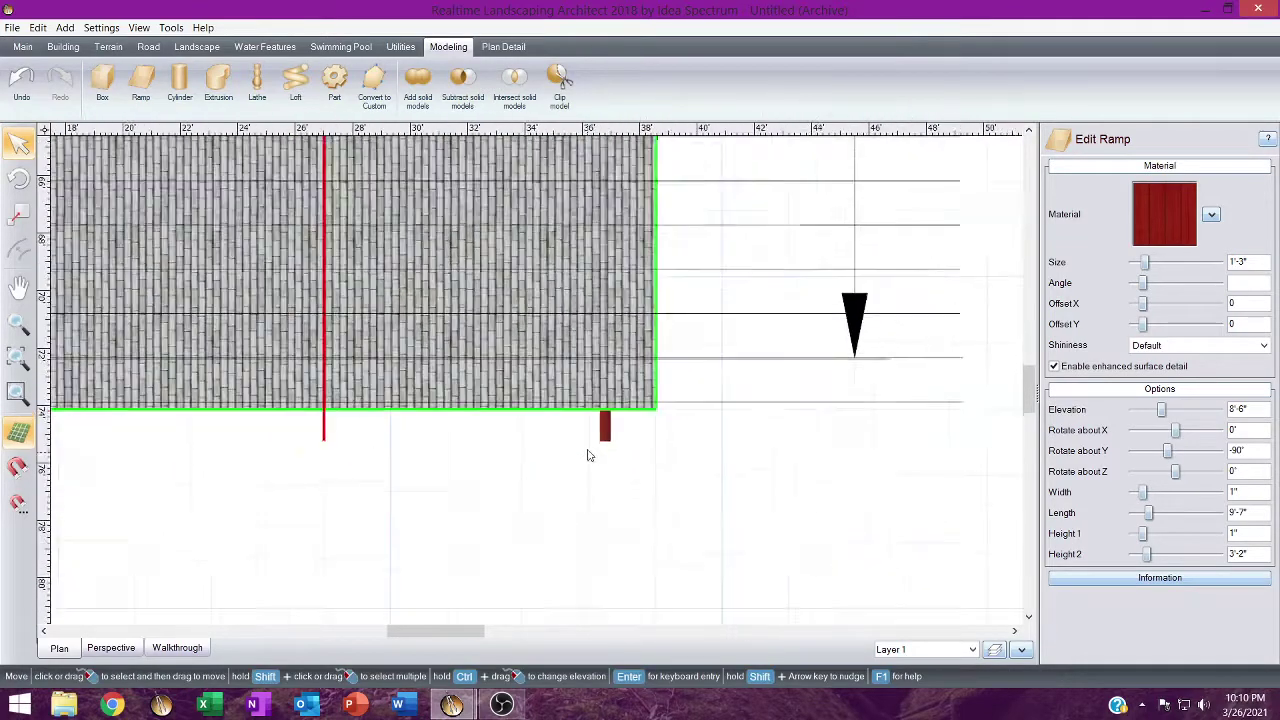
pyautogui.scroll(-1, 500, 397)
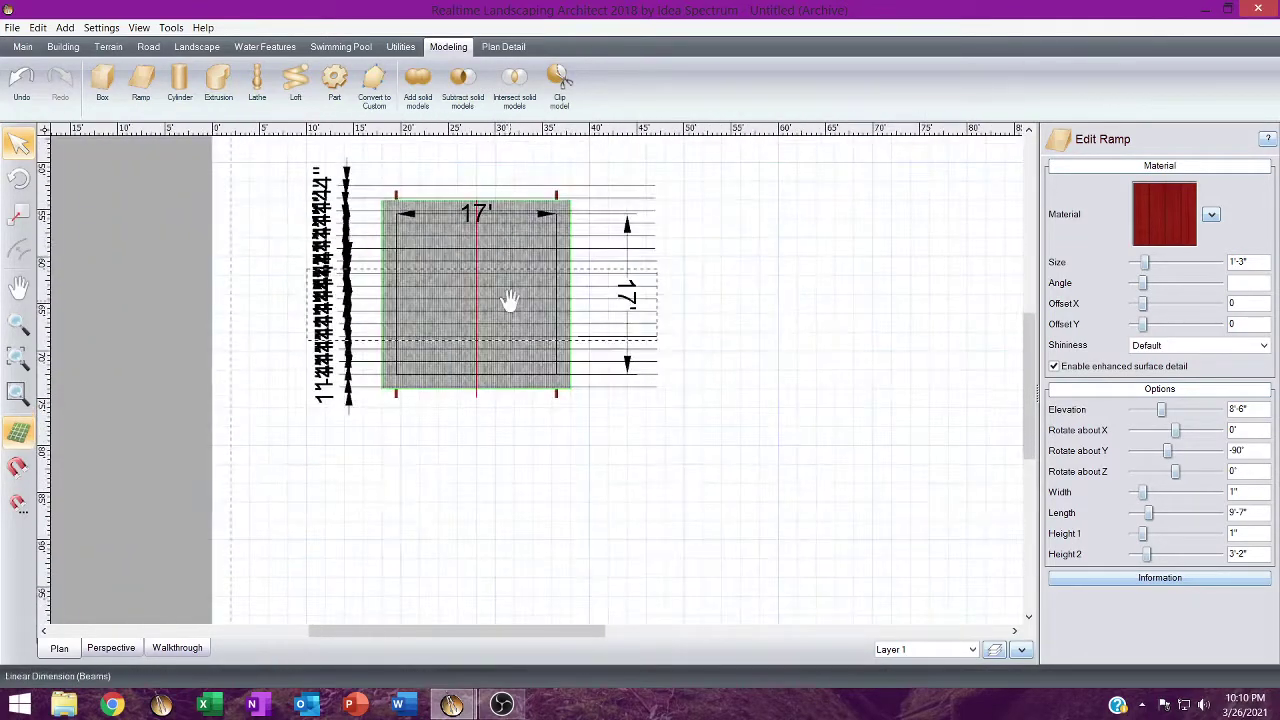
pyautogui.moveTo(508, 300); pyautogui.dragTo(508, 437, button='middle')
pyautogui.moveTo(453, 706)
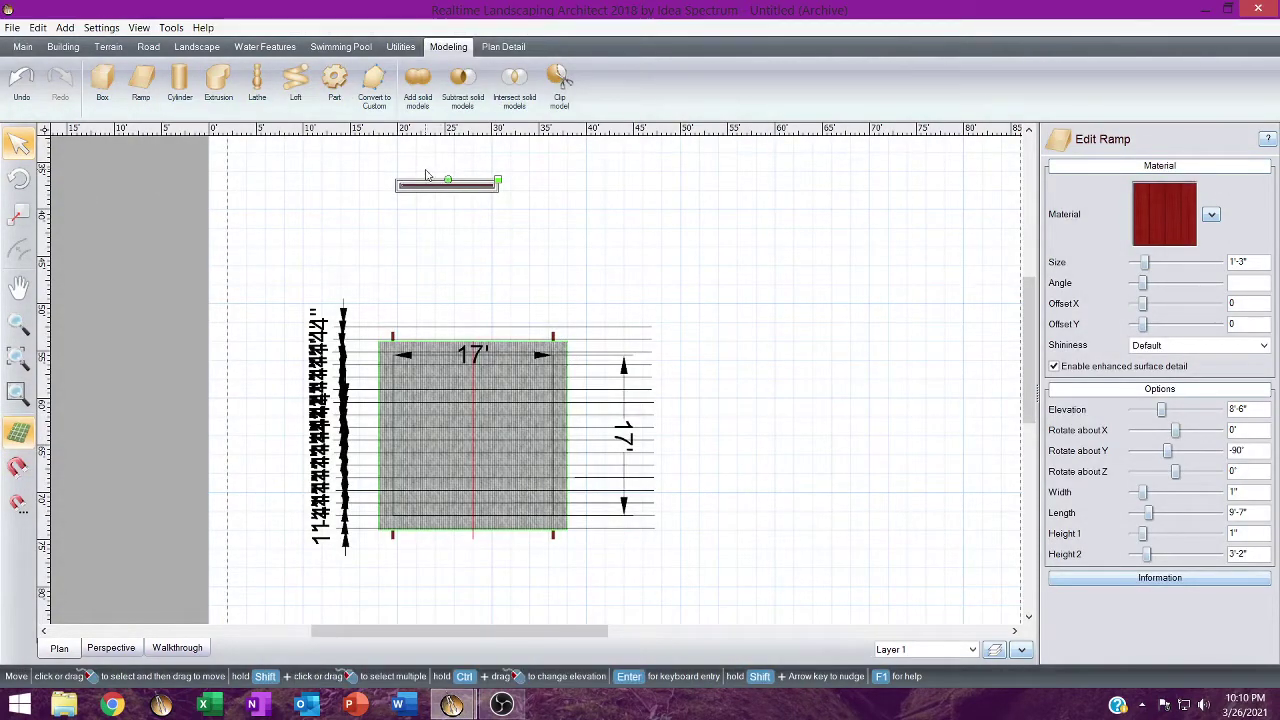
pyautogui.moveTo(449, 178); pyautogui.dragTo(429, 268)
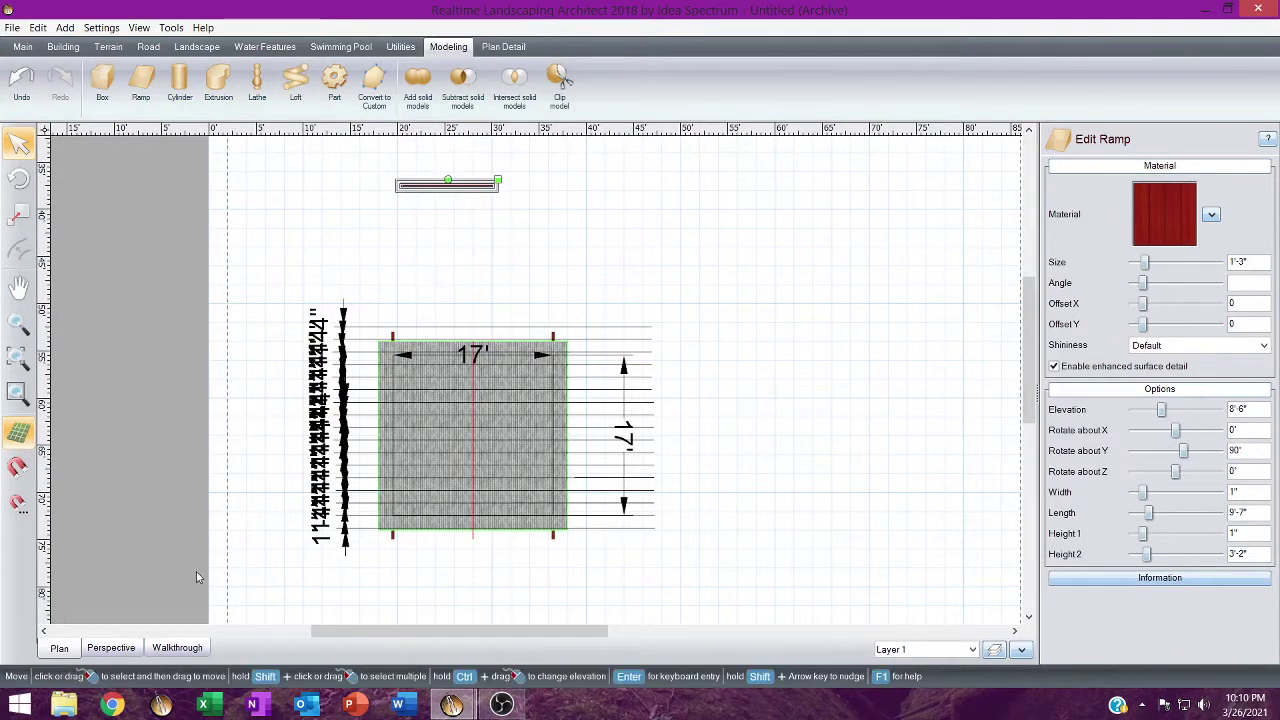
pyautogui.click(110, 648)
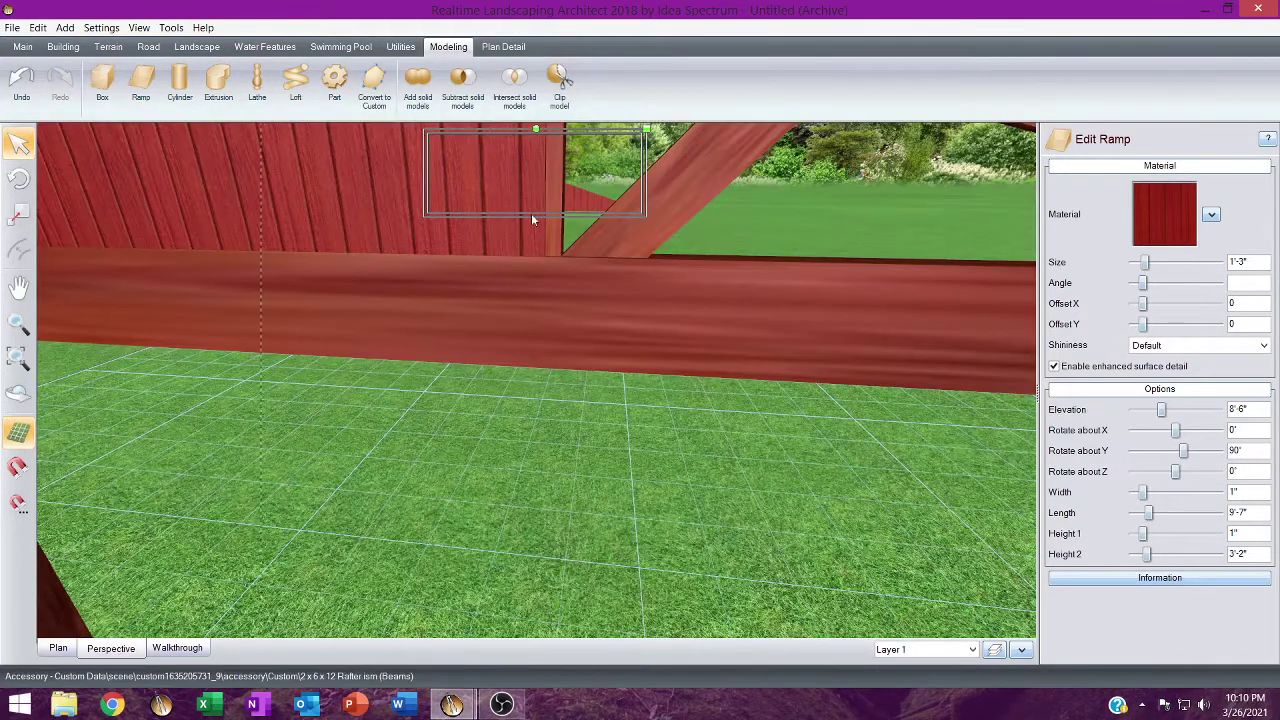
# Position the rotated panel pair on the open half of the gable, aligned with the centre post and cross beam.
pyautogui.moveTo(552, 193); pyautogui.dragTo(796, 484)
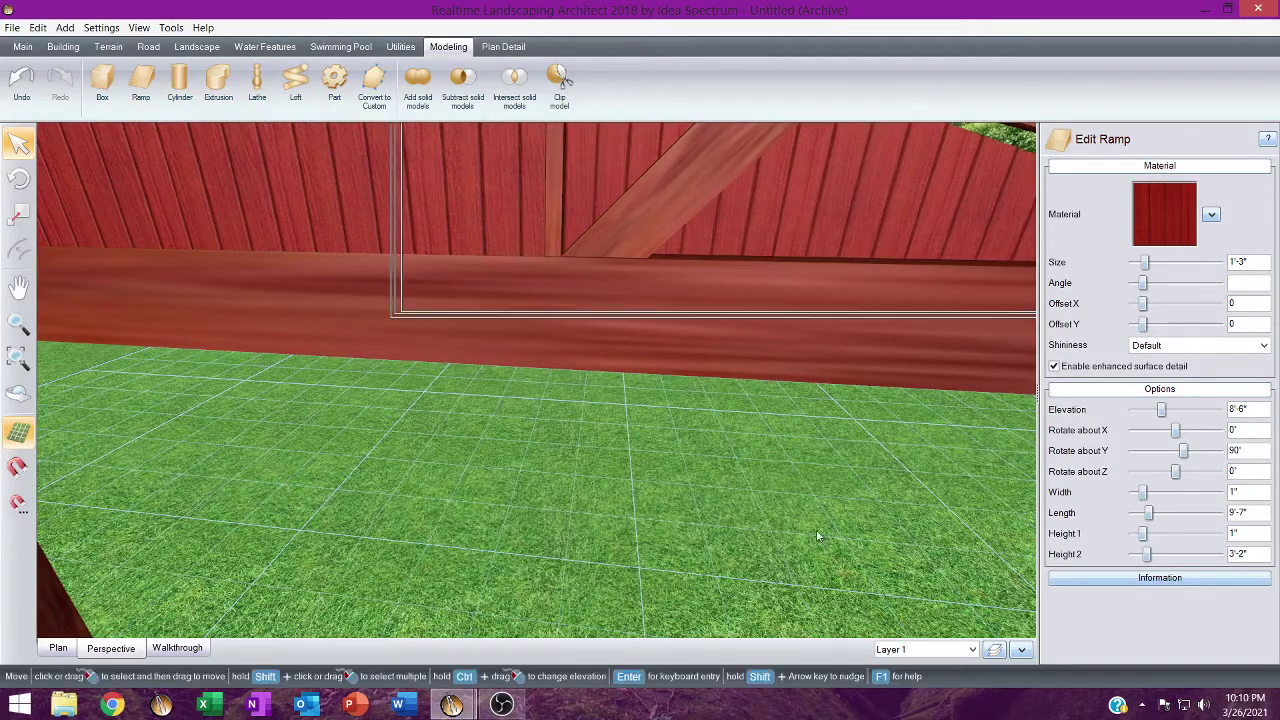
pyautogui.scroll(-4, 689, 280)
pyautogui.moveTo(675, 194); pyautogui.dragTo(757, 218)
pyautogui.click(759, 218)
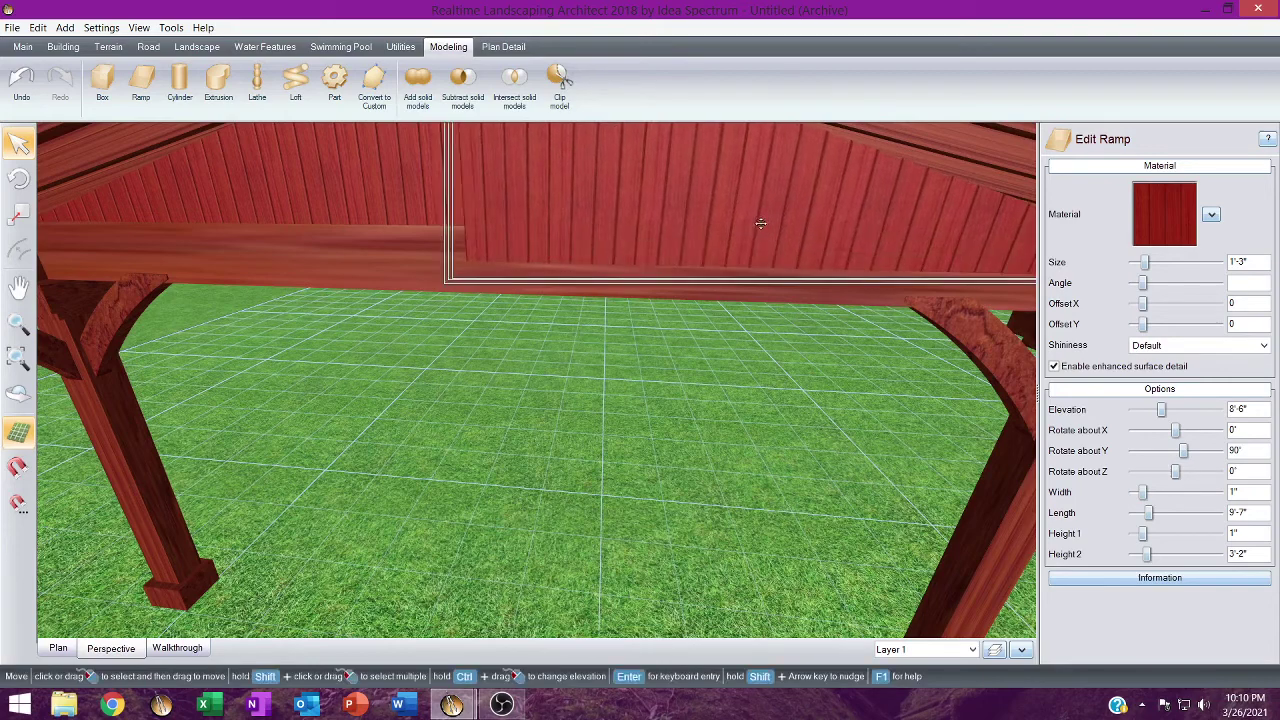
pyautogui.moveTo(548, 259)
pyautogui.mouseDown()
pyautogui.moveTo(550, 235)
pyautogui.moveTo(554, 249)
pyautogui.mouseUp()
pyautogui.moveTo(556, 249); pyautogui.dragTo(321, 365, button='middle')
pyautogui.moveTo(491, 240); pyautogui.dragTo(566, 243)
pyautogui.moveTo(566, 243); pyautogui.dragTo(778, 242, button='middle')
pyautogui.moveTo(537, 228); pyautogui.dragTo(502, 245)
pyautogui.moveTo(518, 270); pyautogui.dragTo(528, 190, button='middle')
pyautogui.moveTo(570, 610); pyautogui.dragTo(598, 402, button='middle')
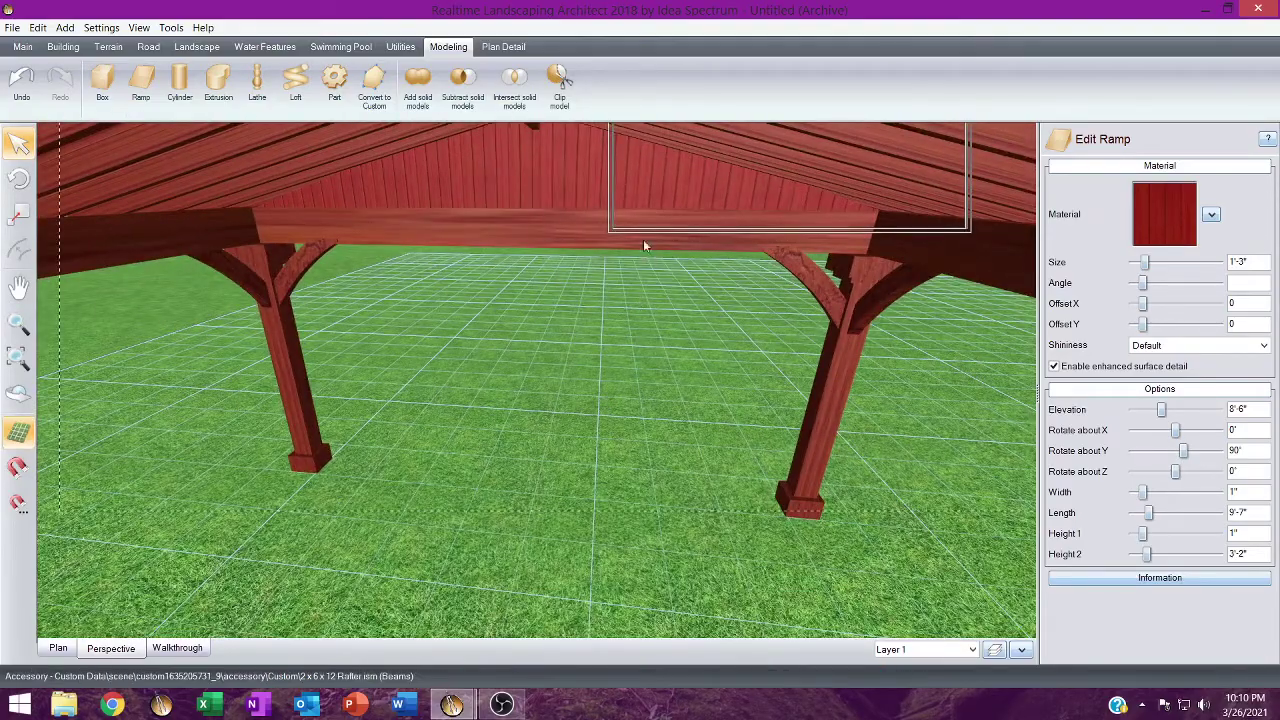
# Bring a copy of the rotated panel pair across to the open half of the first gable.
pyautogui.moveTo(629, 177); pyautogui.dragTo(516, 608)
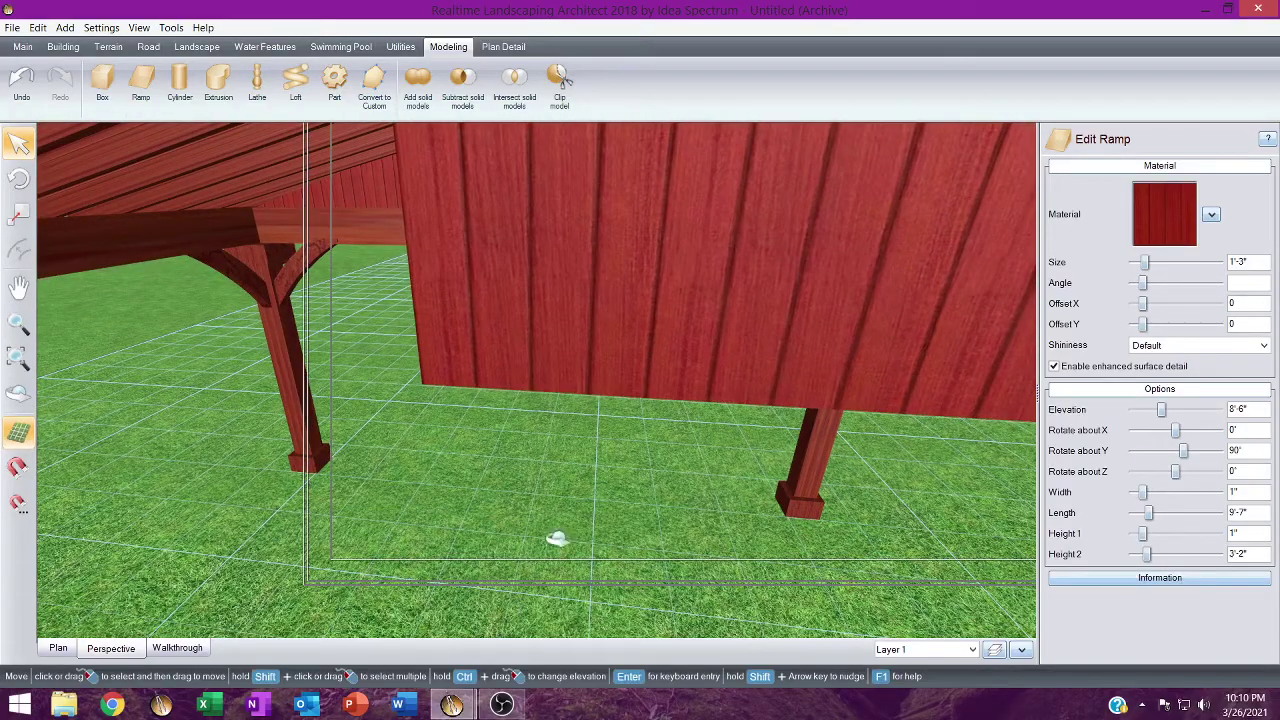
pyautogui.moveTo(556, 540); pyautogui.dragTo(998, 128, button='right')
pyautogui.moveTo(540, 240); pyautogui.dragTo(468, 252, button='right')
pyautogui.moveTo(459, 245); pyautogui.dragTo(507, 189)
# Fine-tune the copied pair's position so it meets the first gable's centre post and fills the opening.
pyautogui.moveTo(503, 192); pyautogui.dragTo(456, 638, button='middle')
pyautogui.scroll(-2, 448, 547)
pyautogui.scroll(2, 447, 539)
pyautogui.scroll(3, 458, 630)
pyautogui.moveTo(468, 573); pyautogui.dragTo(479, 495, button='right')
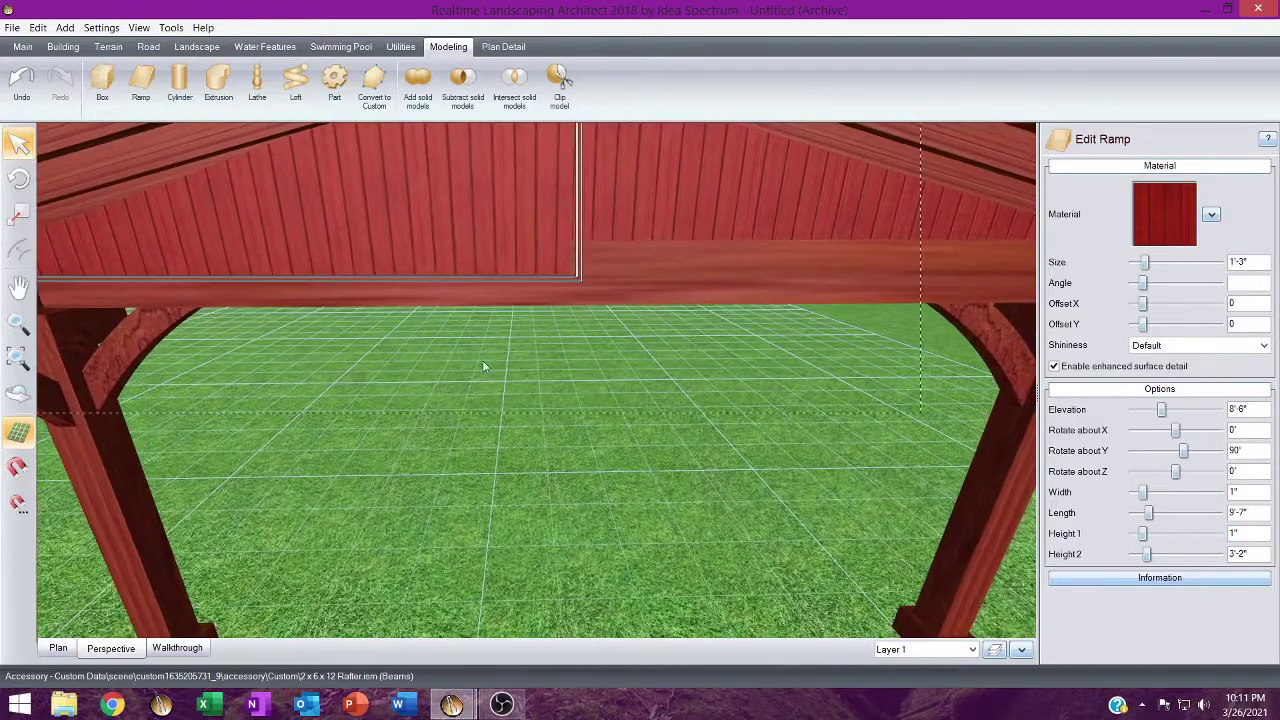
pyautogui.scroll(2, 483, 363)
pyautogui.moveTo(482, 372); pyautogui.dragTo(469, 512, button='middle')
pyautogui.moveTo(534, 282)
pyautogui.mouseDown()
pyautogui.moveTo(529, 273)
pyautogui.moveTo(543, 286)
pyautogui.mouseUp()
pyautogui.scroll(-3, 561, 595)
pyautogui.moveTo(497, 454); pyautogui.dragTo(887, 469, button='right')
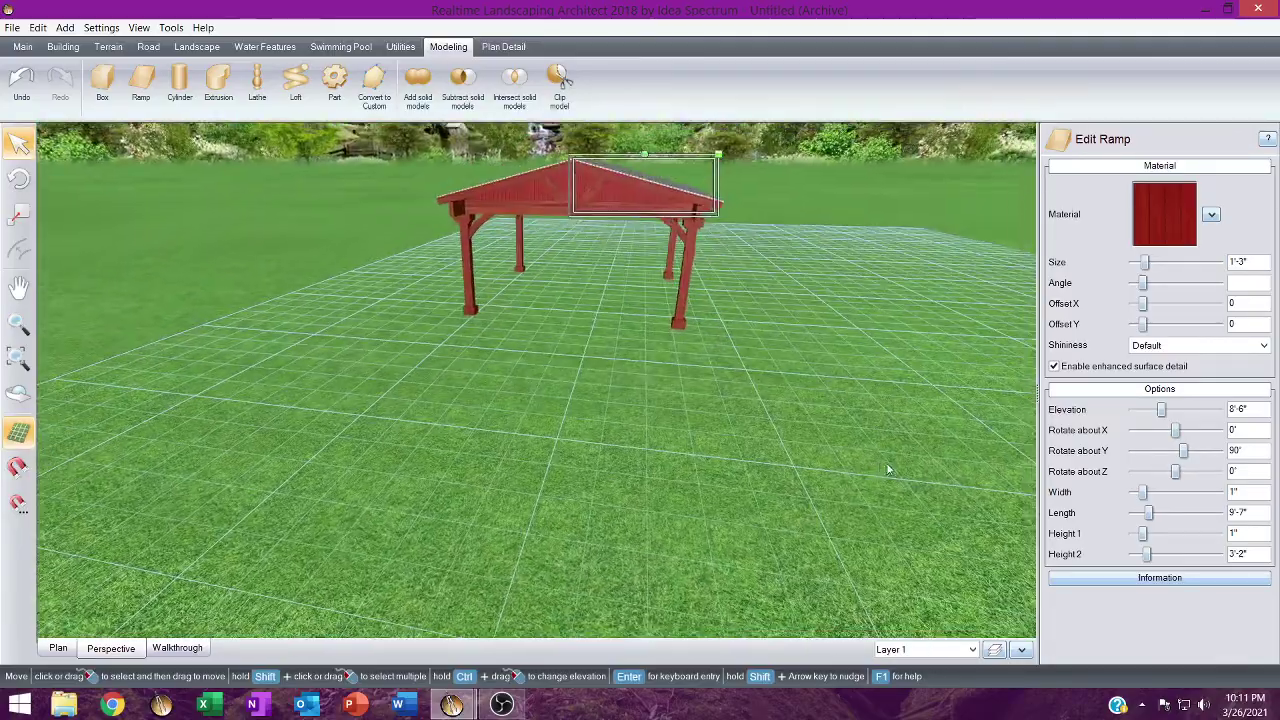
pyautogui.scroll(5, 593, 268)
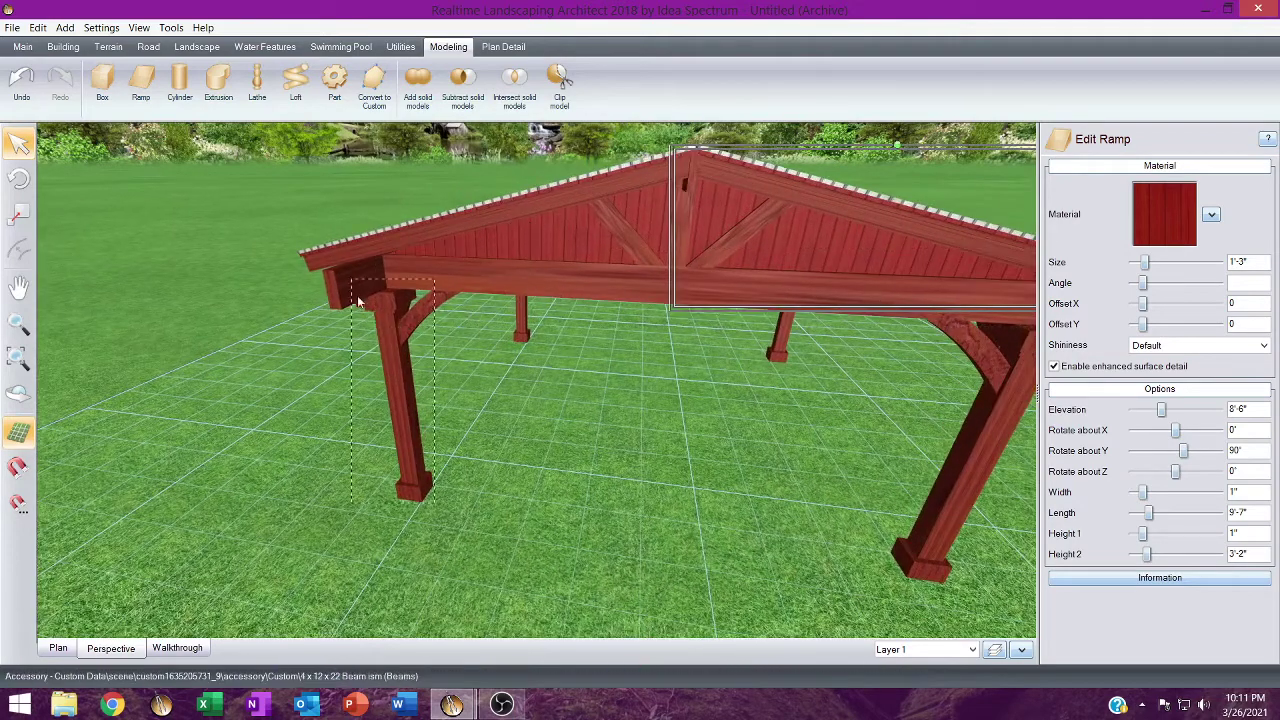
# Add a layer named roof, set it as hidden and apply the layer changes.
pyautogui.click(994, 650)
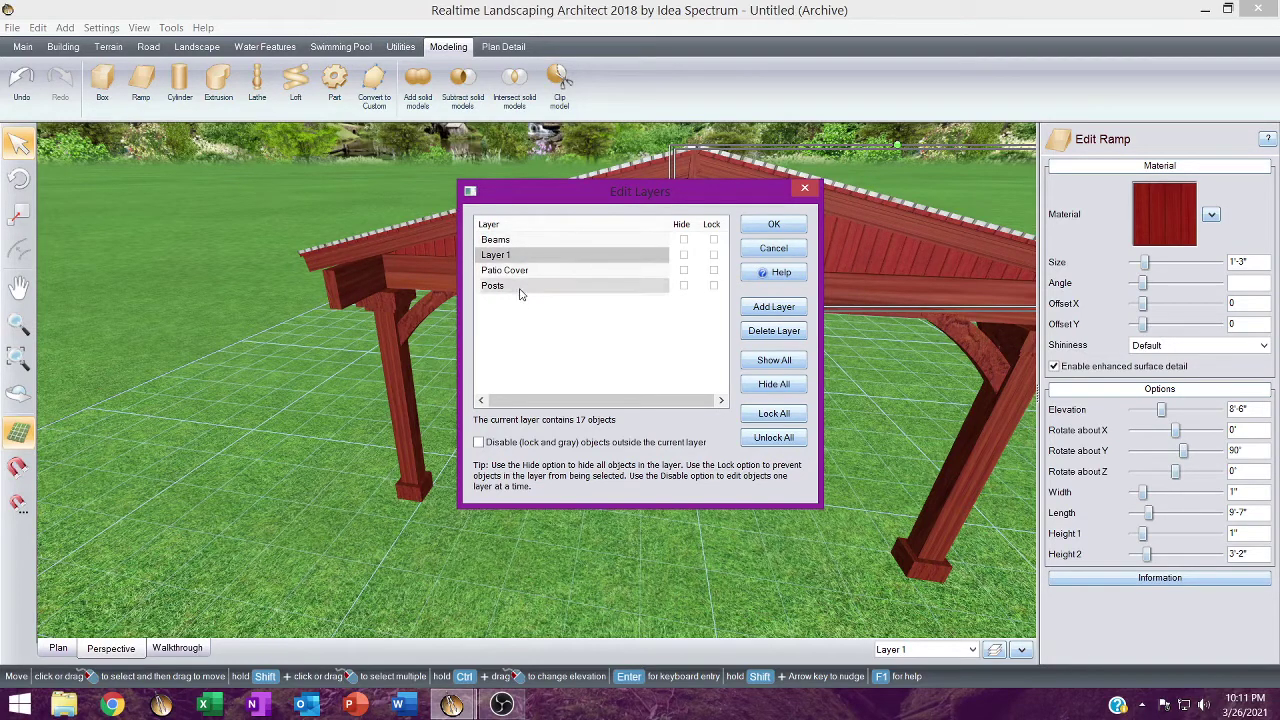
pyautogui.click(771, 308)
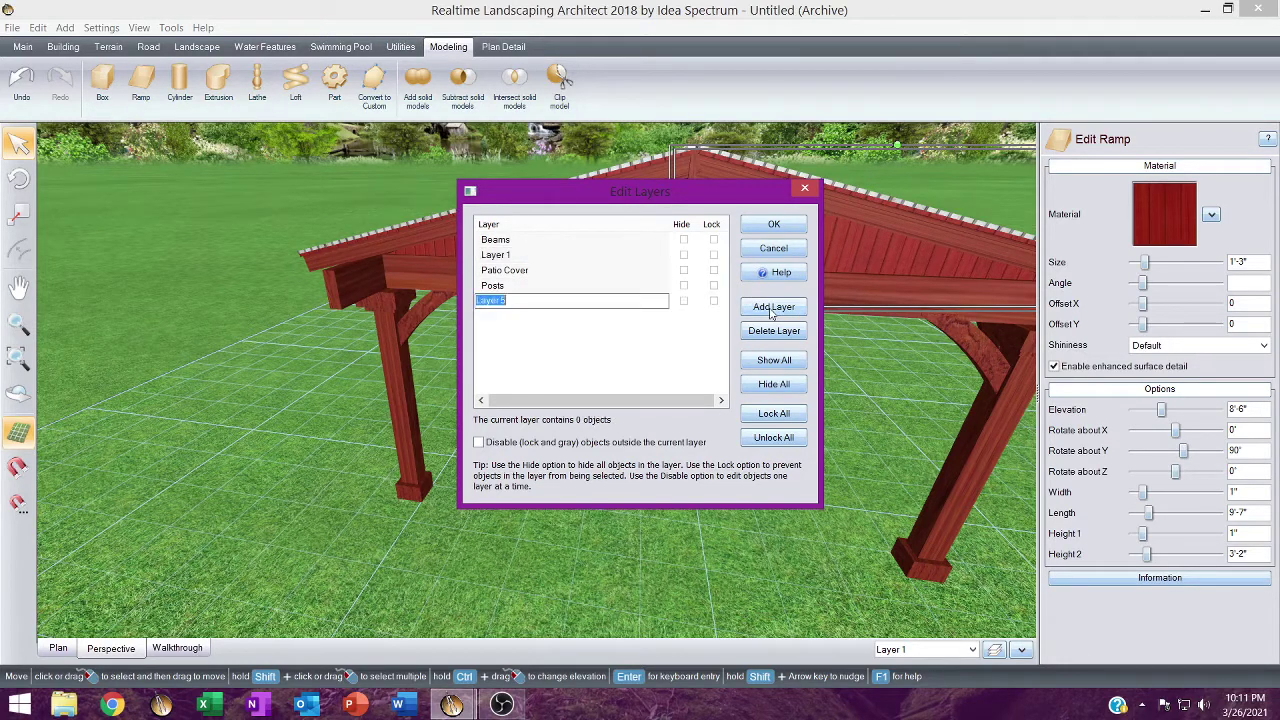
pyautogui.write('F')
pyautogui.write('oof')
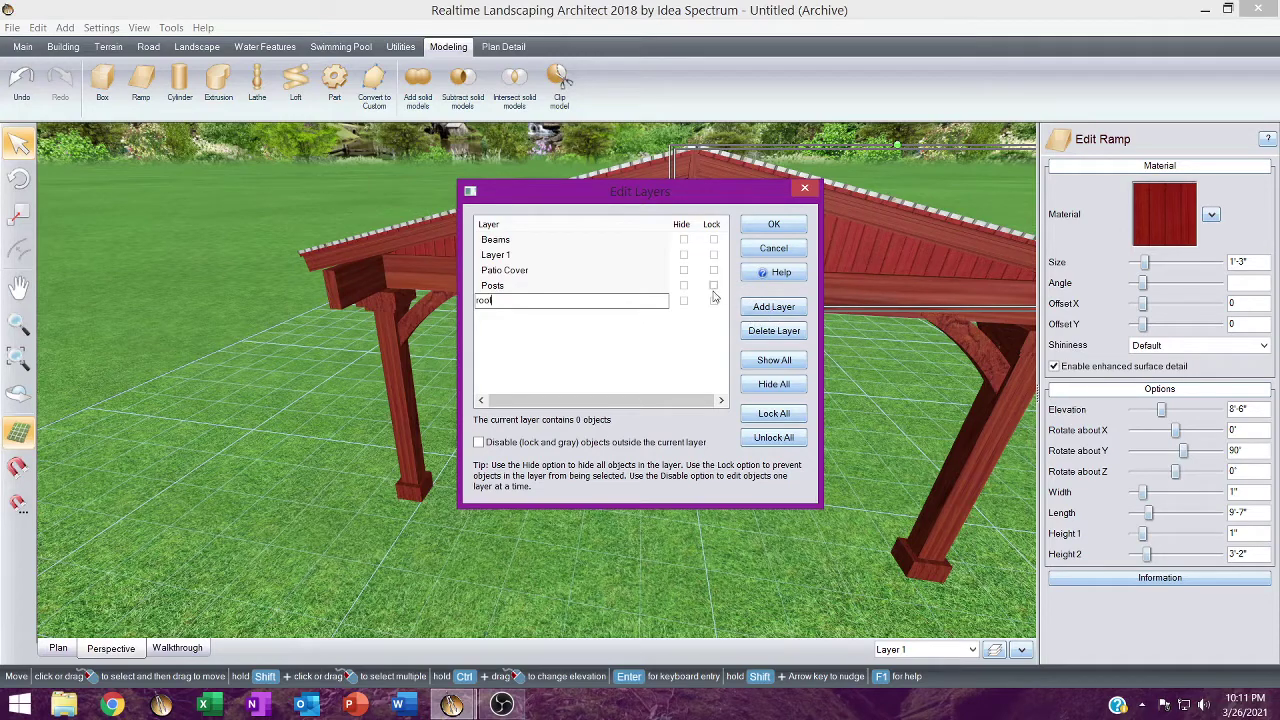
pyautogui.click(684, 302)
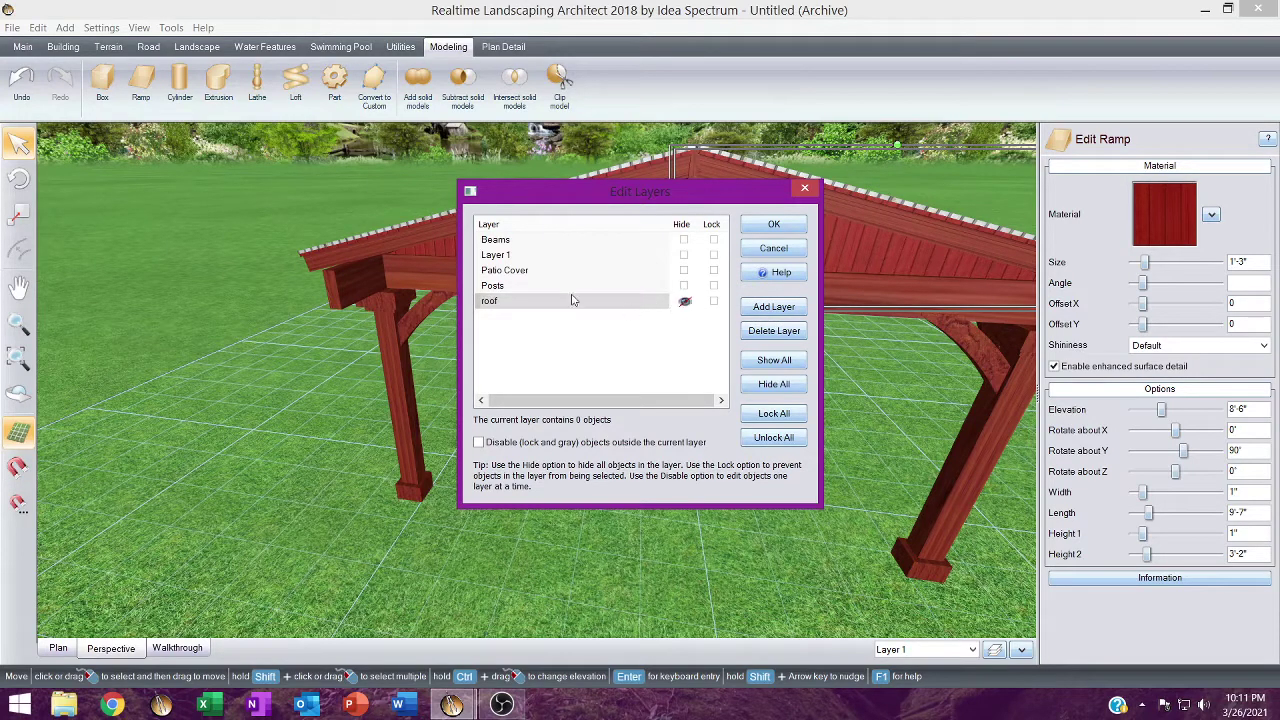
pyautogui.click(774, 225)
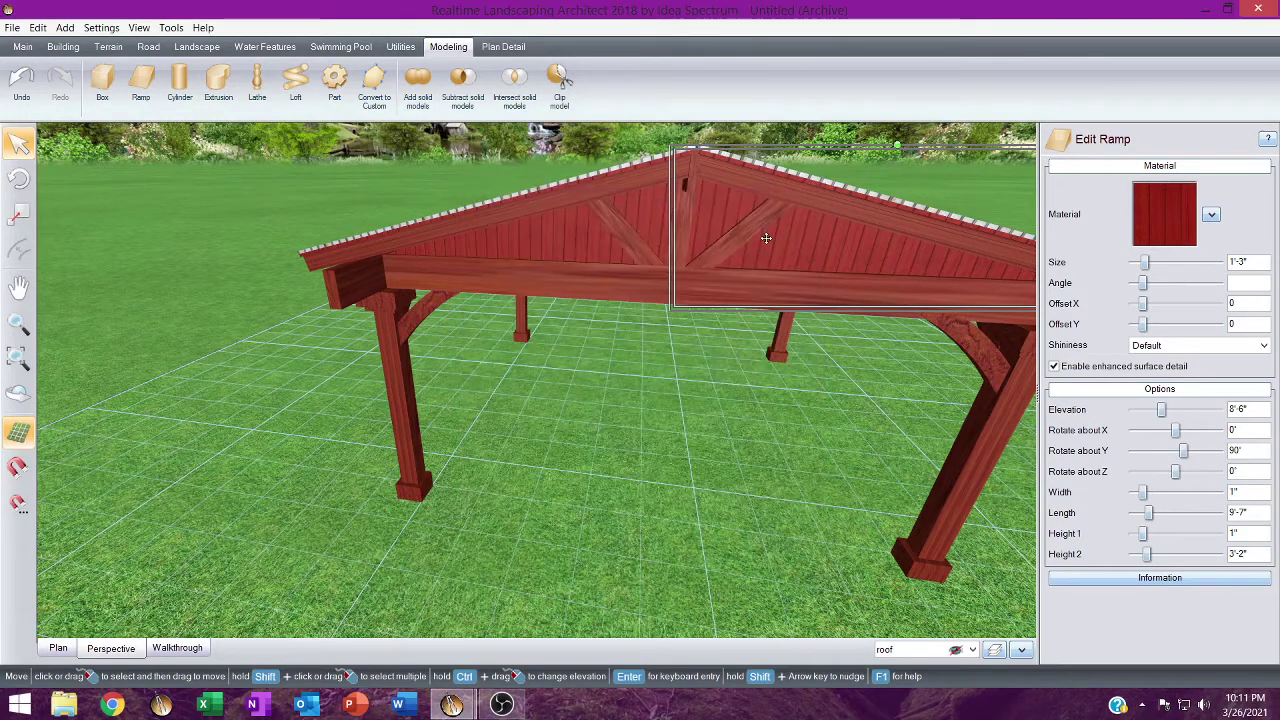
# Delete all linear dimensions around the patio cover in plan view.
pyautogui.scroll(5, 766, 309)
pyautogui.click(769, 318)
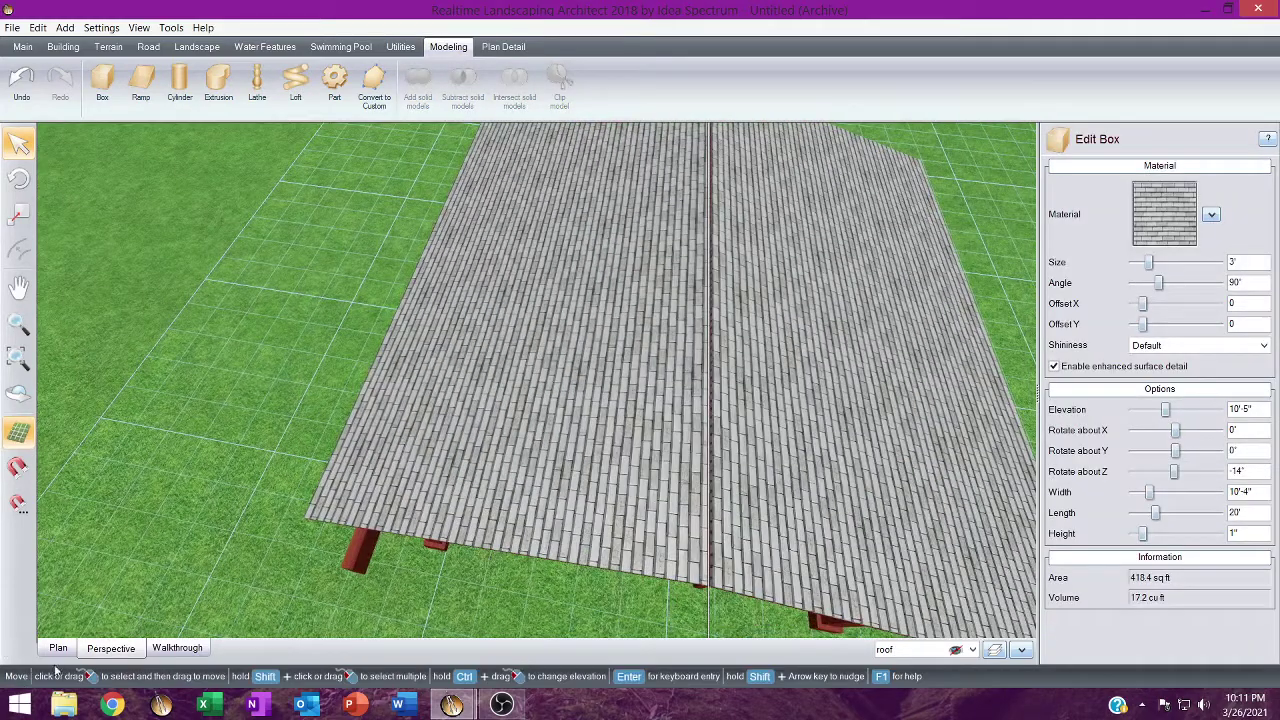
pyautogui.click(58, 648)
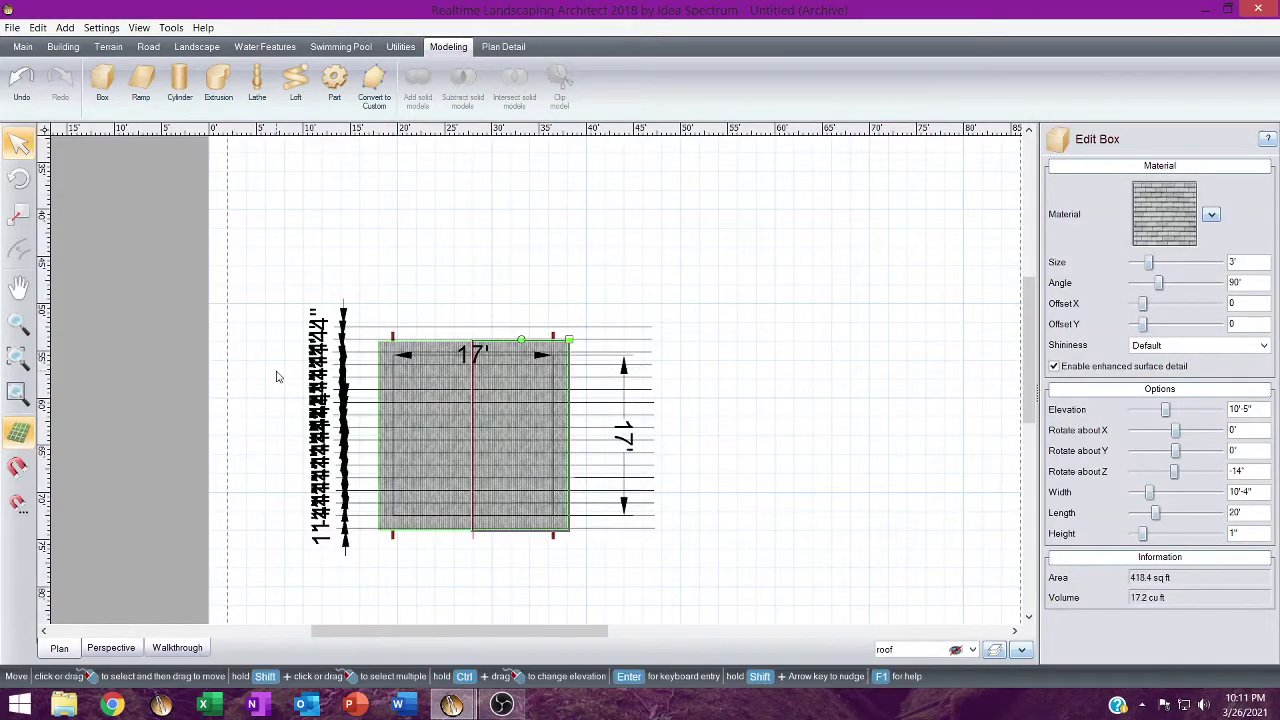
pyautogui.click(307, 371)
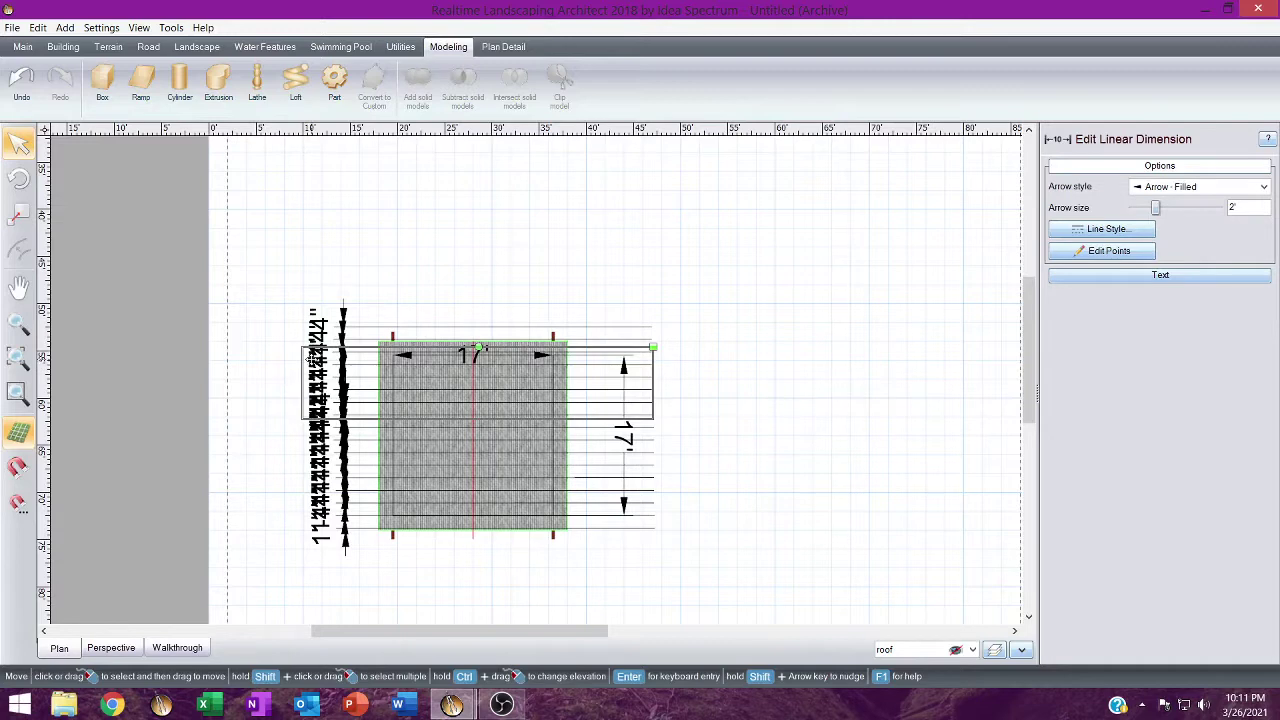
pyautogui.doubleClick(310, 358)
pyautogui.press('Delete')
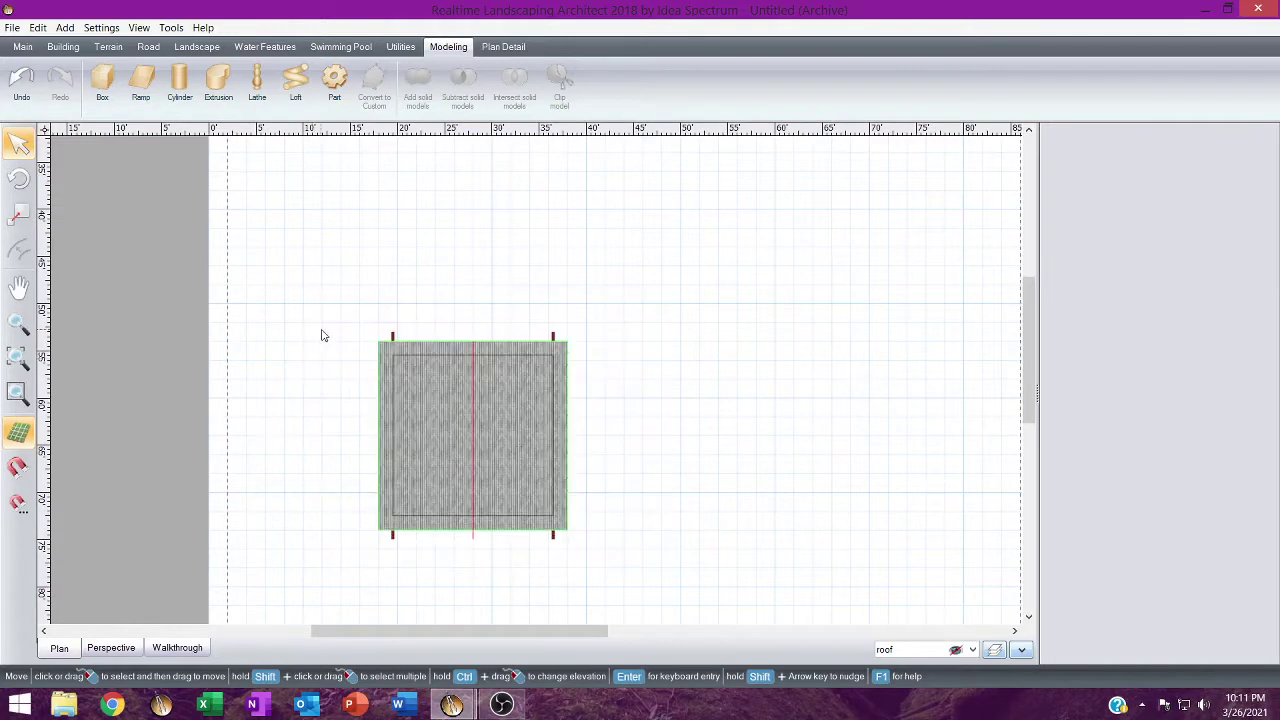
# Move both shingle-textured roof boxes to the roof layer.
pyautogui.scroll(3, 471, 397)
pyautogui.click(480, 397)
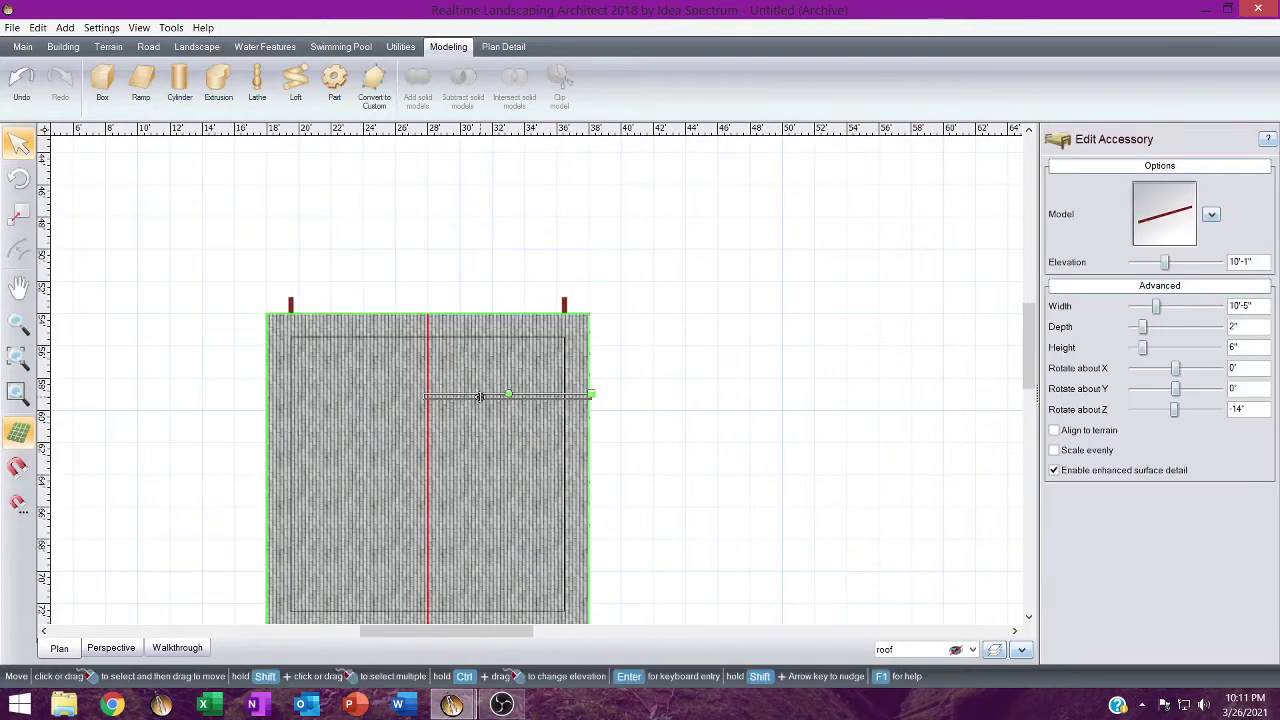
pyautogui.click(479, 397)
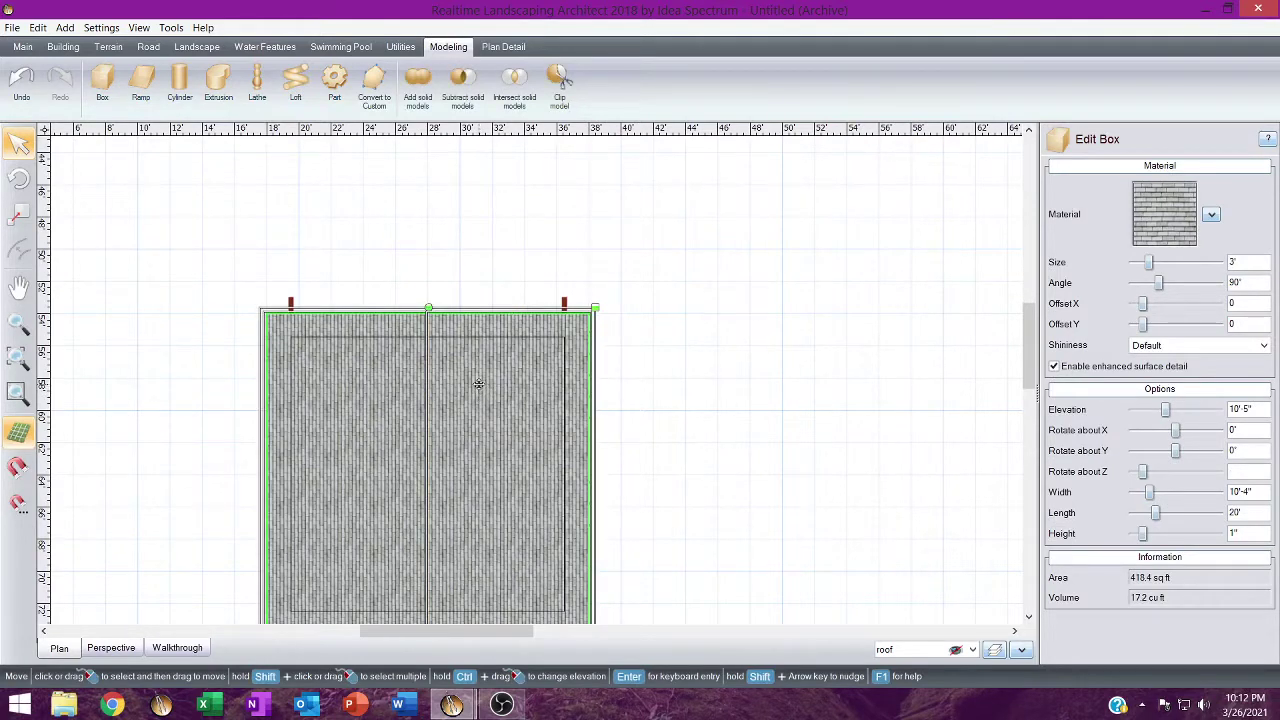
pyautogui.rightClick(479, 386)
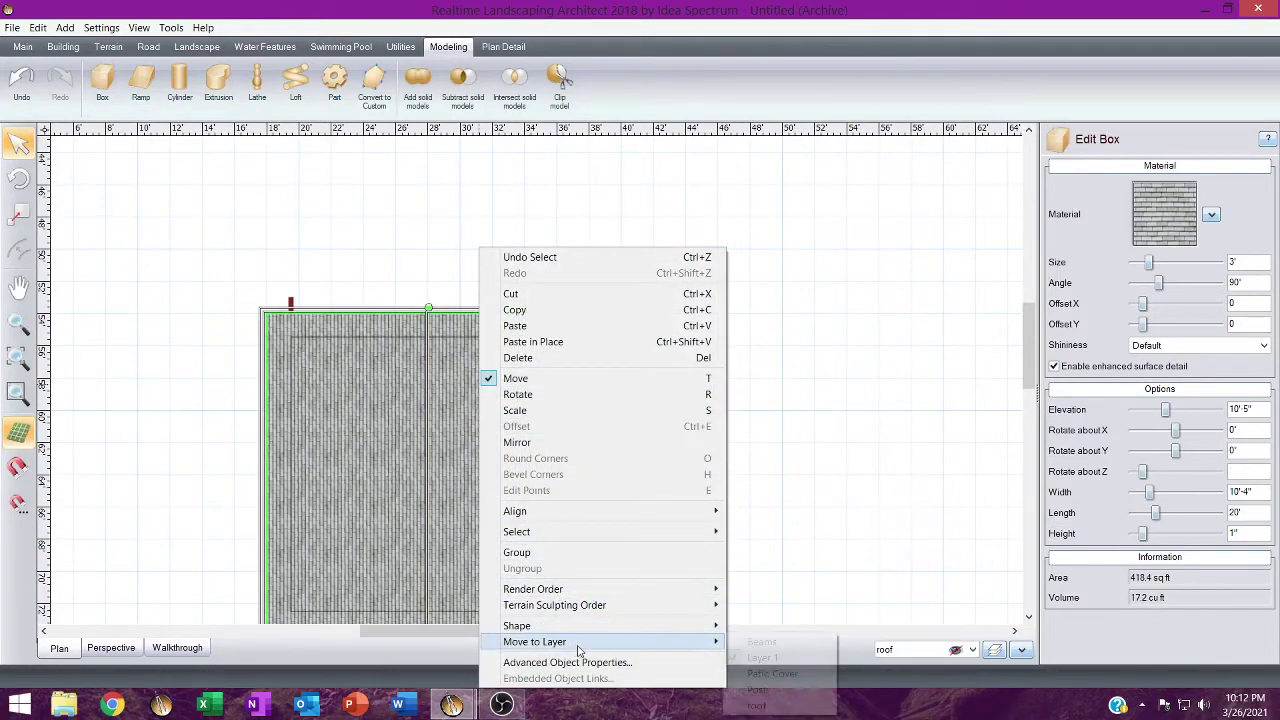
pyautogui.moveTo(580, 642)
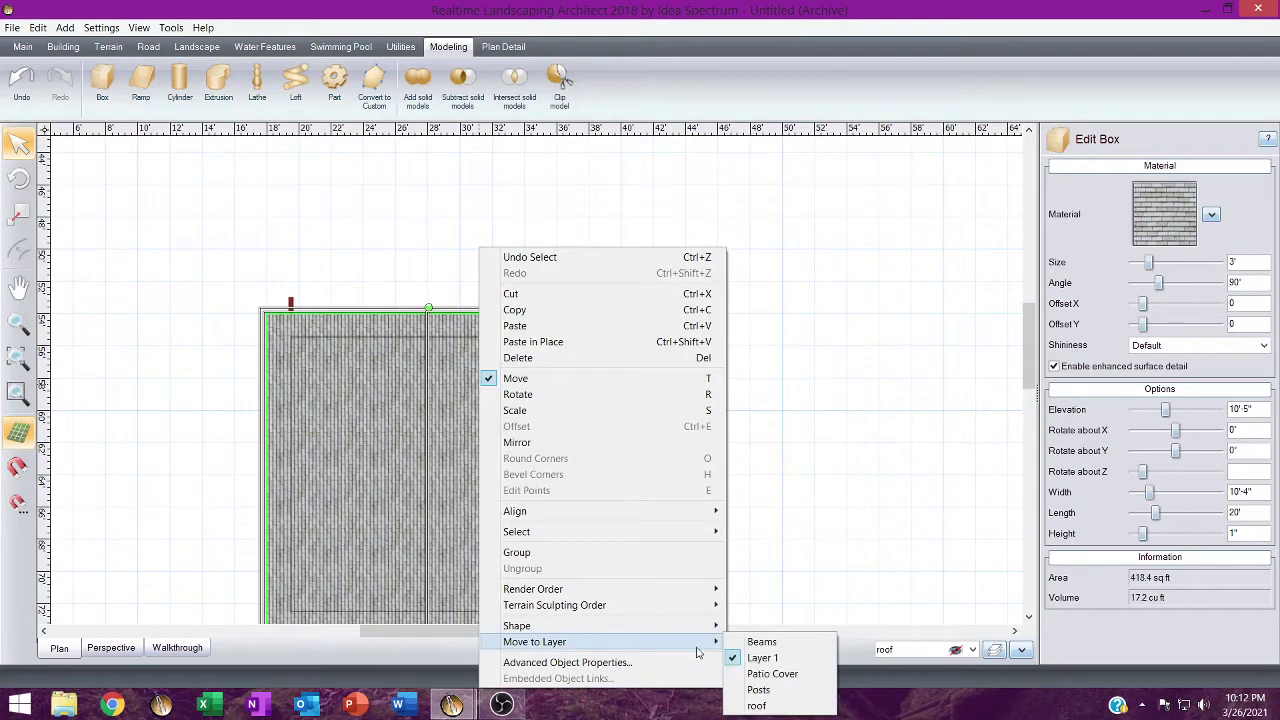
pyautogui.click(777, 707)
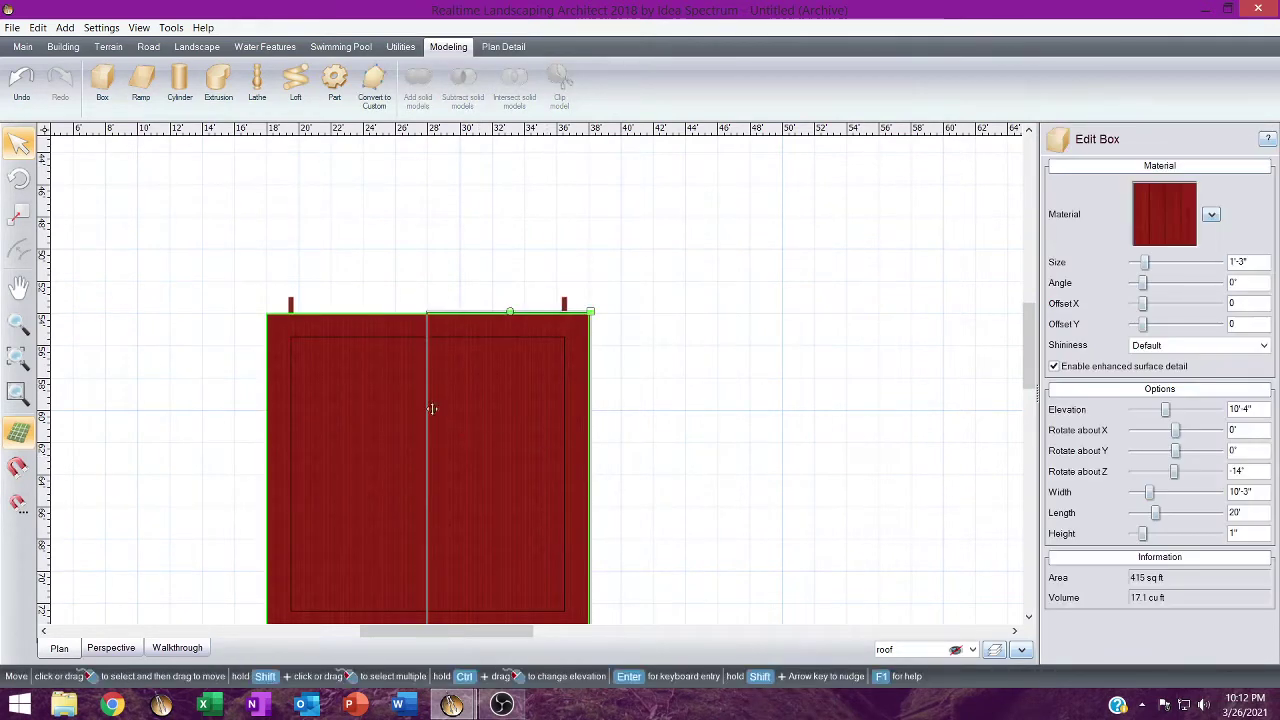
# Move the two red board-textured boxes beneath the shingles to the roof layer.
pyautogui.click(351, 327)
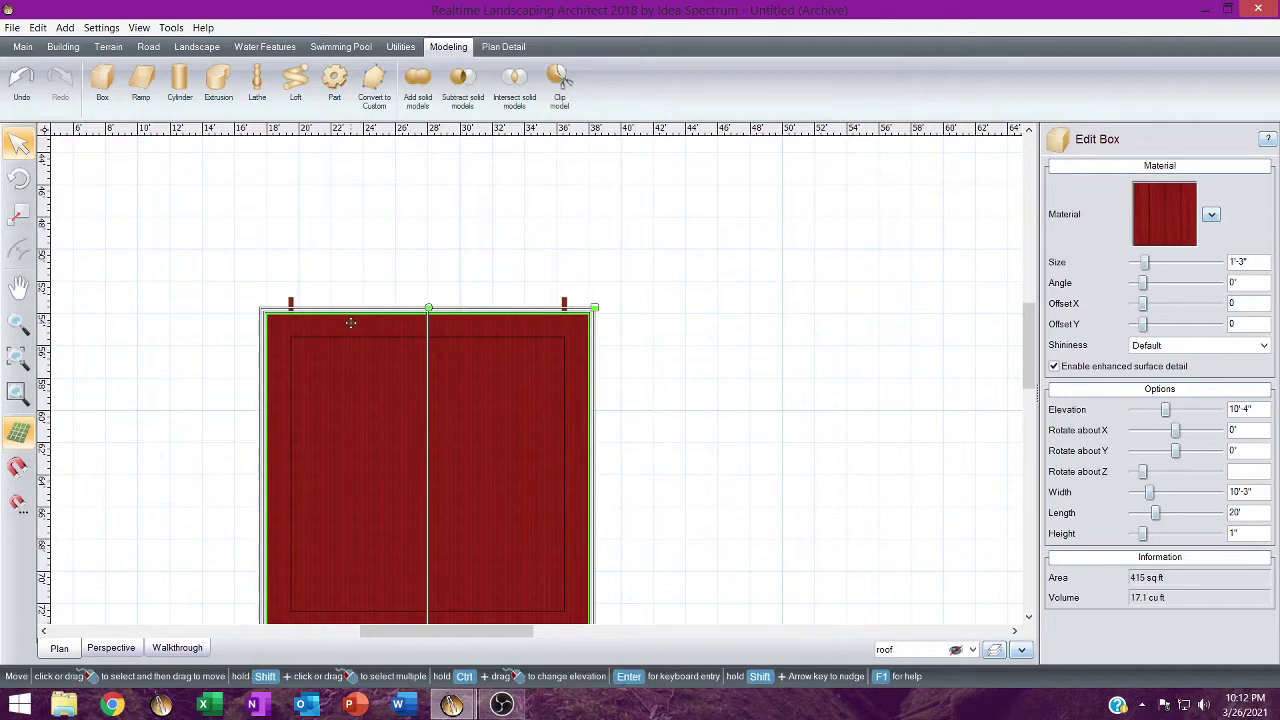
pyautogui.rightClick(351, 320)
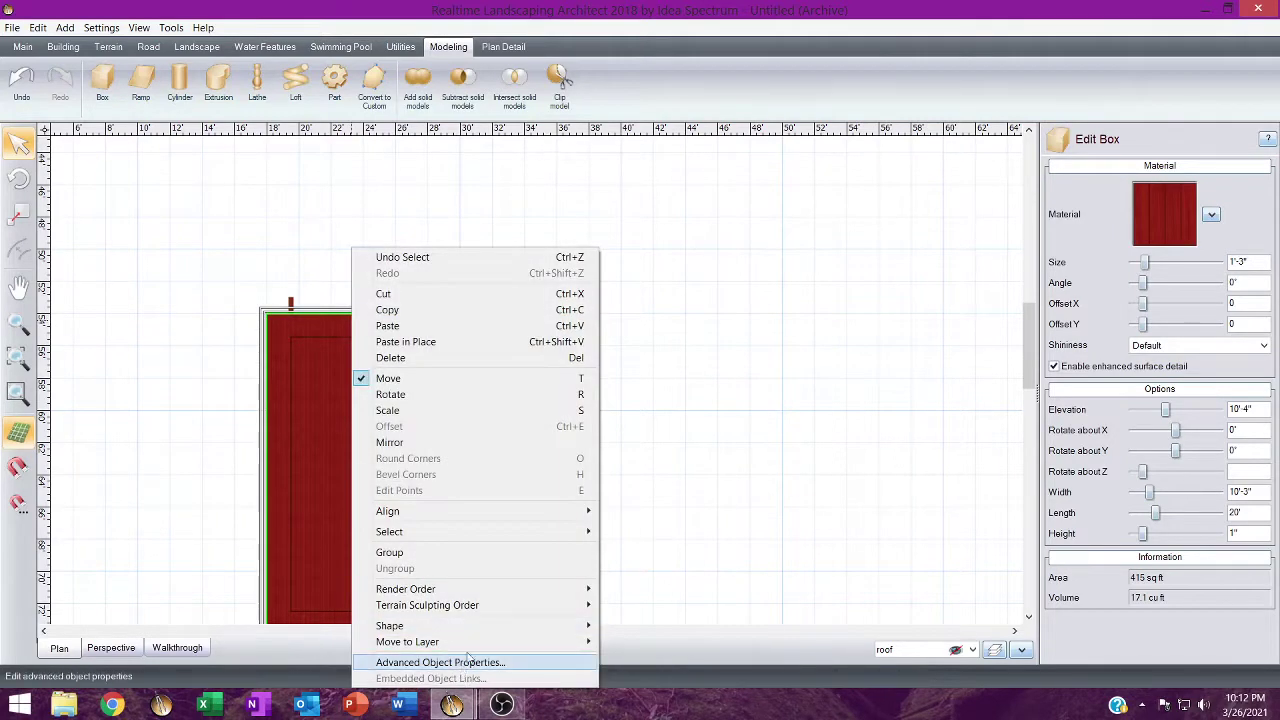
pyautogui.moveTo(475, 645)
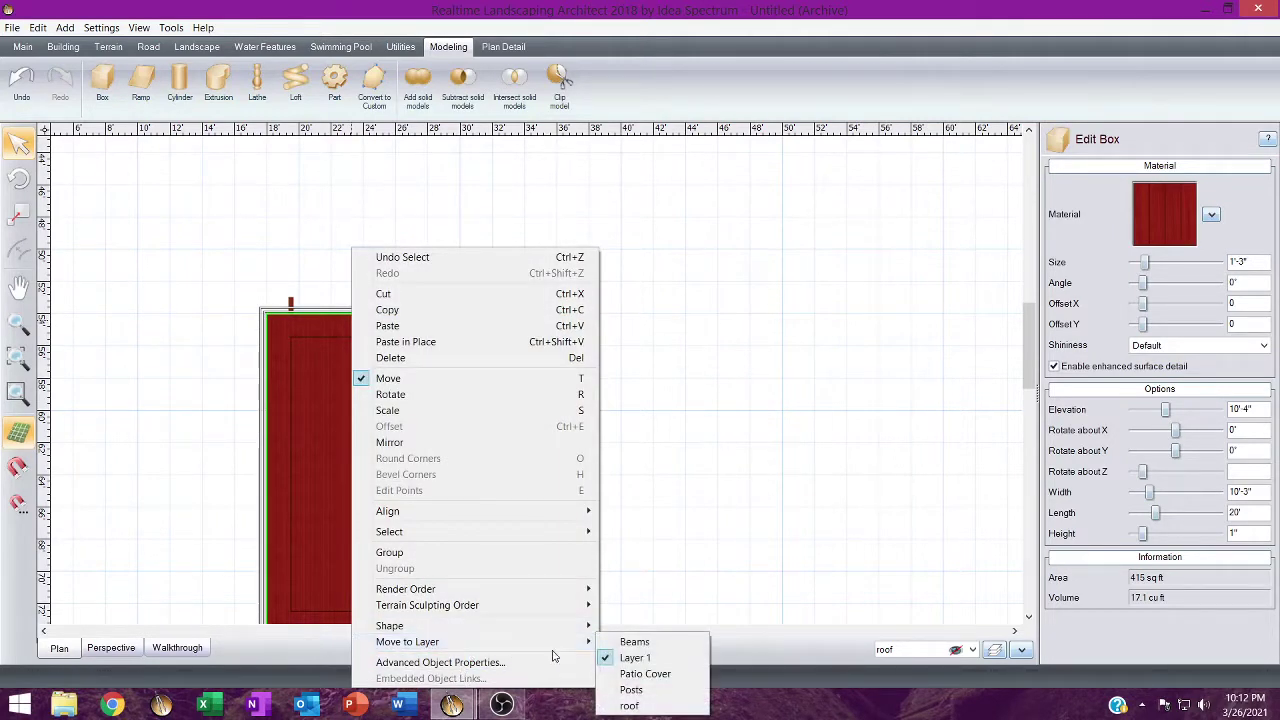
pyautogui.click(632, 706)
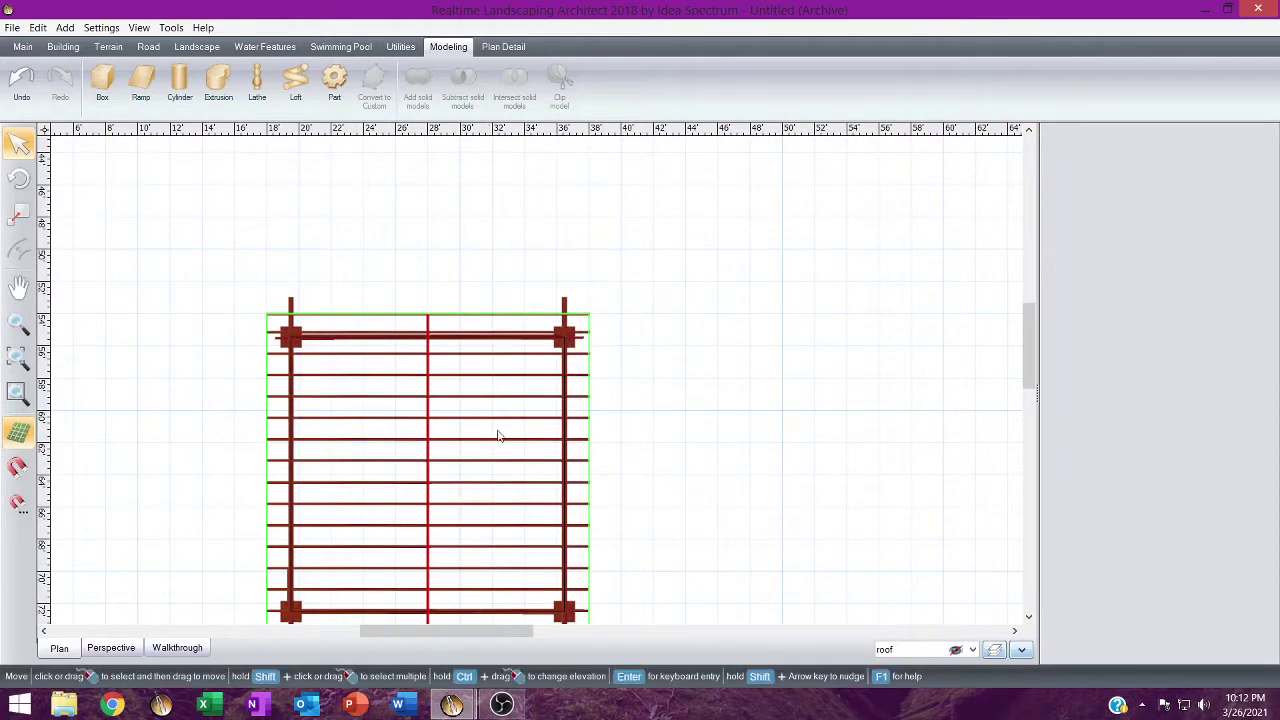
# Set the width of the two long side beams resting on the posts to 20'.
pyautogui.click(110, 648)
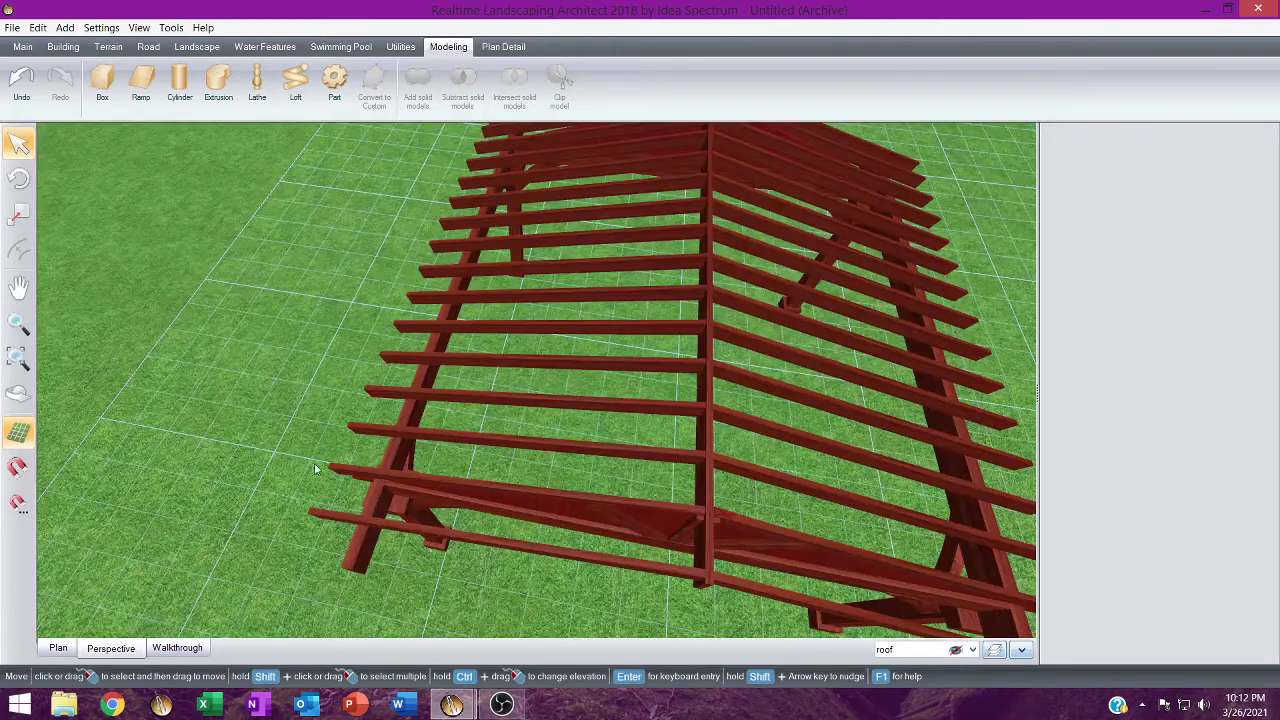
pyautogui.click(365, 552)
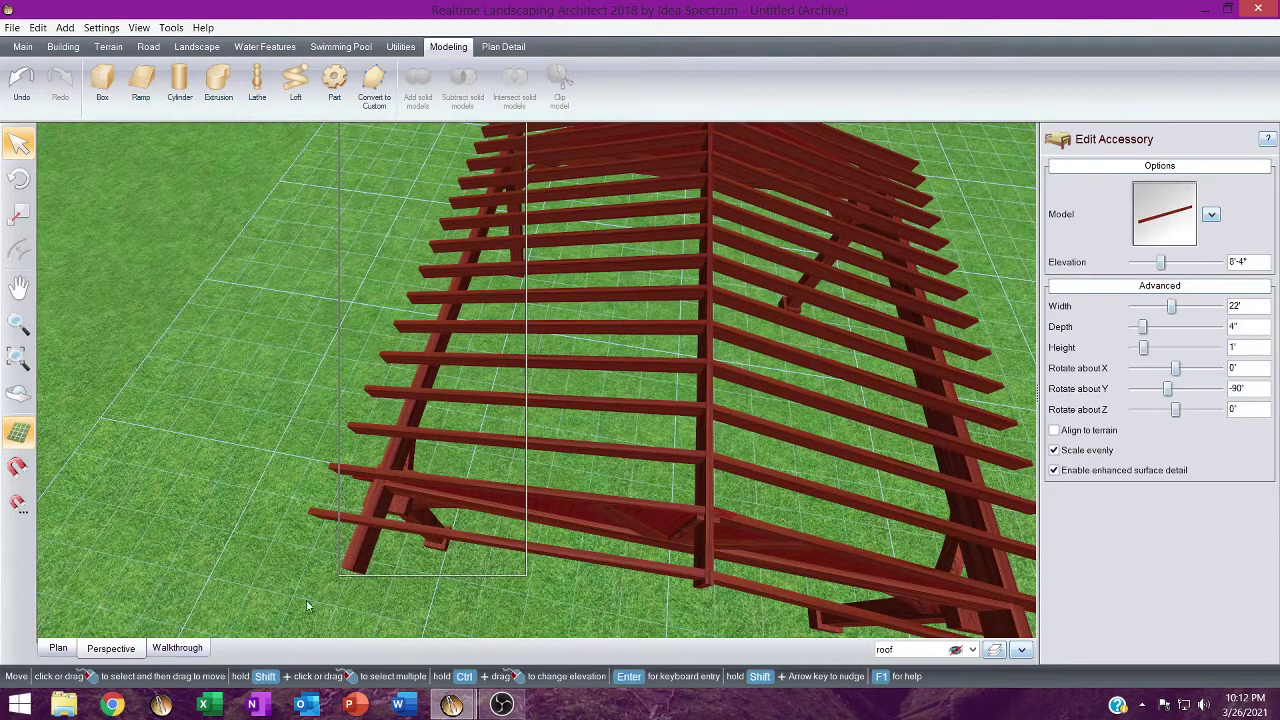
pyautogui.scroll(-3, 286, 362)
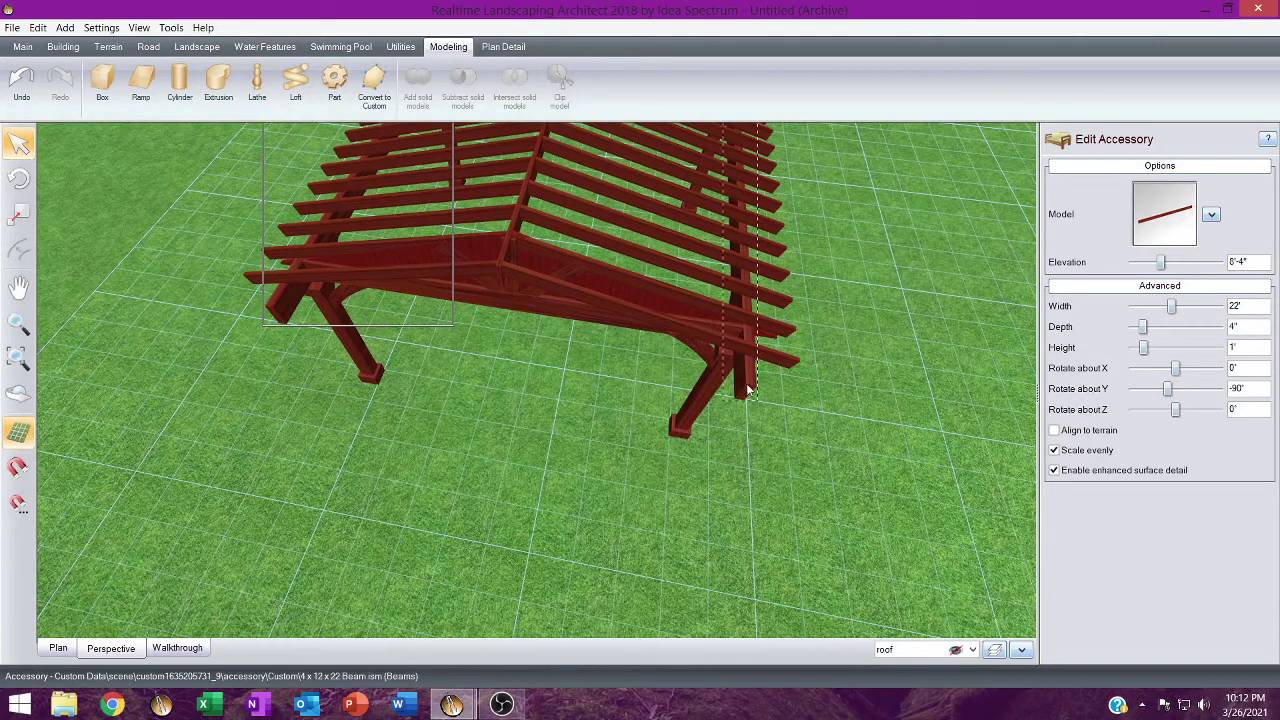
pyautogui.click(746, 389)
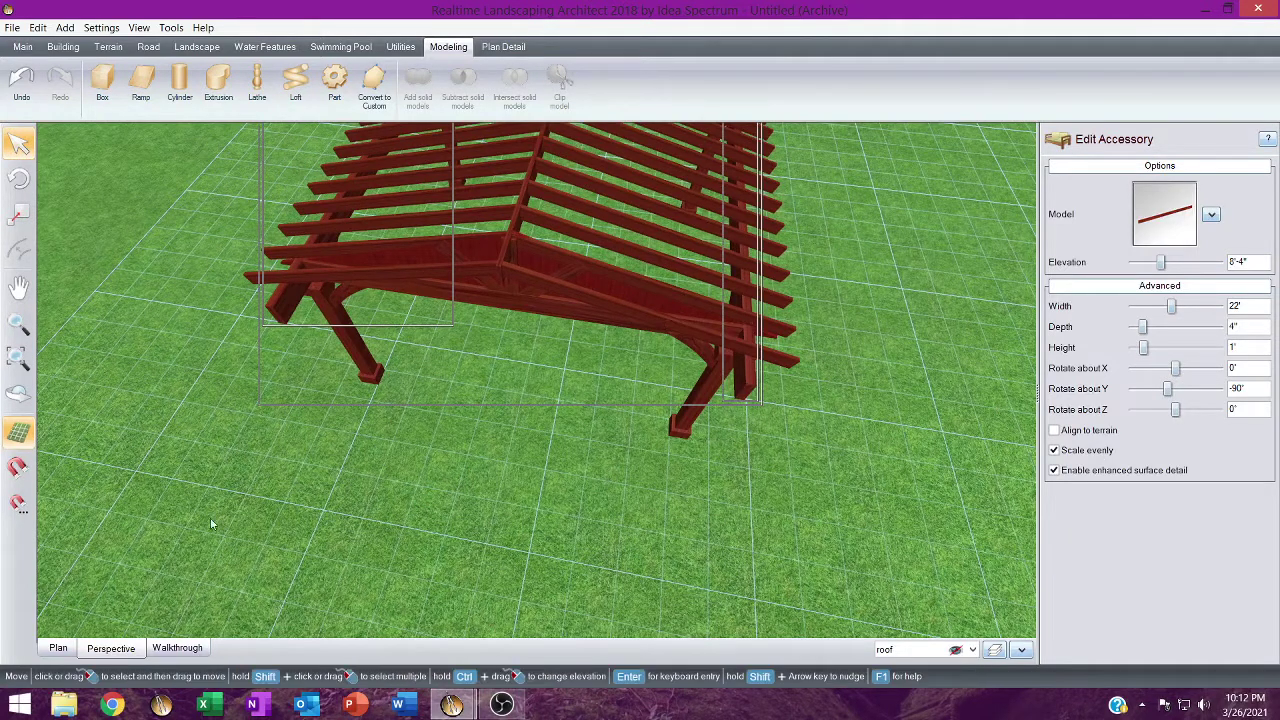
pyautogui.click(62, 647)
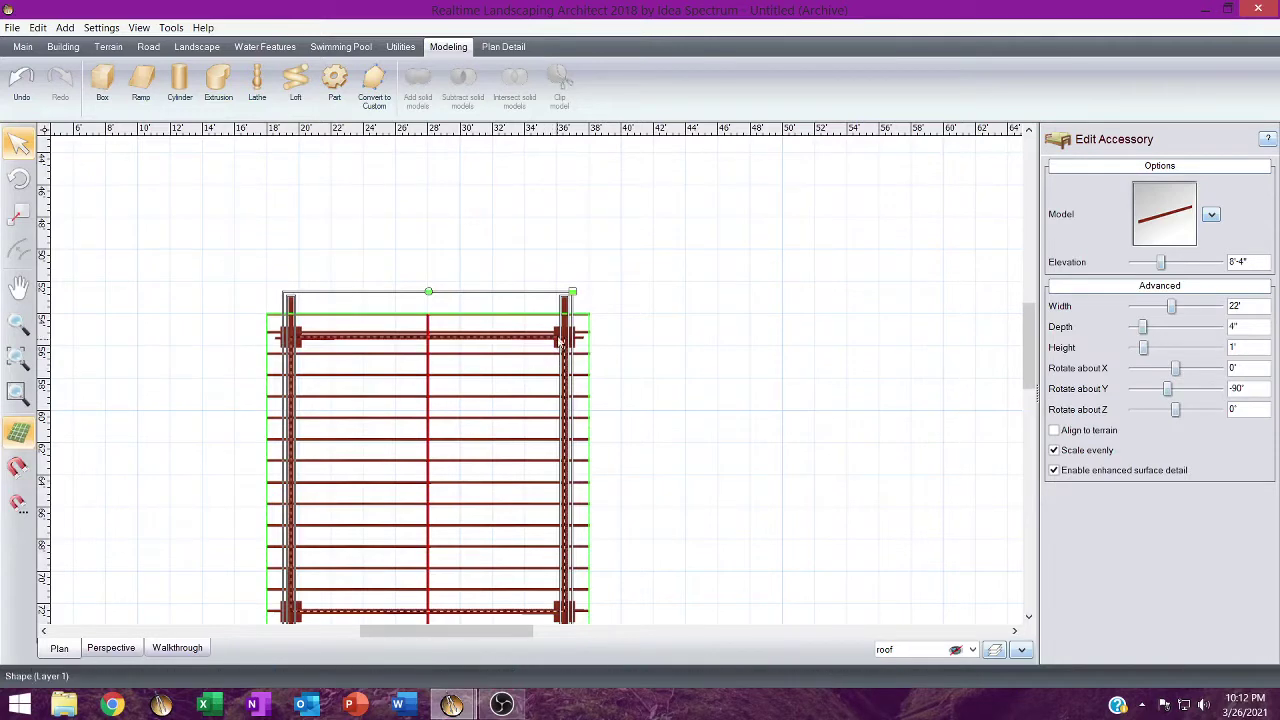
pyautogui.moveTo(555, 310); pyautogui.dragTo(546, 222, button='middle')
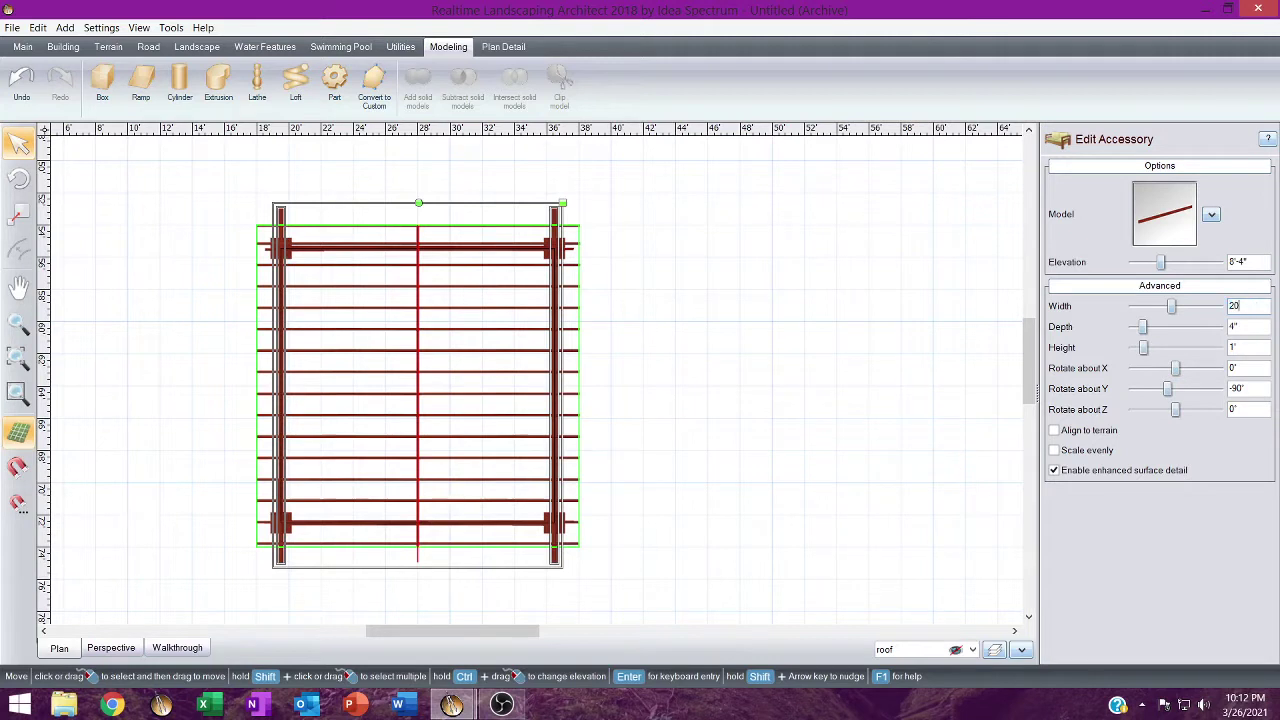
pyautogui.press('Tab')
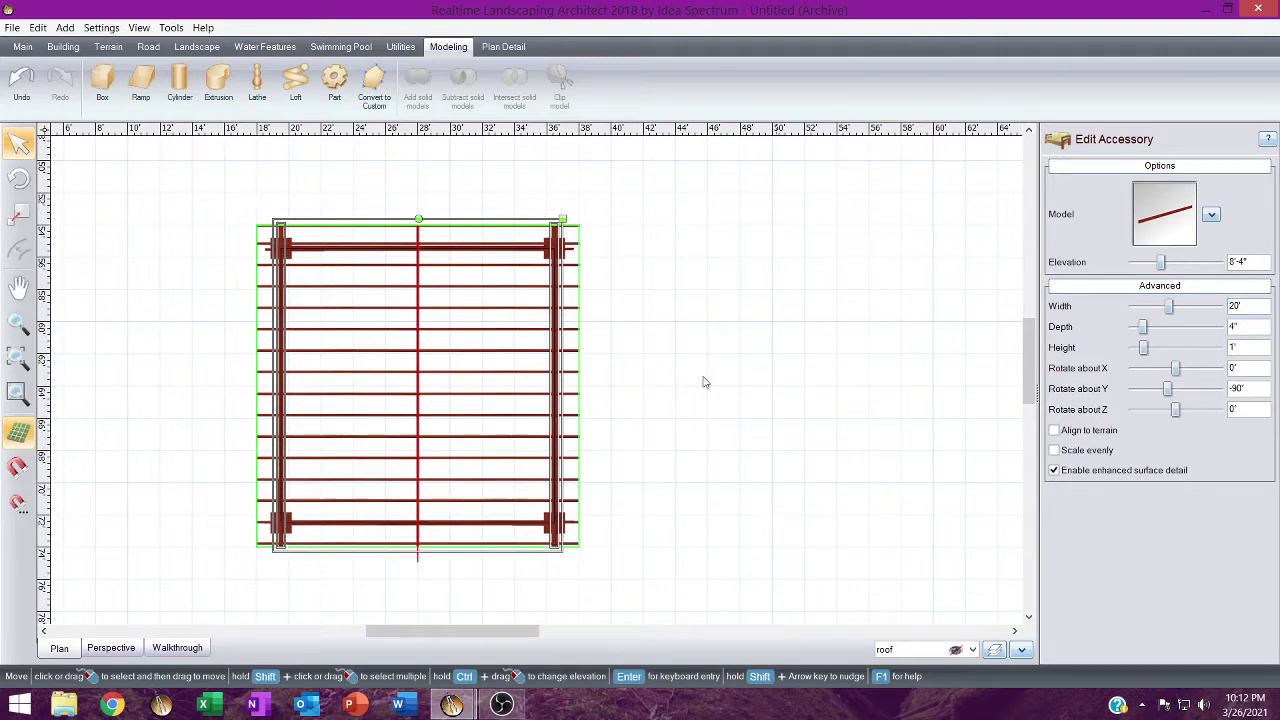
# Switch to the Boards_archive file and copy the red 1' by 1' end block with the angled corner.
pyautogui.moveTo(451, 705)
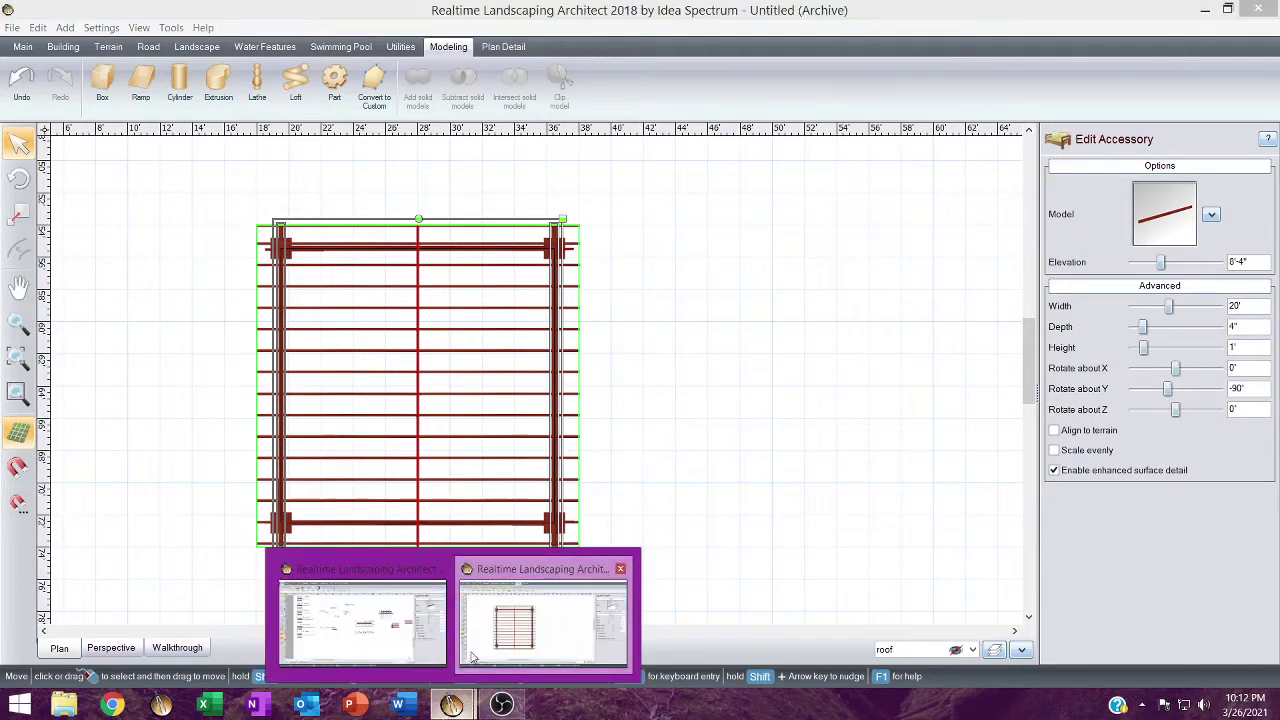
pyautogui.click(418, 654)
pyautogui.scroll(4, 415, 276)
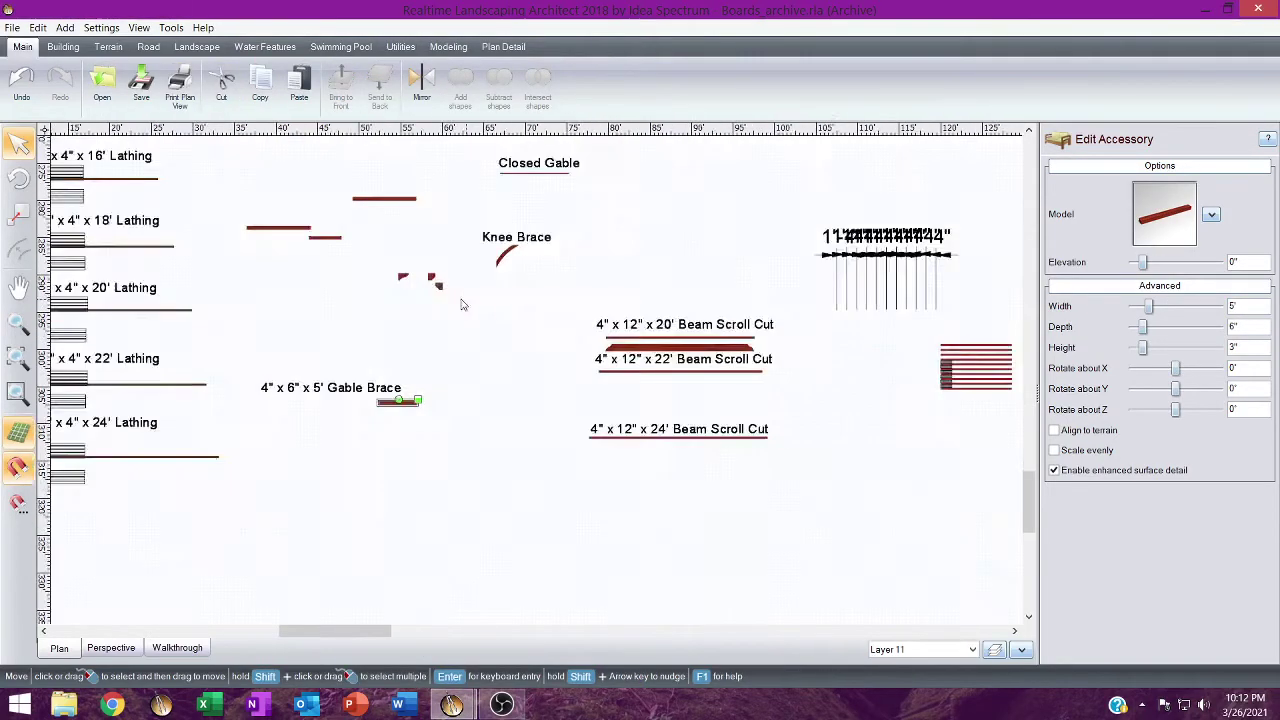
pyautogui.scroll(5, 415, 276)
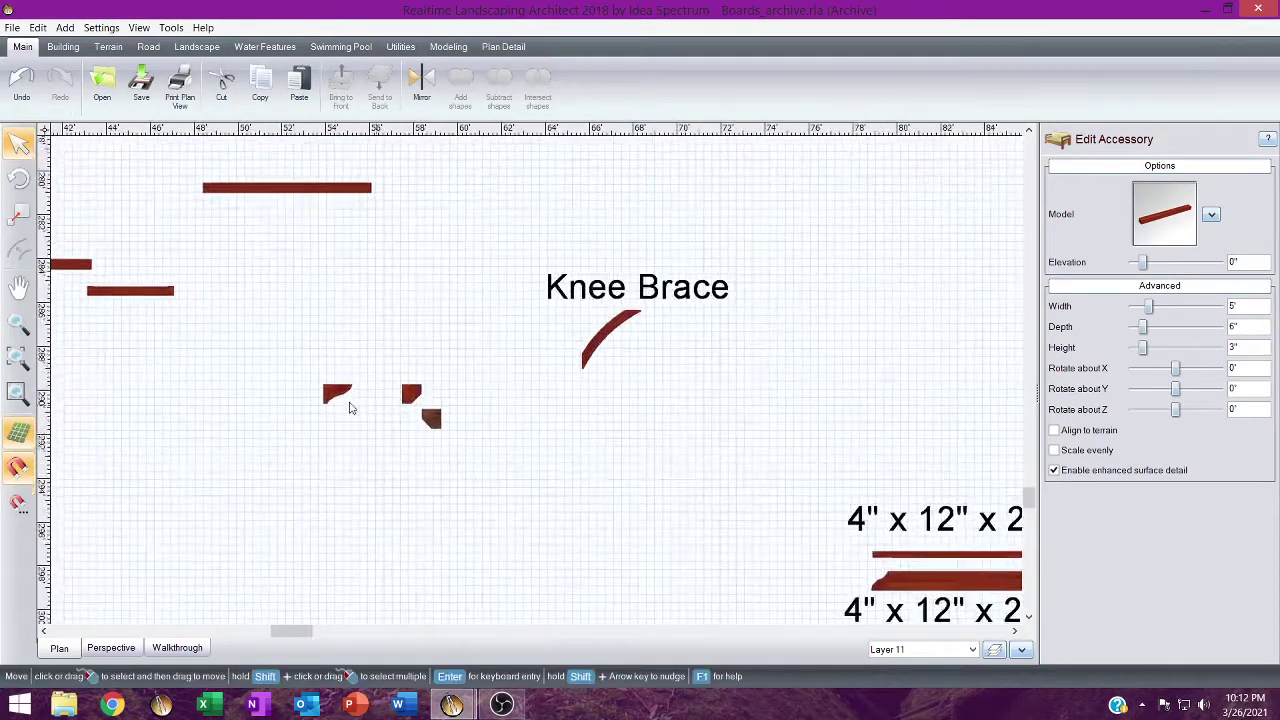
pyautogui.scroll(4, 330, 410)
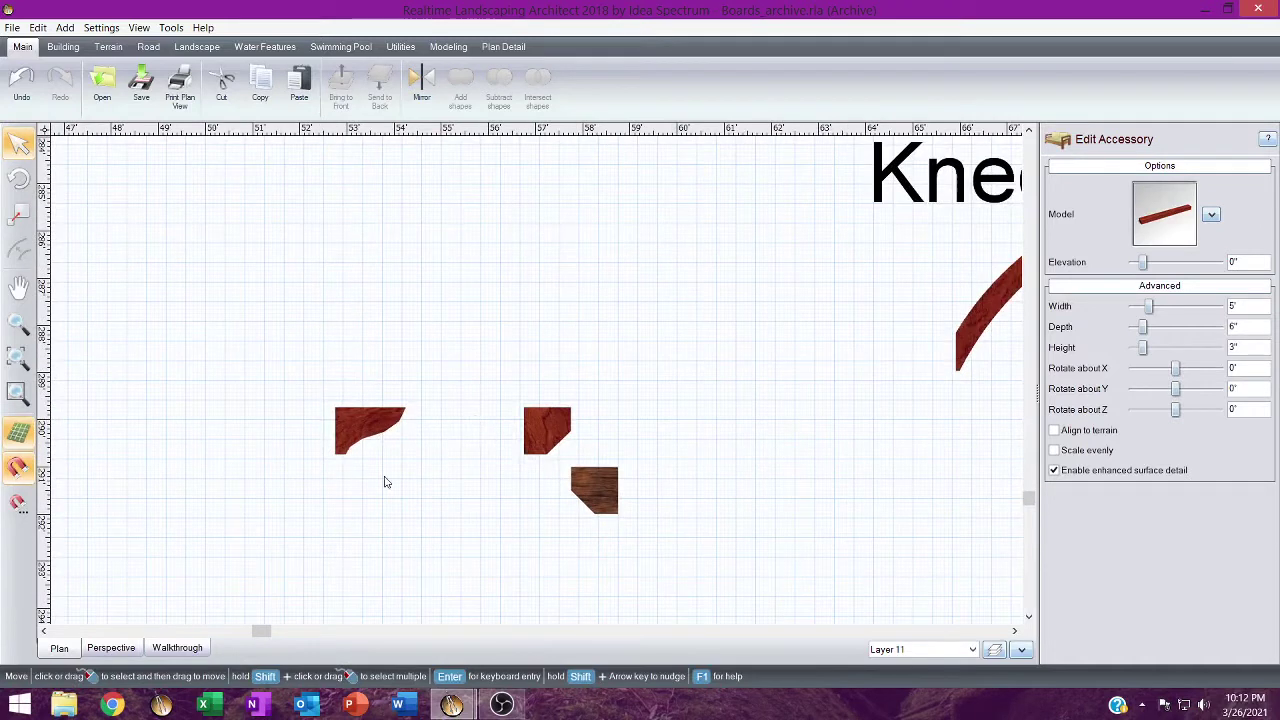
pyautogui.click(550, 418)
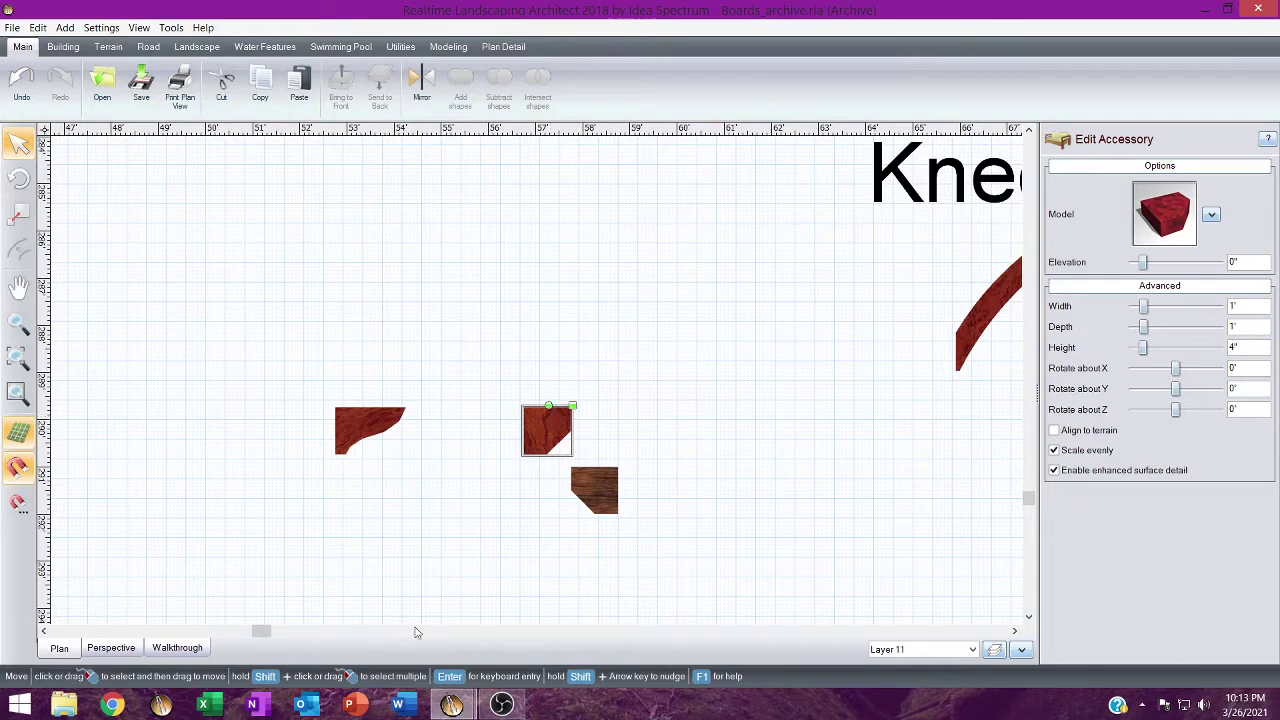
# Paste the angled end block into the patio cover project and place it near the end of one side beam.
pyautogui.moveTo(451, 705)
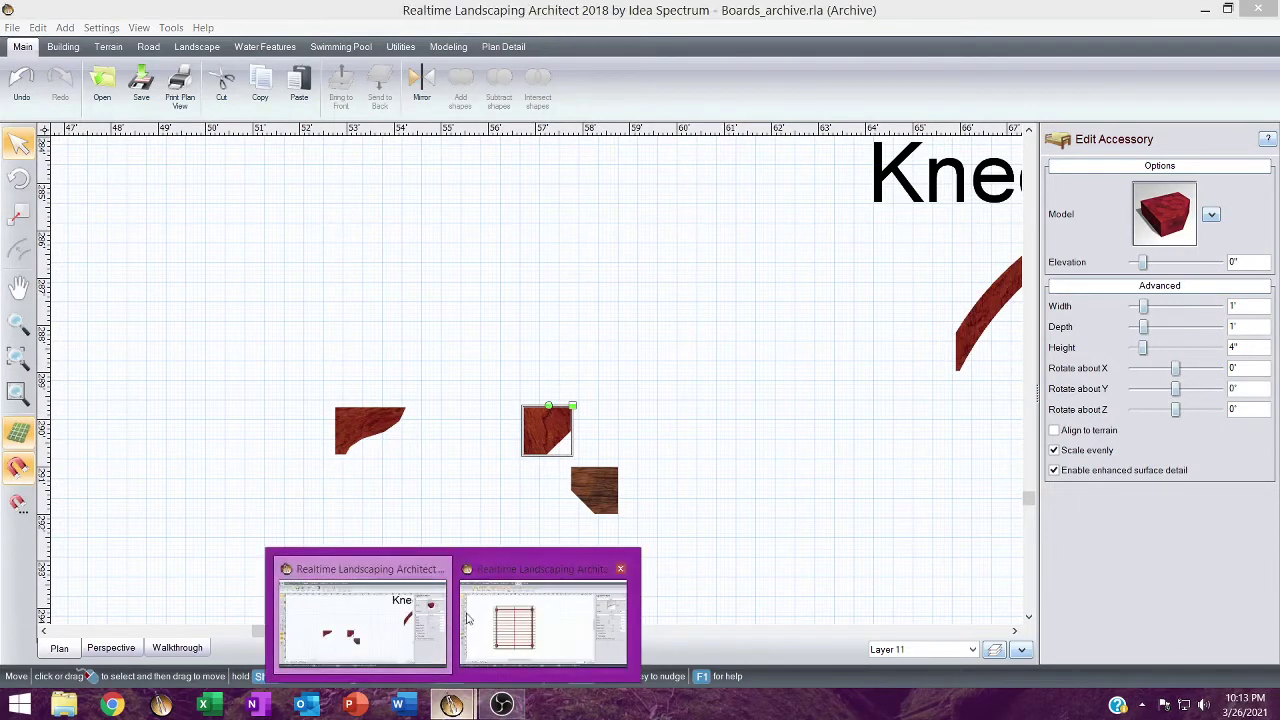
pyautogui.click(514, 603)
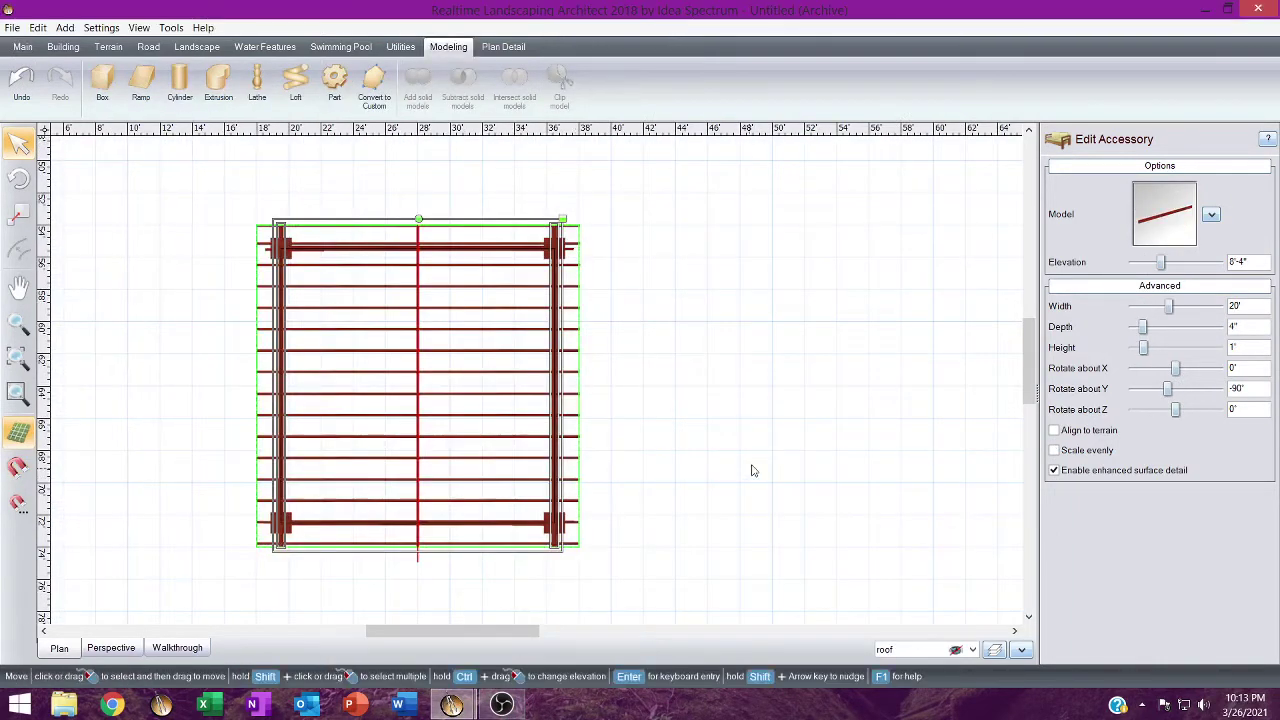
pyautogui.click(668, 390)
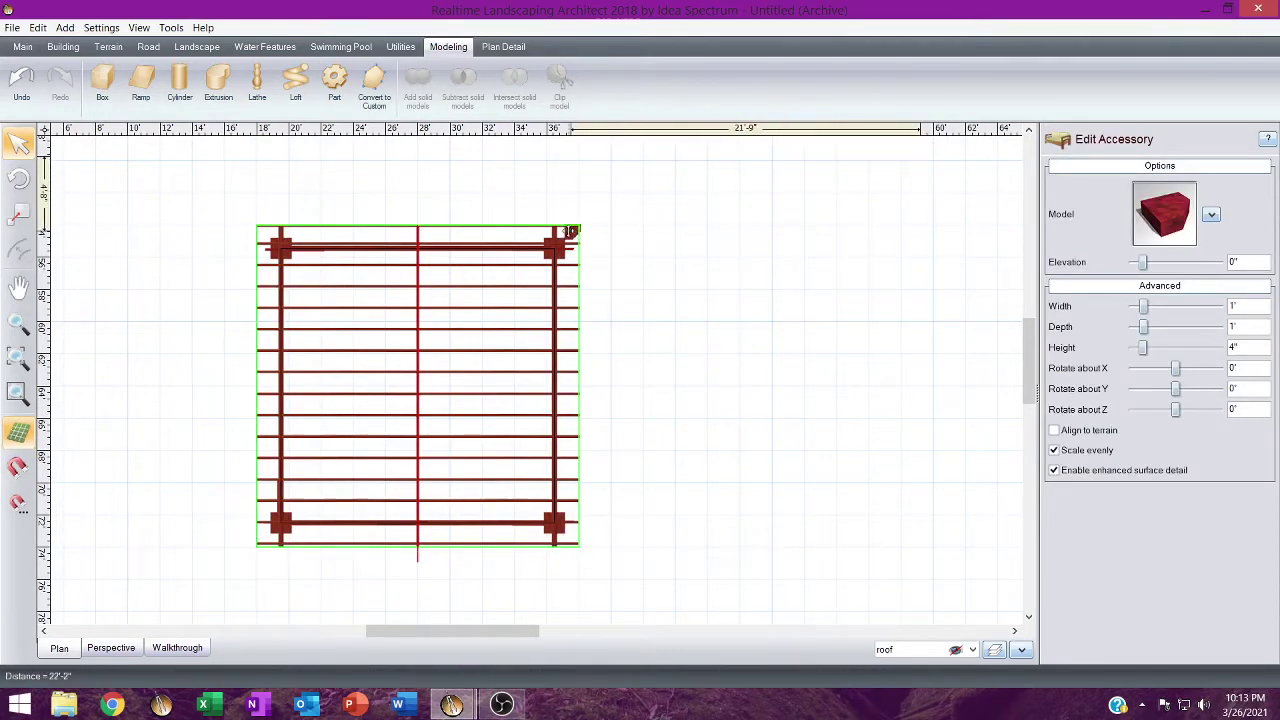
pyautogui.click(113, 652)
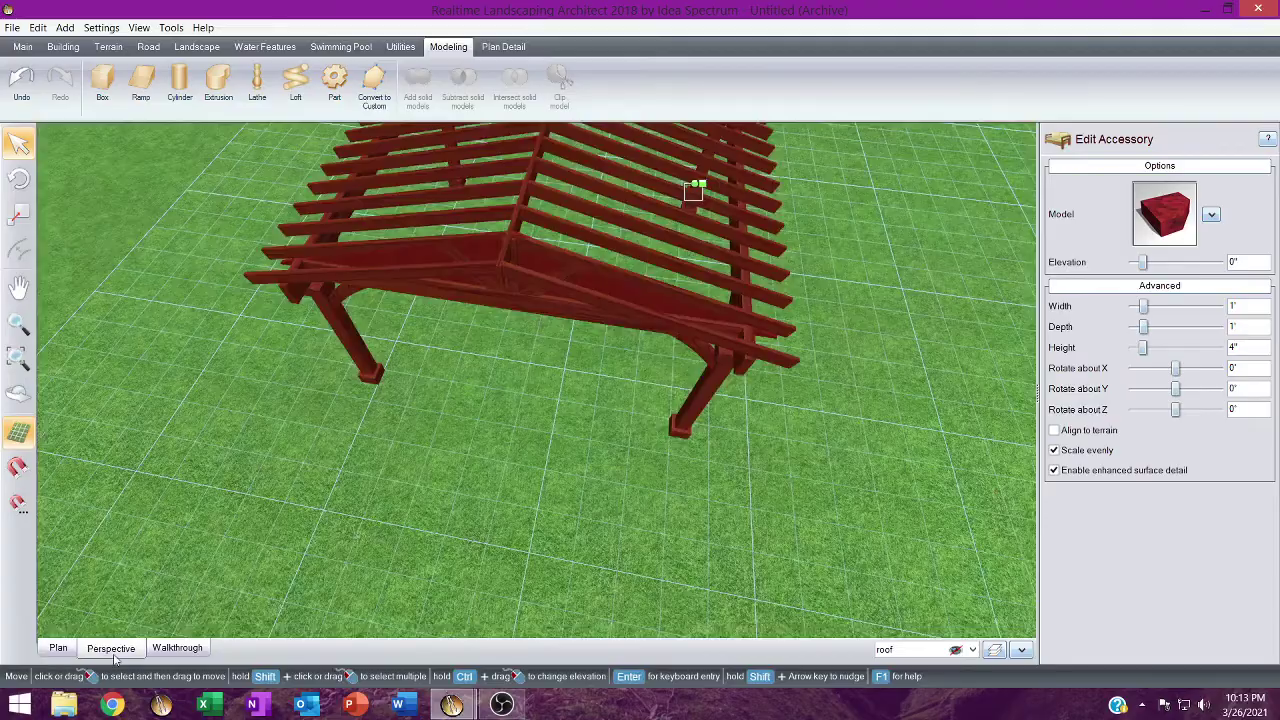
pyautogui.moveTo(673, 364); pyautogui.dragTo(514, 357, button='middle')
pyautogui.moveTo(514, 357); pyautogui.dragTo(172, 349, button='right')
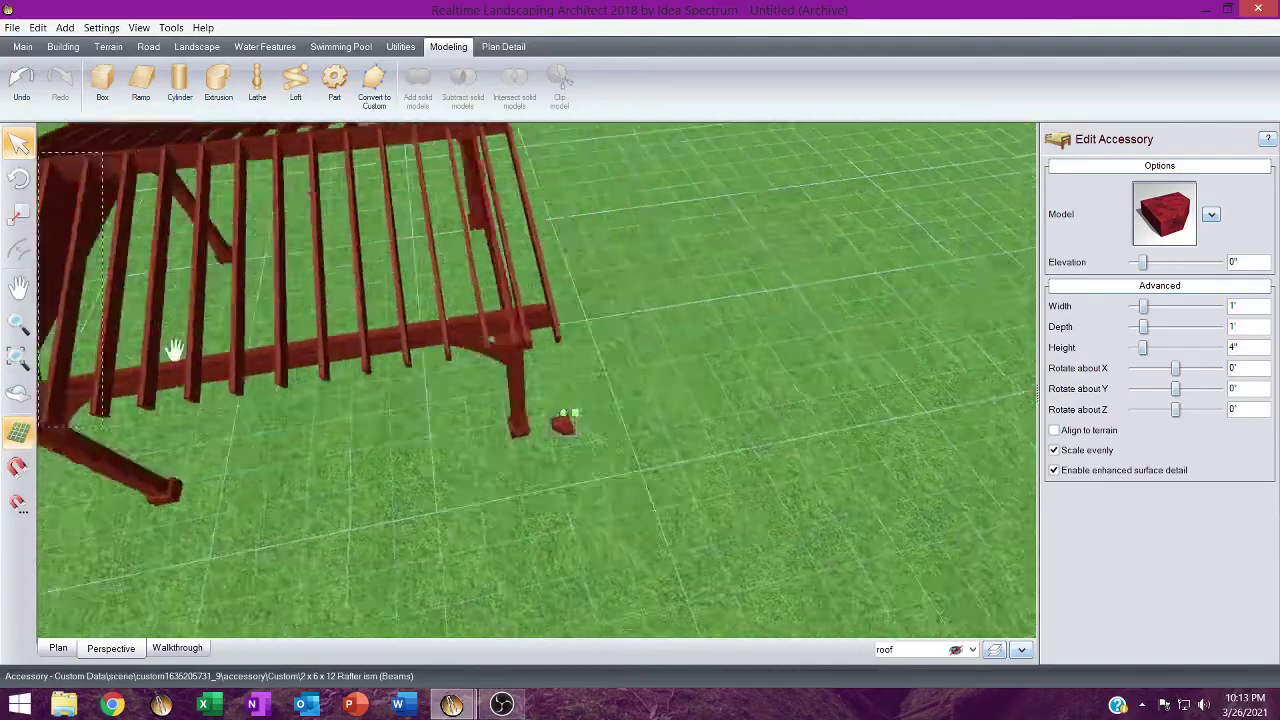
pyautogui.moveTo(172, 349); pyautogui.dragTo(502, 366, button='middle')
pyautogui.scroll(3, 397, 513)
pyautogui.scroll(4, 457, 461)
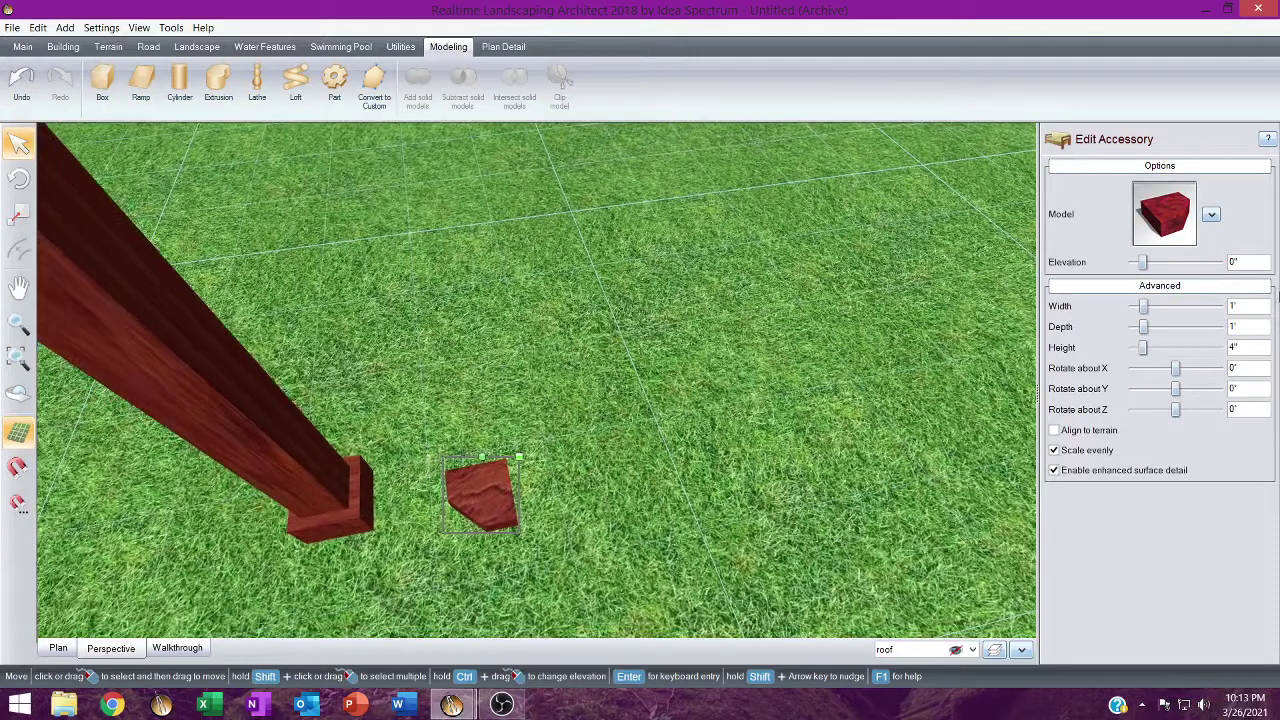
pyautogui.click(1219, 369)
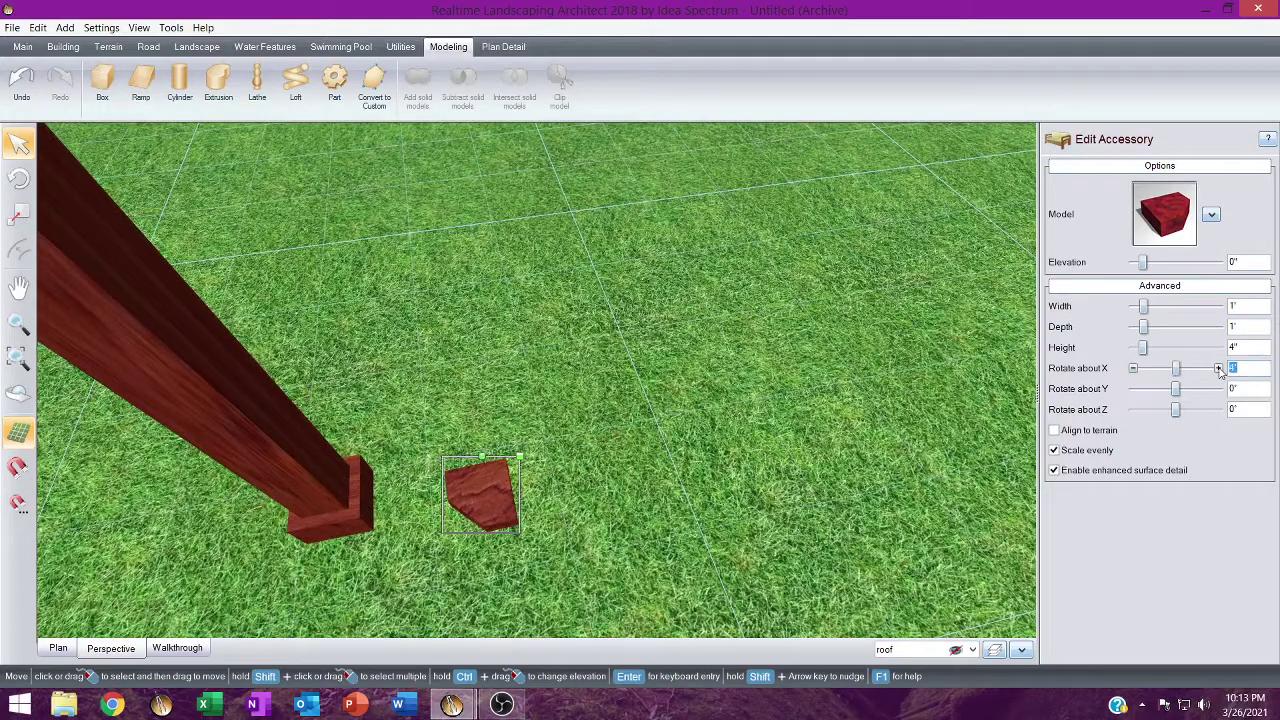
pyautogui.click(1219, 369)
pyautogui.click(1219, 369)
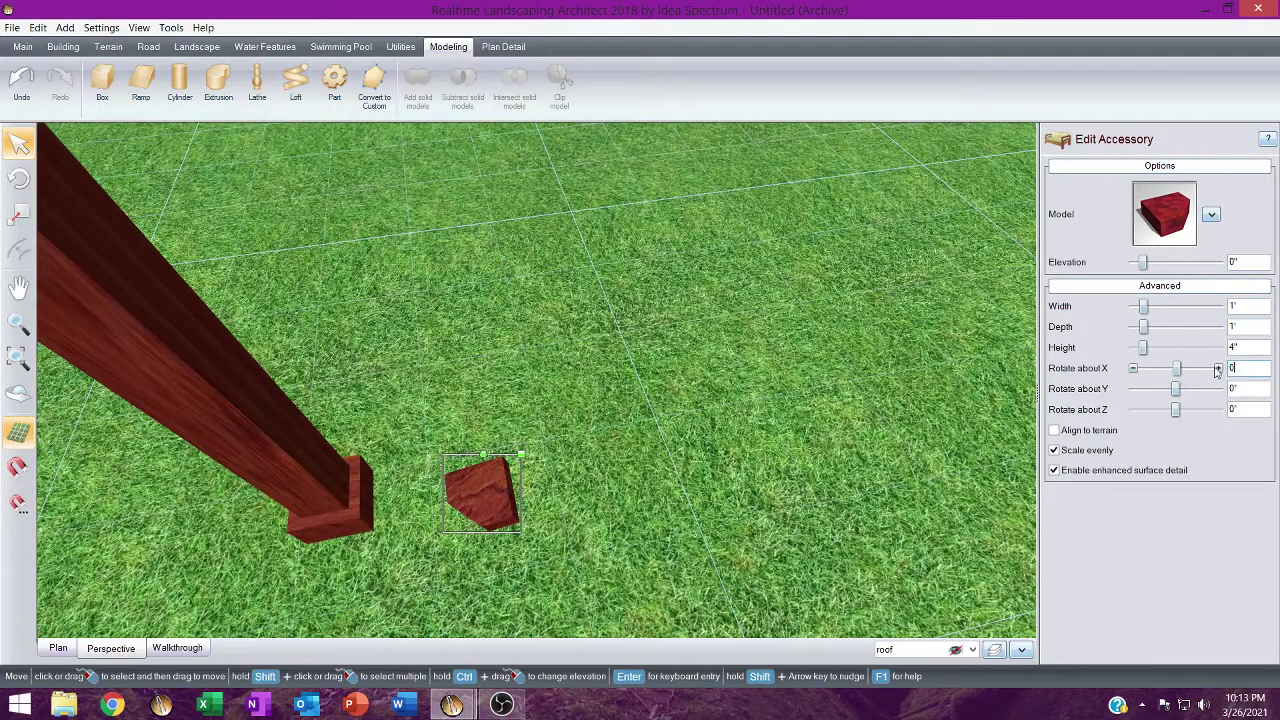
pyautogui.click(1219, 389)
pyautogui.click(1219, 389)
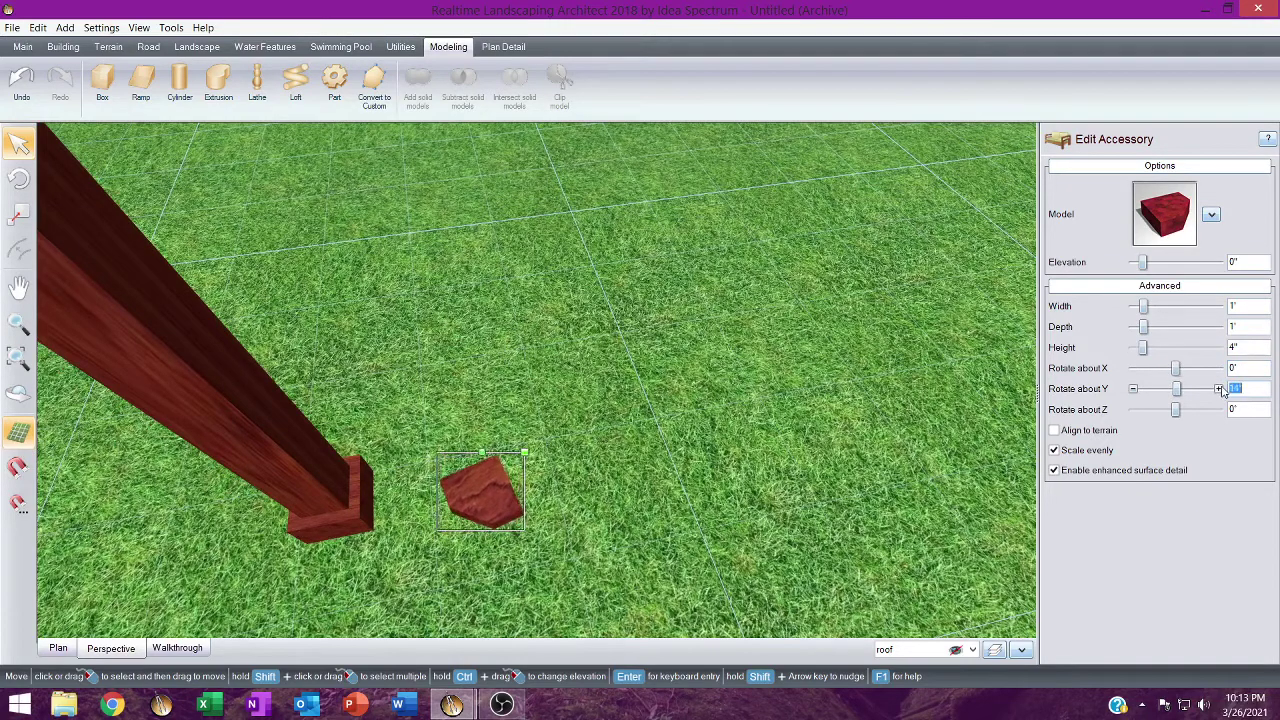
pyautogui.click(1219, 389)
# Rotate the angled end block to -90° about Z and -180° about Y.
pyautogui.click(1229, 411)
pyautogui.click(1229, 411)
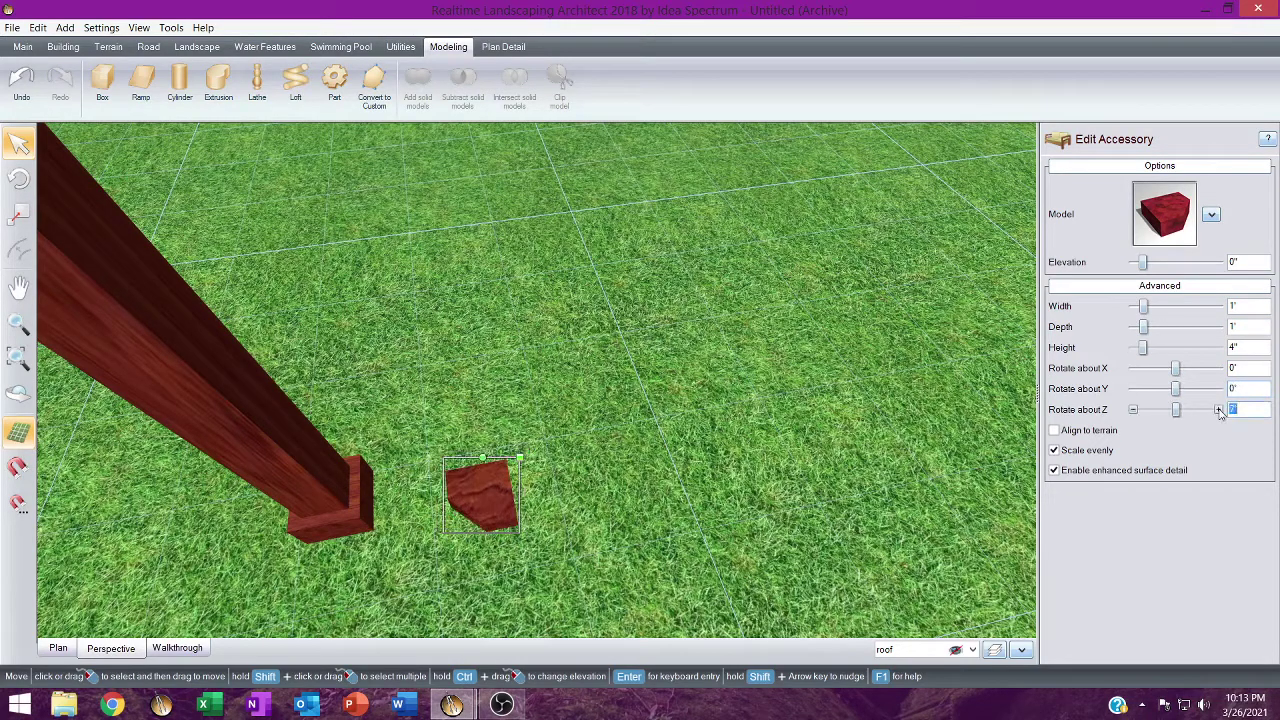
pyautogui.click(1229, 411)
pyautogui.click(1134, 410)
pyautogui.click(1134, 410)
pyautogui.click(1134, 410)
pyautogui.click(1134, 410)
pyautogui.click(1135, 411)
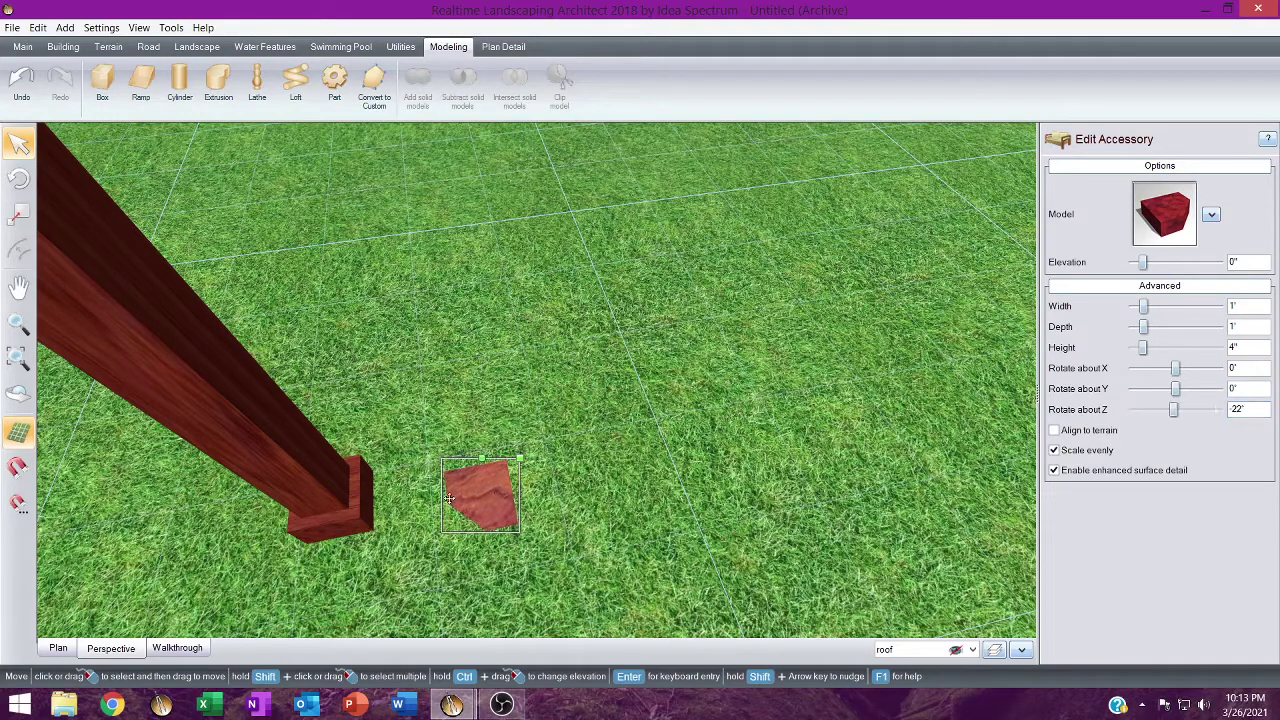
pyautogui.click(1134, 410)
pyautogui.click(1134, 410)
pyautogui.click(1134, 410)
pyautogui.click(1134, 410)
pyautogui.click(1134, 410)
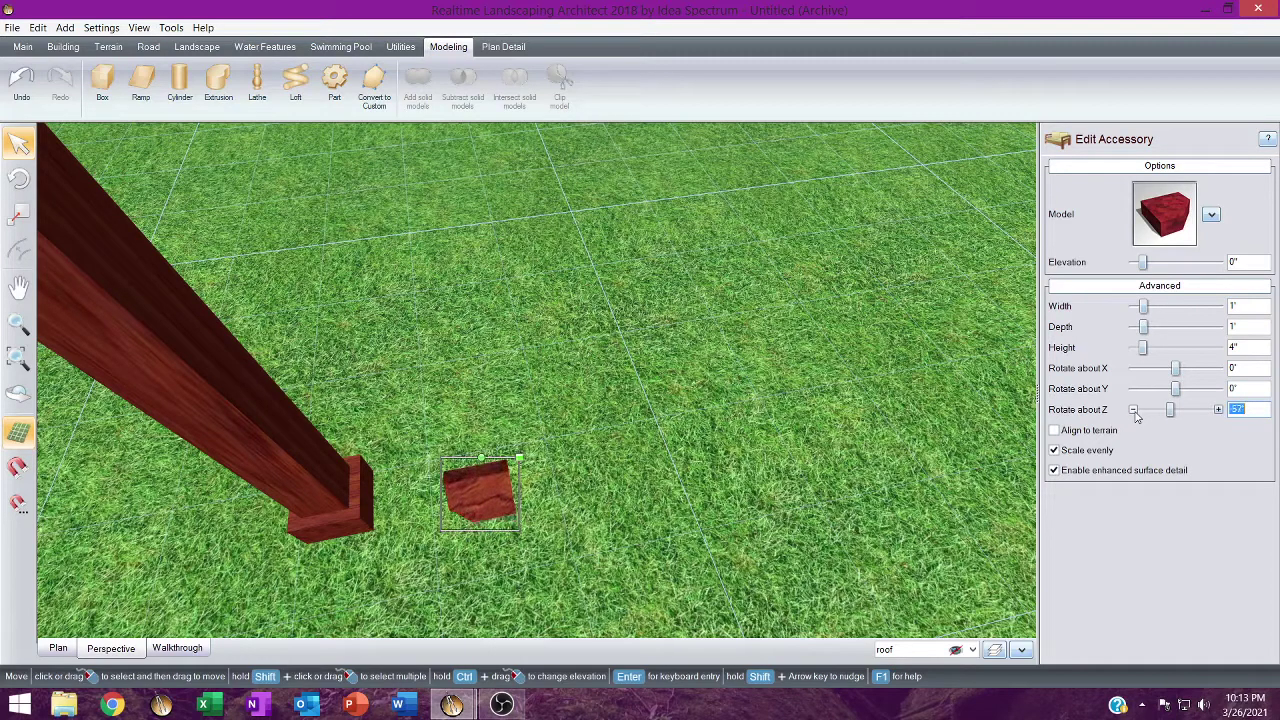
pyautogui.click(1134, 410)
pyautogui.click(1134, 410)
pyautogui.click(1134, 410)
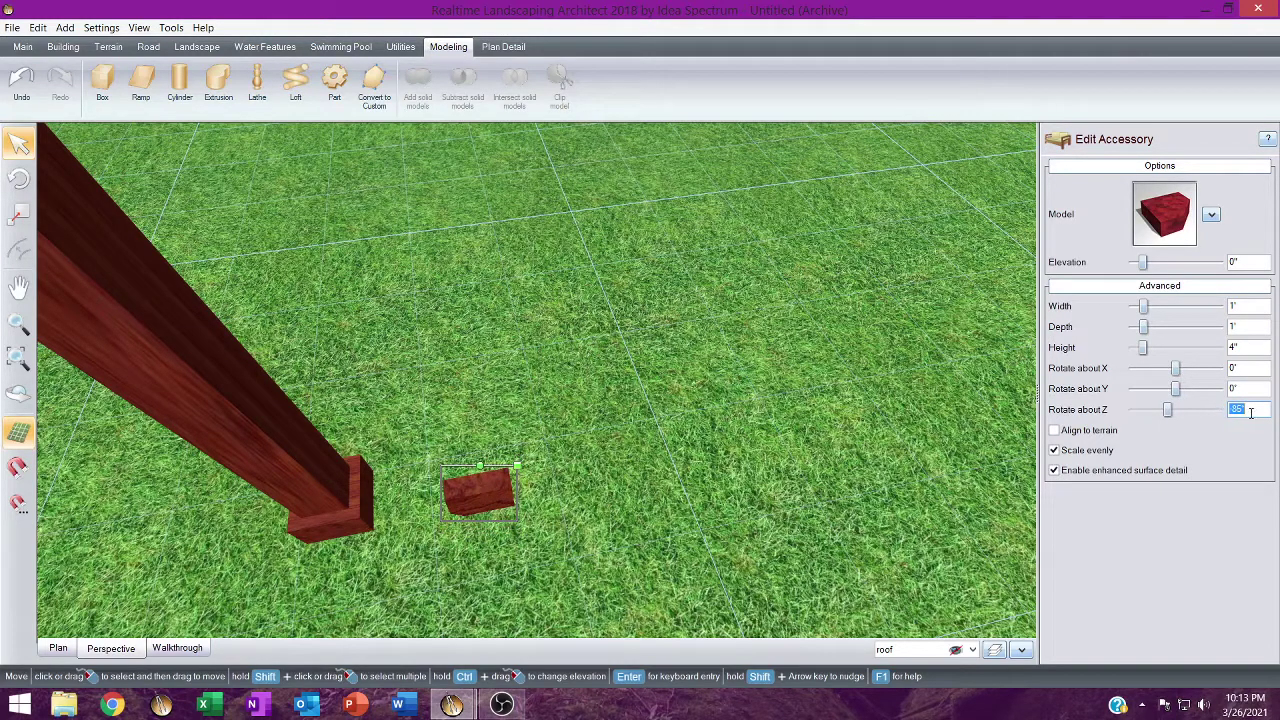
pyautogui.press('Return')
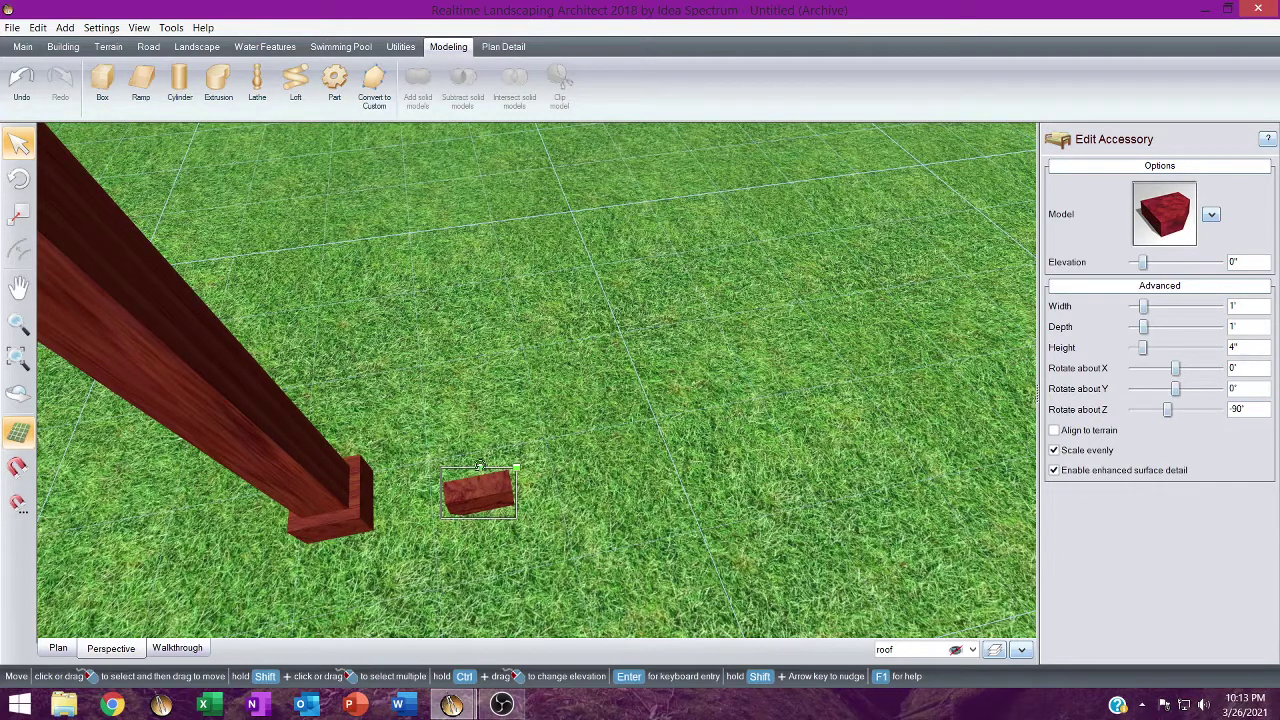
pyautogui.moveTo(480, 466); pyautogui.dragTo(484, 576)
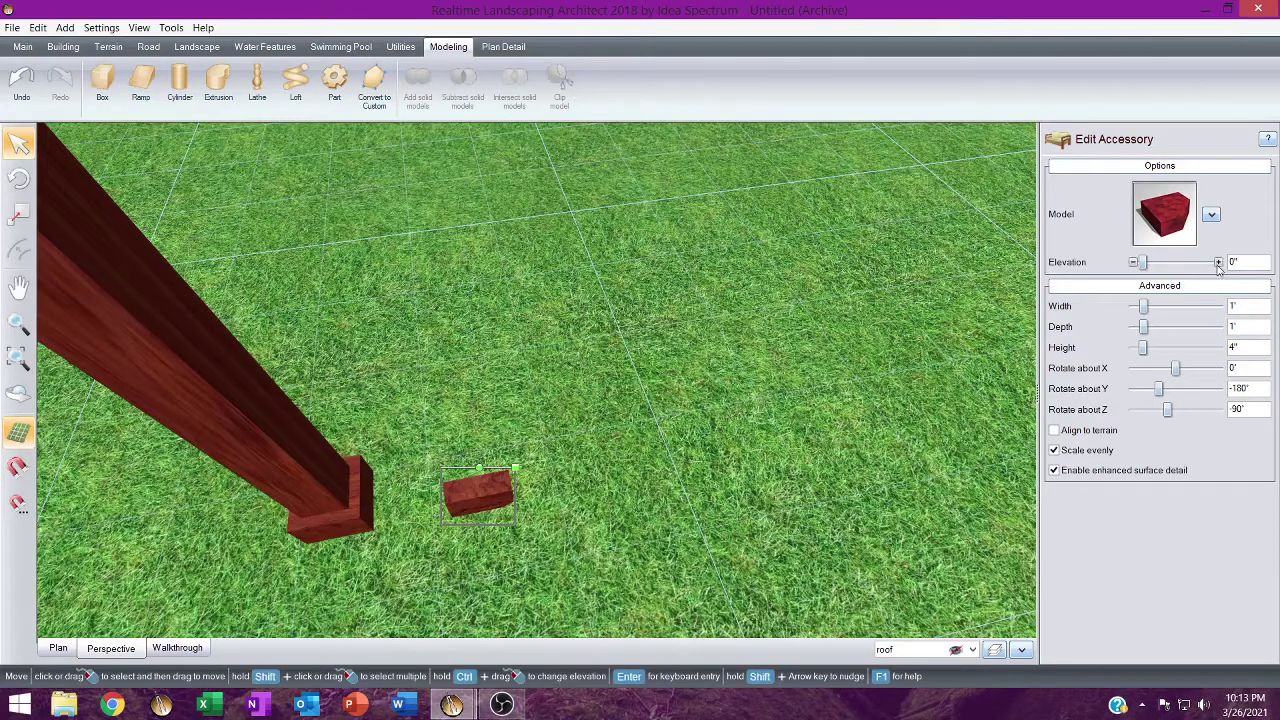
# Raise the angled end block to an elevation of 8'-4" so it is level with the side beam.
pyautogui.moveTo(1219, 262); pyautogui.dragTo(1219, 262)
pyautogui.scroll(-4, 897, 319)
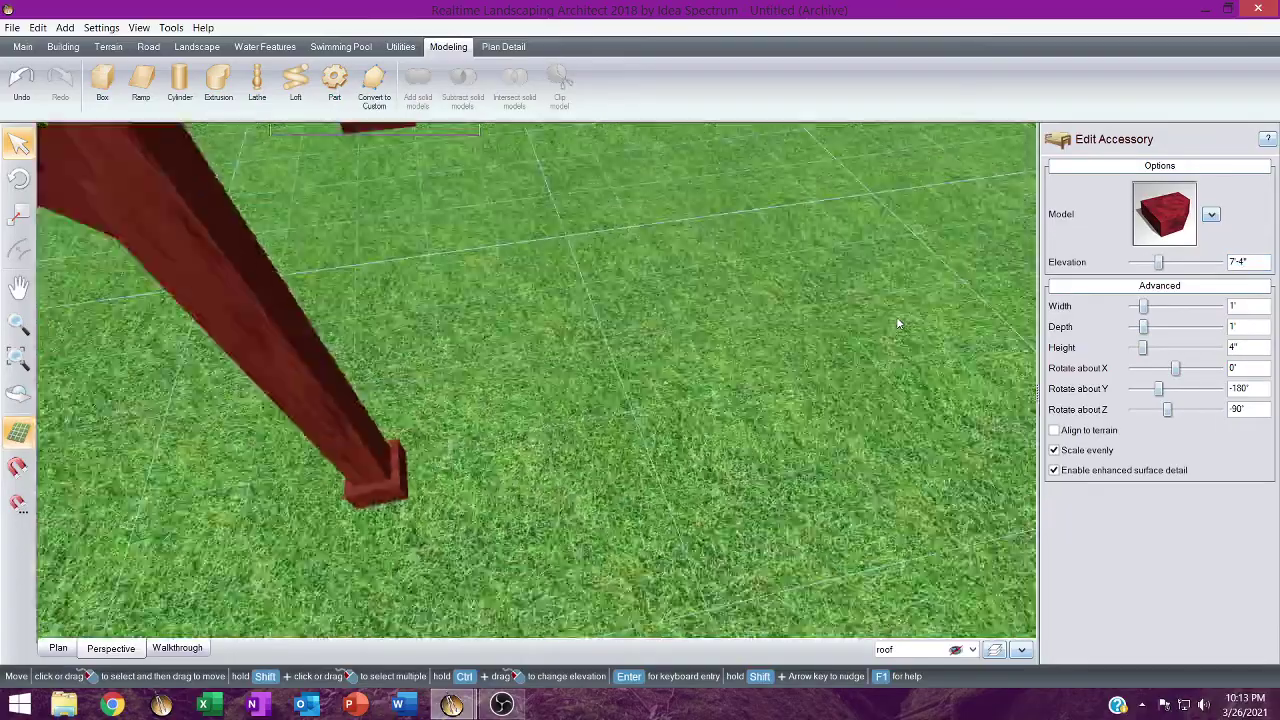
pyautogui.moveTo(897, 319); pyautogui.dragTo(839, 306, button='middle')
pyautogui.scroll(2, 841, 303)
pyautogui.scroll(-6, 842, 302)
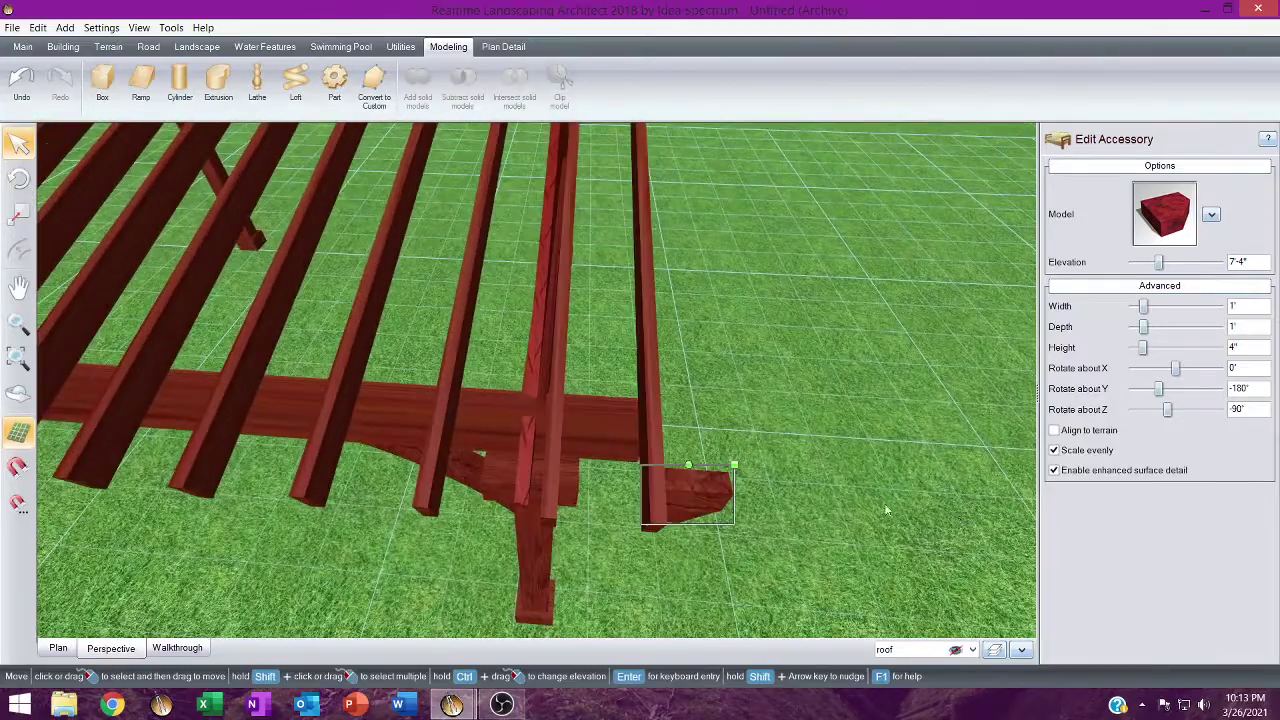
pyautogui.moveTo(886, 509); pyautogui.dragTo(866, 443, button='middle')
pyautogui.moveTo(757, 426); pyautogui.dragTo(782, 520, button='right')
pyautogui.scroll(2, 782, 520)
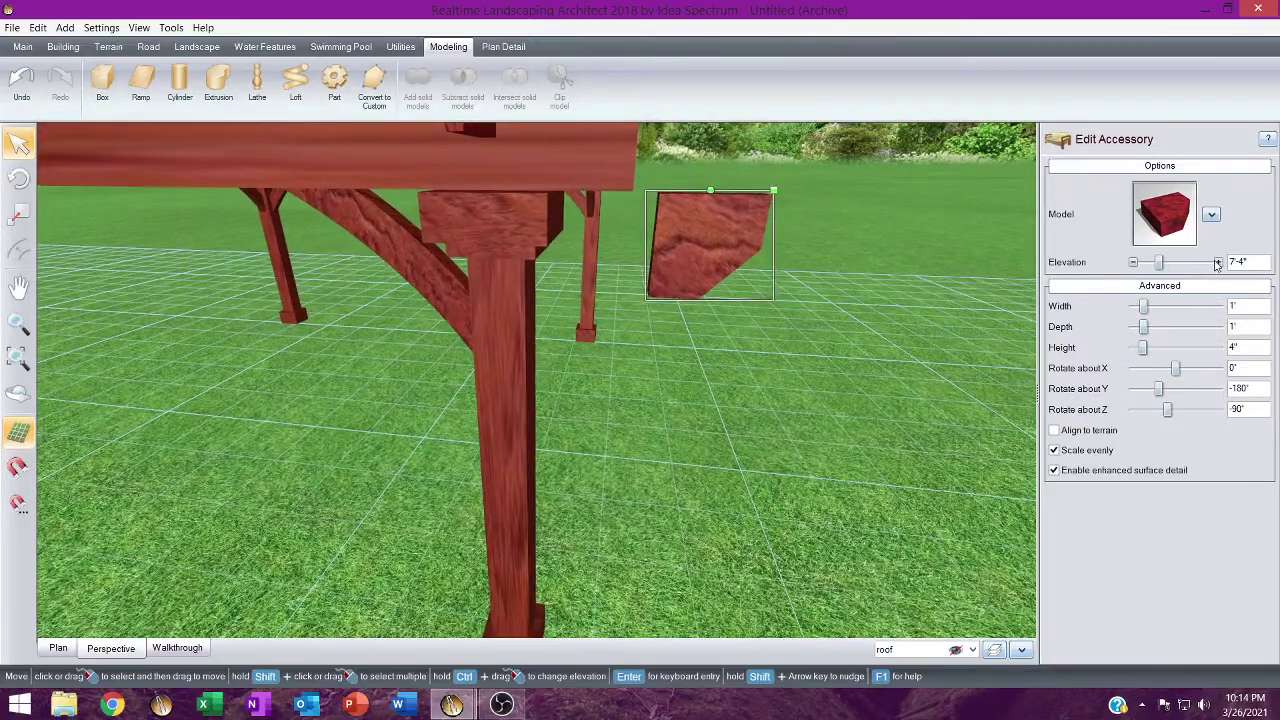
pyautogui.click(1218, 262)
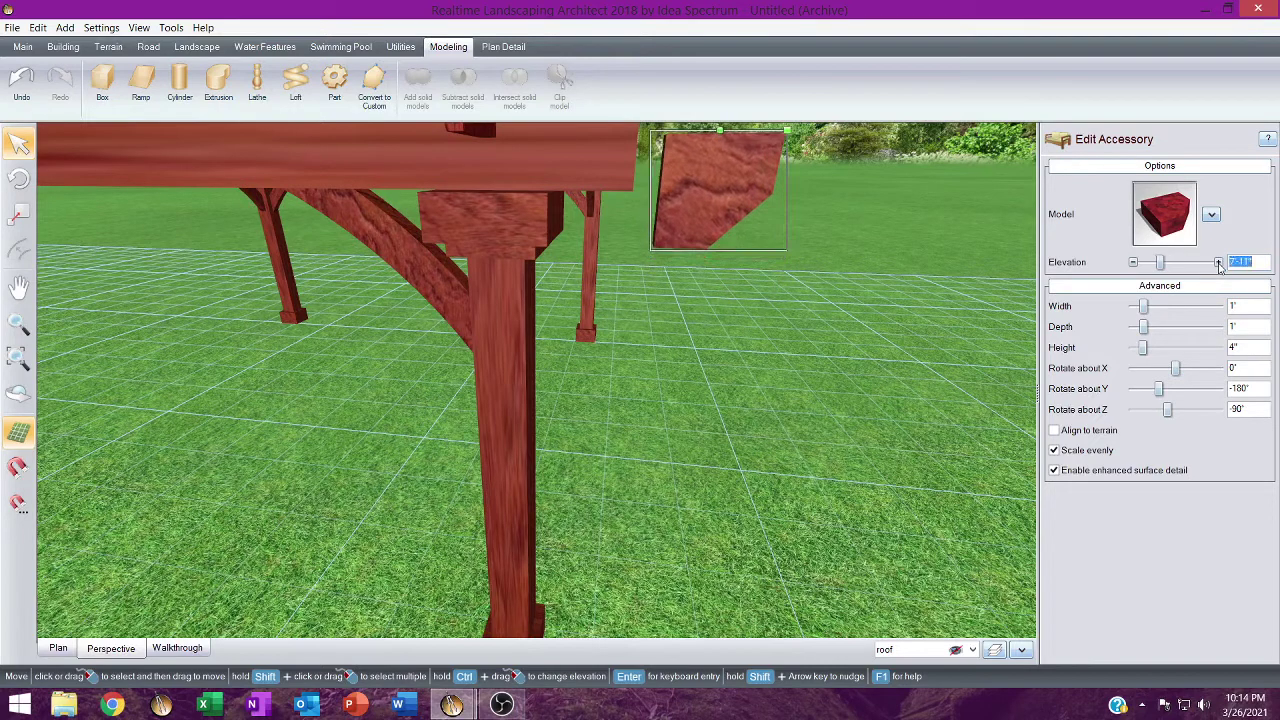
pyautogui.click(1219, 264)
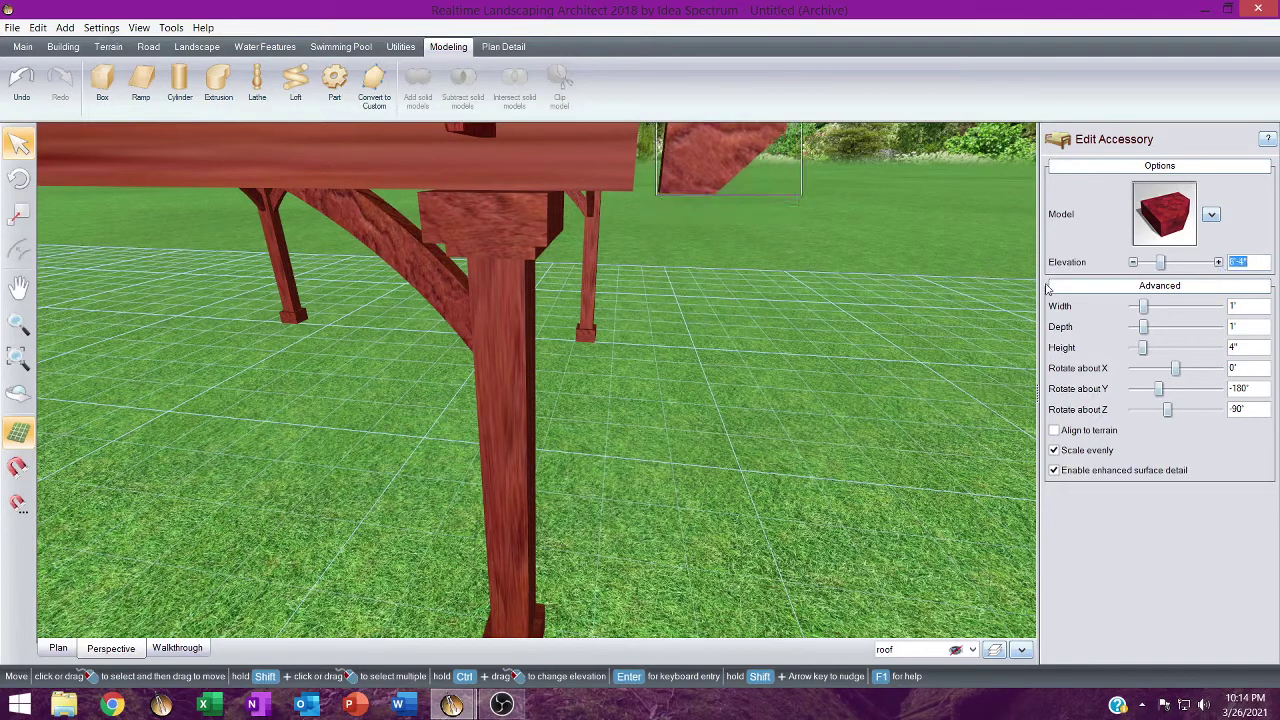
# Move the angled end block flush against the end of the side beam.
pyautogui.moveTo(686, 191); pyautogui.dragTo(656, 182)
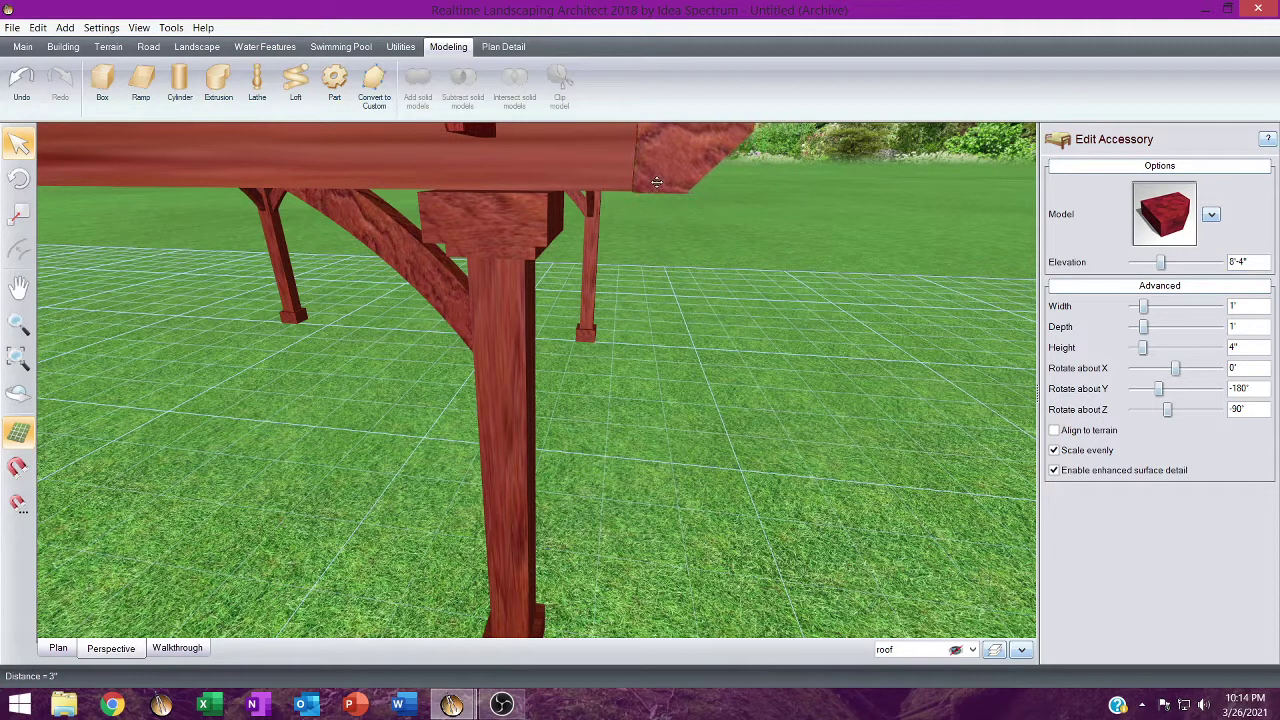
pyautogui.scroll(5, 651, 194)
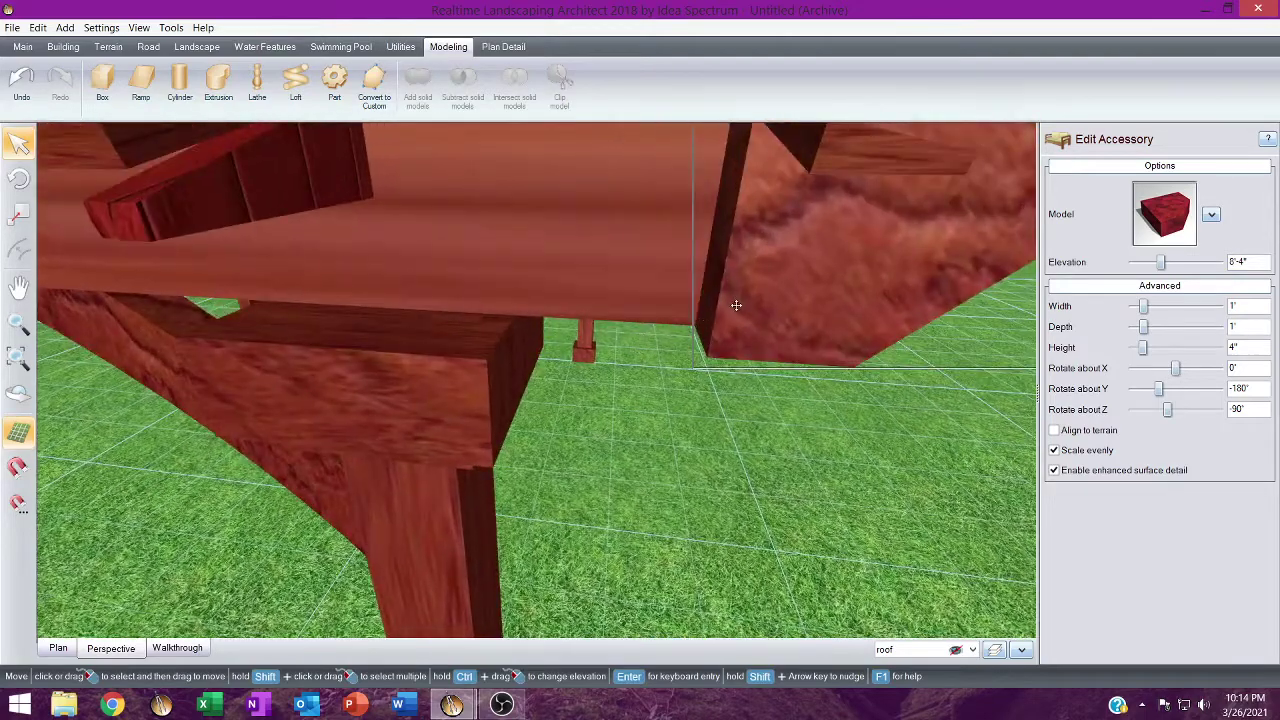
pyautogui.moveTo(736, 305); pyautogui.dragTo(717, 280)
pyautogui.rightClick(717, 280)
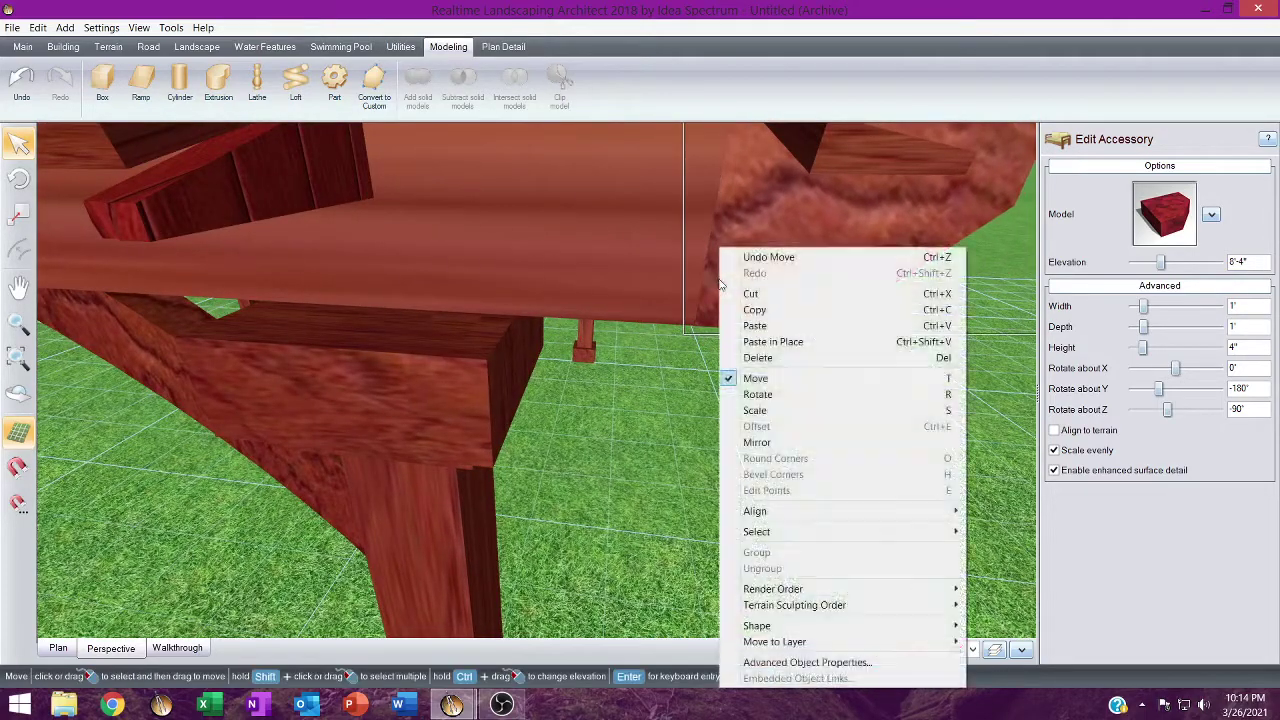
pyautogui.click(701, 400)
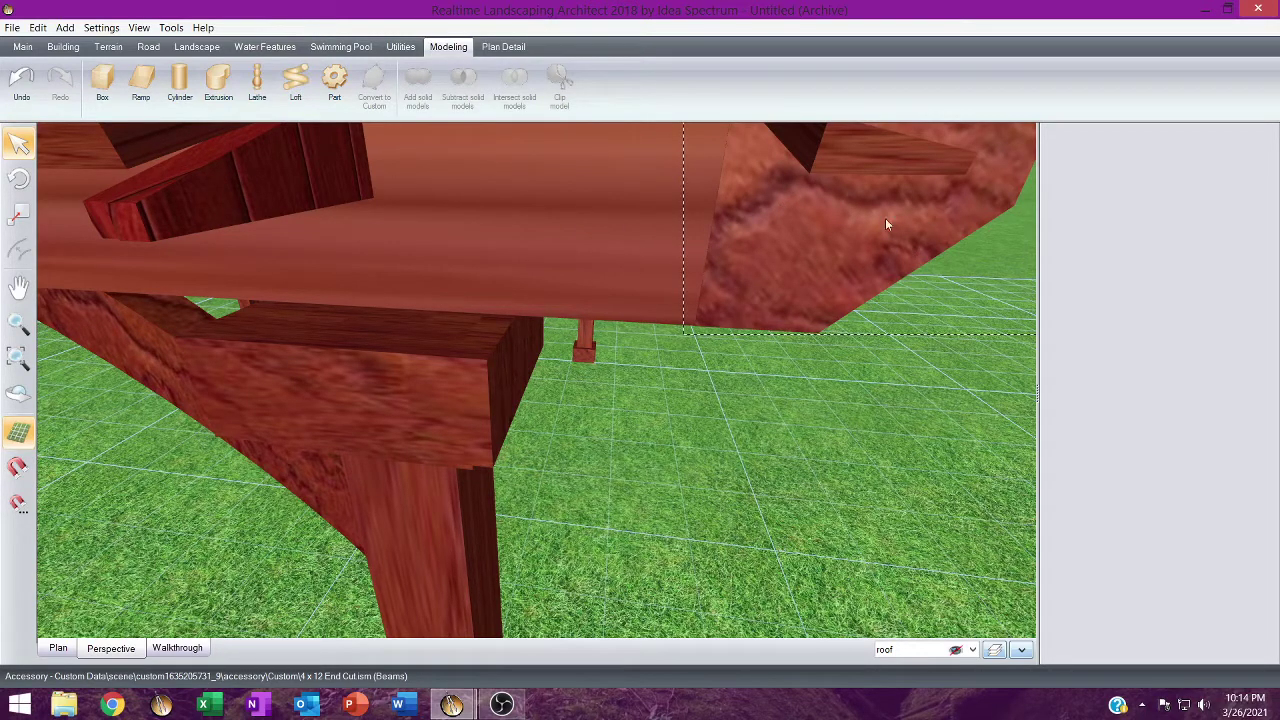
# Select the board-textured gable ramps together and raise them to an elevation of 8'-11".
pyautogui.moveTo(763, 267); pyautogui.dragTo(725, 215, button='middle')
pyautogui.scroll(-3, 725, 215)
pyautogui.moveTo(725, 215); pyautogui.dragTo(217, 537, button='right')
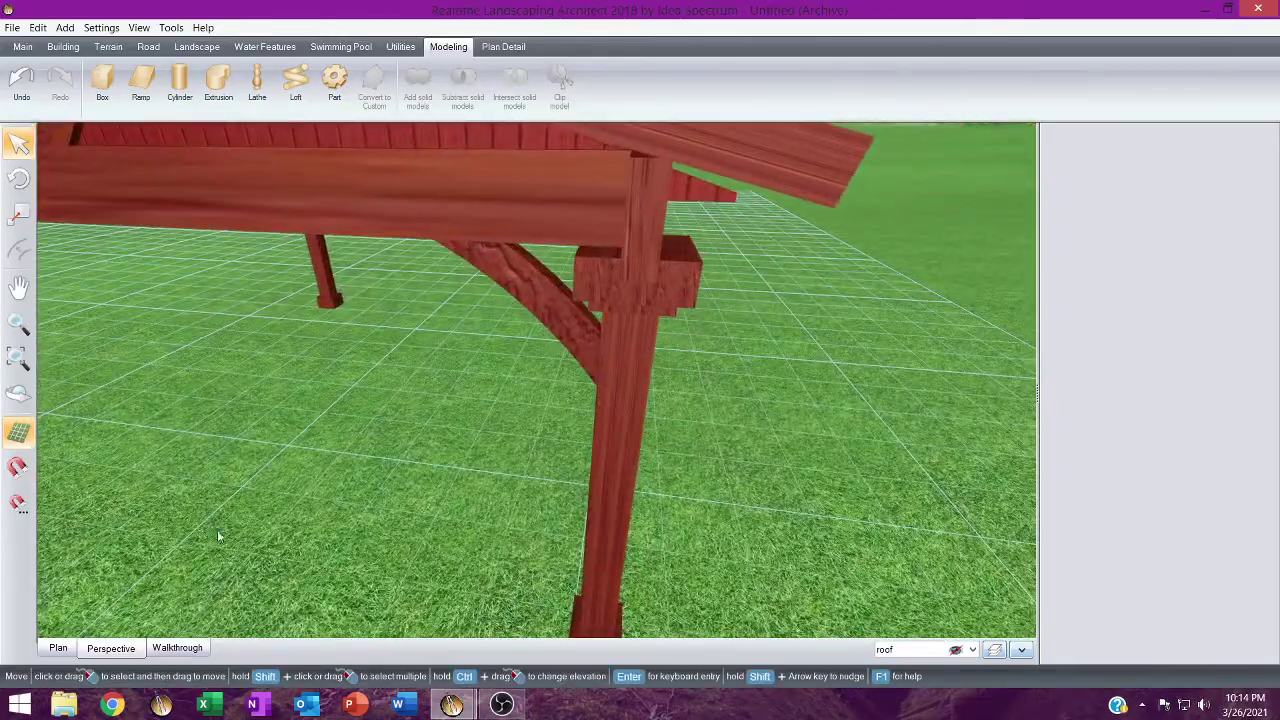
pyautogui.click(692, 191)
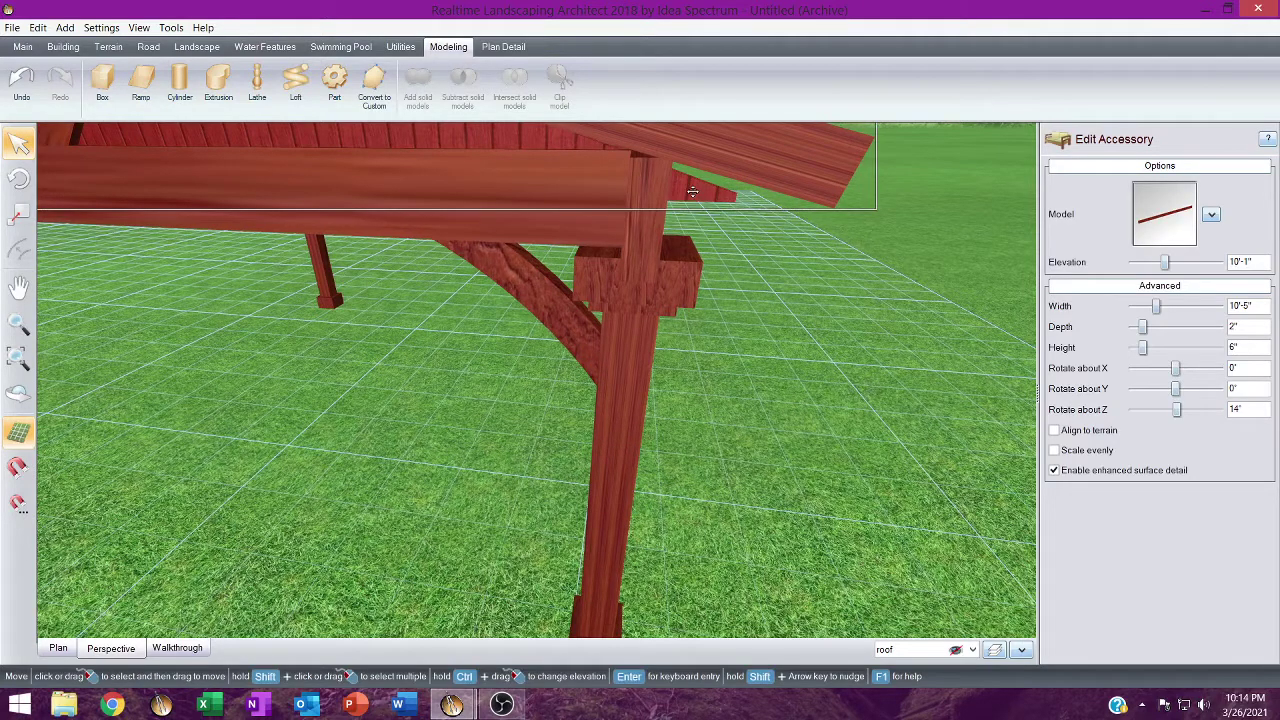
pyautogui.click(692, 191)
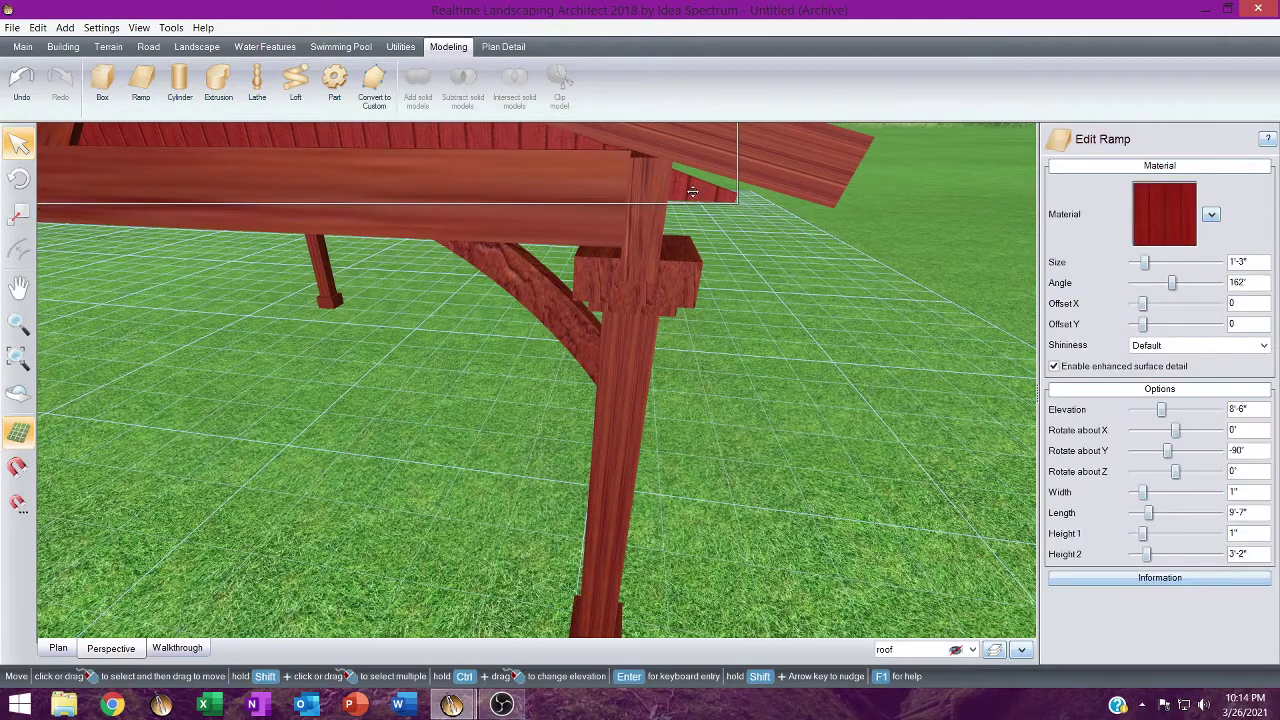
pyautogui.keyDown('shift'); pyautogui.click(692, 191); pyautogui.keyUp('shift')
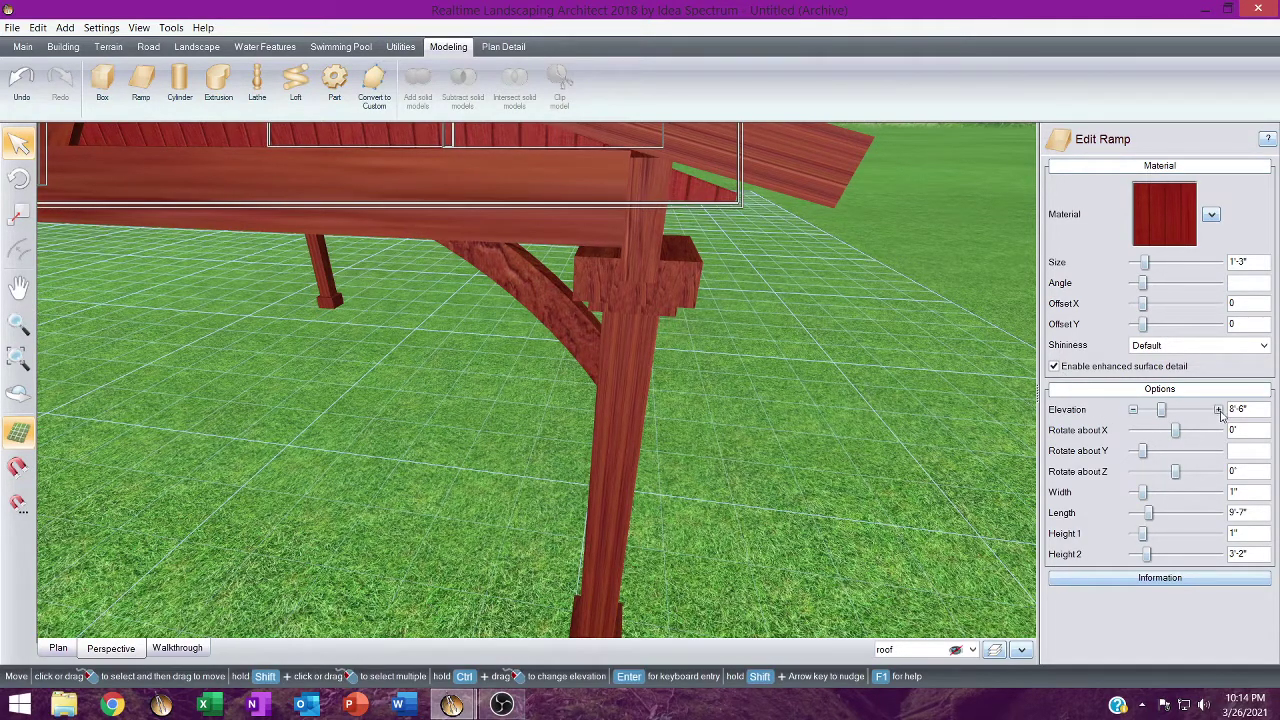
pyautogui.click(1218, 410)
pyautogui.click(1218, 410)
pyautogui.click(1218, 410)
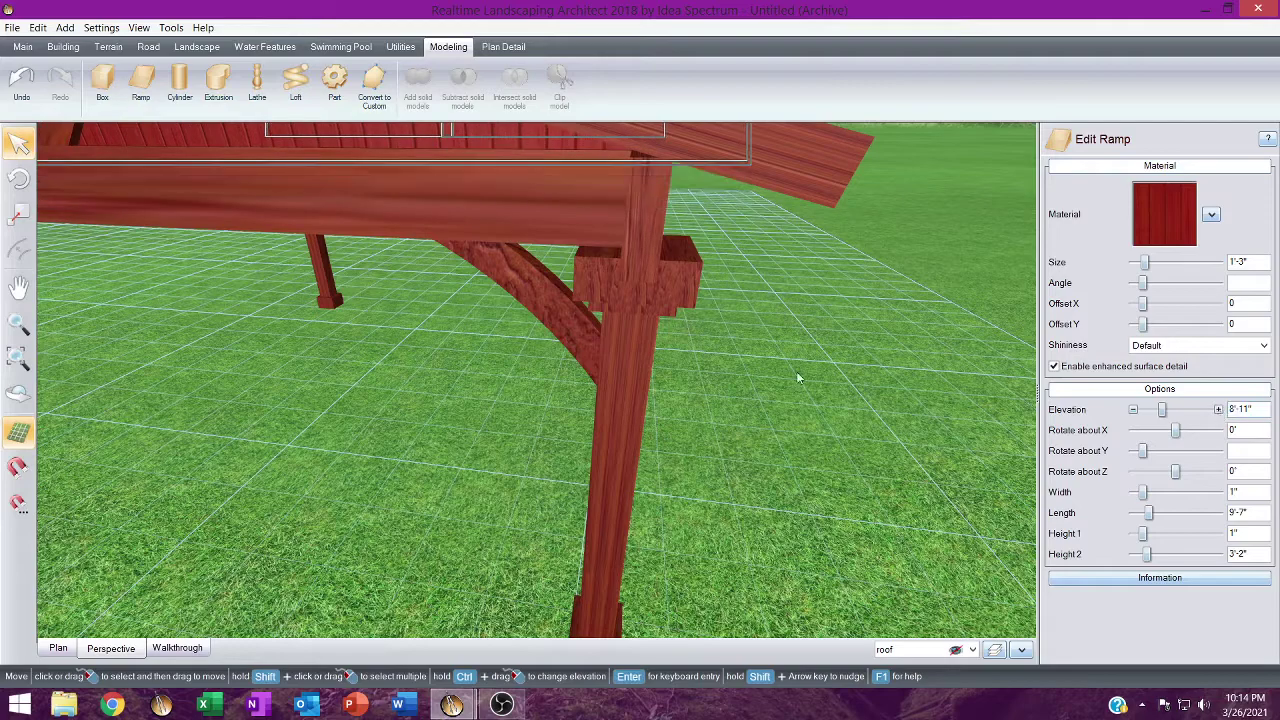
# Paste a copy of the angled end block and move it against the matching end of the other side beam.
pyautogui.moveTo(518, 256); pyautogui.dragTo(490, 300, button='middle')
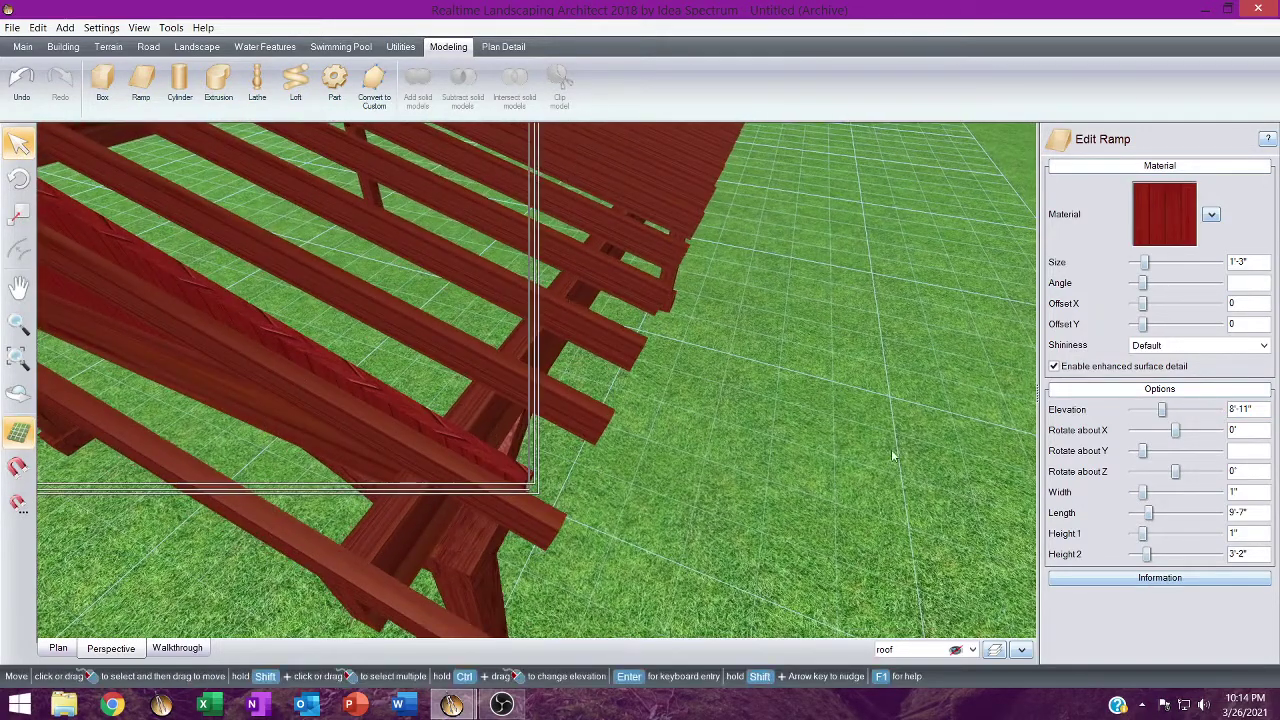
pyautogui.moveTo(611, 426); pyautogui.dragTo(651, 440, button='middle')
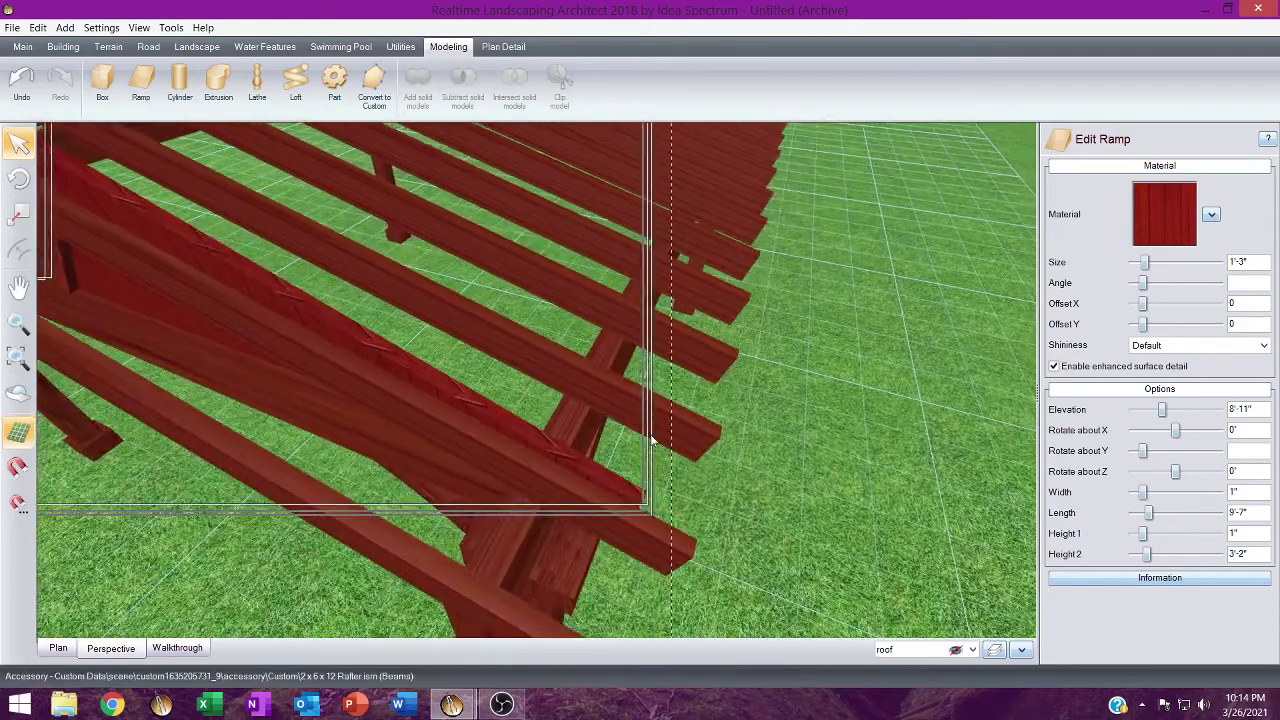
pyautogui.moveTo(613, 497); pyautogui.dragTo(506, 426, button='middle')
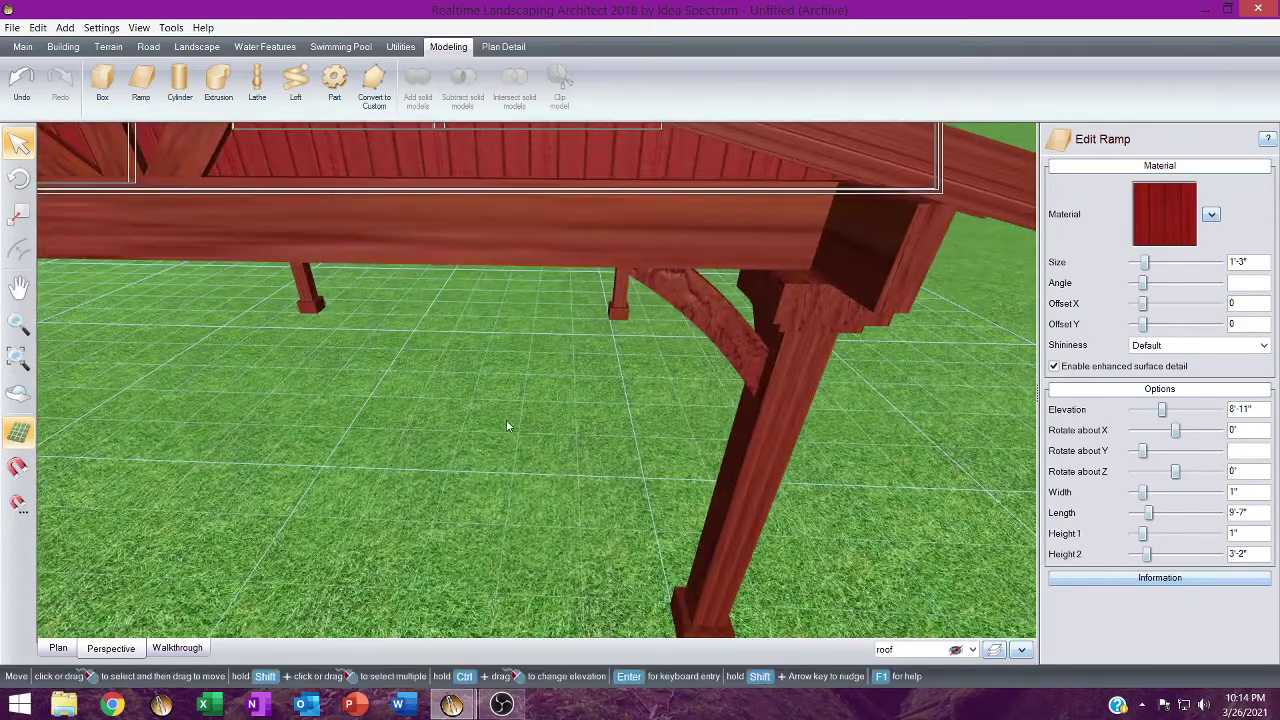
pyautogui.moveTo(537, 191); pyautogui.dragTo(298, 493, button='middle')
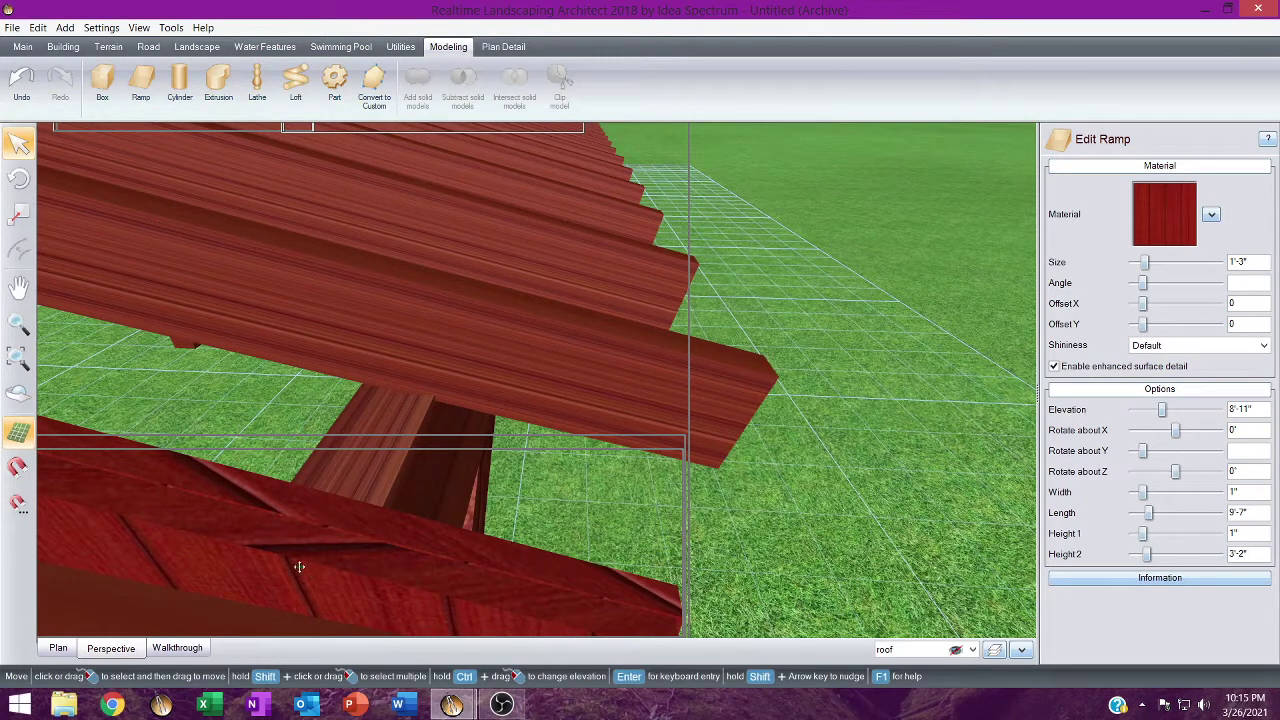
pyautogui.moveTo(319, 553); pyautogui.dragTo(643, 461, button='middle')
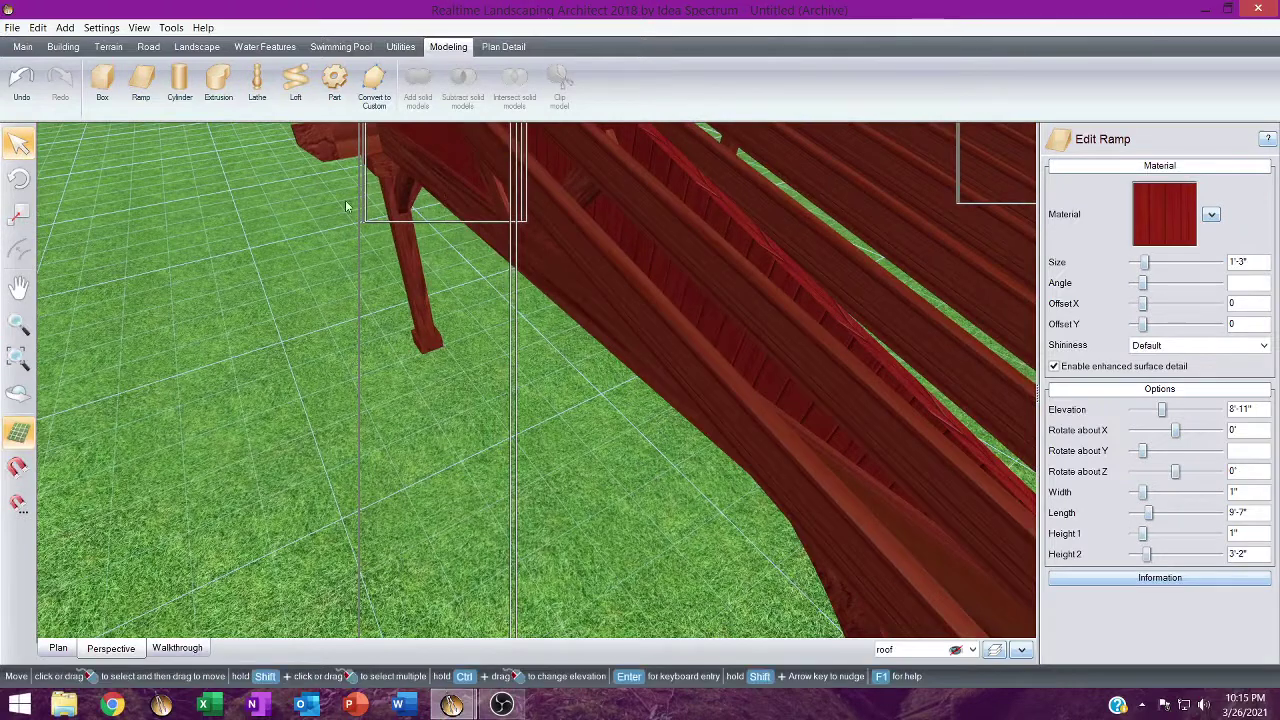
pyautogui.click(322, 149)
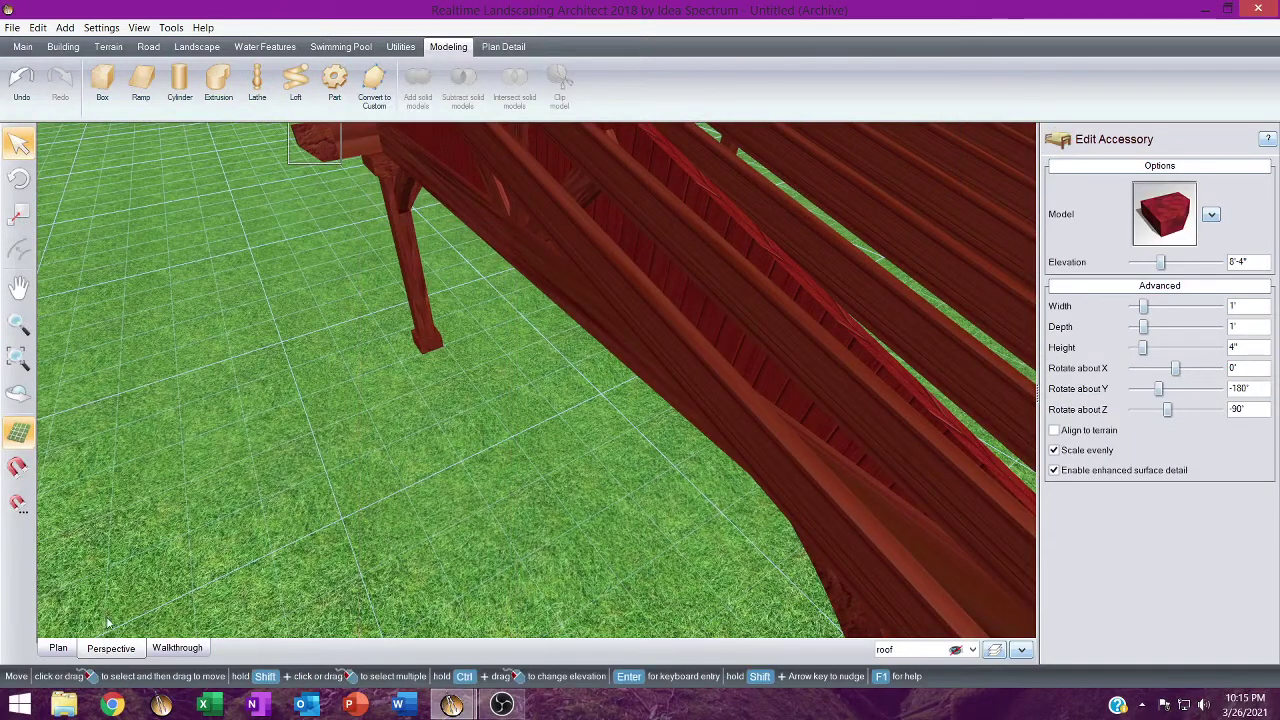
pyautogui.hotkey('ctrl', 'v')
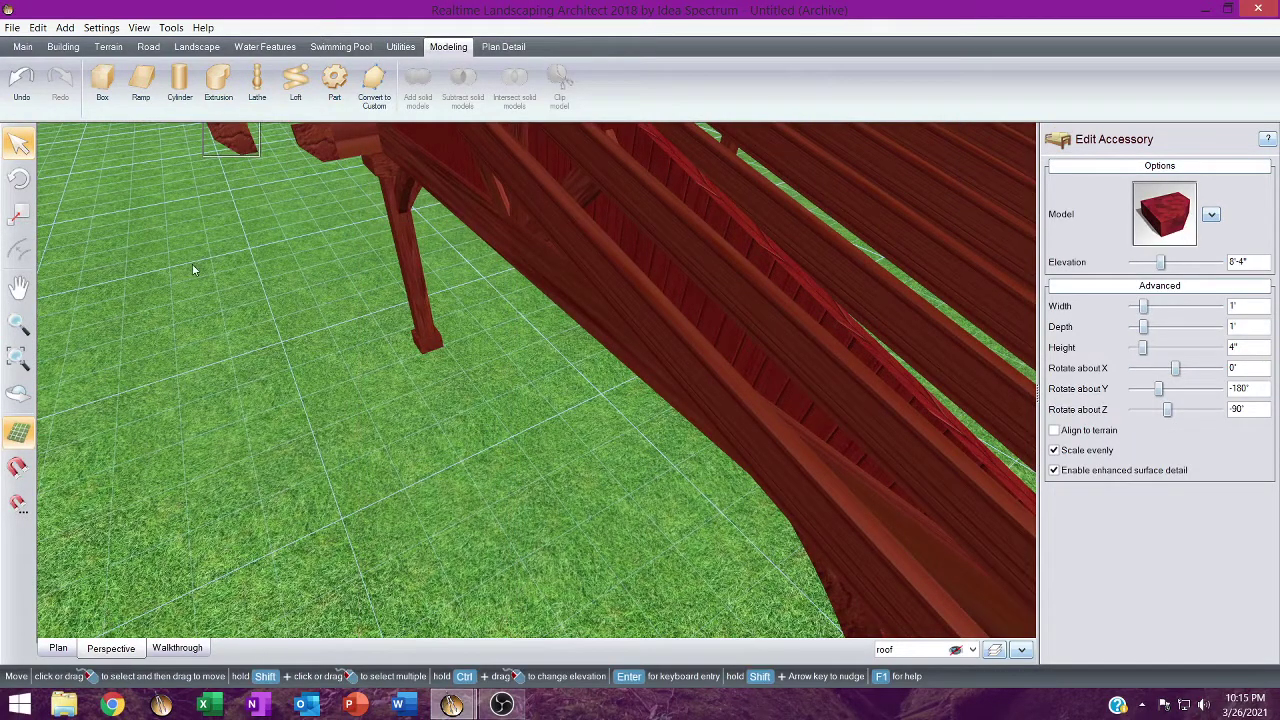
pyautogui.scroll(-3, 545, 612)
pyautogui.moveTo(228, 143); pyautogui.dragTo(653, 388)
pyautogui.moveTo(653, 390); pyautogui.dragTo(563, 371, button='right')
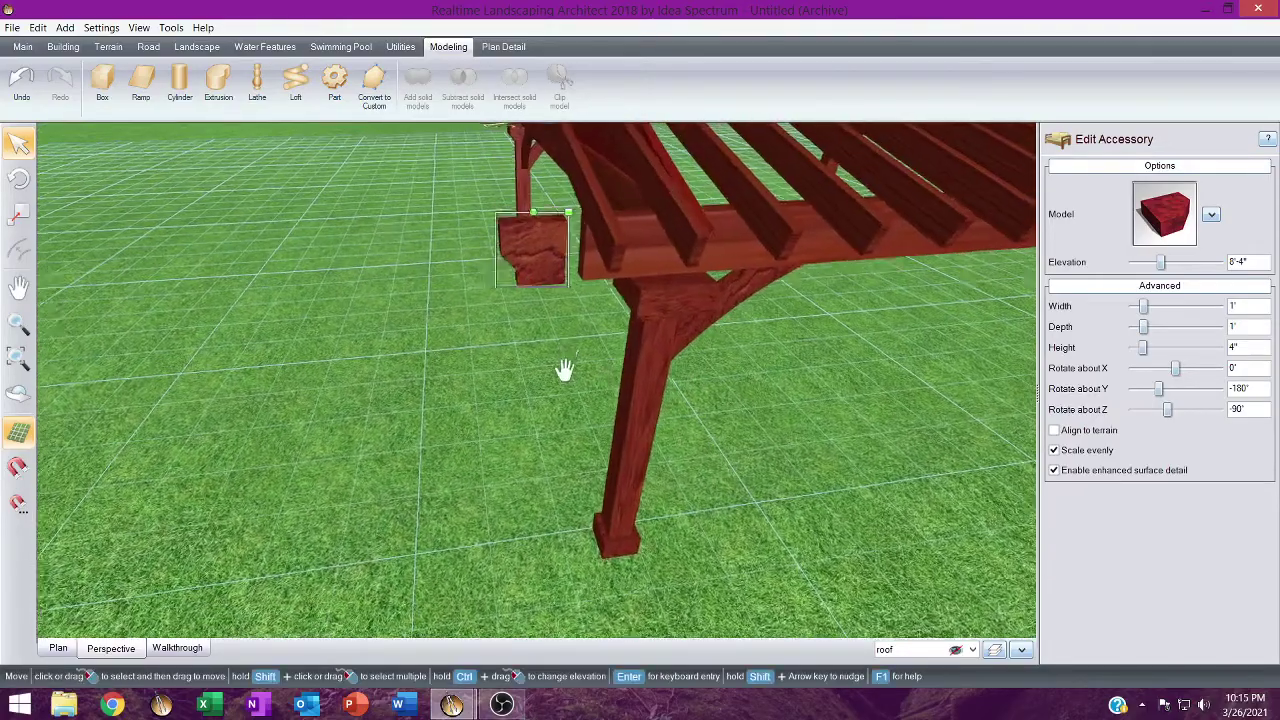
pyautogui.moveTo(563, 371); pyautogui.dragTo(555, 538, button='middle')
pyautogui.moveTo(548, 498); pyautogui.dragTo(586, 487)
# In plan view, move the end block at the 36' side beam slightly inward so it overlaps the beam's end and lines up with it.
pyautogui.click(59, 649)
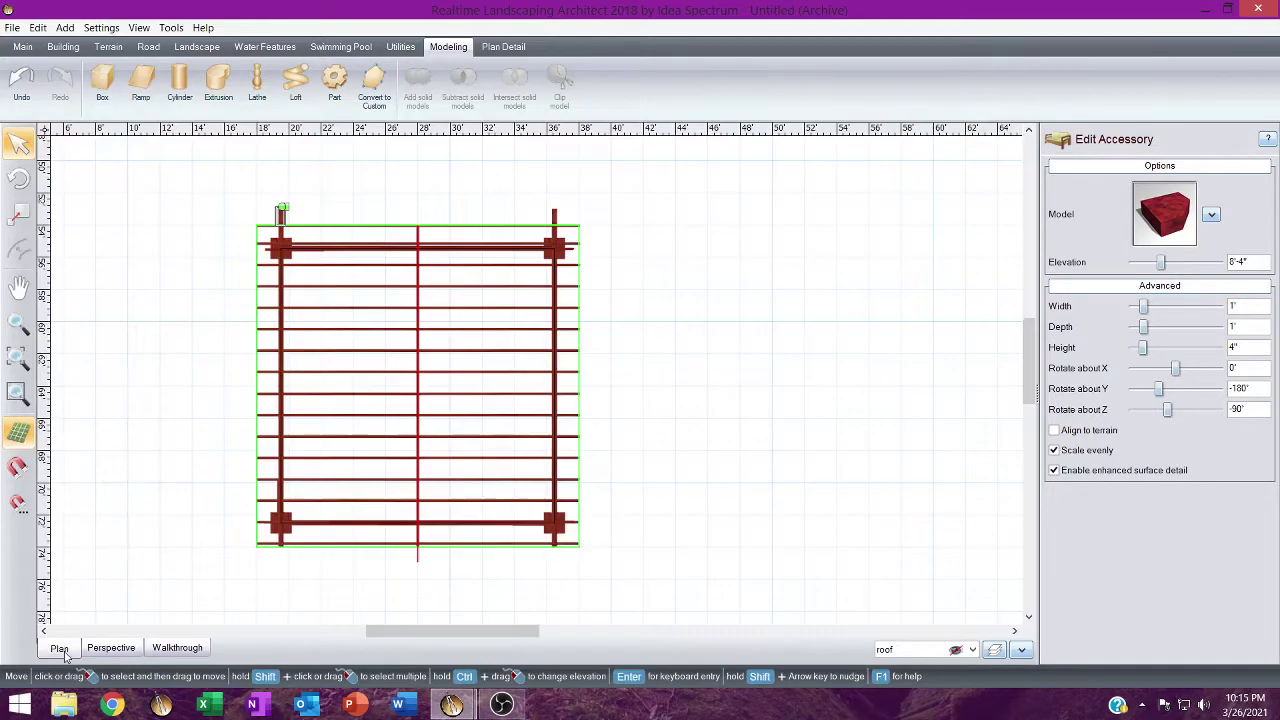
pyautogui.scroll(1, 648, 496)
pyautogui.scroll(3, 644, 518)
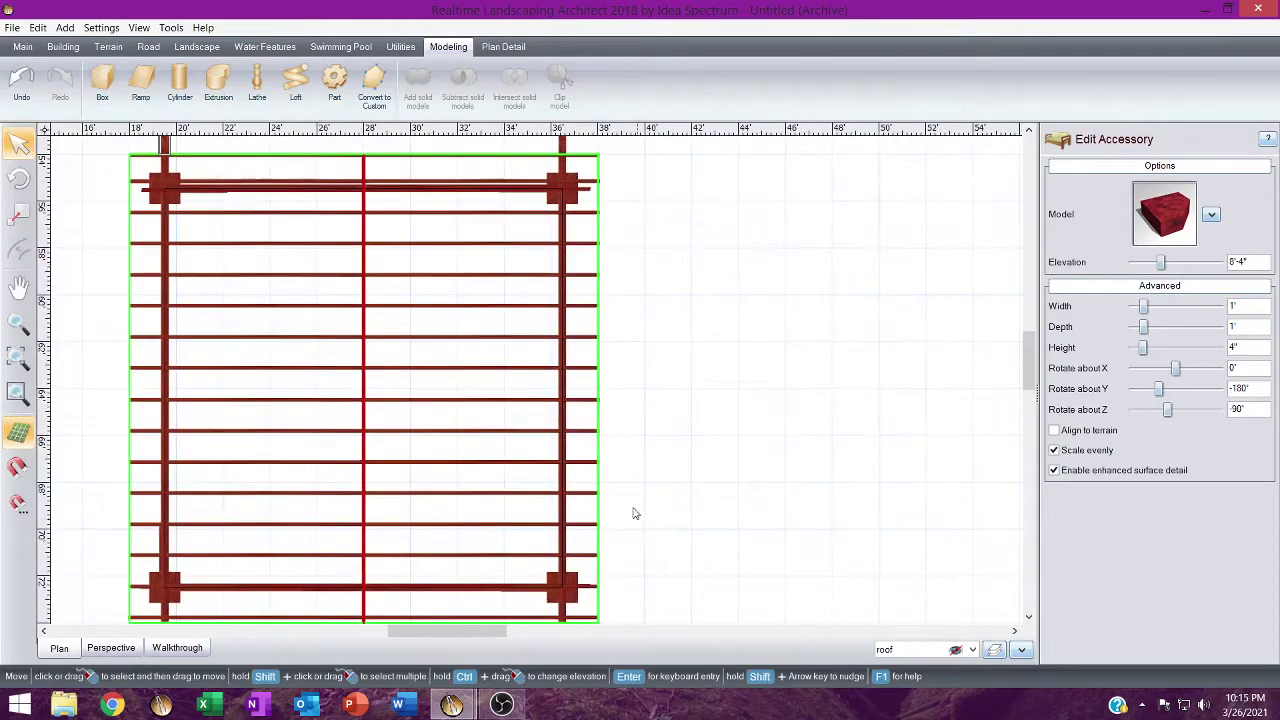
pyautogui.scroll(3, 706, 177)
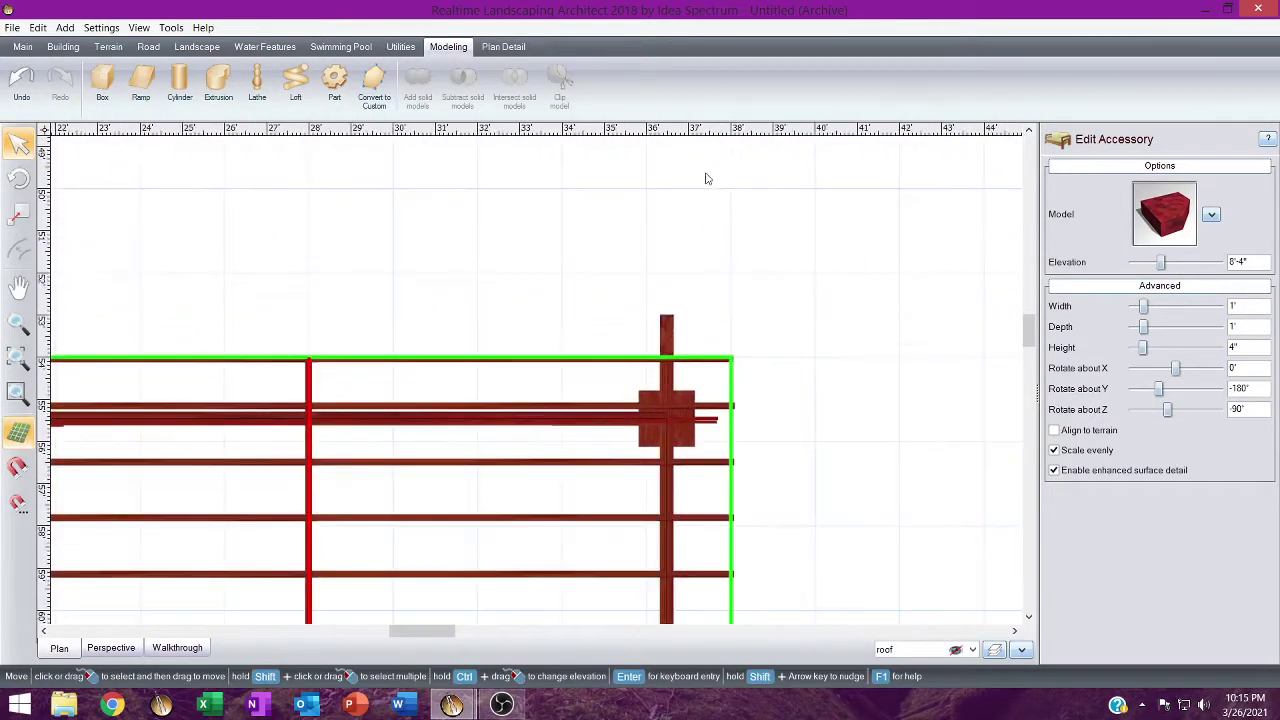
pyautogui.moveTo(768, 290); pyautogui.dragTo(762, 295)
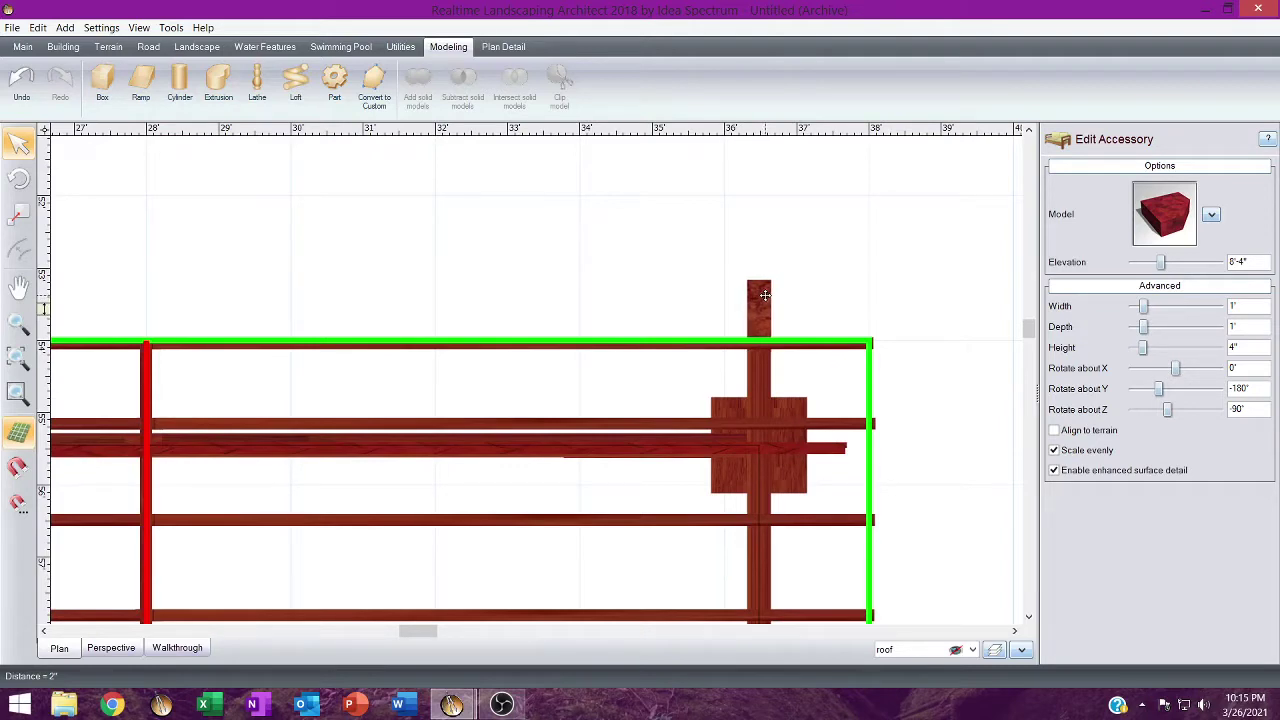
pyautogui.moveTo(763, 294); pyautogui.dragTo(763, 294)
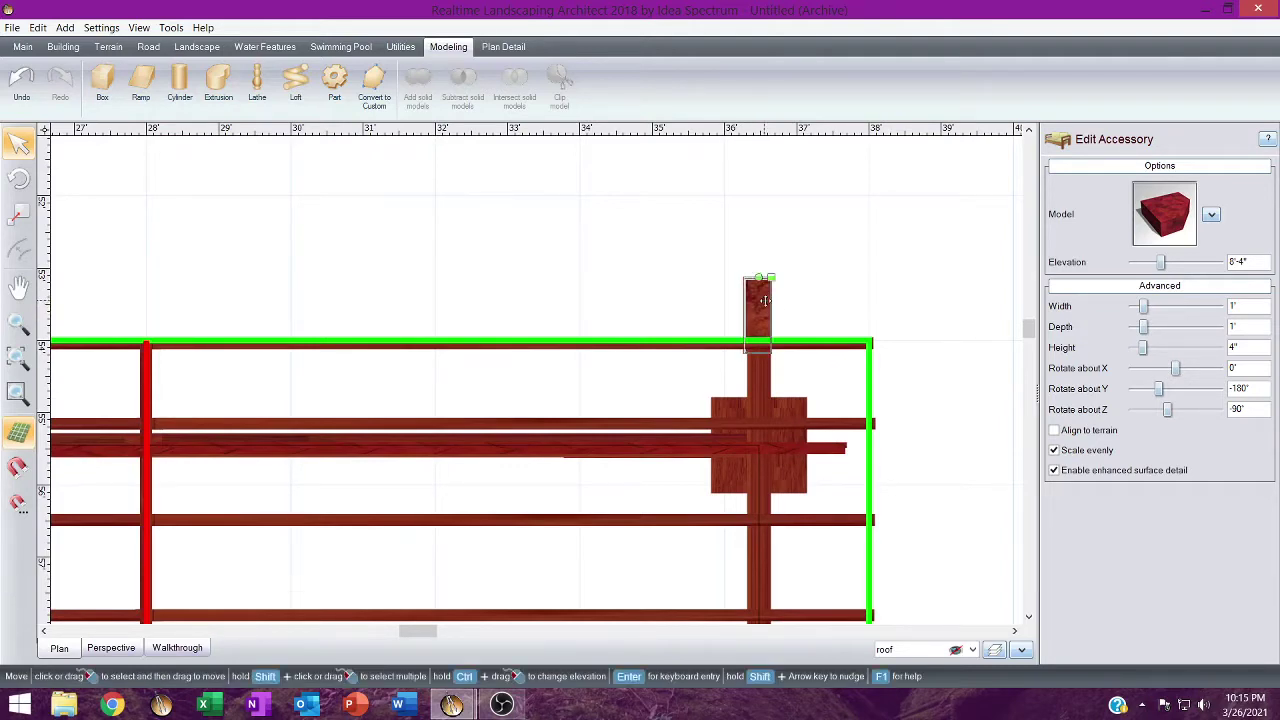
pyautogui.scroll(4, 766, 394)
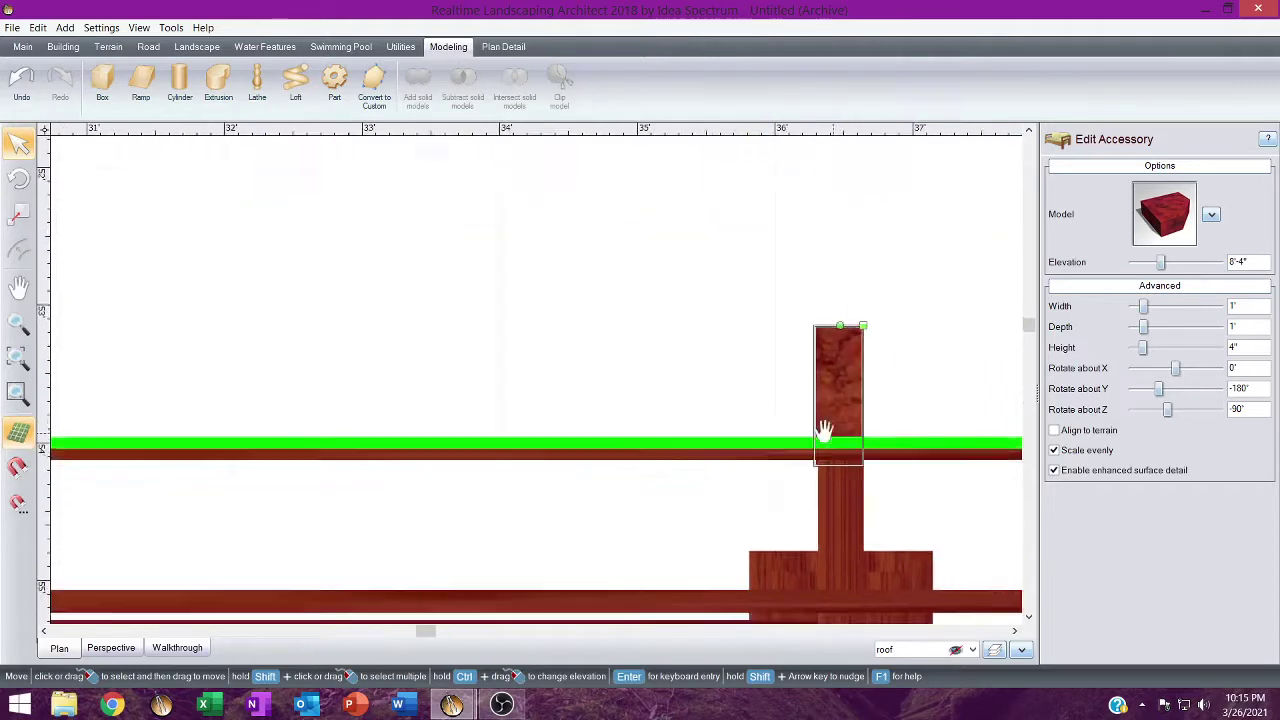
pyautogui.moveTo(824, 431); pyautogui.dragTo(782, 430, button='middle')
pyautogui.moveTo(766, 419); pyautogui.dragTo(768, 419)
# Move the end block on the other side beam, near 19', inward to overlap its beam end by the same small amount.
pyautogui.moveTo(374, 451); pyautogui.dragTo(957, 400, button='middle')
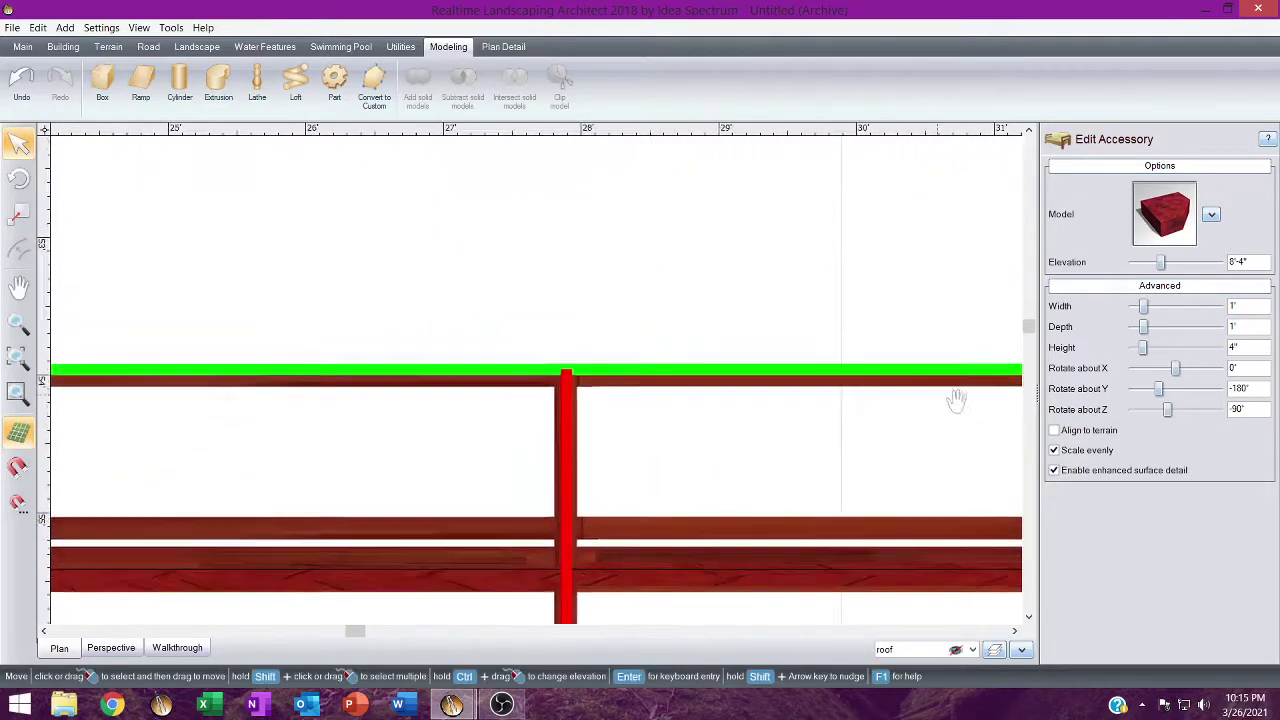
pyautogui.moveTo(130, 400); pyautogui.dragTo(617, 427, button='middle')
pyautogui.click(561, 363)
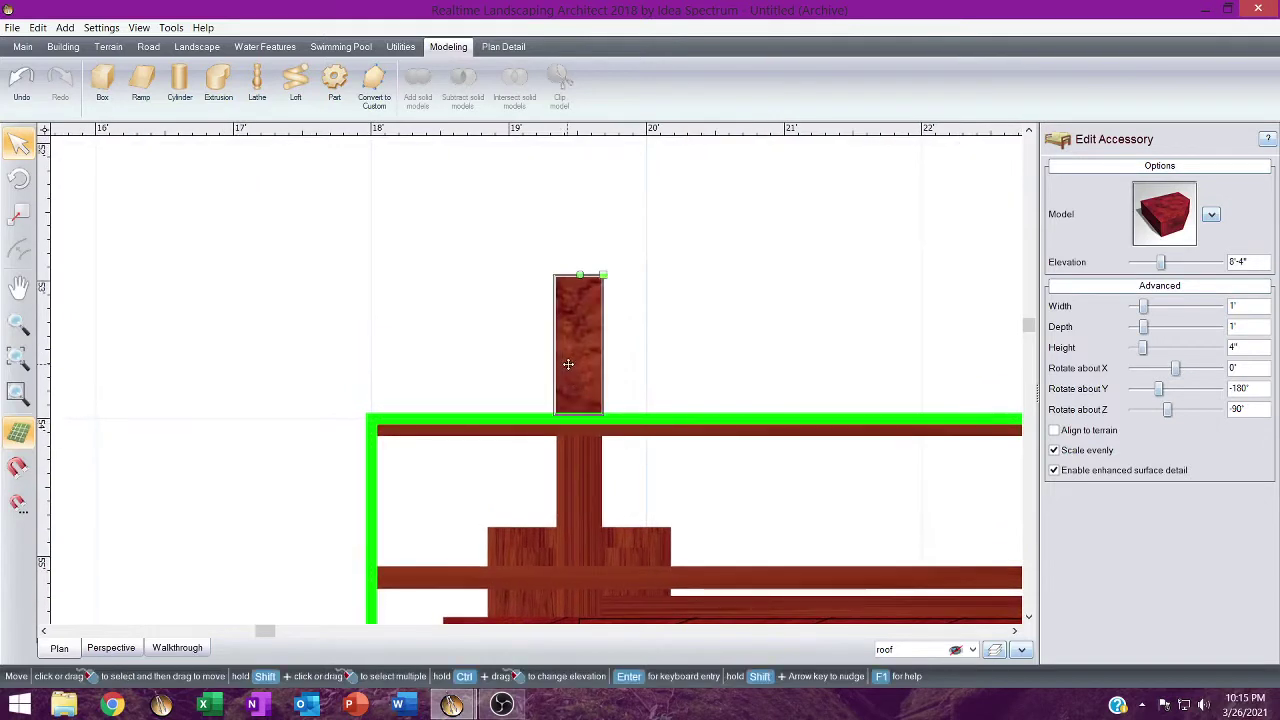
pyautogui.moveTo(568, 364); pyautogui.dragTo(568, 389)
pyautogui.scroll(5, 566, 374)
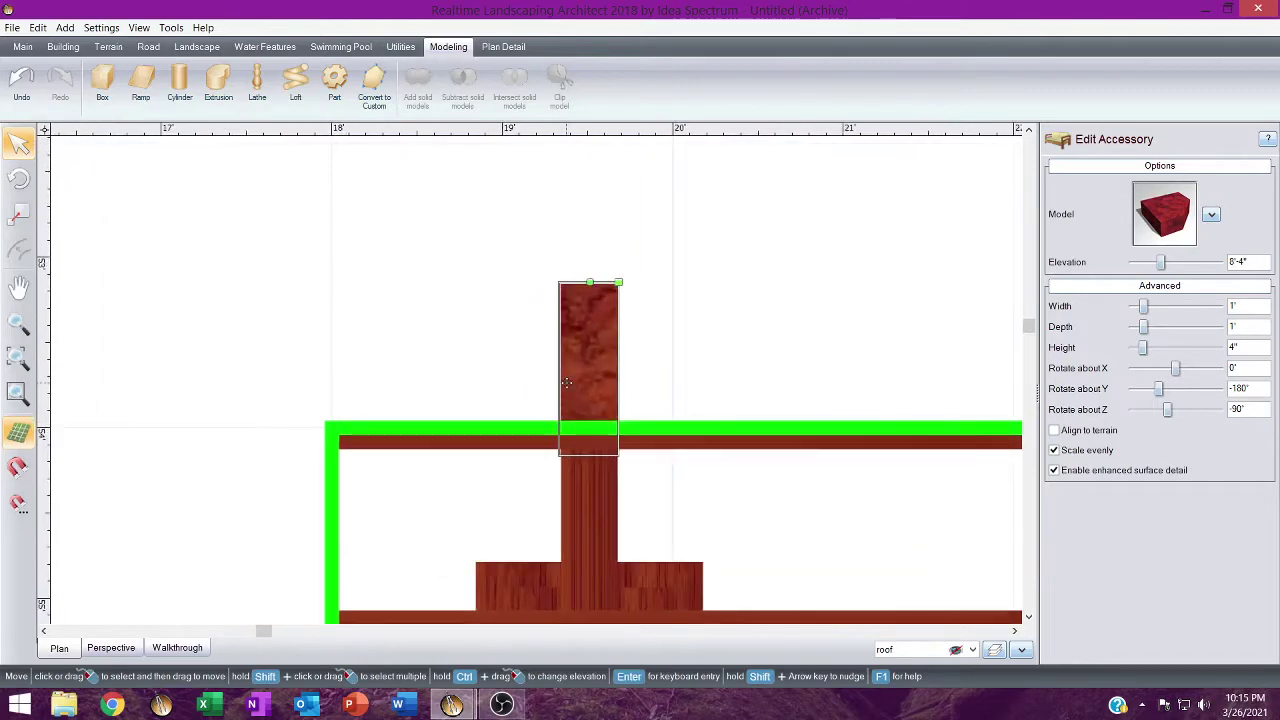
# Rotate the pair of end blocks to 0° about Y and fit each one onto the opposite end of its side beam.
pyautogui.scroll(-8, 576, 403)
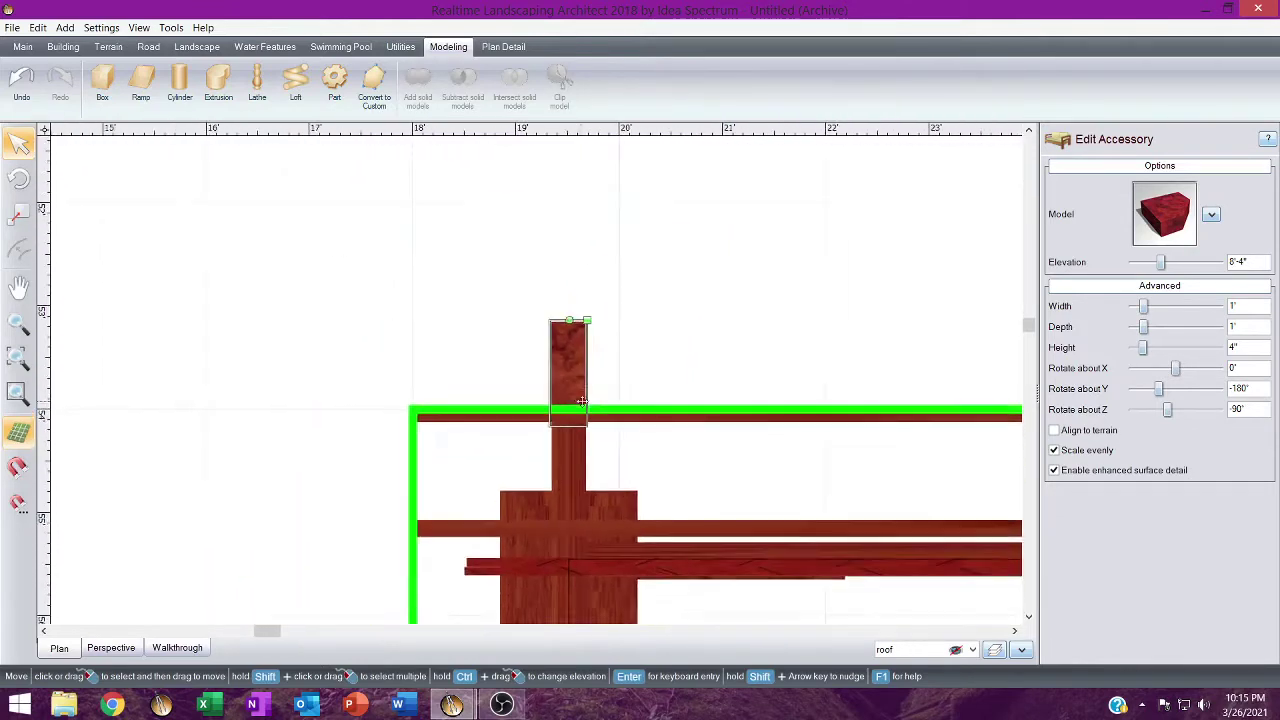
pyautogui.scroll(-3, 615, 403)
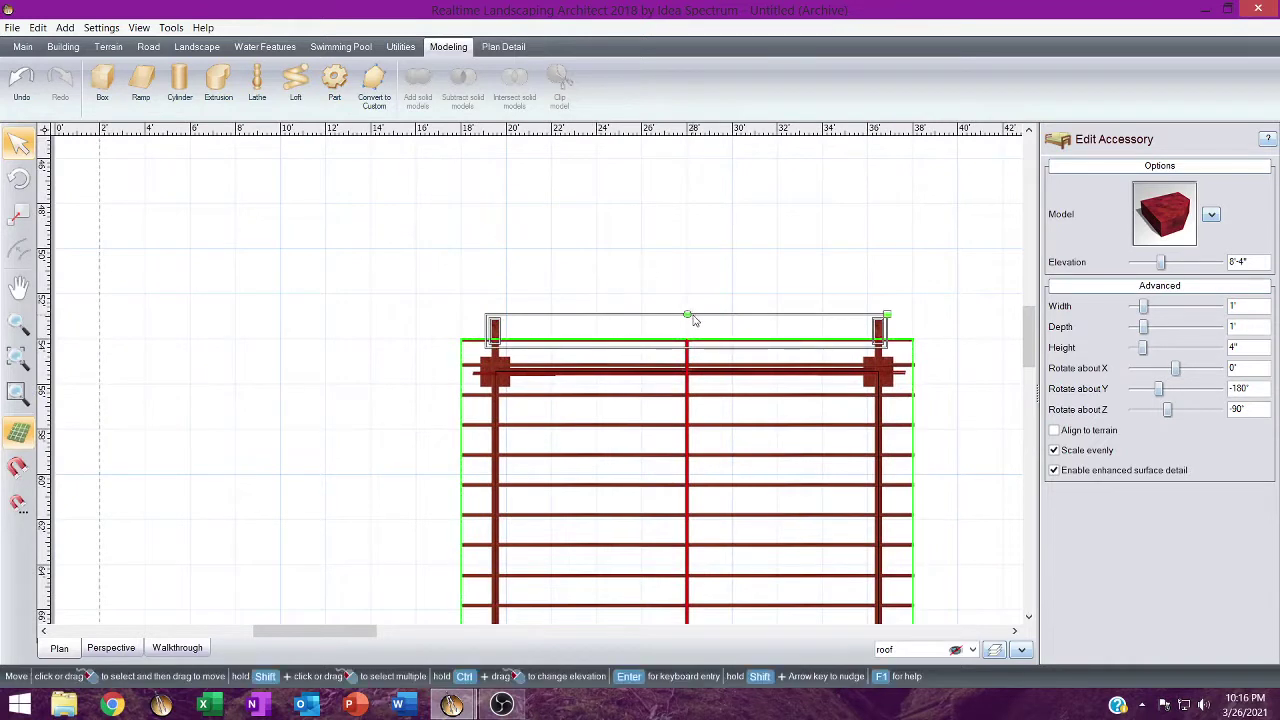
pyautogui.moveTo(688, 316); pyautogui.dragTo(886, 434)
pyautogui.scroll(4, 914, 437)
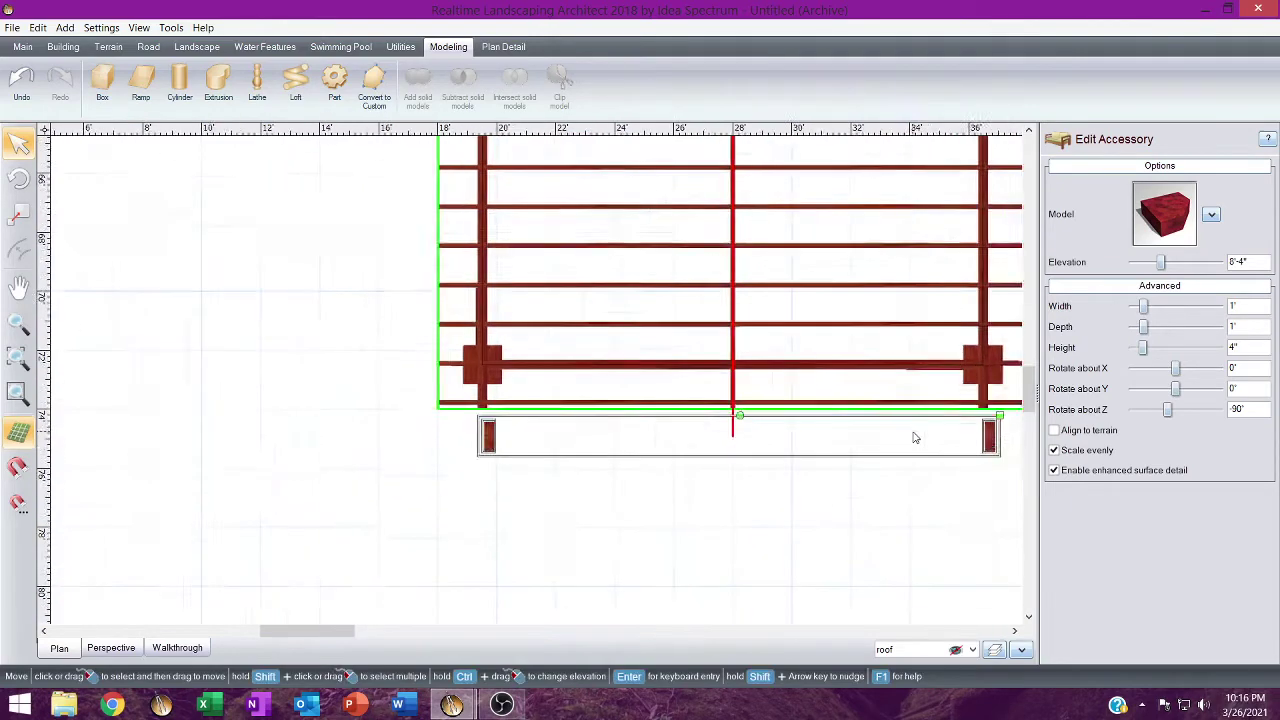
pyautogui.scroll(4, 537, 364)
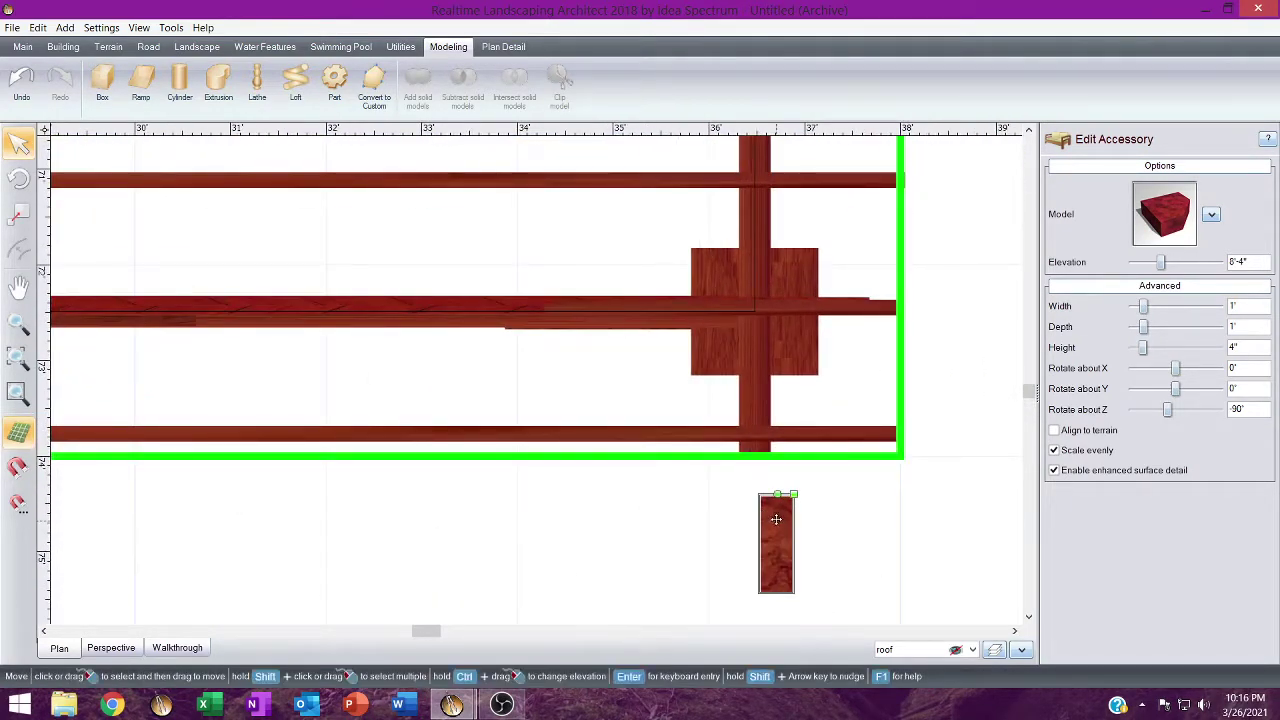
pyautogui.moveTo(776, 518); pyautogui.dragTo(763, 471)
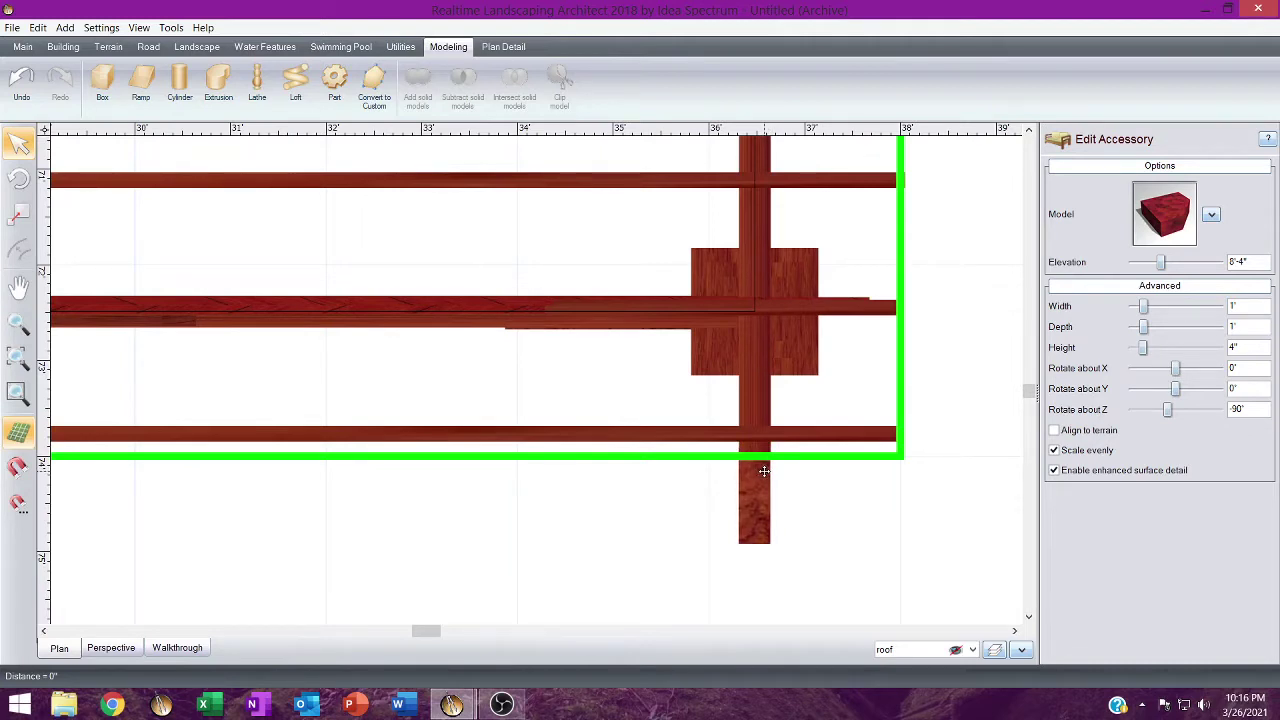
pyautogui.moveTo(764, 471); pyautogui.dragTo(764, 471)
pyautogui.moveTo(491, 472); pyautogui.dragTo(1080, 450, button='middle')
pyautogui.moveTo(90, 440); pyautogui.dragTo(410, 420, button='middle')
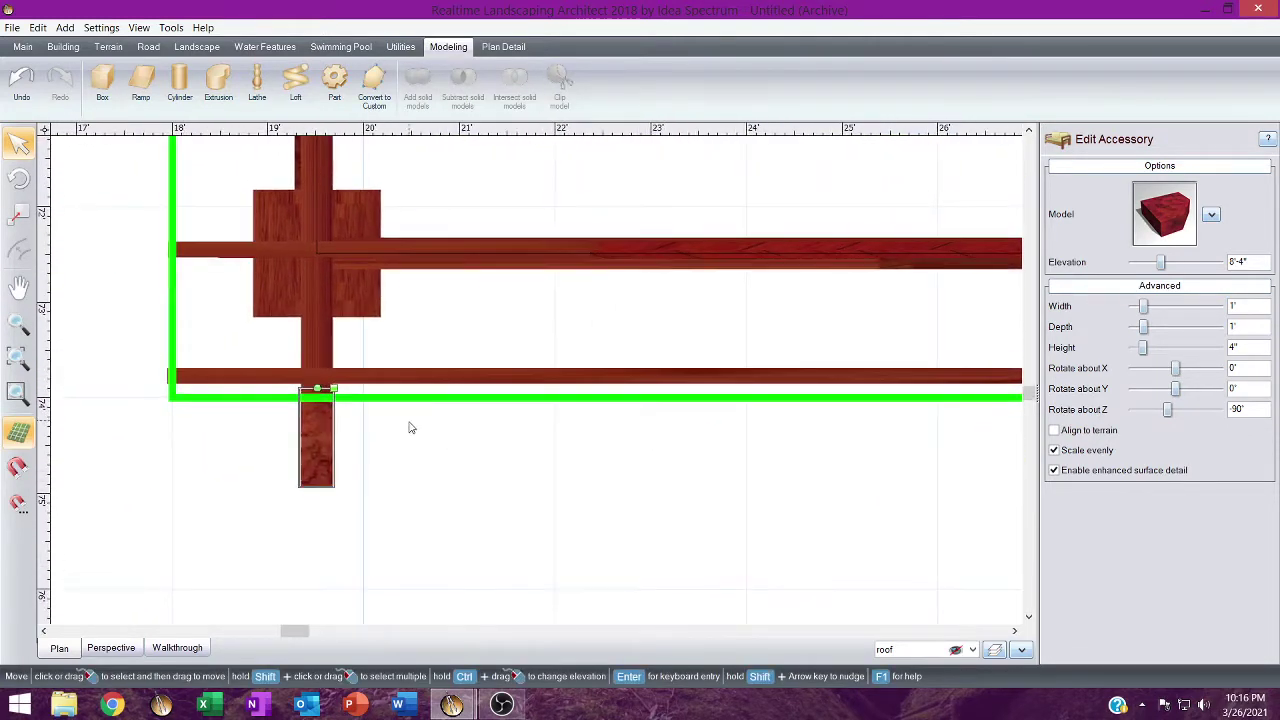
# Return to the perspective view and unhide the roof layer.
pyautogui.click(110, 648)
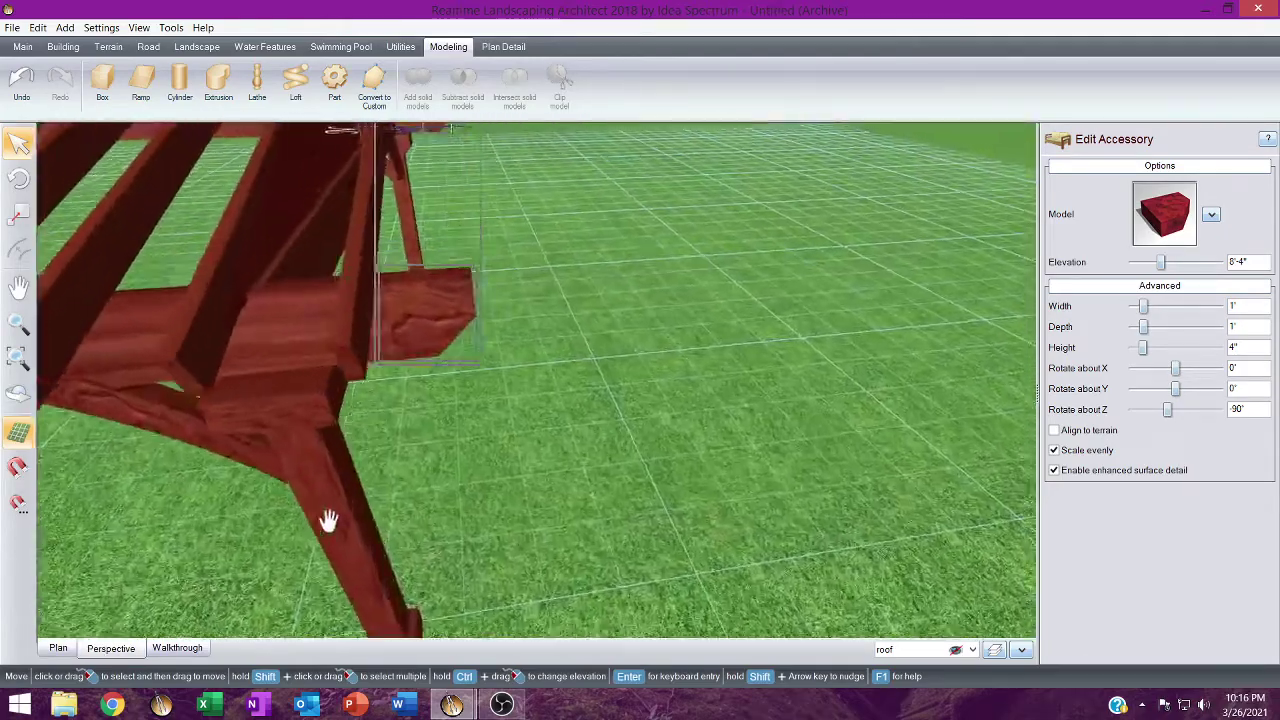
pyautogui.moveTo(329, 521); pyautogui.dragTo(331, 590, button='middle')
pyautogui.moveTo(331, 590); pyautogui.dragTo(130, 500, button='right')
pyautogui.moveTo(130, 500); pyautogui.dragTo(248, 155, button='middle')
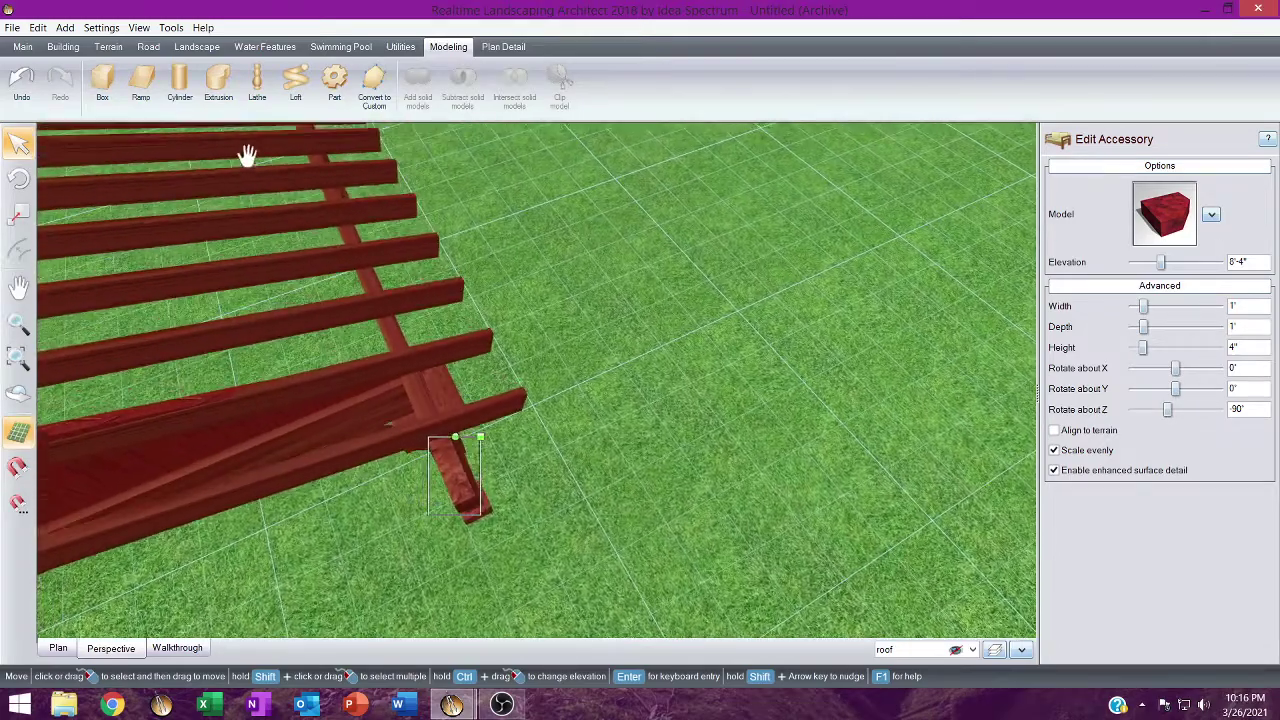
pyautogui.click(634, 287)
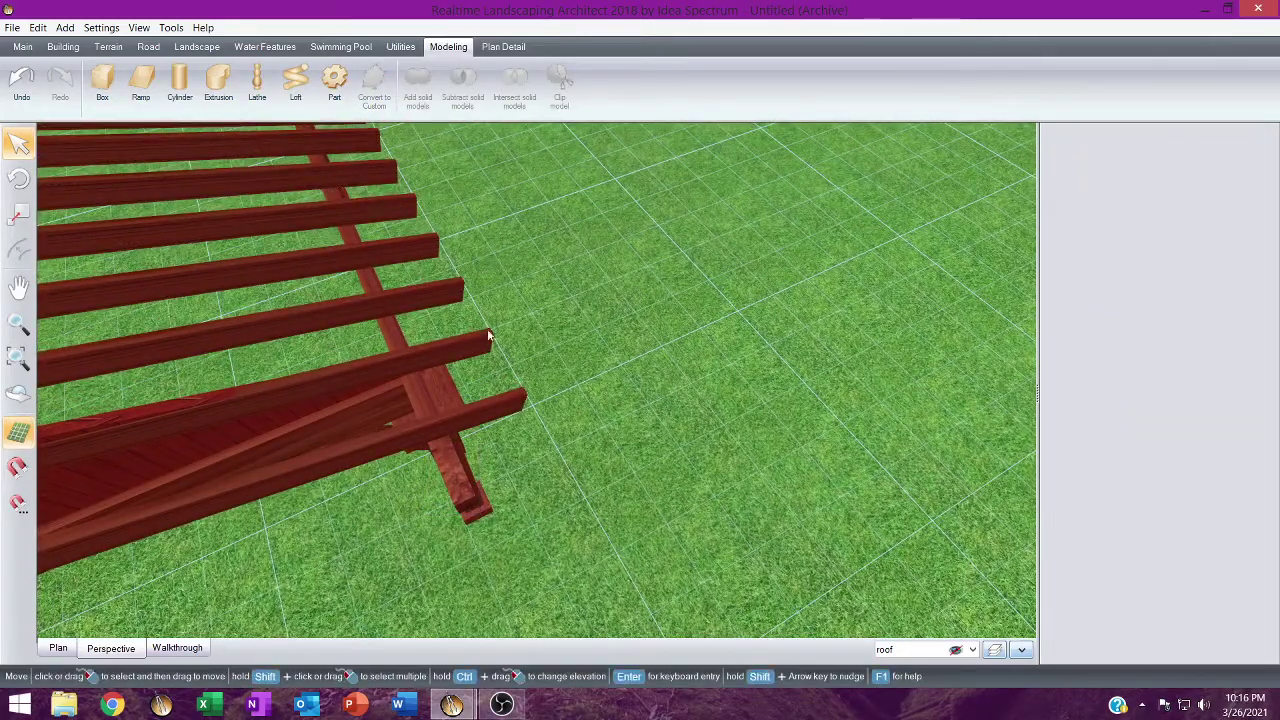
pyautogui.moveTo(500, 406); pyautogui.dragTo(483, 150, button='middle')
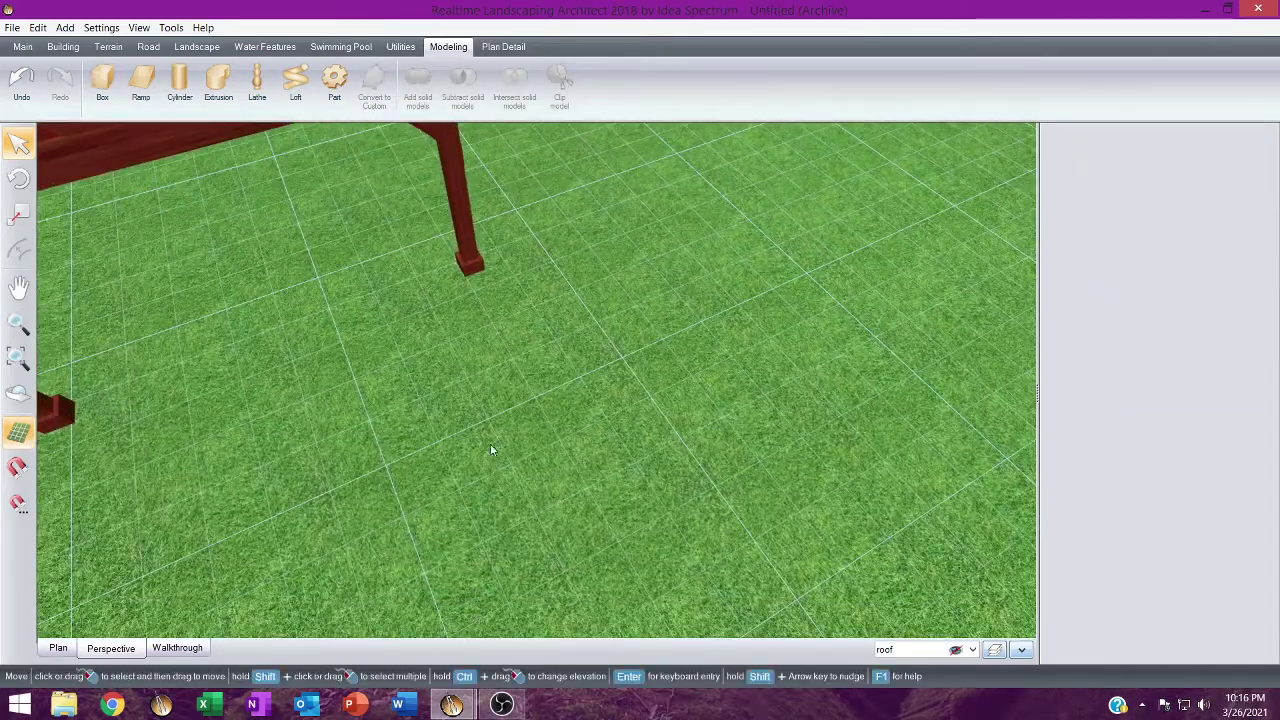
pyautogui.click(994, 650)
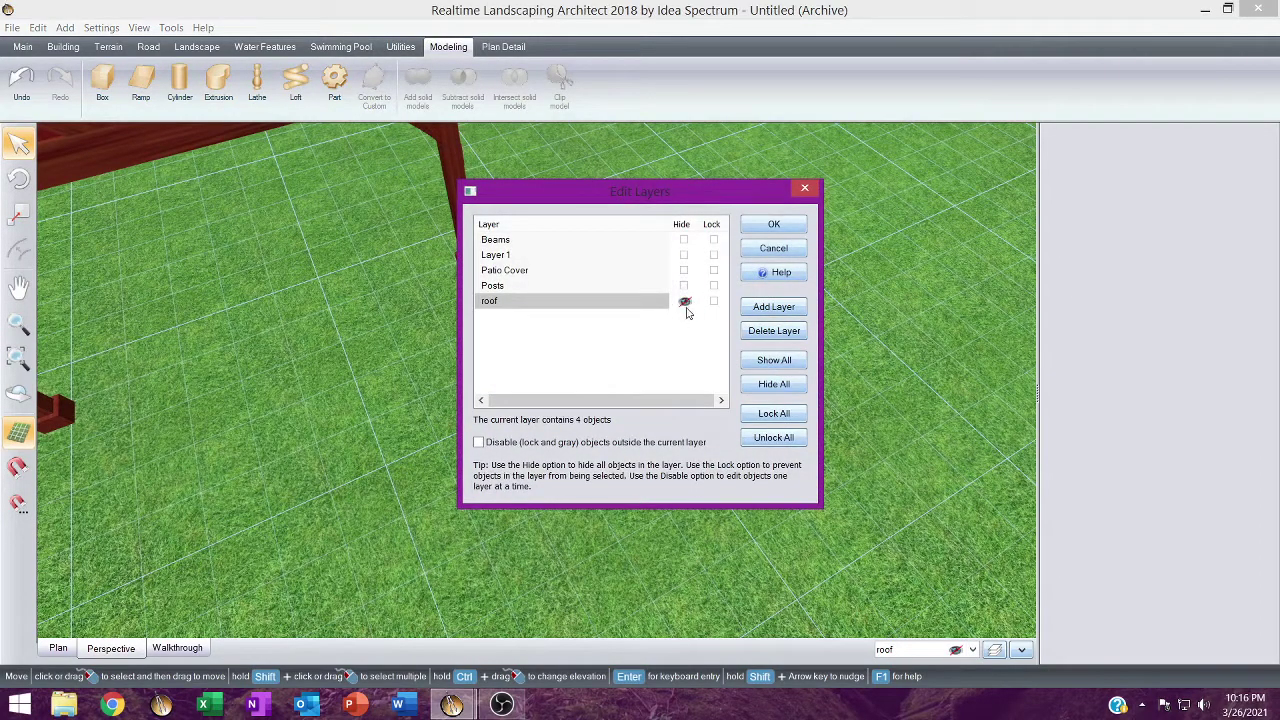
pyautogui.click(773, 224)
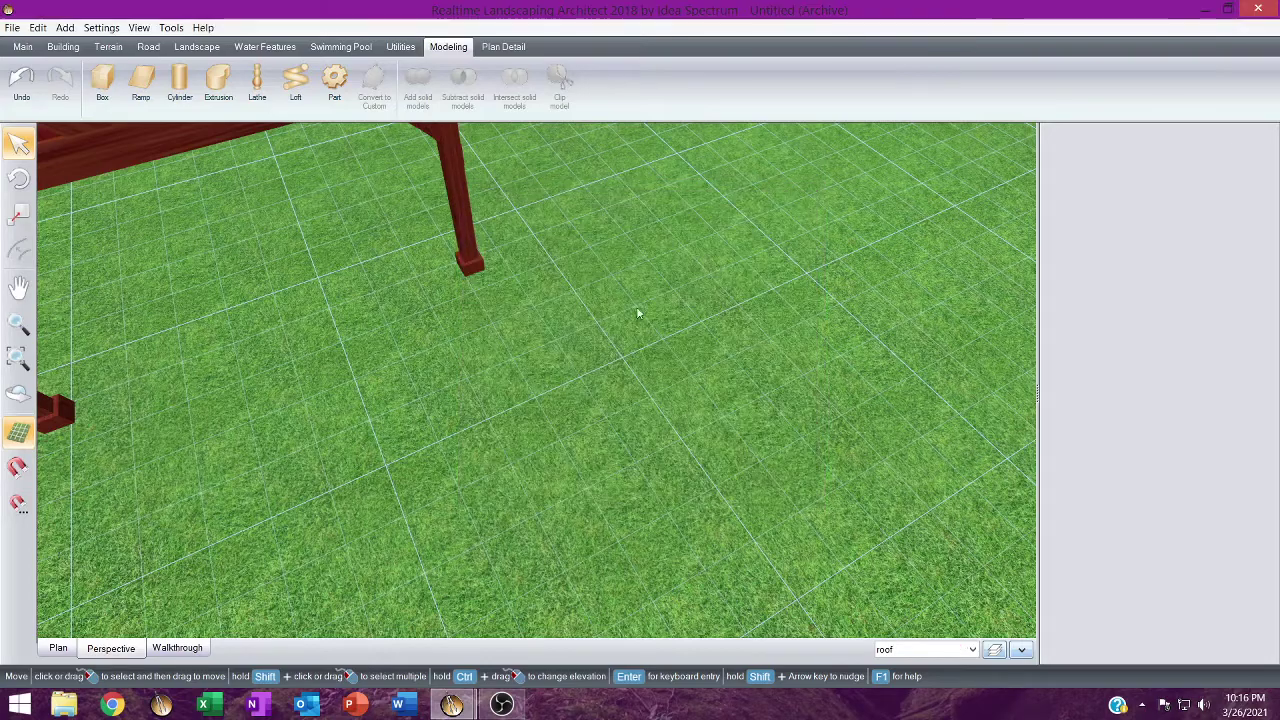
# Select the four board-textured gable ramps and reduce their Height 2 to 2'-8" so they stay beneath the shingled roof.
pyautogui.scroll(3, 542, 356)
pyautogui.scroll(-3, 511, 437)
pyautogui.scroll(1, 497, 452)
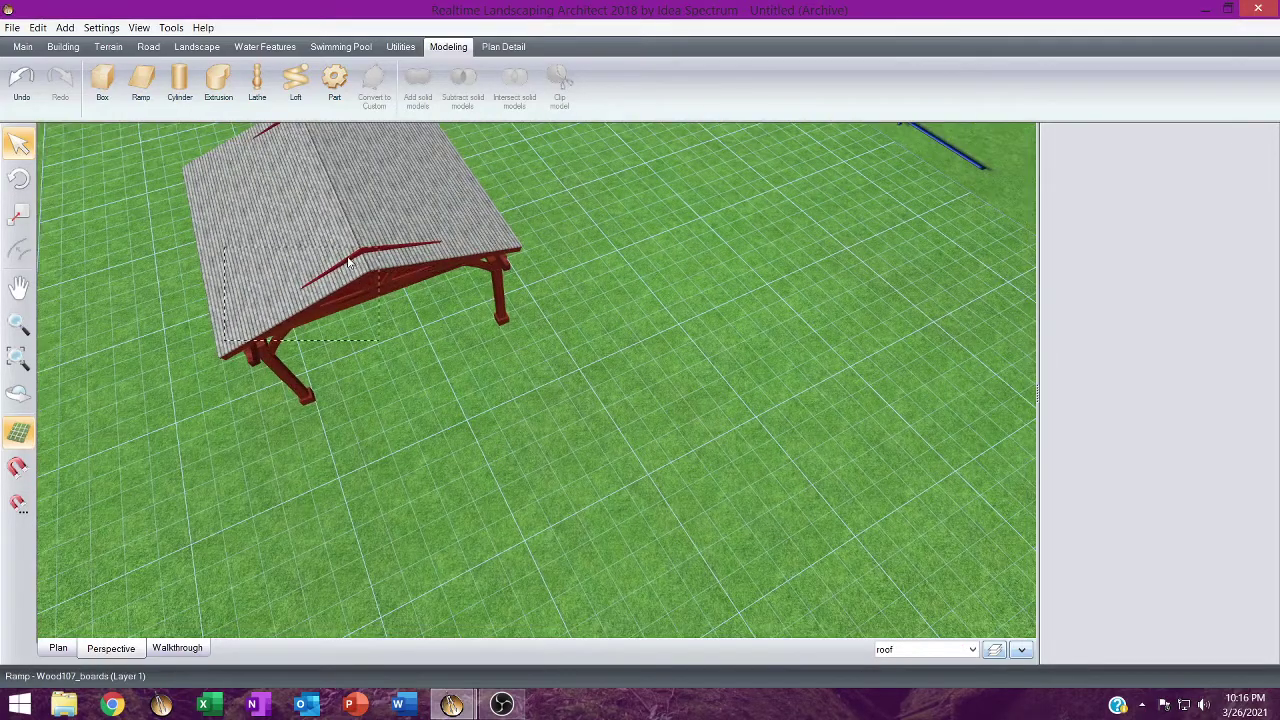
pyautogui.moveTo(354, 272); pyautogui.dragTo(314, 160, button='middle')
pyautogui.moveTo(425, 205); pyautogui.dragTo(513, 405, button='right')
pyautogui.click(502, 395)
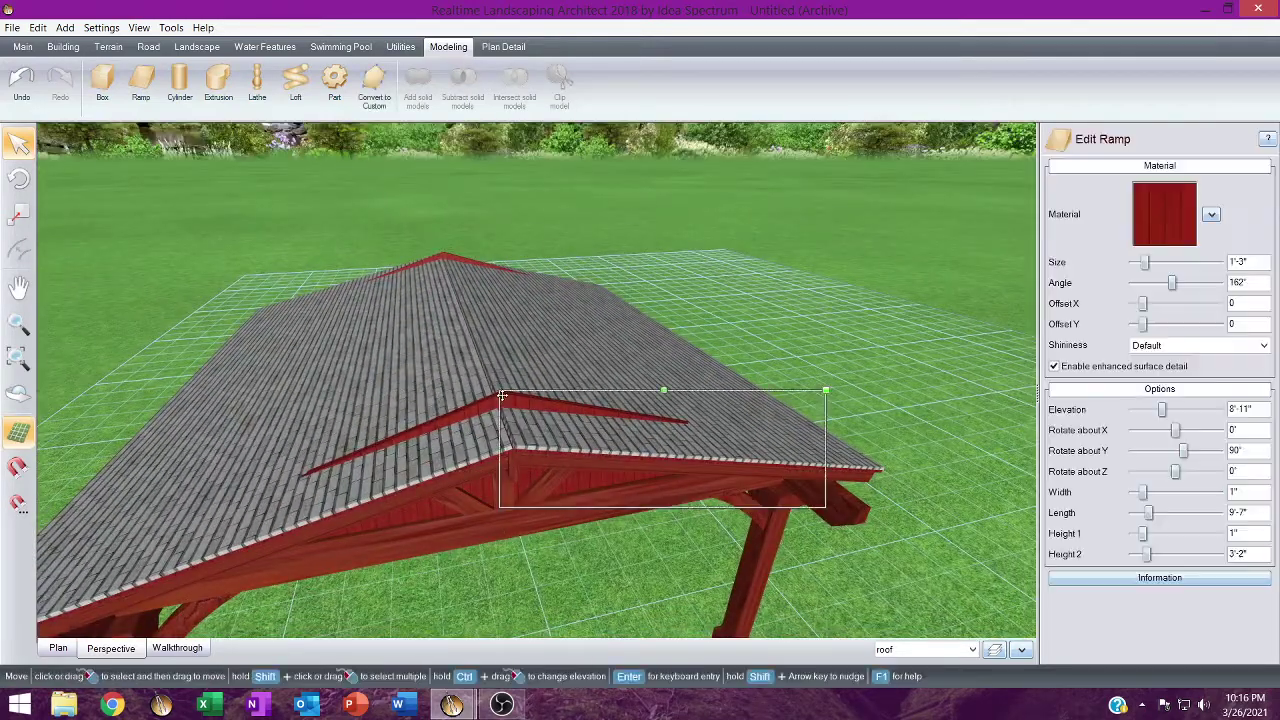
pyautogui.doubleClick(502, 394)
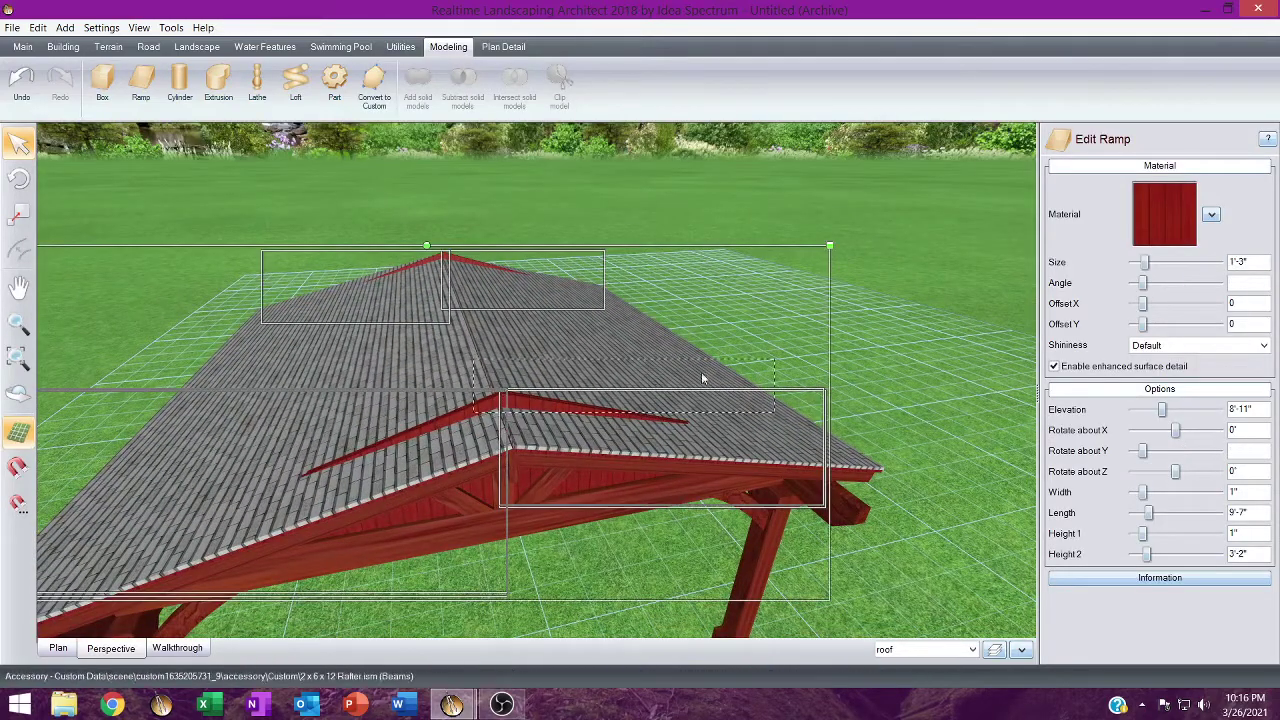
pyautogui.click(1132, 556)
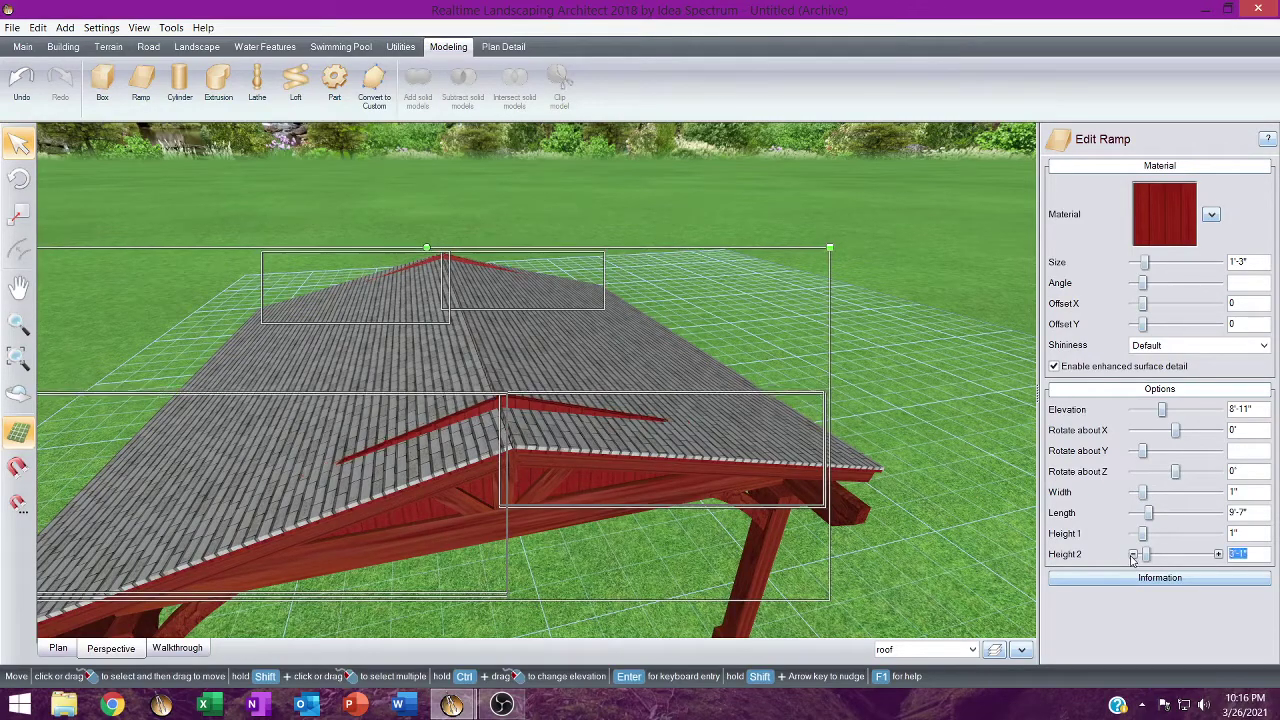
pyautogui.click(1132, 556)
pyautogui.click(1132, 556)
pyautogui.click(1132, 556)
pyautogui.click(1132, 556)
pyautogui.click(1132, 556)
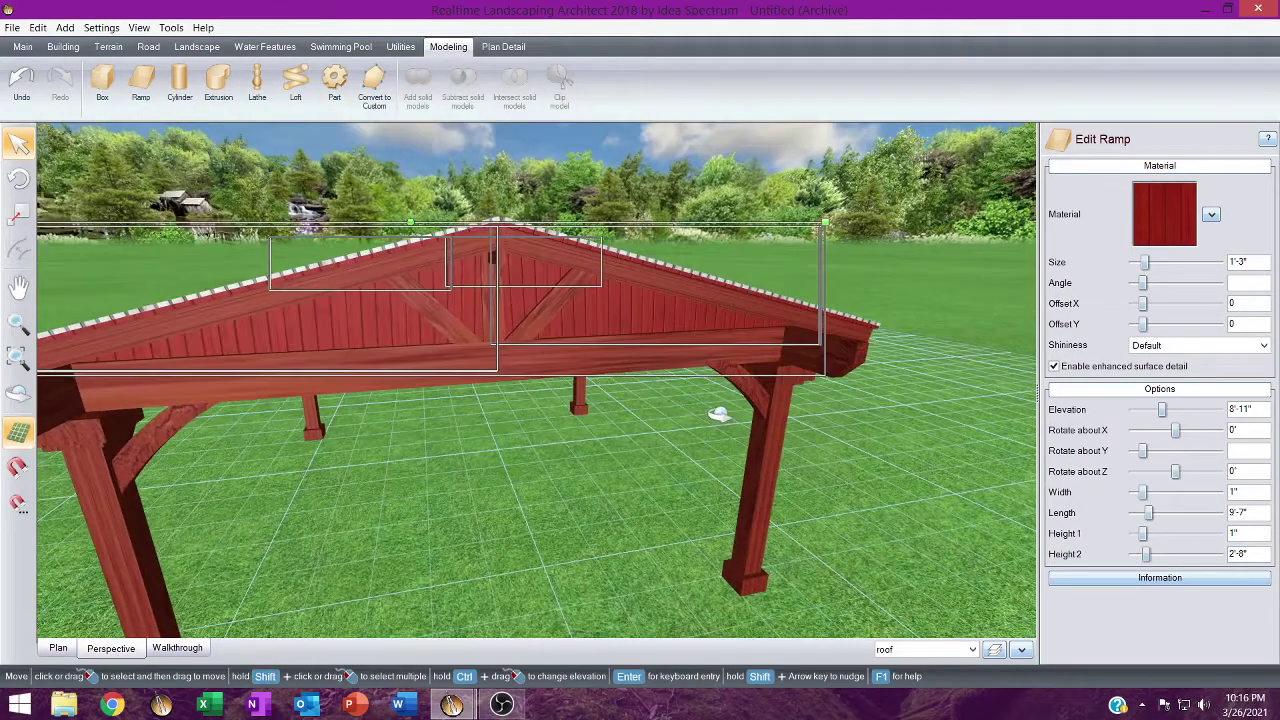
# Examine the gable boards behind the truss from the front and from above for their fit under the roof.
pyautogui.scroll(3, 531, 377)
pyautogui.moveTo(543, 568); pyautogui.dragTo(572, 150, button='middle')
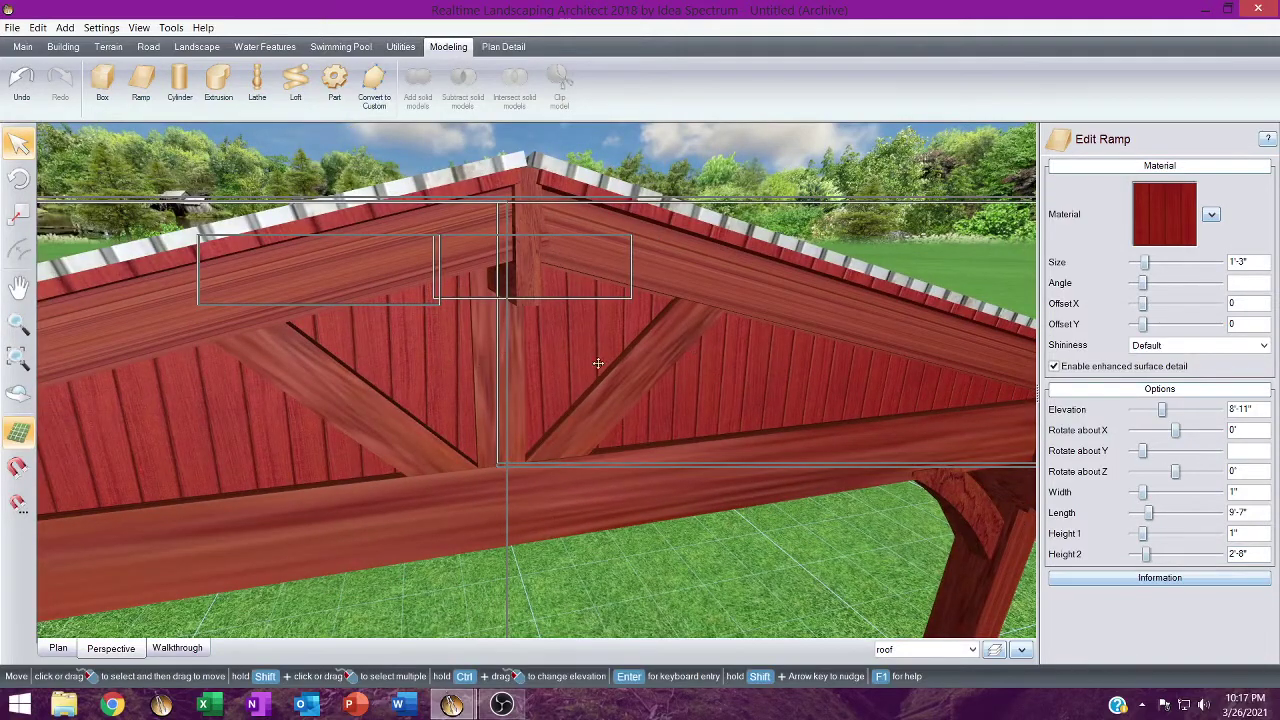
pyautogui.keyDown('shift'); pyautogui.click(568, 368); pyautogui.keyUp('shift')
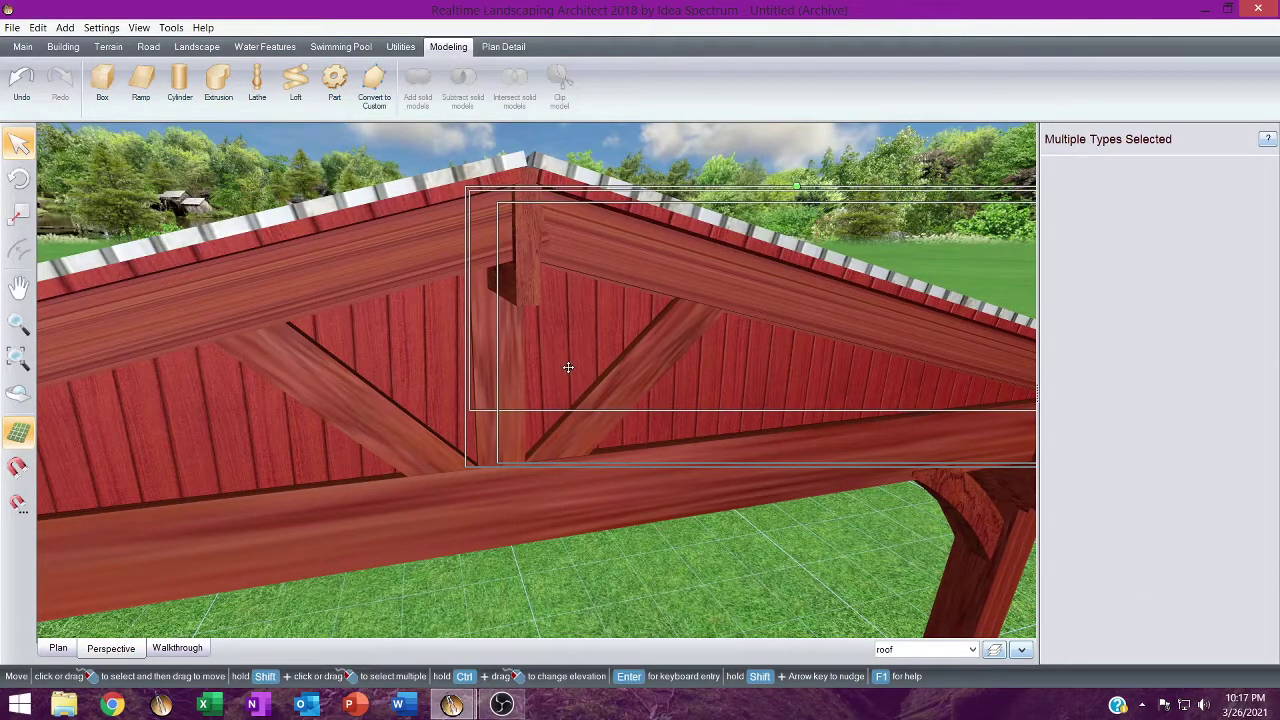
pyautogui.keyDown('shift'); pyautogui.click(568, 368); pyautogui.keyUp('shift')
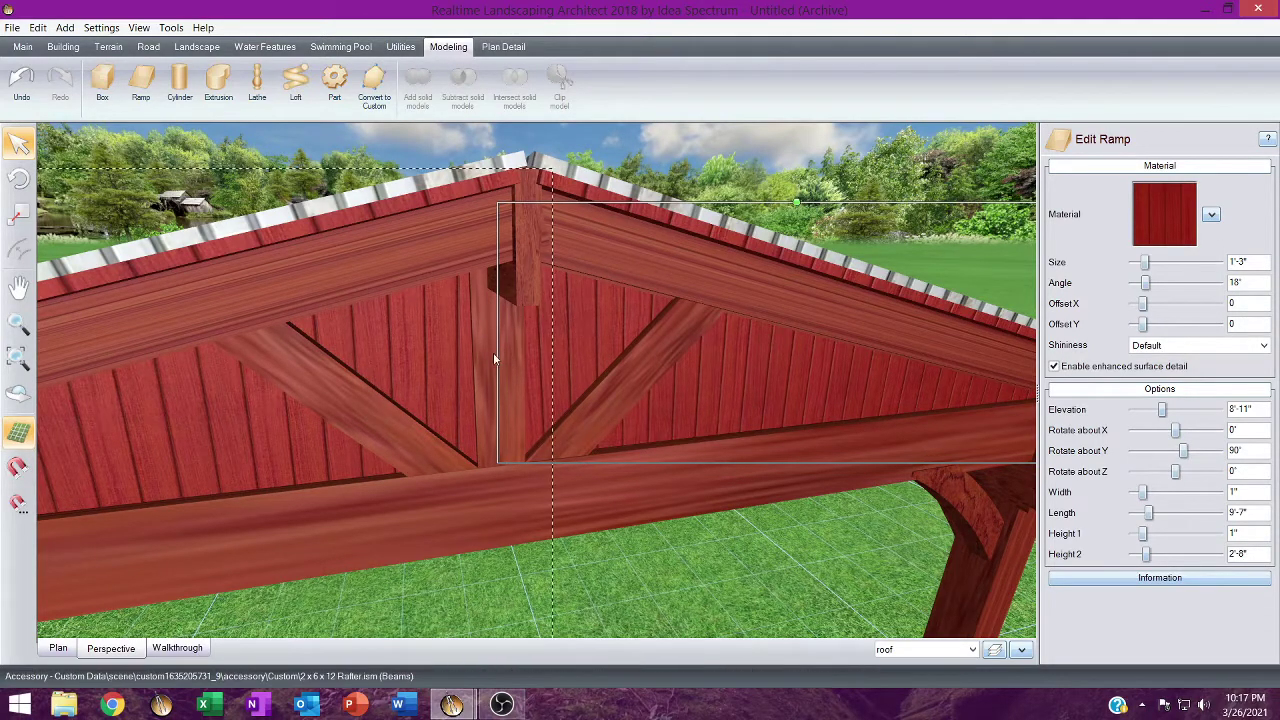
pyautogui.moveTo(549, 391); pyautogui.dragTo(530, 218, button='middle')
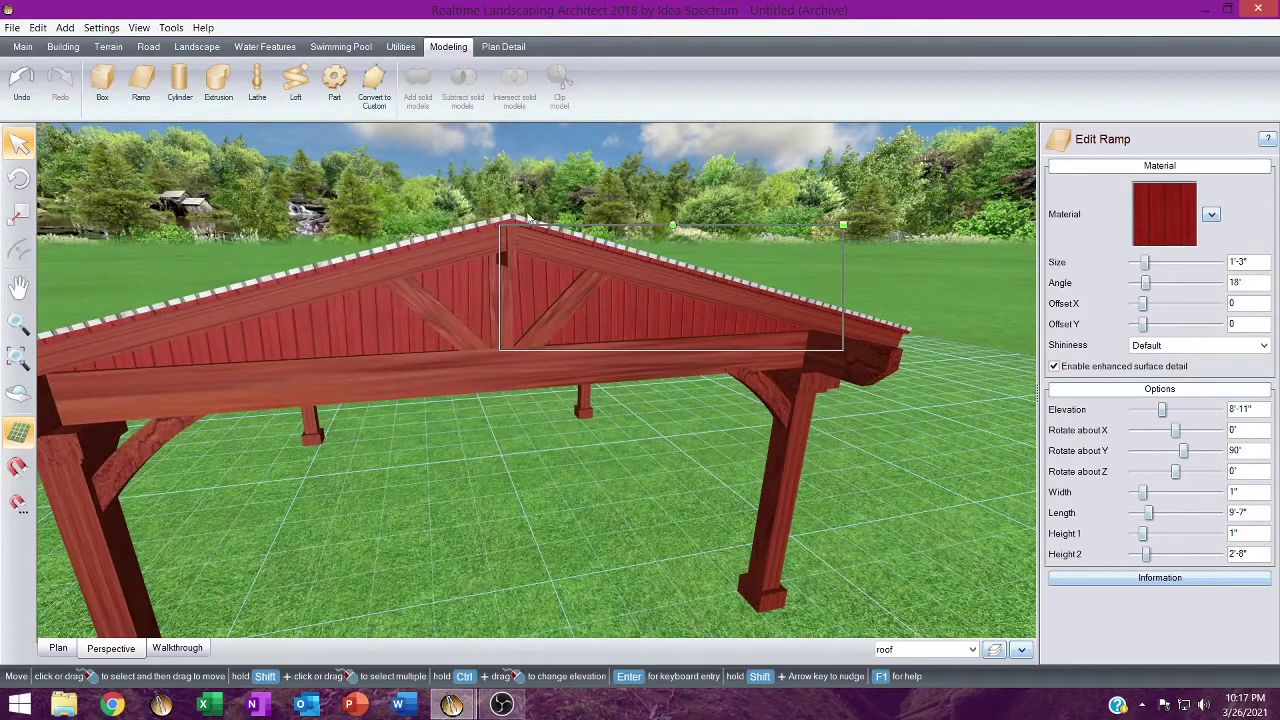
pyautogui.moveTo(530, 218); pyautogui.dragTo(543, 266, button='right')
pyautogui.moveTo(643, 325); pyautogui.dragTo(680, 232, button='middle')
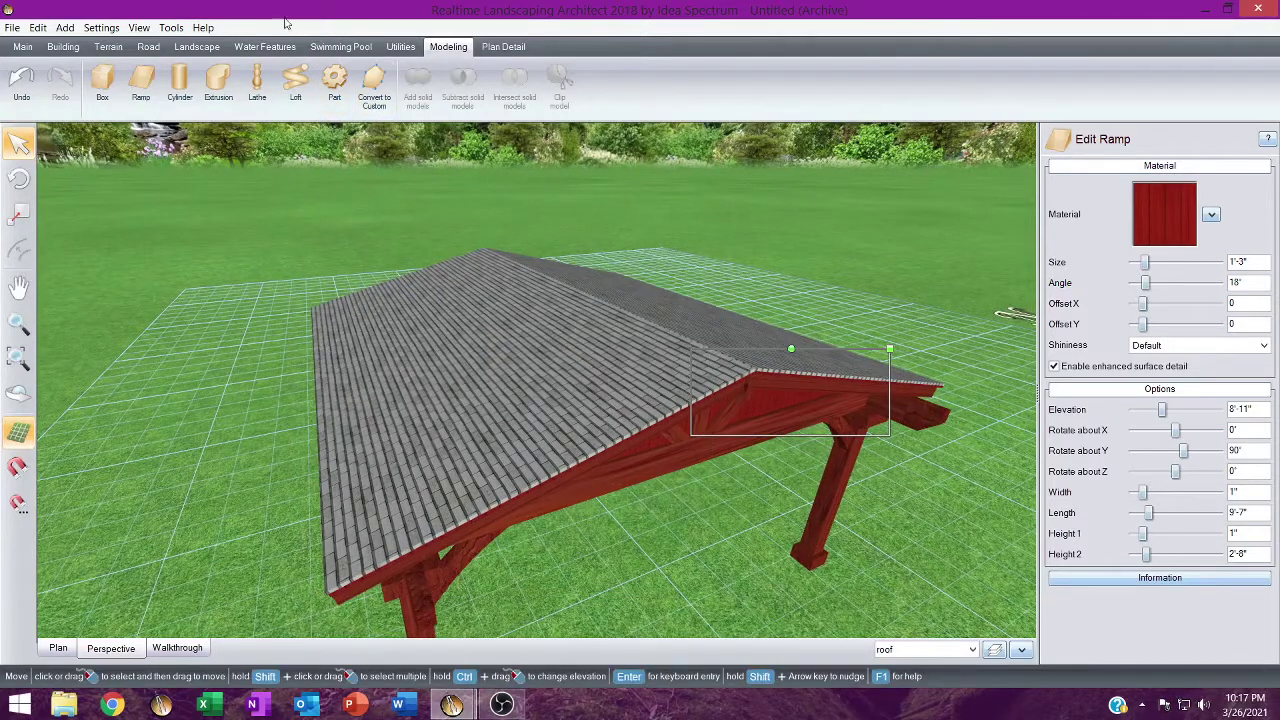
# Add the custom Gutter accessory from the accessory library and place it on the lawn beside the patio cover.
pyautogui.click(196, 46)
pyautogui.click(295, 90)
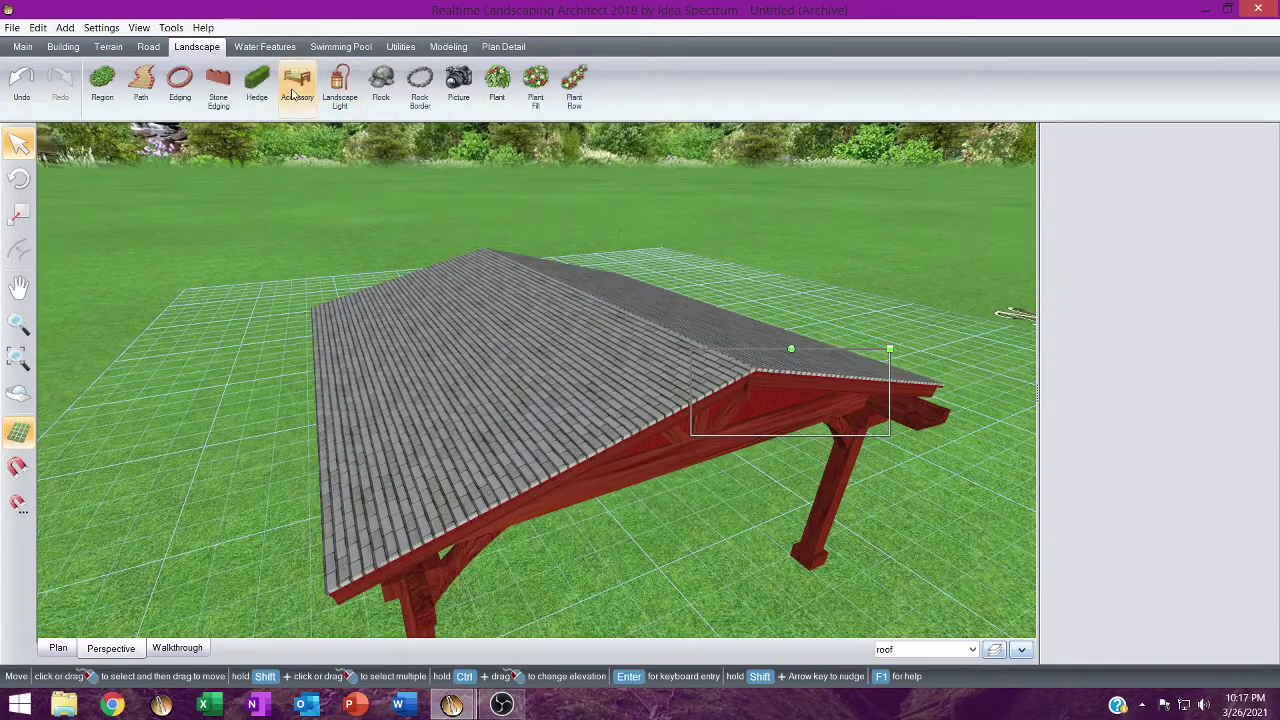
pyautogui.click(1194, 238)
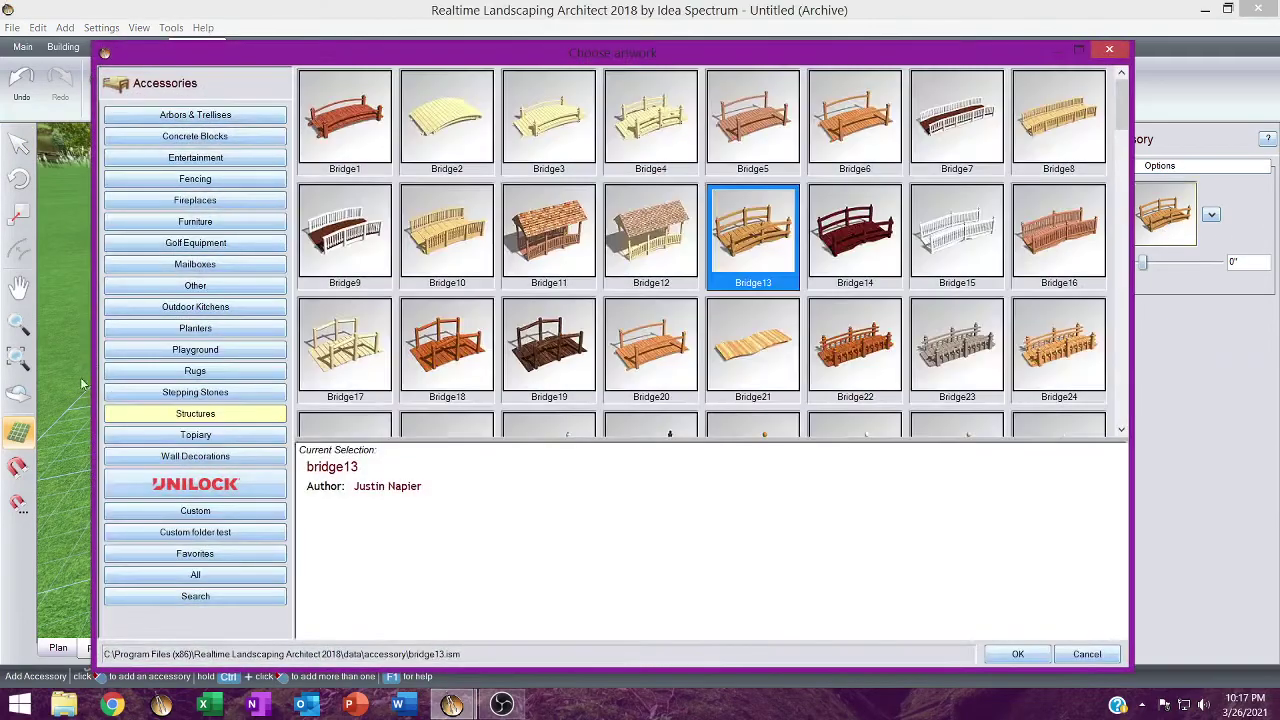
pyautogui.click(202, 513)
pyautogui.scroll(-10, 647, 290)
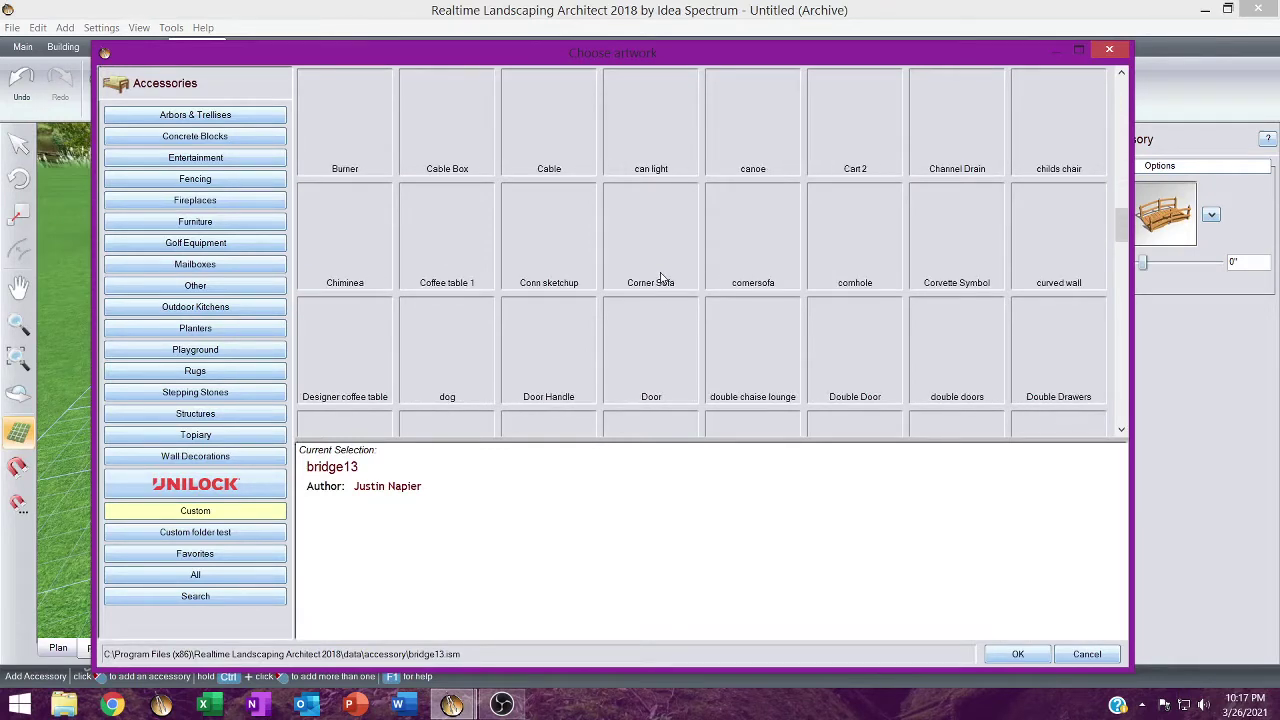
pyautogui.scroll(-3, 660, 278)
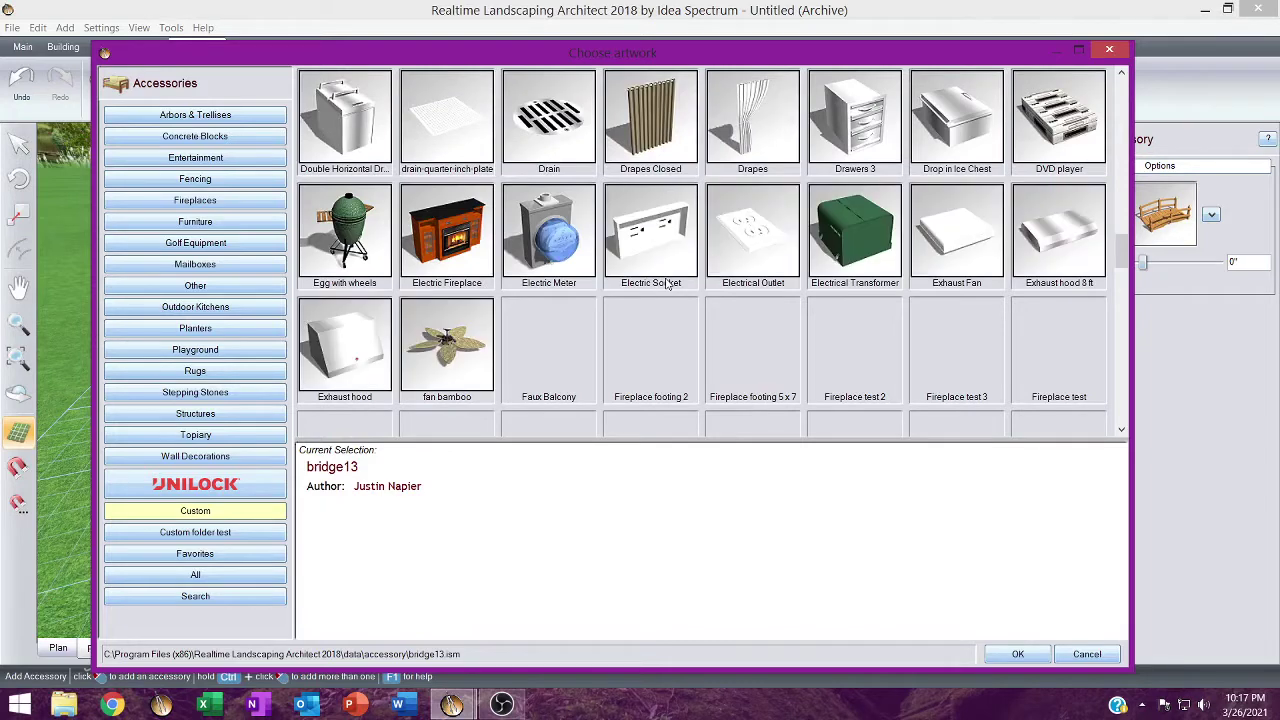
pyautogui.scroll(-3, 667, 285)
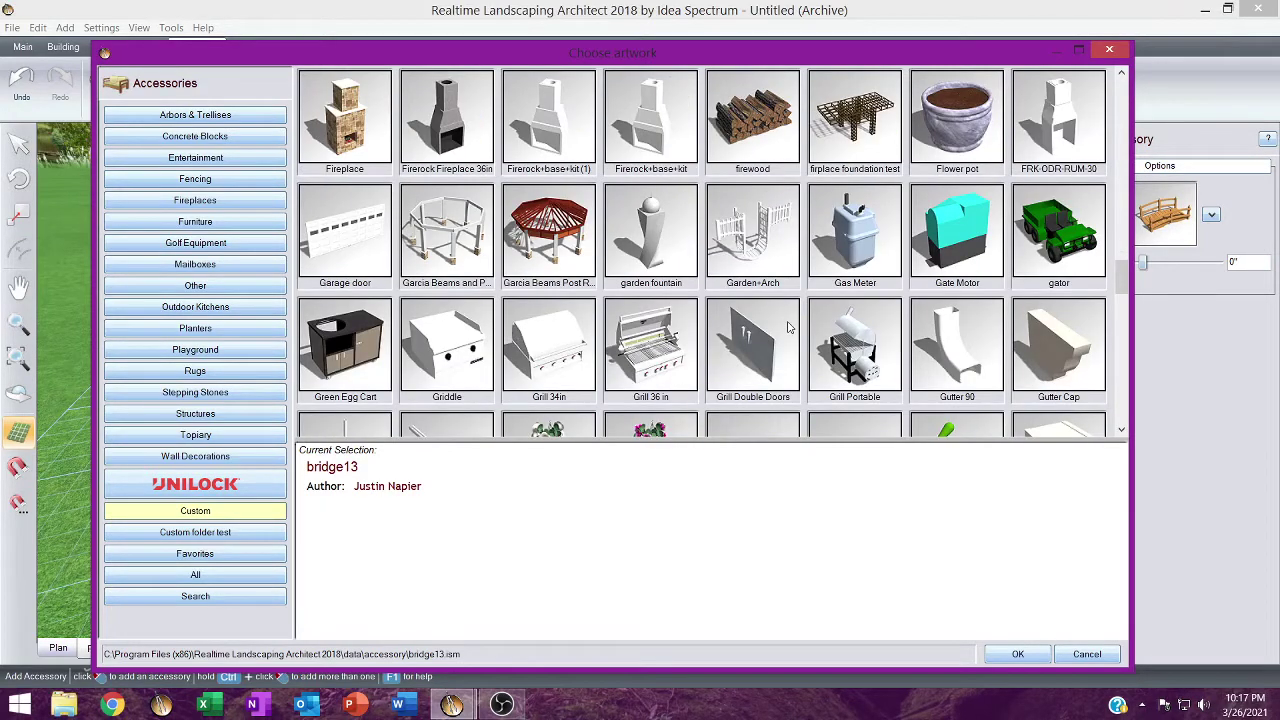
pyautogui.scroll(-3, 789, 327)
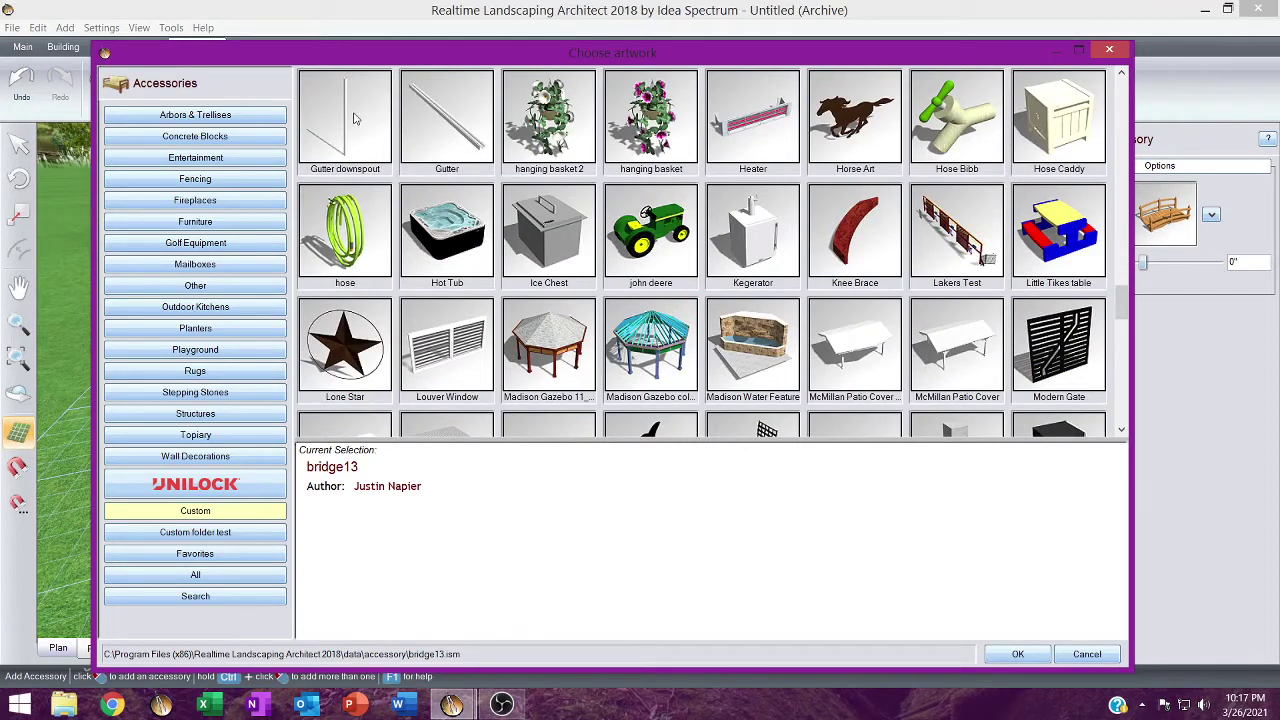
pyautogui.scroll(3, 449, 150)
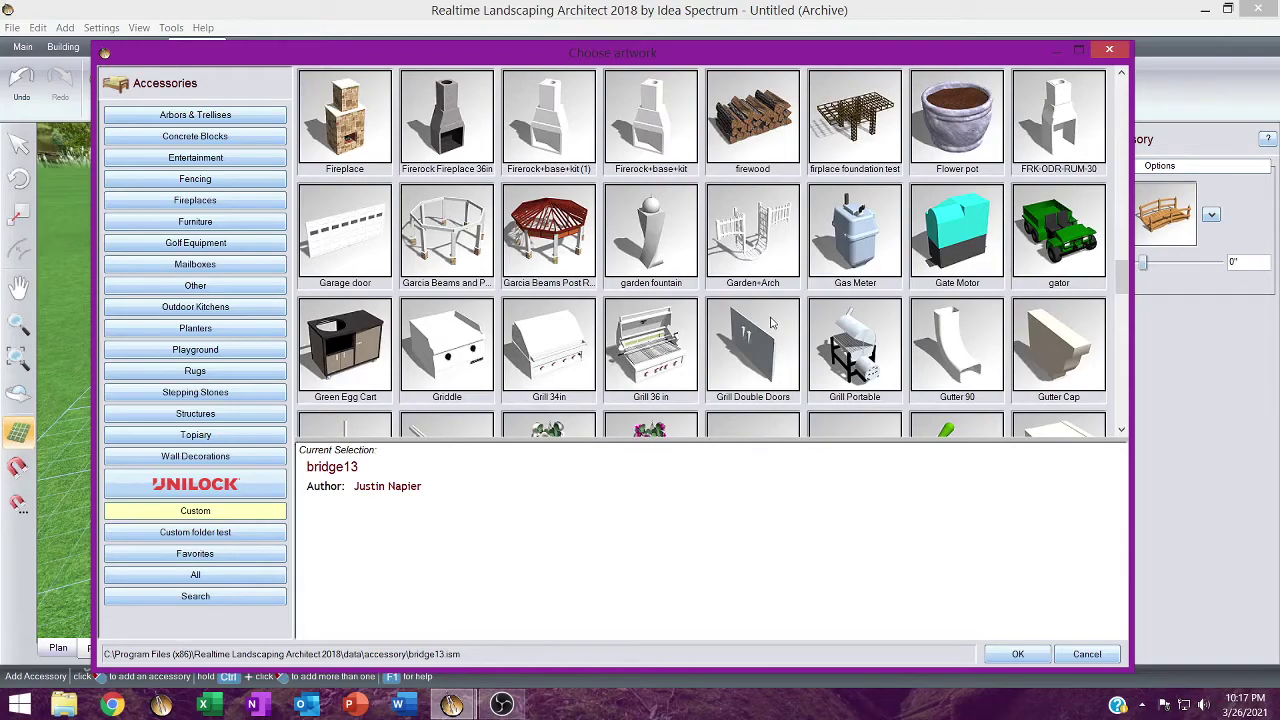
pyautogui.scroll(-3, 771, 321)
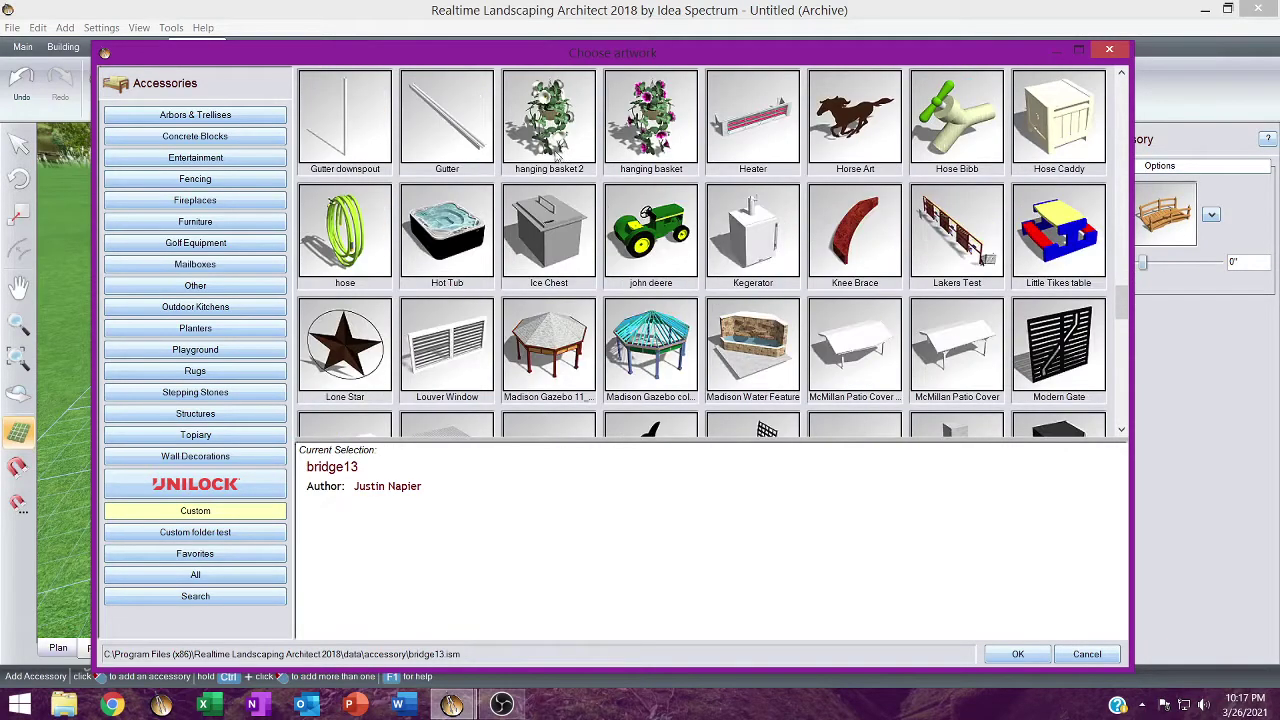
pyautogui.doubleClick(477, 127)
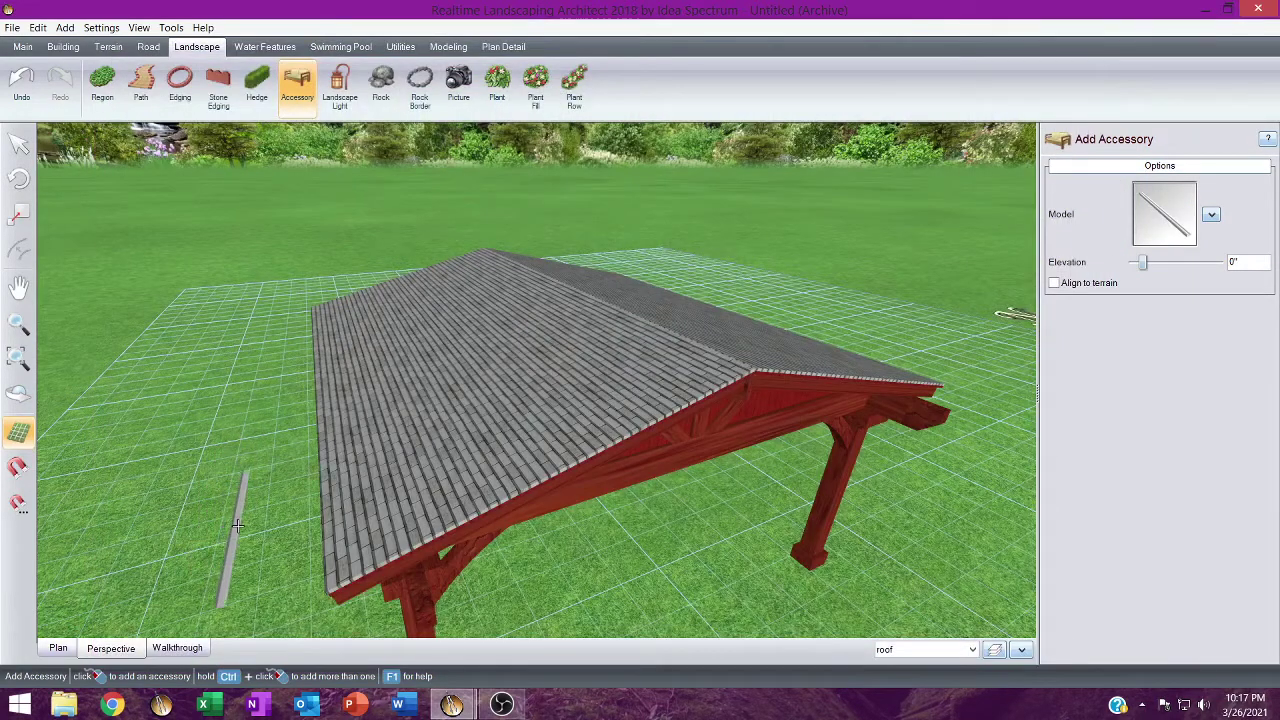
pyautogui.click(237, 525)
# Raise the gutter to an elevation of 9'-7", about the height of the roof eave.
pyautogui.moveTo(283, 523); pyautogui.dragTo(407, 449, button='middle')
pyautogui.moveTo(358, 440); pyautogui.dragTo(347, 398, button='right')
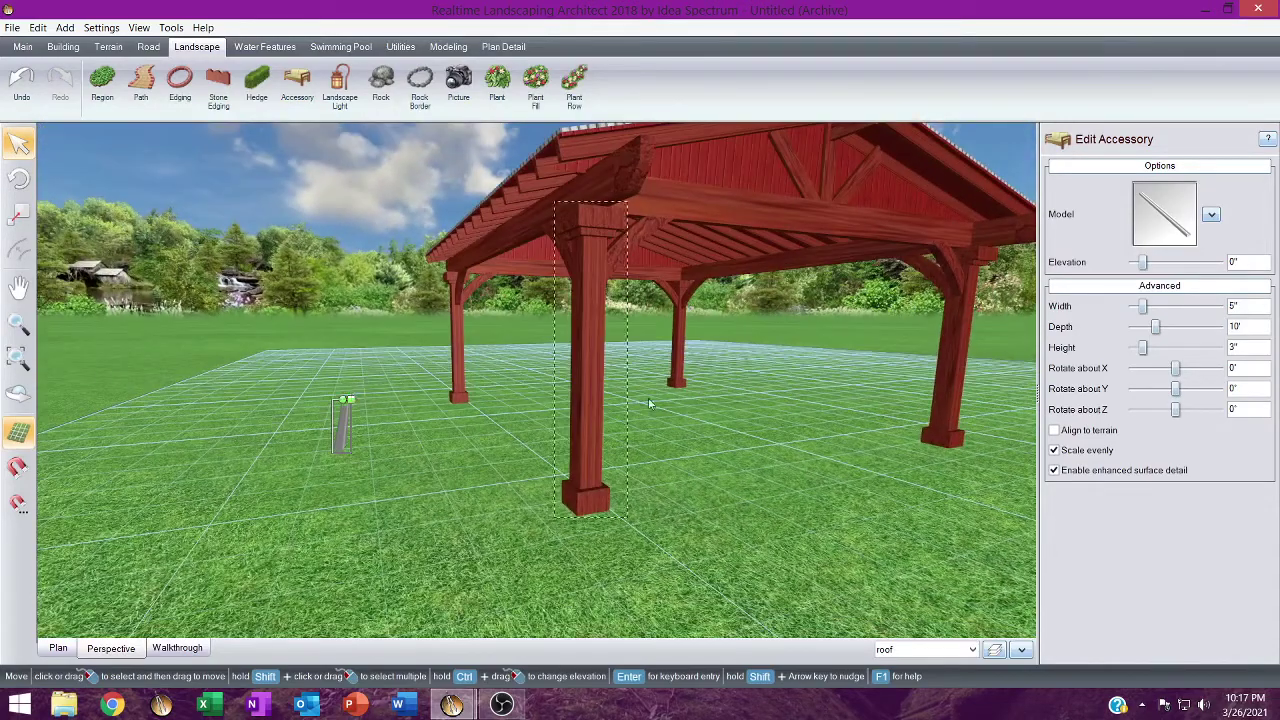
pyautogui.click(1218, 262)
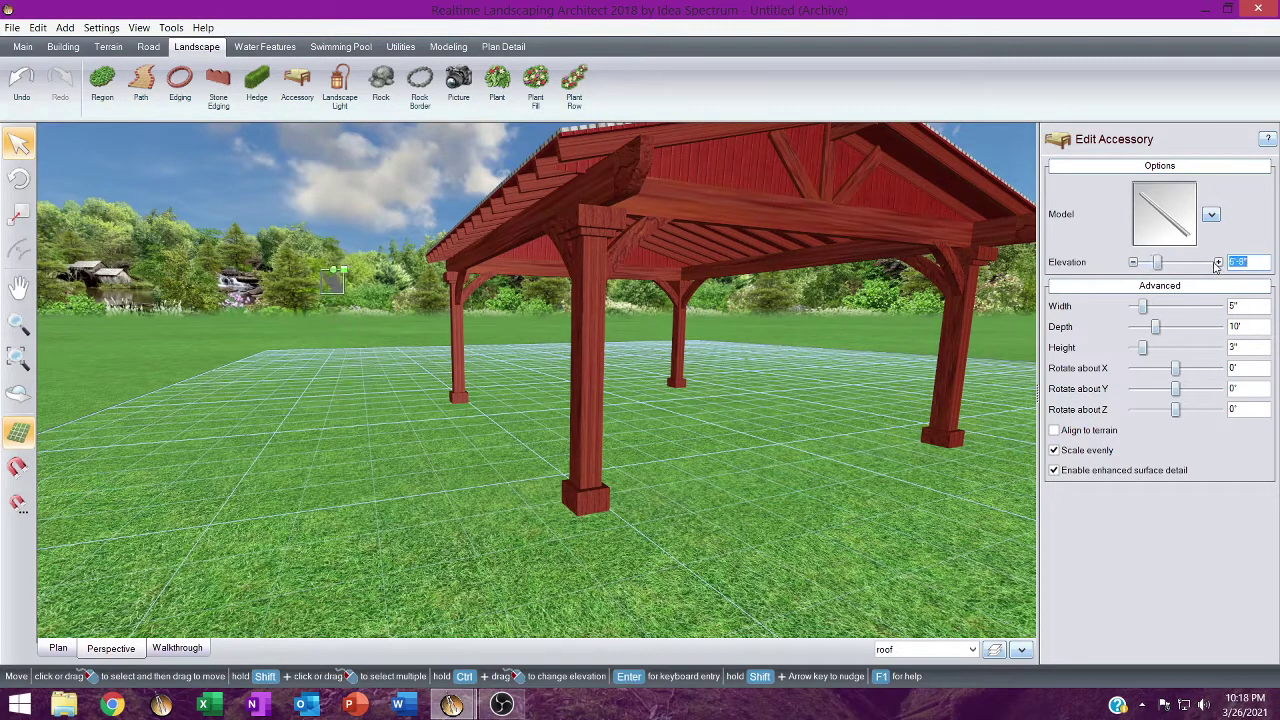
pyautogui.moveTo(596, 212); pyautogui.dragTo(347, 291, button='right')
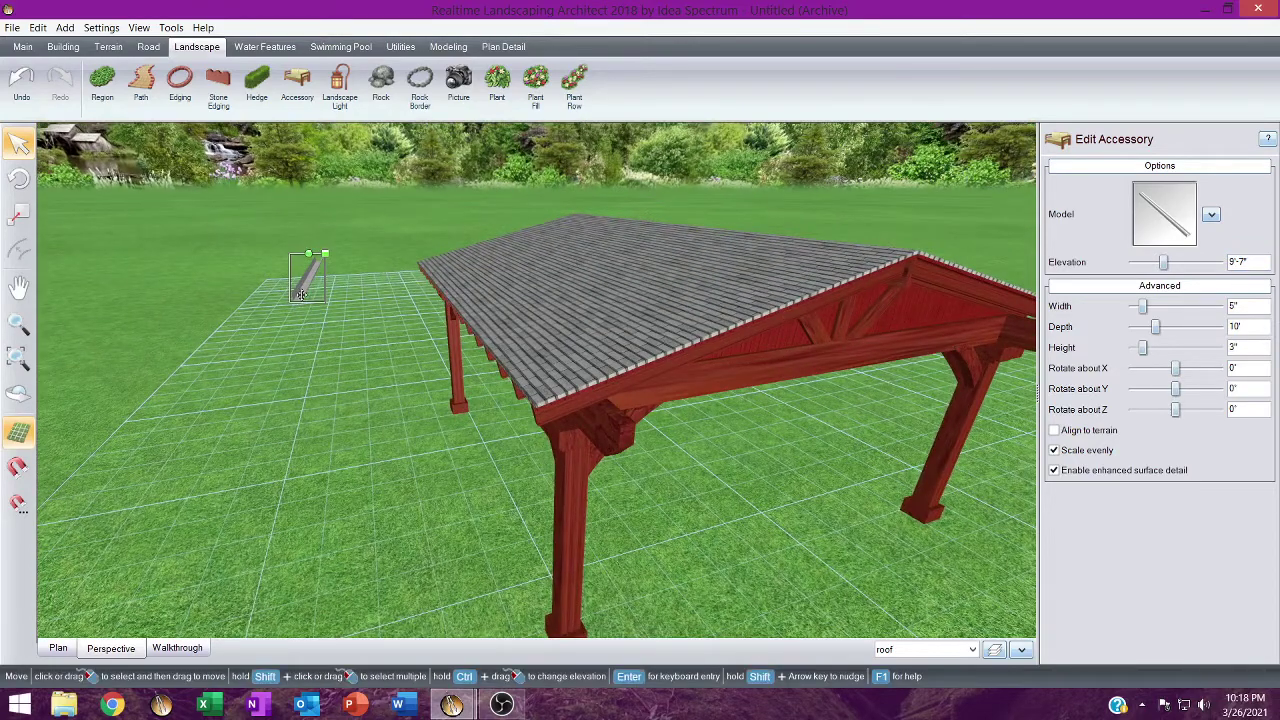
# Move the gutter across the roof to just outside the eave on the opposite side.
pyautogui.moveTo(301, 295); pyautogui.dragTo(991, 338)
pyautogui.moveTo(991, 338); pyautogui.dragTo(293, 127, button='right')
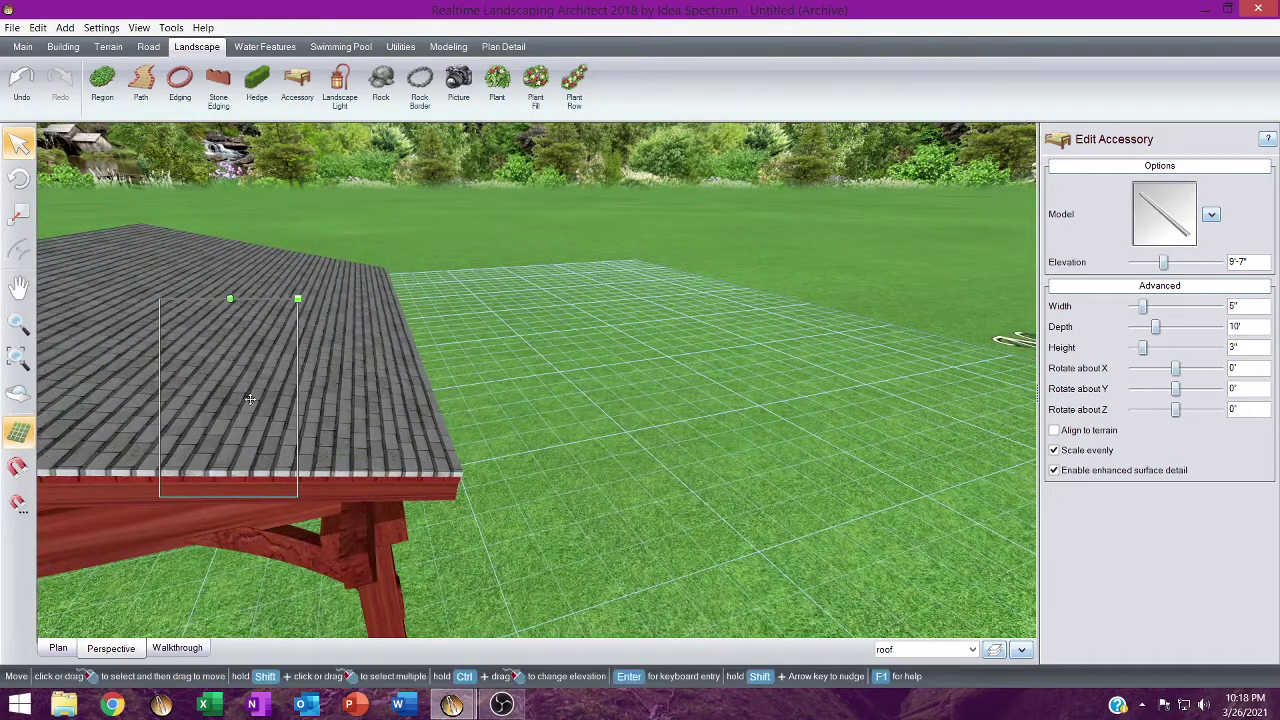
pyautogui.moveTo(249, 391); pyautogui.dragTo(448, 425)
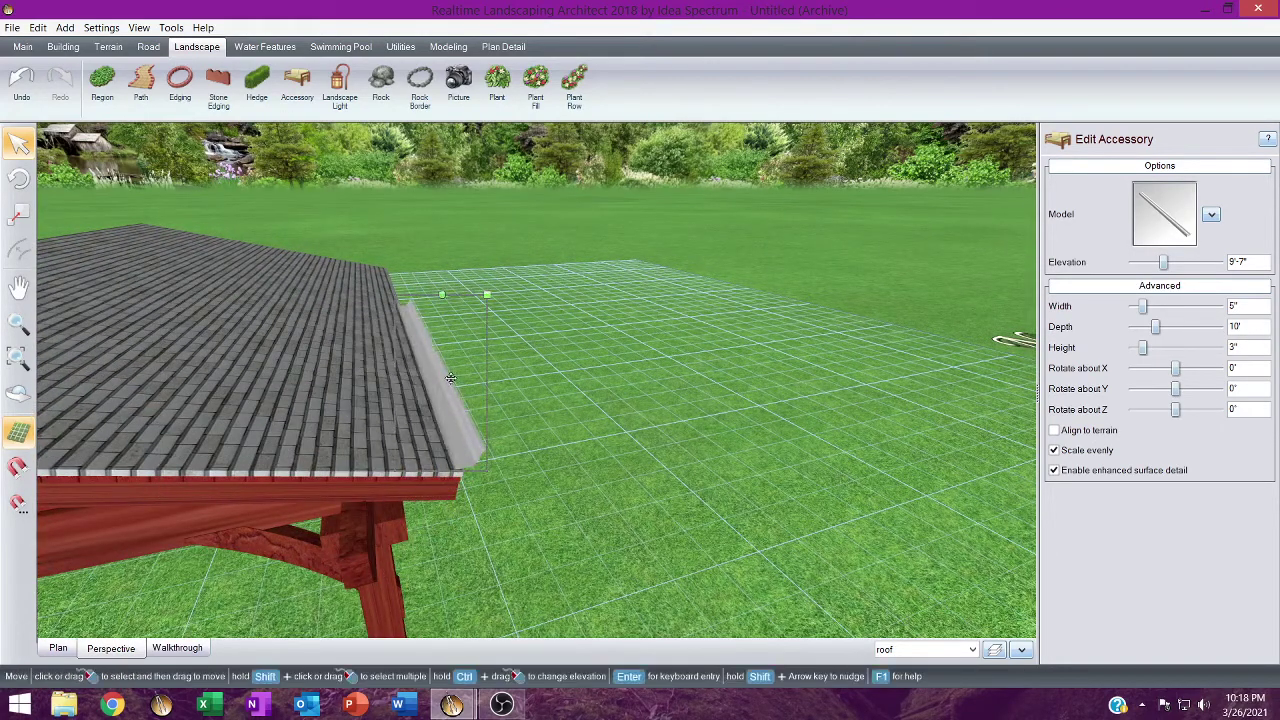
pyautogui.moveTo(448, 429); pyautogui.dragTo(443, 457, button='right')
pyautogui.moveTo(443, 457); pyautogui.dragTo(446, 446, button='middle')
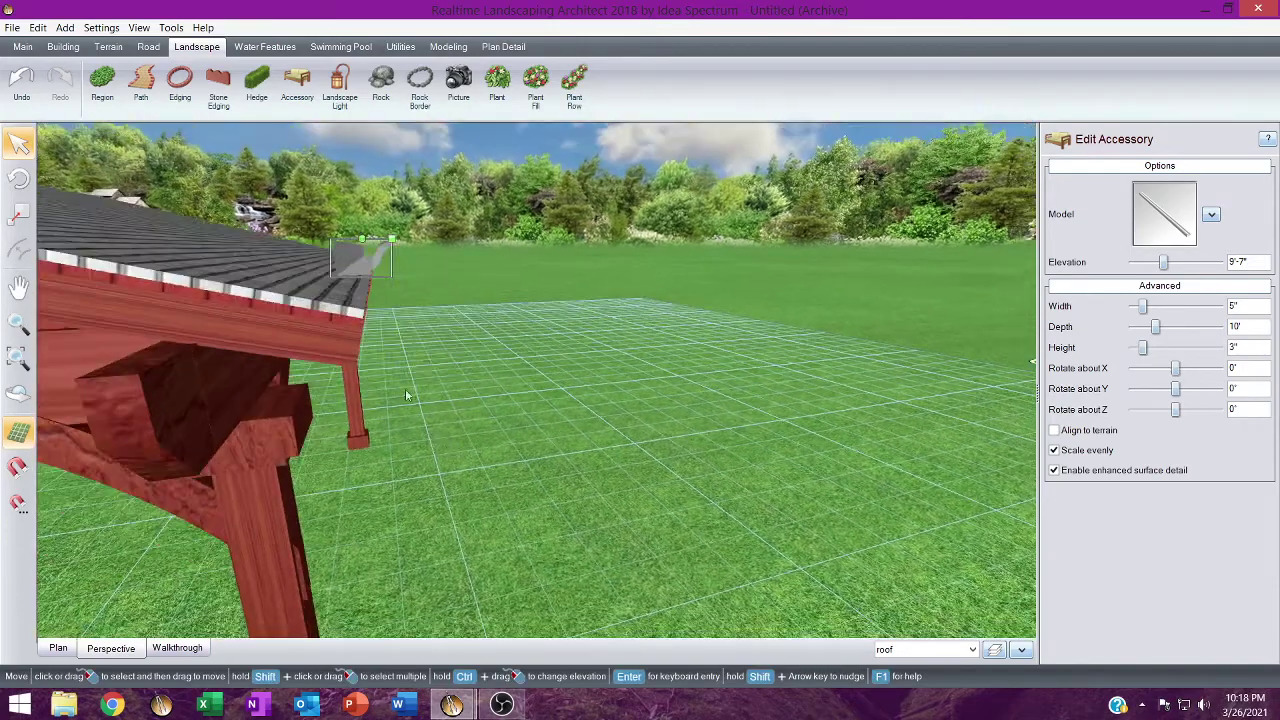
pyautogui.moveTo(339, 265); pyautogui.dragTo(522, 300)
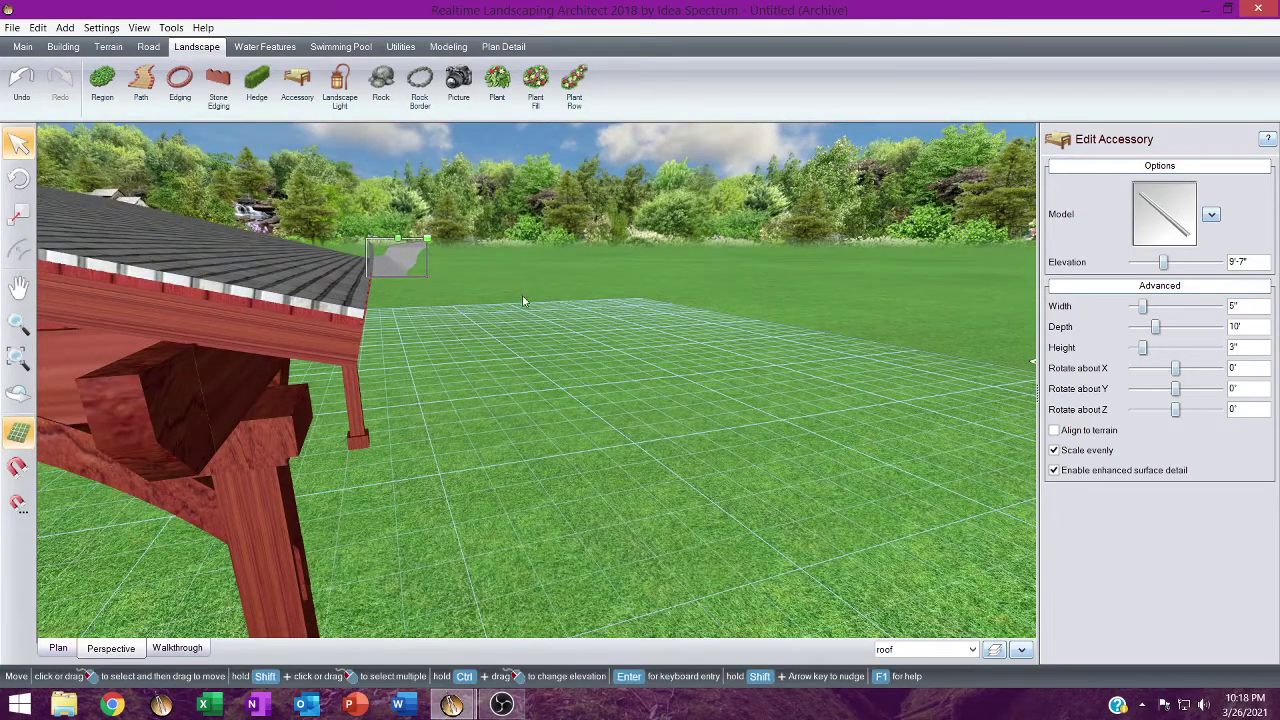
# Lower the gutter to an elevation of 9'-3" and move it in close to the roof edge.
pyautogui.click(1135, 262)
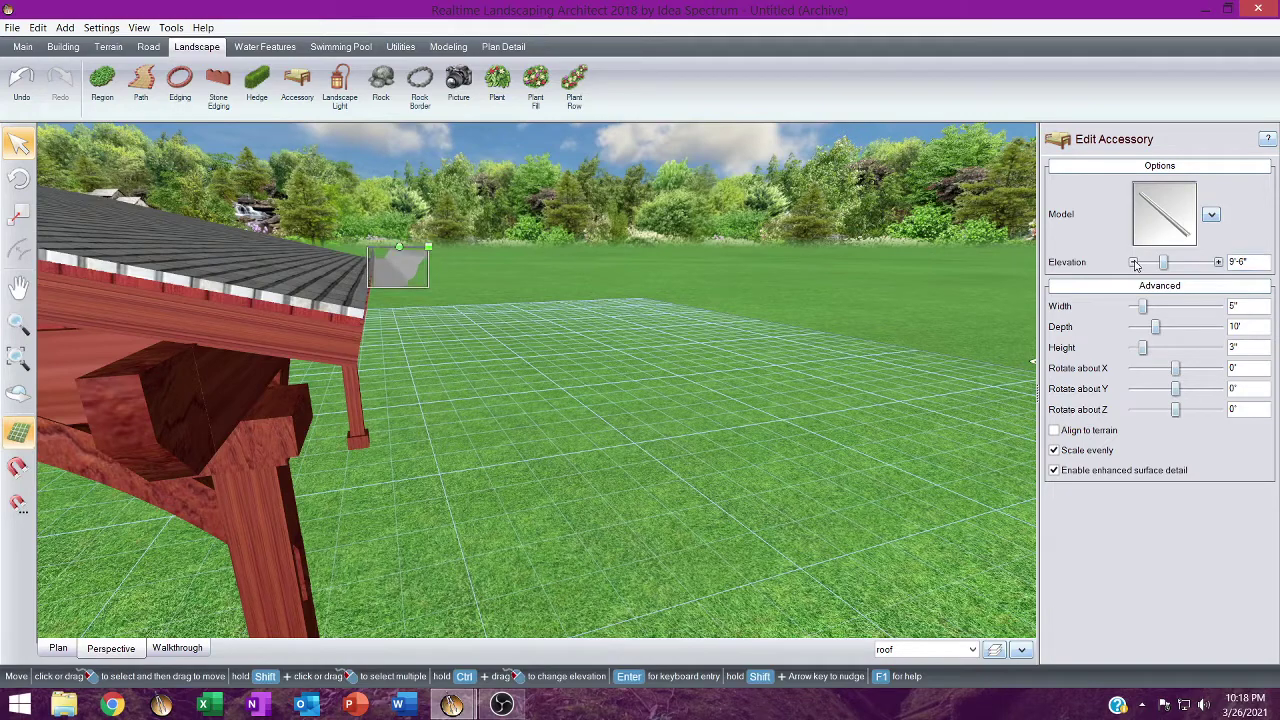
pyautogui.click(1135, 262)
pyautogui.click(1135, 262)
pyautogui.scroll(2, 390, 390)
pyautogui.scroll(2, 390, 390)
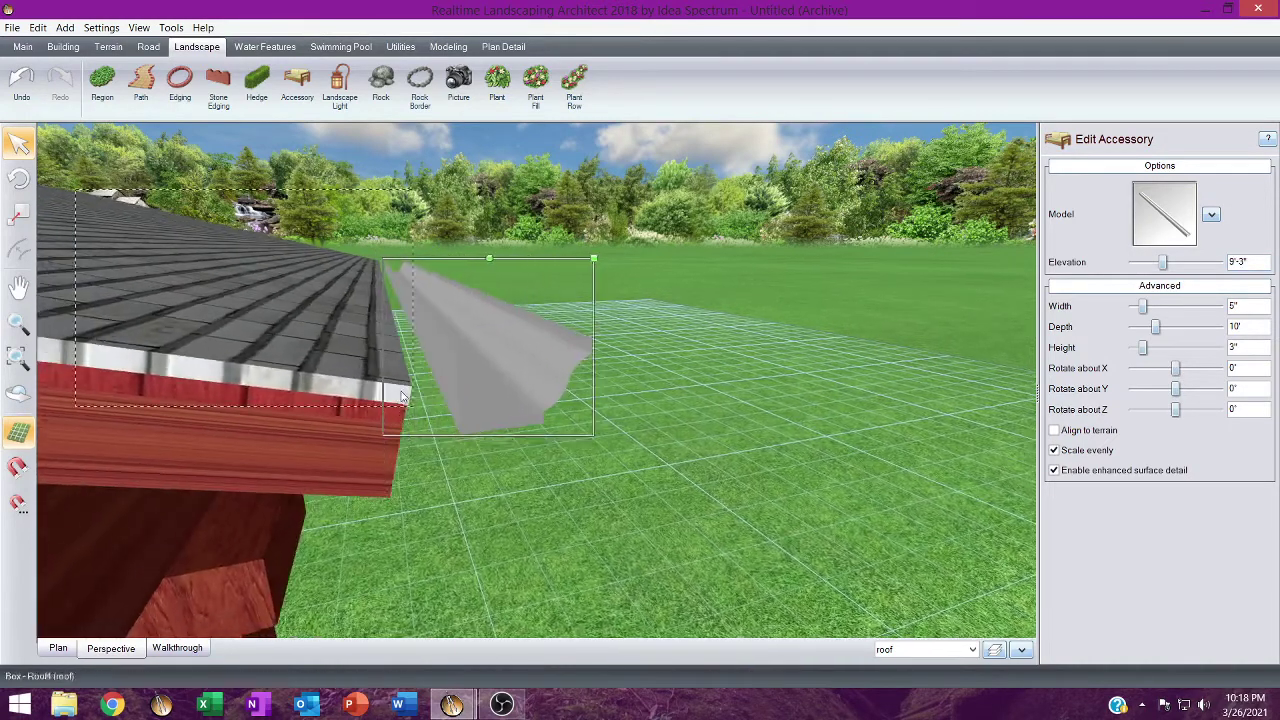
pyautogui.moveTo(457, 385); pyautogui.dragTo(404, 348)
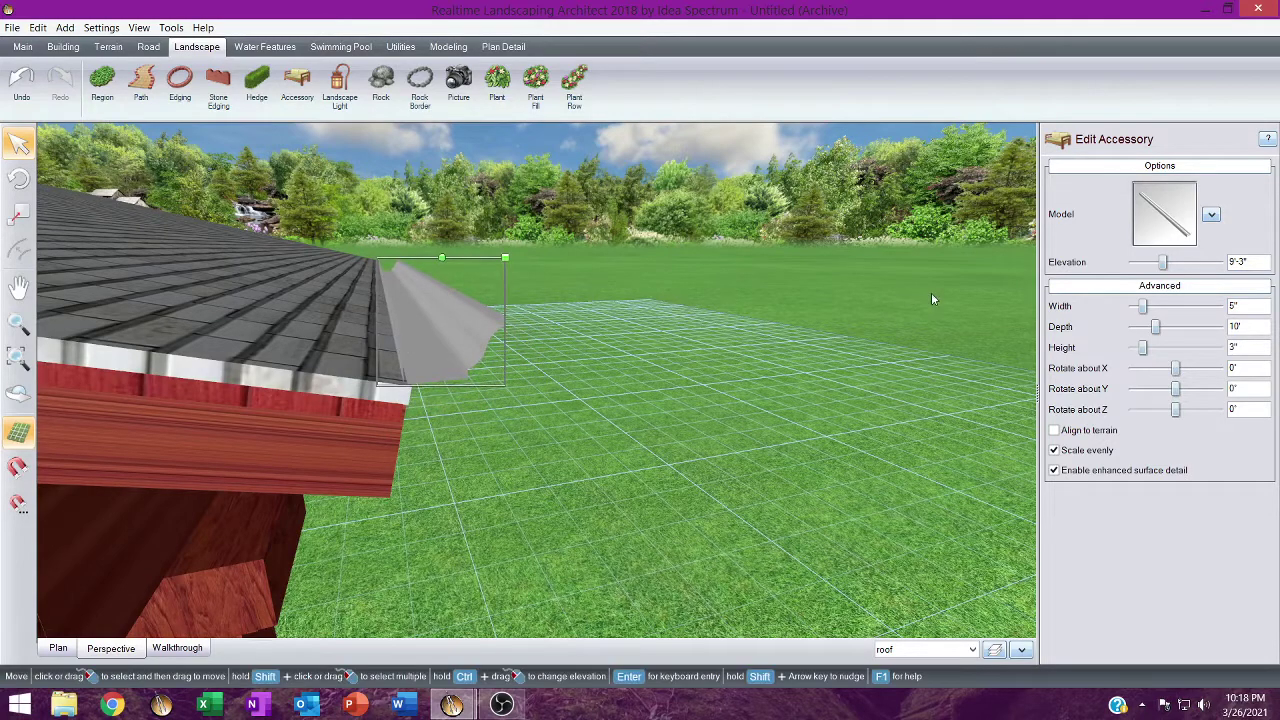
# Lower the gutter to an elevation of 9' and fit it against the rafter ends below the shingle edge.
pyautogui.click(1135, 263)
pyautogui.click(1135, 263)
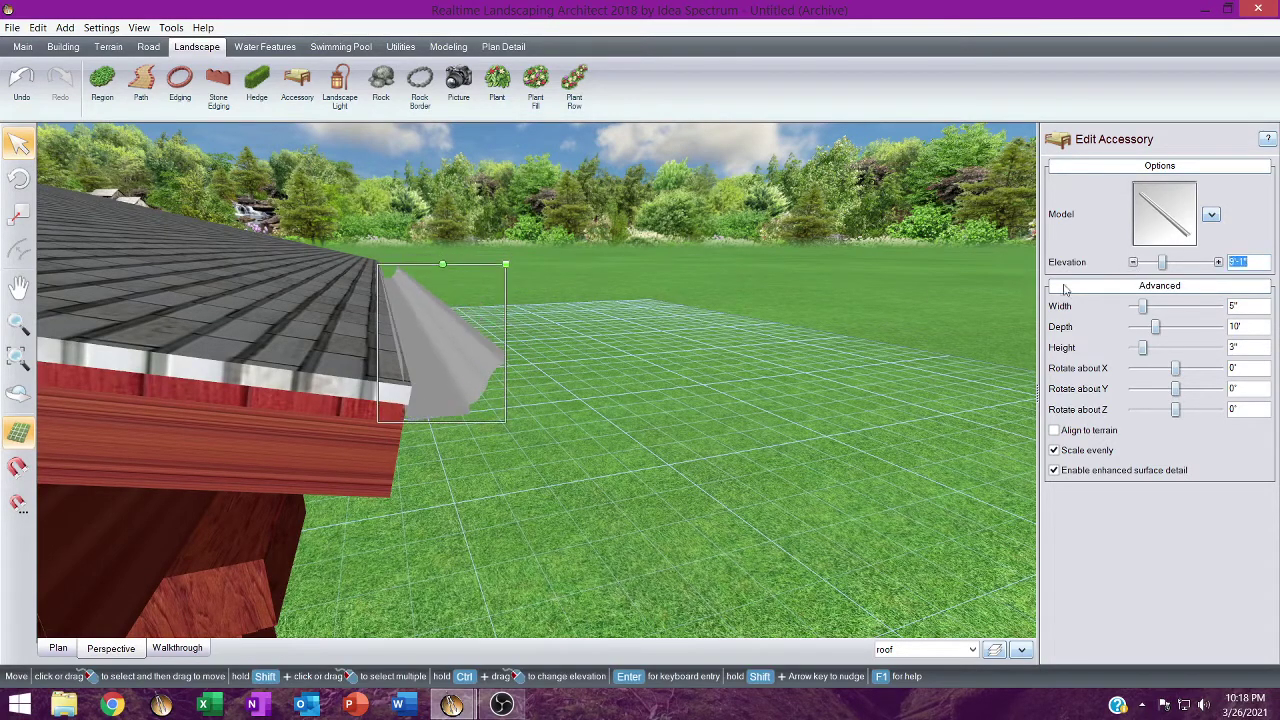
pyautogui.moveTo(463, 388)
pyautogui.mouseDown(button='middle')
pyautogui.moveTo(417, 417)
pyautogui.moveTo(449, 401)
pyautogui.mouseUp(button='middle')
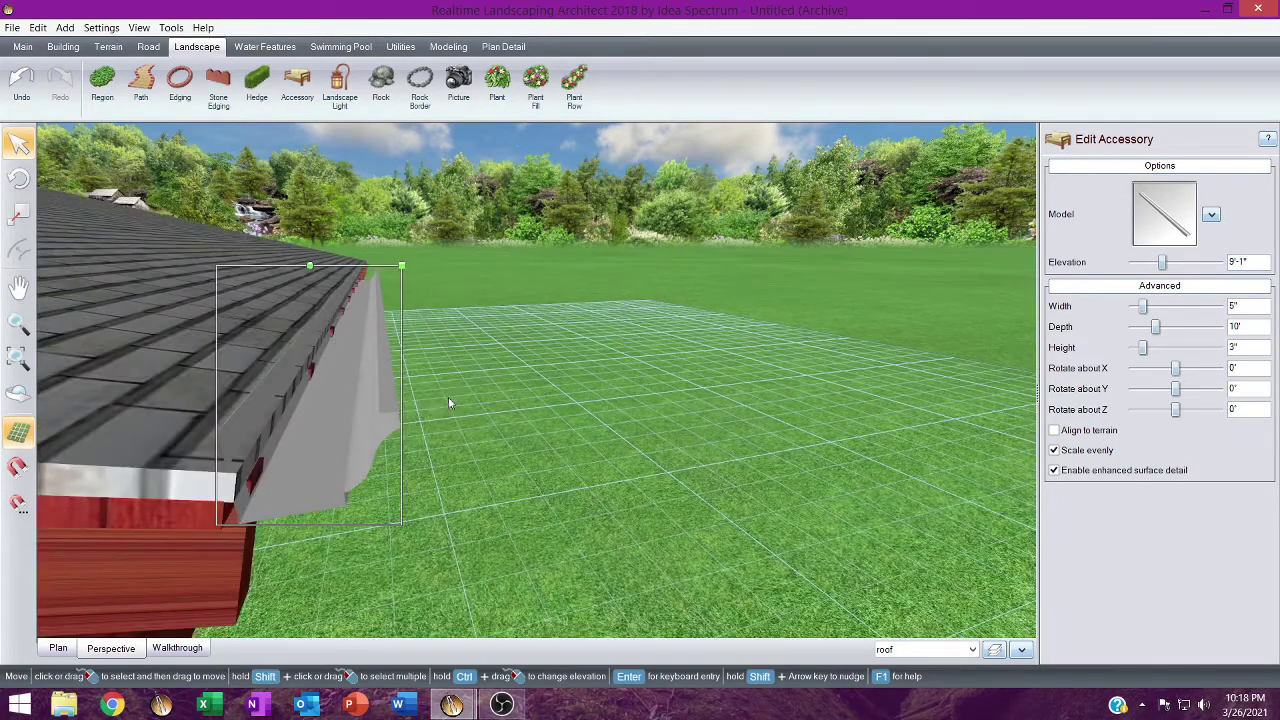
pyautogui.click(1135, 263)
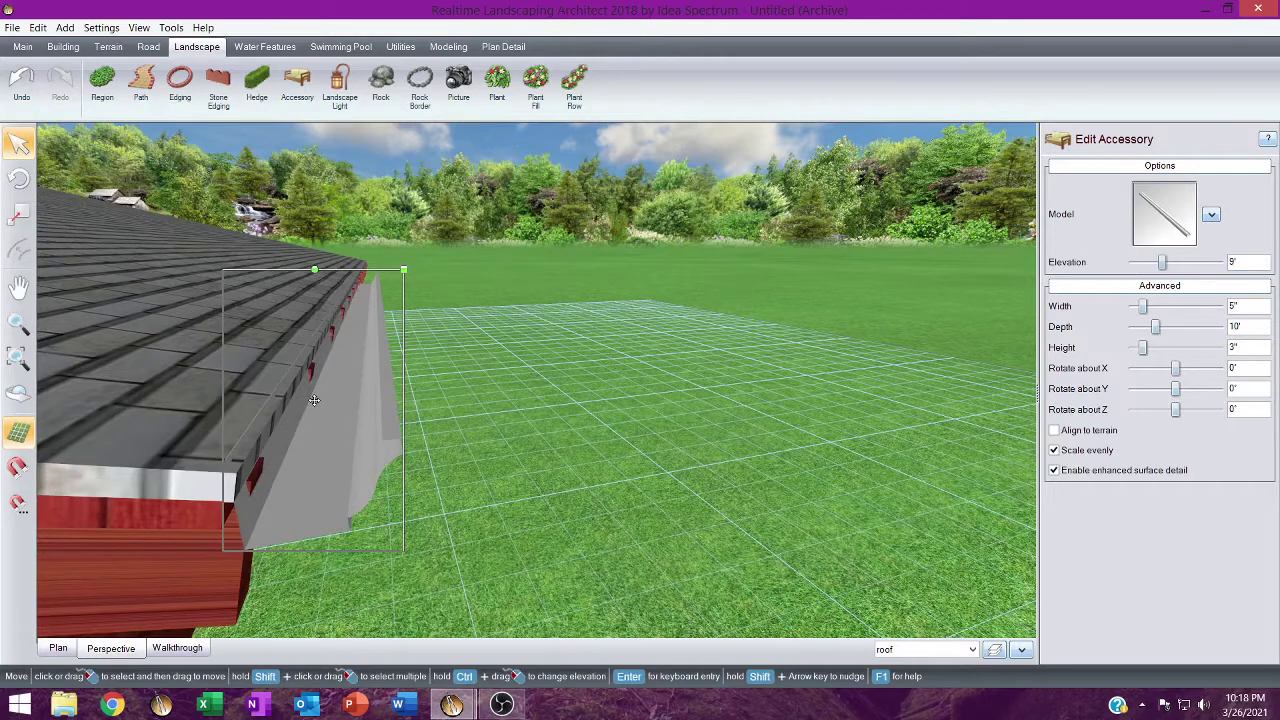
pyautogui.moveTo(314, 400); pyautogui.dragTo(349, 330)
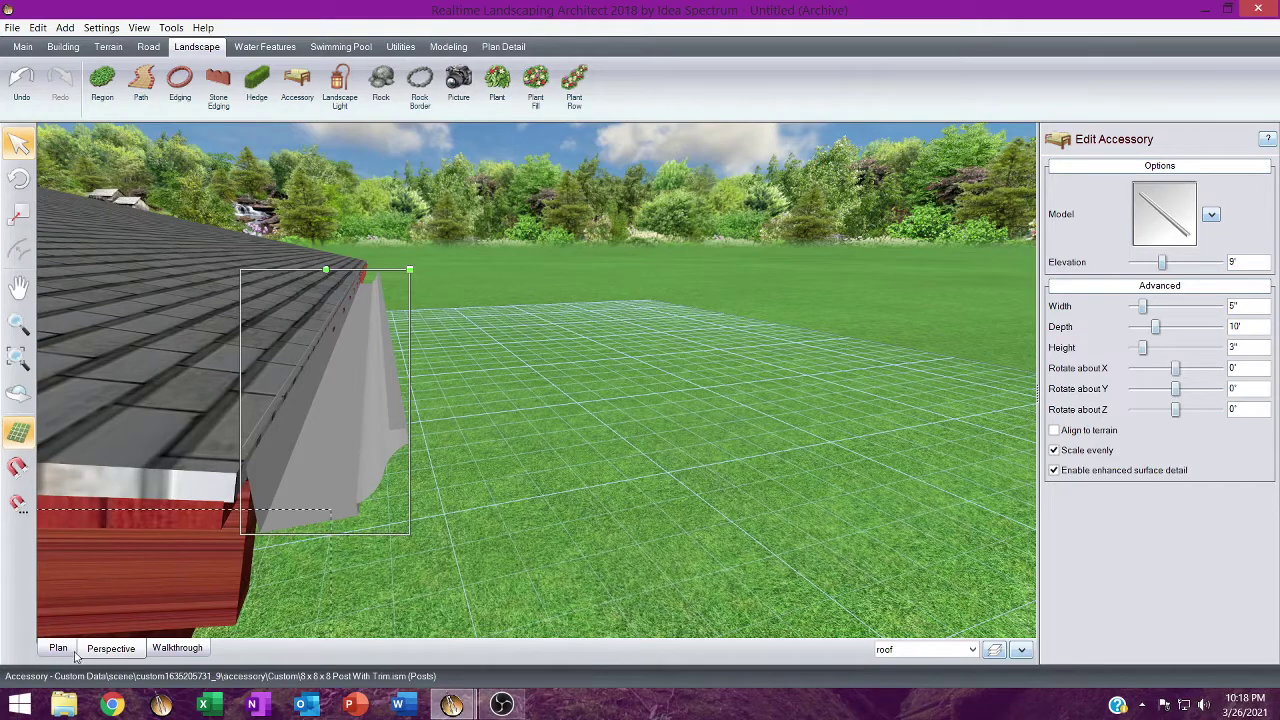
# Add the custom Gutter Cap accessory and place it on the lawn near the gutter.
pyautogui.click(300, 88)
pyautogui.click(1164, 212)
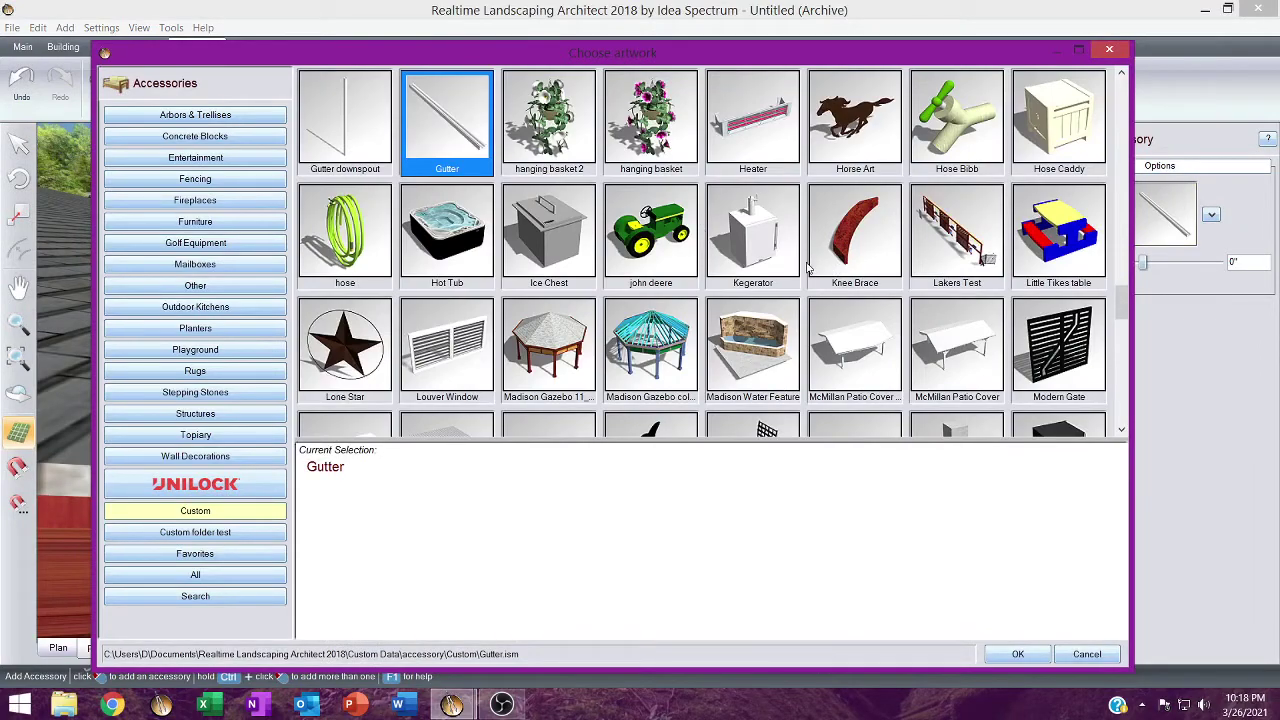
pyautogui.scroll(3, 808, 268)
pyautogui.doubleClick(1059, 350)
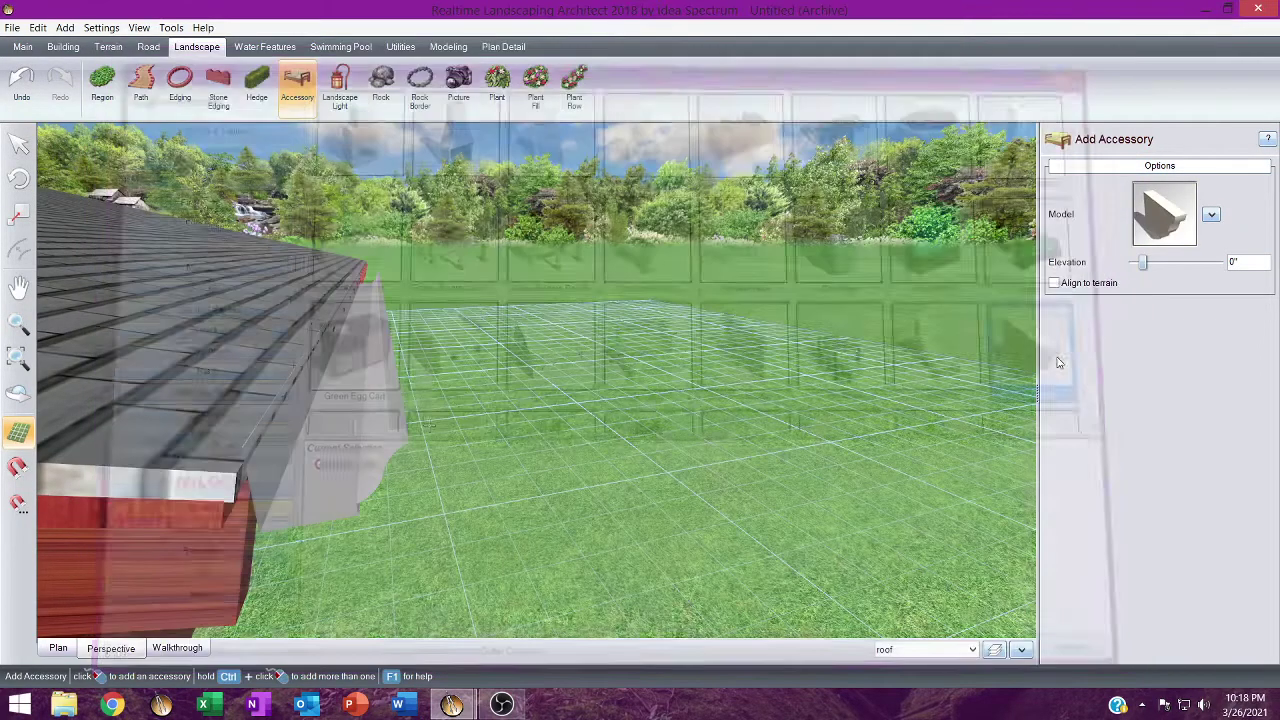
pyautogui.click(513, 601)
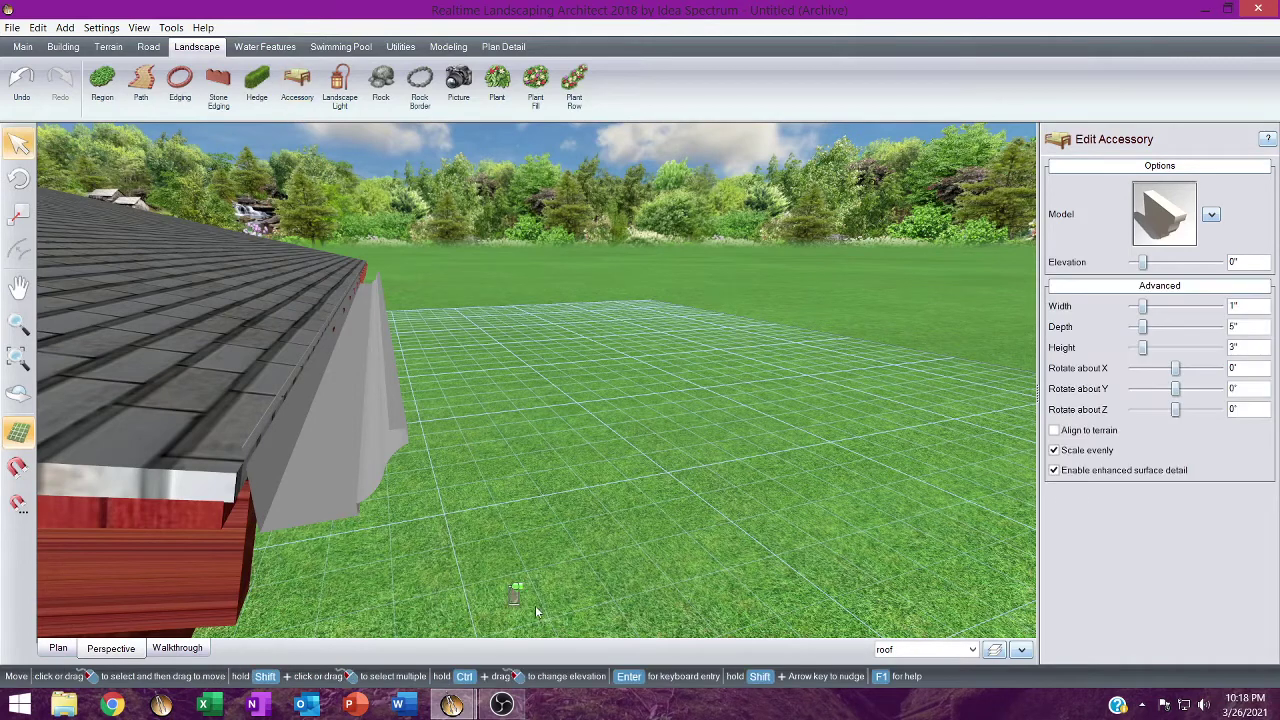
# Move the gutter cap toward the gutter's front end, rotate it to 90° about Y and raise it to a 9' elevation.
pyautogui.click(1219, 264)
pyautogui.moveTo(511, 421); pyautogui.dragTo(426, 569)
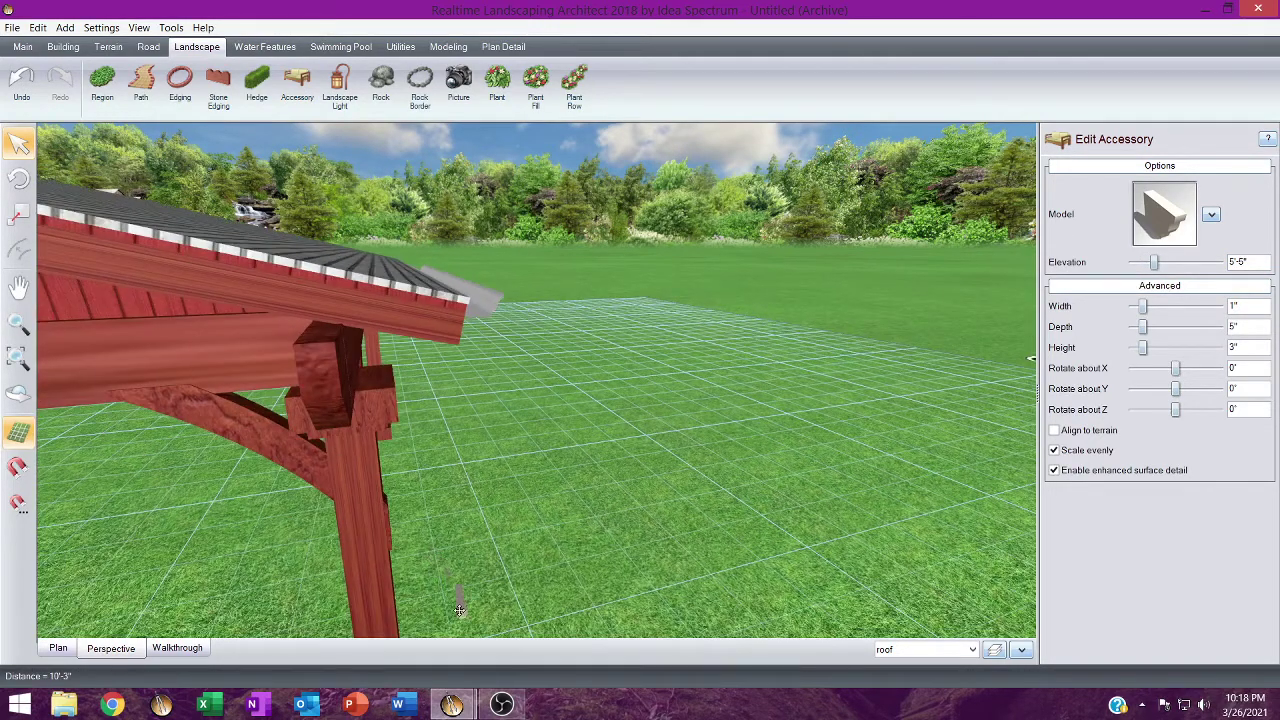
pyautogui.moveTo(459, 610)
pyautogui.mouseDown()
pyautogui.moveTo(460, 592)
pyautogui.moveTo(451, 616)
pyautogui.mouseUp()
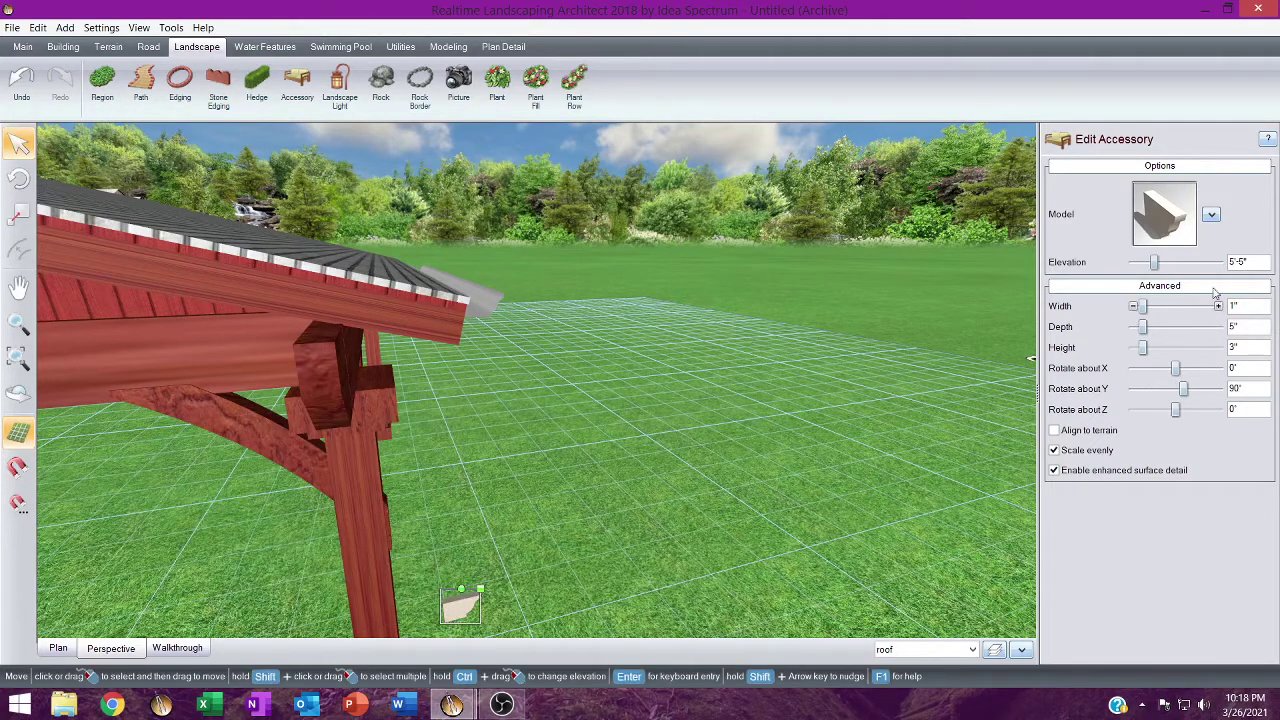
pyautogui.moveTo(1220, 263); pyautogui.dragTo(1220, 263)
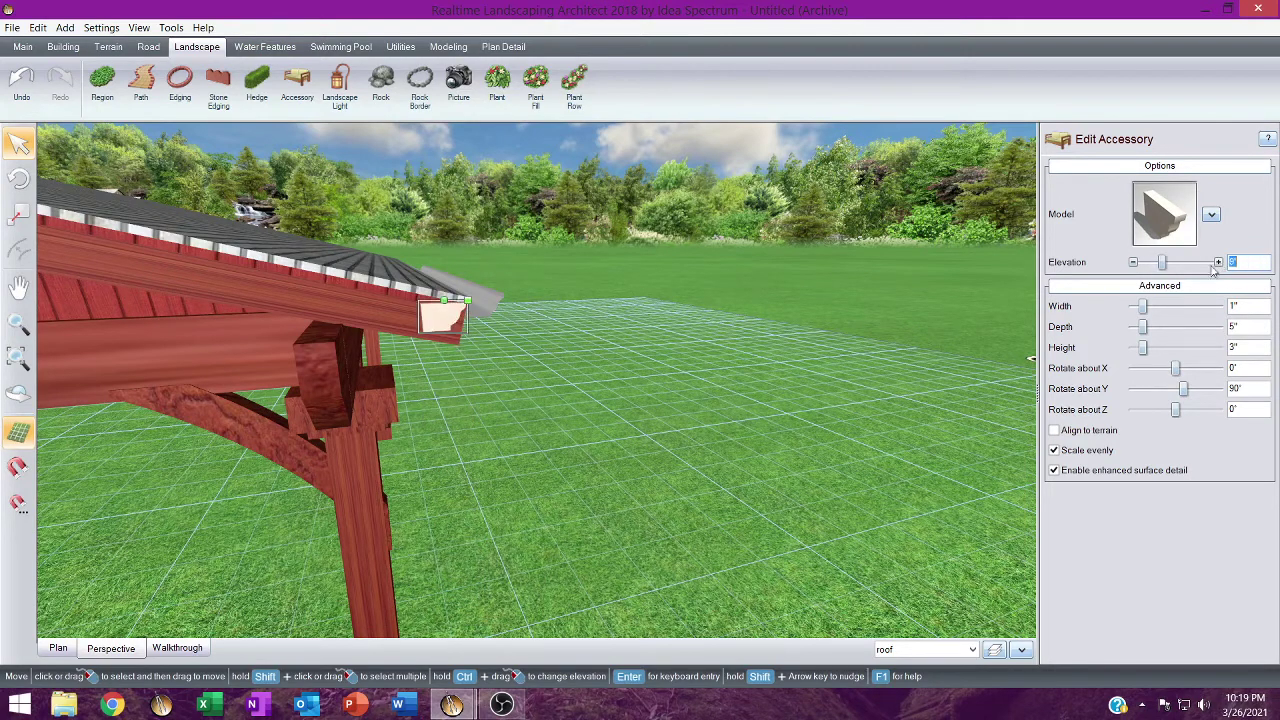
# Fit the gutter cap onto the front end of the gutter, lined up with its profile.
pyautogui.scroll(5, 434, 377)
pyautogui.moveTo(324, 452); pyautogui.dragTo(445, 373)
pyautogui.scroll(4, 434, 372)
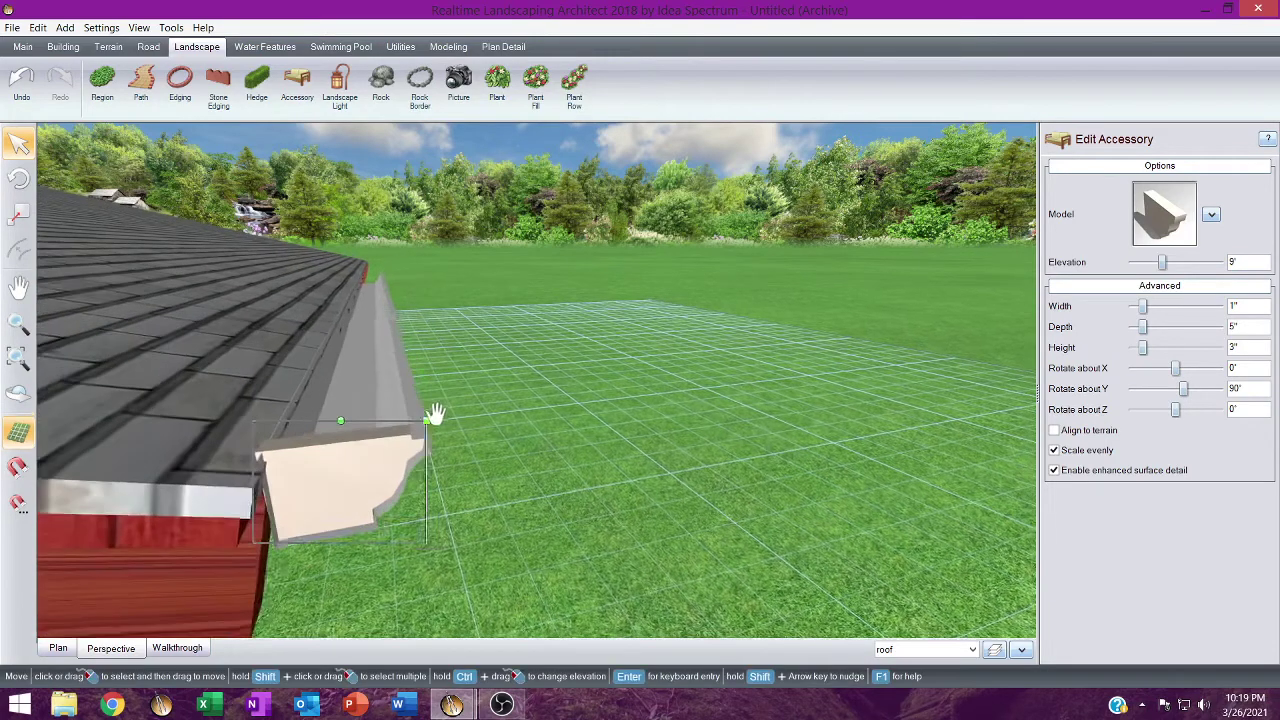
pyautogui.moveTo(335, 463); pyautogui.dragTo(340, 465)
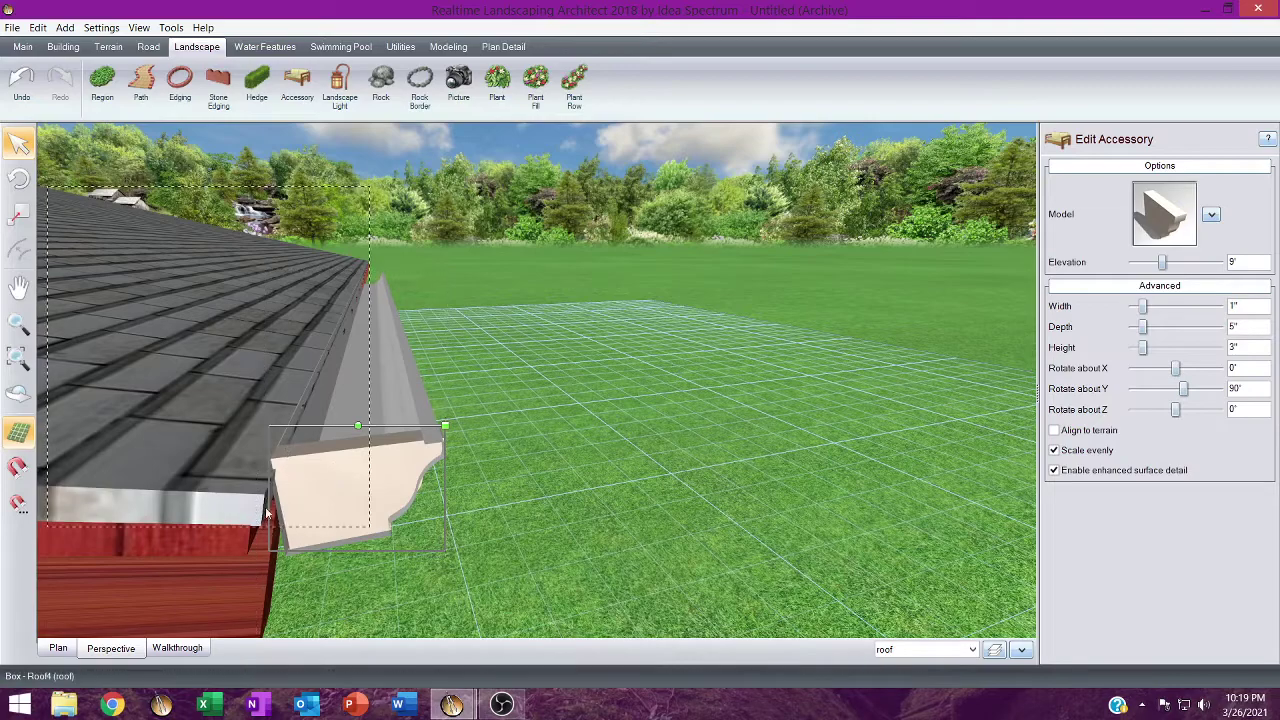
pyautogui.scroll(-5, 256, 524)
pyautogui.scroll(-3, 342, 521)
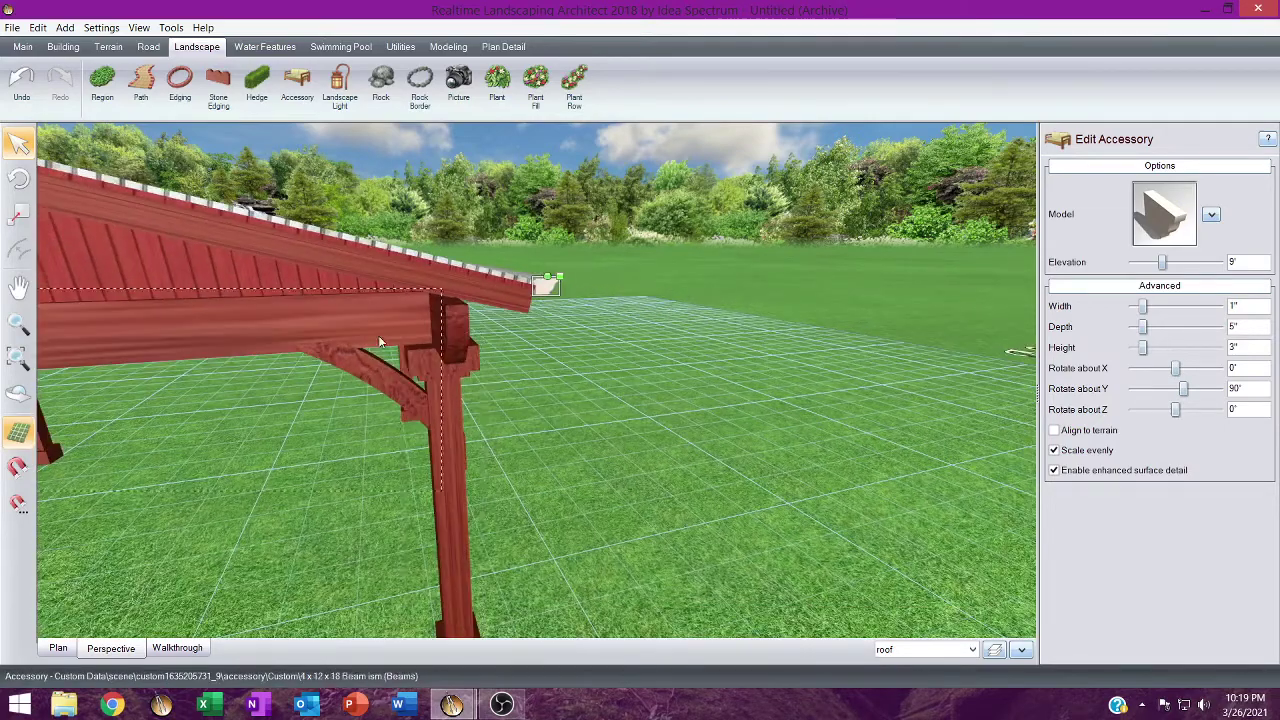
pyautogui.scroll(-5, 458, 397)
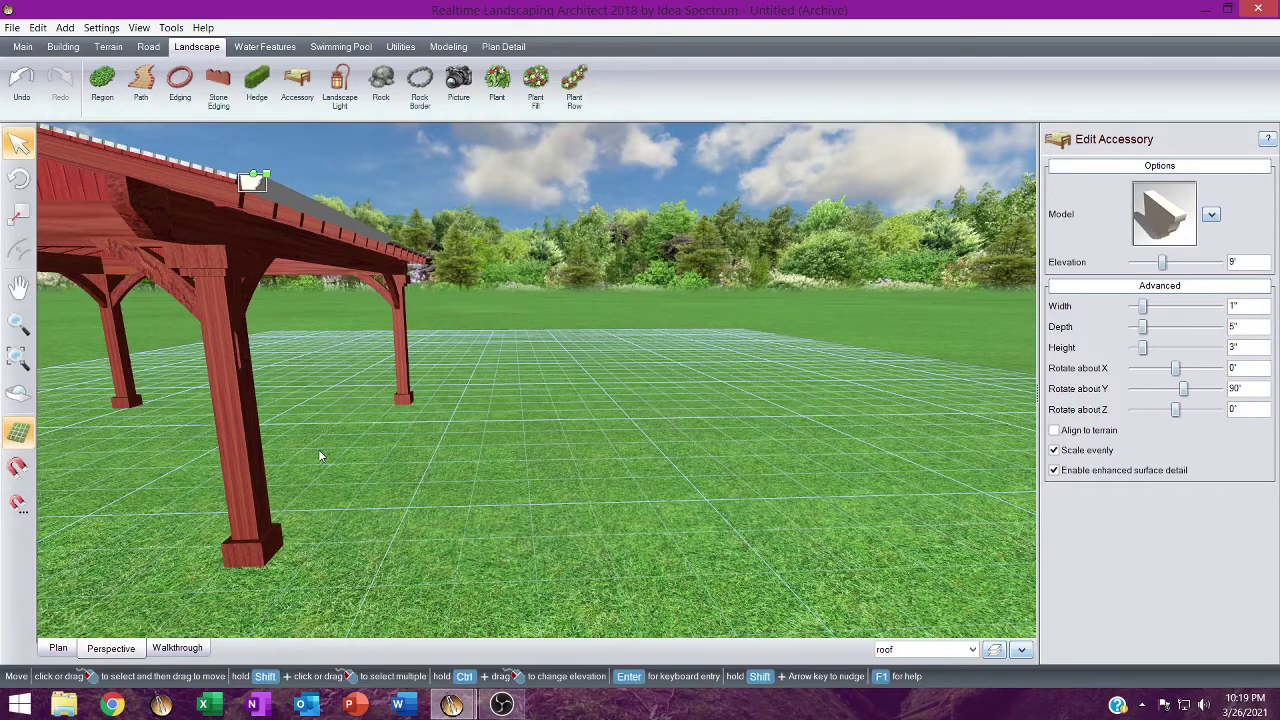
pyautogui.moveTo(320, 452); pyautogui.dragTo(338, 460, button='middle')
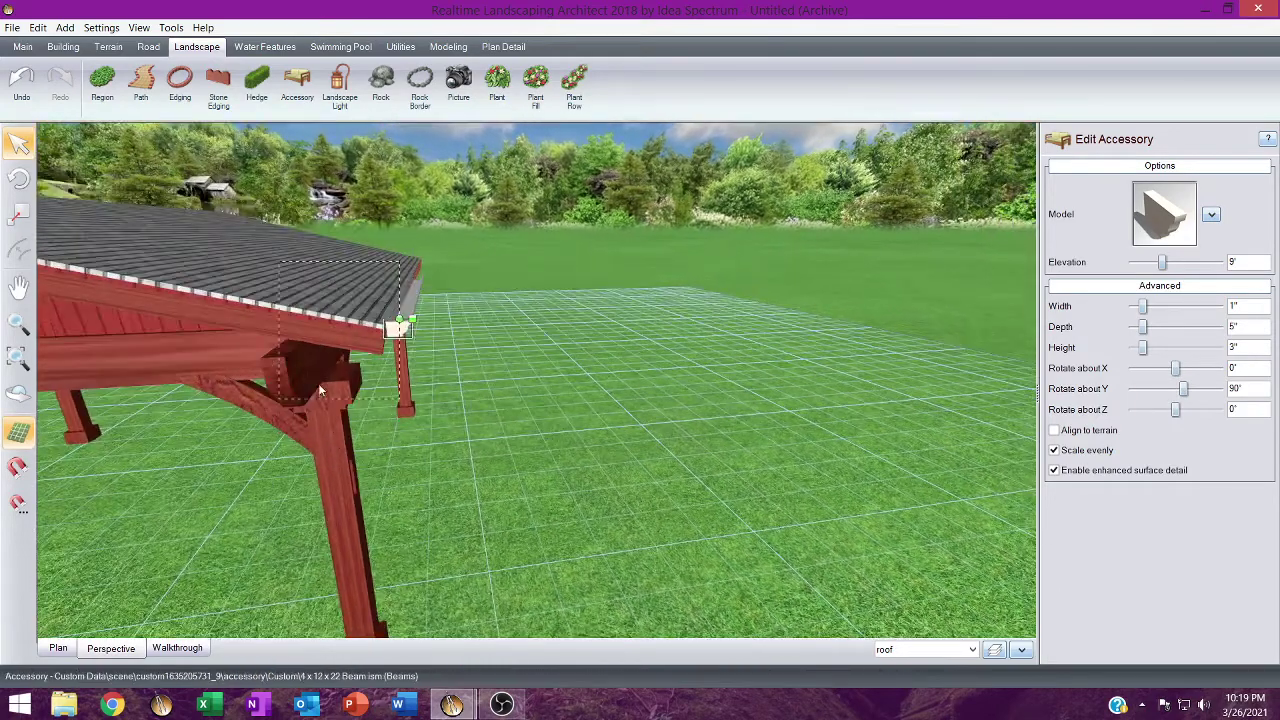
pyautogui.moveTo(318, 383); pyautogui.dragTo(392, 372, button='middle')
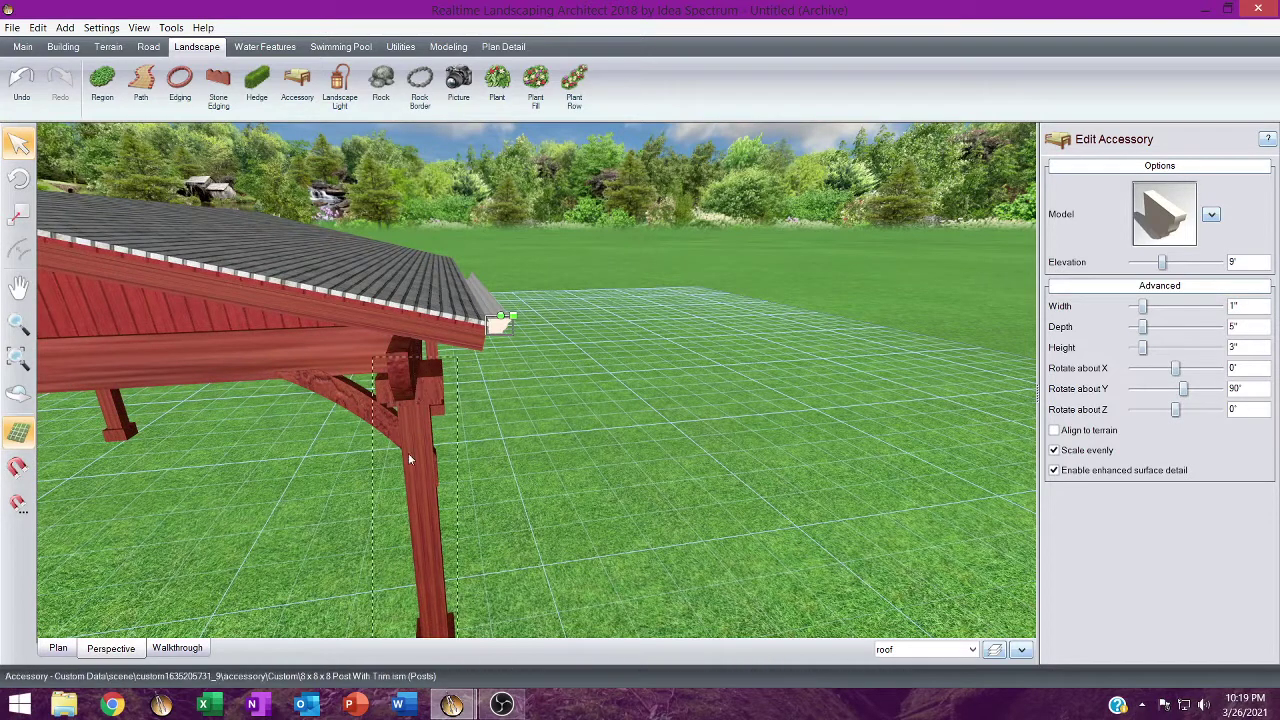
# Add the custom Gutter downspout accessory and place it on the ground beside the front corner post under the gutter.
pyautogui.click(448, 47)
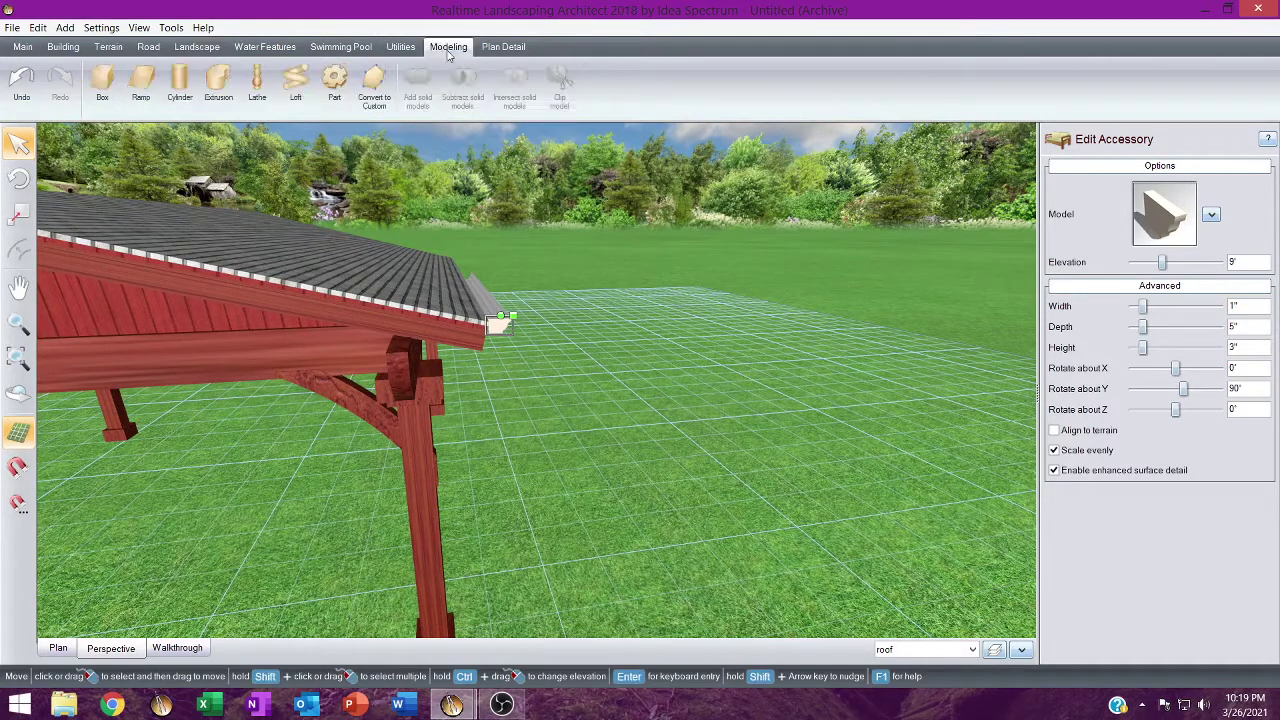
pyautogui.click(205, 47)
pyautogui.click(300, 86)
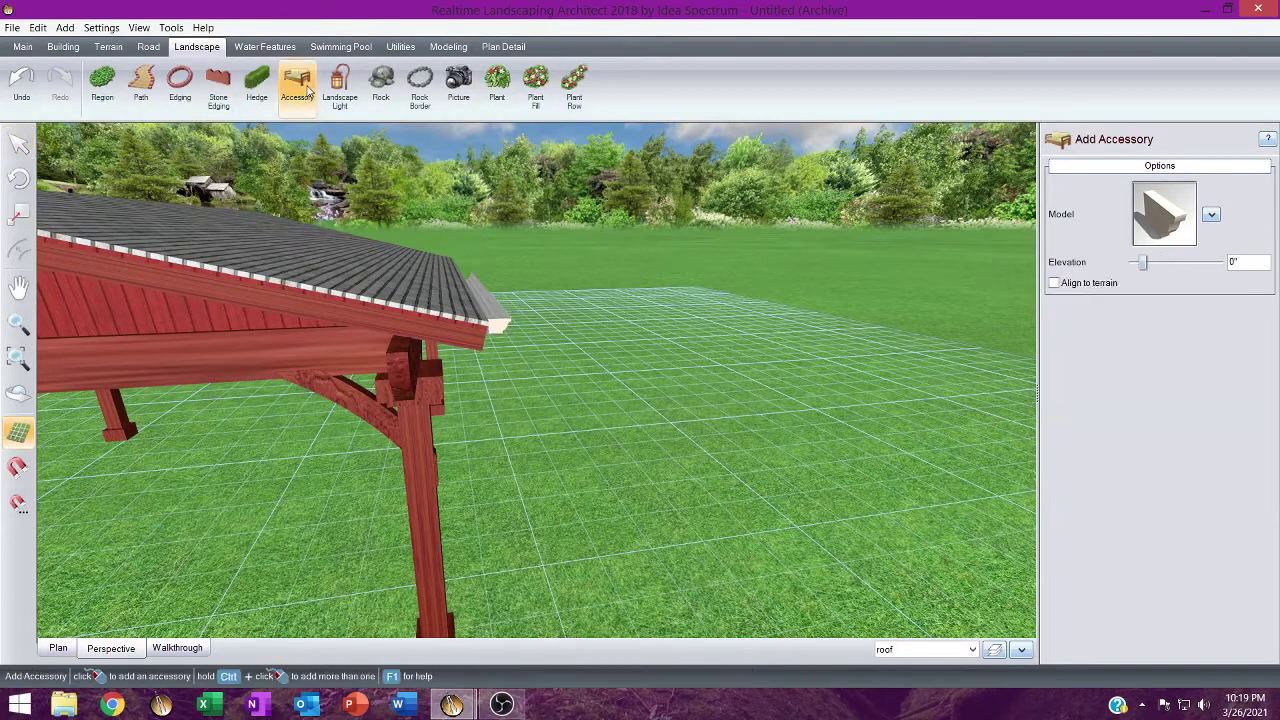
pyautogui.click(1160, 233)
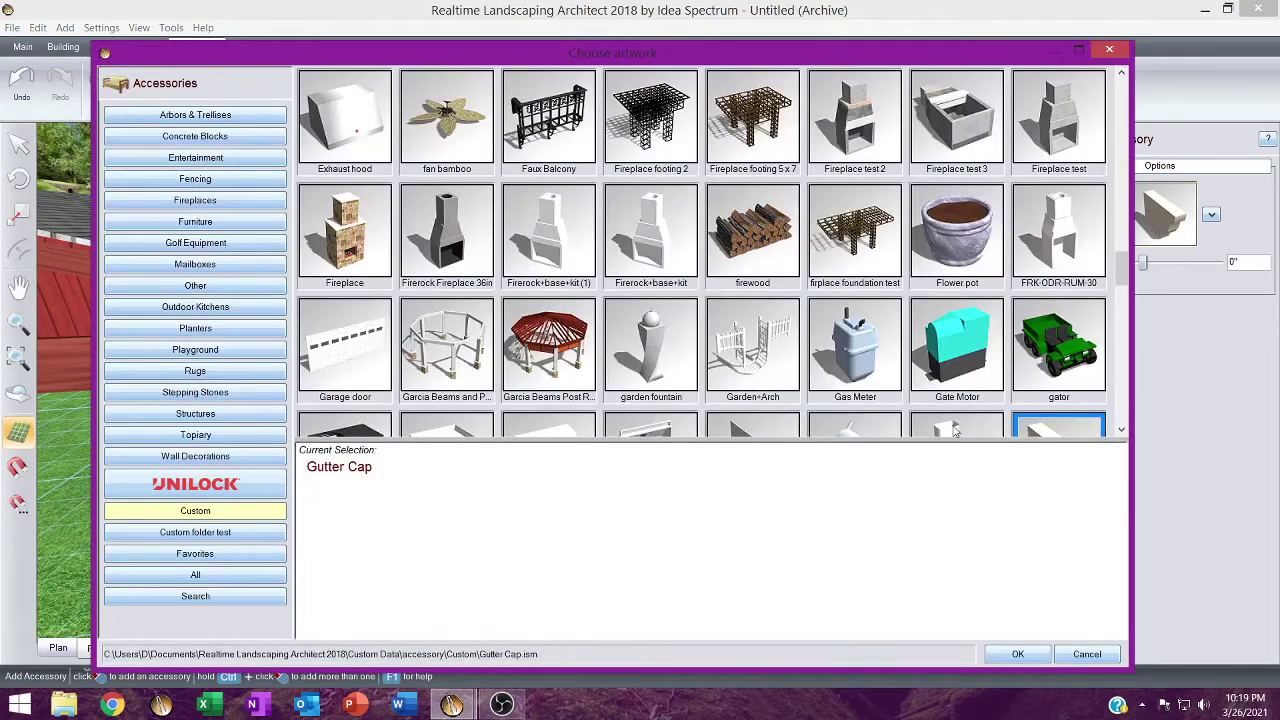
pyautogui.scroll(-3, 848, 342)
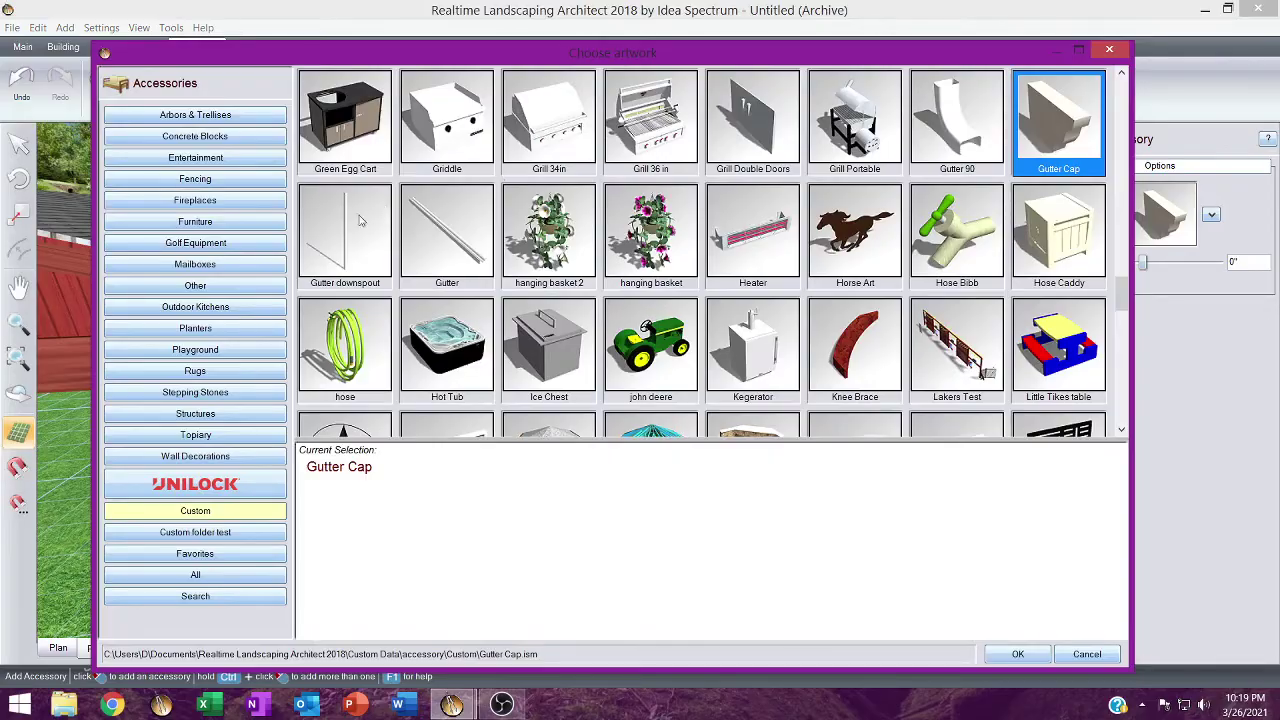
pyautogui.doubleClick(362, 222)
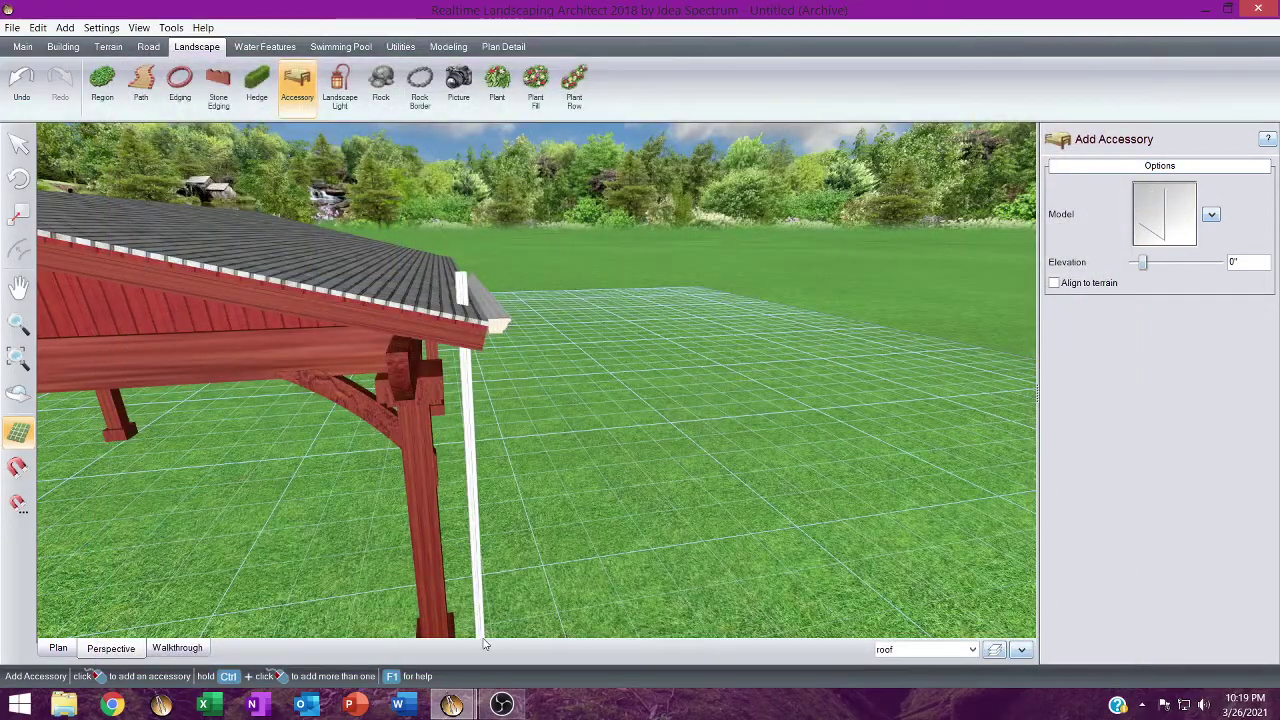
pyautogui.click(460, 634)
# Move the downspout sideways along the eave until it lines up with the outer face of the corner post.
pyautogui.moveTo(430, 622); pyautogui.dragTo(163, 460, button='right')
pyautogui.moveTo(163, 460); pyautogui.dragTo(838, 292, button='middle')
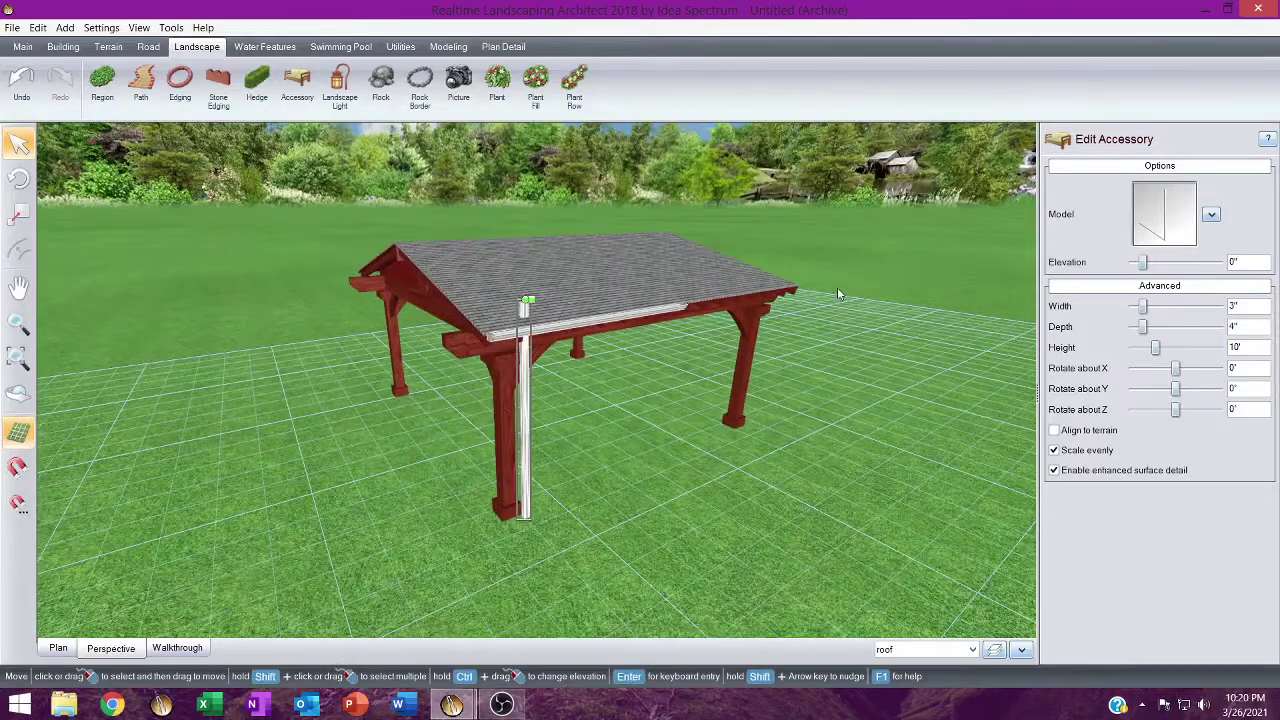
pyautogui.moveTo(475, 432); pyautogui.dragTo(355, 370, button='right')
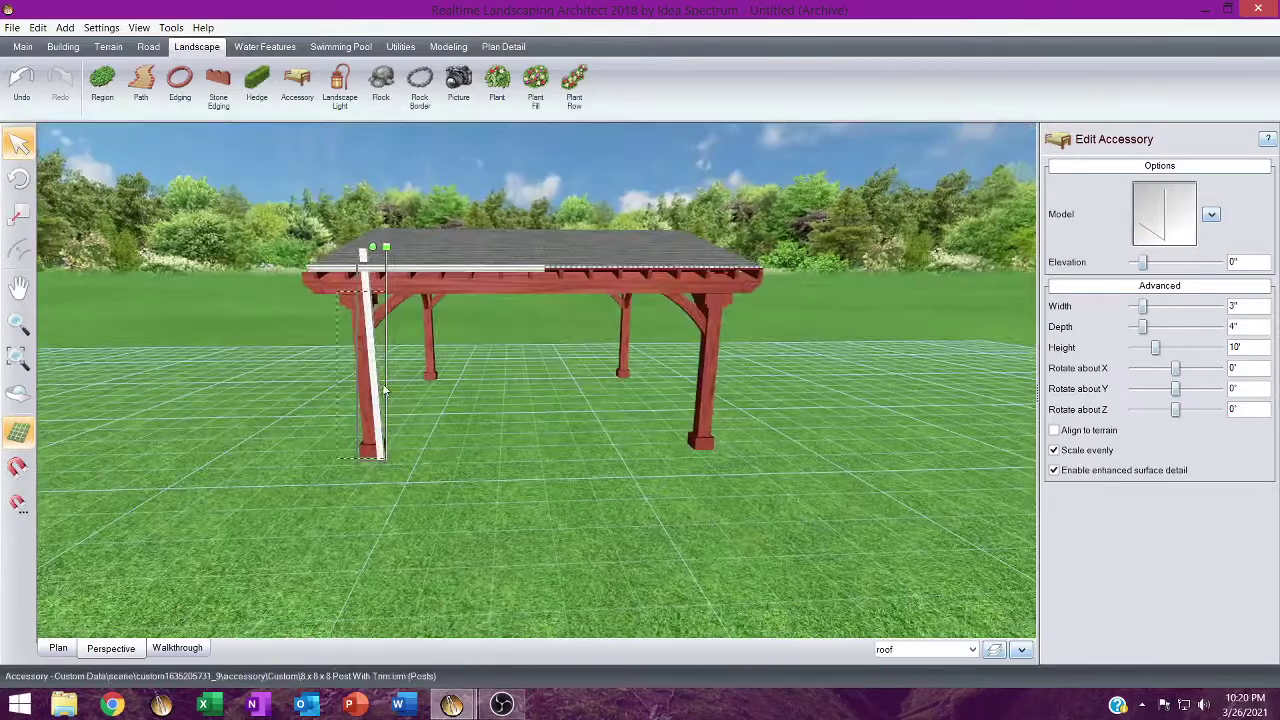
pyautogui.click(366, 311)
pyautogui.moveTo(366, 311); pyautogui.dragTo(355, 307)
pyautogui.scroll(5, 594, 623)
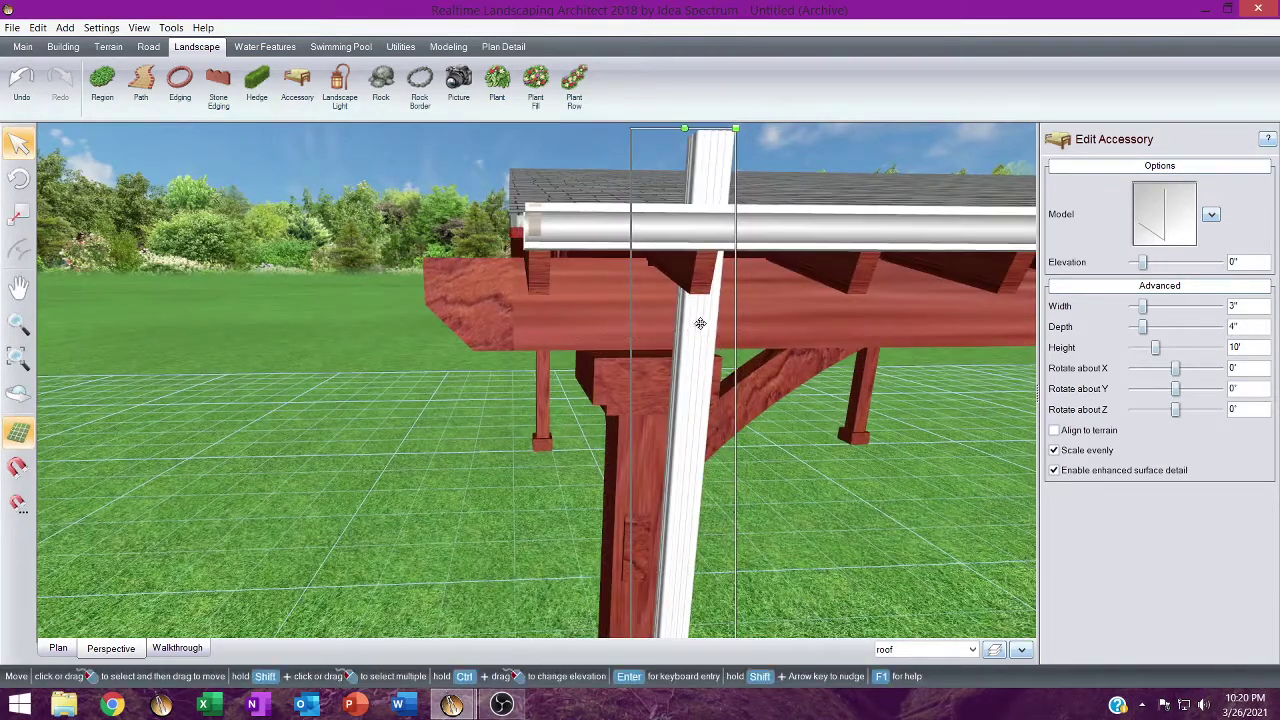
pyautogui.moveTo(700, 323); pyautogui.dragTo(664, 320)
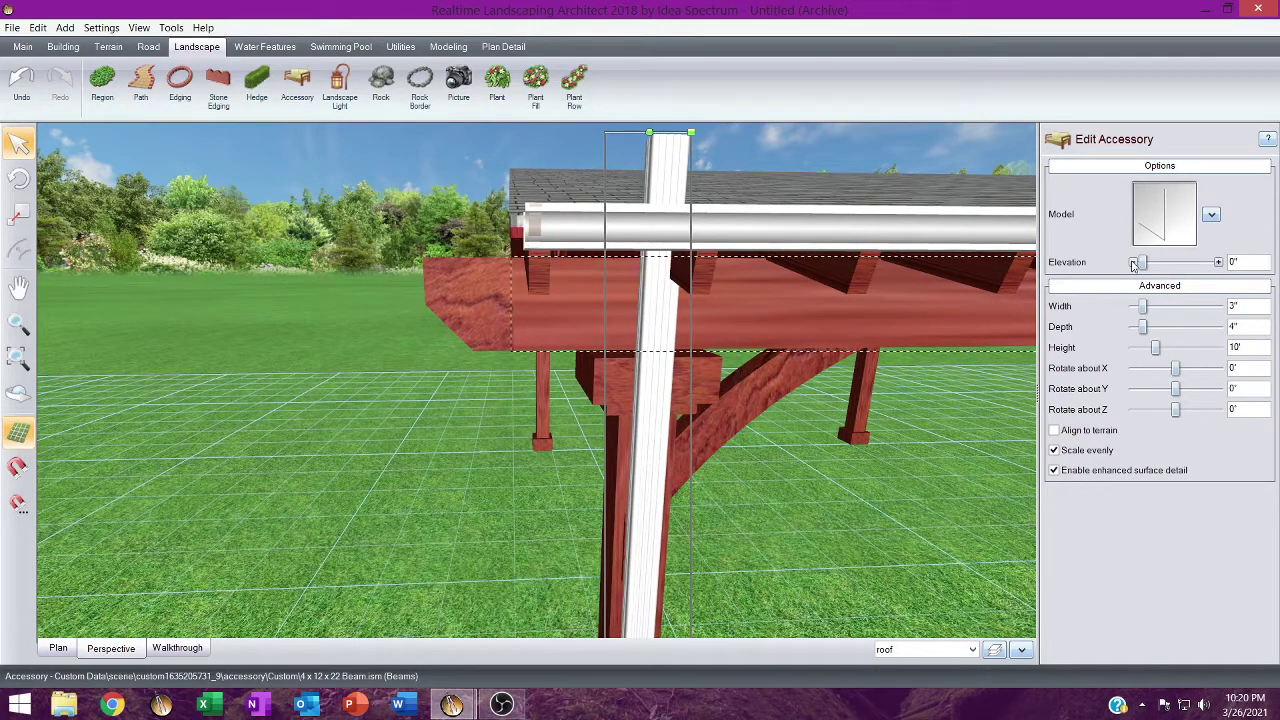
# Lower the downspout below the beam to an elevation of -2'-1".
pyautogui.moveTo(1134, 263); pyautogui.dragTo(1134, 263)
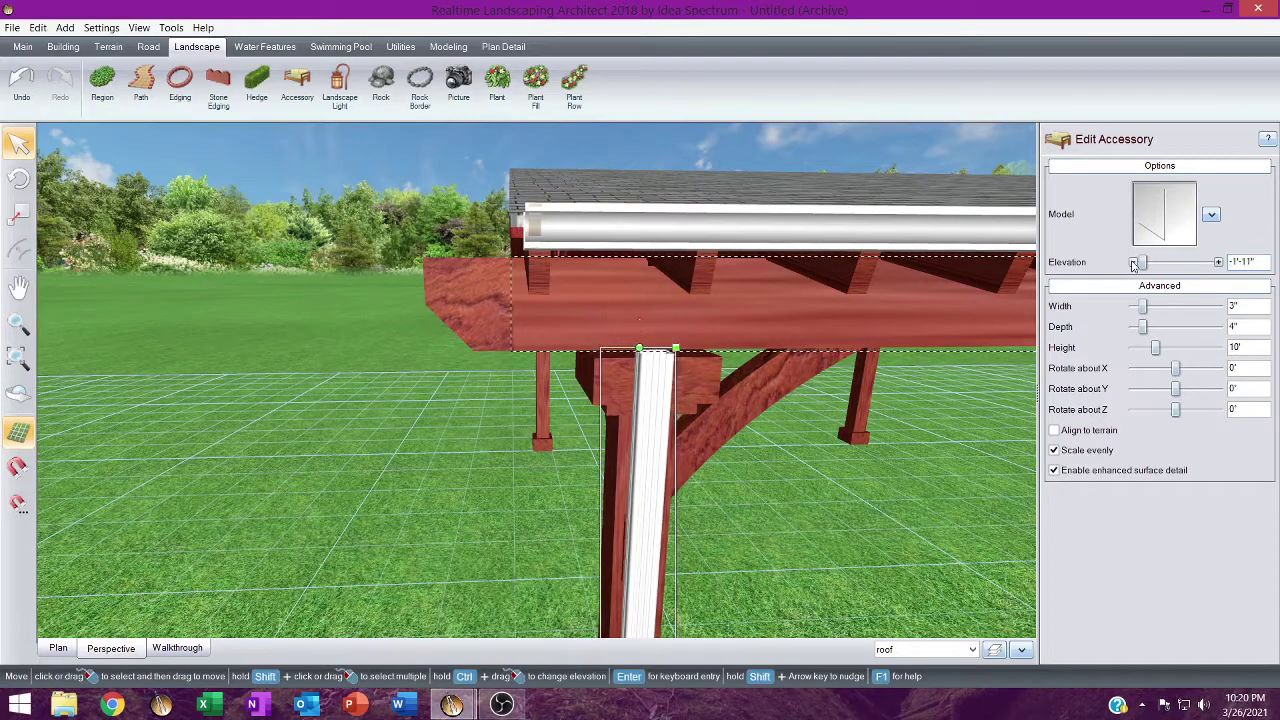
pyautogui.click(1133, 264)
pyautogui.click(1133, 264)
# Shift the downspout in against the corner post and lower it to an elevation of -2'-9".
pyautogui.moveTo(800, 350)
pyautogui.mouseDown(button='right')
pyautogui.moveTo(974, 465)
pyautogui.moveTo(931, 371)
pyautogui.moveTo(1006, 417)
pyautogui.moveTo(780, 391)
pyautogui.moveTo(797, 443)
pyautogui.moveTo(798, 358)
pyautogui.mouseUp(button='right')
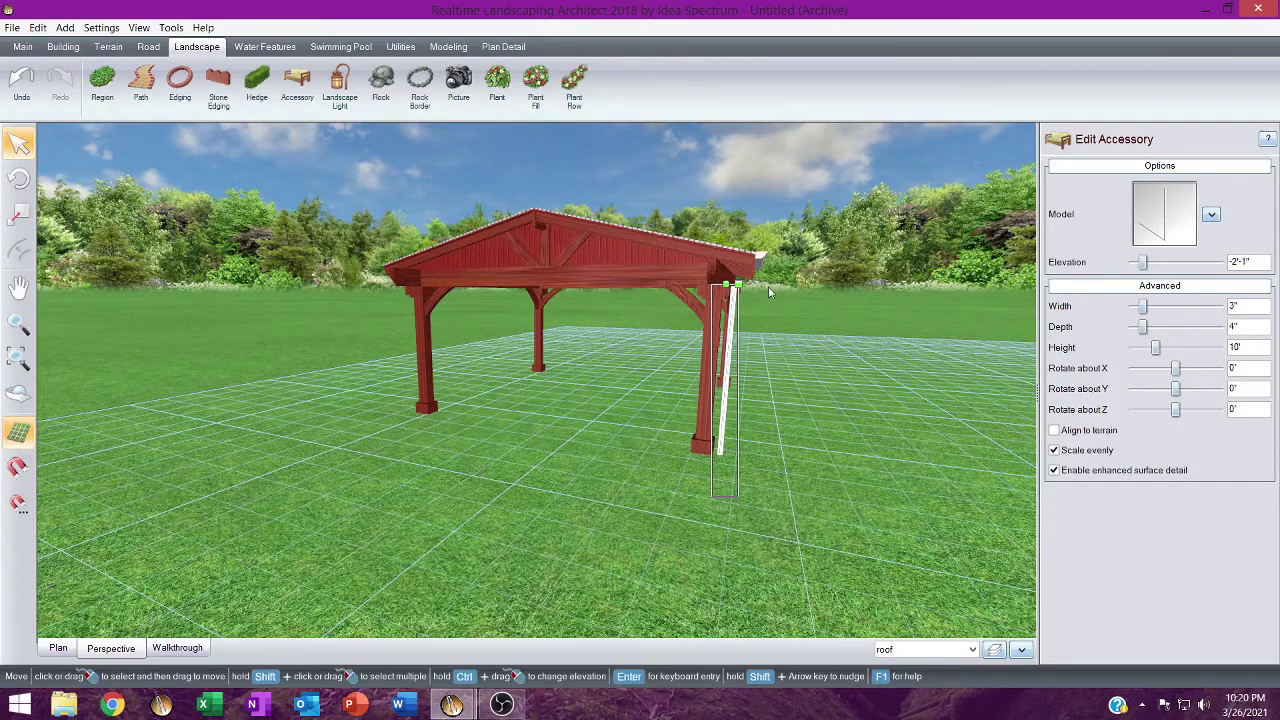
pyautogui.moveTo(632, 160); pyautogui.dragTo(628, 441, button='middle')
pyautogui.moveTo(843, 323); pyautogui.dragTo(827, 320)
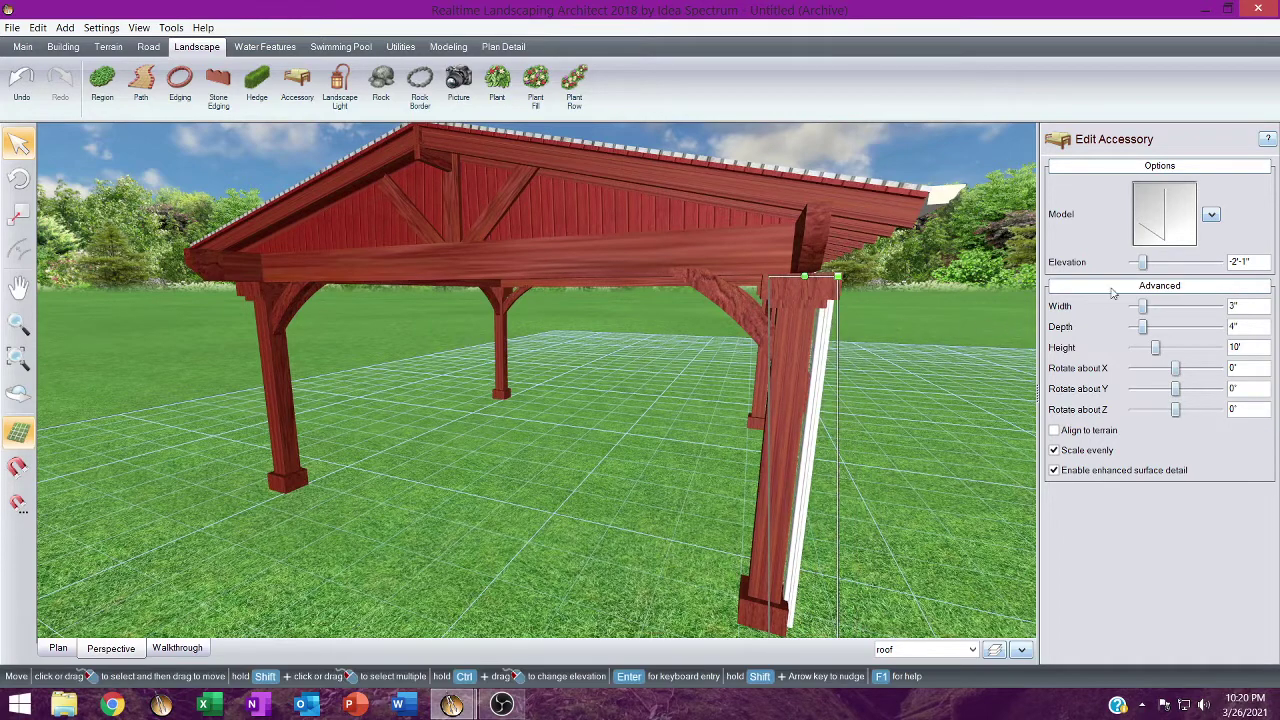
pyautogui.click(1133, 262)
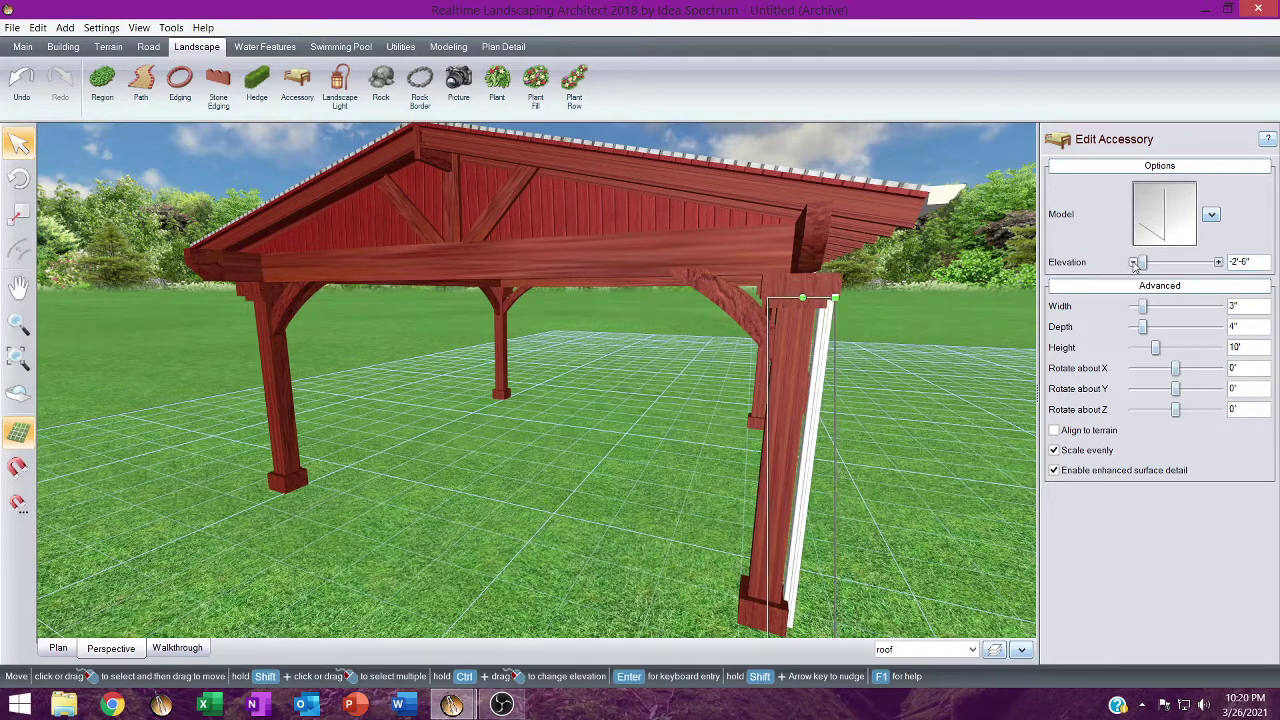
pyautogui.click(1133, 262)
pyautogui.click(1133, 262)
pyautogui.scroll(-3, 836, 352)
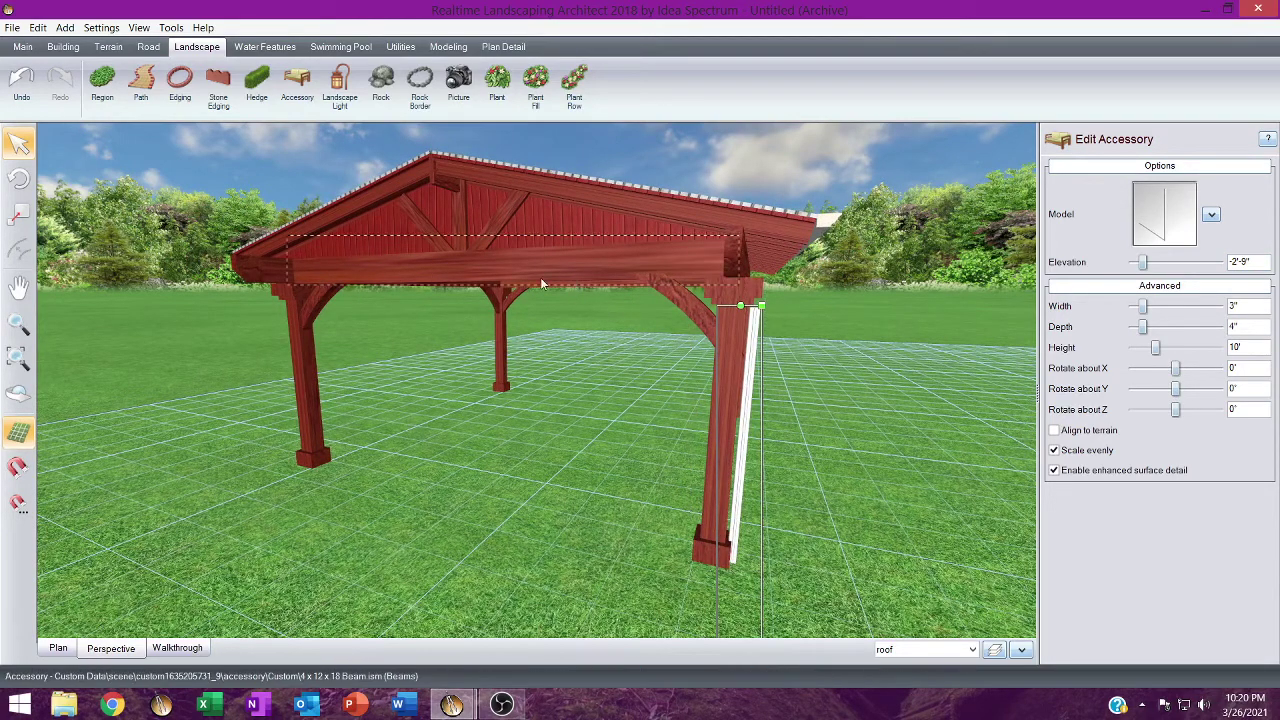
# Review the accessory quantities in the Project Material List, including the 2 x 6 x 12 Rafter entry, and close the list.
pyautogui.moveTo(541, 281); pyautogui.dragTo(564, 299, button='middle')
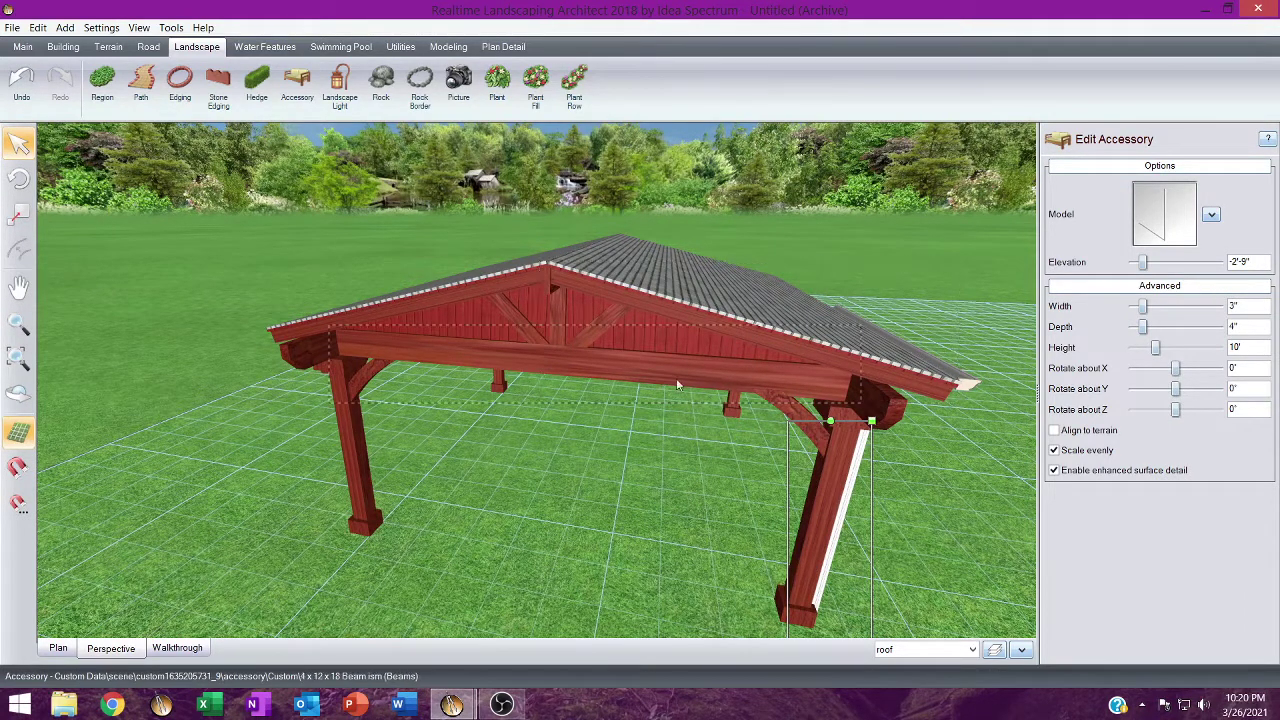
pyautogui.moveTo(732, 322); pyautogui.dragTo(696, 287, button='middle')
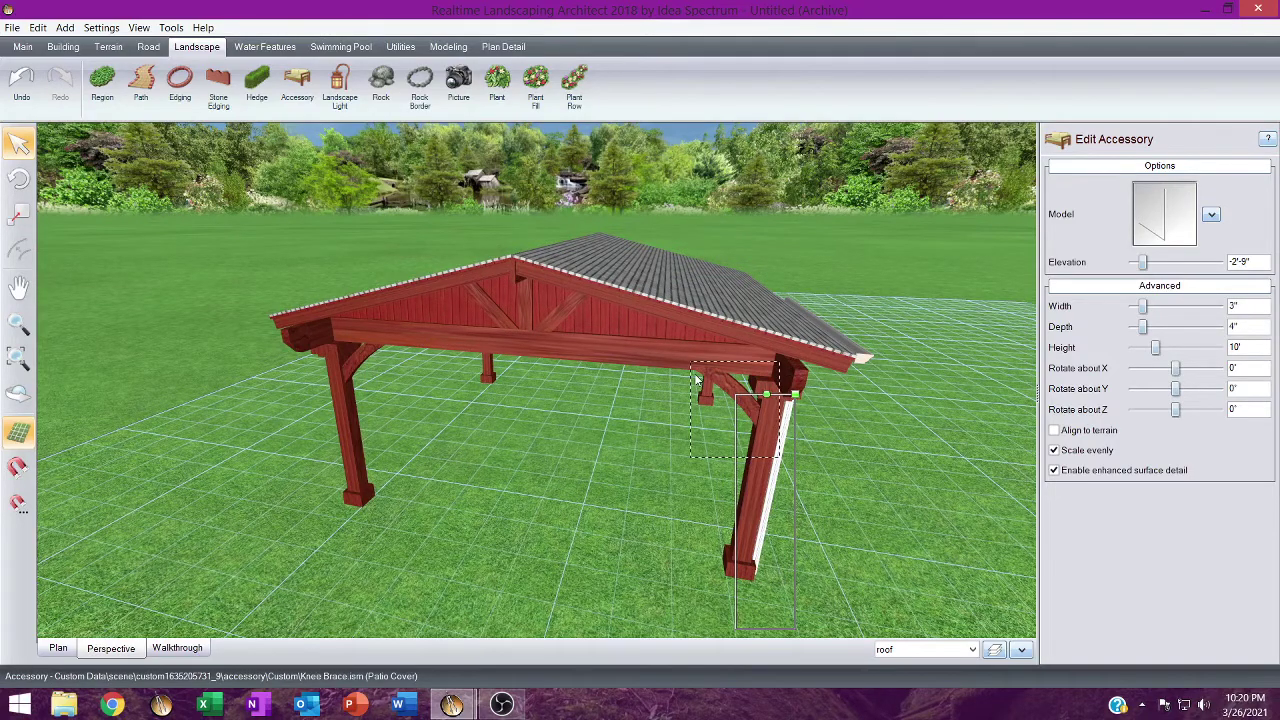
pyautogui.moveTo(697, 378); pyautogui.dragTo(732, 495, button='middle')
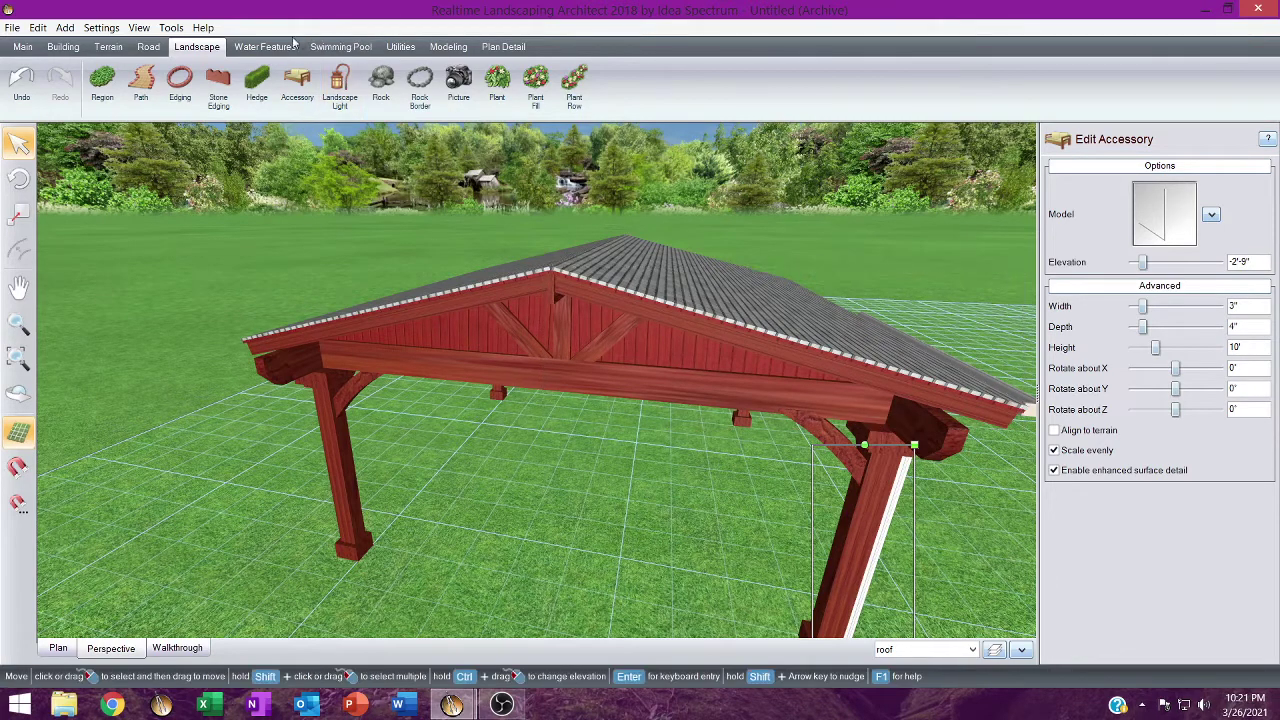
pyautogui.click(176, 31)
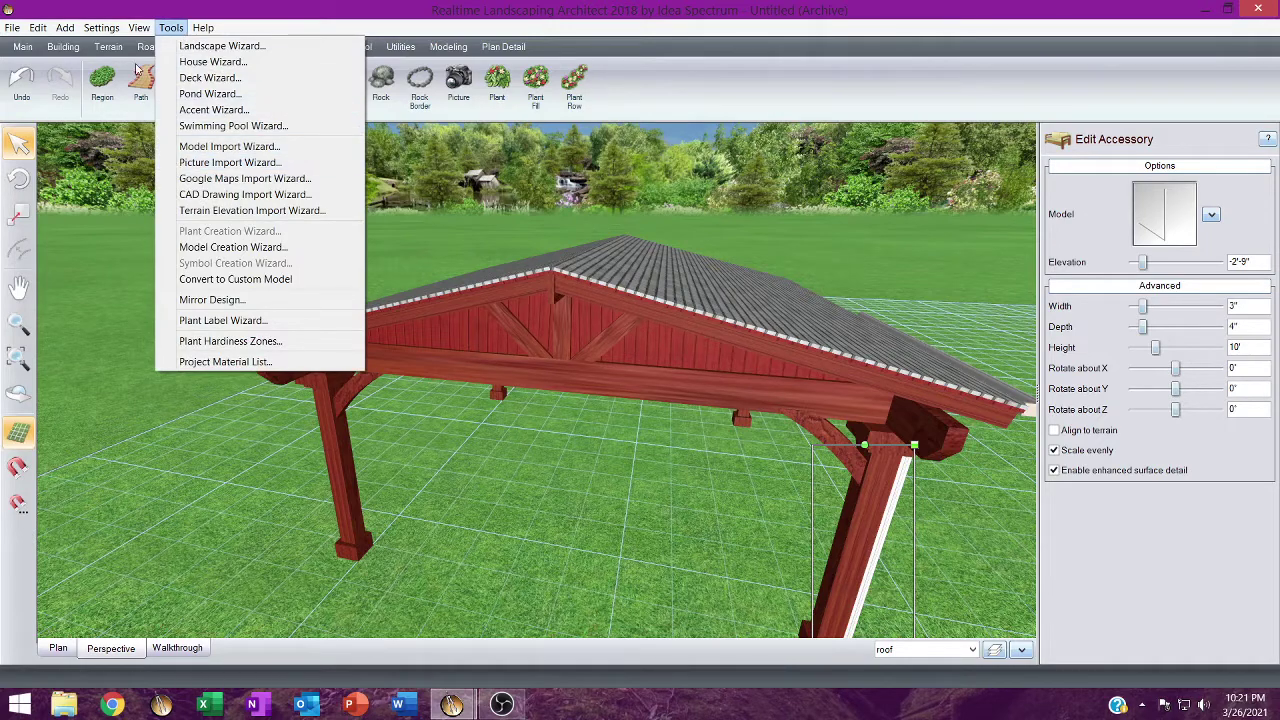
pyautogui.click(202, 362)
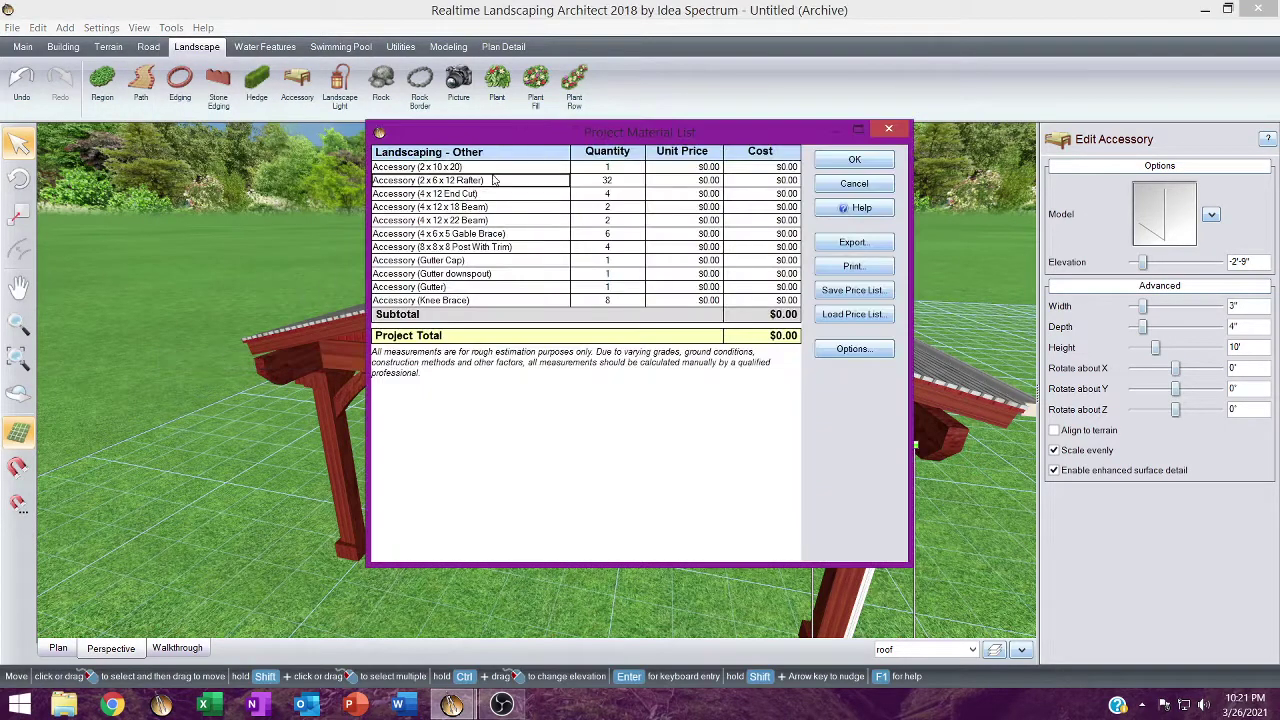
pyautogui.click(462, 181)
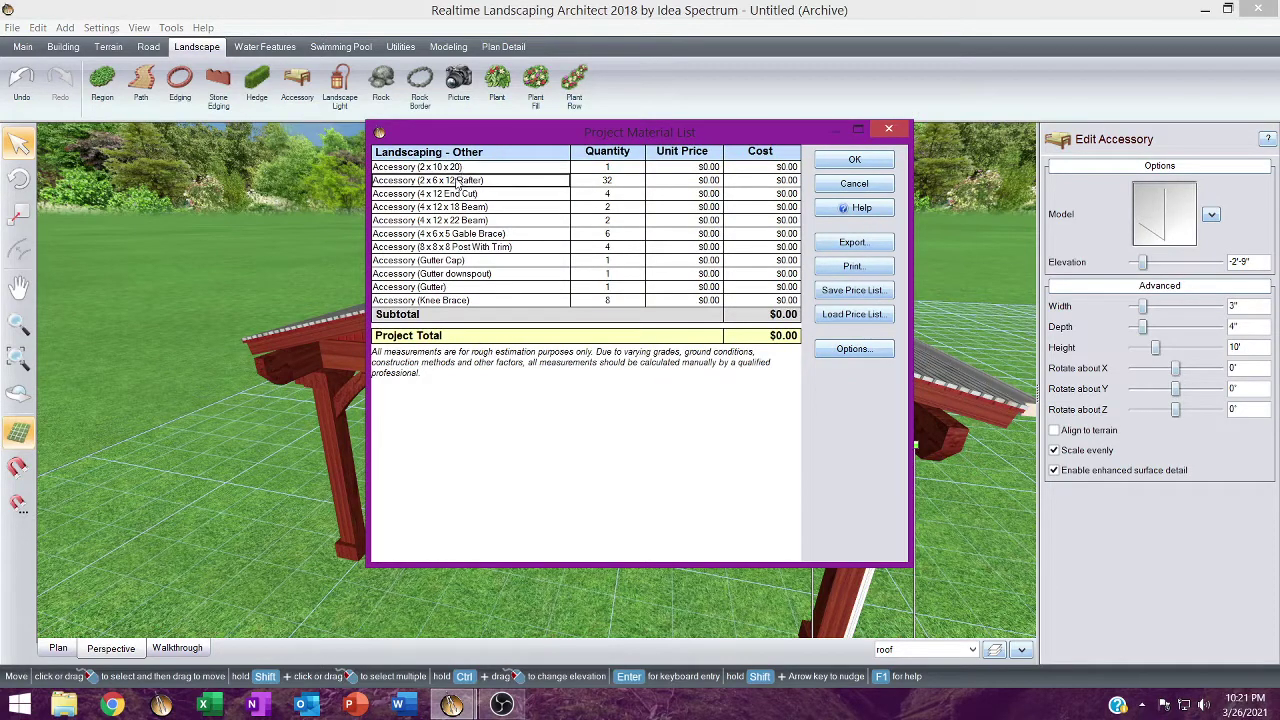
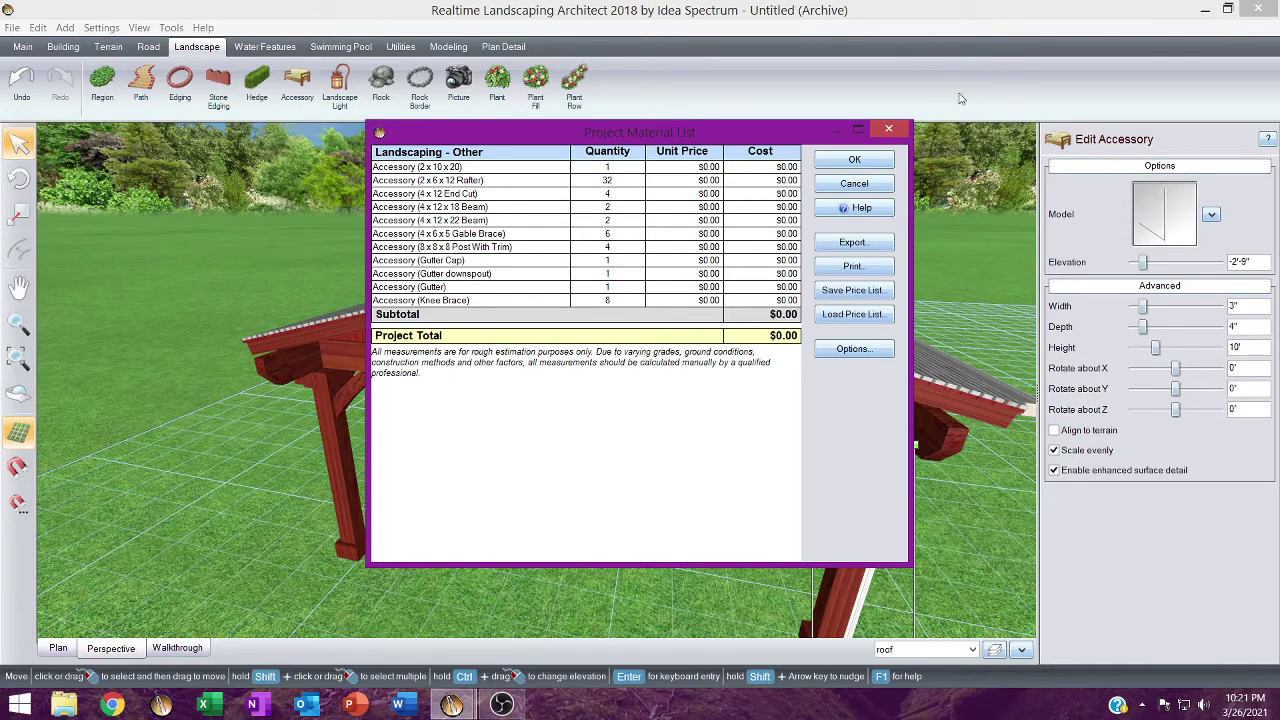
pyautogui.click(876, 164)
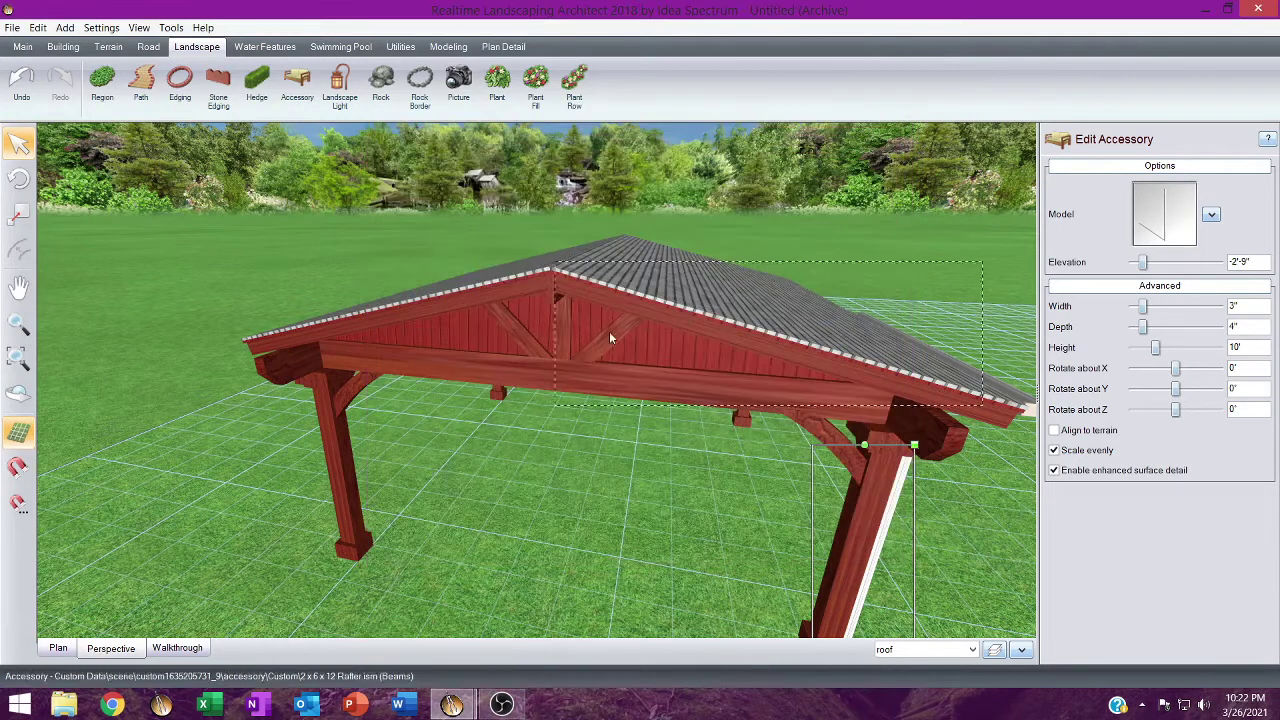
# Select the roof outline shape in the plan view to check its area and perimeter.
pyautogui.click(59, 648)
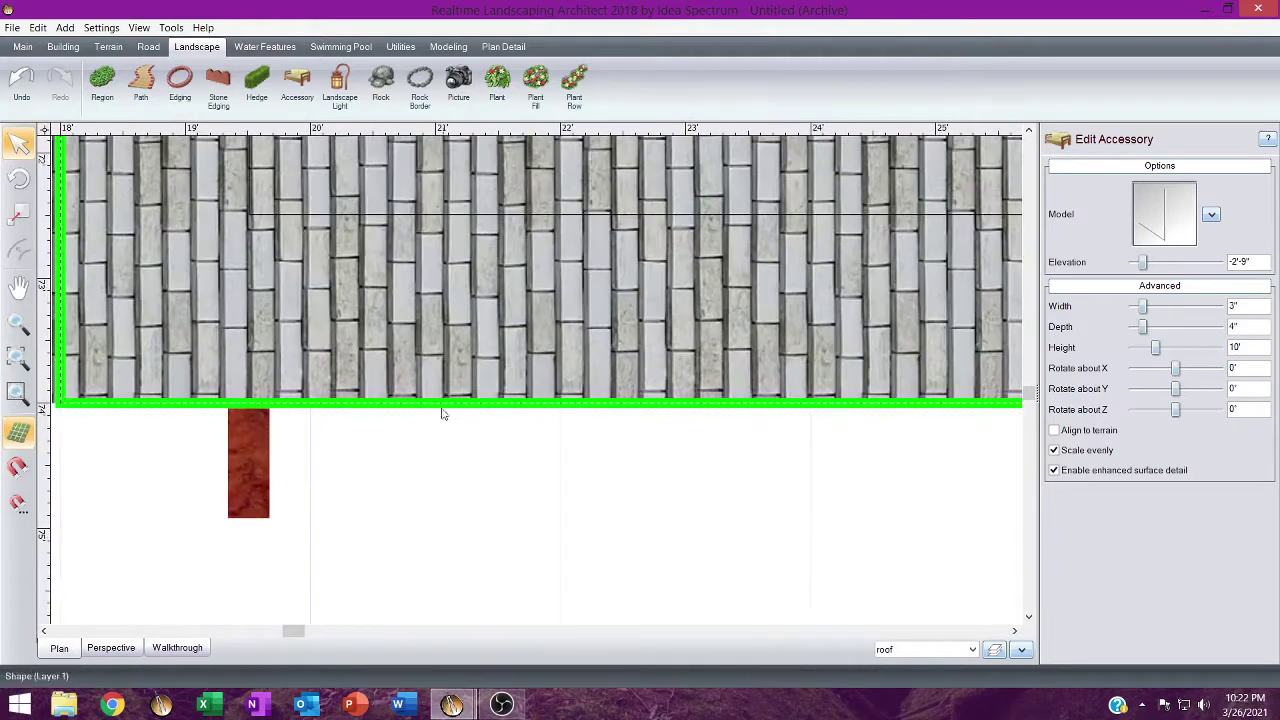
pyautogui.scroll(-3, 456, 408)
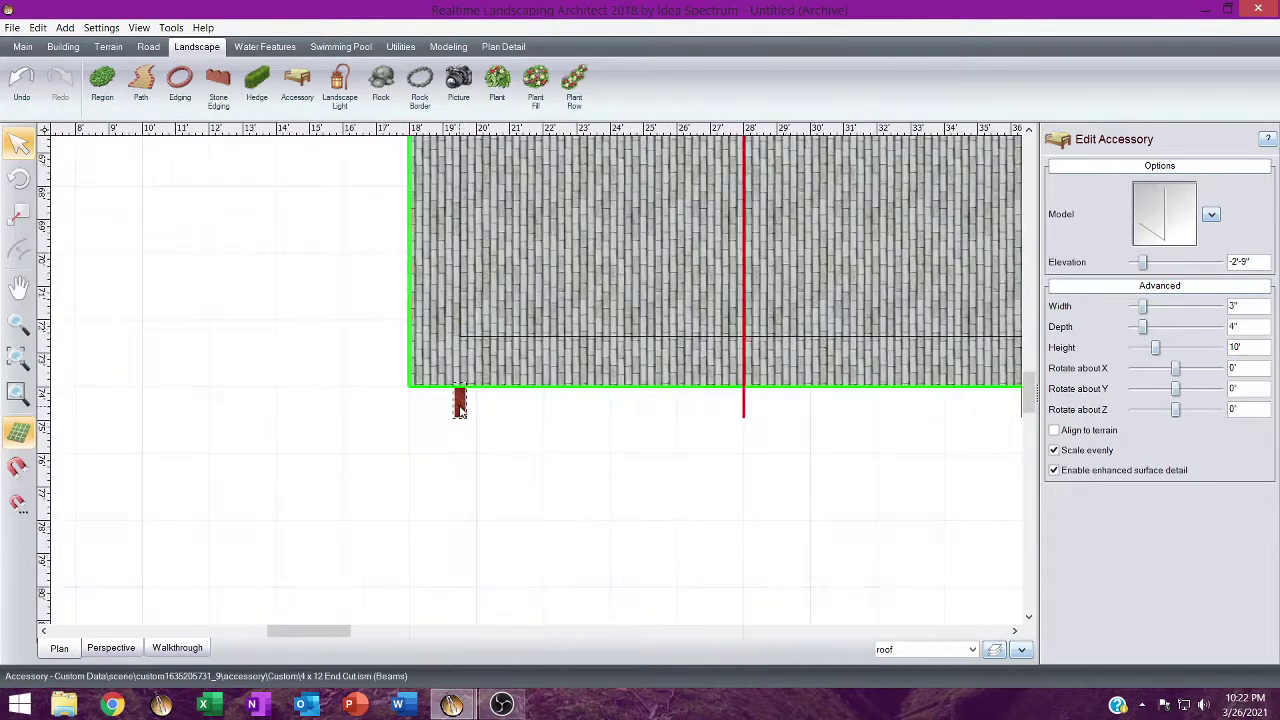
pyautogui.click(489, 389)
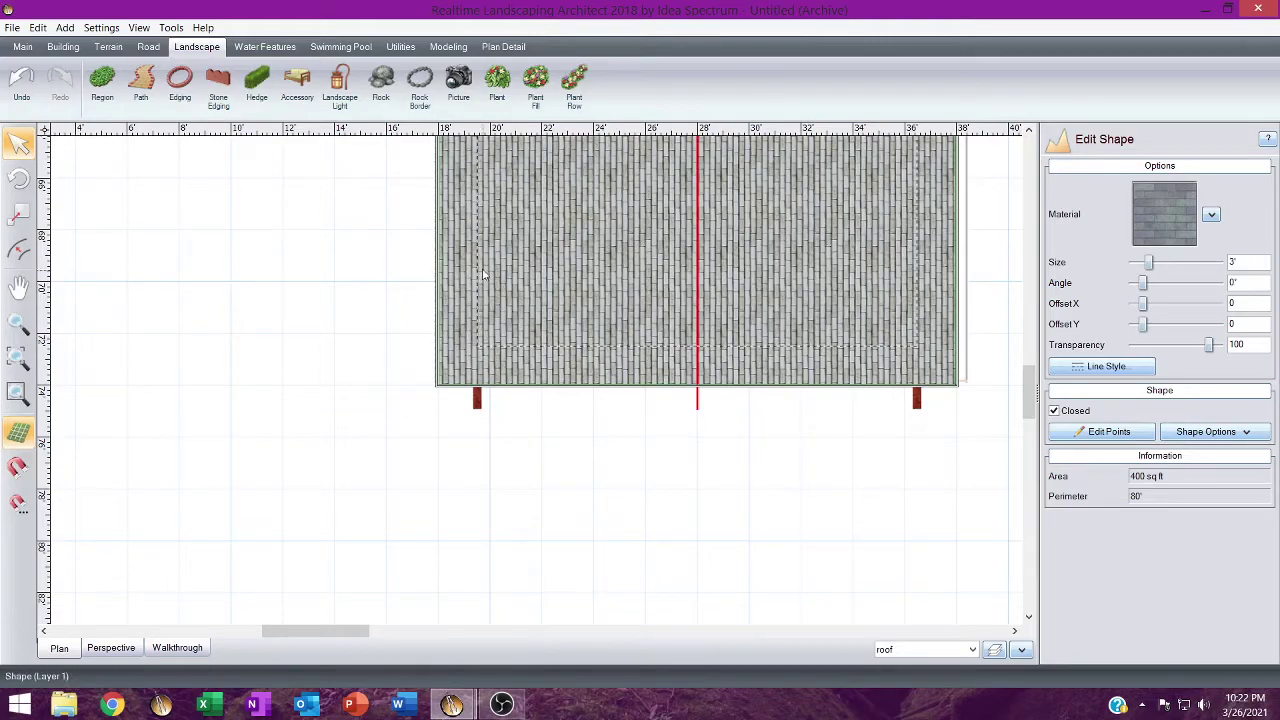
pyautogui.moveTo(483, 275); pyautogui.dragTo(406, 440, button='middle')
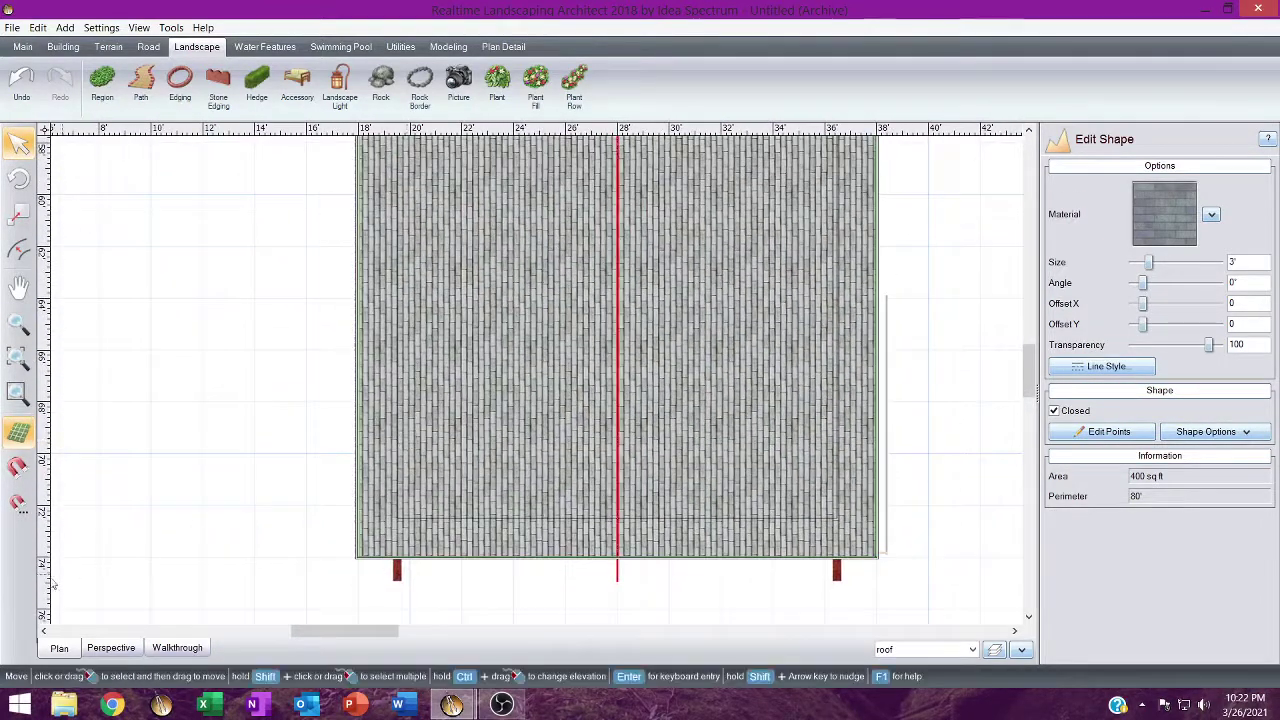
# Select the shingled roof box in the perspective view to check its dimensions, area and volume.
pyautogui.click(110, 648)
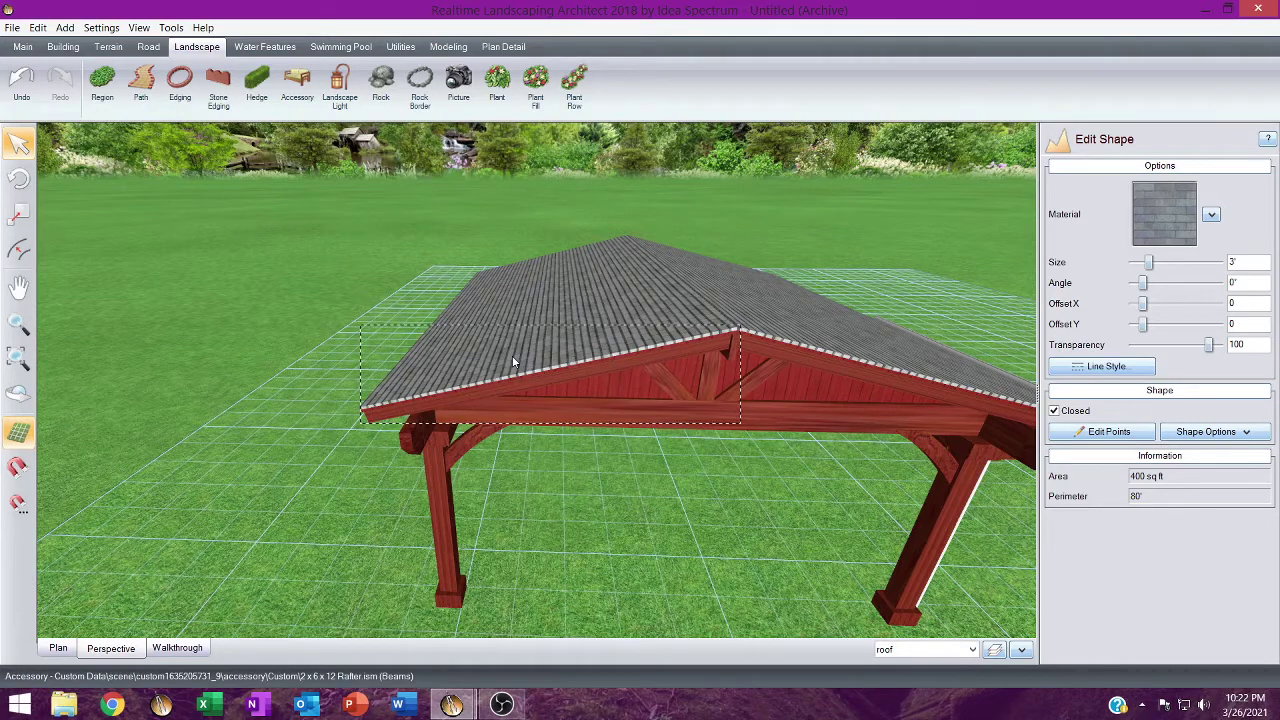
pyautogui.moveTo(513, 361); pyautogui.dragTo(485, 424, button='middle')
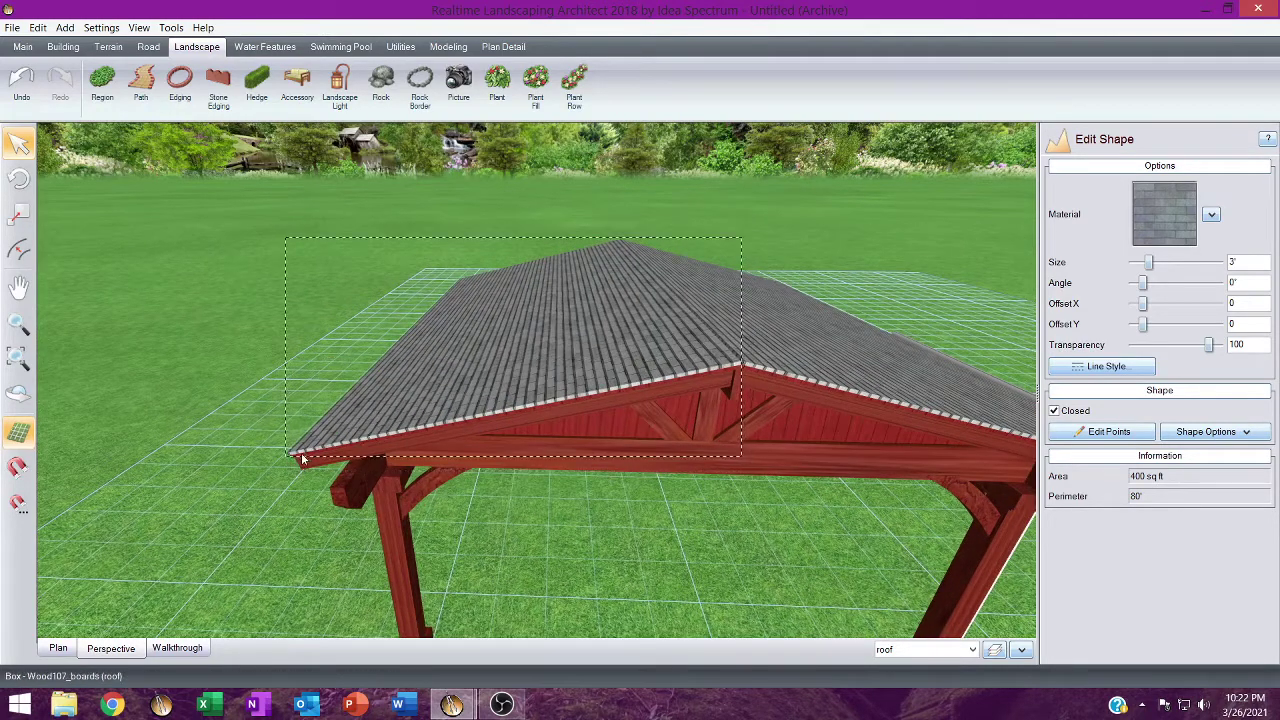
pyautogui.click(575, 393)
pyautogui.moveTo(575, 392); pyautogui.dragTo(540, 358, button='middle')
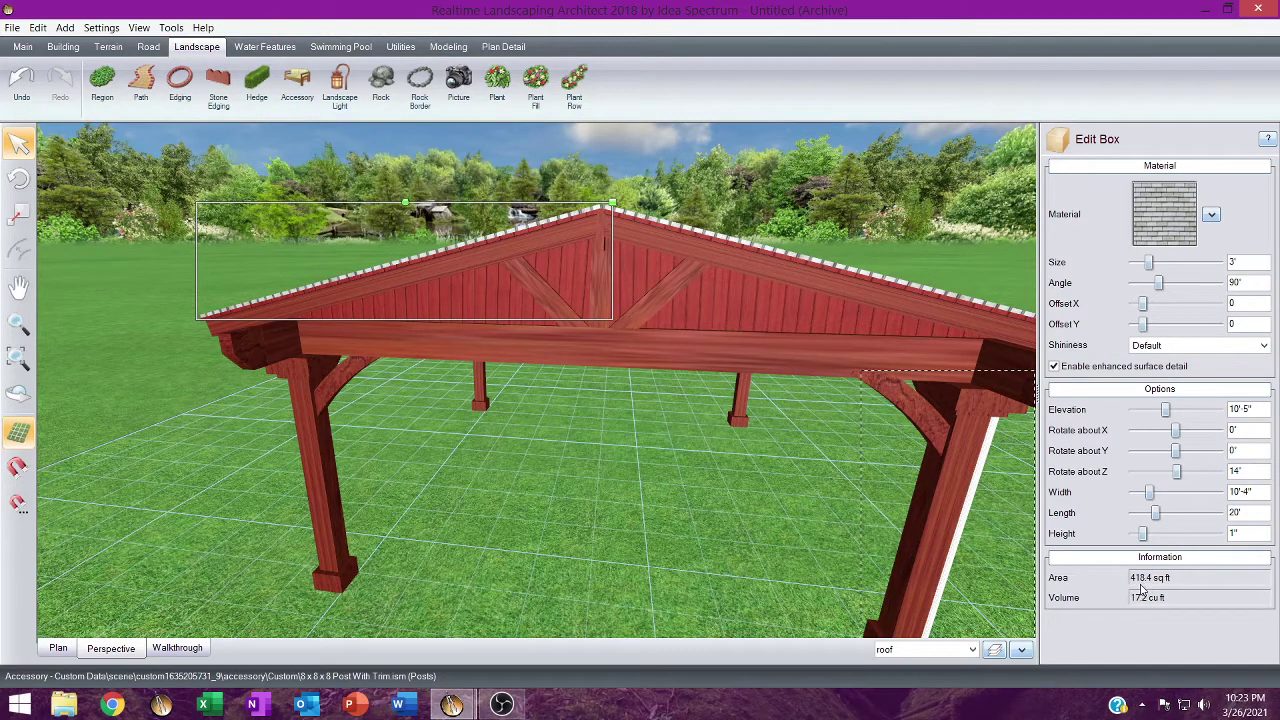
# Inspect the dimensions of the gable's rafters, board-clad ramp panel and vertical center brace by selecting each piece.
pyautogui.click(721, 315)
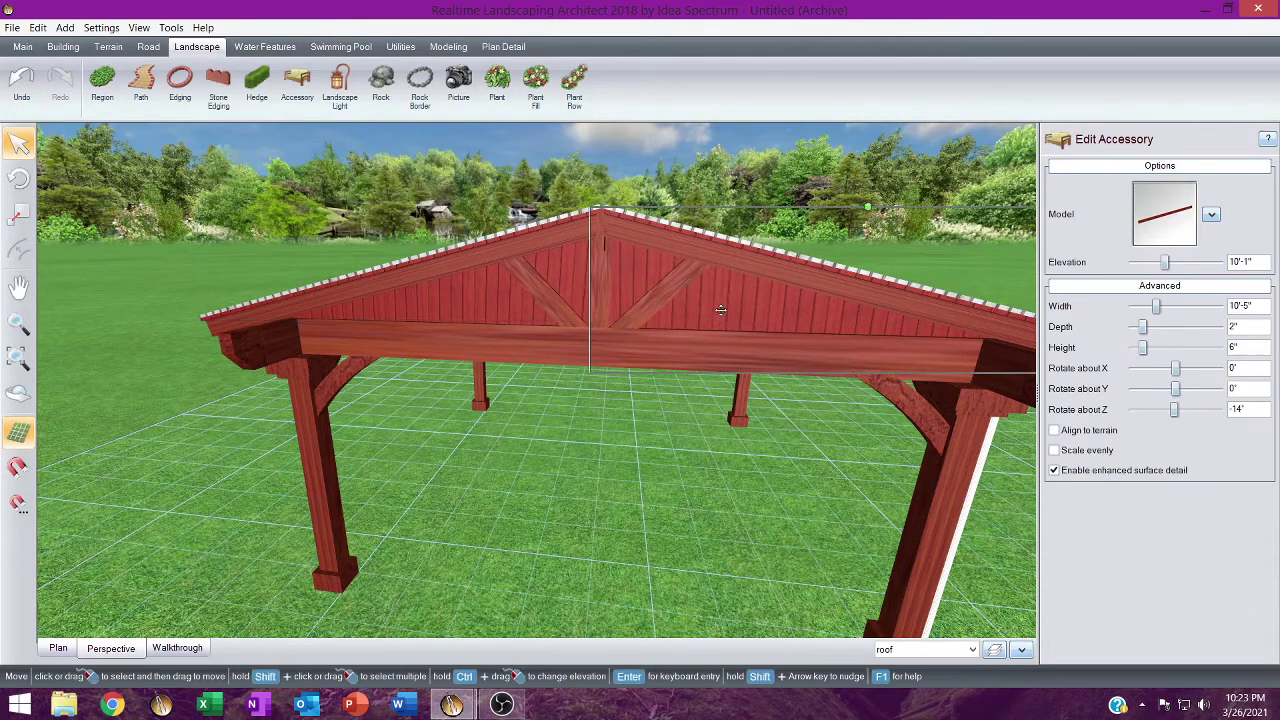
pyautogui.click(635, 284)
pyautogui.click(635, 284)
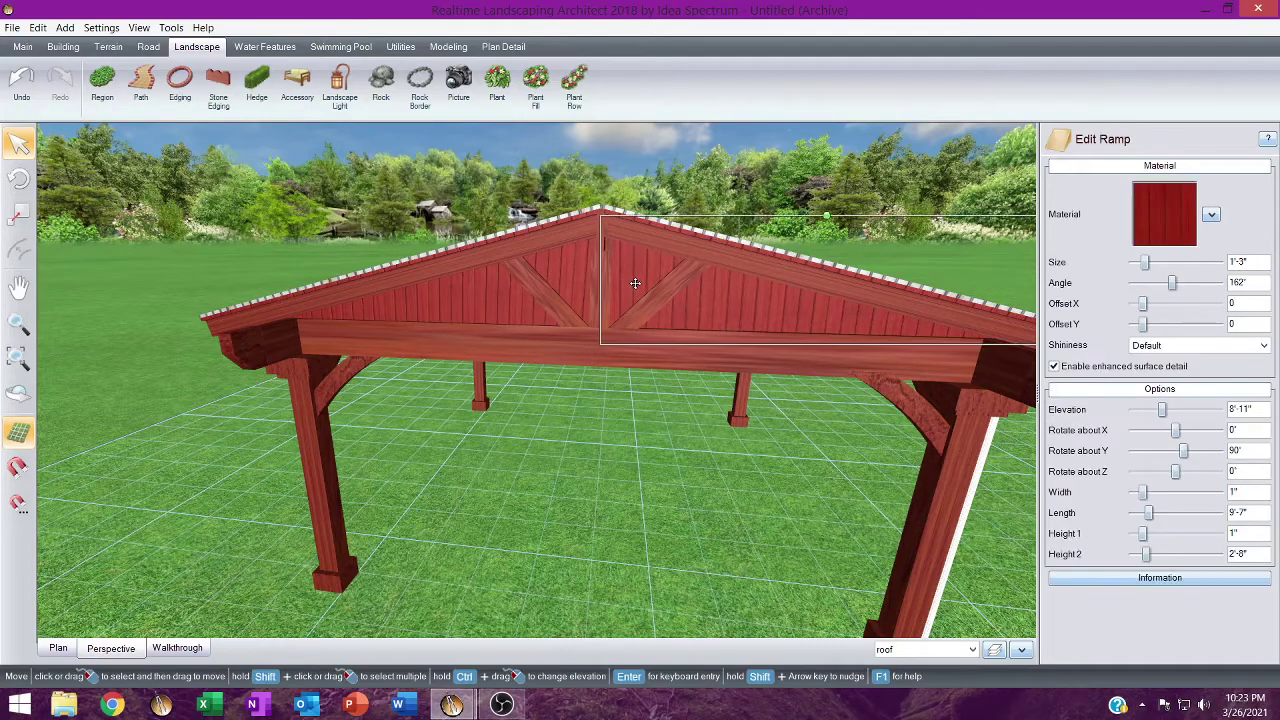
pyautogui.click(603, 275)
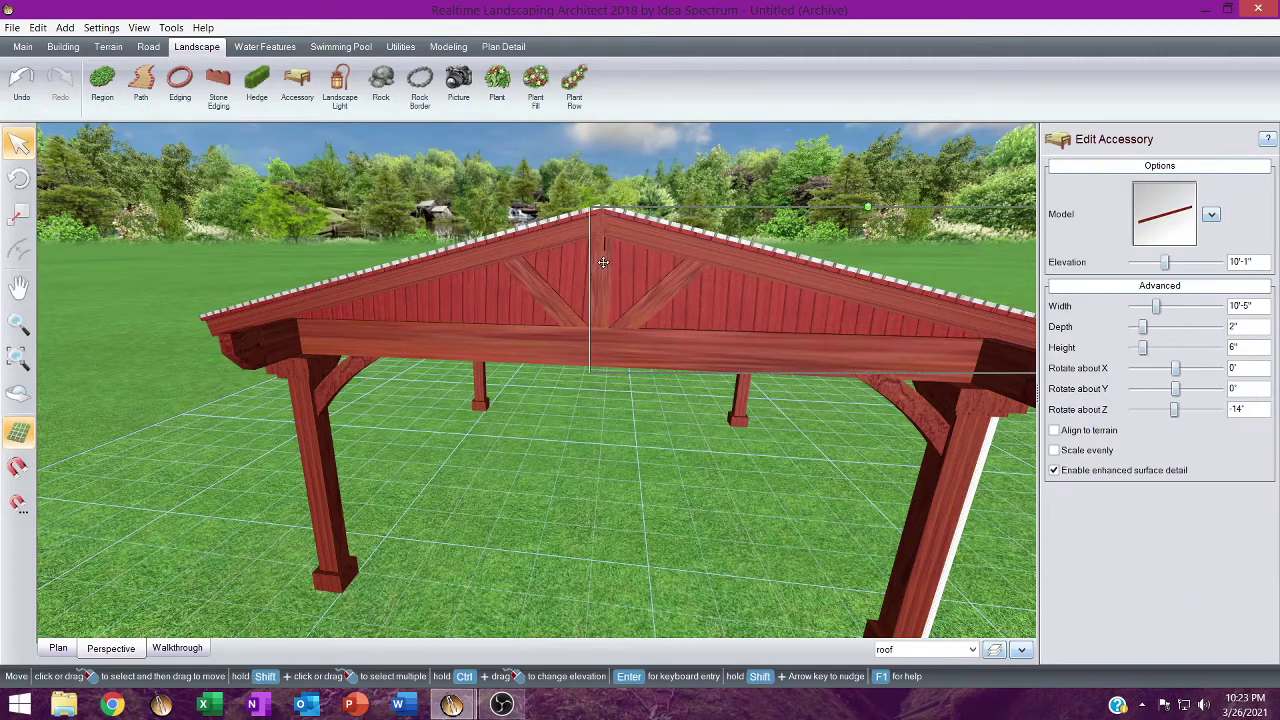
pyautogui.moveTo(602, 268); pyautogui.dragTo(611, 452, button='middle')
pyautogui.click(642, 364)
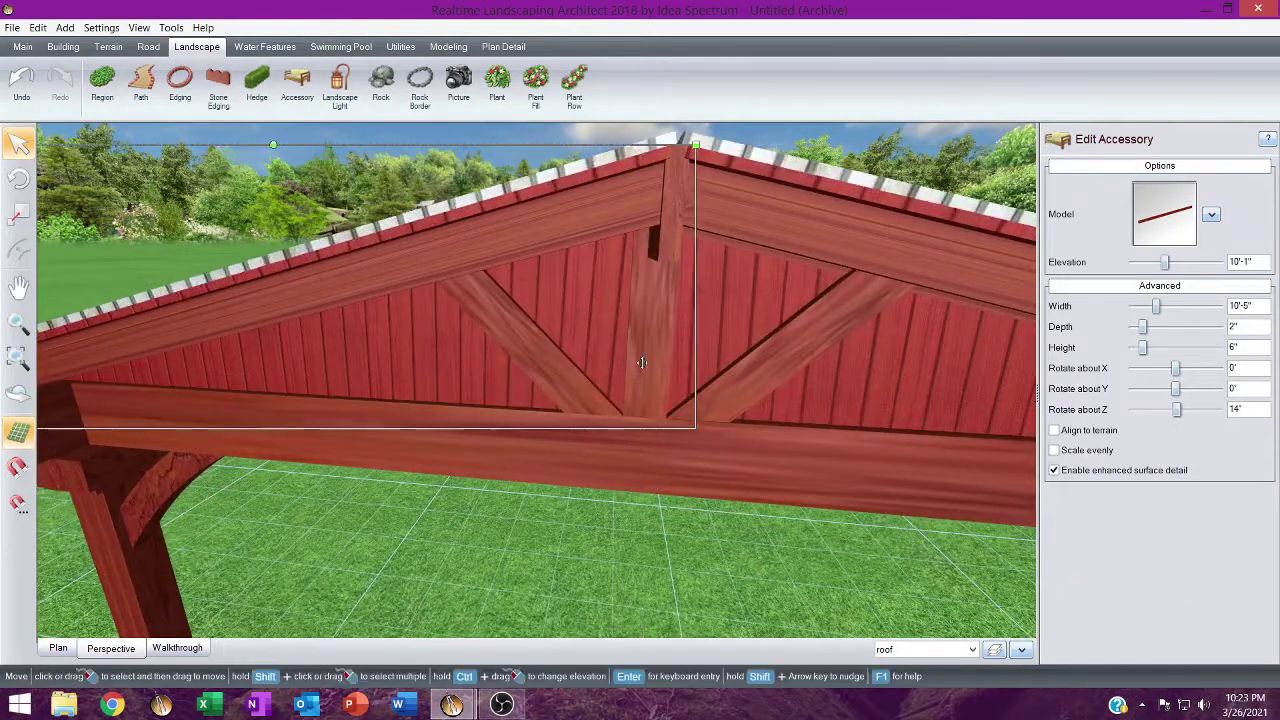
pyautogui.click(649, 353)
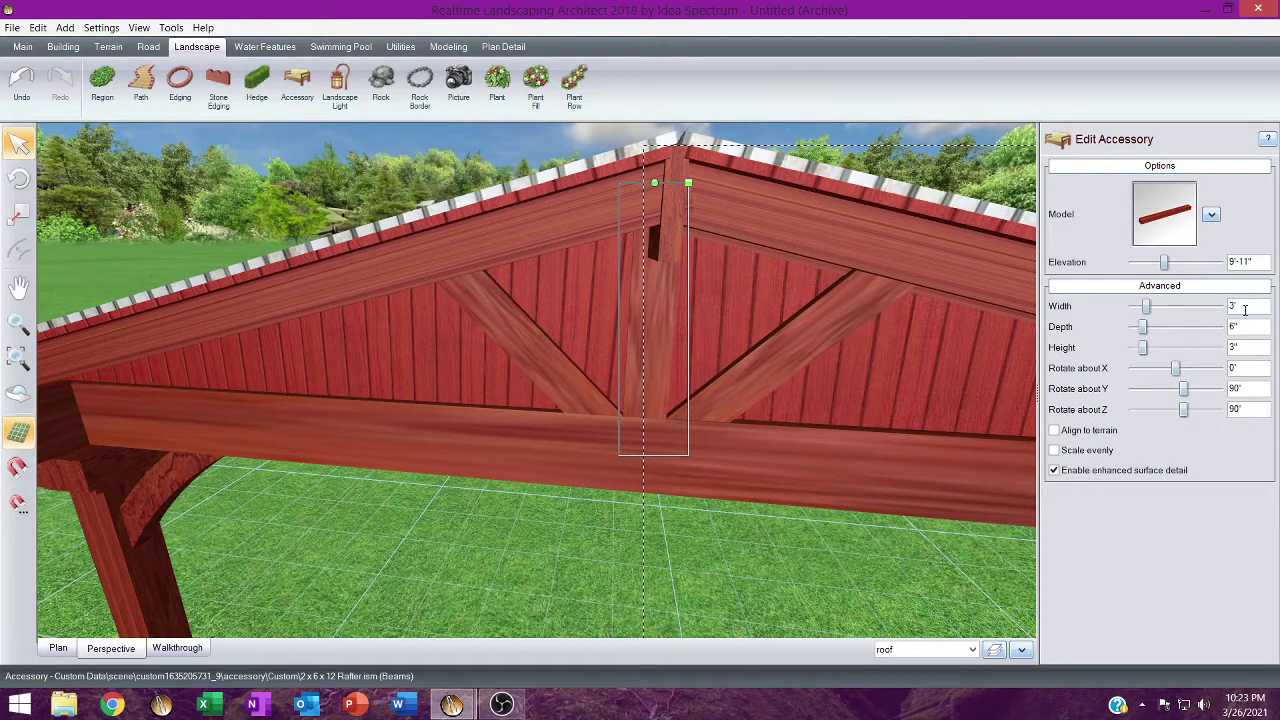
pyautogui.scroll(-2, 732, 284)
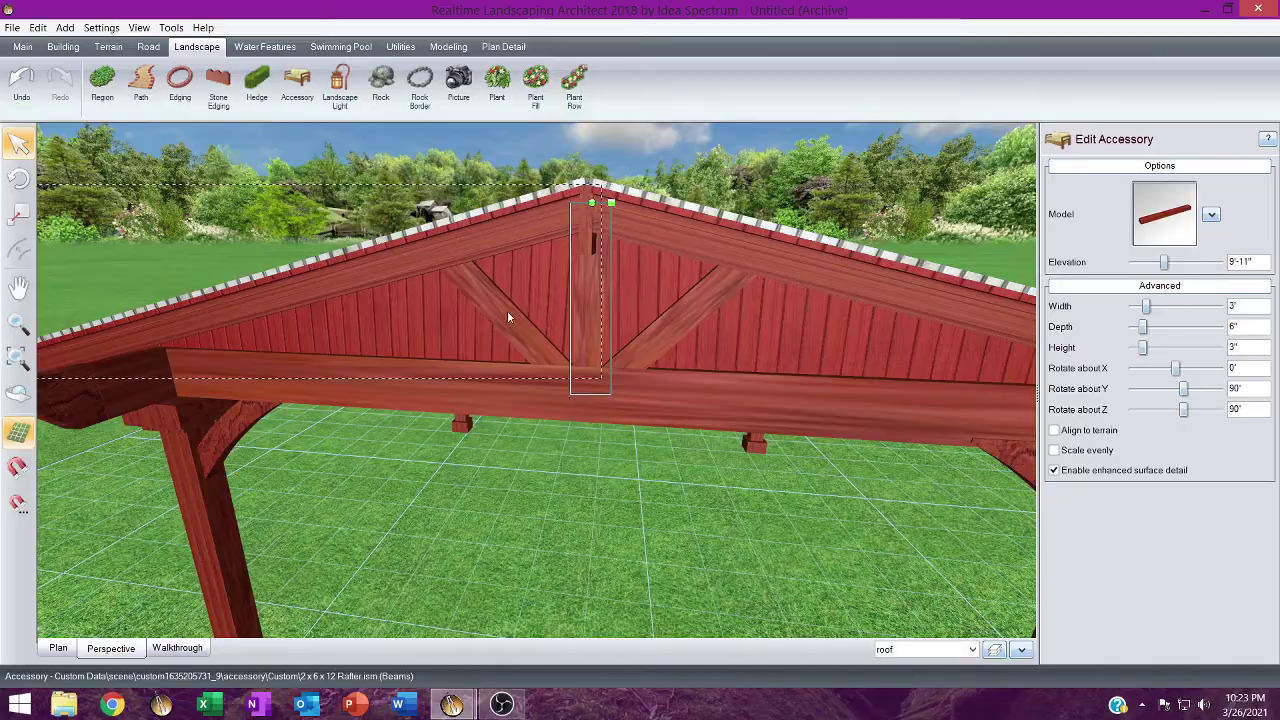
pyautogui.moveTo(507, 310); pyautogui.dragTo(509, 357, button='middle')
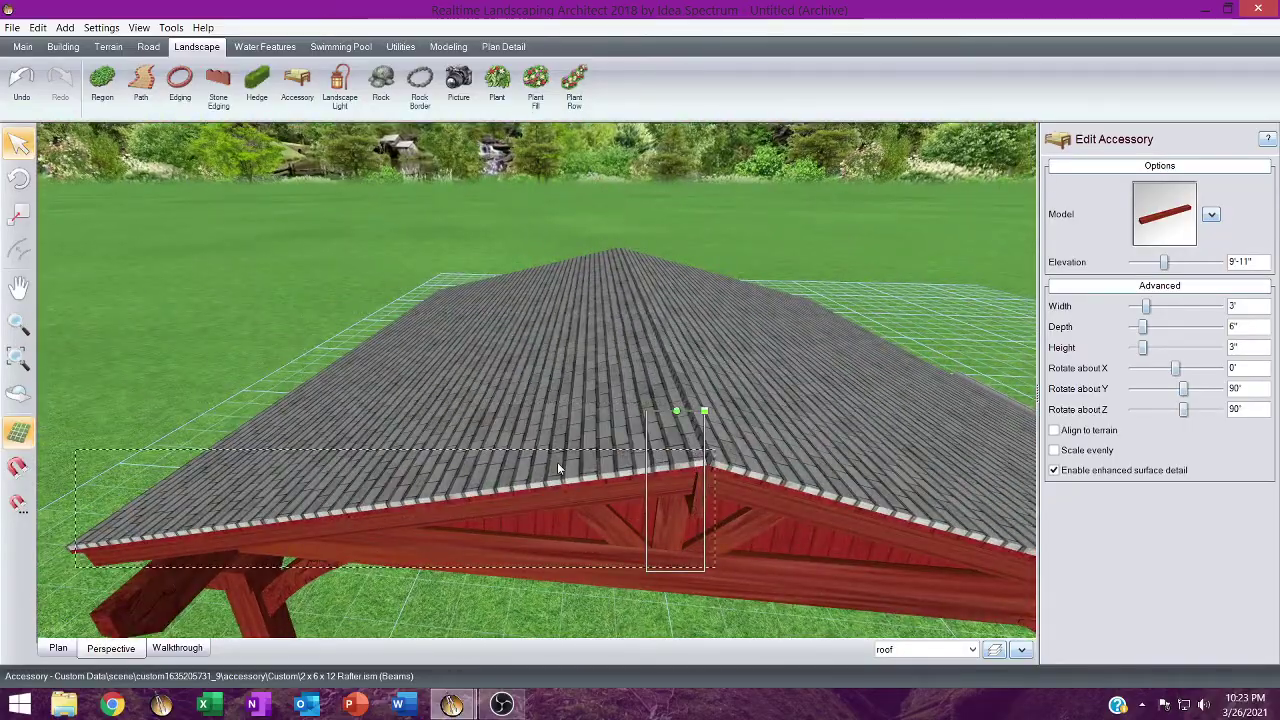
pyautogui.moveTo(558, 462); pyautogui.dragTo(564, 427, button='middle')
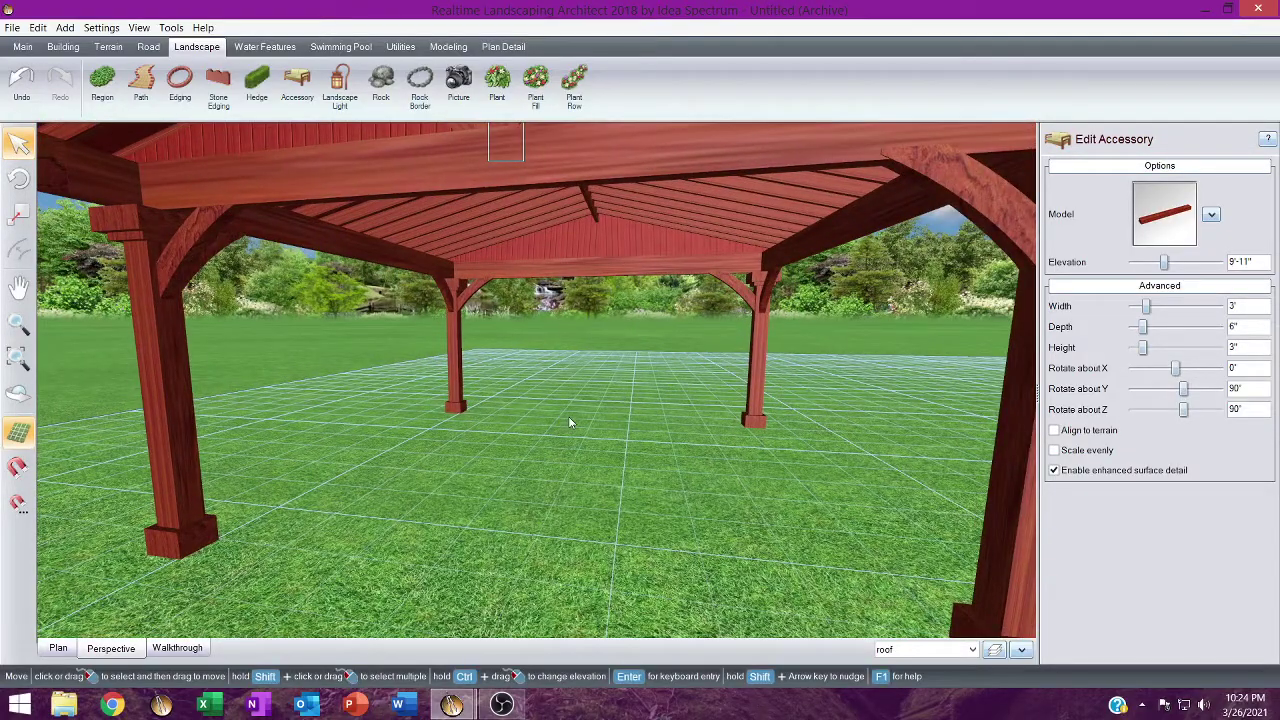
pyautogui.moveTo(569, 419); pyautogui.dragTo(621, 369, button='middle')
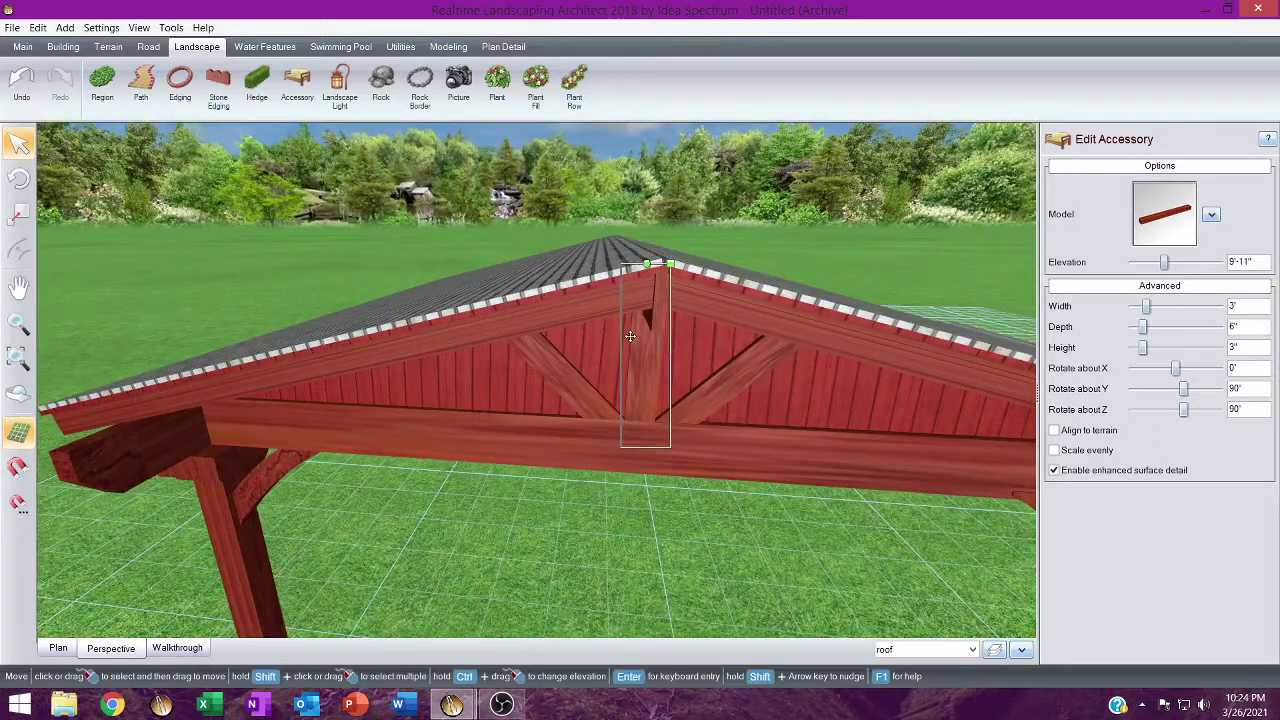
pyautogui.moveTo(526, 340); pyautogui.dragTo(514, 404, button='right')
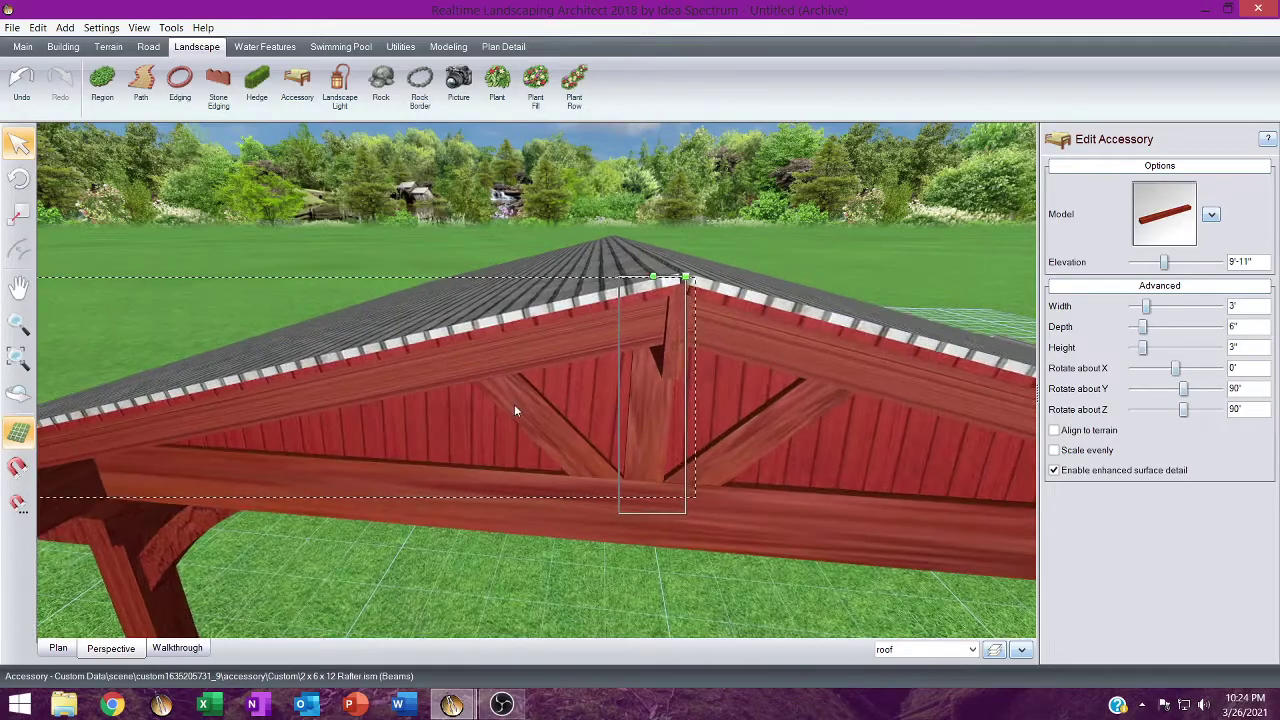
pyautogui.moveTo(514, 404); pyautogui.dragTo(508, 371, button='middle')
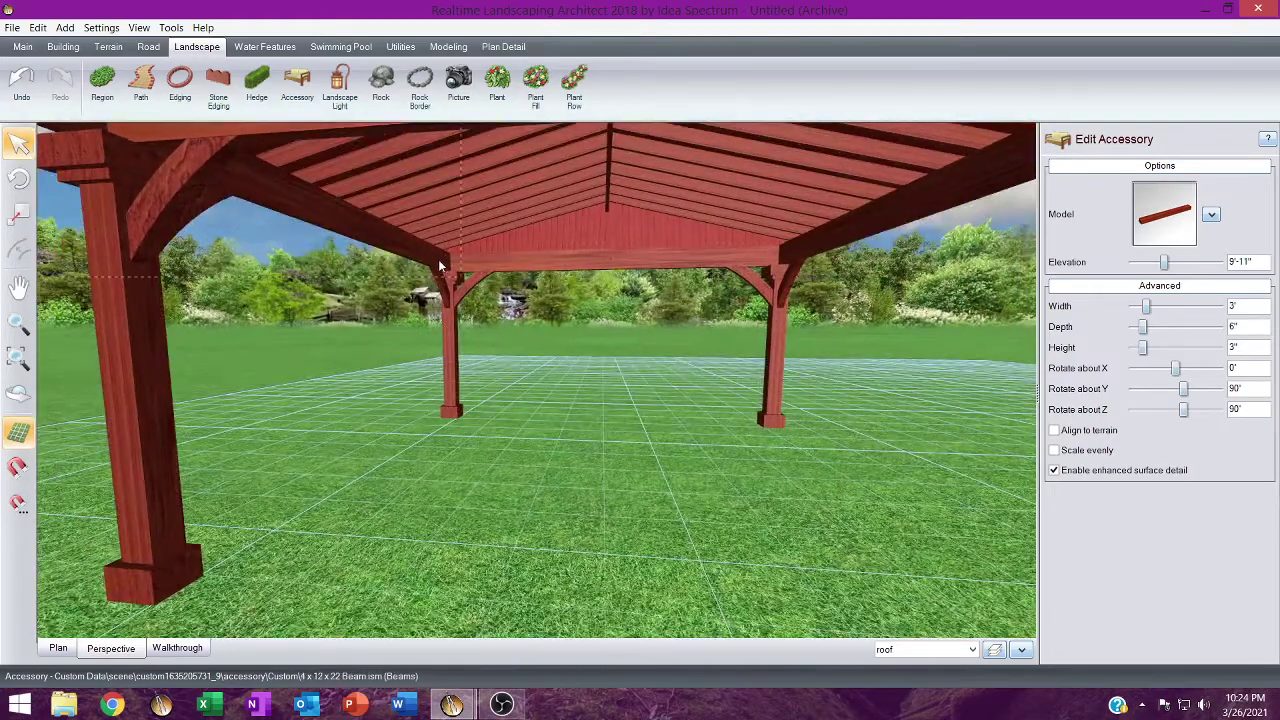
pyautogui.moveTo(526, 302)
pyautogui.mouseDown(button='middle')
pyautogui.moveTo(508, 316)
pyautogui.moveTo(528, 300)
pyautogui.mouseUp(button='middle')
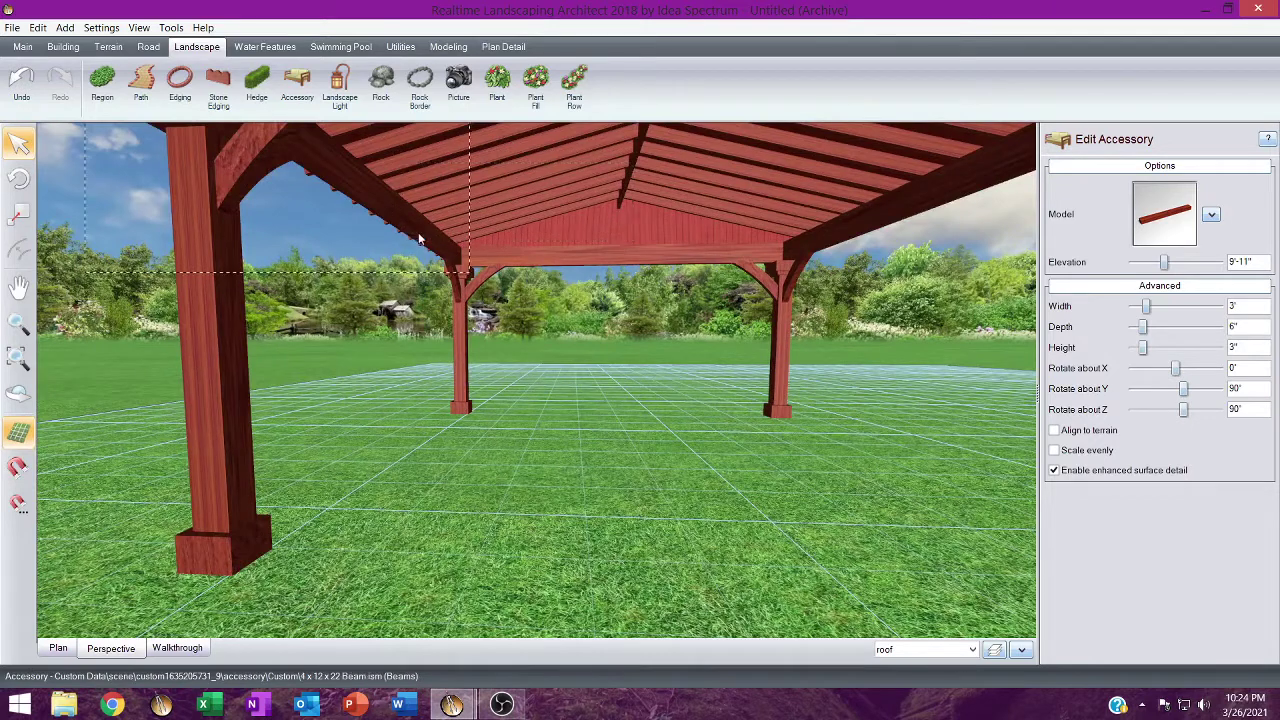
# In the plan view, give the inner rectangle shape under the roof a blue outline with a 1" line width.
pyautogui.click(62, 652)
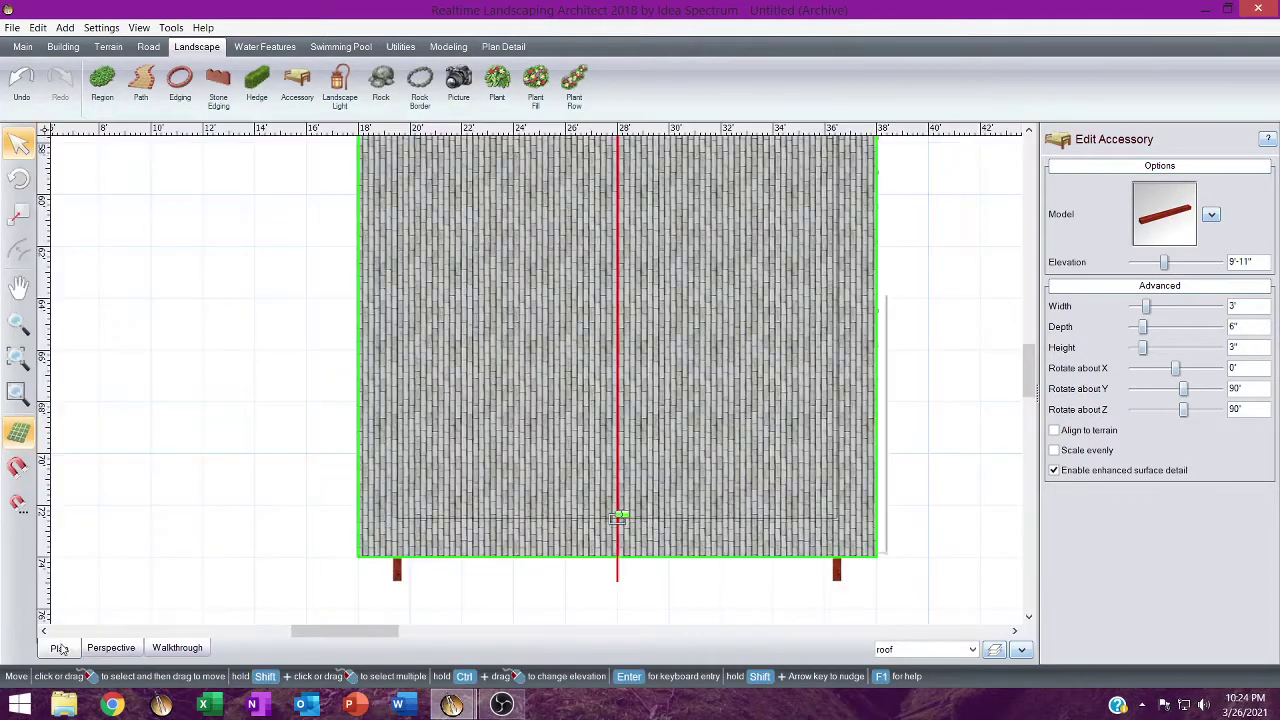
pyautogui.click(810, 521)
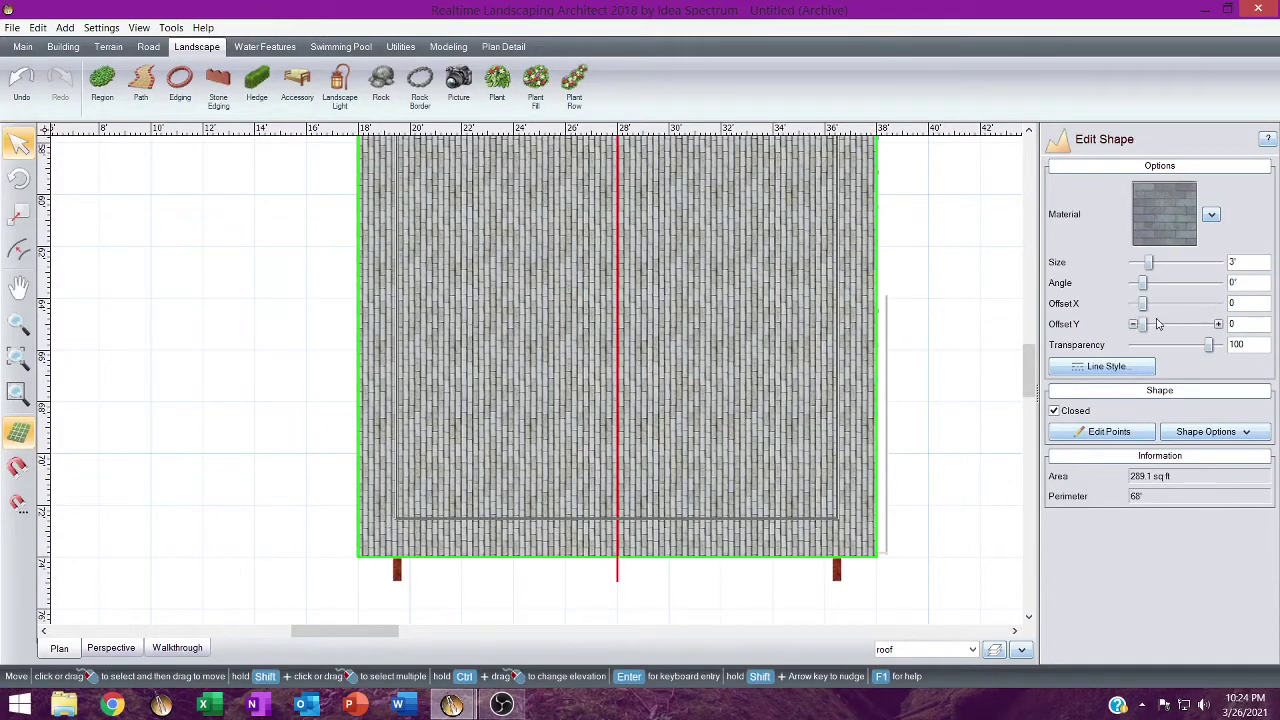
pyautogui.click(1092, 367)
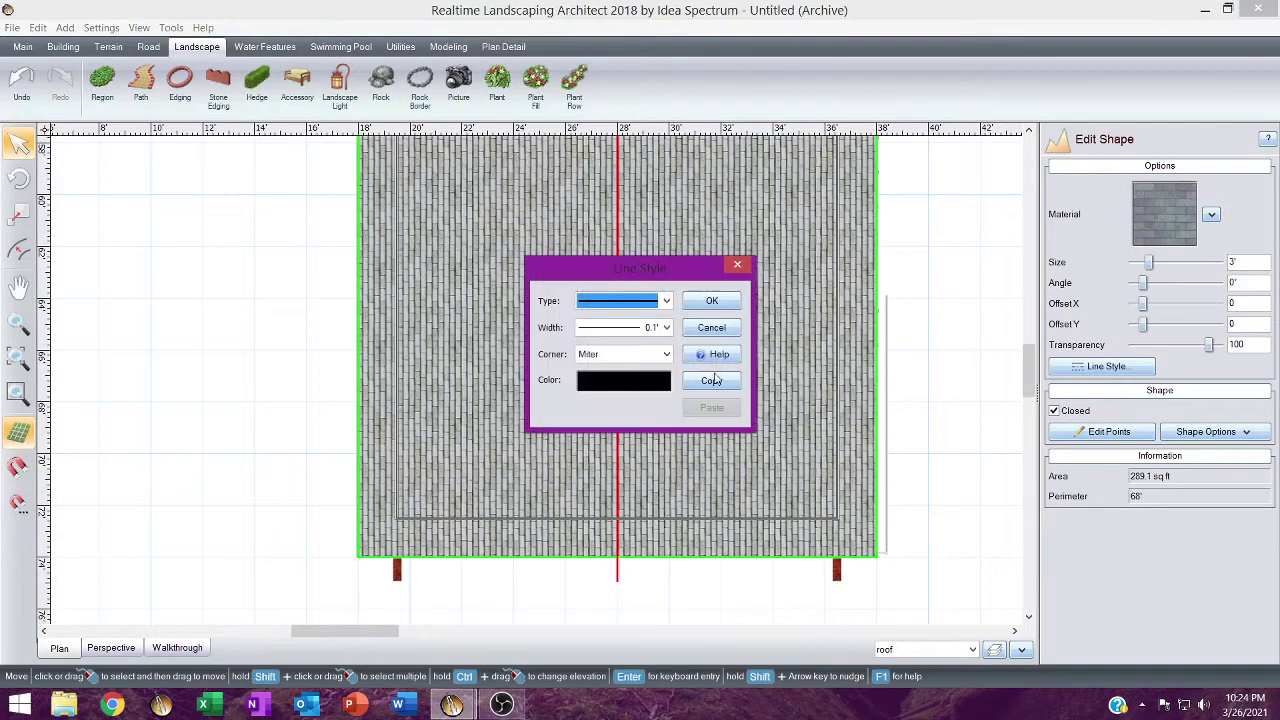
pyautogui.click(668, 380)
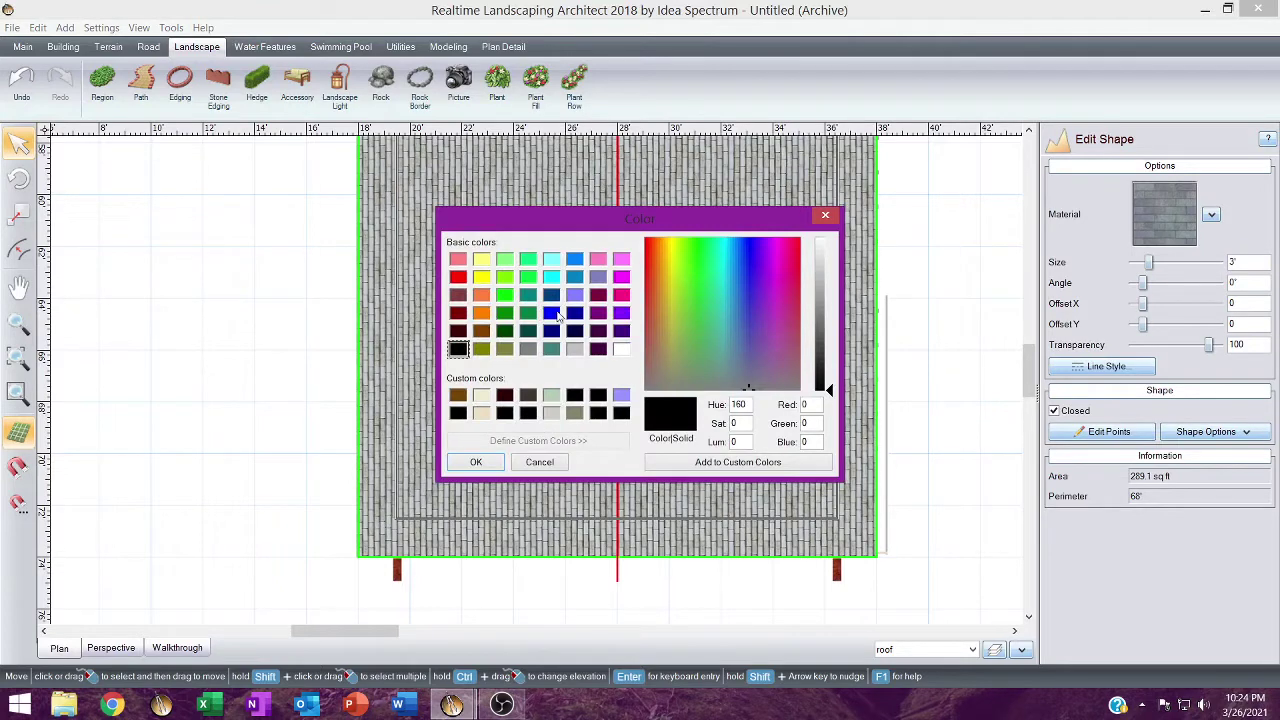
pyautogui.click(552, 314)
pyautogui.click(477, 462)
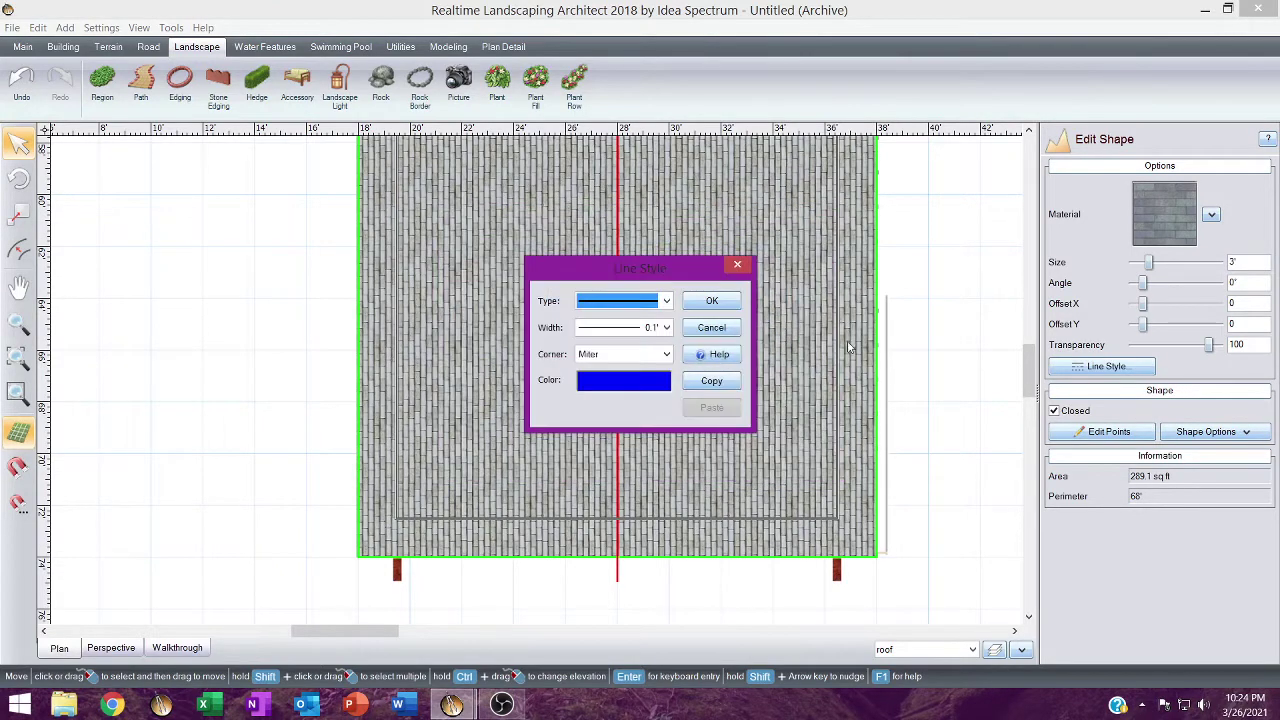
pyautogui.click(668, 330)
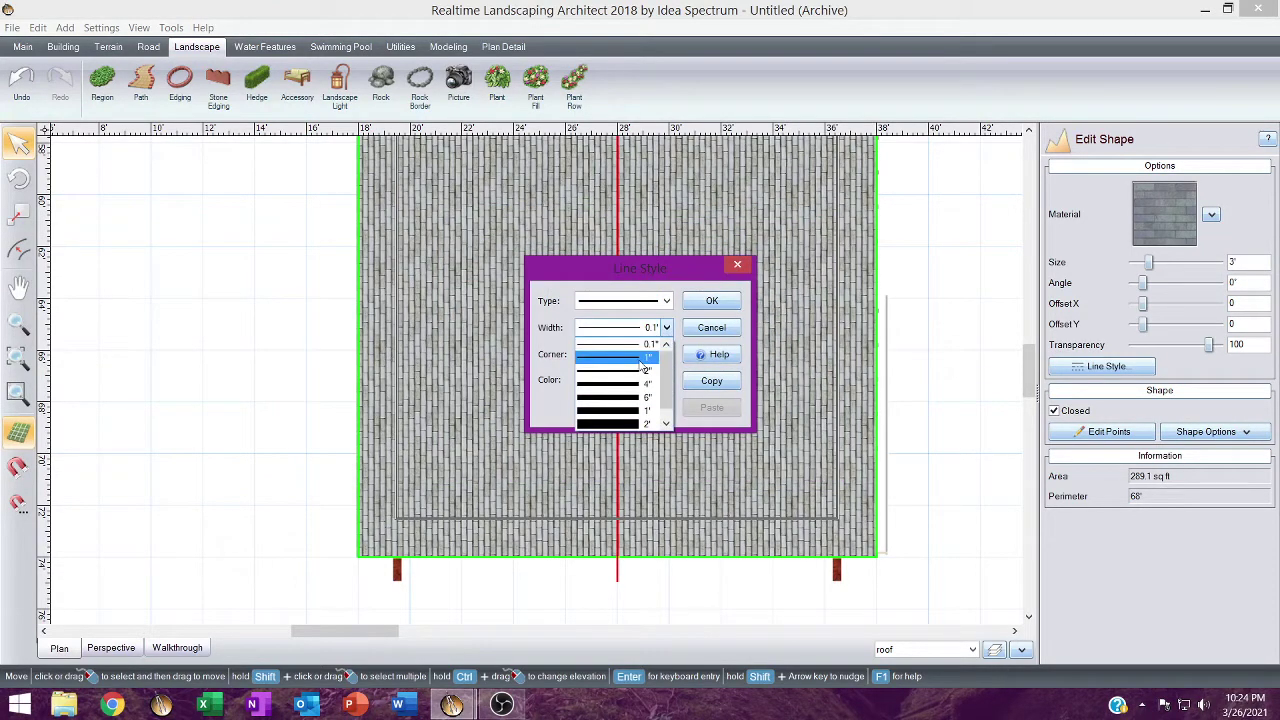
pyautogui.click(630, 372)
pyautogui.click(712, 303)
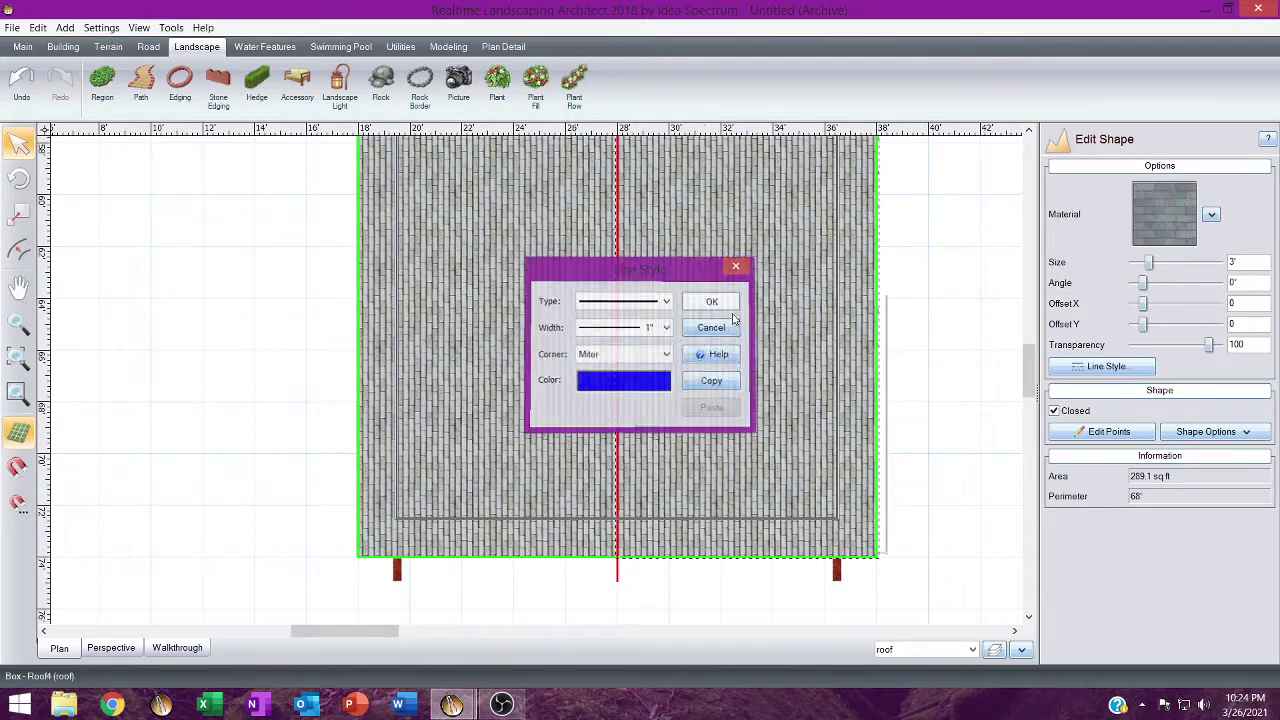
pyautogui.click(932, 482)
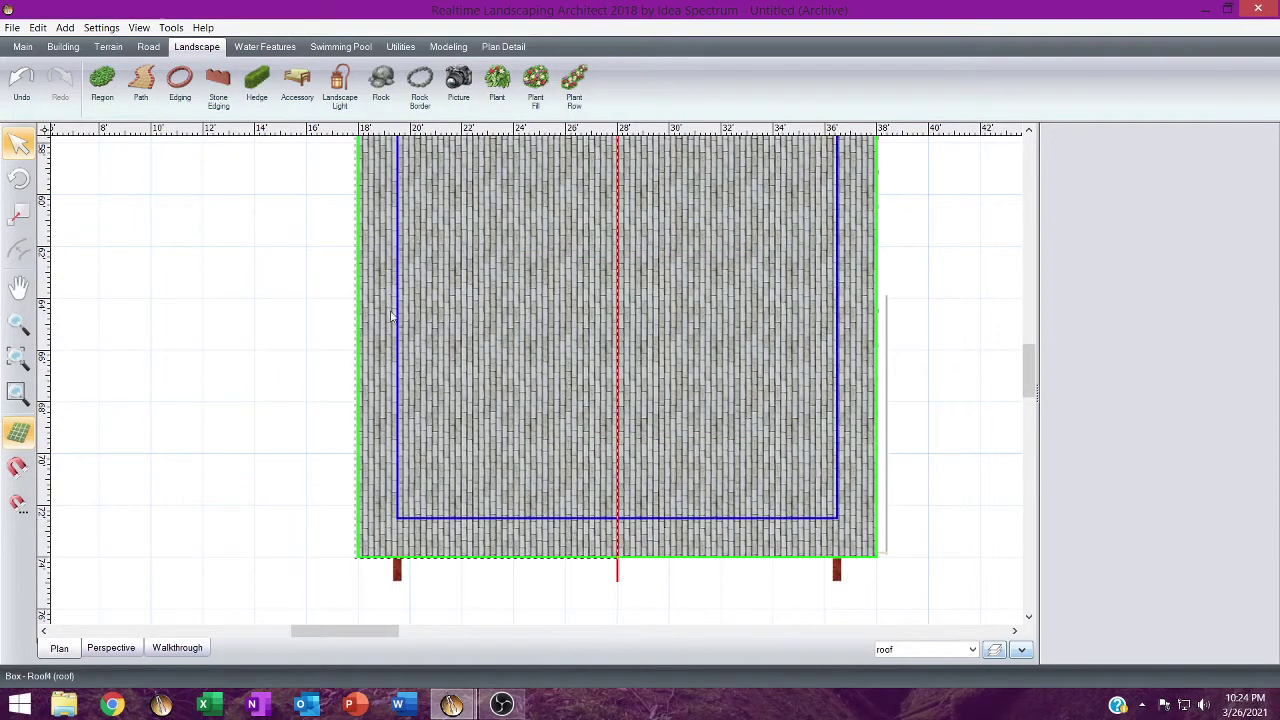
# With snapping on, model a 17' by 17' box corner to corner over the blue rectangle and set its height to 1".
pyautogui.click(448, 47)
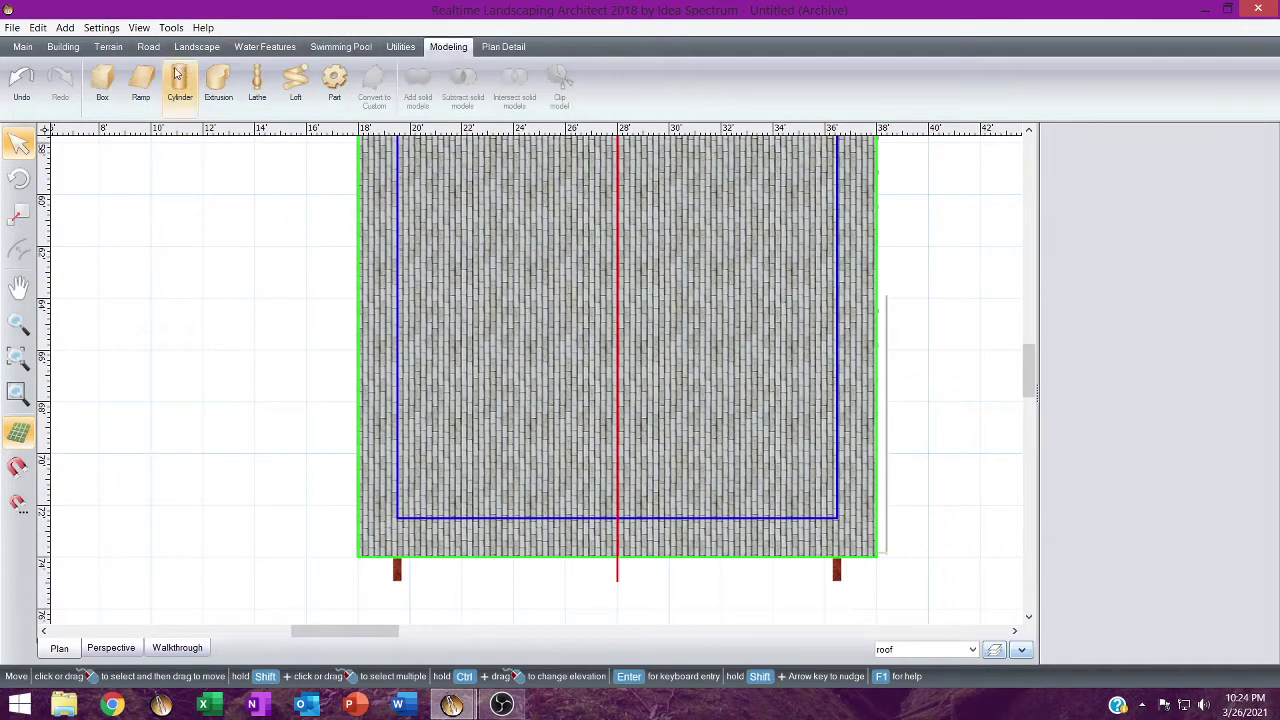
pyautogui.click(102, 82)
pyautogui.scroll(5, 437, 362)
pyautogui.scroll(2, 437, 362)
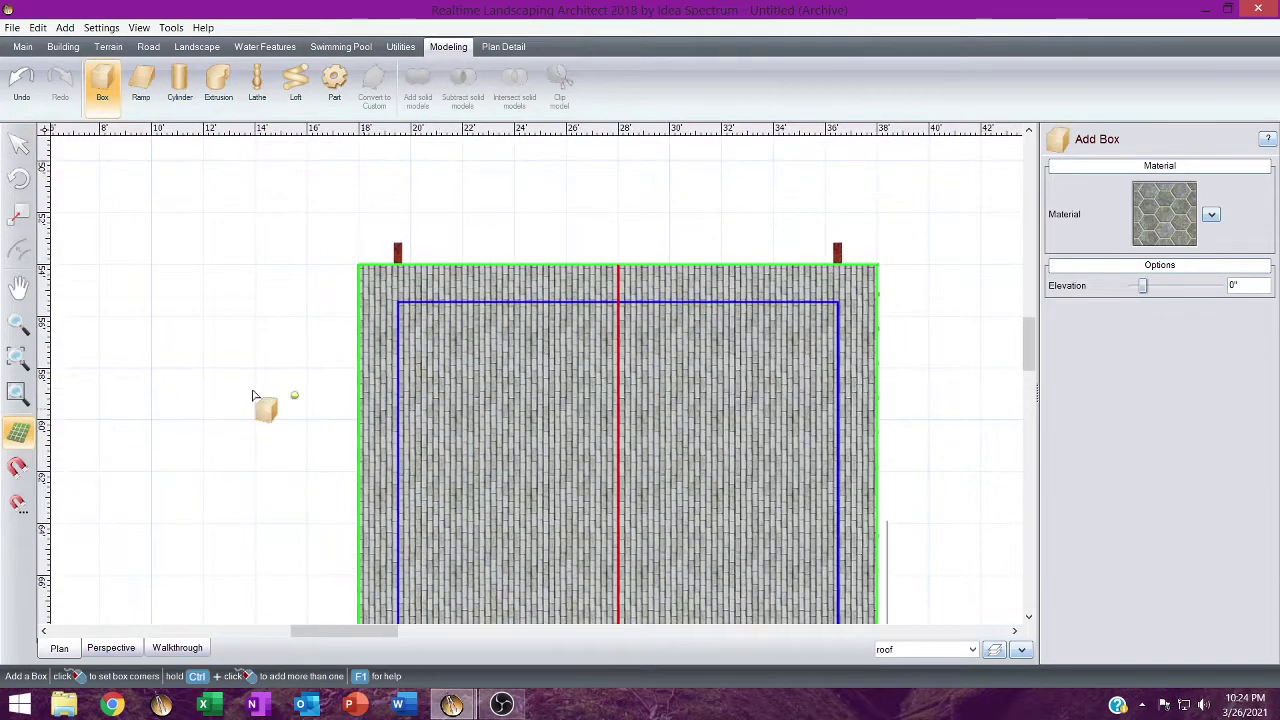
pyautogui.click(18, 467)
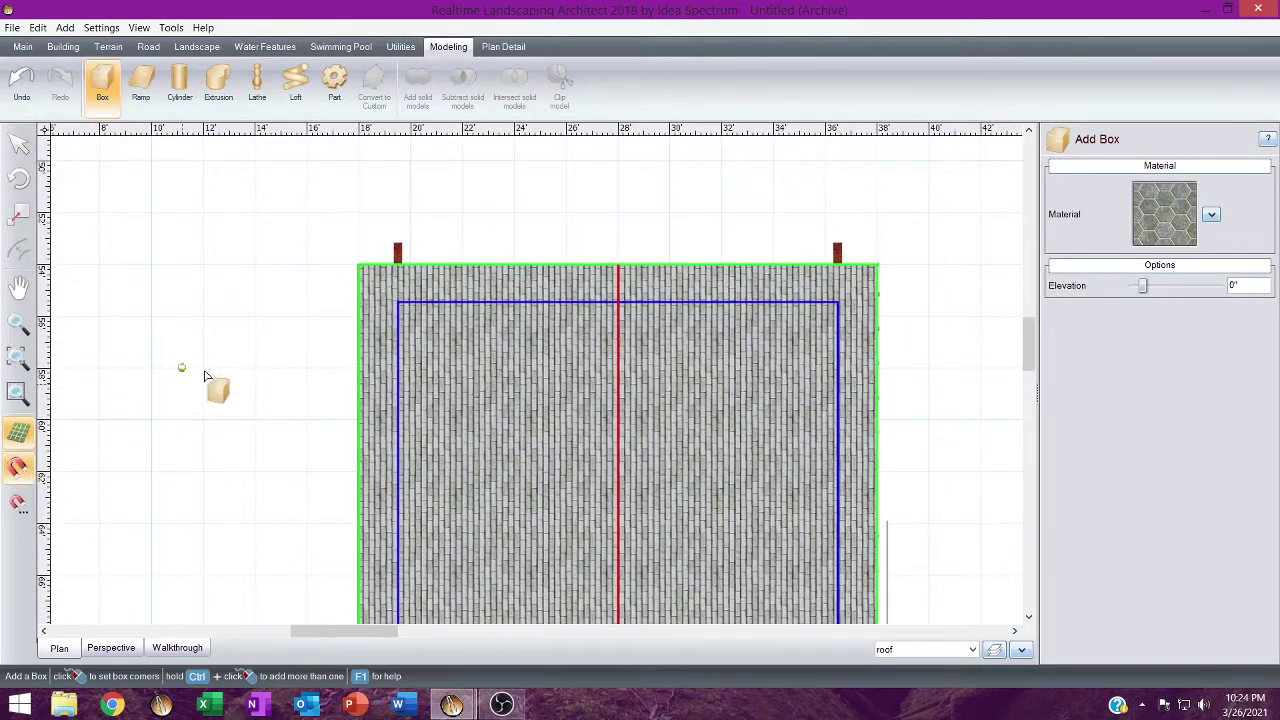
pyautogui.click(398, 303)
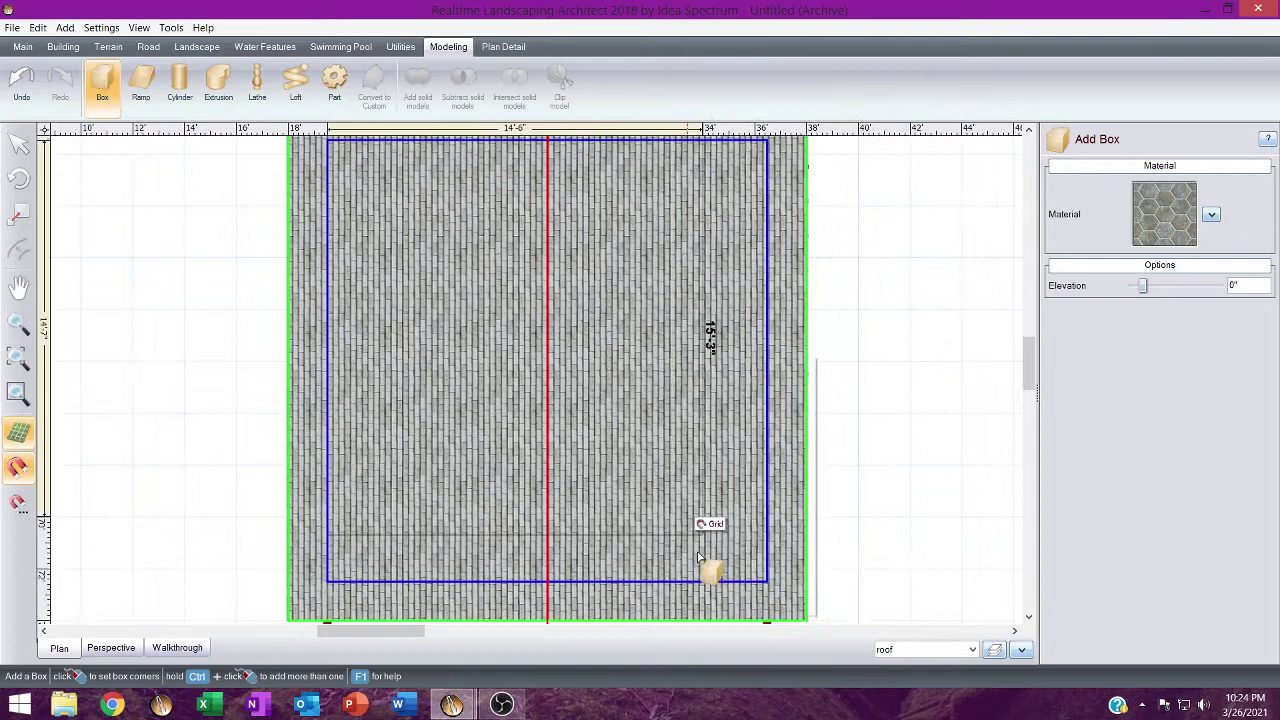
pyautogui.click(768, 582)
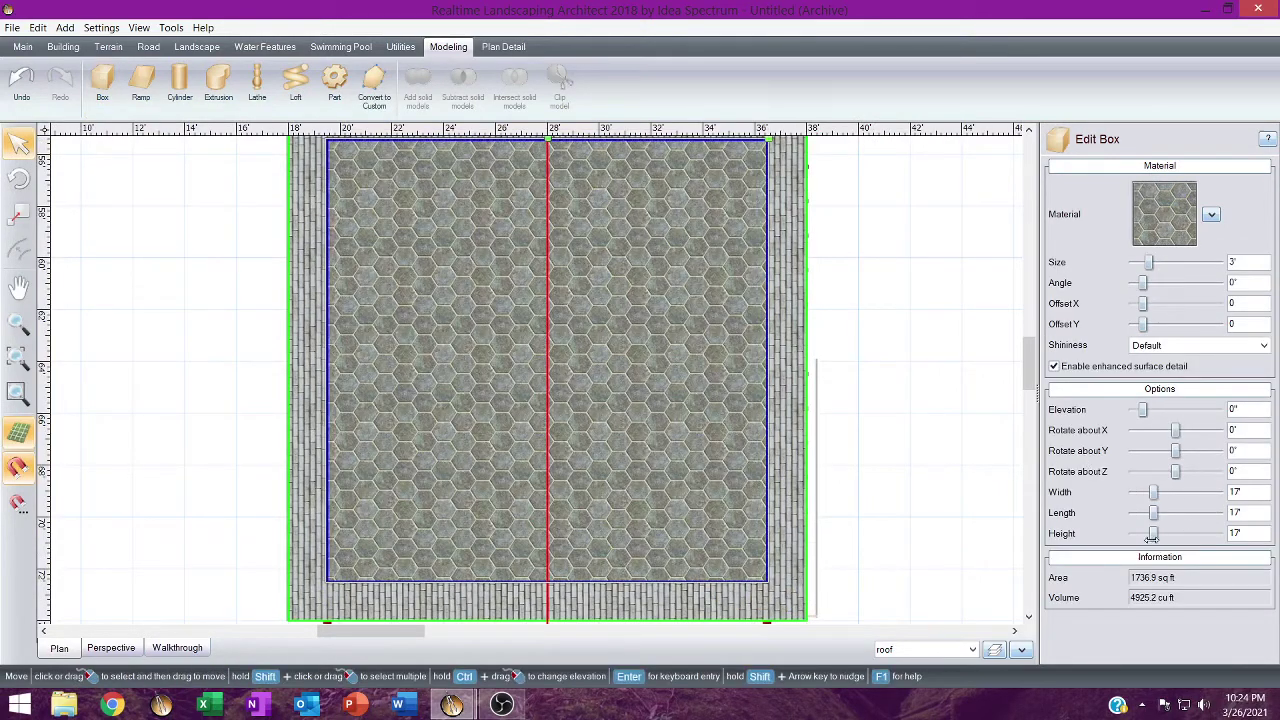
pyautogui.moveTo(1153, 533); pyautogui.dragTo(1141, 533)
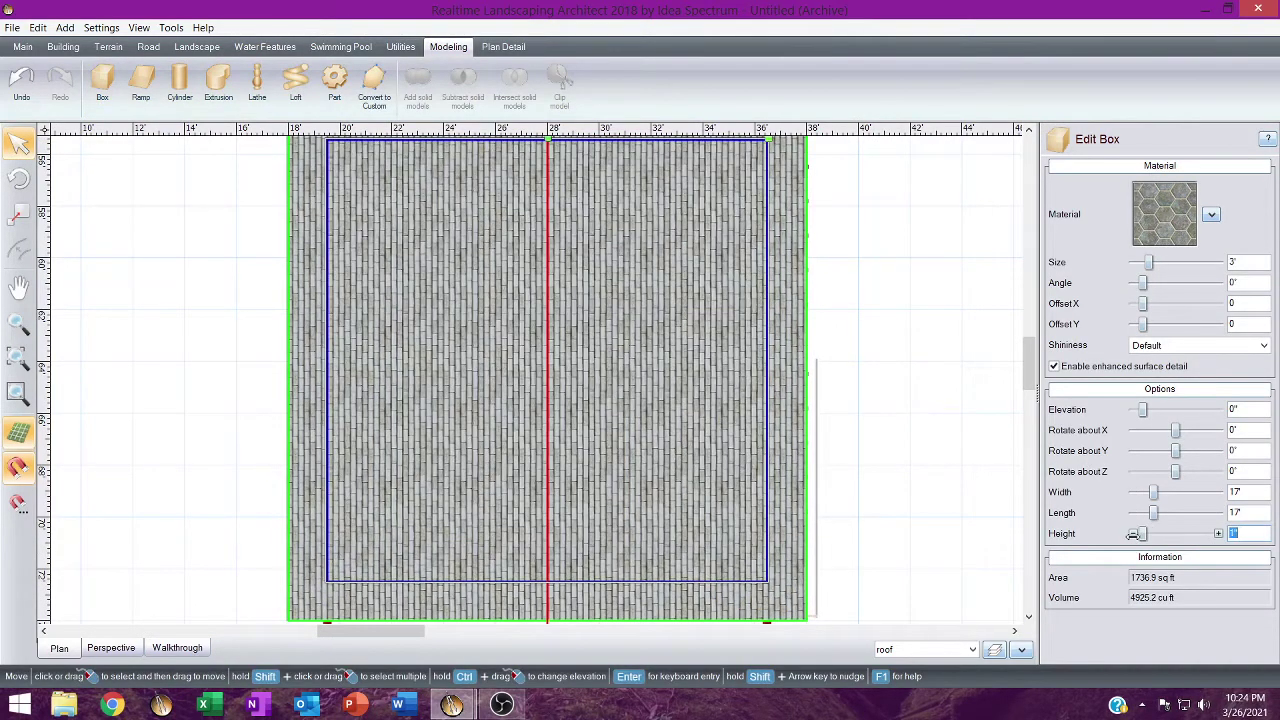
# In the perspective view, raise the hexagon-patterned box to an elevation of 9' as a flat ceiling under the rafters.
pyautogui.click(111, 648)
pyautogui.scroll(3, 970, 321)
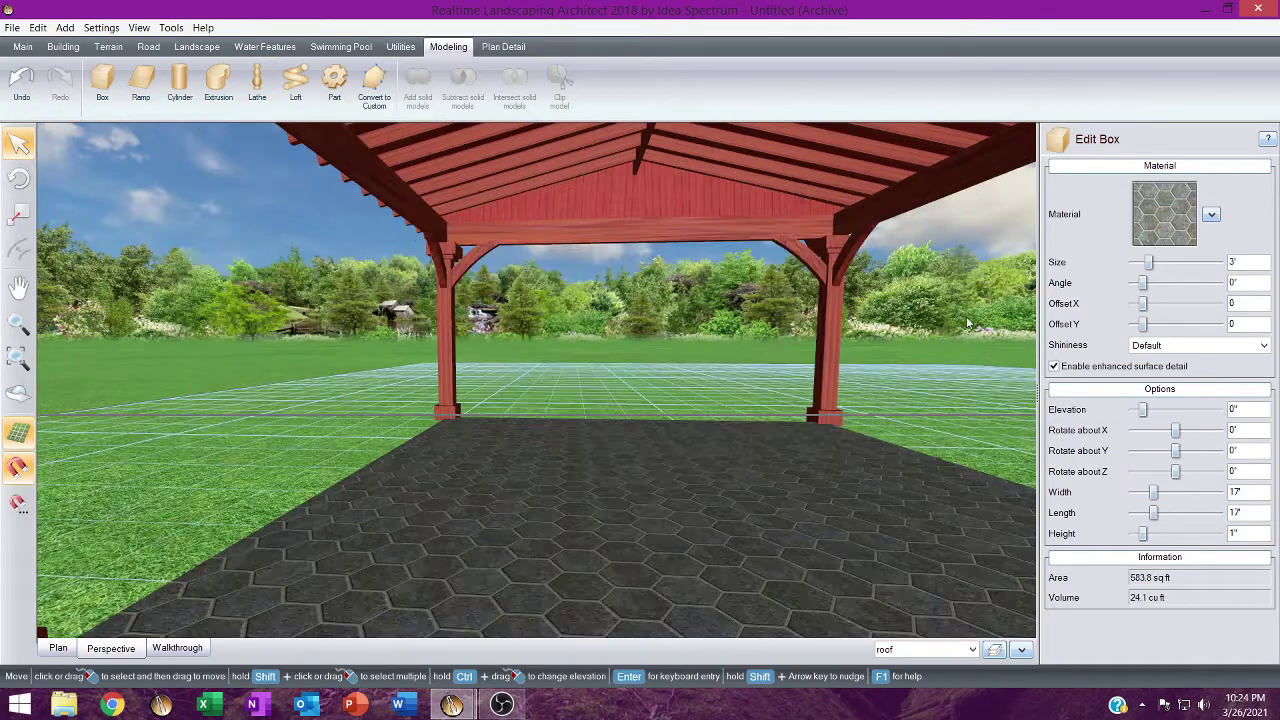
pyautogui.scroll(-3, 968, 322)
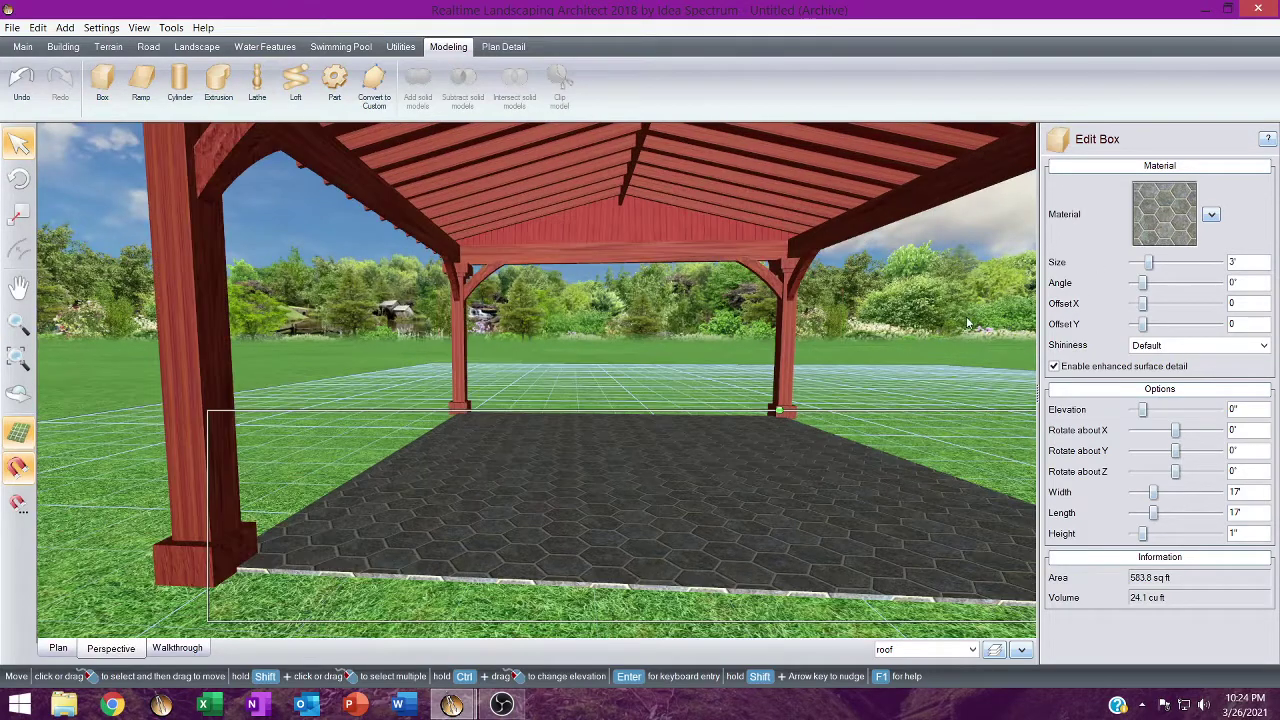
pyautogui.click(1219, 410)
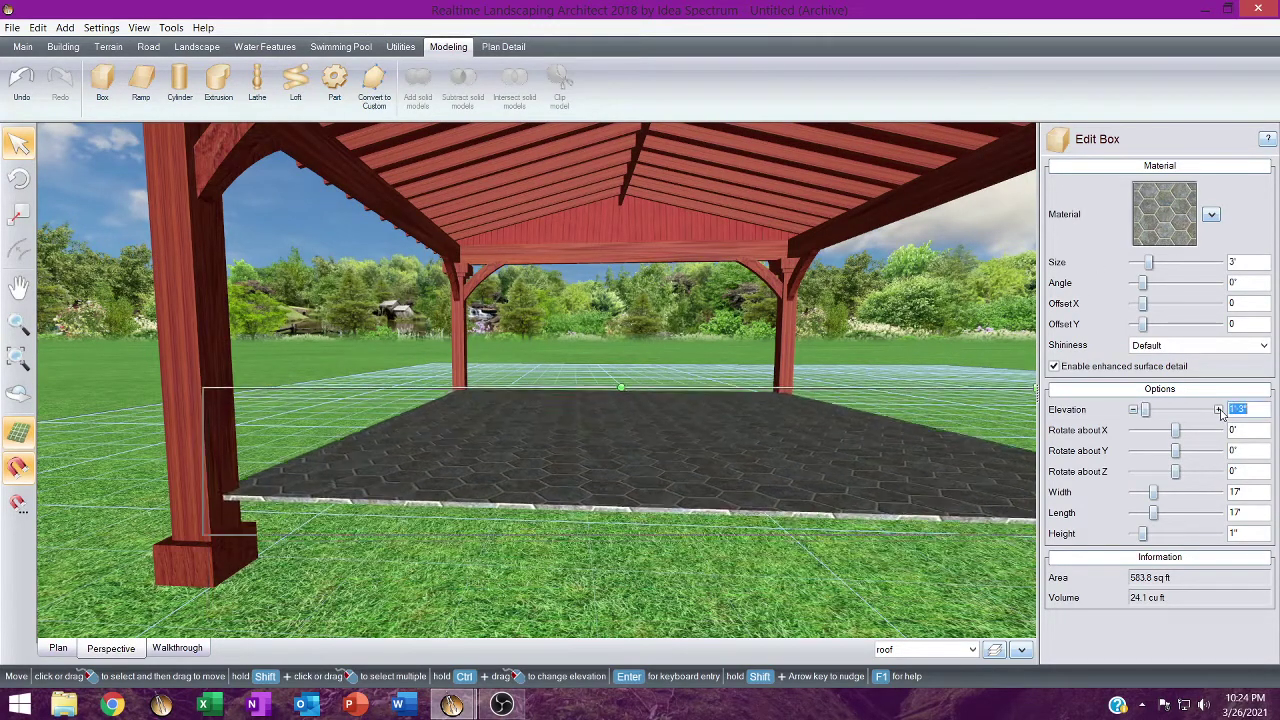
pyautogui.moveTo(1219, 410); pyautogui.dragTo(1219, 410)
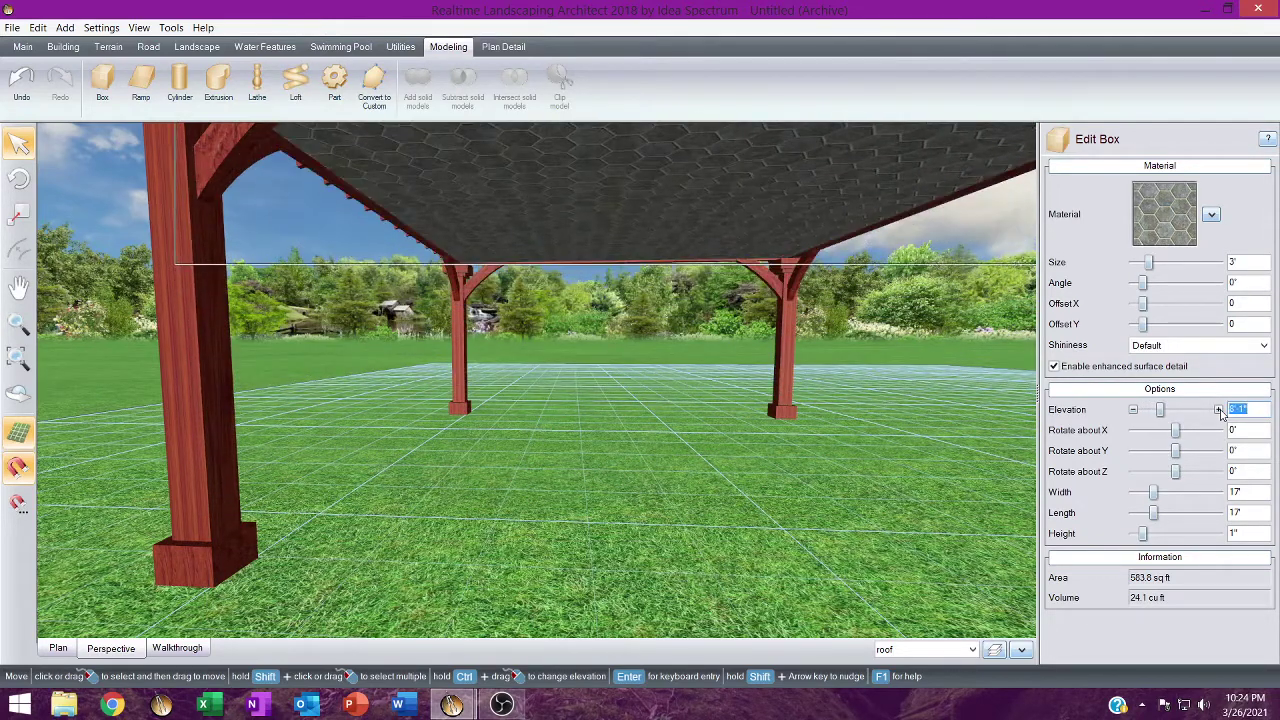
pyautogui.click(1134, 411)
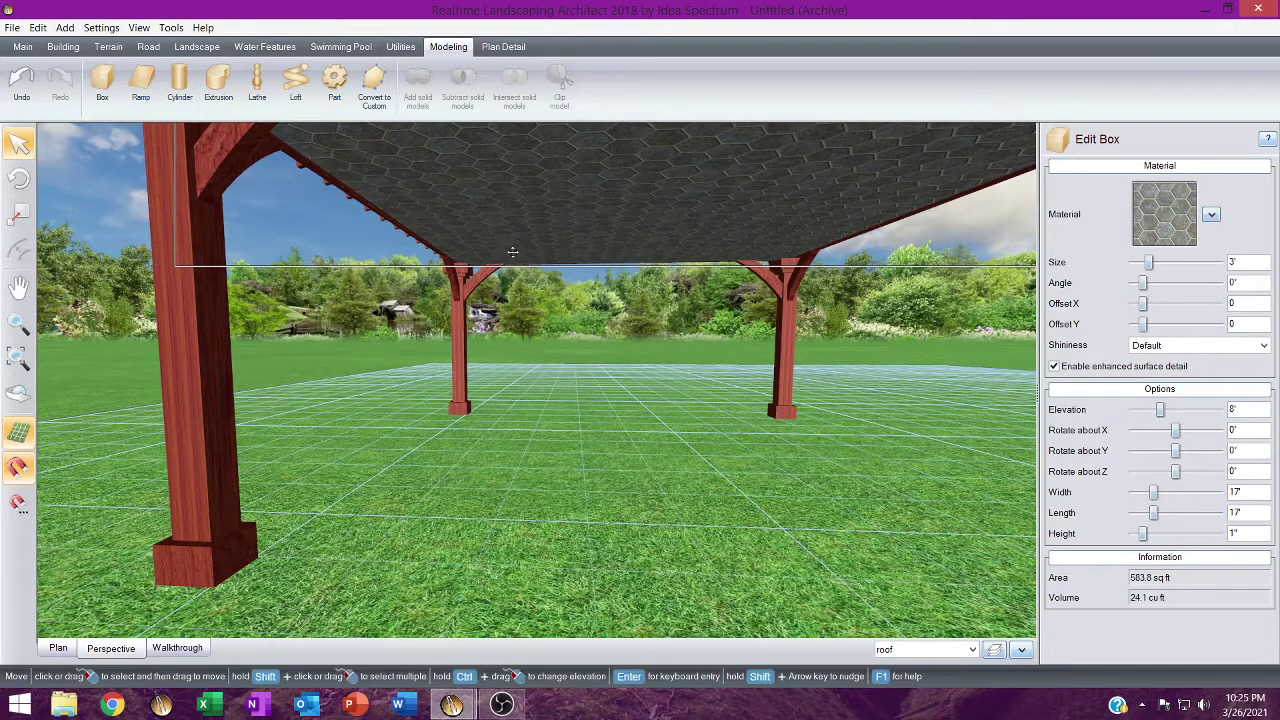
pyautogui.moveTo(1219, 410); pyautogui.dragTo(1219, 414)
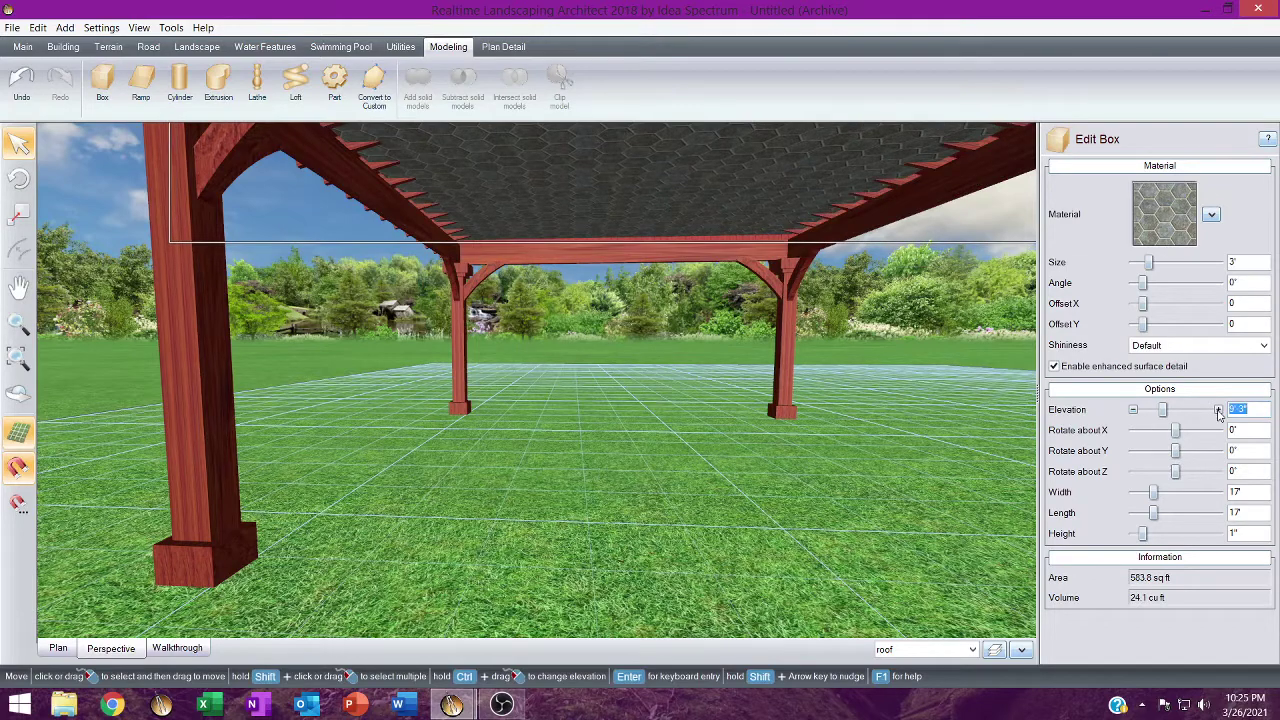
pyautogui.click(1134, 410)
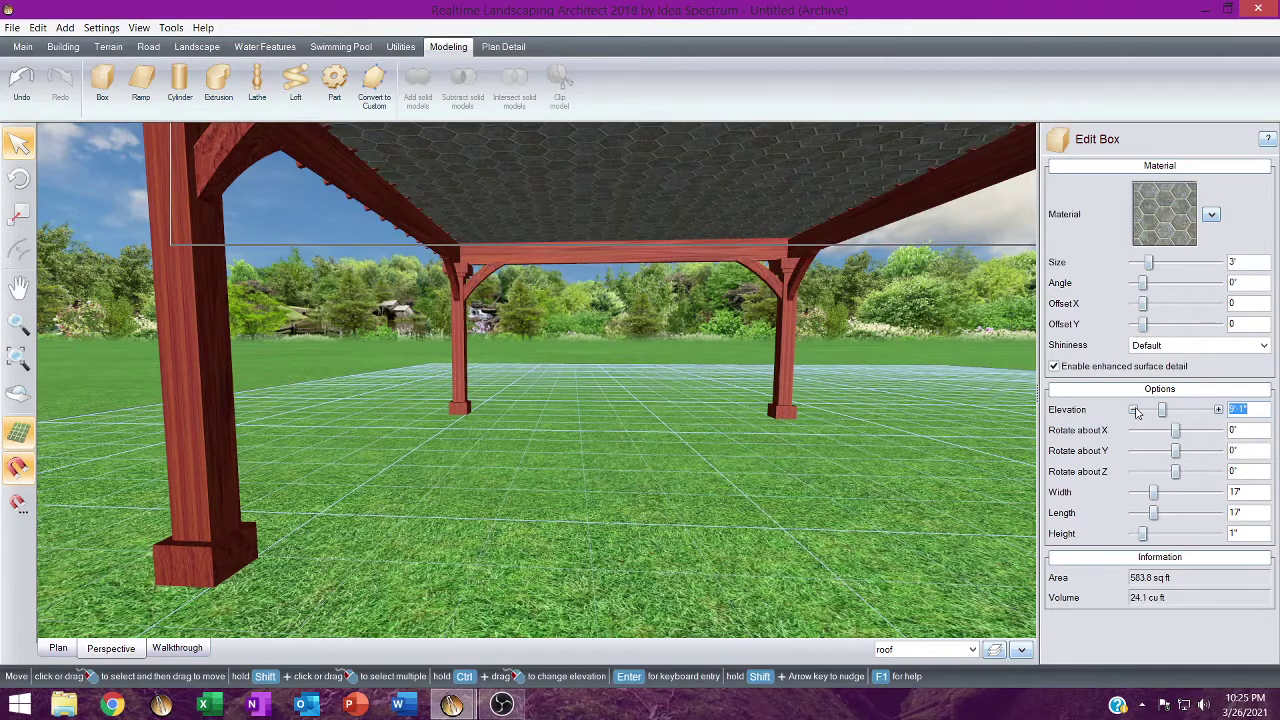
pyautogui.click(1135, 411)
# Draw a 1'-6" by 20' box in plan over the left eave overhang, between roof edge and blue outline, and show it in perspective.
pyautogui.moveTo(778, 364); pyautogui.dragTo(749, 387, button='middle')
pyautogui.moveTo(668, 345); pyautogui.dragTo(234, 477, button='middle')
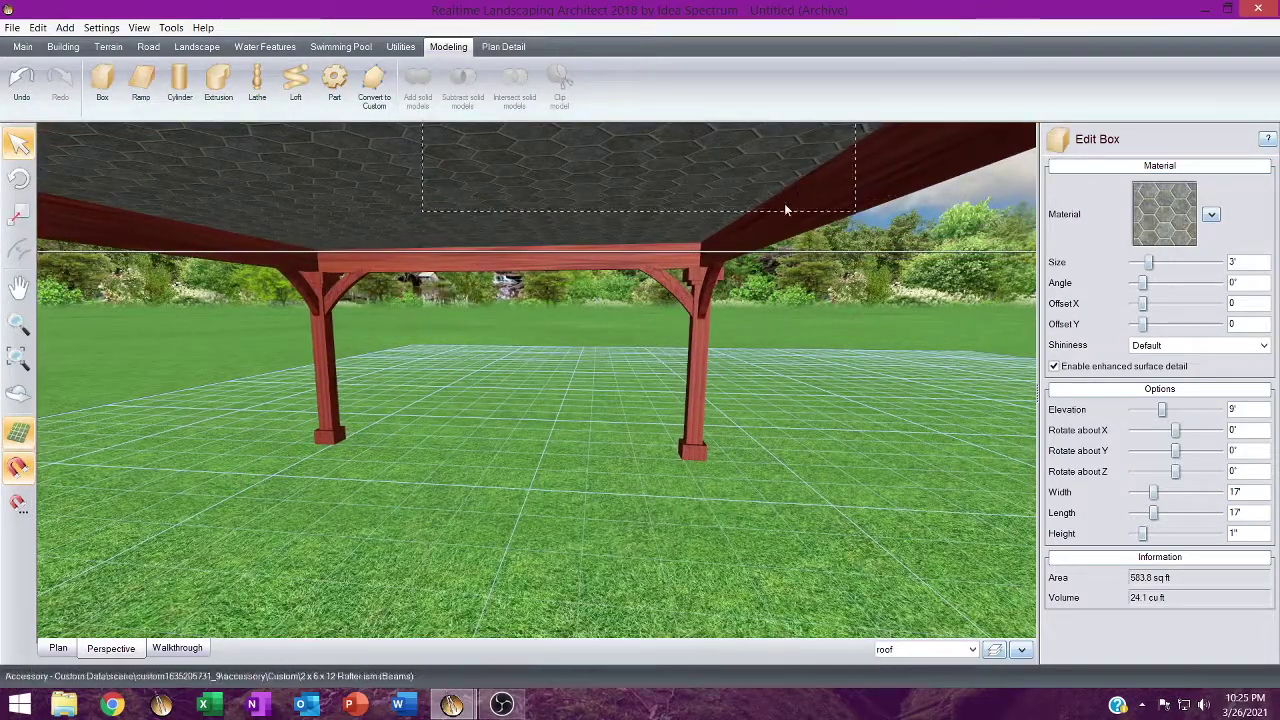
pyautogui.moveTo(677, 263); pyautogui.dragTo(826, 598, button='middle')
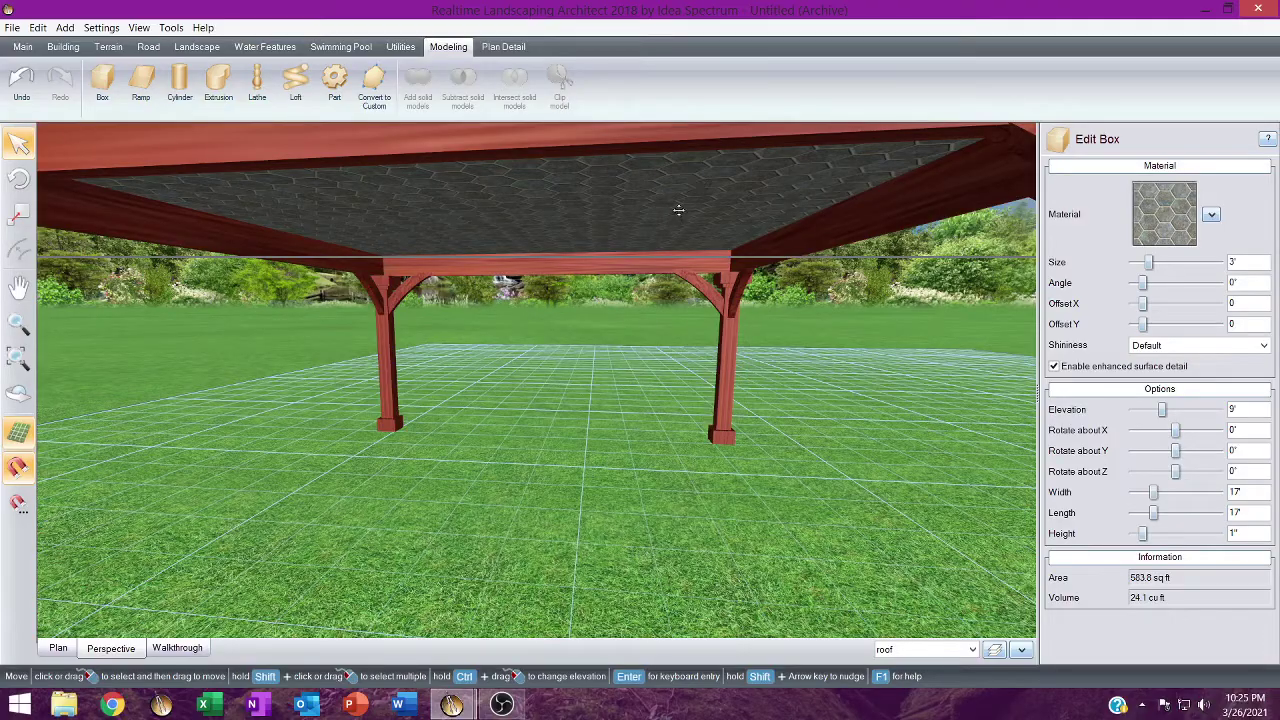
pyautogui.moveTo(651, 240); pyautogui.dragTo(690, 245, button='middle')
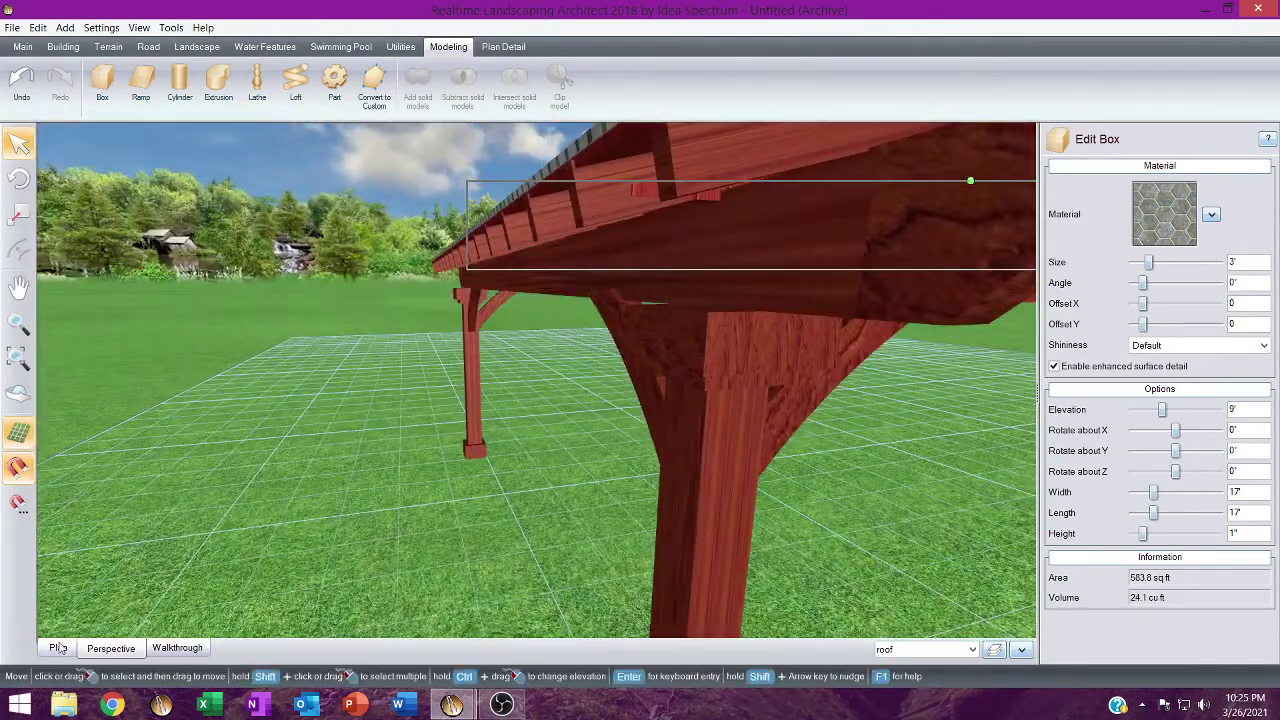
pyautogui.click(58, 648)
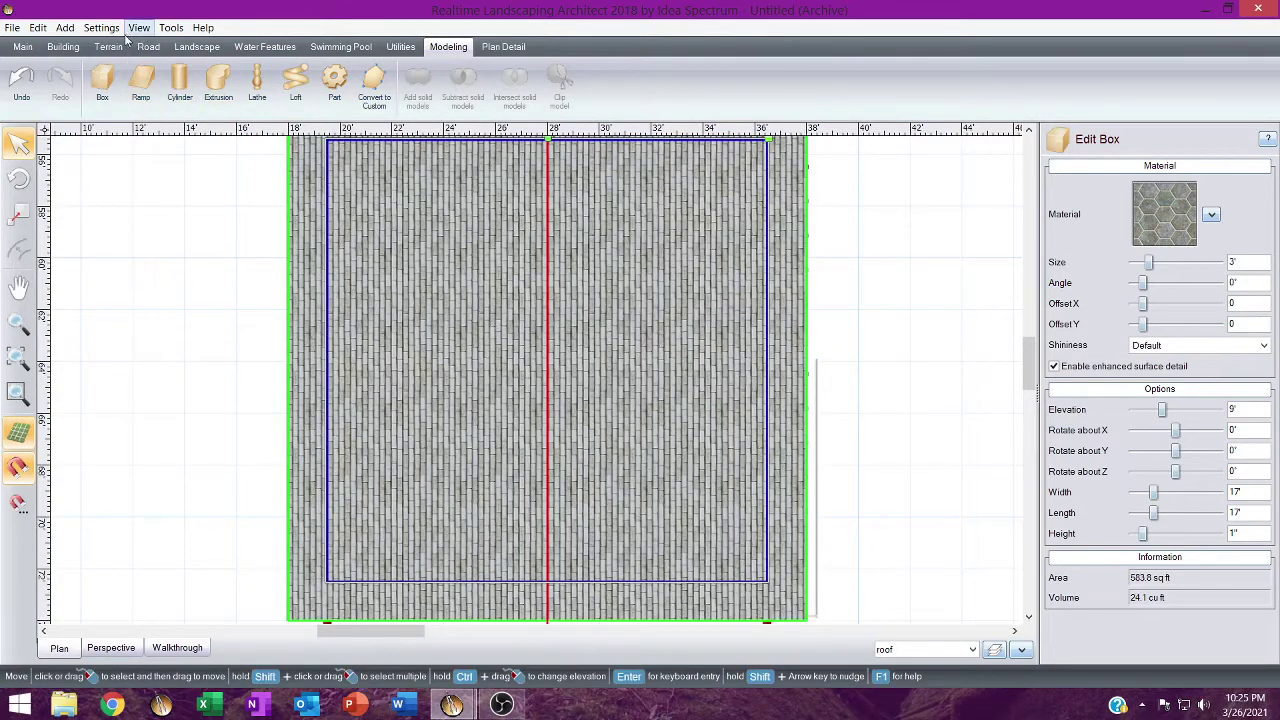
pyautogui.click(102, 82)
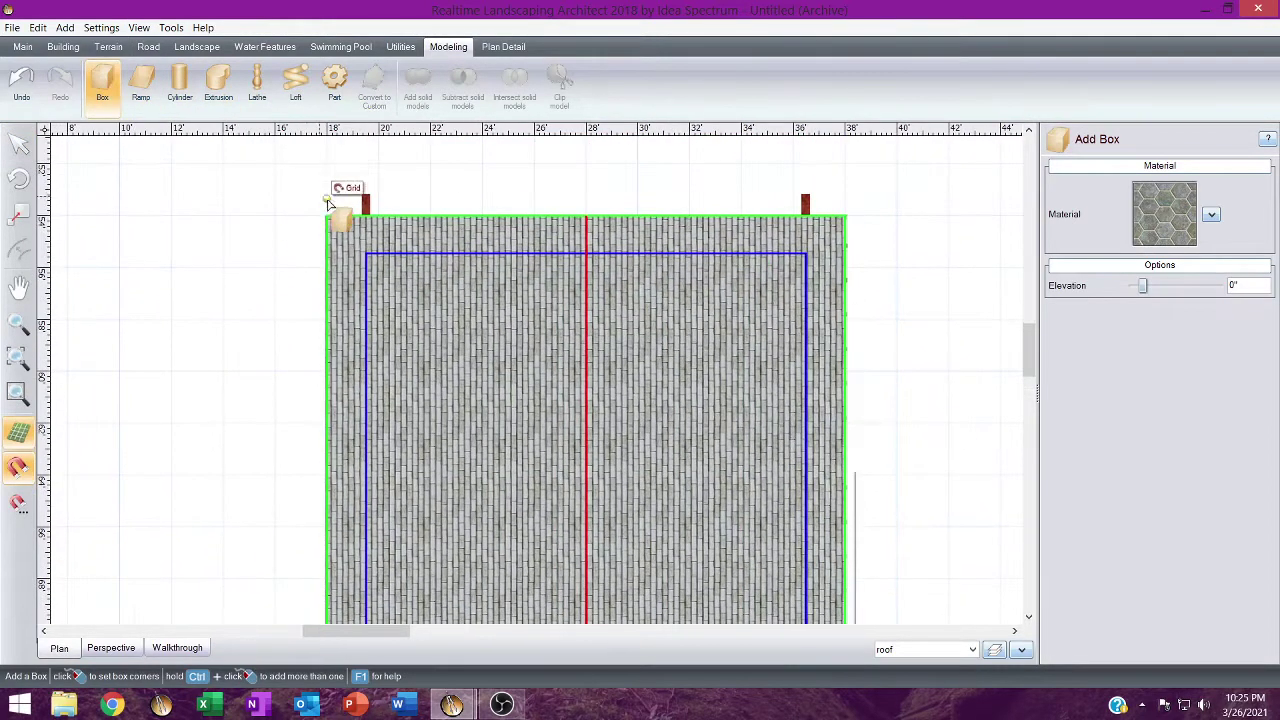
pyautogui.click(327, 218)
pyautogui.moveTo(369, 415); pyautogui.dragTo(404, 148, button='middle')
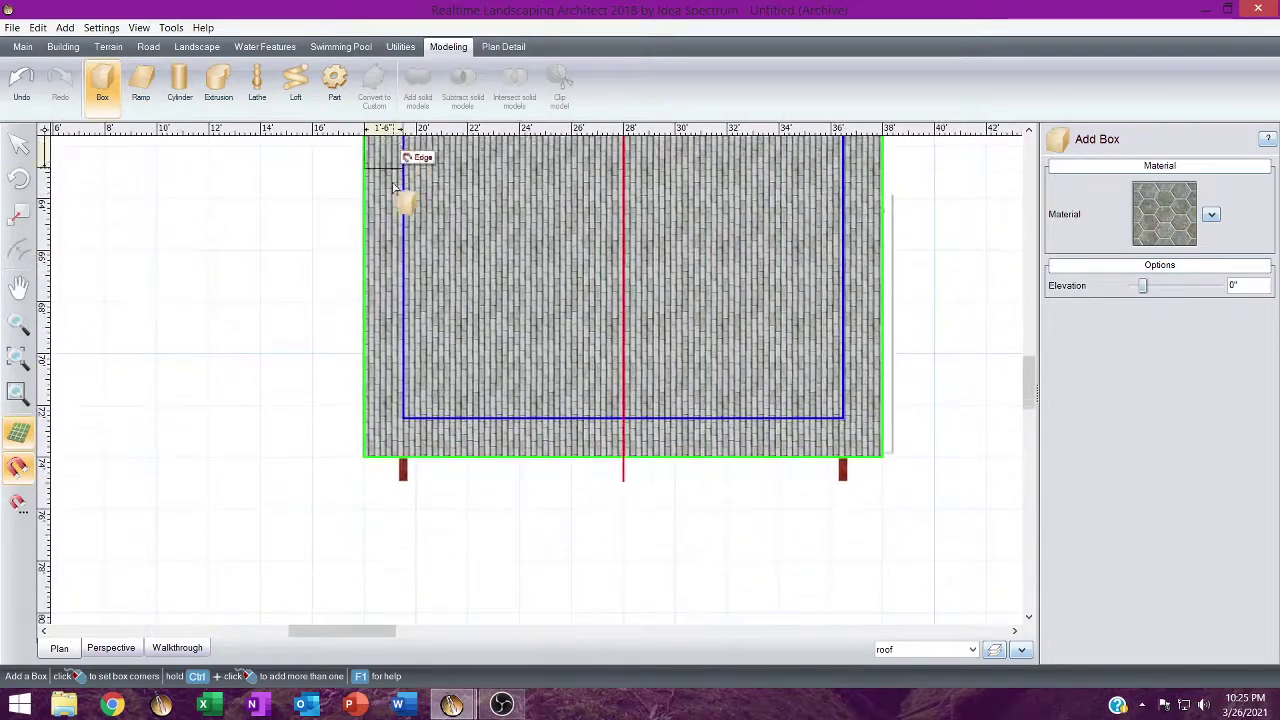
pyautogui.scroll(3, 385, 470)
pyautogui.moveTo(391, 462); pyautogui.dragTo(452, 440, button='middle')
pyautogui.click(428, 455)
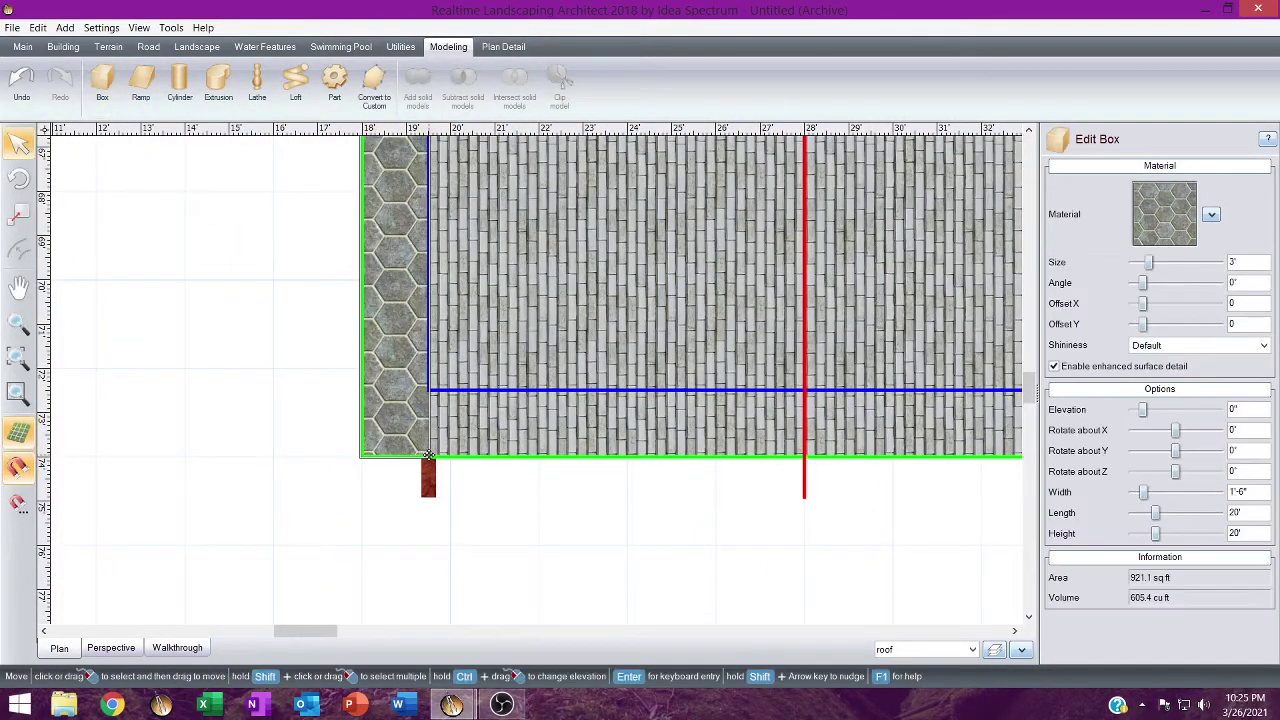
pyautogui.click(112, 648)
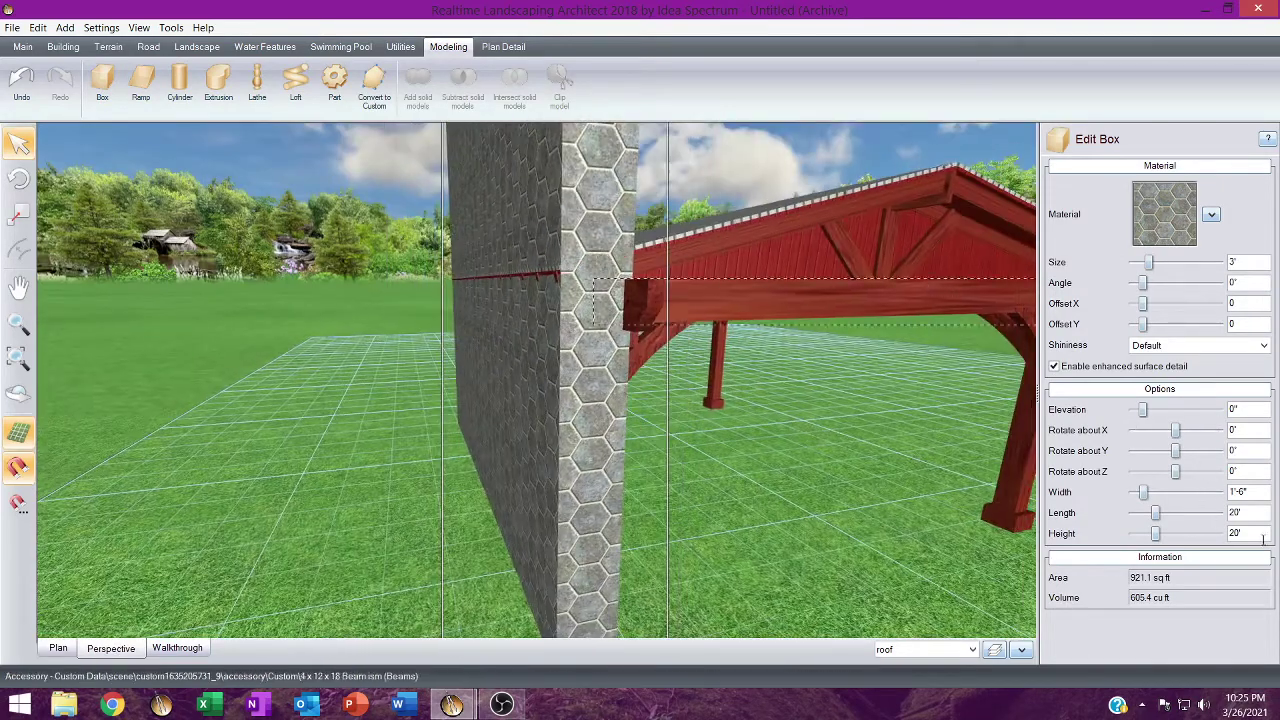
# Reduce the eave box's height to 1" and raise it to an elevation of 8'-8" beneath the rafter tails.
pyautogui.click(1132, 536)
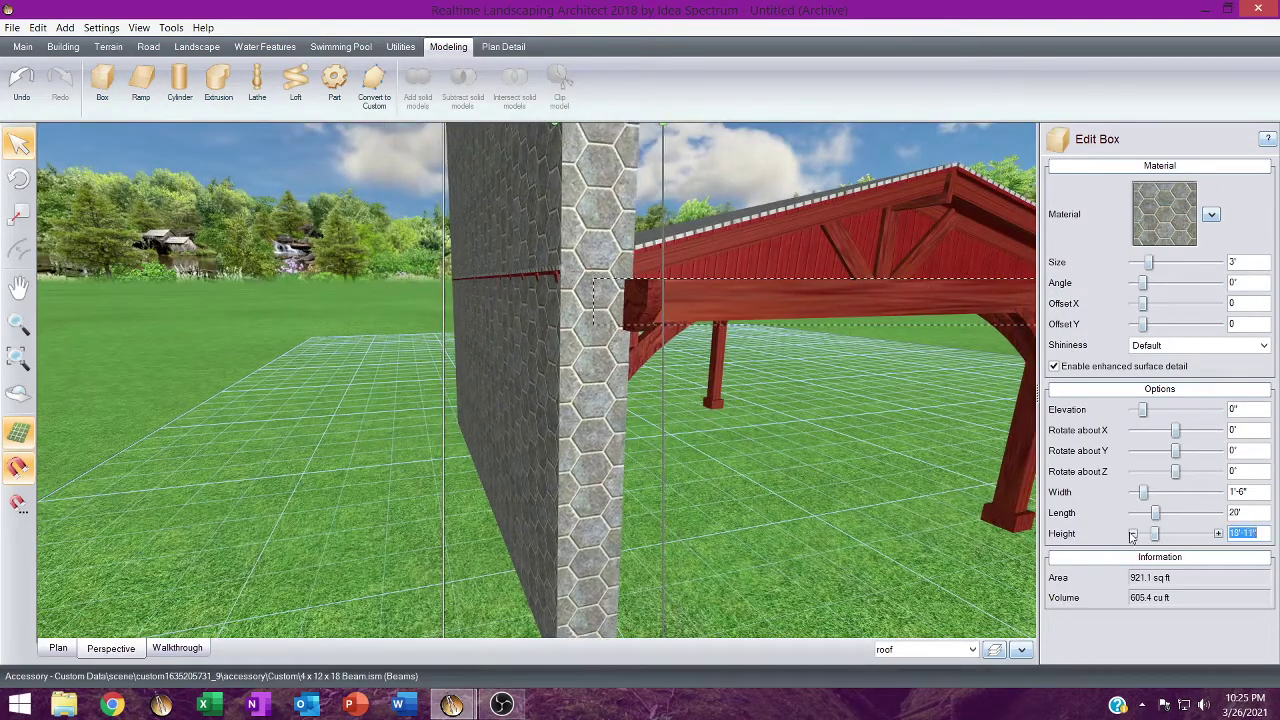
pyautogui.click(1132, 536)
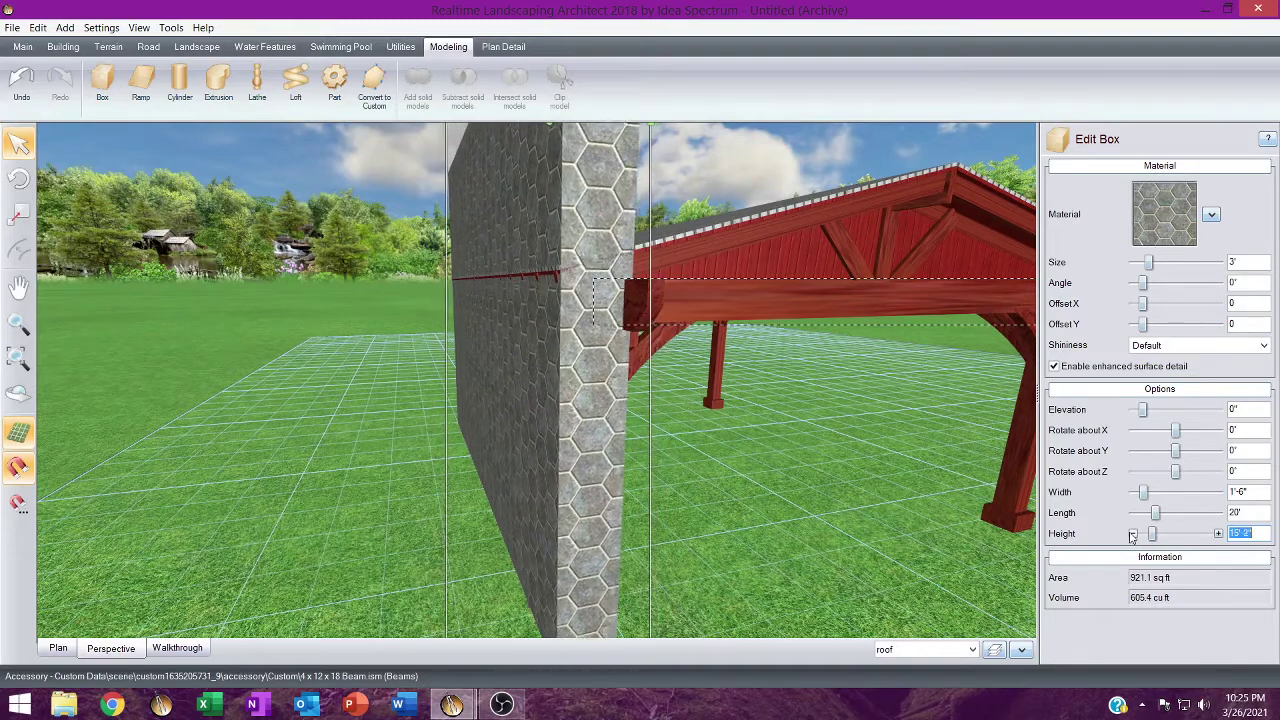
pyautogui.click(1132, 536)
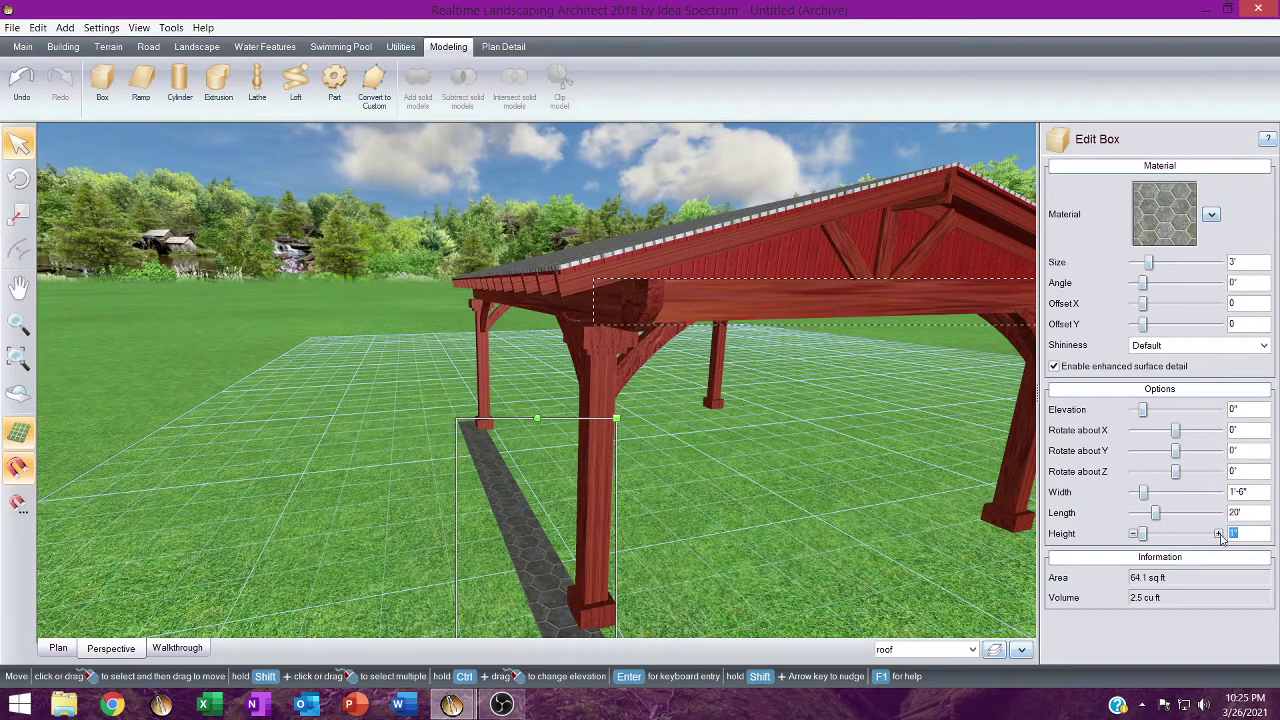
pyautogui.click(1218, 411)
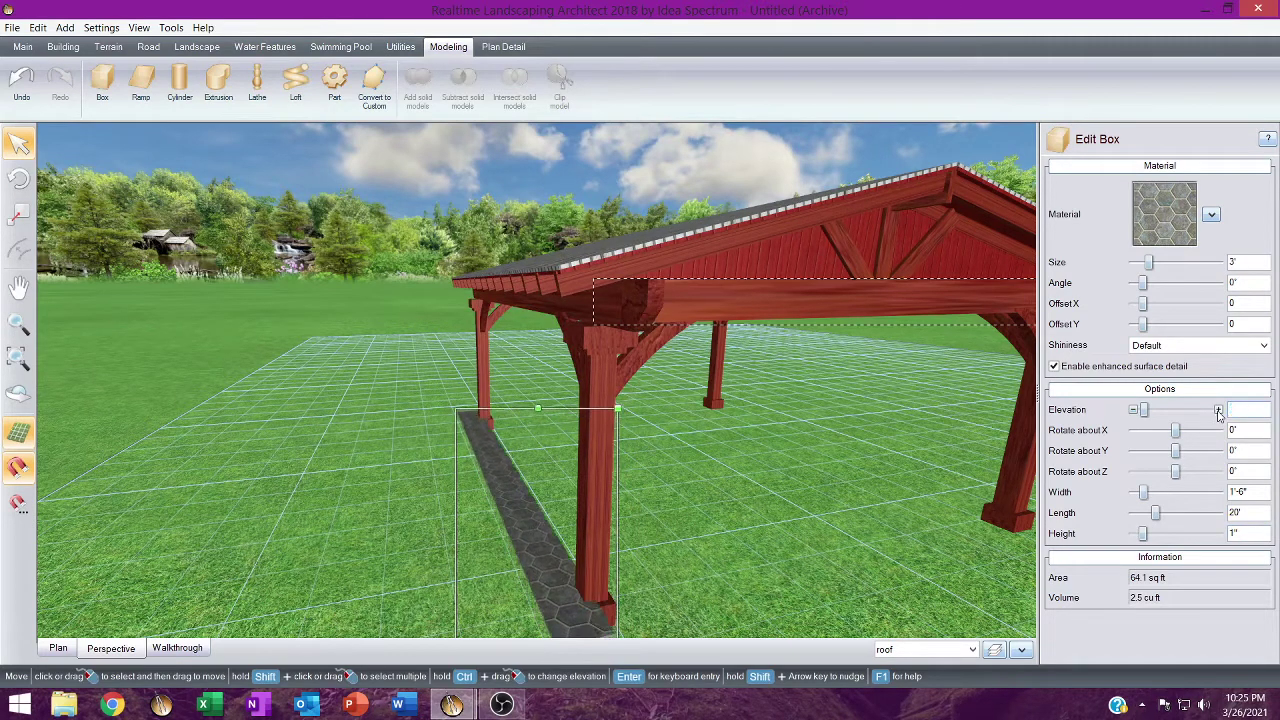
pyautogui.click(1218, 411)
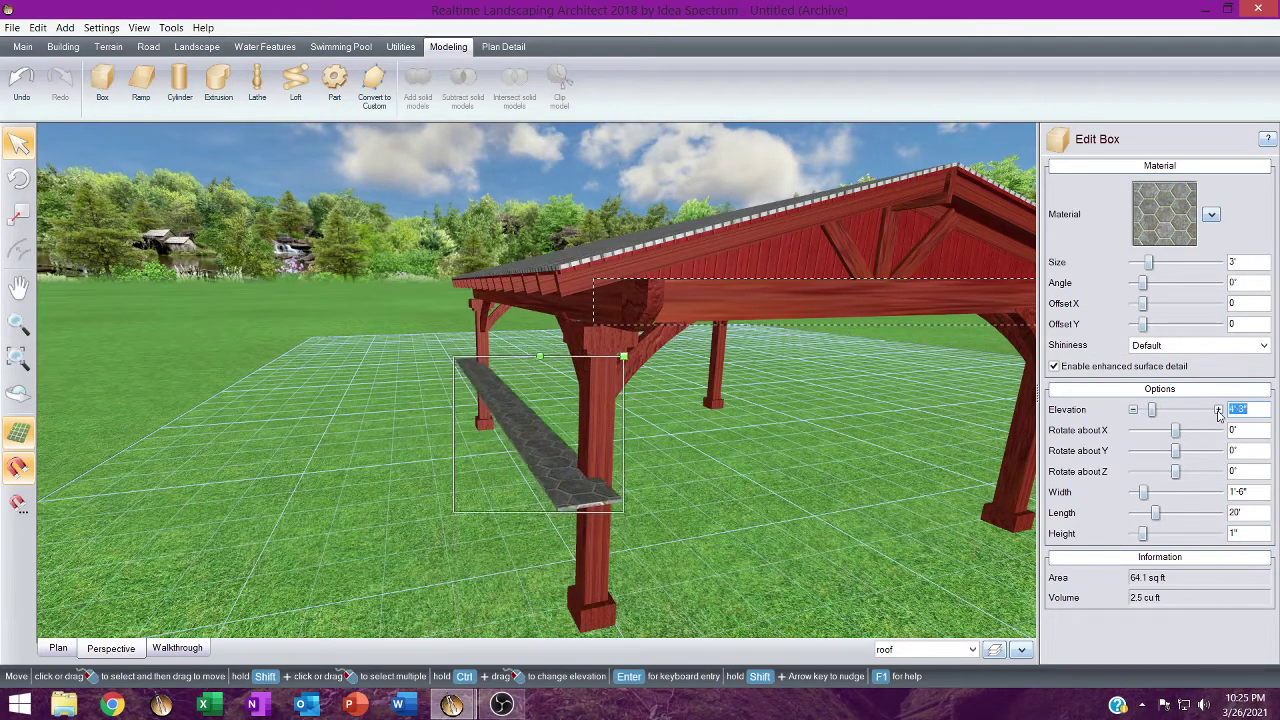
pyautogui.click(1218, 411)
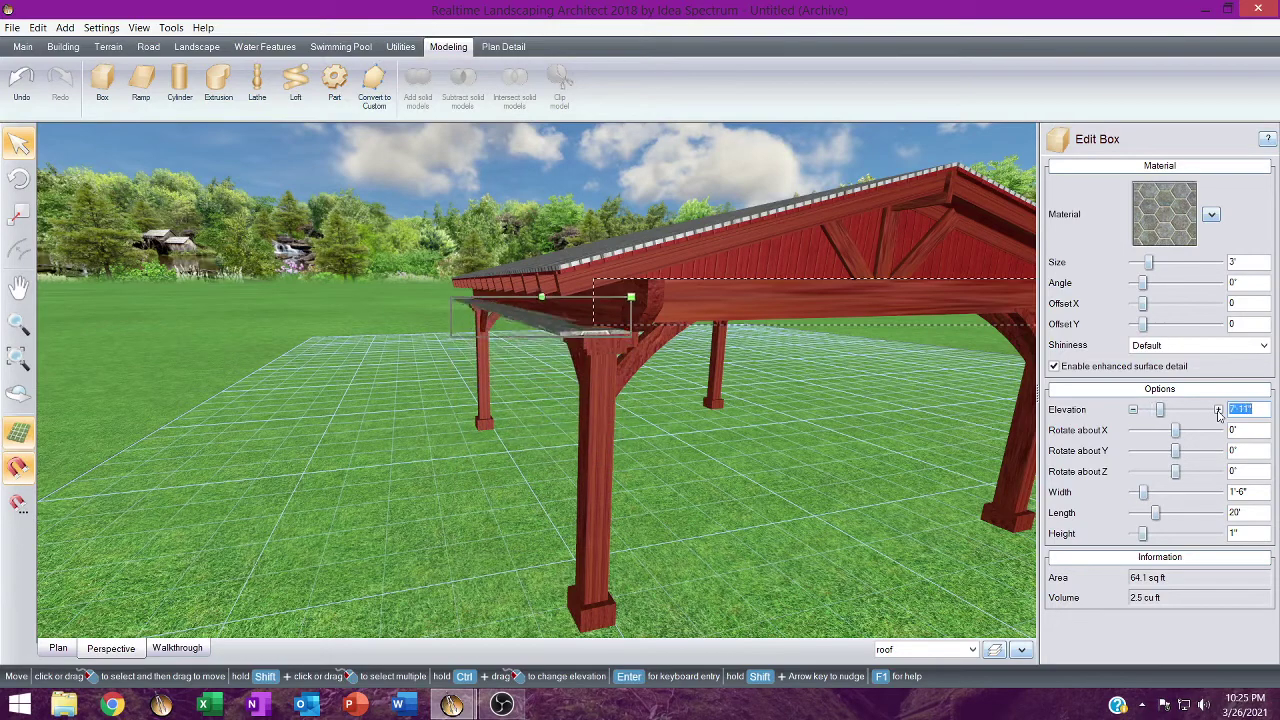
pyautogui.click(1218, 411)
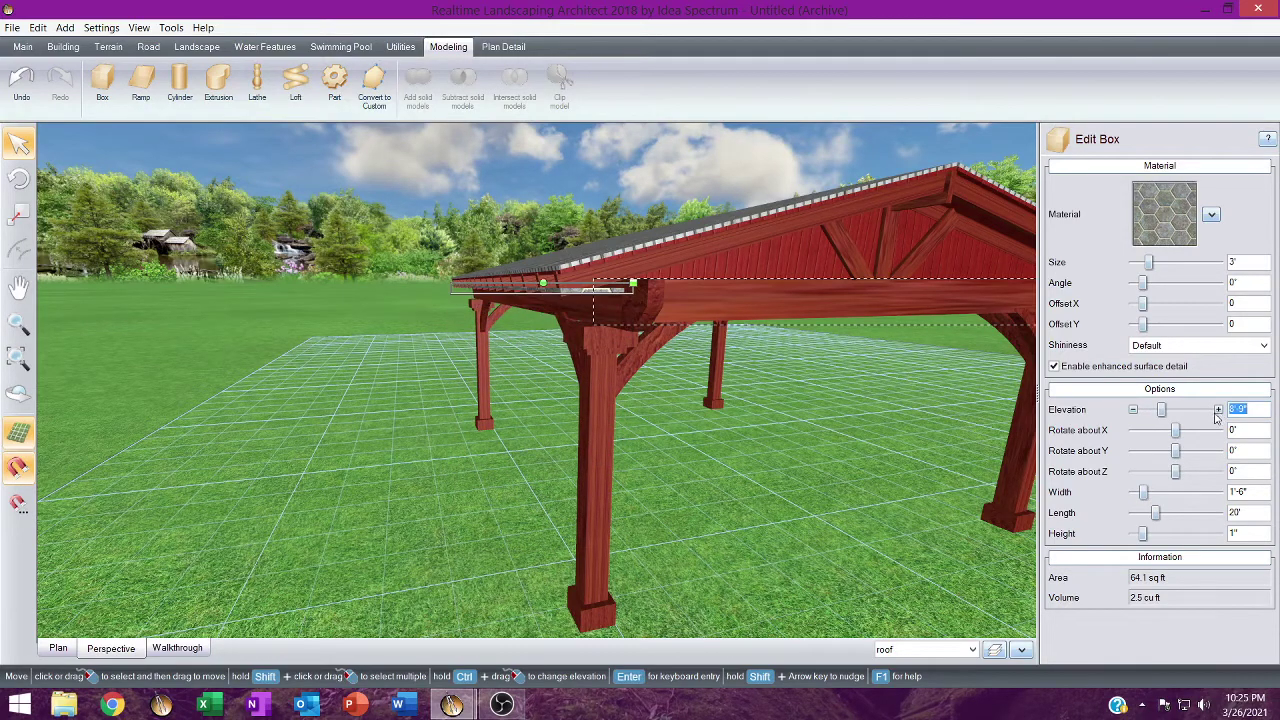
pyautogui.scroll(3, 646, 423)
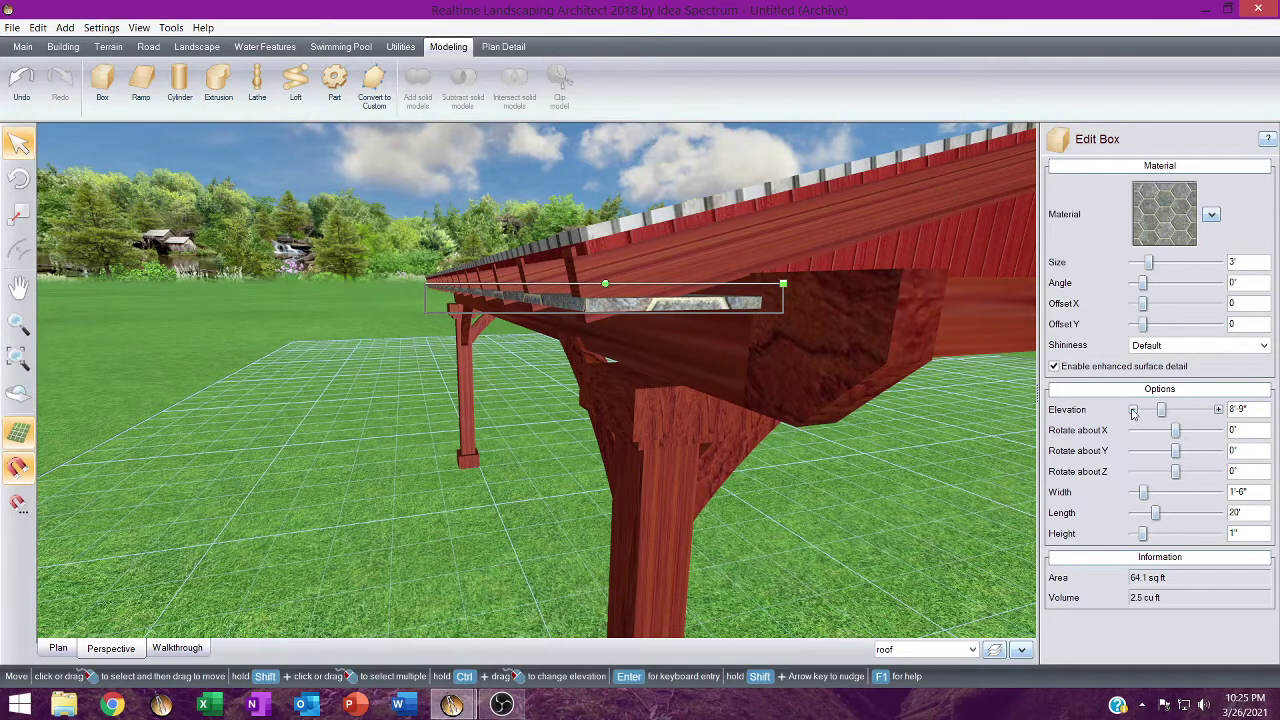
pyautogui.click(1134, 412)
pyautogui.moveTo(775, 403)
pyautogui.mouseDown(button='middle')
pyautogui.moveTo(786, 386)
pyautogui.moveTo(760, 393)
pyautogui.moveTo(766, 403)
pyautogui.mouseUp(button='middle')
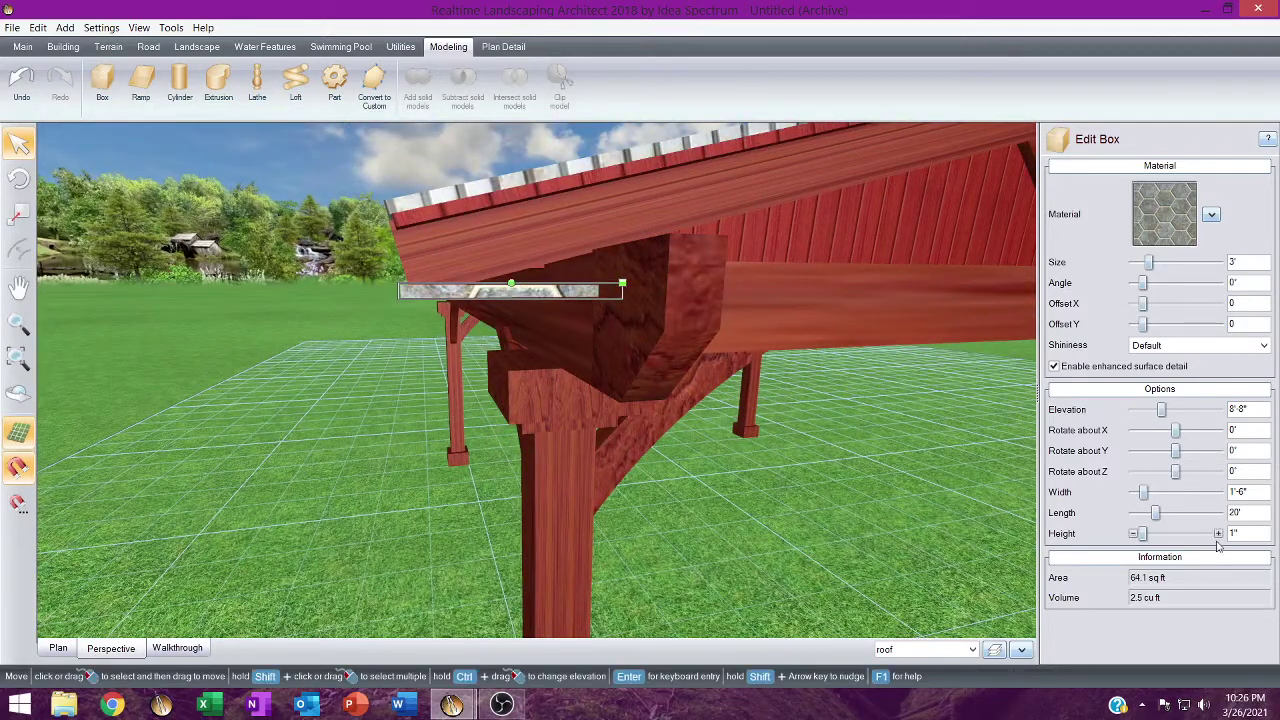
# Increase the eave box's height to 6" so it fills the overhang up to the rafter tails.
pyautogui.click(1218, 534)
pyautogui.click(1218, 534)
pyautogui.click(1218, 534)
pyautogui.click(1218, 534)
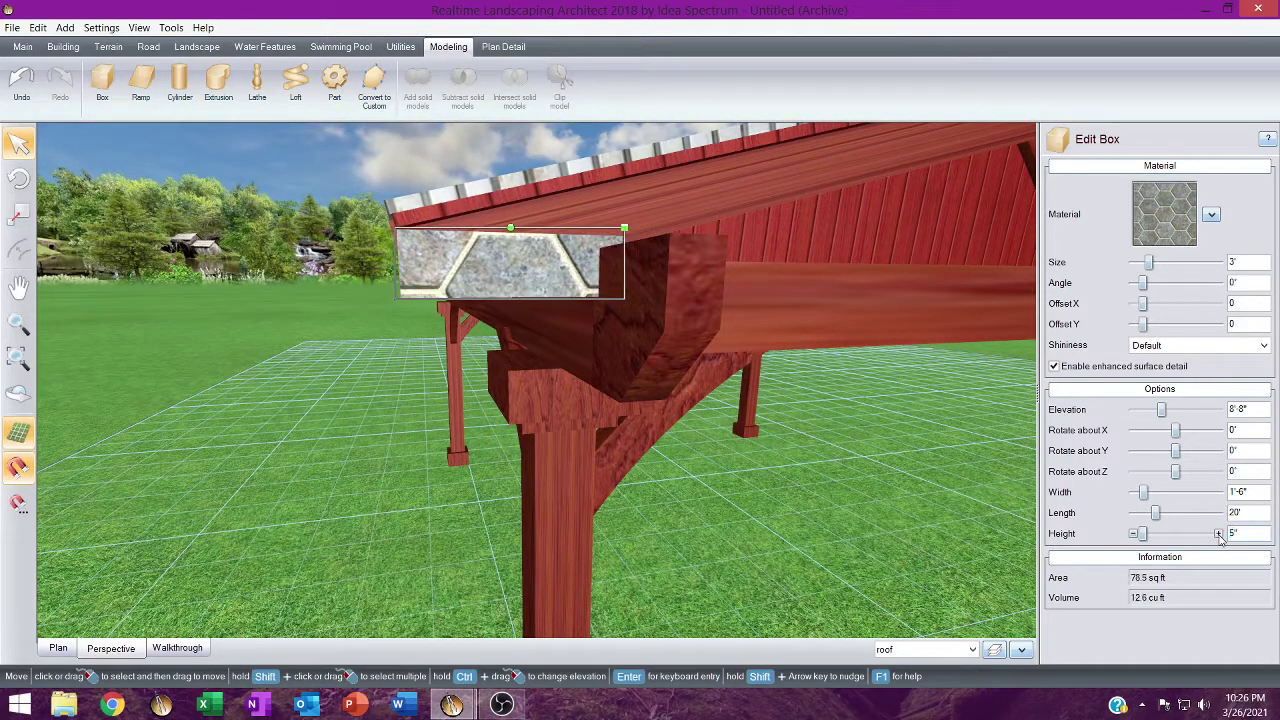
pyautogui.click(1218, 534)
pyautogui.moveTo(782, 442); pyautogui.dragTo(826, 474, button='middle')
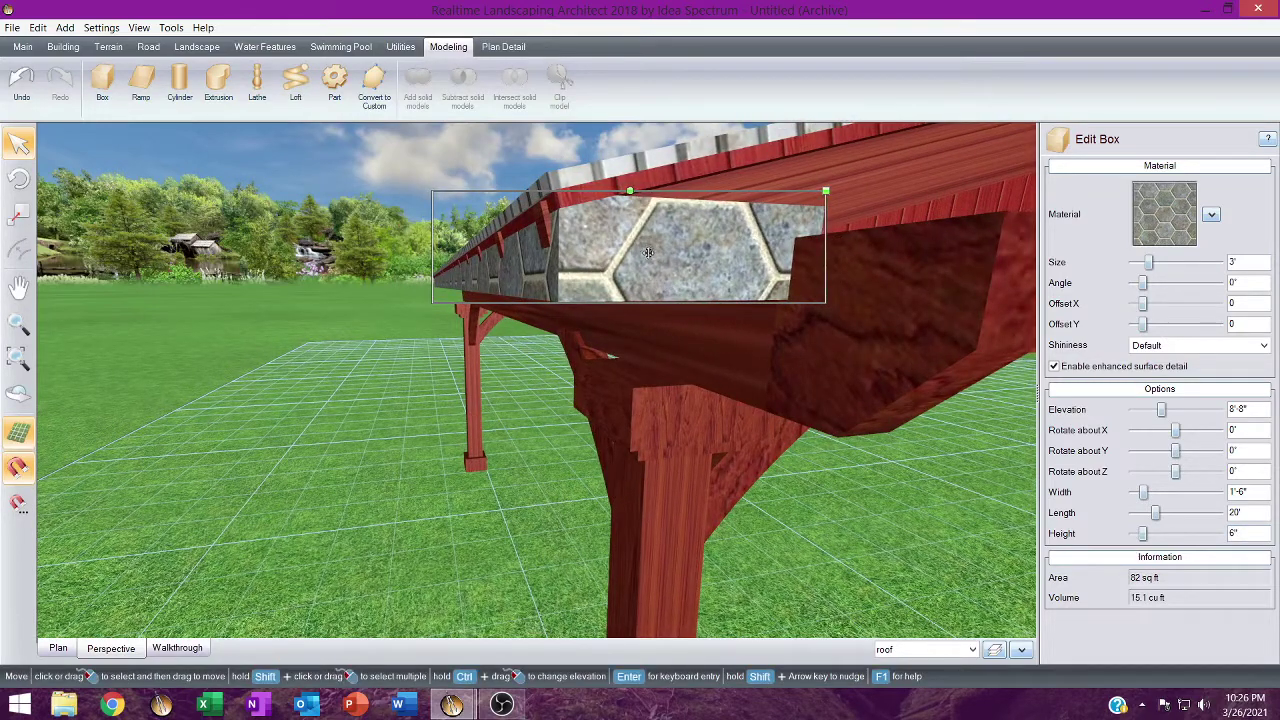
pyautogui.moveTo(648, 253); pyautogui.dragTo(631, 250)
pyautogui.scroll(-2, 640, 228)
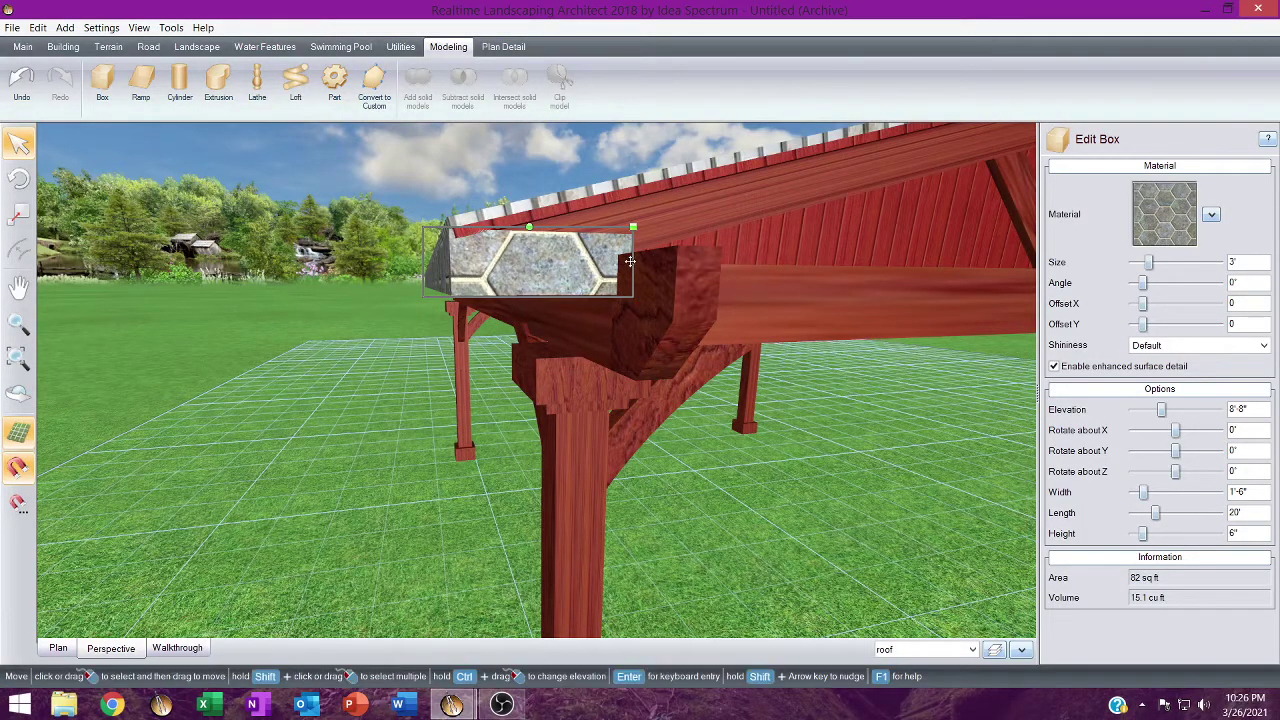
# Duplicate the eave box, place the copy in front of the gable, and rotate it 90° about Y.
pyautogui.moveTo(660, 264); pyautogui.dragTo(628, 203, button='right')
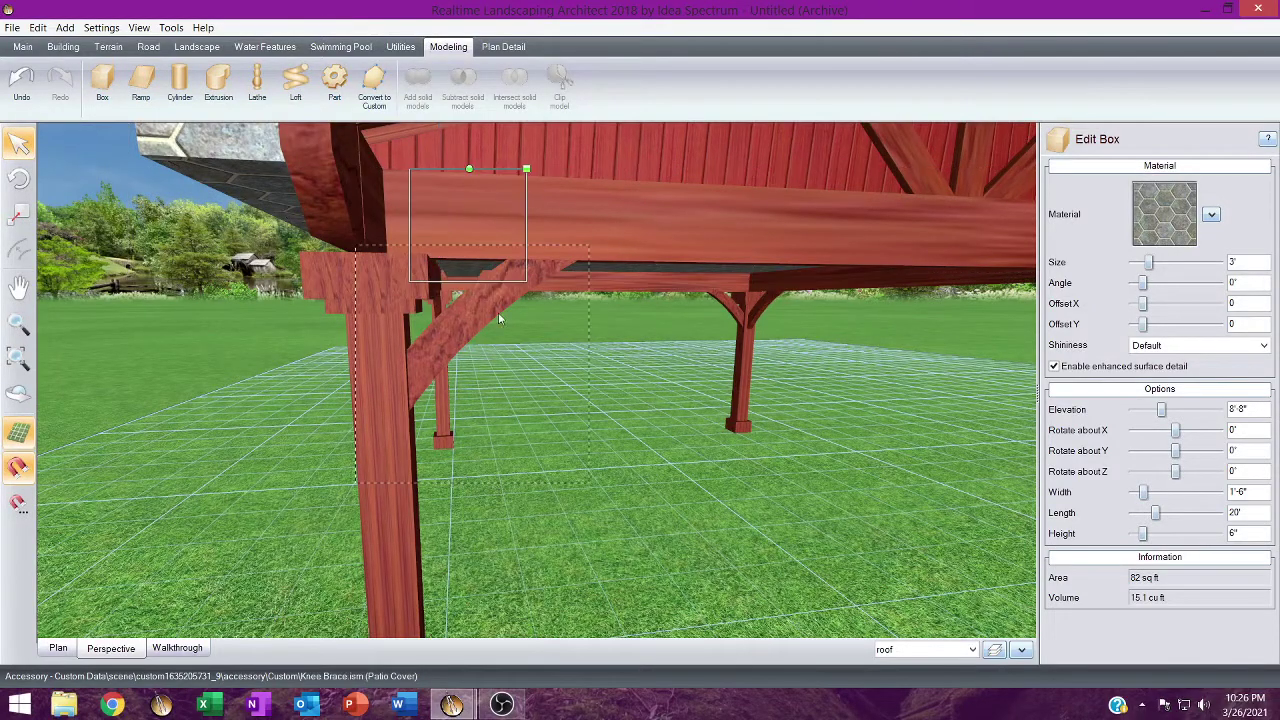
pyautogui.scroll(-5, 440, 310)
pyautogui.scroll(-3, 440, 310)
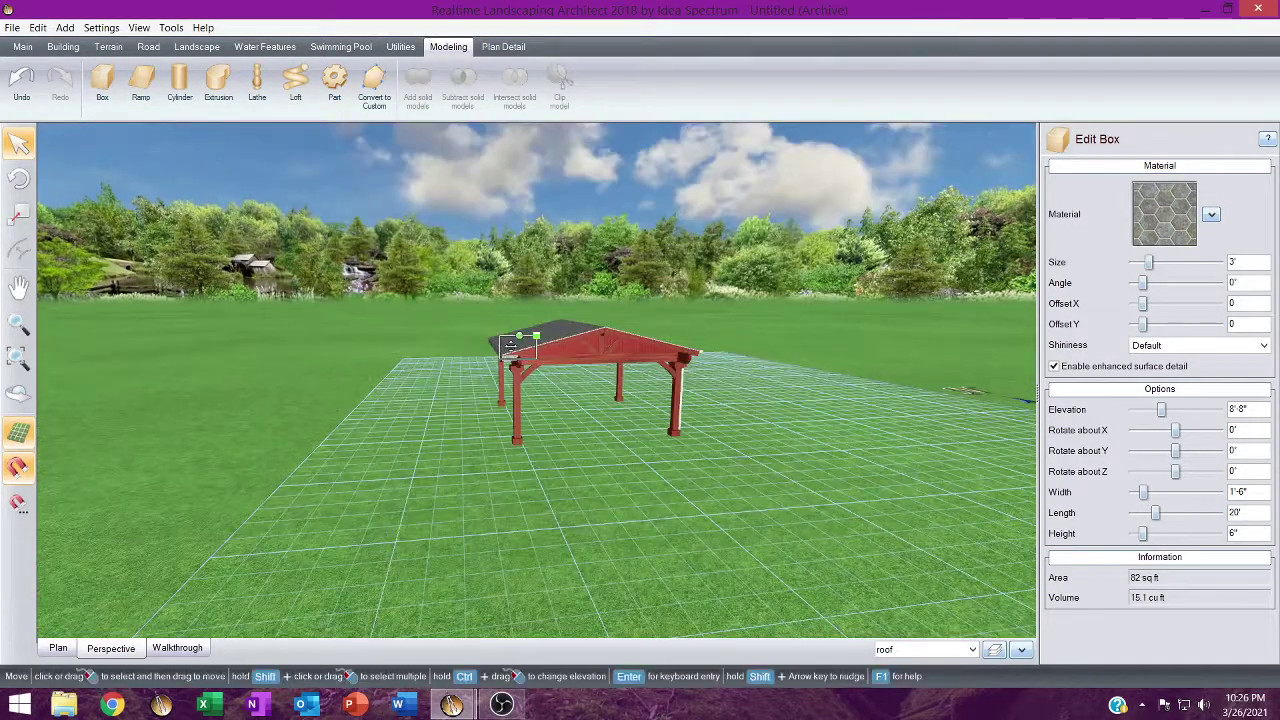
pyautogui.moveTo(510, 345); pyautogui.dragTo(524, 495)
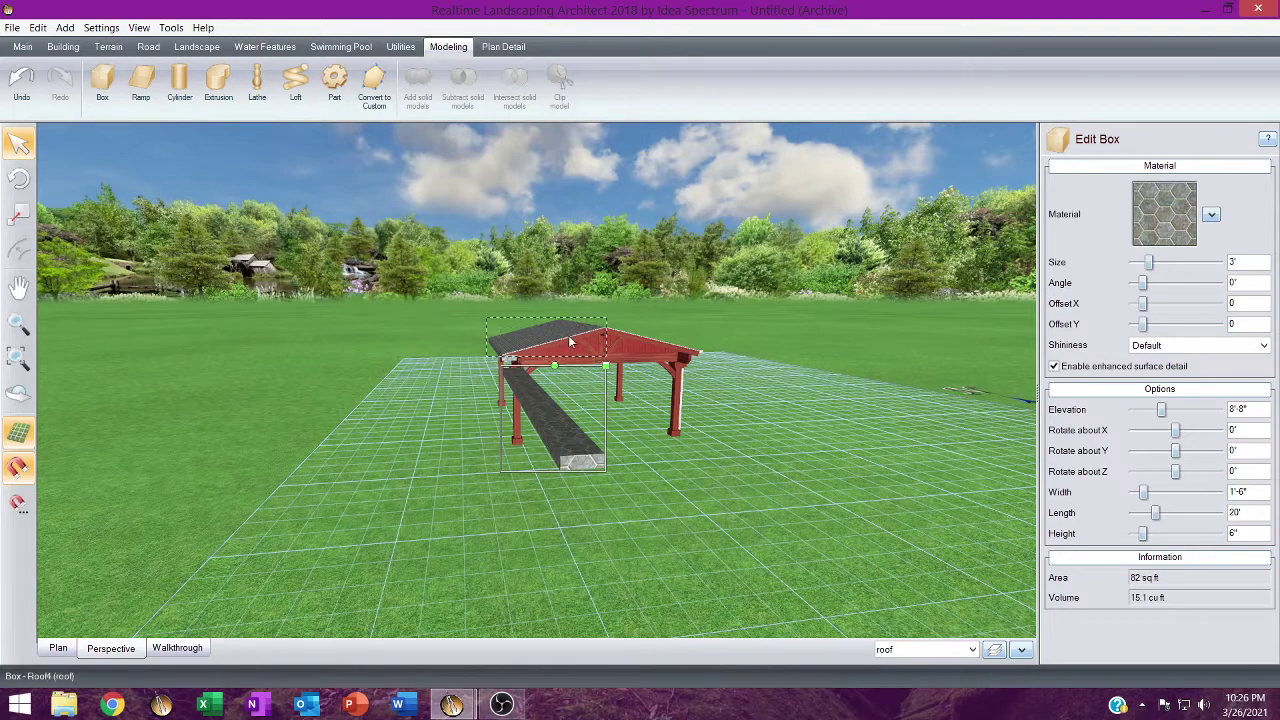
pyautogui.moveTo(554, 368); pyautogui.dragTo(475, 400)
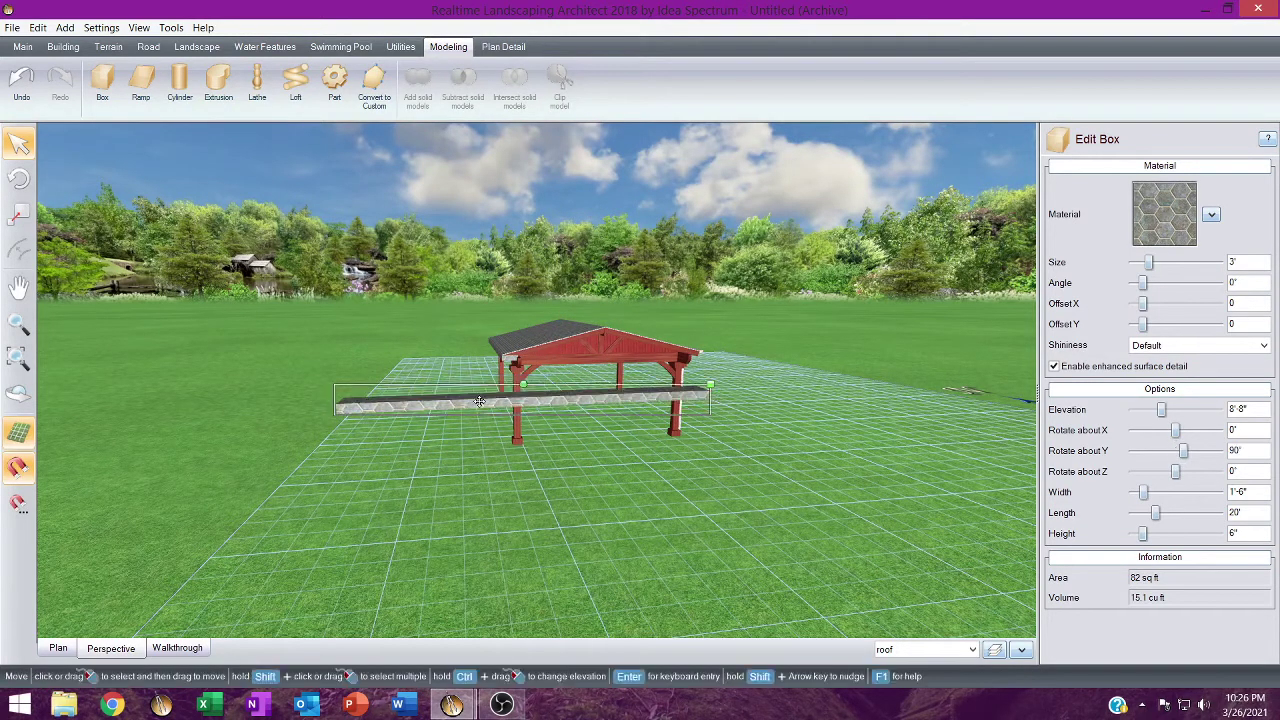
# Tilt the copied box -14° about X to match the roof slope and move it toward the gable front.
pyautogui.click(1218, 430)
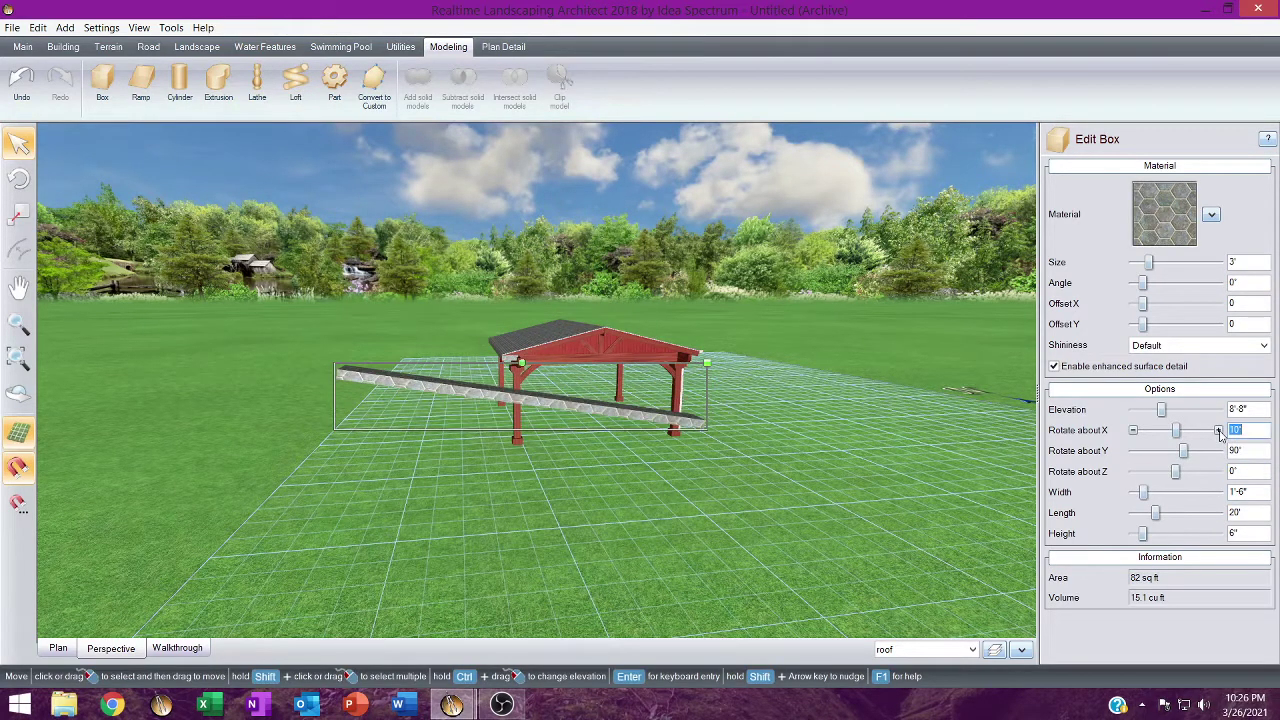
pyautogui.click(1133, 430)
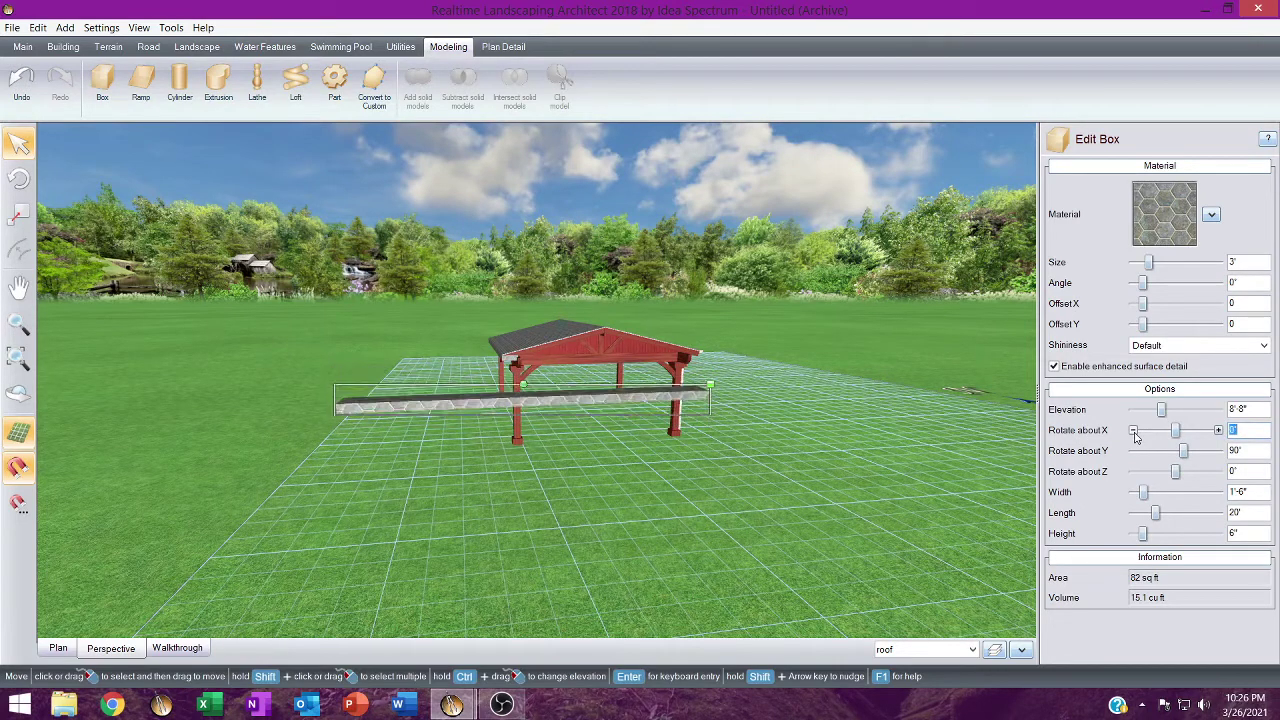
pyautogui.click(1133, 430)
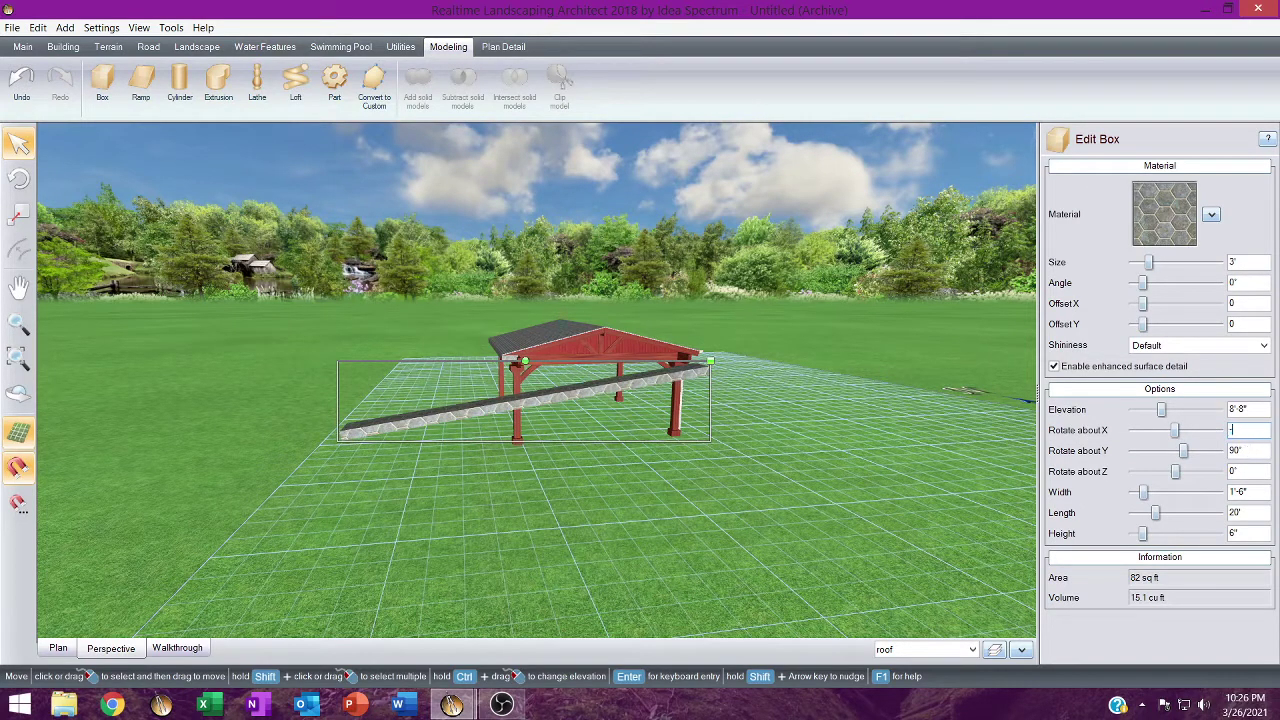
pyautogui.press('Tab')
pyautogui.moveTo(649, 406); pyautogui.dragTo(566, 543, button='right')
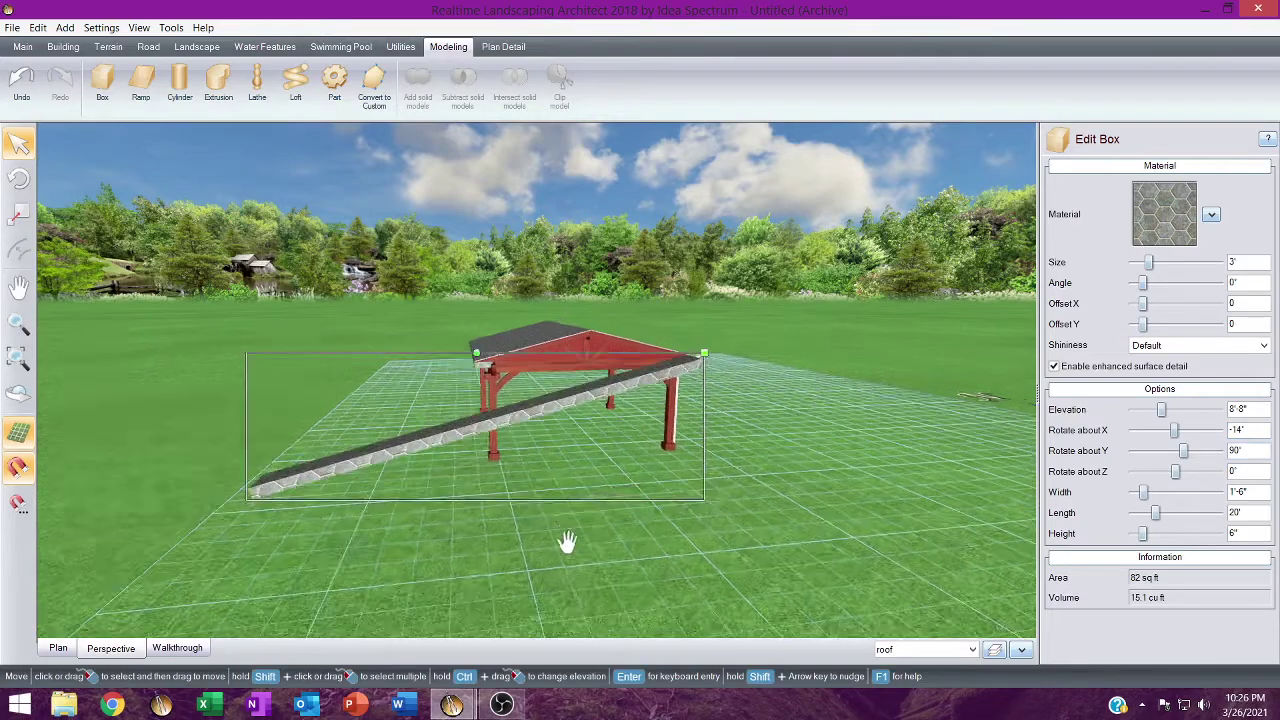
pyautogui.moveTo(544, 240); pyautogui.dragTo(648, 454, button='right')
pyautogui.moveTo(765, 480); pyautogui.dragTo(697, 362)
# Check the front rafter's length, set the sloped box's length to 10'-5", and position it under the left roof slope.
pyautogui.click(600, 360)
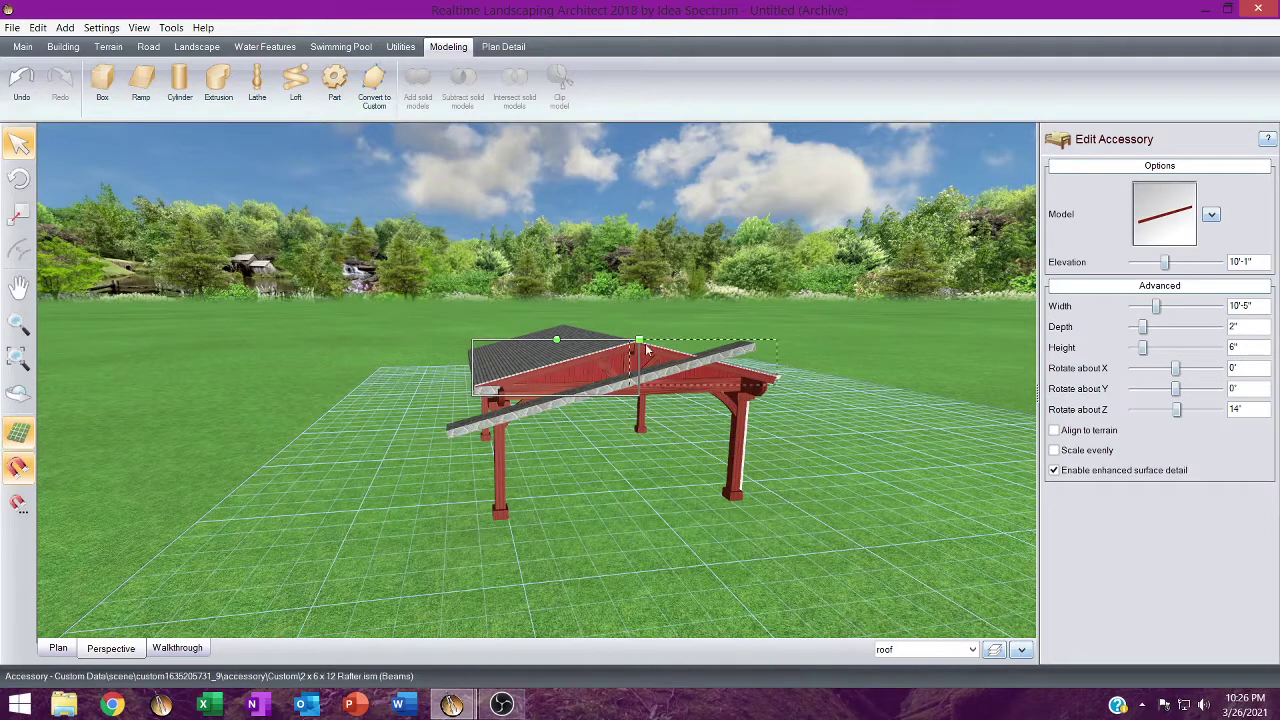
pyautogui.click(748, 352)
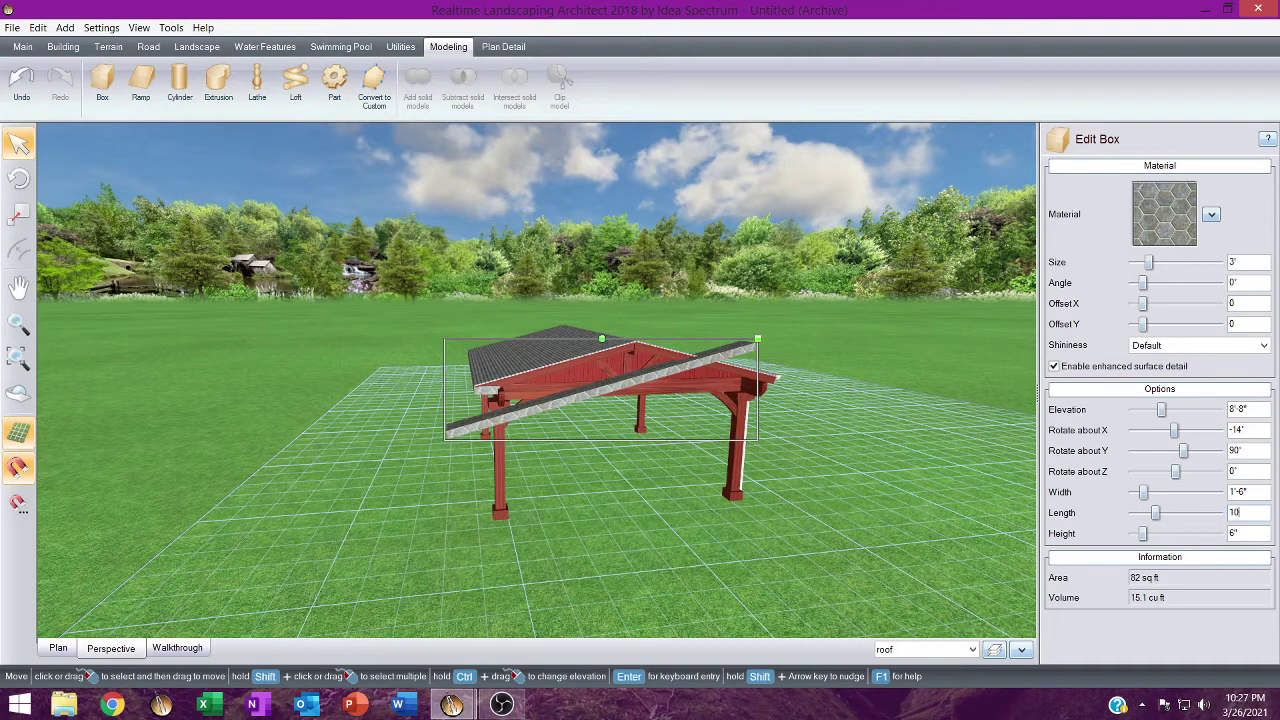
pyautogui.press('Tab')
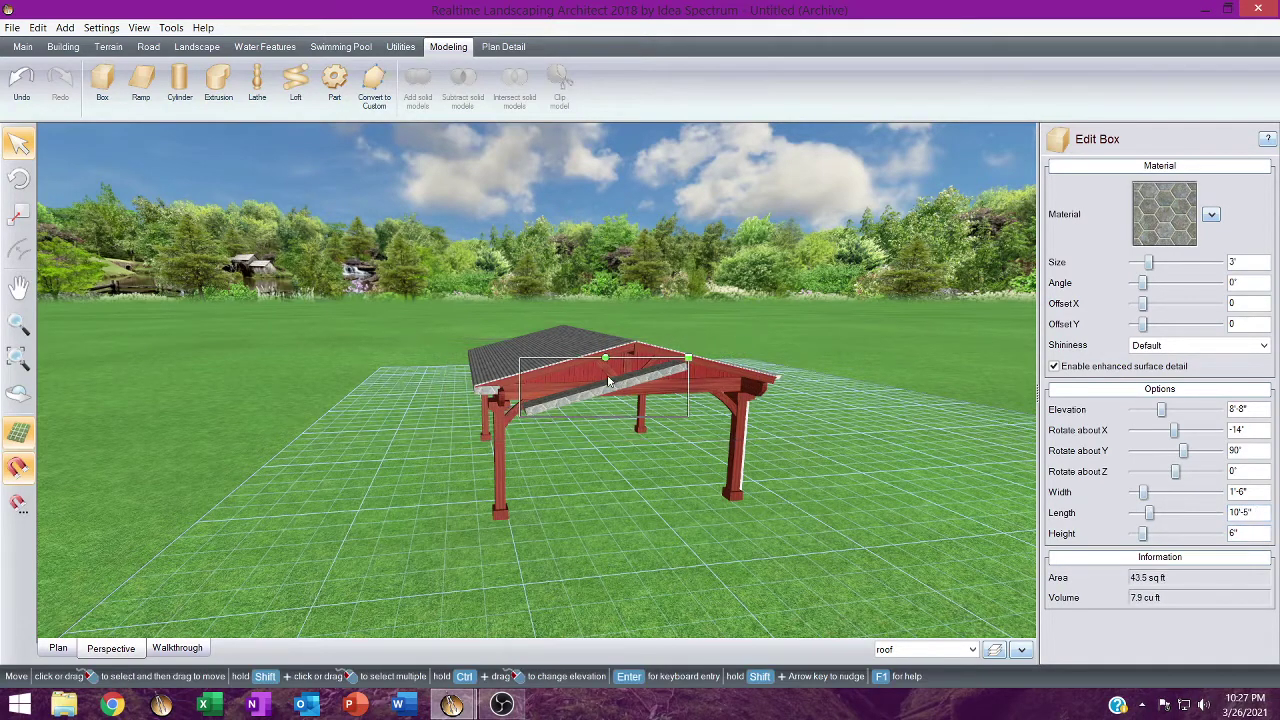
pyautogui.moveTo(553, 336); pyautogui.dragTo(653, 606, button='middle')
pyautogui.moveTo(640, 441); pyautogui.dragTo(596, 428)
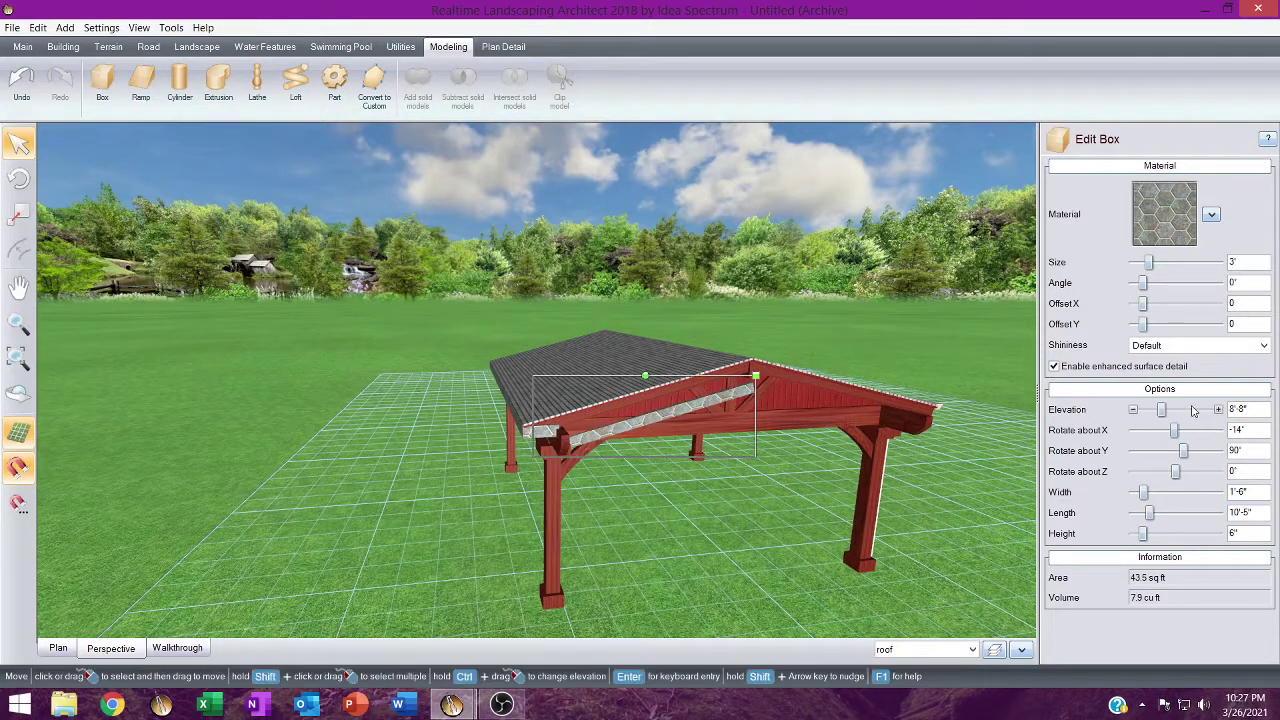
# Raise the sloped box to an elevation of 9'-6" beneath the front rafter.
pyautogui.click(1217, 411)
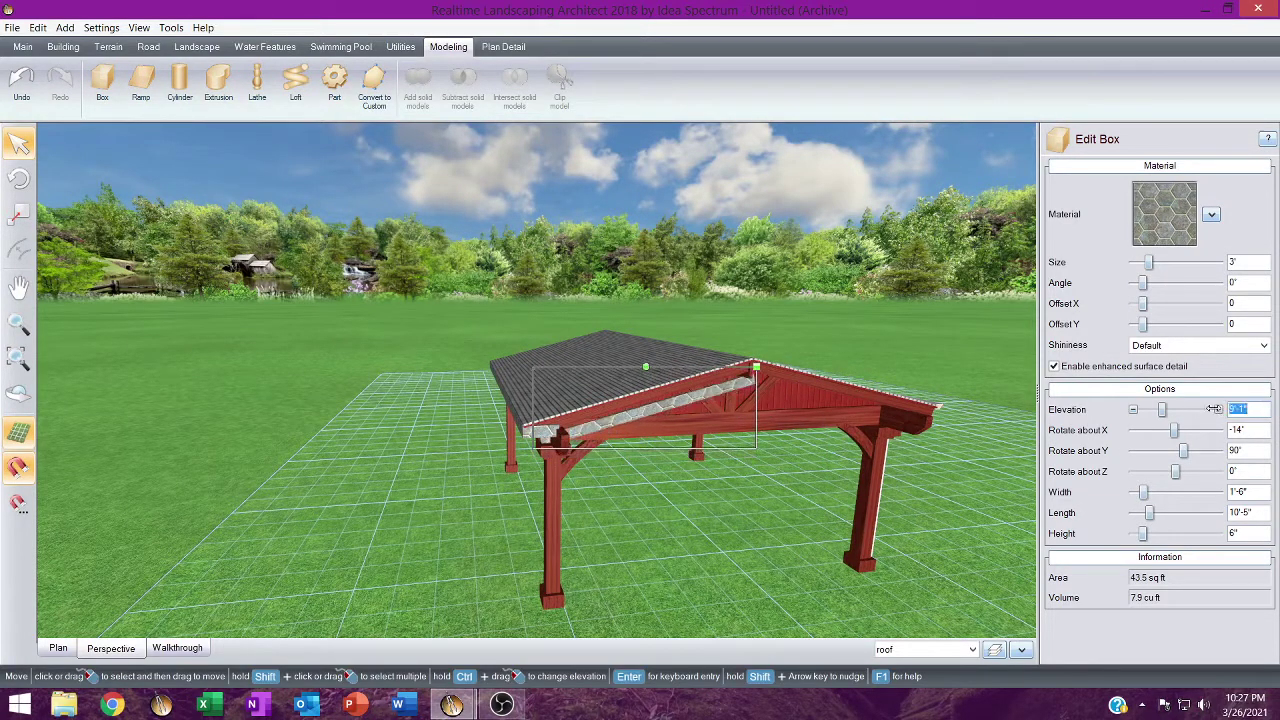
pyautogui.click(1155, 411)
pyautogui.click(1219, 412)
pyautogui.click(1219, 412)
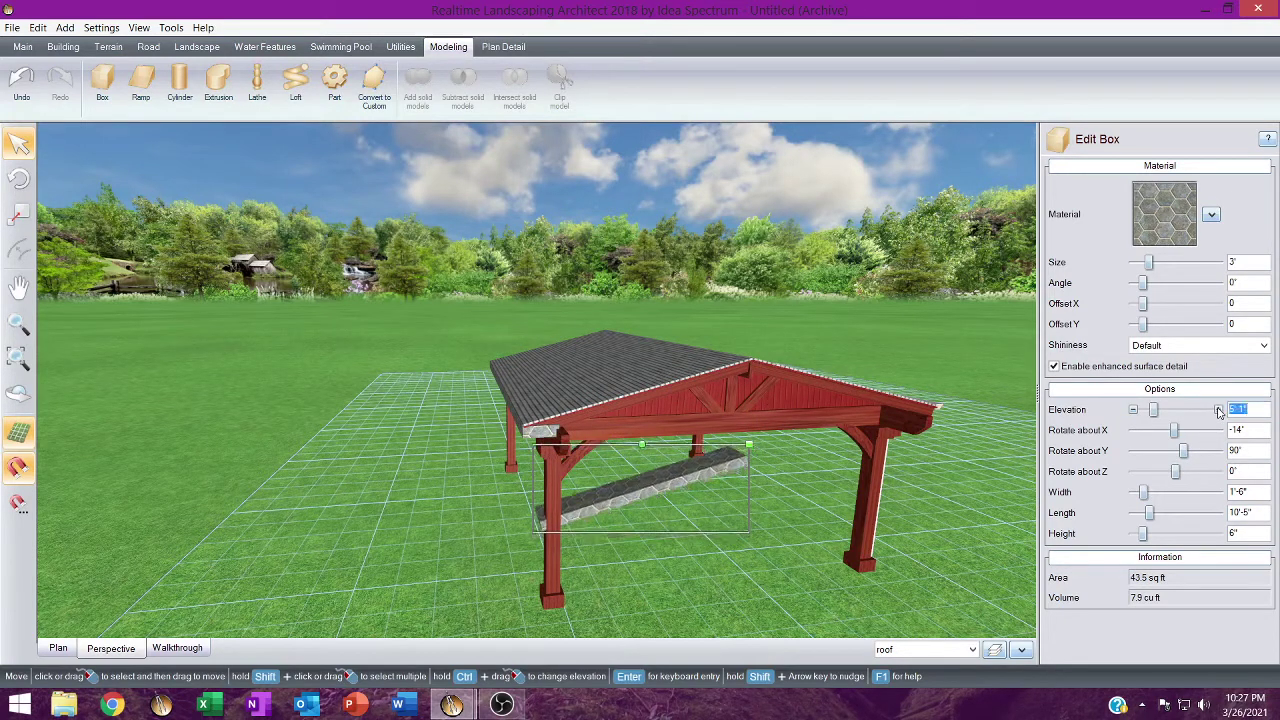
pyautogui.click(1219, 412)
pyautogui.click(1219, 412)
pyautogui.click(1219, 412)
pyautogui.click(1219, 412)
pyautogui.click(1219, 412)
pyautogui.click(1219, 412)
pyautogui.click(1219, 412)
pyautogui.click(1219, 412)
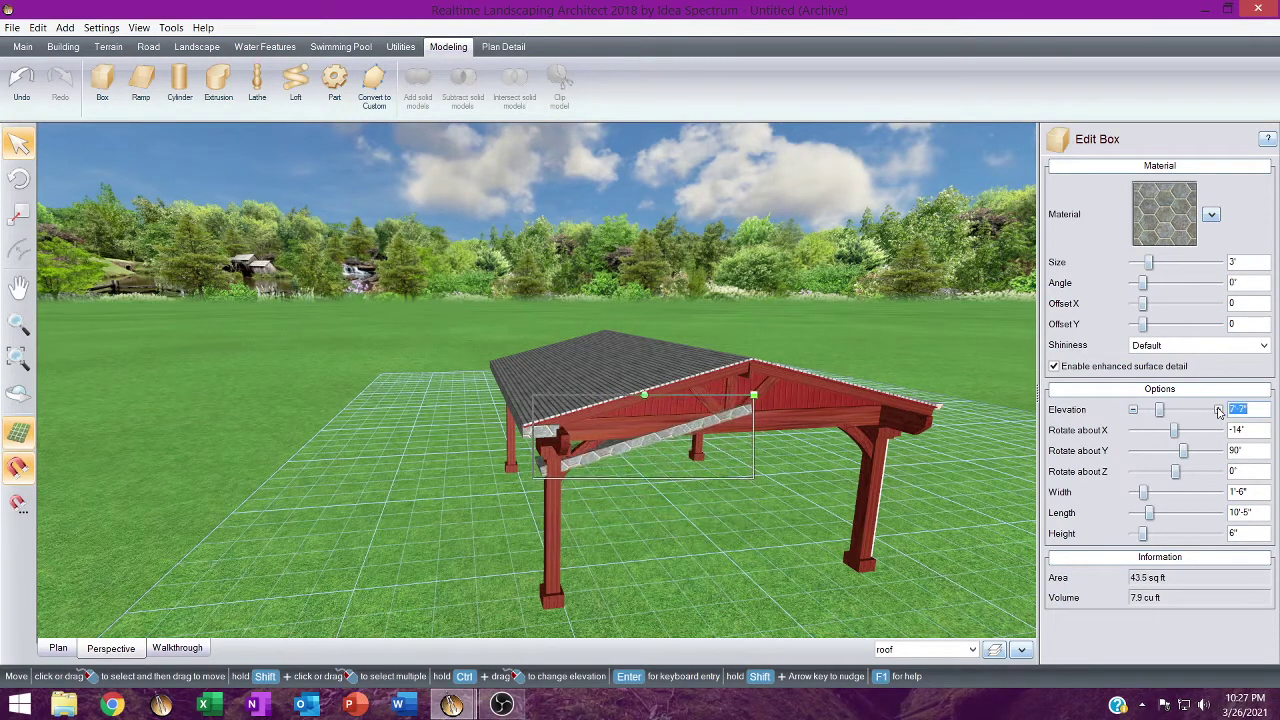
pyautogui.click(1219, 412)
pyautogui.click(1219, 412)
pyautogui.click(1219, 412)
pyautogui.click(1219, 412)
pyautogui.click(1219, 412)
pyautogui.click(1219, 412)
pyautogui.click(1219, 410)
pyautogui.click(1219, 410)
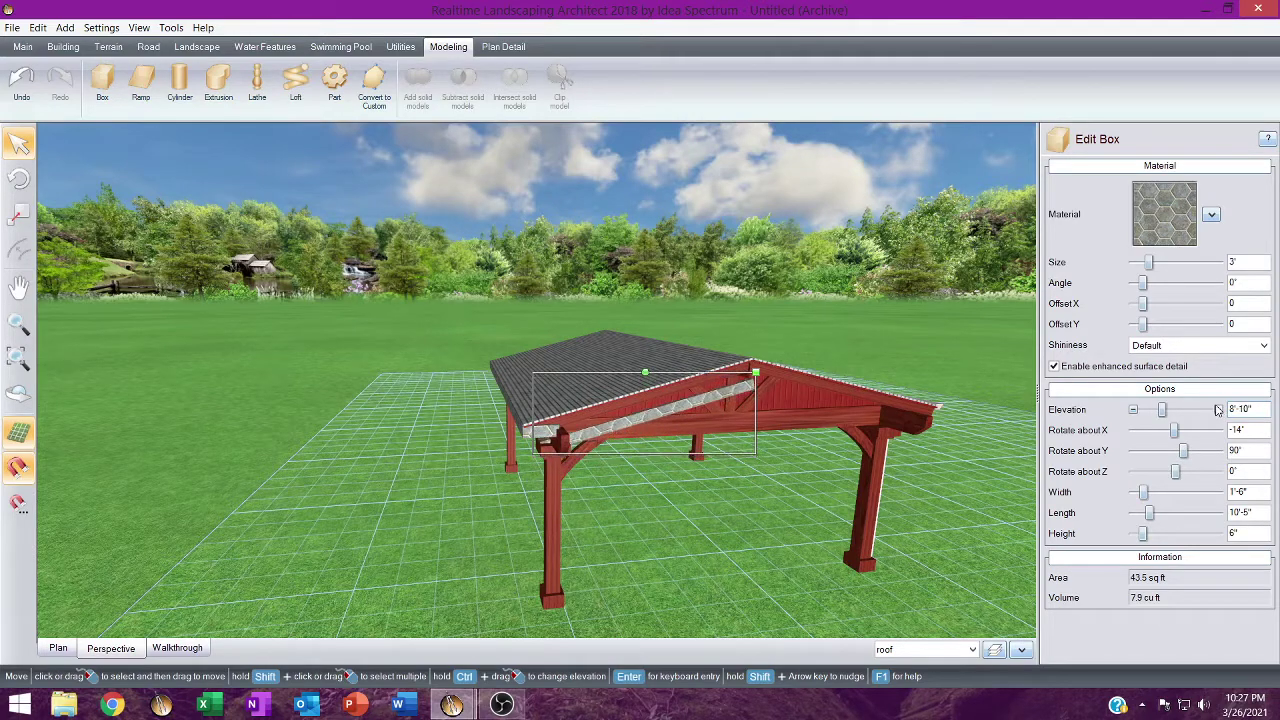
pyautogui.click(1219, 410)
pyautogui.click(1219, 410)
pyautogui.click(1218, 410)
pyautogui.click(1218, 410)
pyautogui.click(1217, 410)
pyautogui.click(1217, 410)
pyautogui.click(1217, 410)
pyautogui.click(1217, 410)
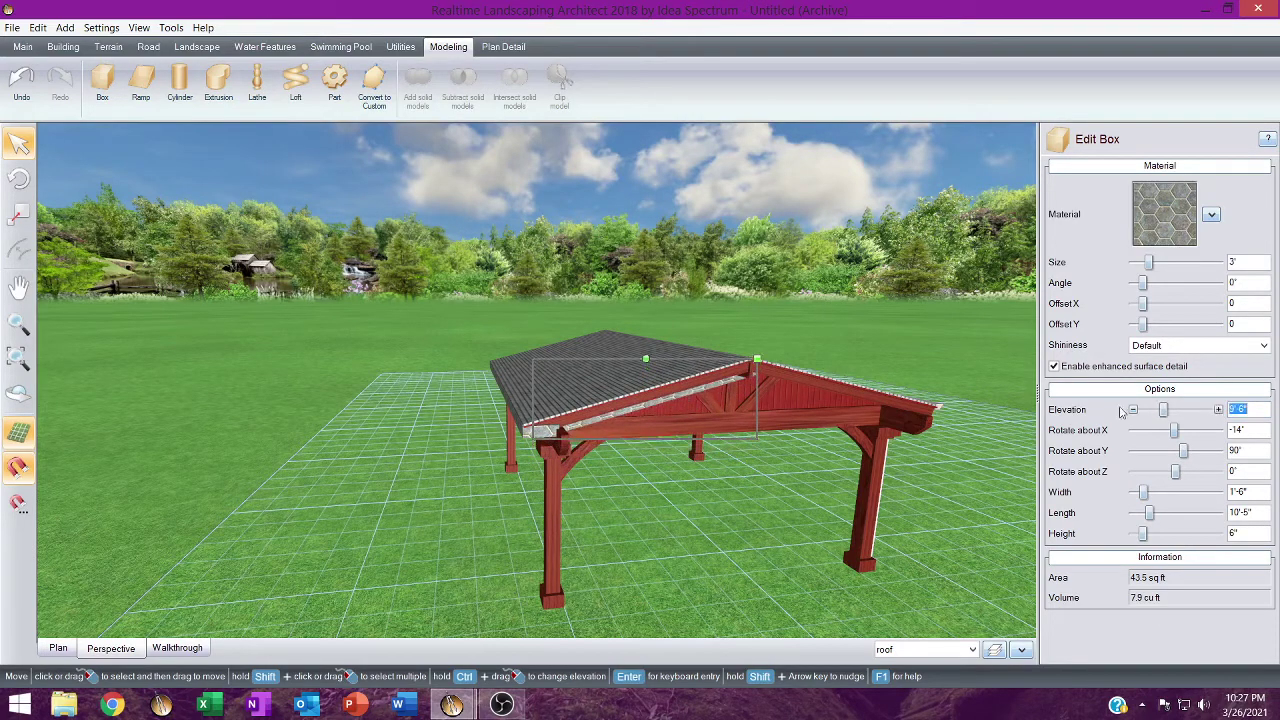
# Pull the sloped box forward along the gable face and, with snapping off, shift it toward the front rafter's line.
pyautogui.scroll(5, 586, 414)
pyautogui.moveTo(483, 543); pyautogui.dragTo(477, 527, button='right')
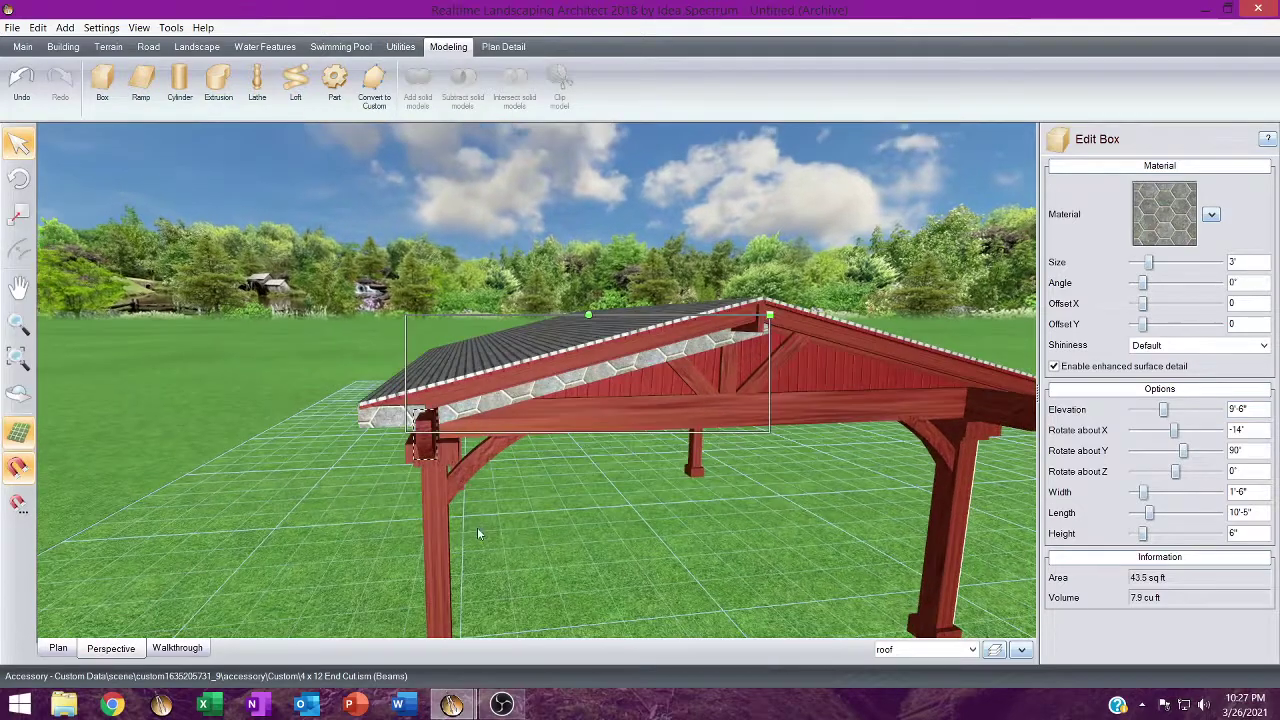
pyautogui.moveTo(378, 514); pyautogui.dragTo(374, 174, button='middle')
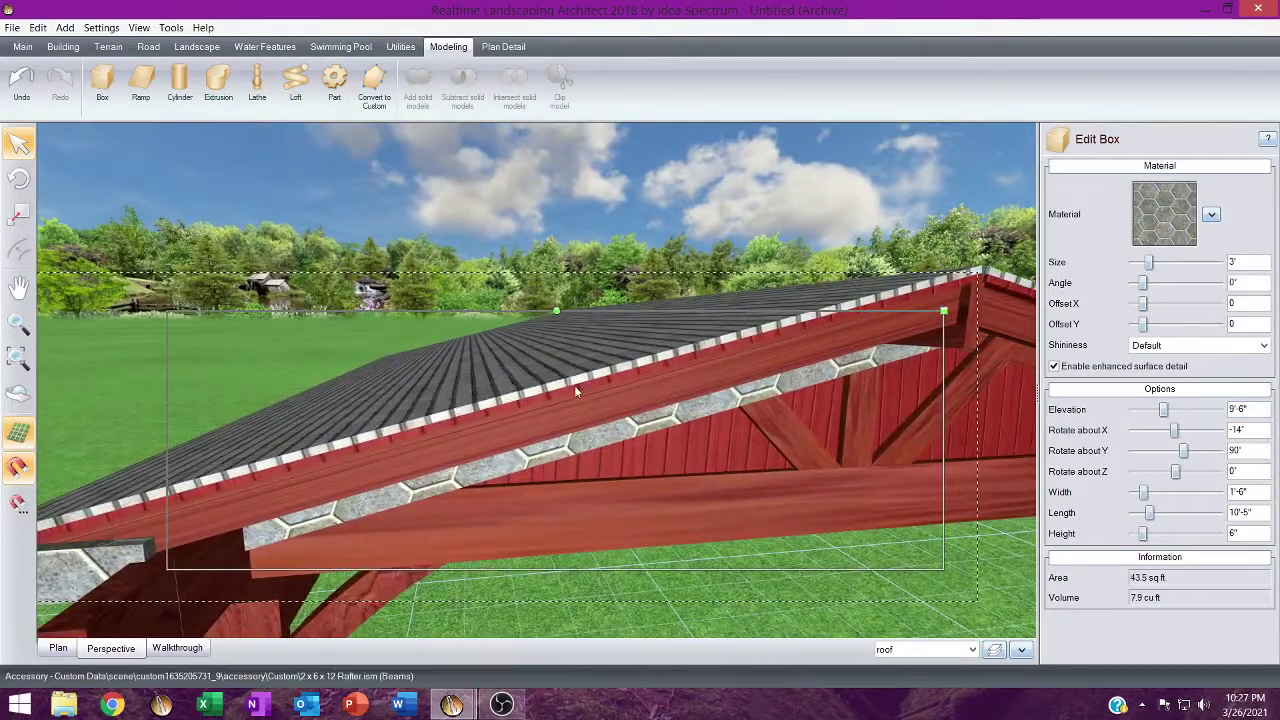
pyautogui.moveTo(595, 424); pyautogui.dragTo(595, 446)
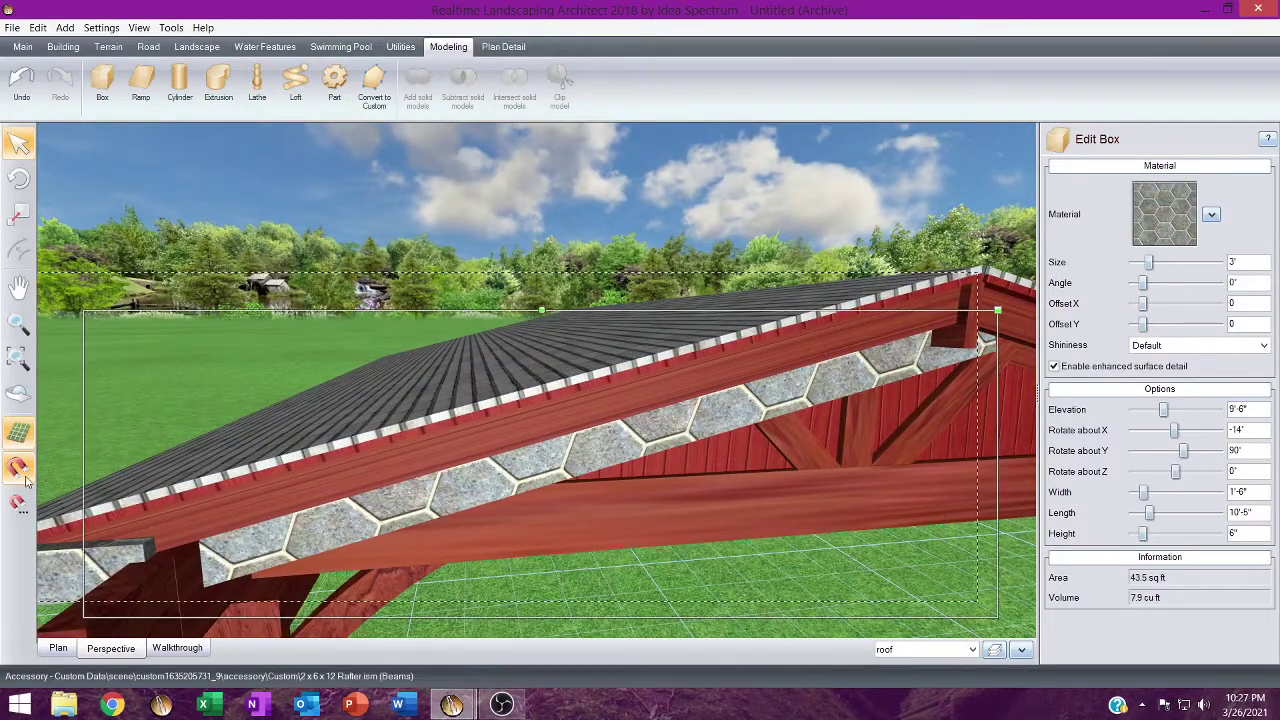
pyautogui.moveTo(362, 495); pyautogui.dragTo(340, 507)
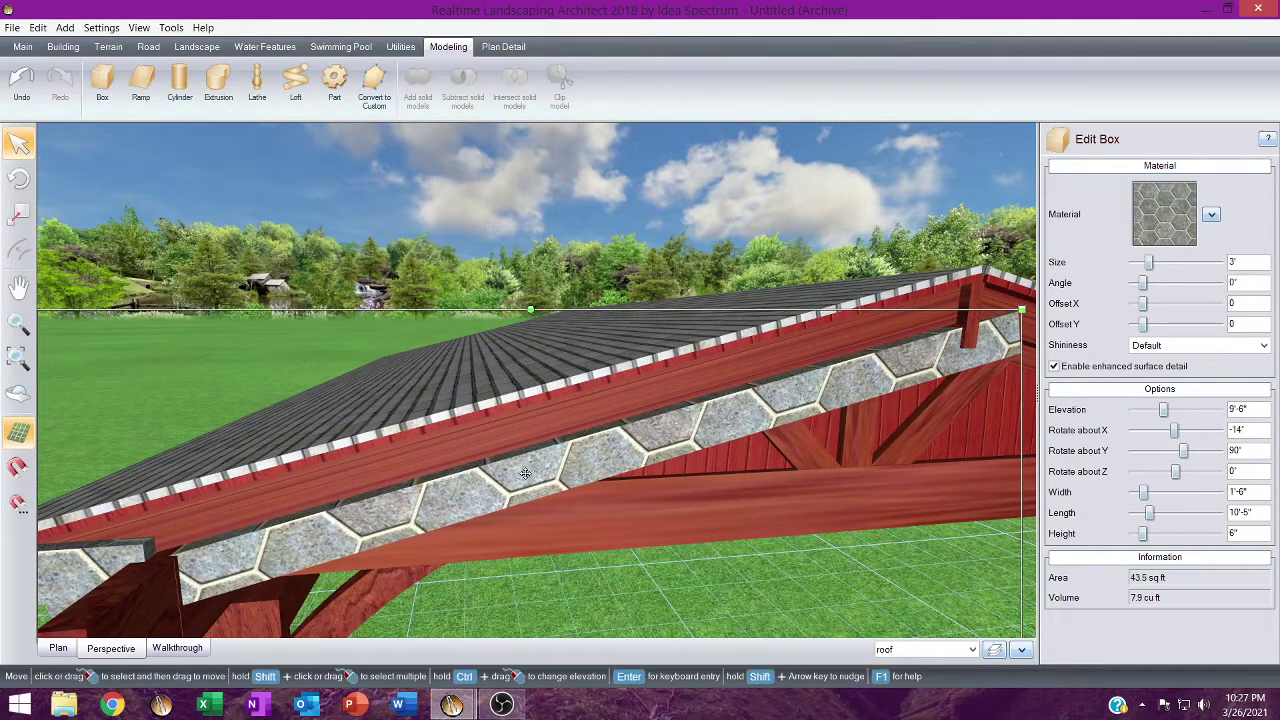
# Lengthen the sloped box to 10'-7" and raise it to an elevation of 9'-11" over the front rafter.
pyautogui.click(1218, 513)
pyautogui.click(1218, 513)
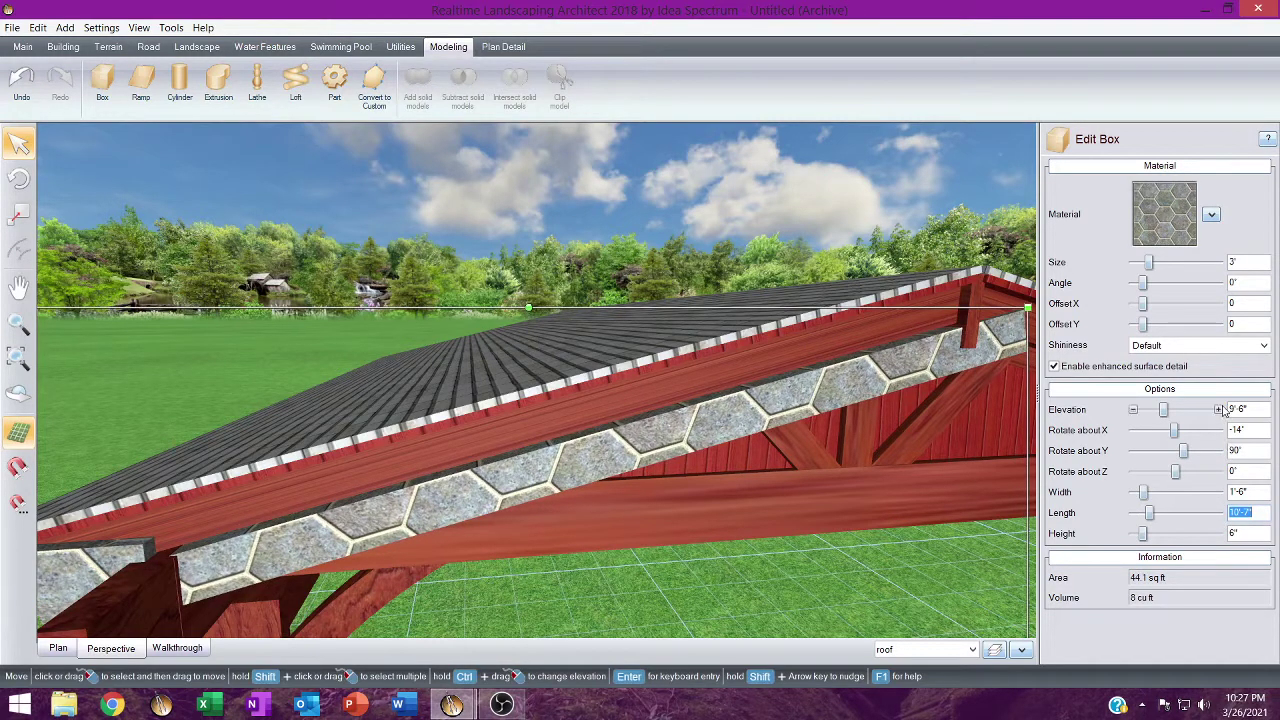
pyautogui.click(1219, 411)
pyautogui.click(1219, 411)
pyautogui.click(1219, 411)
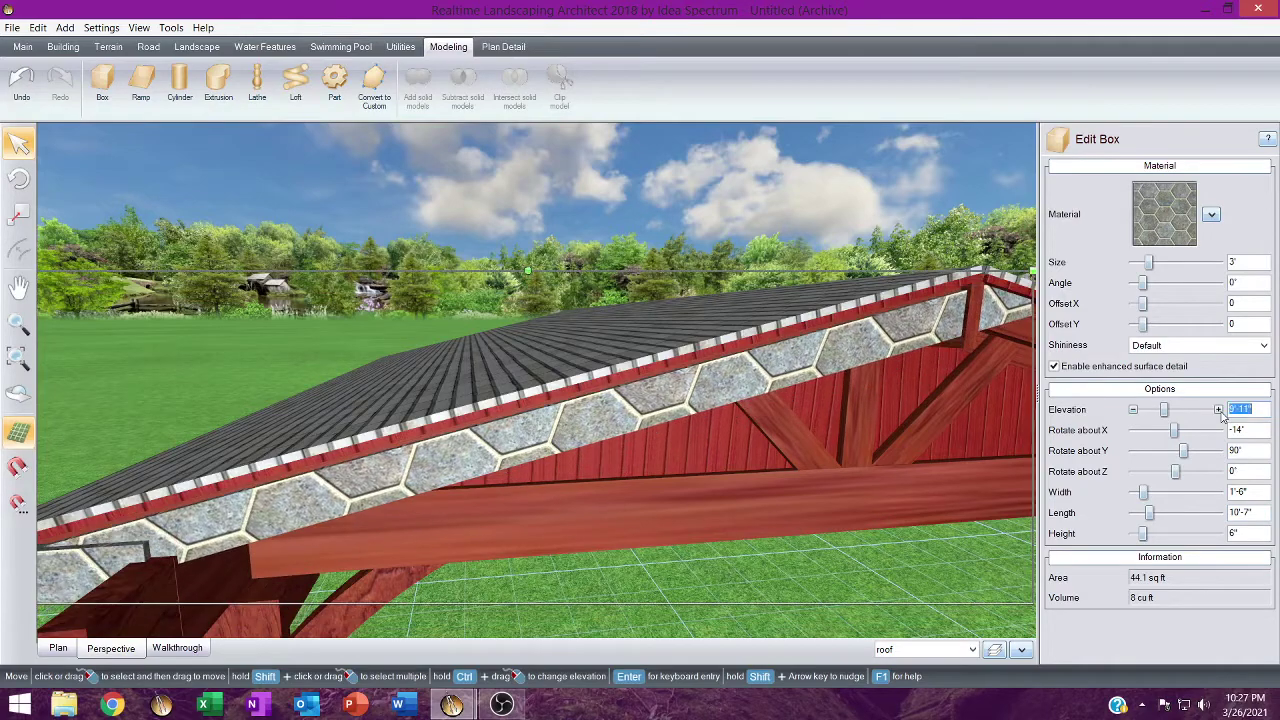
# Raise the sloped box to an elevation of 10' and shorten it to 10'-2" at the front gable.
pyautogui.click(1219, 411)
pyautogui.scroll(-2, 858, 345)
pyautogui.moveTo(857, 343); pyautogui.dragTo(942, 338, button='middle')
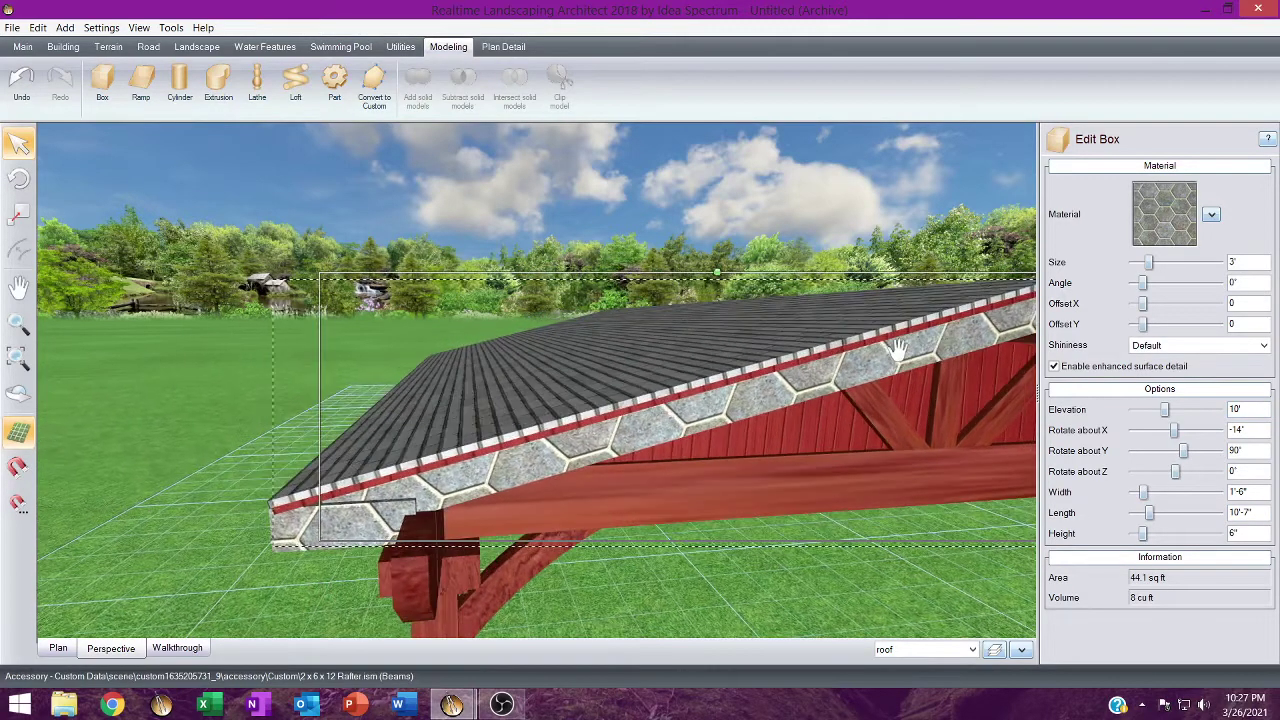
pyautogui.moveTo(745, 364); pyautogui.dragTo(493, 463, button='middle')
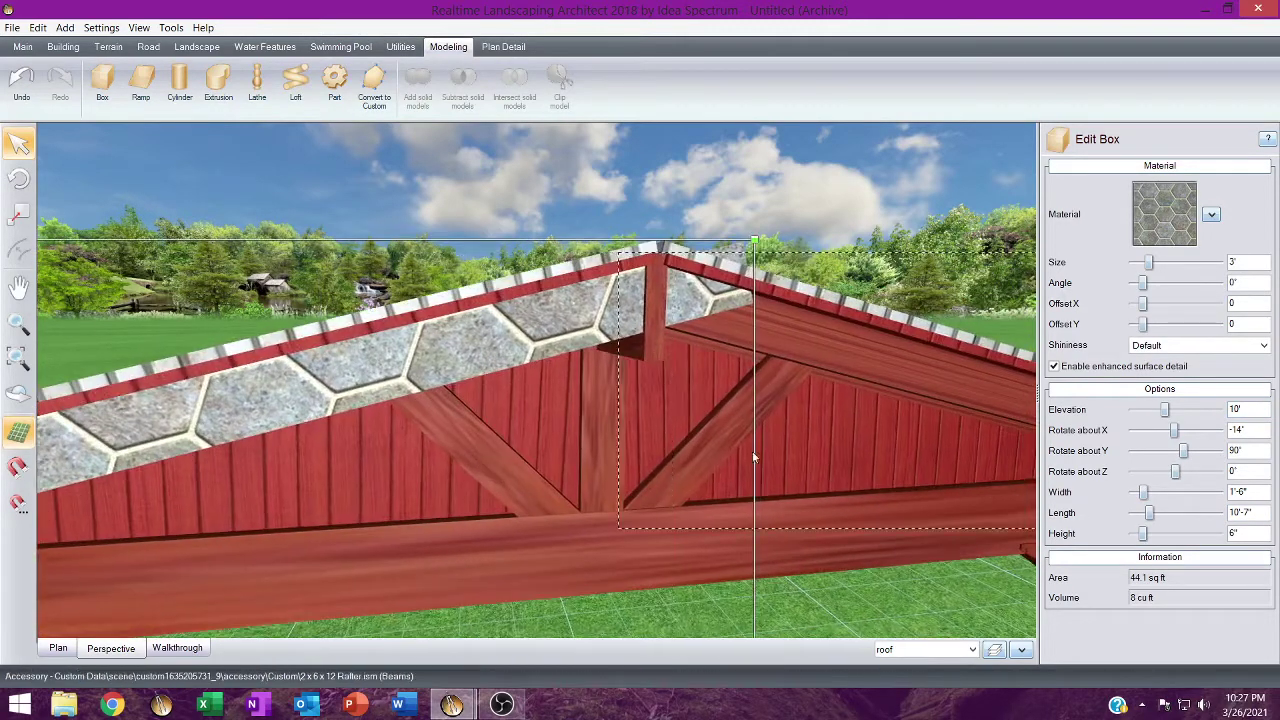
pyautogui.click(1134, 514)
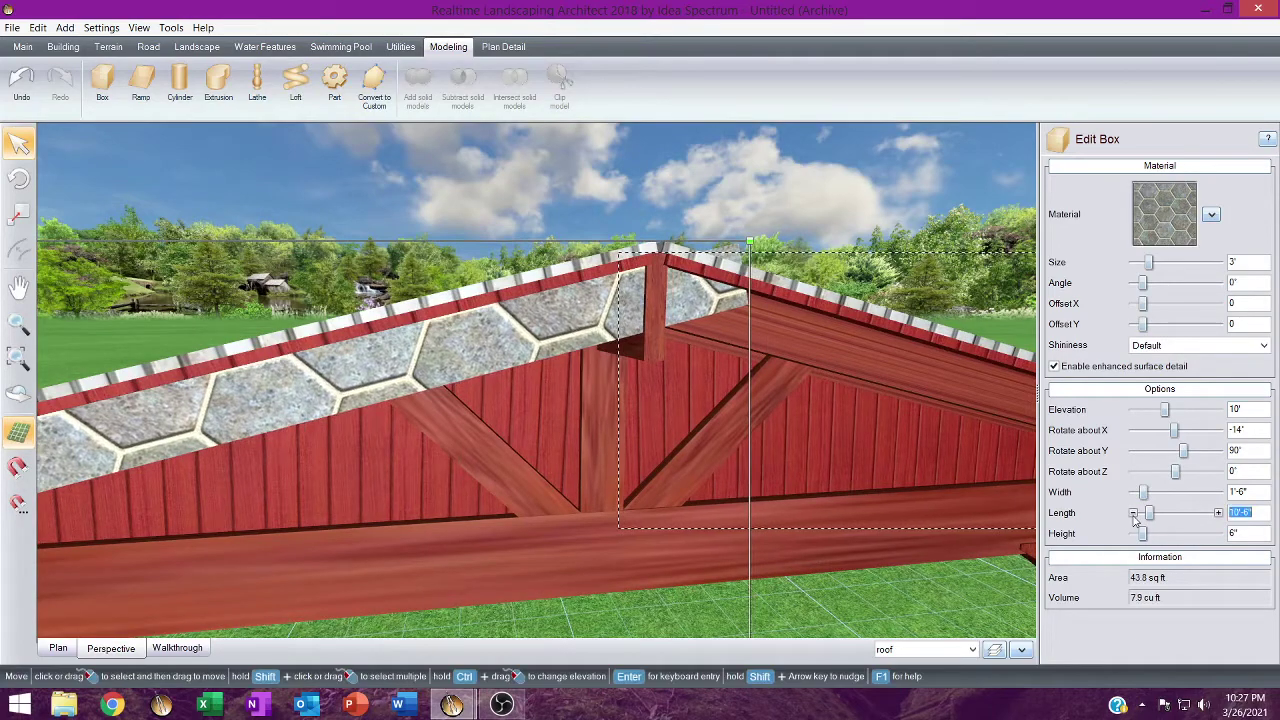
pyautogui.click(1134, 514)
pyautogui.click(1134, 514)
pyautogui.click(1134, 514)
pyautogui.click(1134, 514)
# Shift the sloped box toward the eave so its upper end meets the ridge, and lower it to an elevation of 9'-11".
pyautogui.scroll(-1, 674, 371)
pyautogui.moveTo(674, 371); pyautogui.dragTo(948, 276, button='middle')
pyautogui.moveTo(690, 434); pyautogui.dragTo(653, 428)
pyautogui.moveTo(652, 428); pyautogui.dragTo(343, 541, button='middle')
pyautogui.moveTo(504, 279); pyautogui.dragTo(501, 277)
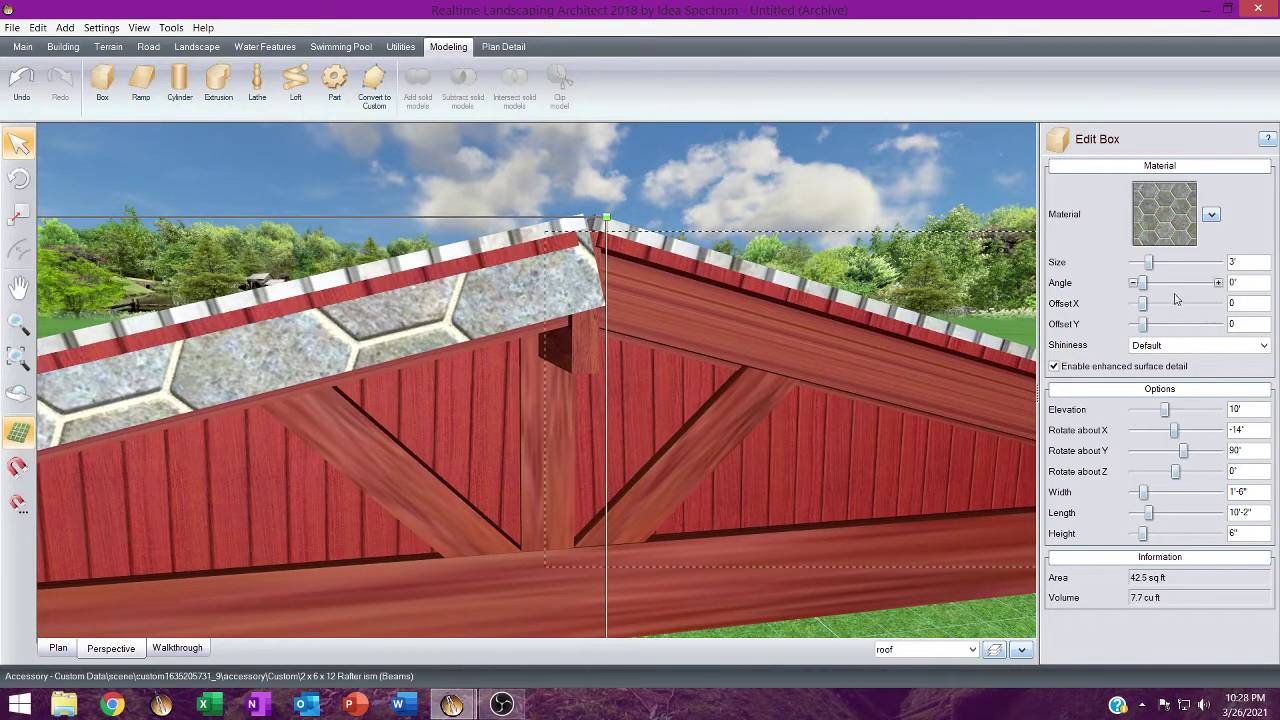
pyautogui.click(1133, 409)
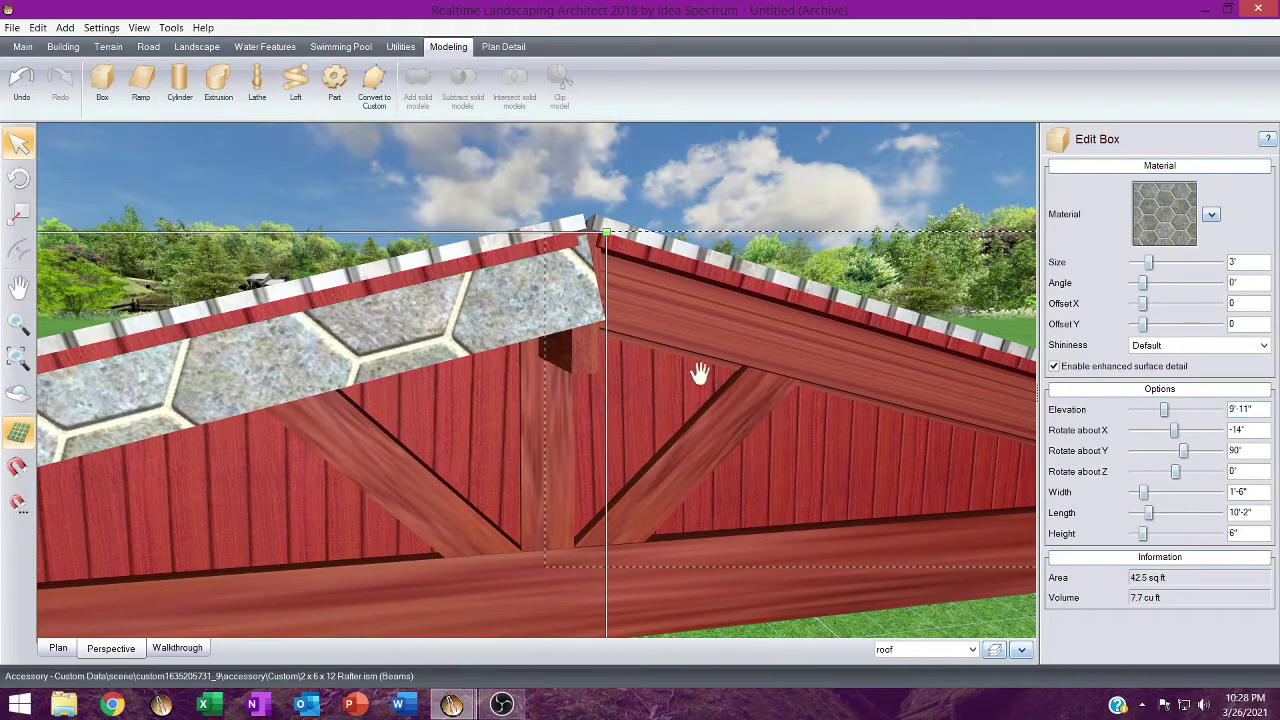
pyautogui.moveTo(694, 368); pyautogui.dragTo(986, 222, button='middle')
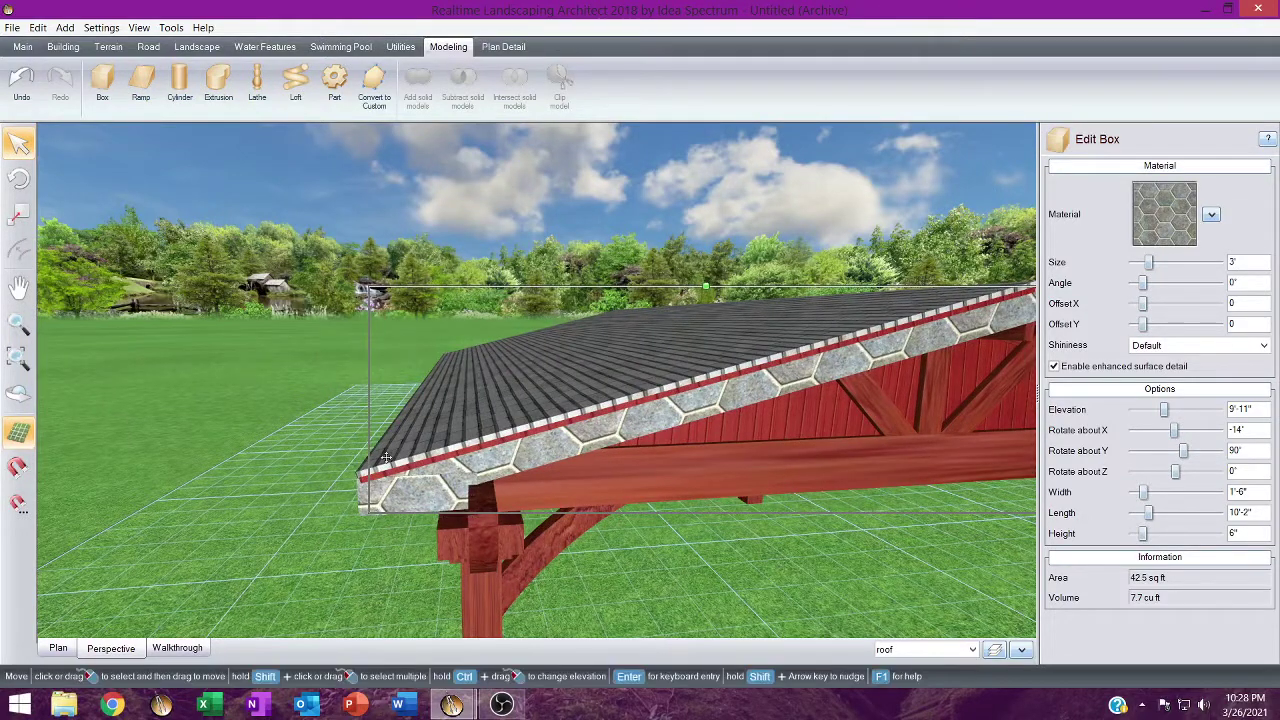
pyautogui.moveTo(740, 369); pyautogui.dragTo(418, 470, button='middle')
# Examine the sloped panel's fit at the ridge and eave, and view the whole patio cover from the front and from below.
pyautogui.click(553, 345)
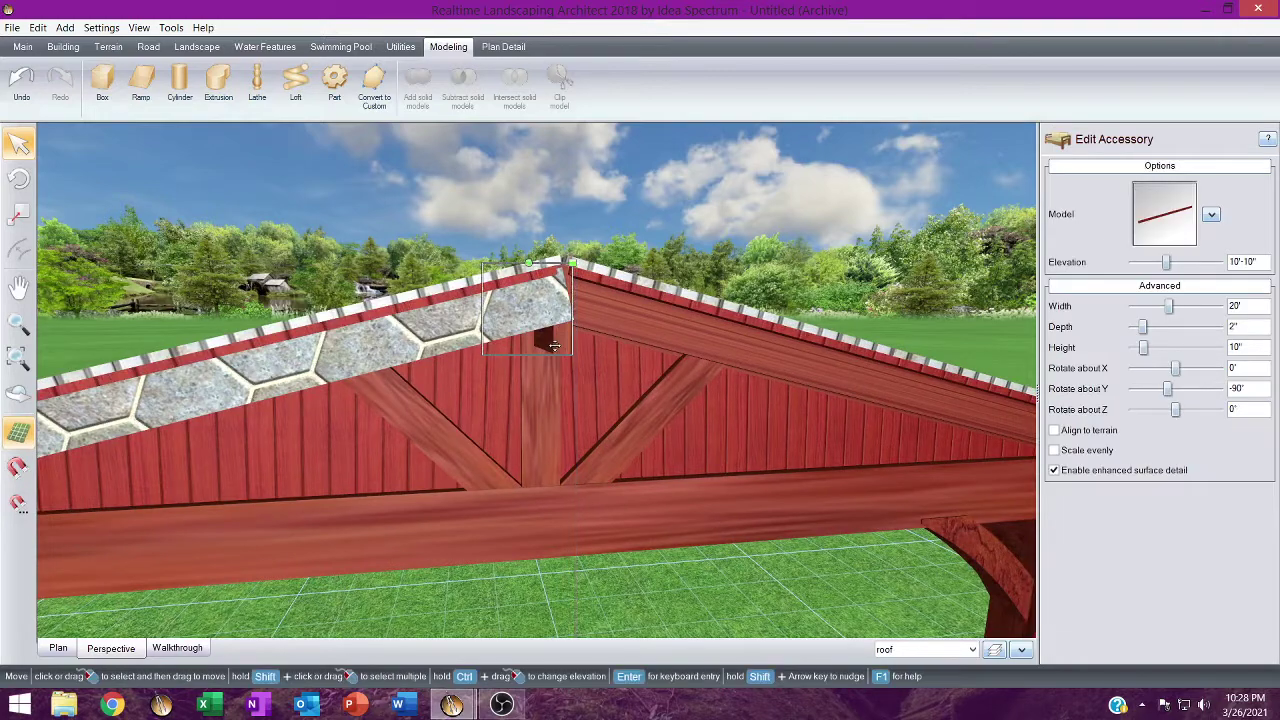
pyautogui.moveTo(553, 345); pyautogui.dragTo(500, 378, button='middle')
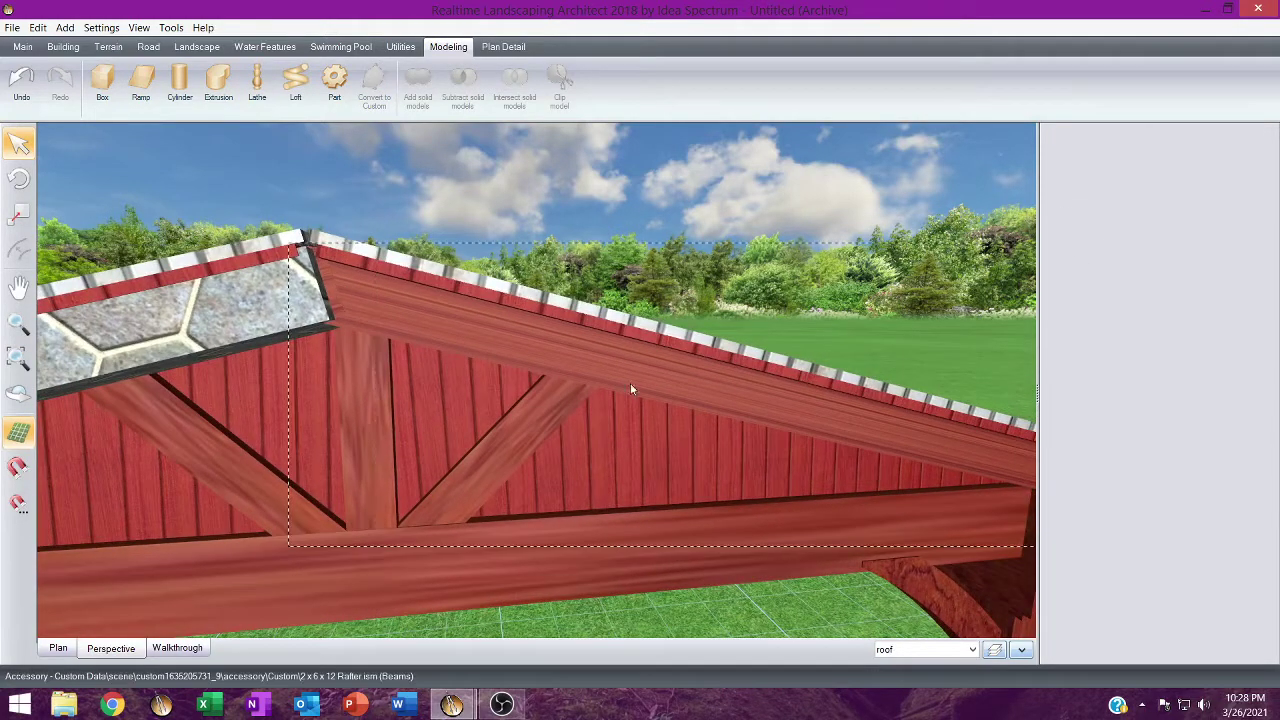
pyautogui.moveTo(619, 408); pyautogui.dragTo(797, 206, button='middle')
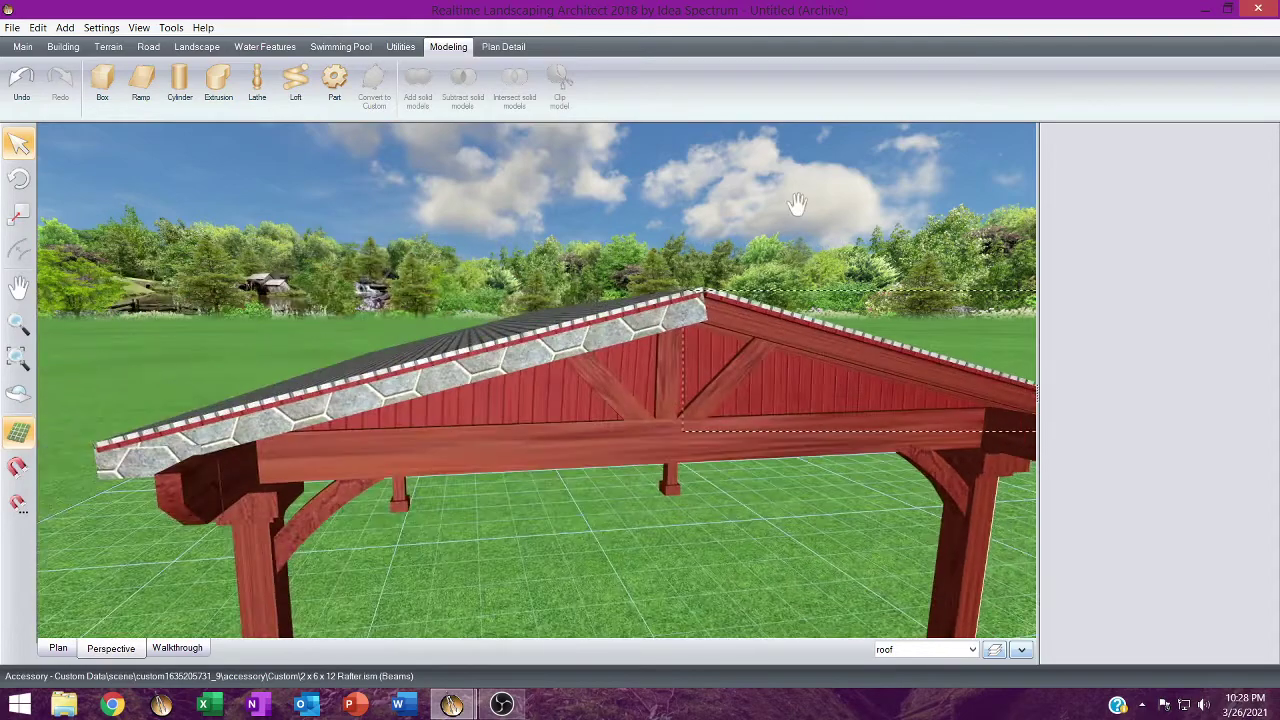
pyautogui.moveTo(689, 402); pyautogui.dragTo(695, 396, button='right')
pyautogui.moveTo(696, 397); pyautogui.dragTo(719, 205, button='middle')
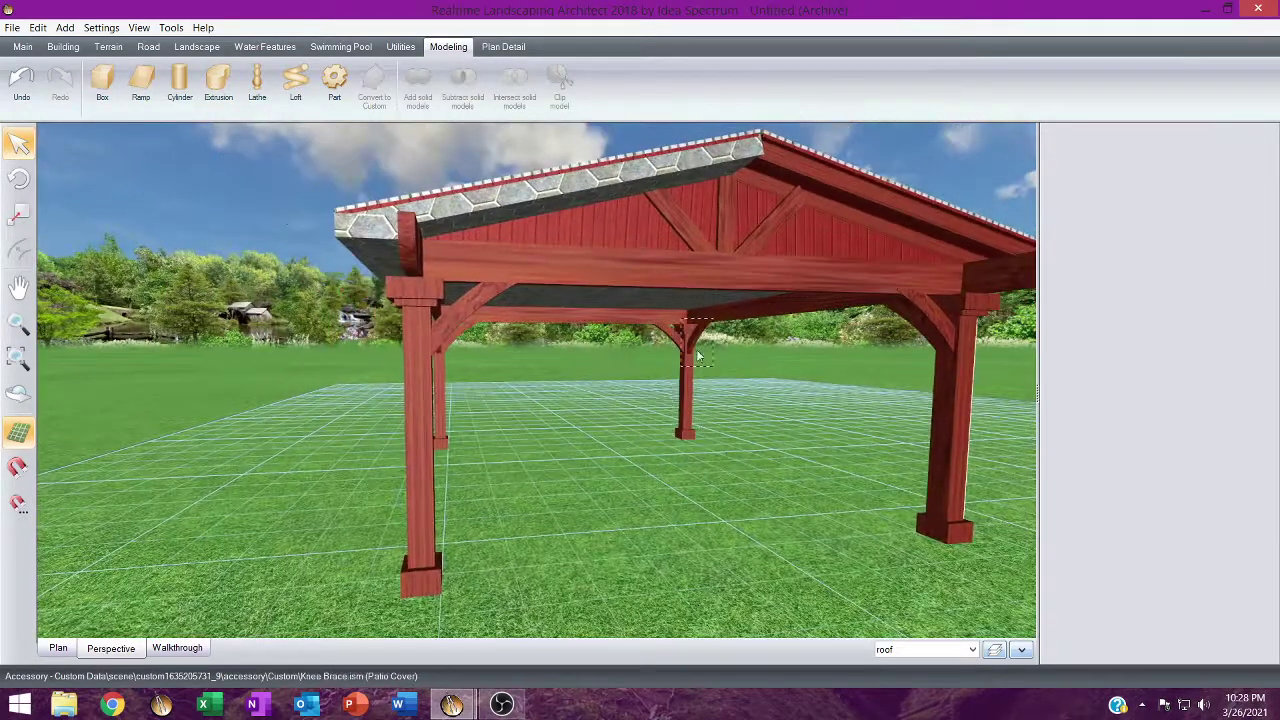
pyautogui.moveTo(696, 346)
pyautogui.mouseDown(button='right')
pyautogui.moveTo(686, 340)
pyautogui.moveTo(686, 357)
pyautogui.mouseUp(button='right')
pyautogui.moveTo(635, 390); pyautogui.dragTo(689, 239, button='middle')
pyautogui.moveTo(688, 342)
pyautogui.mouseDown(button='right')
pyautogui.moveTo(691, 324)
pyautogui.moveTo(688, 346)
pyautogui.mouseUp(button='right')
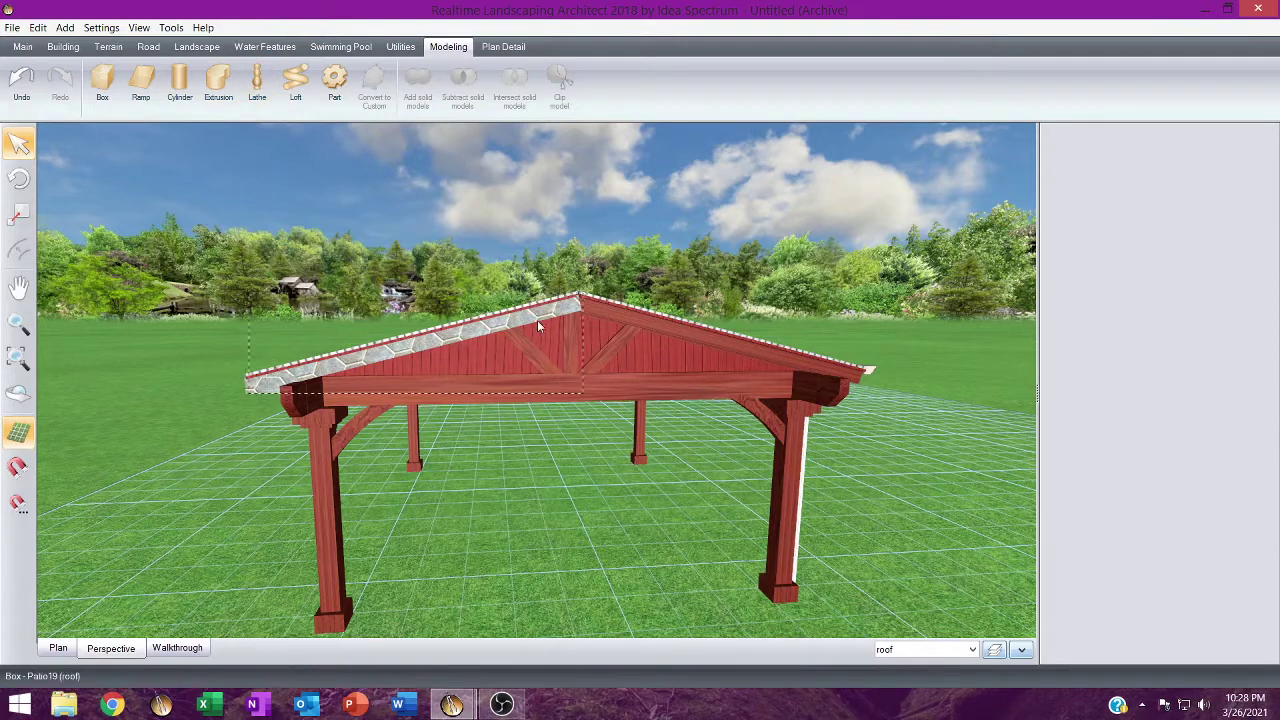
pyautogui.moveTo(538, 320); pyautogui.dragTo(528, 195, button='middle')
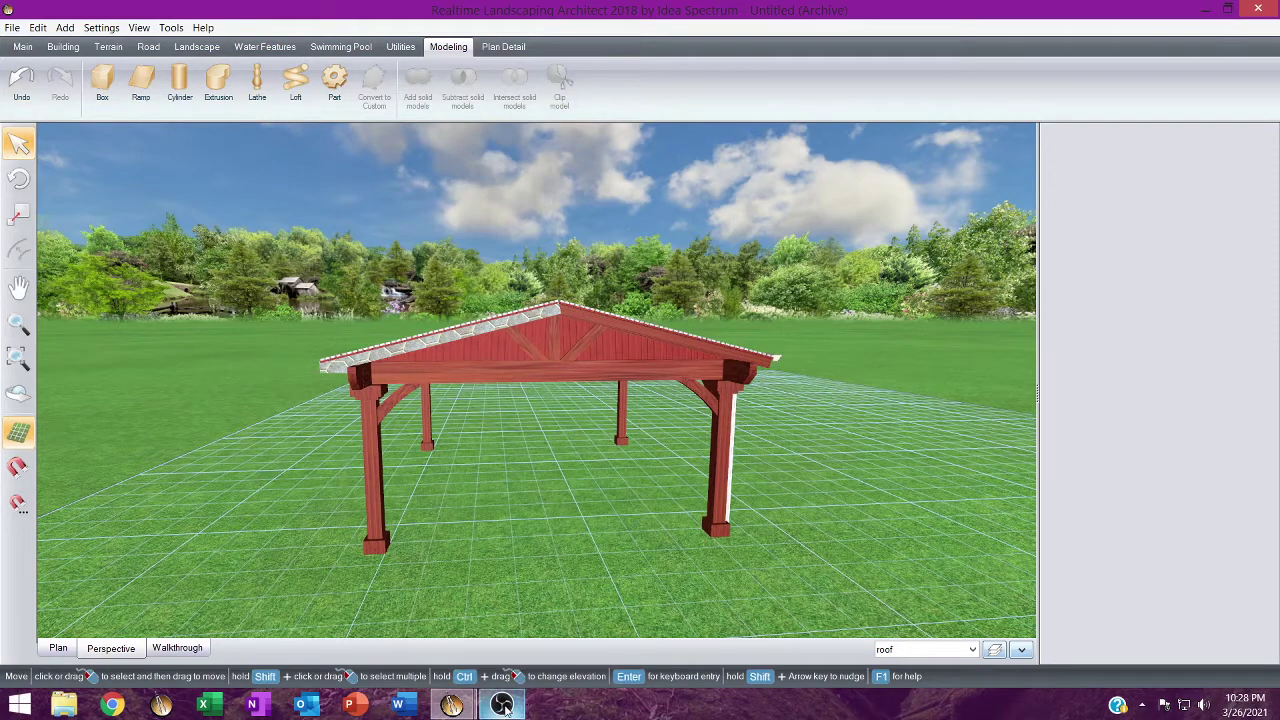
pyautogui.moveTo(505, 708)
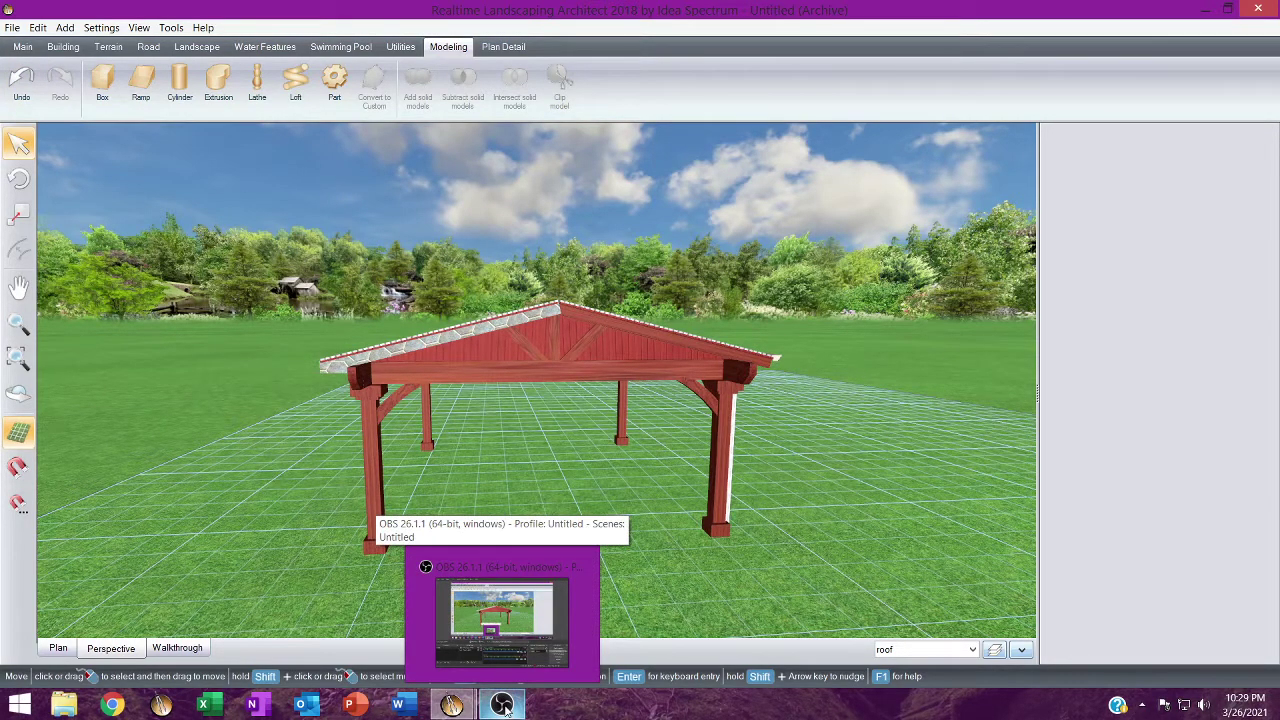
pyautogui.click(503, 706)
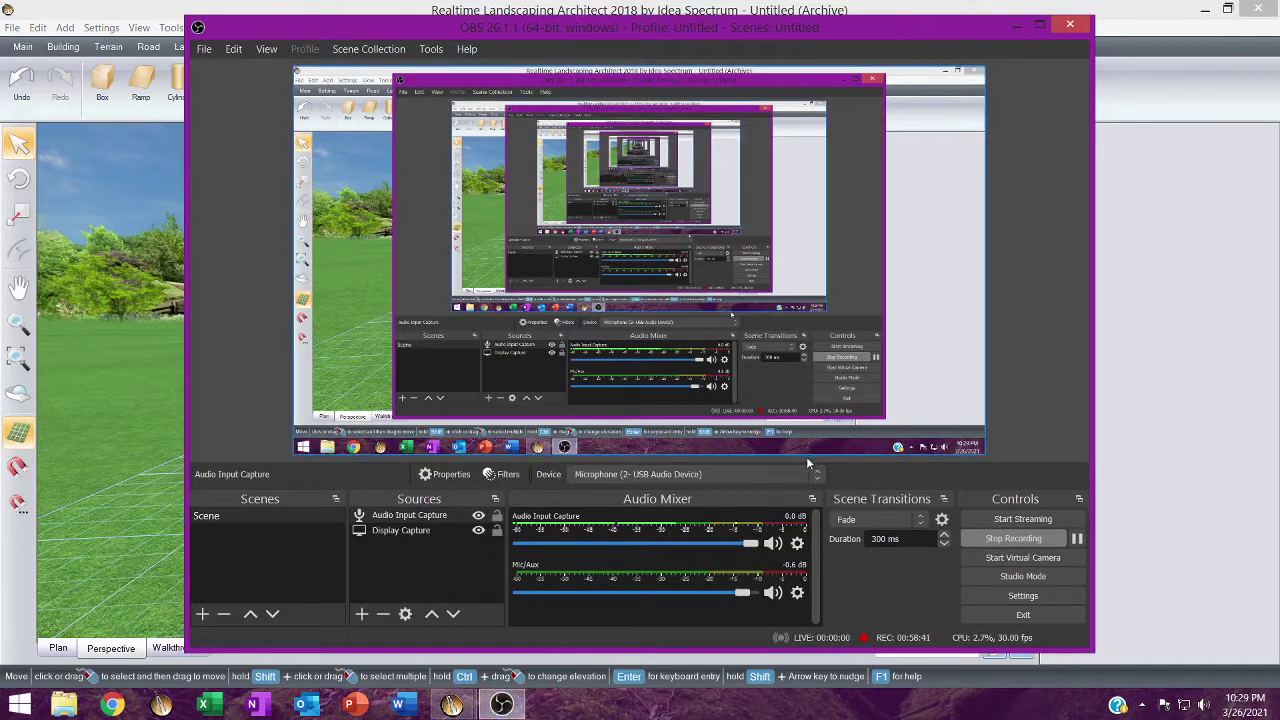